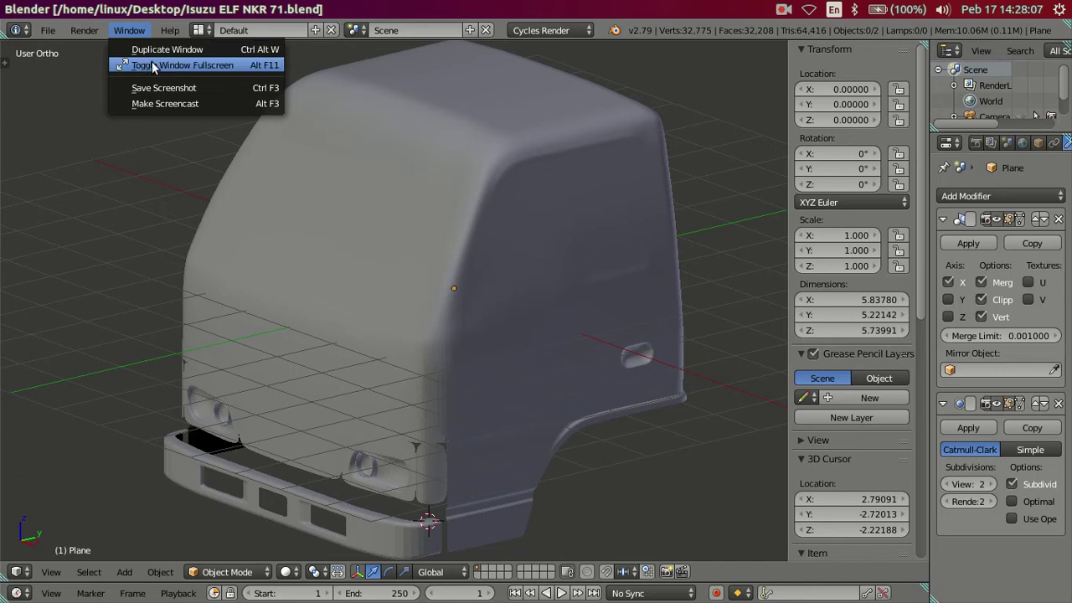
Step: Set the cab's Subdivision Surface viewport level to 0
click(947, 470)
click(947, 470)
scroll(629, 398, down, 2)
Step: Enter Edit Mode on the cab mesh and orbit around its side
key(Tab)
scroll(626, 389, up, 3)
mouse_move(622, 383)
middle_down()
mouse_move(574, 306)
mouse_move(545, 319)
middle_up()
scroll(543, 318, down, 1)
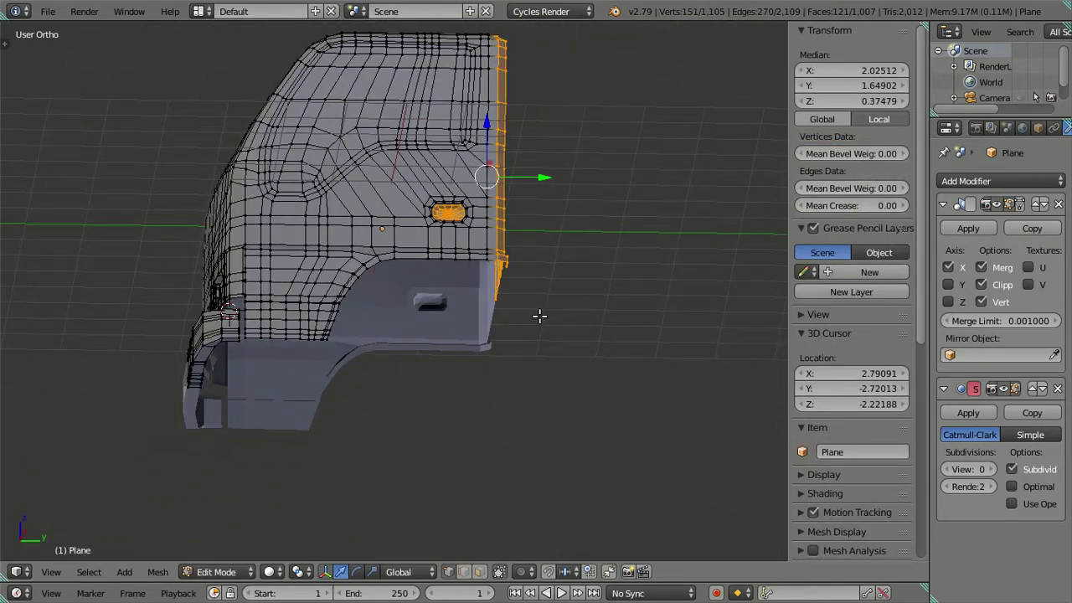
scroll(432, 322, up, 3)
scroll(432, 321, up, 3)
middle_drag(540, 303, 470, 244)
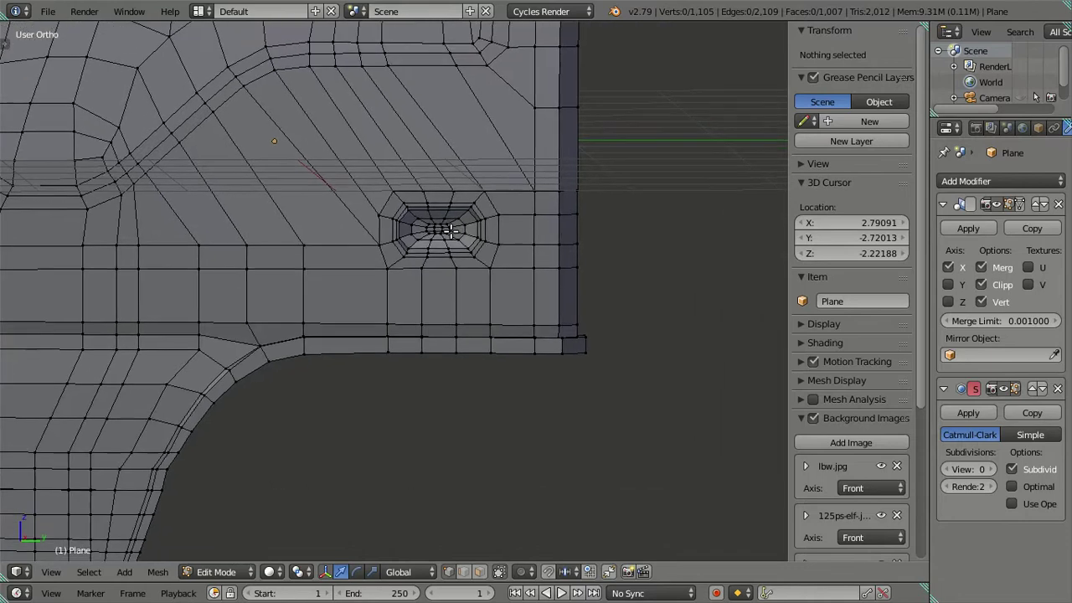
scroll(452, 475, up, 2)
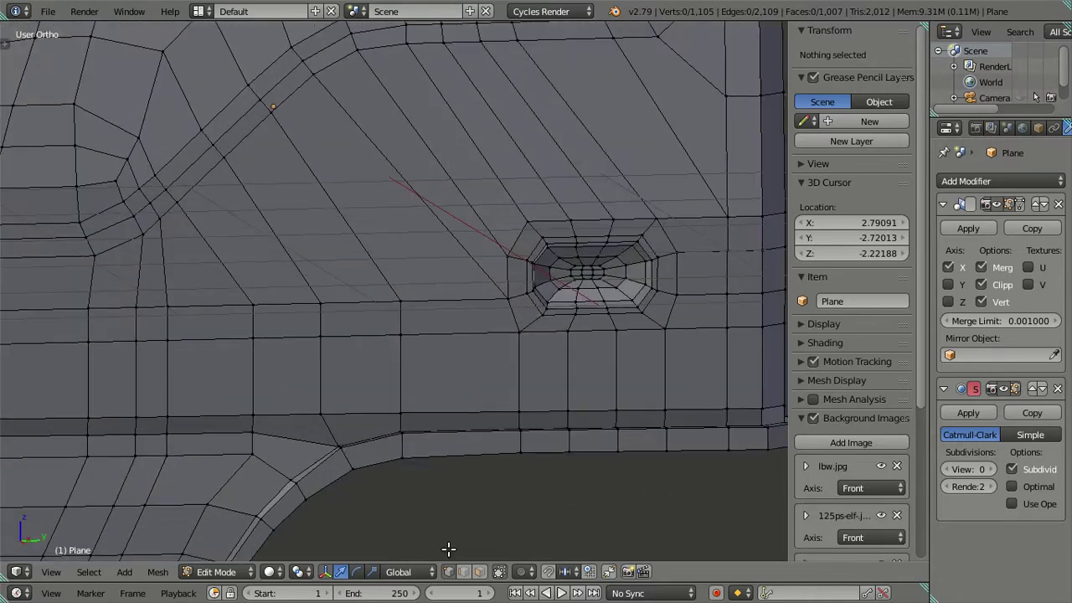
scroll(444, 487, down, 2)
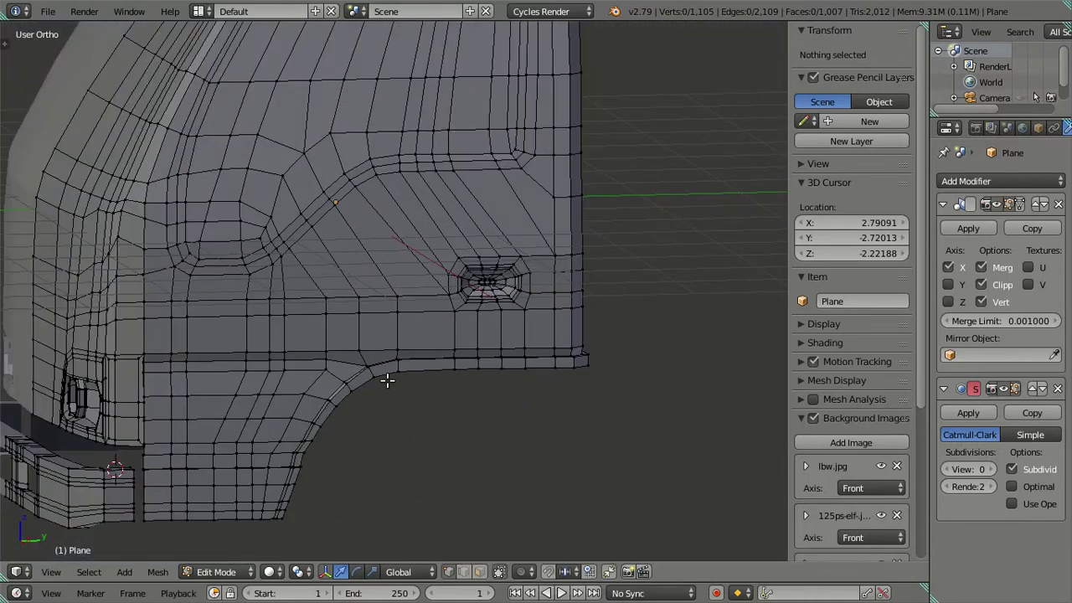
Step: Switch to Front Ortho view and pan toward the headlight corner
key(KP_1)
scroll(511, 370, up, 2)
scroll(519, 369, down, 2)
scroll(282, 364, up, 2)
scroll(285, 362, up, 2)
scroll(284, 363, up, 1)
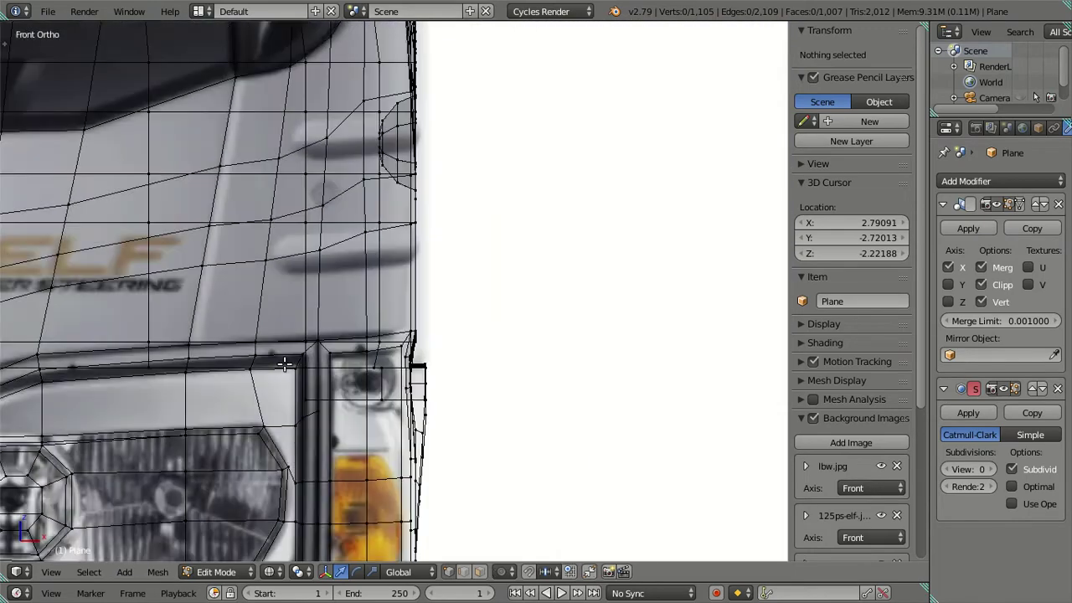
scroll(507, 301, down, 1)
scroll(512, 299, up, 1)
scroll(412, 332, down, 2)
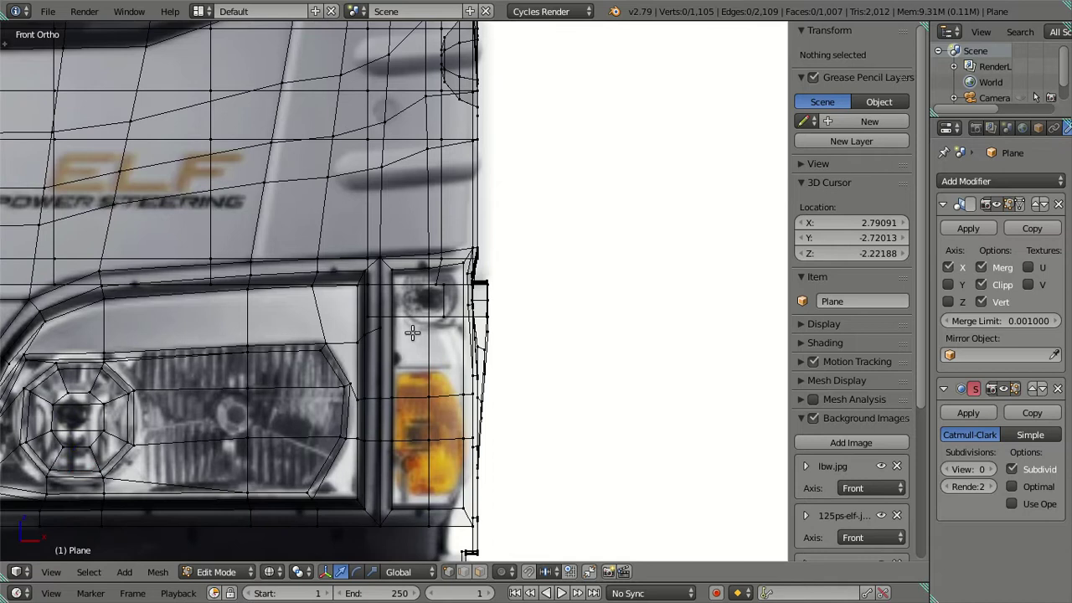
shift+middle_drag(412, 332, 492, 299)
Step: Toggle wireframe display so the mesh shows over the front reference image
key(z)
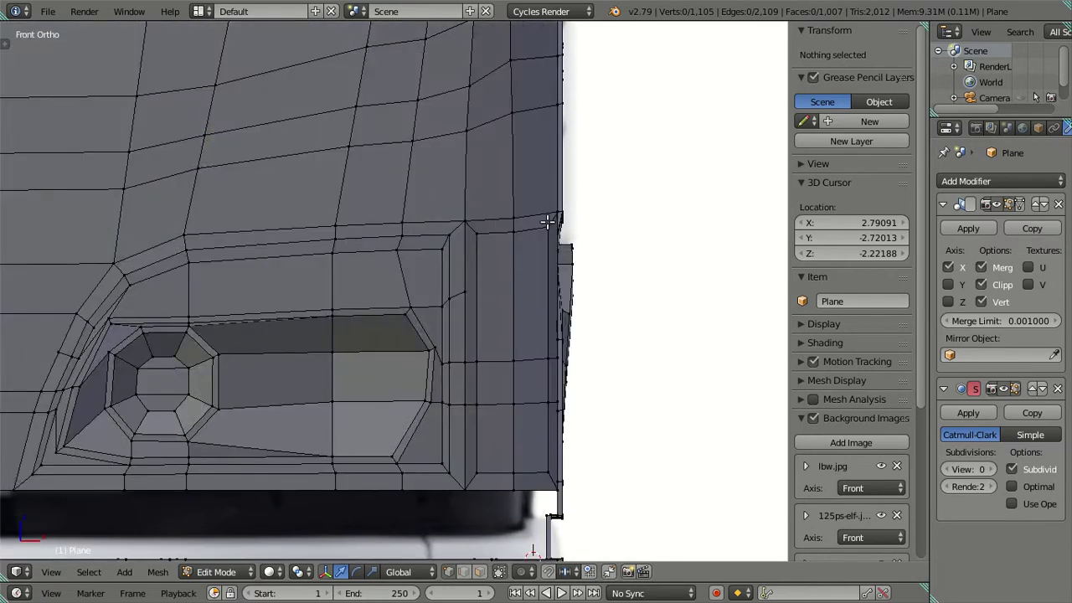
scroll(546, 222, up, 2)
scroll(586, 225, up, 1)
scroll(468, 359, up, 1)
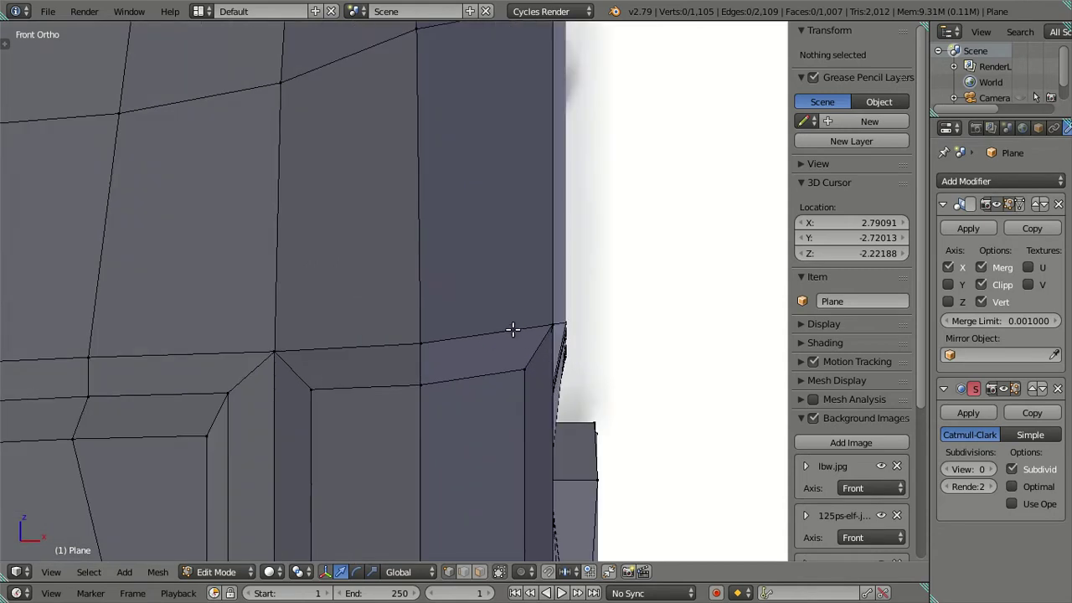
key(z)
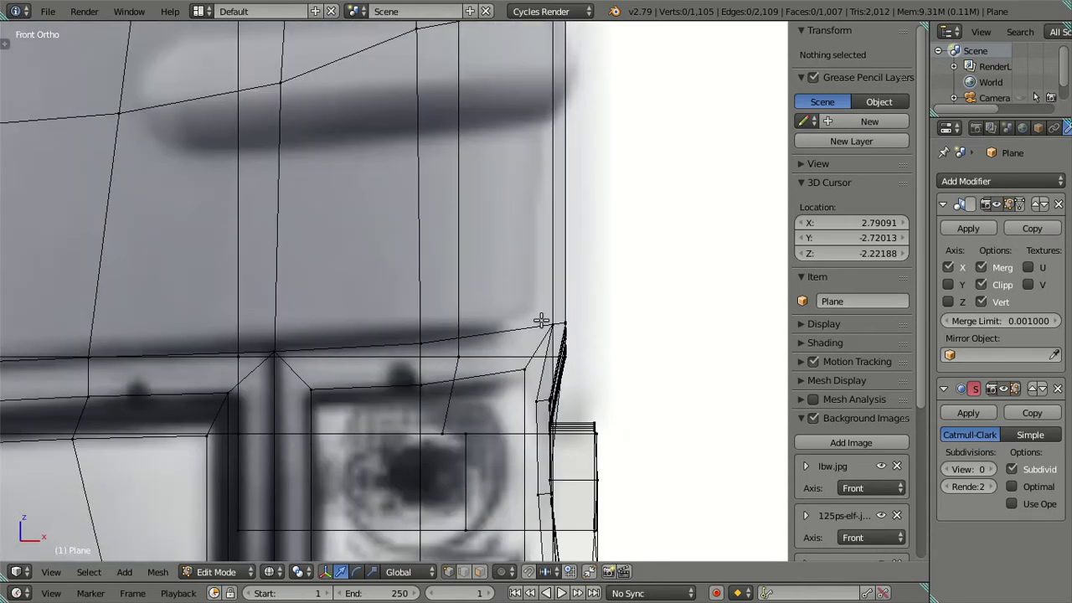
Step: Select the corner vertex beside the headlight plus nearby vertices
right_click(522, 376)
key(c)
click(538, 315)
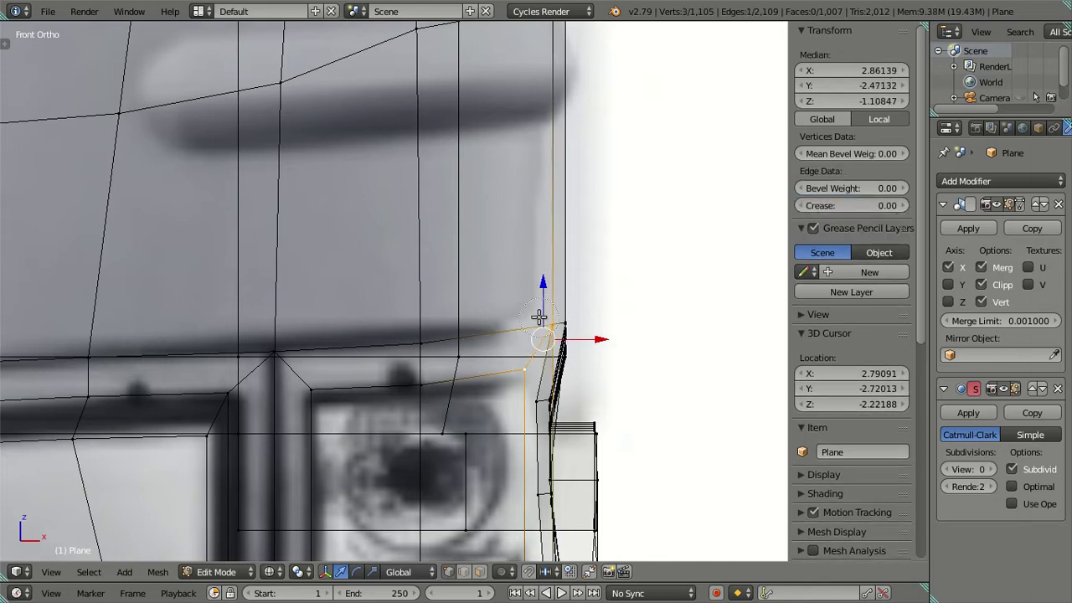
scroll(541, 315, down, 3)
key(z)
mouse_move(581, 326)
middle_down()
mouse_move(540, 350)
mouse_move(514, 347)
middle_up()
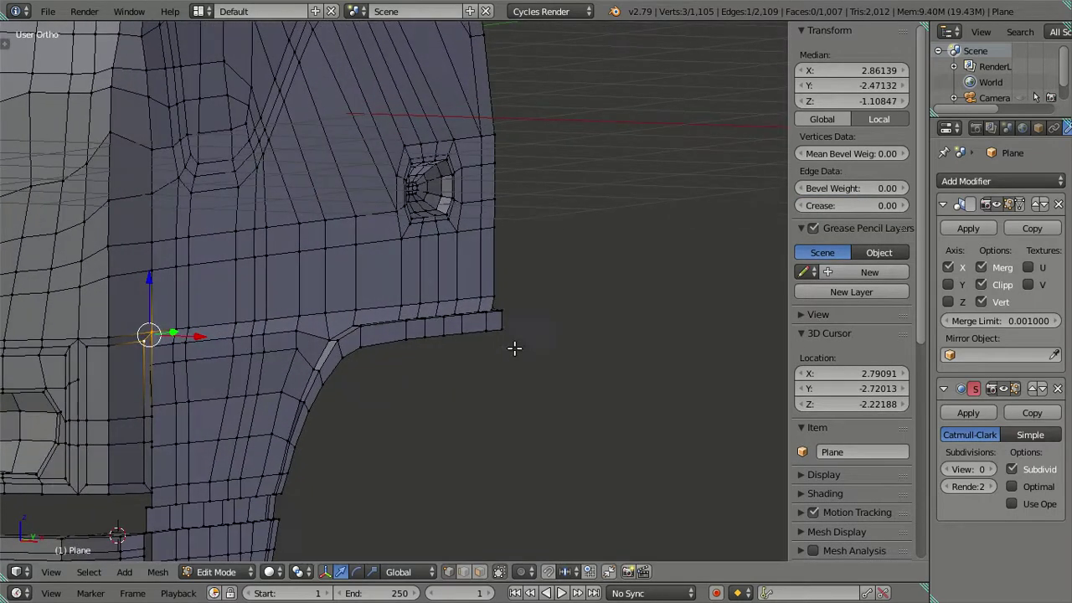
shift+right_click(493, 296)
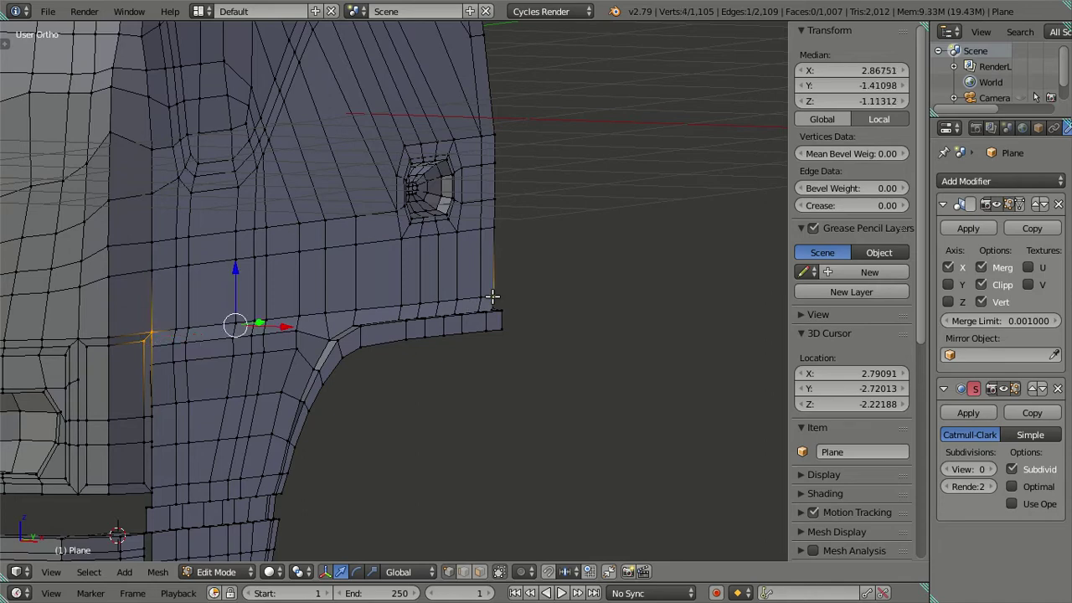
key(ctrl+z)
shift+right_click(491, 333)
mouse_move(490, 335)
middle_down()
mouse_move(402, 359)
mouse_move(327, 347)
mouse_move(539, 326)
mouse_move(519, 350)
middle_up()
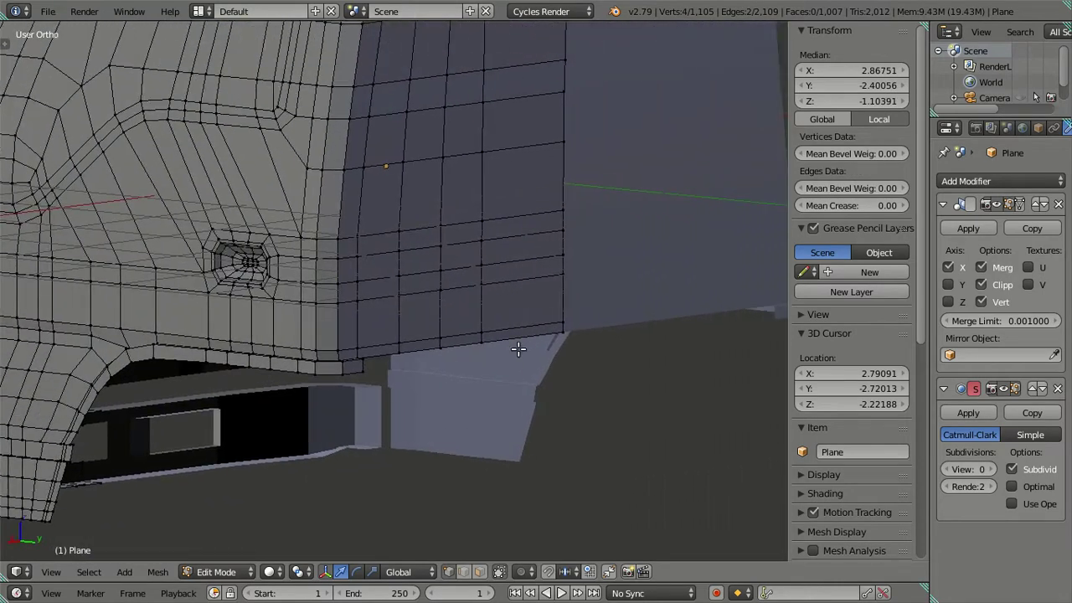
Step: Add the lower body edge loop to the selection and return to Front Ortho view
alt+shift+right_click(561, 322)
middle_drag(564, 314, 607, 336)
key(KP_1)
scroll(570, 394, up, 5)
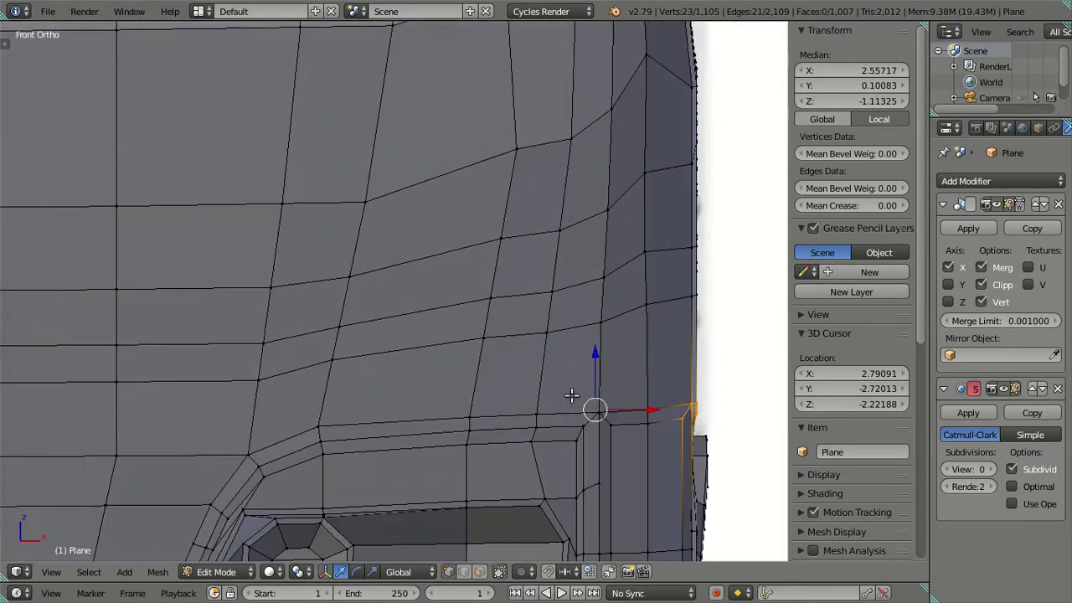
scroll(578, 402, down, 1)
scroll(544, 326, up, 1)
scroll(586, 343, up, 5)
shift+middle_drag(618, 350, 364, 292)
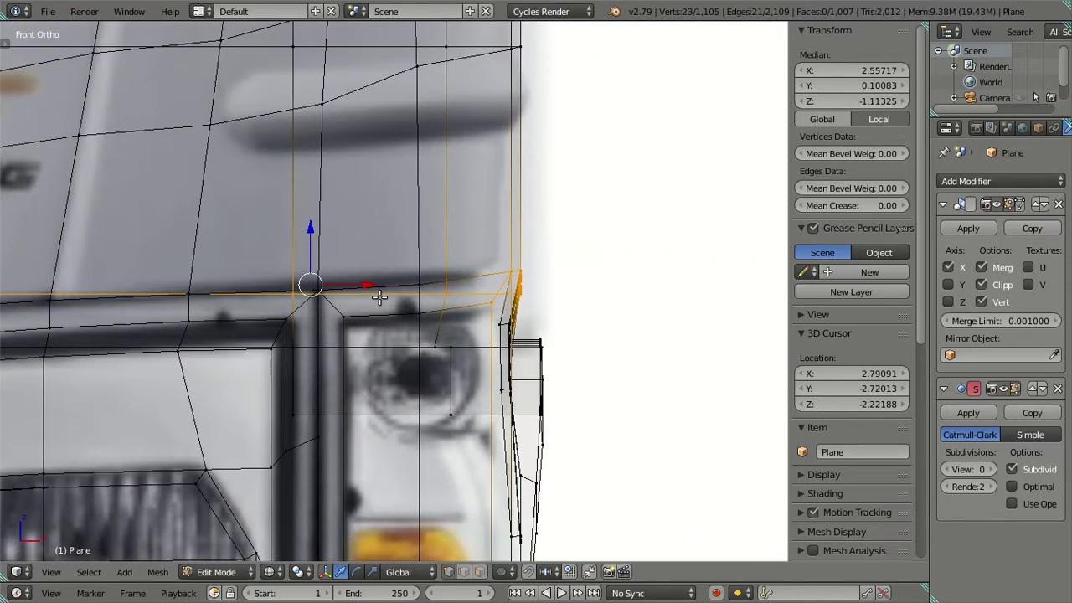
scroll(369, 293, up, 3)
click(211, 217)
Step: Lower the selected loop along Z, then deselect the outer corner vertices
key(g)
key(z)
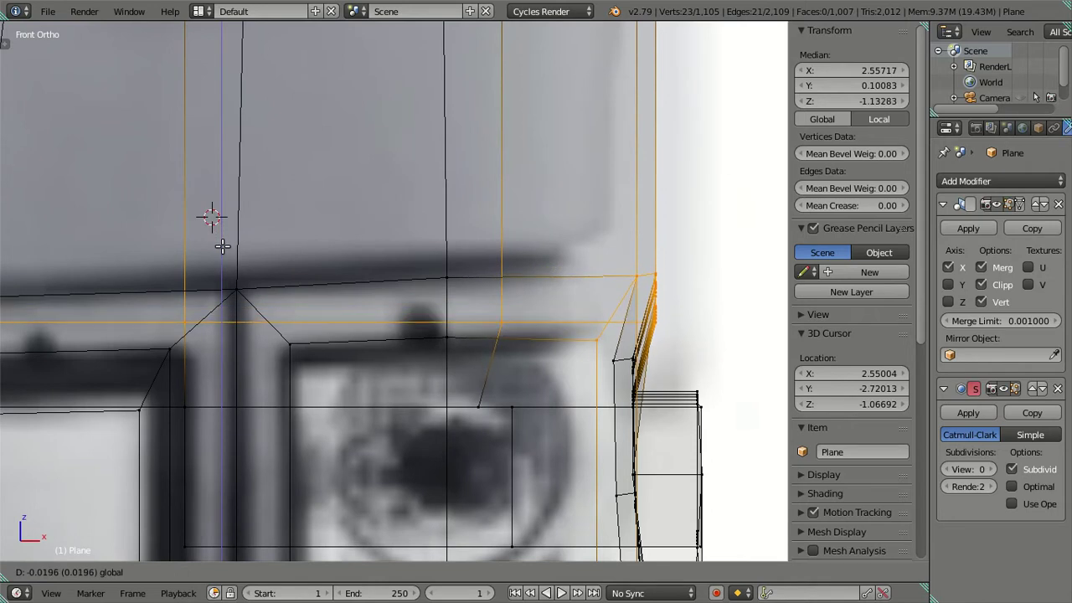
click(222, 245)
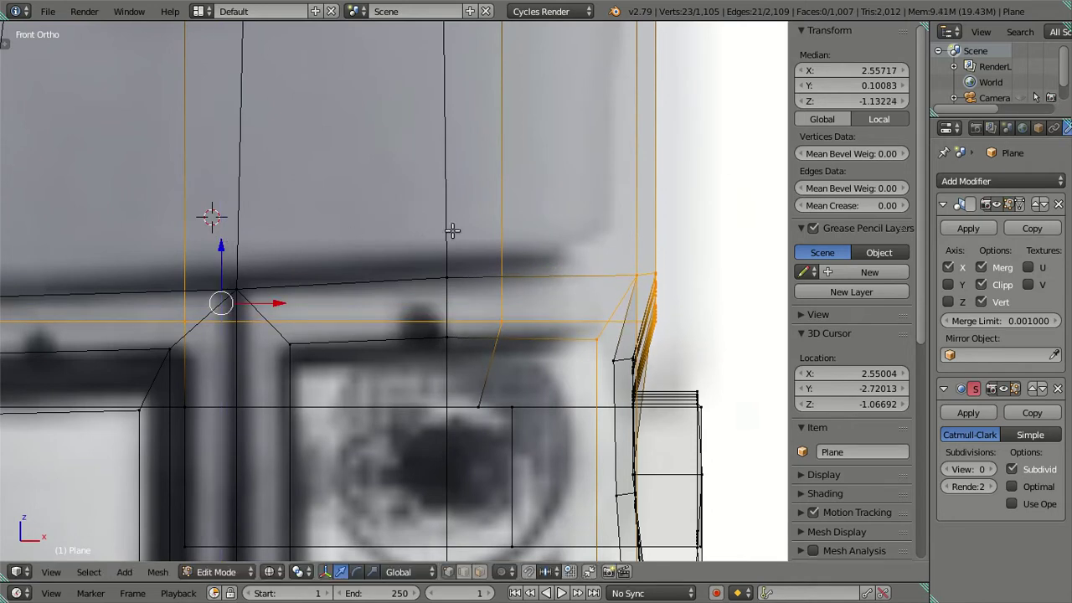
key(c)
middle_click(626, 271)
middle_click(588, 350)
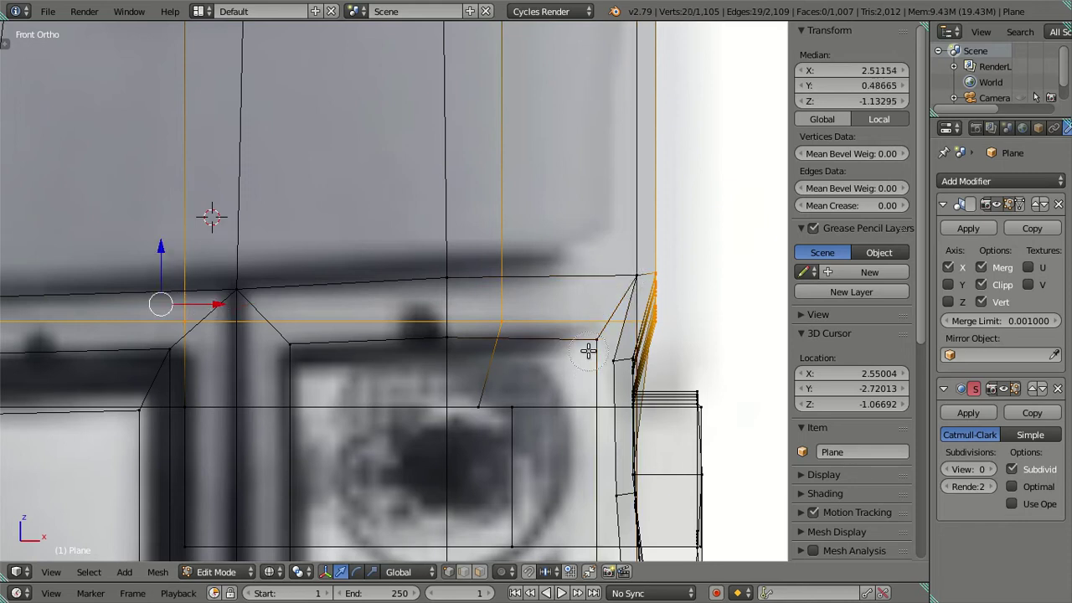
Step: Move the remaining selected vertices down along Z and clear the selection
key(g)
key(z)
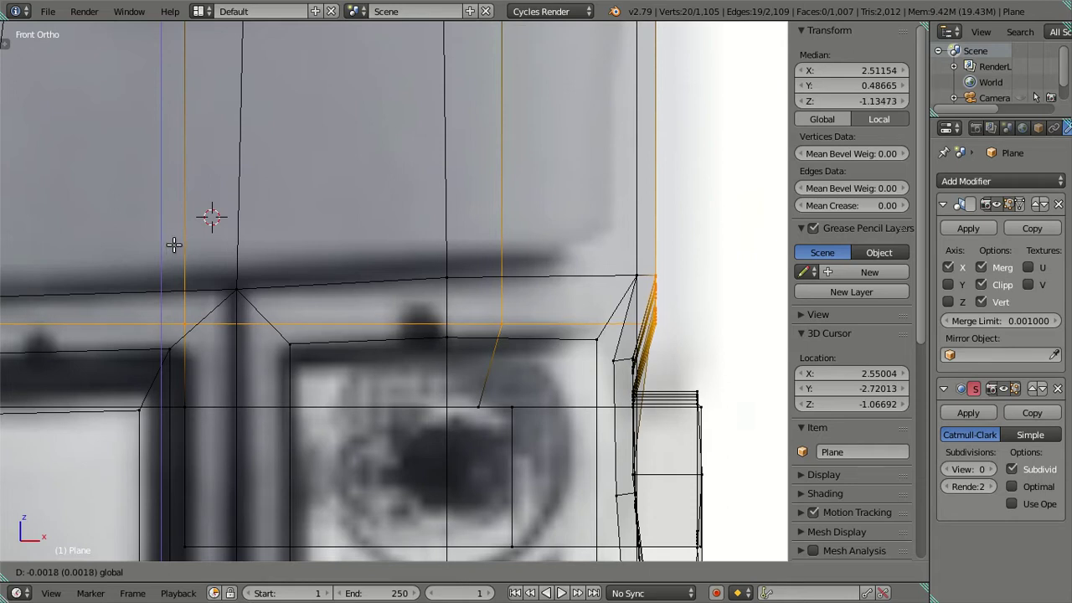
click(173, 244)
key(a)
scroll(240, 227, up, 2)
Step: Orbit to the truck's front corner in solid shading and re-enter Edit Mode
key(z)
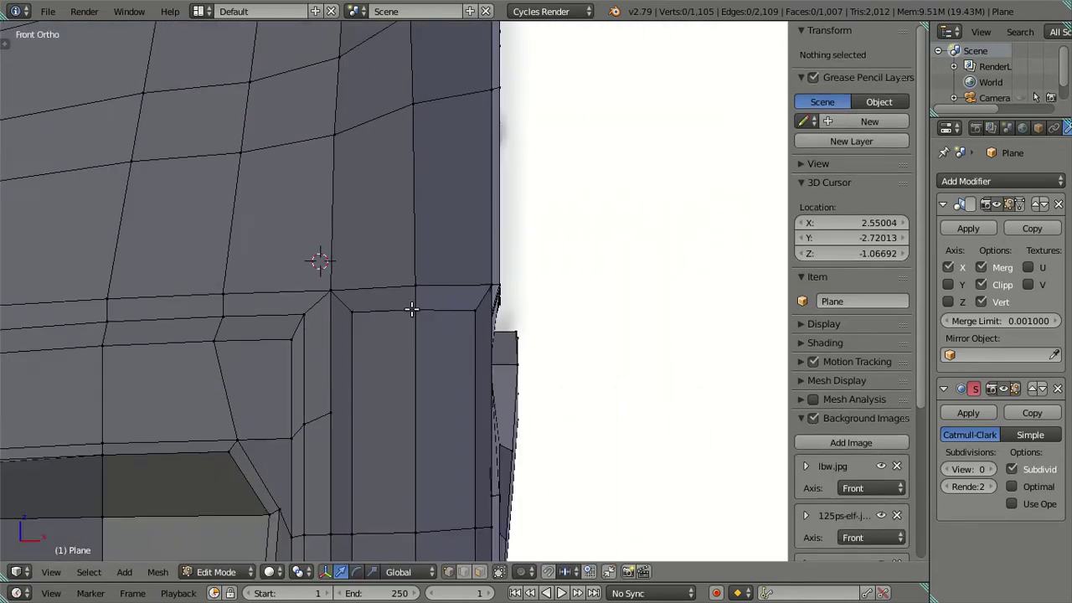
scroll(406, 299, down, 3)
middle_drag(485, 294, 347, 301)
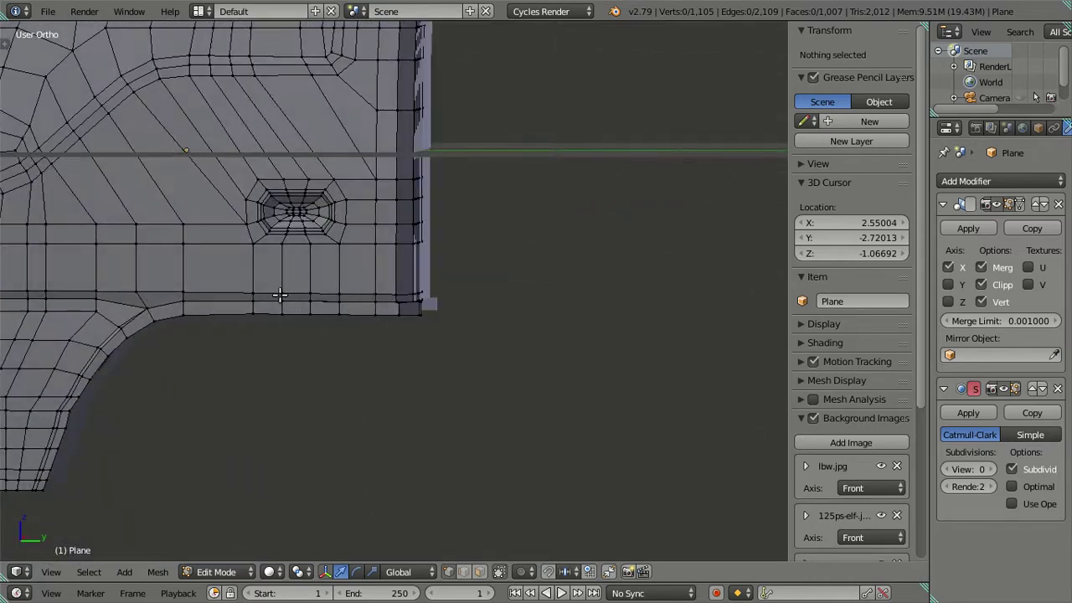
key(Tab)
scroll(367, 239, down, 2)
mouse_move(368, 239)
middle_down()
mouse_move(432, 277)
mouse_move(526, 272)
mouse_move(431, 264)
mouse_move(395, 324)
mouse_move(442, 310)
mouse_move(444, 293)
mouse_move(445, 321)
mouse_move(428, 325)
mouse_move(507, 277)
mouse_move(475, 325)
mouse_move(491, 321)
mouse_move(184, 337)
mouse_move(144, 320)
mouse_move(491, 321)
mouse_move(491, 332)
mouse_move(493, 308)
mouse_move(524, 273)
mouse_move(501, 311)
middle_up()
scroll(450, 306, up, 2)
scroll(443, 303, up, 1)
key(Tab)
scroll(494, 311, up, 2)
scroll(472, 323, up, 2)
scroll(481, 330, up, 1)
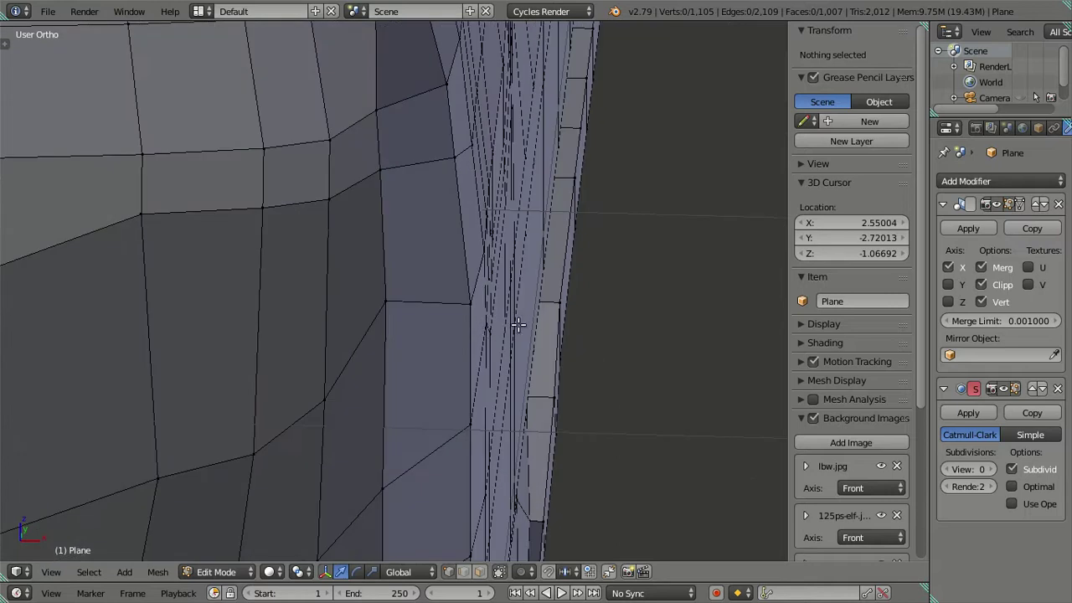
Step: Slide a vertex on the curved lower-corner trim down twice to smooth the flared edge
right_click(561, 301)
click(833, 74)
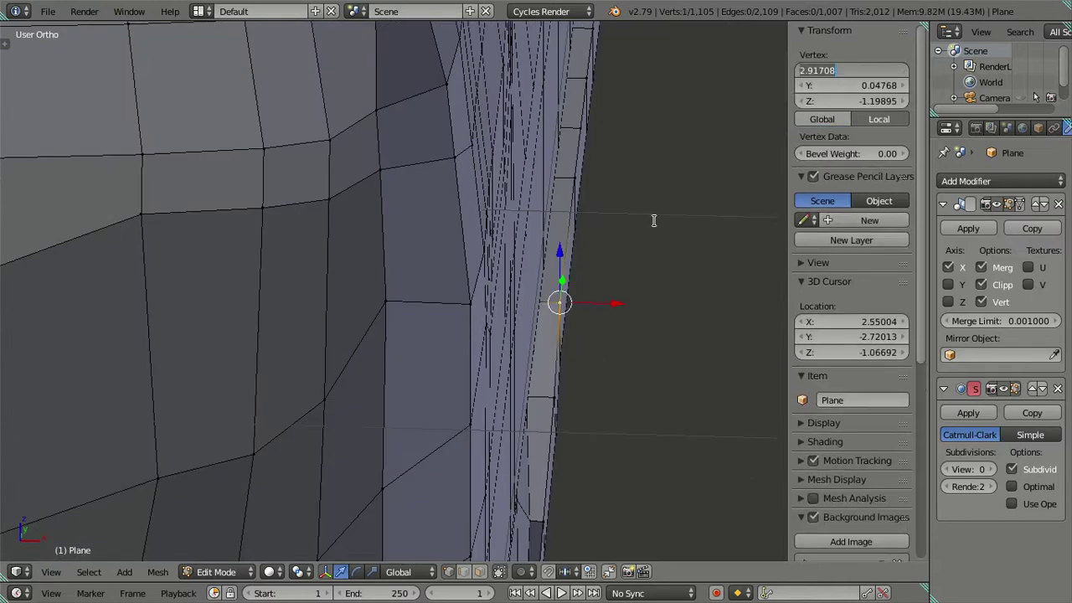
key(Return)
middle_drag(588, 354, 526, 314)
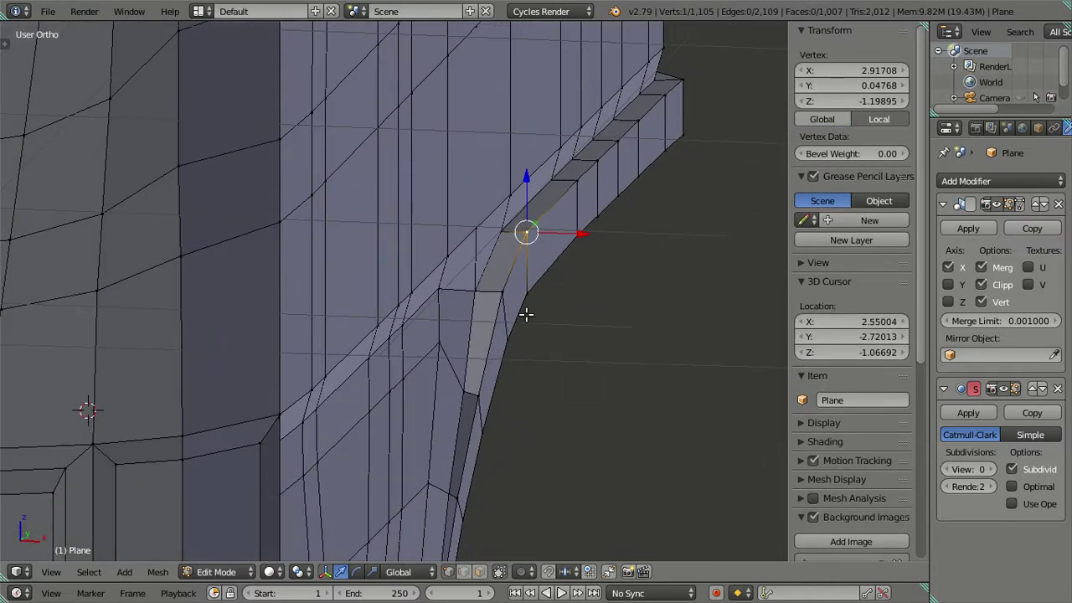
right_click(489, 283)
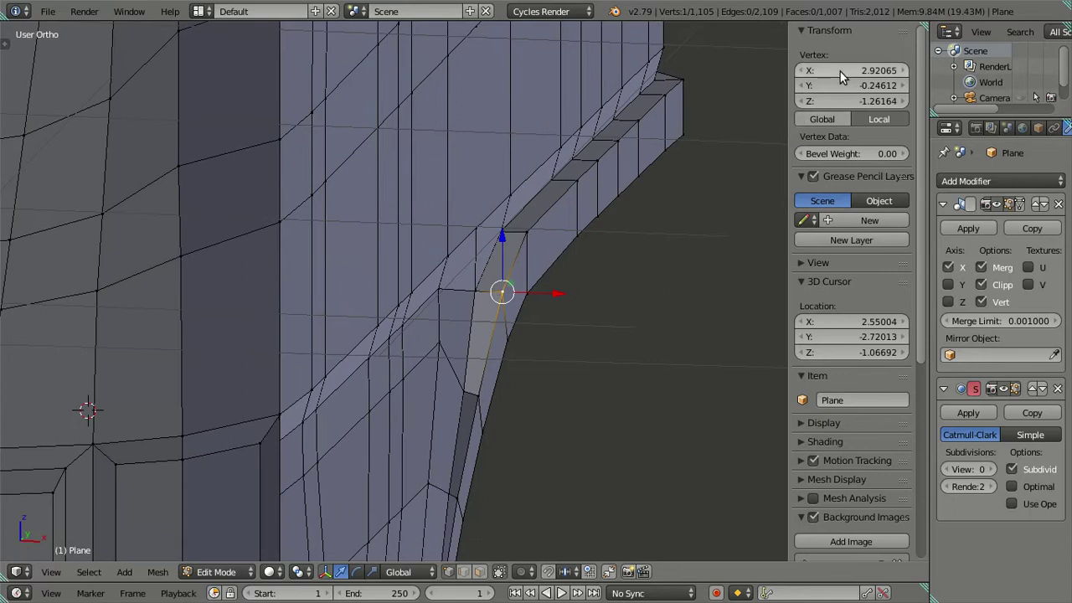
key(g)
click(510, 342)
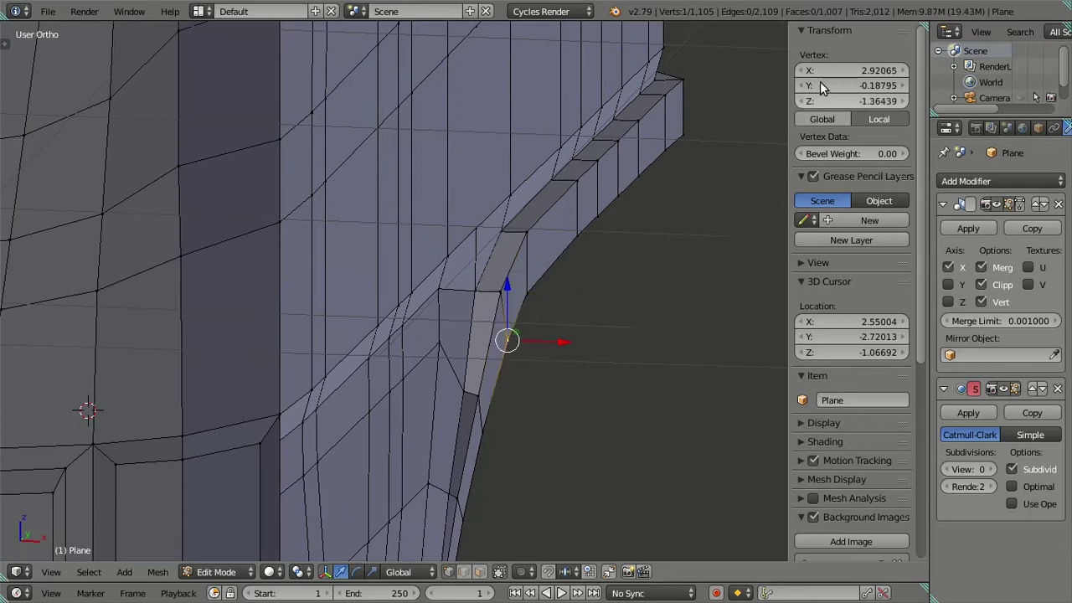
key(g)
key(g)
click(467, 397)
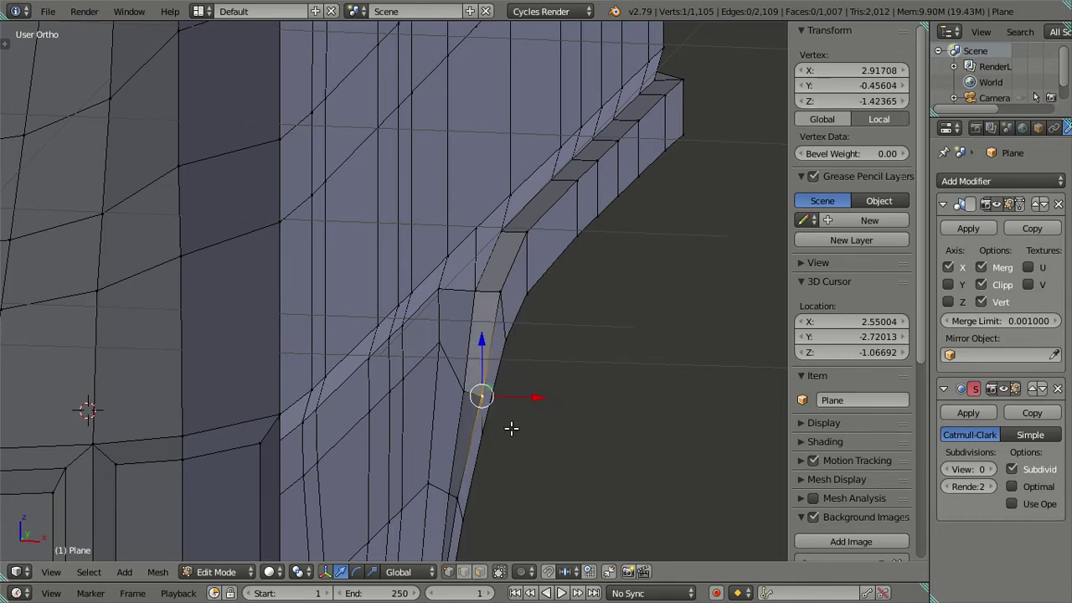
key(a)
Step: Preview the smoothed result in Object Mode, then return to Edit Mode facing the front
key(Tab)
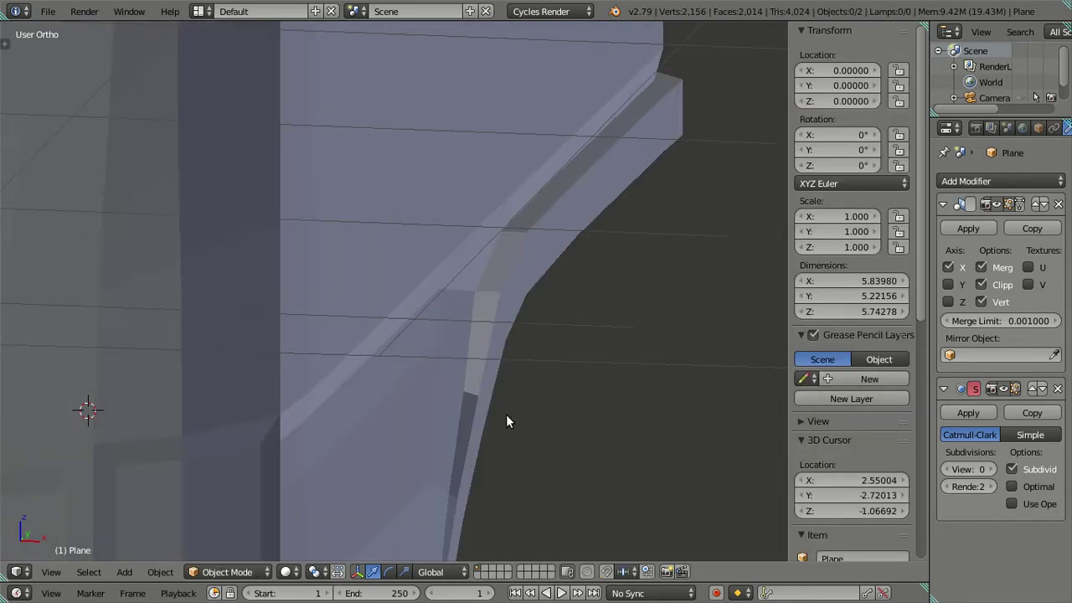
middle_drag(512, 405, 515, 386)
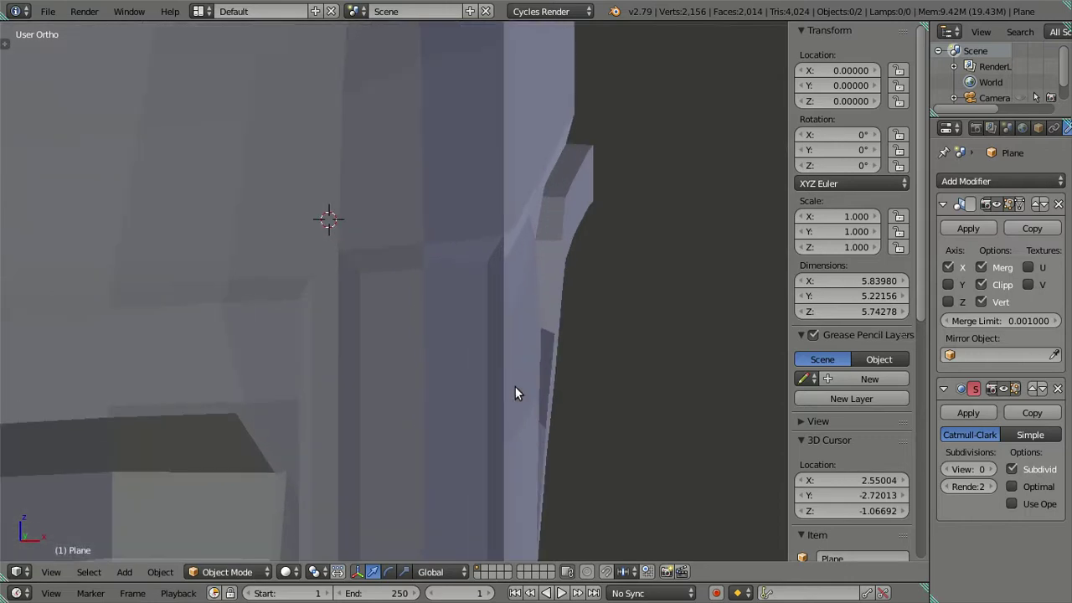
key(Tab)
mouse_move(564, 362)
middle_down()
mouse_move(536, 299)
mouse_move(505, 332)
mouse_move(396, 330)
mouse_move(400, 357)
mouse_move(557, 279)
mouse_move(478, 299)
mouse_move(244, 215)
mouse_move(252, 240)
mouse_move(450, 321)
mouse_move(323, 293)
mouse_move(433, 254)
mouse_move(509, 251)
mouse_move(407, 291)
mouse_move(330, 301)
middle_up()
Step: Switch to Front Ortho view and zoom in on the headlight's upper-right corner
key(KP_1)
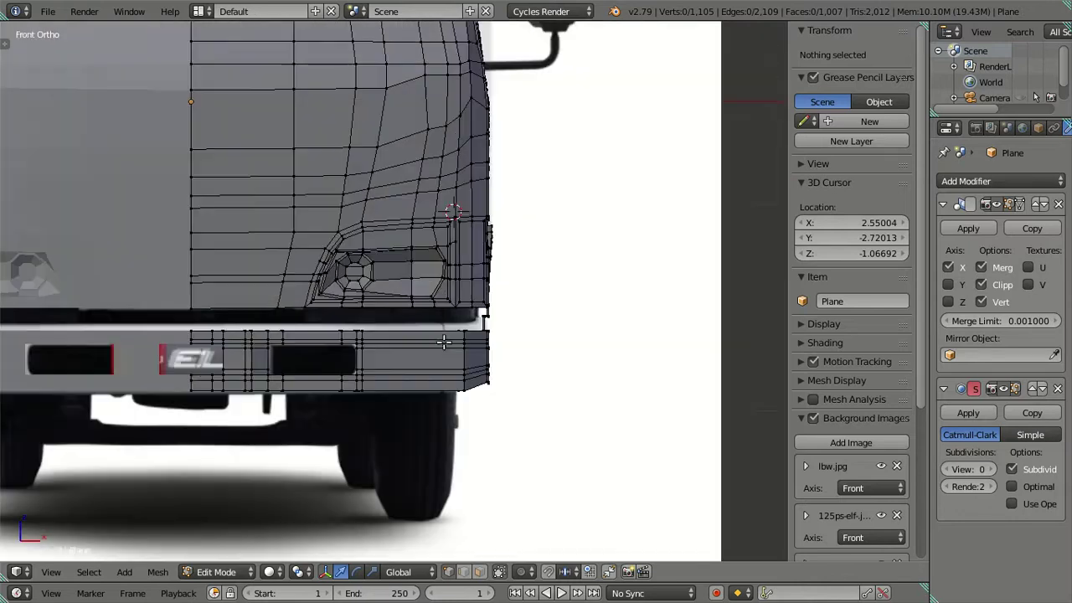
scroll(444, 342, up, 4)
scroll(441, 349, up, 1)
scroll(445, 297, up, 1)
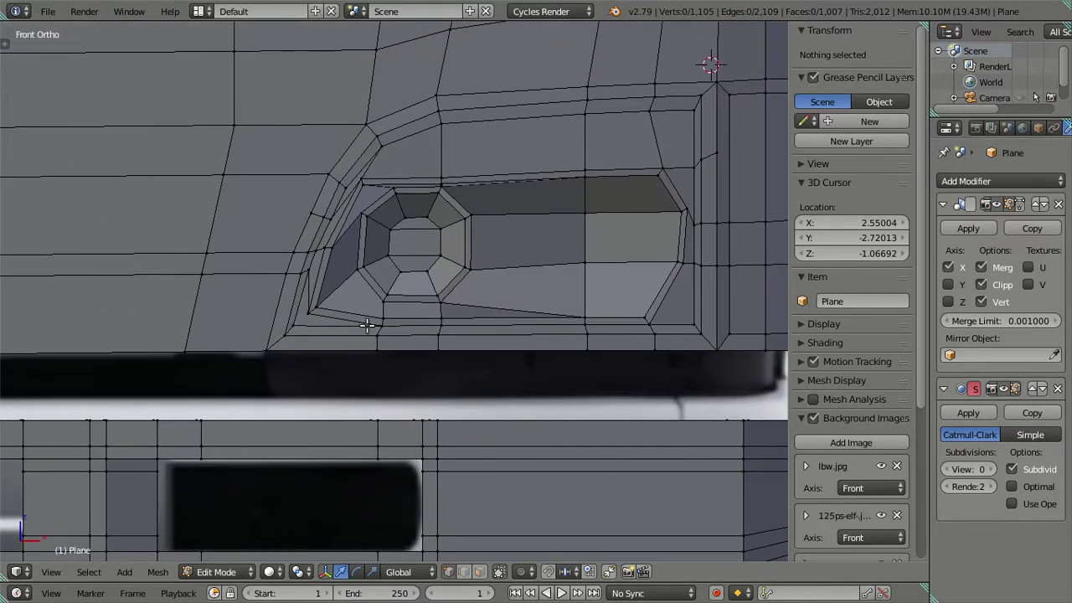
shift+middle_drag(601, 278, 363, 407)
scroll(506, 353, up, 3)
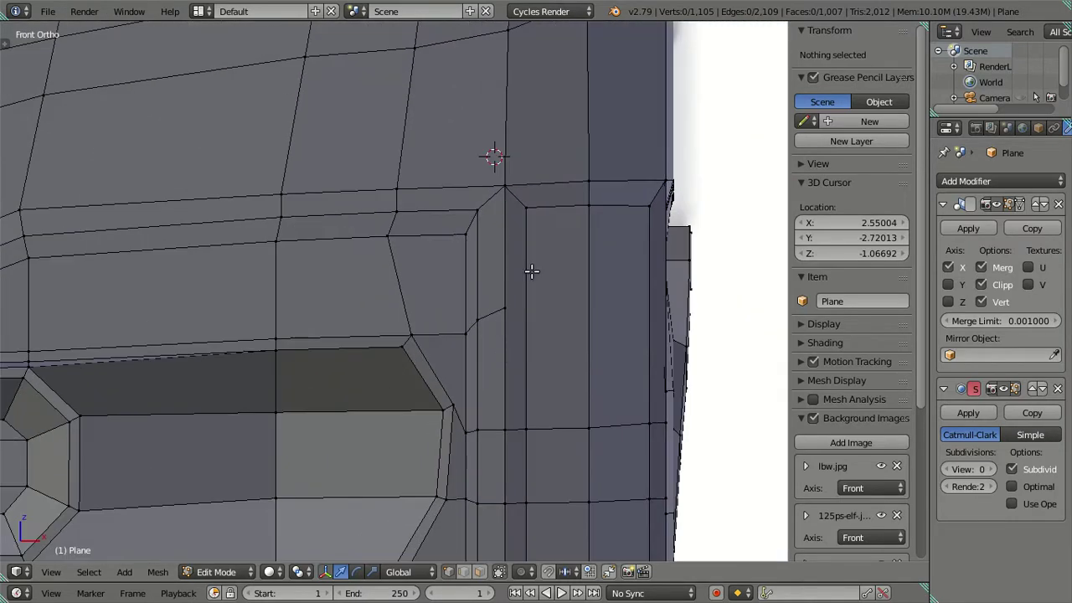
shift+middle_drag(531, 270, 484, 341)
Step: Hide the linked strip beside the headlight and the dark faces blocking the corner
right_click(540, 278)
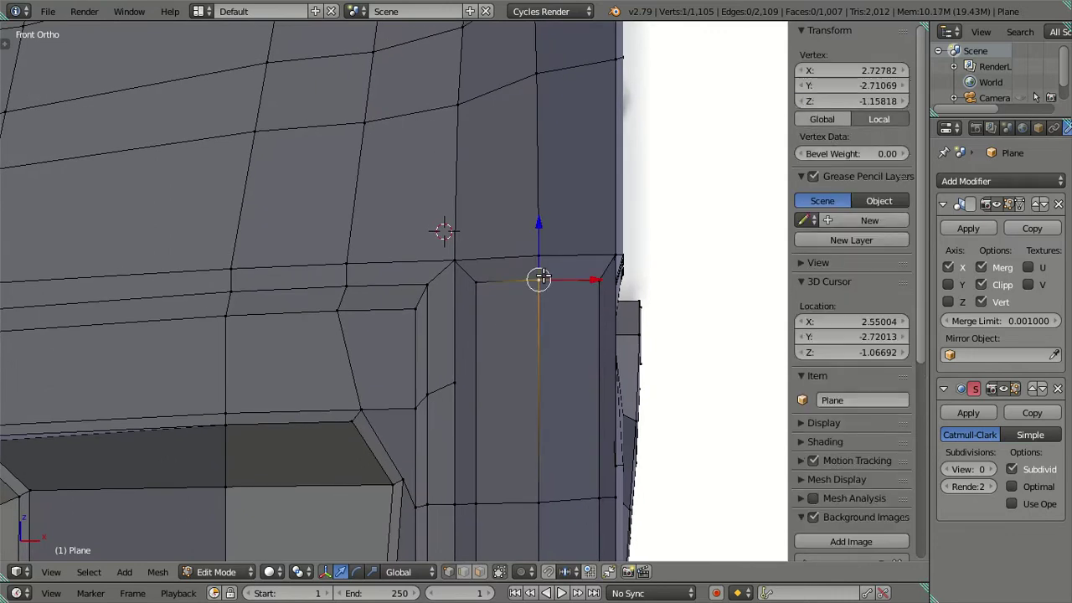
key(l)
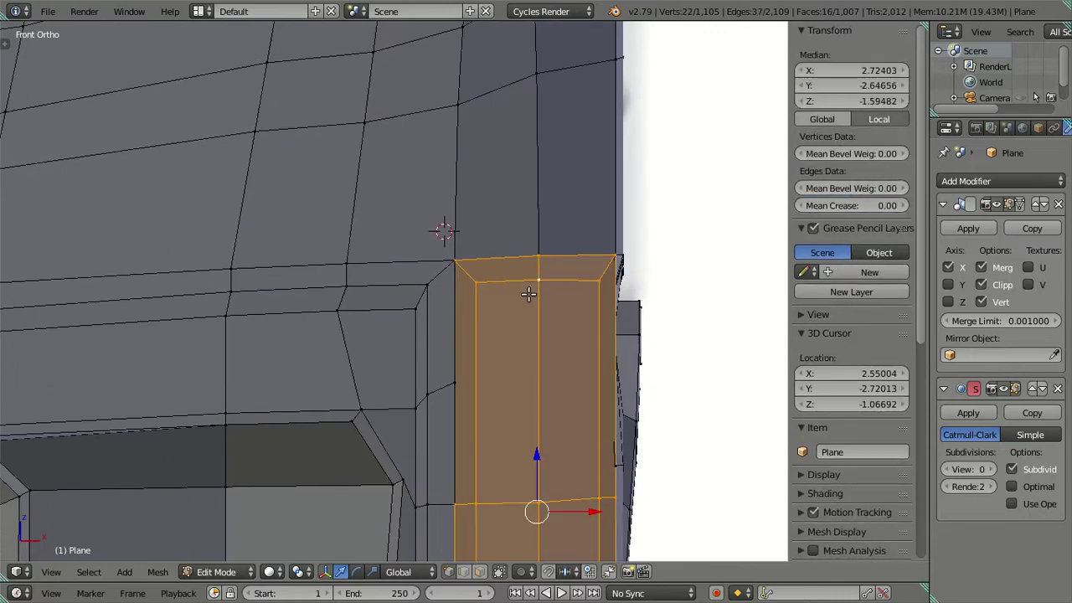
key(h)
scroll(528, 293, up, 2)
scroll(511, 276, up, 1)
scroll(509, 236, up, 1)
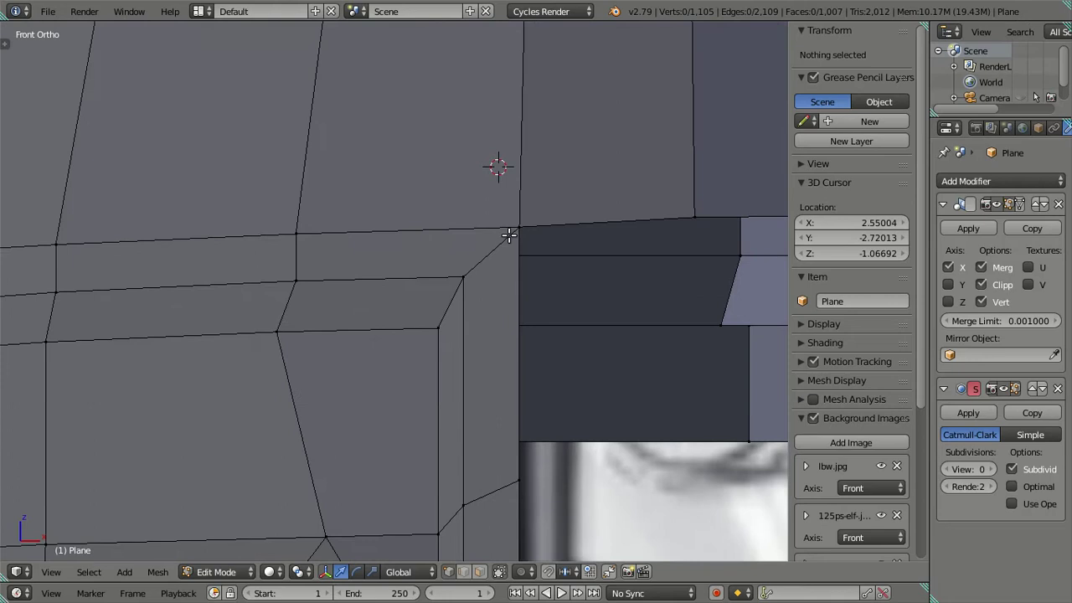
right_click(696, 217)
key(h)
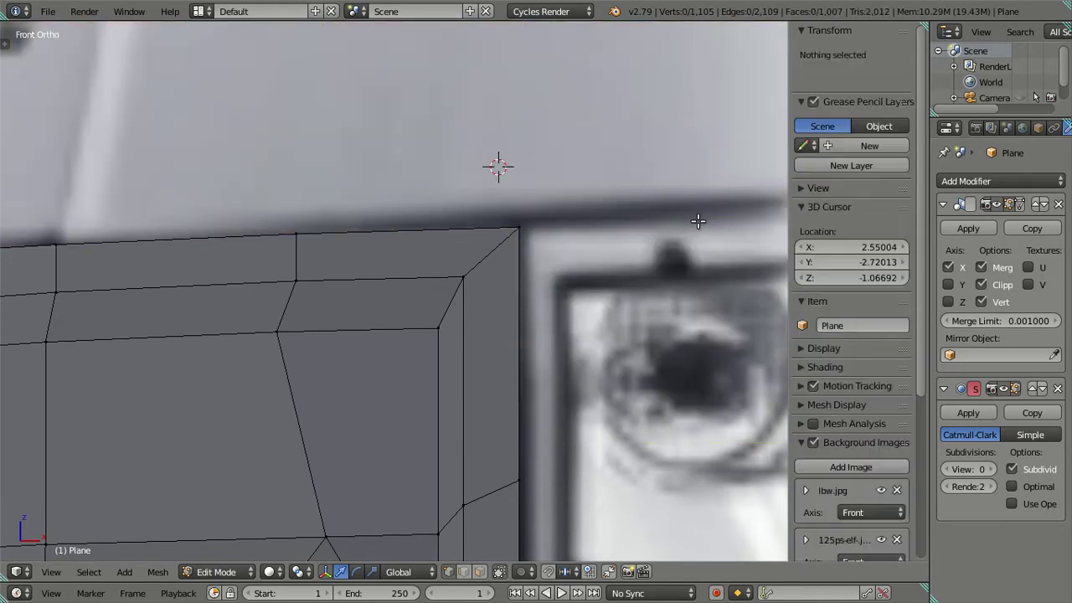
Step: Extrude a new vertex from the headlight corner, align it along Z and X, and snap the cursor to it
right_click(519, 226)
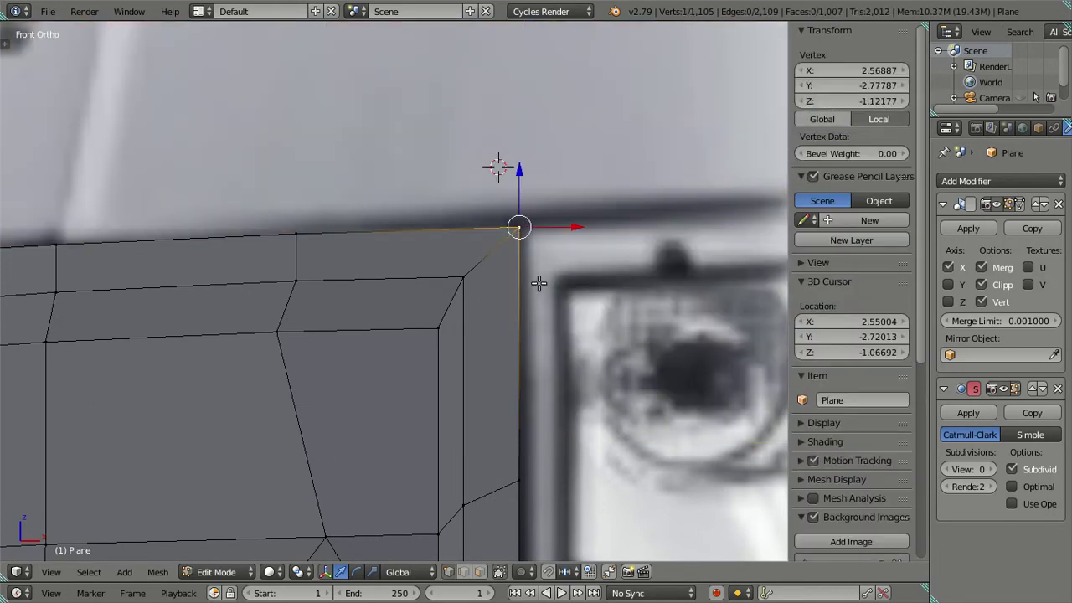
key(e)
right_click(545, 328)
key(g)
key(z)
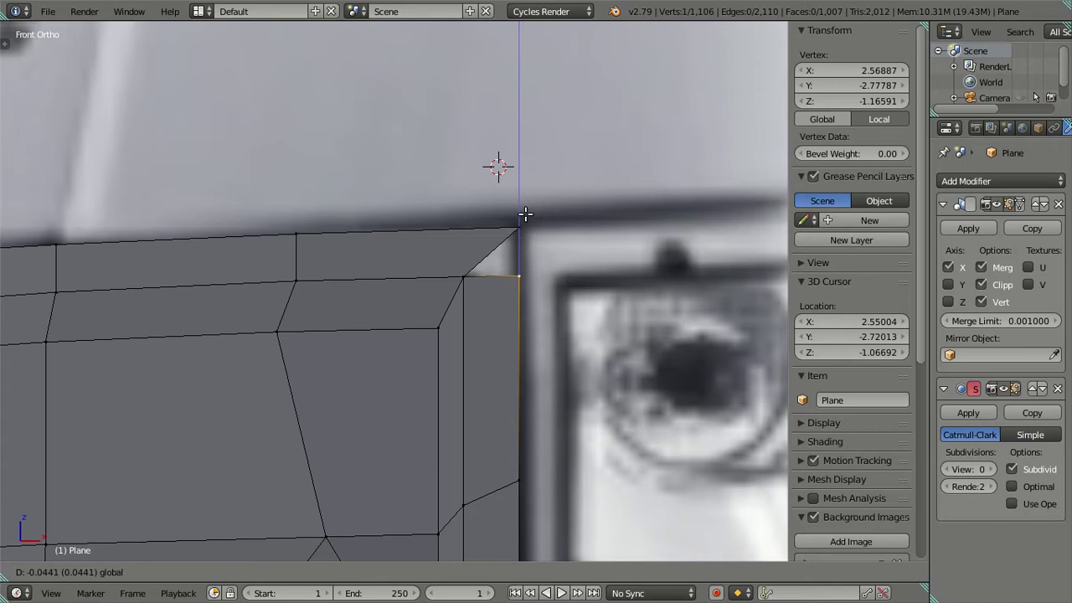
click(523, 219)
key(shift+s)
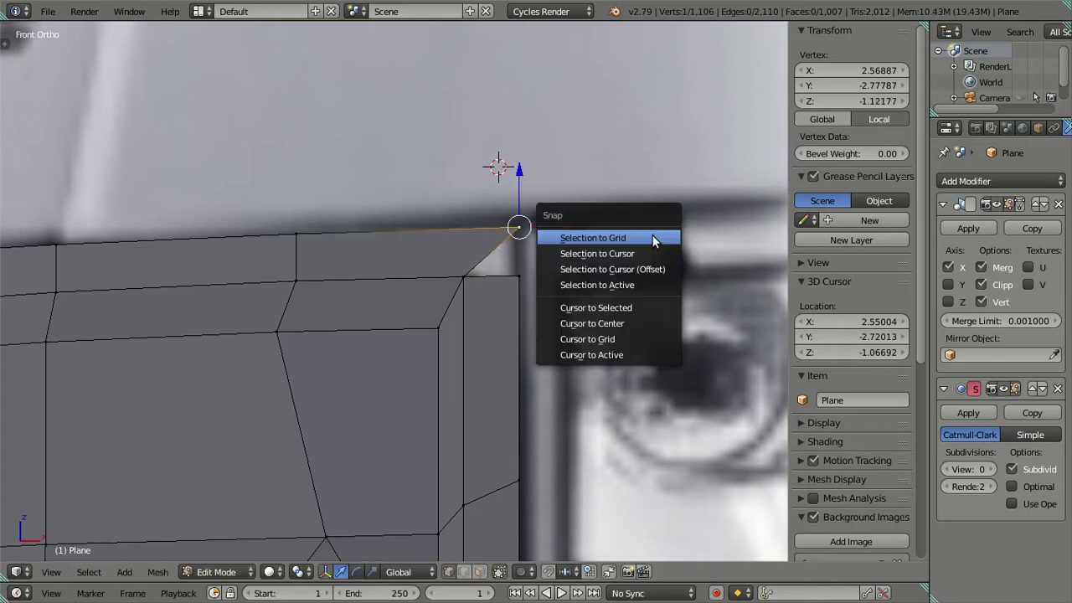
click(630, 306)
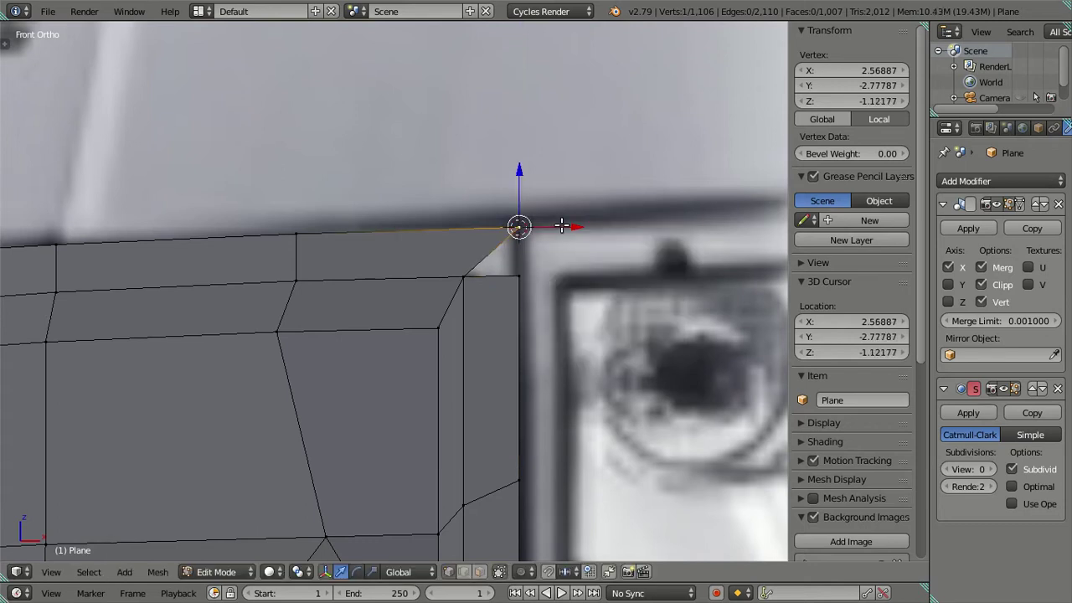
key(g)
key(x)
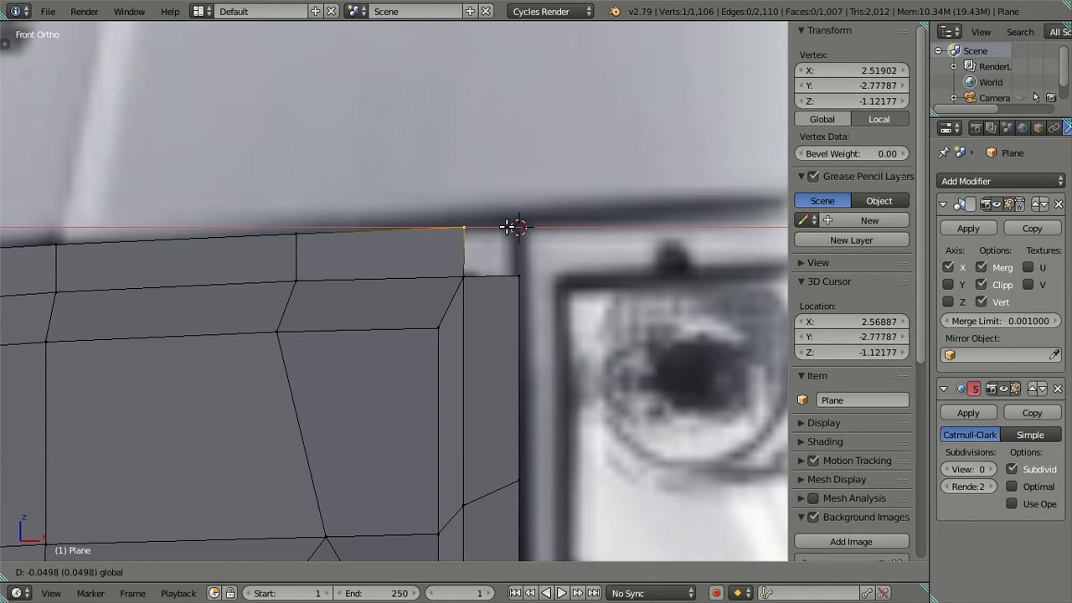
click(509, 224)
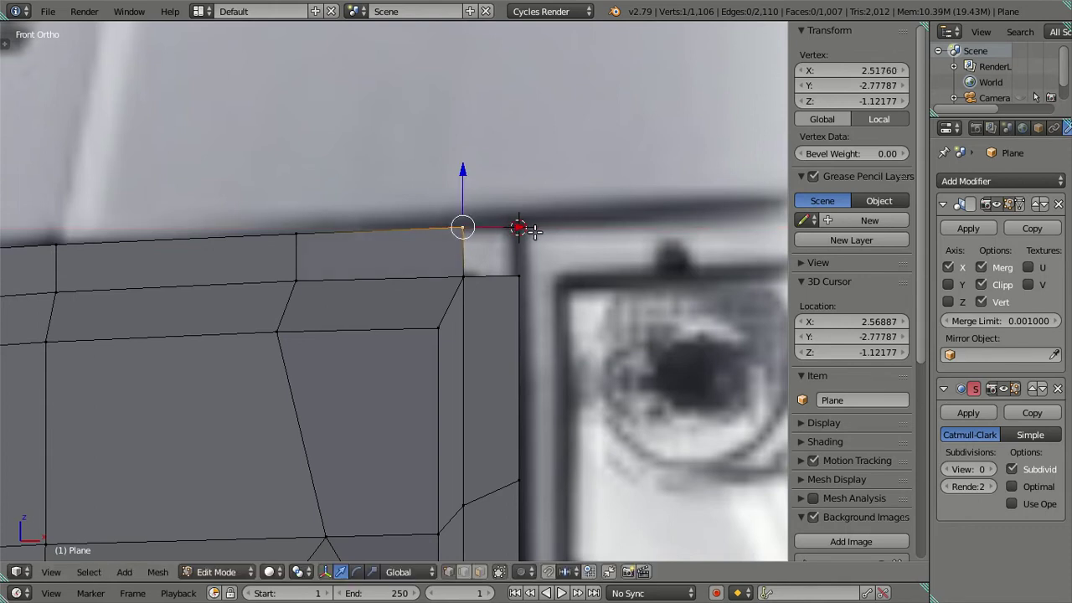
drag(518, 226, 520, 226)
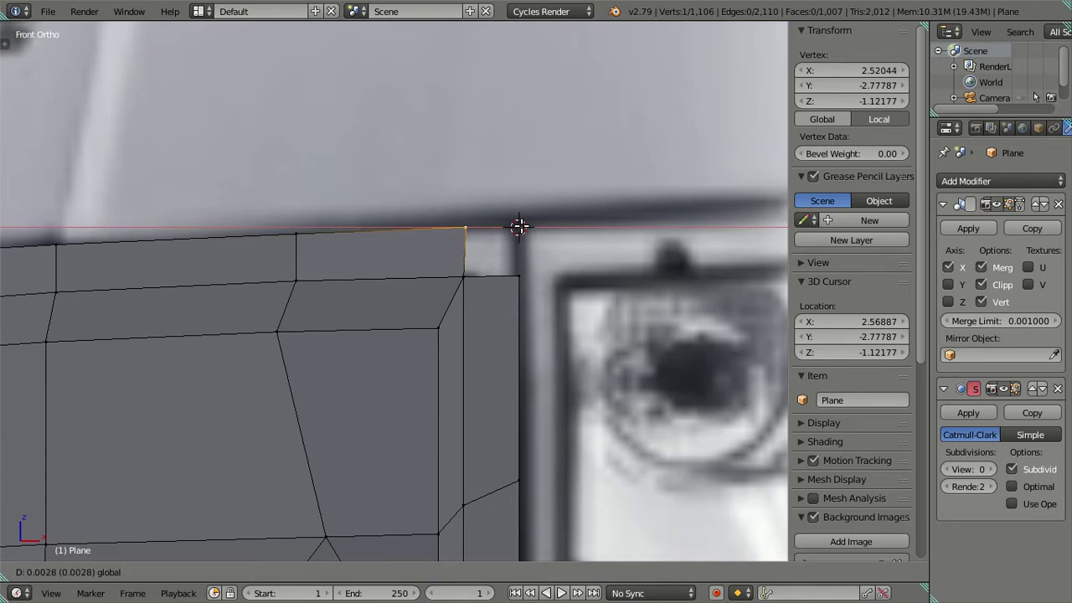
drag(520, 226, 521, 226)
Step: Extrude a second vertex, snap it to the 3D cursor, and fill a face across the corner
right_click(542, 259)
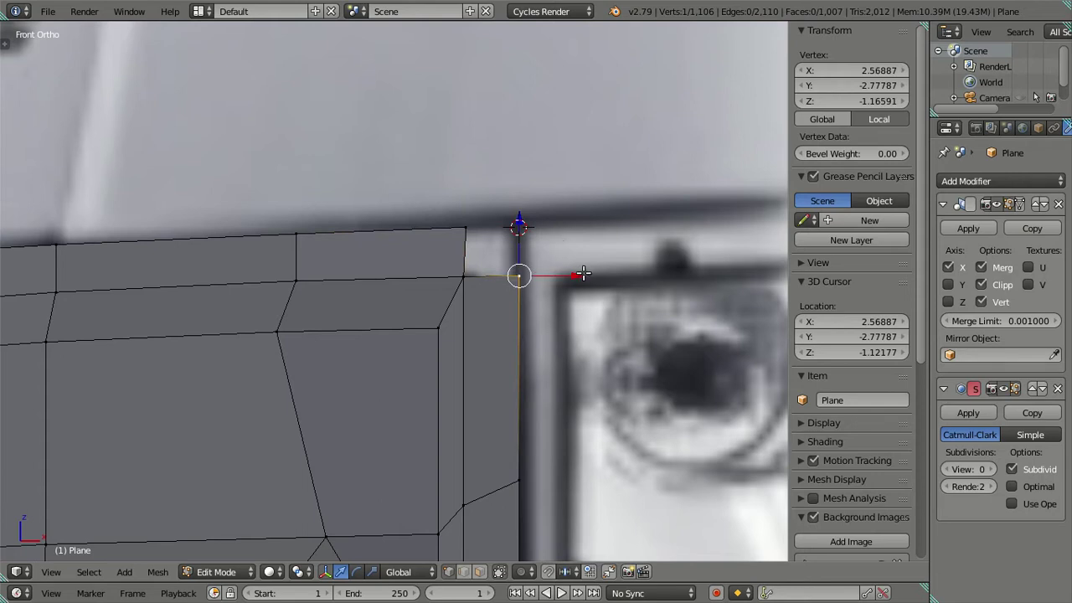
key(e)
key(Escape)
key(shift+s)
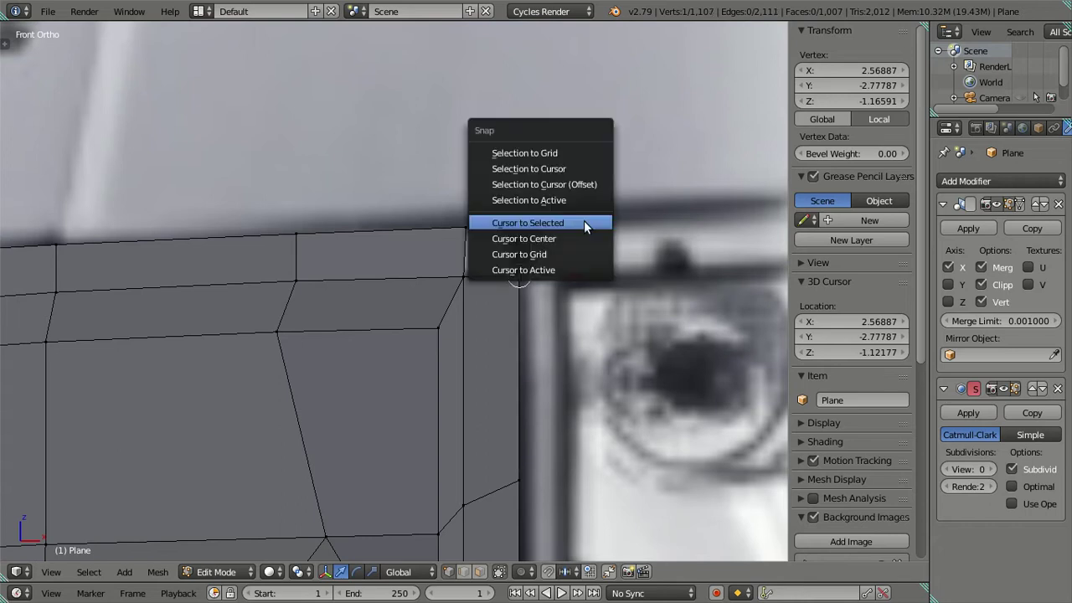
click(580, 187)
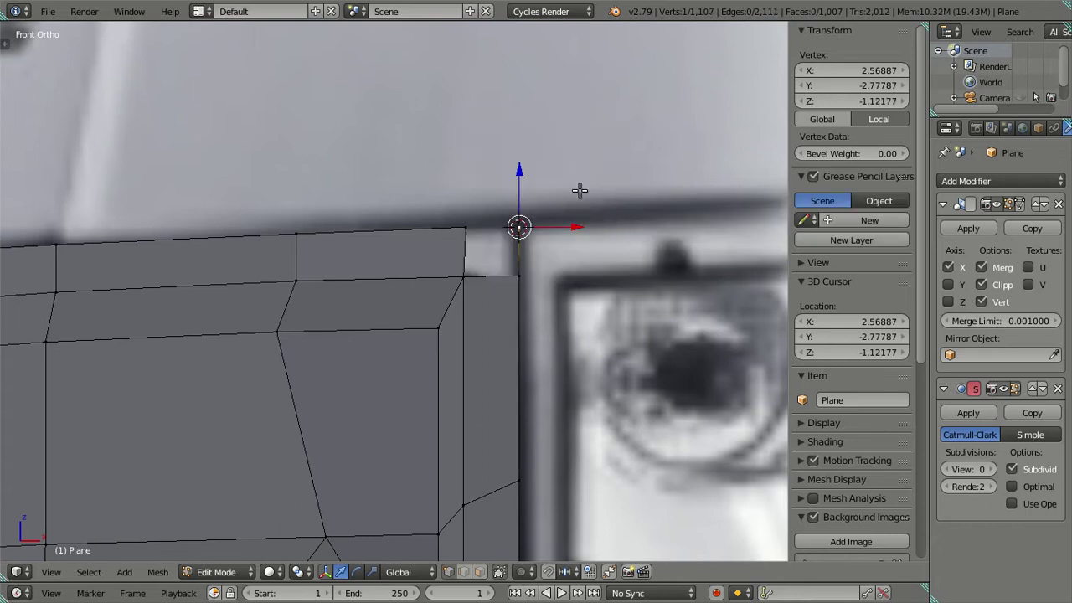
alt+right_click(466, 224)
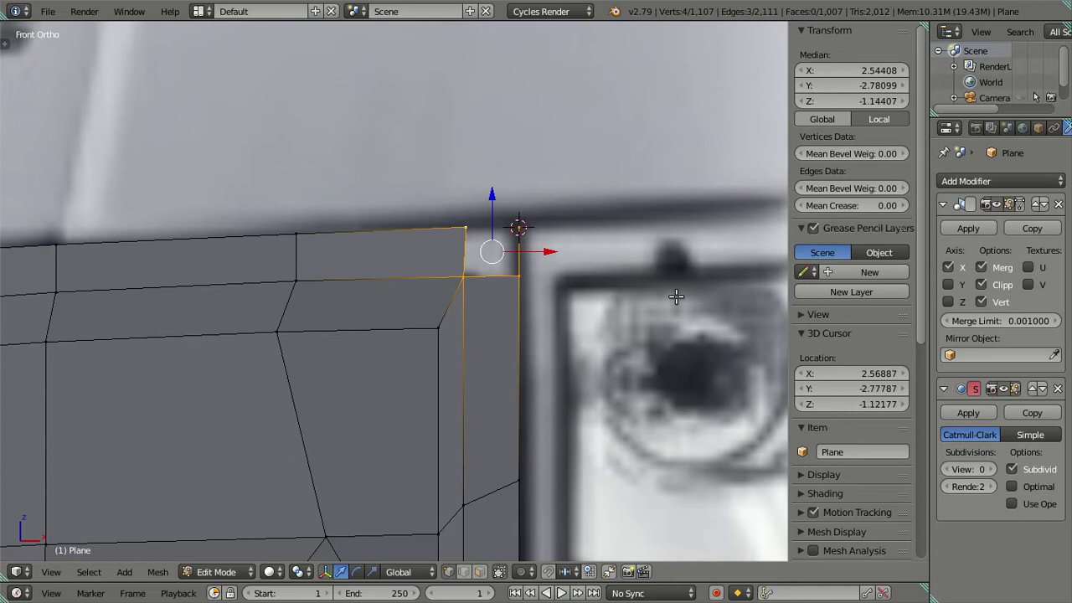
key(f)
key(a)
Step: Shift the top-edge vertex left of the corner along X to line up with the corner
right_click(471, 231)
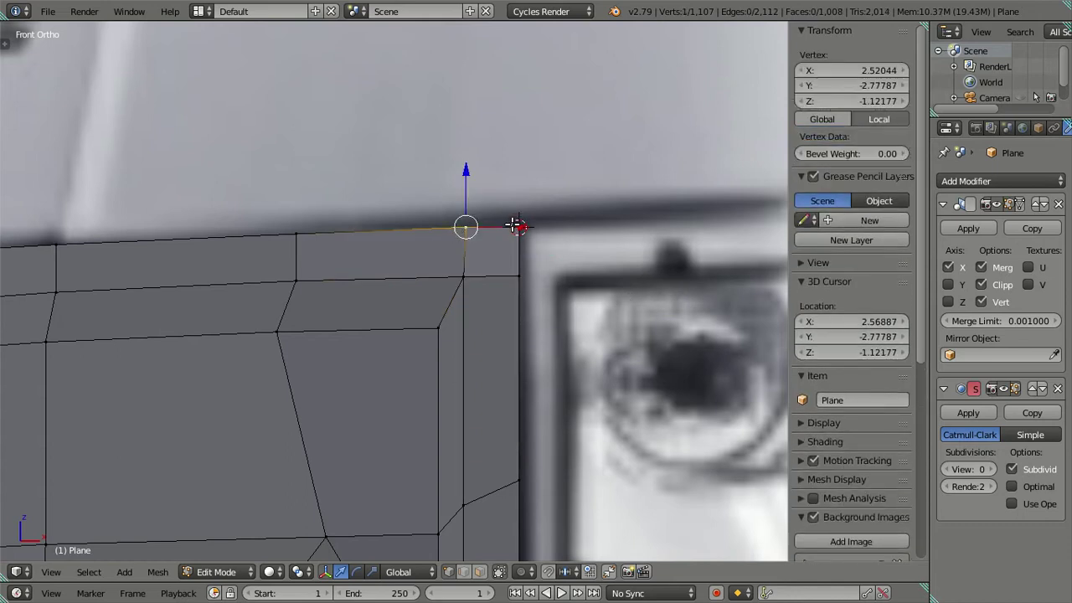
key(g)
key(x)
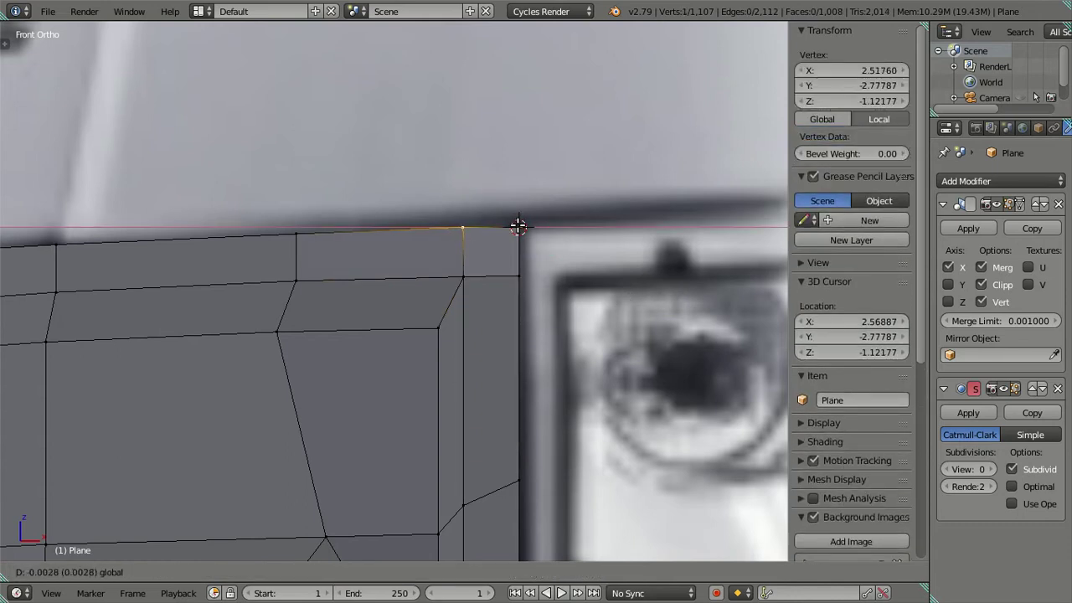
click(518, 227)
key(a)
scroll(502, 252, down, 3)
Step: Return to the front view and zoom in on the headlight's upper corner
middle_drag(502, 252, 471, 318)
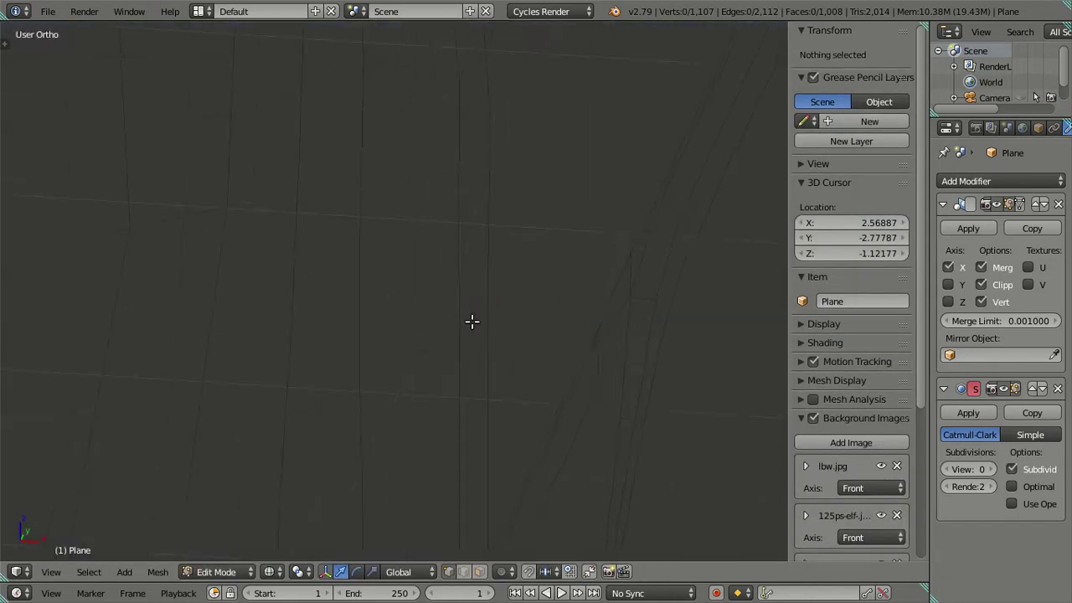
scroll(538, 100, down, 3)
scroll(445, 346, up, 1)
scroll(438, 361, down, 1)
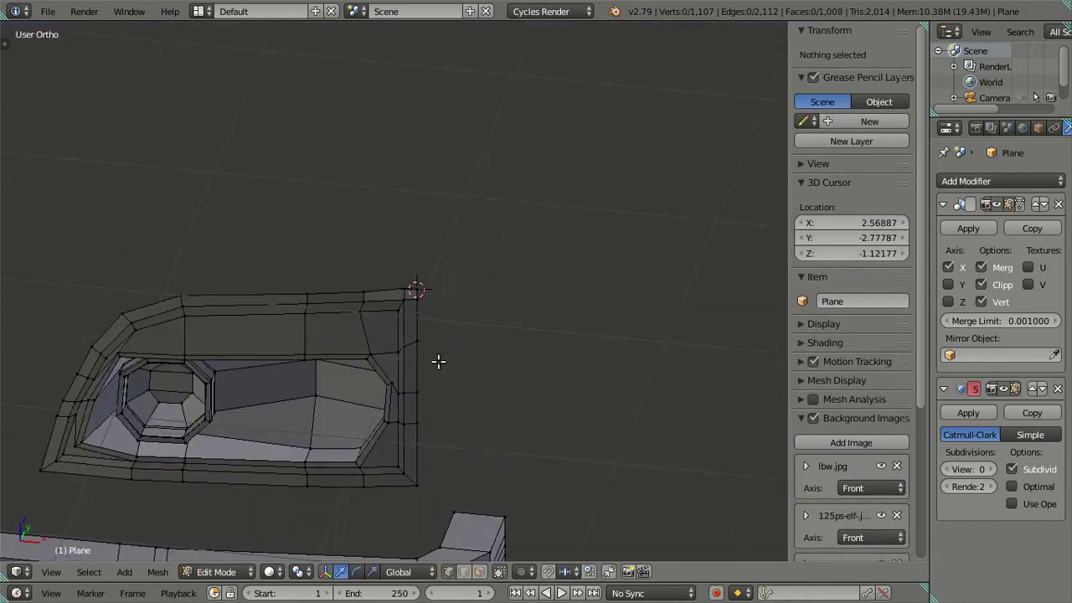
shift+middle_drag(438, 361, 438, 300)
key(KP_1)
scroll(502, 277, up, 2)
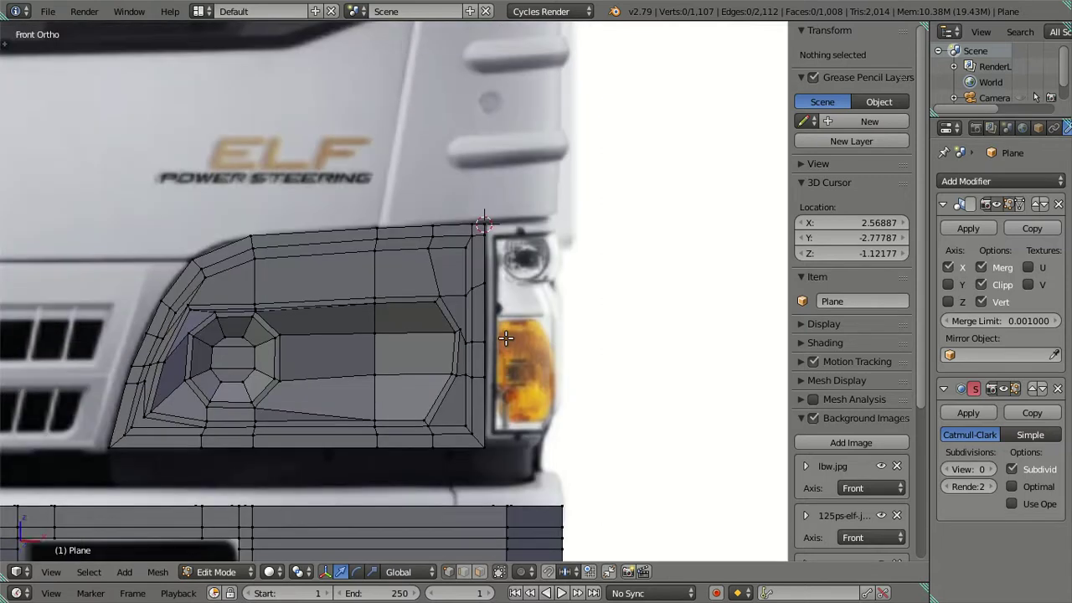
scroll(530, 248, up, 2)
shift+middle_drag(531, 248, 407, 376)
scroll(423, 358, up, 4)
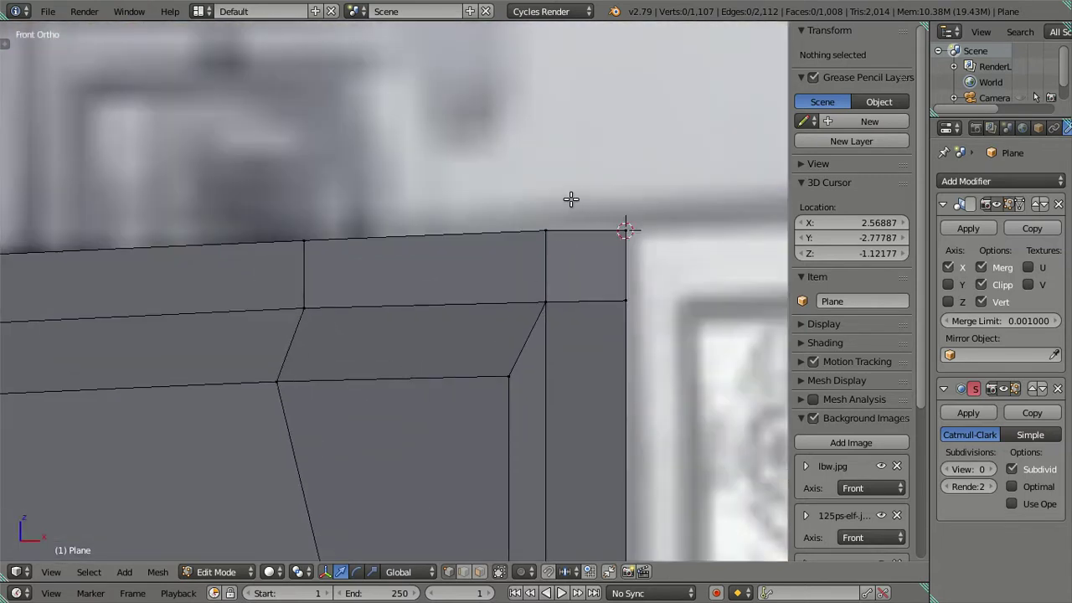
Step: Lower a headlight top-edge vertex onto the edge line and select the linked mesh above
right_click(545, 219)
scroll(581, 170, up, 3)
shift+middle_drag(620, 167, 571, 166)
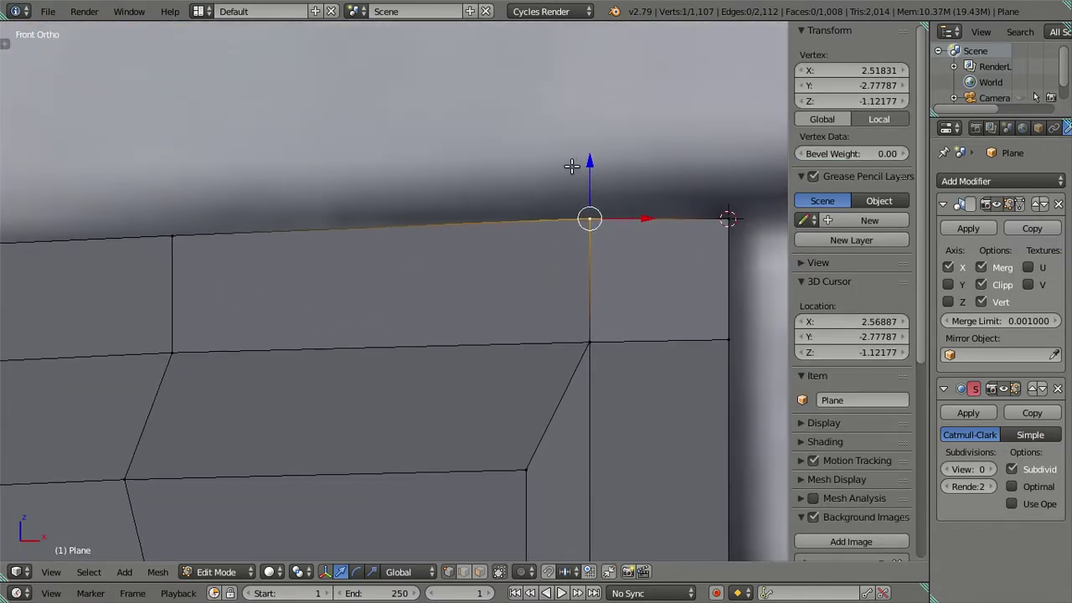
drag(592, 154, 599, 161)
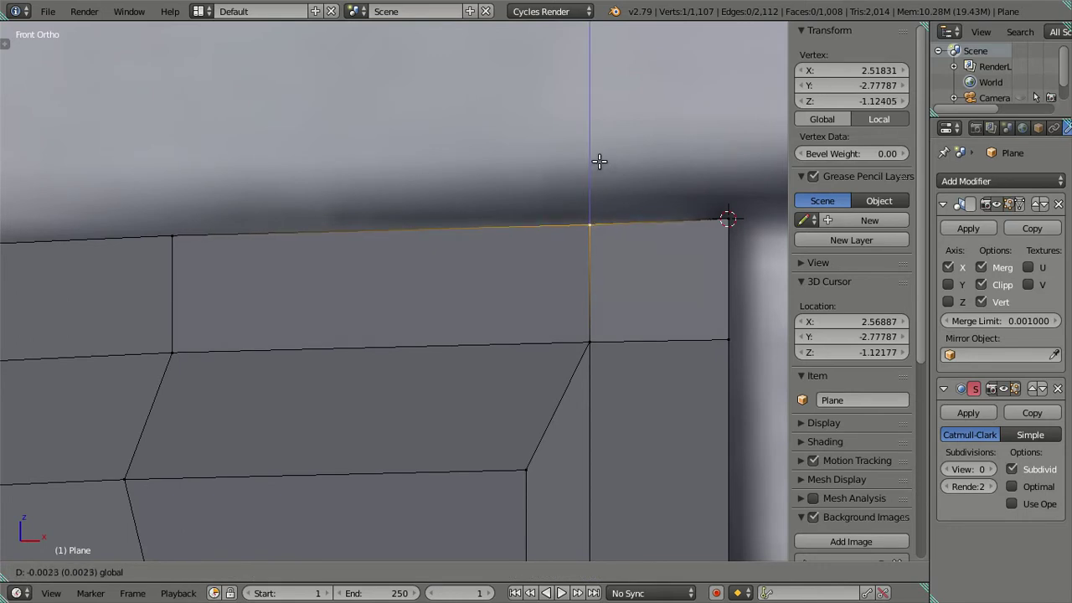
key(l)
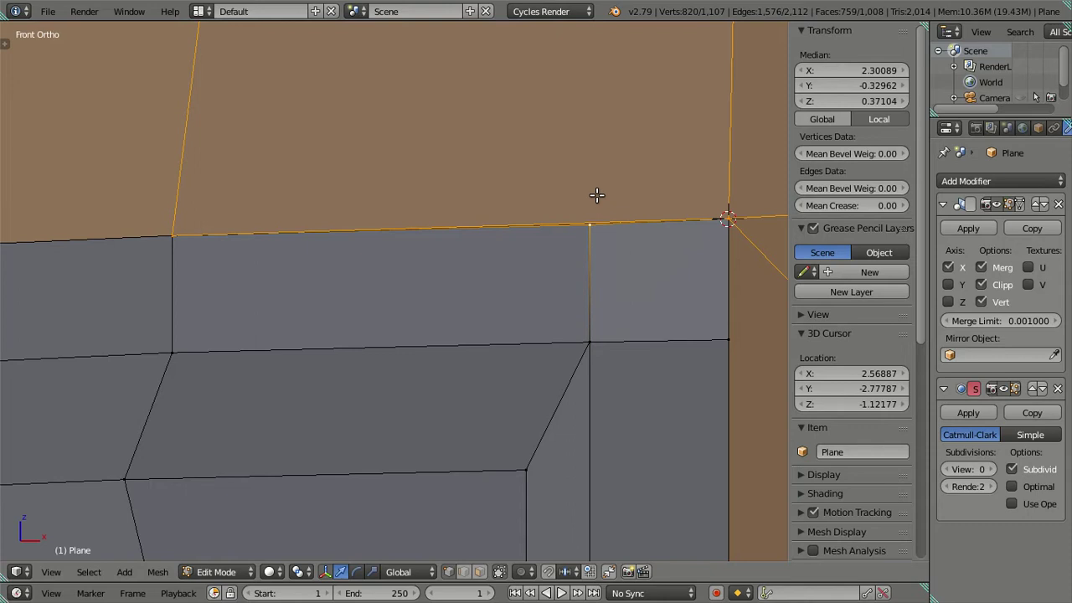
scroll(522, 204, down, 2)
shift+middle_drag(514, 204, 508, 240)
scroll(502, 201, down, 2)
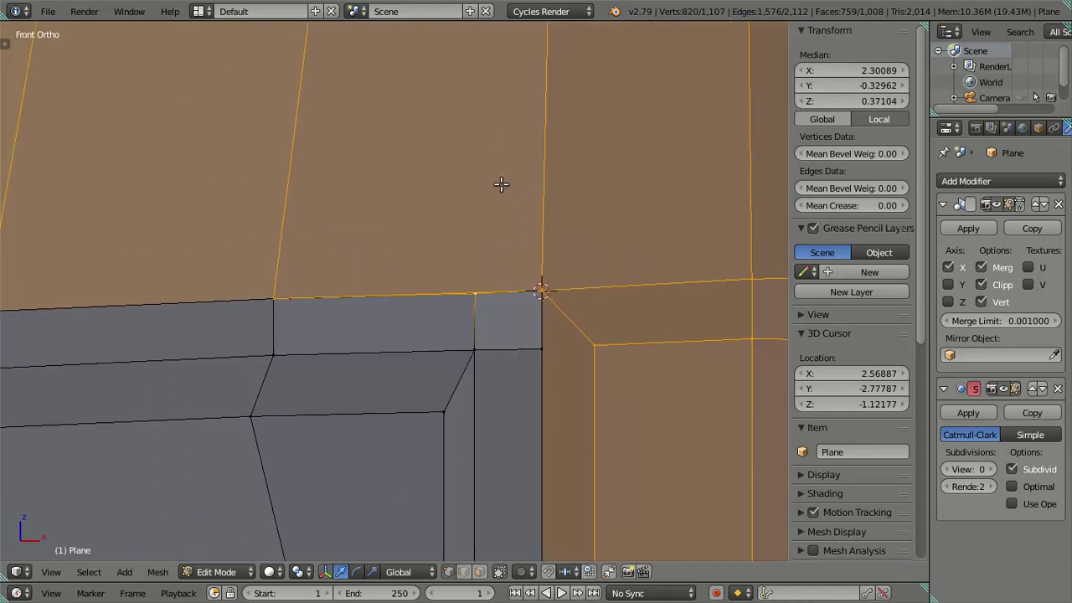
shift+scroll(501, 184, up, 5)
Step: Add three edge loops through the lower cab front at their default position
key(ctrl+r)
scroll(473, 75, up, 2)
click(473, 76)
right_click(479, 118)
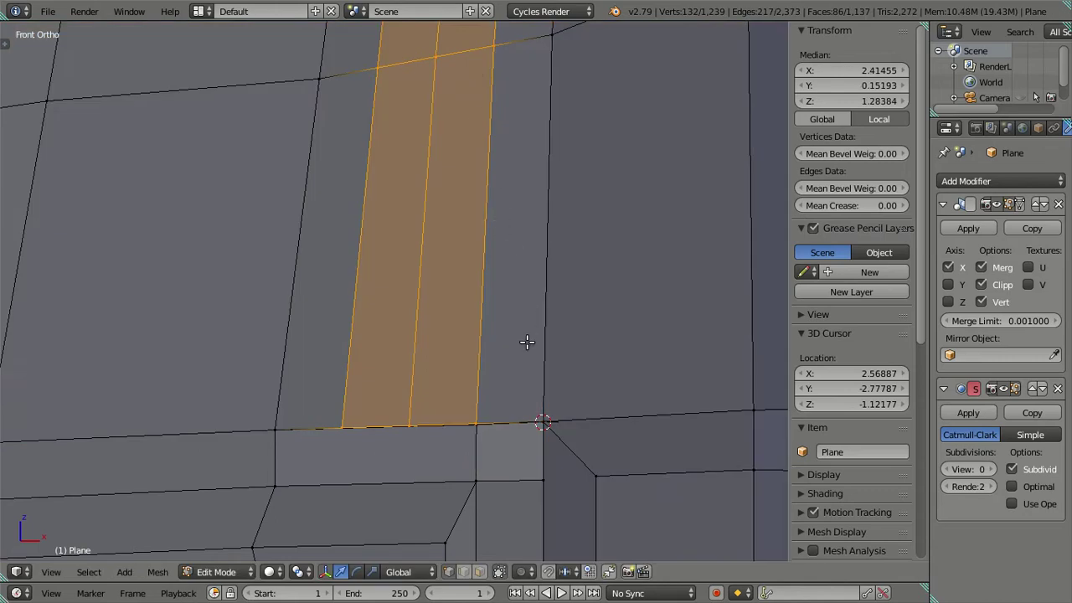
Step: Put the 3D cursor on the bumper-line vertex and snap the other vertex onto it
right_click(474, 412)
key(shift+s)
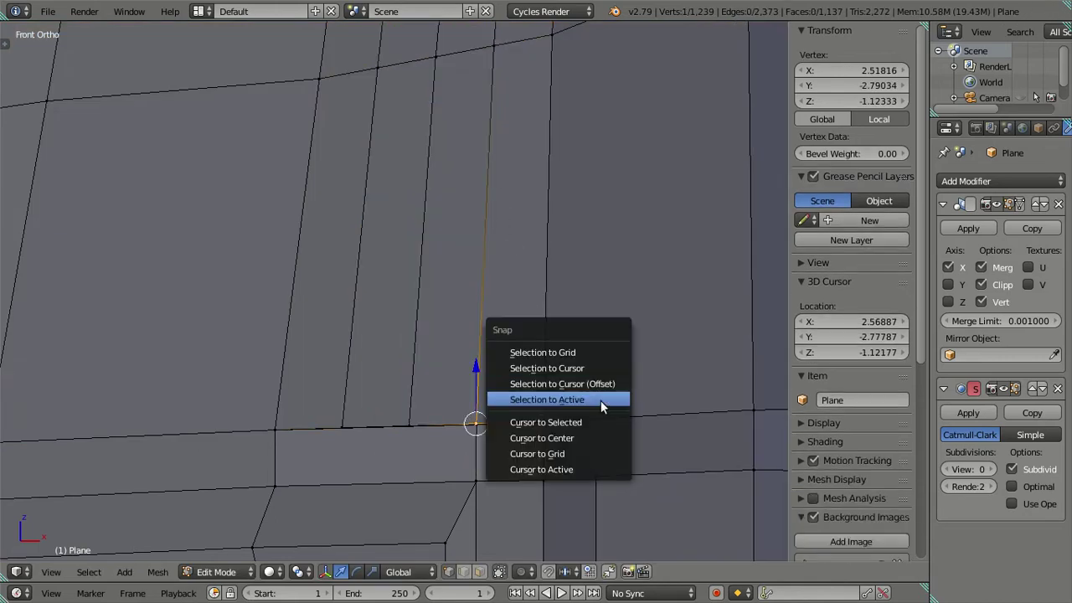
click(603, 418)
key(ctrl+z)
key(ctrl+l)
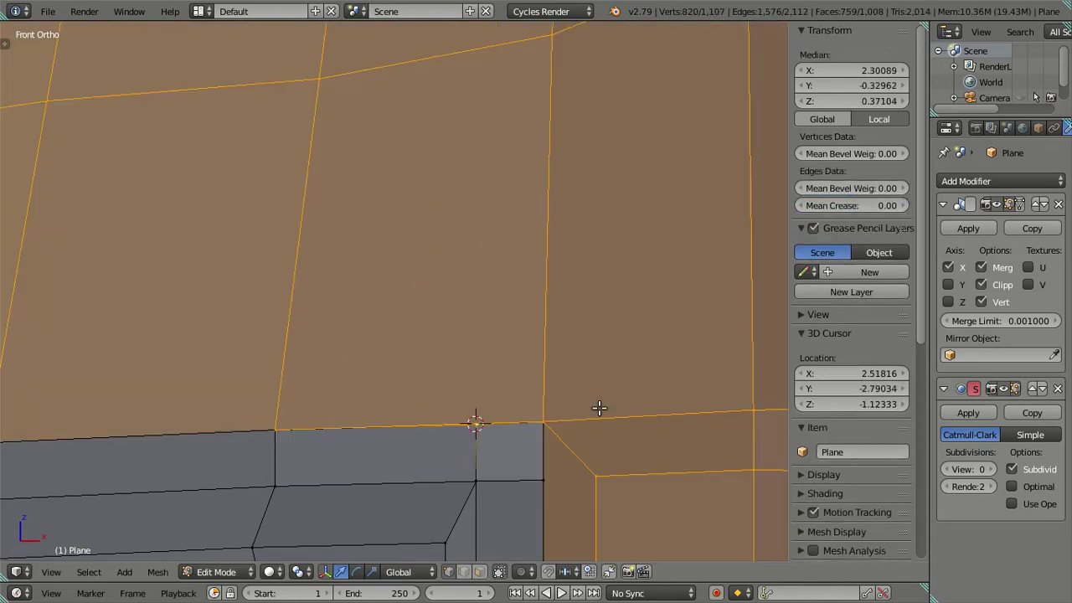
shift+middle_drag(566, 416, 531, 242)
key(ctrl+z)
scroll(475, 214, up, 2)
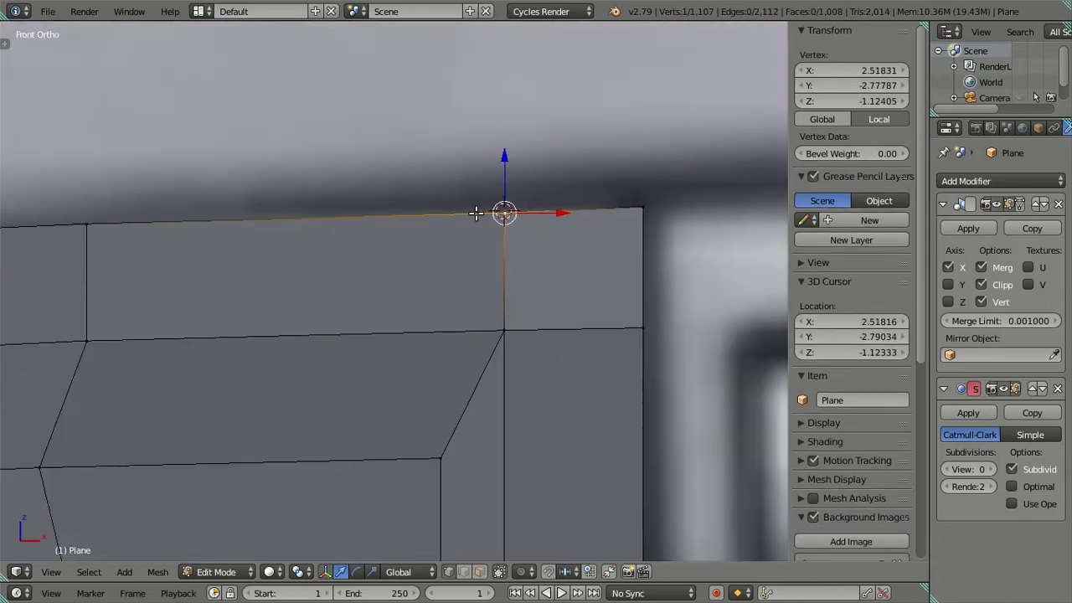
key(shift+s)
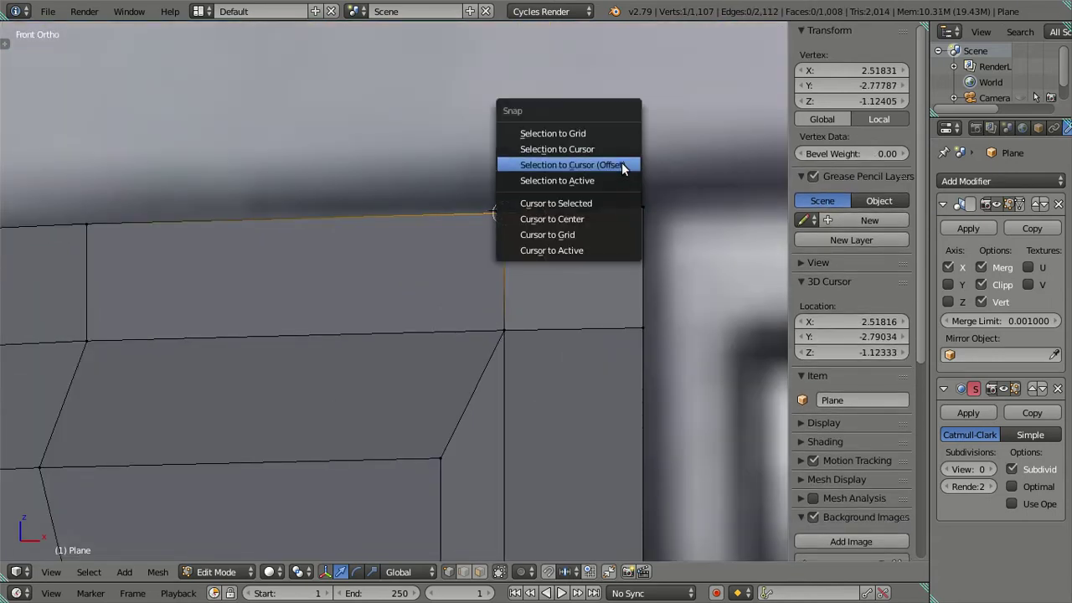
click(621, 164)
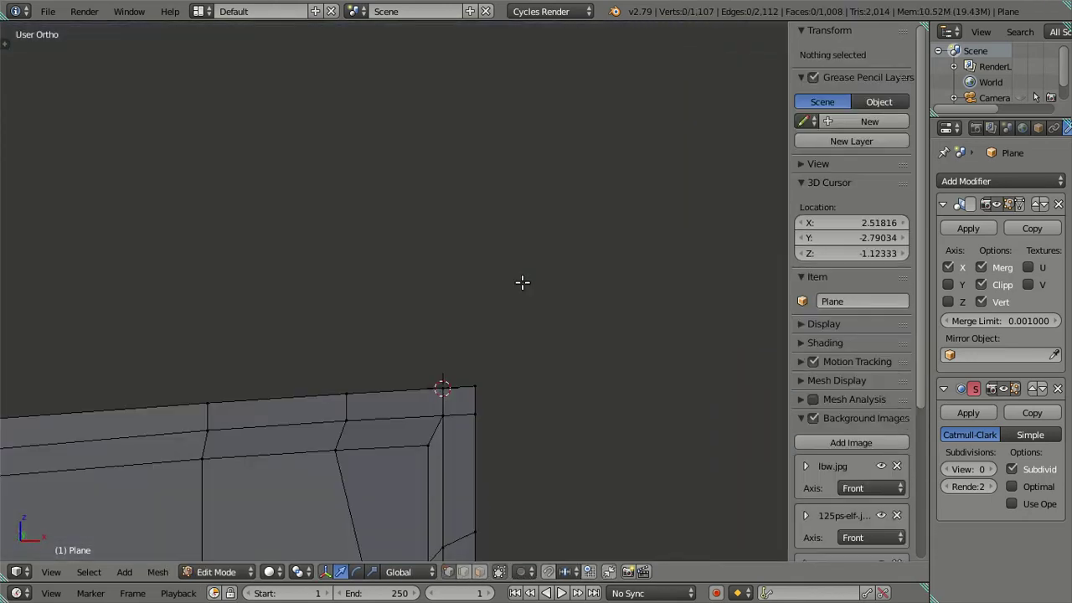
Step: In front view, extrude a new vertex from the headlight's lower-right corner
shift+scroll(510, 351, down, 2)
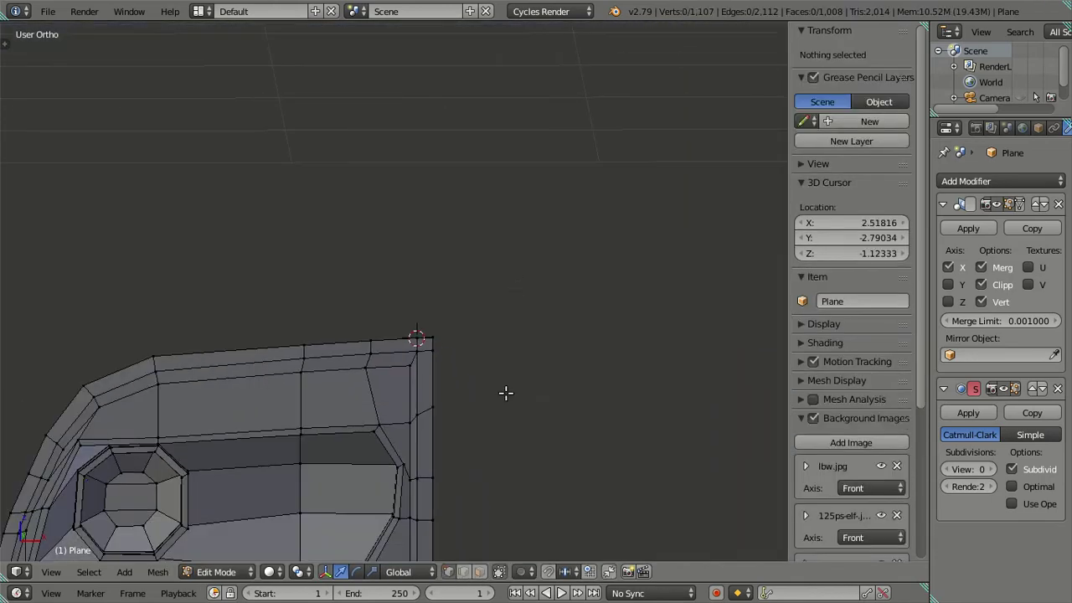
shift+scroll(501, 301, down, 5)
shift+scroll(481, 310, down, 3)
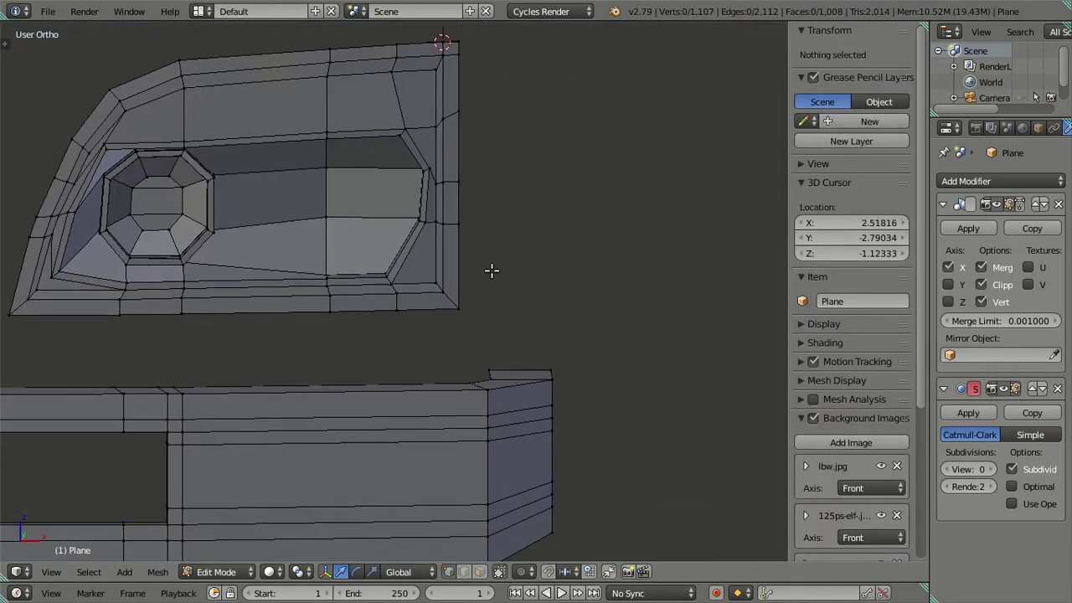
key(KP_1)
scroll(474, 296, up, 1)
scroll(464, 292, up, 3)
scroll(511, 377, up, 2)
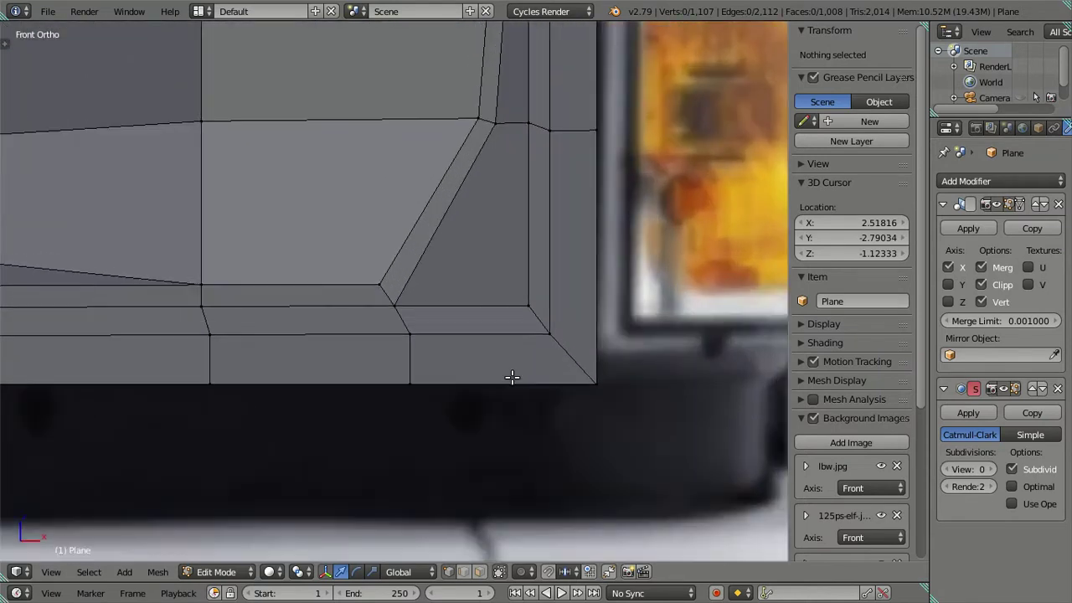
scroll(512, 377, up, 1)
right_click(558, 378)
key(e)
right_click(571, 375)
key(g)
key(x)
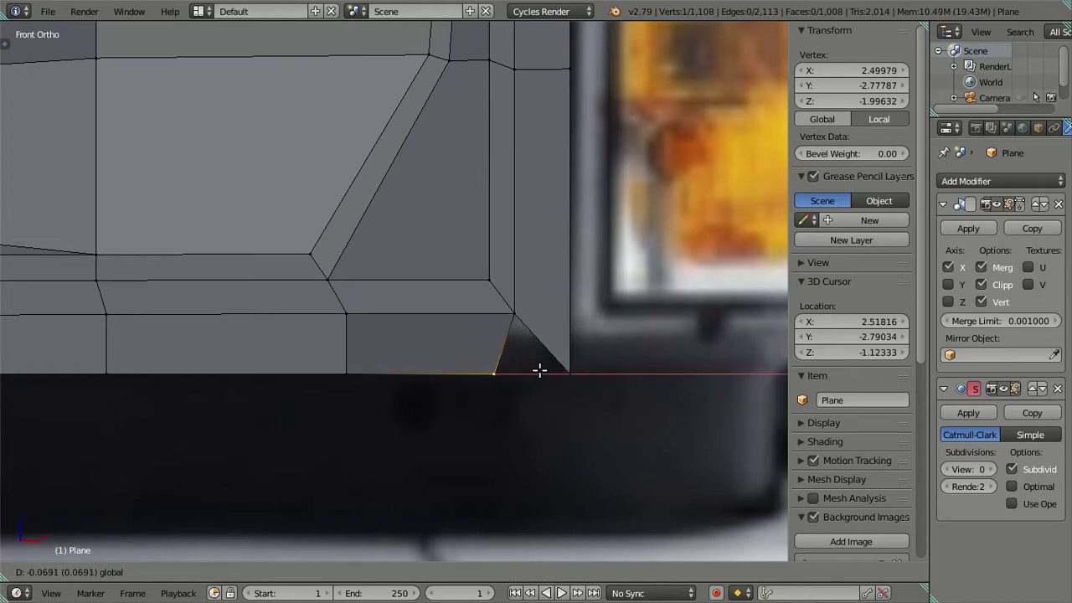
click(539, 370)
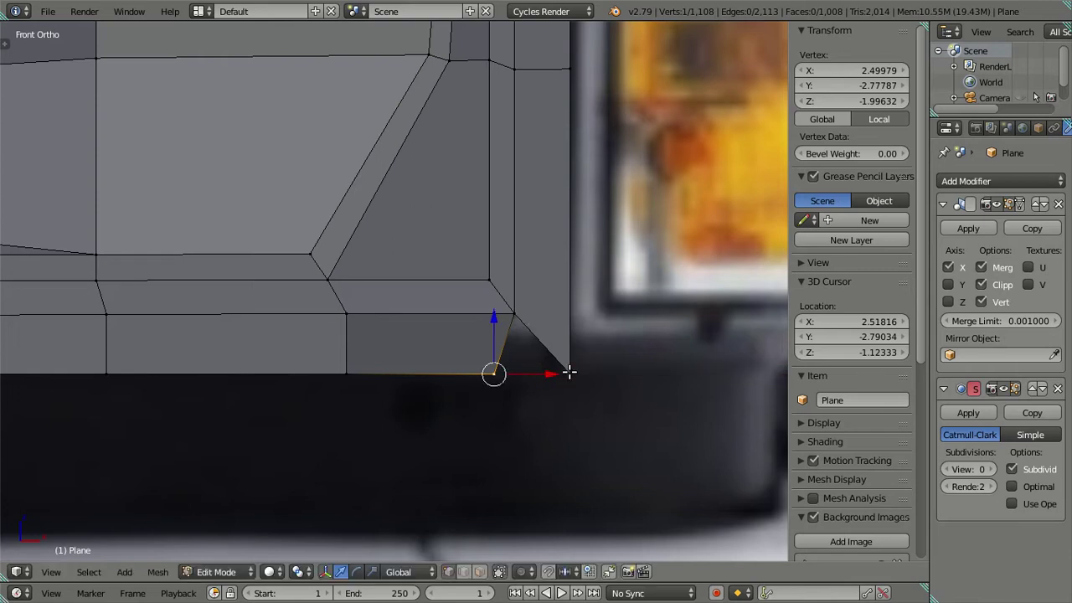
key(ctrl+z)
Step: Set the 3D cursor at that vertex, raise it along Z, and snap another extruded vertex to the cursor
key(shift+s)
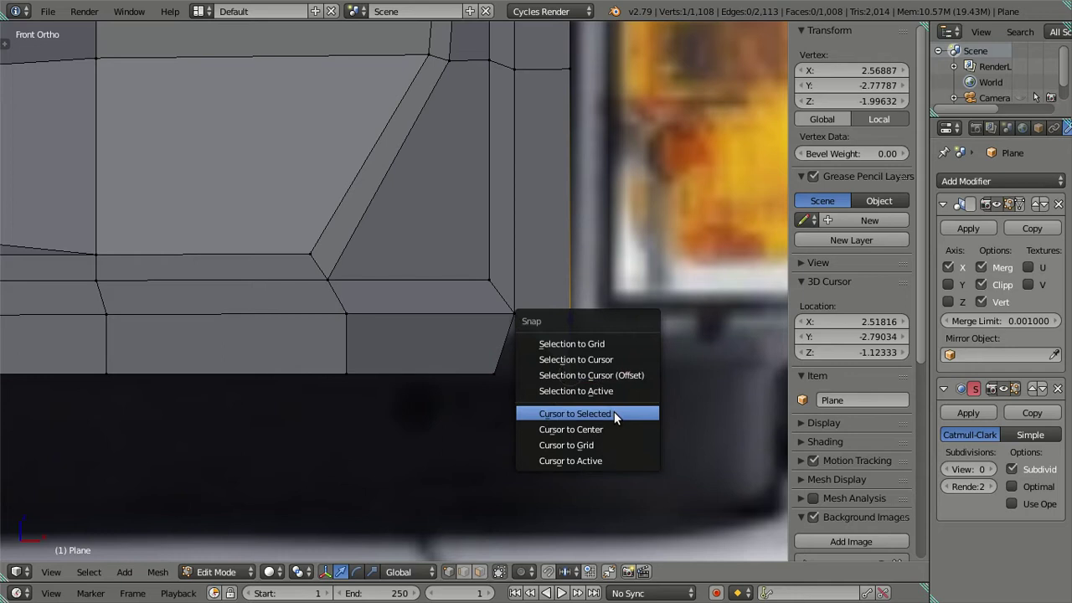
click(614, 411)
key(g)
key(z)
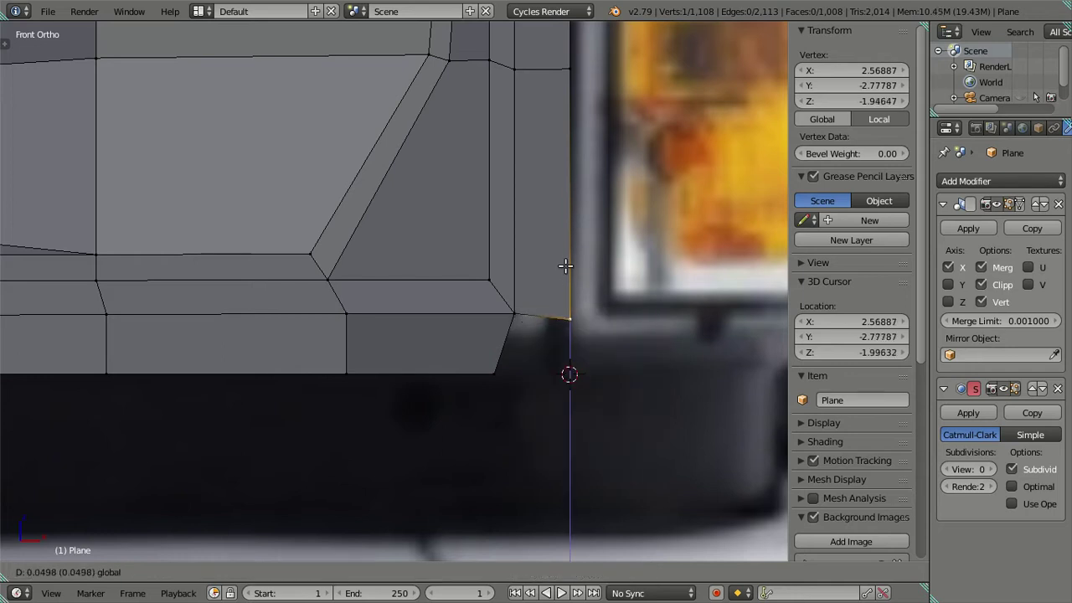
click(566, 261)
key(e)
right_click(636, 379)
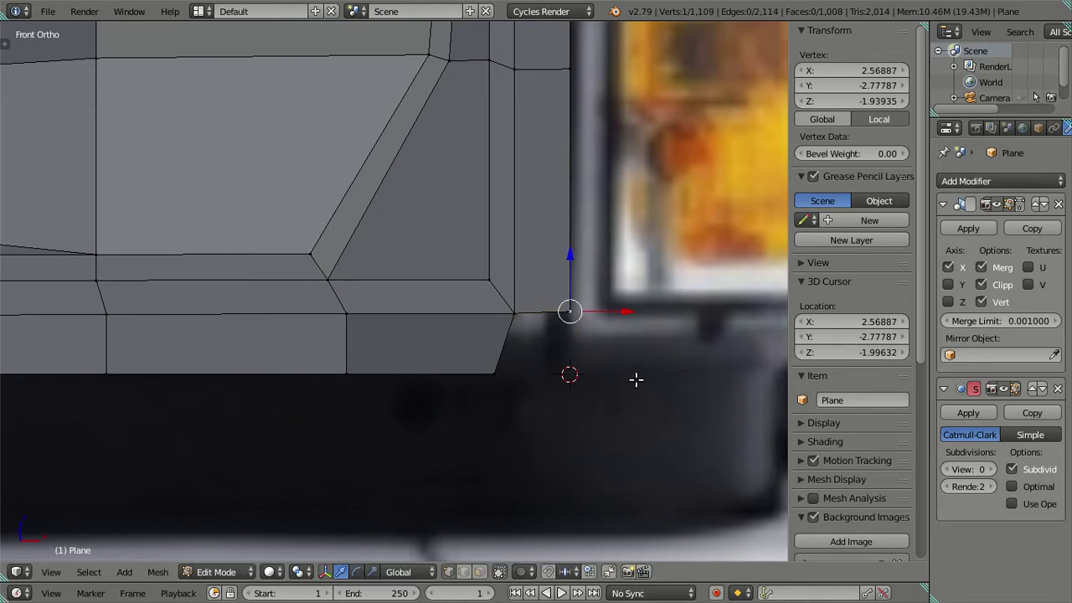
key(shift+s)
click(620, 339)
Step: Snap the bottom vertex onto the upper corner vertex, then slide it vertically onto the bottom edge
right_click(514, 311)
key(shift+s)
click(520, 348)
right_click(503, 360)
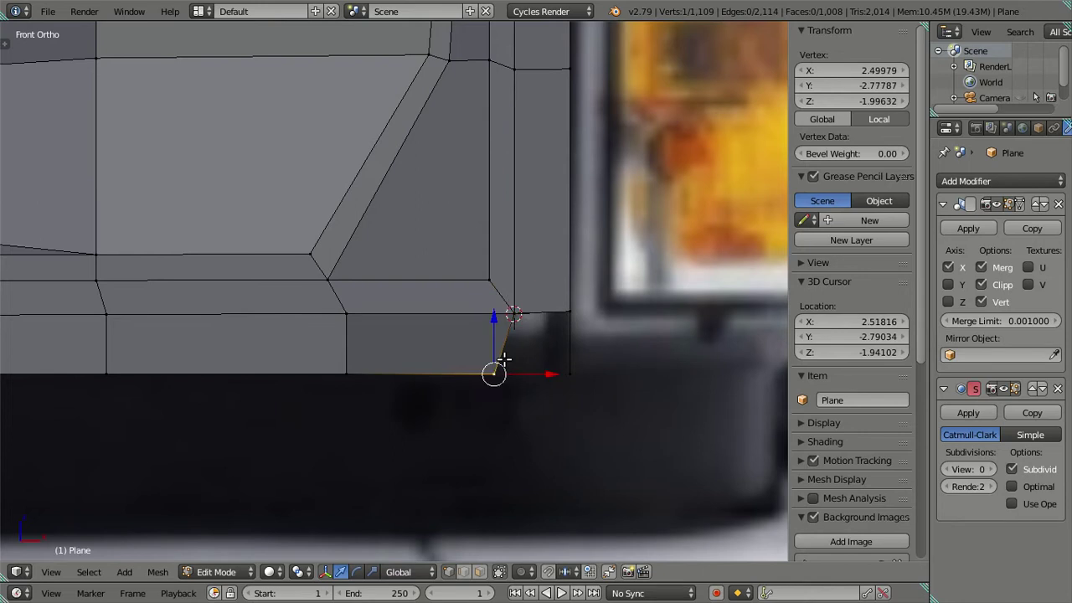
key(shift+s)
click(514, 311)
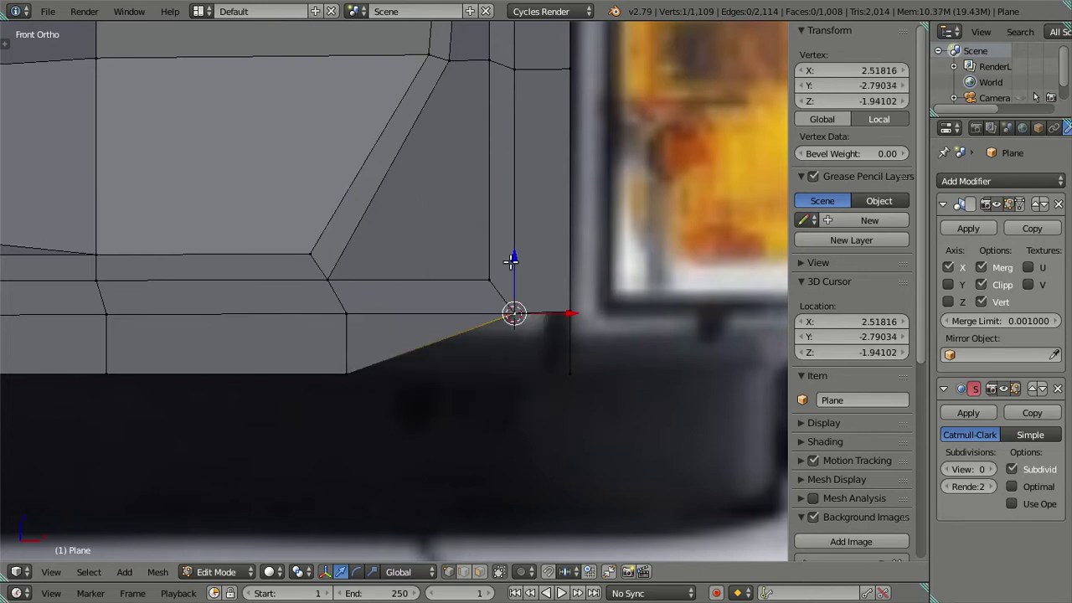
key(g)
key(z)
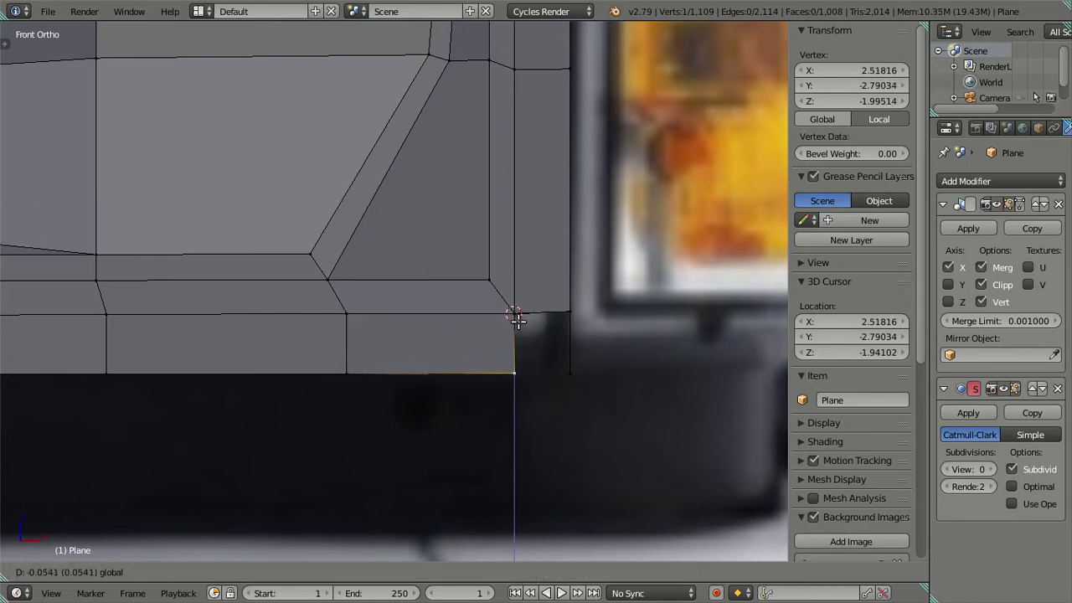
click(516, 319)
Step: Fill the lower-right corner with a new face and move the right-edge vertex down to the bottom edge
shift+right_click(570, 373)
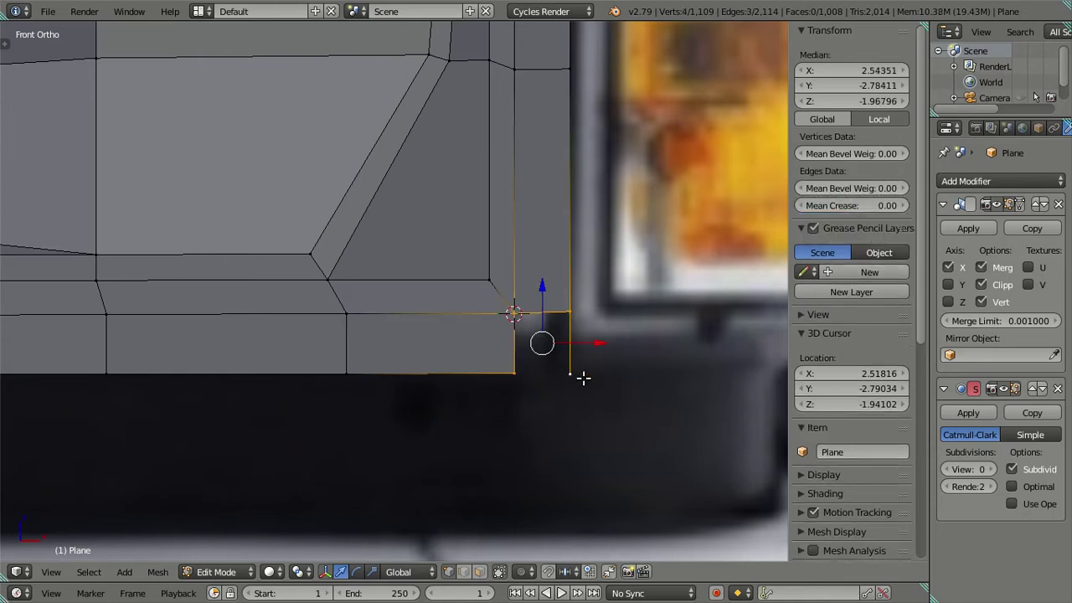
key(f)
key(a)
scroll(327, 360, up, 2)
scroll(430, 369, down, 1)
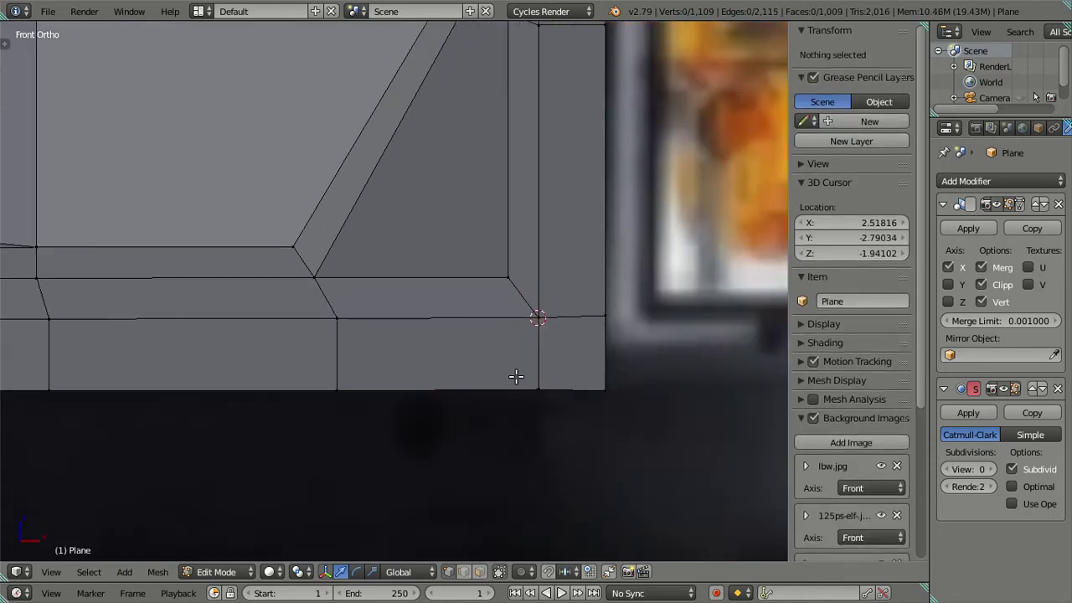
shift+middle_drag(514, 376, 370, 342)
scroll(369, 341, up, 3)
right_click(475, 274)
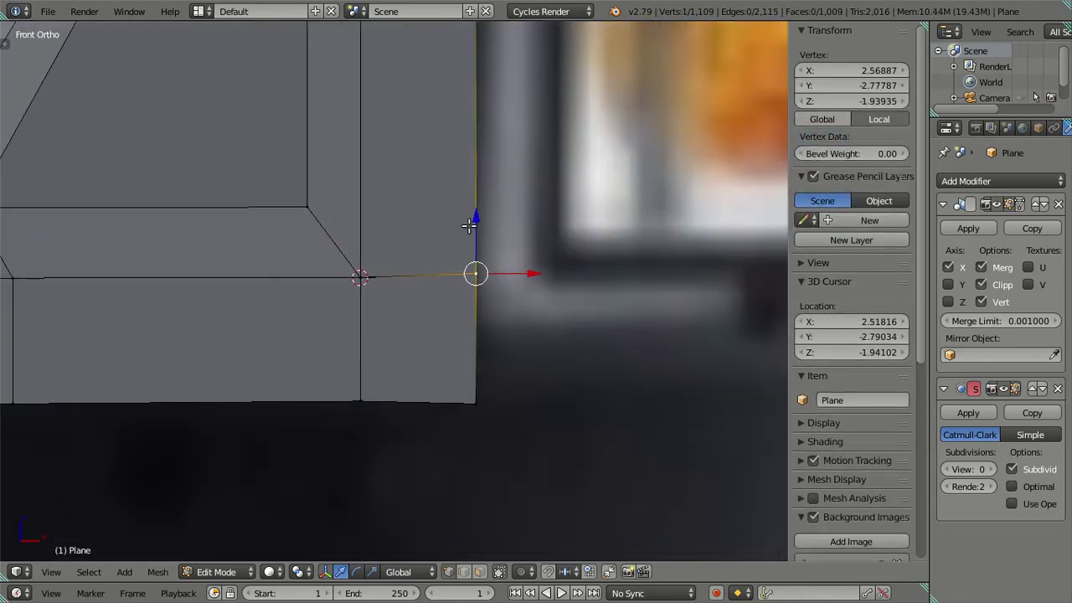
key(g)
key(z)
click(480, 228)
mouse_move(480, 229)
mouse_down()
mouse_move(477, 376)
mouse_move(473, 350)
mouse_up()
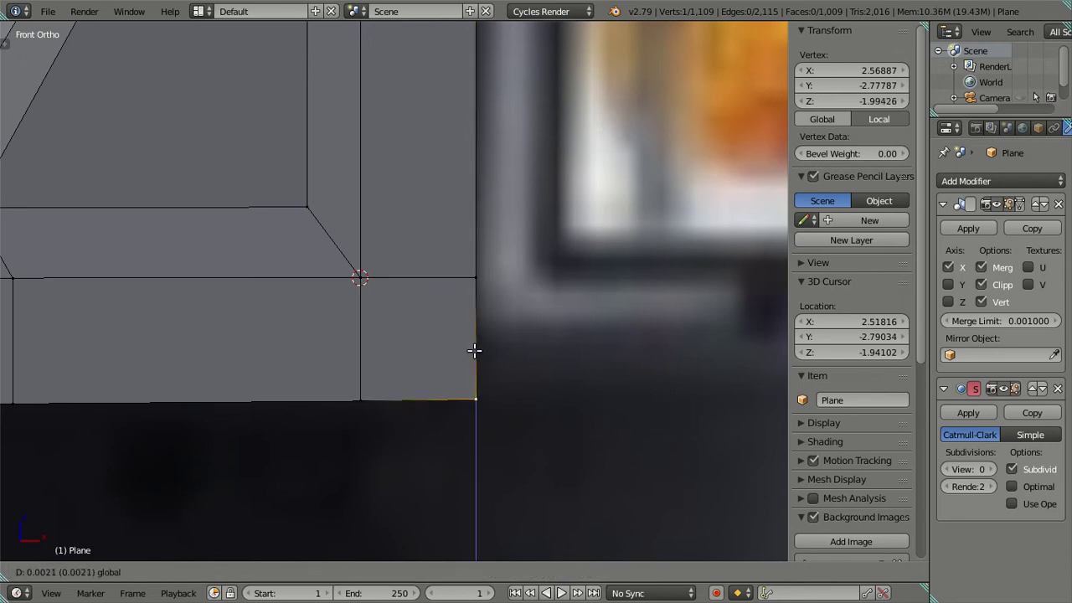
key(a)
scroll(450, 292, down, 3)
Step: Extrude a new vertex from the headlight's lower-left corner
scroll(288, 376, down, 2)
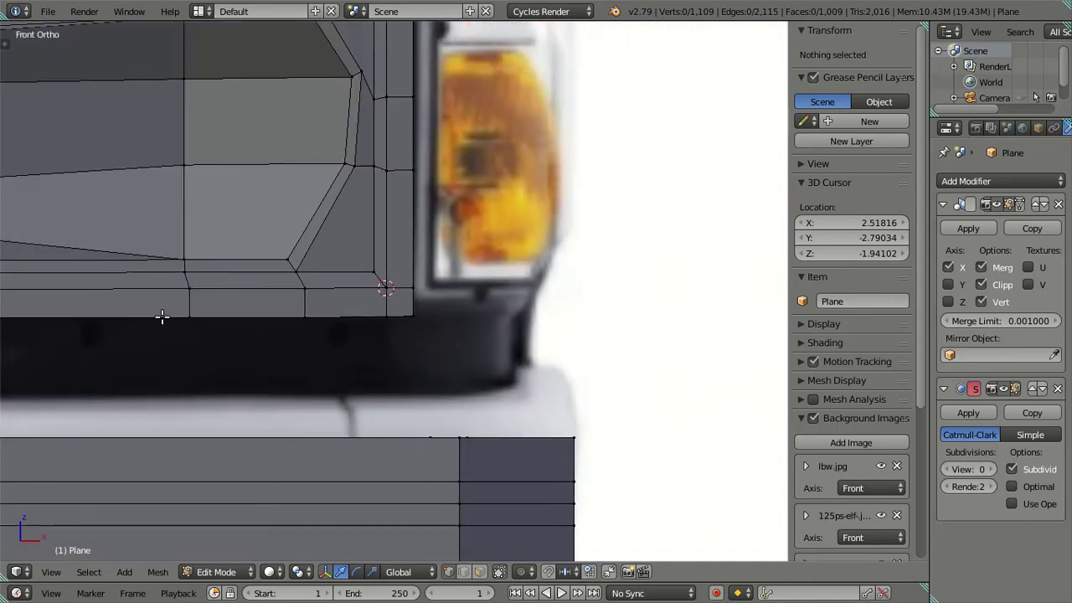
scroll(457, 352, down, 3)
shift+middle_drag(346, 303, 527, 319)
scroll(175, 407, up, 4)
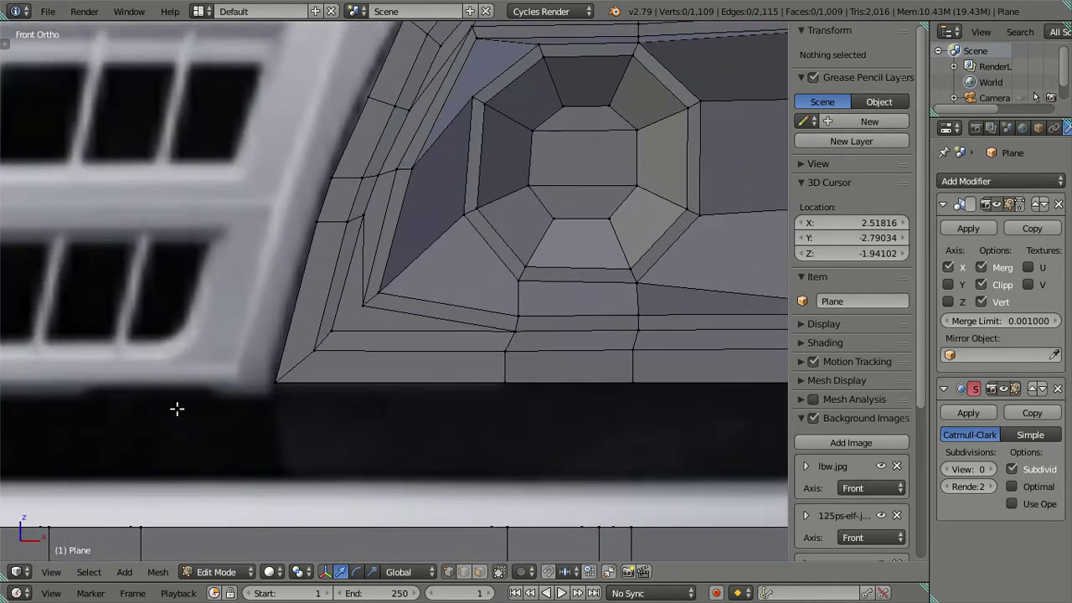
scroll(381, 381, up, 2)
scroll(461, 401, up, 2)
scroll(338, 413, up, 2)
right_click(367, 425)
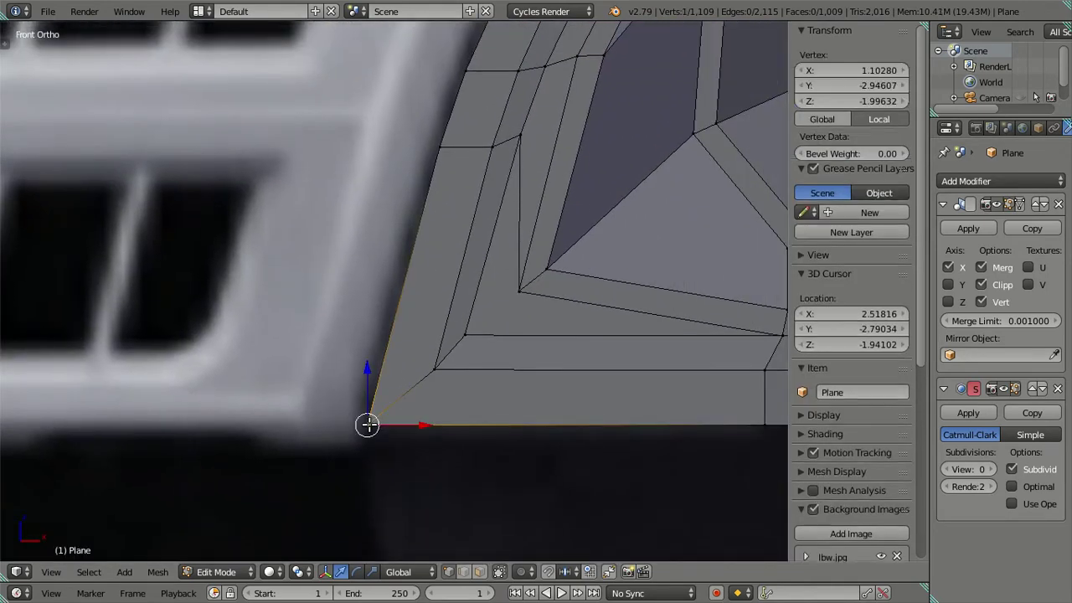
key(e)
right_click(444, 429)
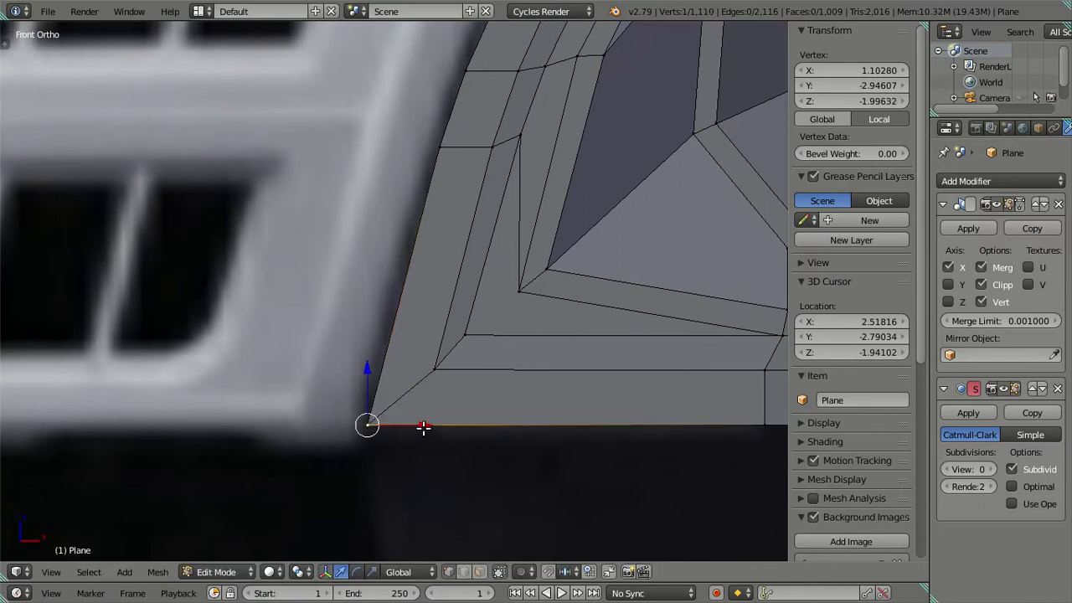
drag(423, 428, 475, 412)
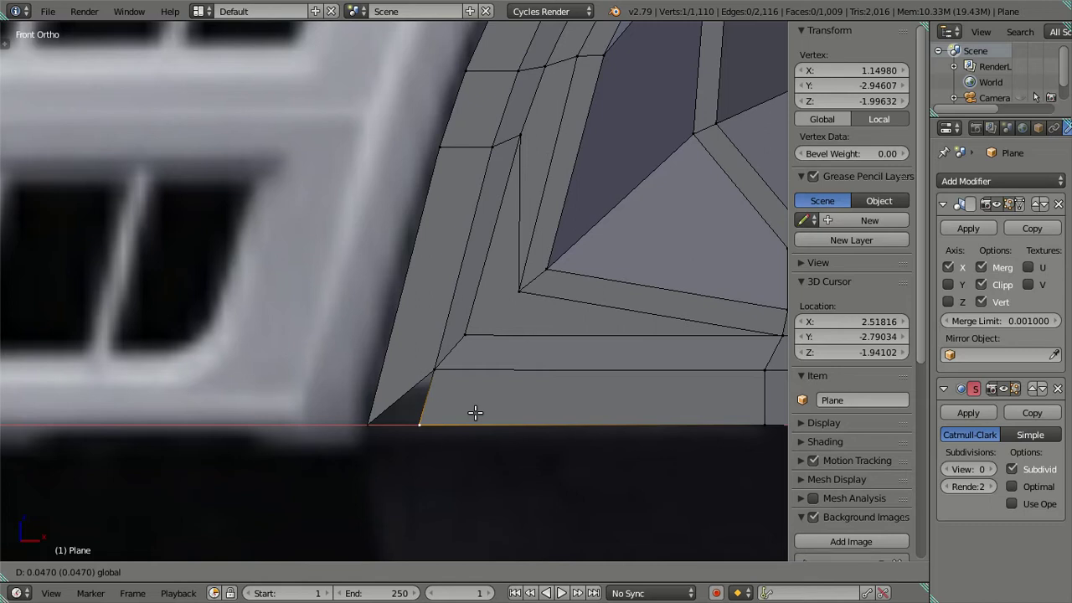
click(474, 412)
key(ctrl+z)
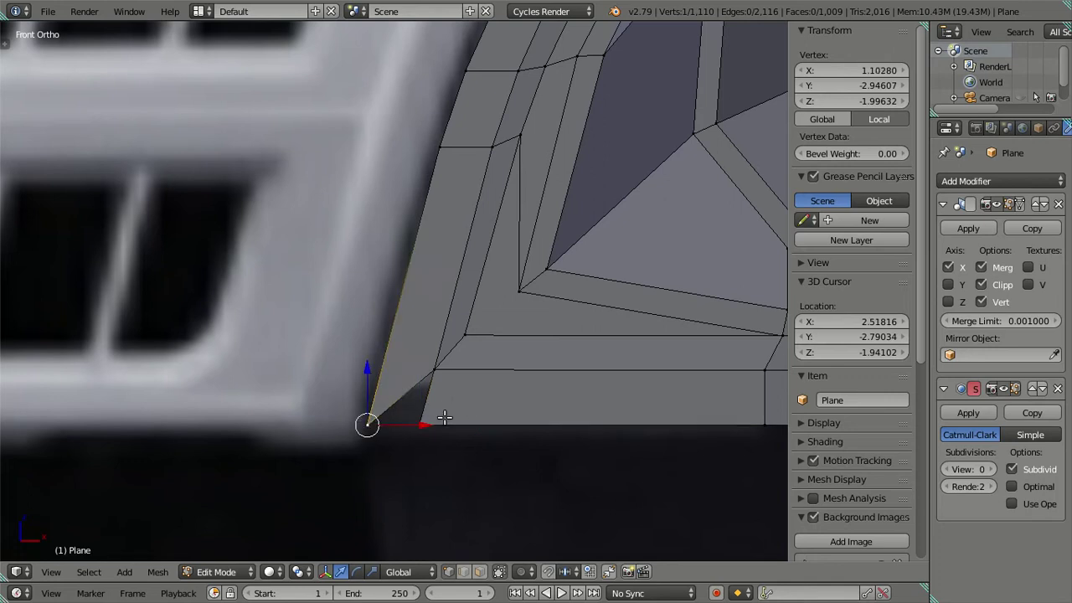
Step: Put the 3D cursor at that vertex, raise it, and snap a vertex extruded from the bottom-left corner onto the cursor
key(shift+s)
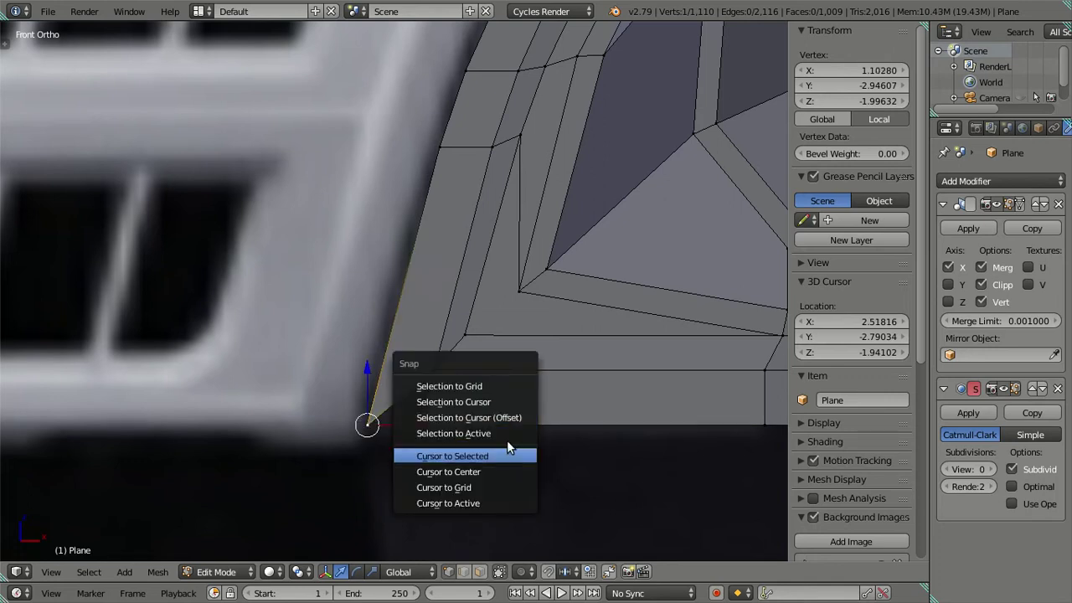
click(508, 460)
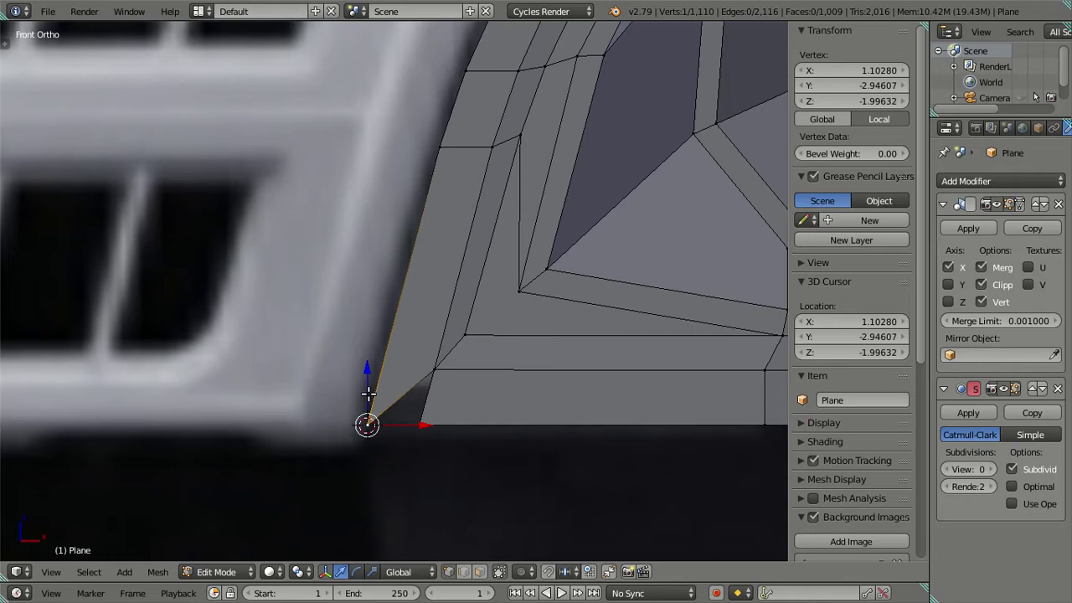
drag(368, 367, 375, 336)
click(376, 336)
right_click(421, 426)
key(e)
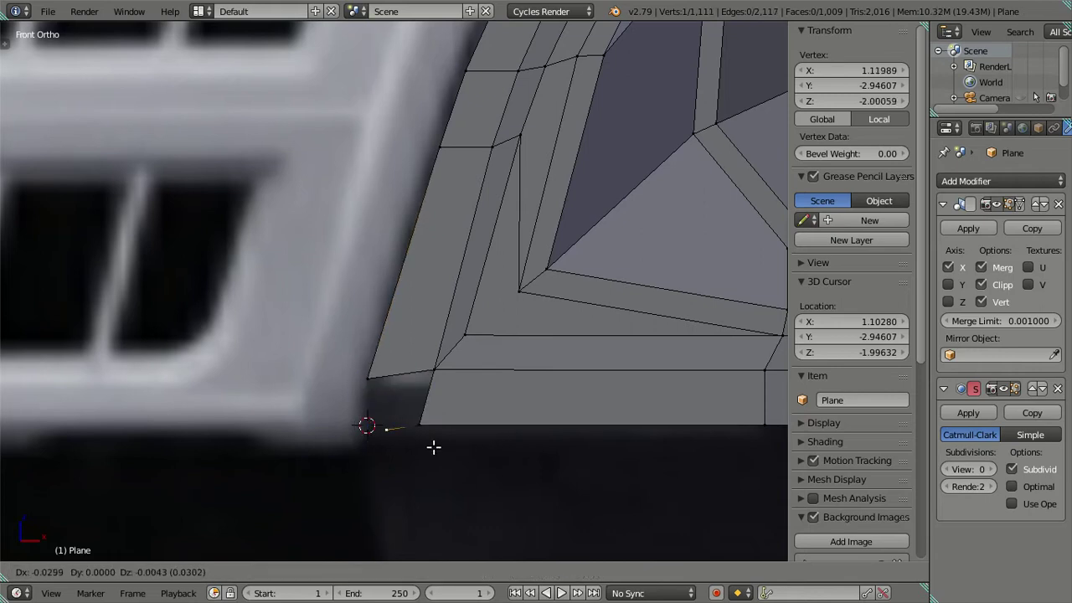
right_click(433, 445)
key(shift+s)
click(534, 346)
Step: Snap the left vertex onto the headlight corner vertex, then slide it along X
right_click(433, 369)
key(shift+s)
click(463, 400)
right_click(369, 377)
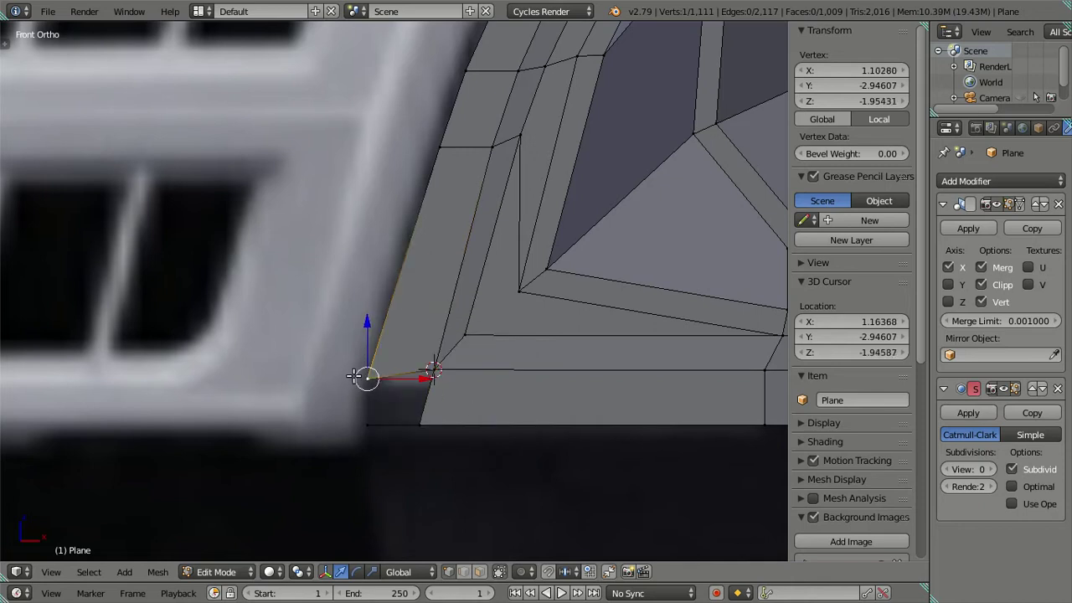
key(shift+s)
click(583, 301)
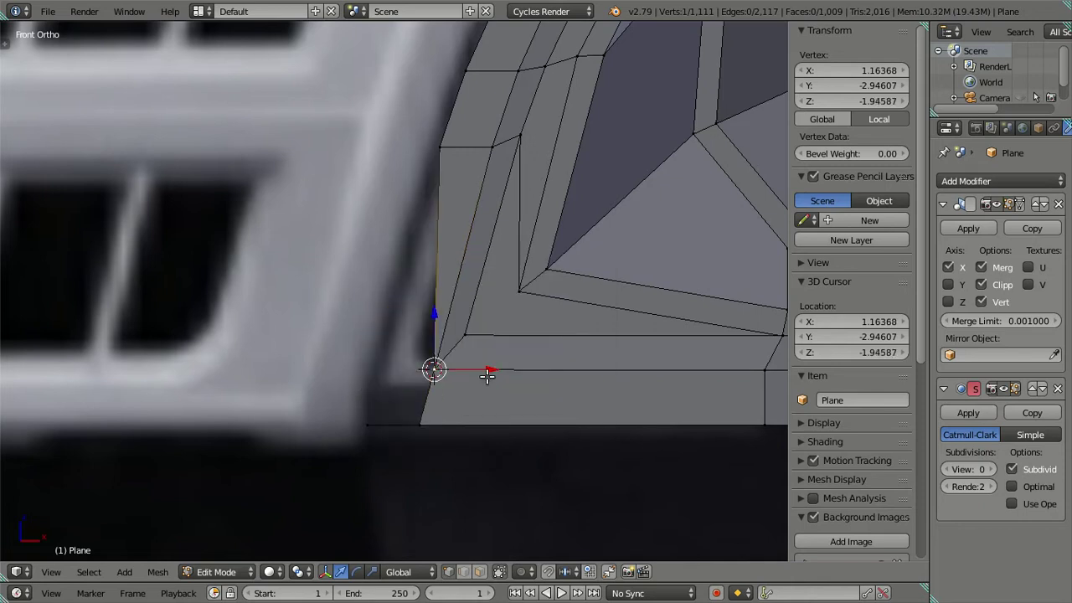
key(g)
key(x)
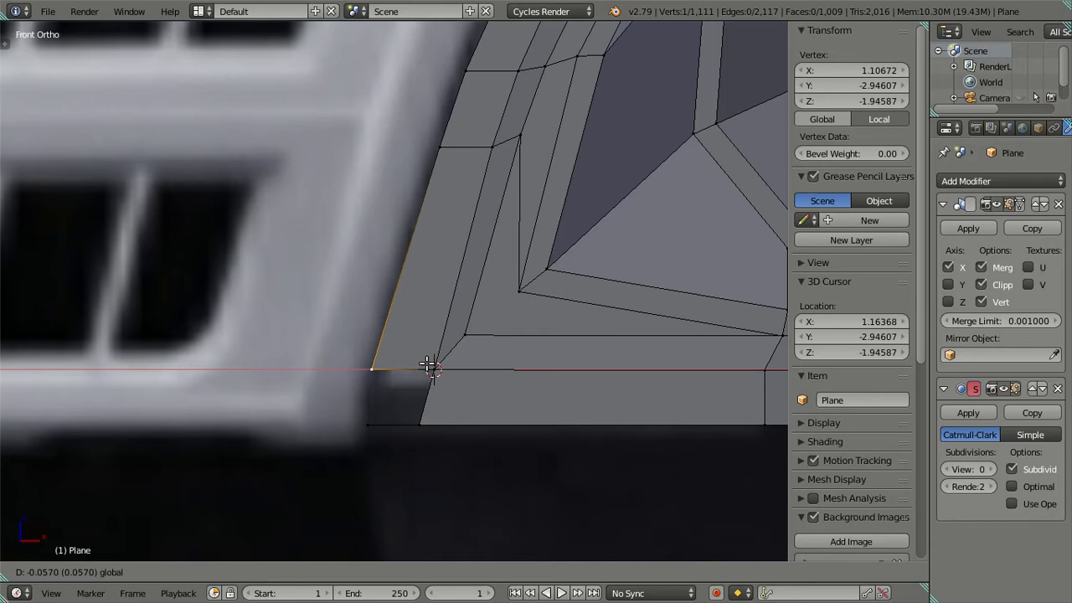
click(427, 365)
Step: Fill the lower-left corner edges with a face and nudge the adjacent vertex along X
alt+shift+right_click(364, 422)
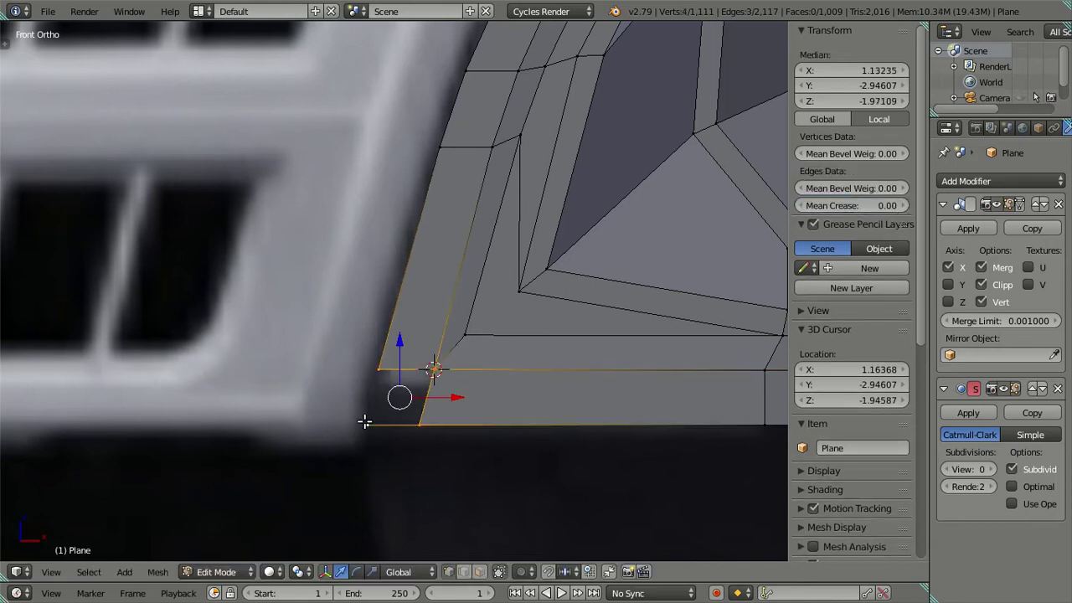
key(f)
key(a)
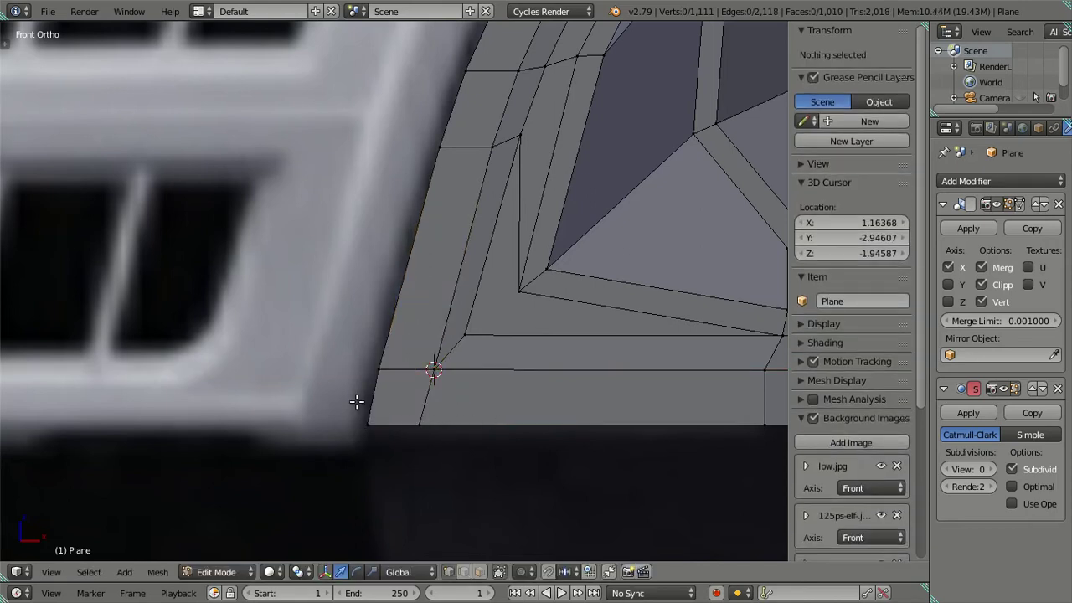
right_click(377, 371)
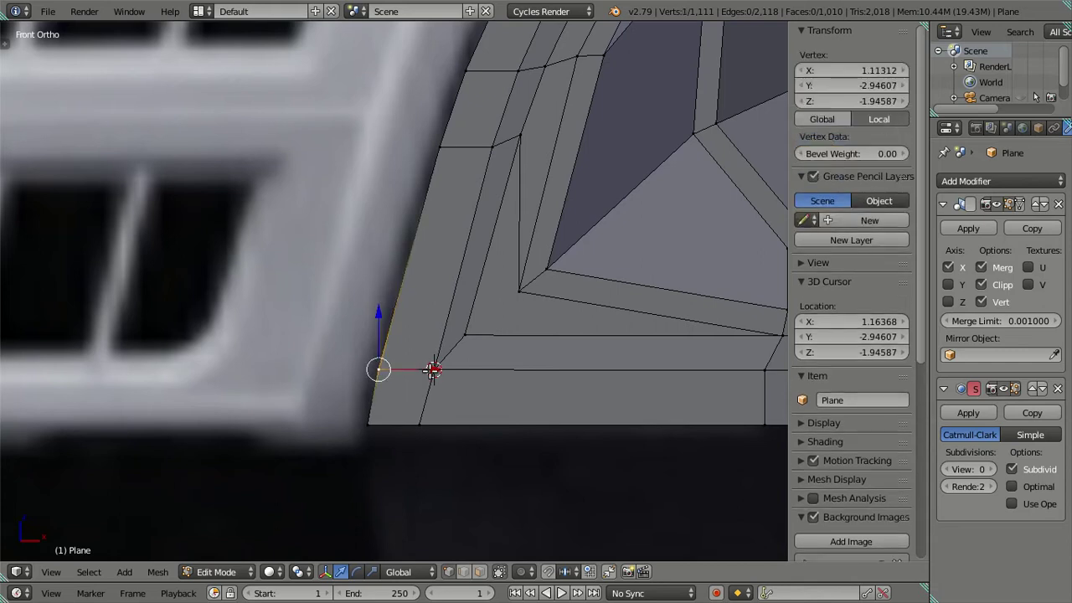
key(g)
key(x)
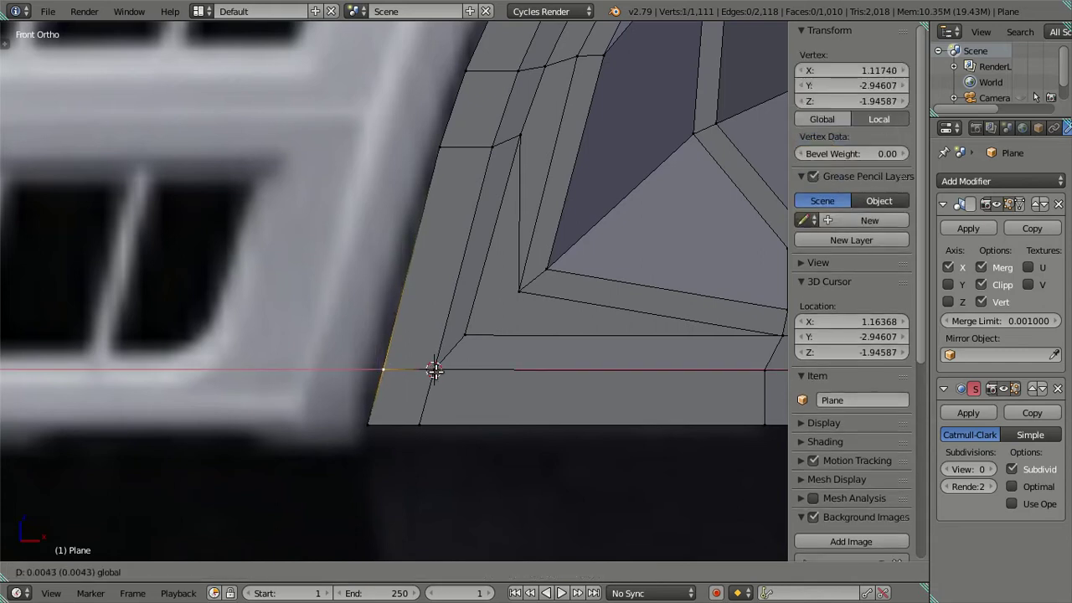
click(434, 370)
Step: Zoom in on the upper-left headlight corner and extrude a new vertex from its corner vertex
key(a)
scroll(430, 371, down, 3)
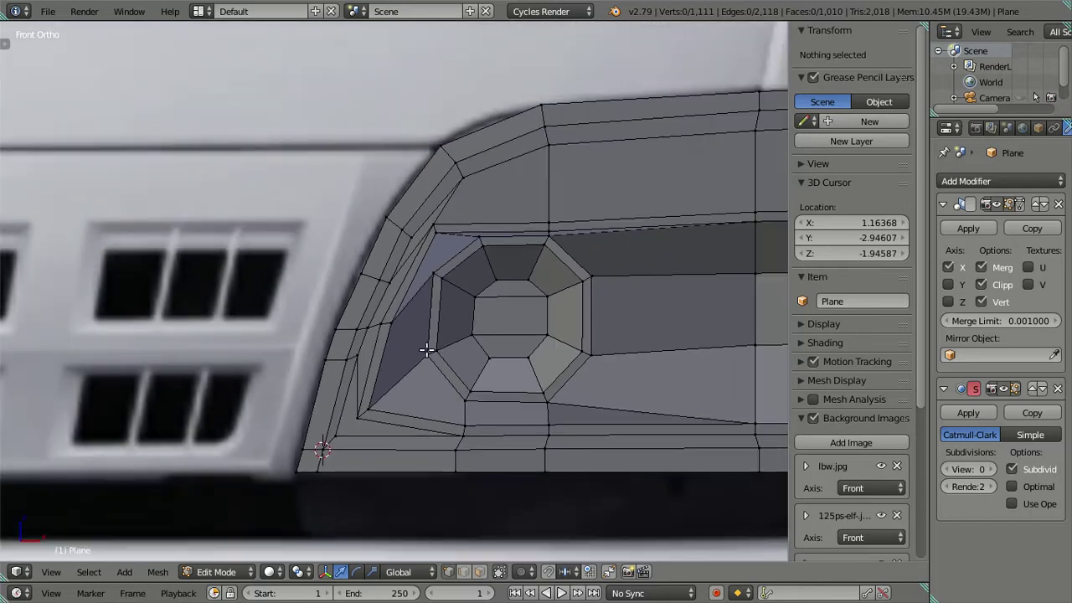
shift+middle_drag(427, 350, 390, 326)
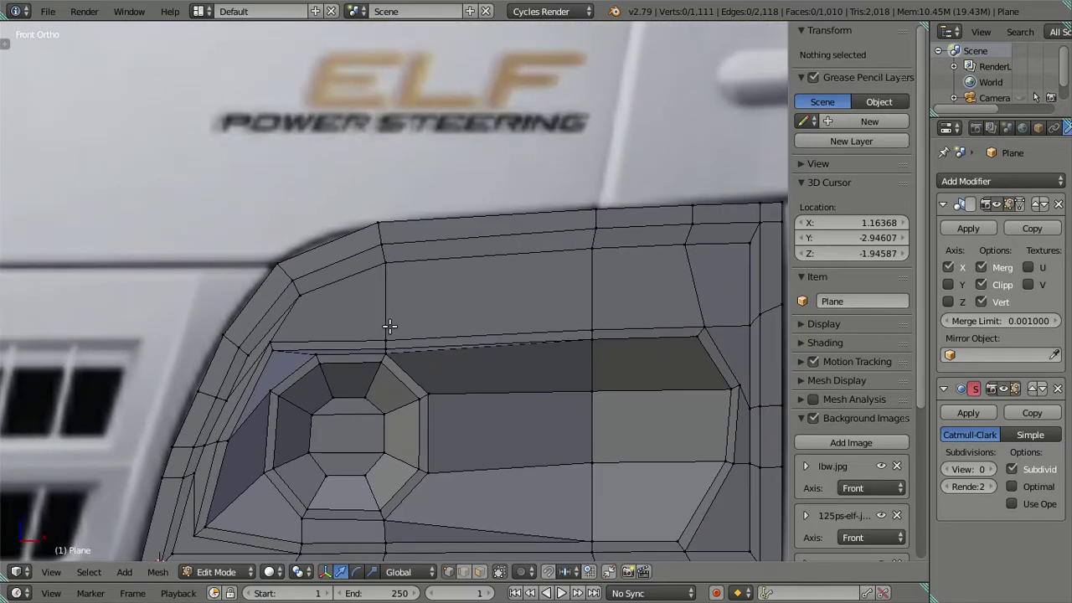
shift+middle_drag(361, 283, 531, 296)
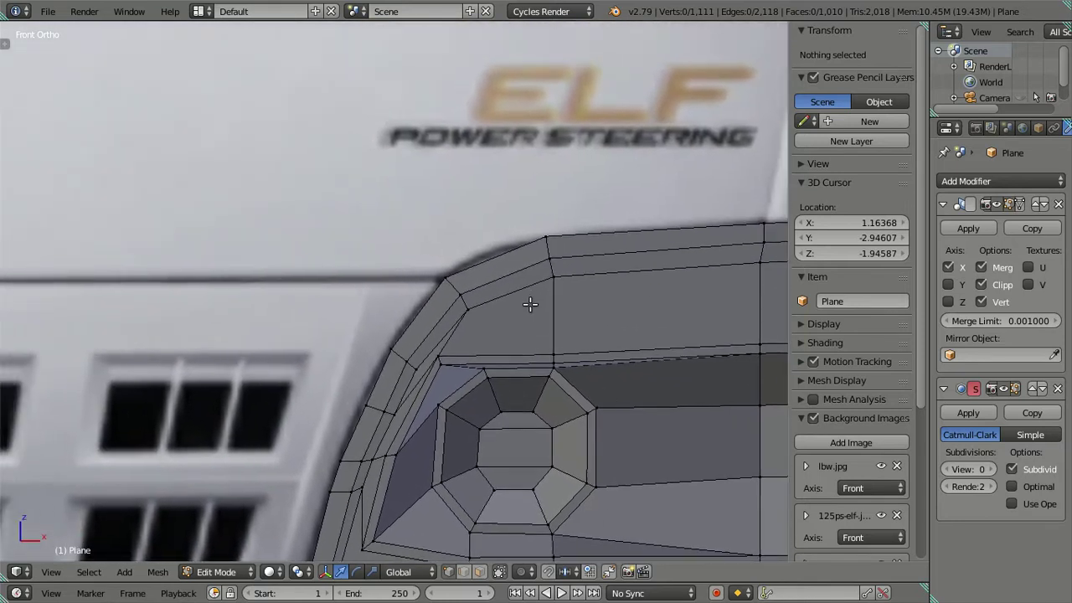
scroll(468, 303, up, 2)
scroll(470, 295, up, 1)
scroll(411, 326, up, 1)
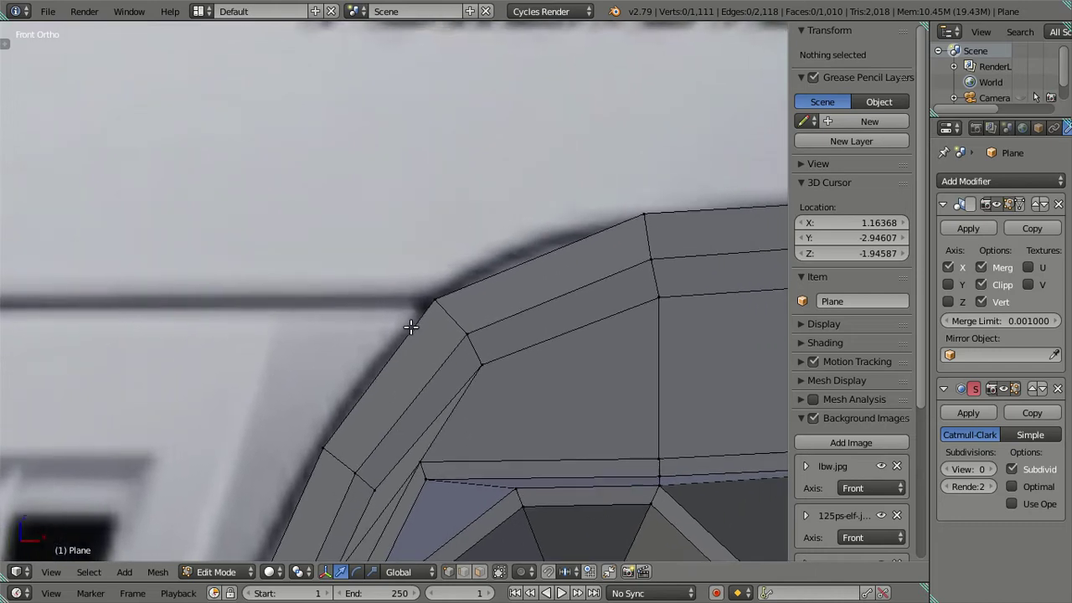
scroll(426, 304, up, 1)
right_click(442, 302)
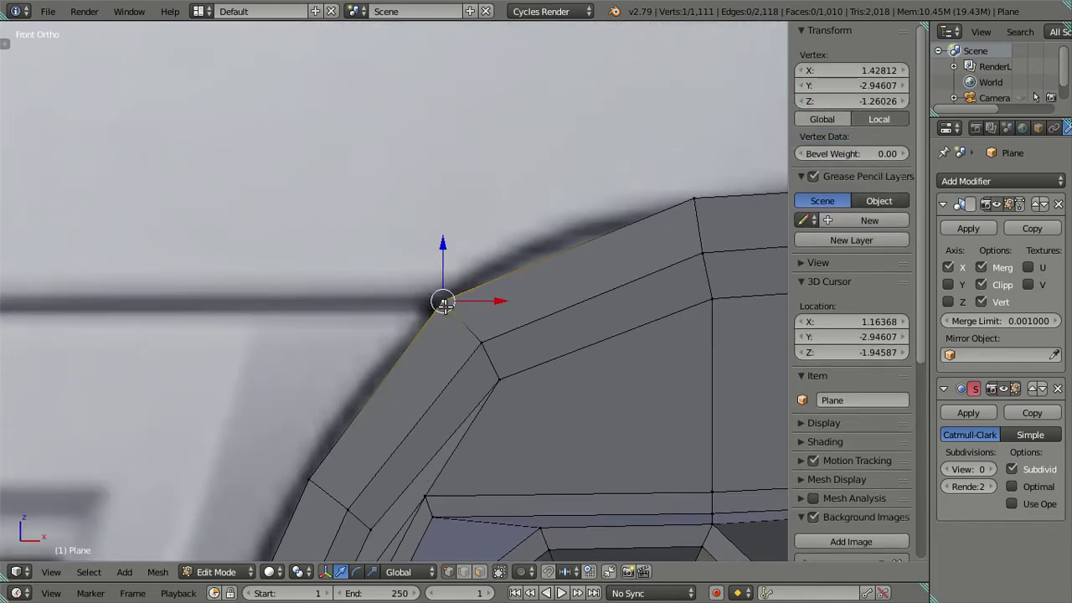
key(e)
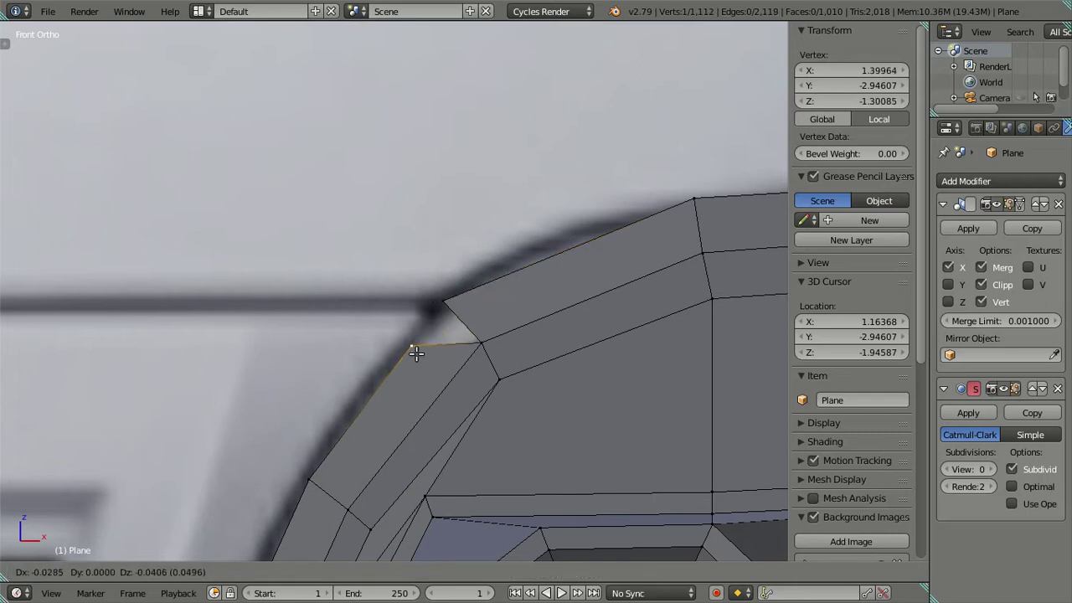
click(416, 352)
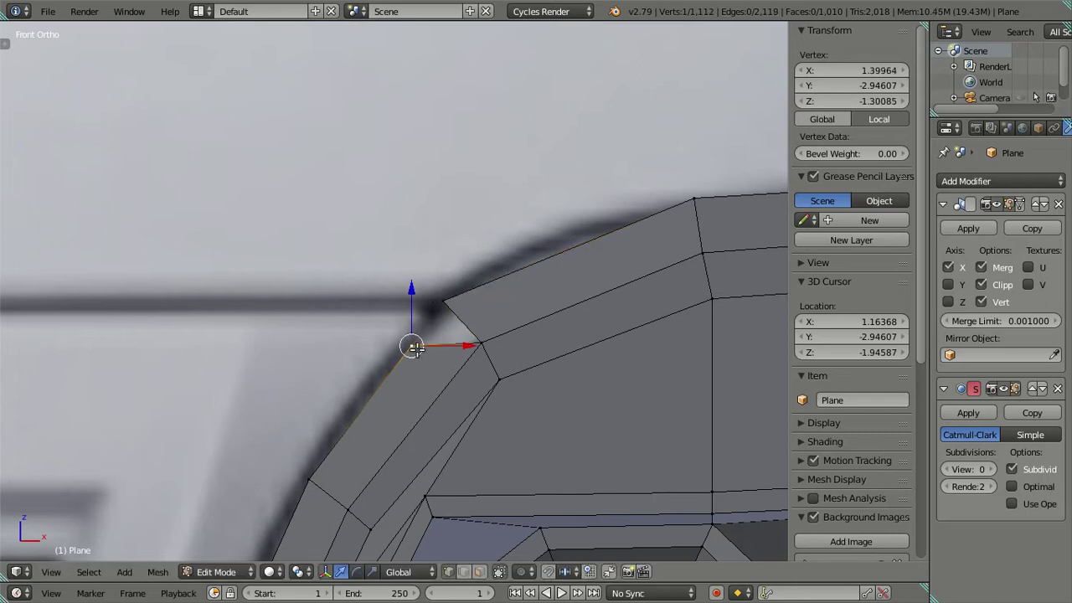
Step: Put the 3D cursor on the original corner vertex, then slide that vertex along the top edge
key(g)
click(457, 304)
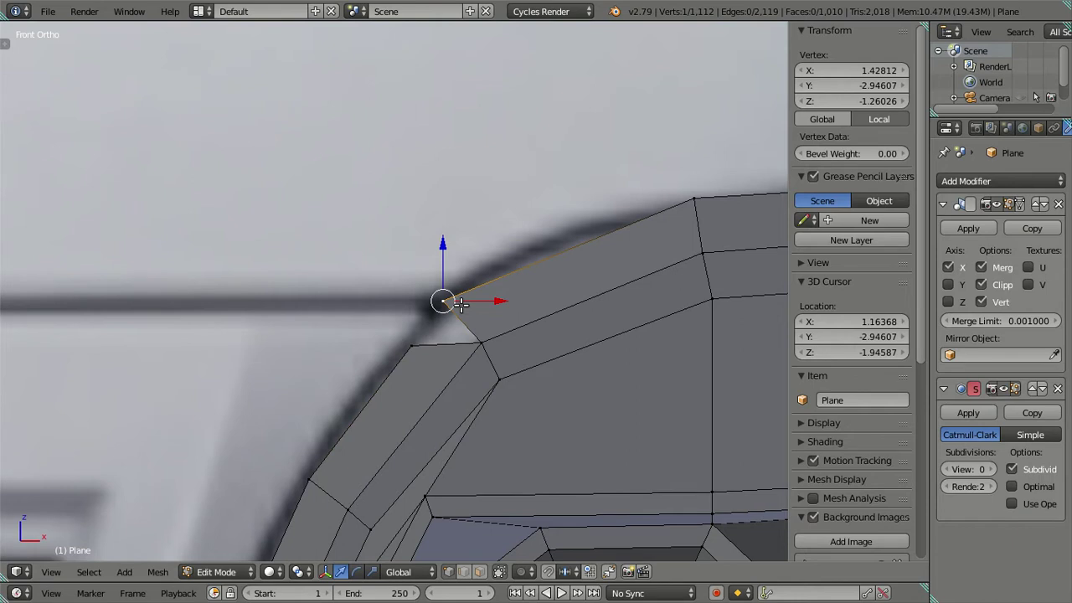
key(shift+s)
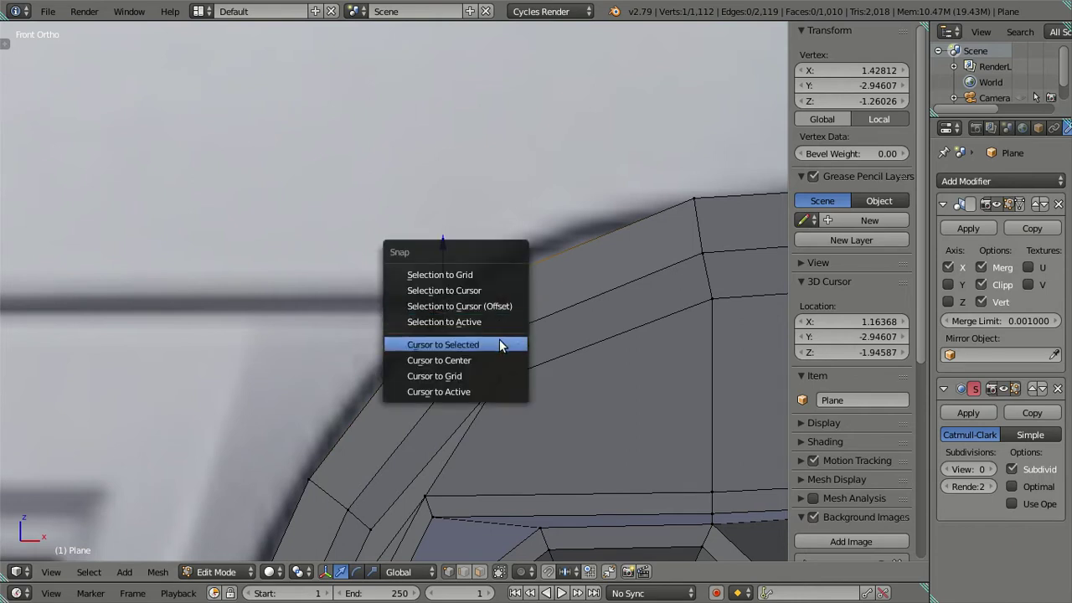
click(500, 340)
key(g)
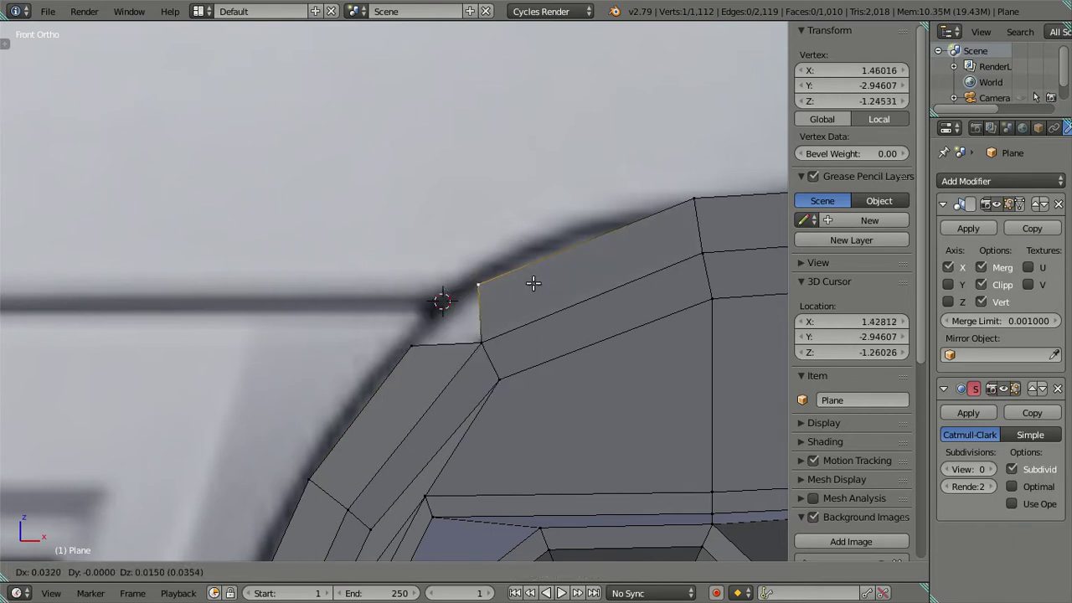
click(546, 285)
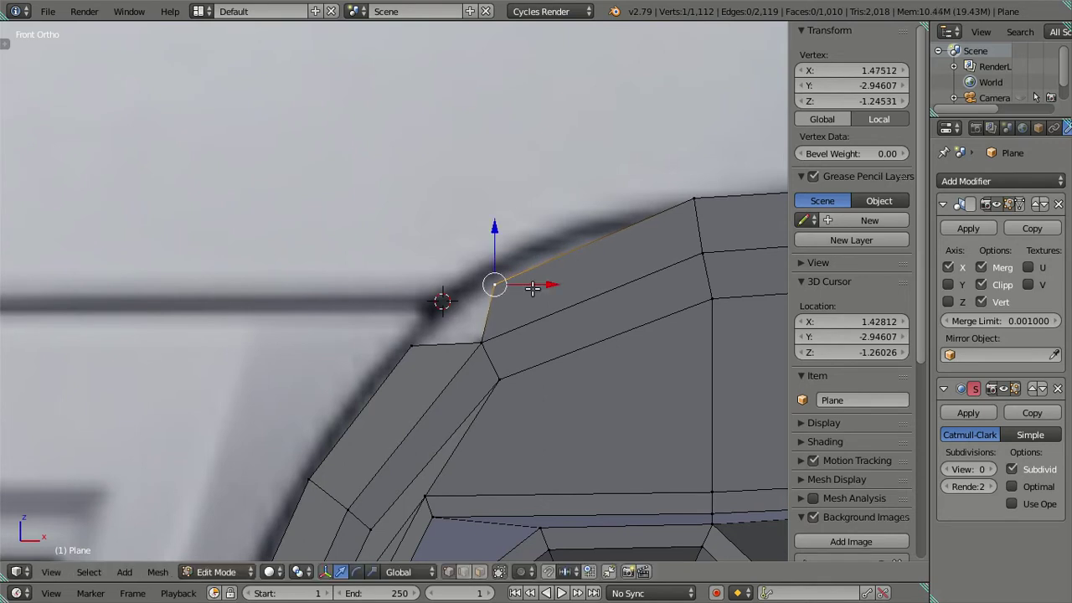
Step: Extrude another vertex from the lower one, snap it to the cursor, and fill the four-vertex corner
right_click(424, 342)
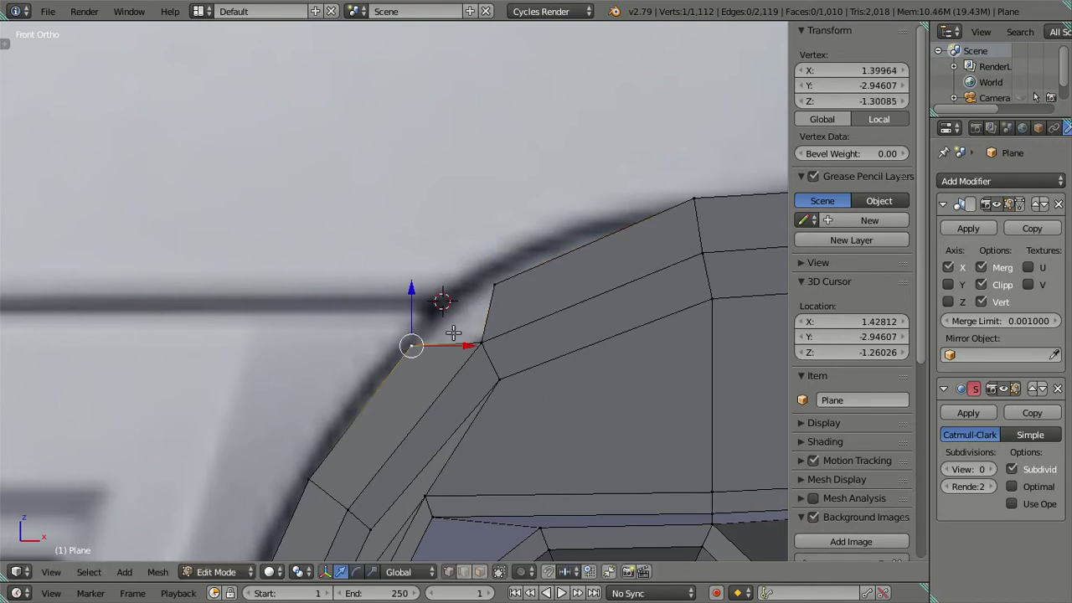
key(e)
right_click(445, 328)
key(shift+s)
click(520, 251)
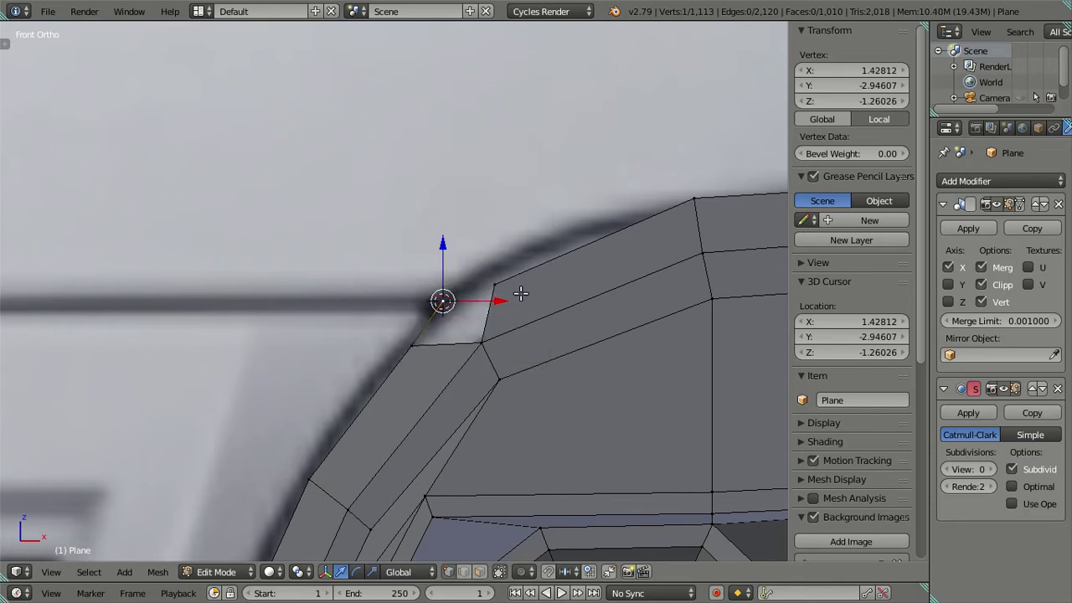
ctrl+right_click(494, 286)
key(f)
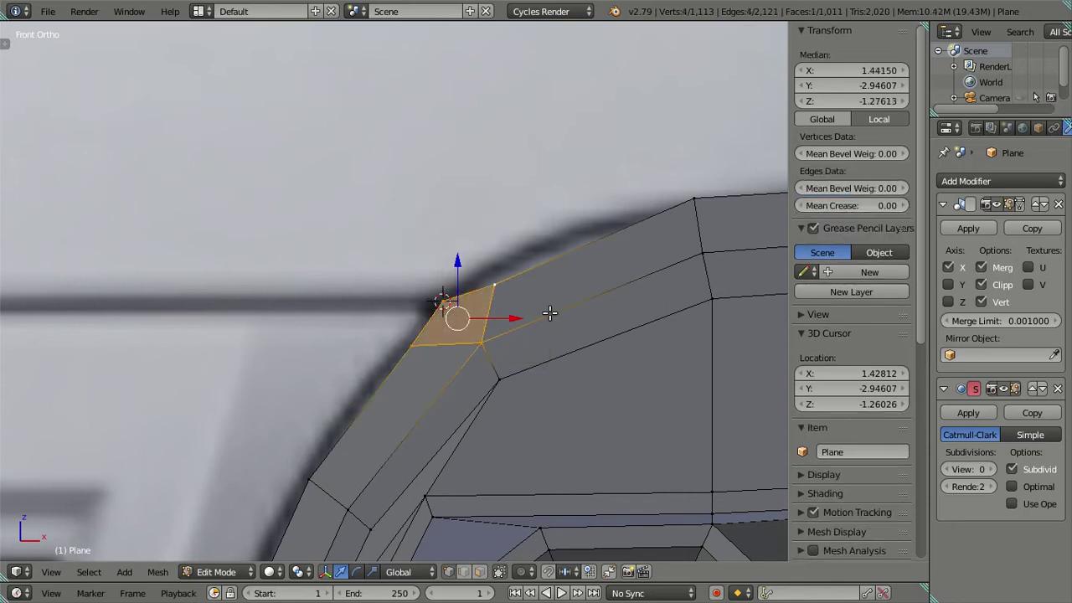
key(a)
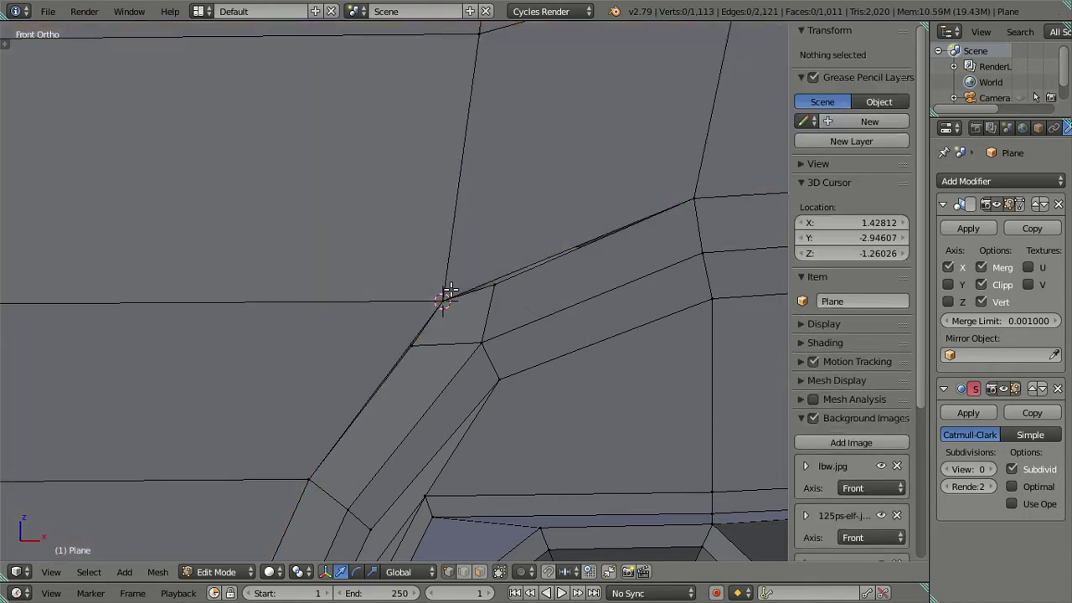
Step: Try three loop cuts, mark a cut vertex with the 3D cursor, undo, and select the corner vertex
scroll(352, 367, down, 1)
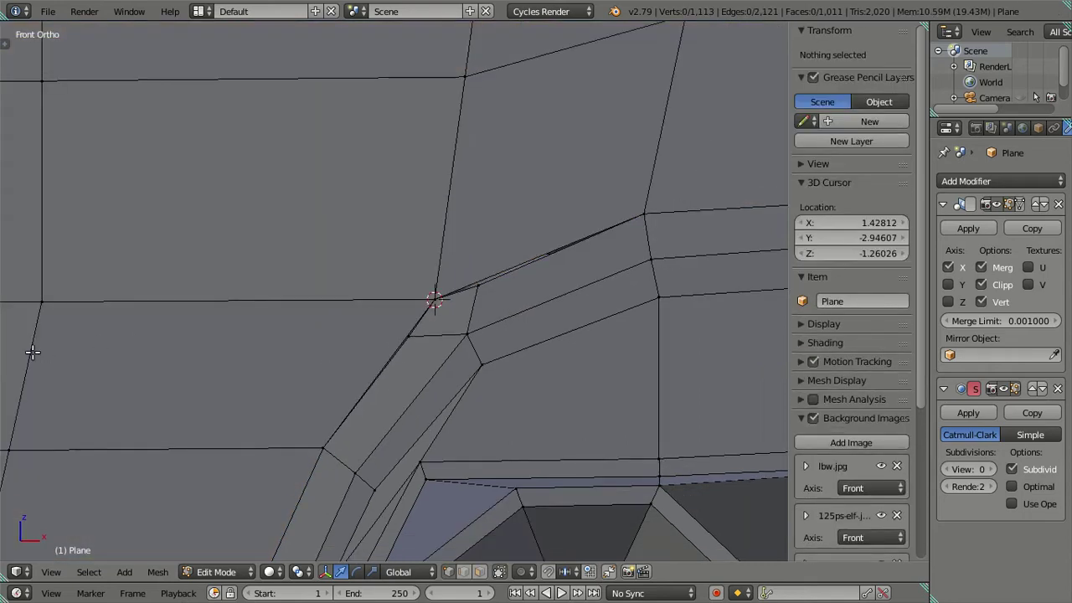
key(ctrl+r)
scroll(32, 352, up, 1)
scroll(32, 351, up, 1)
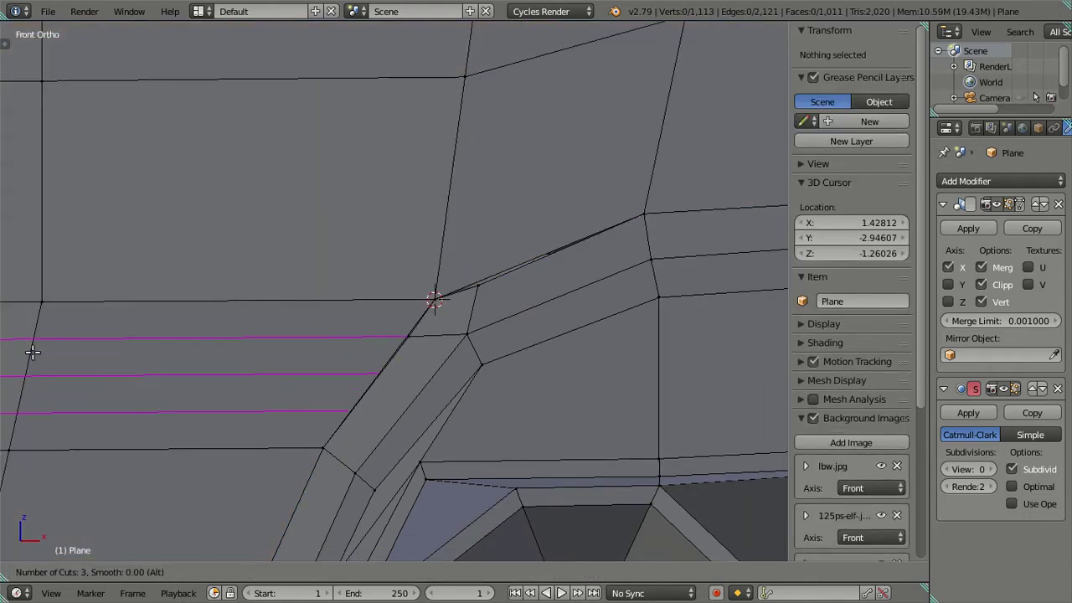
click(32, 352)
right_click(426, 407)
scroll(427, 407, up, 2)
right_click(418, 395)
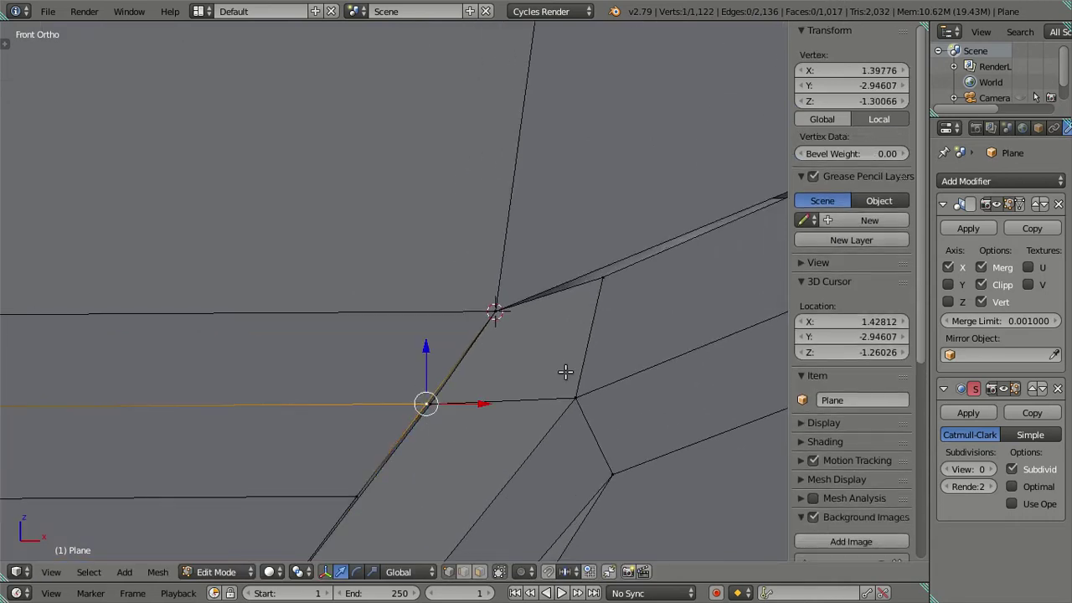
key(shift+s)
click(555, 412)
key(ctrl+z)
key(ctrl+z)
right_click(429, 403)
key(shift+s)
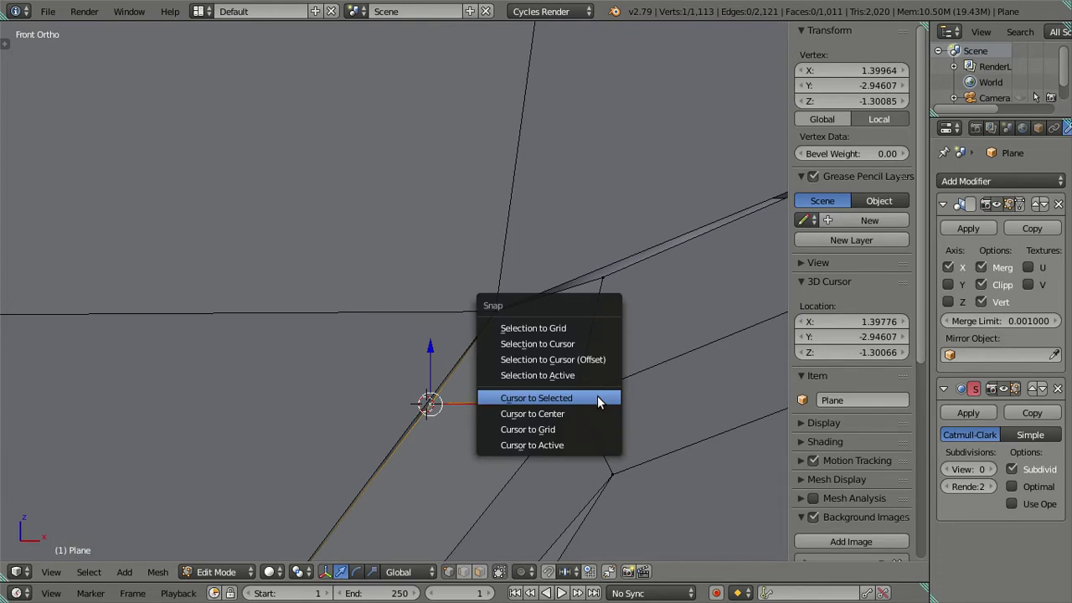
click(597, 400)
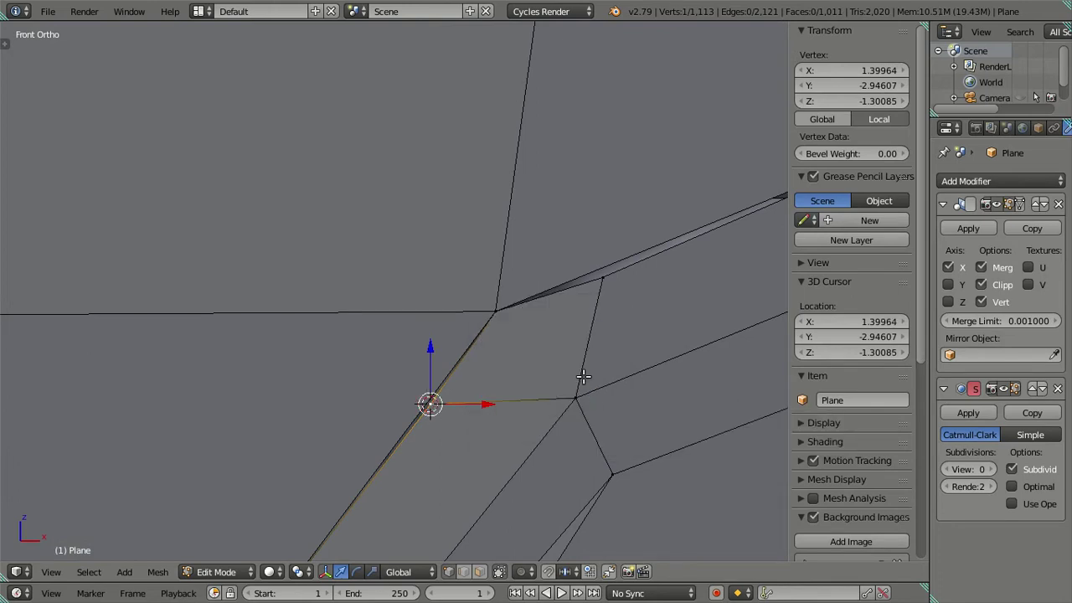
Step: Redo three temporary loop cuts, cursor their vertex, undo, and snap the corner to X 1.39776, Y -2.94607, Z -1.30066
scroll(399, 405, down, 3)
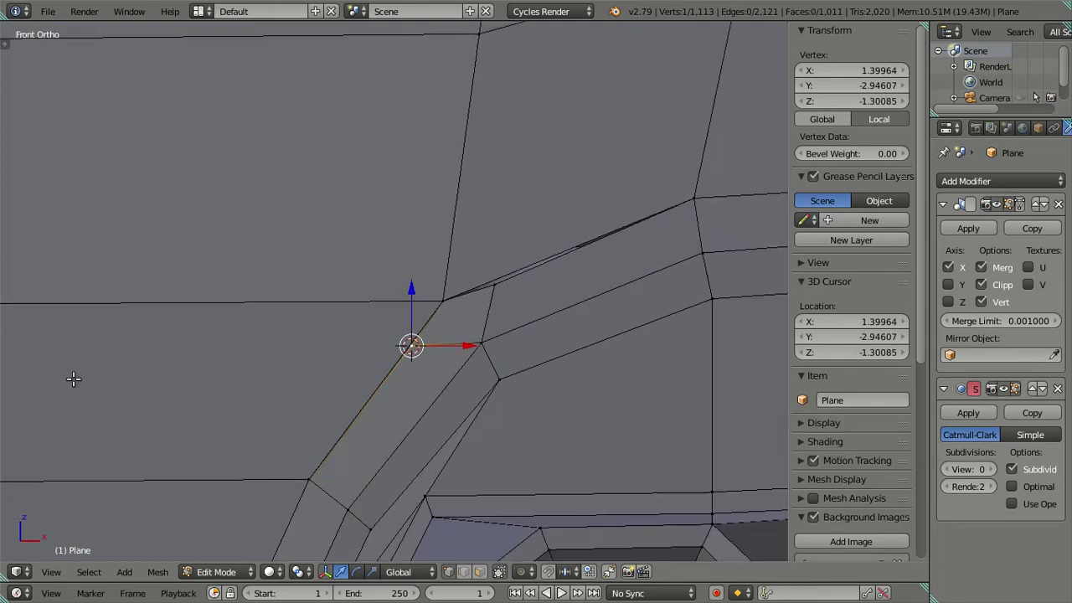
scroll(74, 378, down, 2)
shift+middle_drag(65, 378, 206, 348)
scroll(210, 347, up, 3)
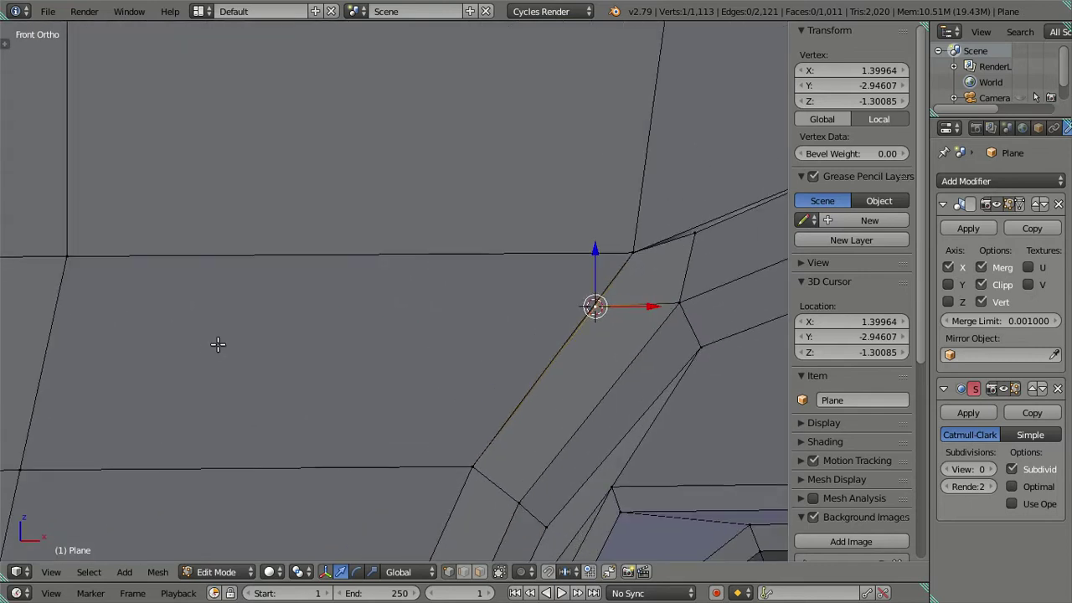
key(ctrl+r)
scroll(60, 349, up, 2)
click(59, 348)
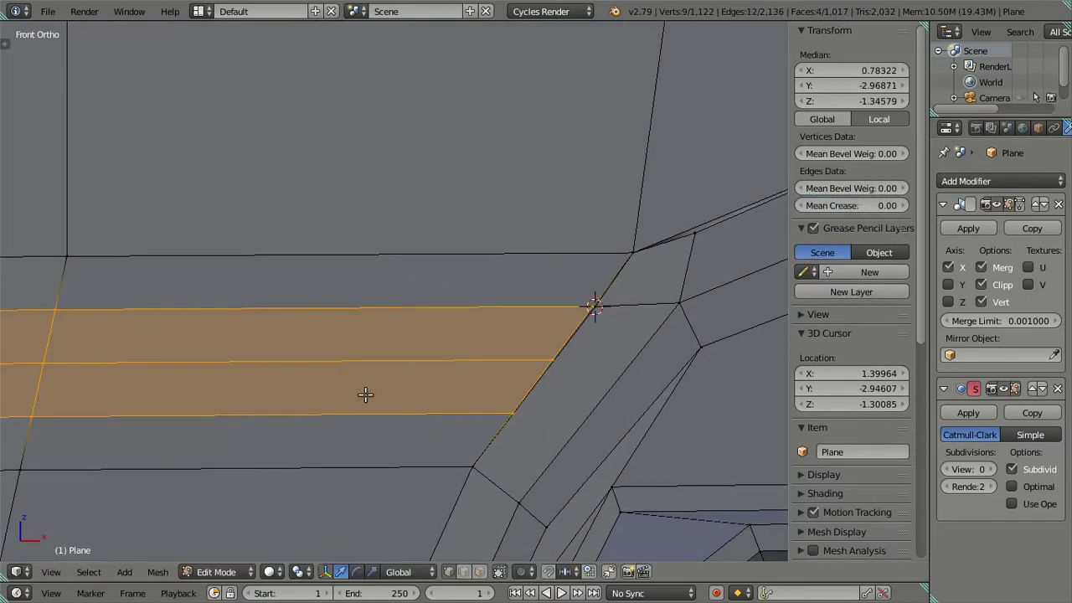
scroll(249, 414, up, 1)
scroll(570, 394, up, 1)
right_click(537, 362)
key(shift+s)
click(679, 373)
key(ctrl+z)
key(ctrl+z)
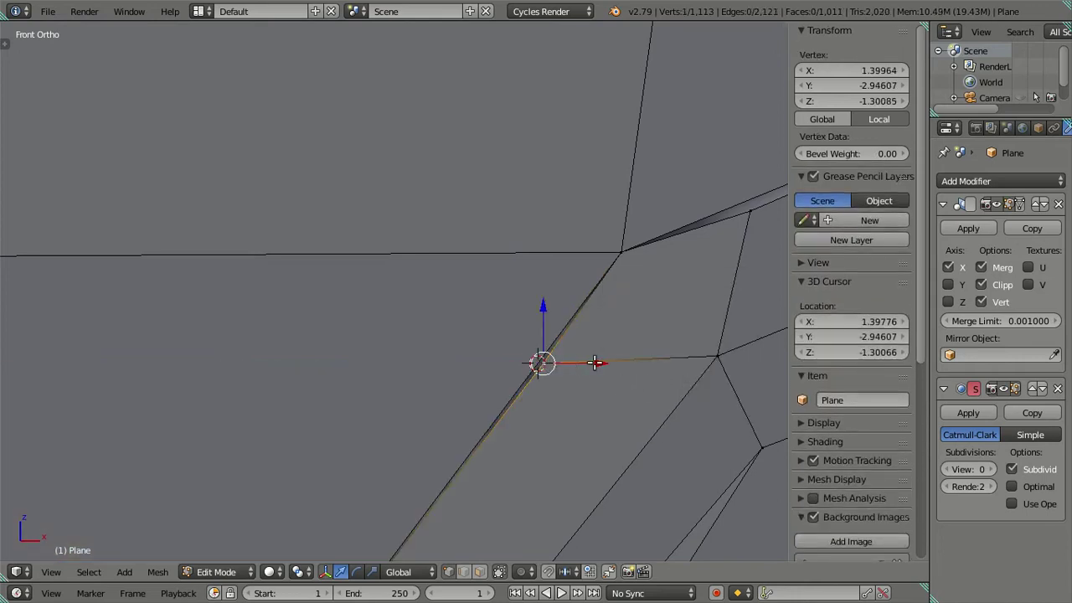
key(shift+s)
click(621, 322)
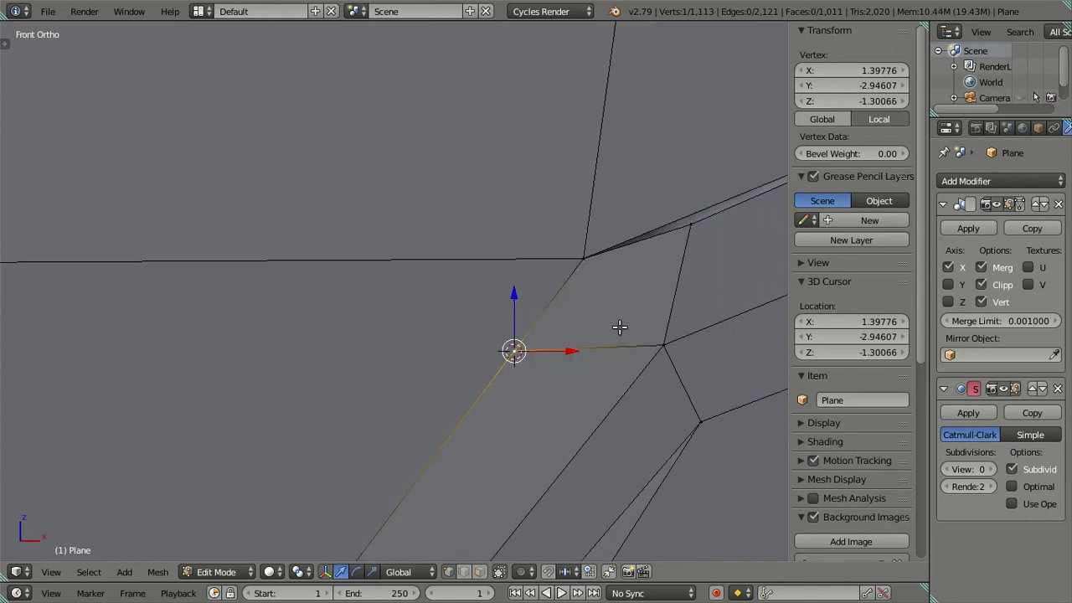
key(a)
shift+middle_drag(642, 316, 491, 430)
scroll(481, 374, down, 3)
Step: Snap the nearby edge vertex to X 1.48508, Y -2.94071, Z -1.23696, located with a temporary three-cut loop
shift+scroll(481, 375, up, 2)
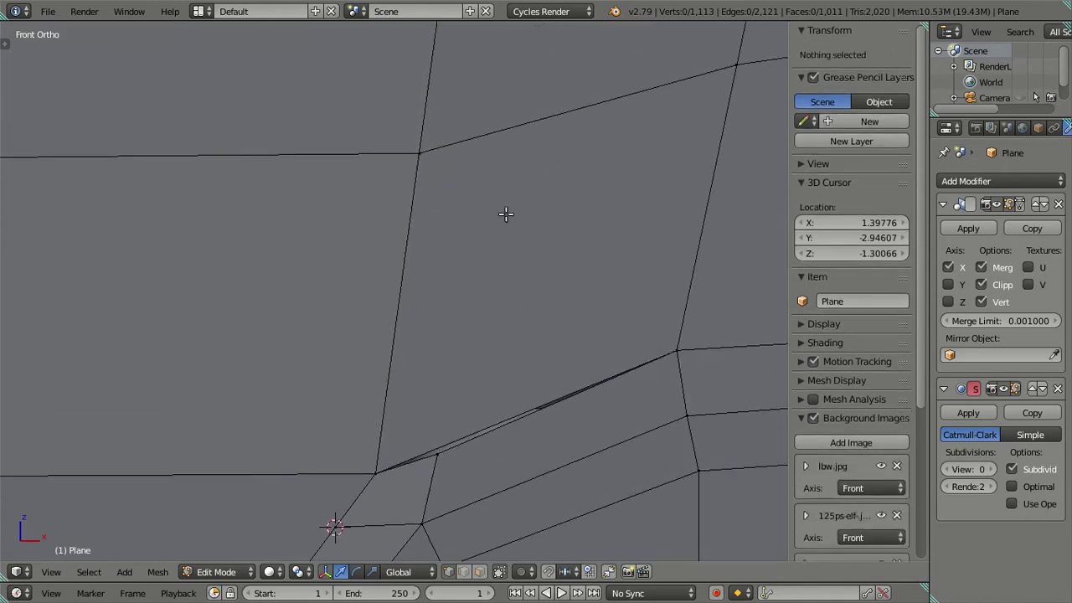
key(ctrl+r)
scroll(516, 126, up, 3)
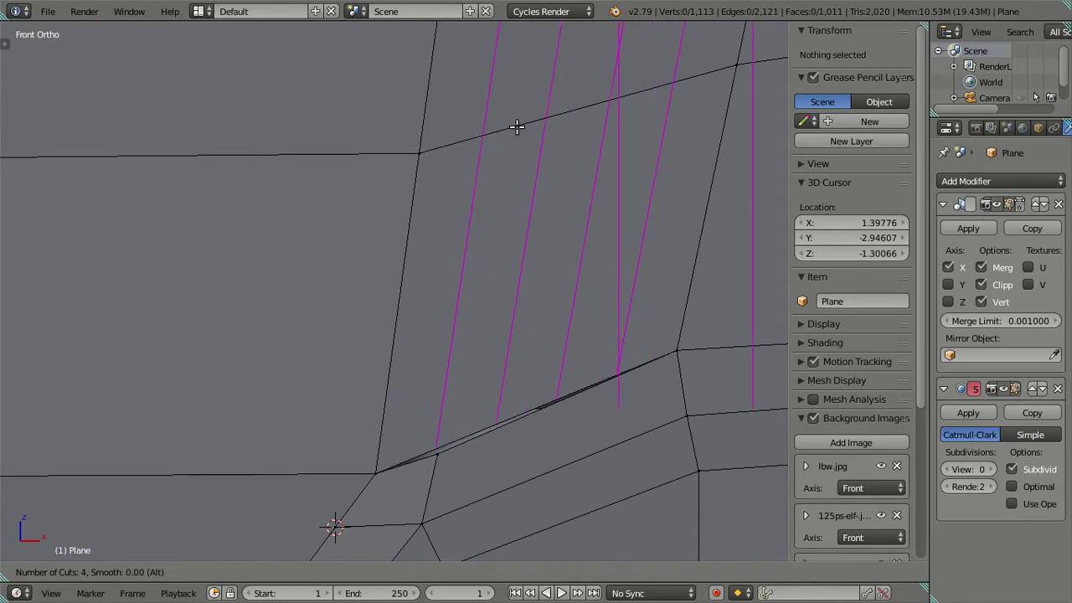
scroll(516, 126, down, 1)
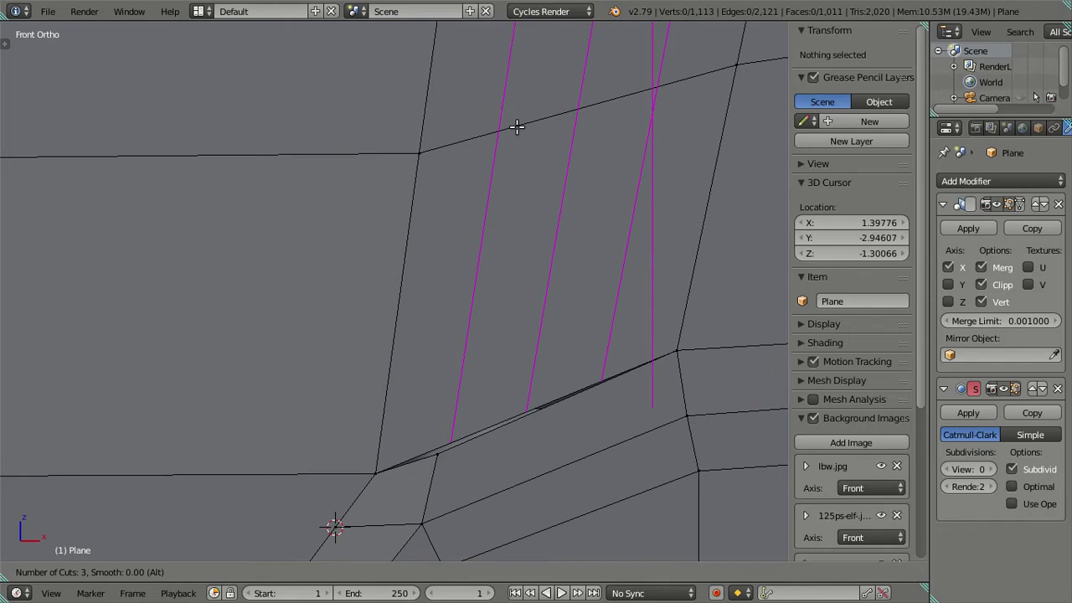
click(516, 126)
right_click(516, 125)
right_click(450, 445)
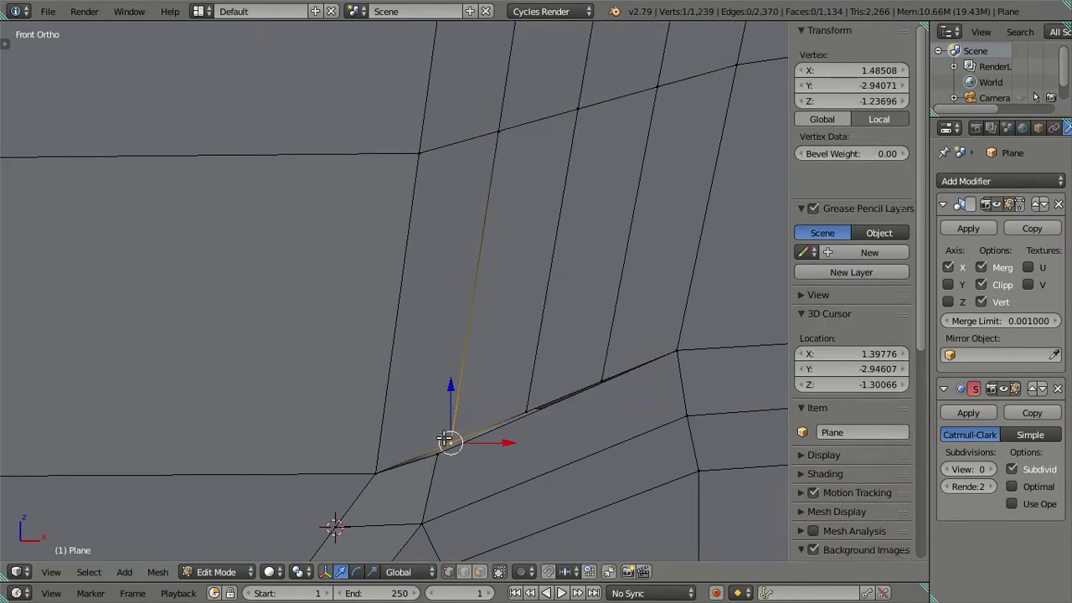
key(shift+s)
click(495, 491)
key(ctrl+z)
key(ctrl+z)
right_click(451, 467)
key(shift+s)
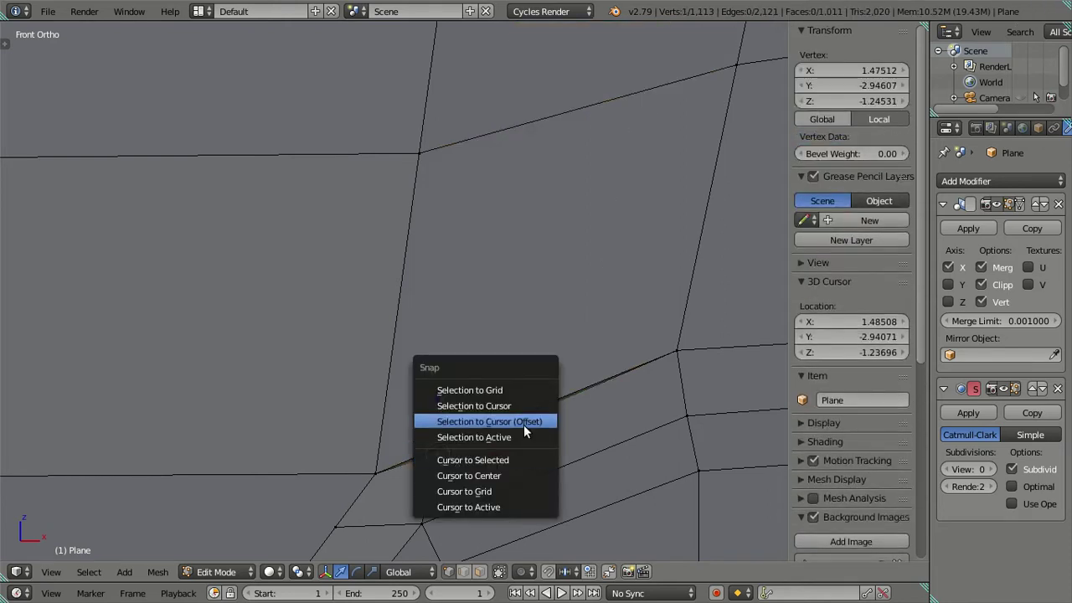
click(523, 424)
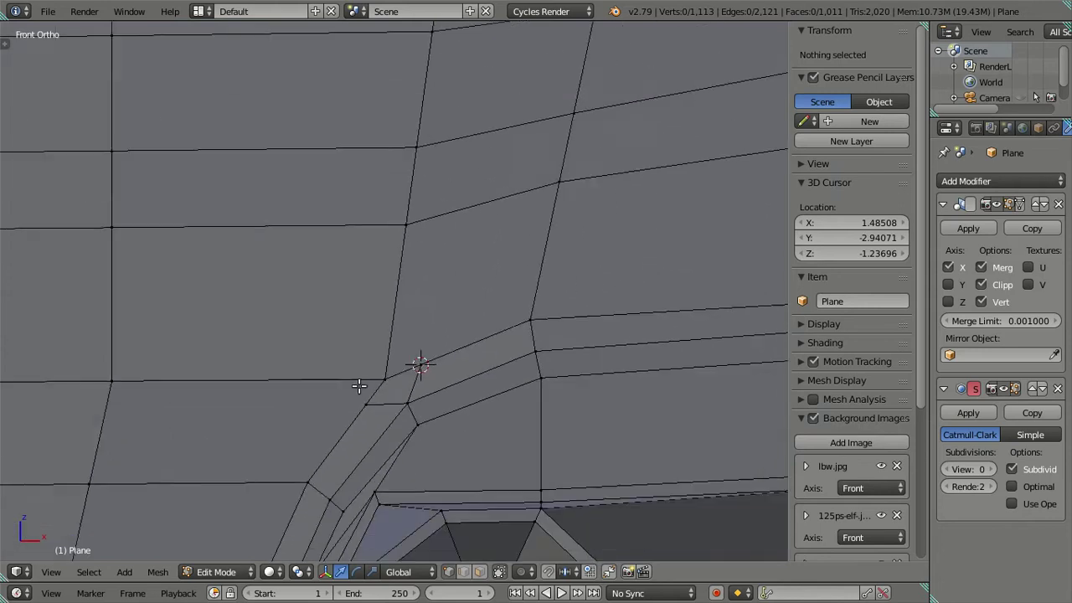
Step: Frame the area below the headlight and add four temporary loop cuts across the lower band
scroll(331, 369, down, 3)
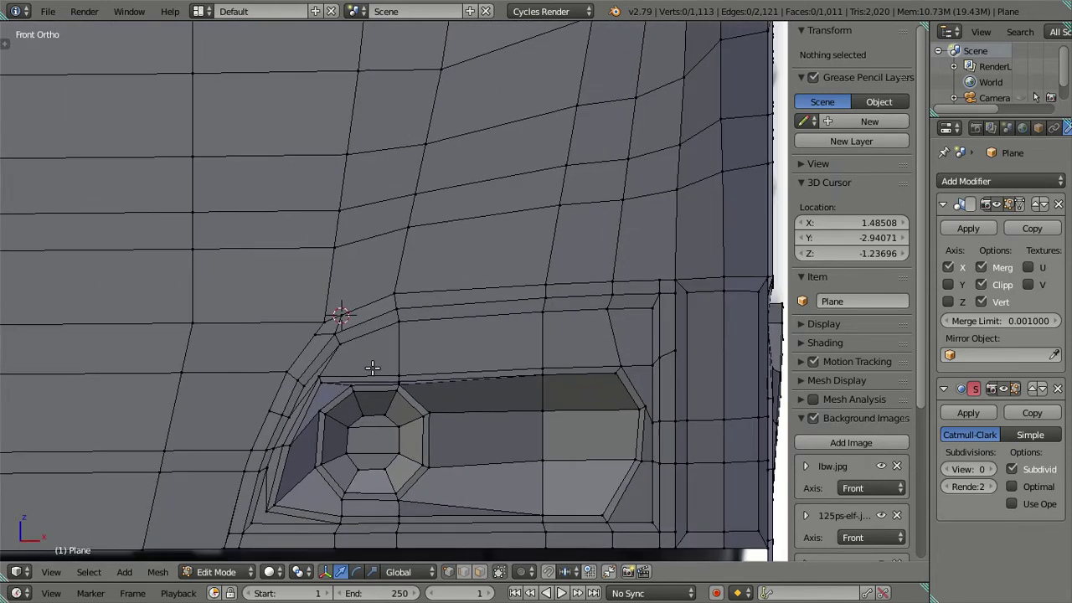
shift+middle_drag(373, 354, 427, 391)
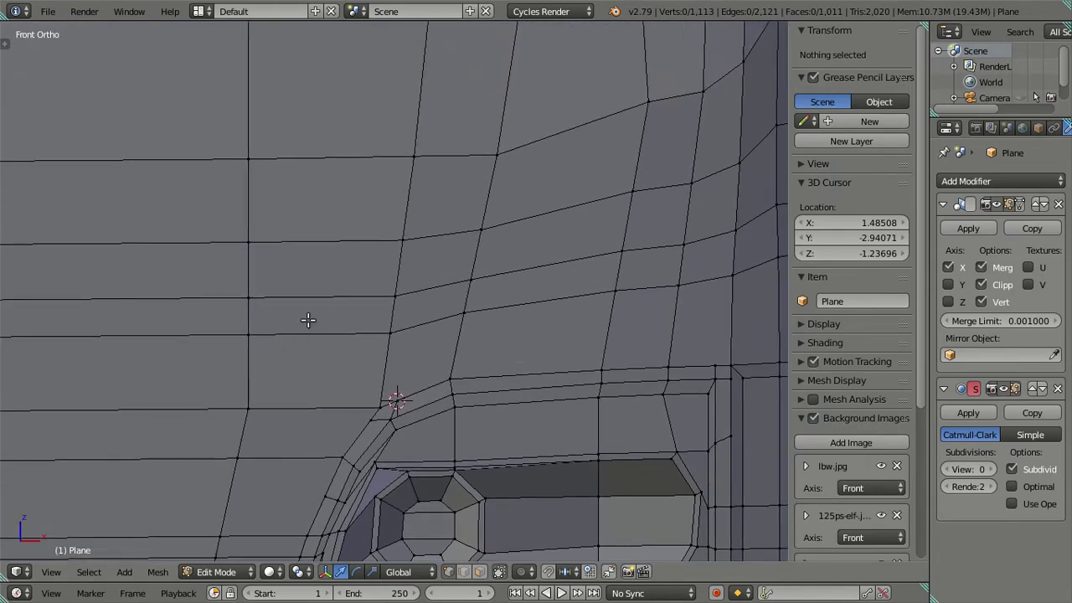
scroll(452, 328, down, 2)
scroll(366, 310, down, 2)
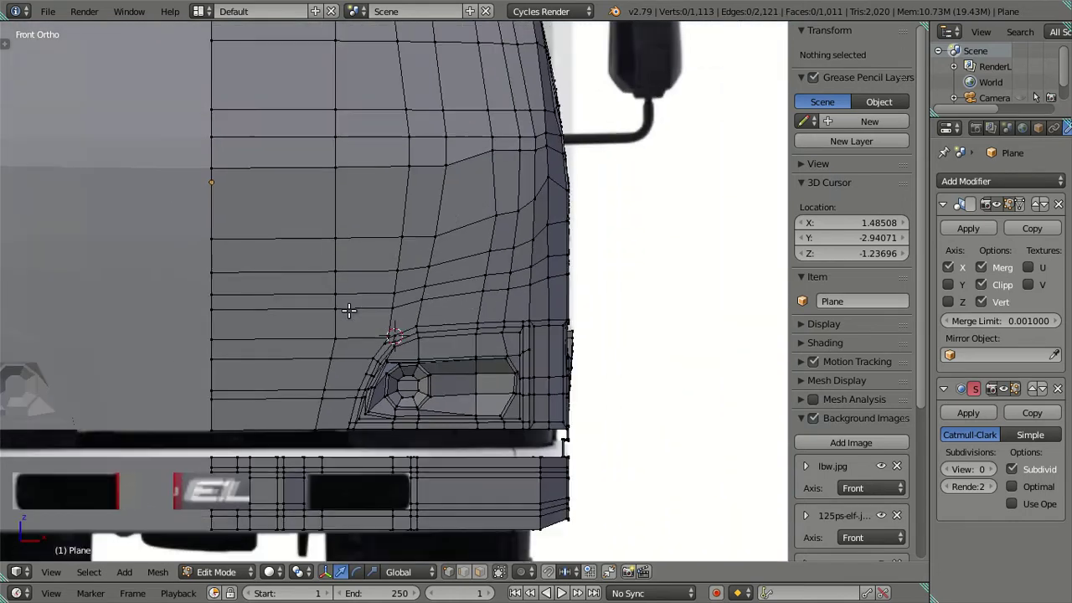
scroll(455, 371, up, 1)
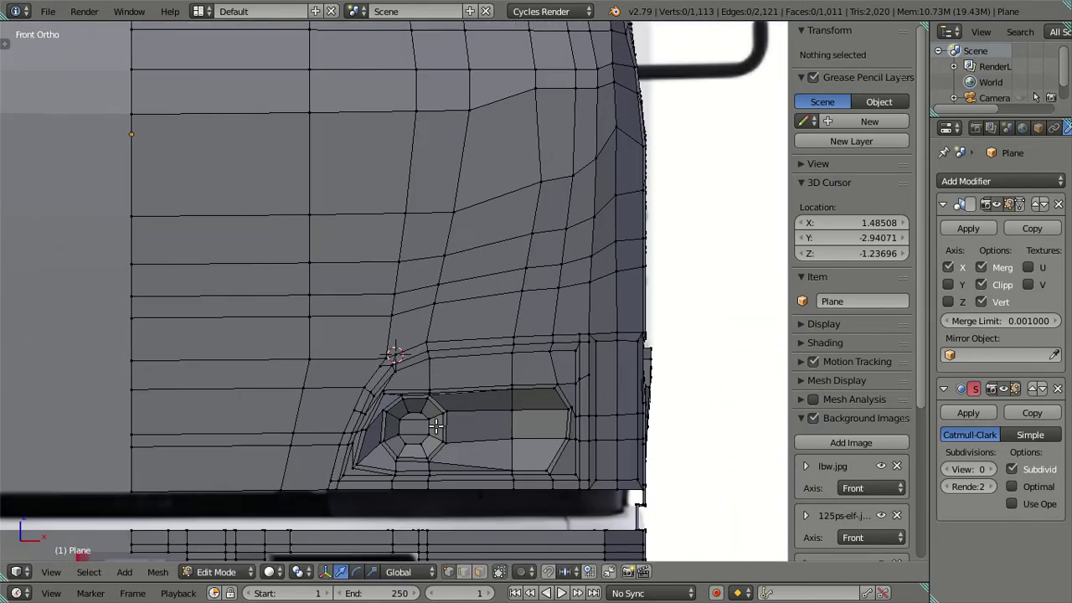
scroll(431, 404, up, 1)
scroll(431, 404, up, 1)
scroll(383, 431, up, 1)
scroll(449, 318, up, 1)
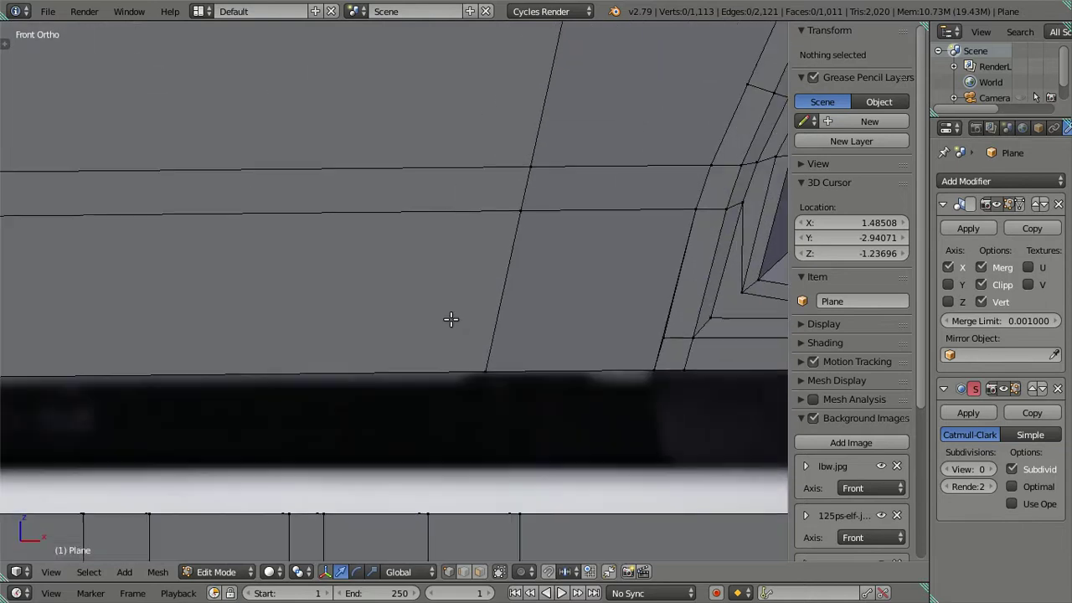
key(ctrl+r)
scroll(493, 302, up, 1)
scroll(493, 301, up, 1)
scroll(493, 301, up, 1)
click(493, 301)
right_click(494, 301)
Step: Put the 3D cursor at X 1.27298, Y -2.94607, Z -2.02854, undo the cuts, and snap the vertex there
shift+middle_drag(433, 359, 313, 424)
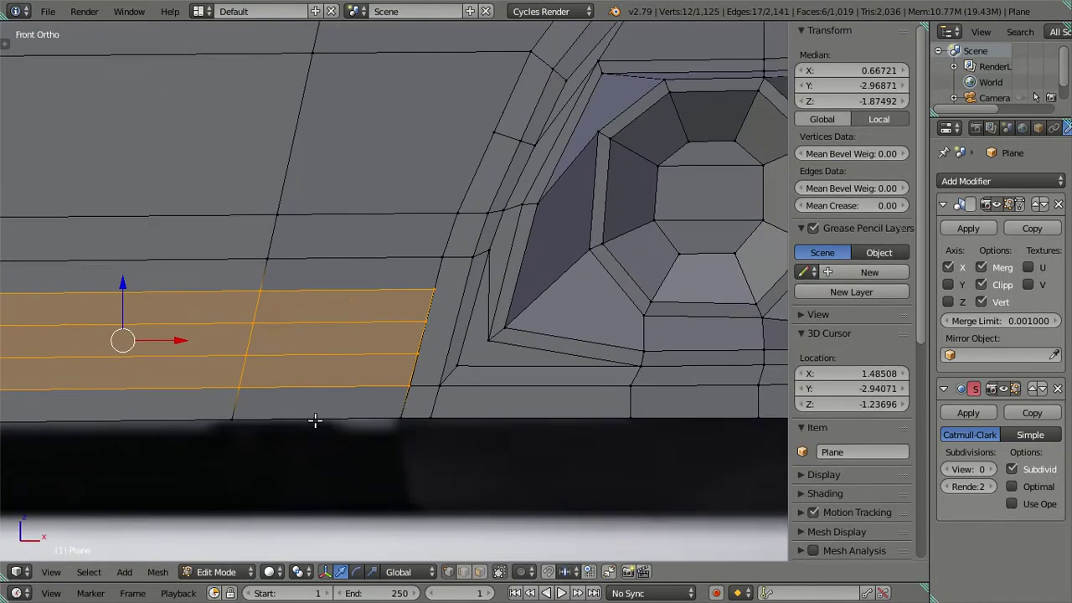
scroll(385, 450, up, 1)
right_click(400, 462)
scroll(469, 465, up, 2)
scroll(469, 376, up, 1)
key(shift+s)
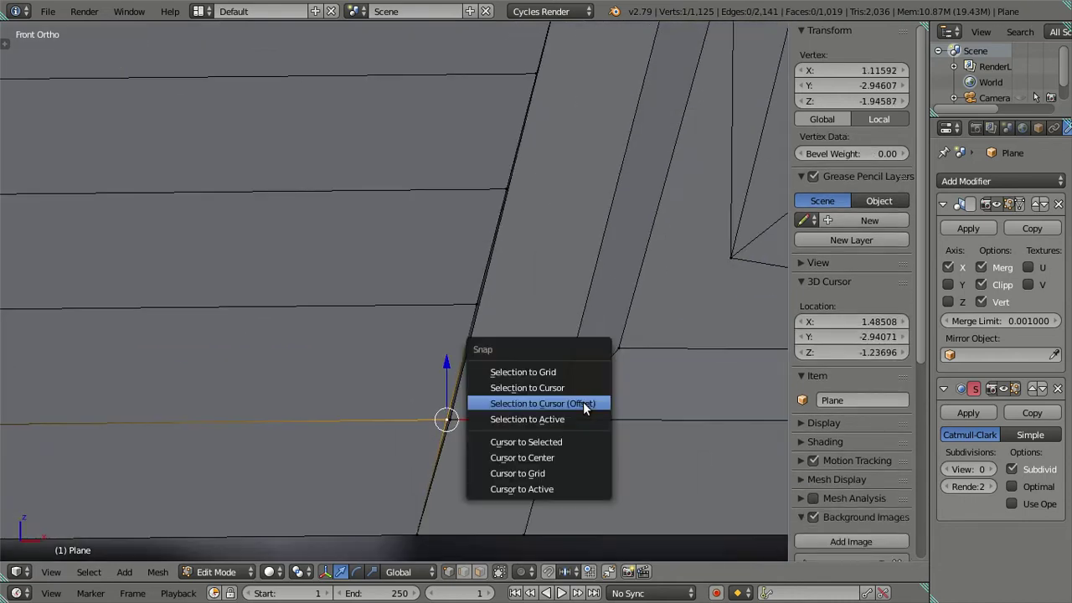
click(576, 452)
key(ctrl+z)
key(ctrl+z)
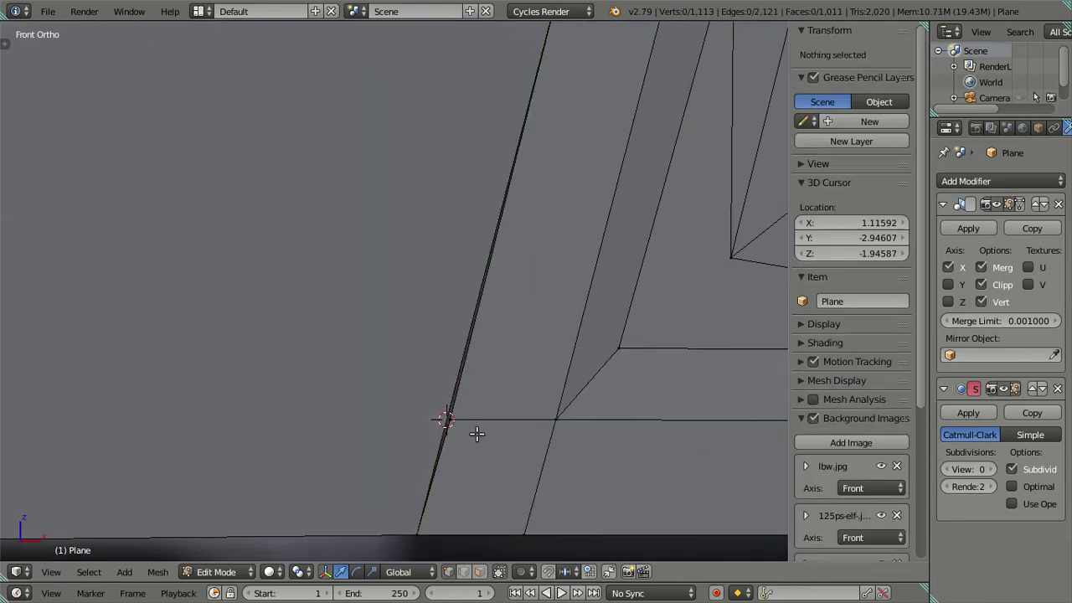
key(ctrl+z)
key(shift+s)
click(576, 380)
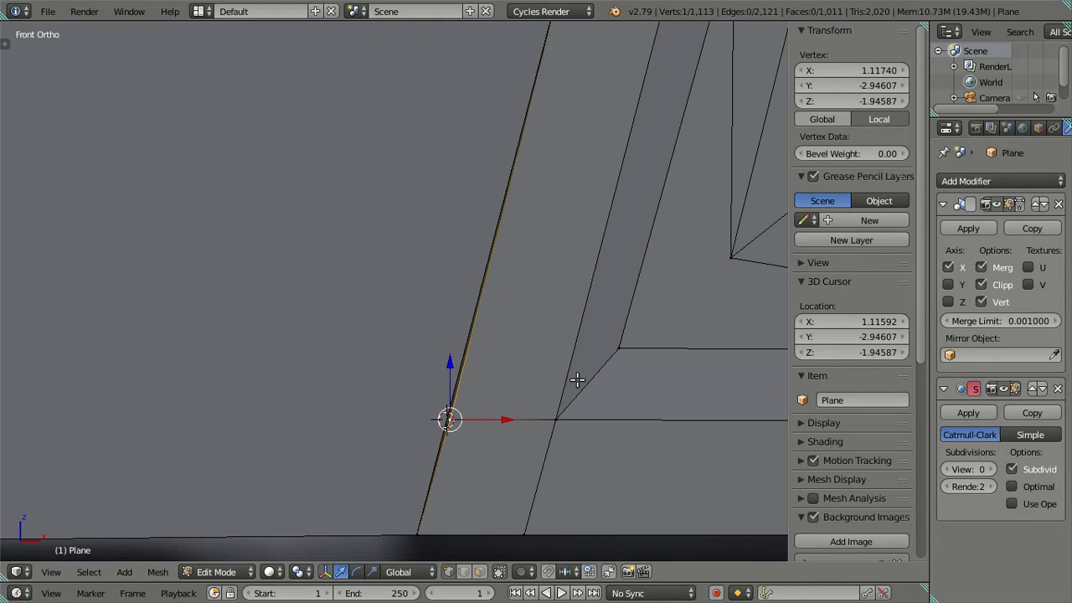
key(shift+s)
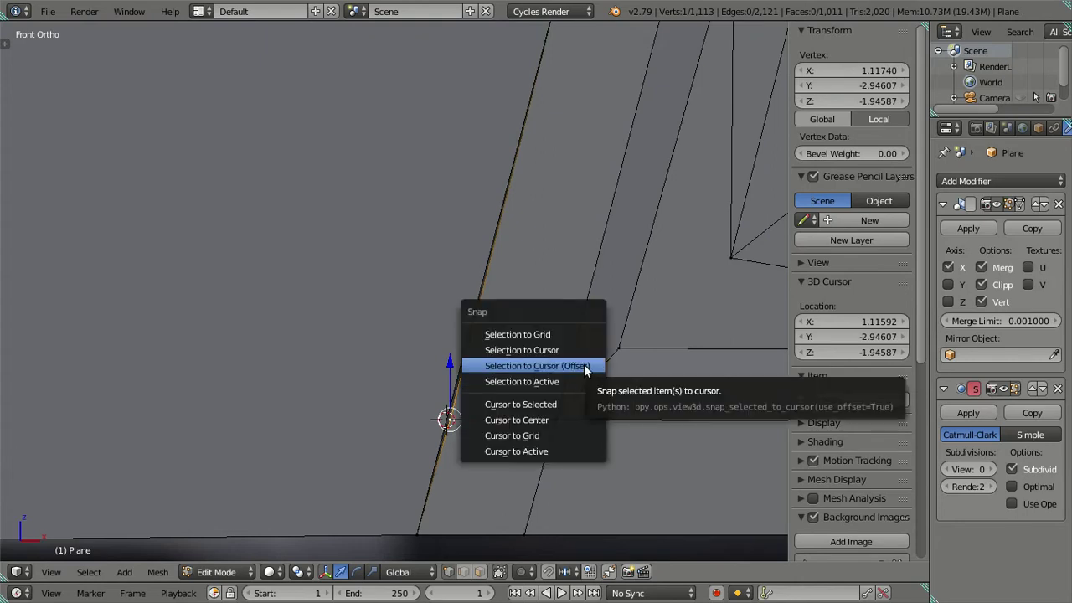
click(584, 363)
Step: Deselect everything and zoom and pan to the top of the headlight's outer corner
scroll(584, 363, down, 4)
key(a)
click(565, 379)
click(592, 443)
scroll(519, 437, down, 3)
scroll(457, 410, down, 3)
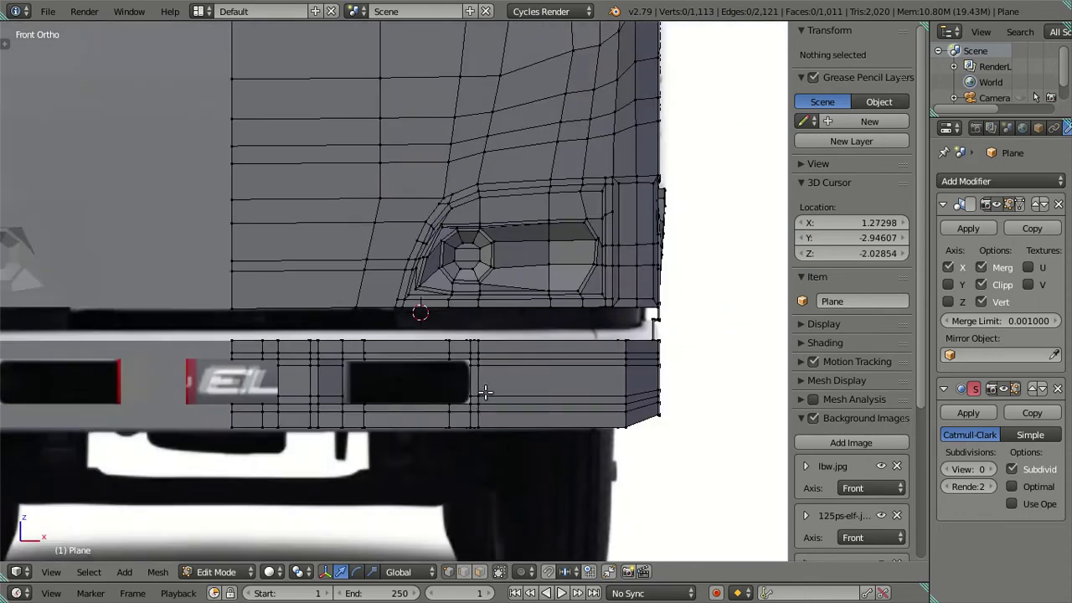
scroll(415, 413, down, 2)
scroll(510, 383, down, 1)
scroll(352, 390, up, 2)
scroll(346, 376, up, 1)
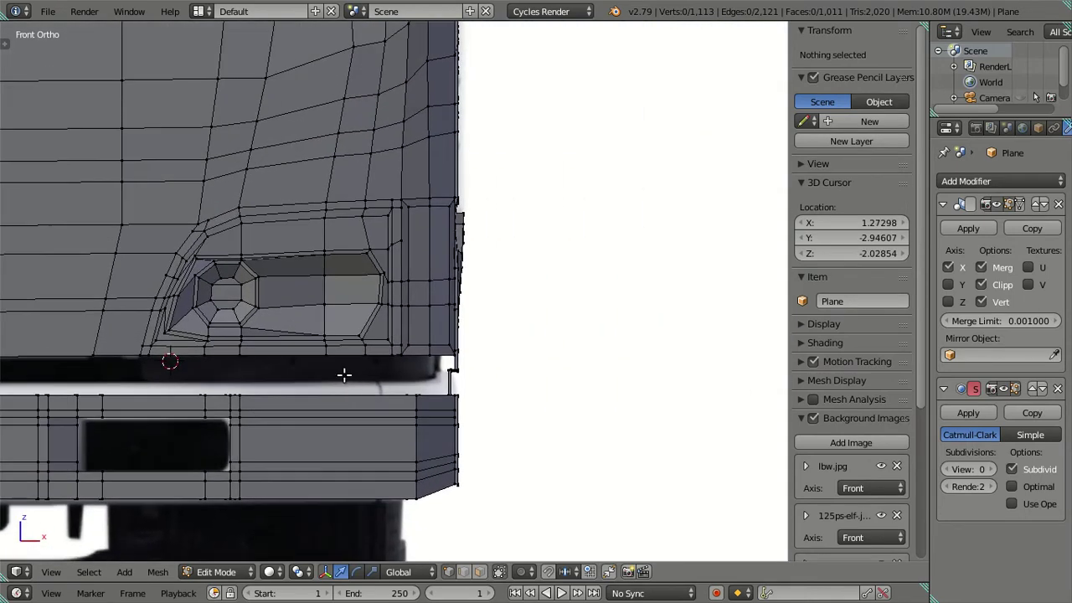
scroll(377, 288, up, 2)
scroll(366, 329, up, 1)
scroll(363, 314, up, 2)
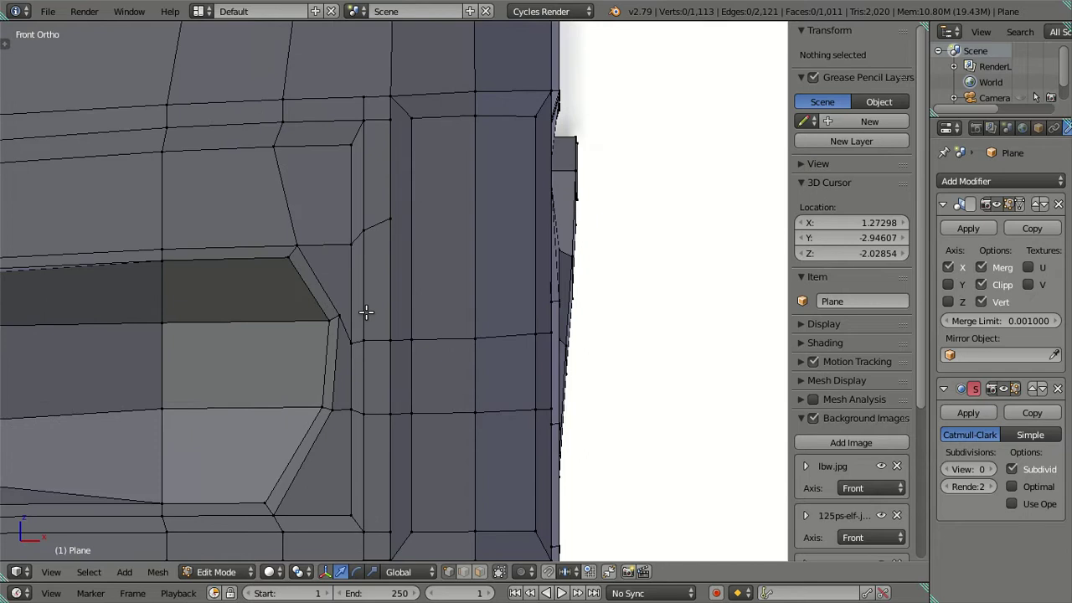
shift+middle_drag(339, 100, 323, 220)
scroll(313, 239, up, 1)
scroll(318, 243, up, 1)
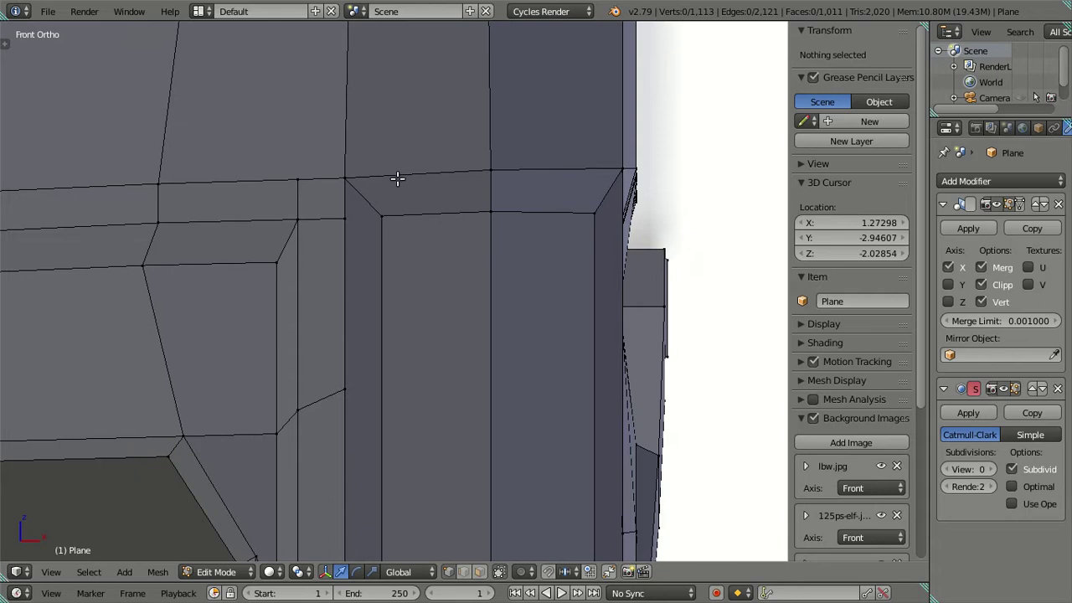
shift+middle_drag(394, 176, 438, 385)
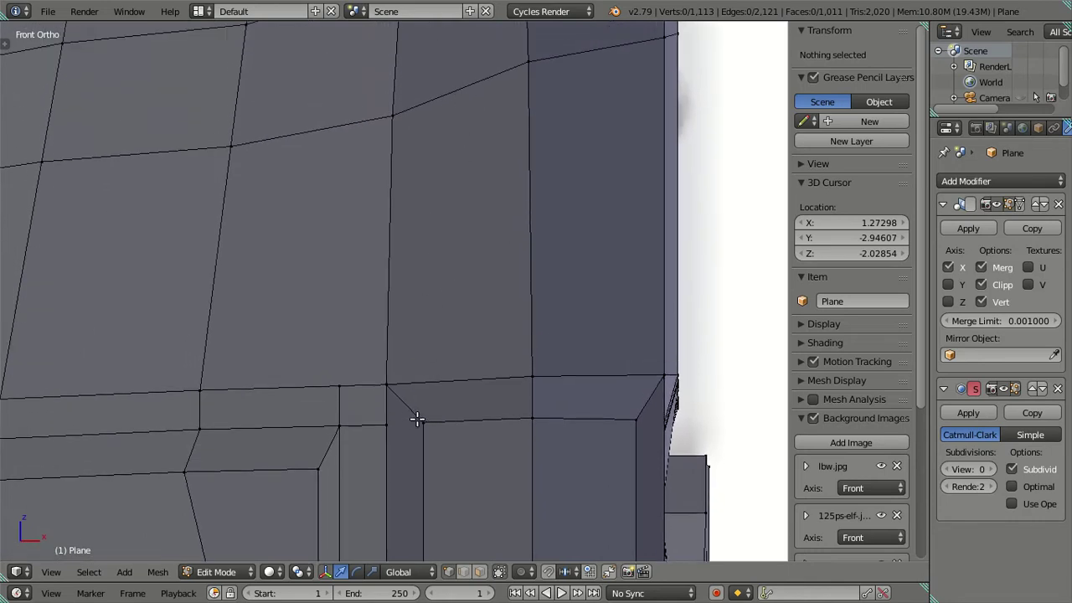
Step: Select the outer headlight corner vertex and check it against the reference in wireframe
scroll(436, 352, up, 3)
right_click(417, 343)
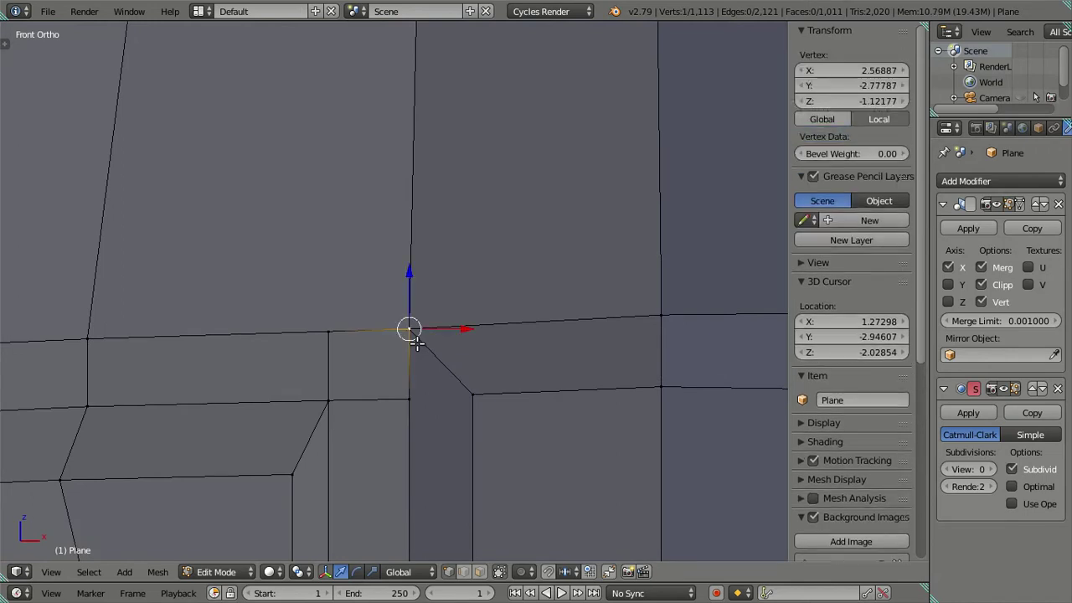
key(x)
key(Escape)
key(z)
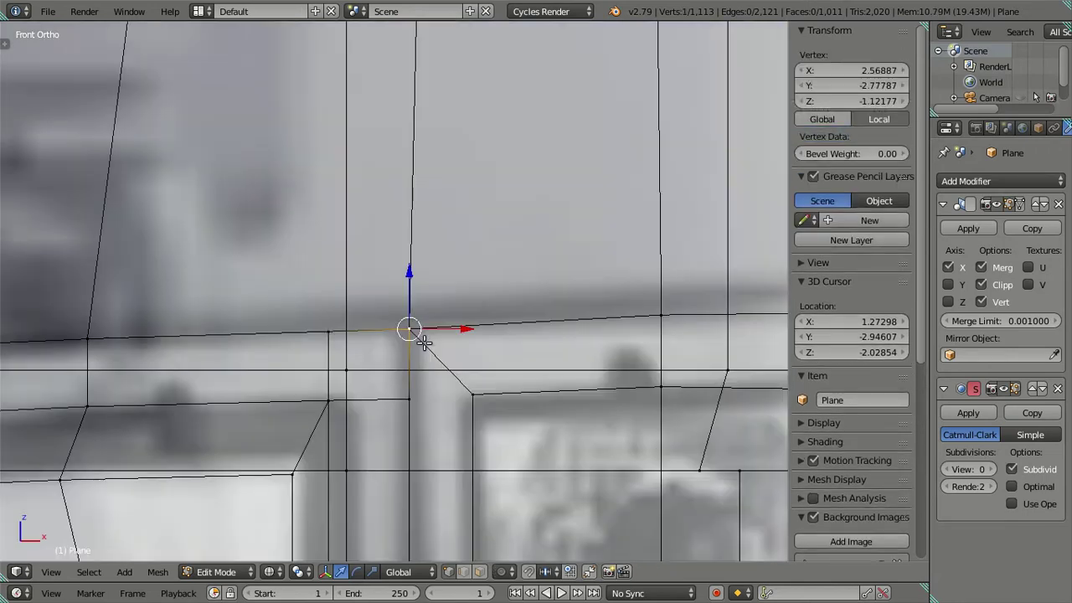
key(z)
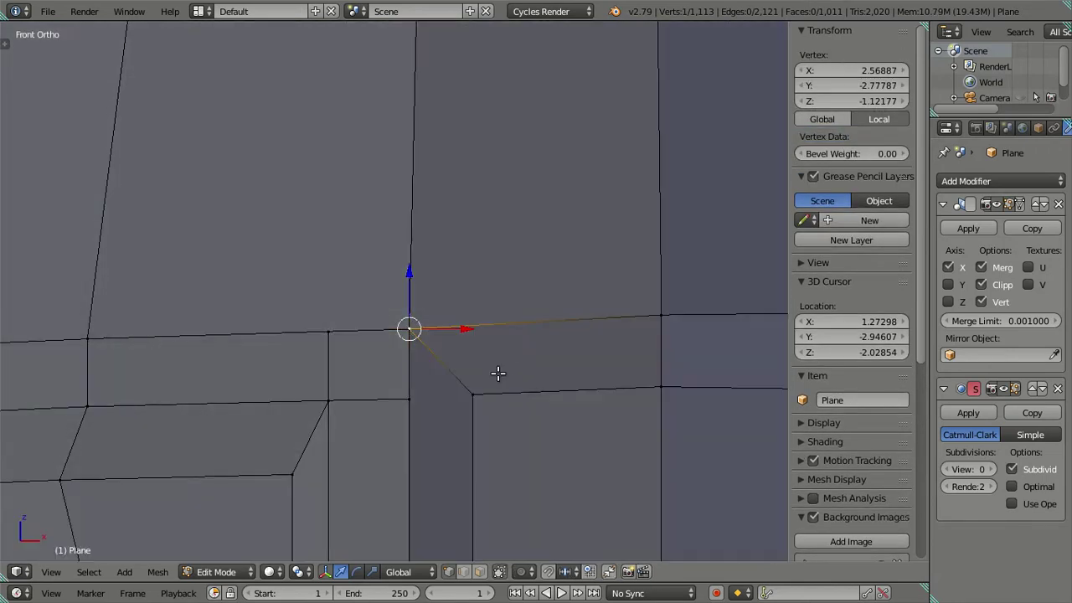
Step: Try extruding and shifting the corner vertex along X, then undo the move
key(e)
key(Escape)
key(g)
key(x)
click(516, 333)
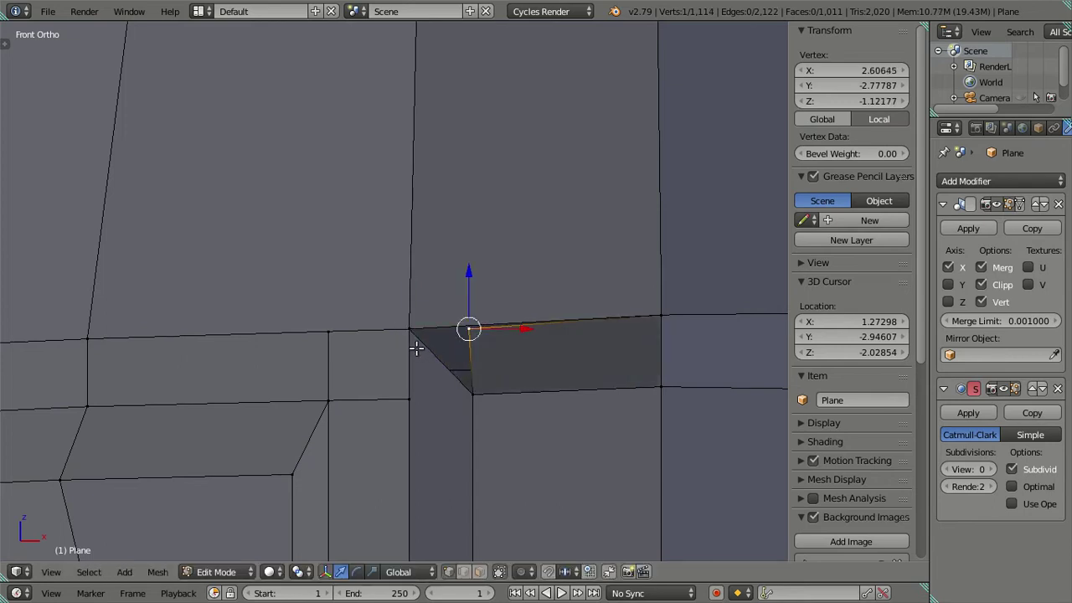
key(z)
key(ctrl+z)
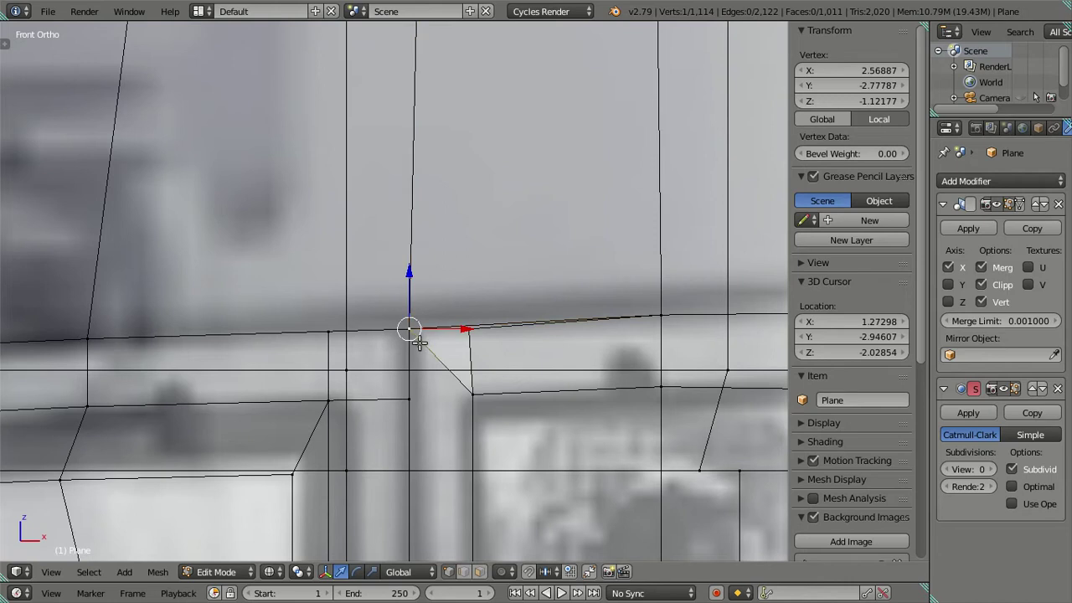
Step: Lower the headlight corner vertex along Z in two moves
key(g)
key(z)
click(420, 350)
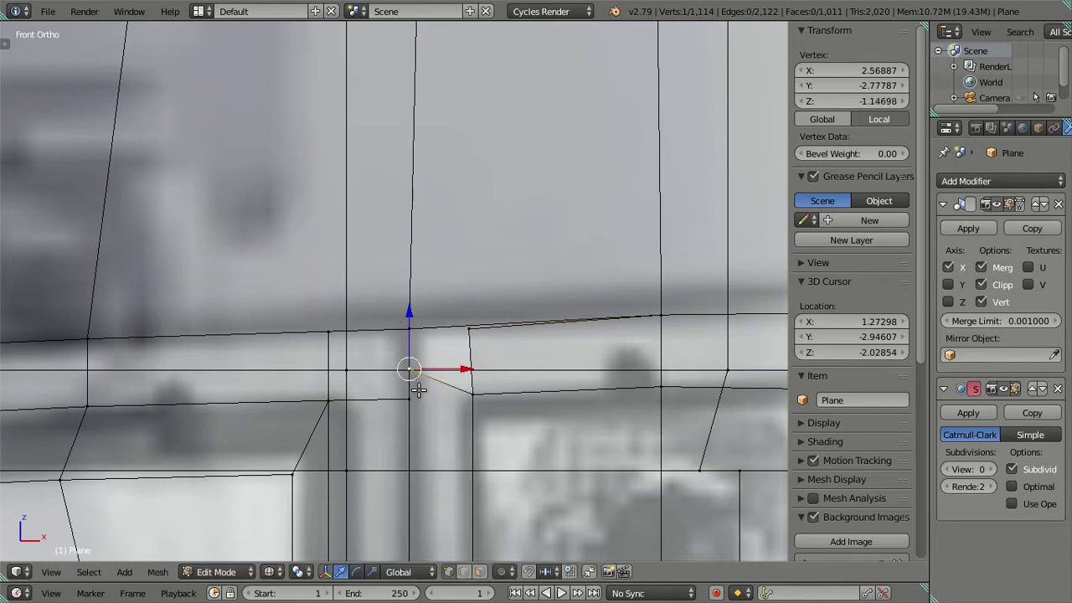
key(z)
key(g)
key(z)
click(419, 393)
Step: Place the 3D cursor on the lowered corner vertex
key(shift+s)
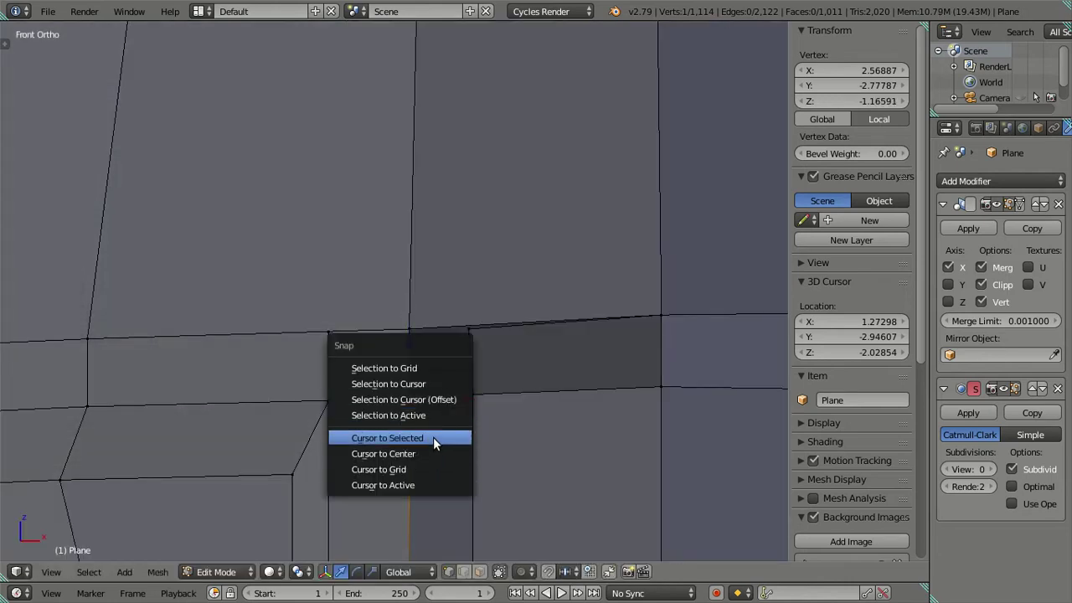
click(433, 437)
key(shift+s)
click(486, 349)
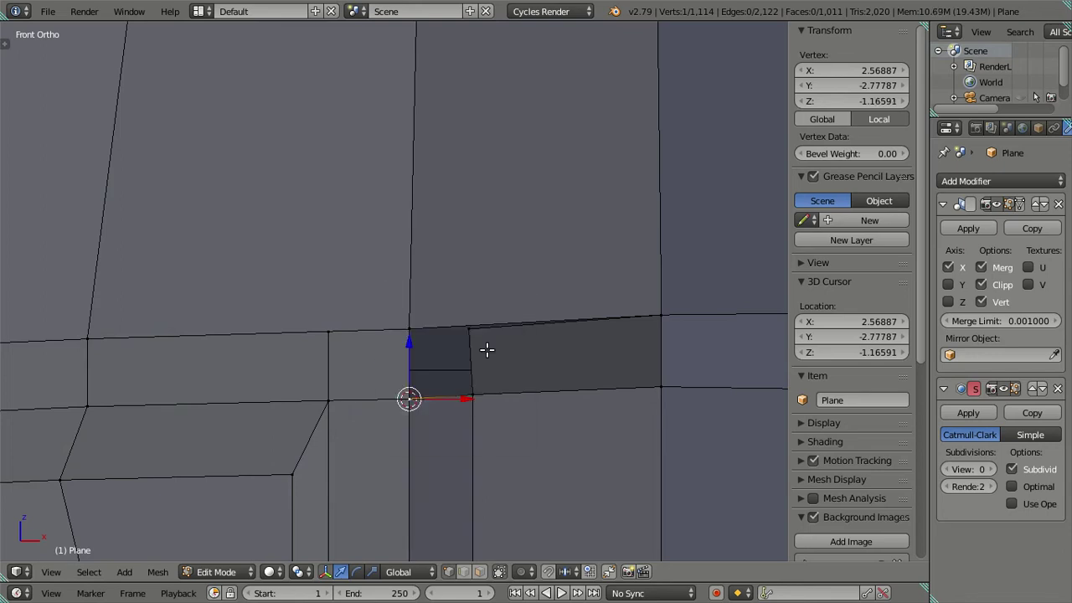
Step: Add a trial loop cut, set the 3D cursor on the neighbouring corner vertex, then undo the cut
scroll(471, 273, down, 2)
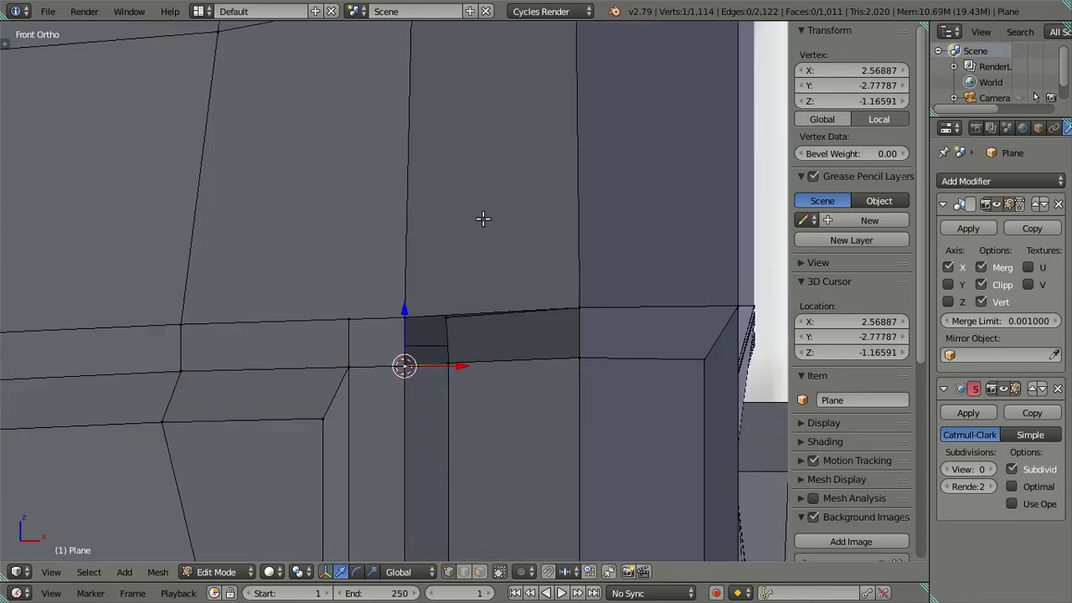
shift+middle_drag(483, 219, 473, 371)
key(ctrl+r)
scroll(478, 136, up, 2)
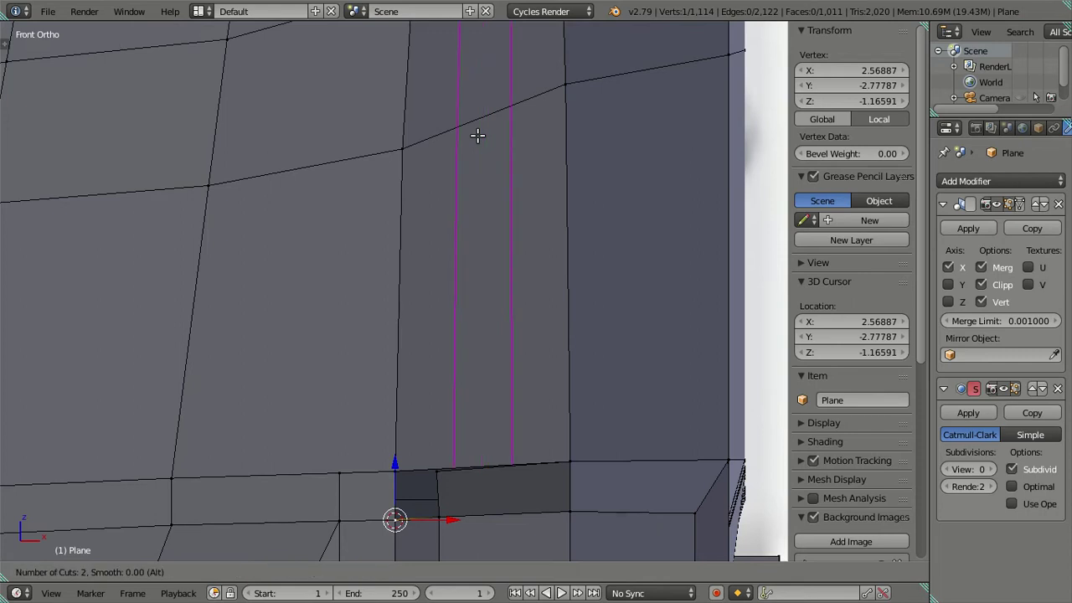
click(477, 136)
right_click(478, 136)
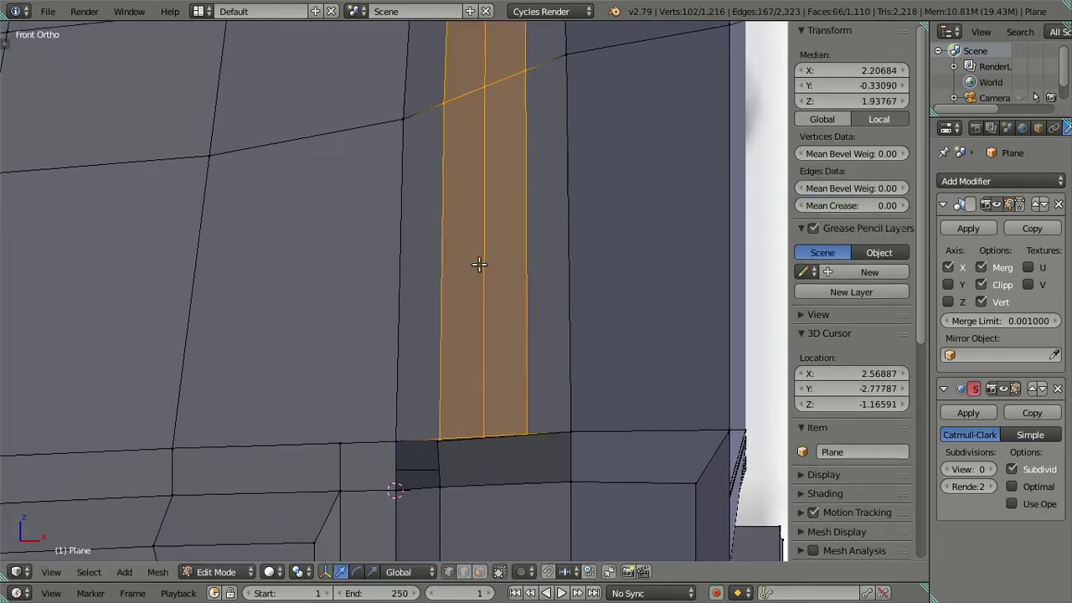
scroll(478, 263, up, 2)
right_click(473, 320)
key(shift+s)
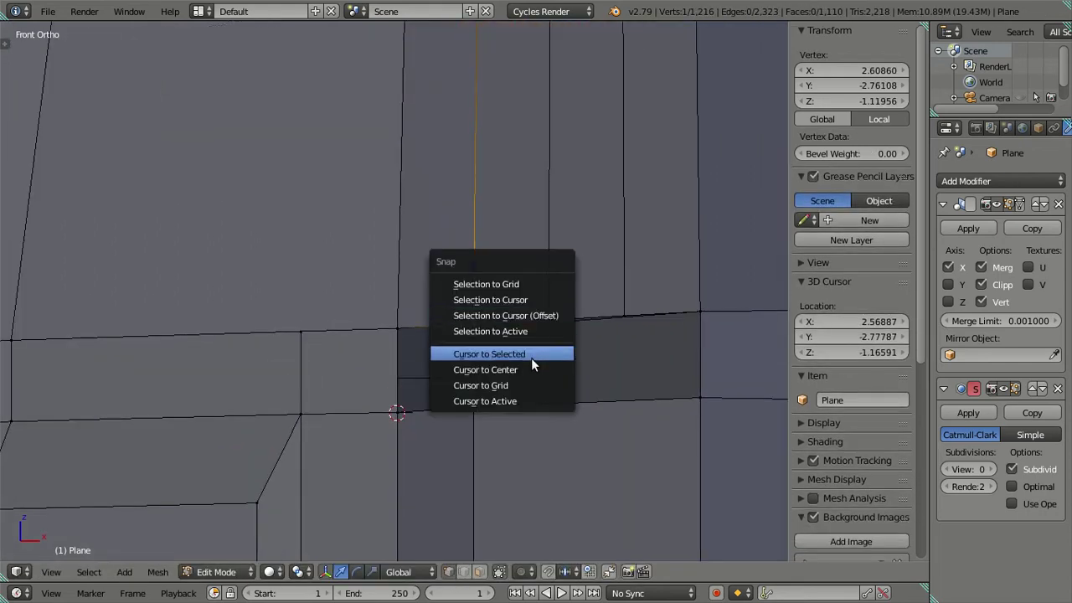
click(531, 356)
key(ctrl+z)
key(ctrl+z)
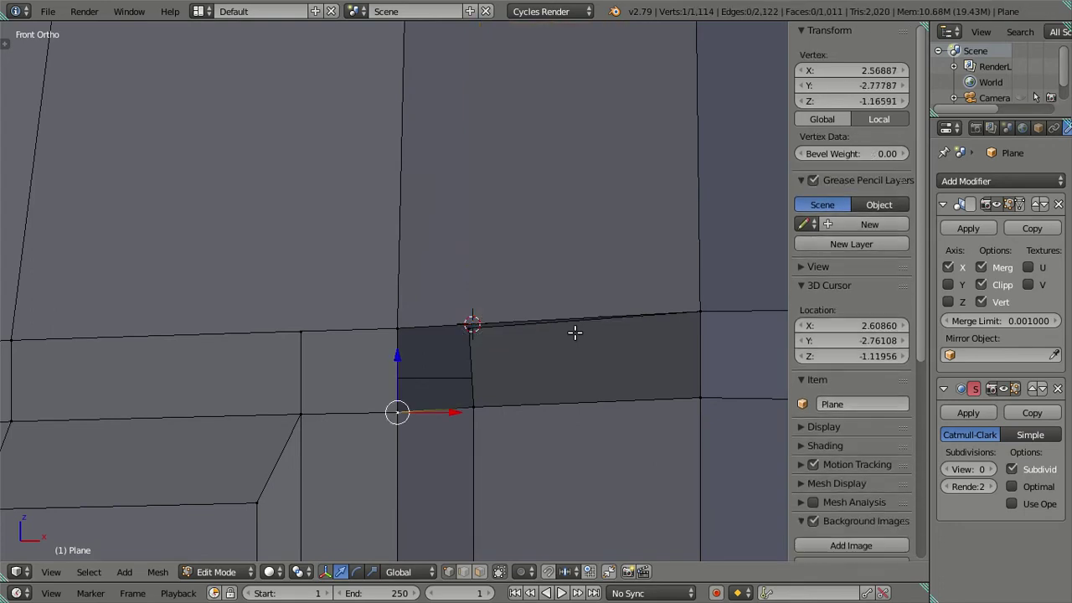
Step: Snap the lowered corner vertex onto the cursor at X 2.60860, Y -2.76108, Z -1.11956
right_click(478, 325)
key(shift+s)
click(523, 285)
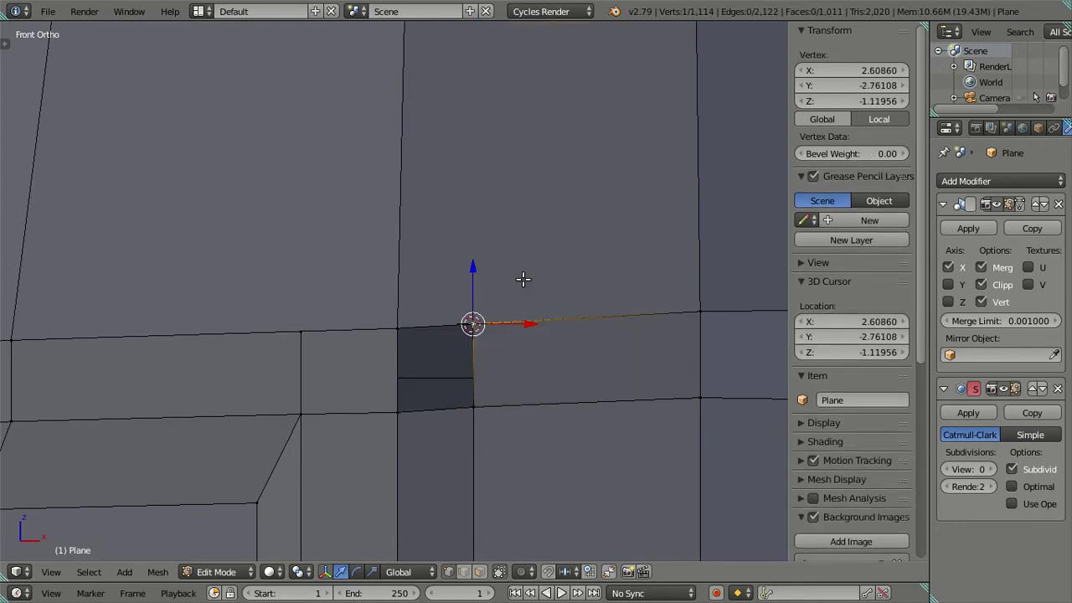
key(a)
scroll(404, 350, down, 2)
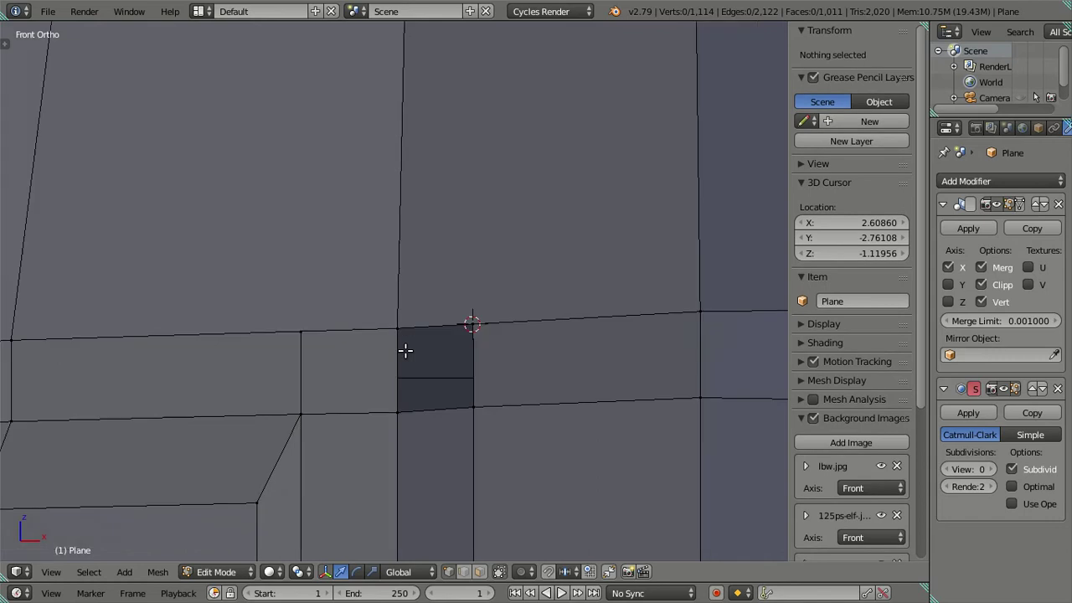
Step: Snap the overlapping bumper-corner vertex onto the bumper's bottom corner vertex
mouse_move(541, 358)
shift+middle_down()
mouse_move(398, 251)
mouse_move(500, 144)
shift+middle_up()
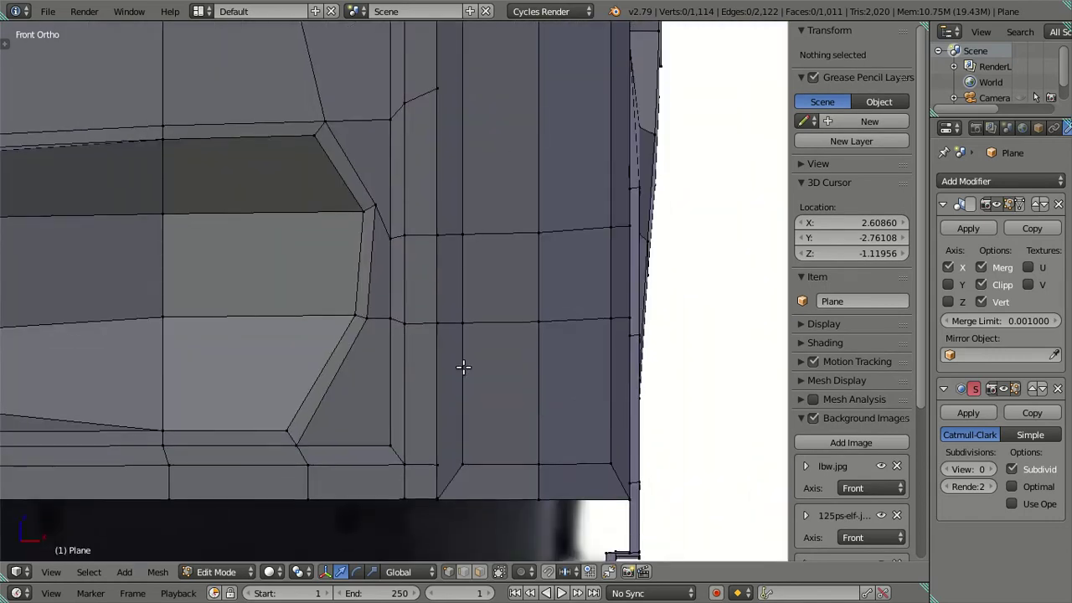
shift+middle_drag(462, 366, 396, 182)
scroll(398, 215, up, 3)
mouse_move(430, 344)
shift+middle_down()
mouse_move(373, 424)
mouse_move(408, 453)
mouse_move(380, 485)
mouse_move(371, 397)
shift+middle_up()
right_click(377, 480)
key(shift+s)
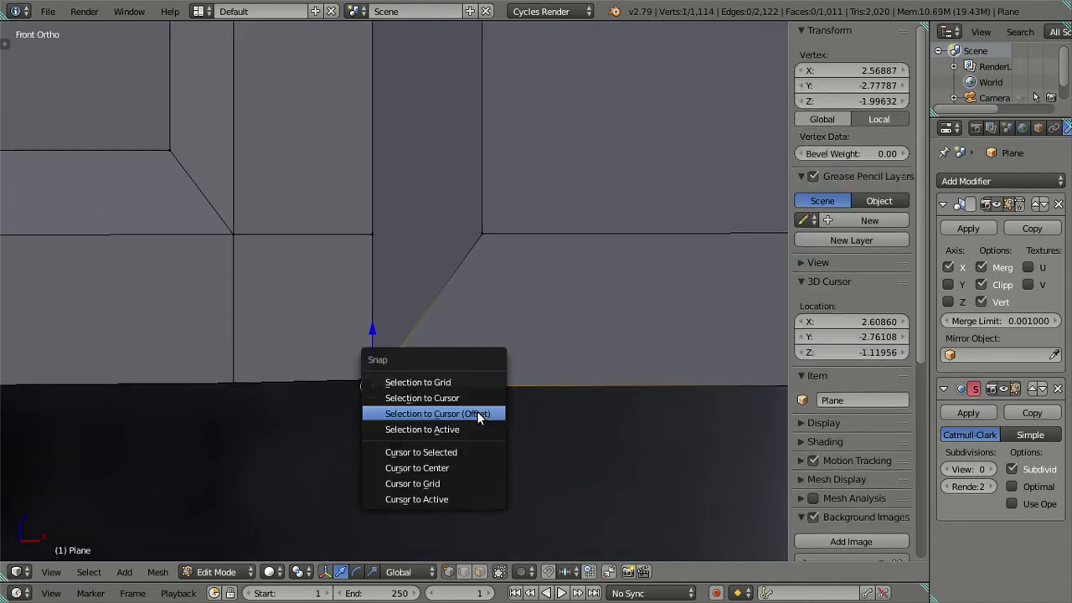
click(461, 443)
right_click(372, 380)
key(shift+s)
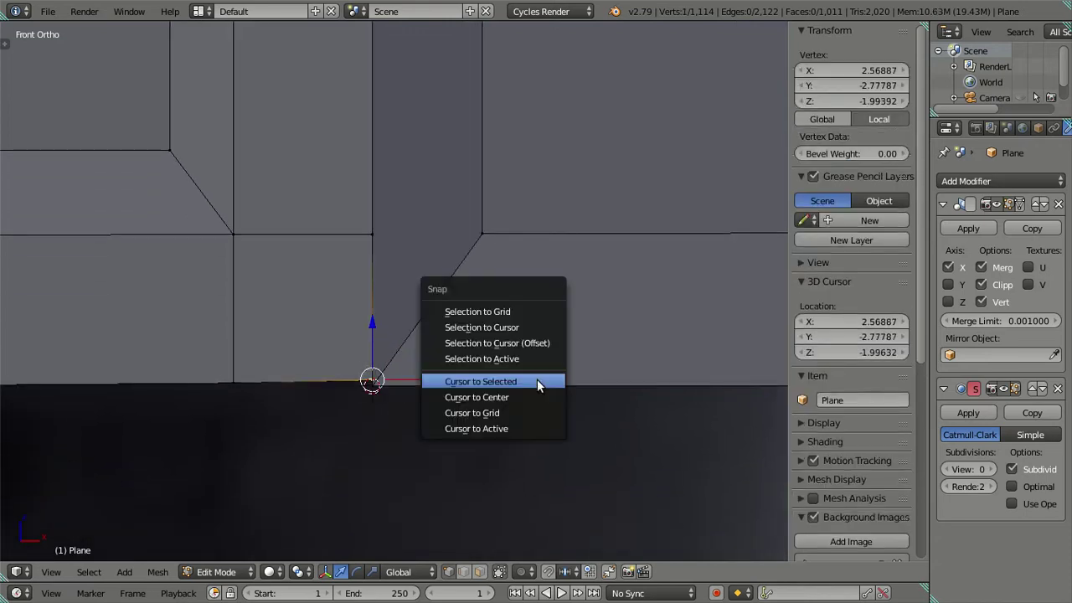
click(542, 345)
Step: Nudge the vertex at the bottom of the left edge slightly along Z
right_click(228, 343)
key(g)
key(z)
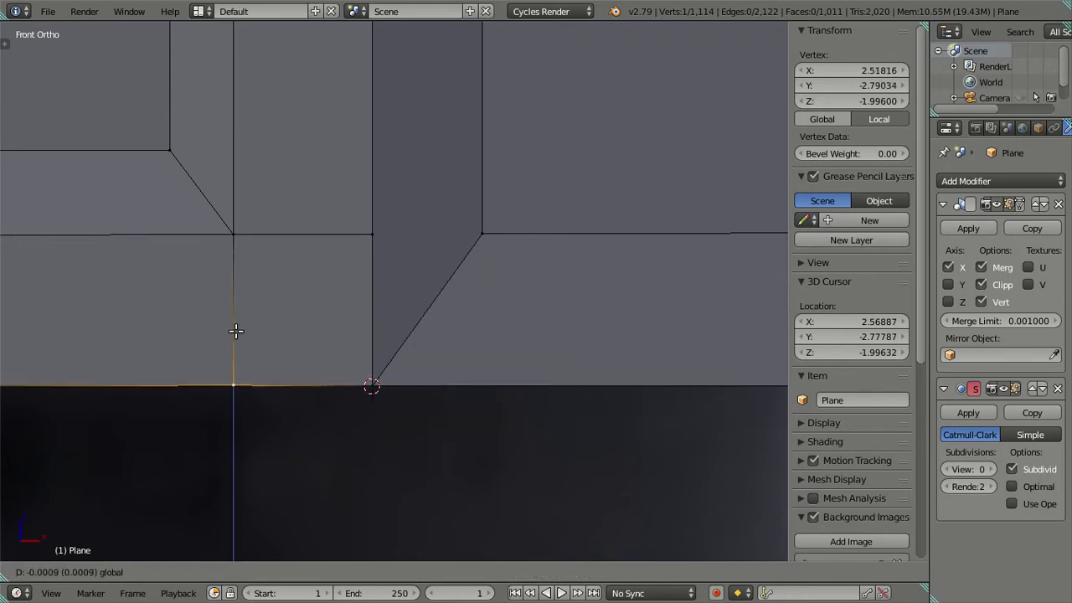
click(235, 331)
key(a)
shift+middle_drag(376, 332, 386, 344)
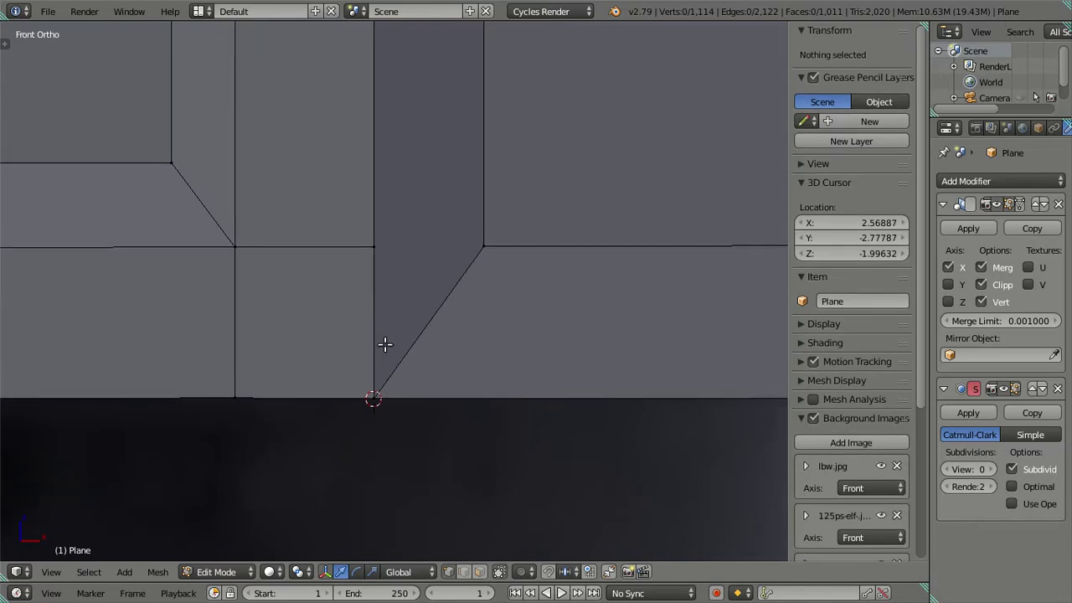
Step: Extrude a new vertex from the bumper corner and slide it right along the bottom edge
right_click(382, 393)
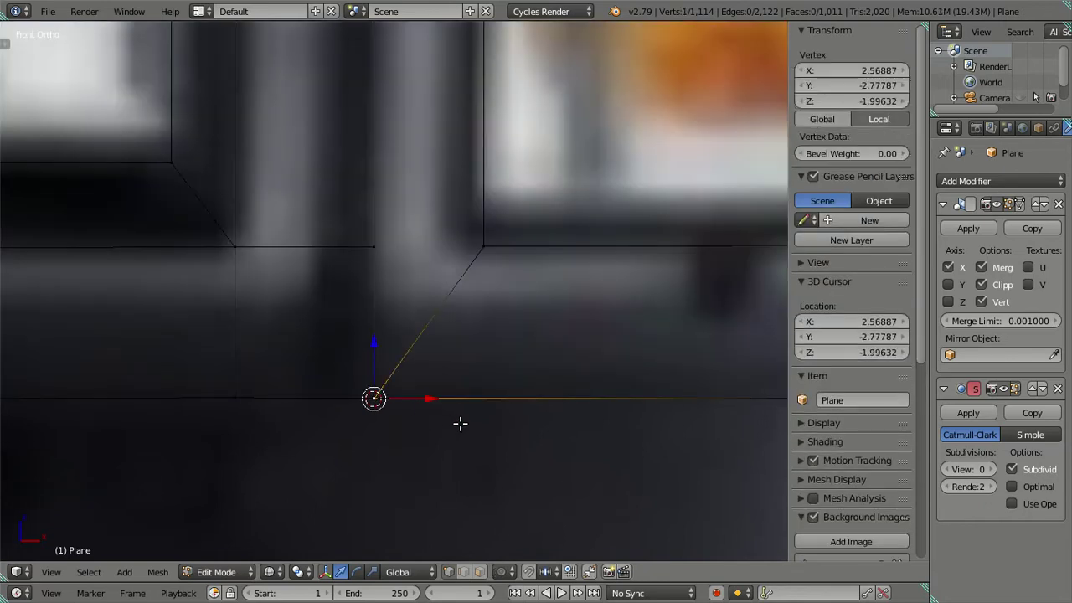
key(g)
right_click(500, 416)
key(e)
right_click(497, 417)
drag(410, 401, 524, 382)
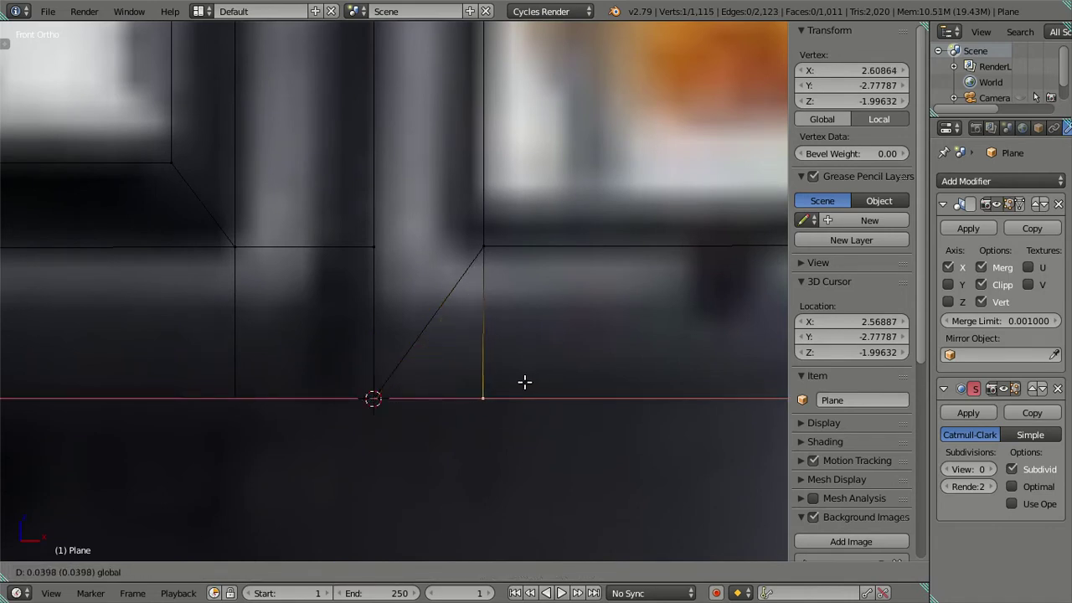
click(524, 382)
Step: Place the 3D cursor on the upper vertex of the left edge
right_click(385, 386)
right_click(377, 248)
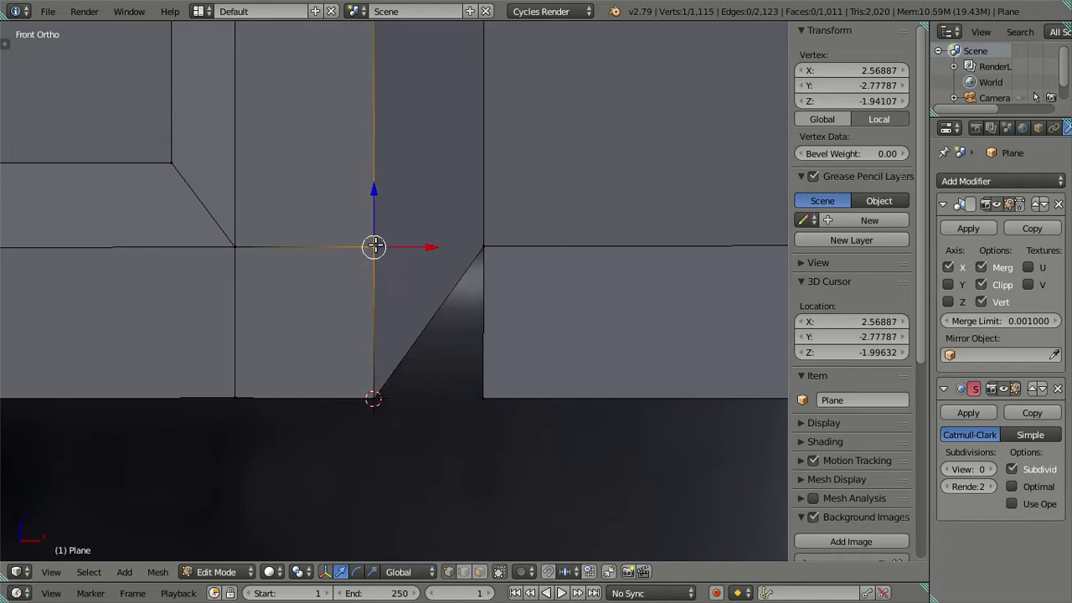
key(shift+s)
click(417, 289)
Step: In wireframe, extrude a new vertex upward from the dark face's lower corner
scroll(394, 385, down, 1)
scroll(383, 359, down, 1)
scroll(385, 343, down, 1)
scroll(387, 335, down, 1)
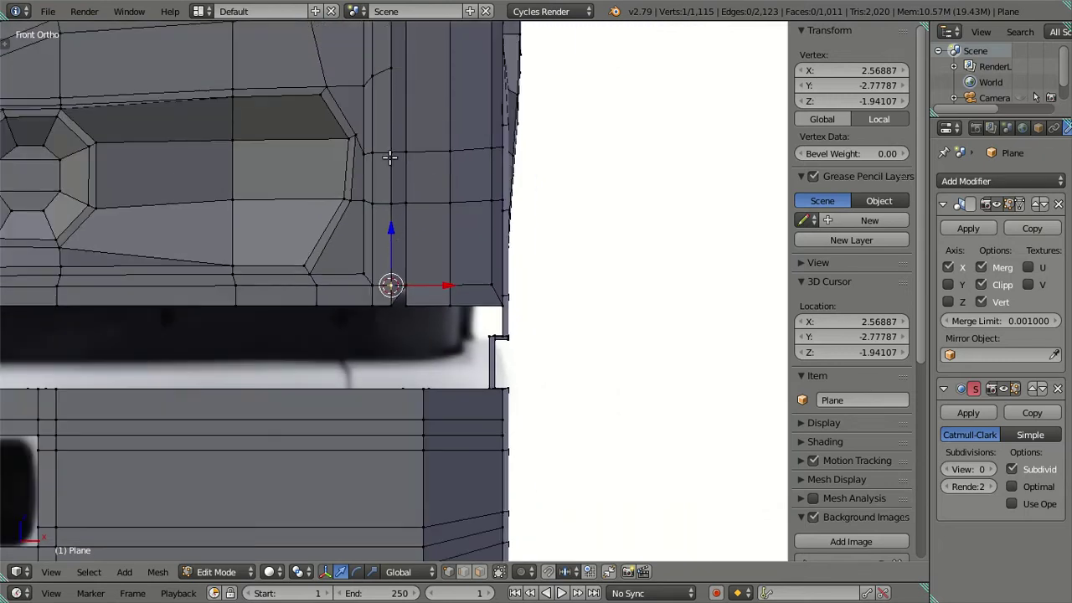
shift+middle_drag(389, 156, 374, 361)
scroll(385, 192, up, 2)
scroll(397, 234, up, 2)
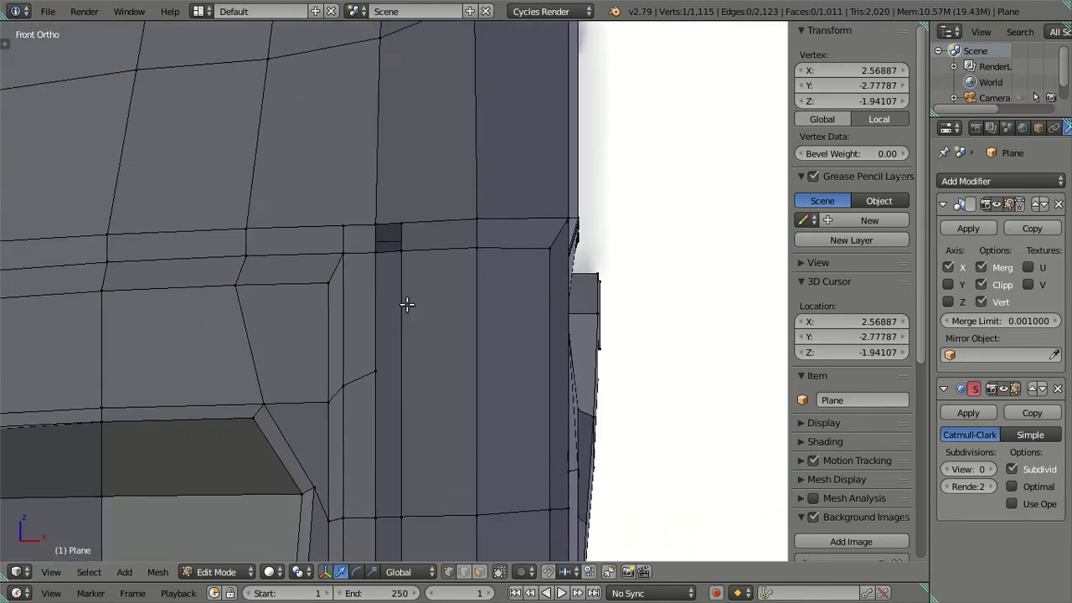
scroll(401, 276, up, 3)
shift+middle_drag(391, 199, 397, 293)
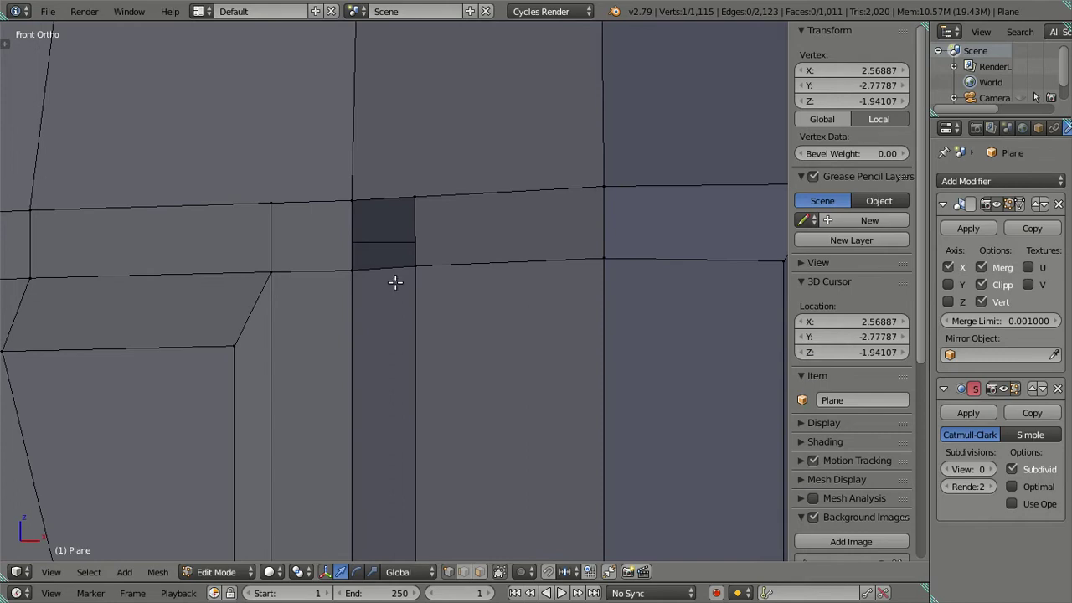
key(z)
right_click(335, 260)
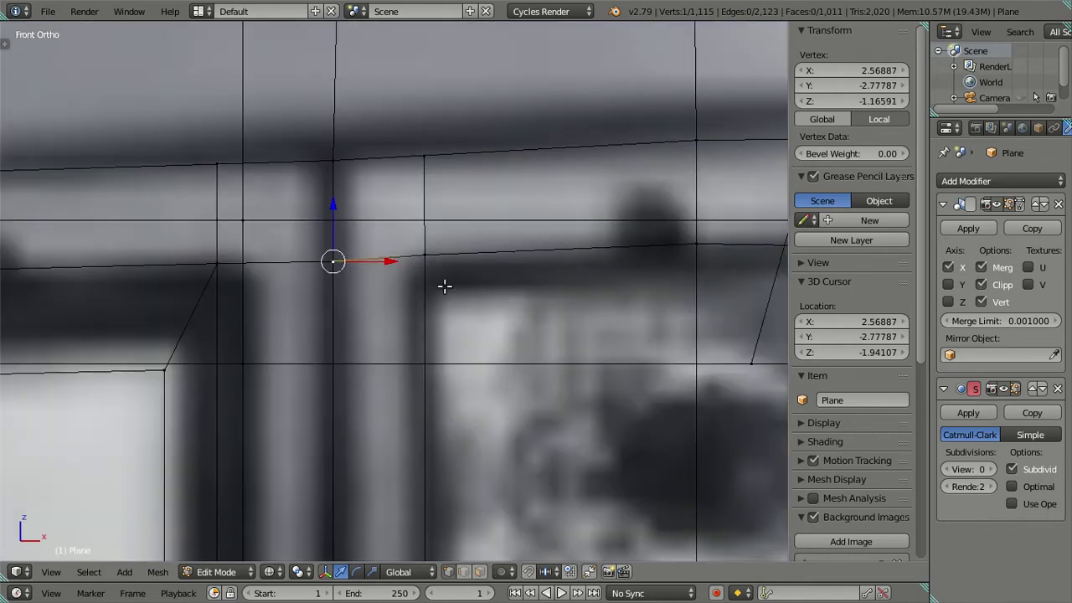
key(g)
key(Escape)
key(e)
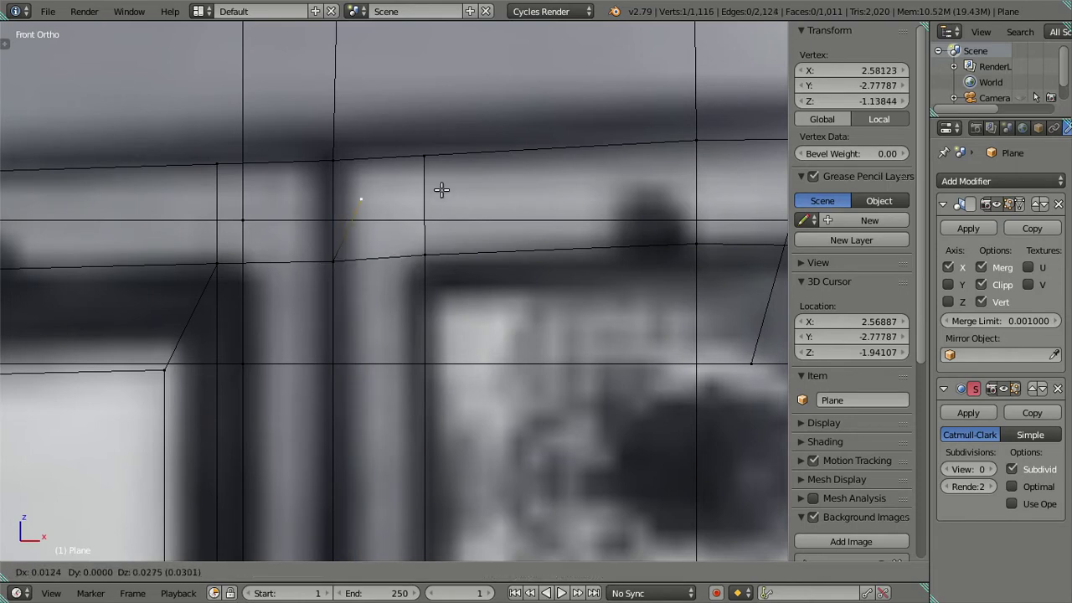
click(439, 188)
Step: Snap the new vertex onto the dark face's upper corner vertex (X 2.56887, Z -1.12177)
right_click(333, 159)
key(shift+s)
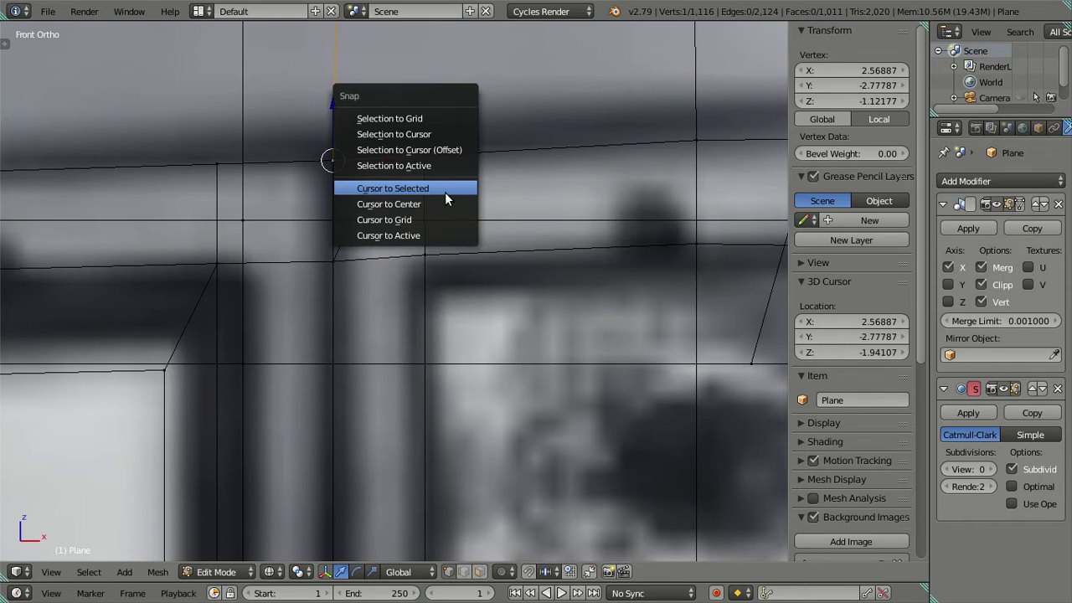
click(445, 189)
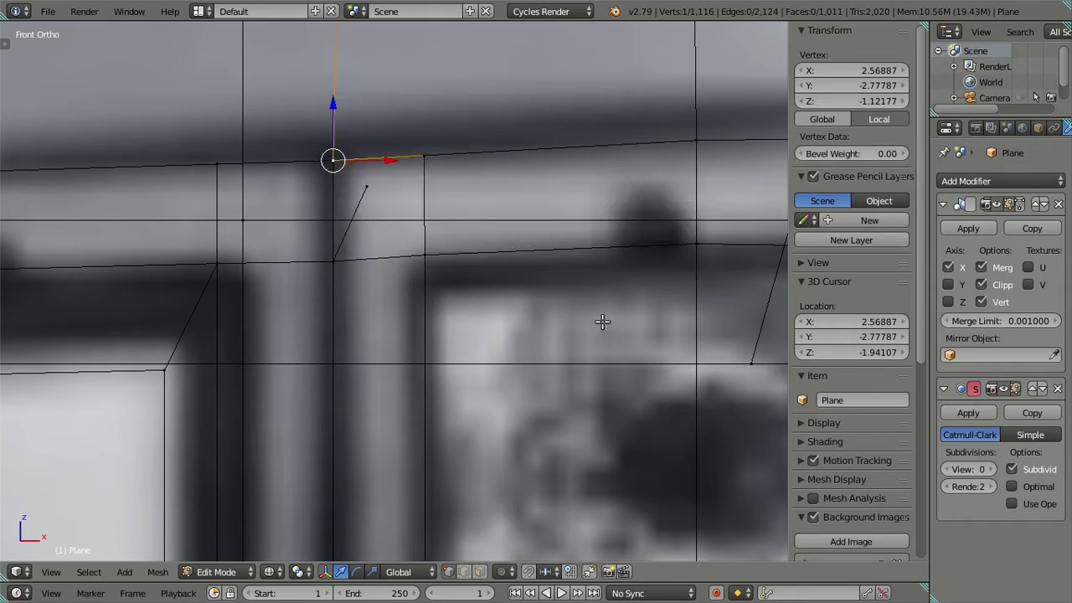
right_click(326, 159)
right_click(332, 159)
key(shift+s)
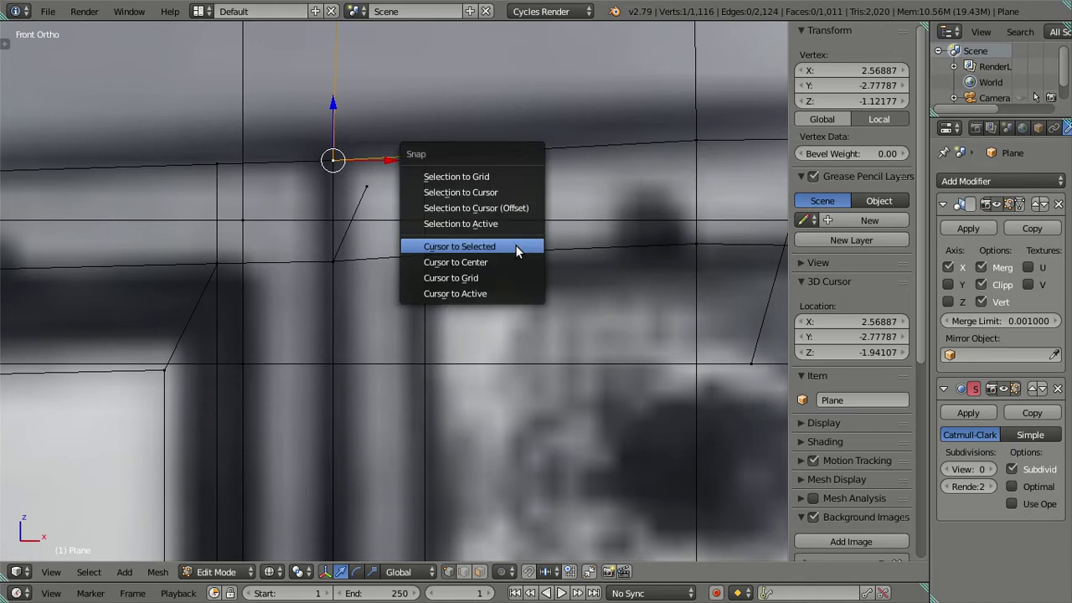
click(514, 244)
right_click(367, 185)
key(shift+s)
click(493, 139)
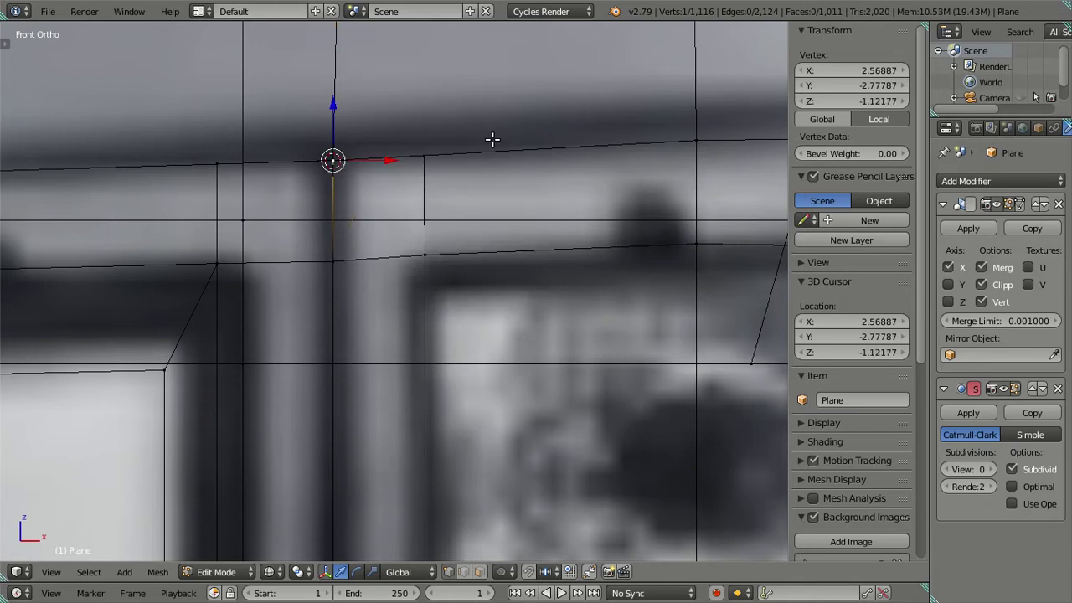
Step: Fill a face between the new vertex and its neighbours to close the upper front corner
ctrl+right_click(425, 158)
key(f)
key(a)
scroll(445, 223, down, 8)
Step: Snap the vertex below the headlight corner onto the corner vertex to line them up
key(z)
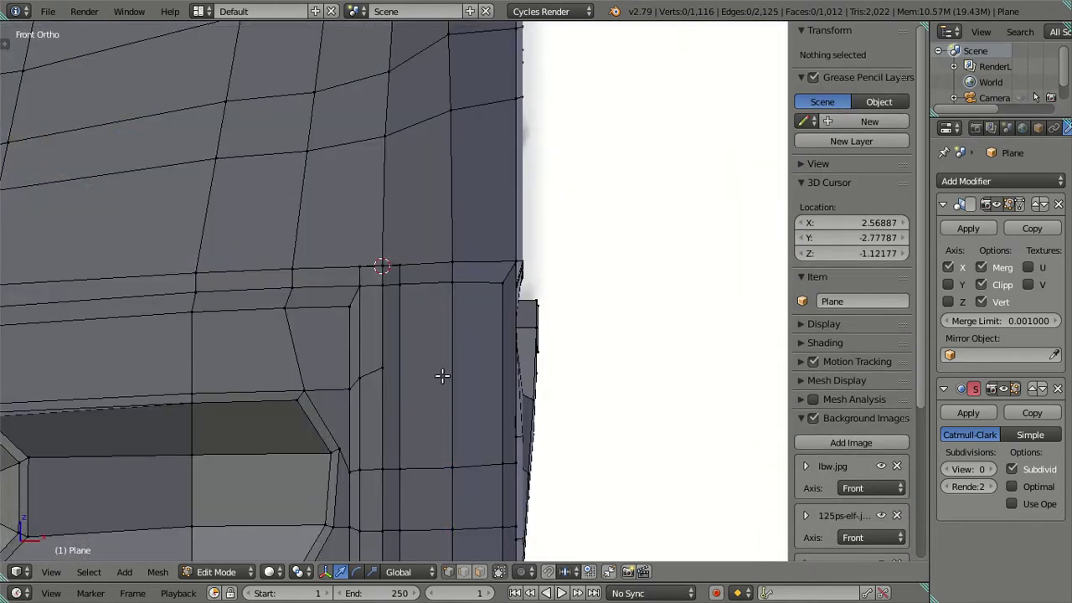
shift+scroll(371, 411, down, 3)
scroll(469, 182, up, 3)
scroll(438, 289, up, 3)
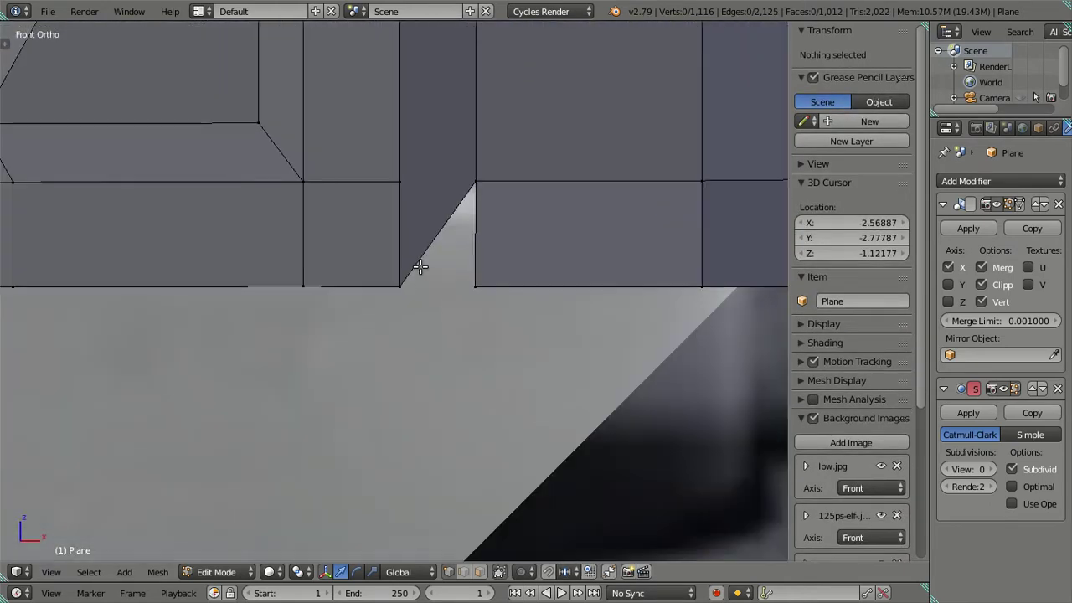
right_click(399, 182)
key(shift+s)
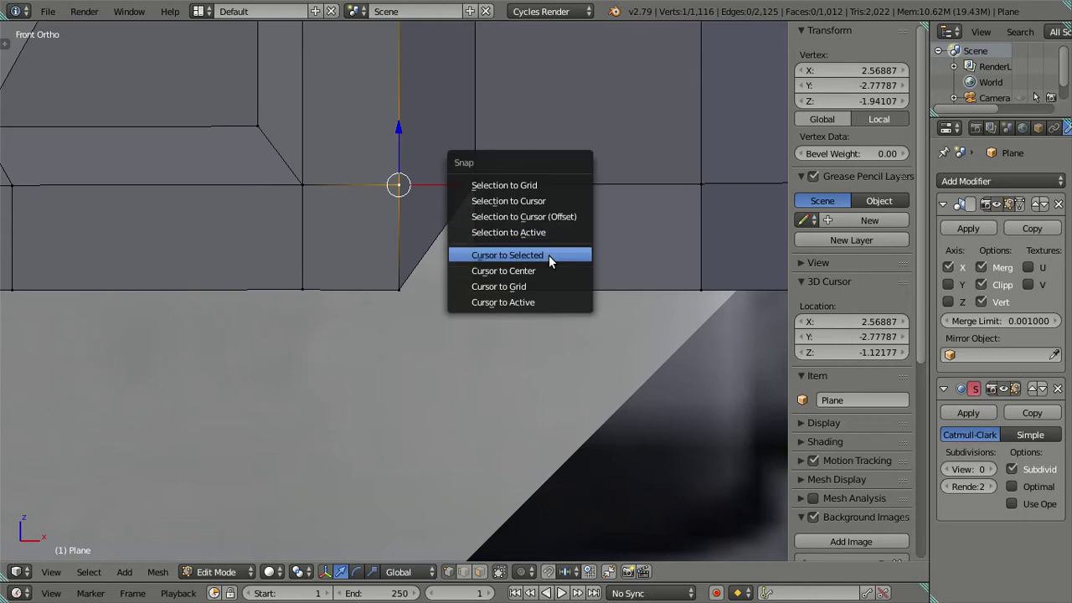
click(548, 254)
key(z)
right_click(399, 289)
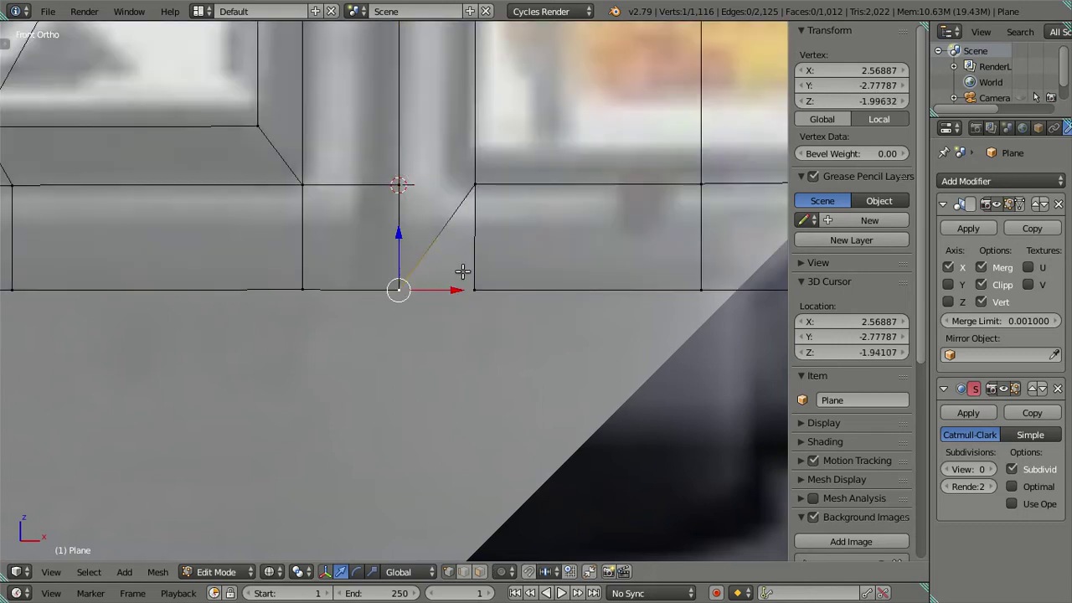
key(shift+s)
click(486, 227)
Step: Extrude a new vertex down and to the right from the aligned vertex
shift+scroll(418, 276, up, 2)
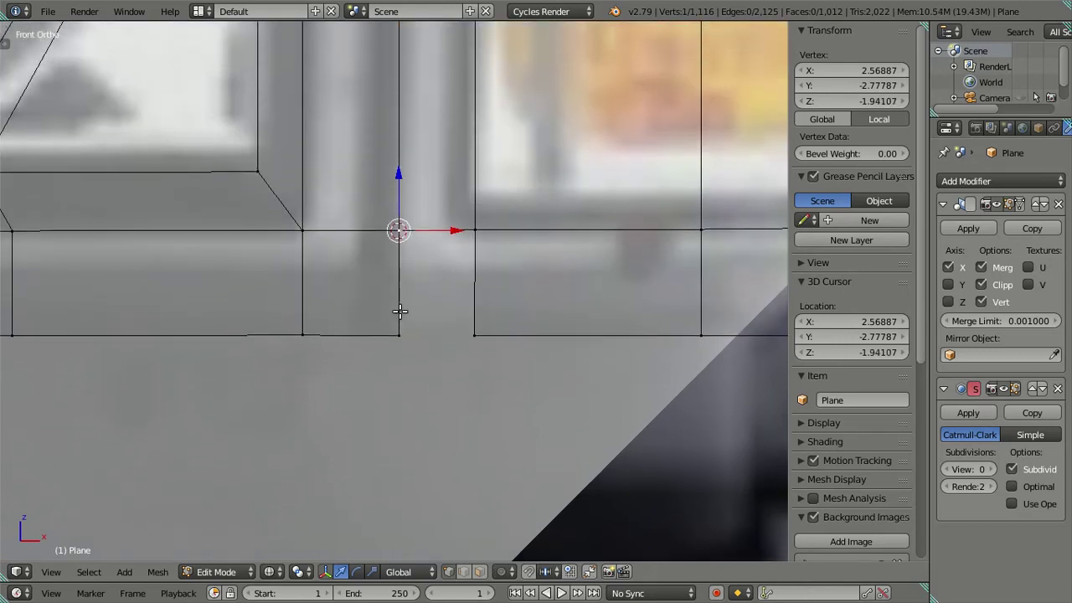
key(e)
click(451, 315)
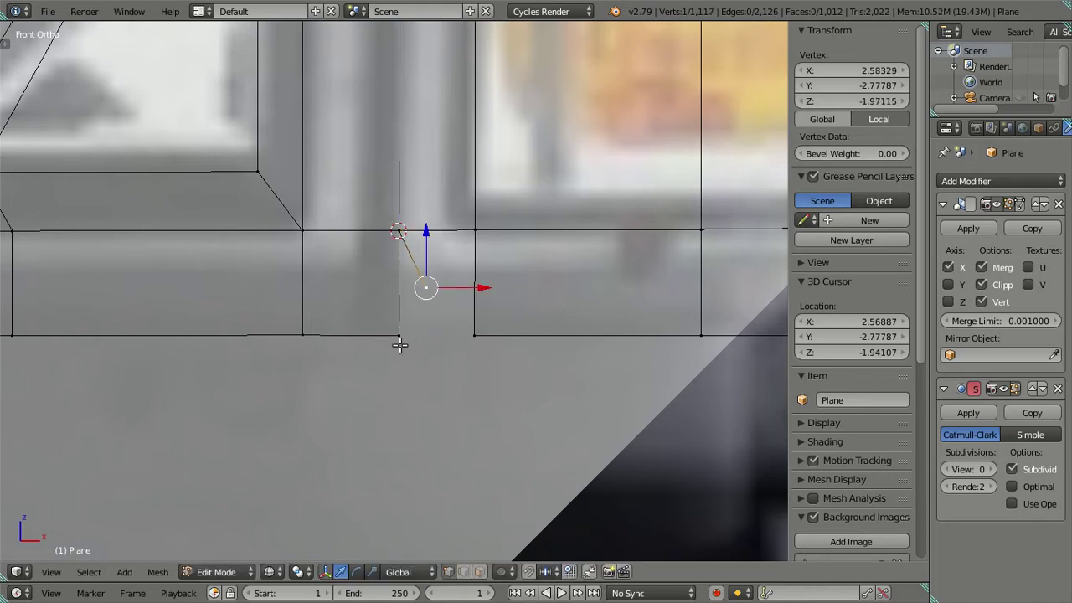
right_click(400, 333)
key(shift+s)
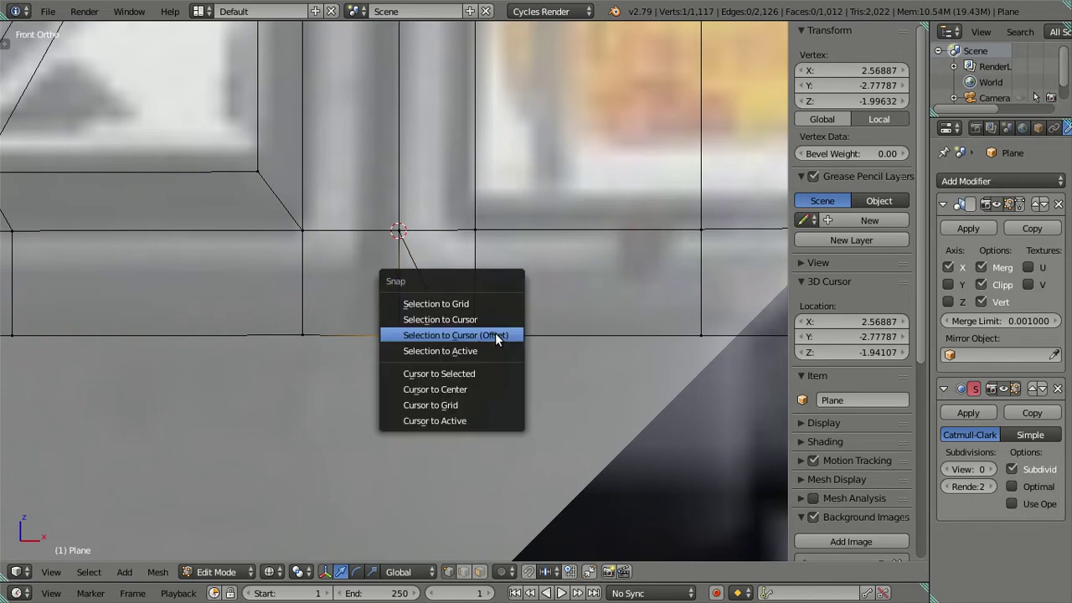
Step: Snap the vertex below the upper-edge vertex into line with it, then lower it along Z
right_click(483, 234)
key(shift+s)
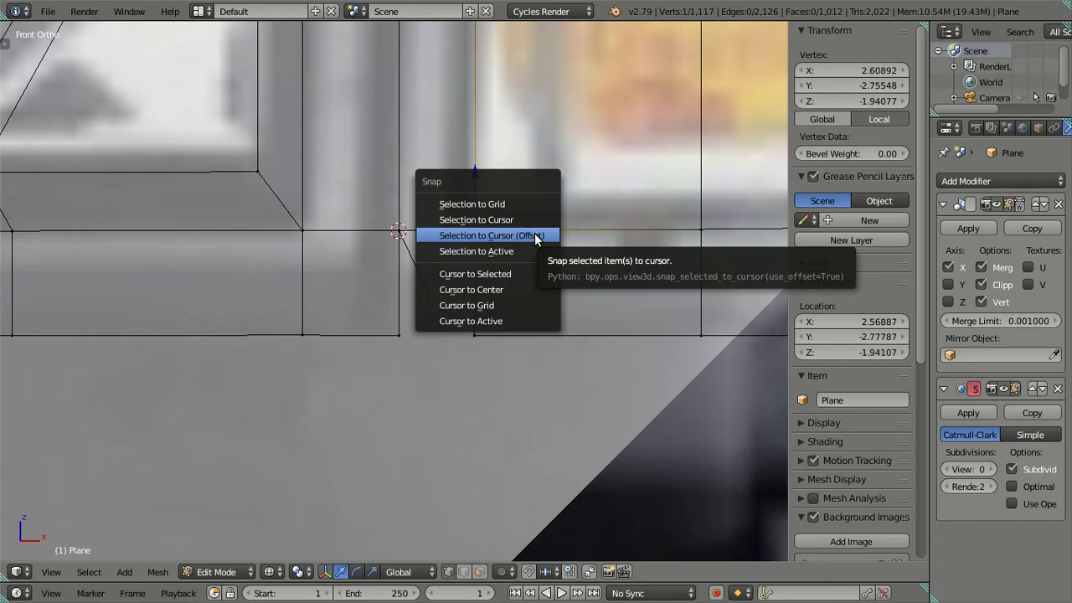
click(539, 274)
right_click(469, 347)
key(shift+s)
click(522, 267)
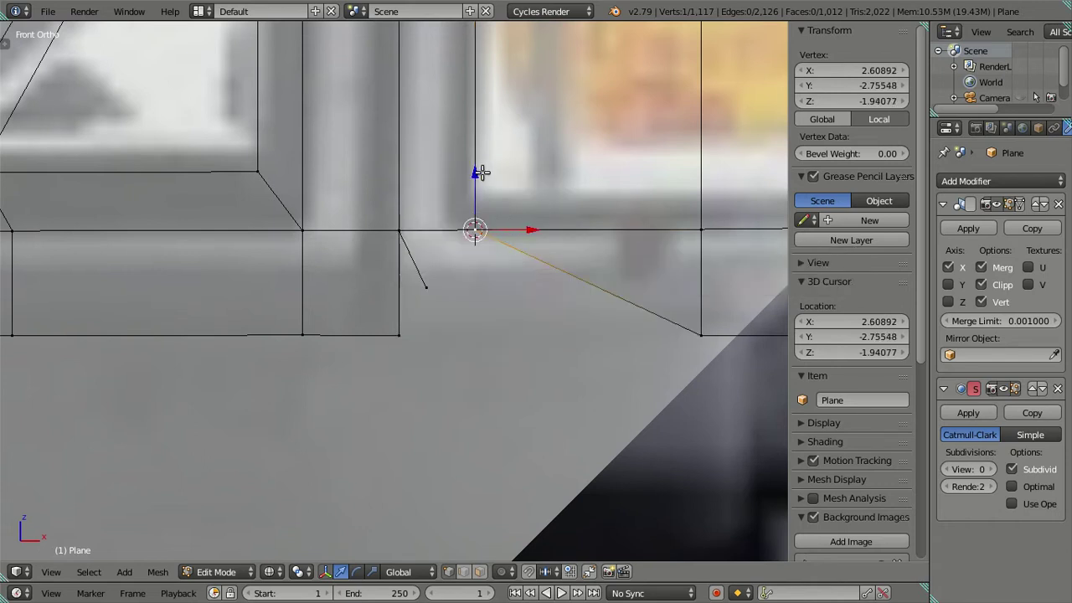
key(g)
key(z)
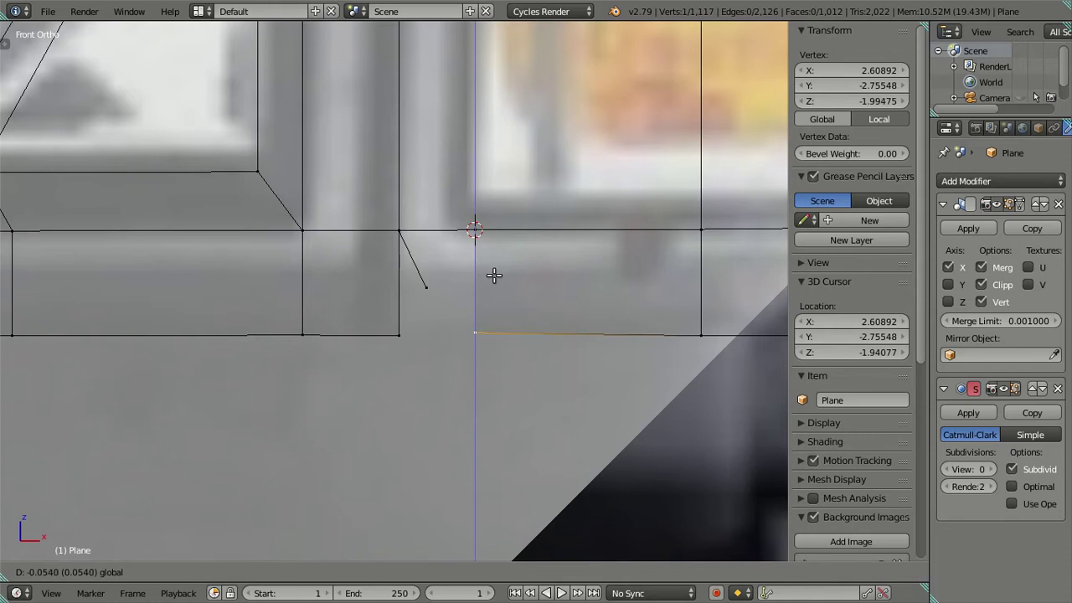
click(497, 278)
Step: Snap the extruded vertex onto the bottom corner at Z -1.99632 and fill the new face
right_click(406, 332)
key(shift+s)
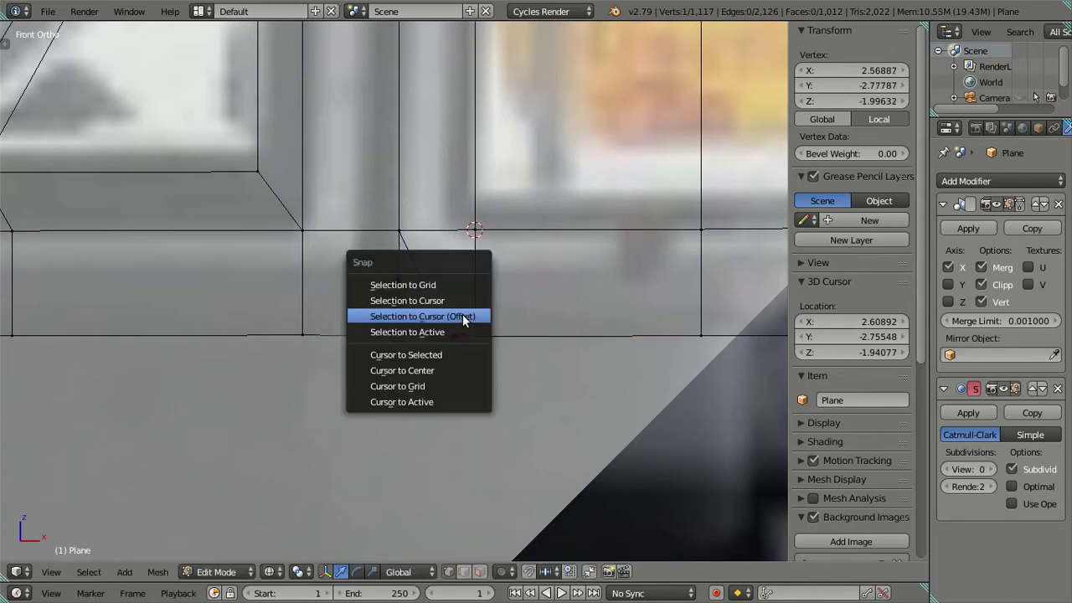
click(463, 354)
key(g)
click(579, 288)
key(shift+s)
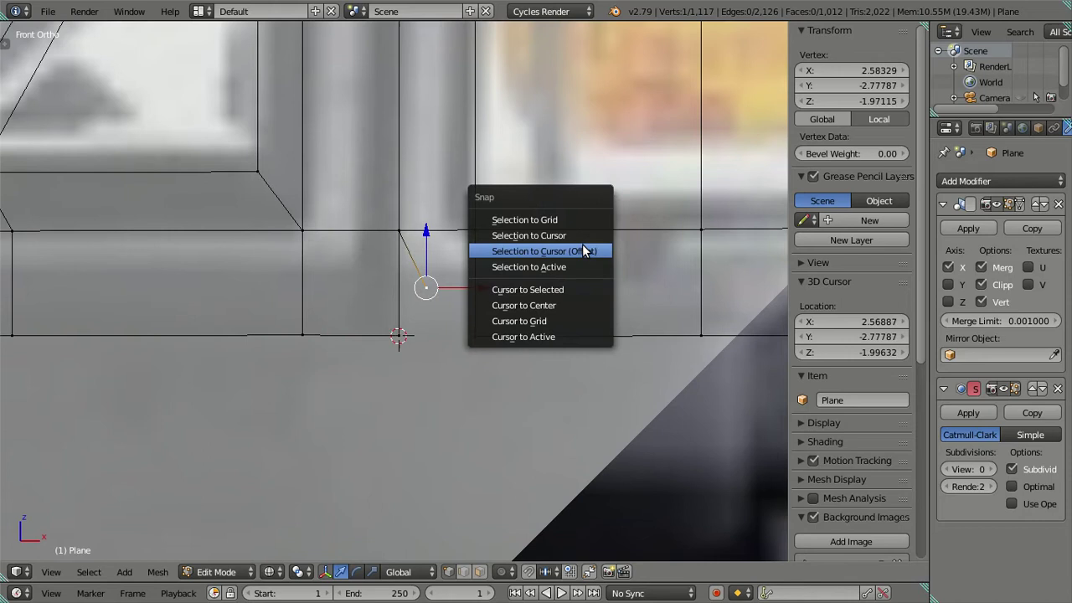
click(584, 251)
key(f)
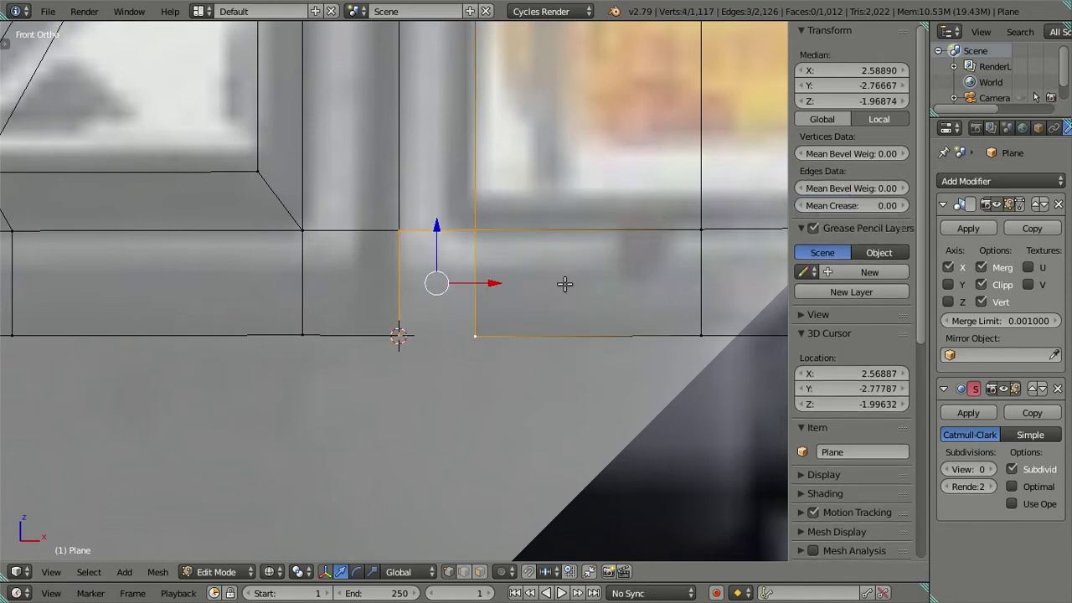
key(a)
scroll(527, 361, down, 6)
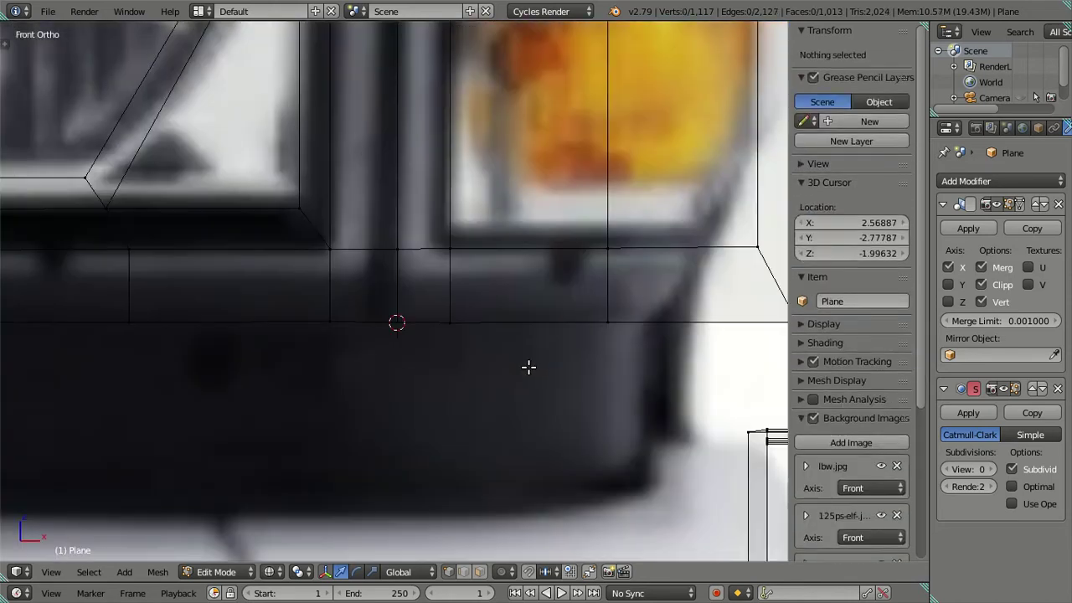
Step: Undo the corner face fill and vertex snap
scroll(483, 325, down, 4)
middle_drag(477, 275, 428, 324)
scroll(354, 391, down, 2)
scroll(494, 206, up, 1)
mouse_move(488, 232)
middle_down()
mouse_move(460, 412)
mouse_move(411, 438)
middle_up()
scroll(460, 411, up, 2)
scroll(411, 438, down, 2)
scroll(471, 295, up, 2)
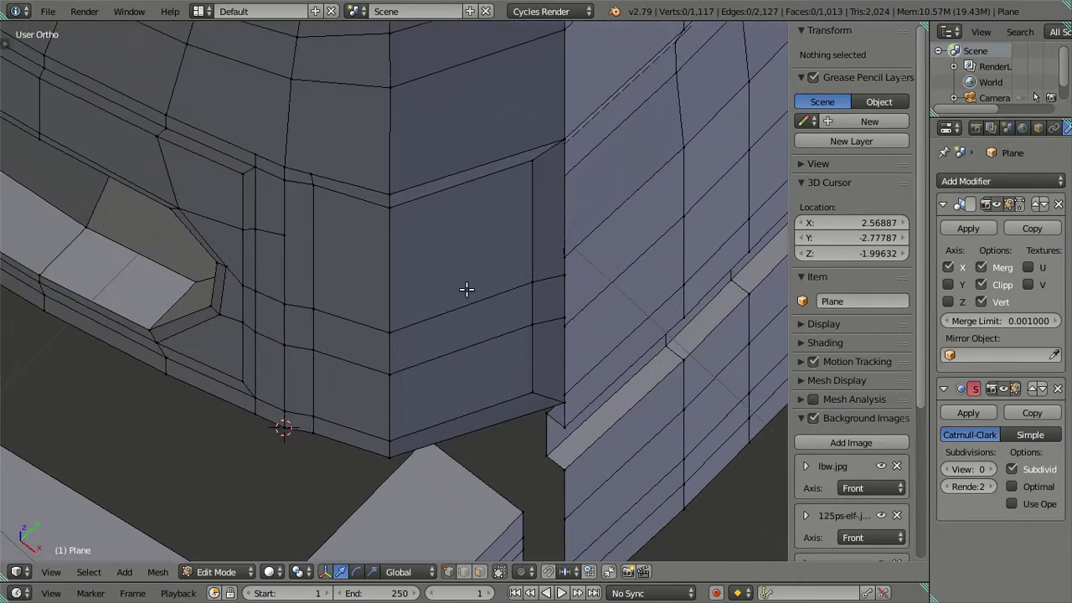
key(ctrl+z)
key(ctrl+z)
key(ctrl+z)
key(ctrl+z)
key(ctrl+z)
key(ctrl+z)
key(ctrl+z)
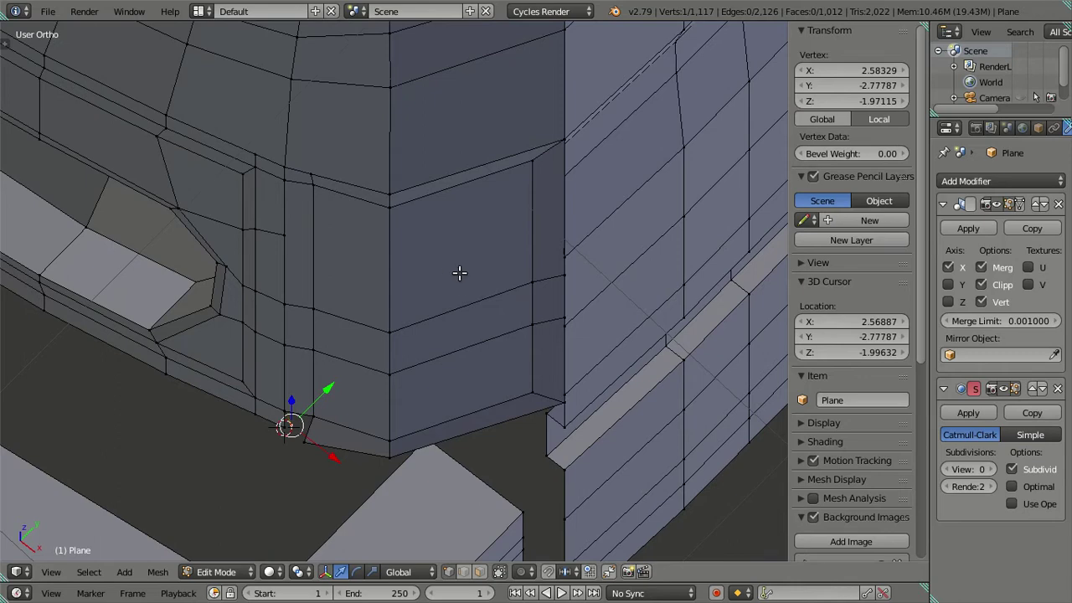
Step: In front view, move the stray bottom-edge vertex onto the outer bumper corner
mouse_move(402, 361)
middle_down()
mouse_move(364, 366)
mouse_move(376, 344)
mouse_move(311, 335)
mouse_move(407, 311)
middle_up()
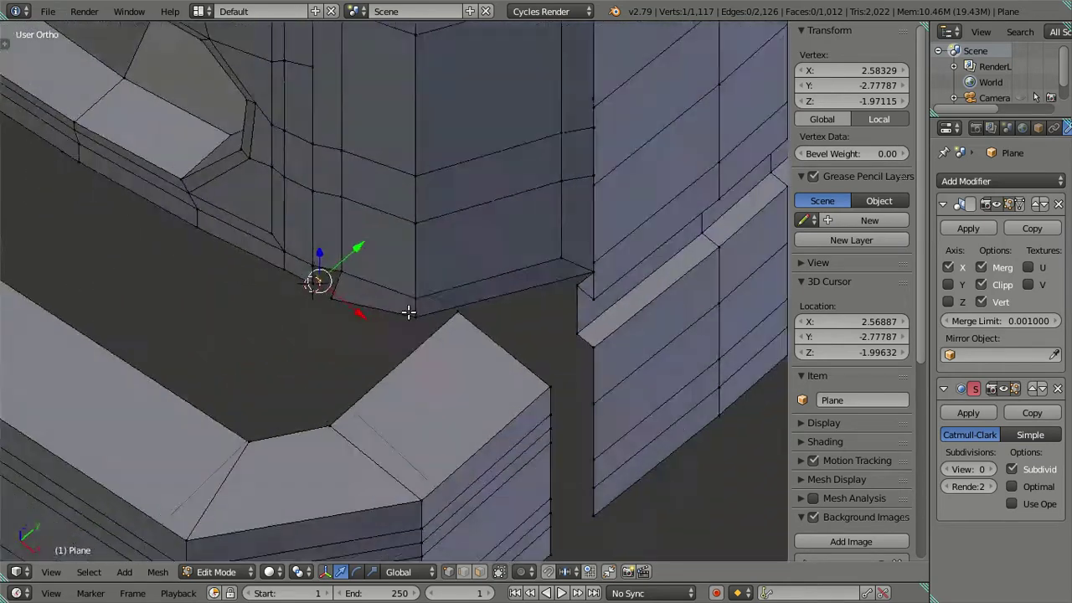
key(KP_1)
scroll(363, 385, down, 3)
shift+middle_drag(363, 385, 402, 374)
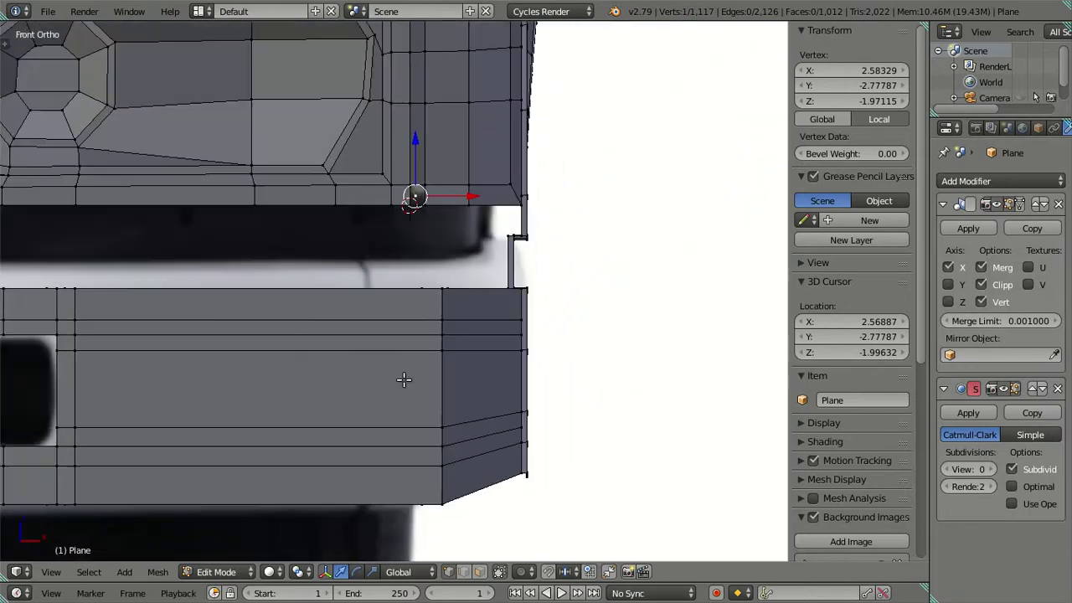
scroll(397, 366, up, 3)
scroll(412, 353, up, 2)
right_click(500, 226)
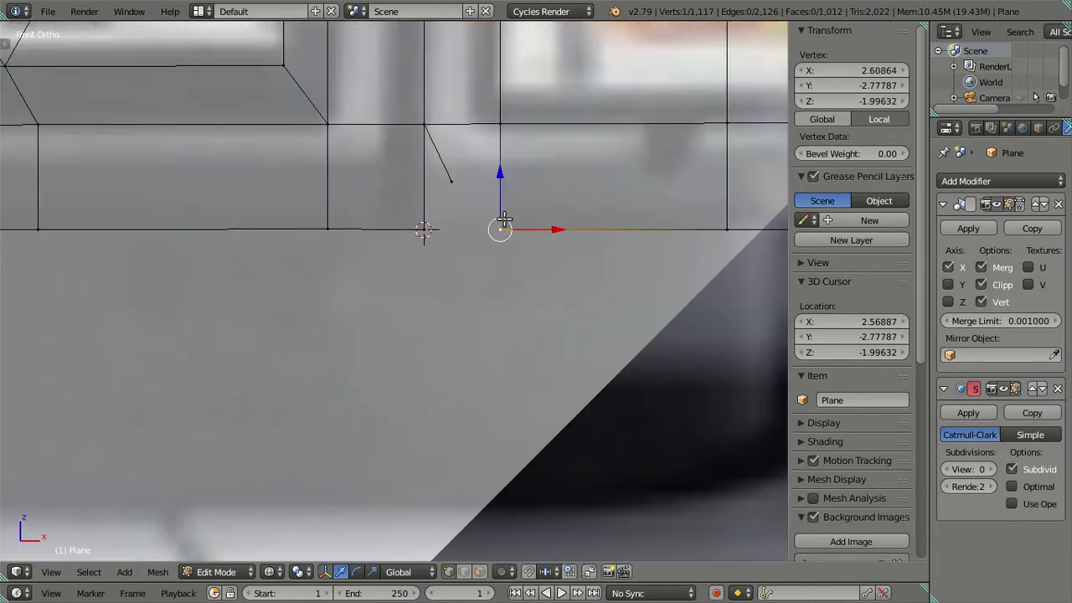
shift+middle_drag(503, 223, 455, 323)
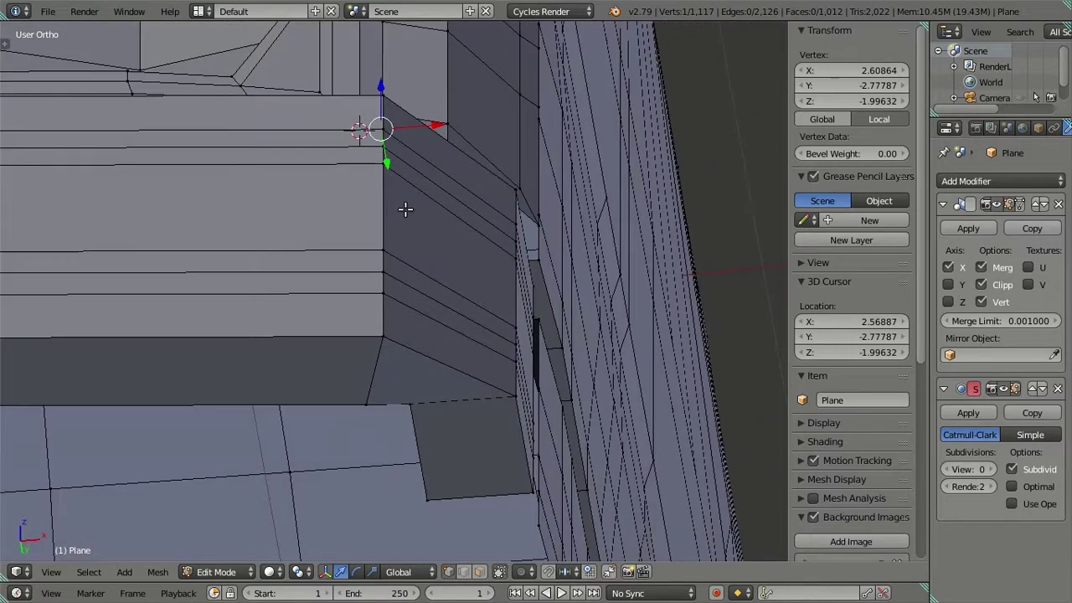
middle_drag(404, 208, 371, 223)
key(g)
click(410, 295)
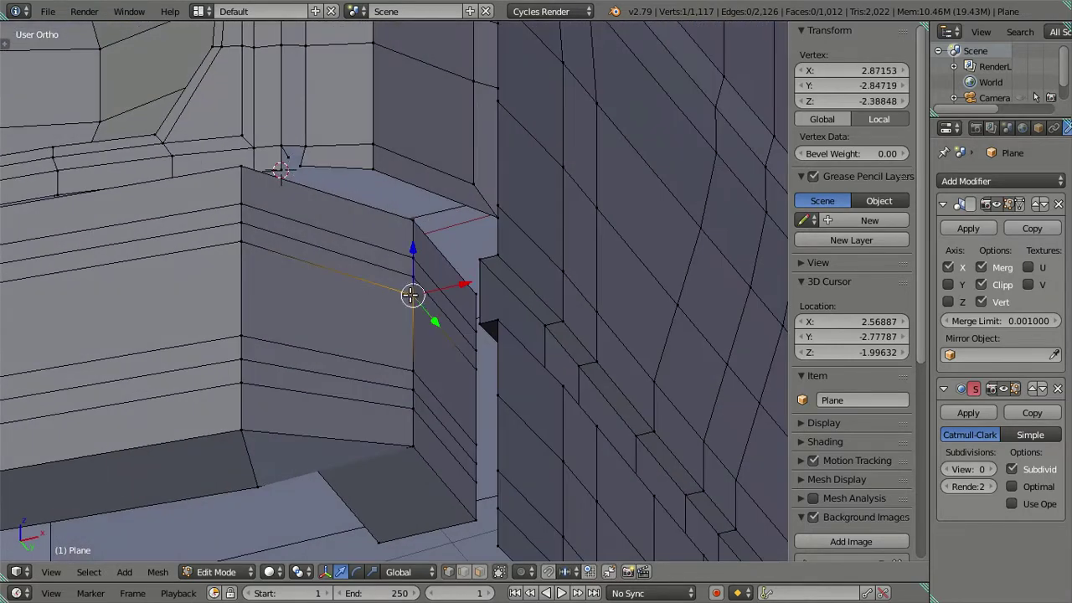
Step: Hide the connected part of the mesh to expose the headlight corner underneath
key(ctrl+l)
key(h)
mouse_move(355, 205)
middle_down()
mouse_move(399, 402)
mouse_move(388, 237)
mouse_move(356, 127)
mouse_move(433, 339)
mouse_move(374, 256)
mouse_move(366, 337)
mouse_move(377, 521)
mouse_move(380, 271)
middle_up()
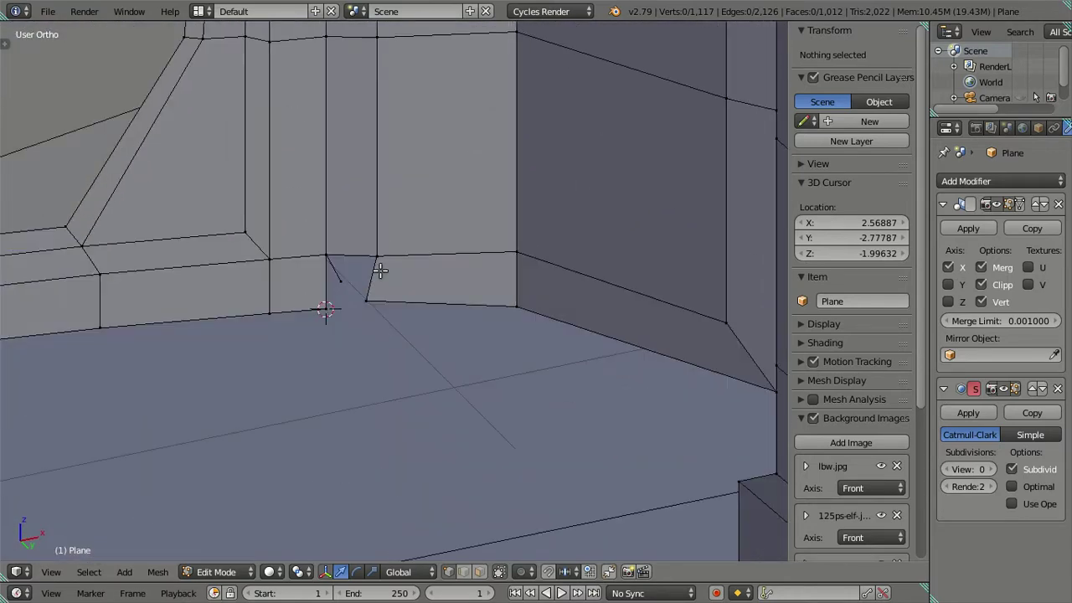
scroll(379, 271, up, 3)
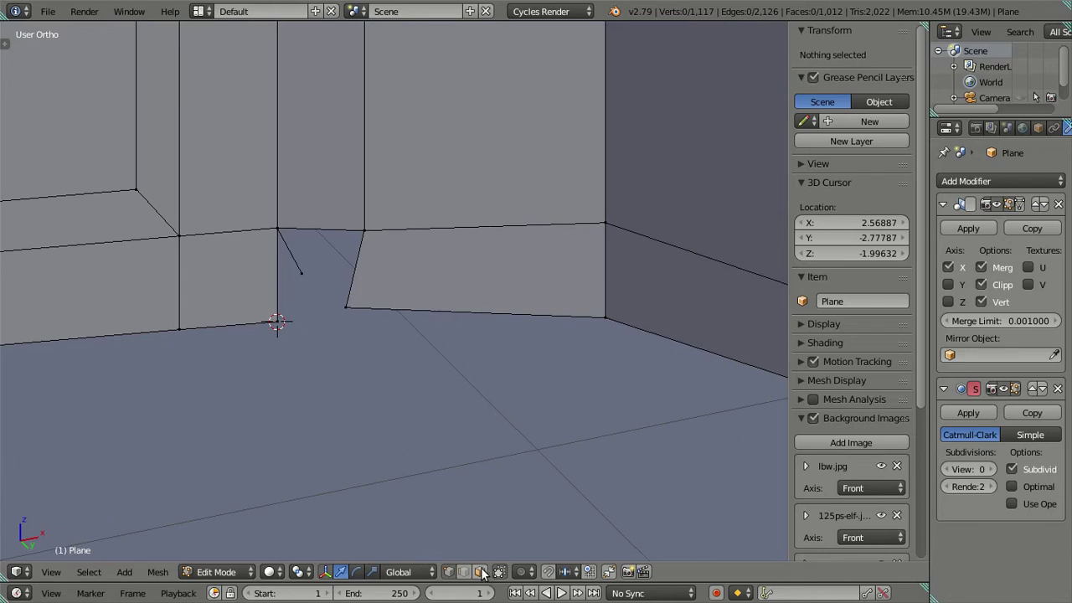
scroll(385, 335, down, 1)
scroll(385, 335, down, 2)
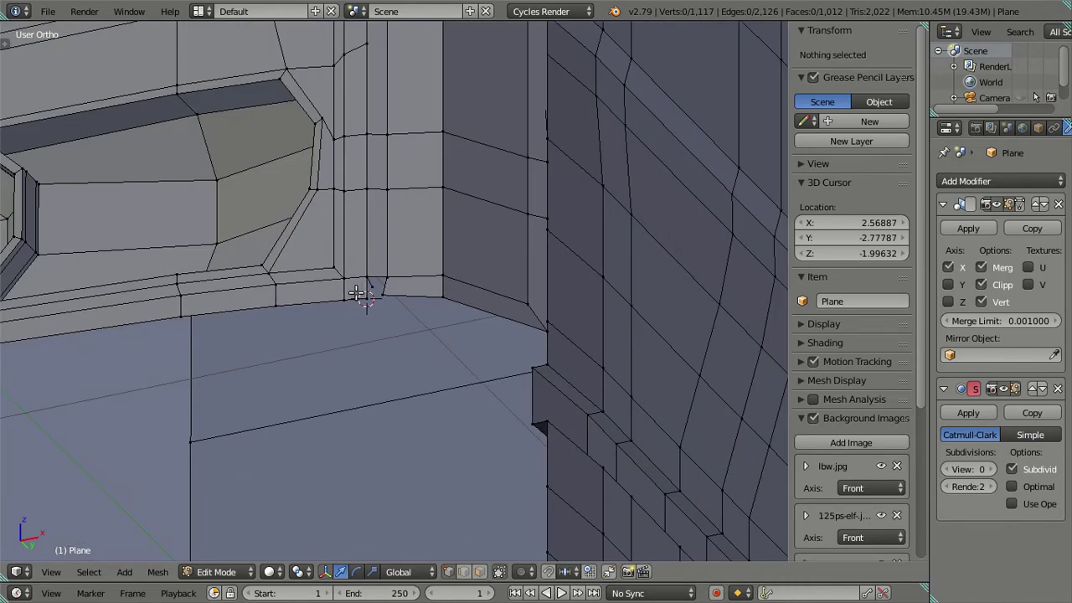
scroll(387, 336, down, 2)
mouse_move(387, 336)
middle_down()
mouse_move(517, 362)
mouse_move(469, 369)
middle_up()
scroll(469, 369, up, 3)
Step: Delete the unwanted face at the corner, leaving an open gap
click(479, 571)
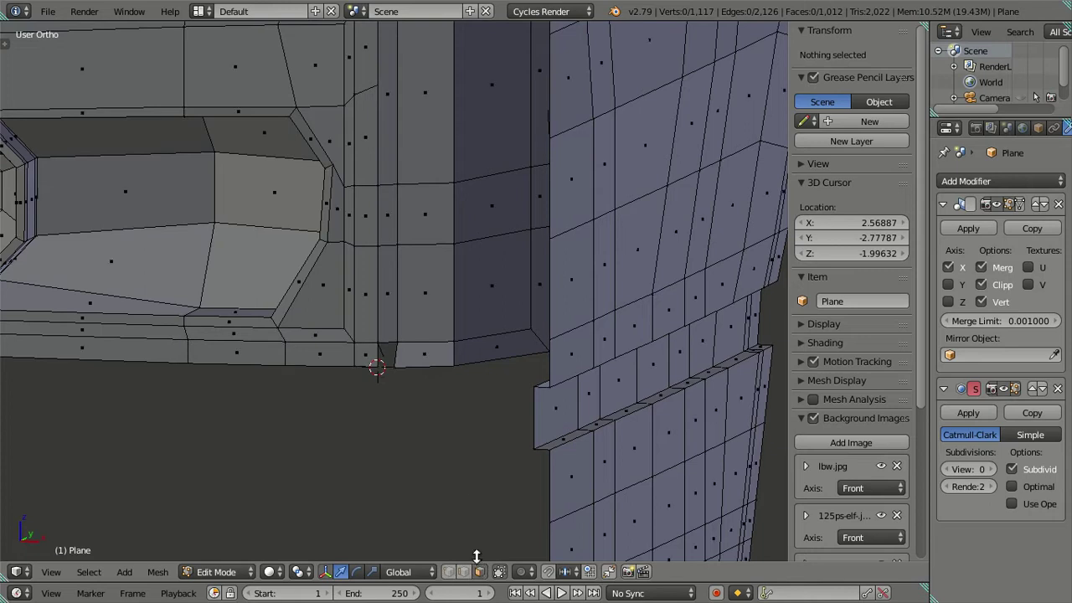
right_click(418, 350)
key(x)
click(430, 391)
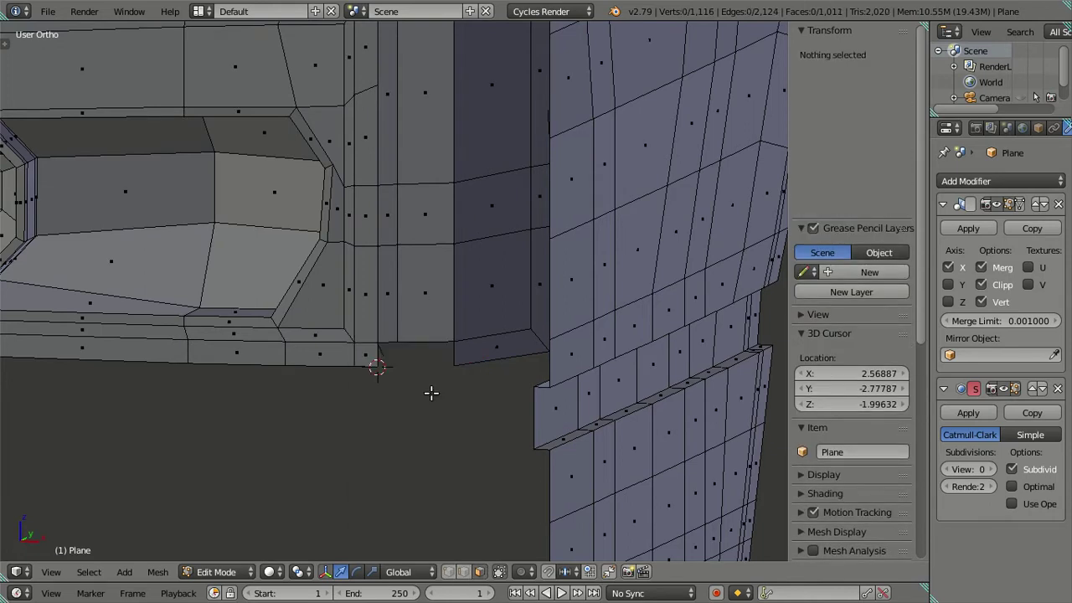
scroll(431, 392, up, 3)
shift+middle_drag(430, 392, 430, 306)
key(ctrl+Tab)
Step: Fill a new face across the bumper-corner gap
click(401, 312)
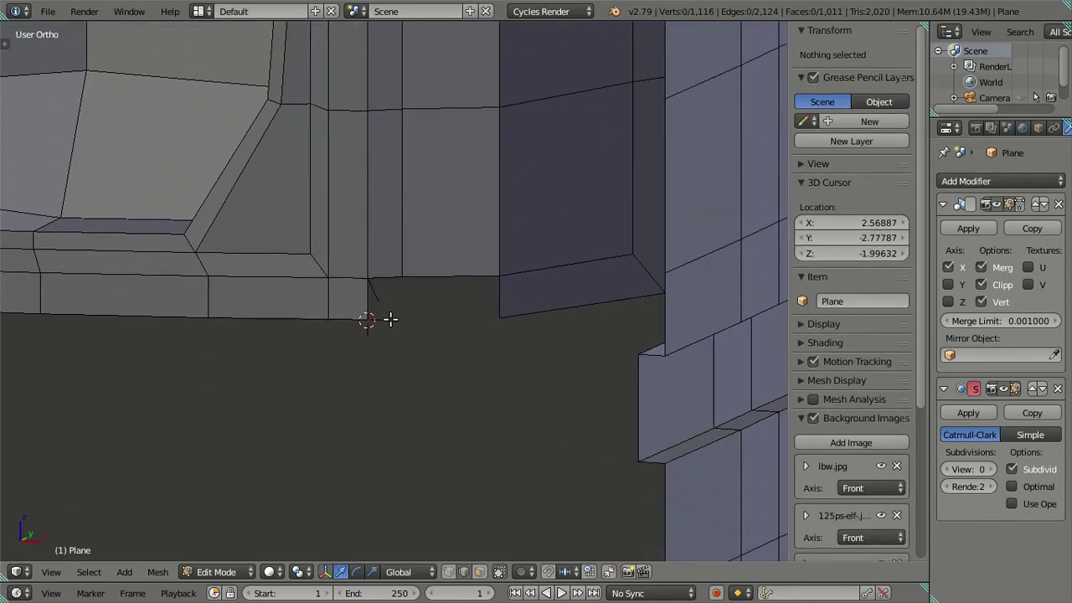
right_click(366, 299)
key(f)
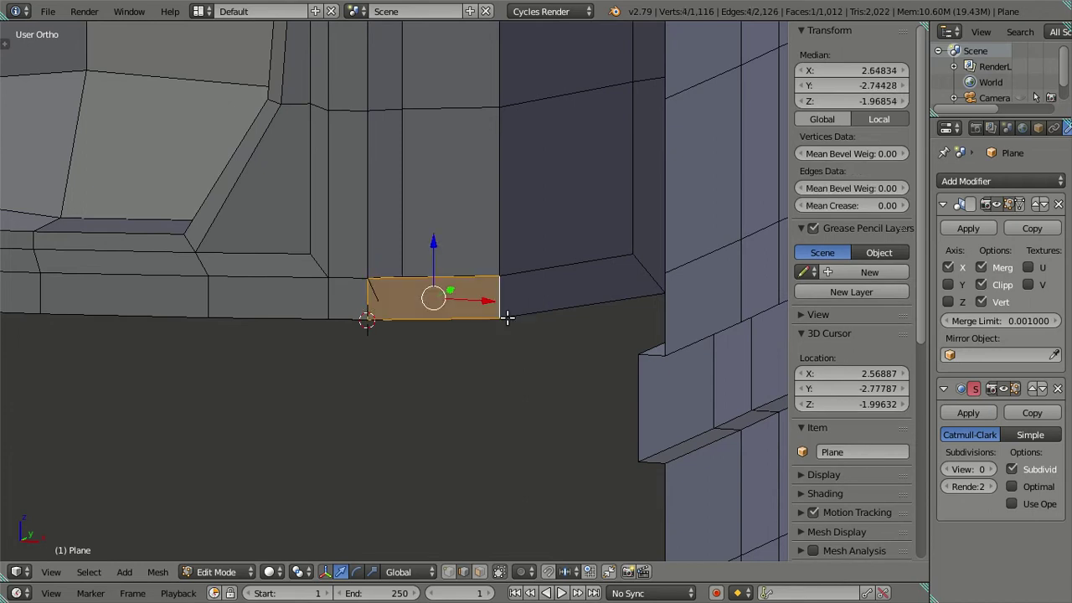
scroll(468, 323, up, 3)
key(KP_1)
scroll(492, 261, up, 2)
shift+middle_drag(492, 261, 372, 326)
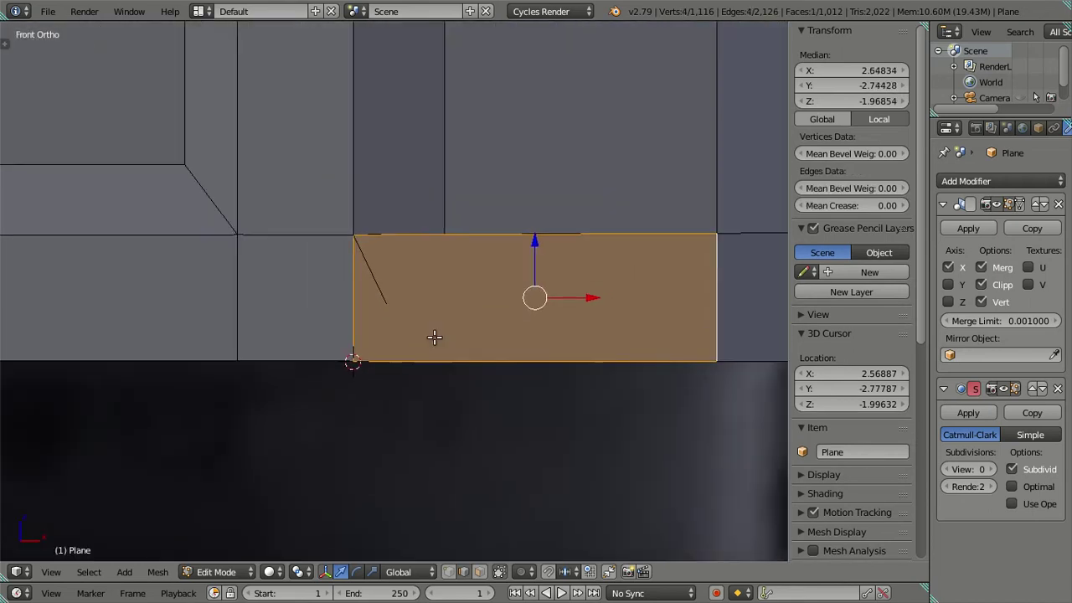
Step: Add three loop cuts across the new face, then dissolve the extra edge loops
key(ctrl+r)
scroll(480, 358, up, 2)
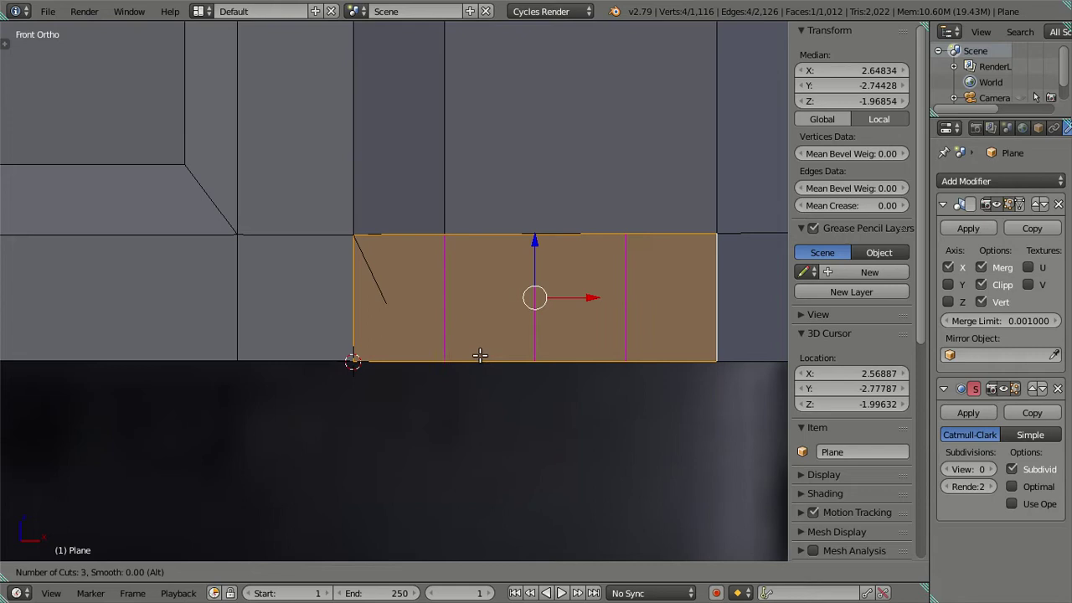
click(479, 355)
right_click(476, 355)
shift+right_click(442, 317)
key(x)
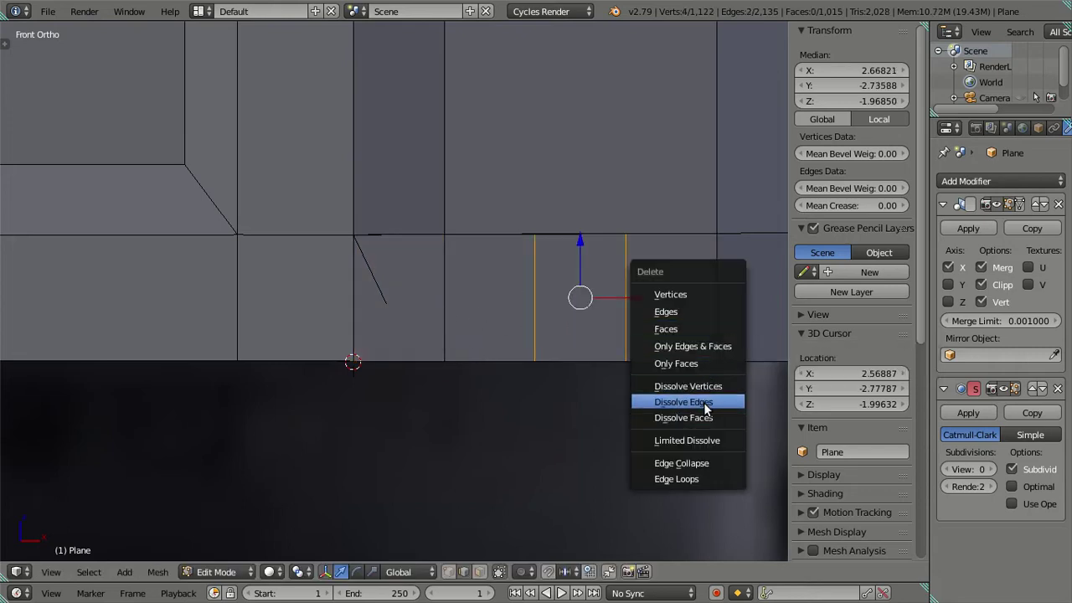
click(703, 402)
Step: In wireframe, merge the two stray vertices into one
mouse_move(548, 313)
middle_down()
mouse_move(502, 303)
mouse_move(473, 359)
mouse_move(461, 361)
mouse_move(455, 395)
mouse_move(374, 382)
middle_up()
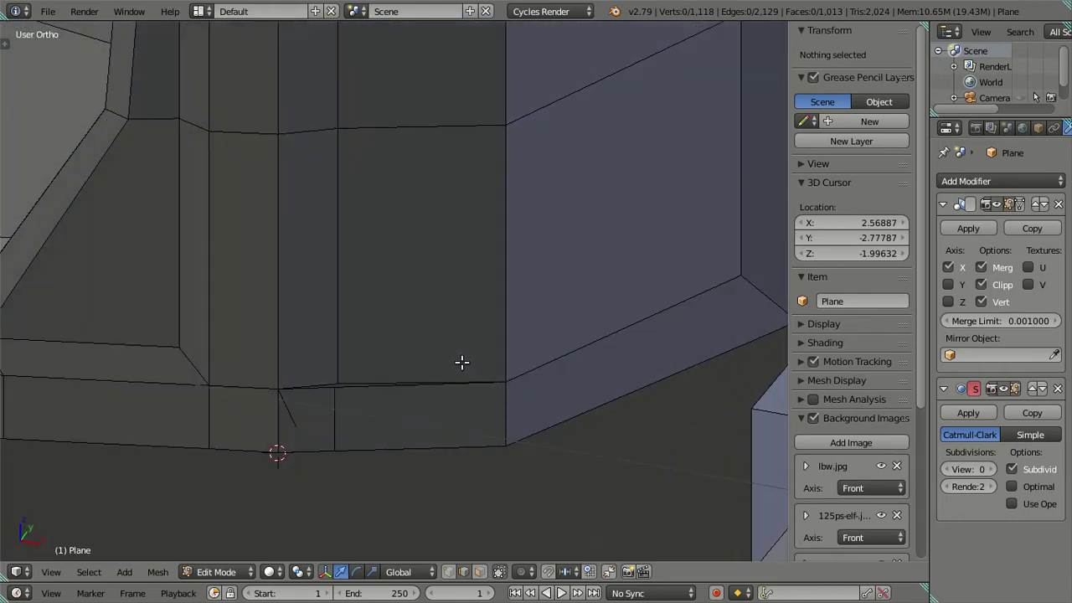
key(z)
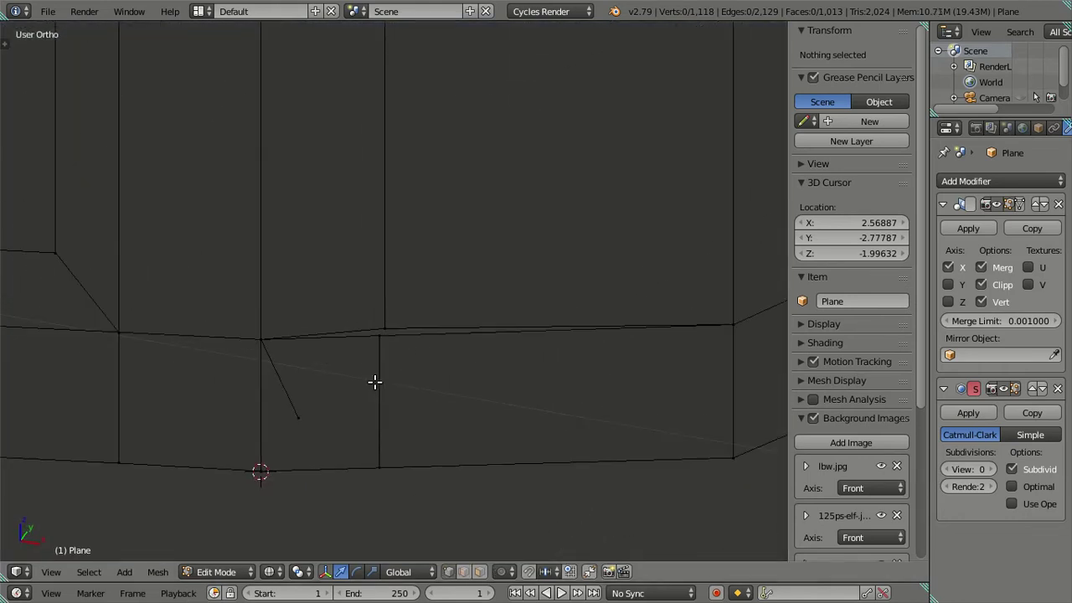
right_click(381, 334)
key(alt+m)
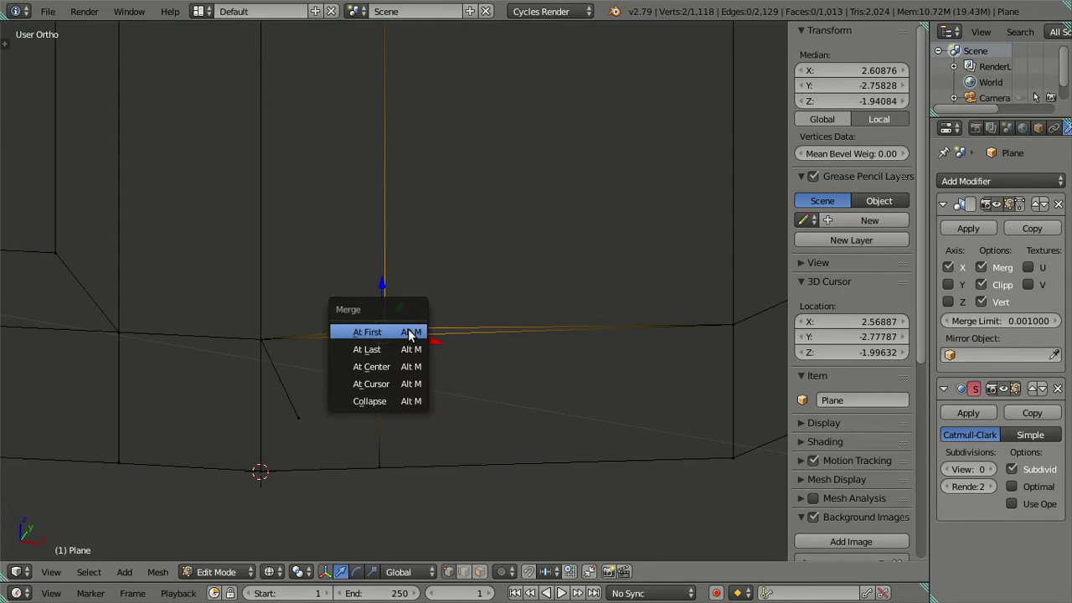
click(407, 346)
key(a)
shift+middle_drag(383, 434, 436, 367)
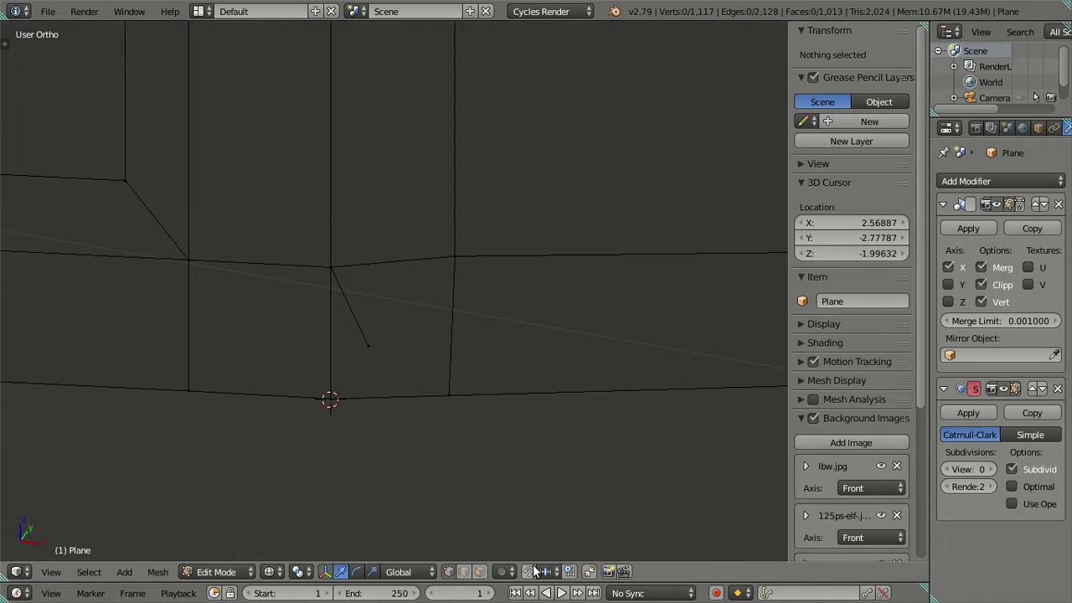
Step: Delete the face below the headlight corner
click(479, 571)
right_click(448, 335)
key(x)
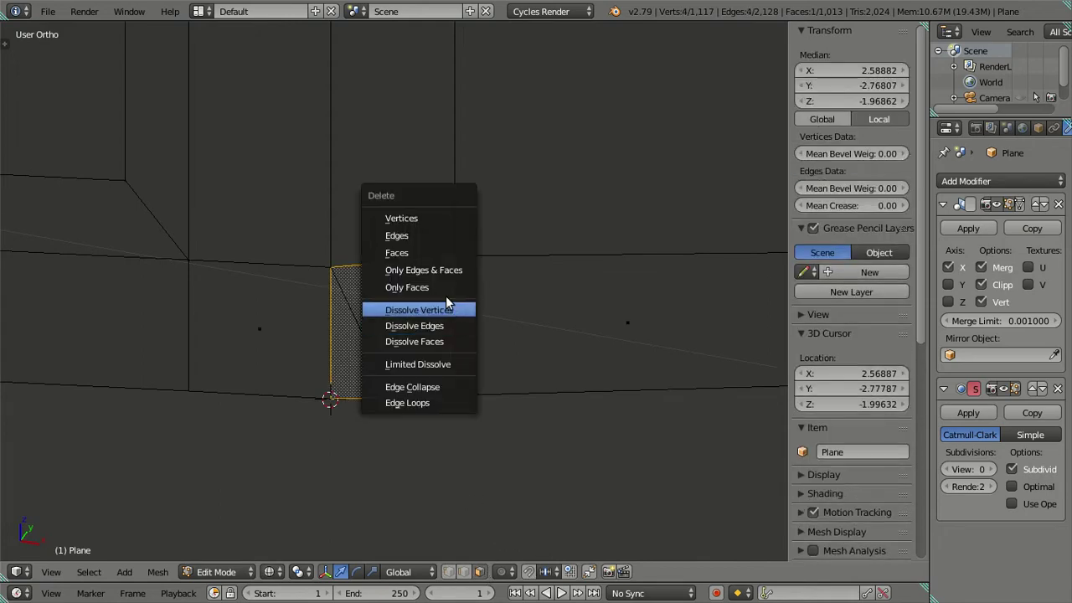
click(434, 249)
Step: Snap the neighbouring stray vertex onto the corner vertex at X 2.56887, Z -1.99632
click(450, 571)
right_click(352, 381)
key(shift+s)
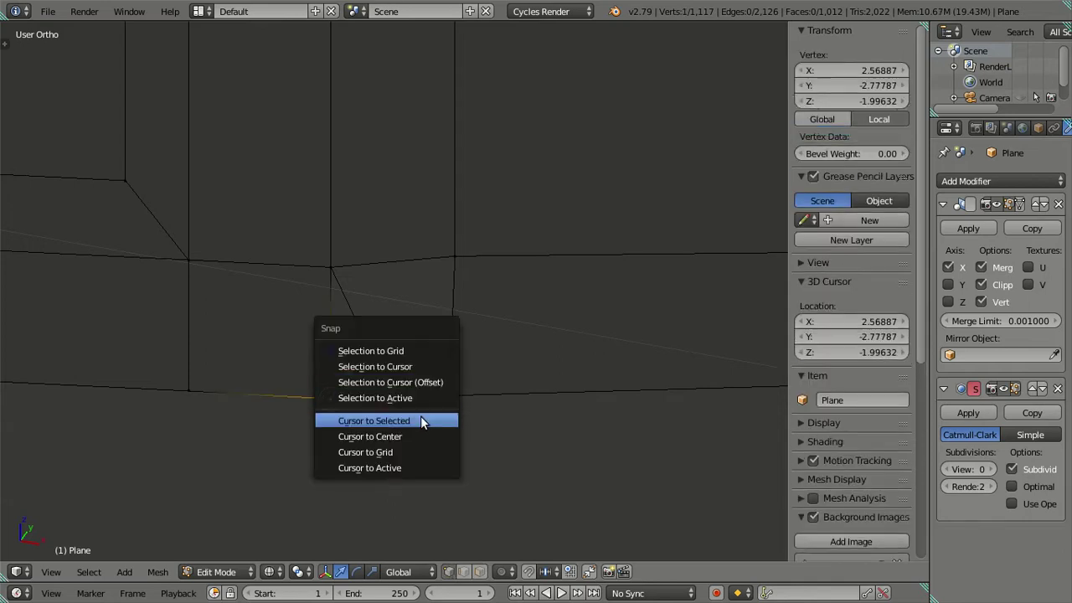
click(422, 421)
right_click(367, 345)
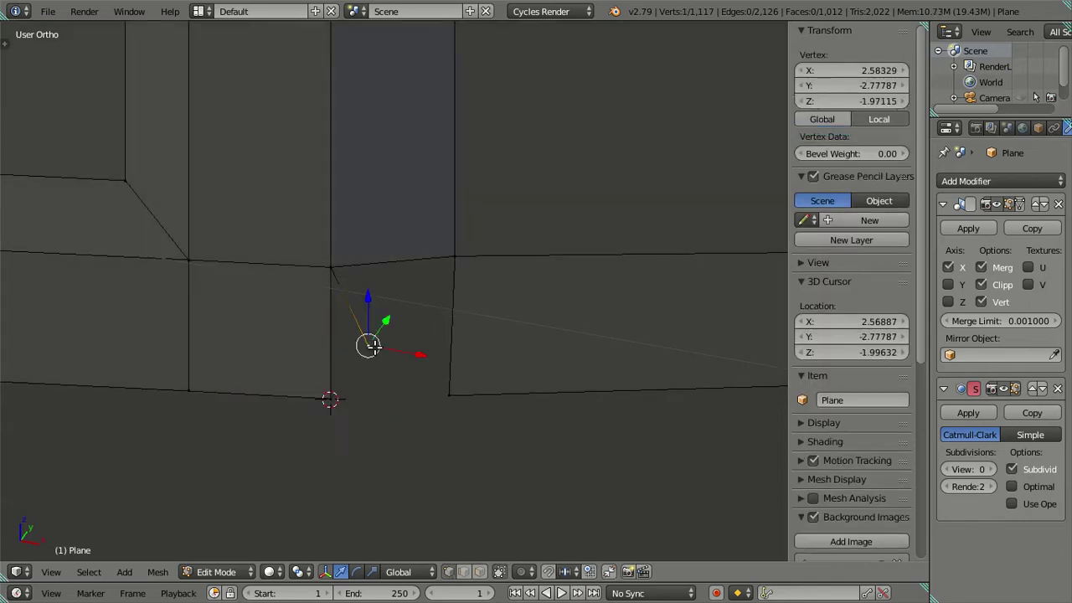
key(shift+s)
click(483, 308)
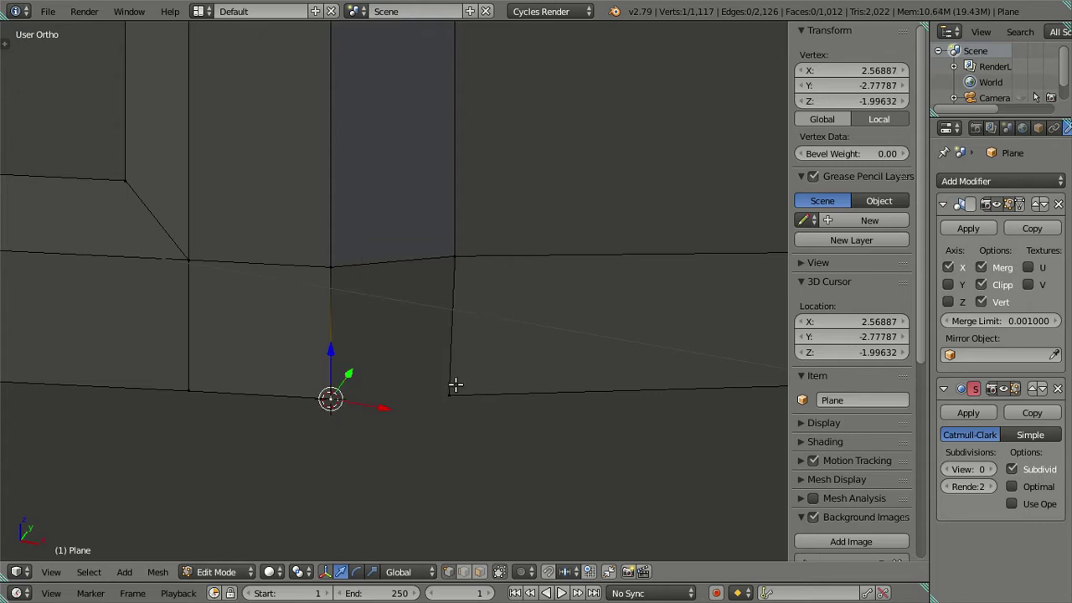
ctrl+right_click(452, 387)
Step: Fill the empty hole with a face and inspect the cab in Object Mode
key(f)
key(a)
scroll(505, 343, down, 4)
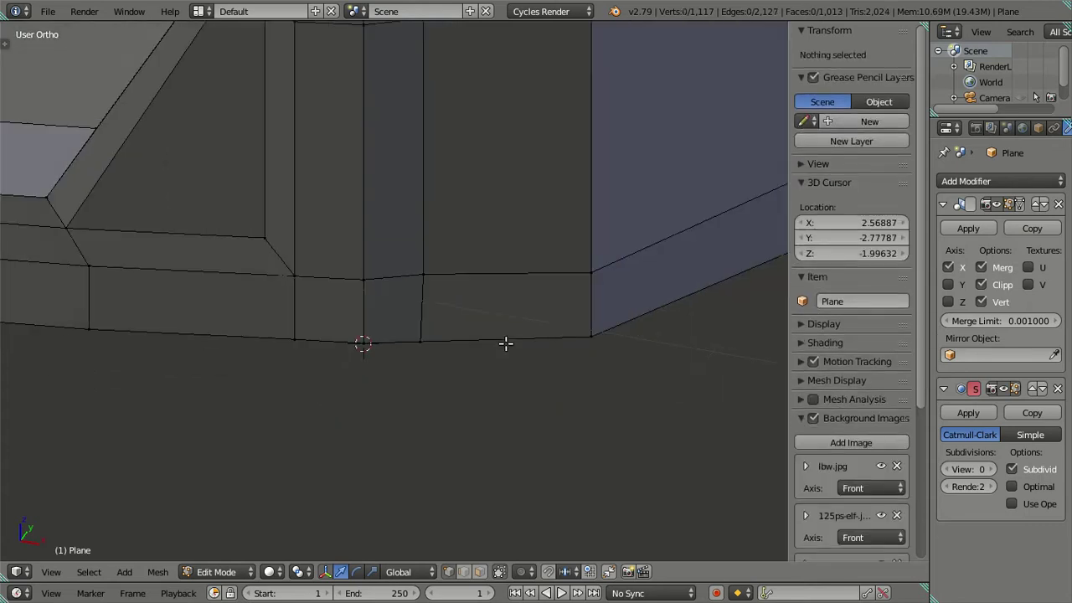
scroll(505, 344, down, 2)
scroll(503, 301, down, 4)
key(z)
key(Tab)
mouse_move(456, 194)
middle_down()
mouse_move(351, 266)
mouse_move(364, 405)
mouse_move(421, 433)
mouse_move(437, 459)
mouse_move(467, 435)
mouse_move(499, 460)
mouse_move(485, 396)
mouse_move(395, 334)
mouse_move(347, 366)
mouse_move(522, 391)
mouse_move(405, 353)
middle_up()
Step: In Right Ortho view, add five loop cuts across the side panel
key(Tab)
scroll(400, 356, up, 3)
mouse_move(322, 417)
middle_down()
mouse_move(376, 426)
mouse_move(381, 368)
middle_up()
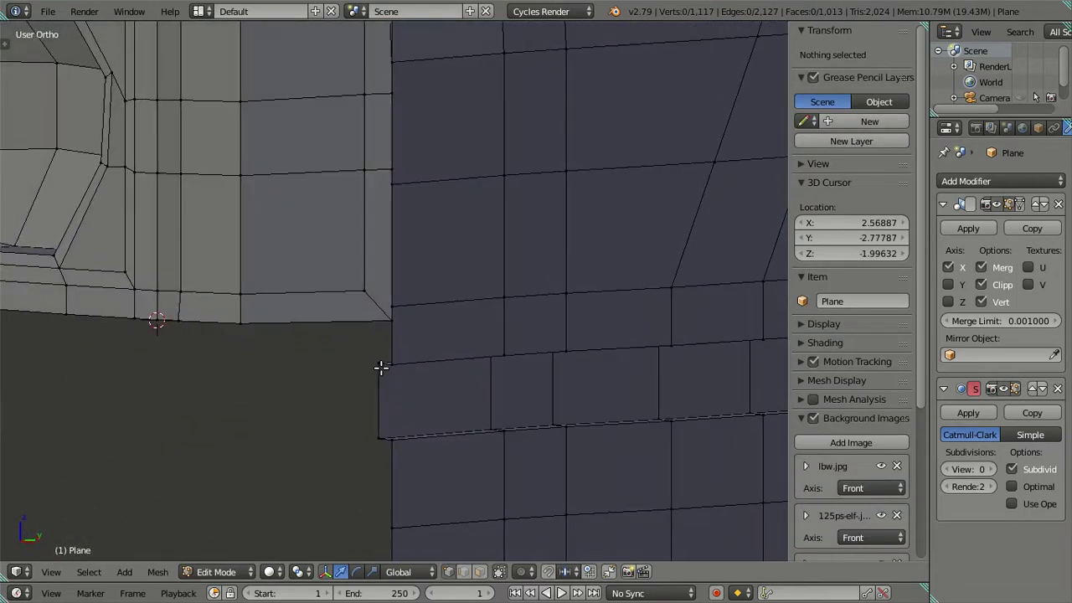
scroll(381, 368, up, 1)
scroll(378, 354, up, 2)
key(KP_3)
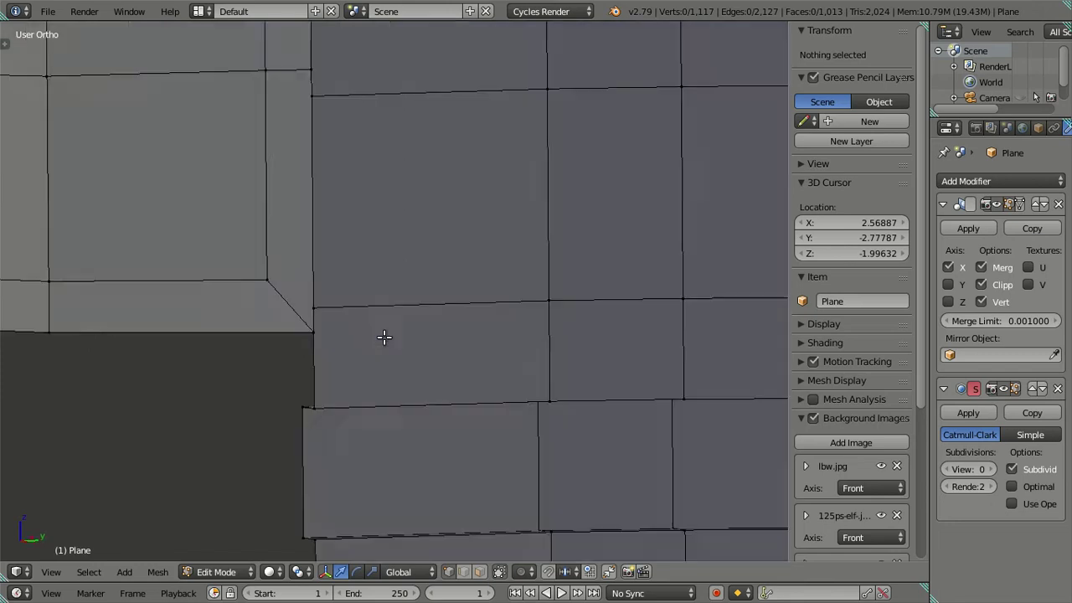
scroll(561, 323, up, 2)
scroll(455, 331, up, 2)
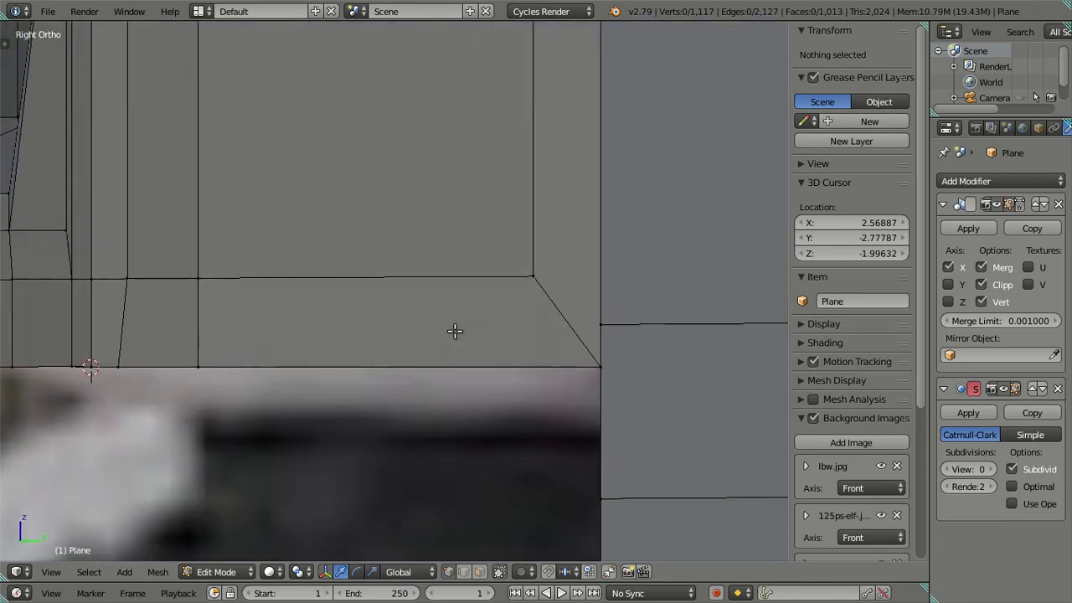
key(ctrl+r)
scroll(427, 295, up, 1)
scroll(427, 295, up, 2)
scroll(427, 294, up, 1)
click(427, 295)
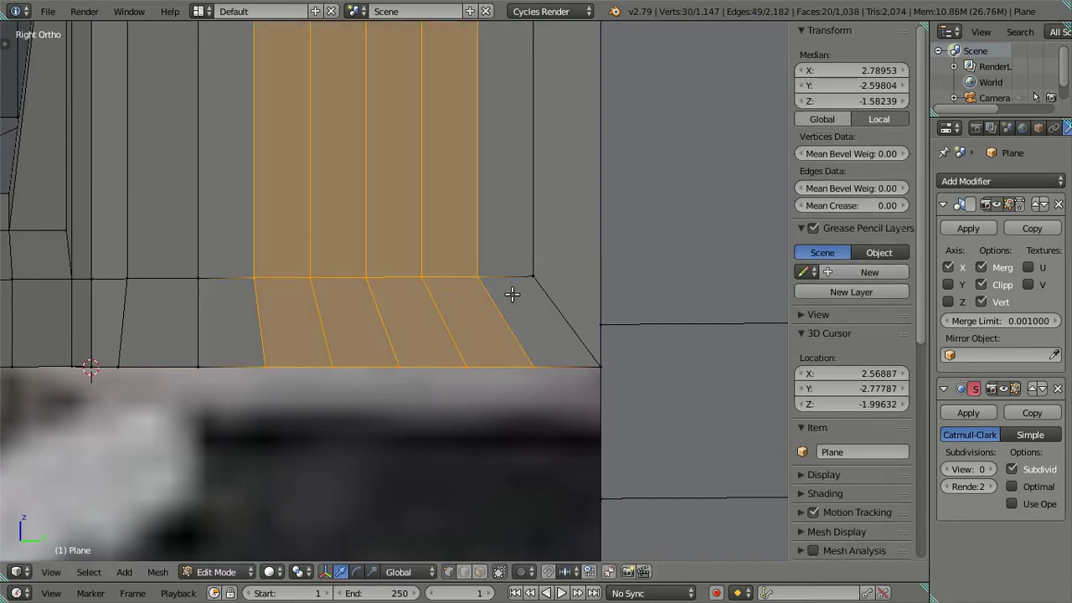
Step: Slide the angled-corner vertex down onto the bottom edge and place the 3D cursor there
right_click(532, 275)
key(g)
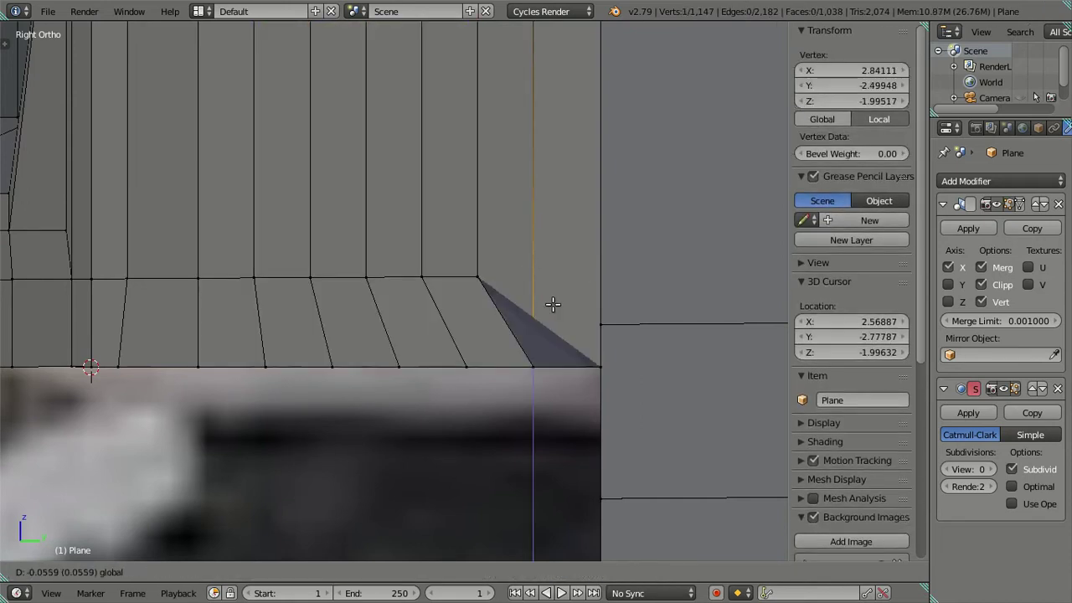
right_click(549, 303)
key(z)
key(g)
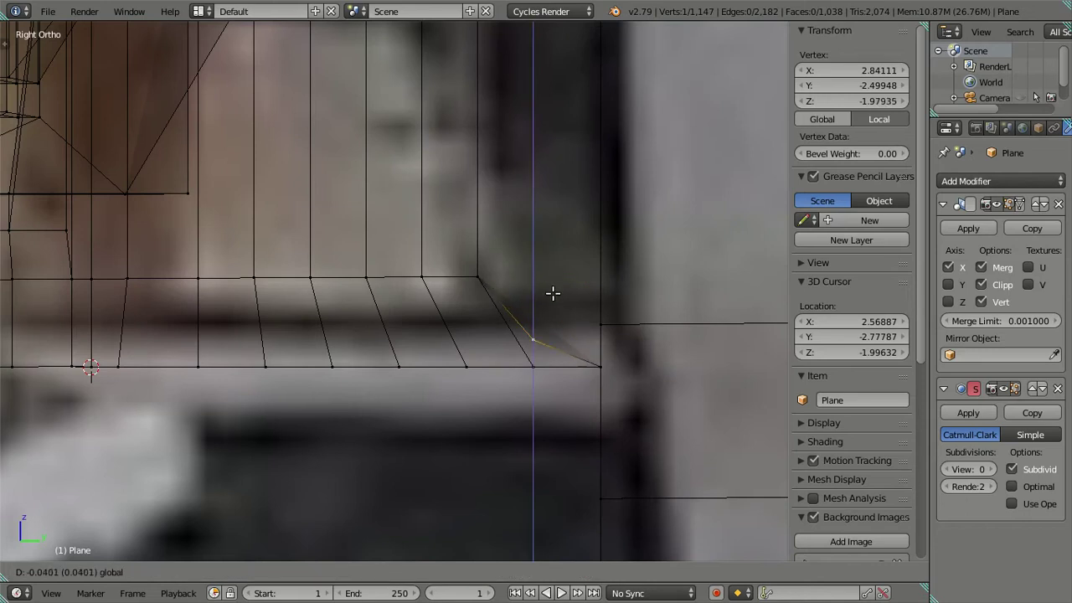
right_click(558, 307)
key(z)
key(g)
click(577, 361)
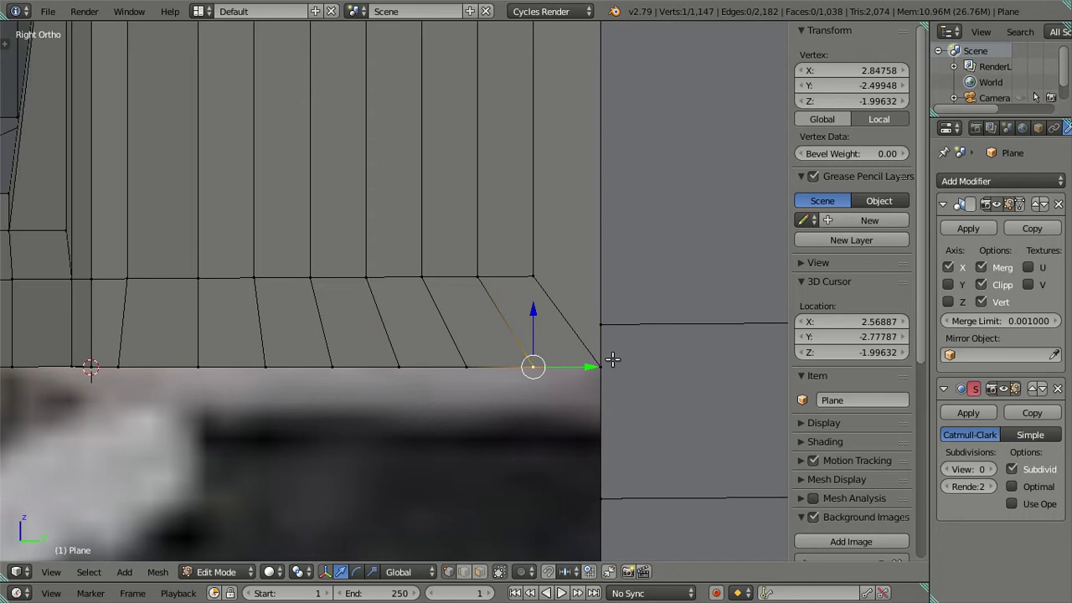
key(shift+s)
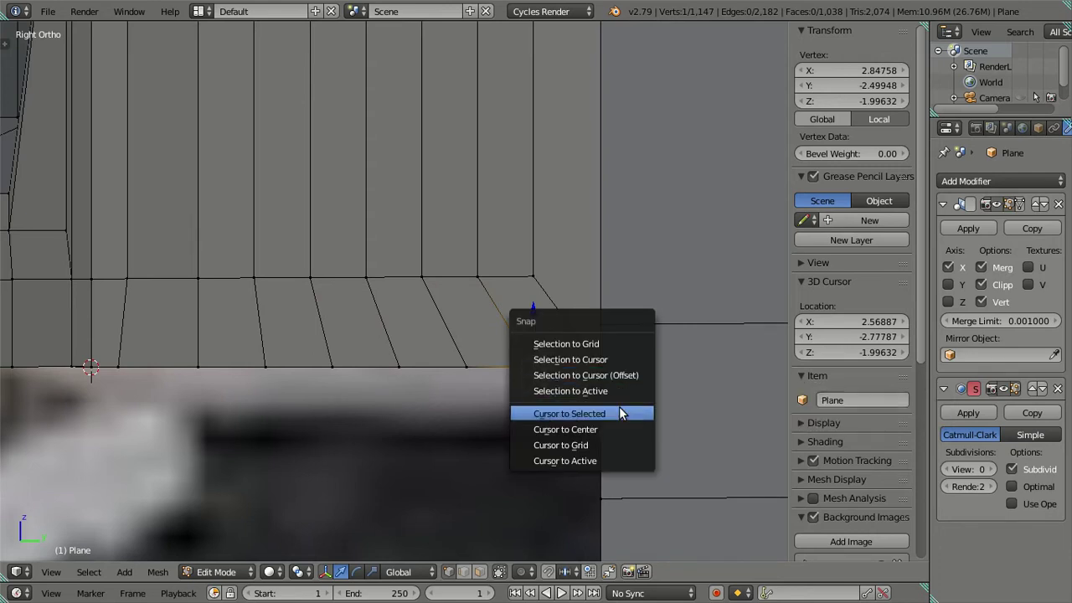
click(619, 413)
Step: Delete the block of loop-cut faces
key(l)
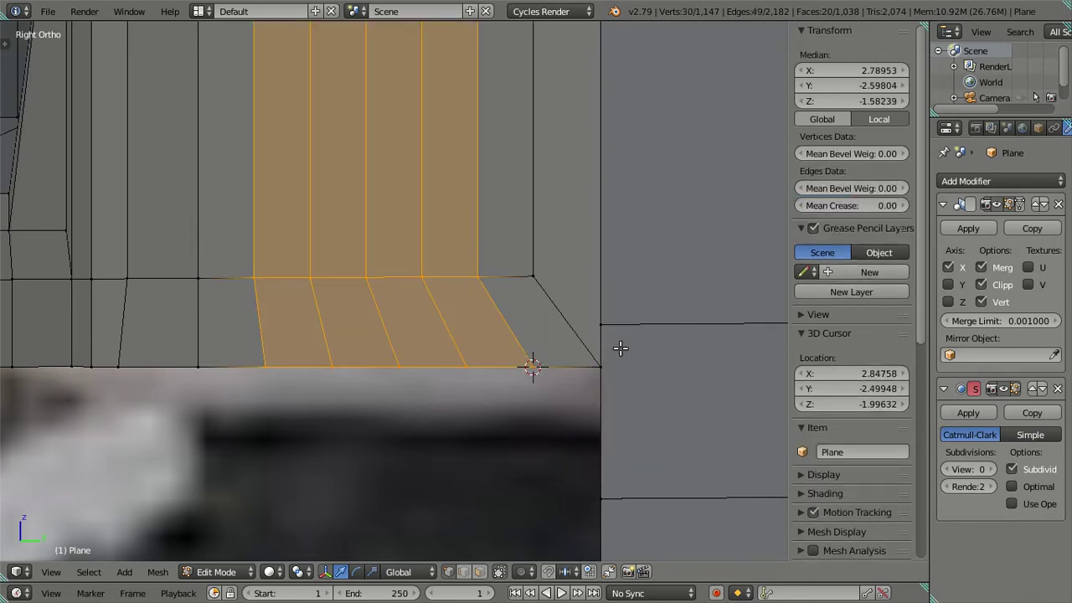
key(x)
key(Return)
Step: Extrude a new bottom-edge vertex and snap it to the cursor at X 2.84758, Y -2.49948, Z -1.99632
right_click(603, 364)
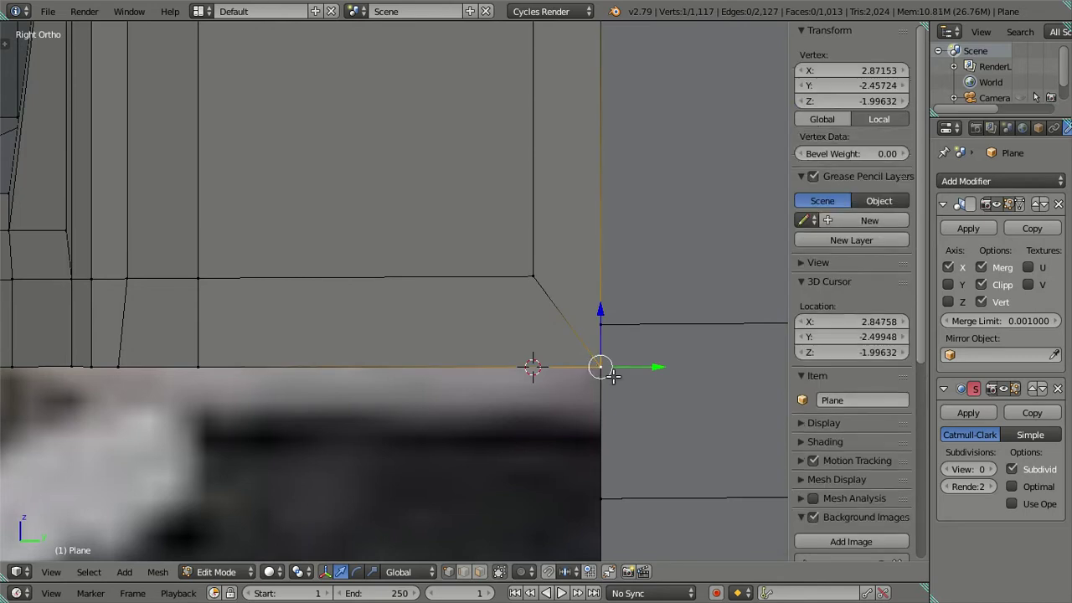
key(e)
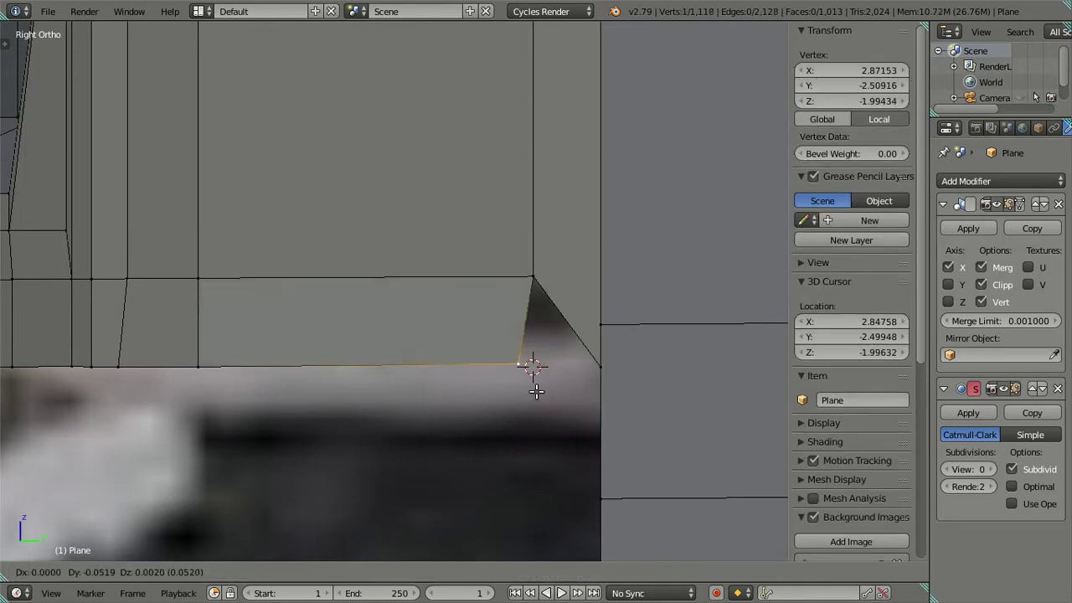
click(536, 383)
key(shift+s)
click(646, 336)
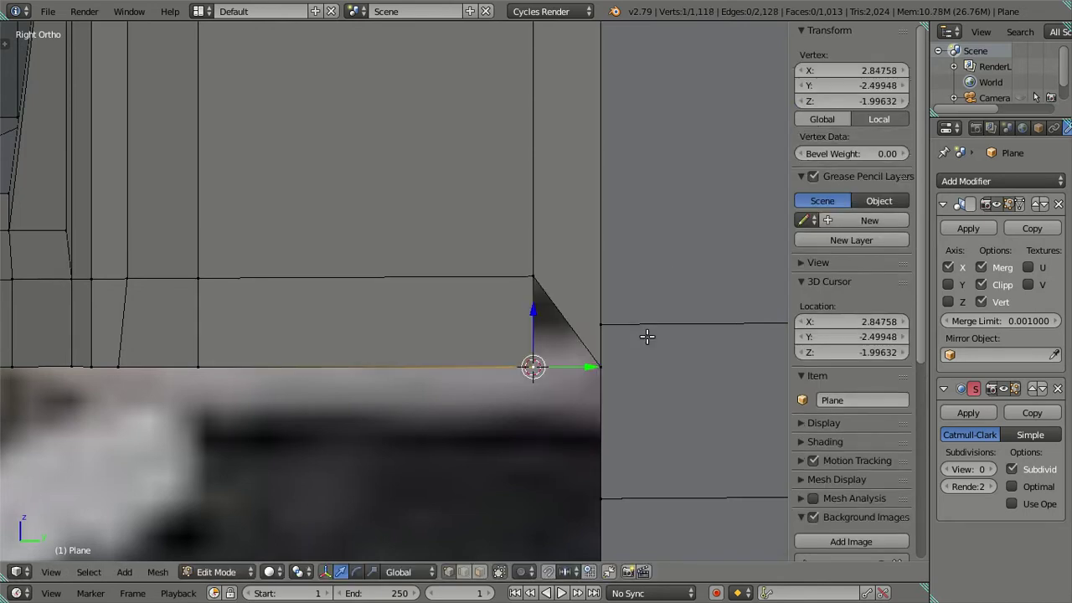
shift+middle_drag(585, 326, 562, 386)
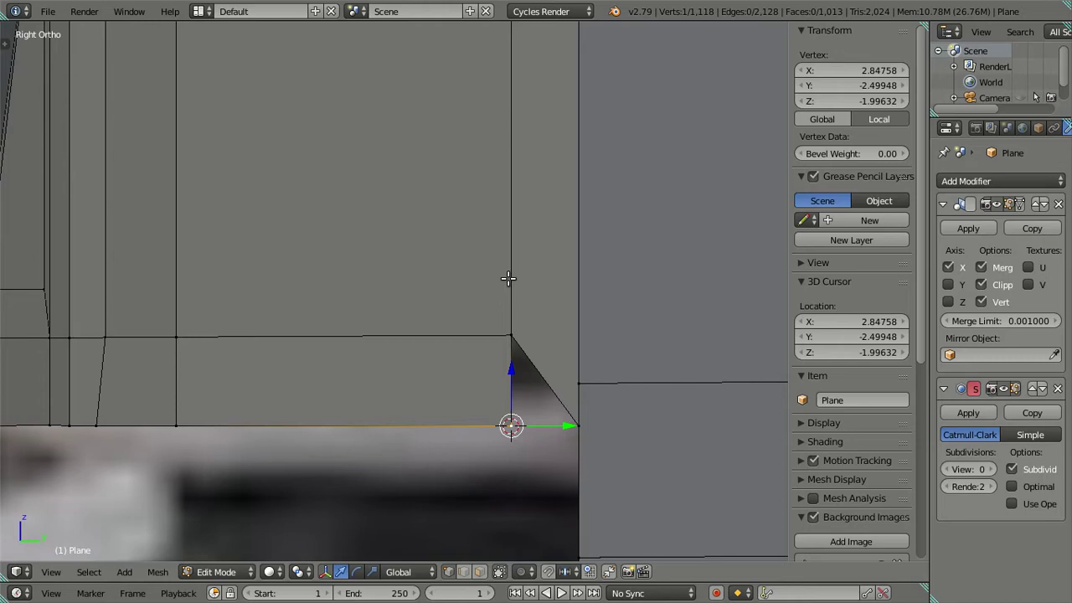
Step: Add four centred horizontal loop cuts across the cab panel
key(ctrl+r)
scroll(508, 278, up, 1)
scroll(509, 278, up, 2)
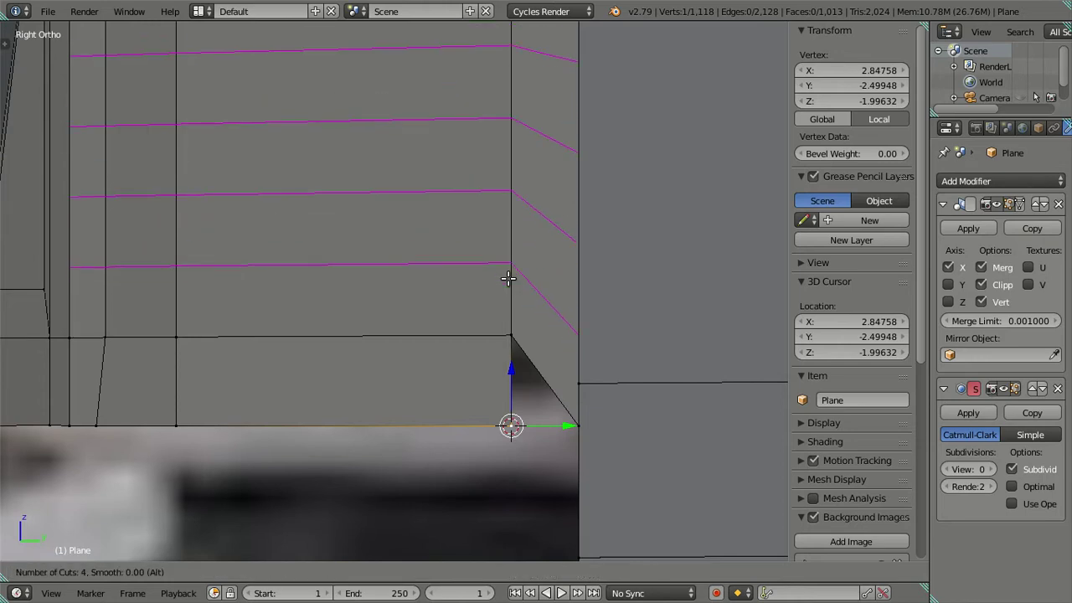
click(508, 278)
right_click(508, 278)
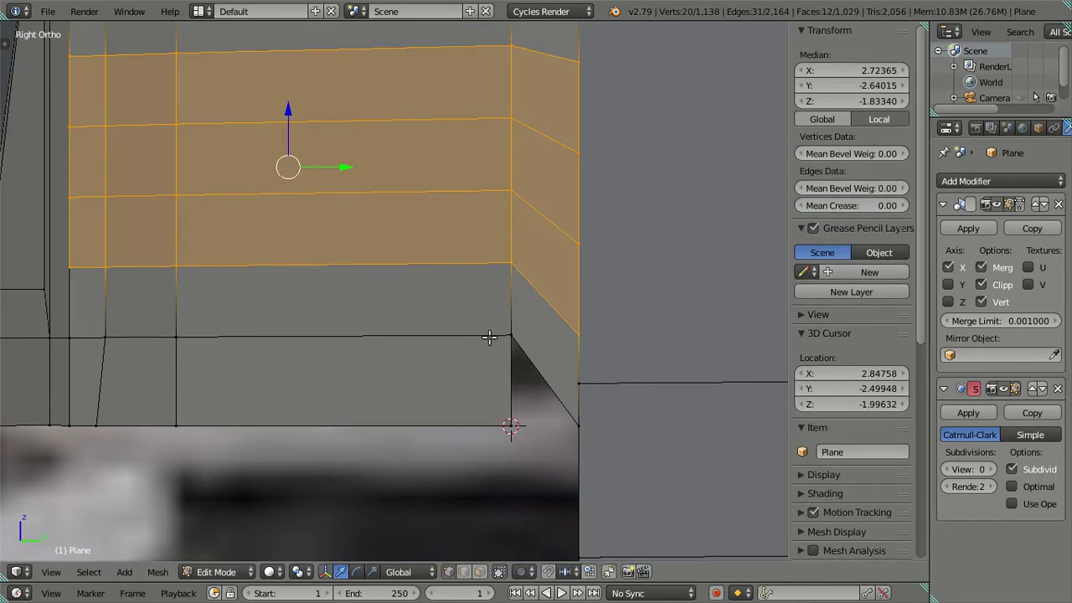
Step: In wireframe, snap the 3D cursor to the upper corner vertex and select the upper wall faces
key(z)
right_click(506, 329)
key(g)
key(y)
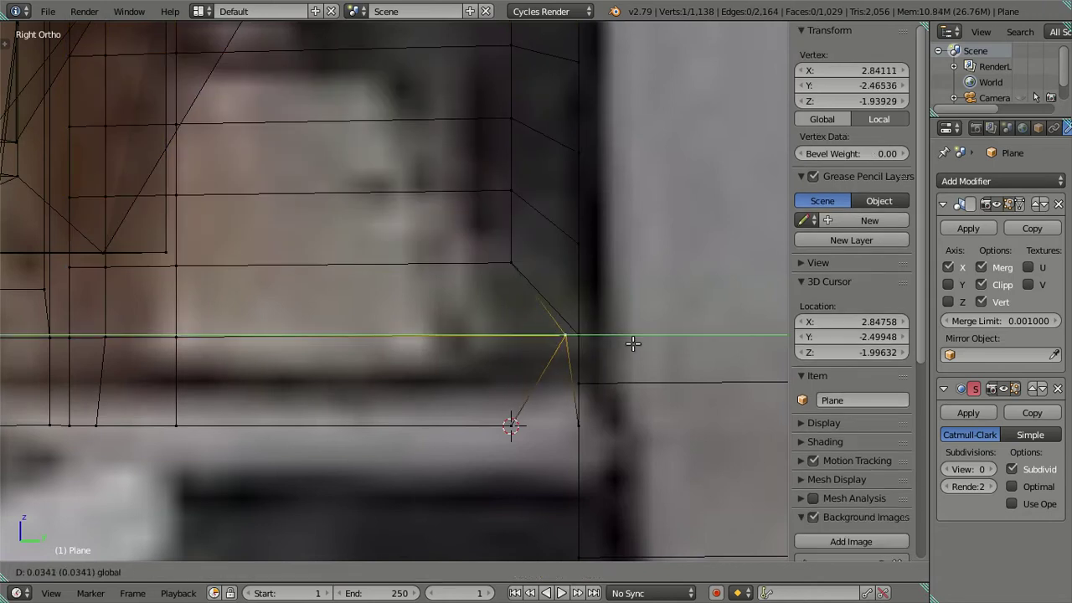
key(Escape)
key(shift+s)
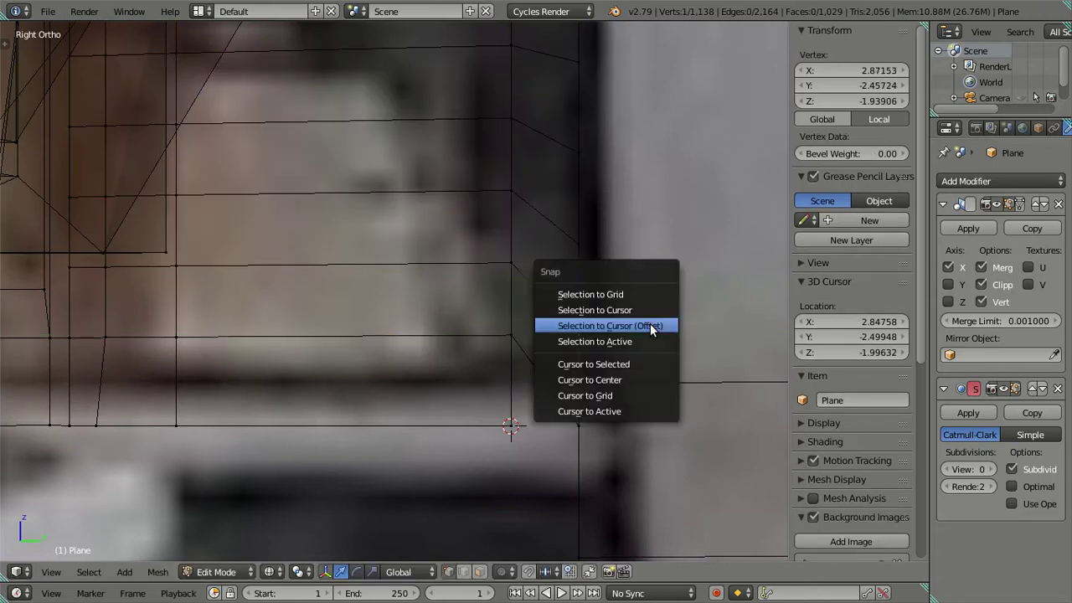
click(634, 341)
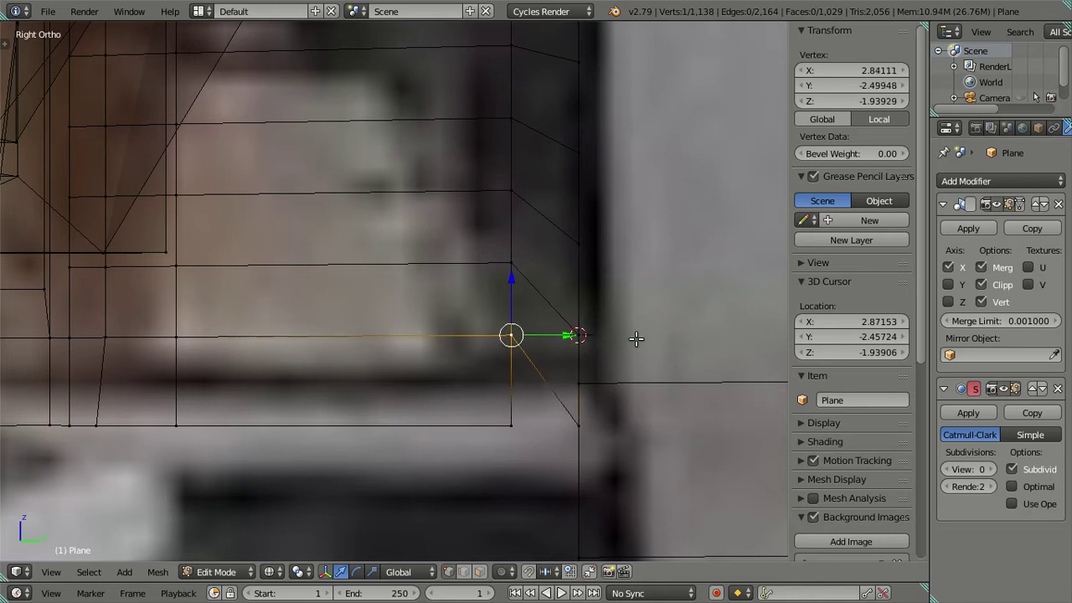
key(ctrl+l)
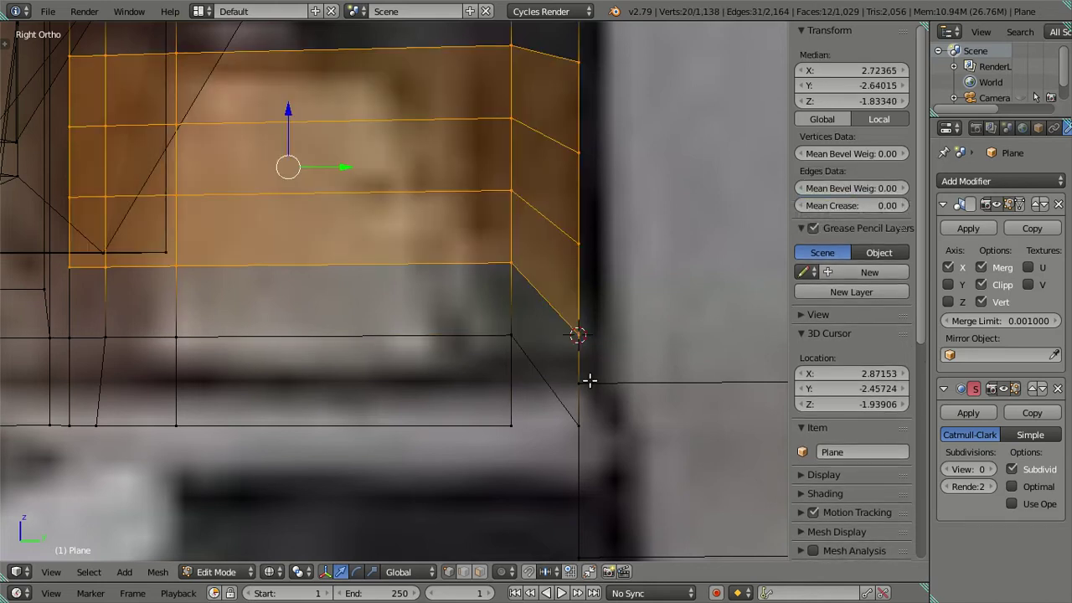
Step: Place the 3D cursor on the lower panel corner vertex
right_click(575, 433)
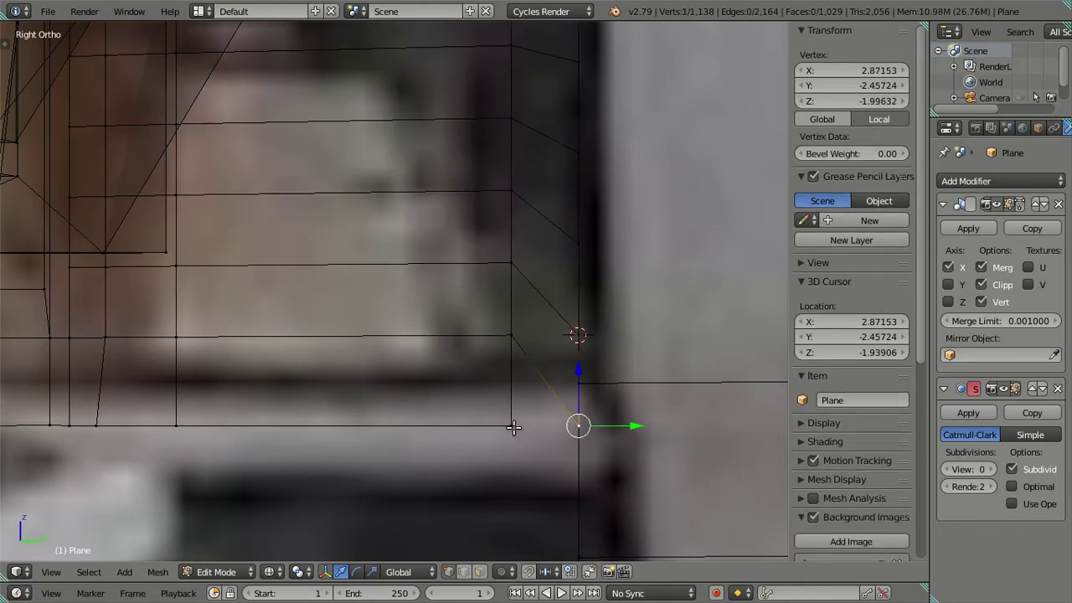
key(shift+s)
click(603, 430)
right_click(511, 425)
key(shift+s)
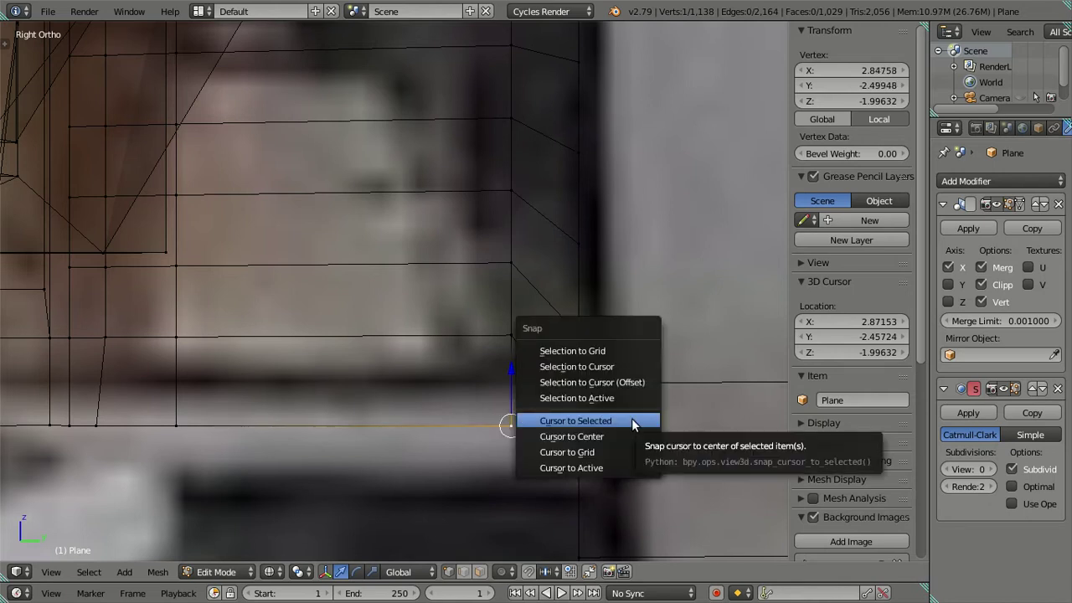
click(631, 418)
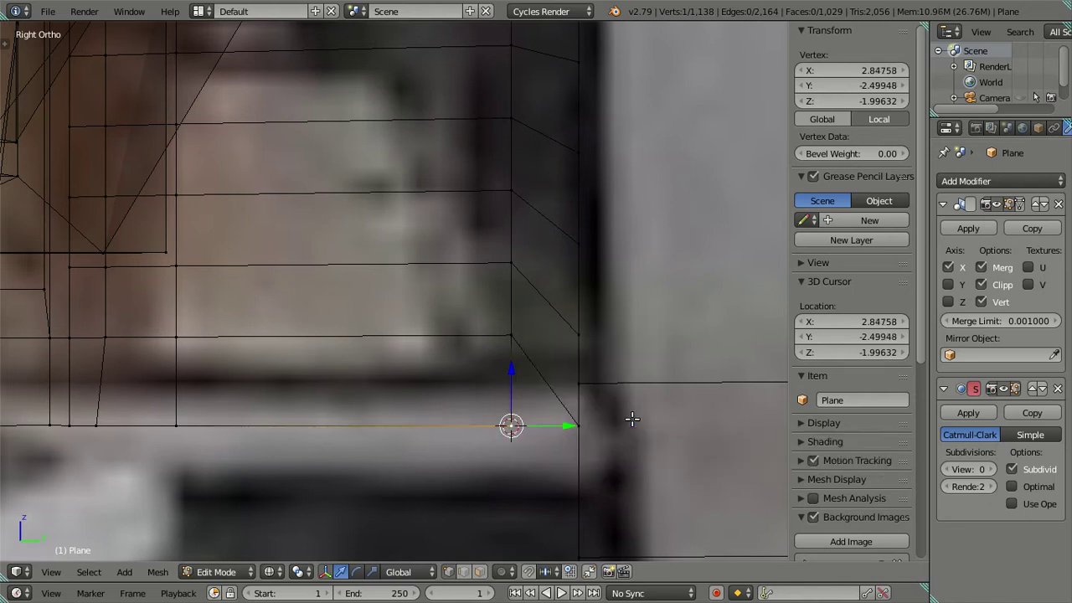
right_click(578, 425)
key(shift+s)
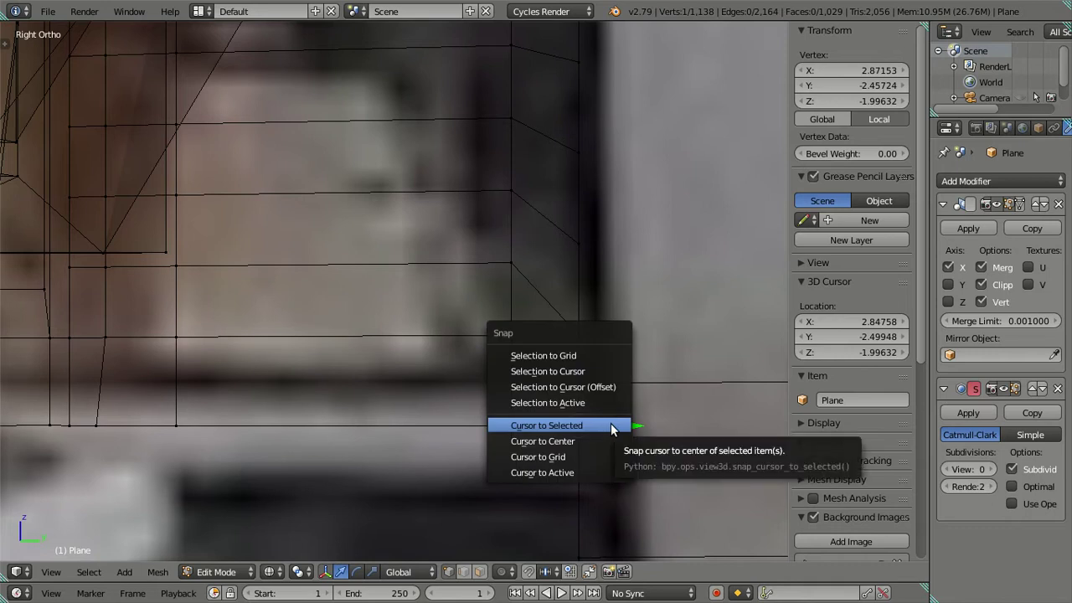
click(550, 429)
Step: Extrude a new vertex from the inner bottom vertex and move it up the panel edge
right_click(536, 430)
key(e)
key(Escape)
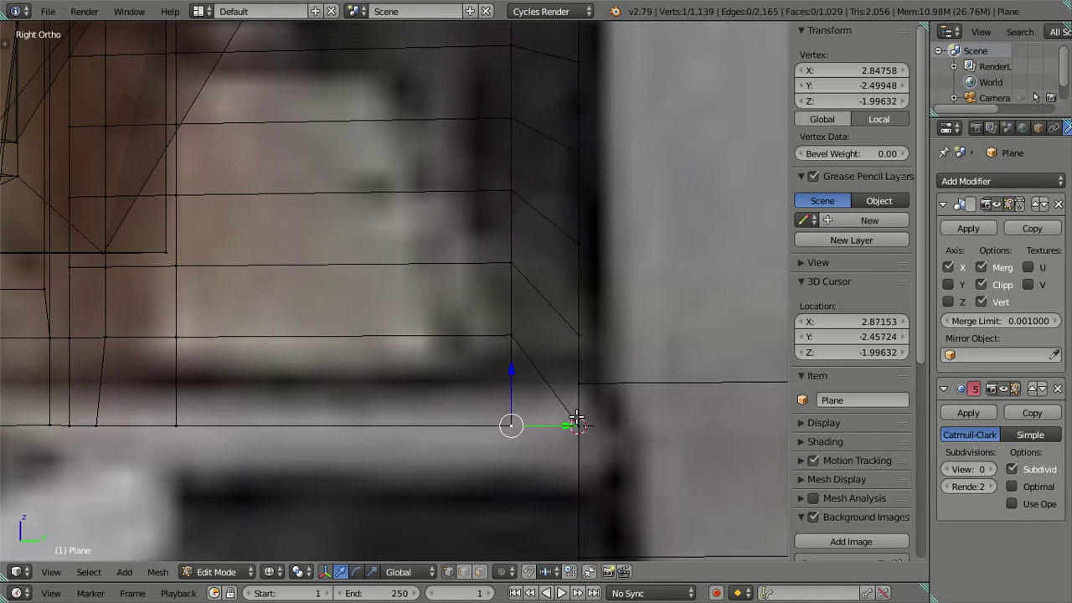
key(g)
click(578, 426)
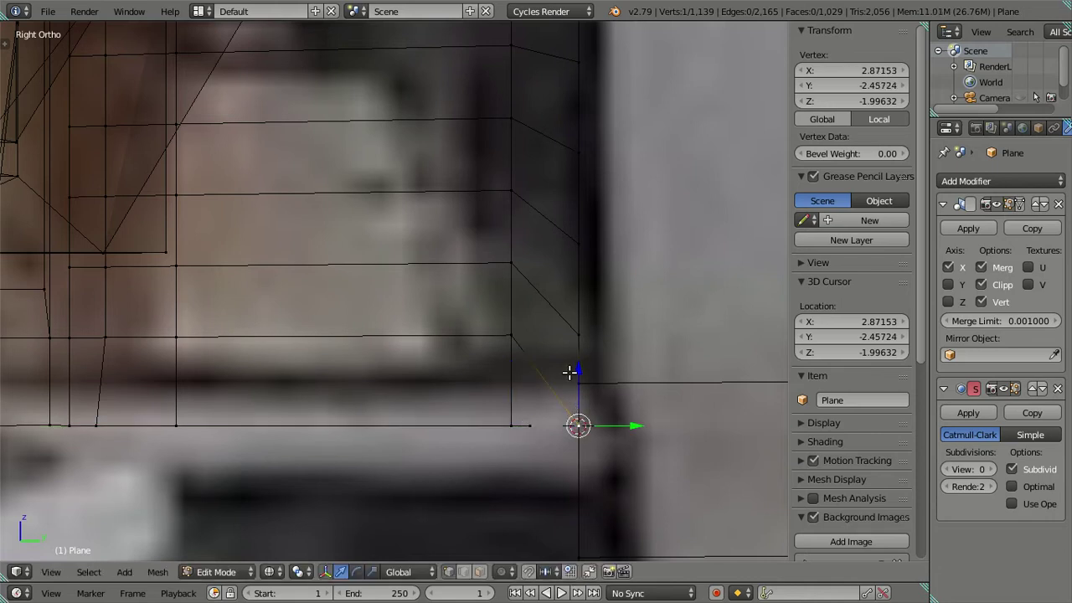
key(g)
click(592, 327)
Step: Select the vertices around the open lower corner and fill it with a face
right_click(531, 429)
shift+right_click(578, 381)
right_click(516, 422)
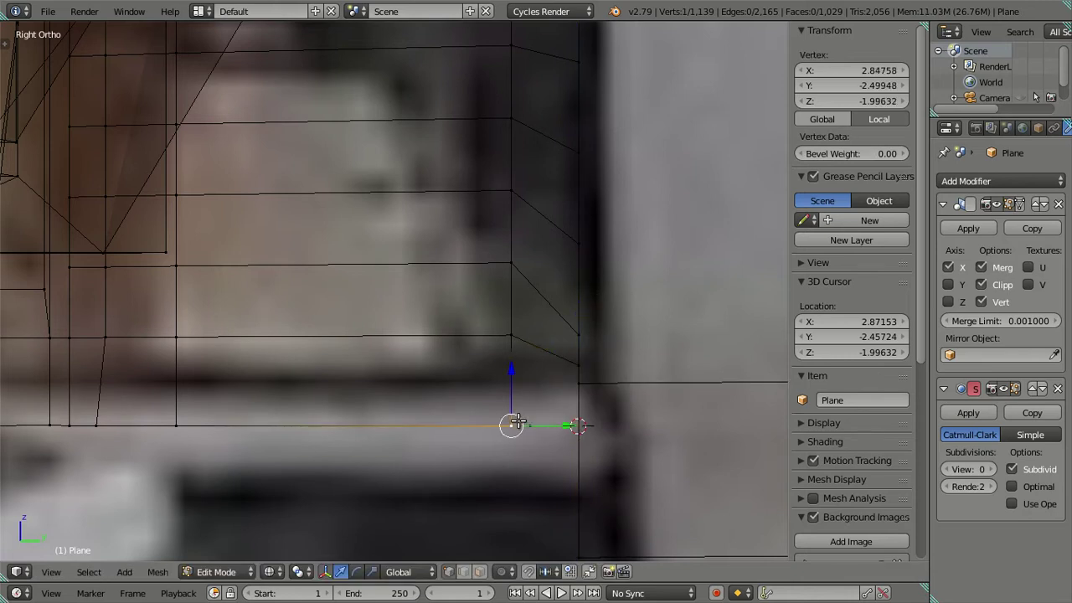
ctrl+right_click(575, 362)
right_click(538, 424)
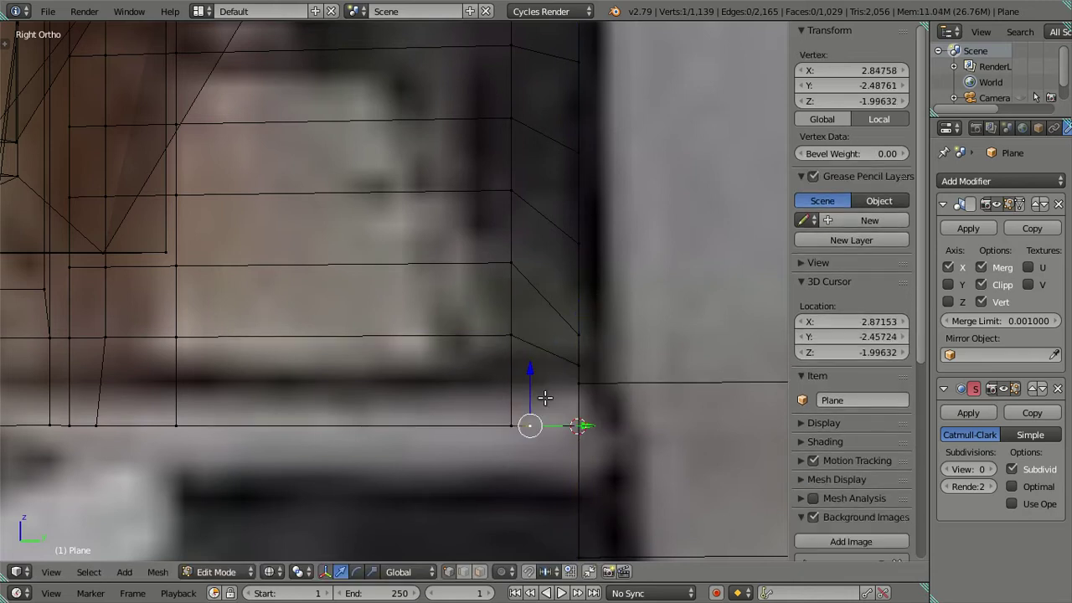
ctrl+right_click(581, 363)
key(f)
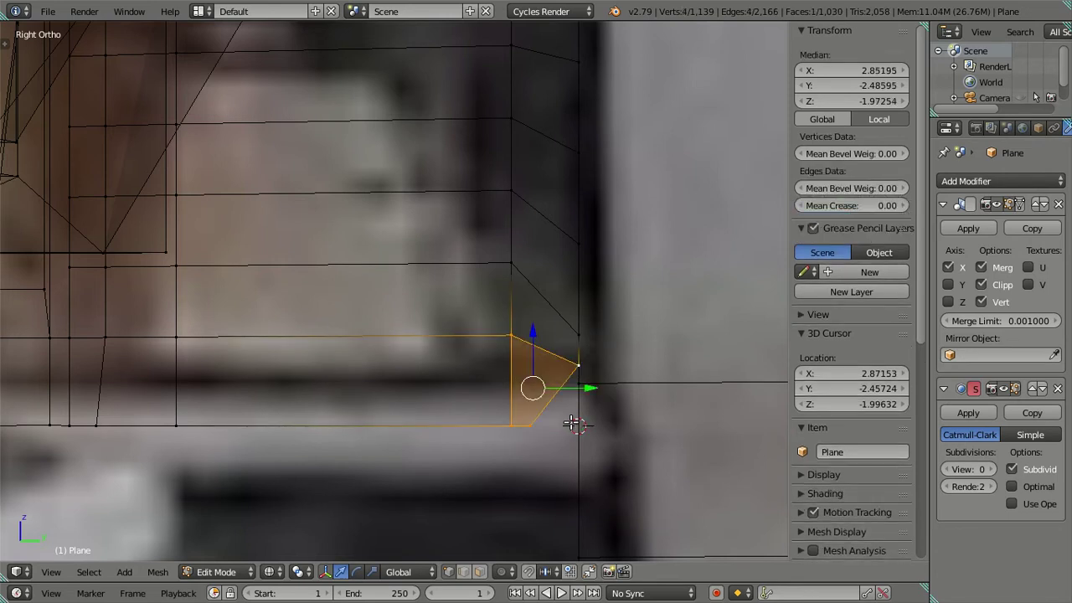
Step: Snap the corner vertex onto the 3D cursor, then move the cursor to another corner vertex
right_click(532, 425)
key(shift+s)
click(606, 393)
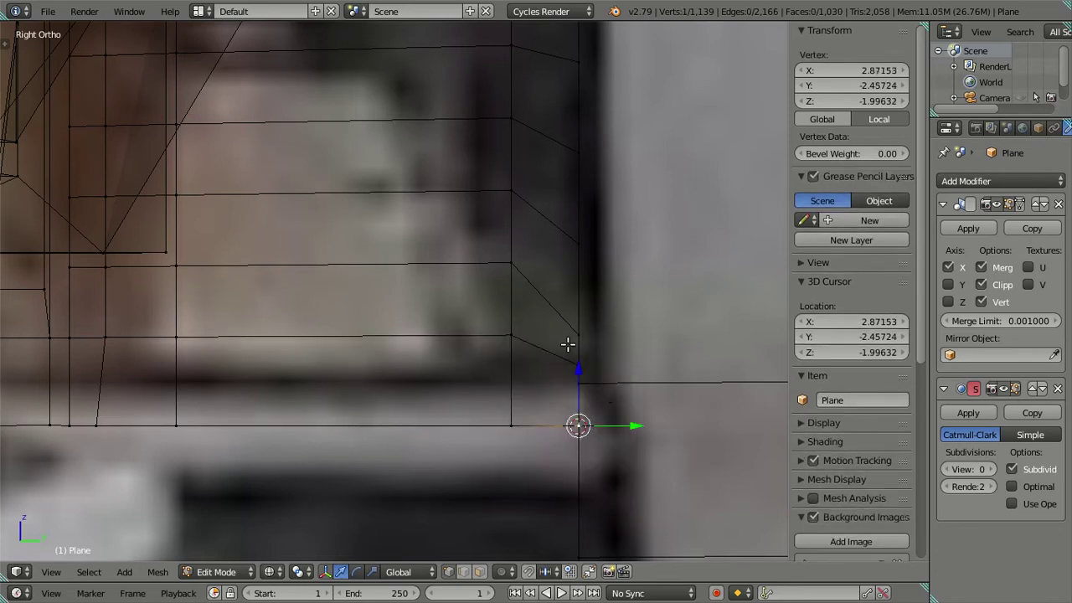
right_click(581, 337)
key(shift+s)
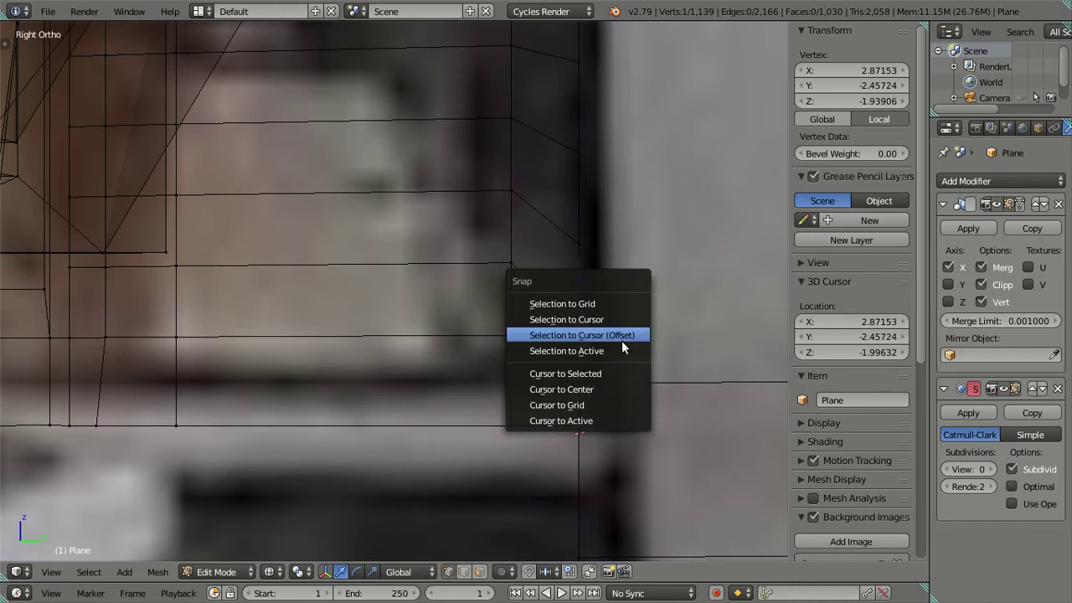
click(614, 372)
shift+middle_drag(589, 340, 602, 411)
Step: In edge select mode, select the four new horizontal edge loops
key(a)
key(ctrl+Tab)
click(553, 369)
alt+right_click(342, 346)
alt+shift+right_click(368, 312)
alt+shift+right_click(380, 279)
alt+shift+right_click(387, 247)
Step: Dissolve the four selected edge loops
key(x)
key(z)
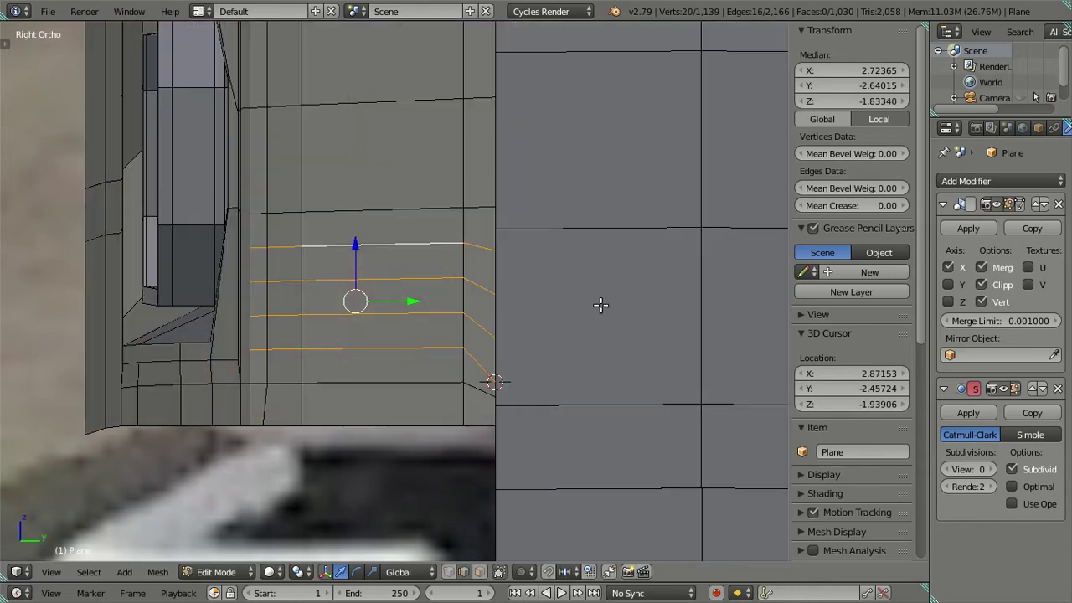
key(x)
click(599, 381)
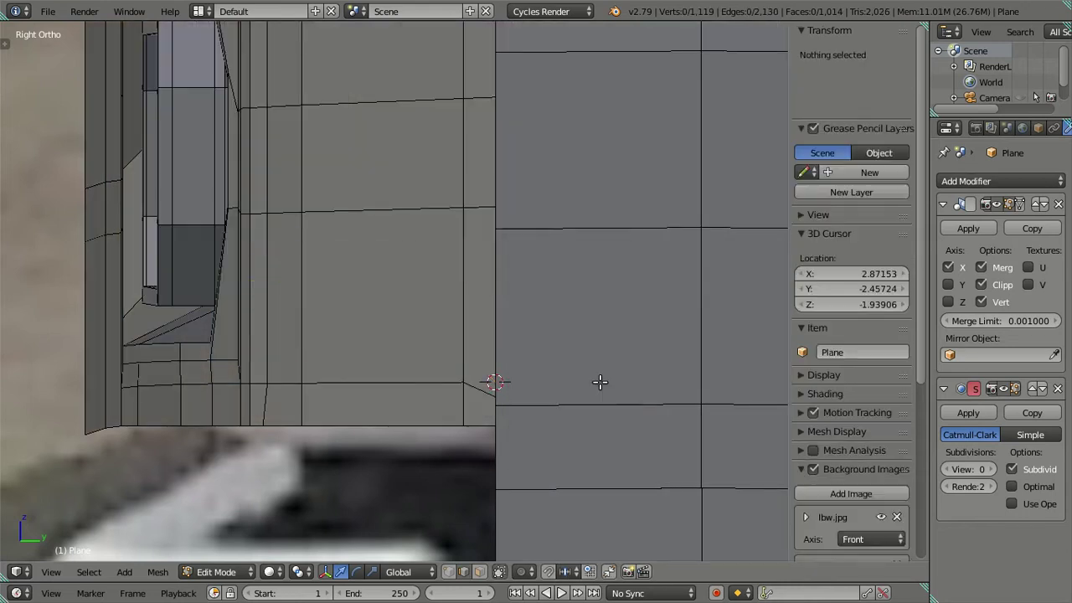
scroll(543, 421, up, 2)
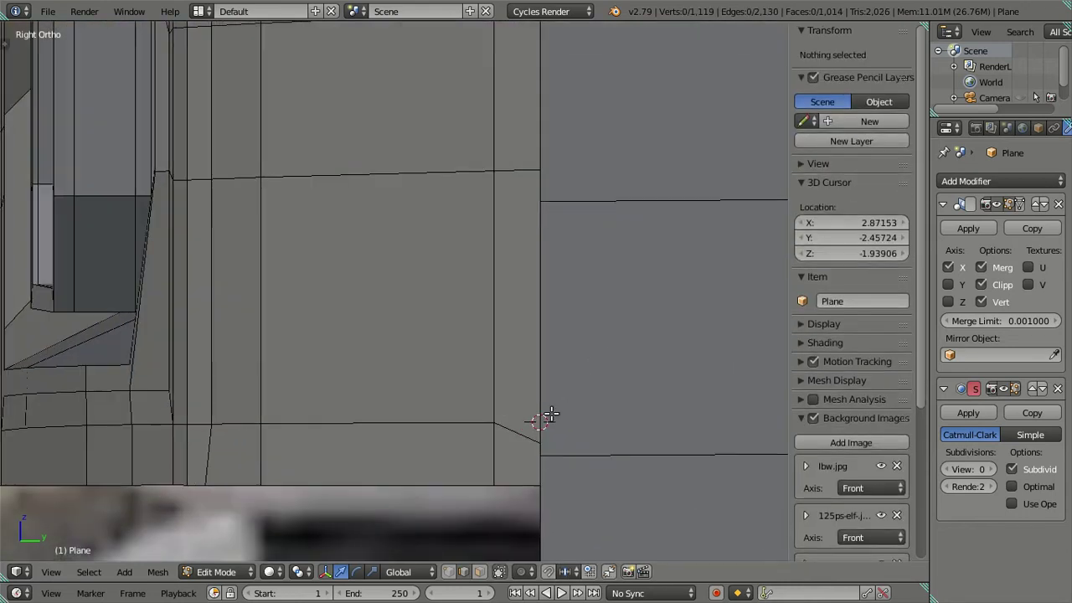
Step: In vertex mode, snap the panel's corner vertex onto the 3D cursor
key(ctrl+Tab)
click(540, 431)
key(z)
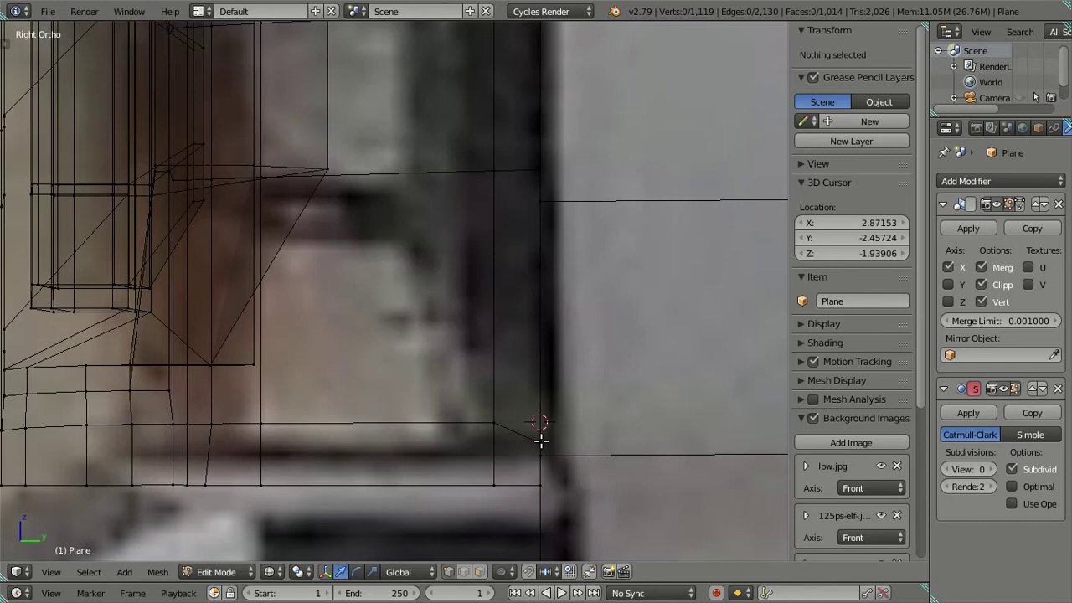
right_click(540, 437)
key(shift+s)
click(610, 403)
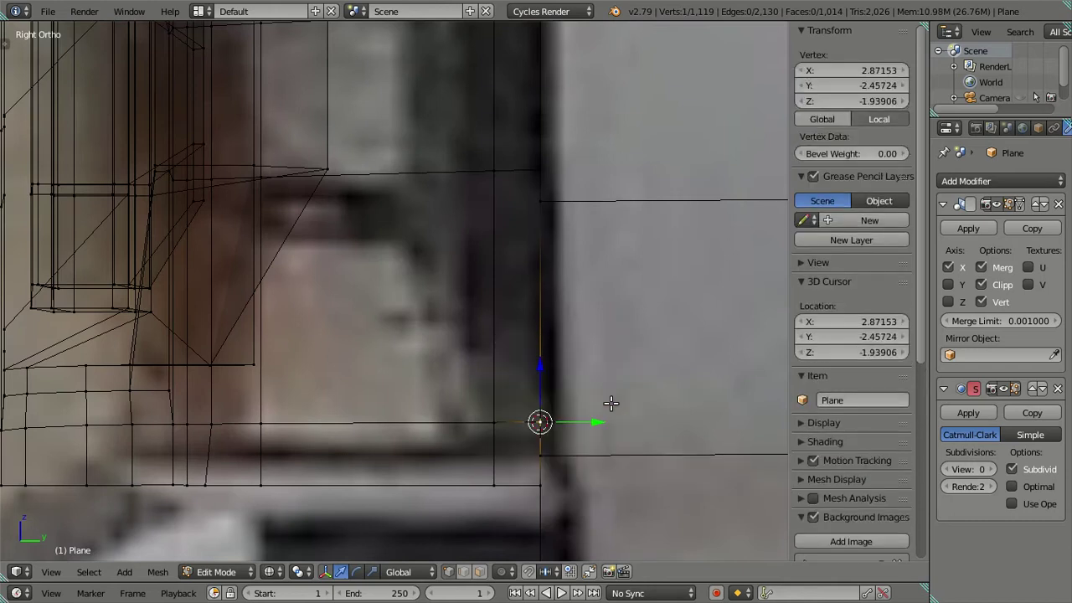
key(a)
key(z)
Step: Zoom and orbit the view to inspect the panel corner
scroll(612, 405, down, 2)
scroll(581, 391, down, 2)
scroll(586, 391, down, 2)
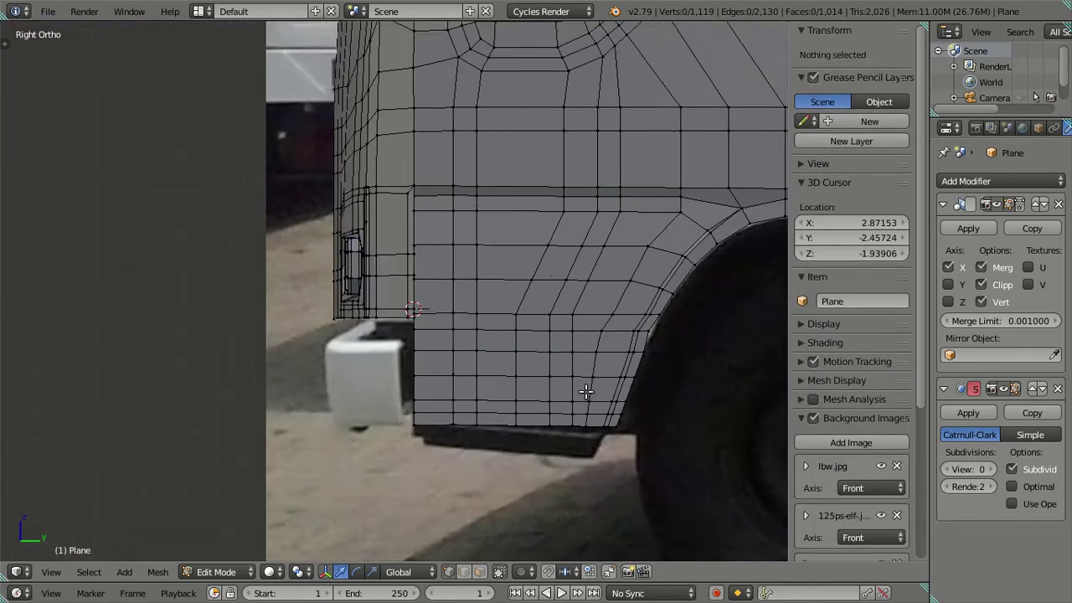
scroll(569, 369, up, 2)
scroll(498, 306, up, 1)
mouse_move(504, 296)
middle_down()
mouse_move(626, 232)
mouse_move(563, 262)
mouse_move(470, 386)
middle_up()
scroll(544, 256, up, 2)
scroll(486, 243, up, 2)
scroll(477, 293, up, 2)
scroll(503, 301, up, 2)
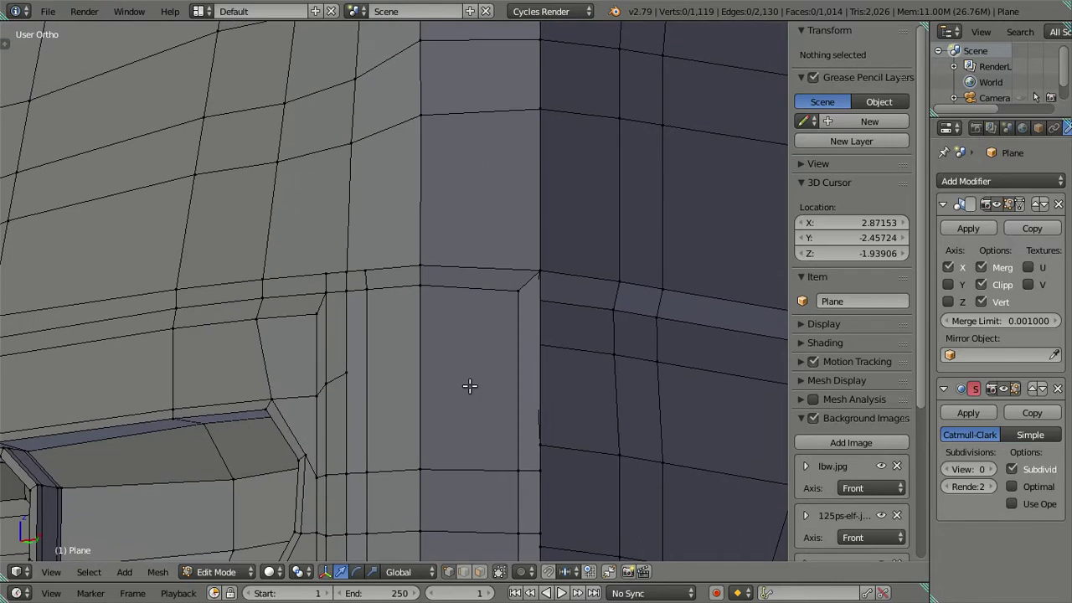
Step: Return to Right Ortho, frame the upper front corner, and begin a loop cut across the front face
key(KP_3)
scroll(544, 306, up, 2)
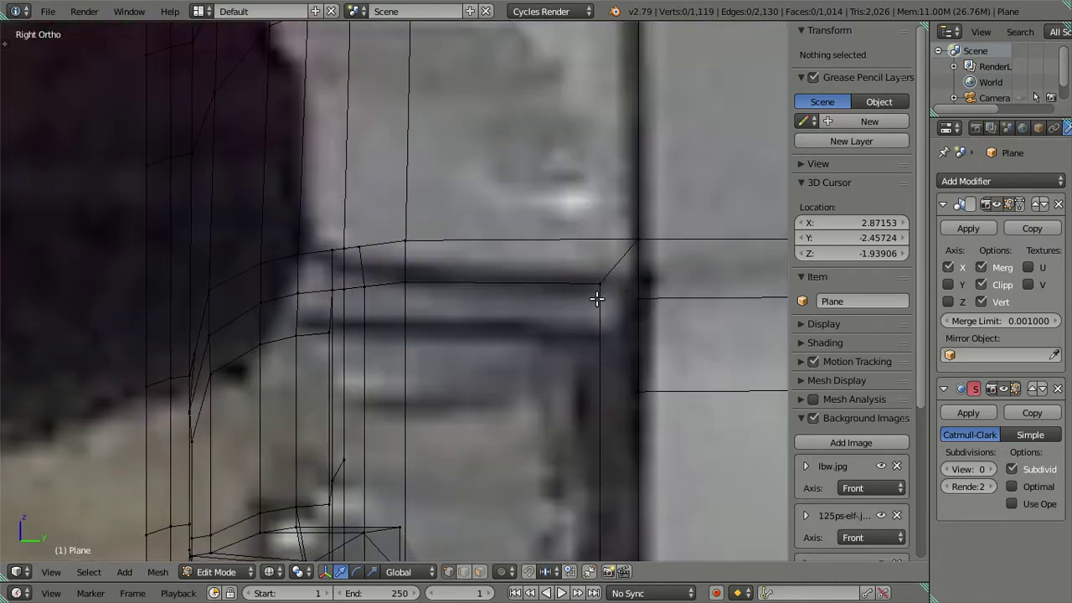
shift+middle_drag(597, 299, 471, 335)
scroll(475, 342, up, 1)
scroll(475, 342, up, 1)
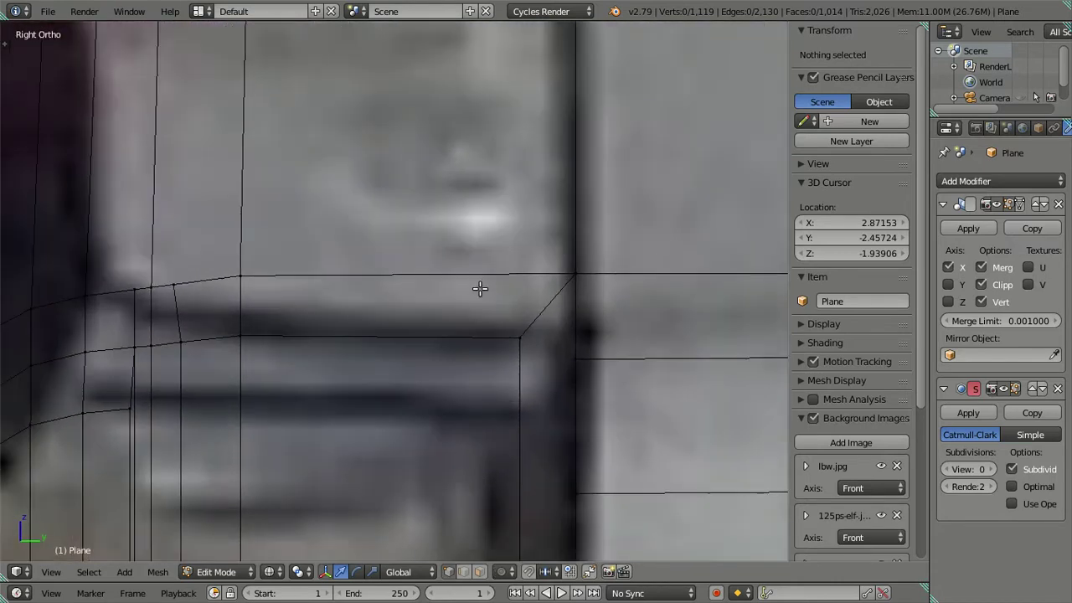
key(ctrl+r)
scroll(479, 289, up, 2)
scroll(478, 340, up, 1)
scroll(477, 341, up, 1)
Step: Confirm five centred loop cuts and snap the 3D cursor to the top corner vertex
click(477, 340)
right_click(477, 340)
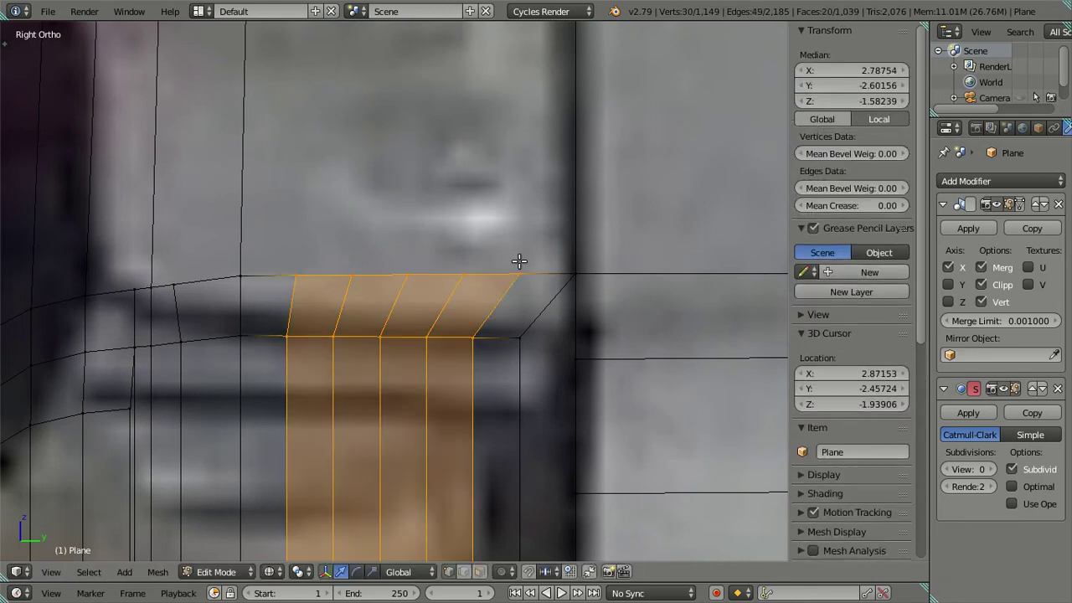
right_click(519, 263)
right_click(519, 307)
key(g)
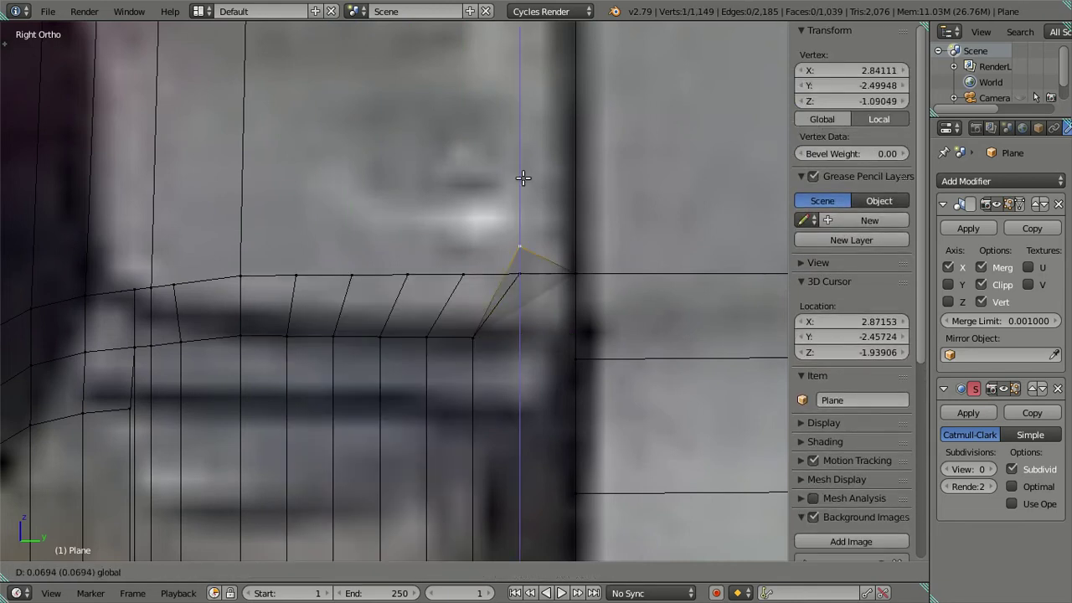
right_click(536, 218)
right_click(566, 285)
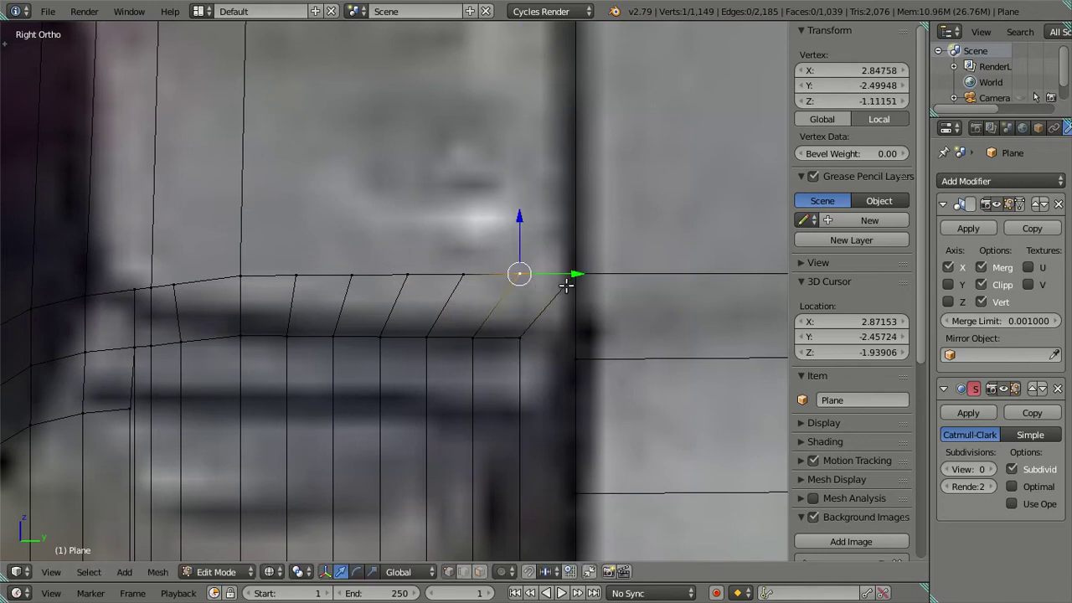
key(shift+s)
click(641, 337)
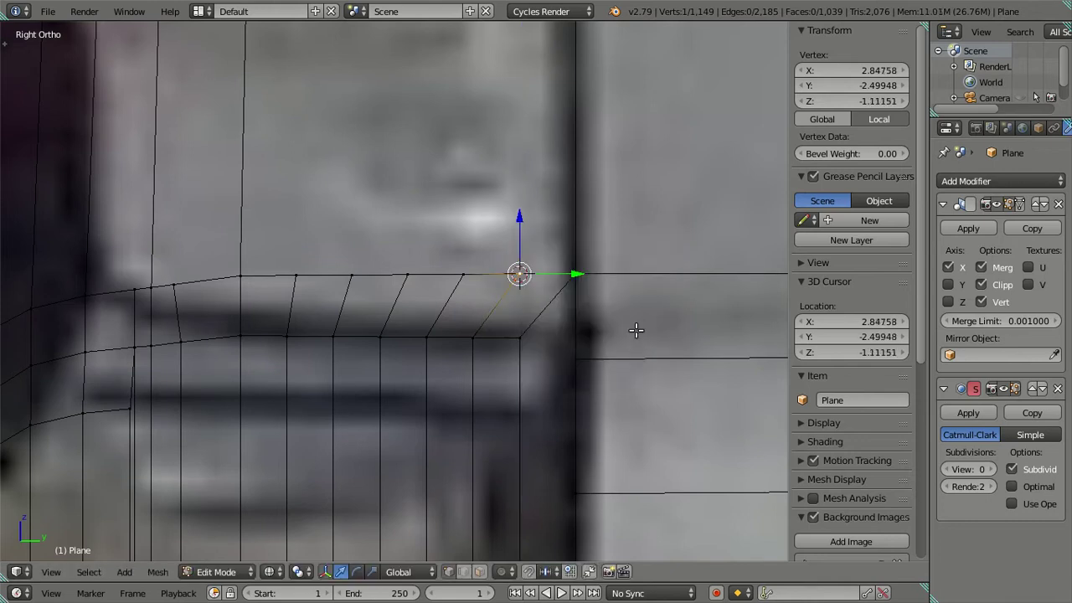
Step: Rip the front-panel corner vertex free and snap it onto the 3D cursor
key(ctrl+z)
key(a)
right_click(566, 285)
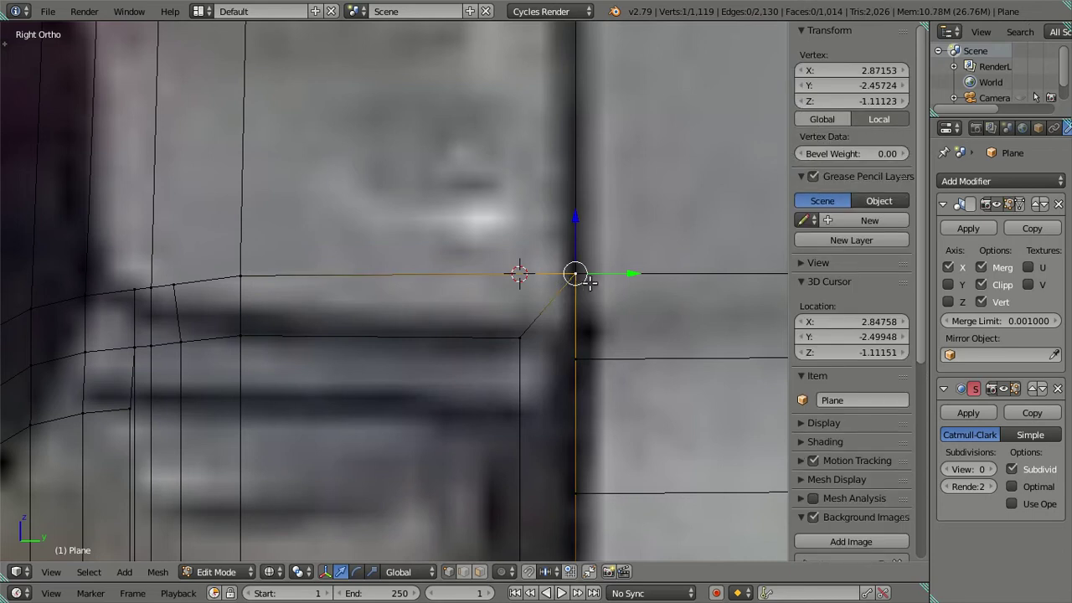
key(g)
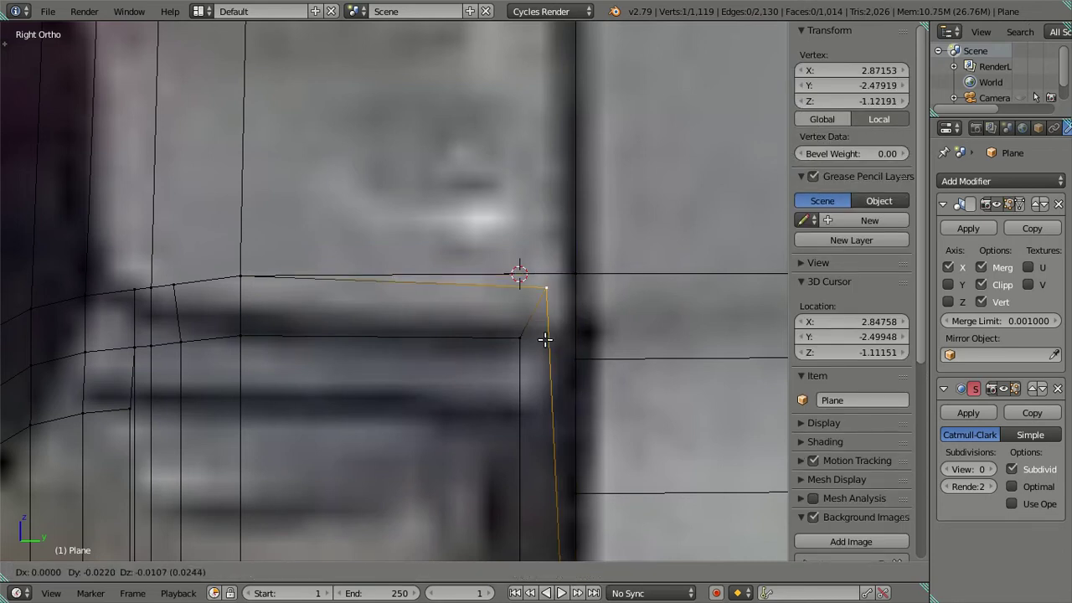
right_click(544, 339)
key(v)
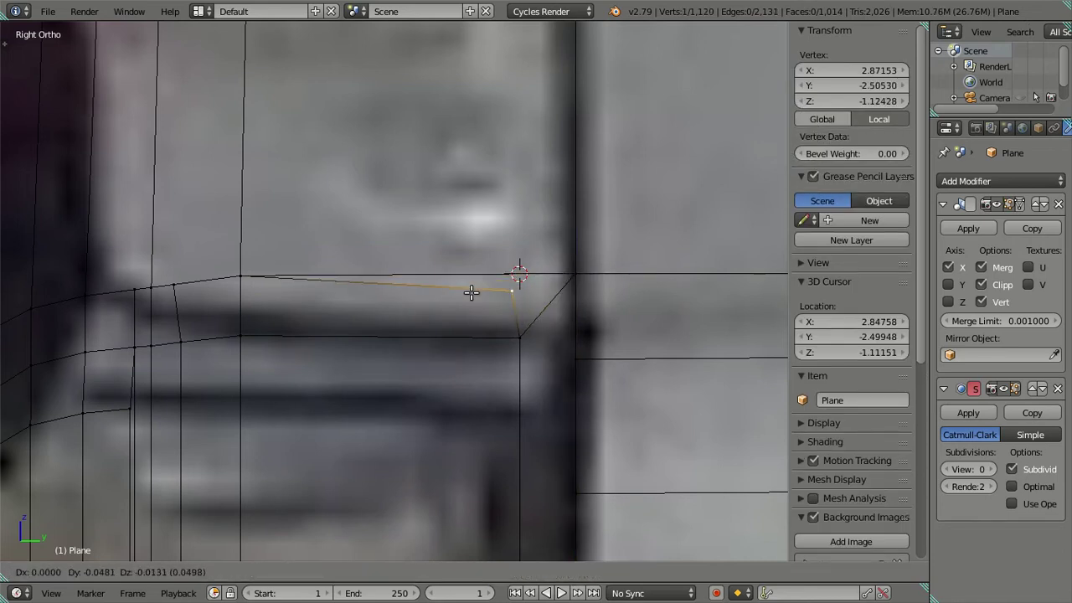
click(471, 292)
key(shift+s)
click(602, 260)
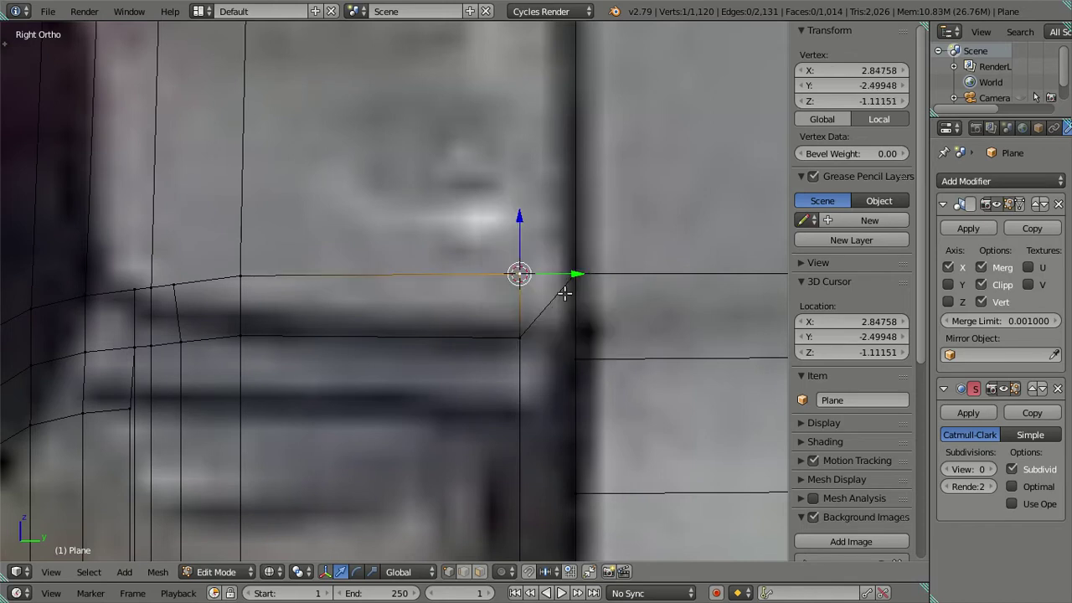
Step: Add seven evenly spaced edge loops down the cab's front corner
shift+middle_drag(581, 329, 531, 302)
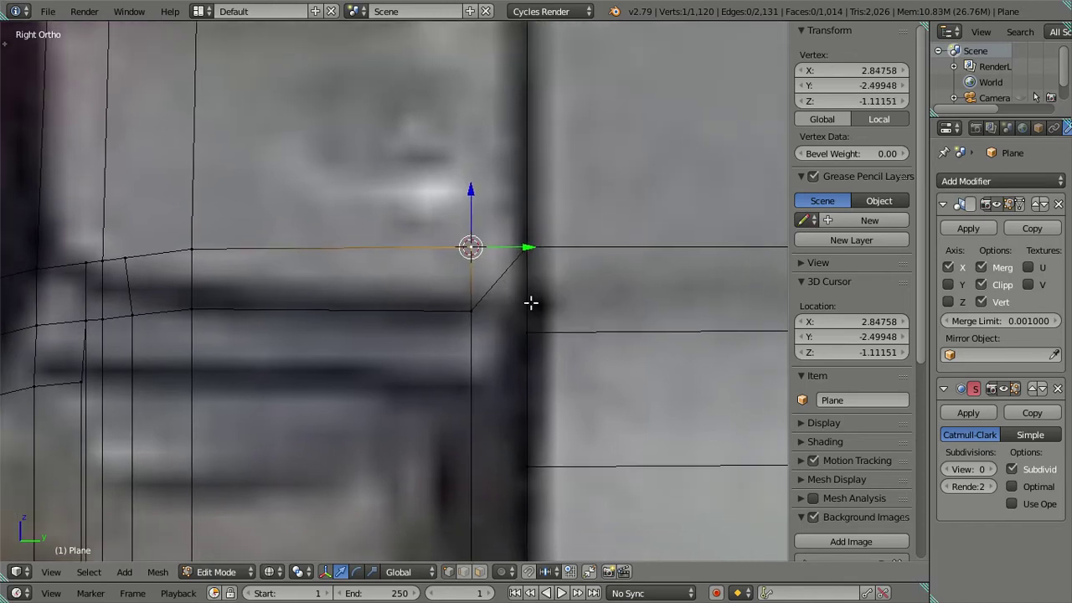
key(ctrl+r)
scroll(474, 352, up, 2)
scroll(473, 351, up, 2)
scroll(473, 352, up, 2)
click(473, 352)
right_click(472, 349)
right_click(470, 311)
Step: Test-move the selected vertex in solid and wireframe views, then undo back to before the loop cut
key(z)
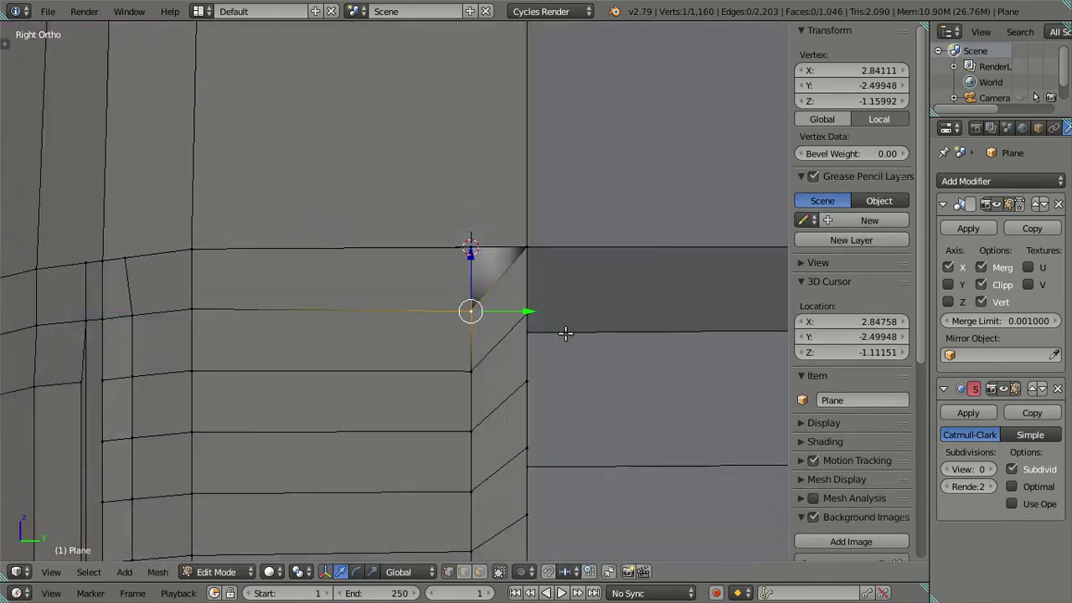
scroll(566, 332, up, 3)
key(g)
right_click(665, 319)
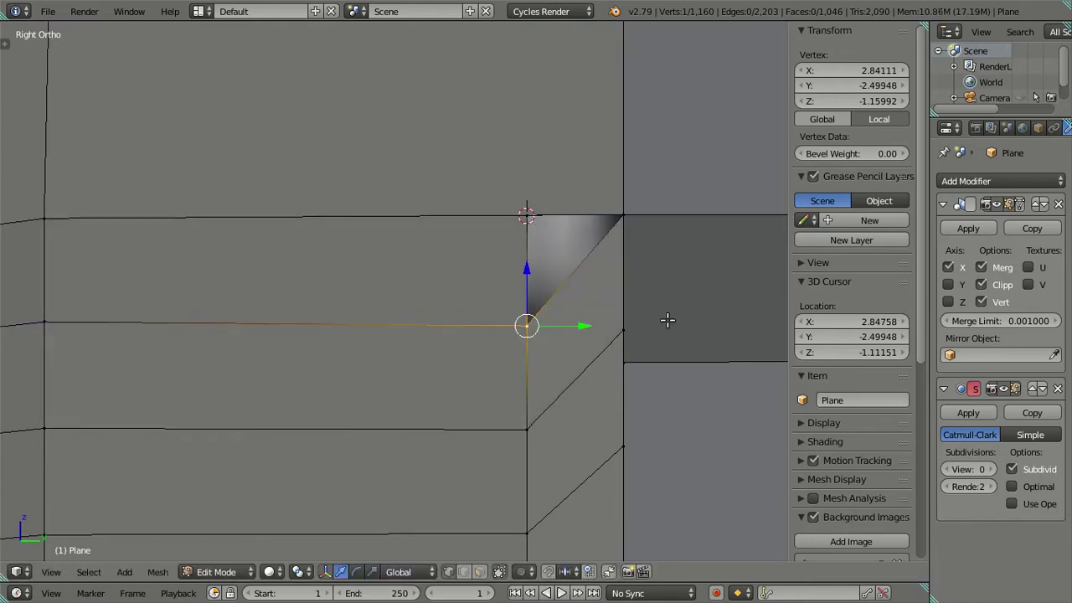
key(z)
drag(588, 325, 686, 335)
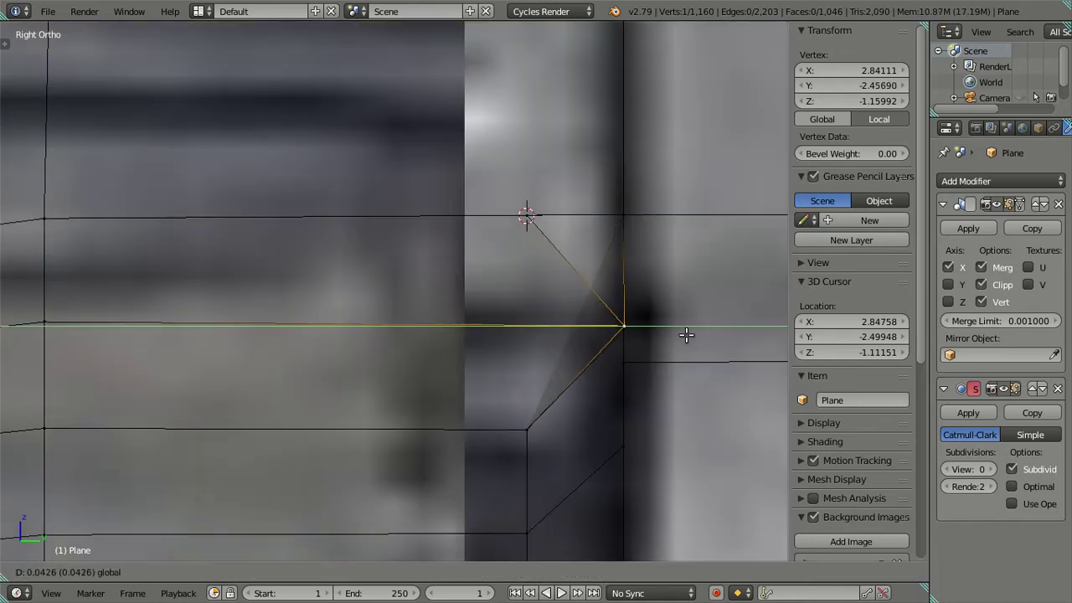
right_click(686, 335)
key(ctrl+z)
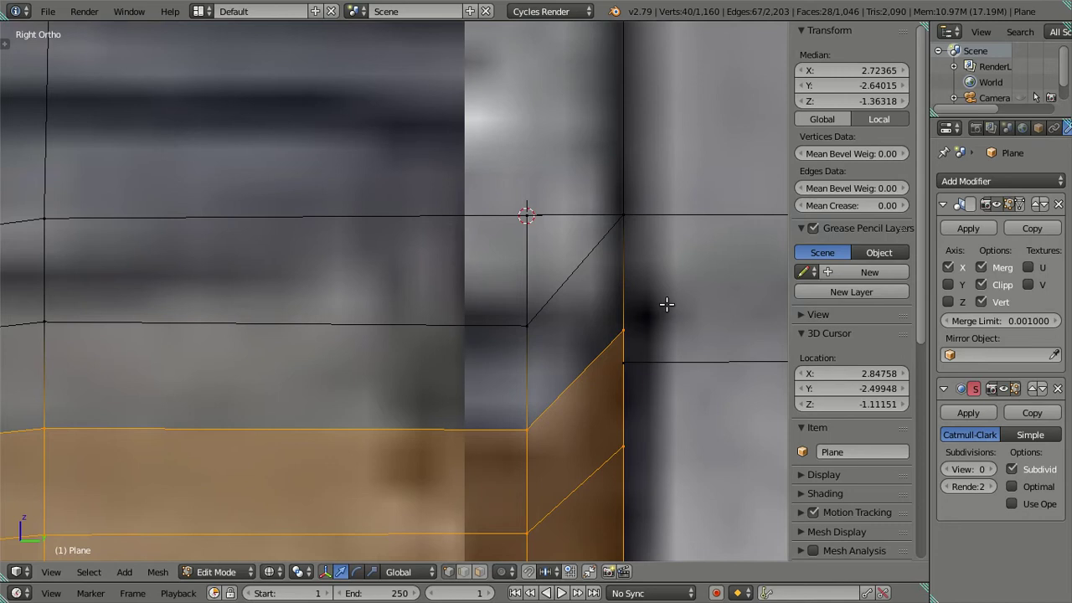
scroll(646, 309, down, 1)
scroll(646, 309, down, 1)
key(ctrl+z)
Step: Slide the lower corner vertex sideways toward the front panel
scroll(492, 313, up, 2)
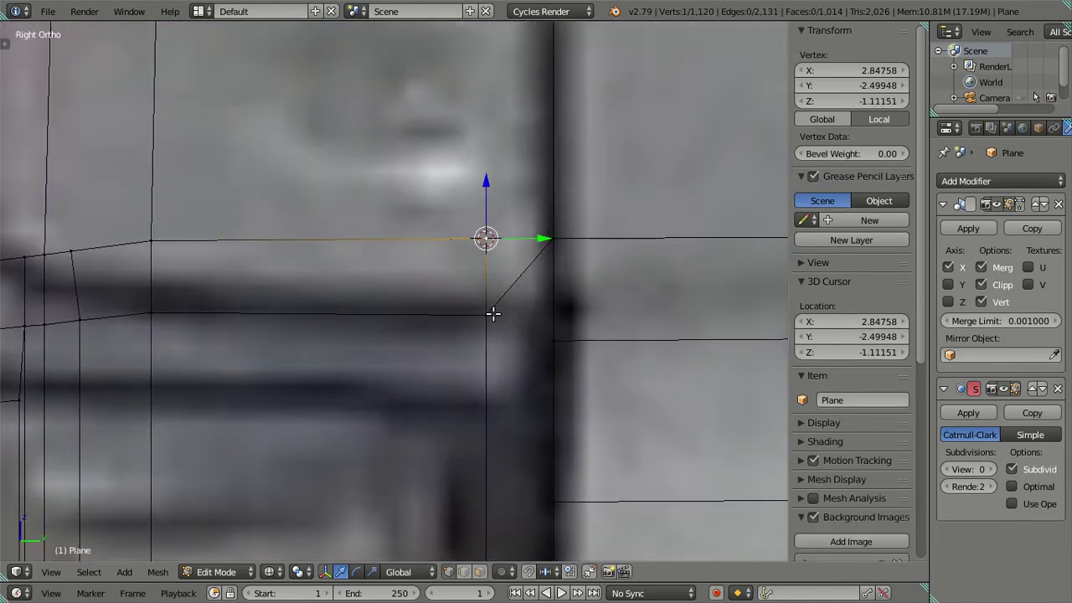
scroll(532, 326, up, 2)
shift+middle_drag(524, 328, 441, 330)
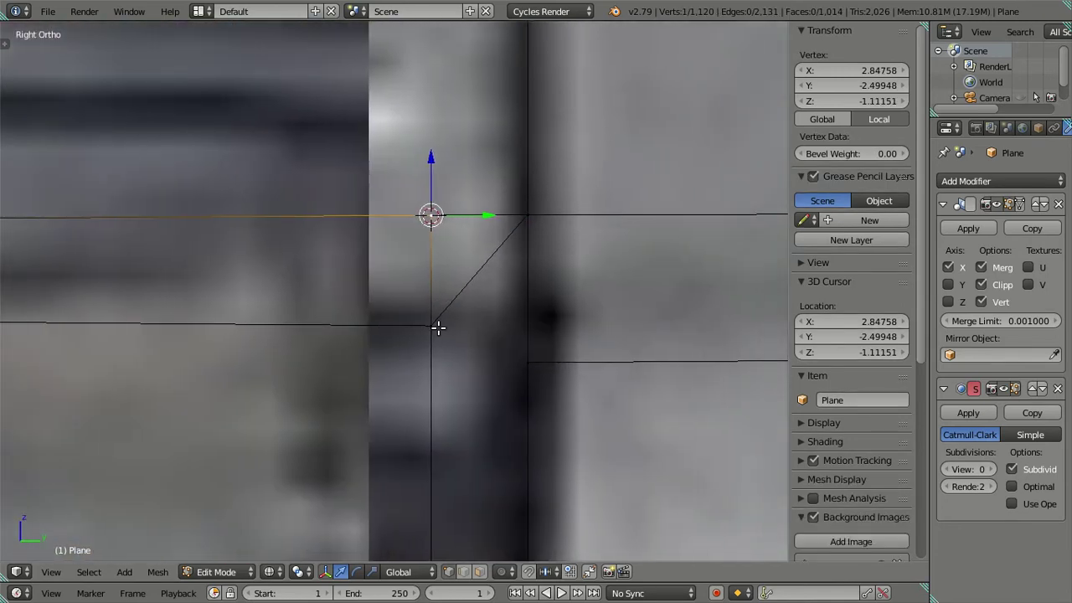
right_click(437, 327)
mouse_move(472, 325)
mouse_down()
mouse_move(592, 328)
mouse_move(574, 325)
mouse_up()
scroll(636, 454, up, 2)
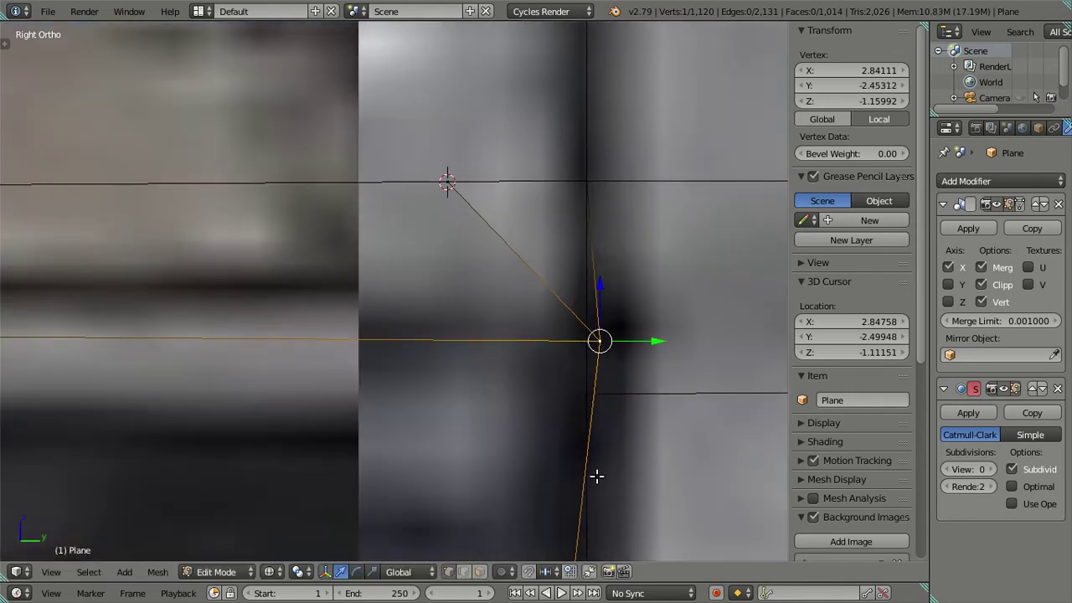
Step: Abandon the trial loop cuts and snap the selected vertex onto the 3D cursor
key(ctrl+r)
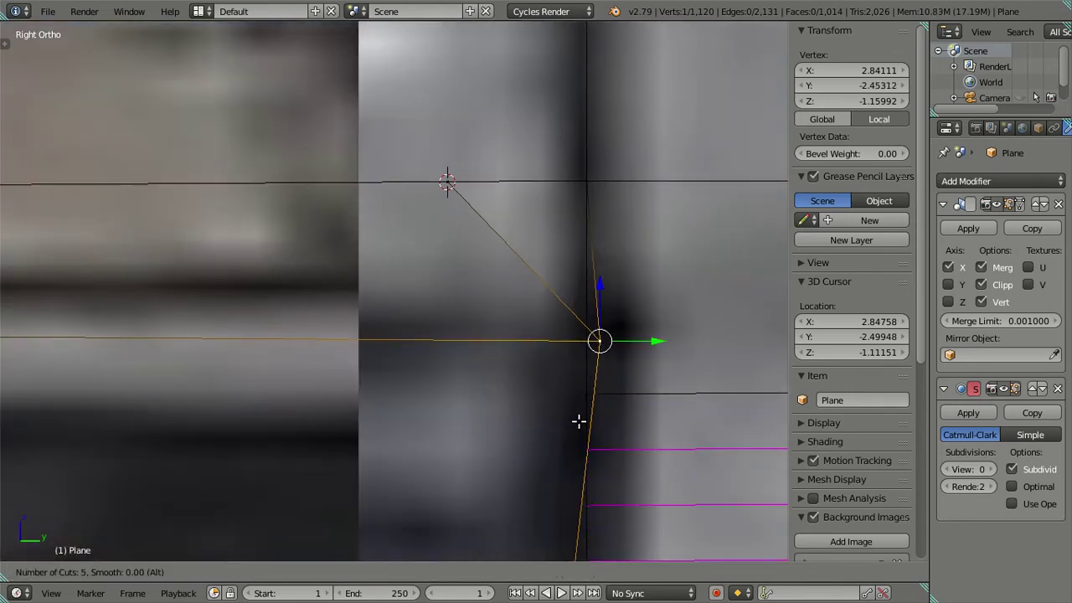
key(Escape)
key(ctrl+r)
scroll(602, 364, up, 2)
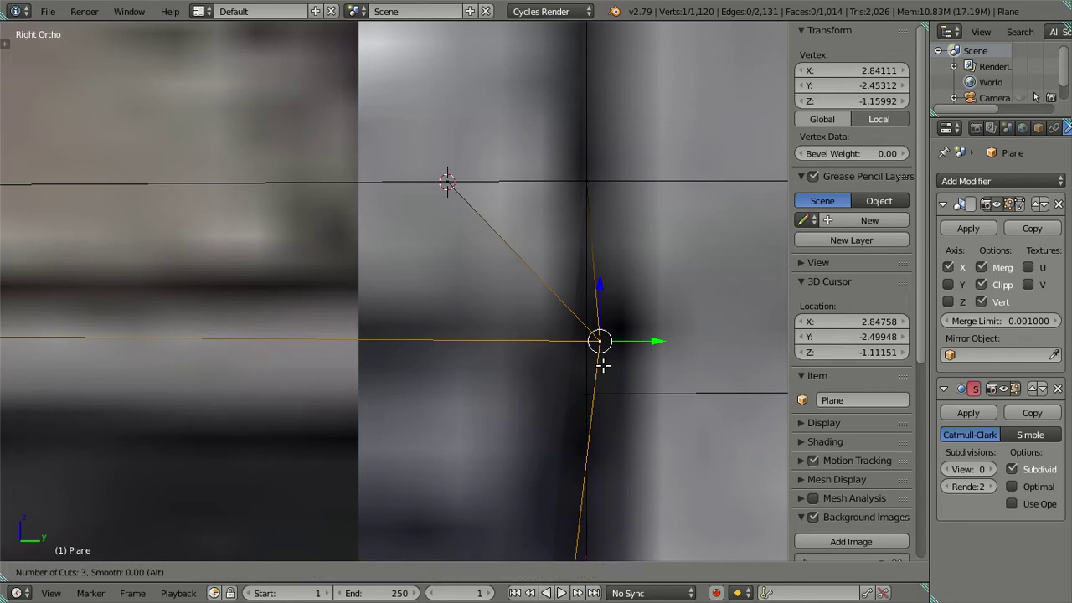
scroll(602, 364, up, 4)
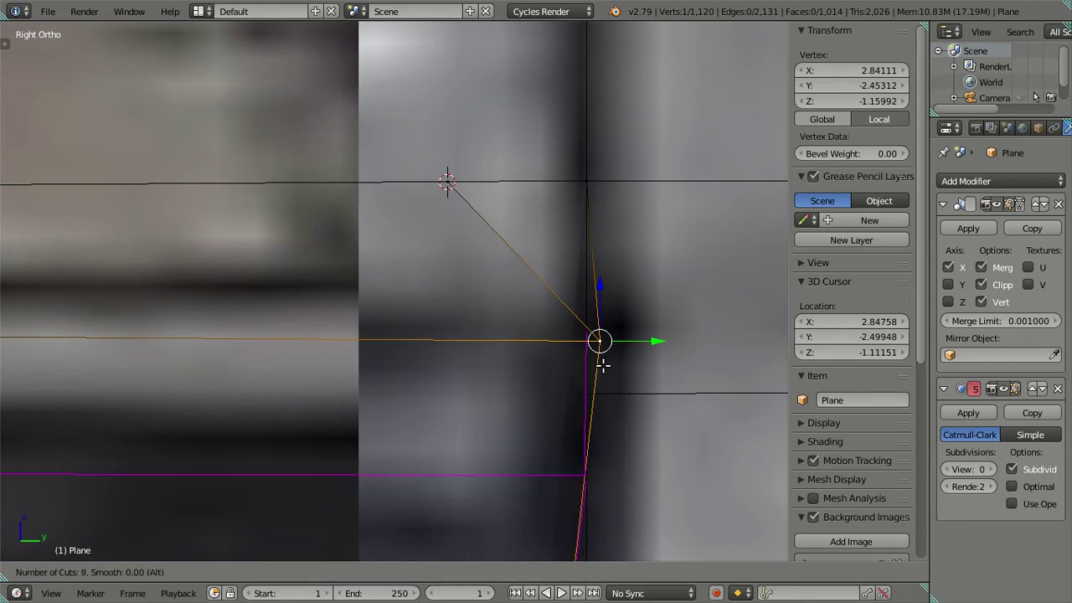
key(Escape)
key(shift+s)
click(603, 364)
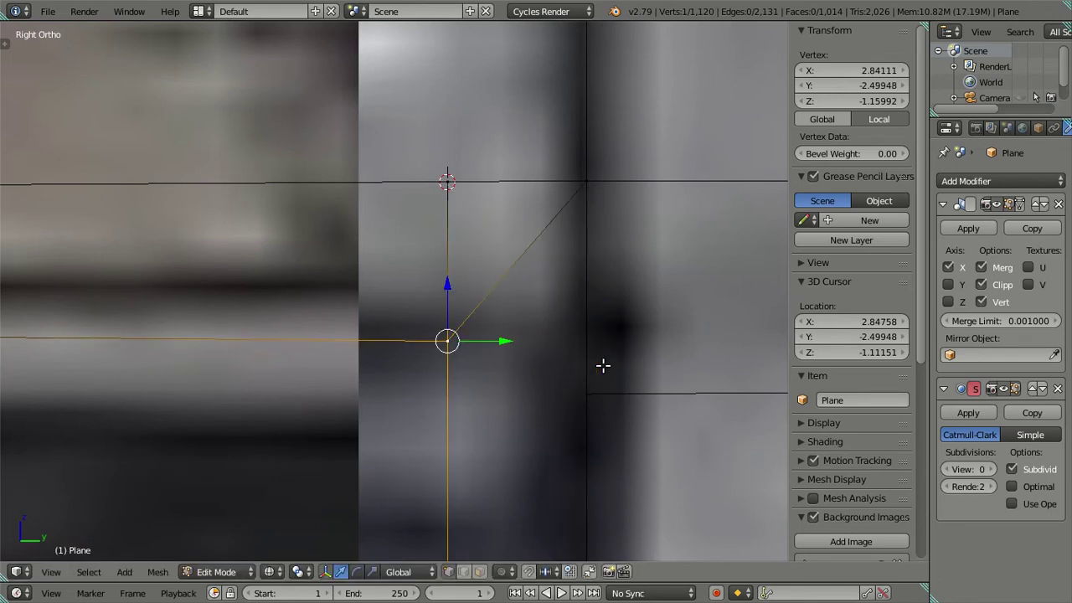
scroll(442, 339, down, 2)
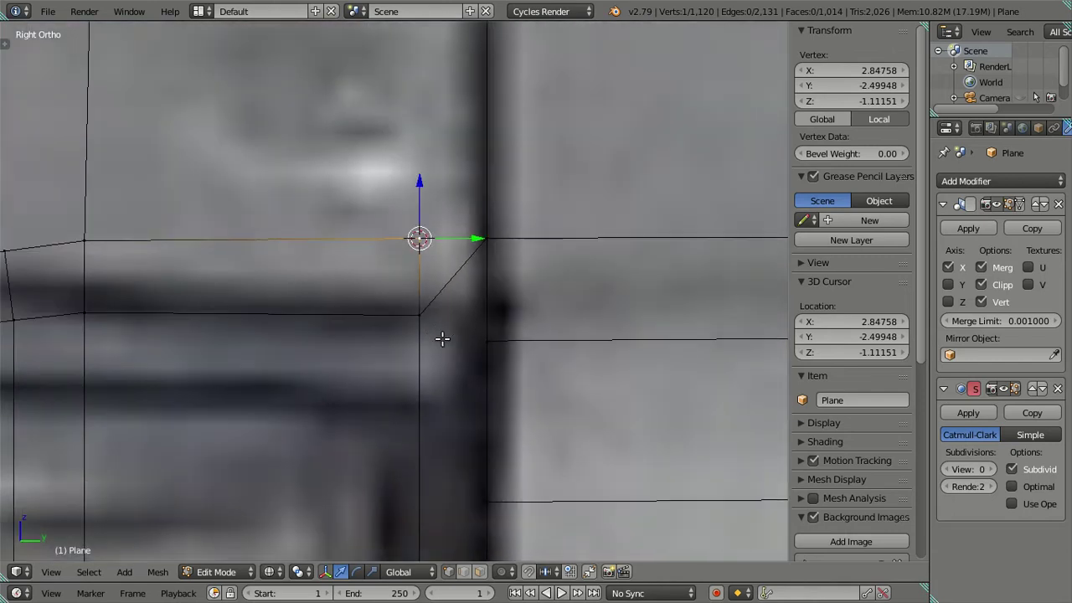
Step: Select the front corner vertex and cut eight evenly spaced edge loops down the corner
key(a)
right_click(473, 253)
scroll(474, 252, up, 2)
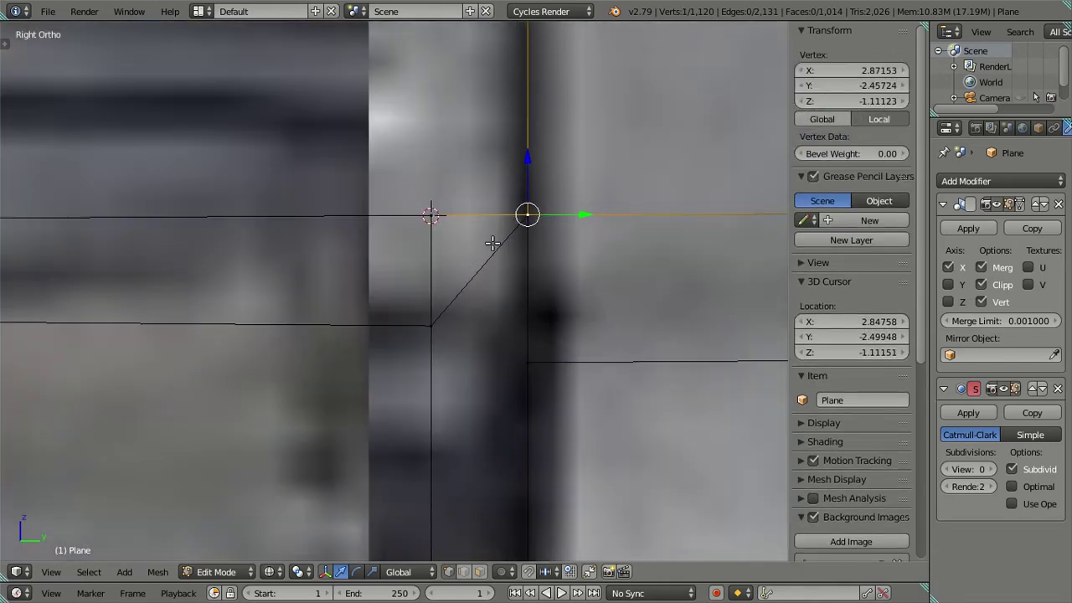
key(ctrl+r)
scroll(434, 395, up, 3)
scroll(434, 395, up, 1)
scroll(434, 395, up, 2)
scroll(434, 394, up, 1)
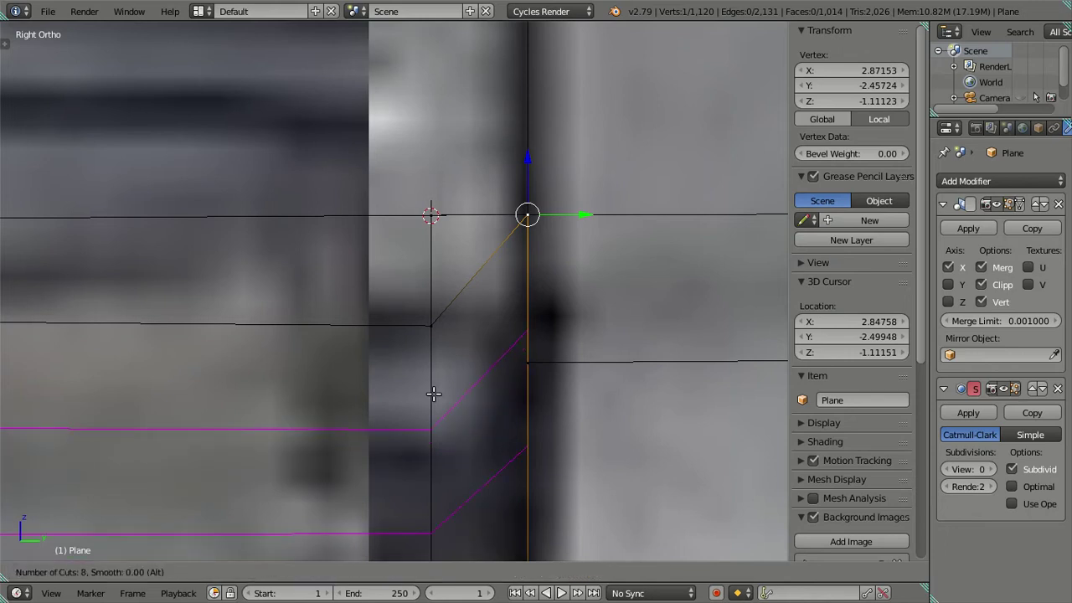
scroll(433, 394, up, 1)
click(434, 394)
right_click(526, 325)
key(shift+s)
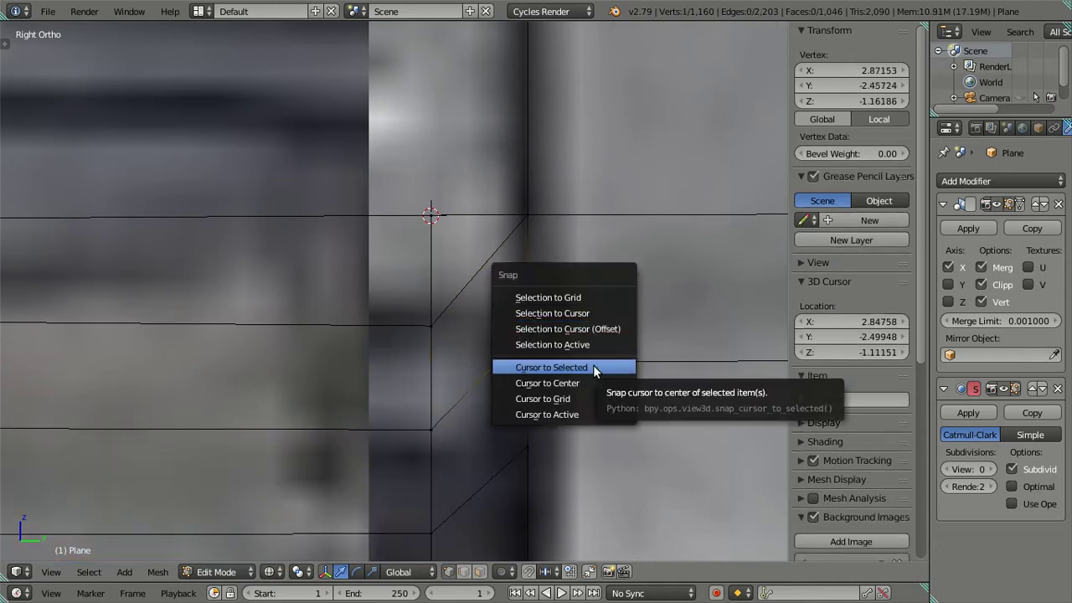
Step: Put the 3D cursor on the selected vertex and lower that vertex slightly along Z
click(593, 366)
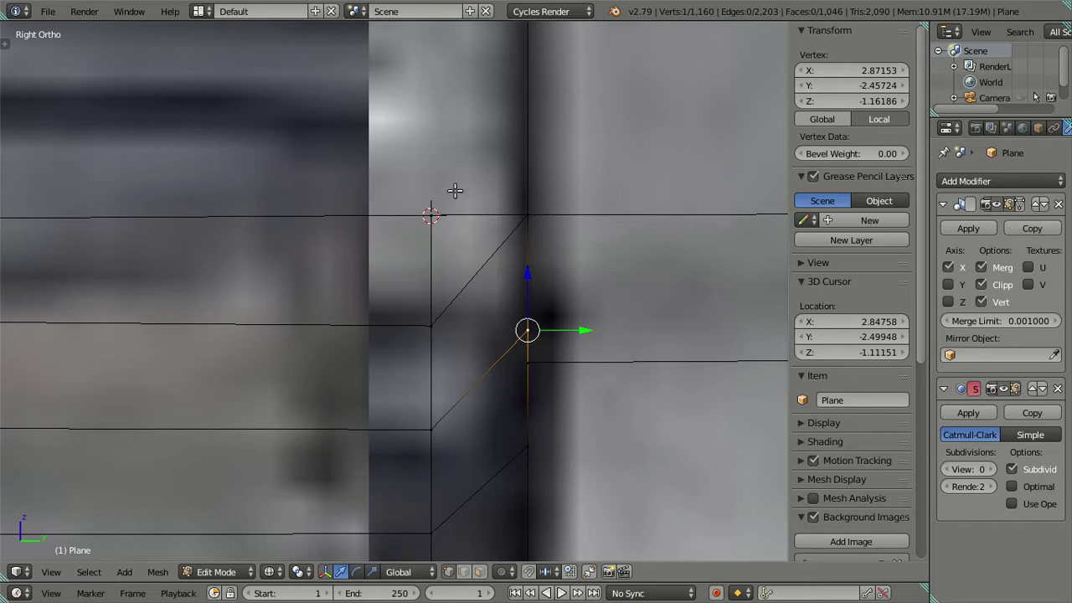
click(516, 216)
key(shift+s)
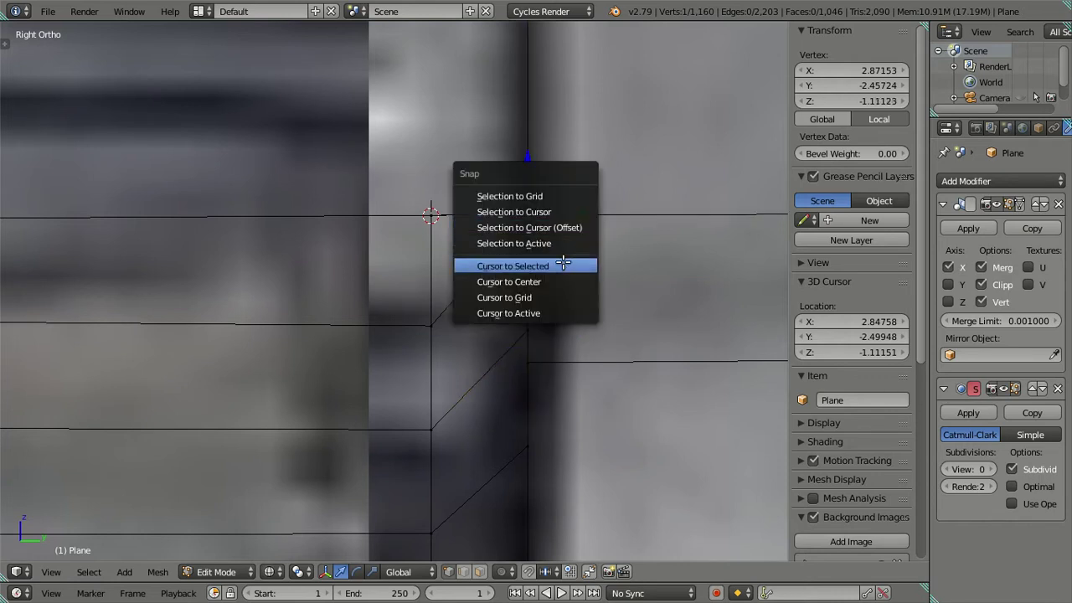
click(563, 264)
key(g)
key(z)
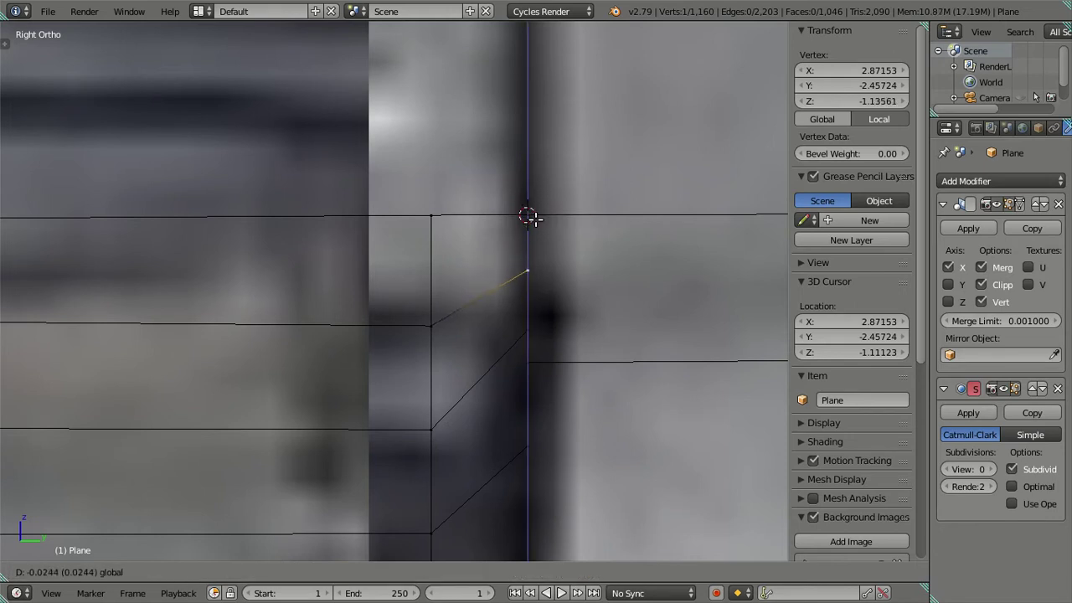
click(406, 215)
Step: Add a new corner vertex, fill a face, and snap a vertex onto the 3D cursor
right_click(431, 216)
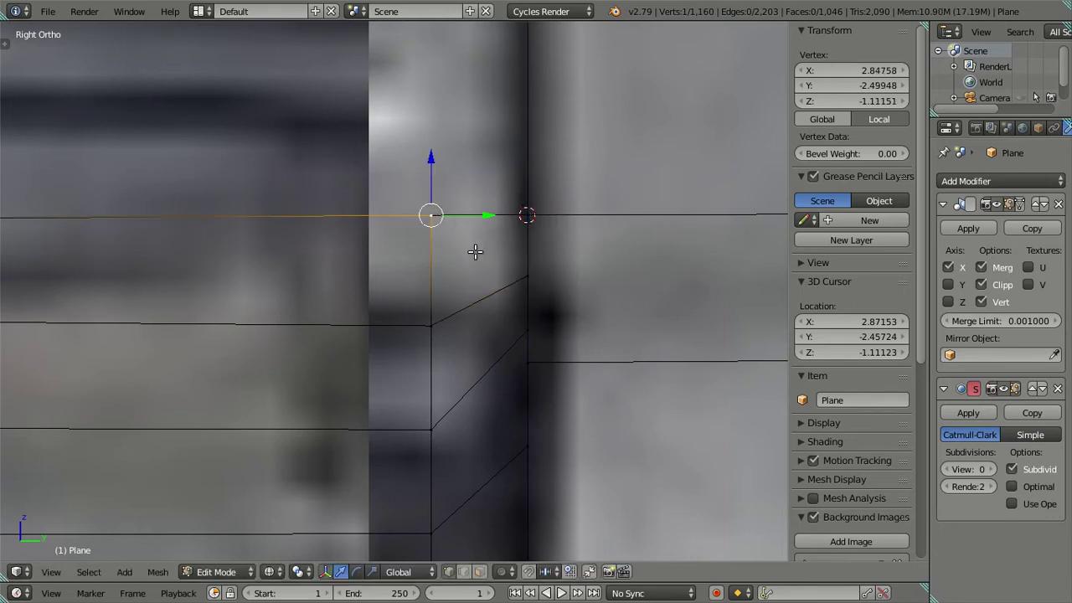
ctrl+right_click(521, 272)
key(f)
right_click(466, 237)
key(shift+s)
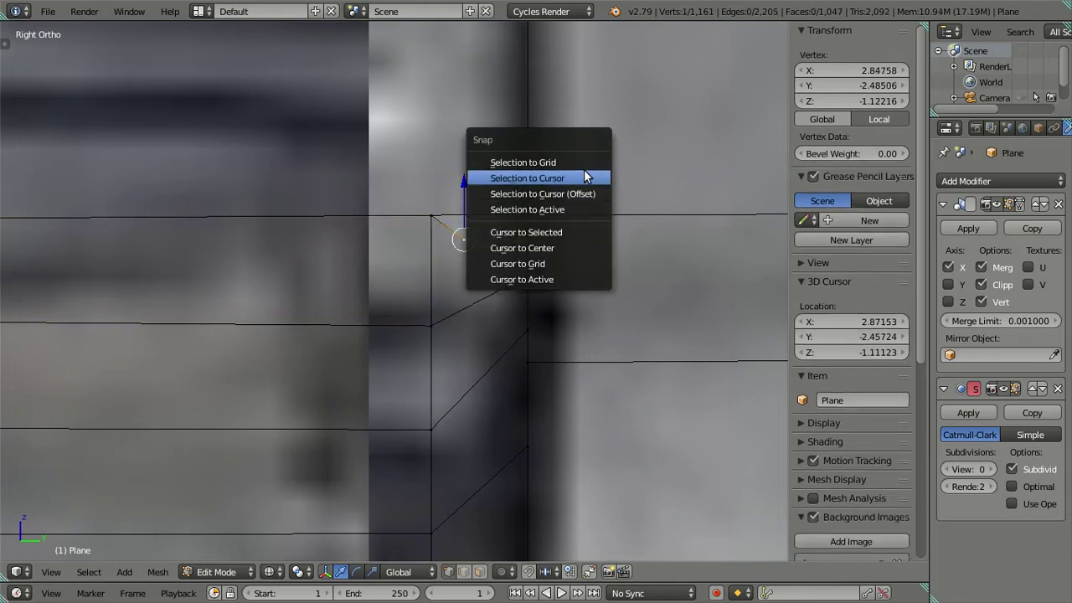
click(586, 193)
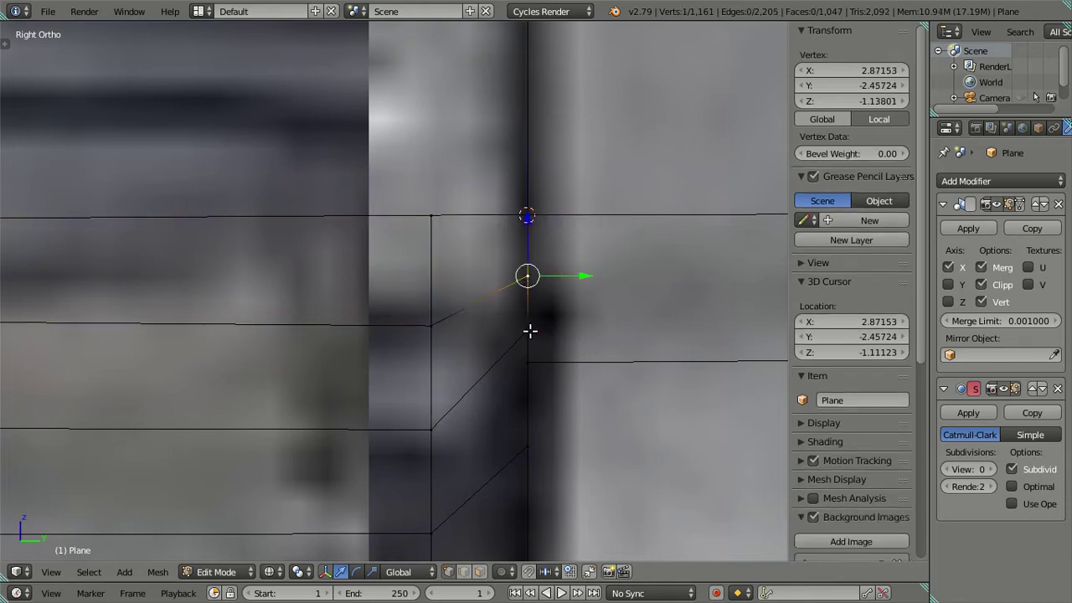
Step: Move the 3D cursor onto a vertex, then select another corner vertex and snap it
key(shift+s)
click(584, 363)
scroll(394, 419, down, 5)
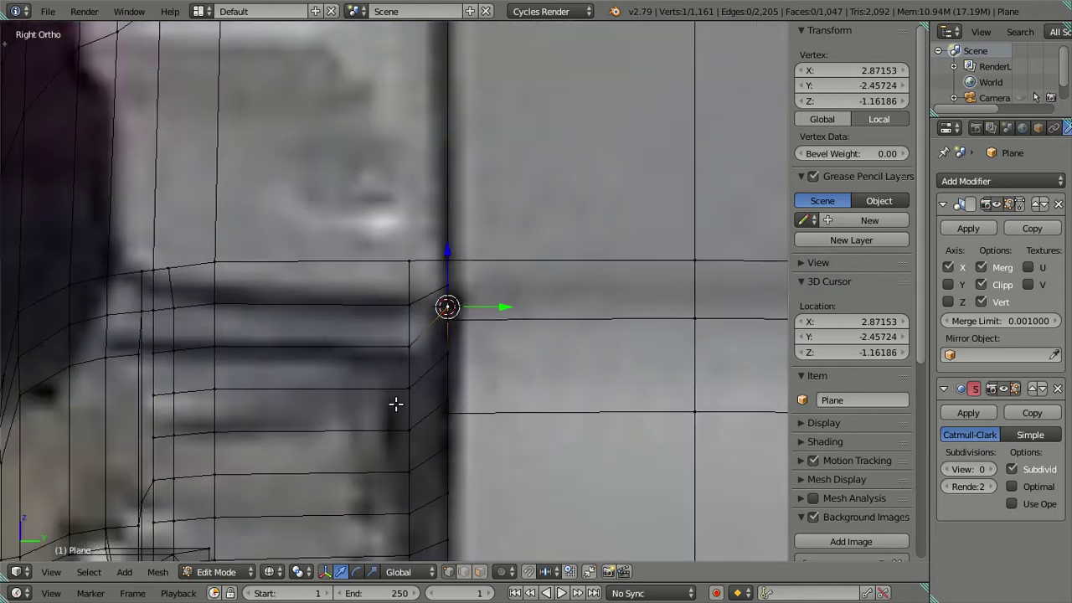
key(a)
right_click(442, 303)
key(shift+s)
click(482, 300)
scroll(332, 400, down, 2)
Step: Switch to edge selection mode and bring the side panel into view
key(ctrl+Tab)
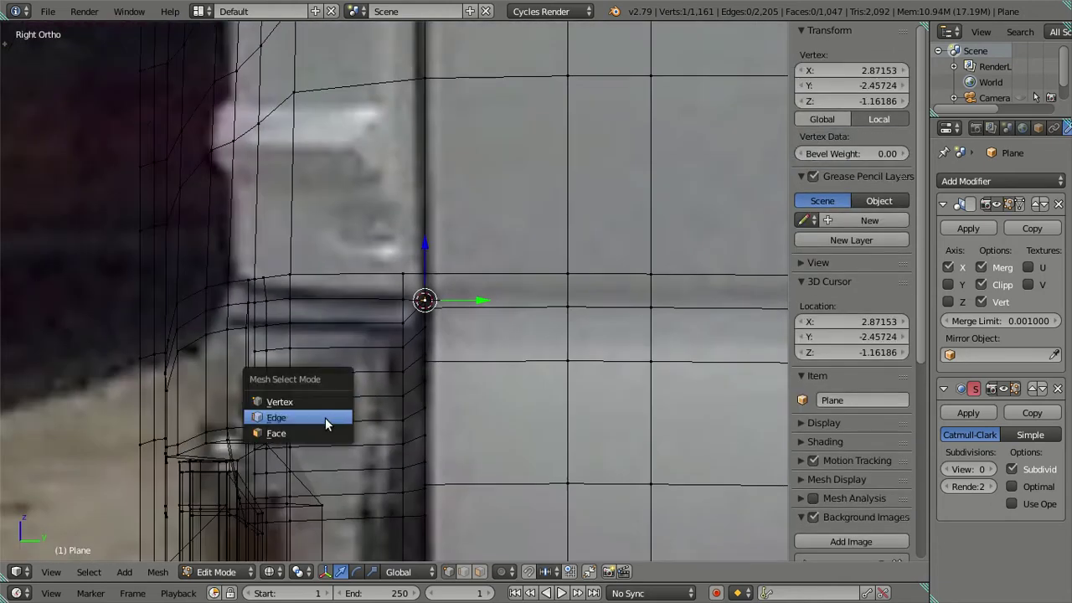
click(325, 418)
shift+middle_drag(361, 403, 423, 307)
Step: In solid view, select the eight edge loops running down the cab side
key(z)
key(a)
key(a)
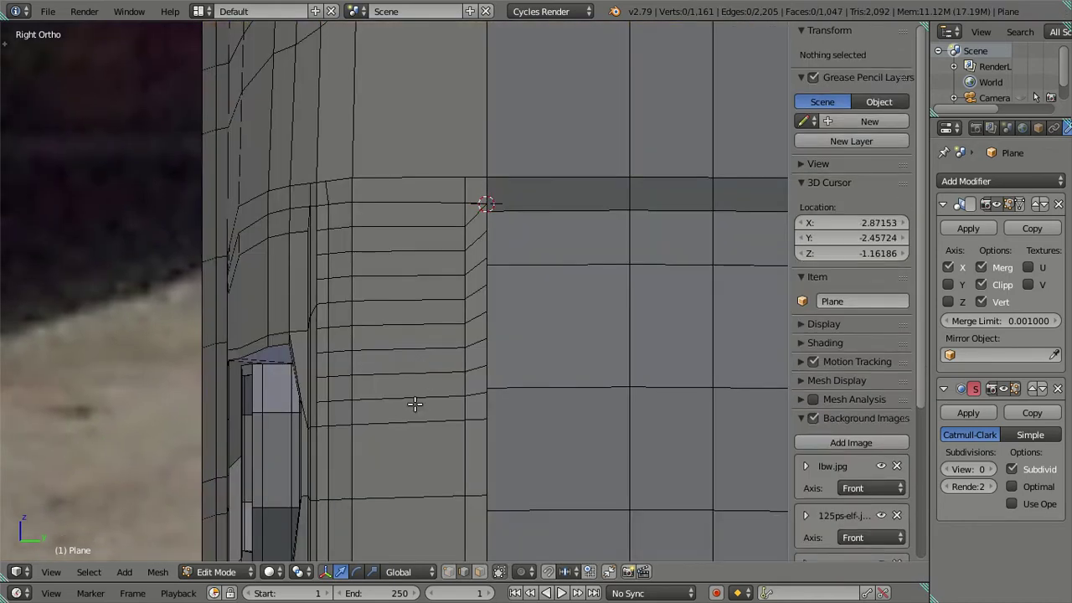
scroll(414, 404, up, 2)
alt+right_click(430, 199)
alt+shift+right_click(430, 234)
alt+shift+right_click(435, 261)
alt+shift+right_click(436, 300)
alt+shift+right_click(443, 331)
alt+shift+right_click(439, 371)
alt+shift+right_click(439, 411)
alt+shift+right_click(436, 441)
mouse_move(437, 441)
middle_down()
mouse_move(411, 414)
mouse_move(494, 405)
mouse_move(413, 388)
middle_up()
Step: Dissolve the selected edge loops, leaving the remaining side edges
key(x)
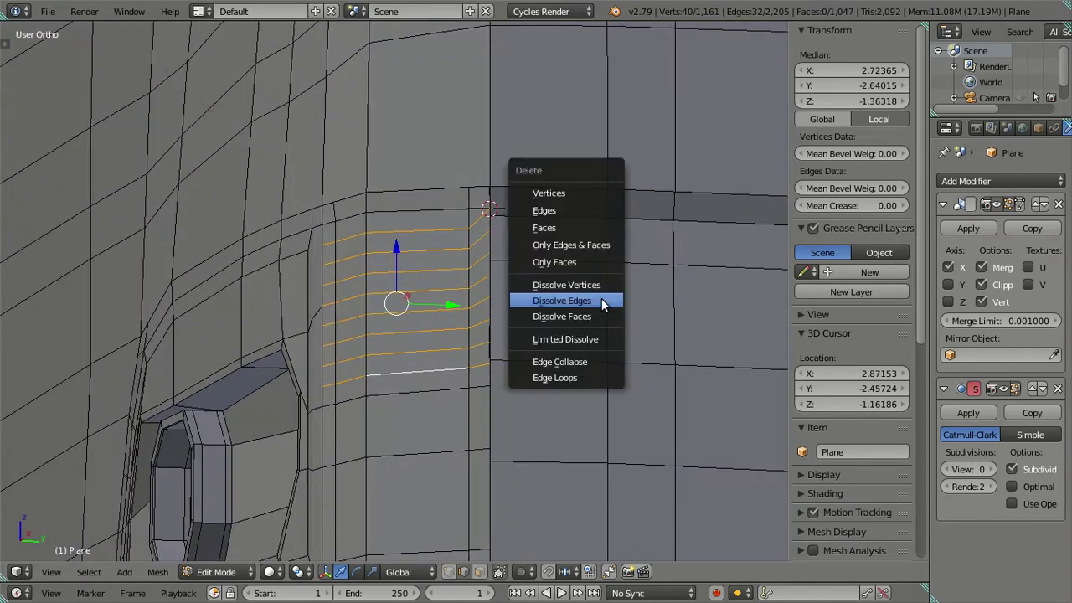
click(601, 300)
scroll(498, 304, up, 4)
shift+middle_drag(497, 304, 429, 308)
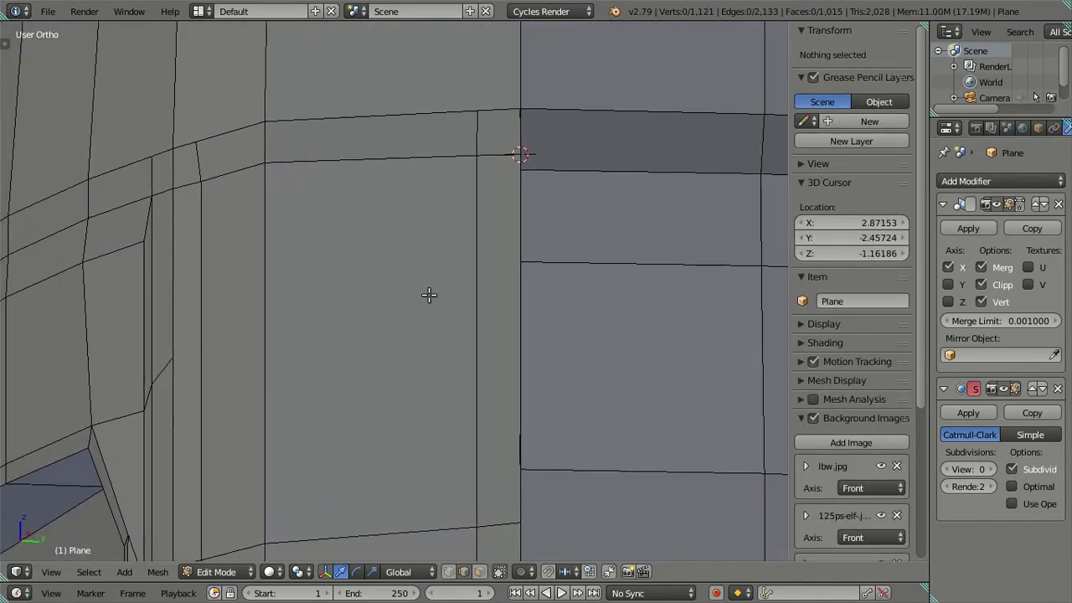
mouse_move(454, 256)
middle_down()
mouse_move(445, 285)
mouse_move(496, 239)
middle_up()
scroll(502, 193, up, 2)
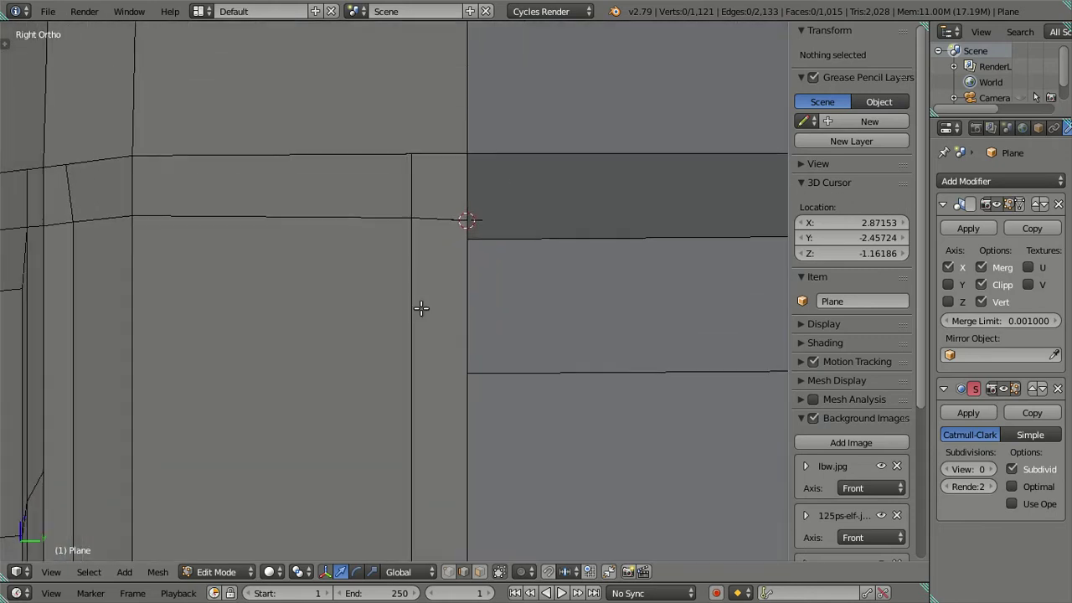
scroll(422, 309, up, 2)
scroll(493, 227, up, 2)
Step: In vertex mode, raise the top vertex of the vertical edge to line up with its neighbour
key(ctrl+Tab)
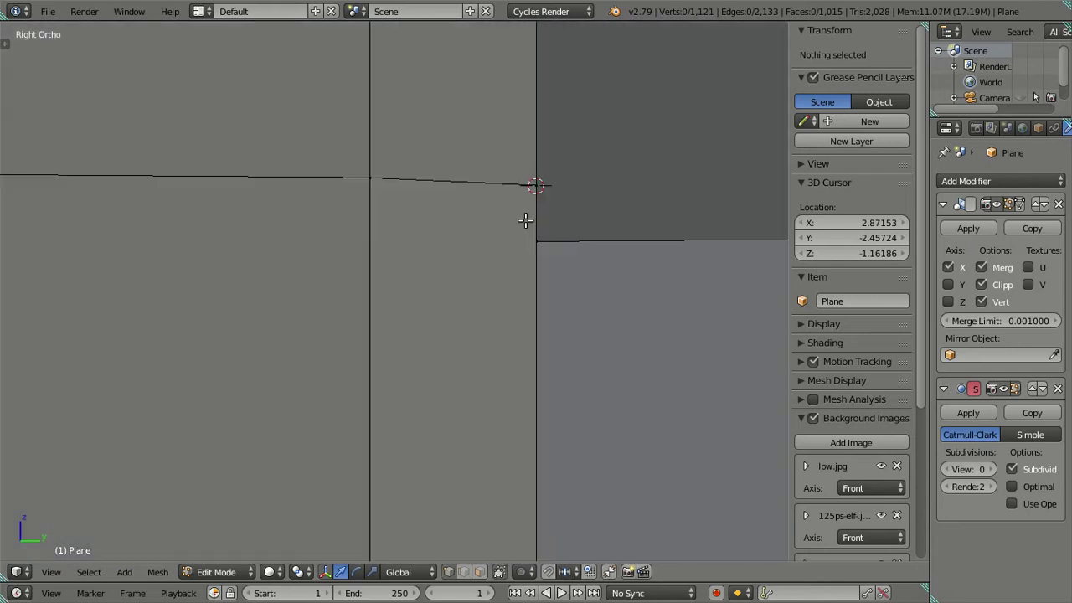
right_click(536, 181)
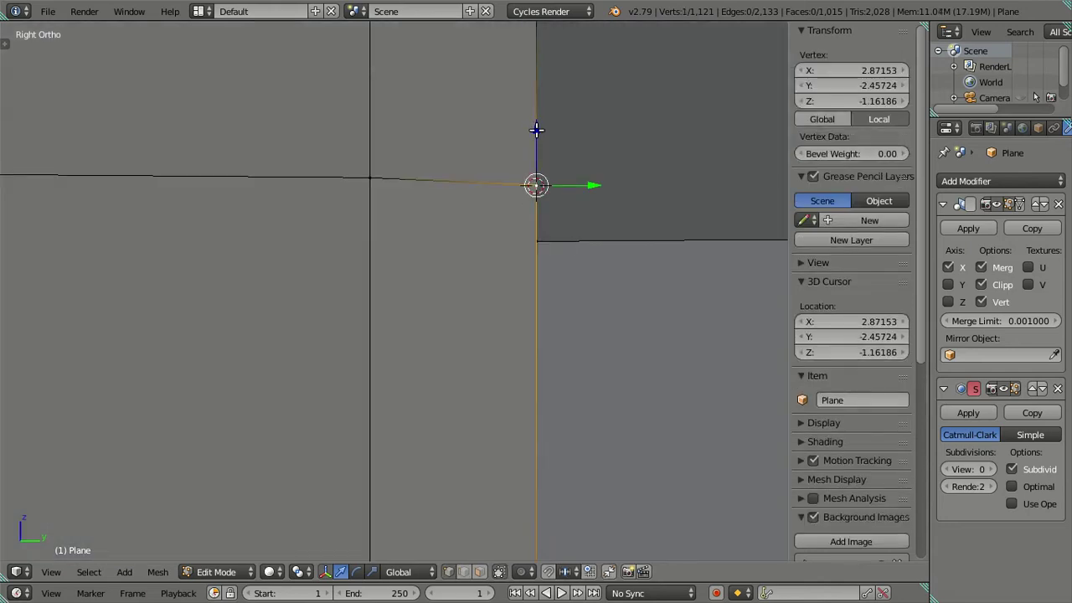
key(g)
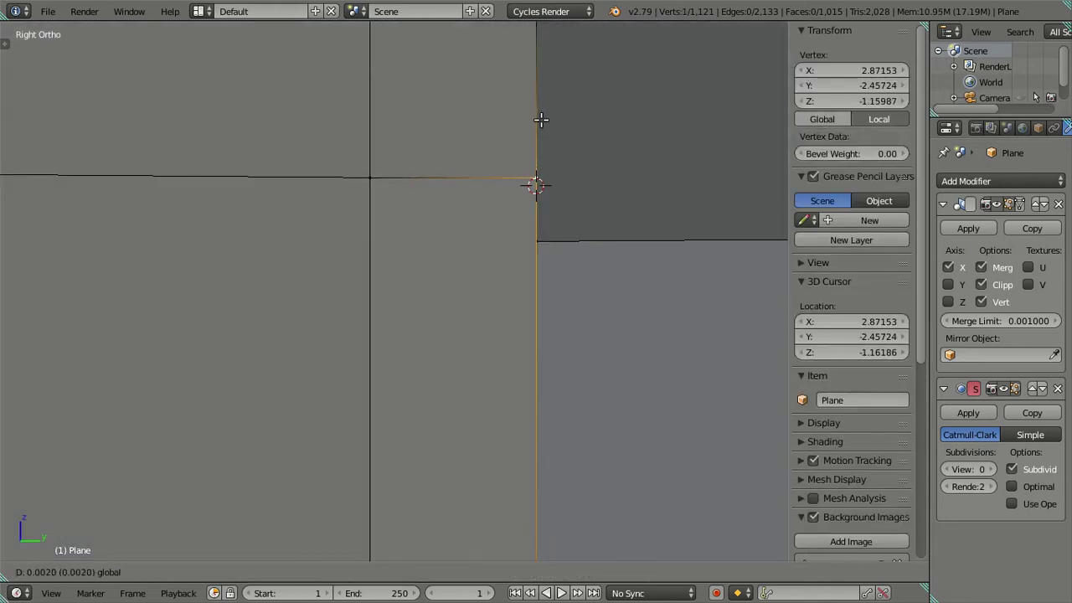
click(520, 148)
key(a)
scroll(507, 160, down, 2)
scroll(485, 234, down, 1)
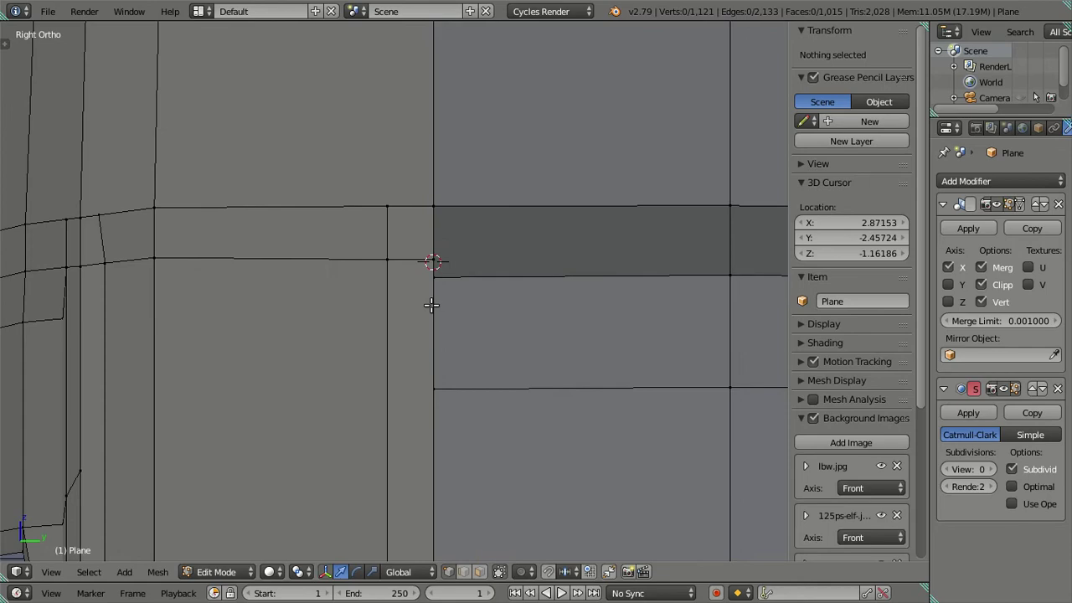
scroll(431, 304, down, 1)
scroll(431, 304, down, 2)
scroll(435, 319, down, 3)
Step: Orbit around the cab, then return to the front view over the reference image
scroll(442, 360, down, 1)
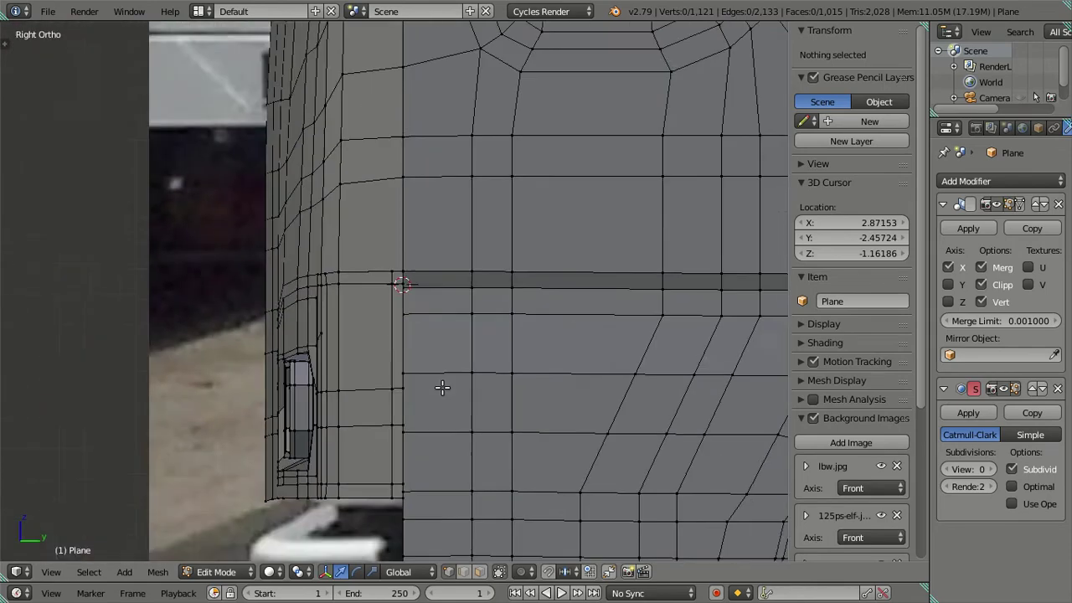
scroll(442, 388, down, 1)
mouse_move(422, 352)
middle_down()
mouse_move(478, 313)
mouse_move(427, 285)
mouse_move(547, 335)
mouse_move(589, 340)
mouse_move(469, 341)
middle_up()
mouse_move(371, 313)
middle_down()
mouse_move(323, 352)
mouse_move(314, 318)
mouse_move(371, 363)
mouse_move(466, 366)
middle_up()
scroll(371, 363, down, 2)
scroll(439, 376, up, 3)
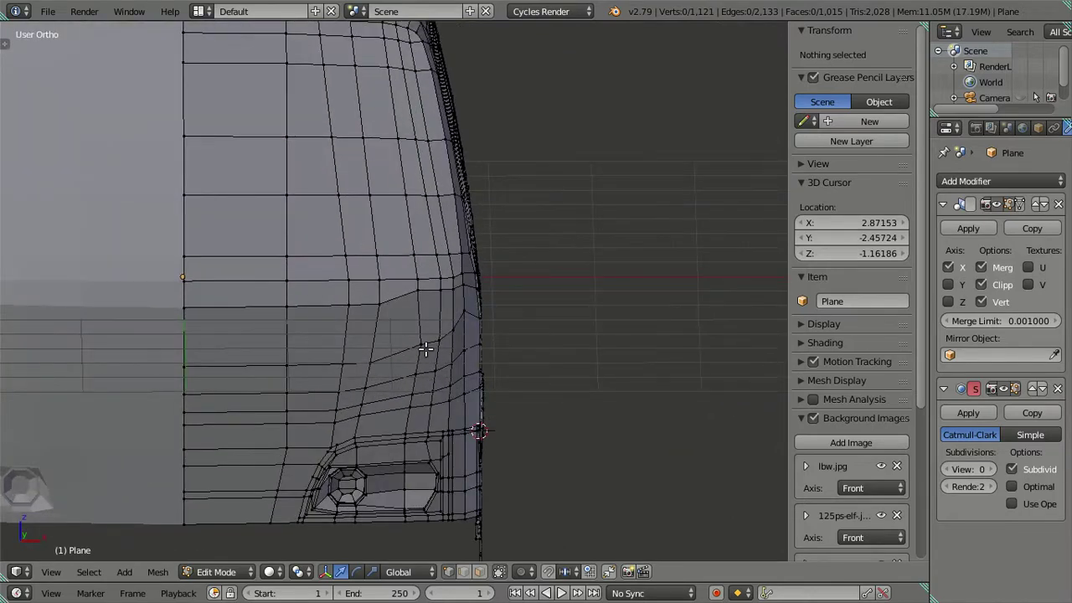
scroll(425, 348, up, 2)
key(KP_1)
scroll(427, 360, up, 2)
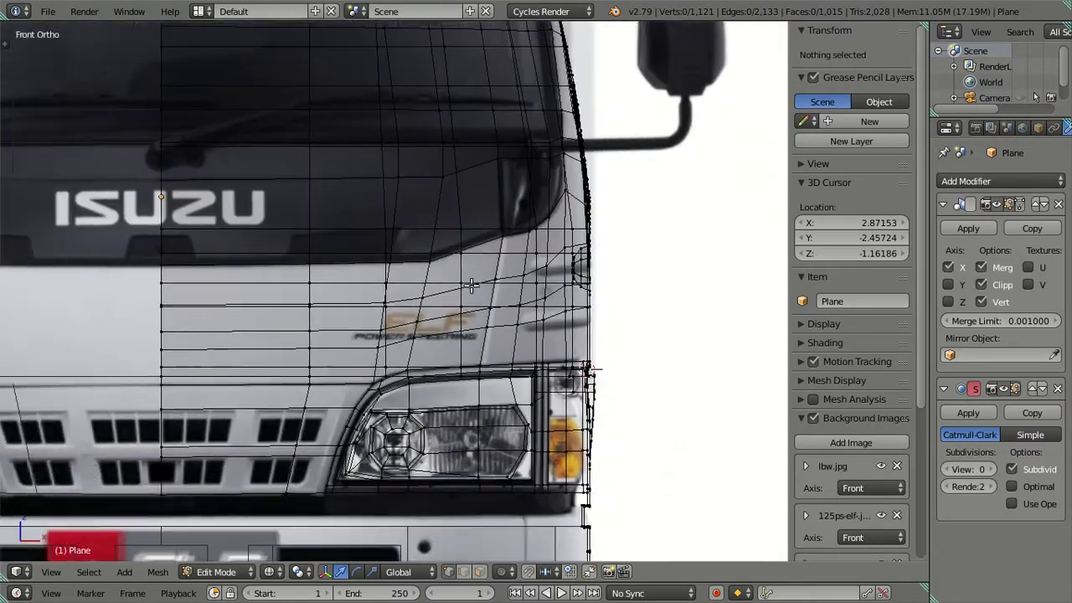
scroll(432, 367, up, 2)
Step: Select the linked headlight part and the strip on its right, then hide them
key(l)
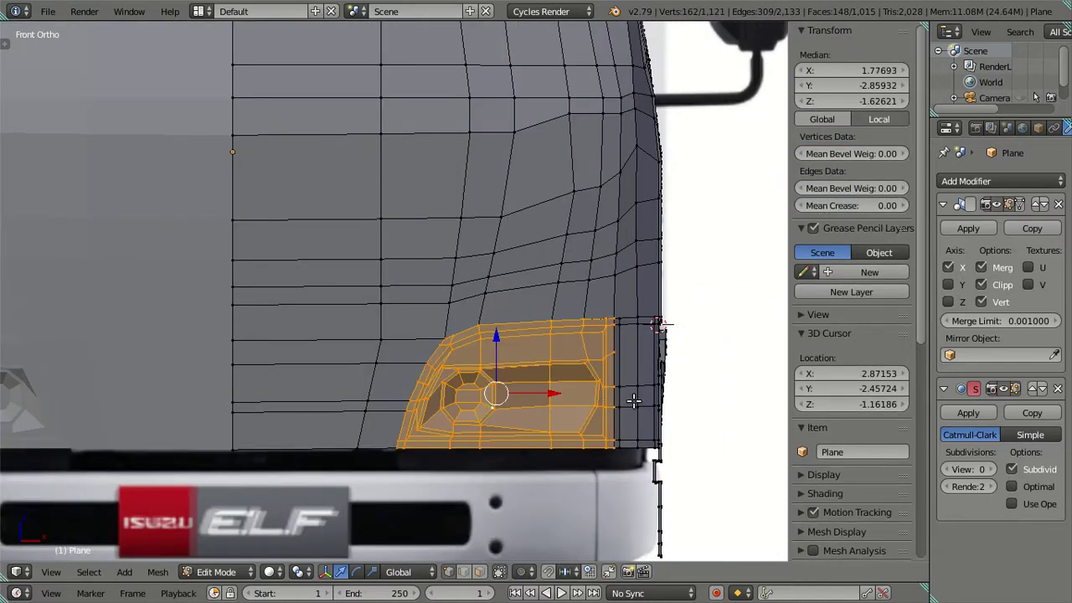
shift+middle_drag(634, 402, 446, 368)
scroll(446, 369, up, 1)
key(a)
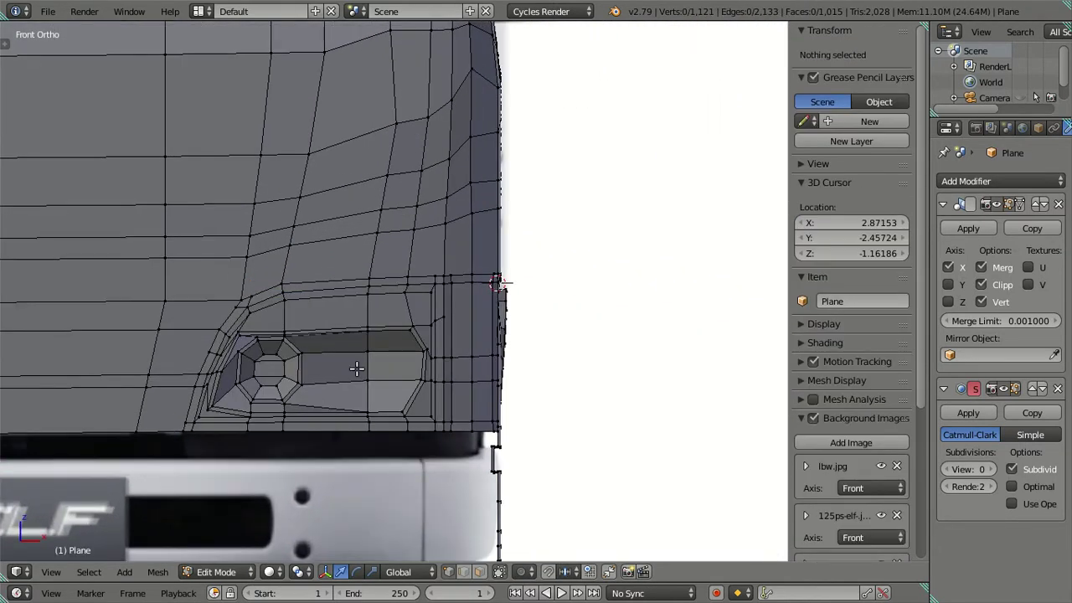
scroll(356, 369, up, 1)
scroll(356, 369, up, 1)
right_click(349, 361)
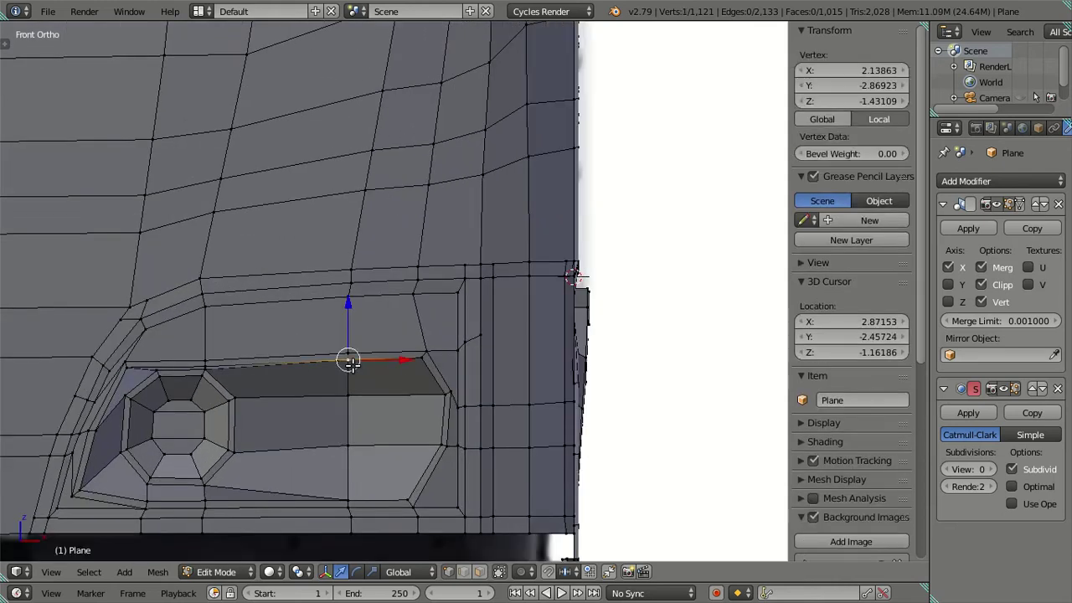
key(ctrl+l)
key(l)
key(h)
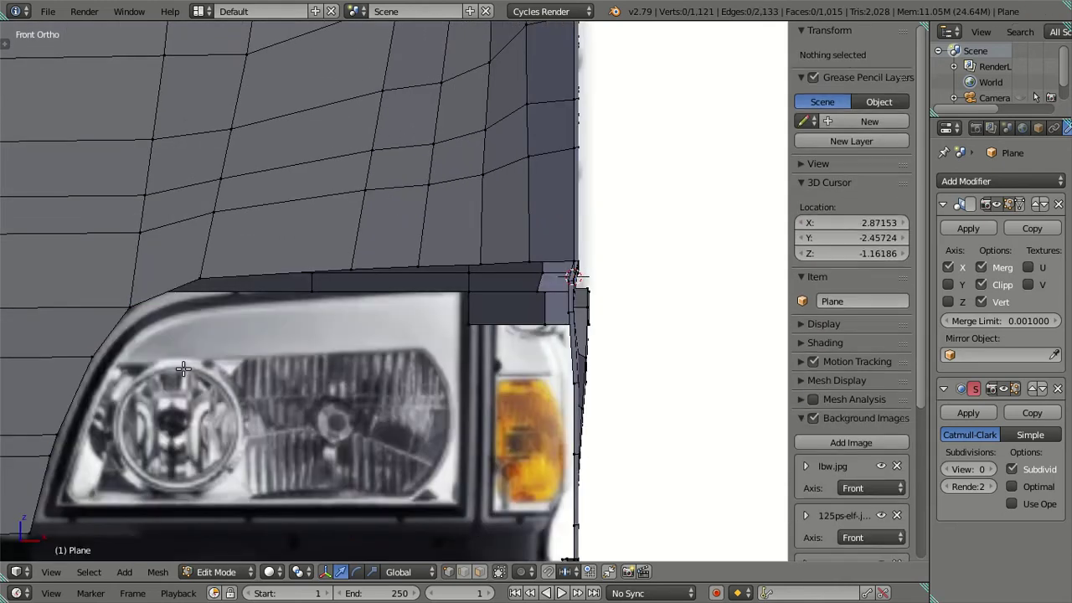
Step: Save the Blender file, overwriting the existing one
shift+middle_drag(184, 368, 440, 340)
key(ctrl+s)
click(440, 341)
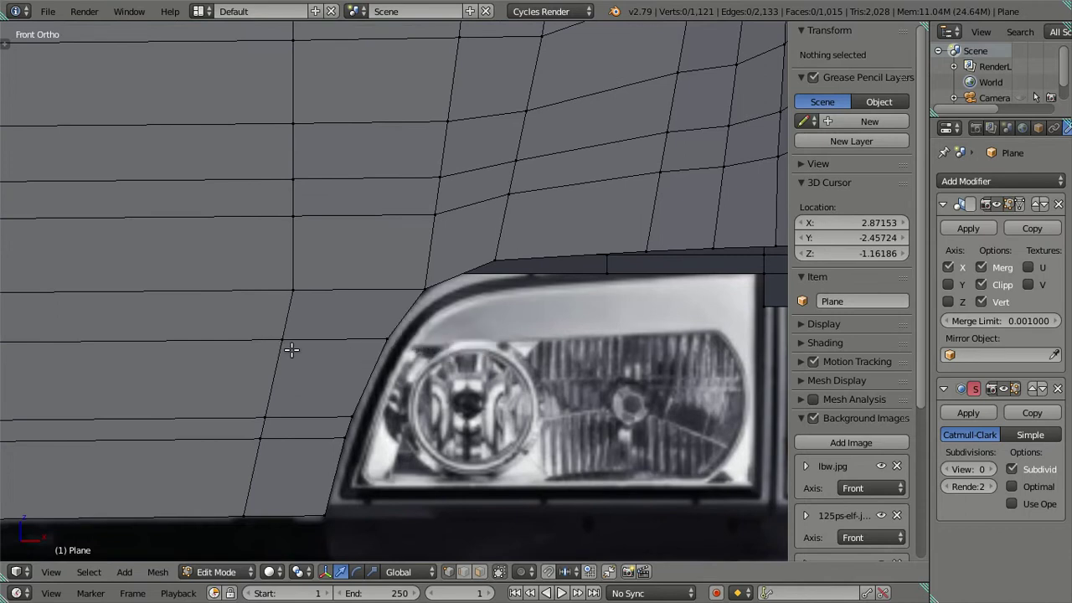
Step: Dissolve the horizontal edge loop beside the headlight and compare against the reference photo
shift+middle_drag(294, 352, 402, 335)
key(z)
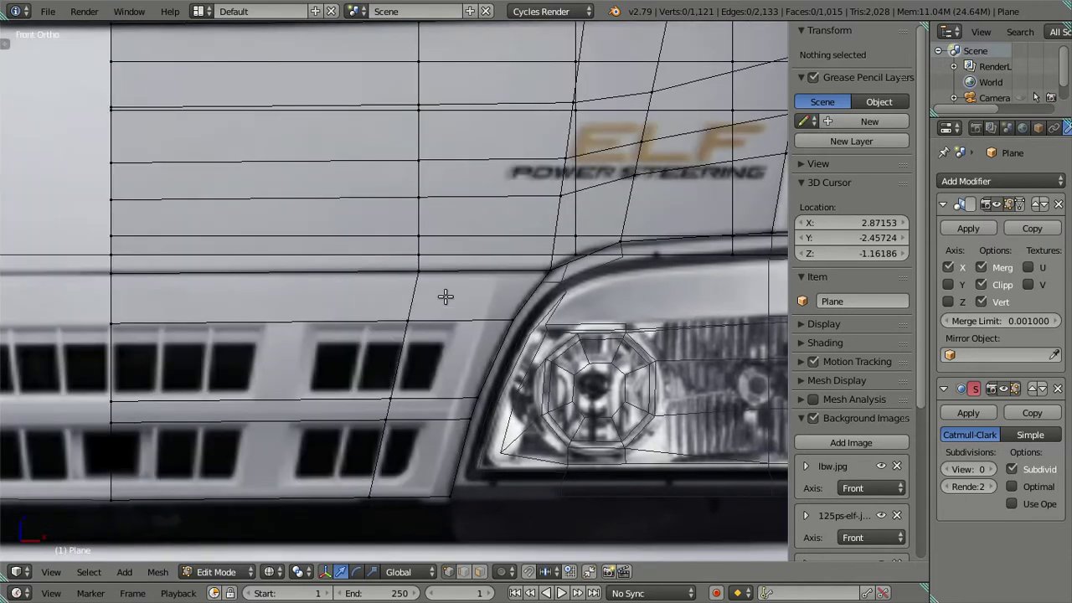
shift+middle_drag(446, 296, 418, 378)
alt+right_click(458, 346)
key(x)
click(458, 348)
key(z)
key(z)
key(z)
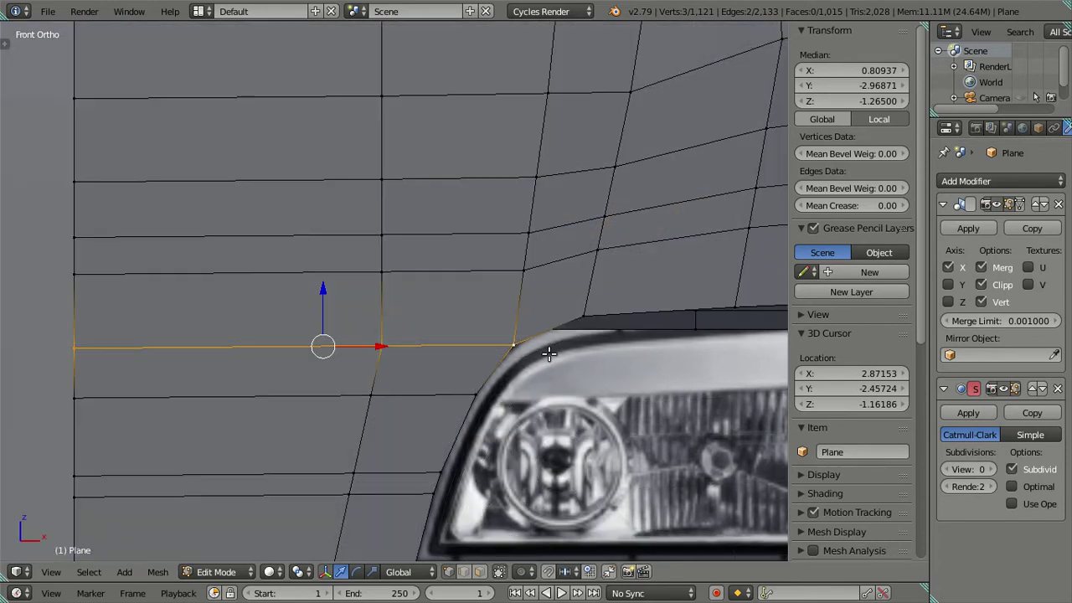
scroll(549, 353, down, 3)
shift+middle_drag(550, 316, 425, 419)
key(z)
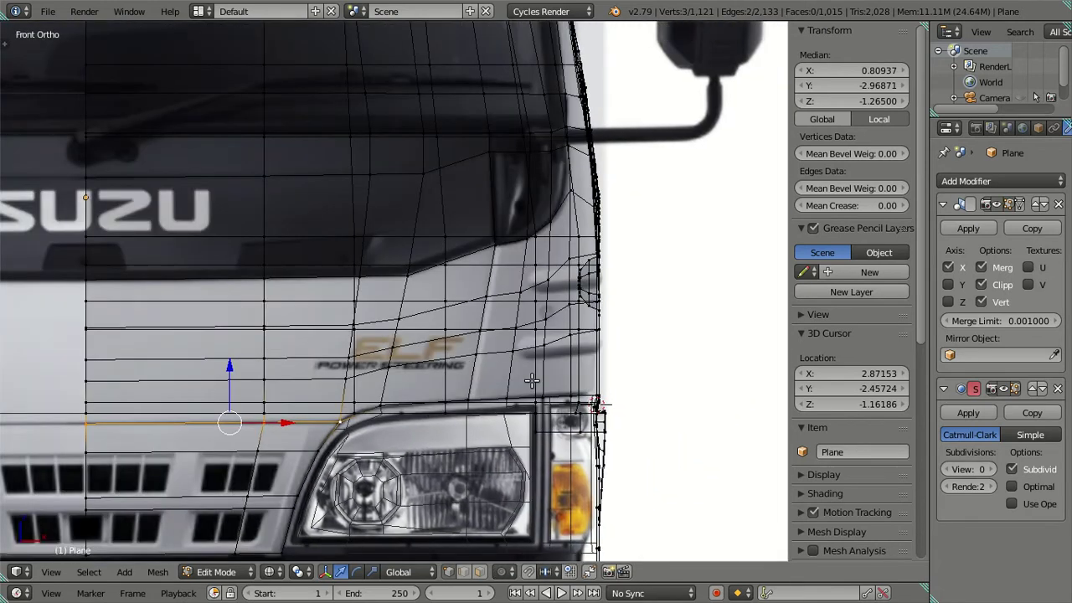
key(z)
key(z)
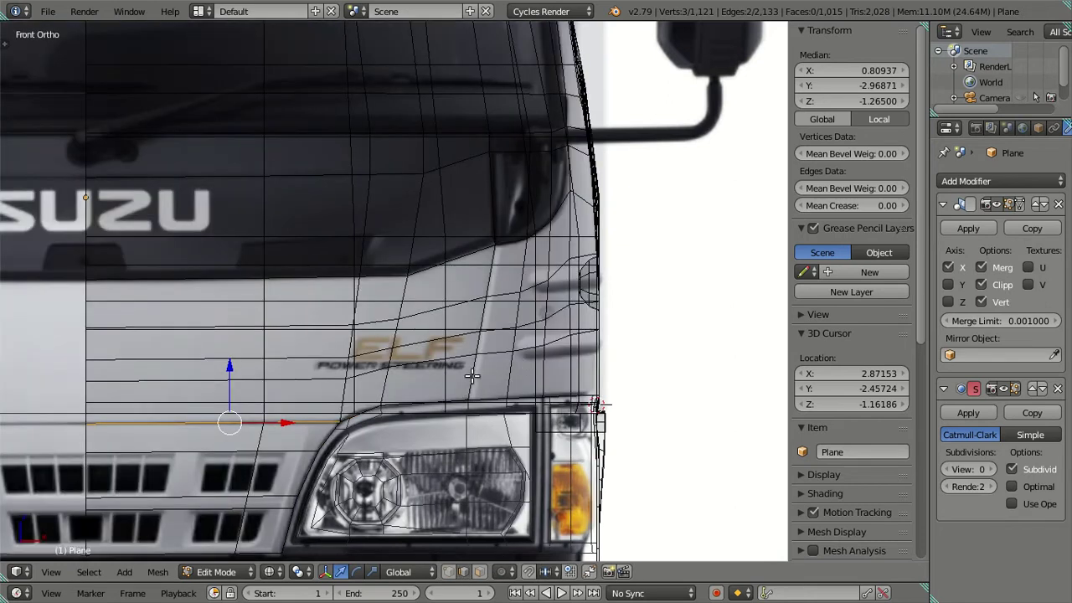
Step: Start the outline by selecting edges near the front corner and extending them upward
key(z)
shift+right_click(473, 376)
ctrl+right_click(491, 269)
key(z)
key(z)
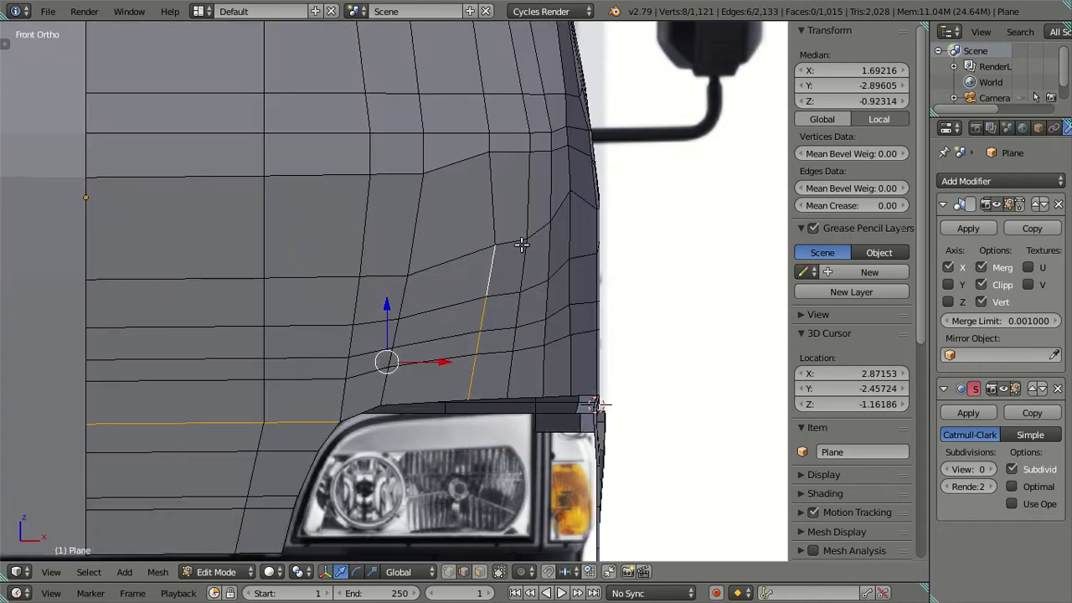
shift+middle_drag(521, 243, 449, 351)
scroll(452, 354, up, 1)
scroll(458, 350, up, 1)
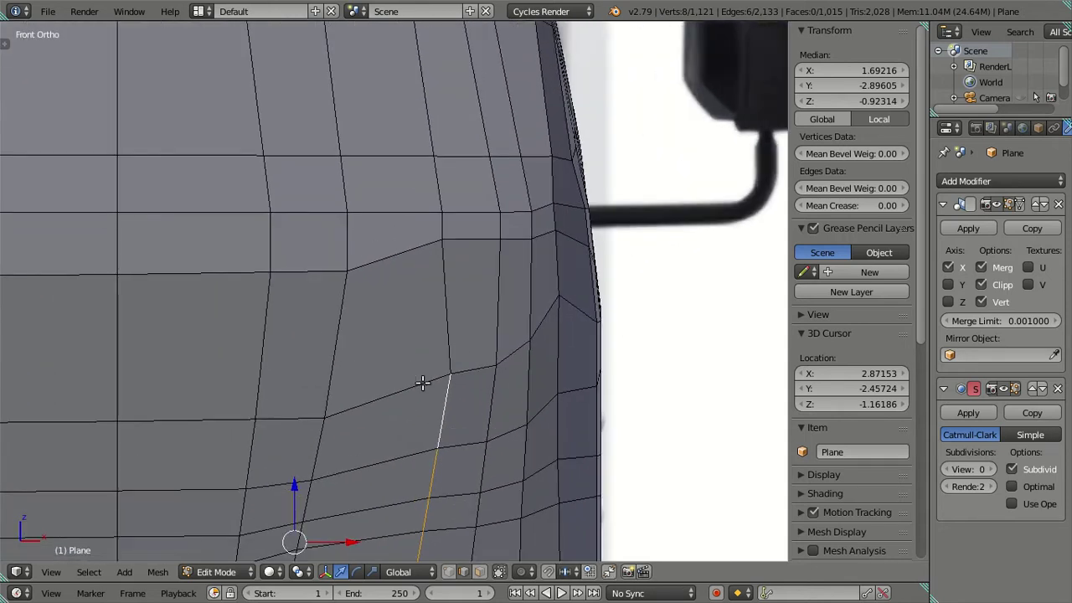
scroll(428, 355, down, 2)
Step: Add the corner's horizontal and vertical edges and extend the selection up the right side
shift+right_click(390, 363)
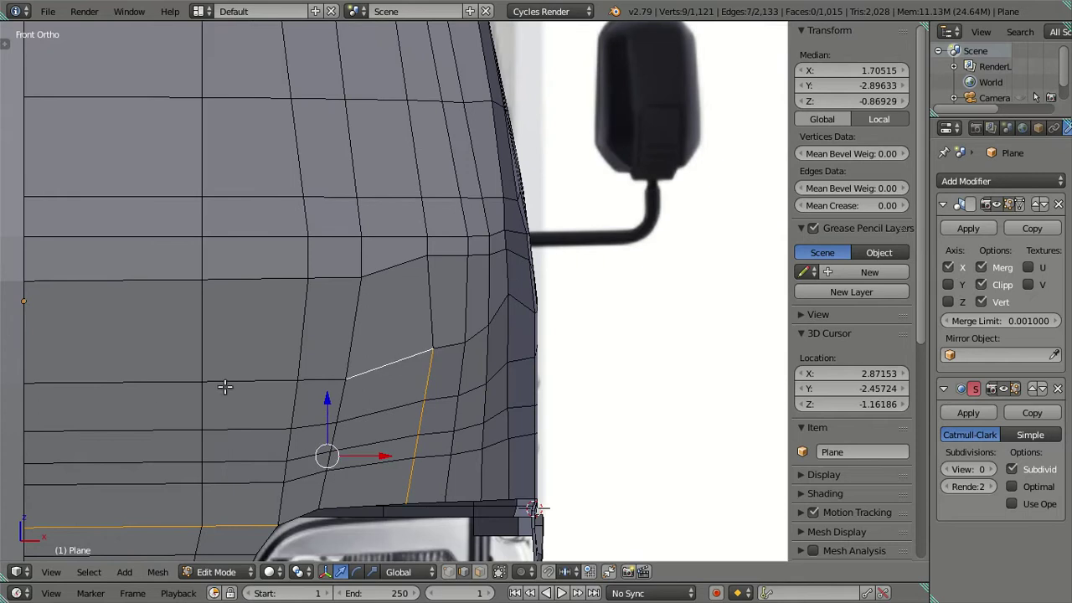
ctrl+right_click(137, 379)
shift+right_click(427, 283)
shift+right_click(380, 264)
shift+right_click(407, 266)
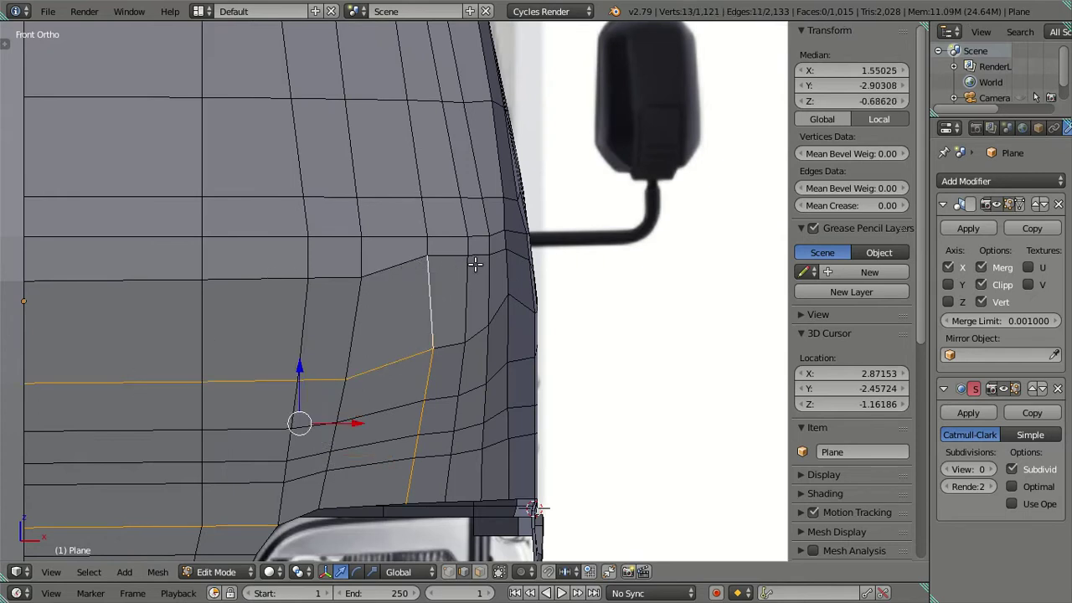
shift+right_click(469, 333)
shift+right_click(491, 316)
shift+right_click(505, 290)
shift+right_click(507, 268)
Step: Check the edges against the reference, then add the corner edge and the edges along the row
key(z)
key(z)
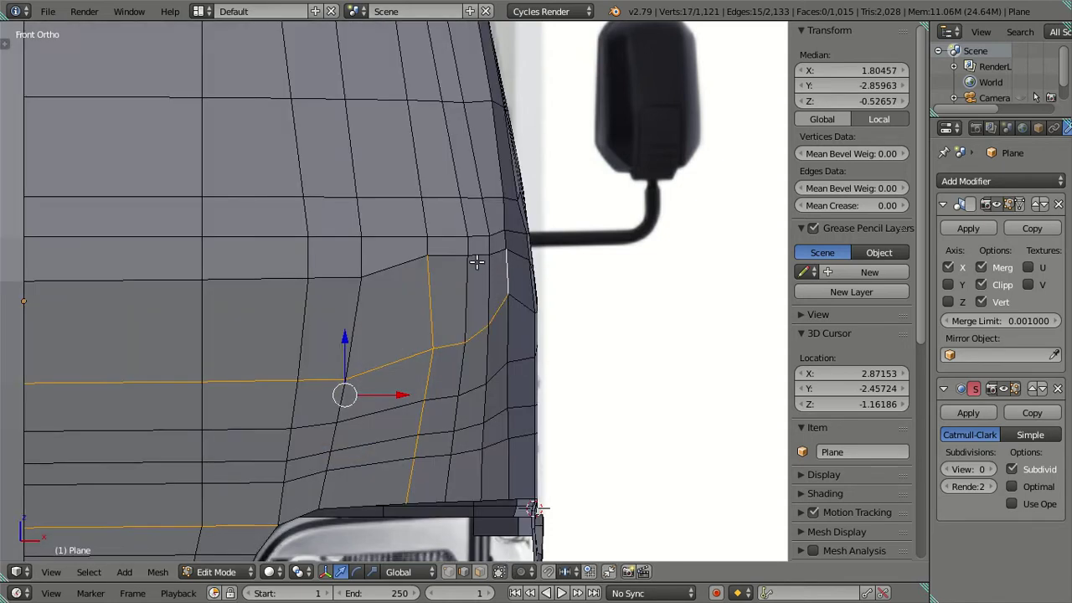
shift+right_click(430, 247)
scroll(445, 251, up, 1)
key(z)
scroll(438, 345, up, 3)
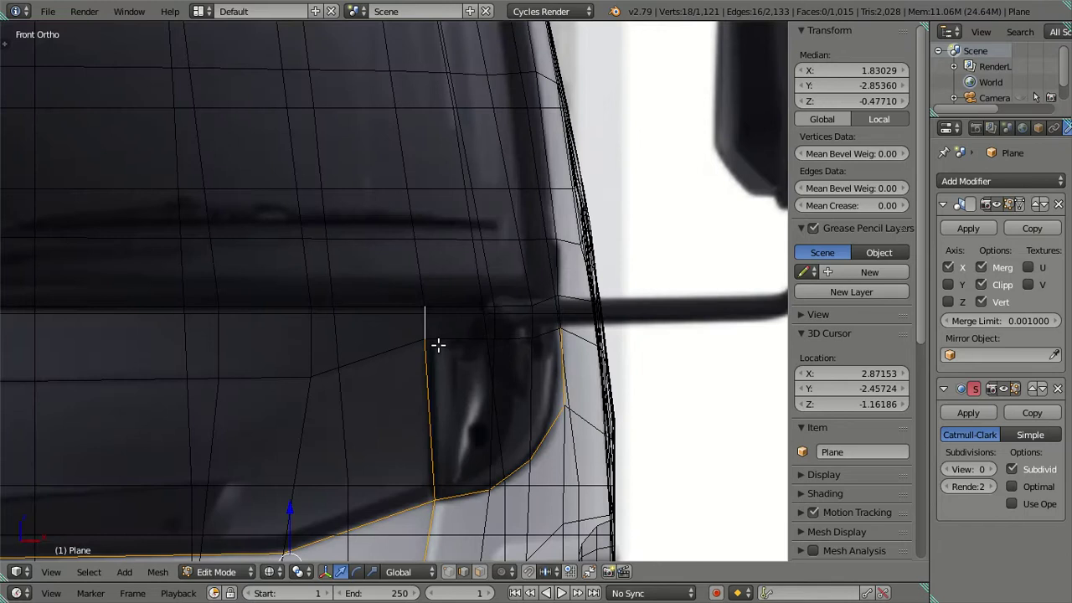
scroll(474, 397, up, 1)
scroll(474, 397, up, 1)
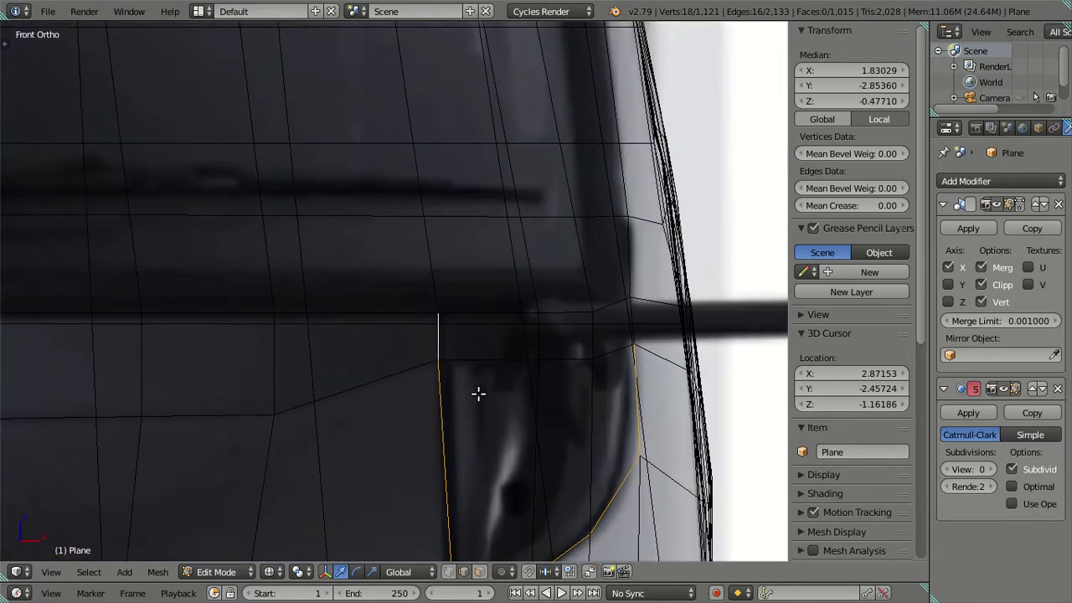
scroll(589, 356, down, 1)
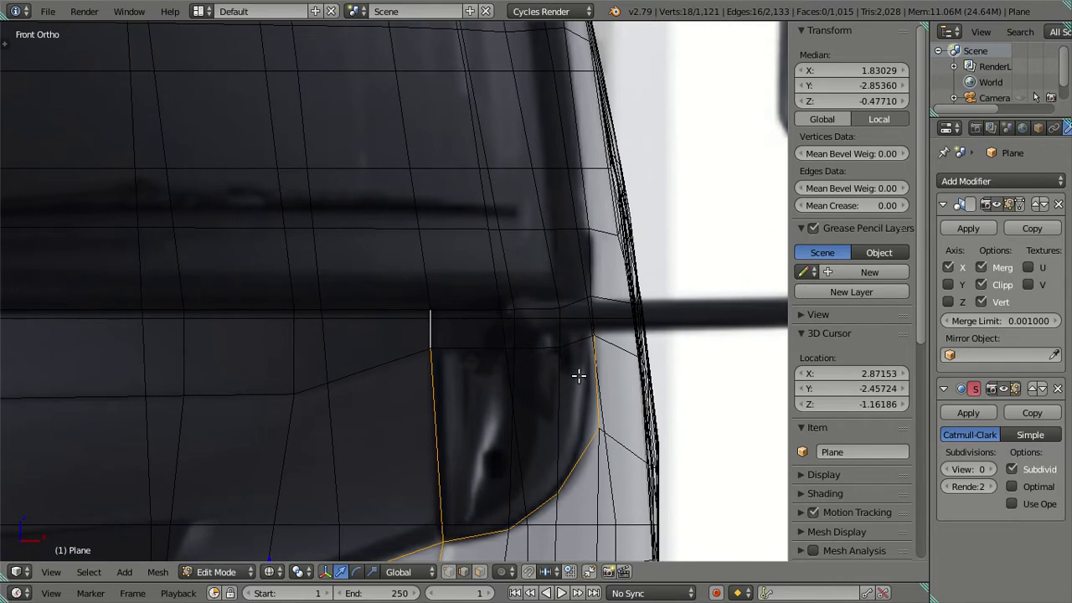
key(z)
shift+right_click(593, 316)
shift+right_click(576, 307)
shift+right_click(491, 311)
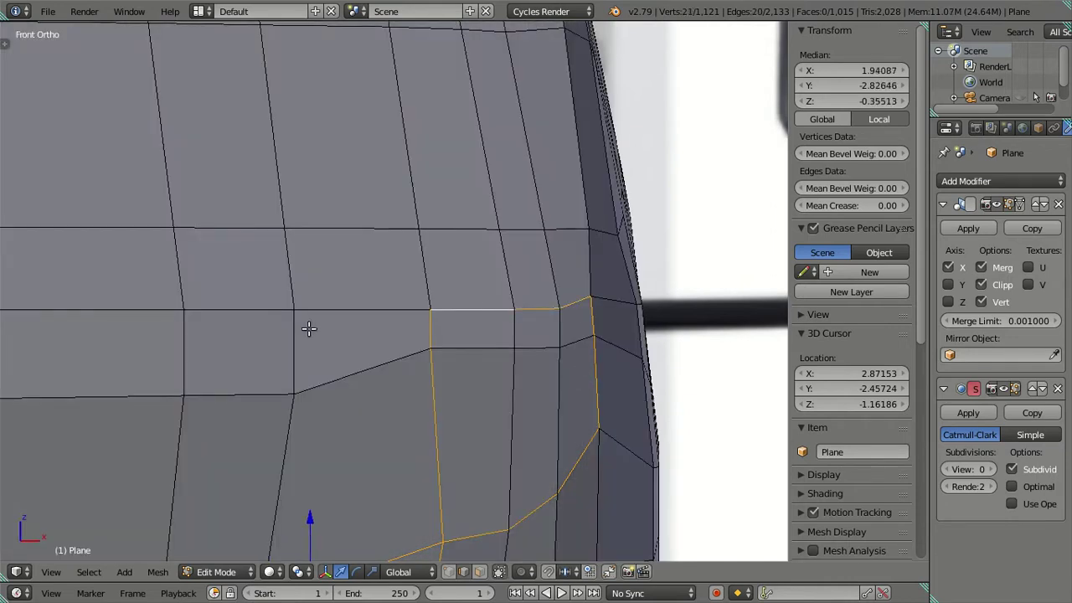
shift+right_click(335, 304)
scroll(335, 304, down, 2)
scroll(335, 303, down, 1)
Step: Finish the row edges and add edge loops along the front corner and the top edge row
shift+right_click(243, 296)
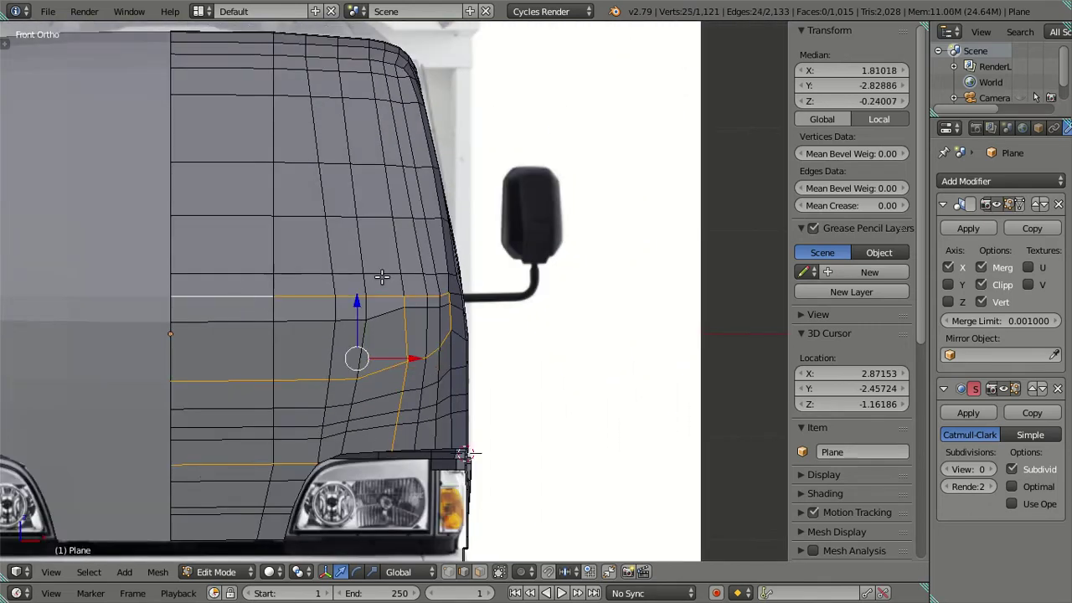
shift+middle_drag(382, 276, 318, 393)
scroll(404, 429, up, 3)
shift+right_click(382, 436)
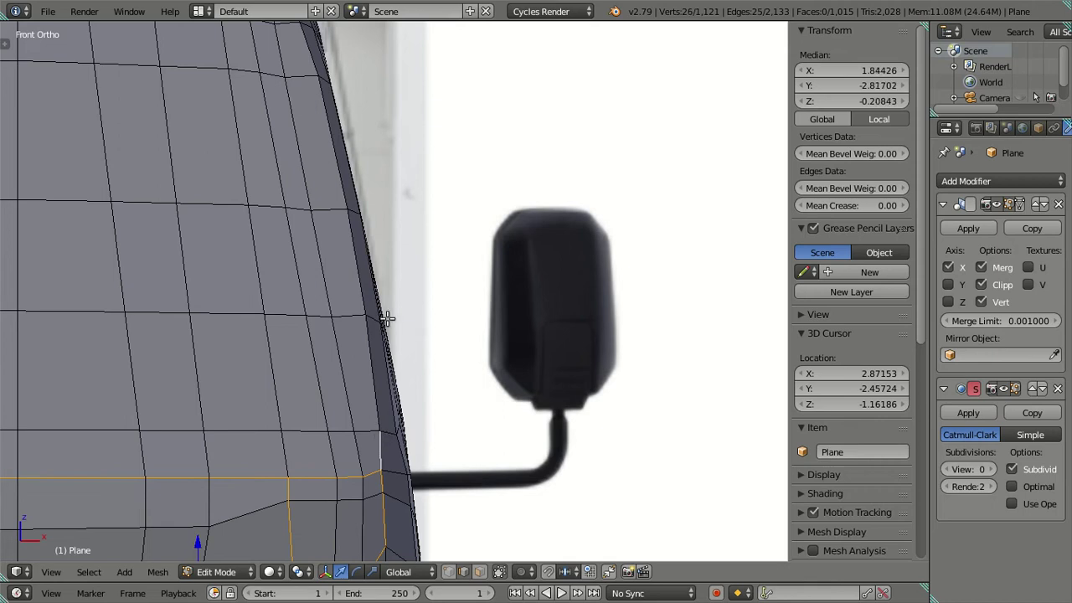
shift+middle_drag(386, 310, 481, 433)
alt+shift+right_click(382, 159)
alt+shift+right_click(256, 101)
scroll(251, 126, down, 3)
scroll(380, 183, up, 1)
scroll(381, 184, up, 1)
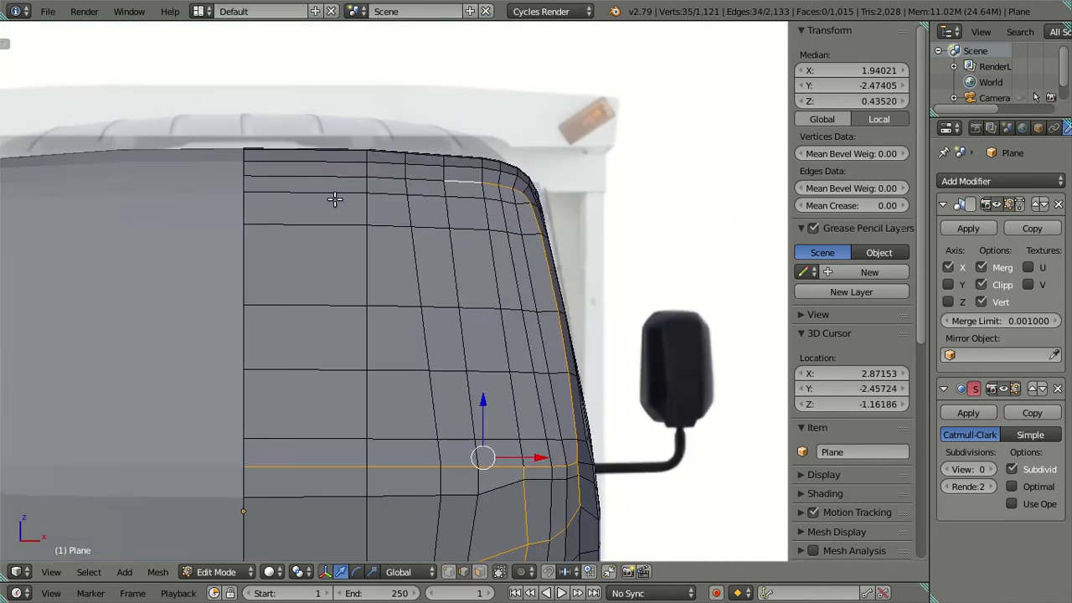
alt+shift+right_click(302, 176)
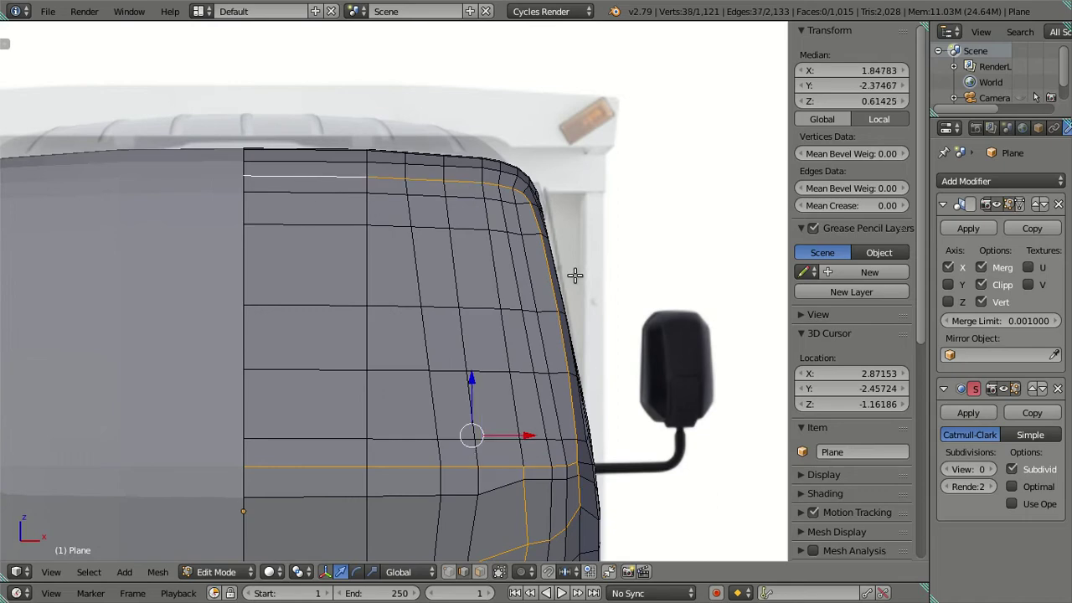
scroll(575, 275, down, 4)
Step: In the side view over the reference photo, select the window frame loop and the rear pillar edge
mouse_move(600, 307)
middle_down()
mouse_move(494, 327)
mouse_move(465, 352)
middle_up()
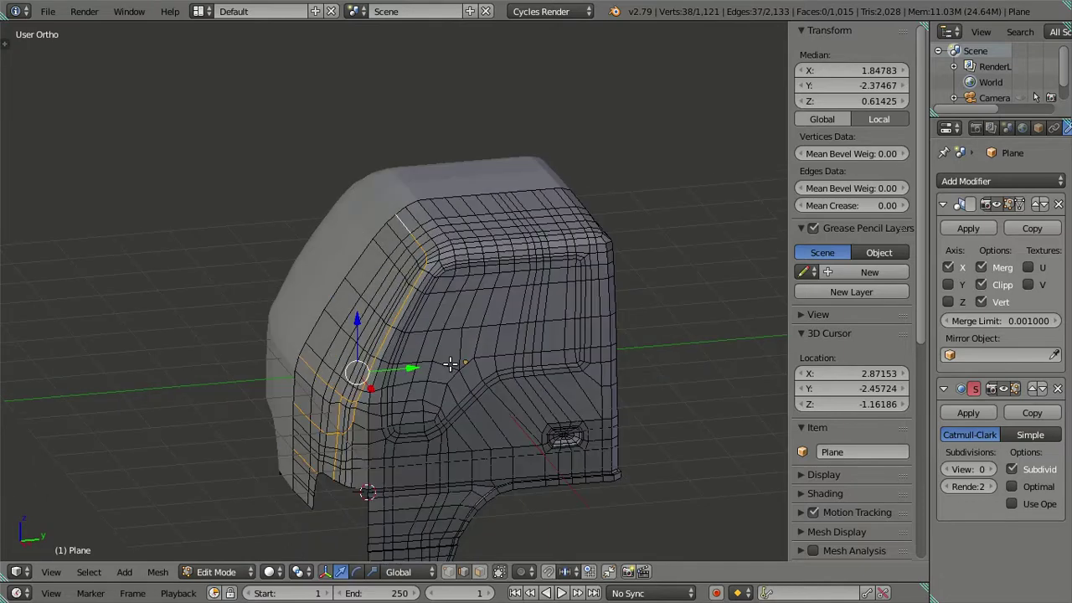
key(KP_3)
scroll(474, 334, up, 3)
scroll(462, 337, up, 2)
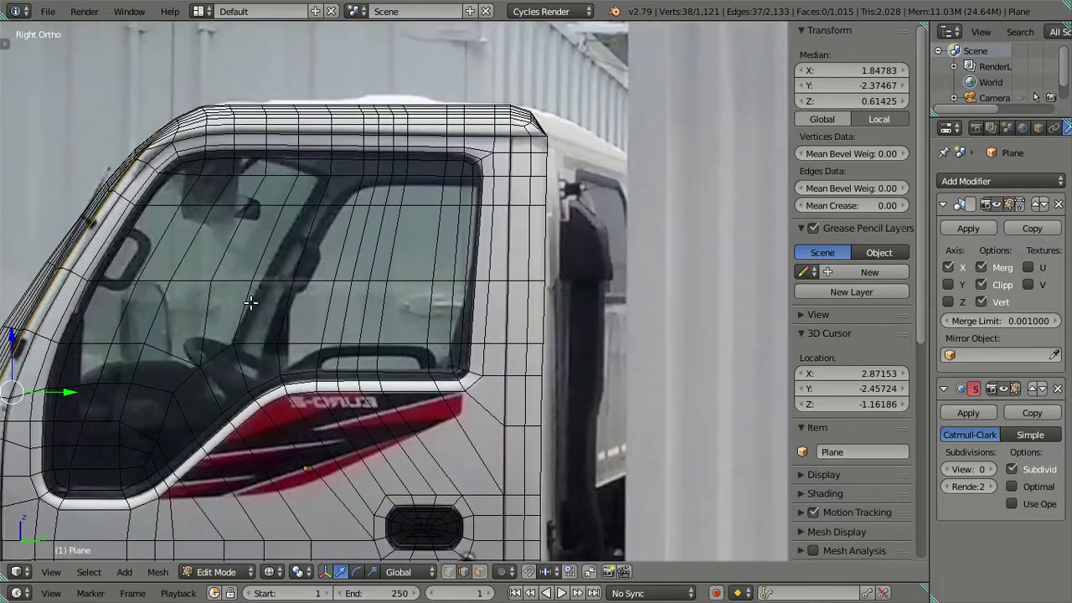
scroll(358, 319, up, 2)
alt+shift+right_click(524, 411)
scroll(462, 293, down, 4)
scroll(440, 415, up, 1)
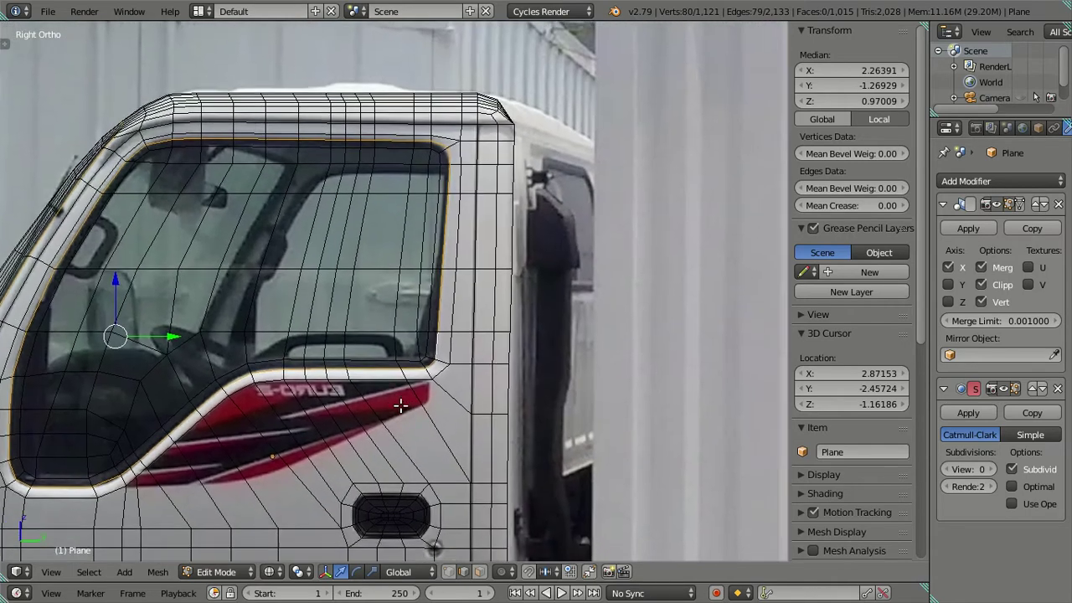
scroll(419, 376, up, 2)
scroll(451, 299, up, 2)
shift+scroll(451, 299, up, 3)
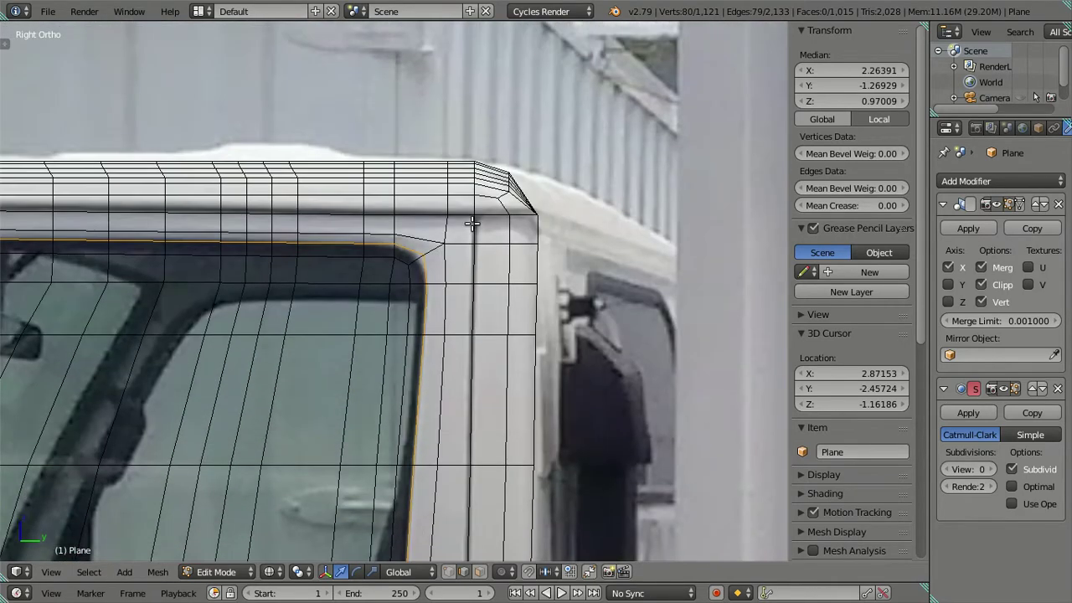
shift+right_click(472, 226)
scroll(469, 276, down, 5)
shift+scroll(462, 332, down, 2)
scroll(426, 413, up, 2)
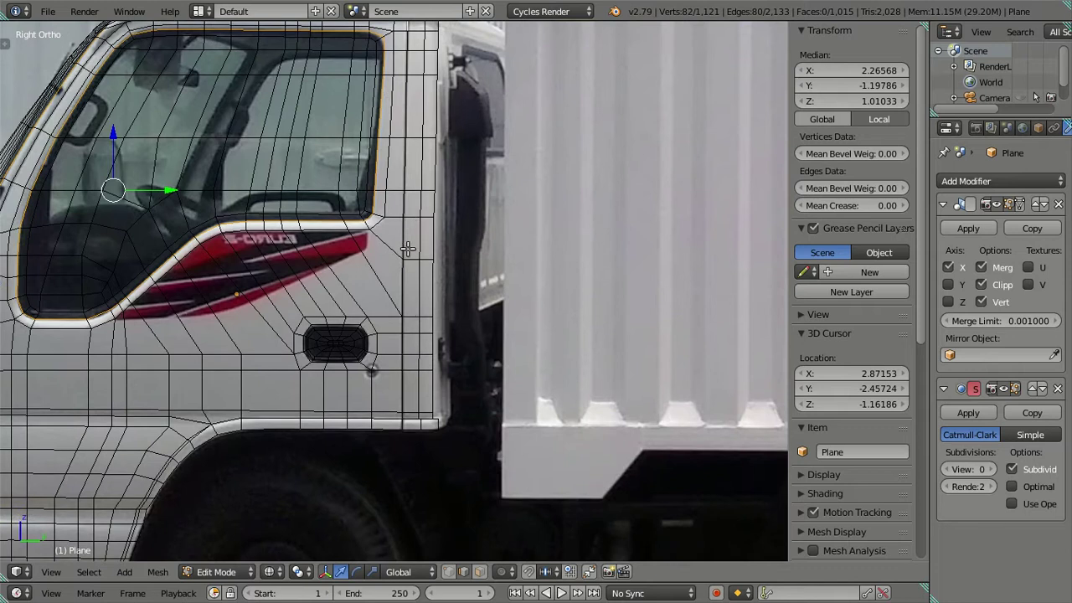
scroll(410, 444, up, 2)
Step: Add the vertical door loop, the roof-top loop, the windshield pillar loop and the adjacent window loop
key(alt+z)
alt+shift+right_click(403, 449)
key(alt+z)
shift+middle_drag(322, 266, 541, 438)
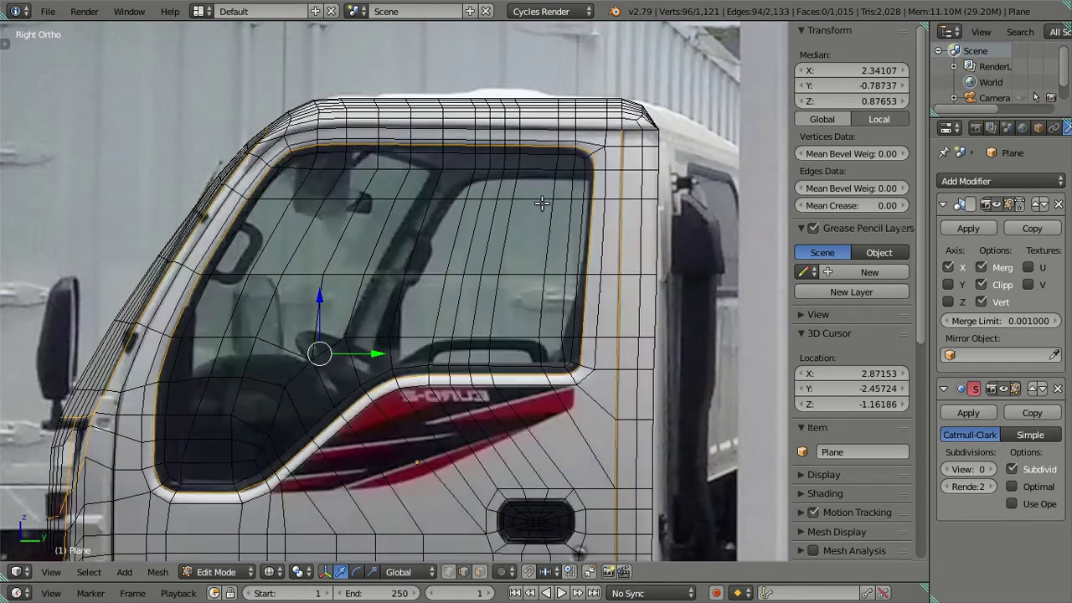
shift+right_click(614, 126)
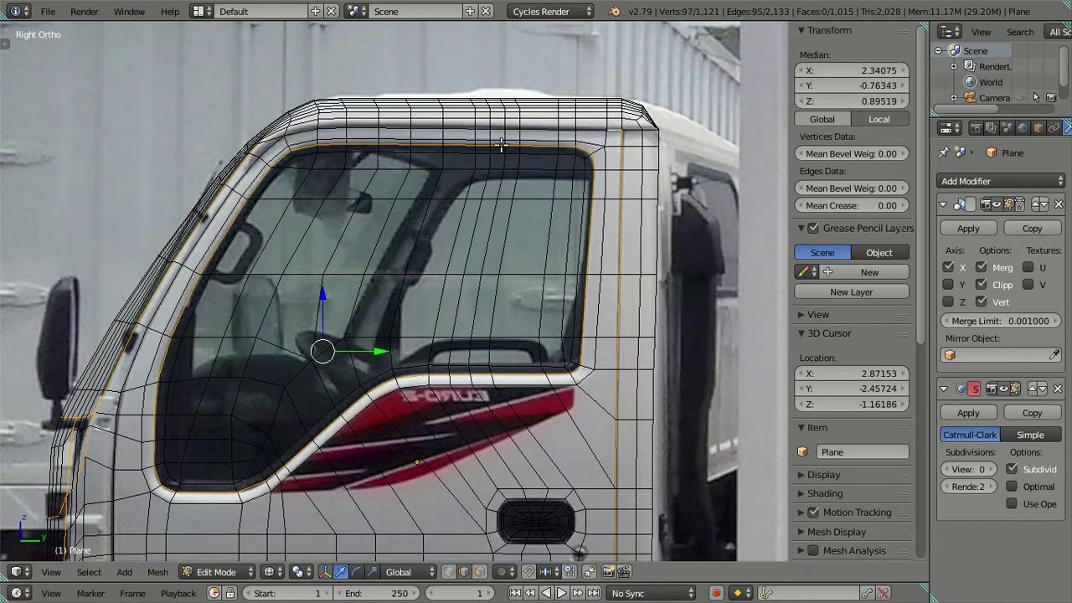
alt+shift+right_click(297, 127)
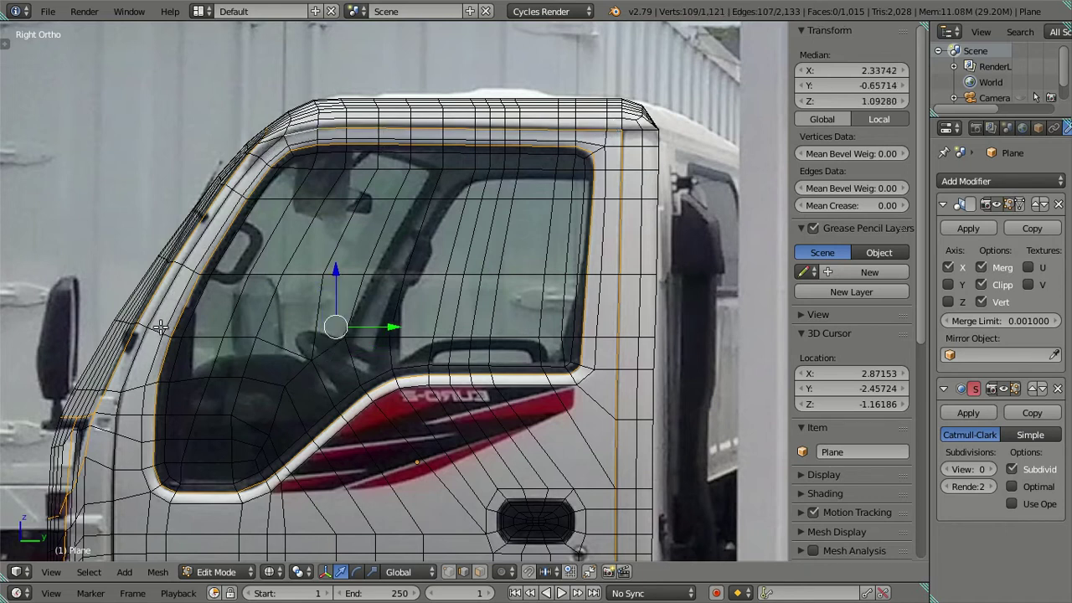
alt+shift+right_click(134, 360)
alt+shift+right_click(112, 483)
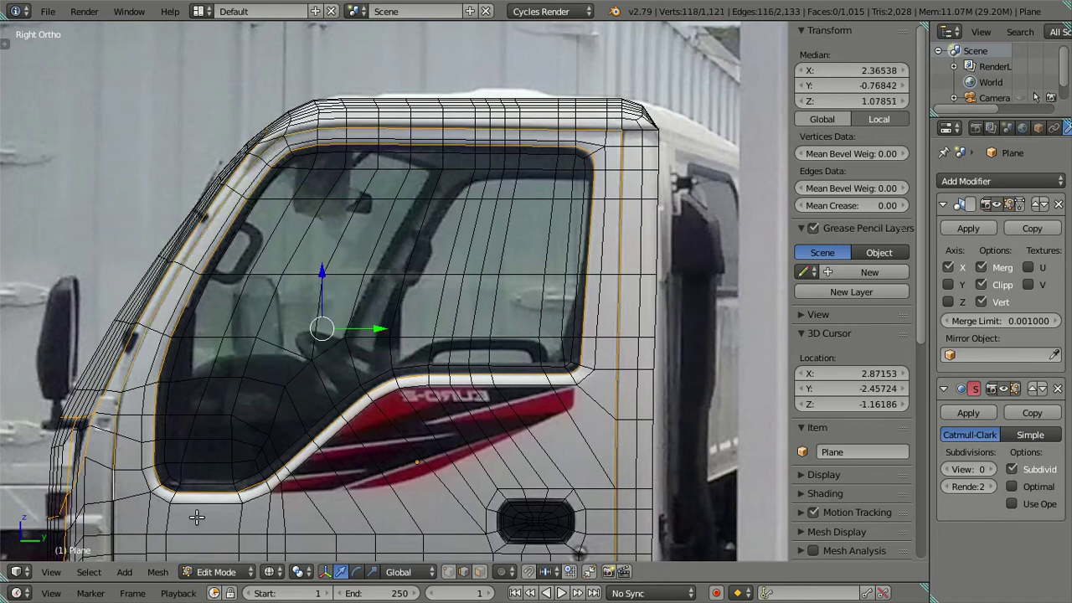
Step: Add the front vertical door edge loop and review the selection from the side and front views
shift+middle_drag(199, 513, 324, 258)
alt+shift+right_click(235, 320)
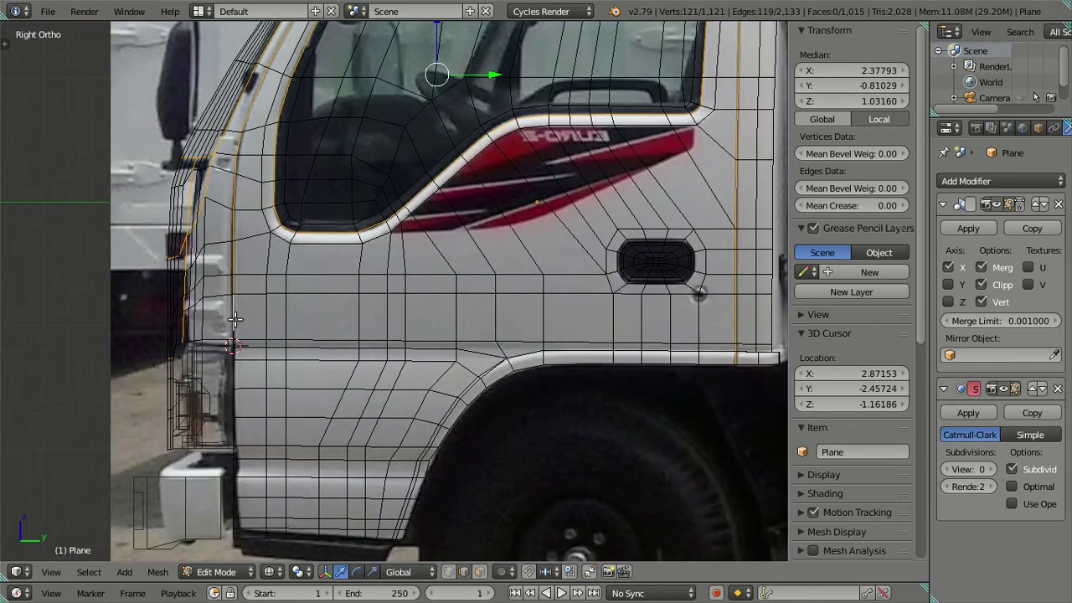
key(z)
scroll(287, 317, up, 3)
mouse_move(256, 330)
middle_down()
mouse_move(299, 314)
mouse_move(486, 290)
mouse_move(430, 288)
mouse_move(545, 294)
mouse_move(586, 272)
mouse_move(407, 266)
middle_up()
scroll(327, 317, down, 2)
scroll(371, 311, down, 2)
scroll(371, 311, down, 1)
scroll(364, 306, down, 3)
key(KP_3)
key(z)
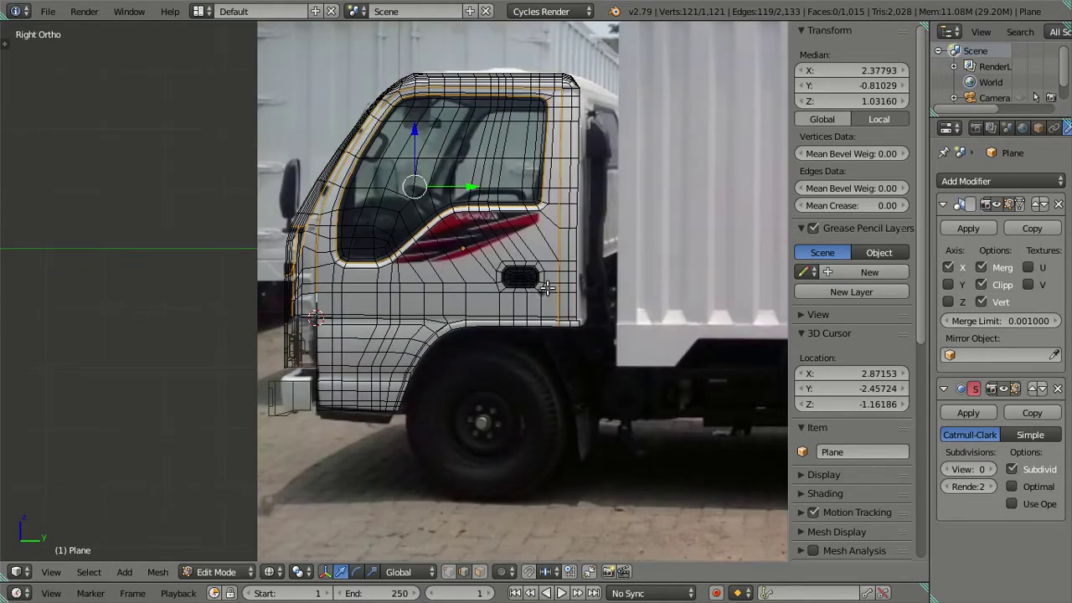
key(KP_1)
Step: Clear the selection and circle-select the block of faces above the headlights
key(z)
scroll(500, 287, up, 2)
scroll(505, 281, down, 2)
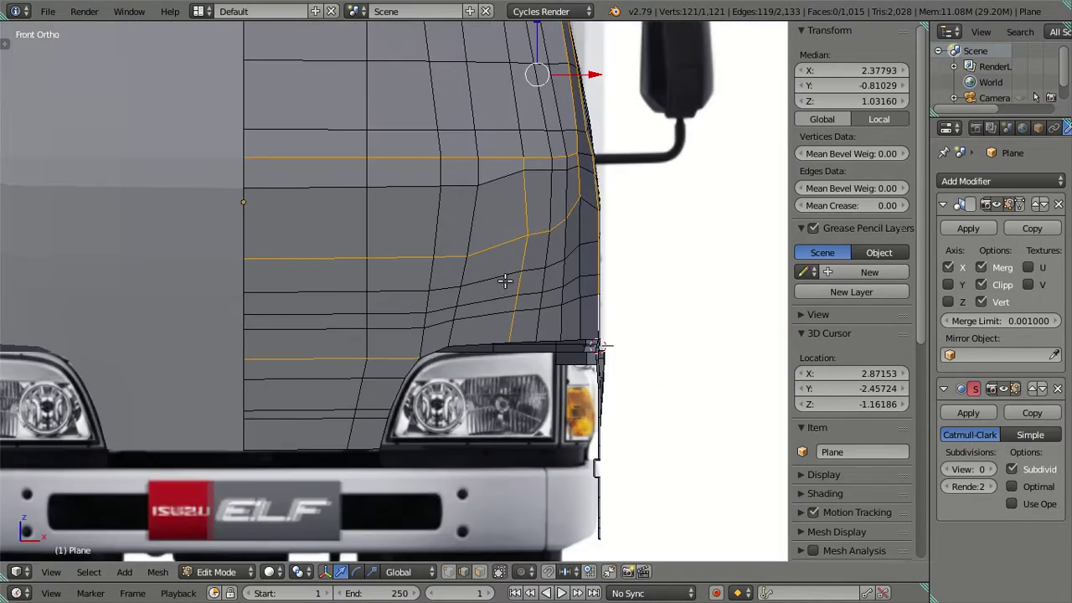
key(a)
key(a)
key(a)
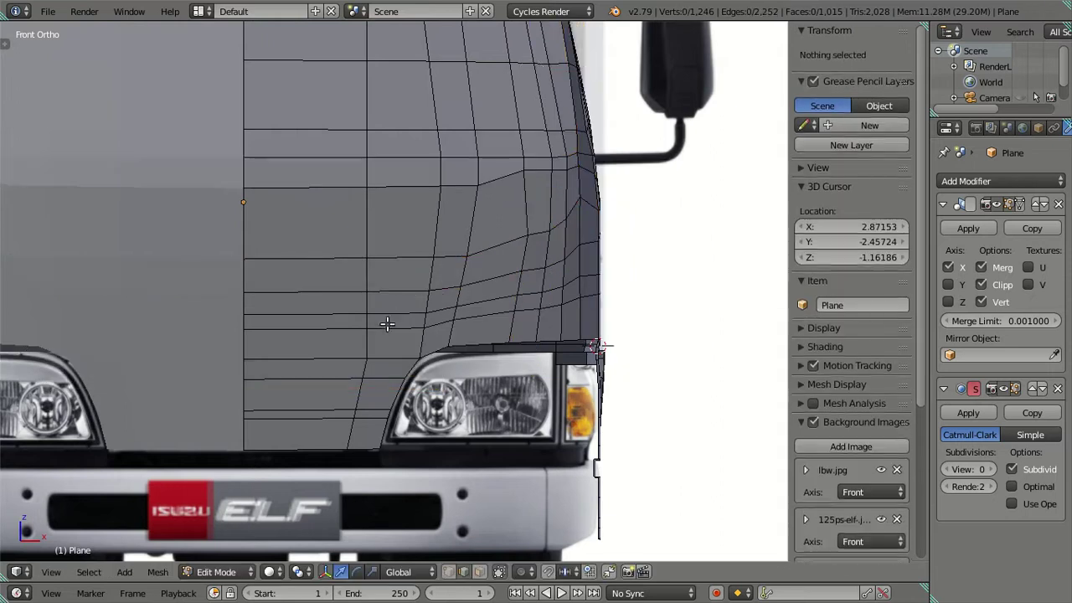
scroll(357, 359, down, 2)
key(c)
drag(323, 355, 346, 360)
middle_drag(347, 360, 391, 311)
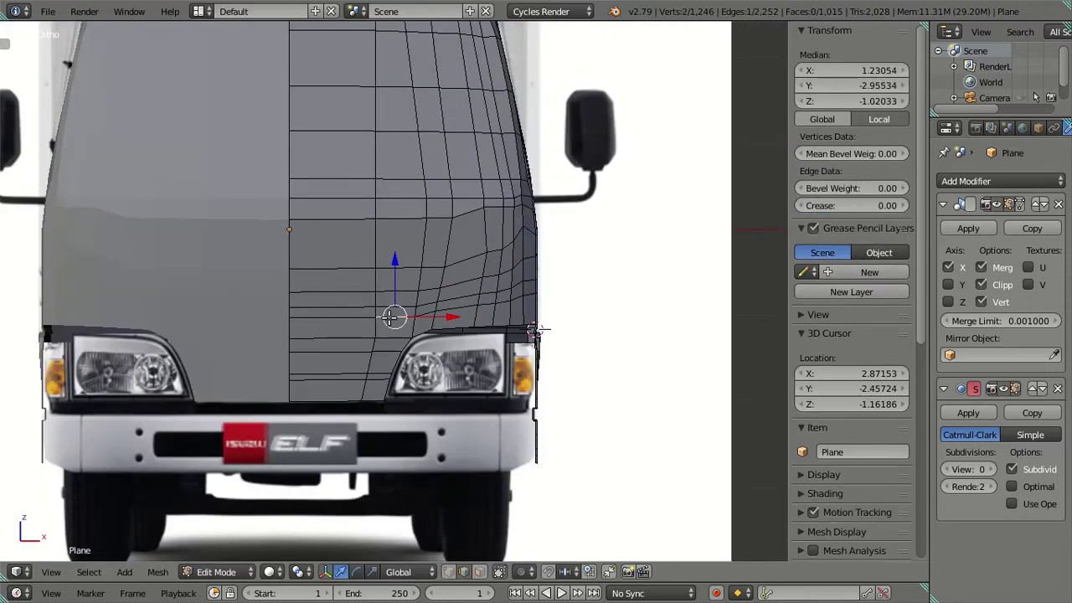
drag(391, 311, 388, 317)
Step: Select the upper front faces and the strip of faces along the front corner
click(420, 225)
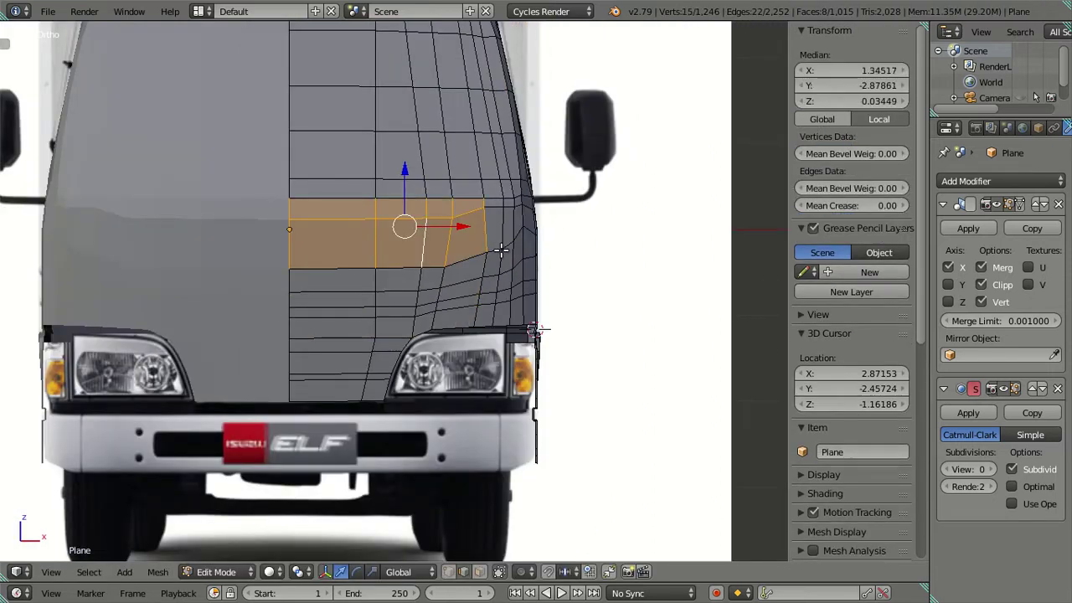
click(502, 227)
shift+click(500, 220)
ctrl+click(523, 330)
mouse_move(523, 331)
middle_down()
mouse_move(480, 282)
mouse_move(268, 354)
mouse_move(402, 320)
middle_up()
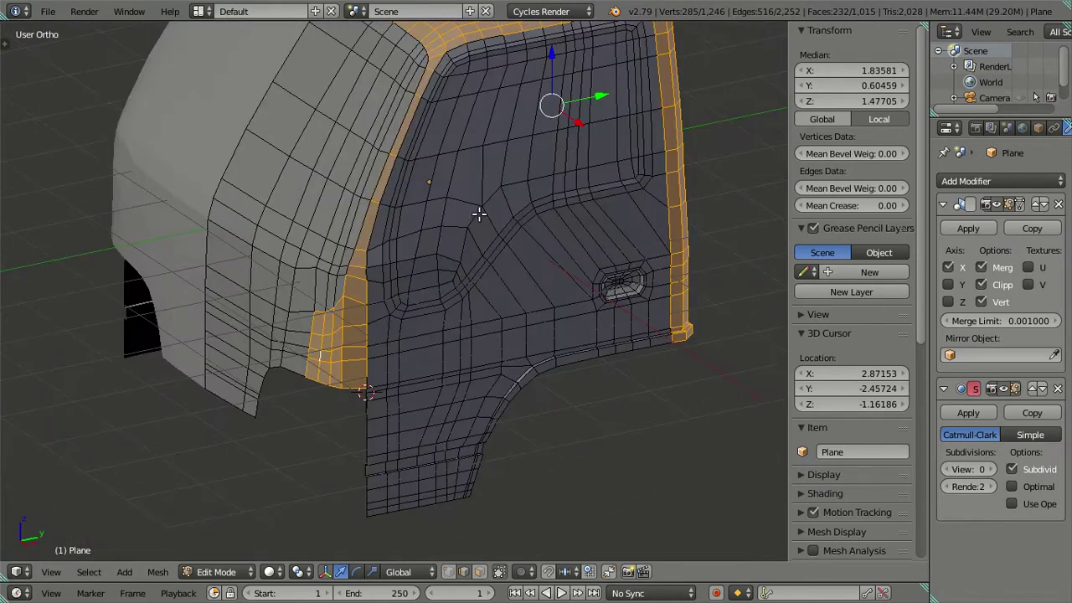
Step: L-select the recessed panel, lower door panel and upper corner strip, then deselect everything
click(478, 215)
key(l)
click(508, 254)
key(l)
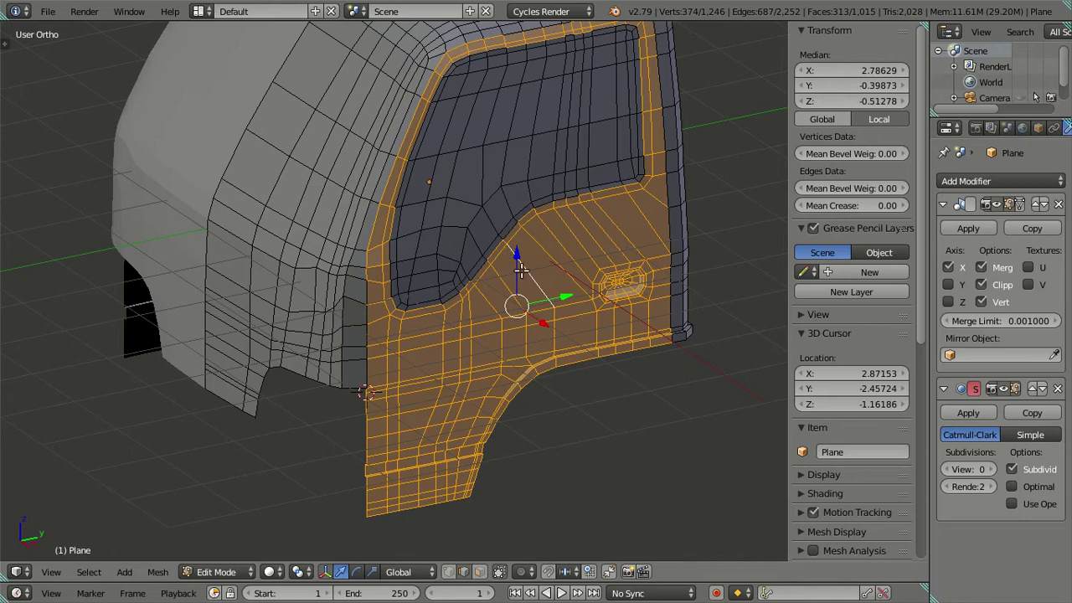
click(338, 145)
key(l)
mouse_move(482, 159)
middle_down()
mouse_move(479, 182)
mouse_move(452, 135)
mouse_move(368, 142)
middle_up()
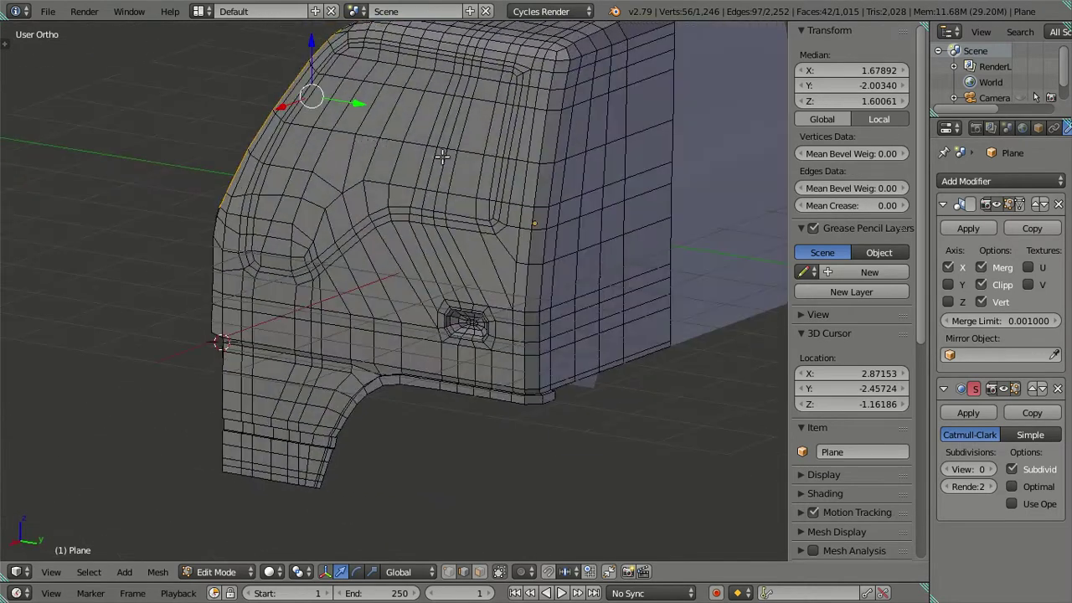
key(a)
key(KP_1)
Step: Cut a vertical edge loop beside the headlight and deselect it
scroll(439, 163, up, 4)
shift+scroll(443, 234, down, 3)
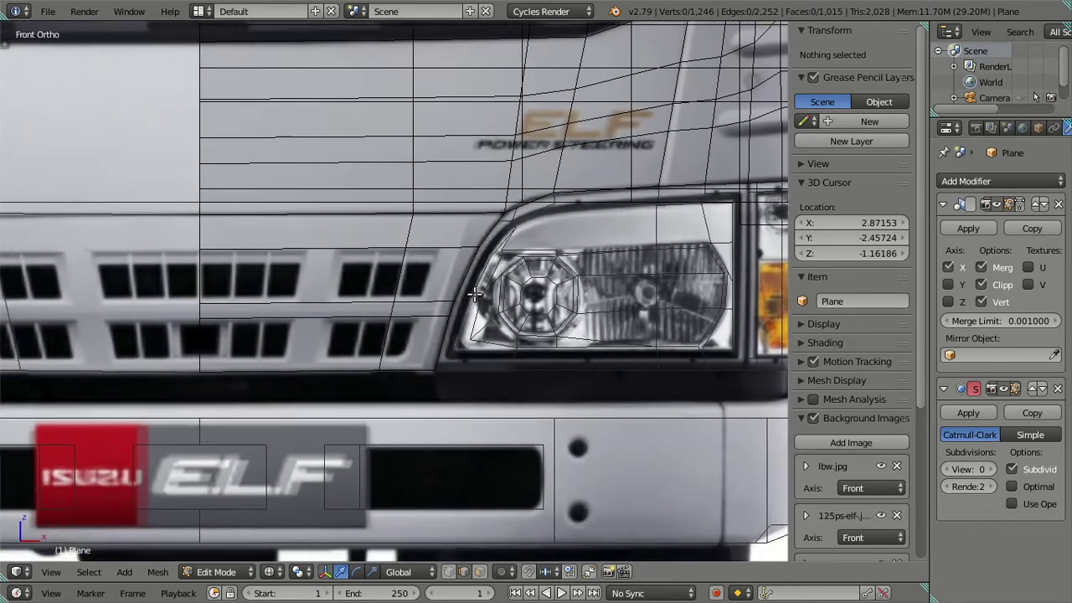
scroll(455, 299, up, 3)
scroll(455, 298, down, 1)
scroll(454, 300, down, 1)
shift+scroll(465, 301, up, 1)
shift+scroll(477, 303, up, 1)
key(ctrl+r)
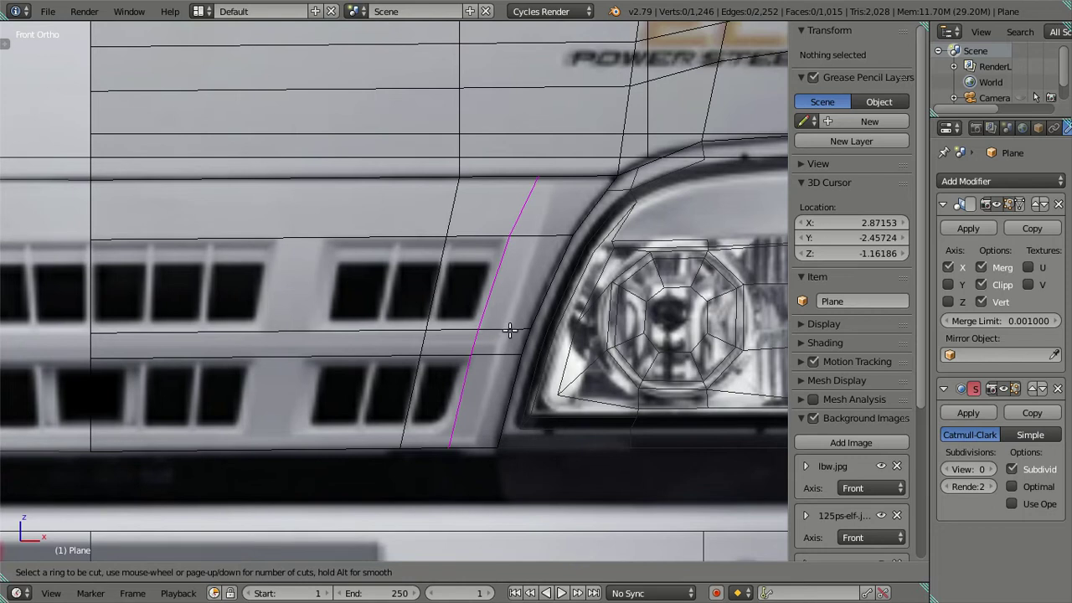
click(510, 330)
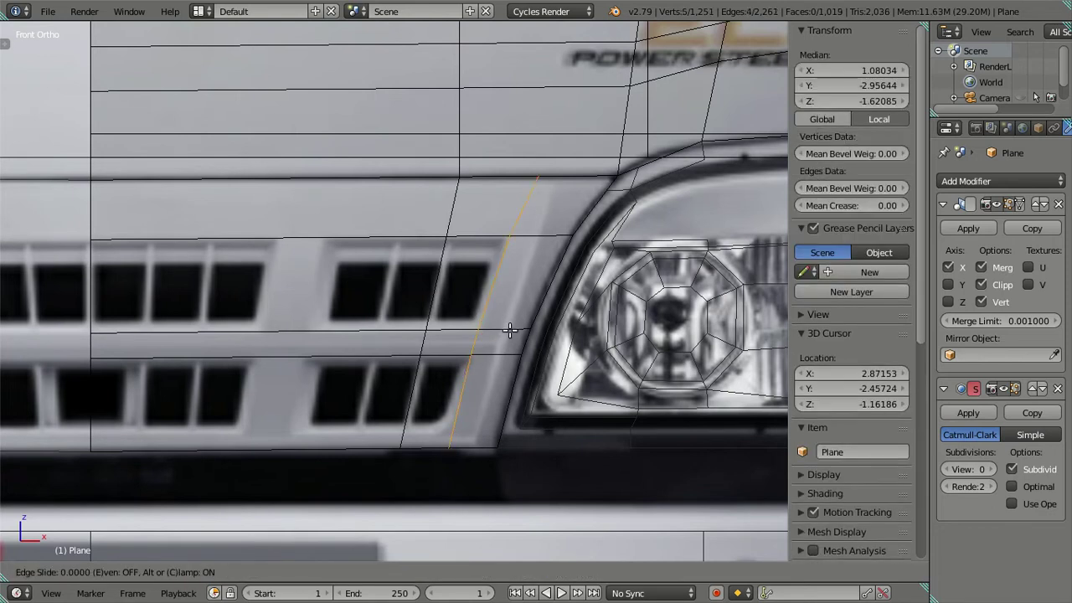
click(510, 329)
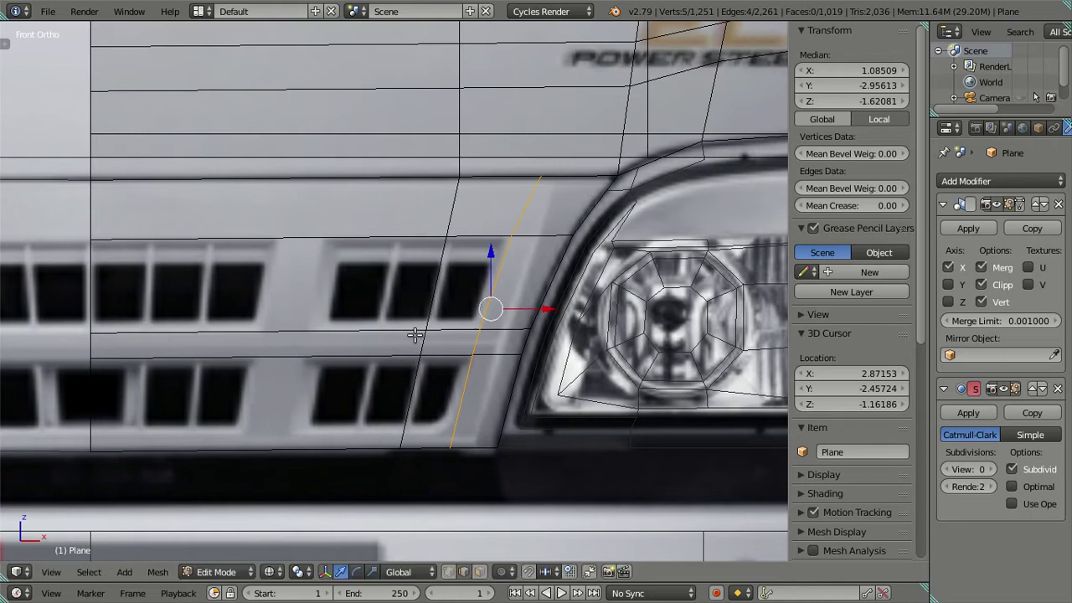
key(a)
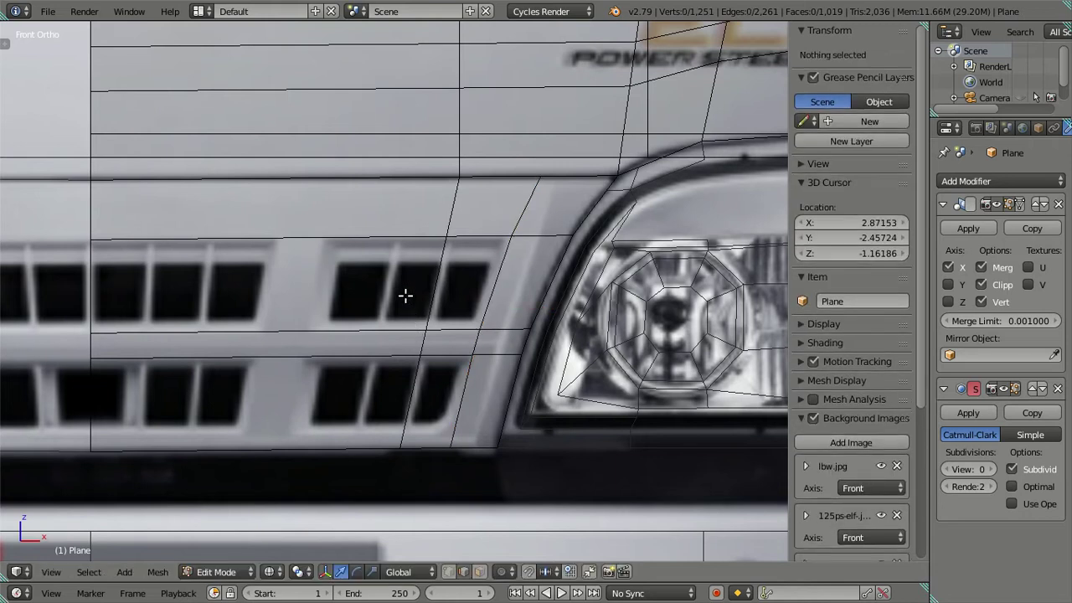
Step: Cut another loop between two grille slot groups and rotate it to follow the grille
scroll(307, 341, down, 1)
scroll(307, 341, up, 1)
scroll(306, 341, up, 1)
key(ctrl+r)
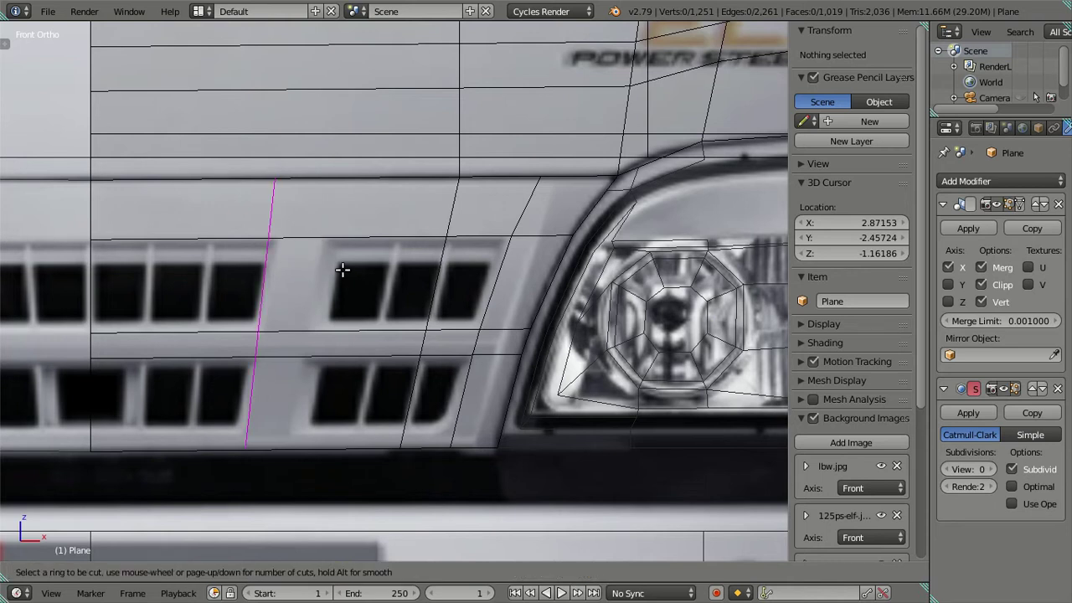
click(342, 269)
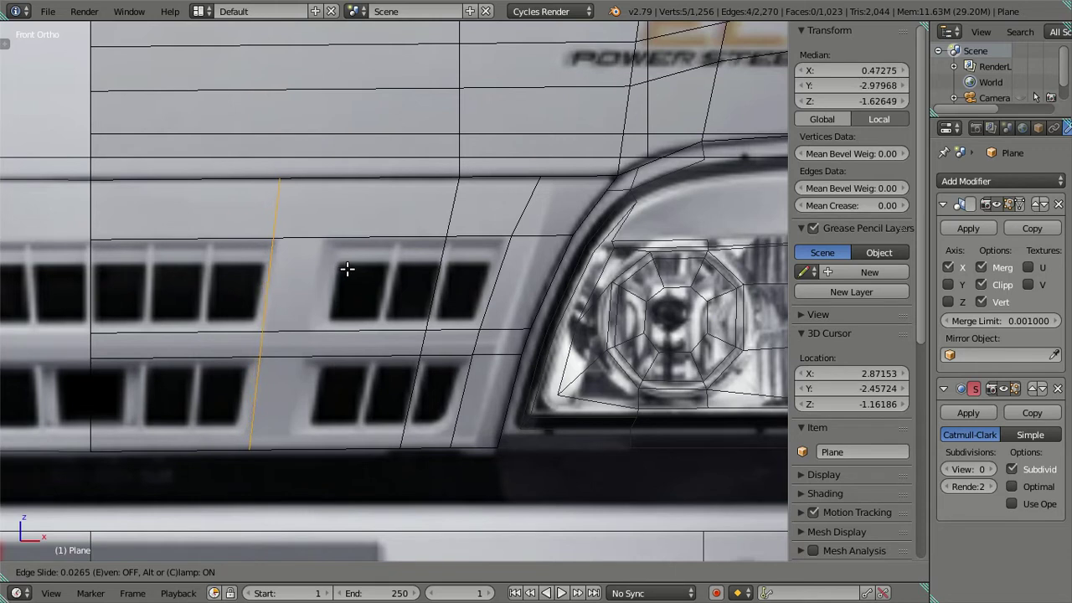
click(346, 269)
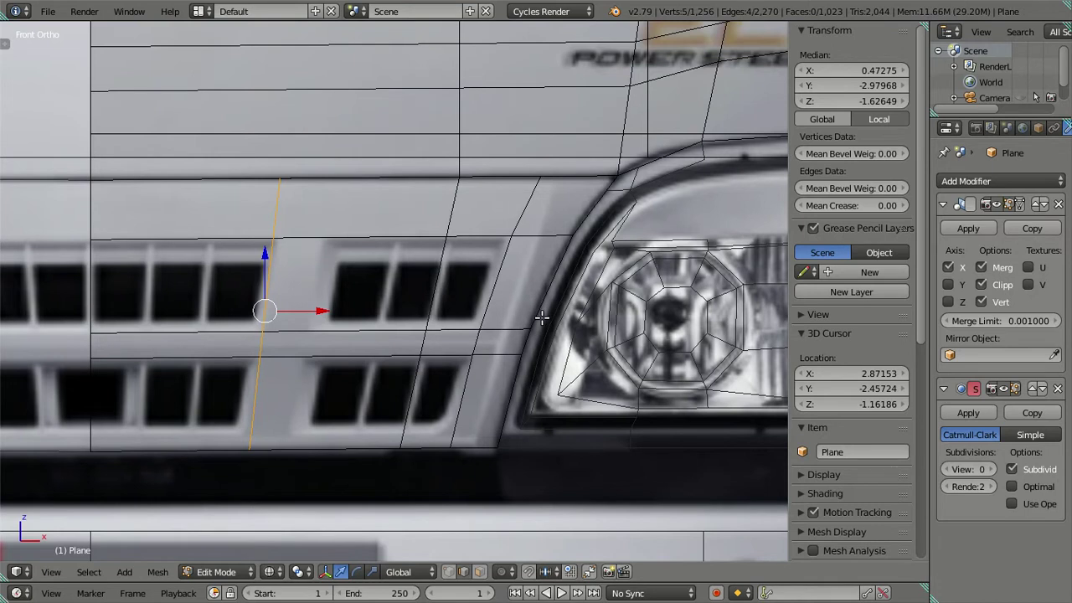
key(r)
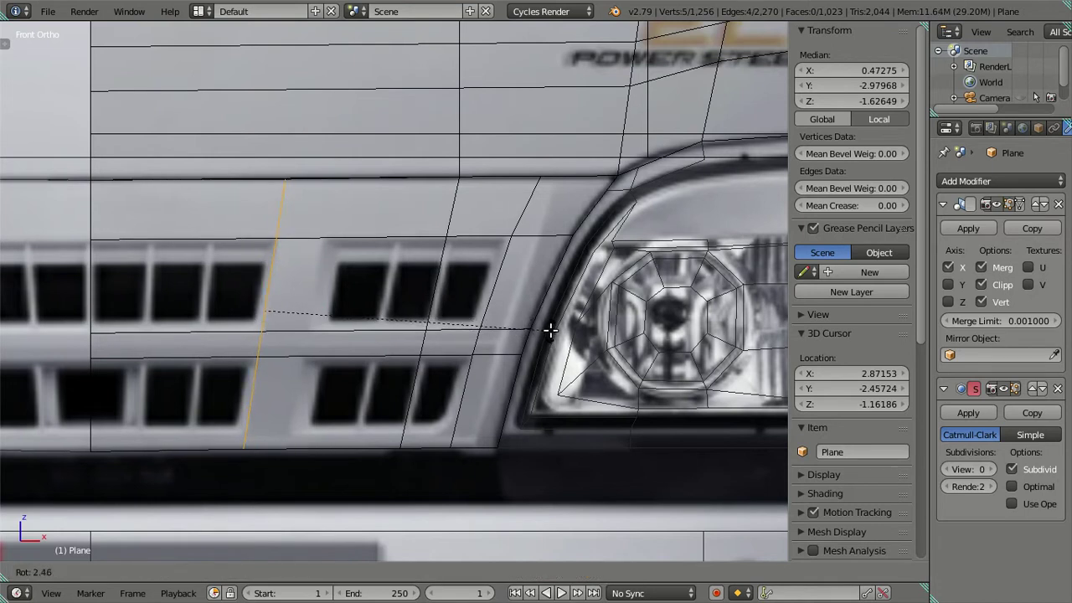
click(553, 331)
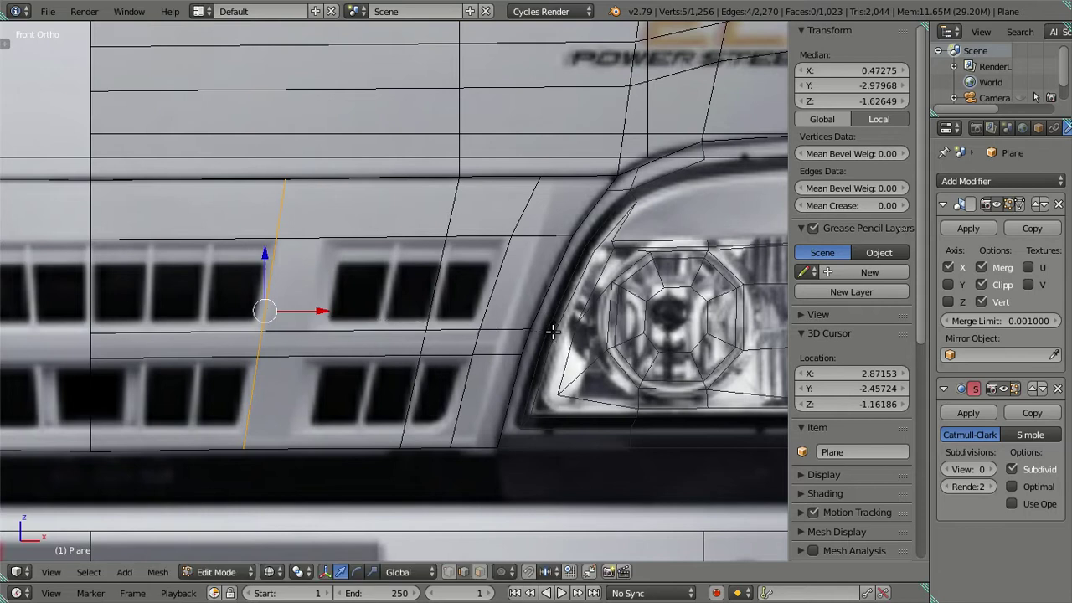
Step: Cut one more loop beside the grille slots, slide it into place, and deselect all
key(ctrl+r)
click(347, 285)
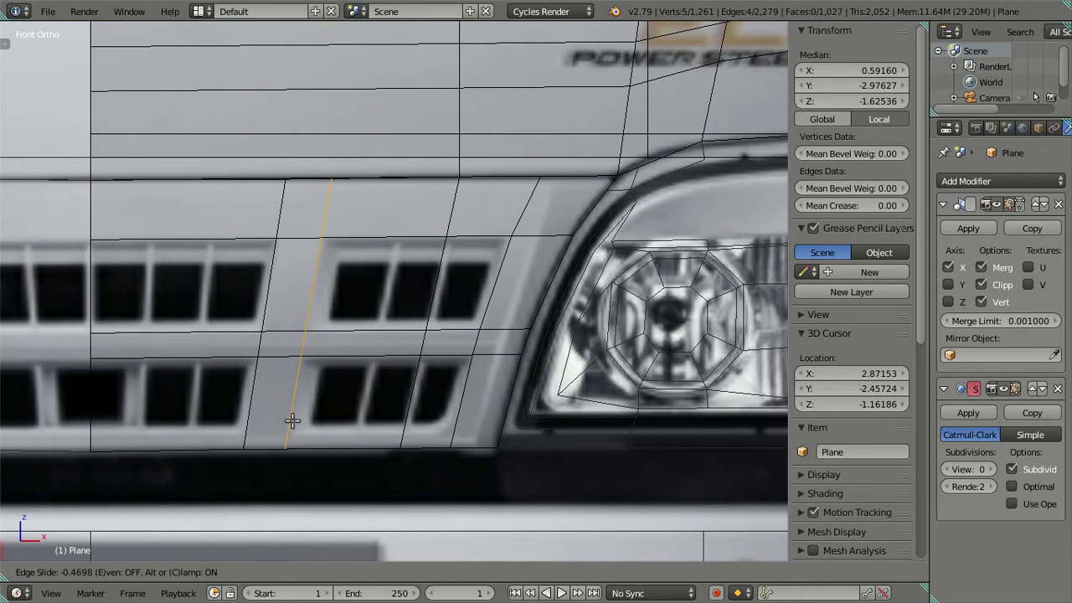
click(291, 420)
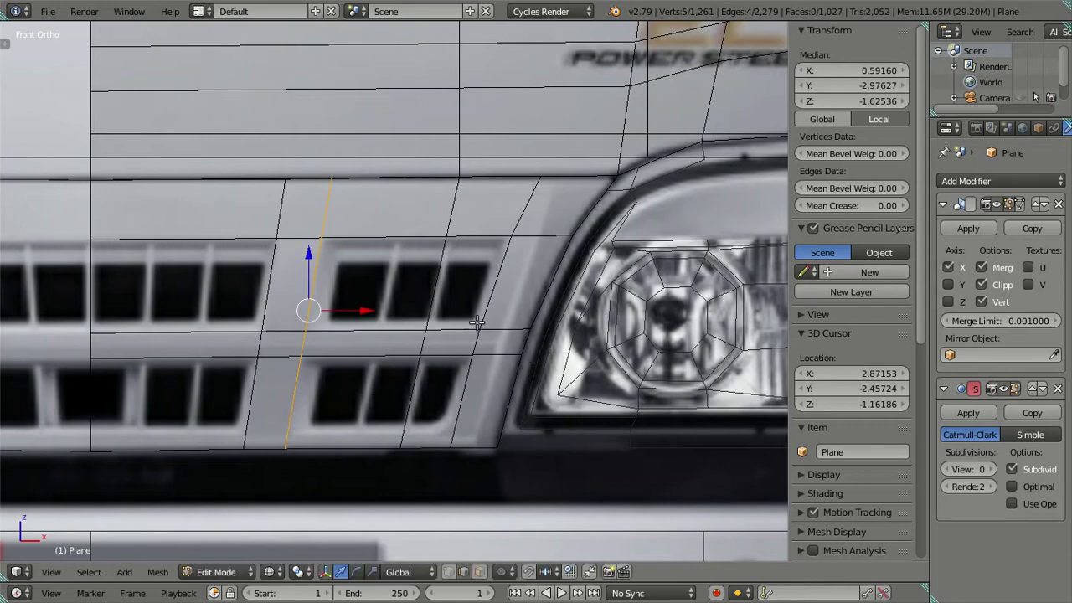
key(a)
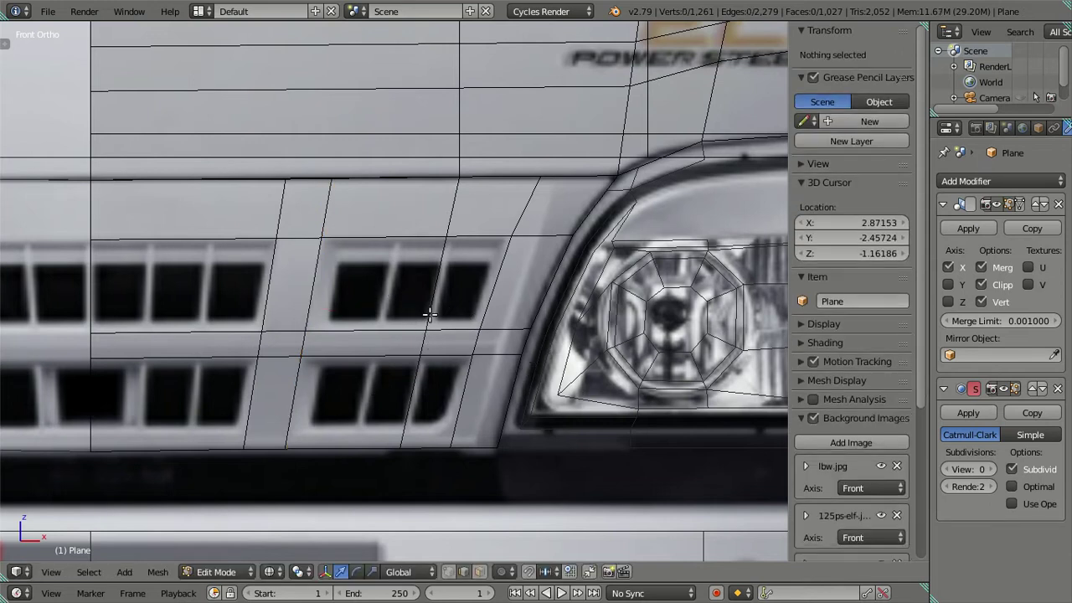
Step: Cut three vertical loops across the grille, sliding each onto an upper slot's edge
key(ctrl+r)
click(454, 330)
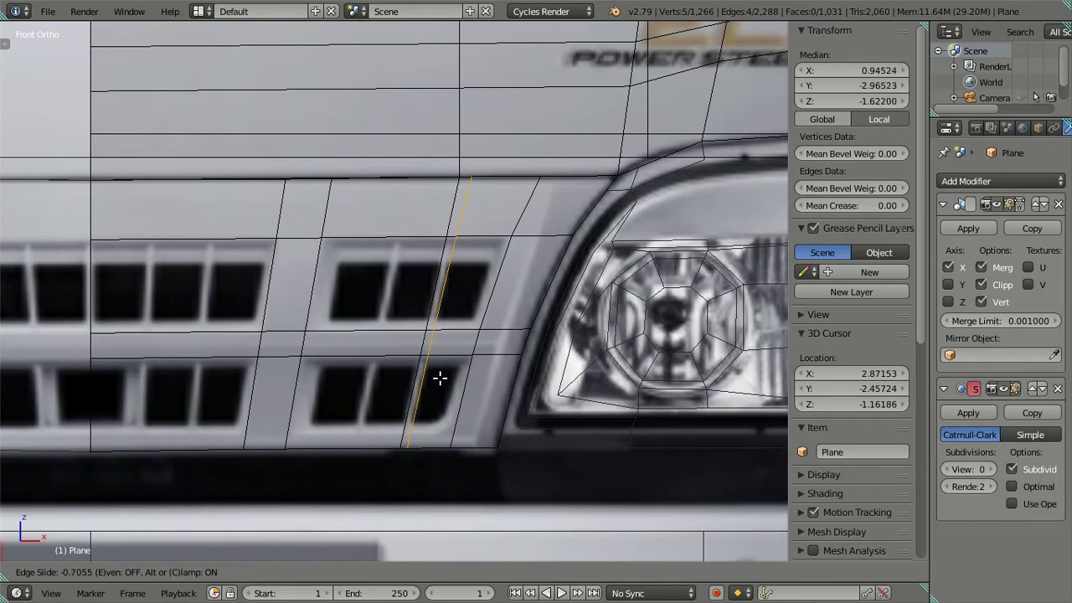
click(440, 378)
key(ctrl+r)
click(355, 345)
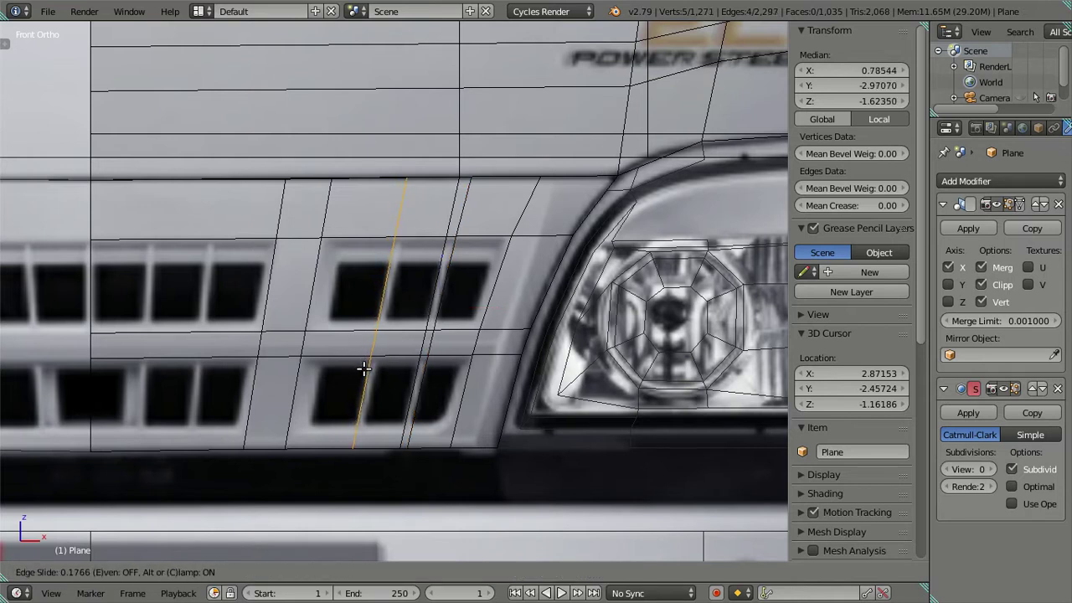
click(363, 369)
scroll(377, 360, up, 2)
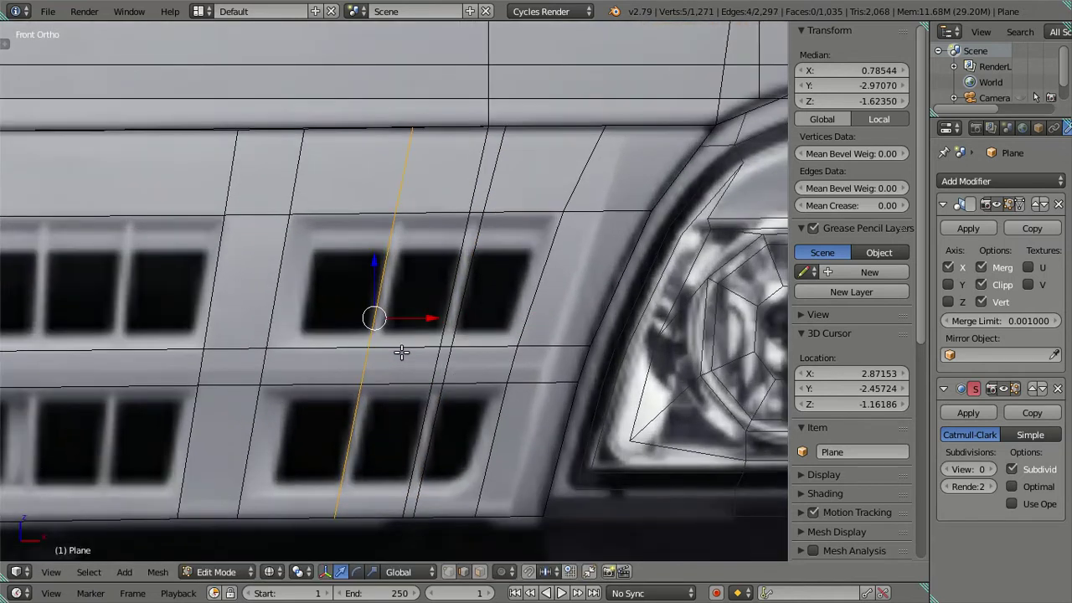
key(ctrl+r)
click(384, 362)
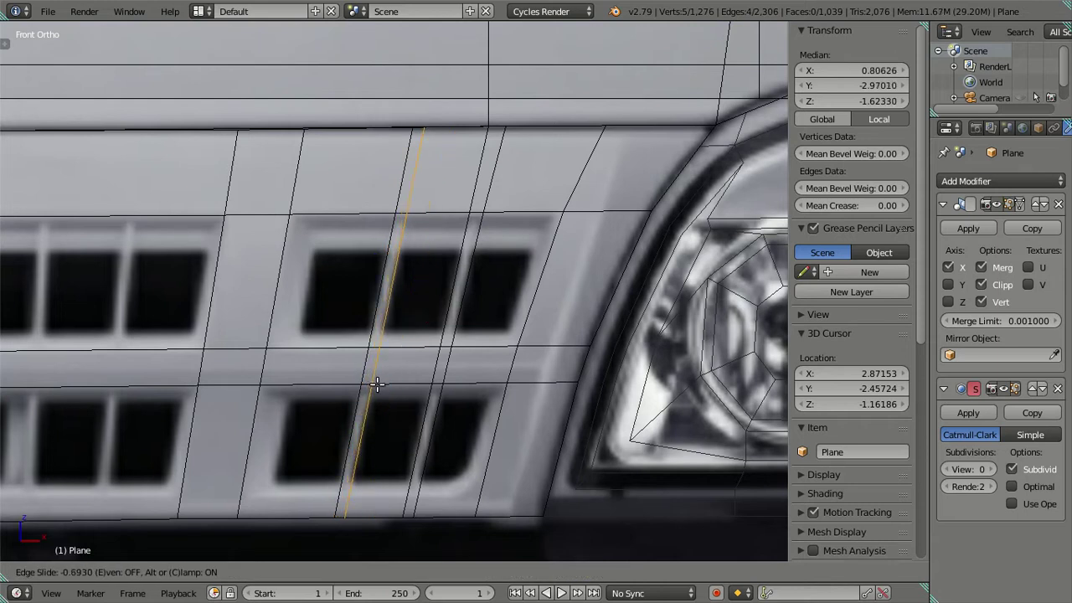
click(377, 384)
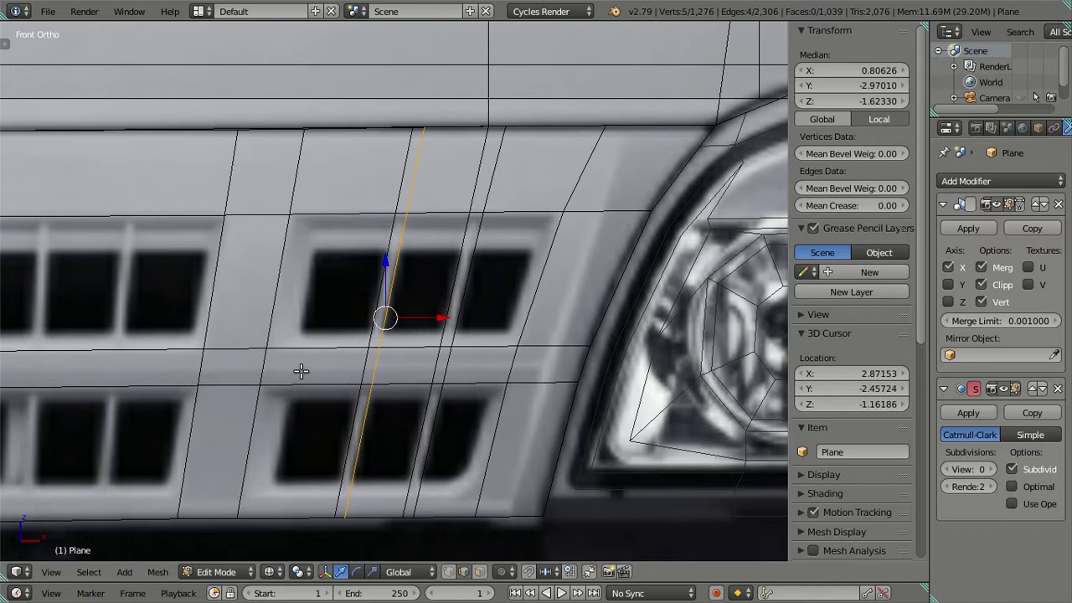
shift+middle_drag(299, 435, 584, 335)
Step: Add two vertical edge loops slid onto the central grille slot edges
key(ctrl+r)
click(455, 307)
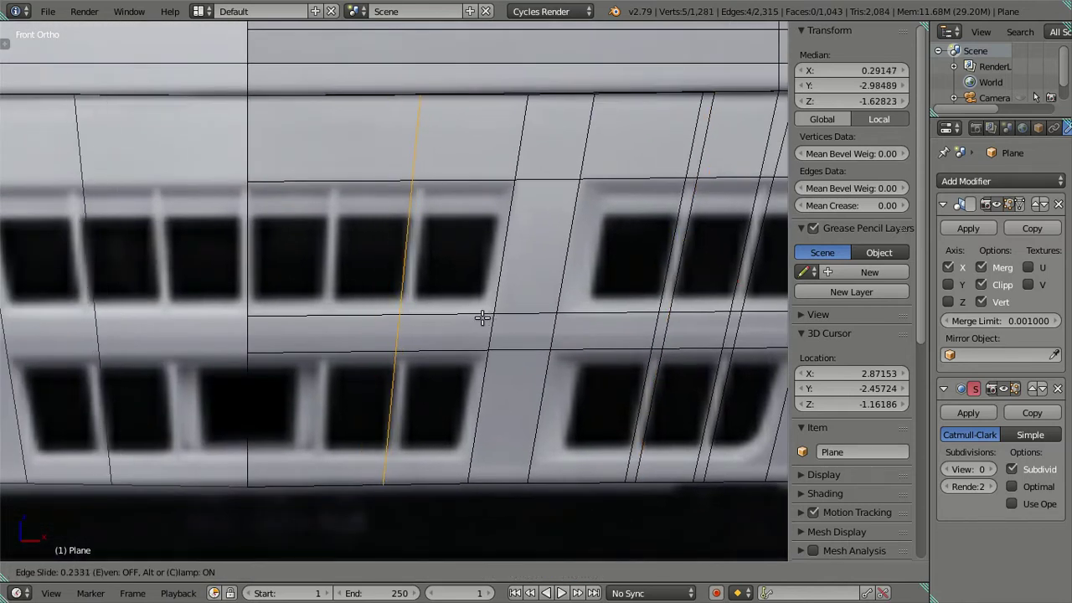
click(484, 319)
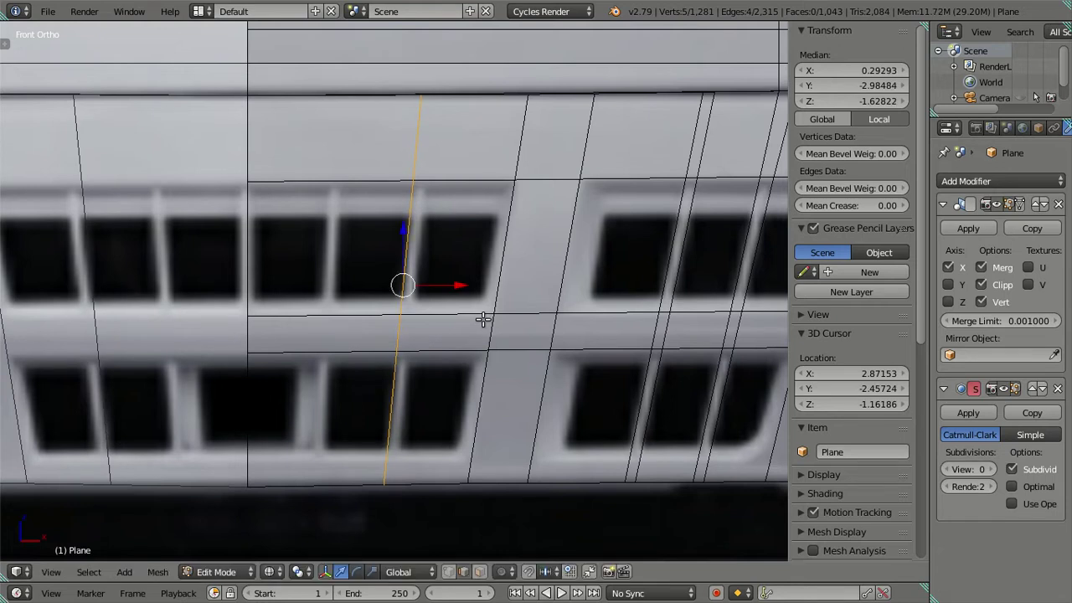
key(ctrl+r)
click(469, 322)
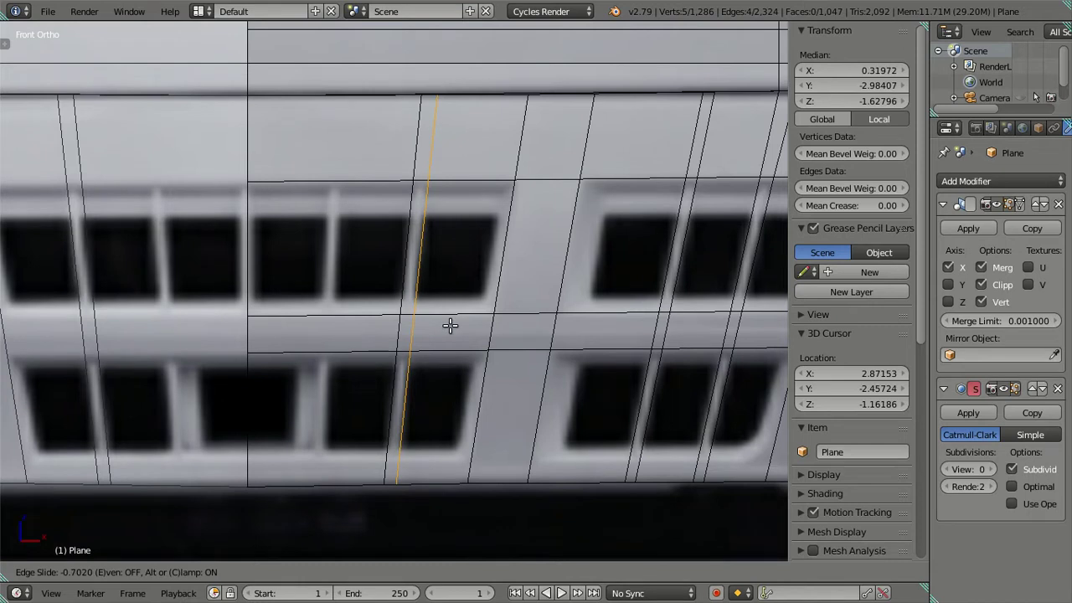
click(450, 325)
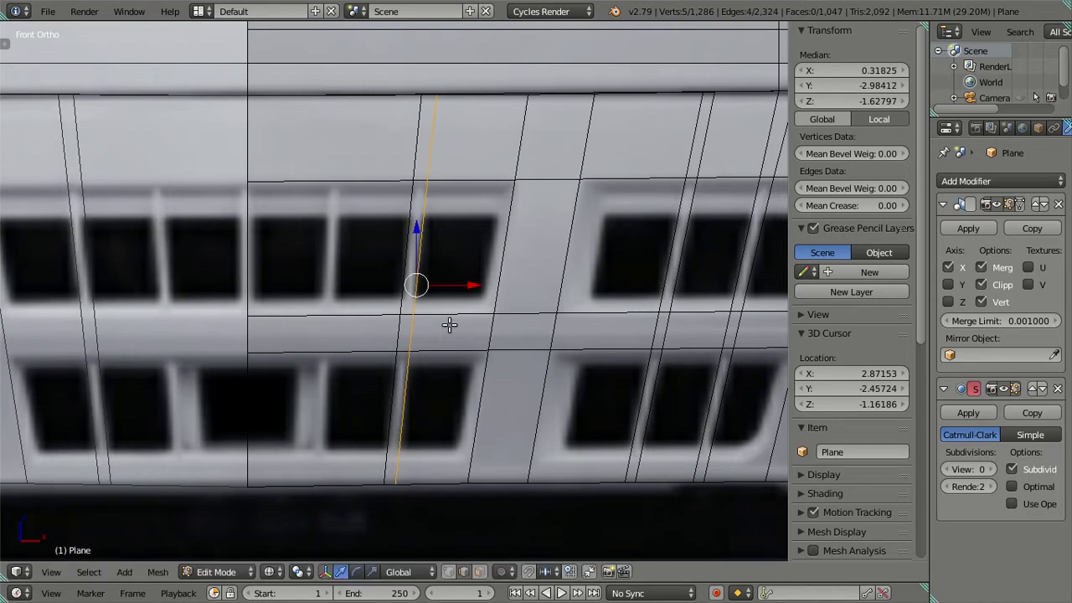
Step: Add an unslid vertical loop, rotate it to the slots' slant and shift it along X
key(ctrl+r)
click(368, 309)
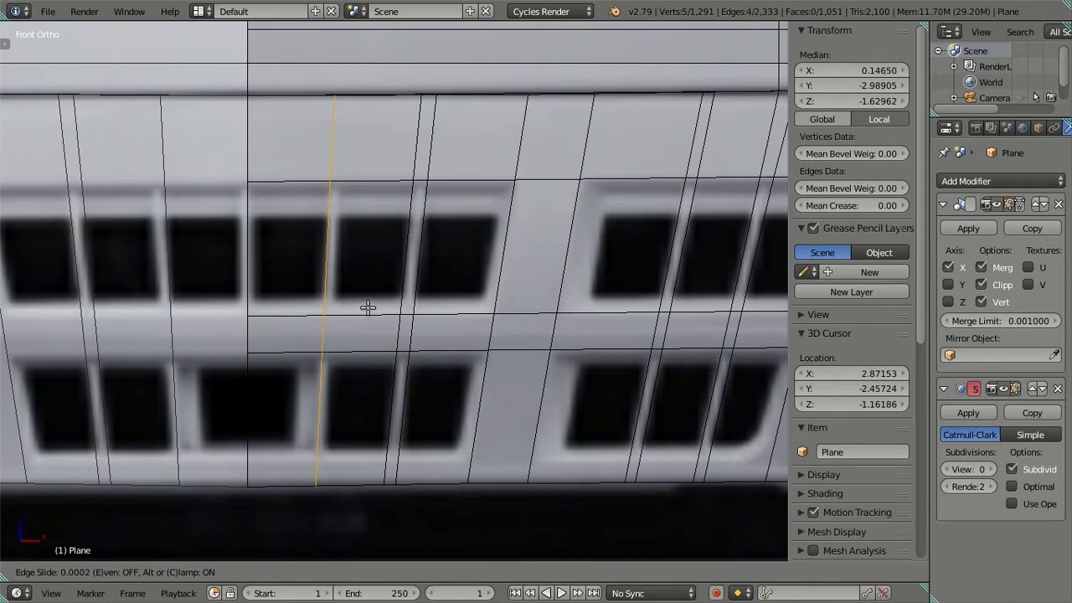
right_click(368, 309)
key(r)
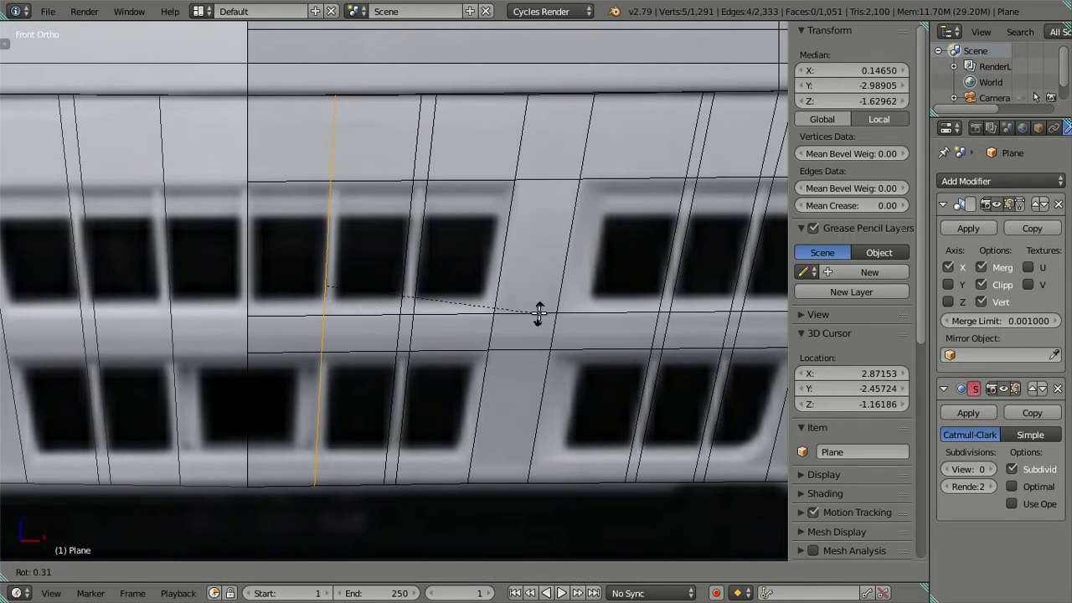
click(539, 313)
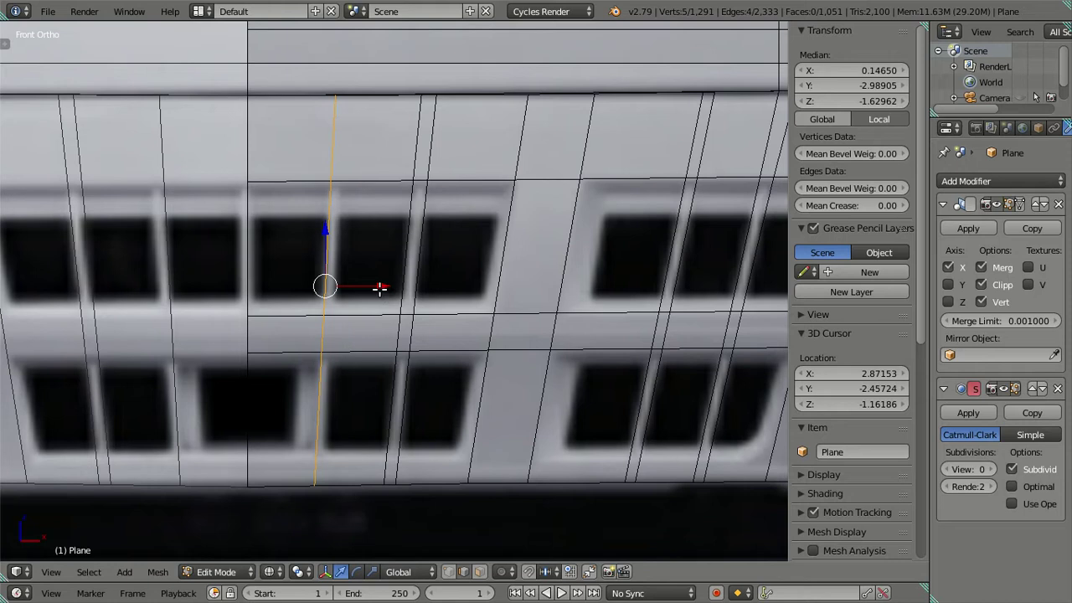
key(g)
key(x)
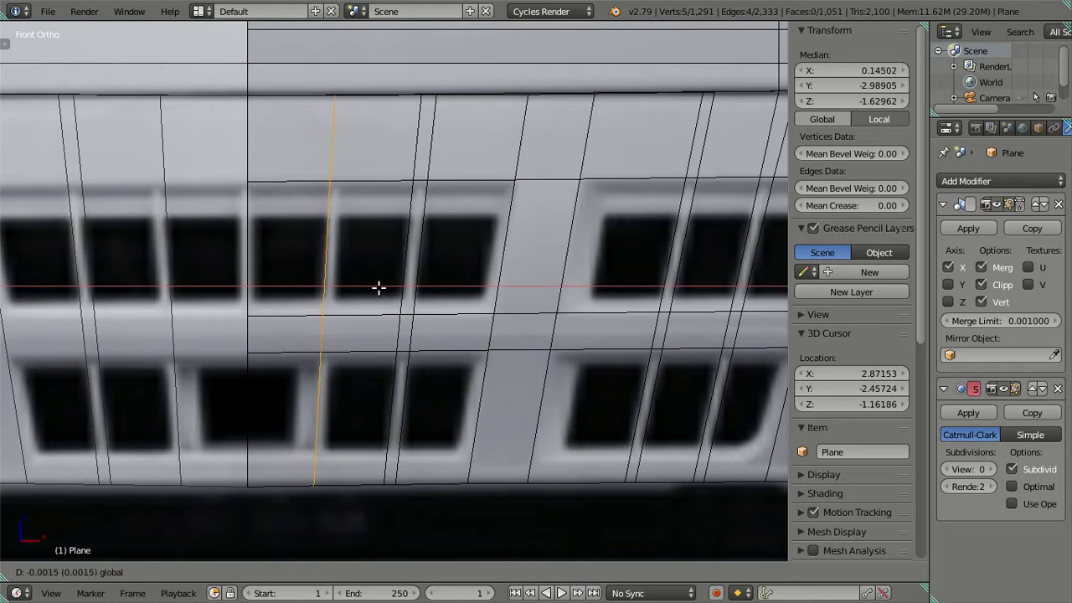
click(378, 287)
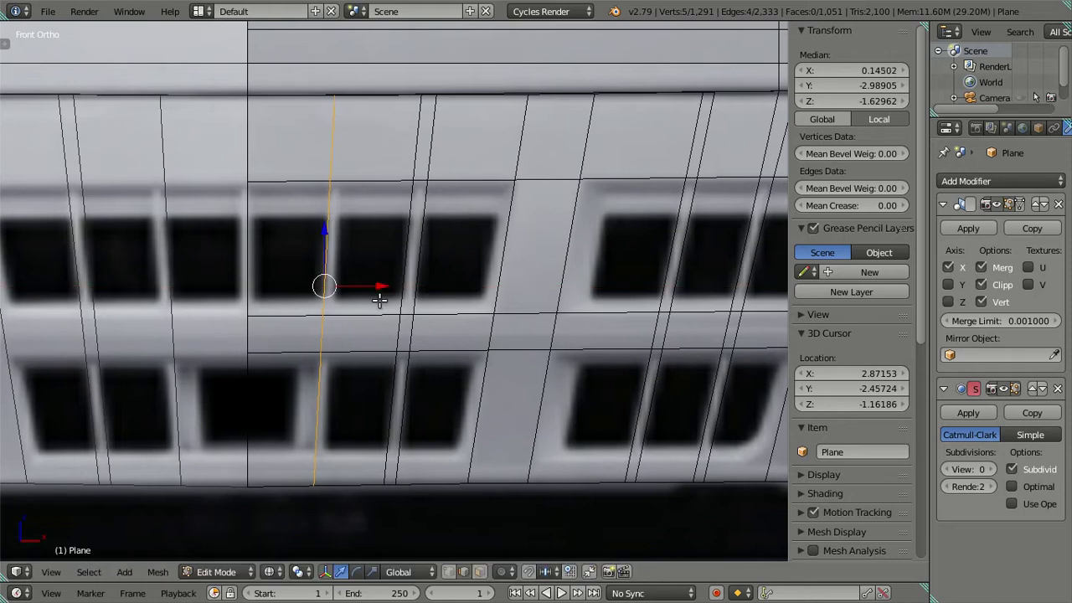
Step: Add one more vertical loop slid beside a grille slot edge
key(ctrl+r)
click(382, 307)
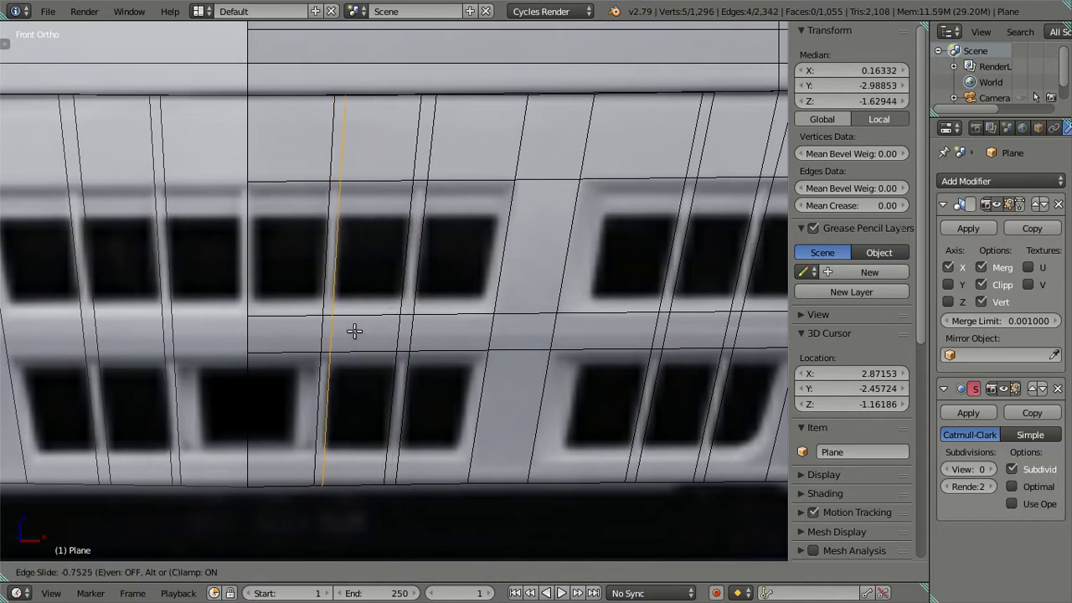
click(354, 331)
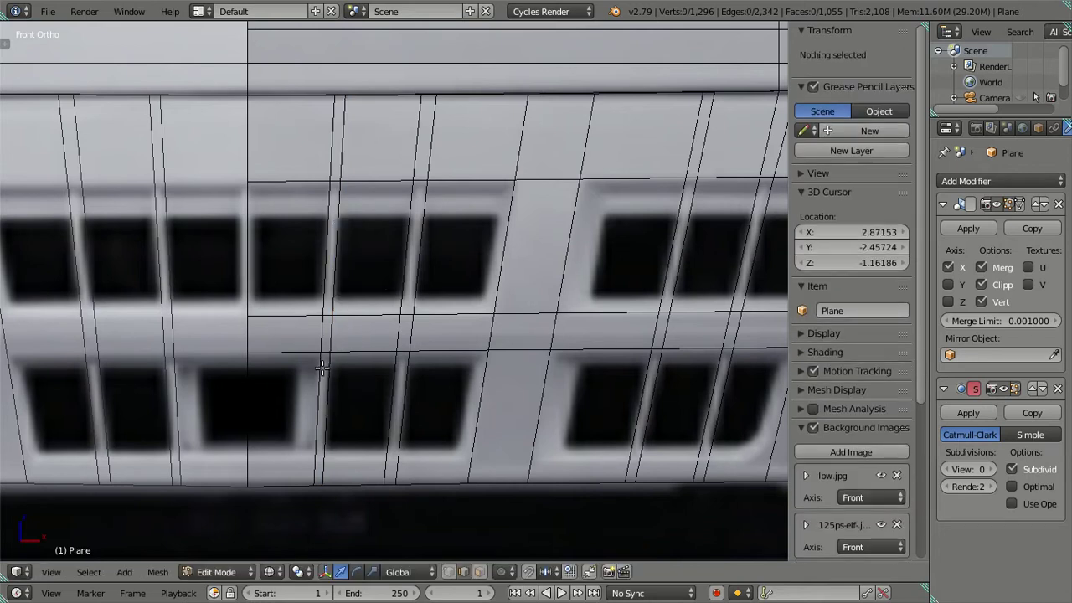
Step: Dissolve a misplaced vertical grille loop and loop-cut a replacement slid into place
key(x)
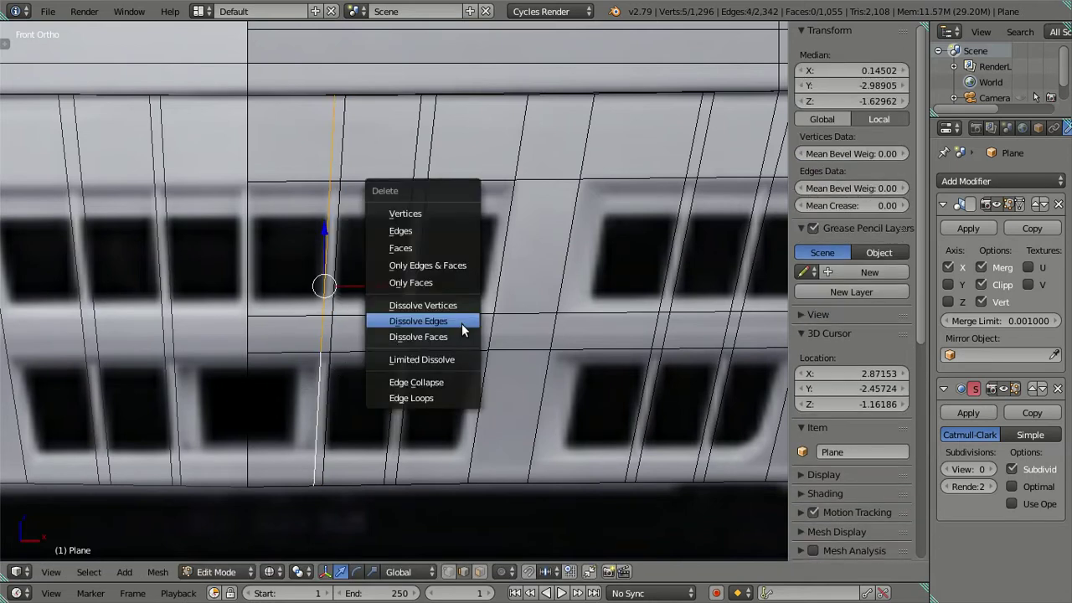
click(461, 326)
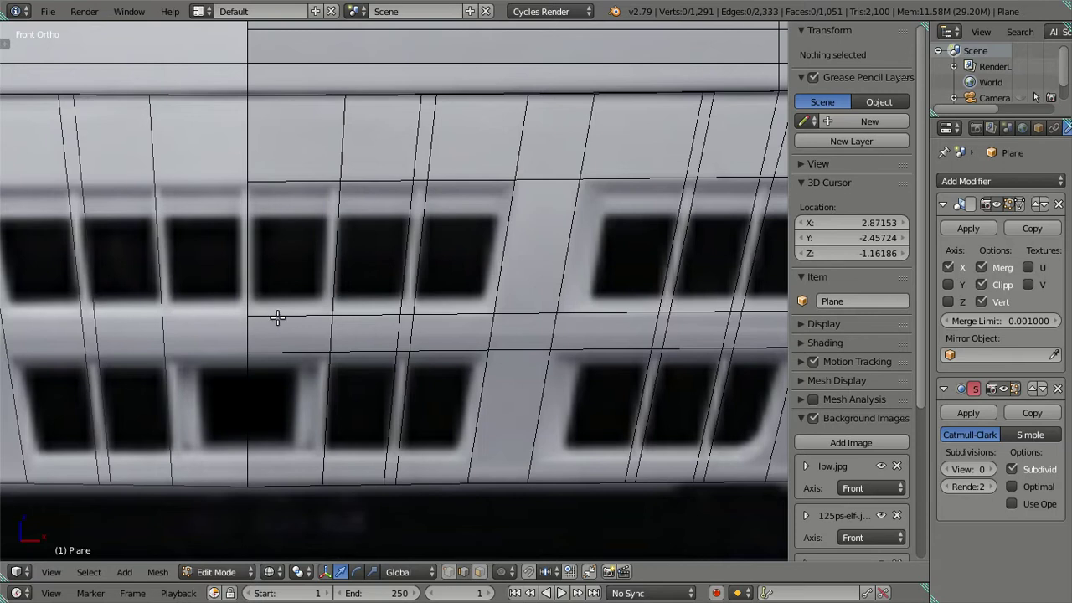
key(ctrl+r)
click(279, 316)
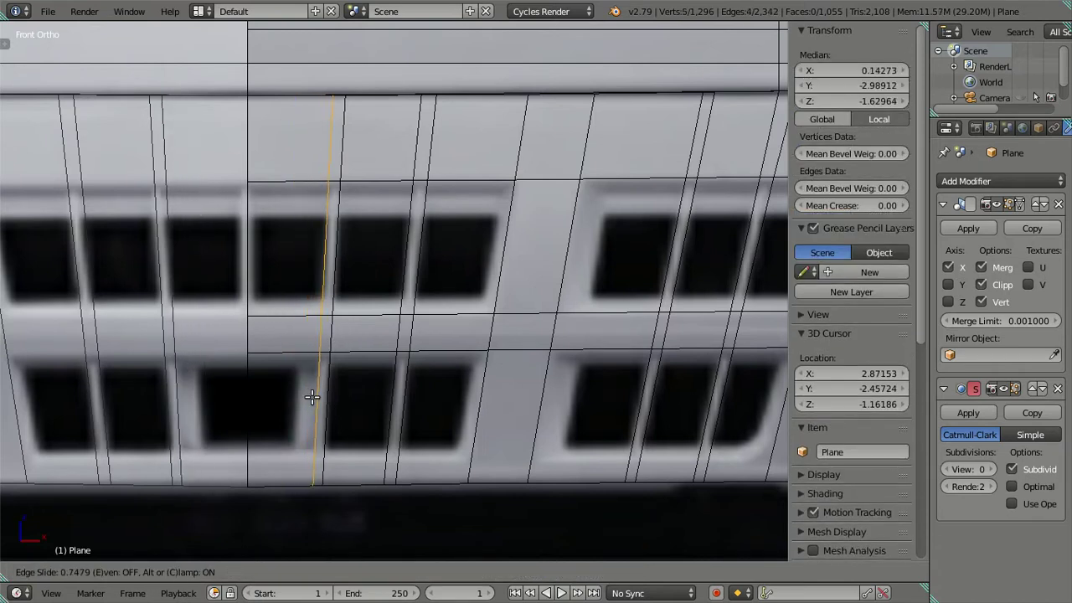
click(311, 397)
Step: Add a horizontal edge loop along the bottom edge of the lower slots
key(a)
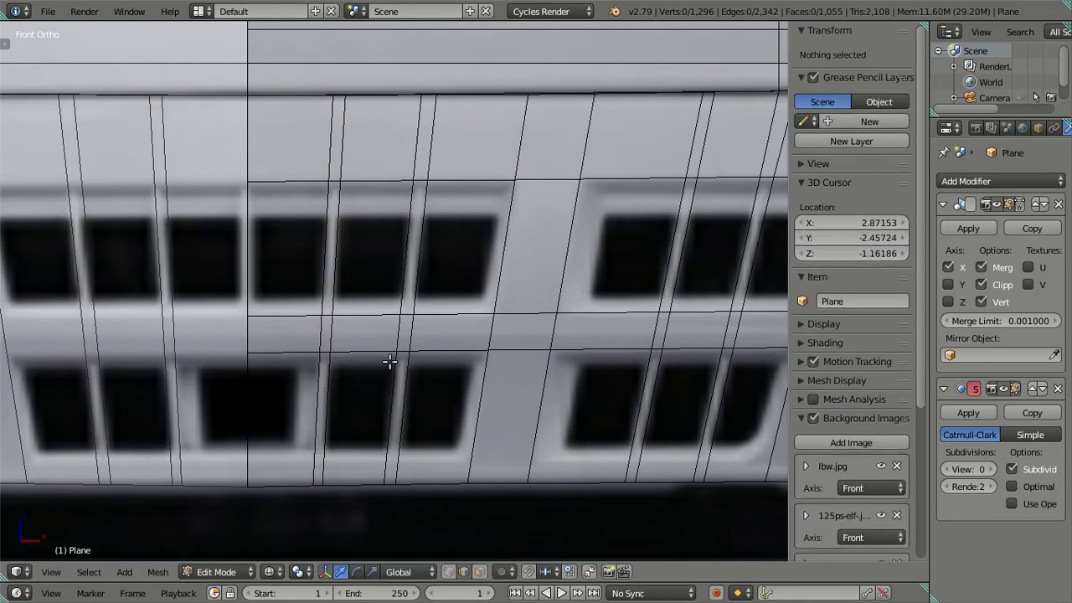
scroll(445, 335, down, 2)
shift+middle_drag(459, 317, 360, 352)
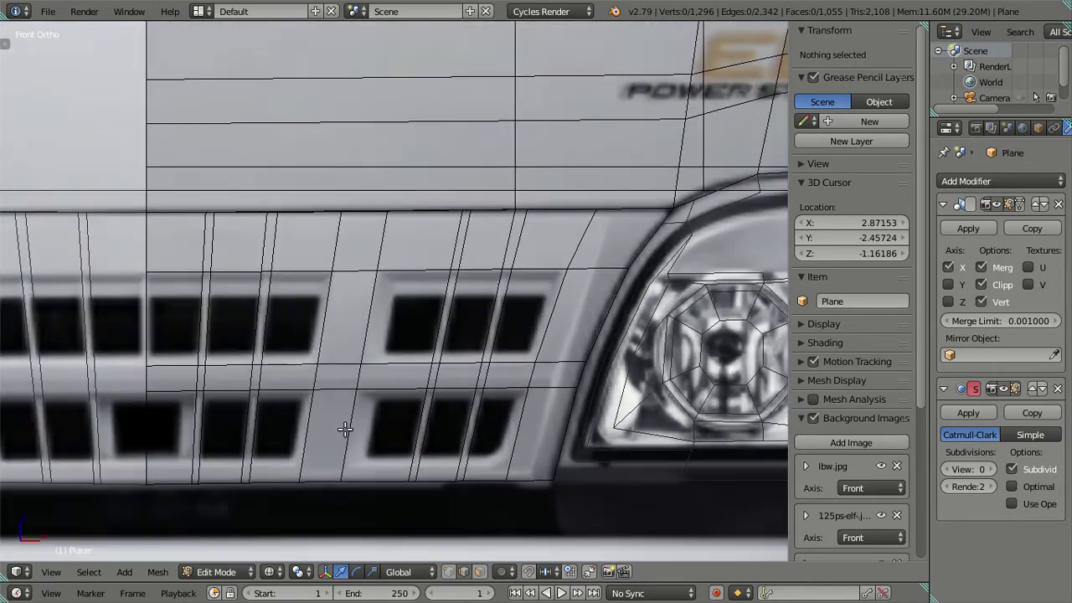
key(ctrl+r)
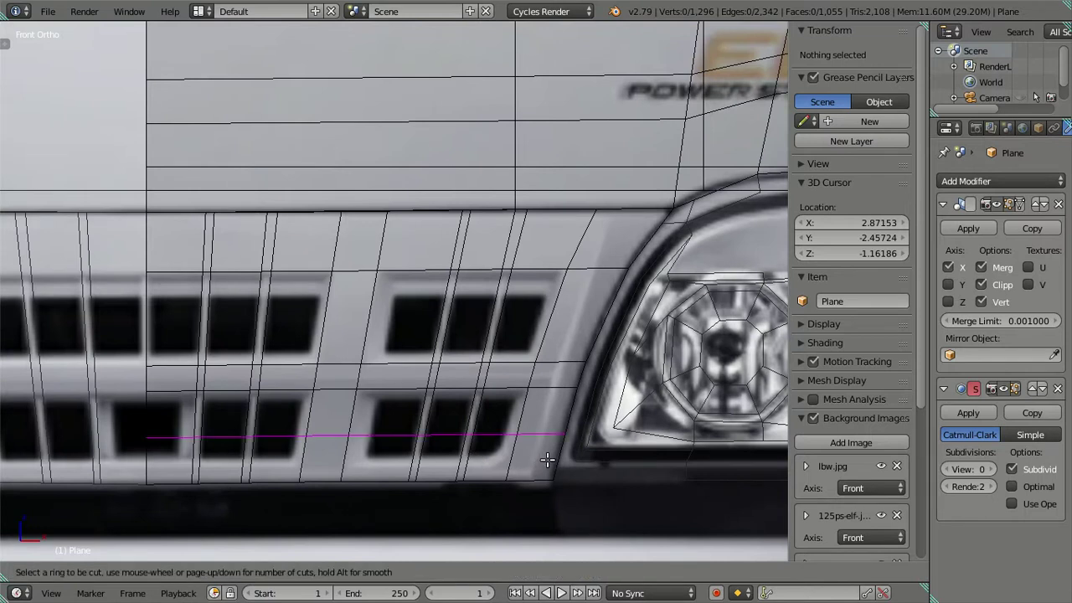
click(547, 460)
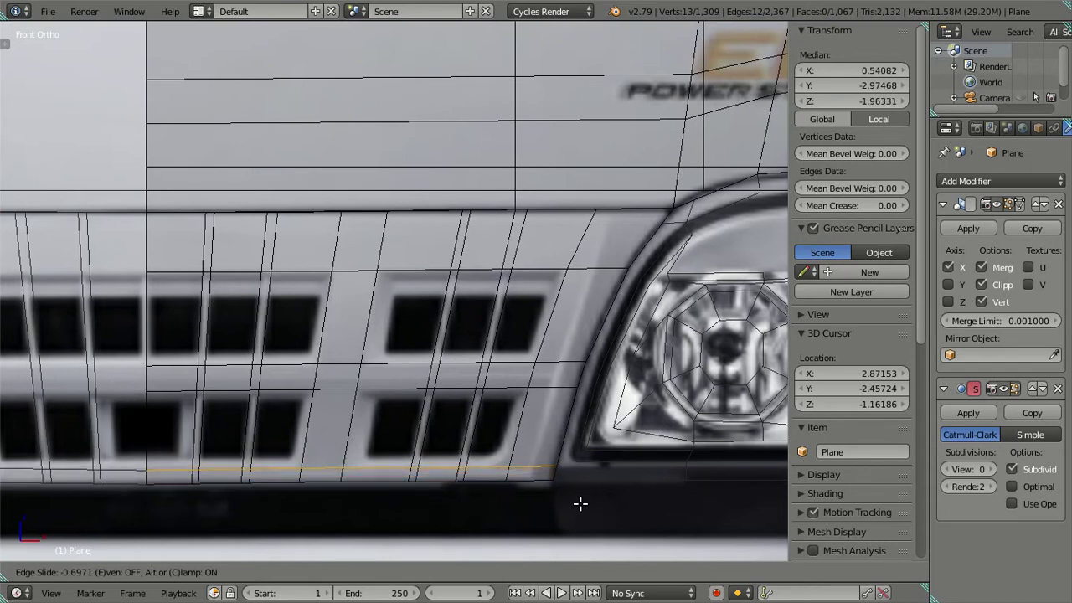
click(580, 503)
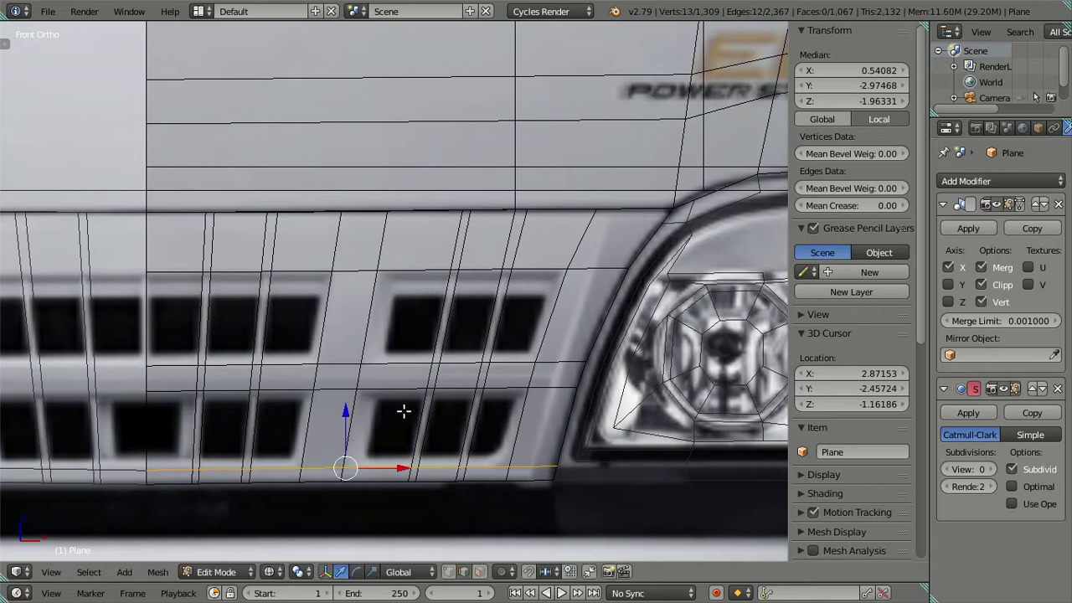
Step: Dissolve the other misplaced vertical loop and cut a better-placed one through the grille
key(a)
alt+right_click(368, 321)
key(x)
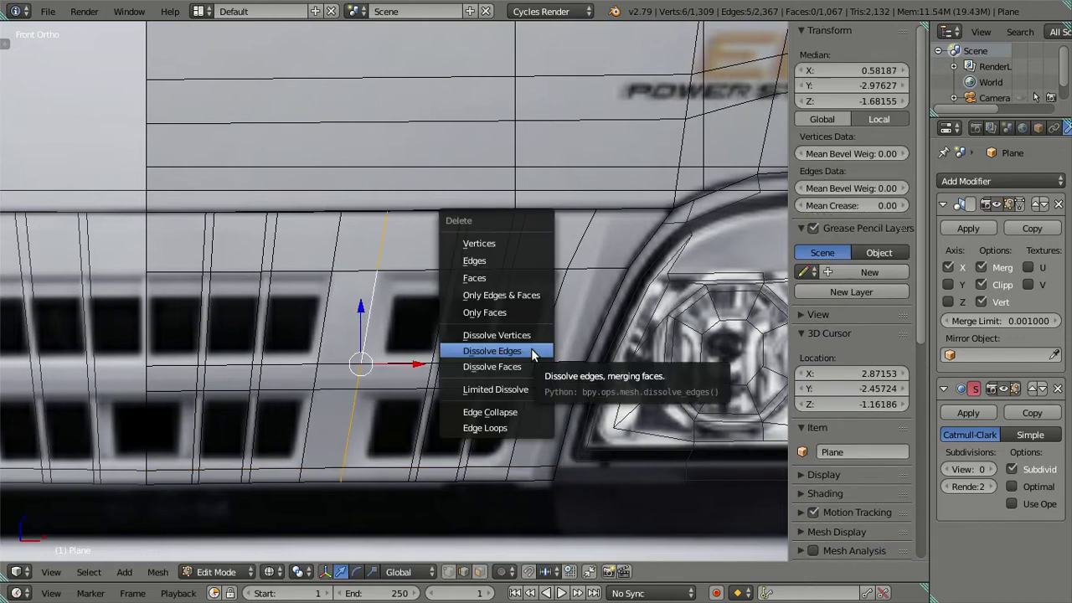
click(494, 346)
key(ctrl+r)
click(358, 351)
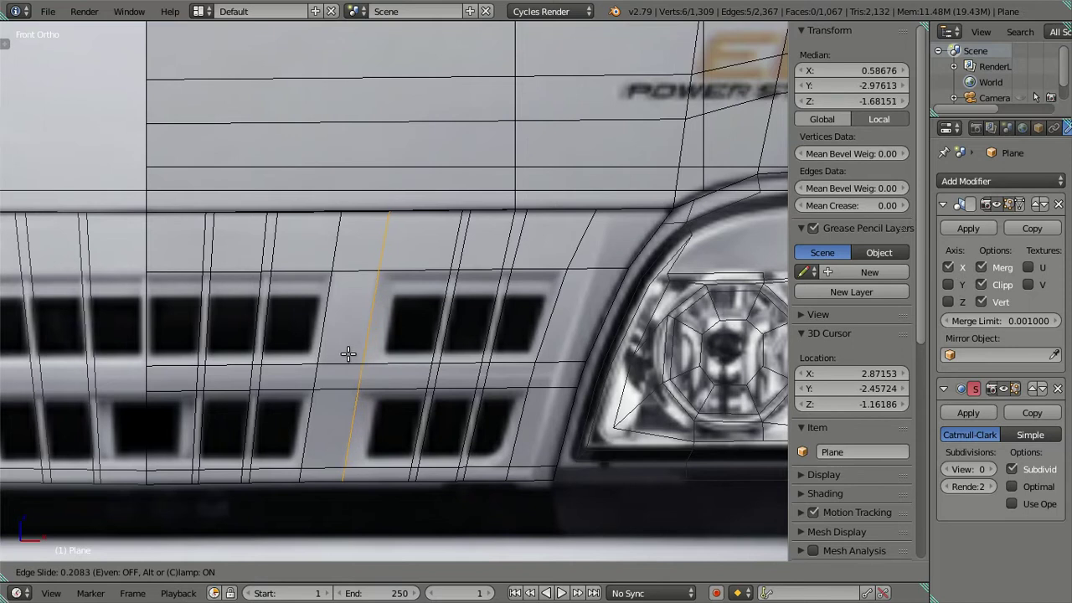
click(348, 353)
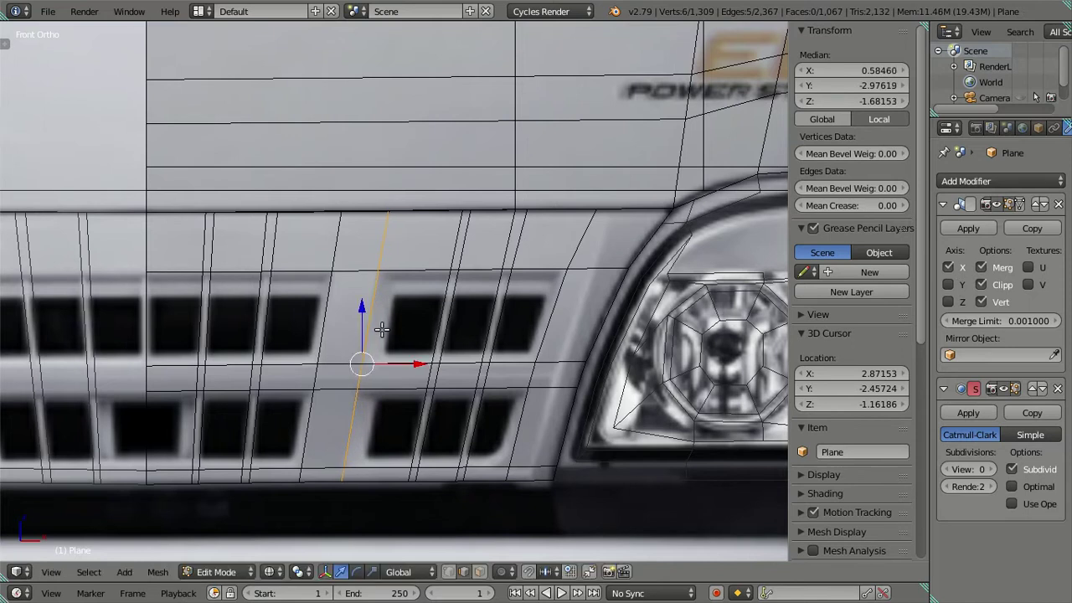
key(a)
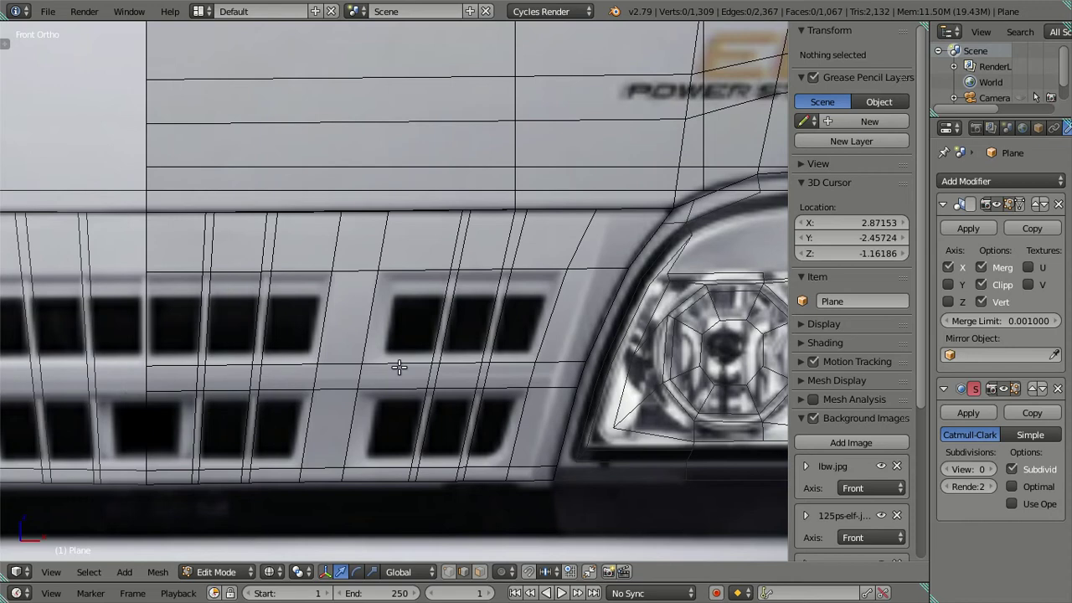
Step: Zoom in and out on the front reference drawing to study the grille photo
scroll(419, 377, down, 3)
scroll(469, 343, down, 7)
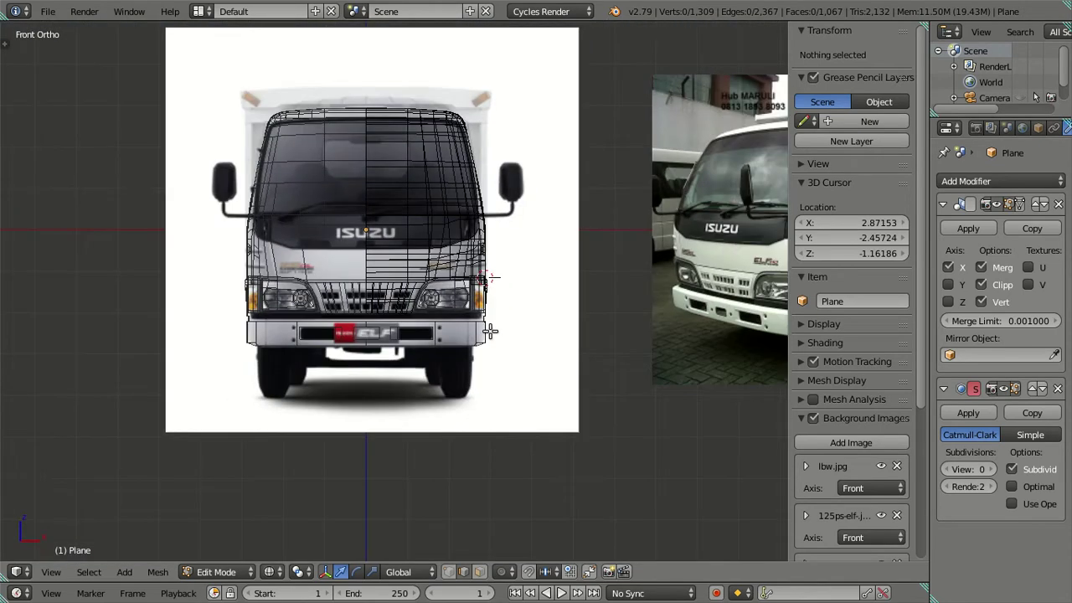
scroll(452, 345, up, 1)
scroll(434, 348, up, 5)
scroll(410, 307, up, 3)
scroll(402, 307, up, 3)
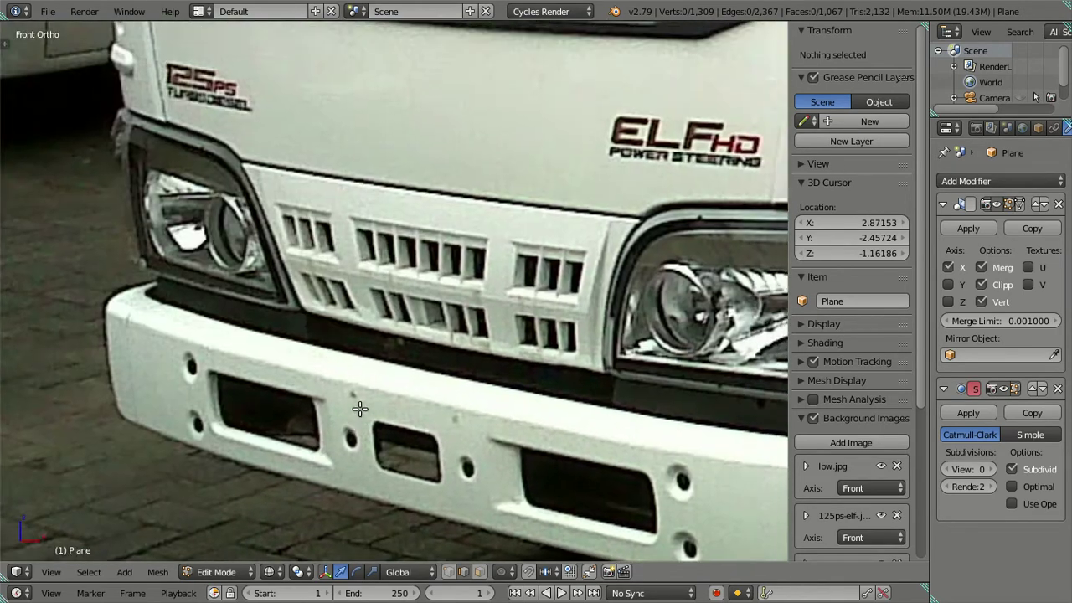
scroll(359, 407, up, 3)
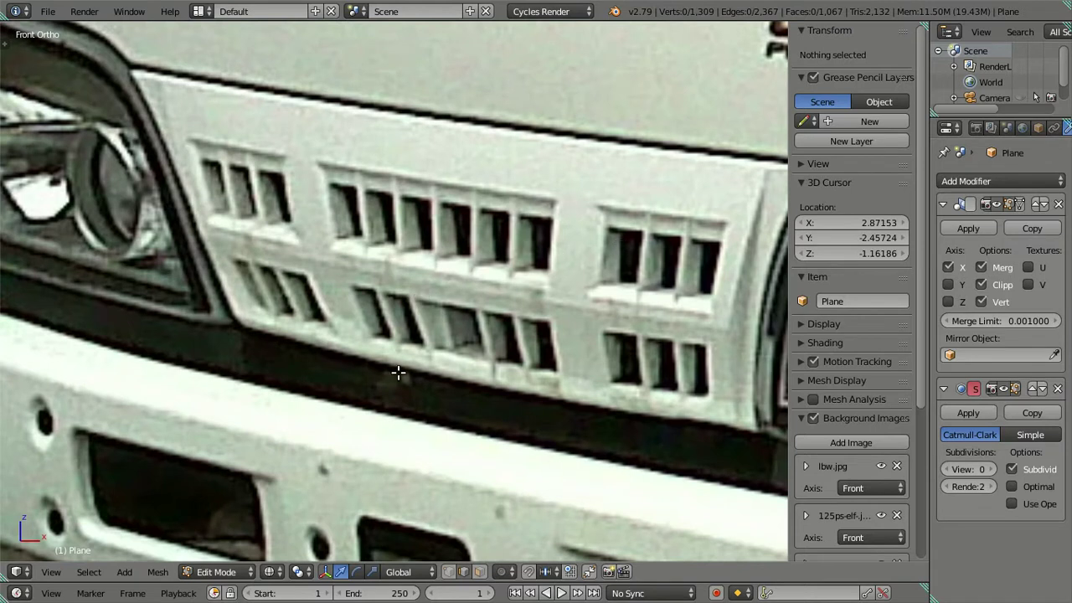
scroll(399, 371, down, 5)
scroll(398, 368, down, 3)
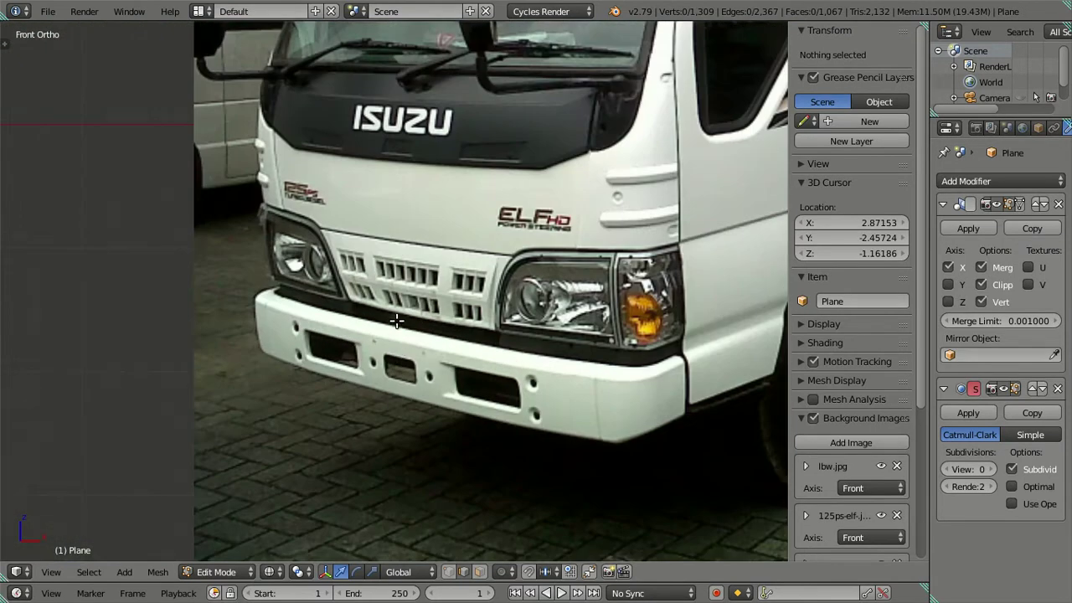
scroll(410, 312, up, 3)
scroll(410, 312, down, 4)
Step: Pan to the mesh grille and zoom in with the right headlight at the edge
shift+middle_drag(172, 201, 589, 206)
scroll(520, 281, up, 2)
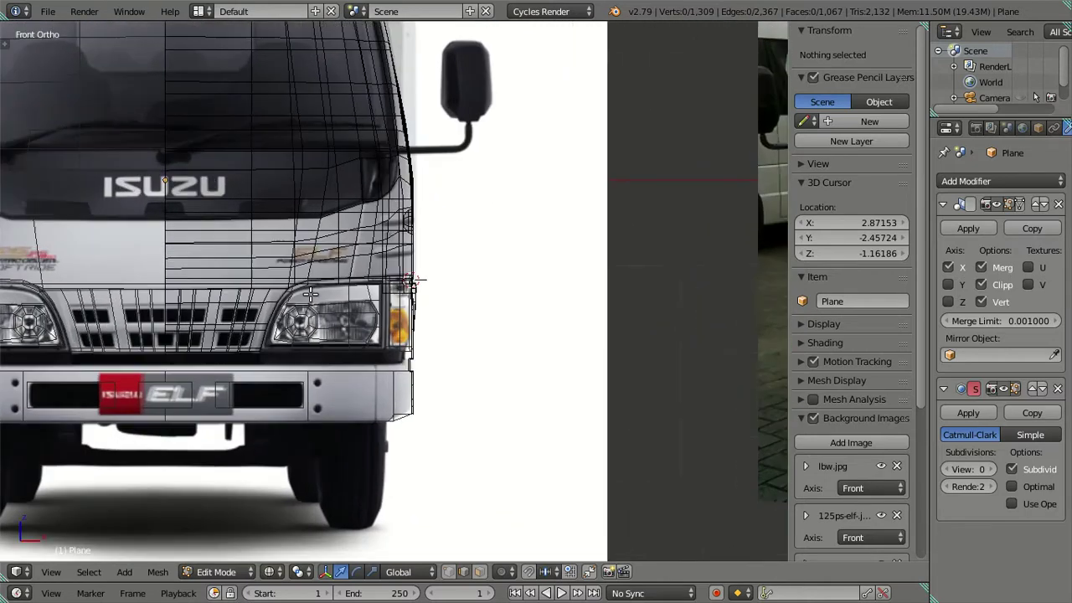
scroll(519, 280, up, 2)
scroll(519, 280, up, 2)
ctrl+scroll(526, 301, down, 2)
ctrl+scroll(455, 342, down, 1)
scroll(452, 317, up, 2)
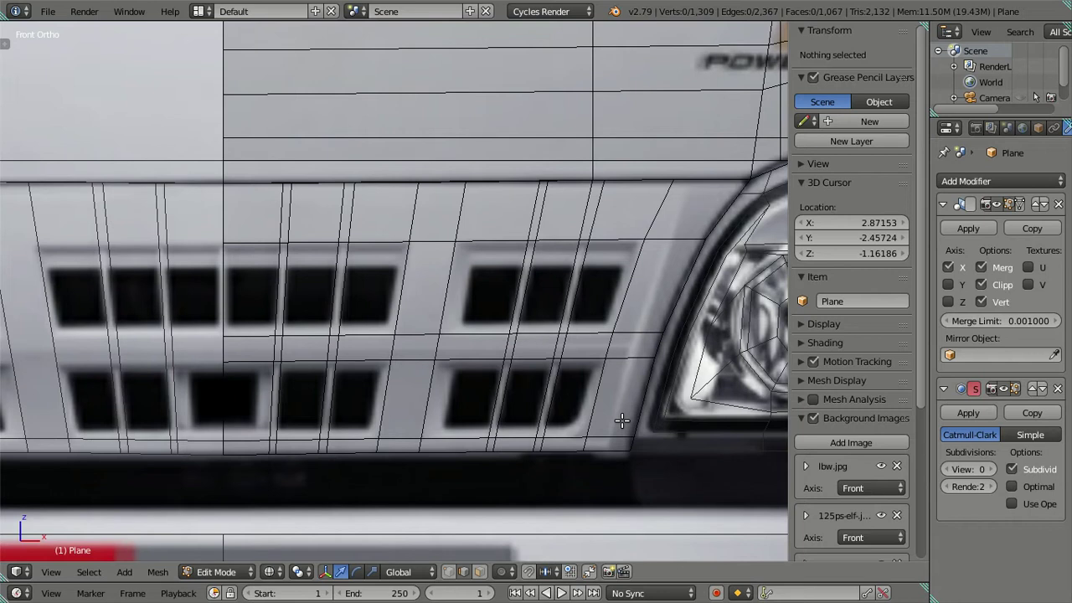
Step: Select the three lower-right grille faces and extrude them individually, scaled inward
click(479, 572)
right_click(584, 393)
ctrl+right_click(476, 404)
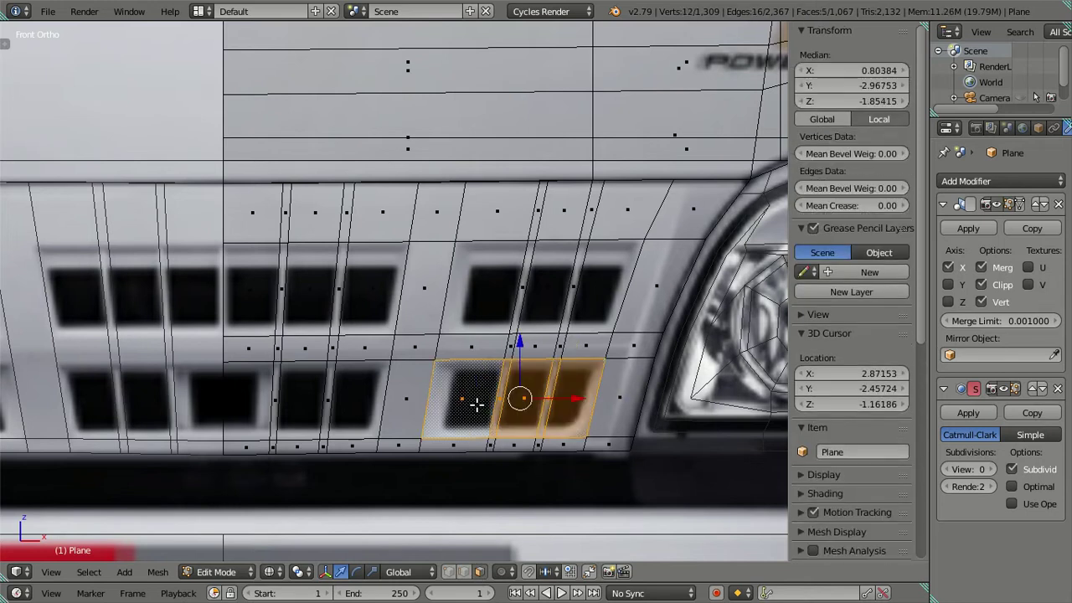
key(alt+e)
key(s)
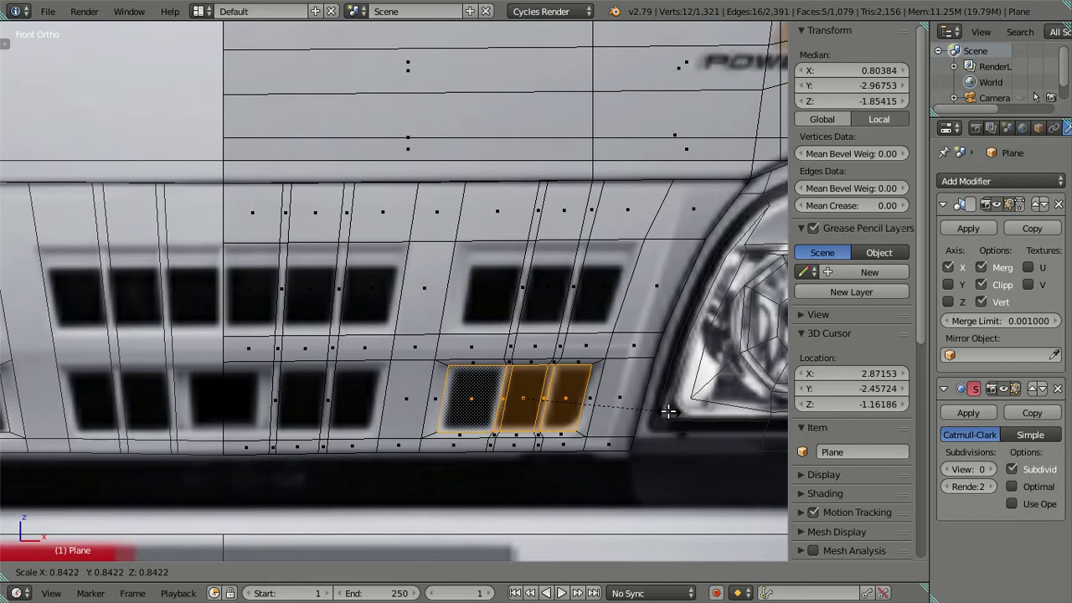
click(668, 410)
Step: Squash the three lower slot faces vertically and nudge them slightly sideways
scroll(494, 372, up, 1)
scroll(494, 372, up, 1)
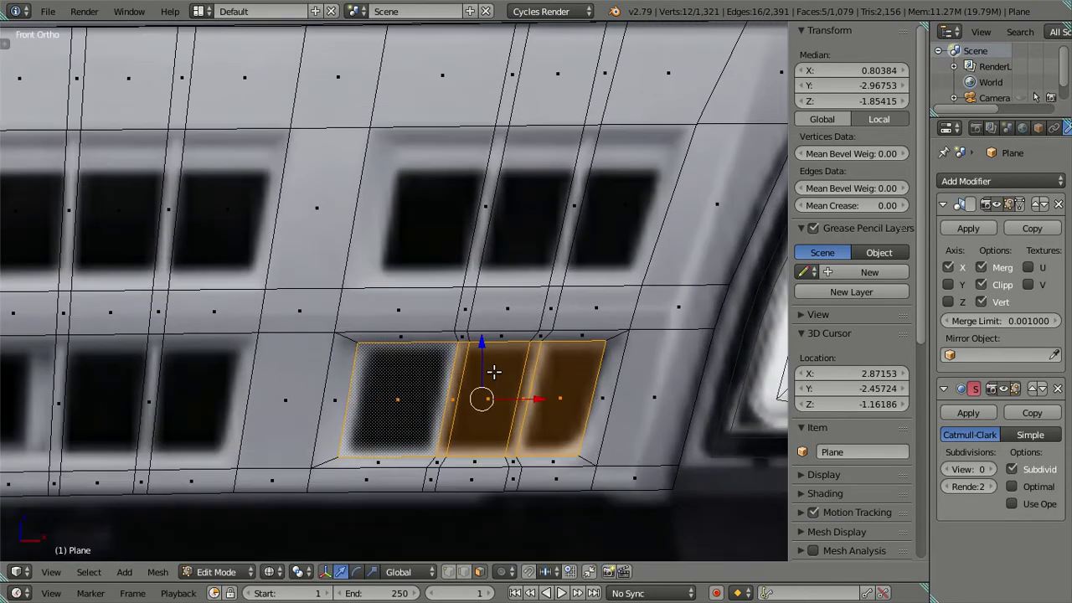
key(s)
key(z)
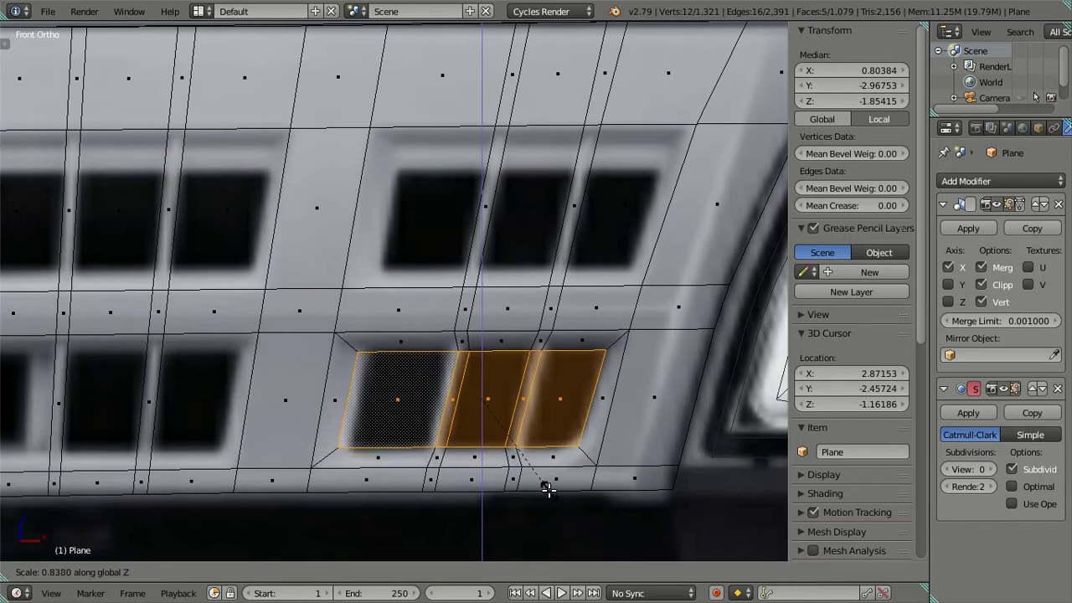
click(545, 488)
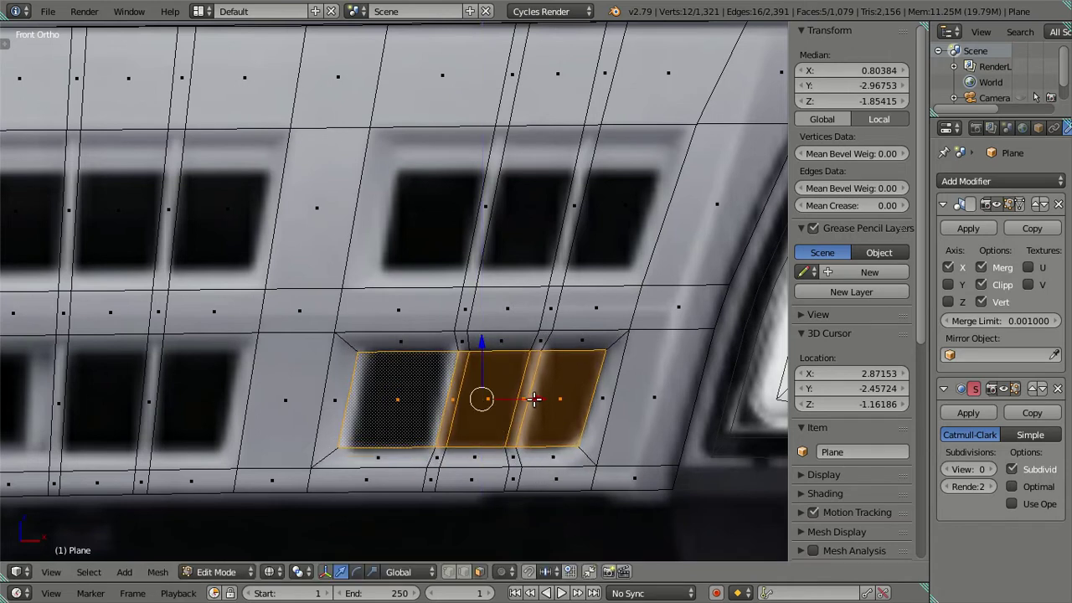
click(535, 399)
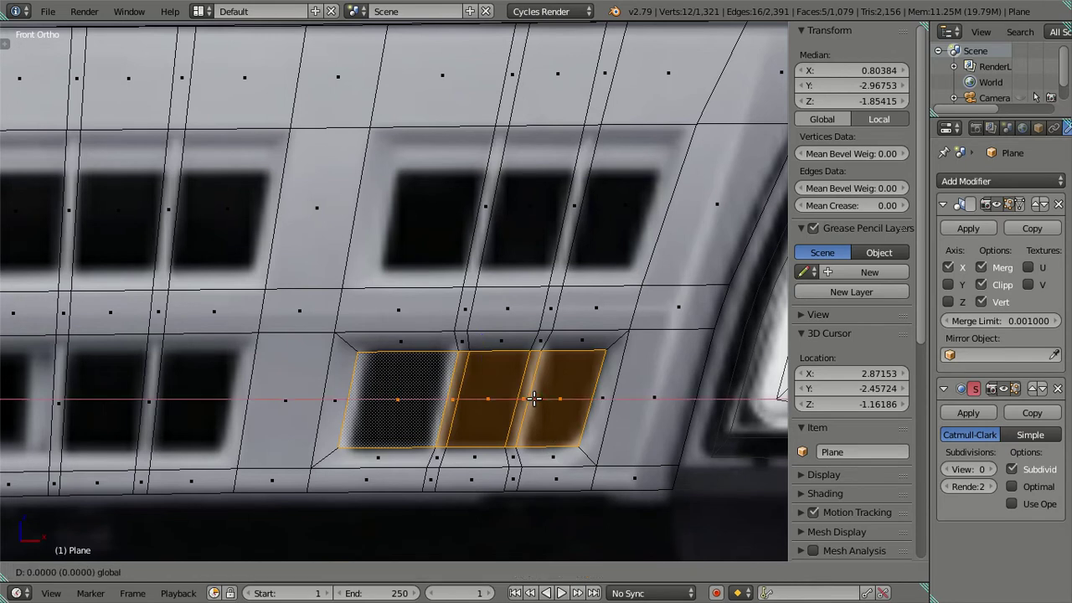
drag(534, 399, 535, 398)
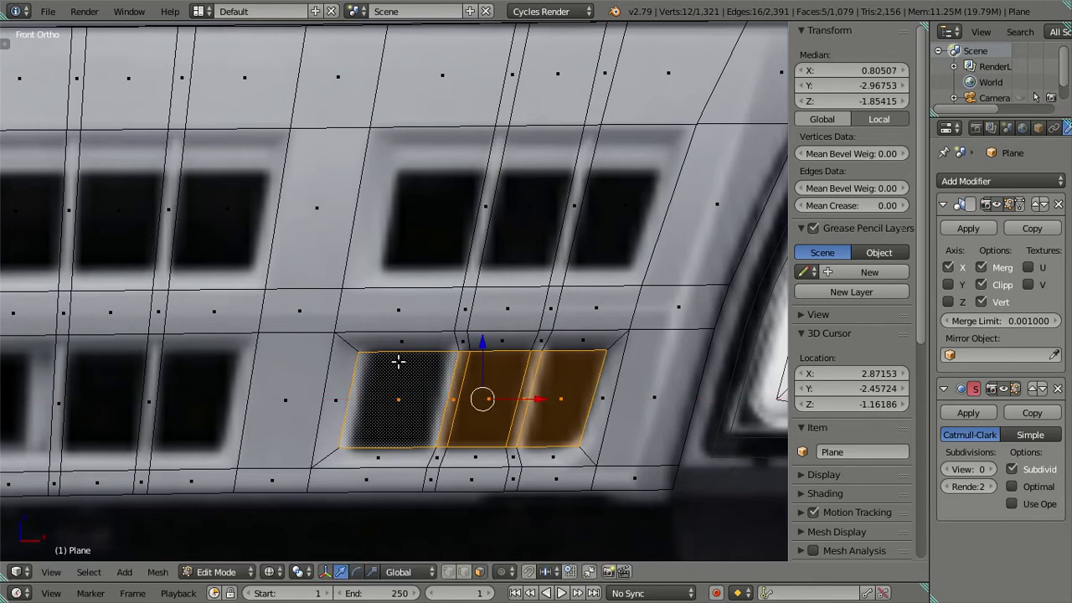
Step: Select the three upper-right grille faces and extrude them individually, scaled inward
shift+scroll(542, 210, up, 3)
right_click(425, 265)
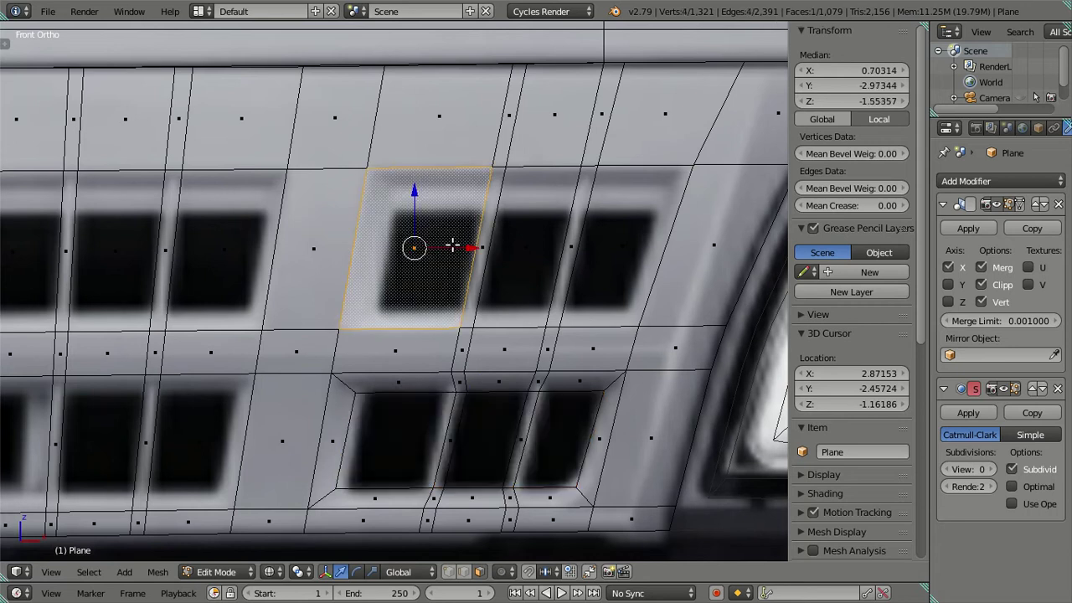
ctrl+right_click(628, 243)
key(e)
key(s)
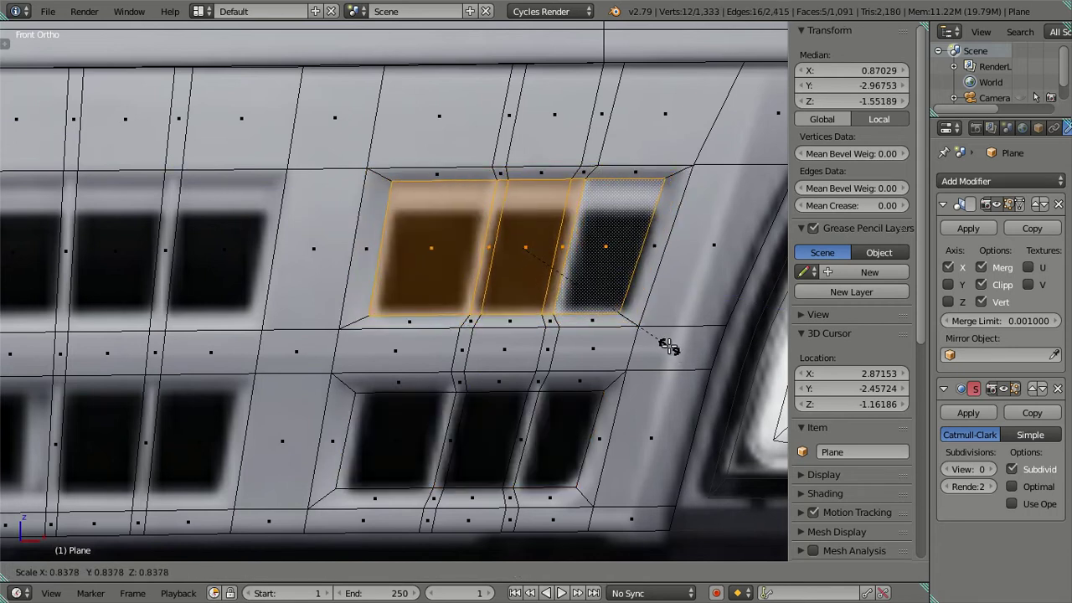
click(656, 375)
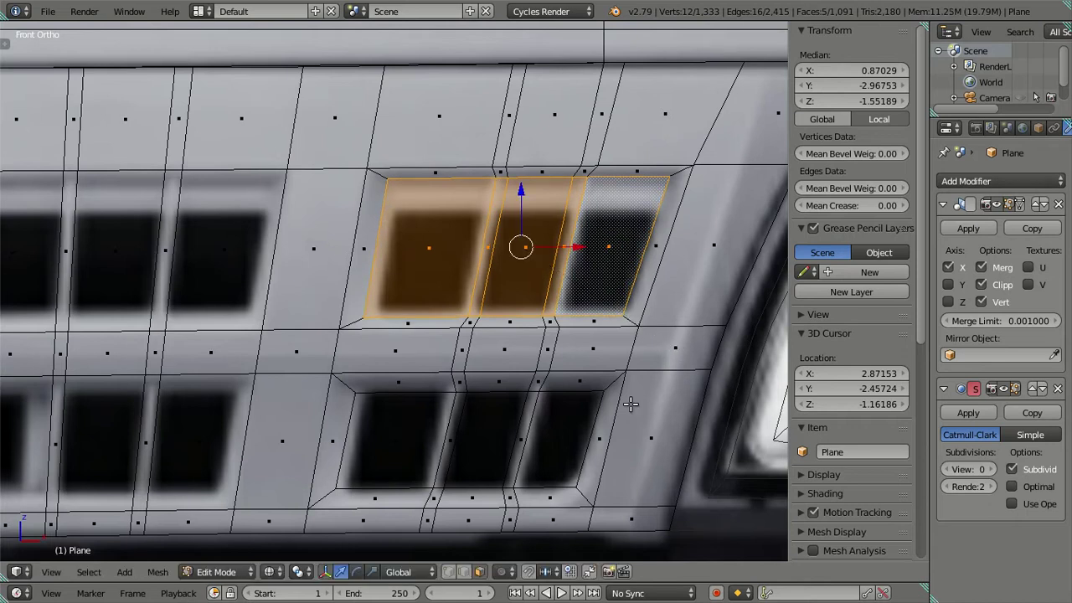
Step: Squash the upper slot faces vertically and slide them slightly sideways
key(s)
key(z)
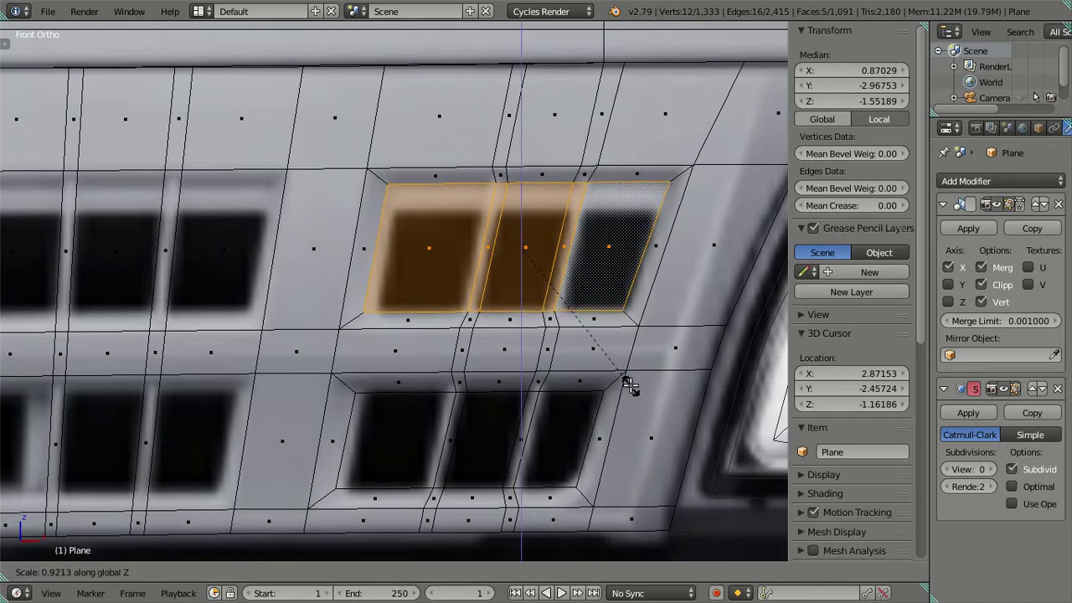
click(629, 385)
drag(575, 245, 578, 248)
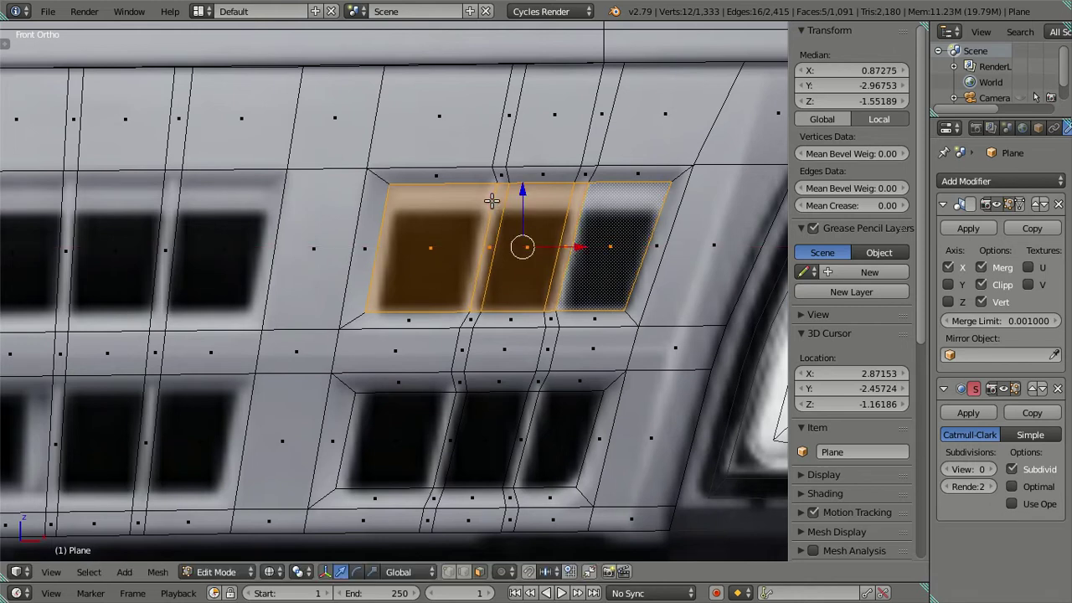
Step: Lower the top edge above the upper slot row in edge select mode
click(427, 190)
shift+click(639, 182)
drag(544, 131, 546, 153)
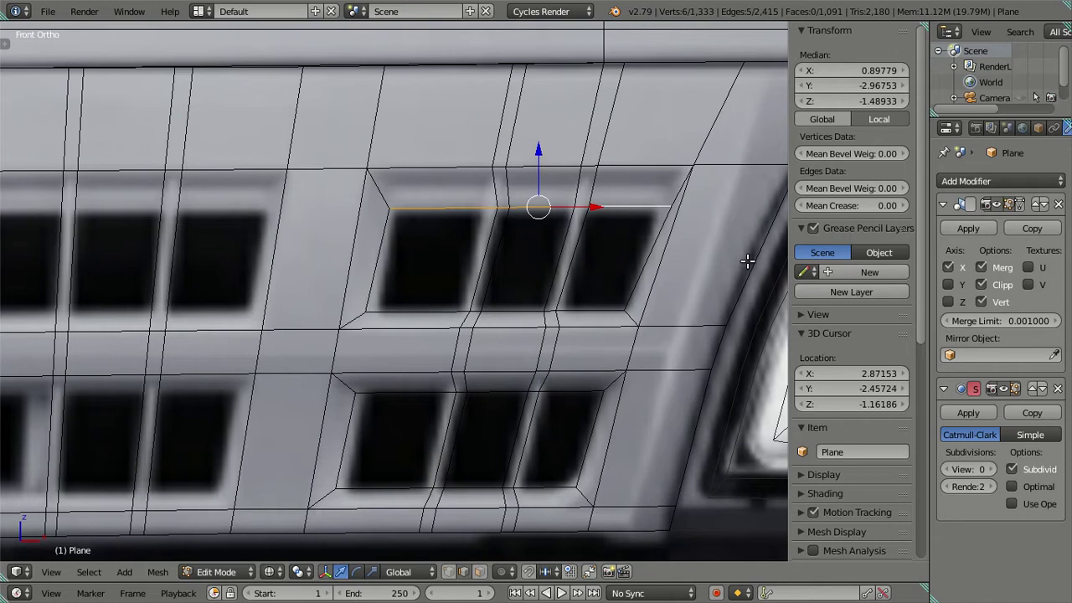
Step: Shorten the upper slots' top edge and scale and slide their bottom edge row along X
key(s)
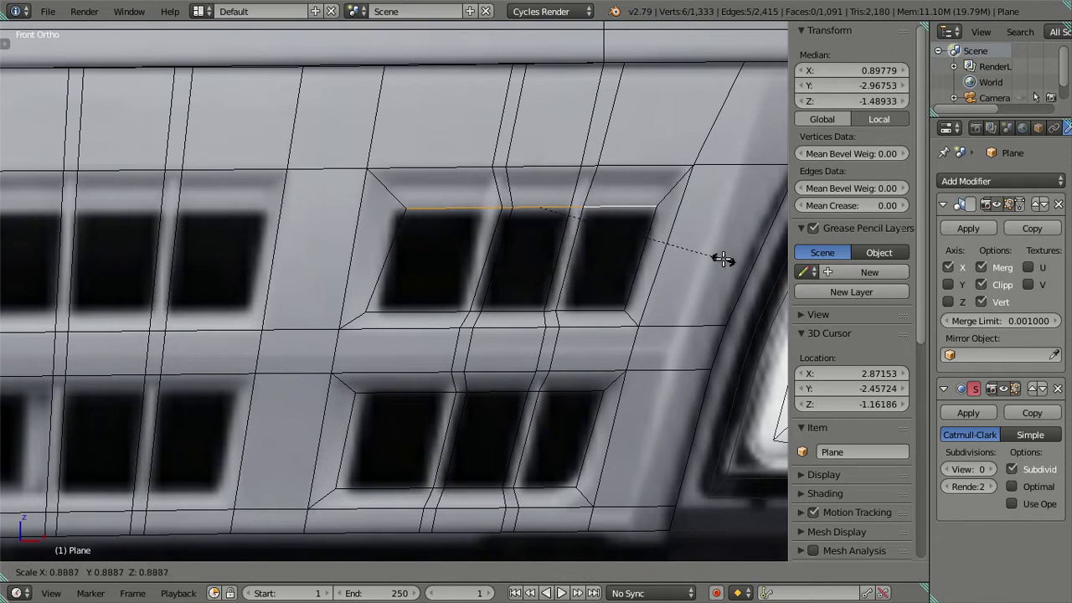
click(722, 260)
right_click(386, 315)
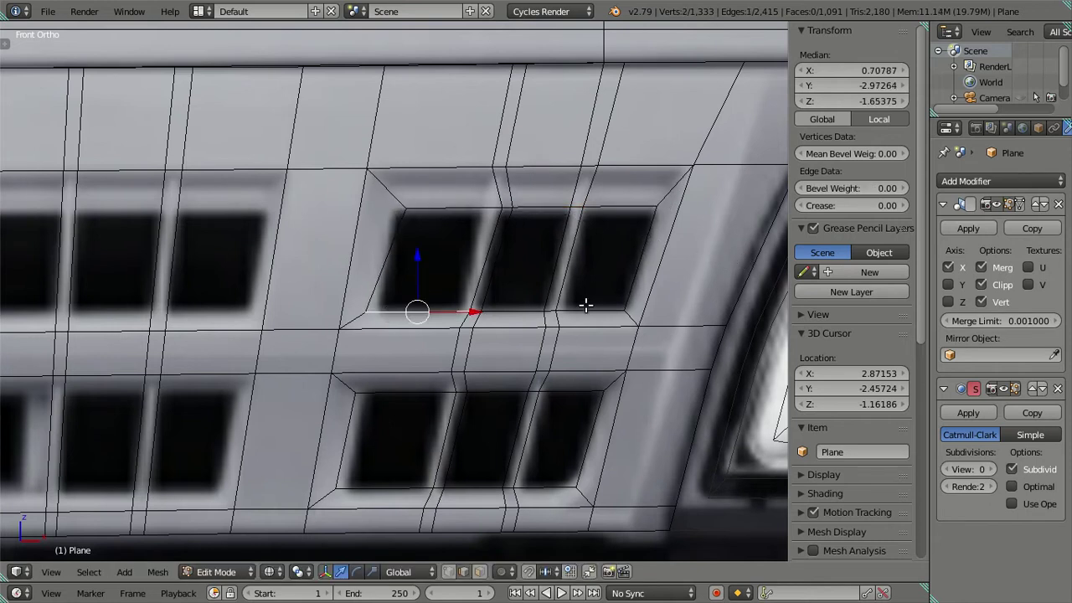
ctrl+right_click(616, 312)
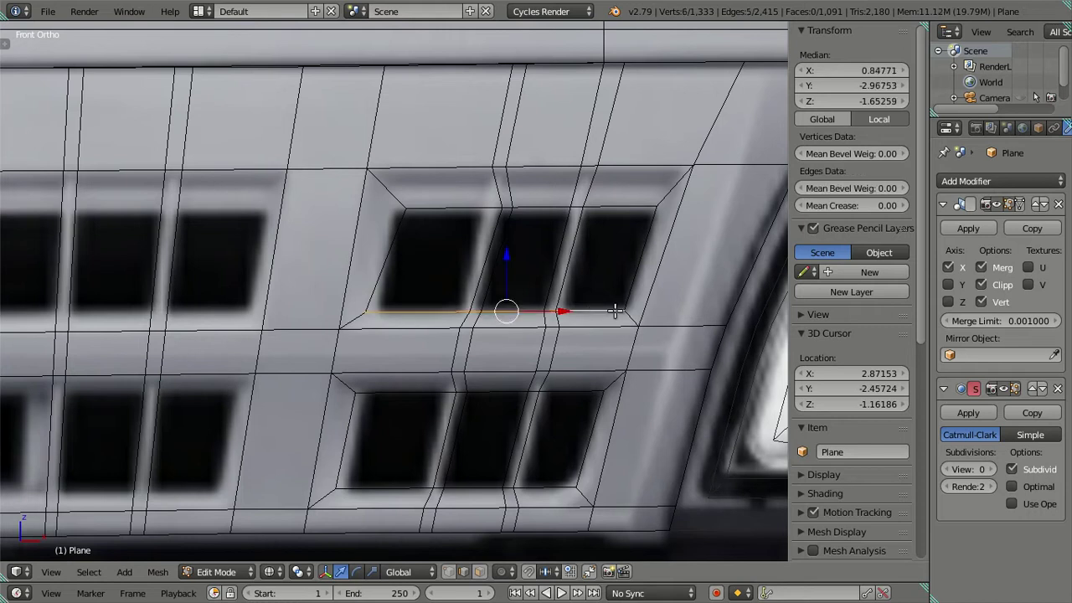
key(s)
click(672, 319)
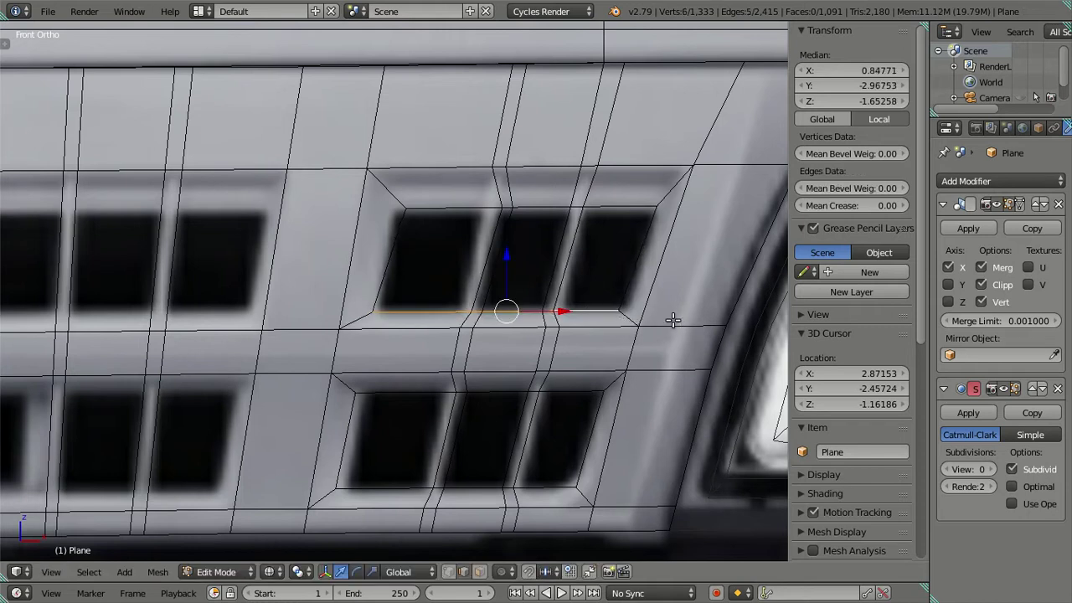
drag(566, 312, 574, 313)
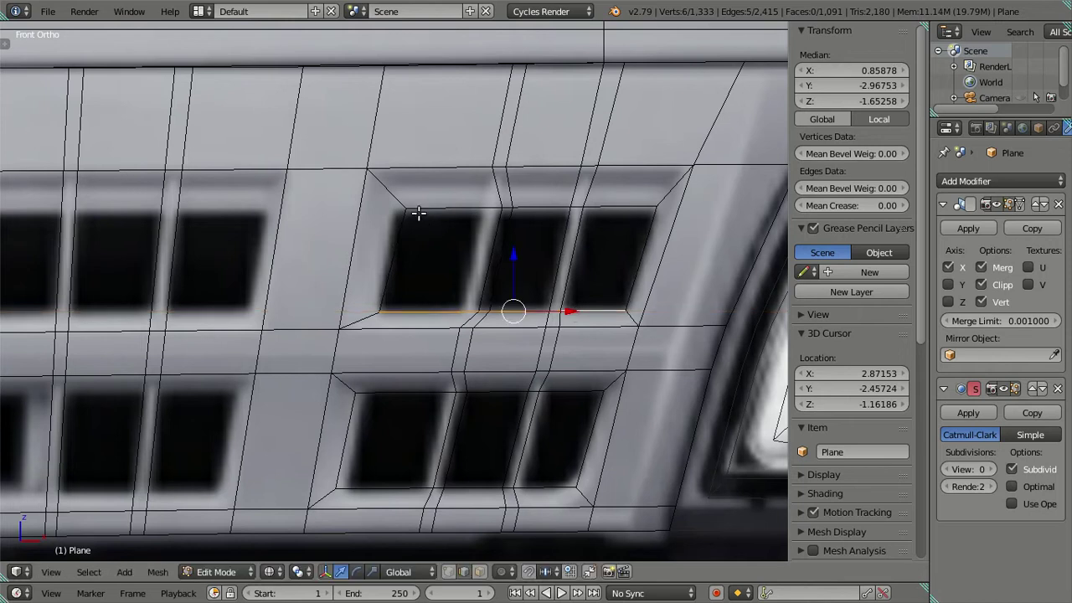
Step: Move a single slot-frame corner vertex sideways to match the photo
click(448, 571)
right_click(407, 200)
drag(457, 206, 446, 210)
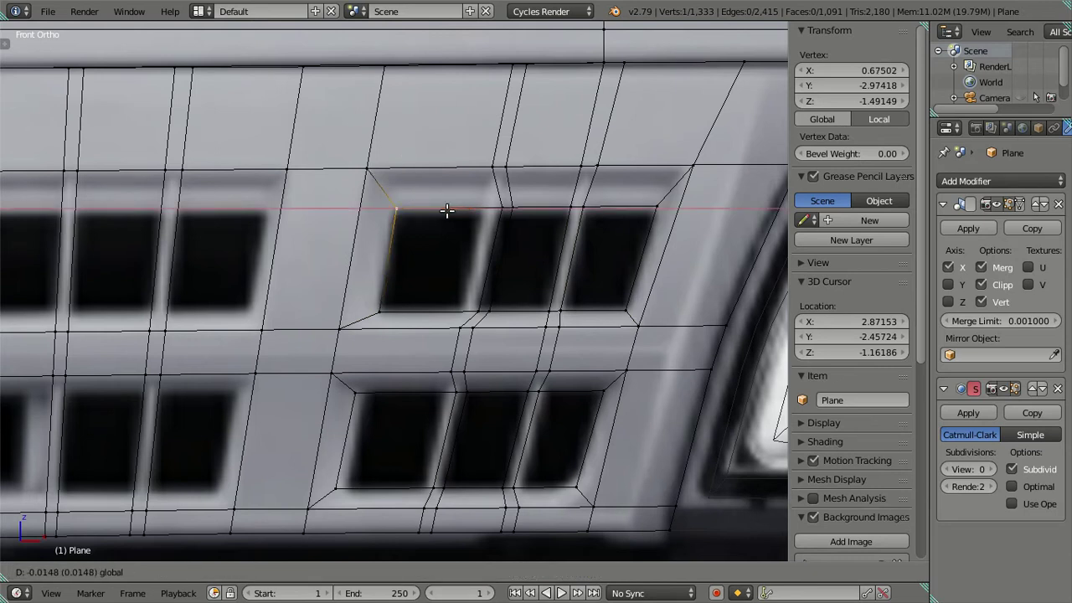
click(446, 210)
key(a)
Step: Shift the upper and lower slot divider strips along X
right_click(478, 311)
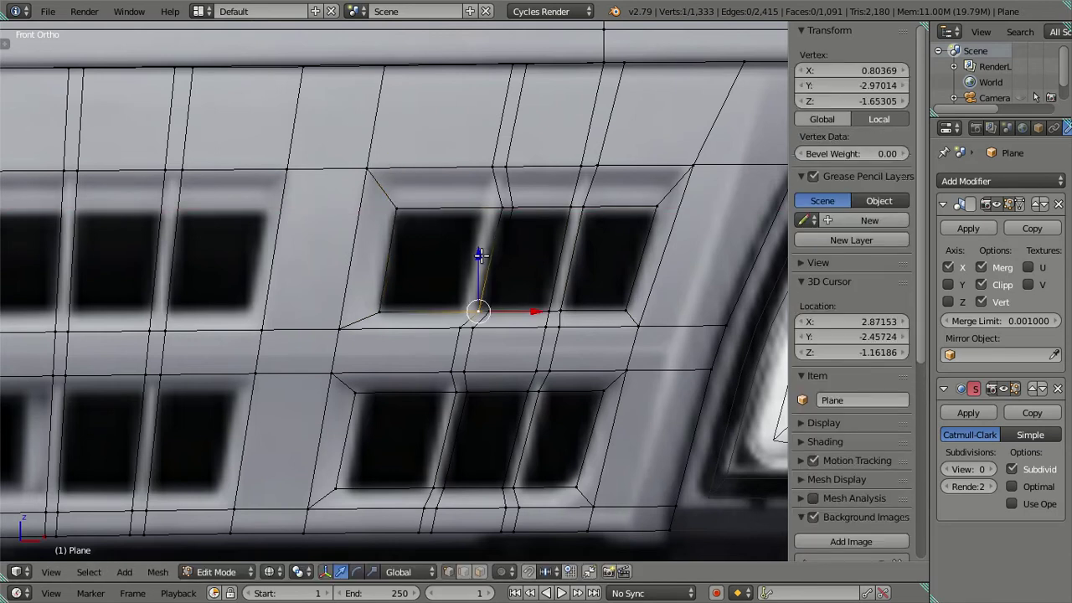
ctrl+right_click(503, 207)
shift+right_click(493, 309)
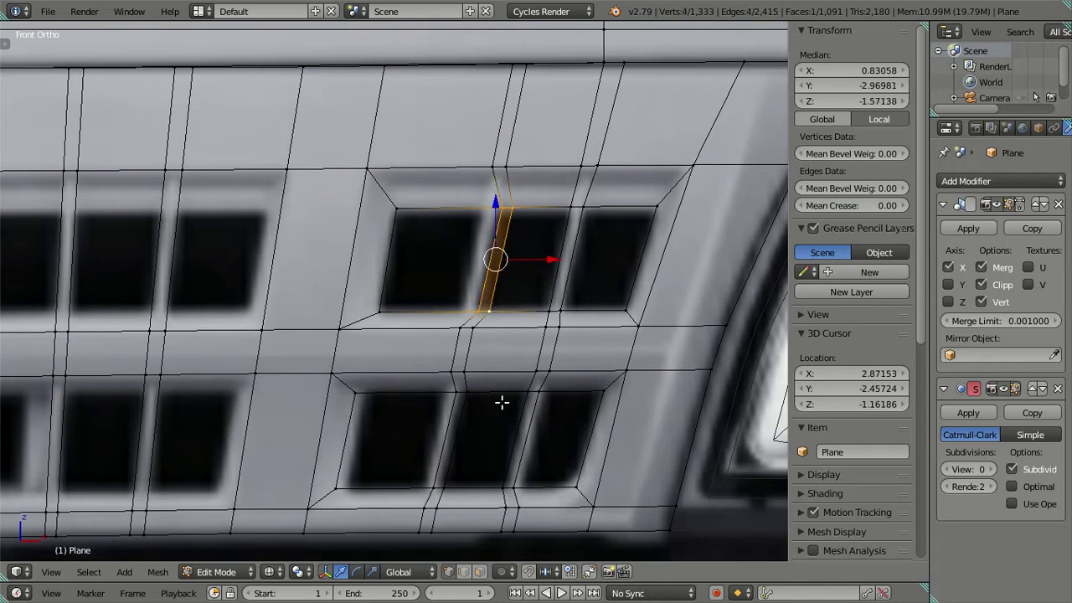
shift+right_click(459, 393)
ctrl+right_click(435, 487)
shift+right_click(442, 488)
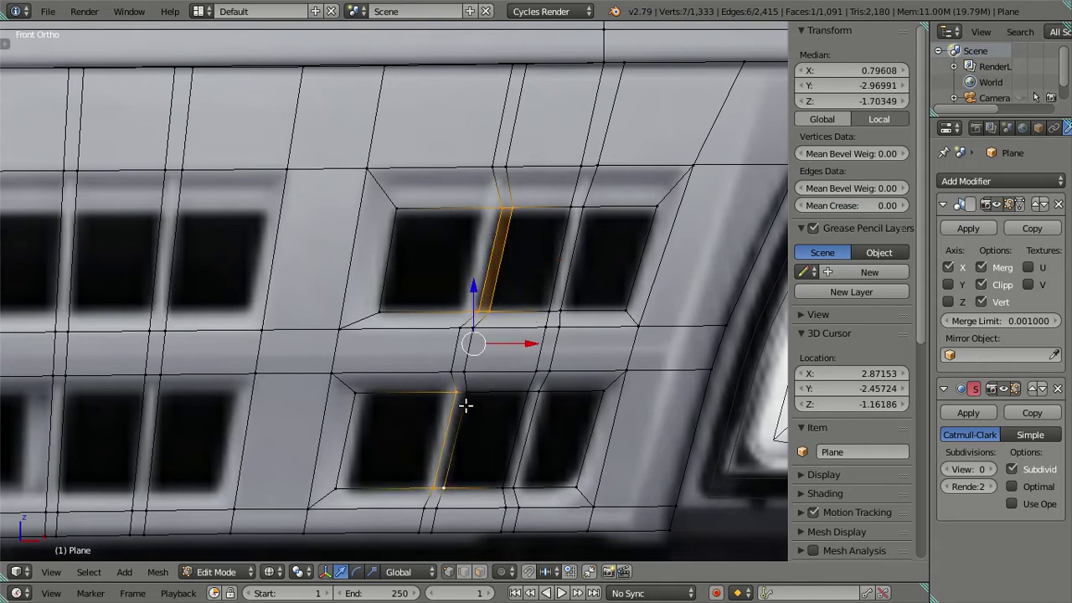
shift+right_click(466, 391)
key(g)
key(x)
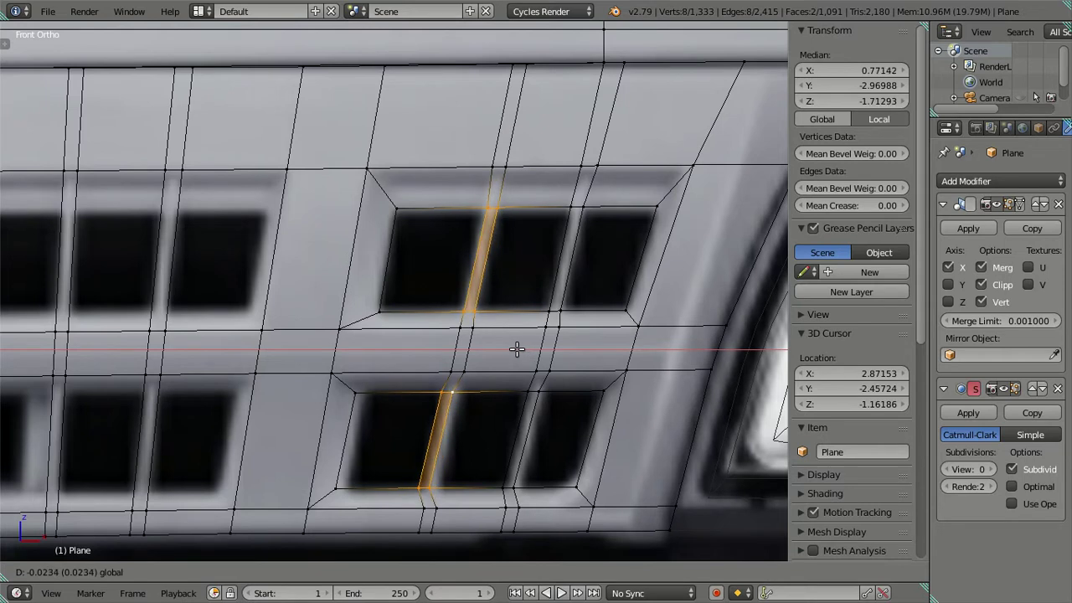
click(478, 390)
Step: Move the lower-row divider edge sideways along X
right_click(442, 392)
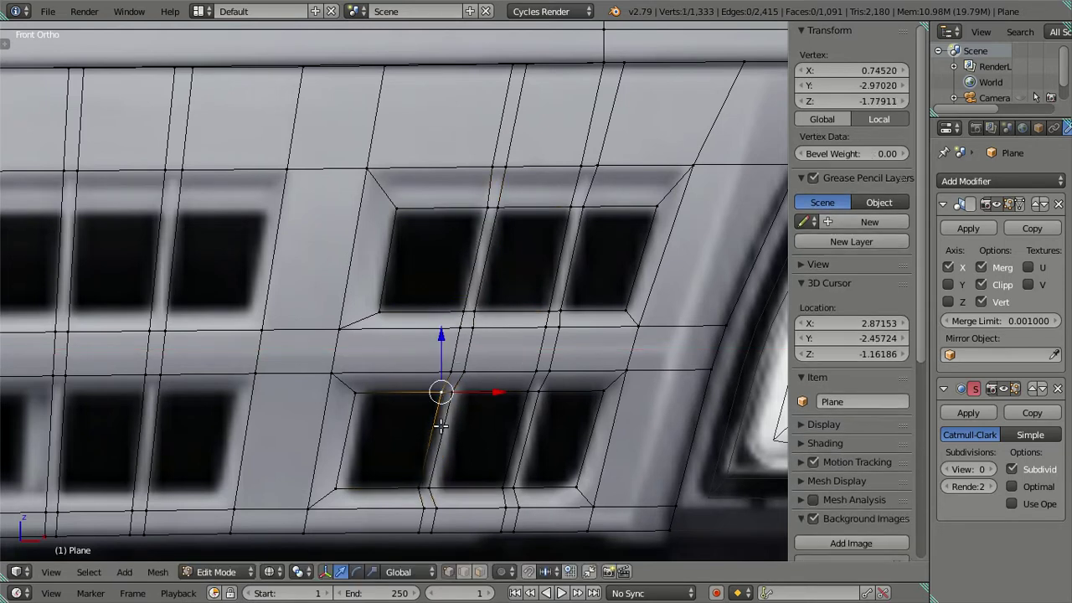
shift+right_click(422, 492)
shift+right_click(452, 392)
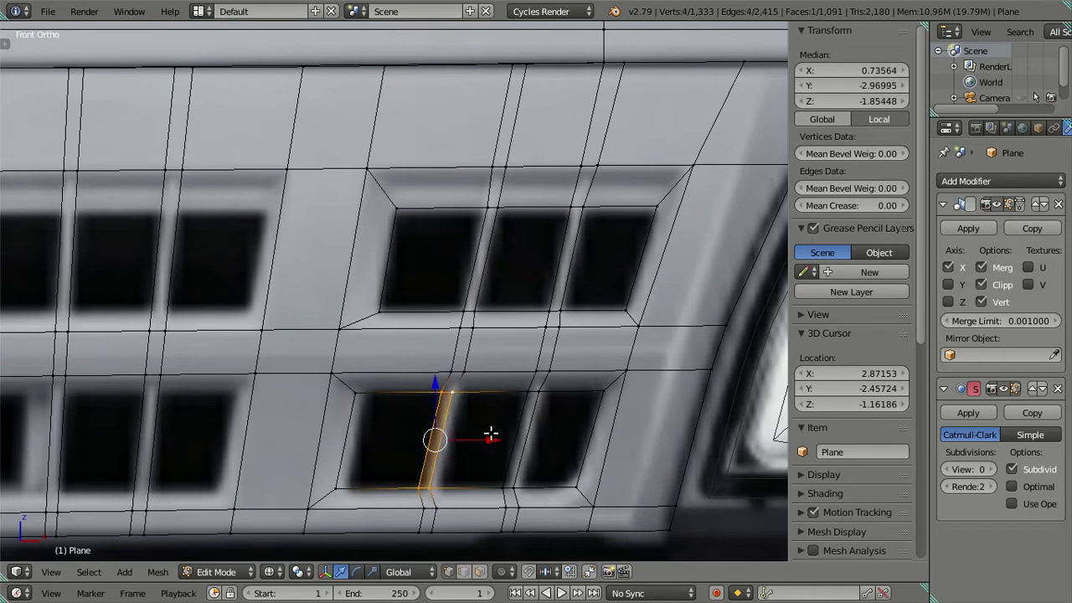
key(g)
key(x)
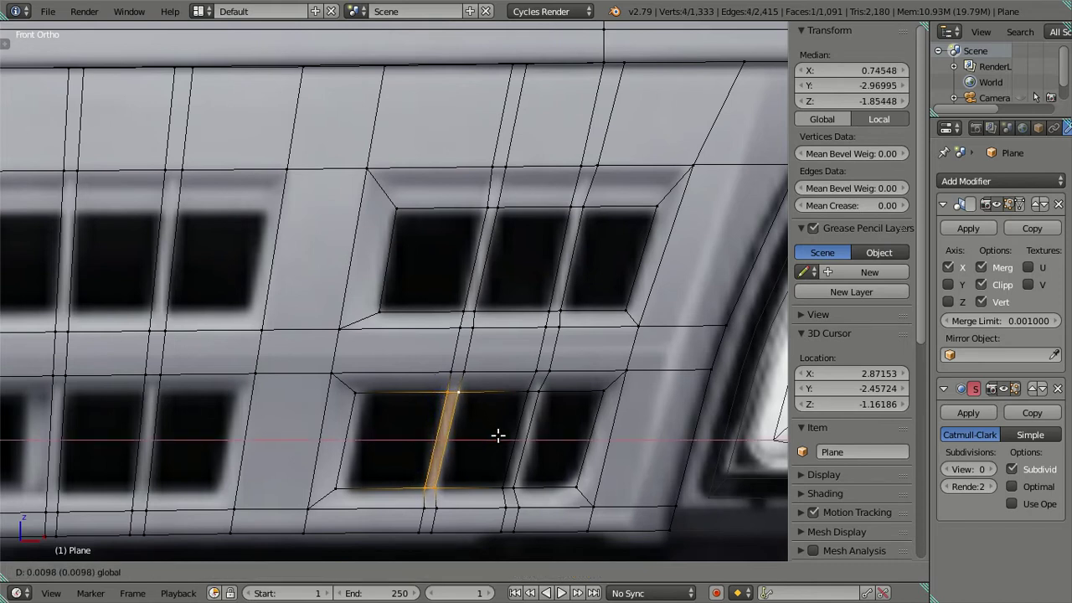
click(498, 435)
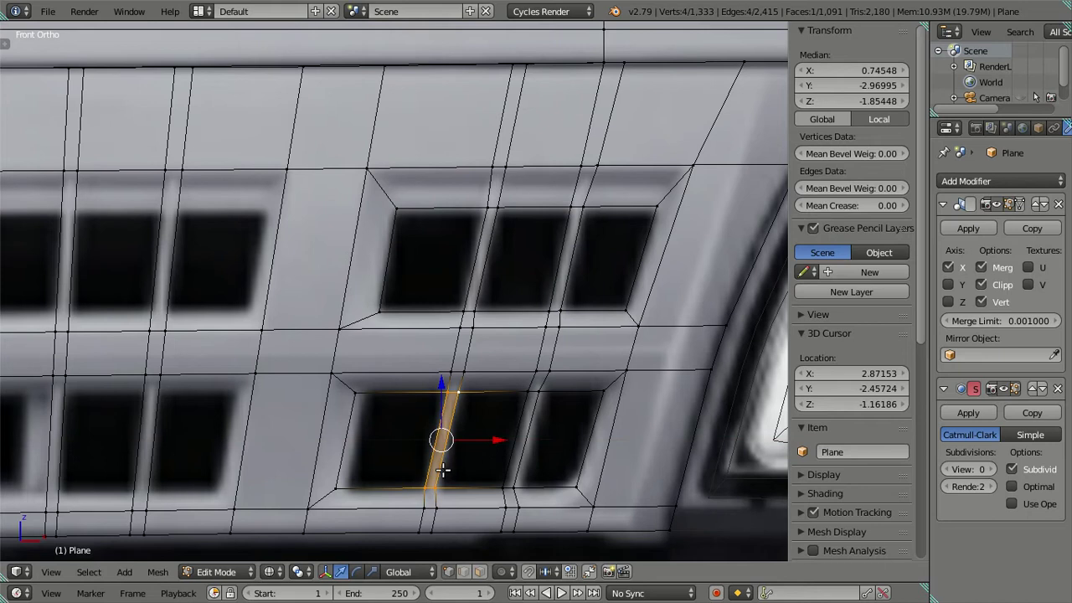
Step: Slide the lower and upper slots' bottom edges along X into line
right_click(425, 484)
key(g)
key(x)
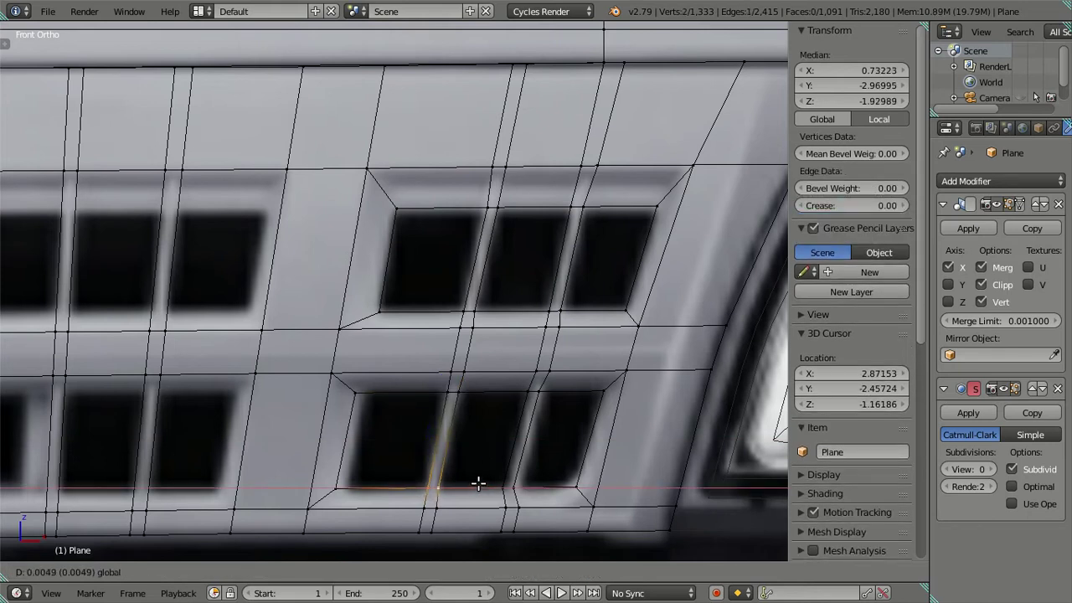
click(477, 484)
right_click(546, 306)
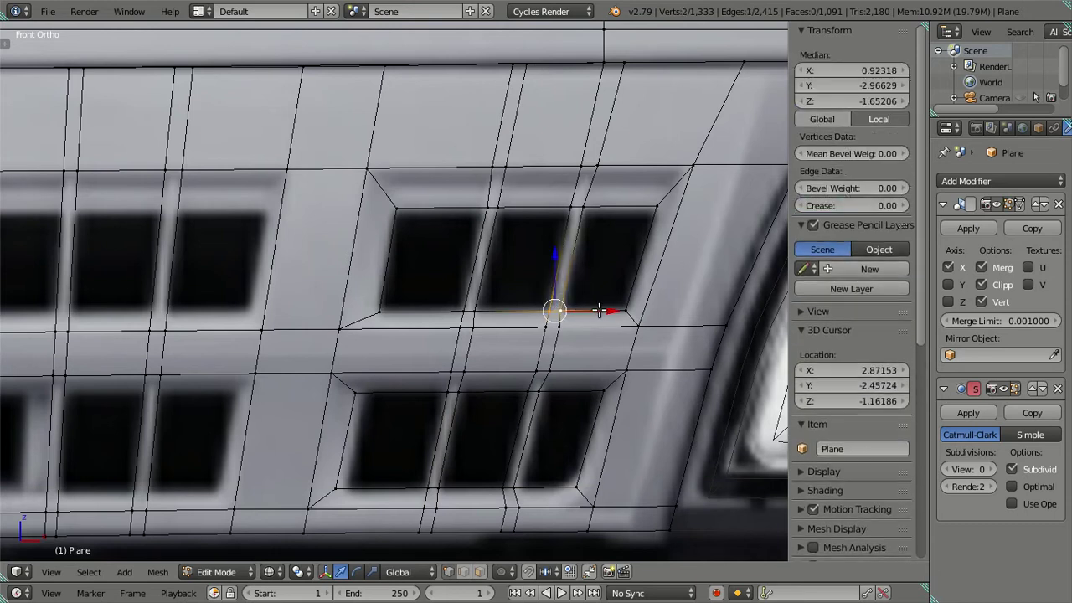
key(g)
key(x)
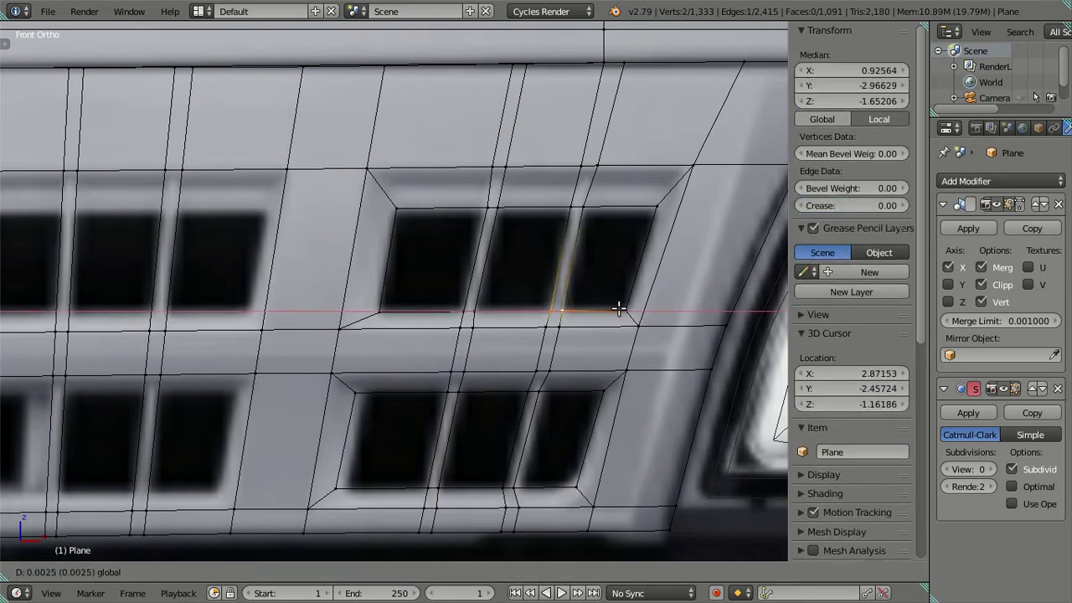
click(616, 309)
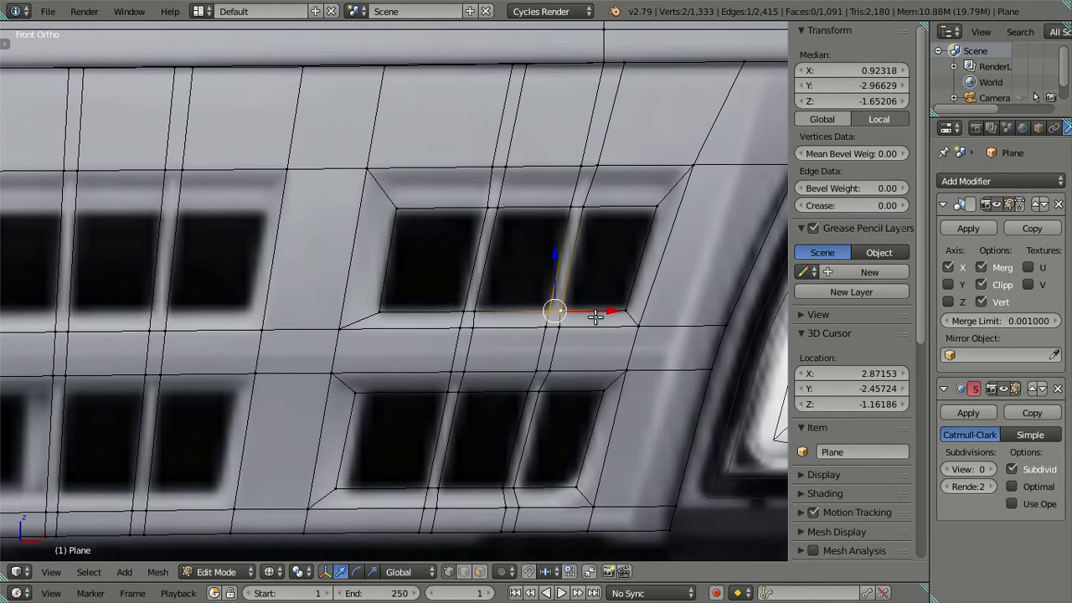
Step: Move the edge loop between two slots along X
key(a)
right_click(524, 391)
alt+right_click(512, 482)
key(g)
key(x)
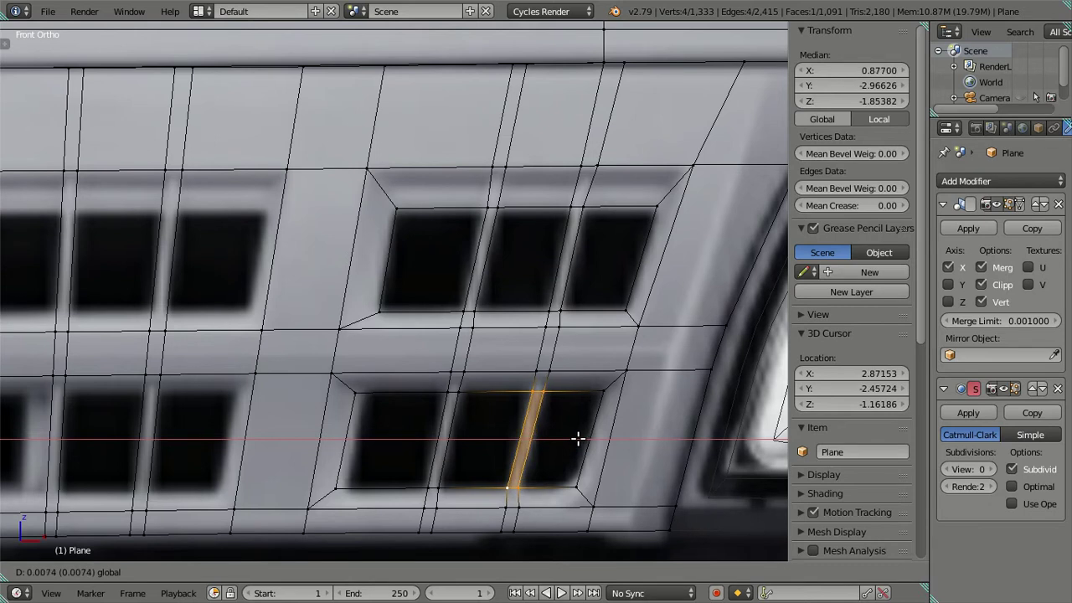
click(577, 438)
Step: Shift two vertices at the lower slot's bottom along X
right_click(505, 507)
right_click(508, 486)
shift+right_click(517, 486)
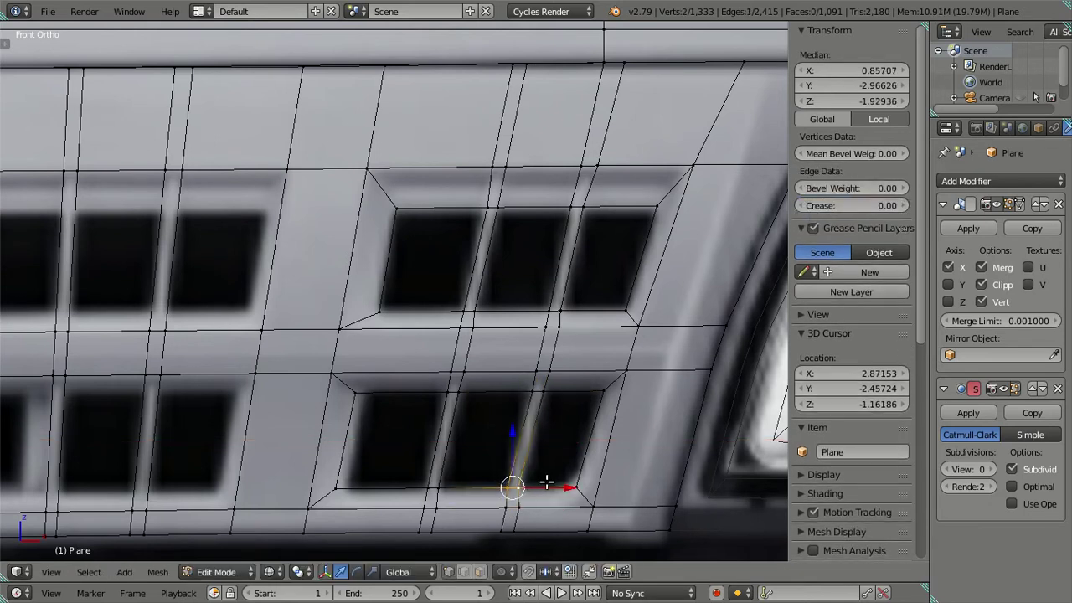
key(g)
key(x)
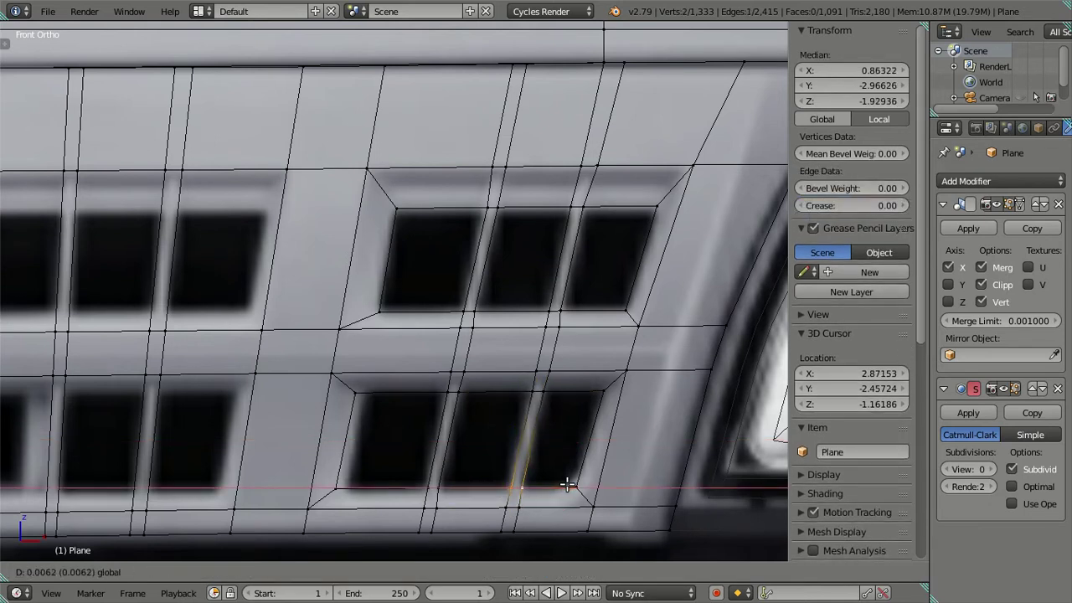
click(567, 484)
Step: Select the six grille slot faces and delete them to leave open slot holes
key(a)
scroll(394, 335, down, 2)
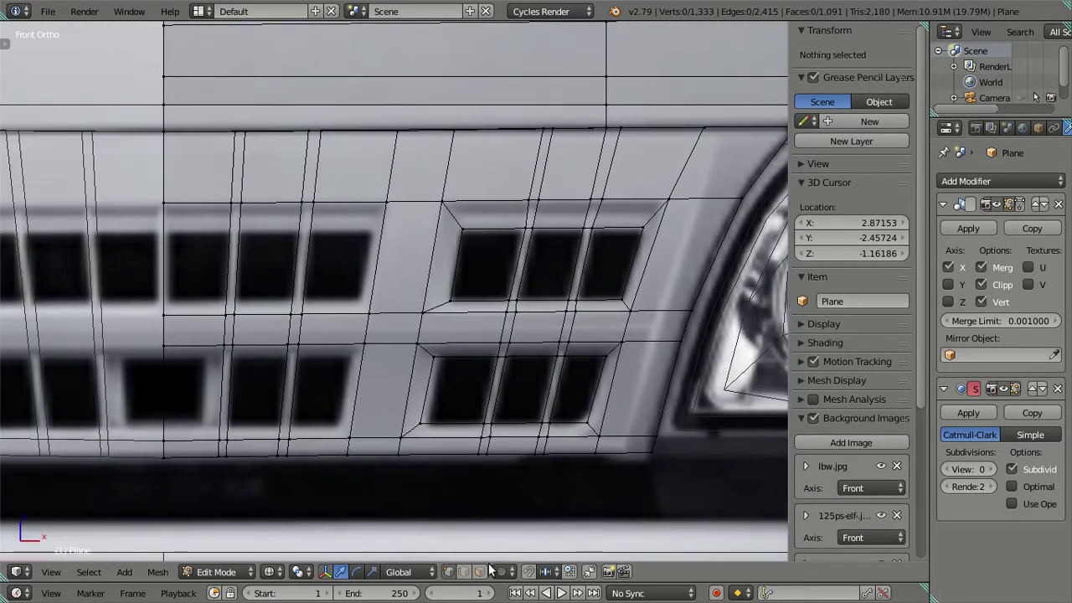
click(470, 396)
shift+click(579, 385)
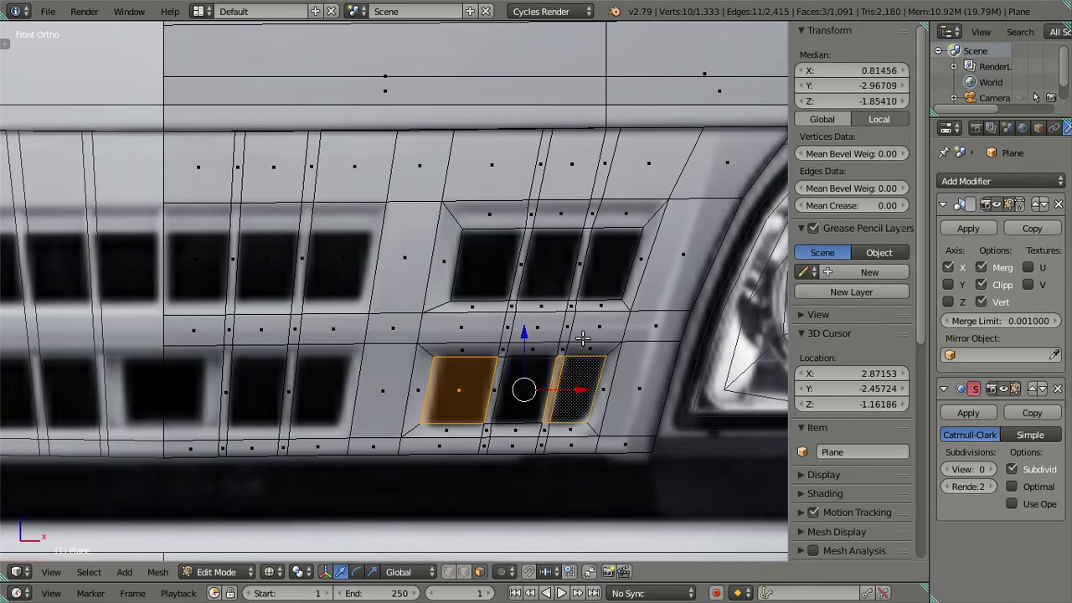
click(533, 383)
shift+click(479, 388)
shift+click(574, 385)
shift+click(598, 267)
shift+click(546, 267)
key(x)
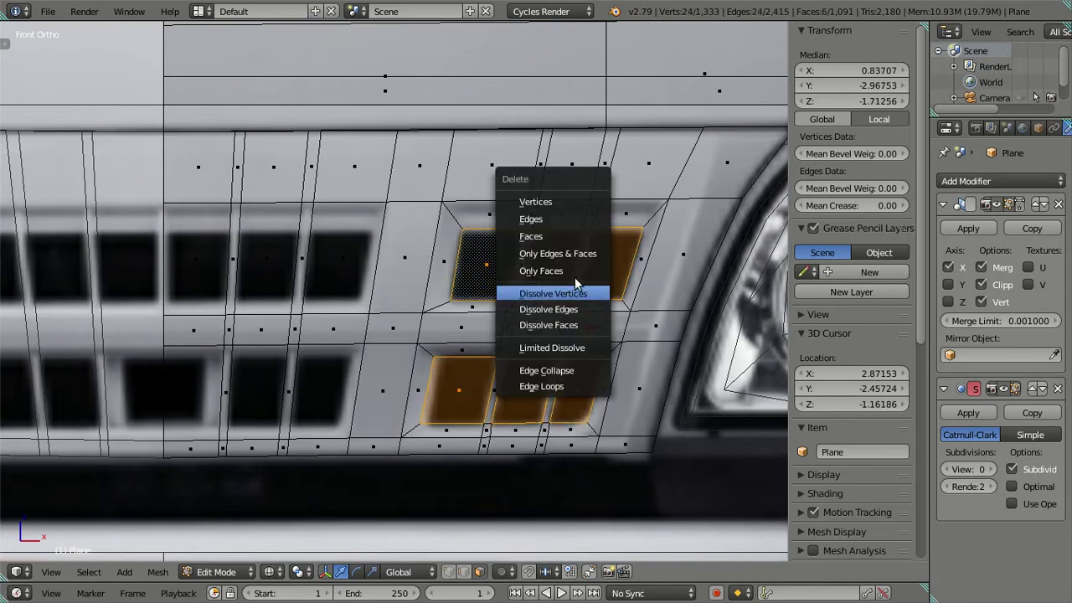
click(559, 236)
scroll(463, 295, down, 3)
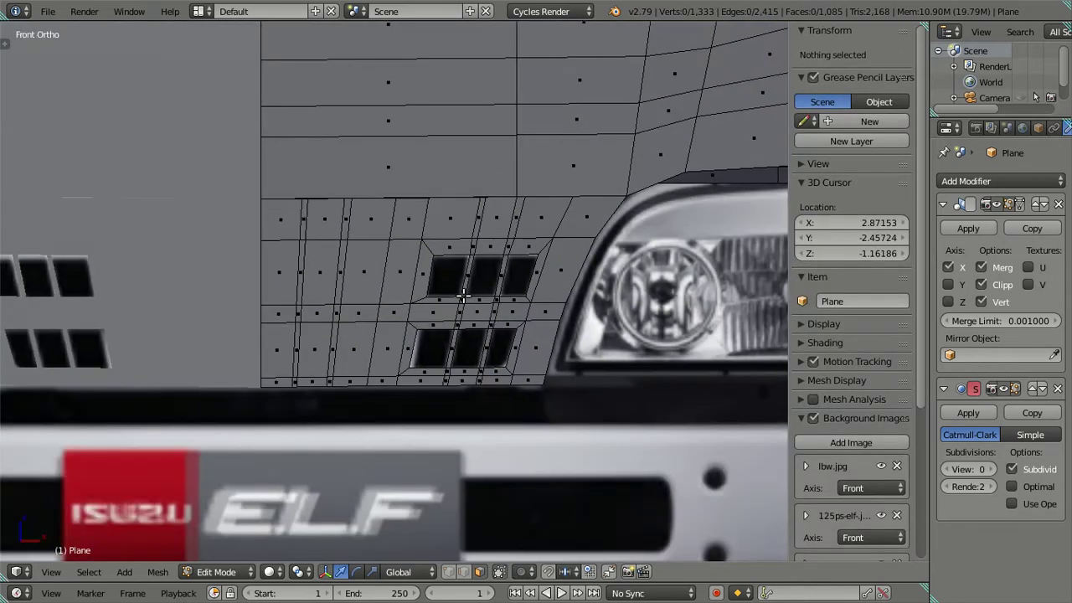
Step: Loop-cut a vertical edge between the grille slots and slide it onto the centre line (1,339 vertices)
scroll(463, 294, up, 5)
shift+middle_drag(383, 319, 515, 315)
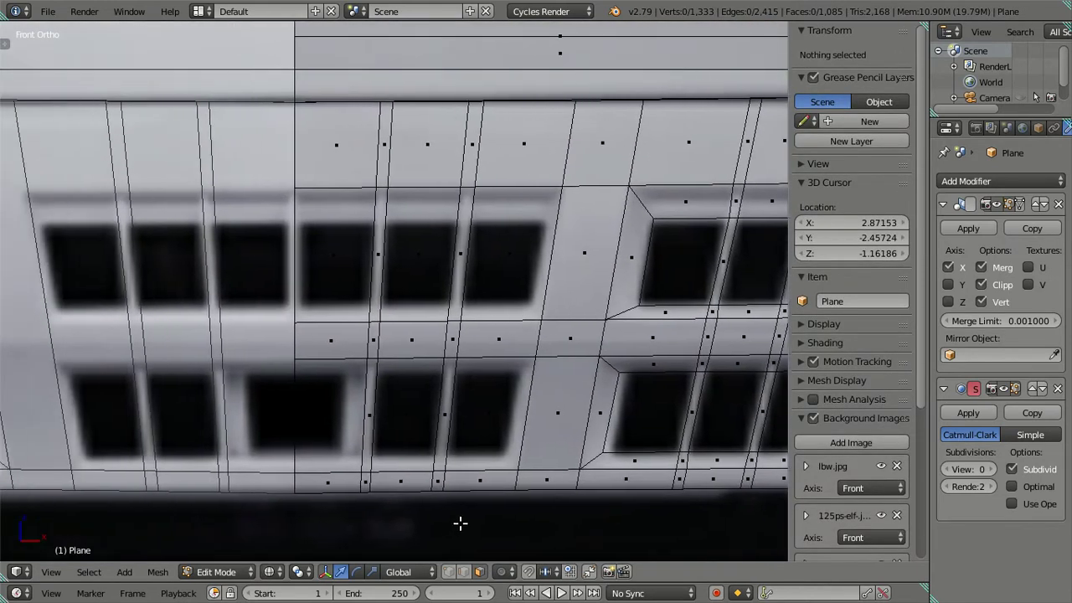
right_click(492, 265)
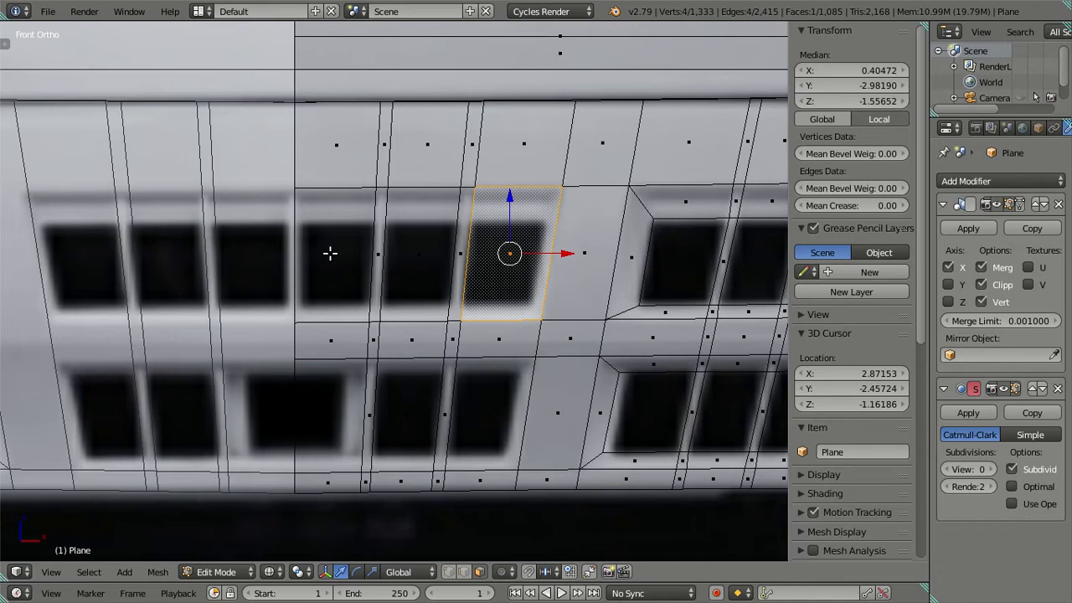
ctrl+right_click(330, 253)
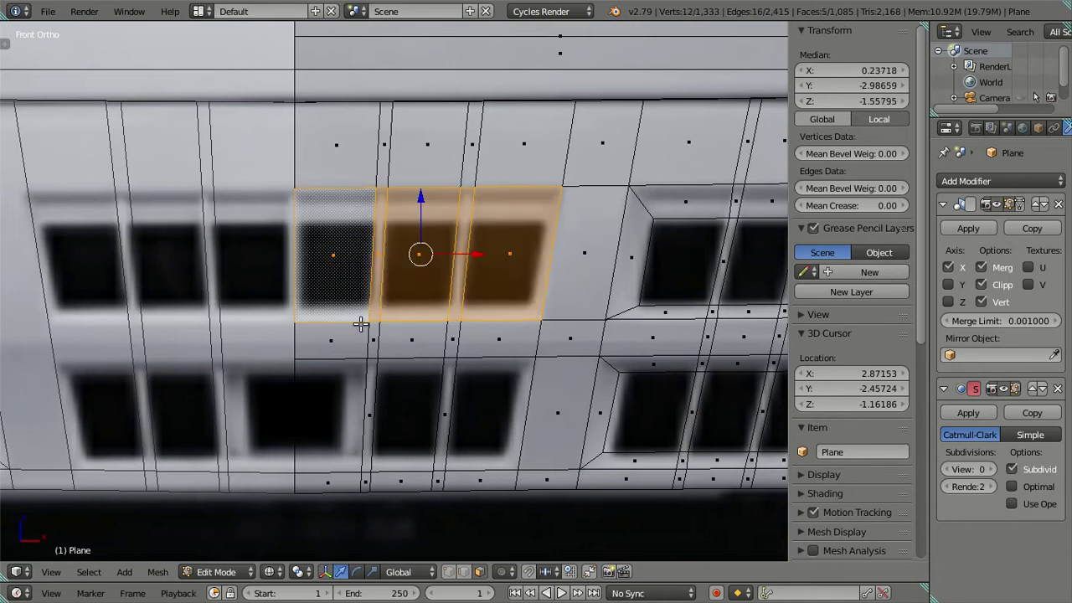
key(a)
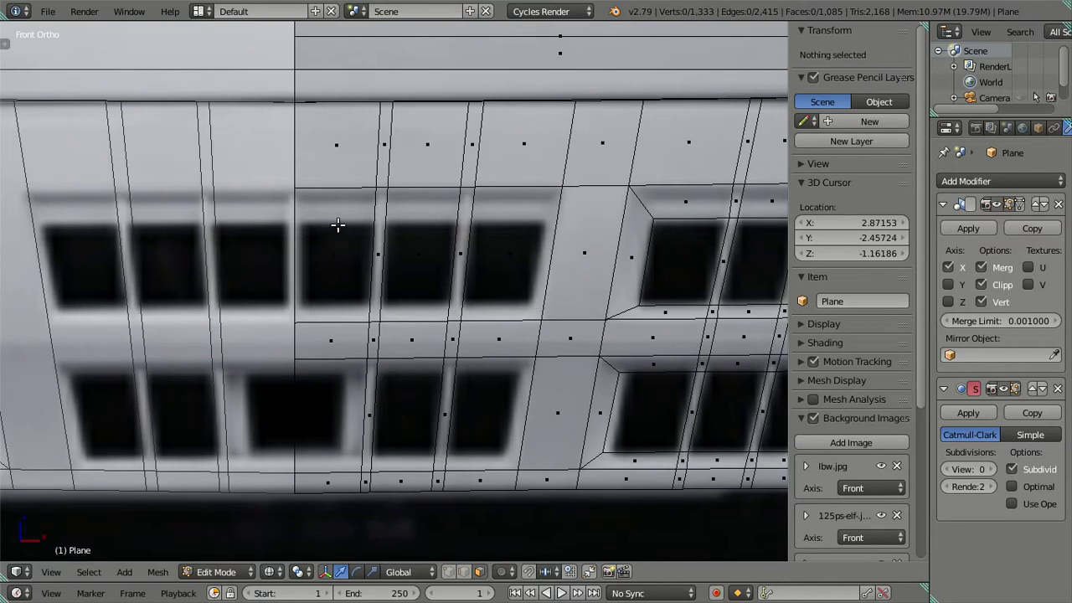
key(ctrl+r)
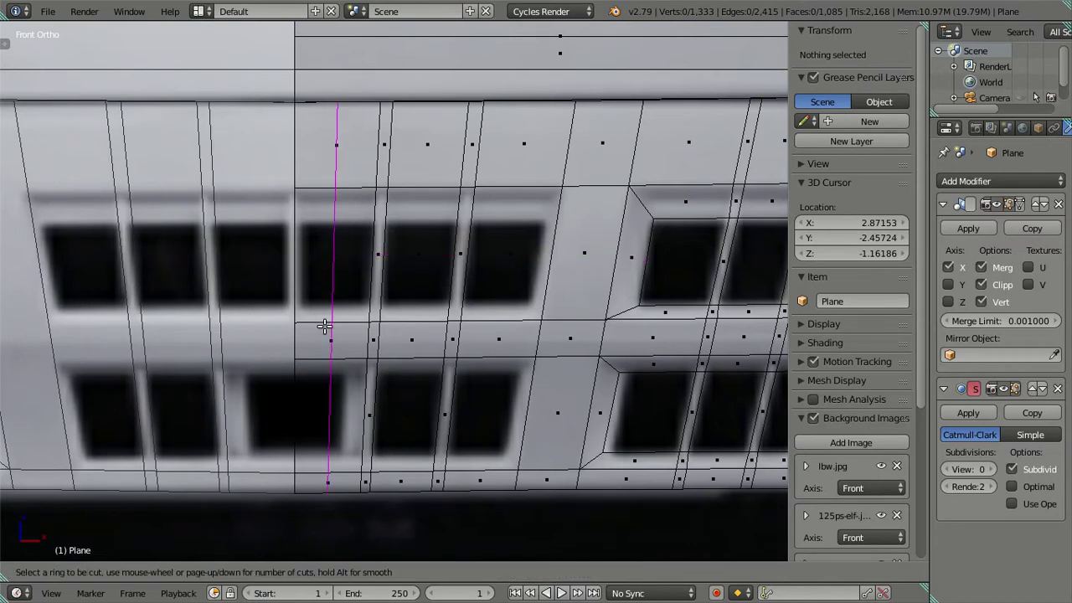
click(314, 335)
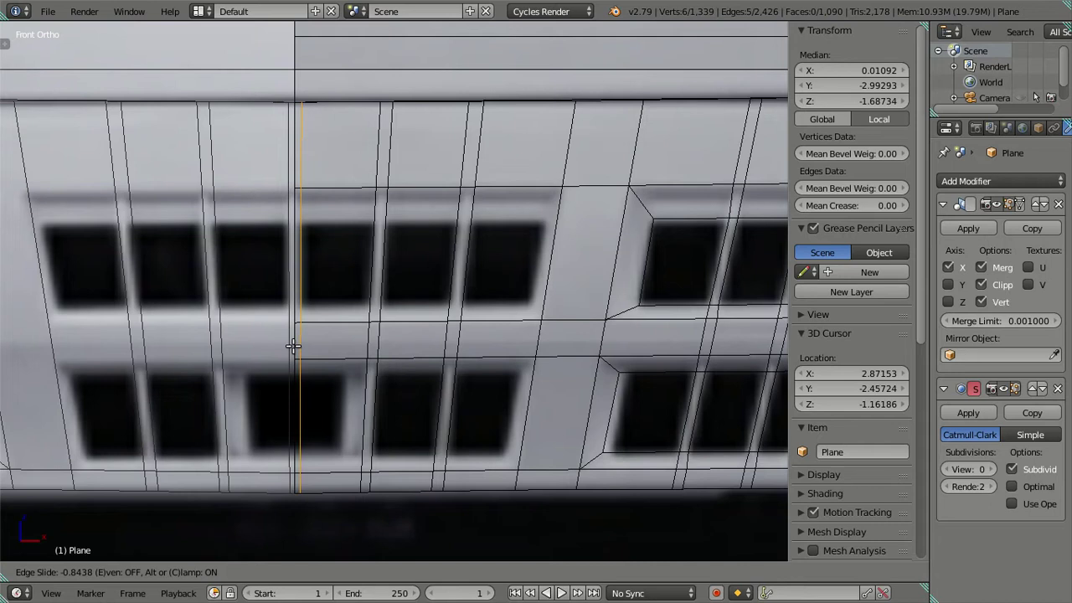
click(293, 345)
key(a)
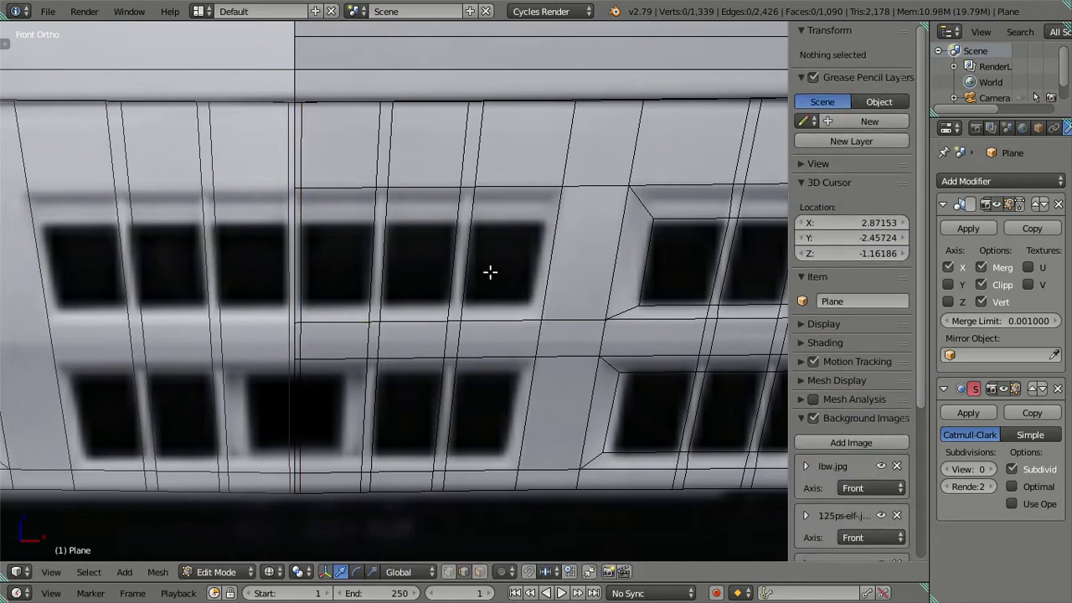
scroll(490, 271, down, 2)
scroll(487, 285, down, 3)
Step: Hide a connected mesh part and return to Object Mode in perspective view
scroll(487, 286, down, 2)
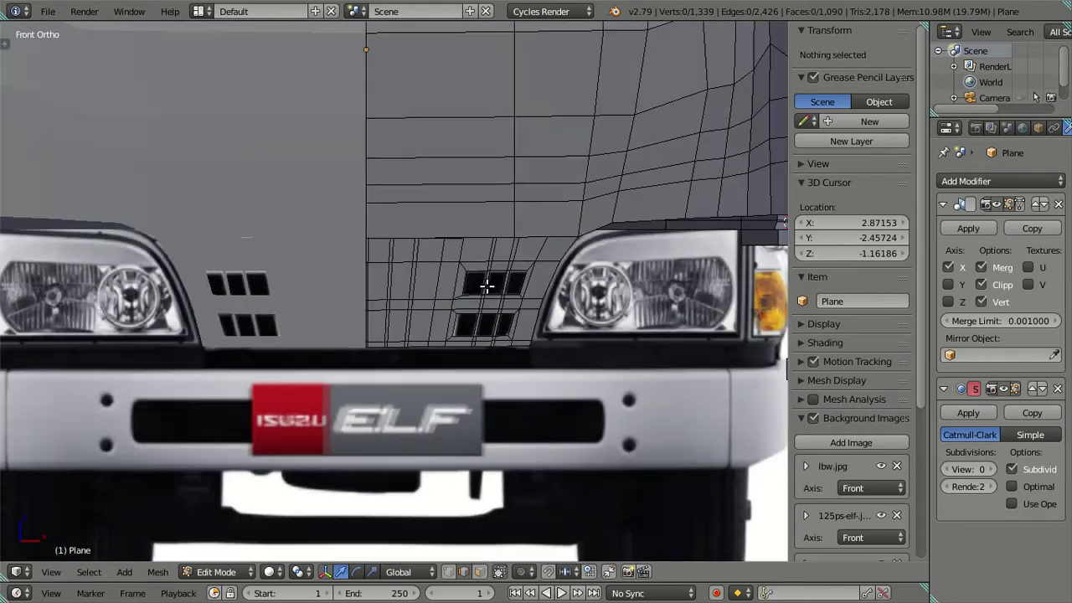
scroll(480, 284, down, 2)
scroll(477, 280, down, 1)
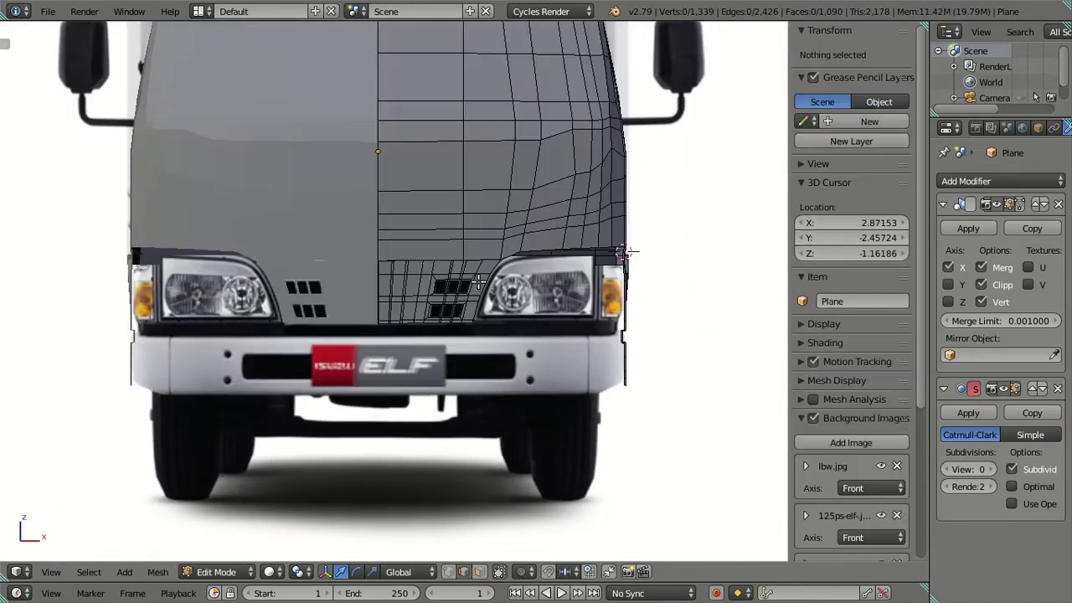
key(l)
key(h)
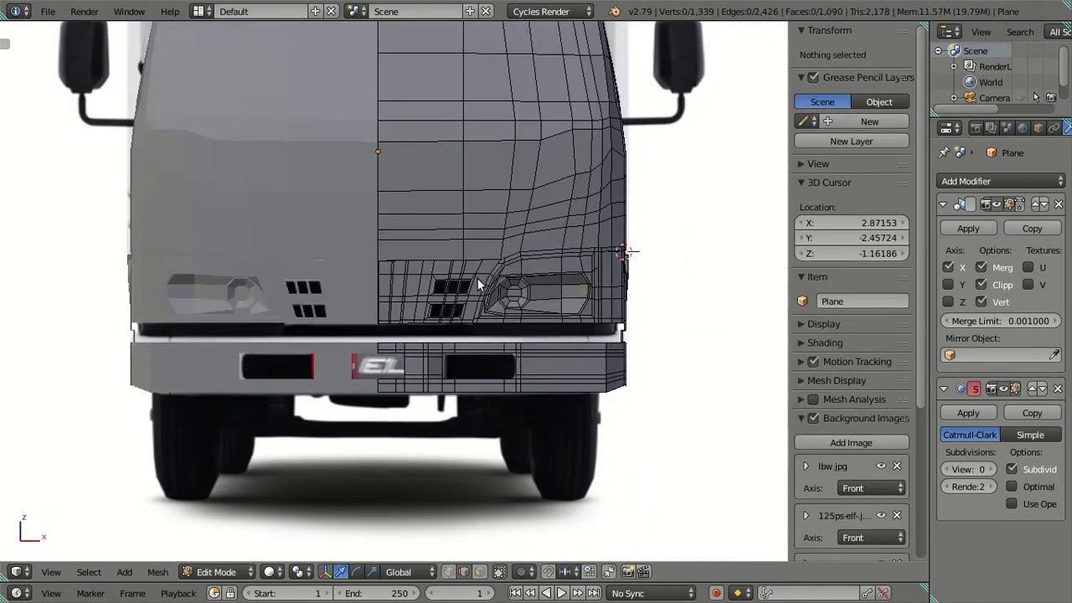
key(Tab)
key(KP_5)
Step: Apply the cab's Mirror modifier, then re-enter Edit Mode in Front Ortho view
right_click(485, 311)
middle_drag(486, 310, 443, 354)
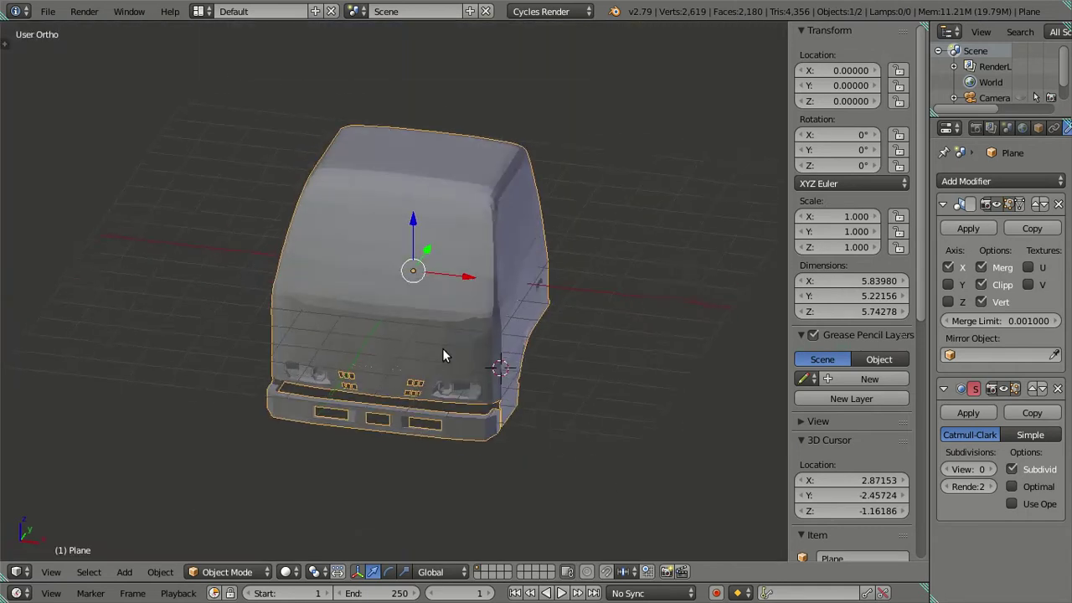
key(Tab)
scroll(507, 315, up, 3)
key(Tab)
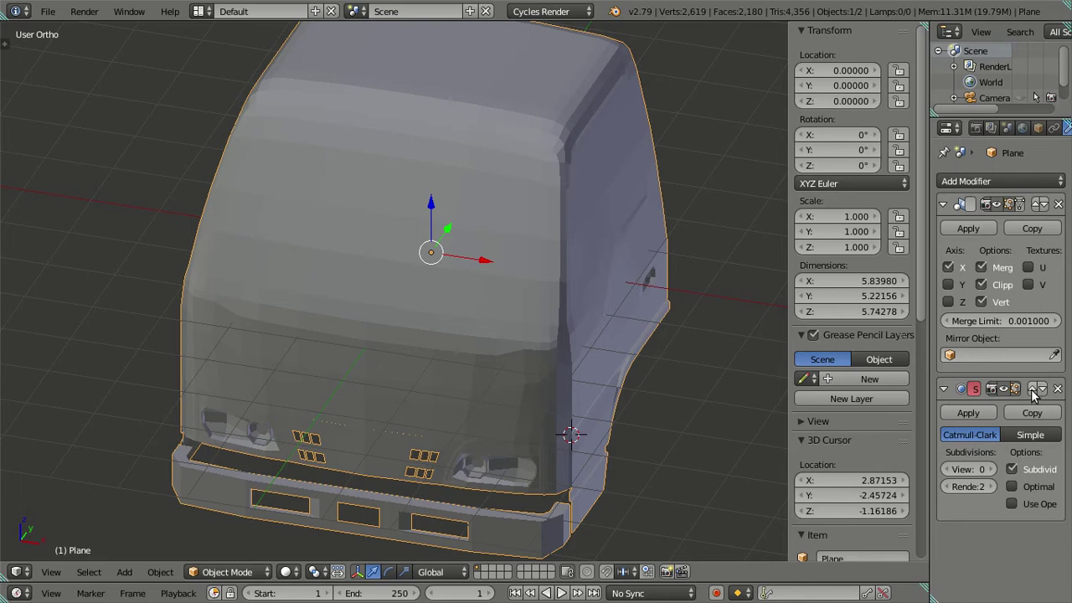
click(971, 229)
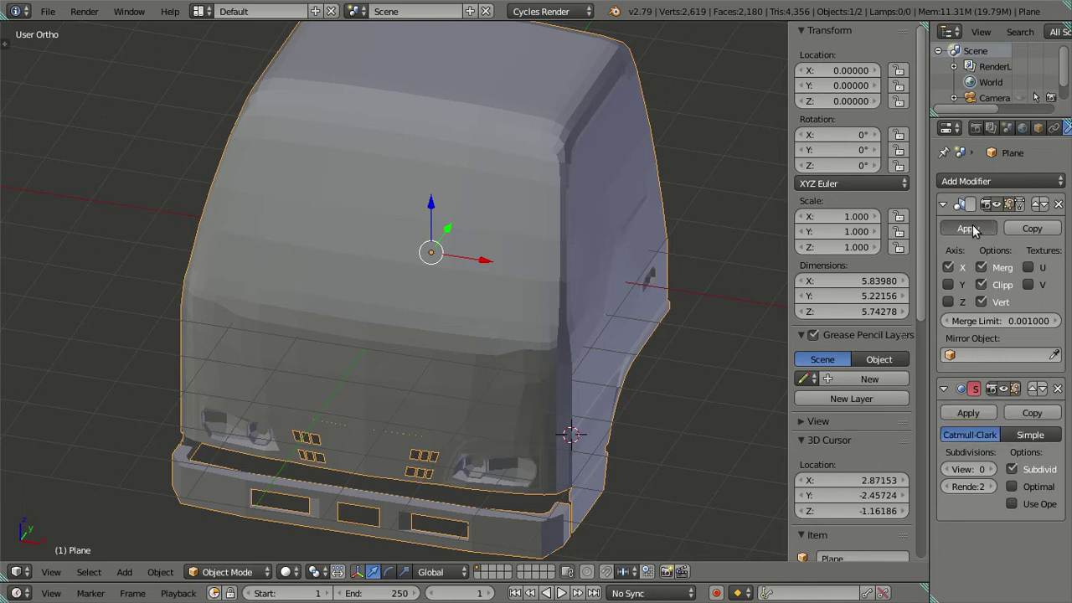
key(Tab)
key(KP_1)
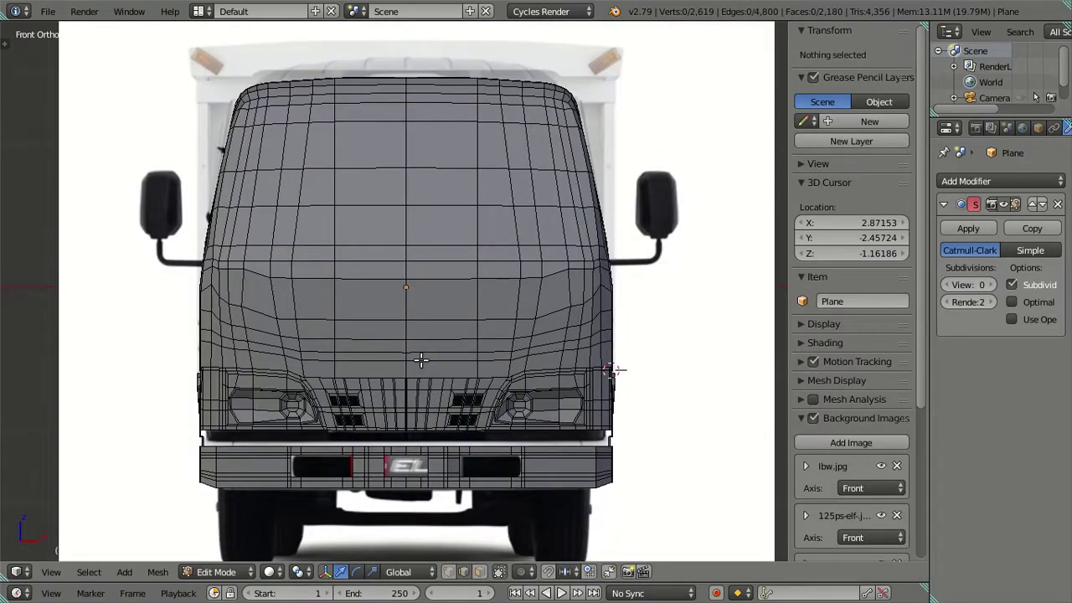
Step: Select the upper row of slot faces, extrude them in place and squash them vertically
scroll(421, 360, up, 2)
scroll(425, 251, up, 2)
scroll(423, 304, up, 2)
scroll(442, 255, up, 1)
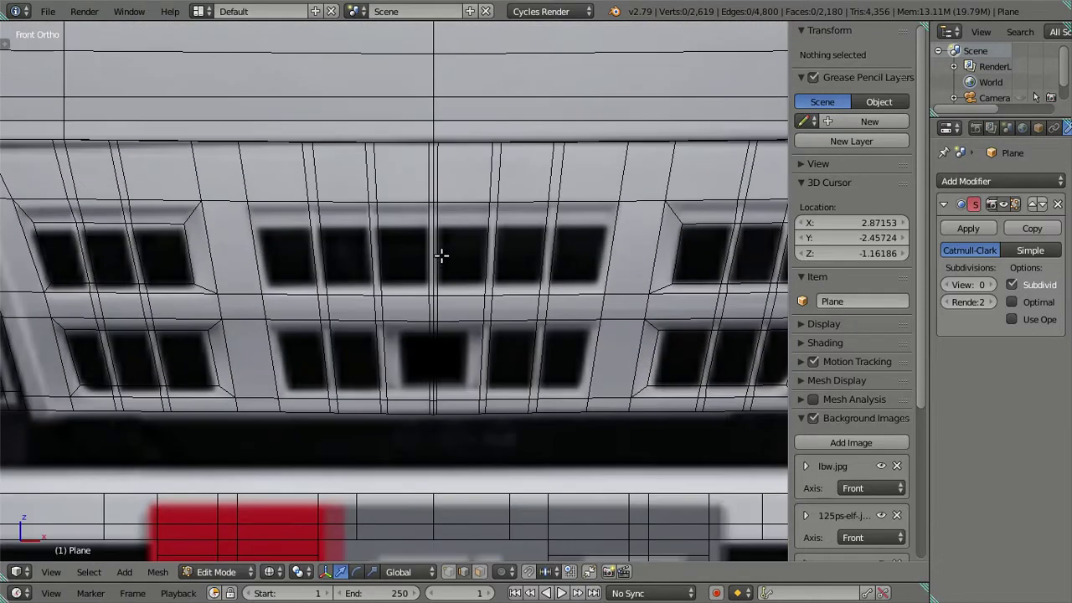
scroll(441, 255, up, 1)
click(479, 571)
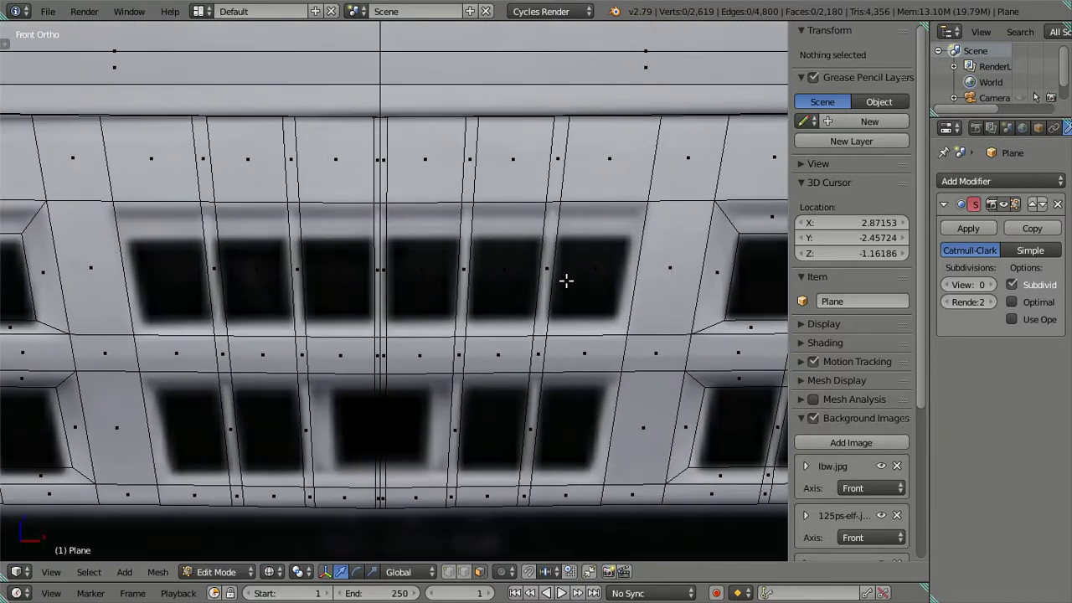
click(566, 281)
alt+shift+click(160, 256)
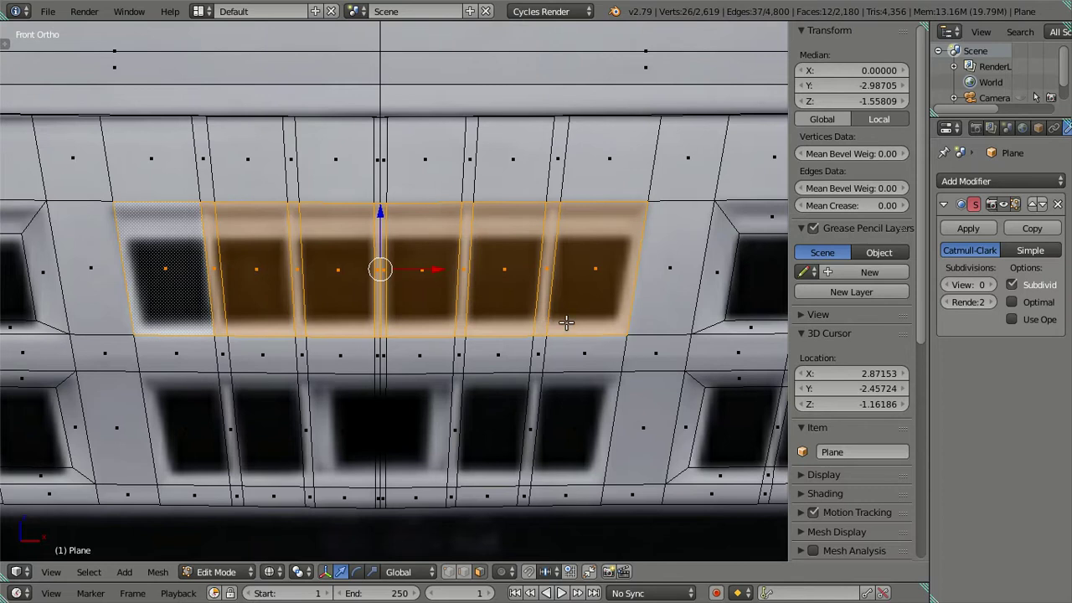
key(e)
right_click(687, 314)
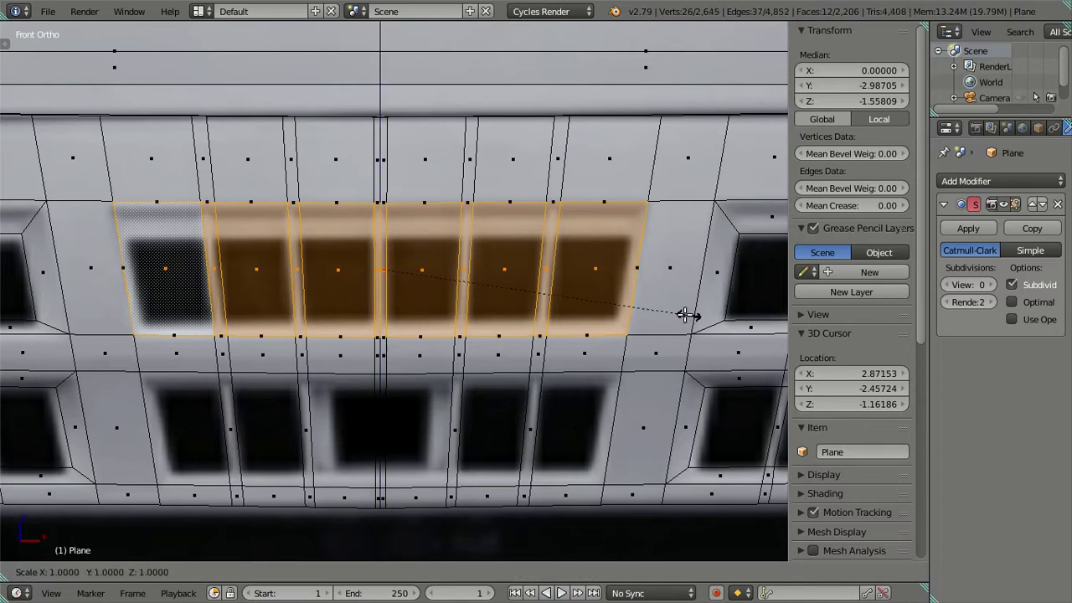
key(s)
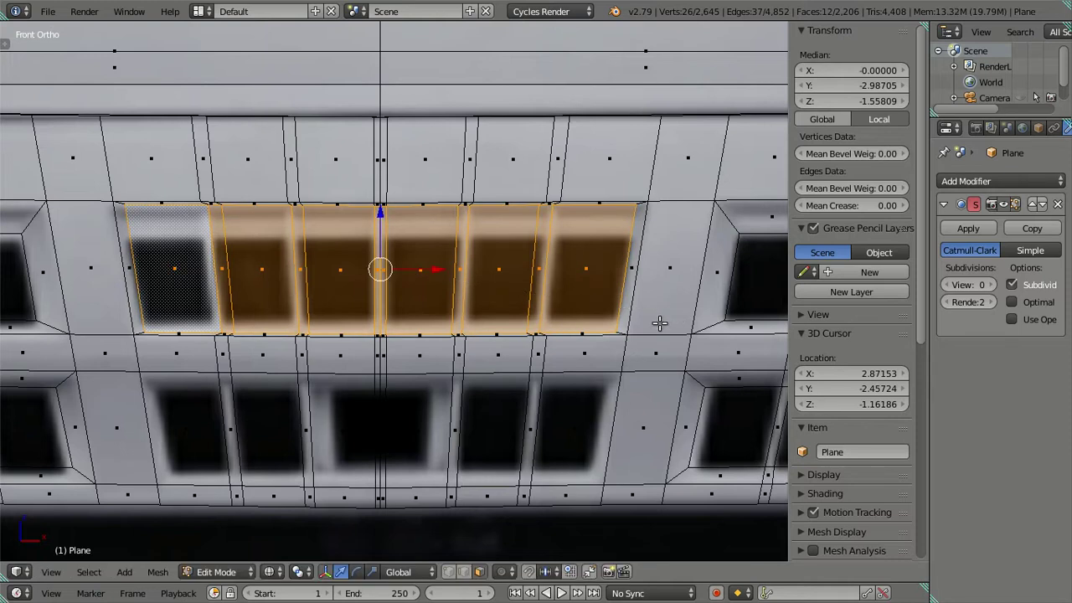
key(z)
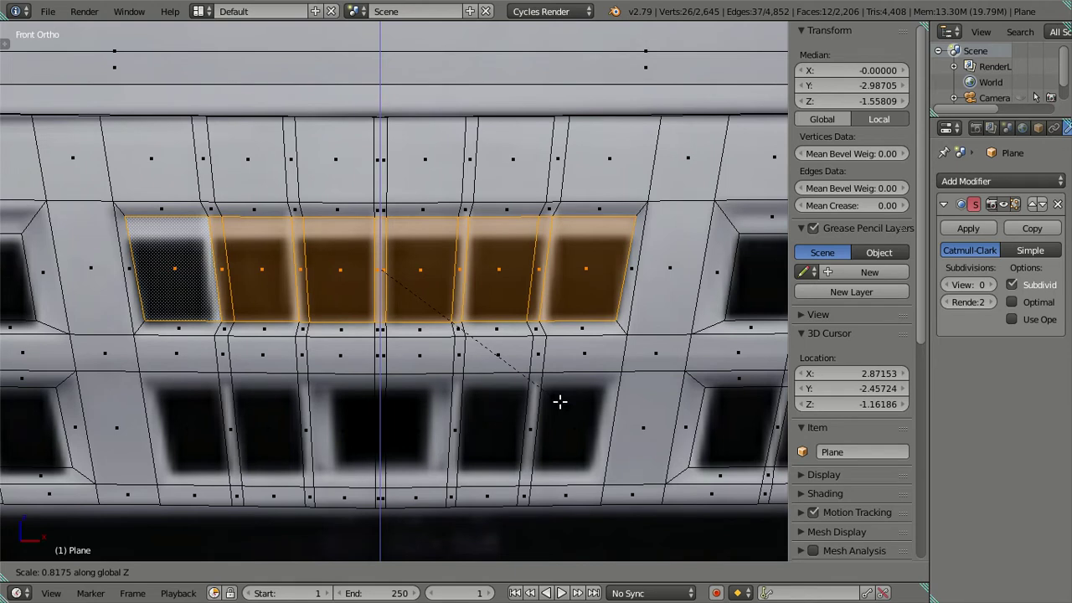
click(559, 402)
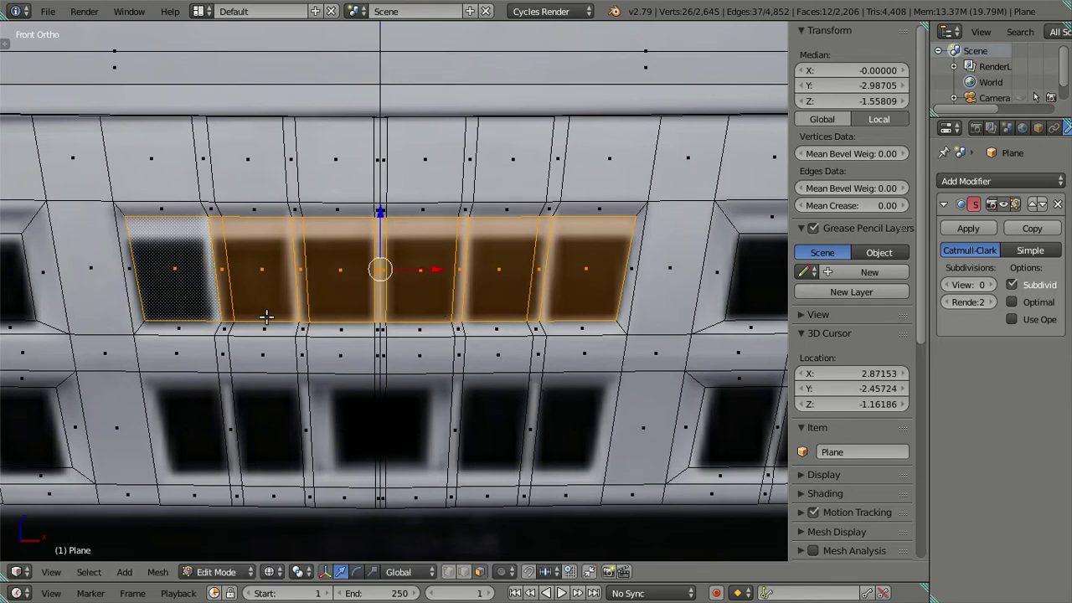
Step: Select the slots' top edge vertices and lower them slightly along Z
click(452, 572)
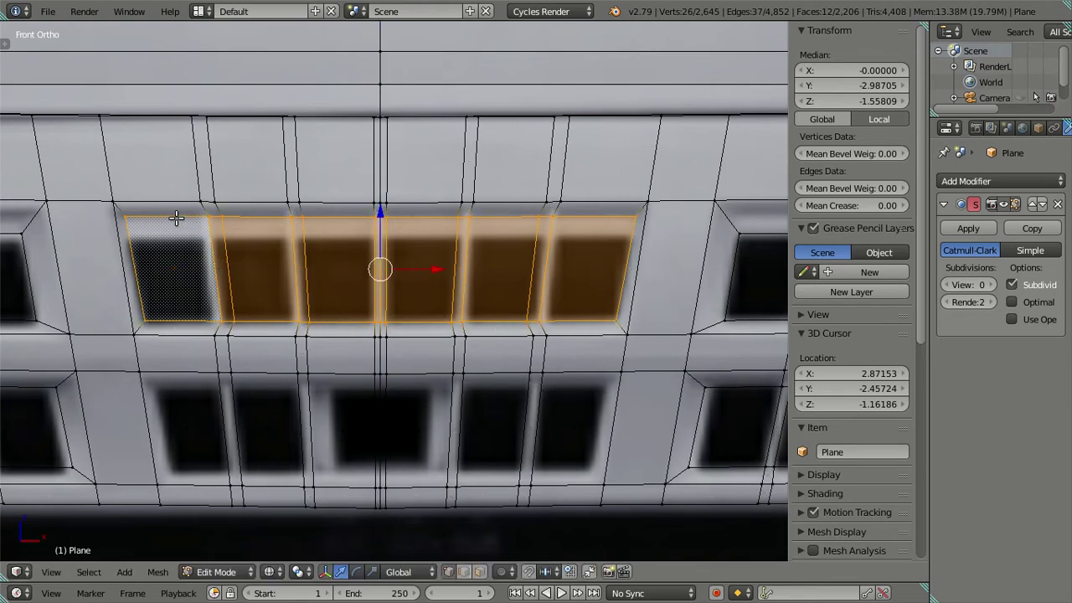
right_click(124, 216)
ctrl+right_click(624, 216)
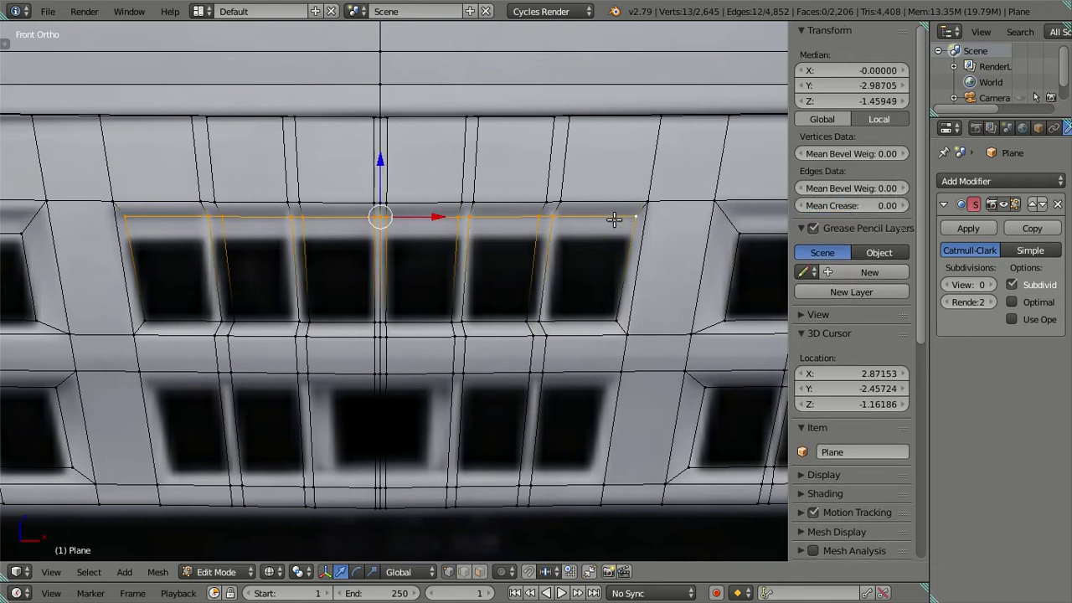
key(s)
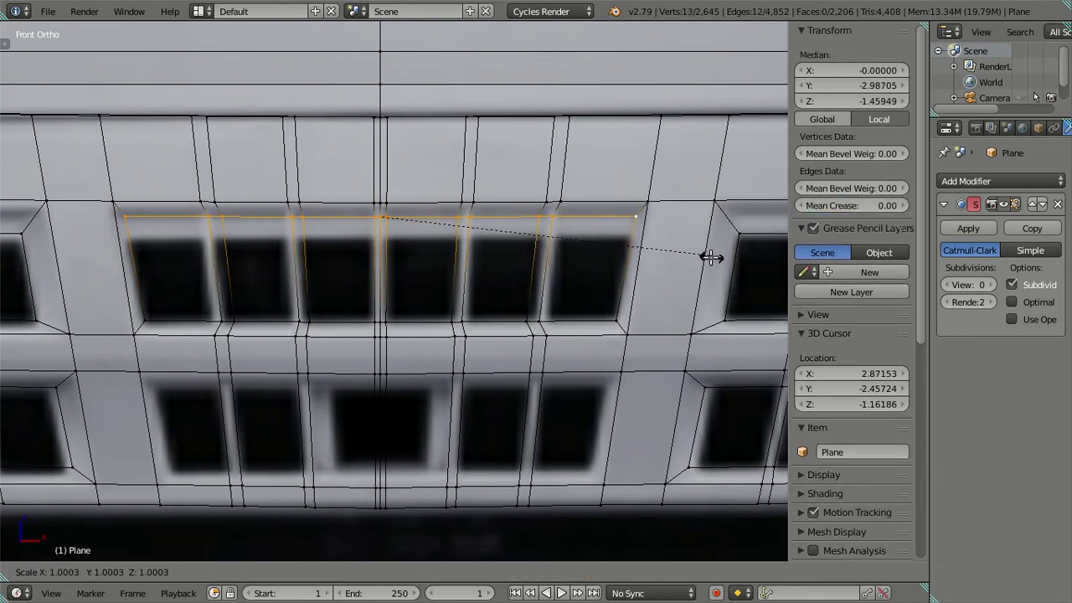
click(708, 259)
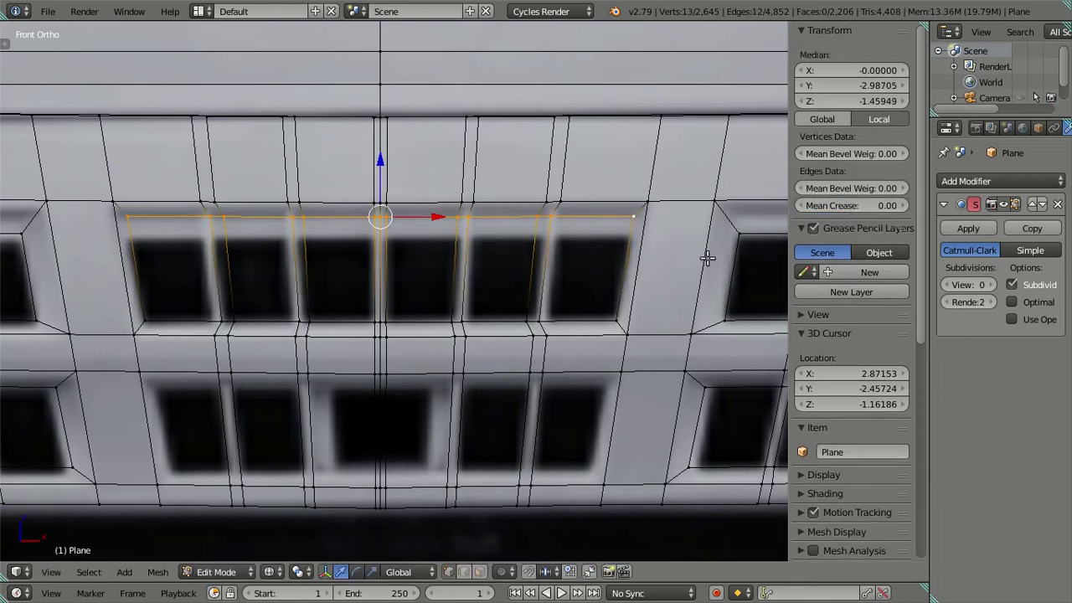
drag(376, 158, 382, 174)
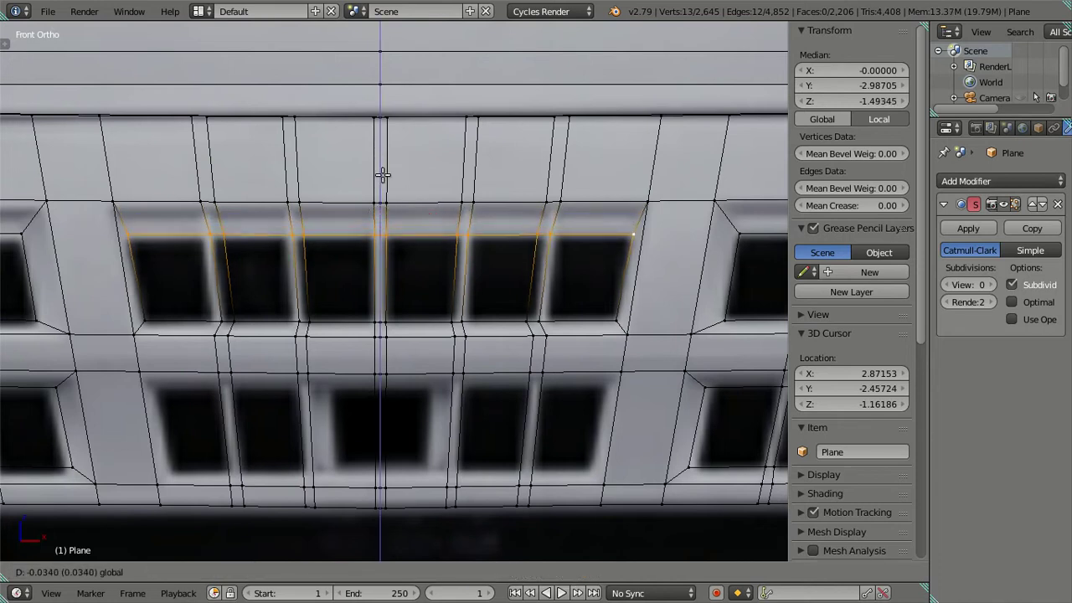
drag(382, 175, 385, 175)
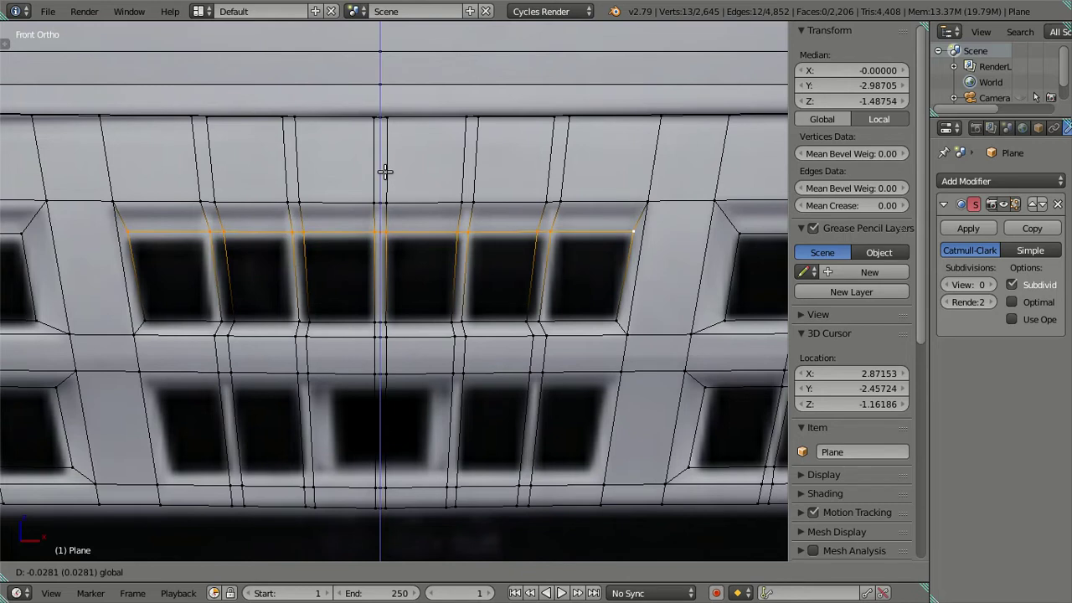
click(384, 171)
scroll(476, 185, down, 3)
Step: Select the right slot group's top edge and raise it along Z
scroll(476, 184, down, 2)
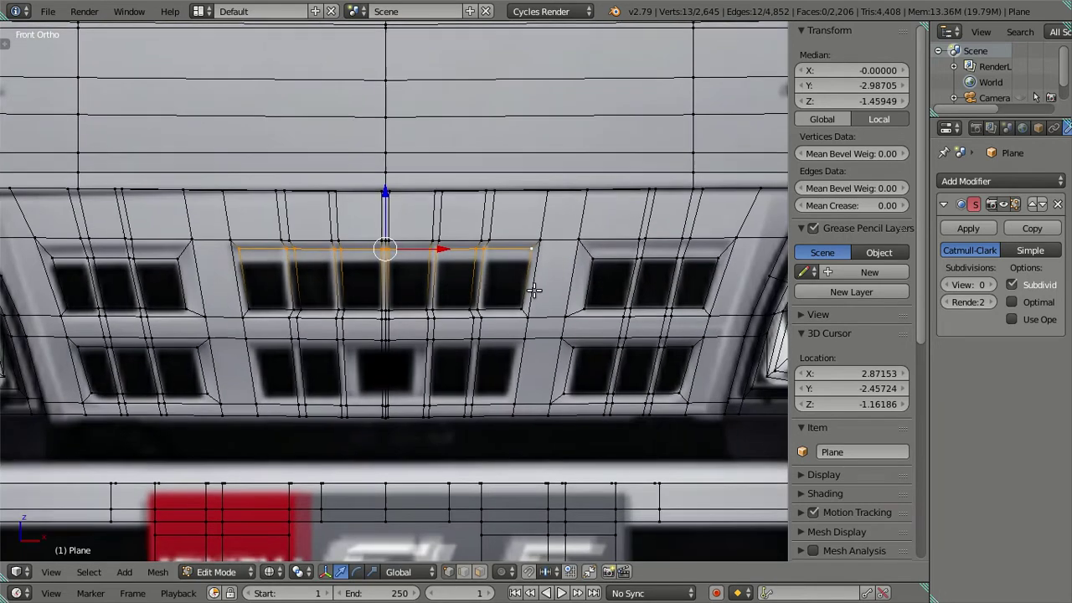
shift+middle_drag(611, 302, 452, 300)
scroll(452, 301, up, 2)
click(450, 260)
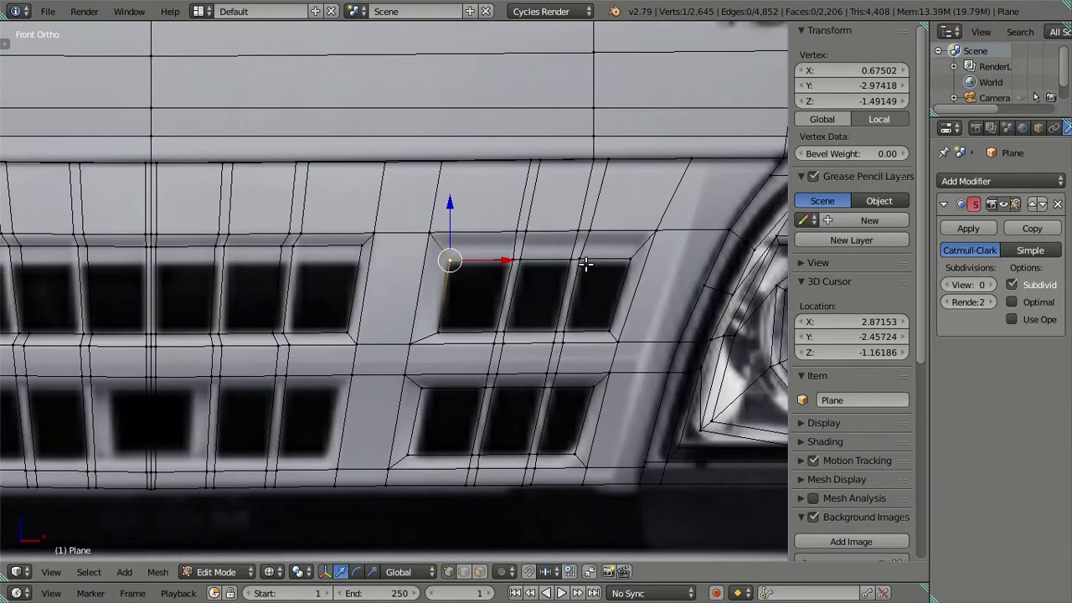
ctrl+click(628, 259)
scroll(615, 276, up, 1)
drag(575, 212, 573, 194)
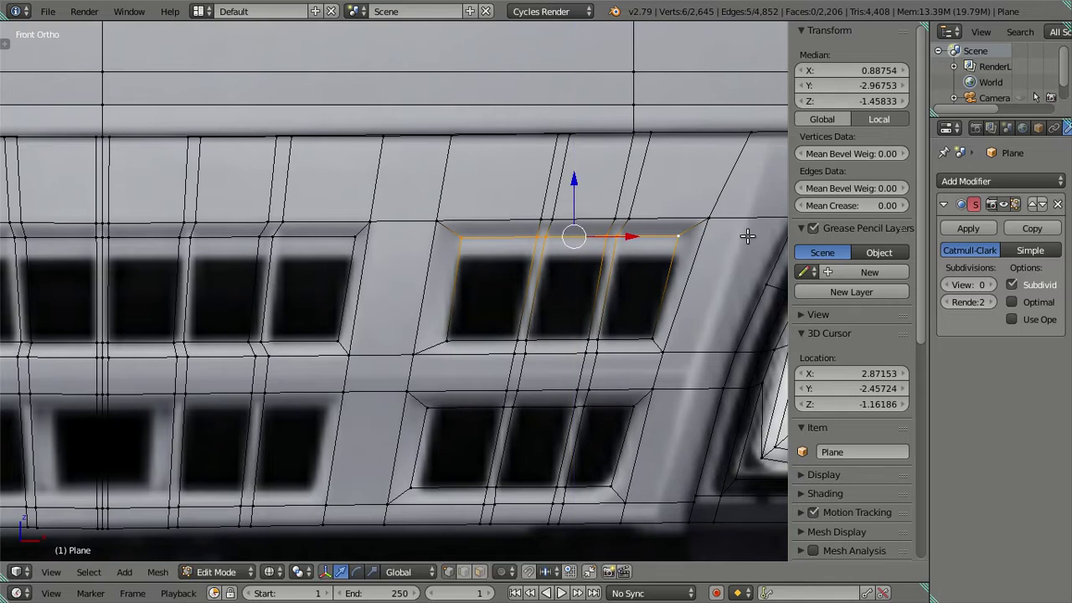
Step: Nudge the right group's top edge sideways along X to line up with the central slots
key(s)
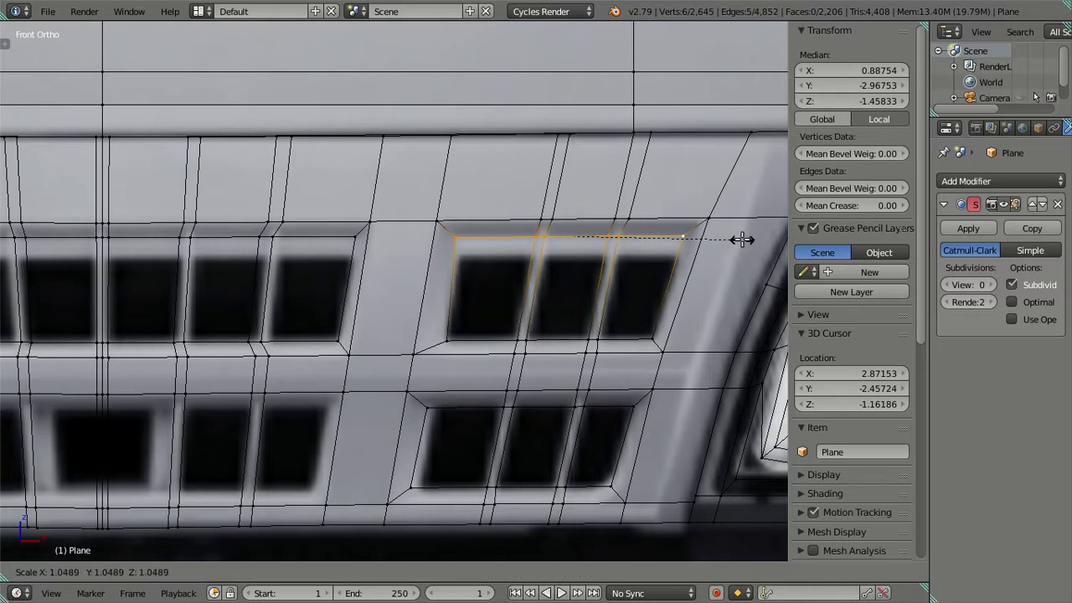
key(Escape)
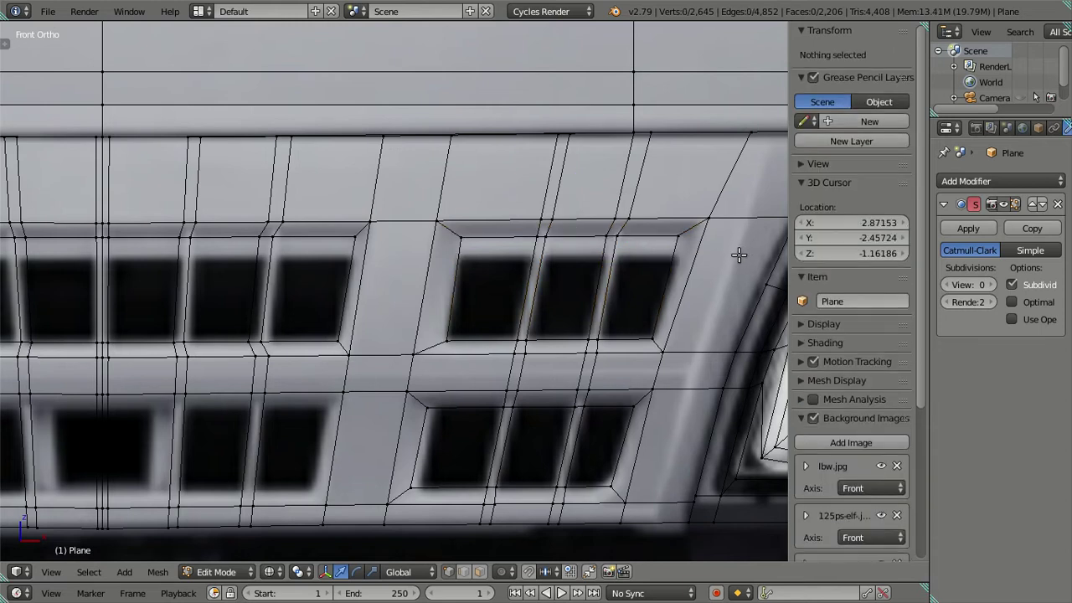
drag(633, 236, 636, 233)
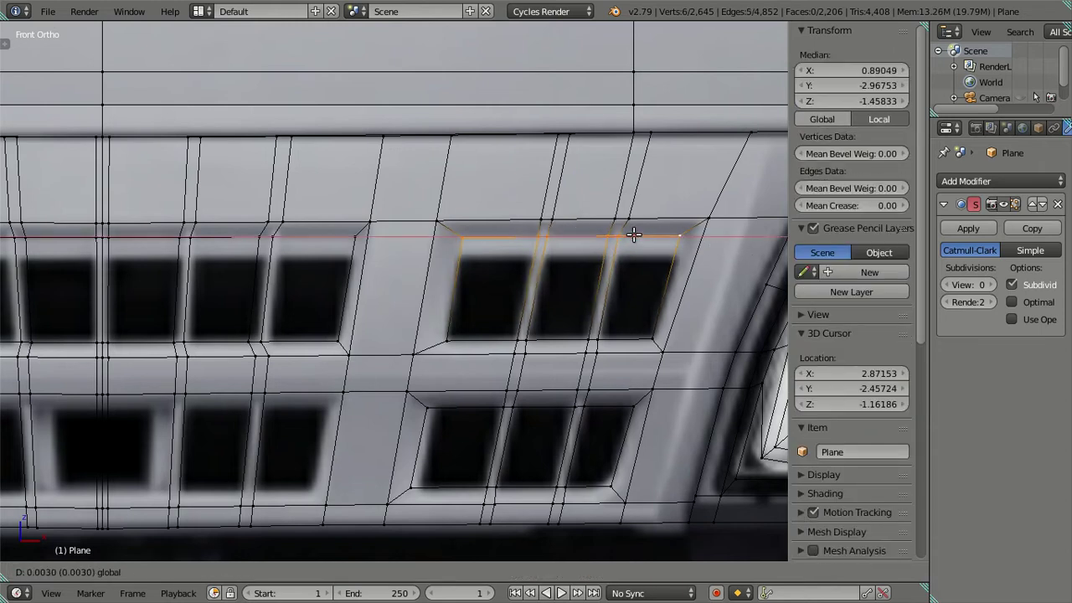
key(s)
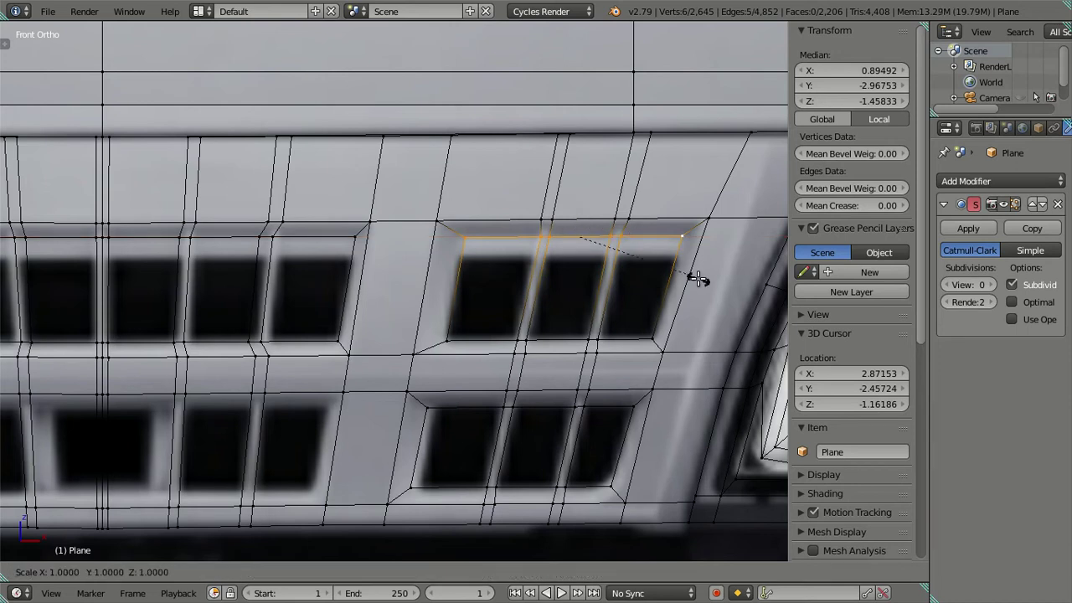
key(Escape)
drag(633, 239, 628, 238)
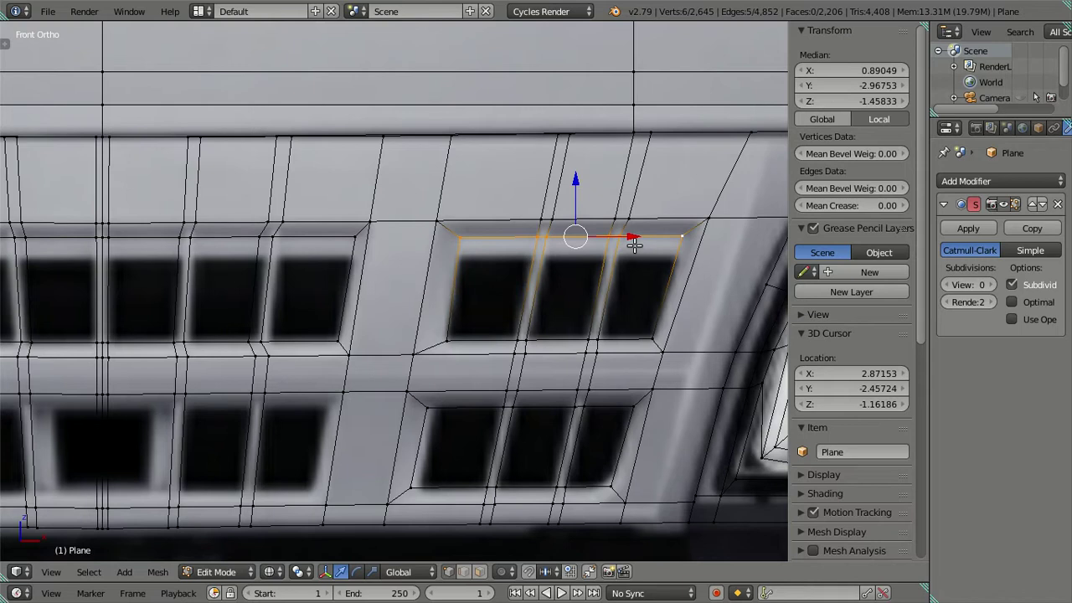
key(s)
key(Escape)
drag(629, 235, 634, 241)
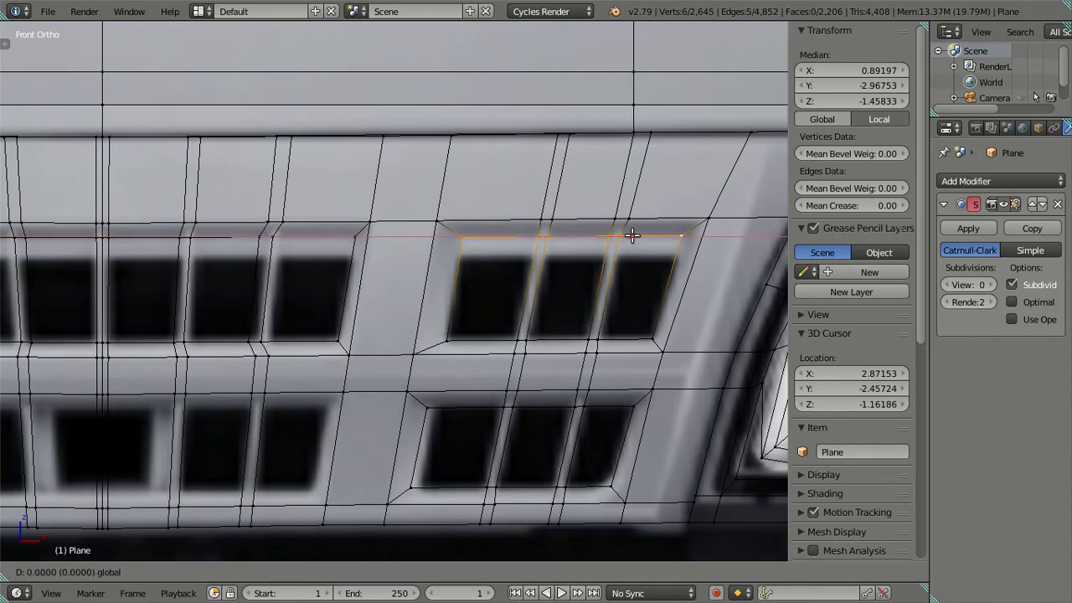
key(a)
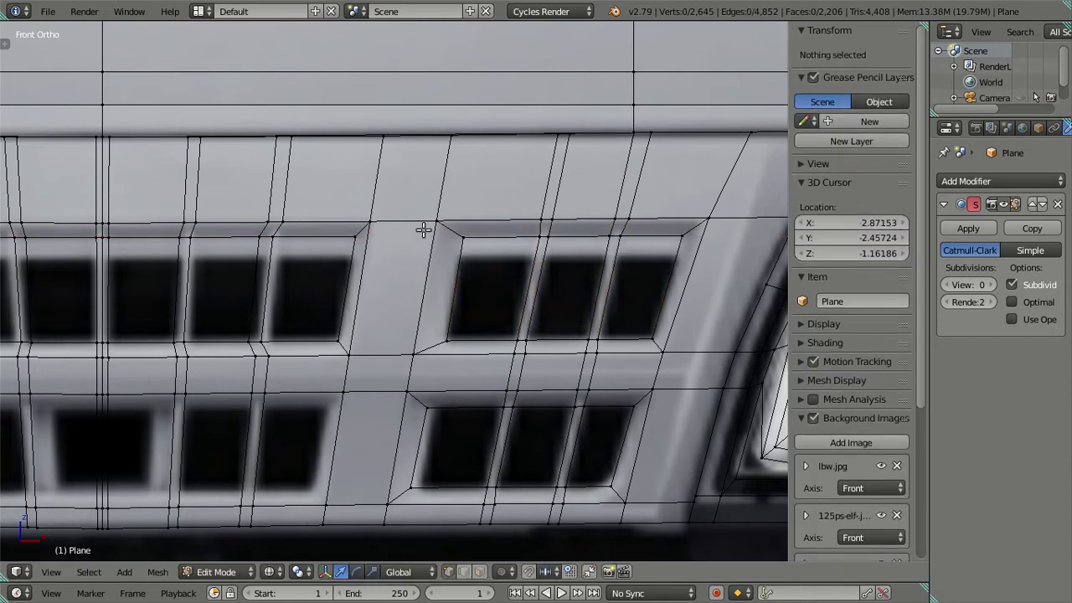
Step: Slide one corner vertex of the slots sideways along X, then deselect everything
right_click(463, 238)
drag(520, 237, 522, 237)
key(a)
scroll(517, 244, down, 3)
scroll(518, 243, down, 2)
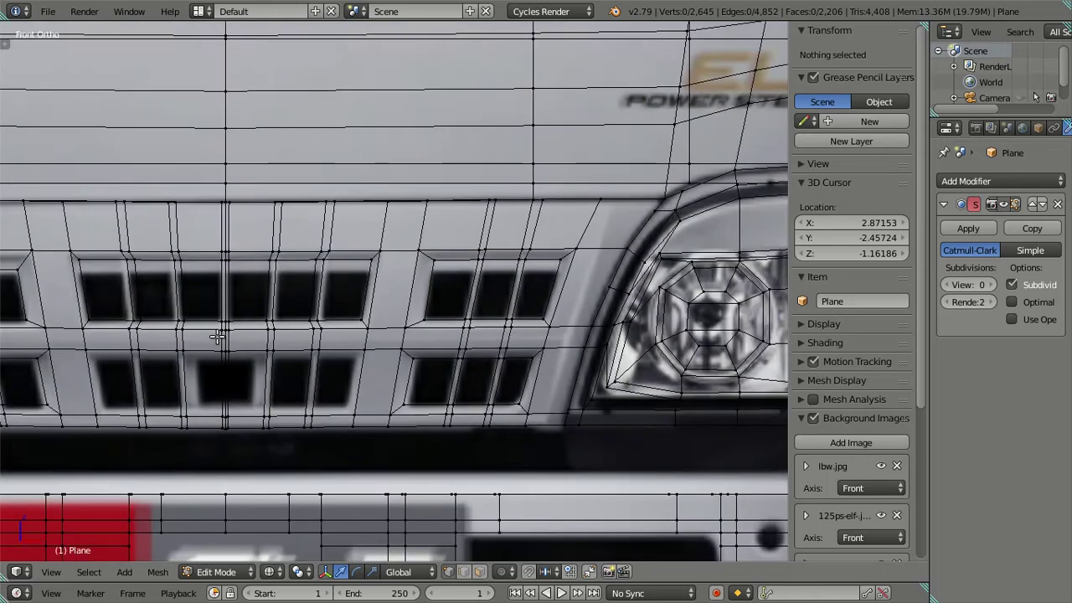
shift+middle_drag(419, 326, 522, 326)
scroll(523, 326, up, 2)
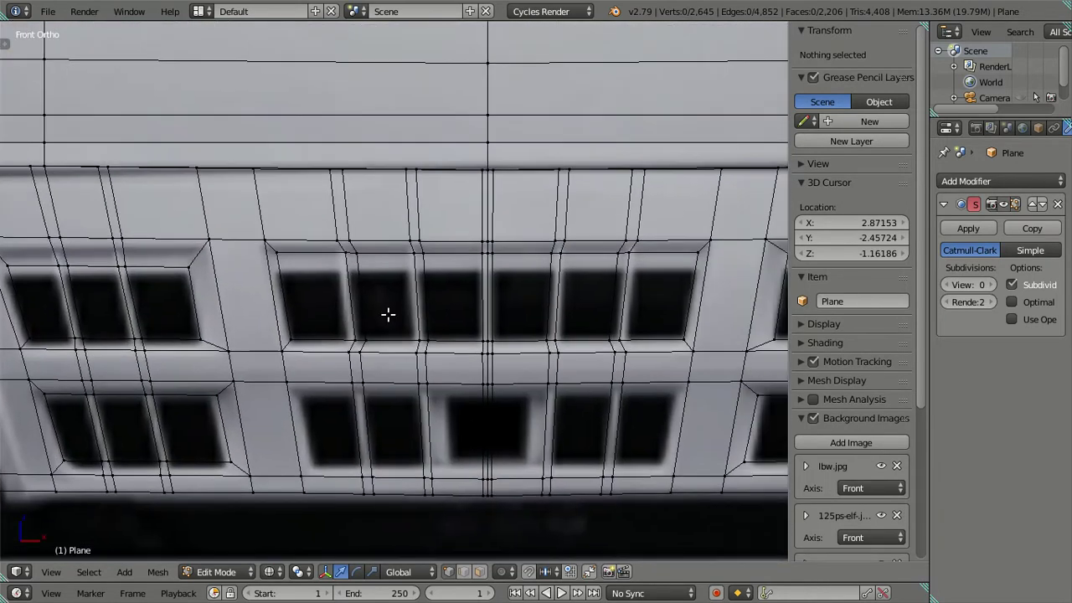
scroll(388, 313, up, 2)
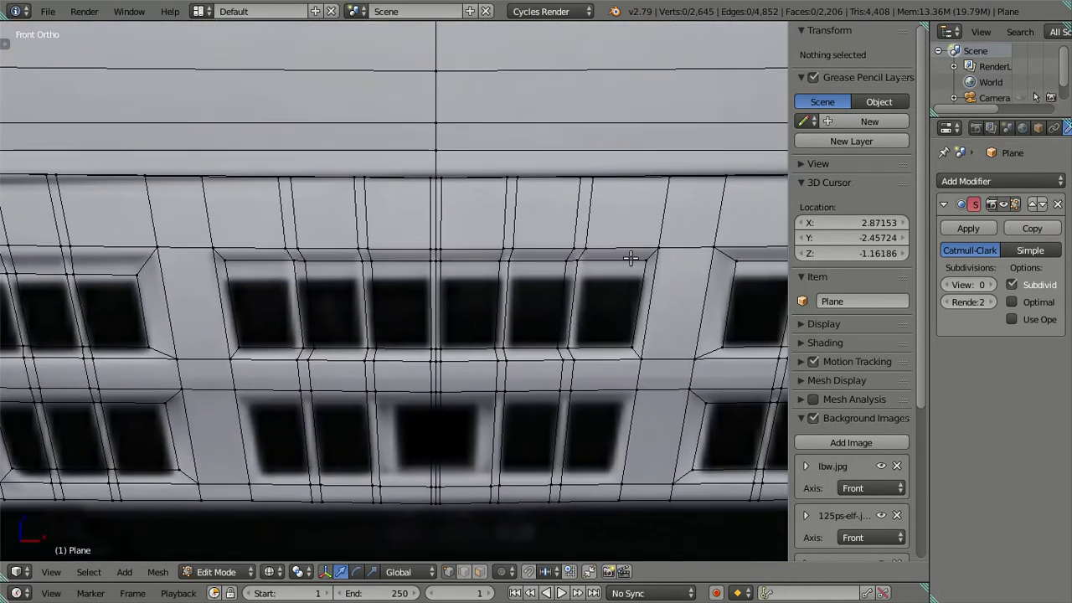
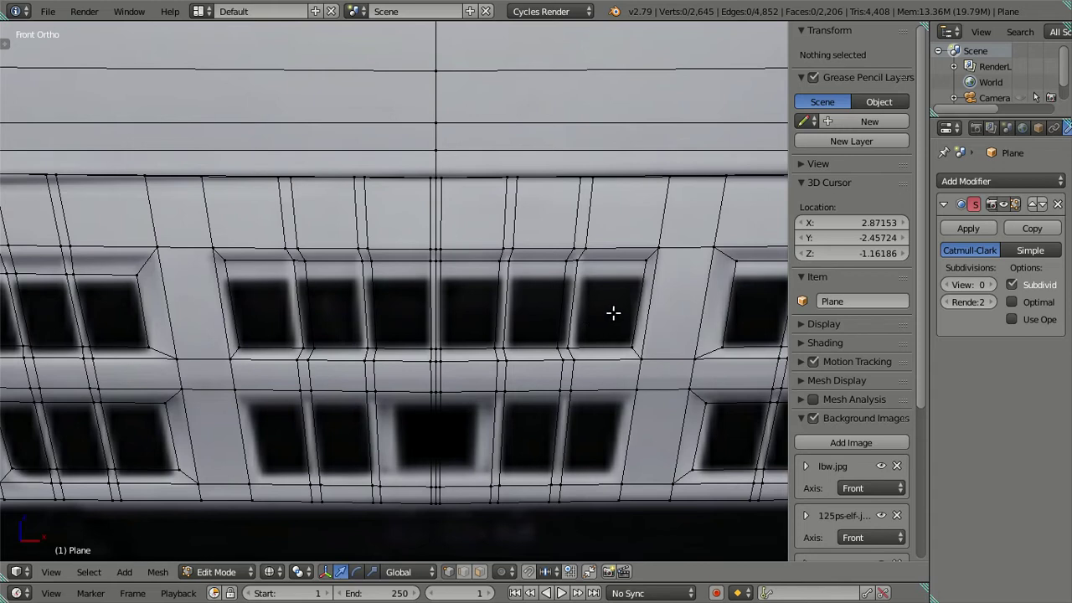
Step: Fill the first open upper-row window hole with a face from its four corners
shift+middle_drag(613, 312, 390, 337)
key(ctrl+r)
scroll(493, 327, up, 1)
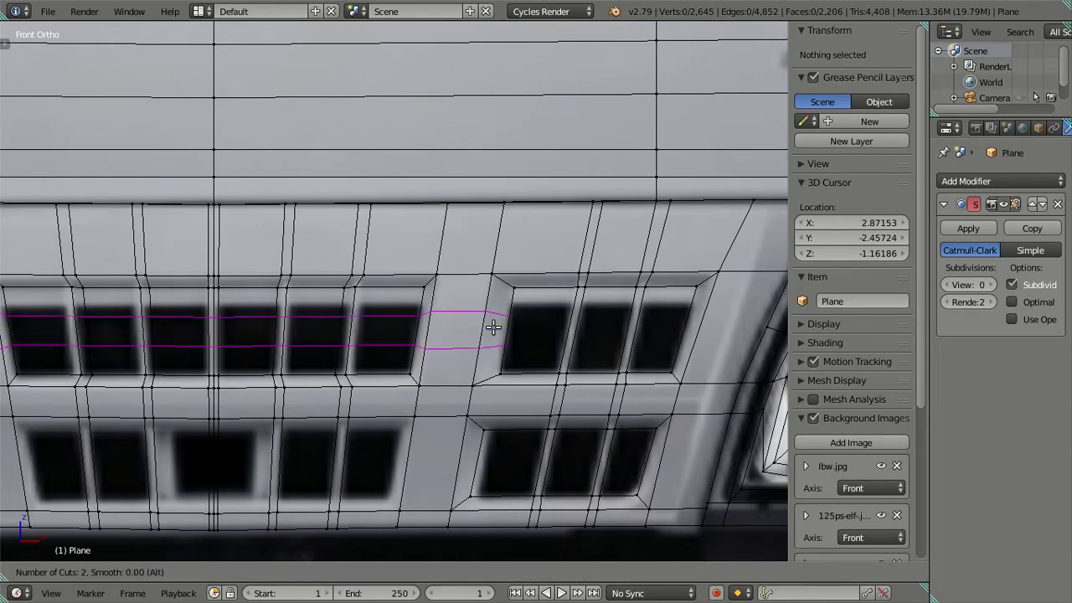
key(Escape)
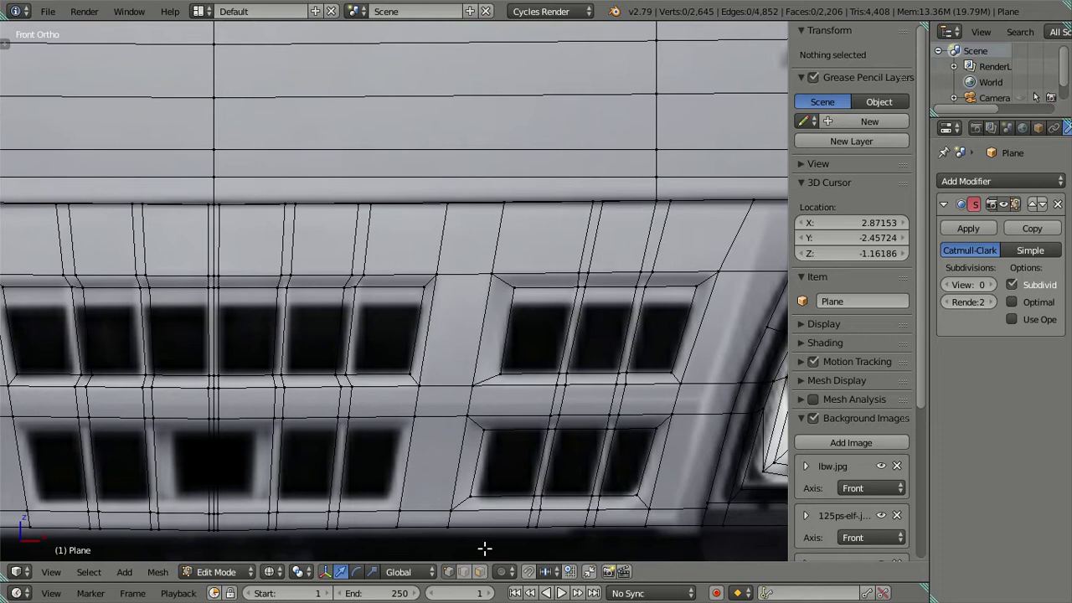
right_click(553, 369)
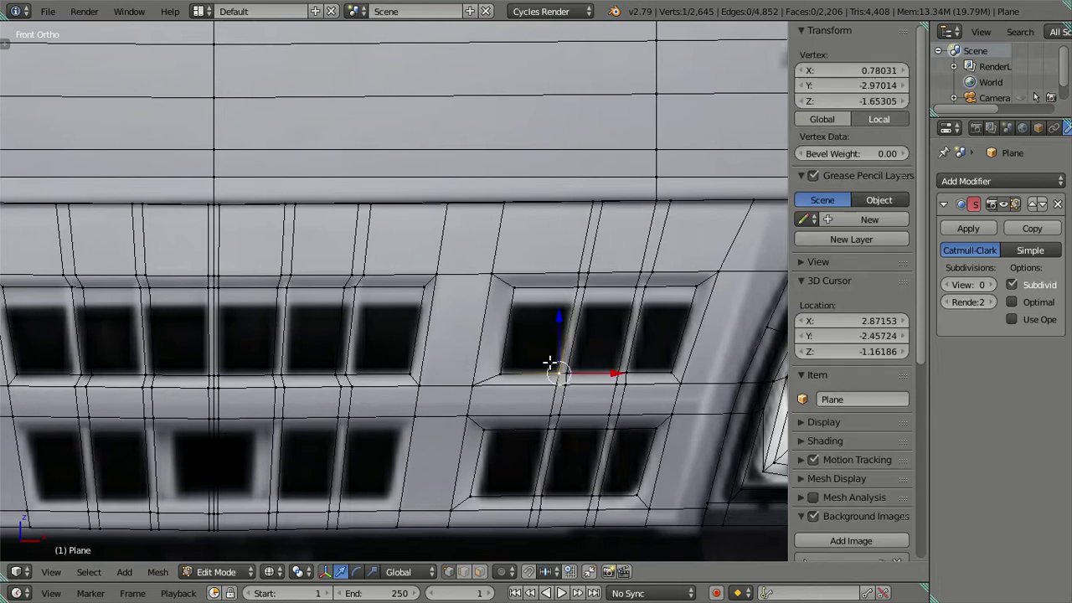
ctrl+right_click(512, 289)
shift+right_click(571, 288)
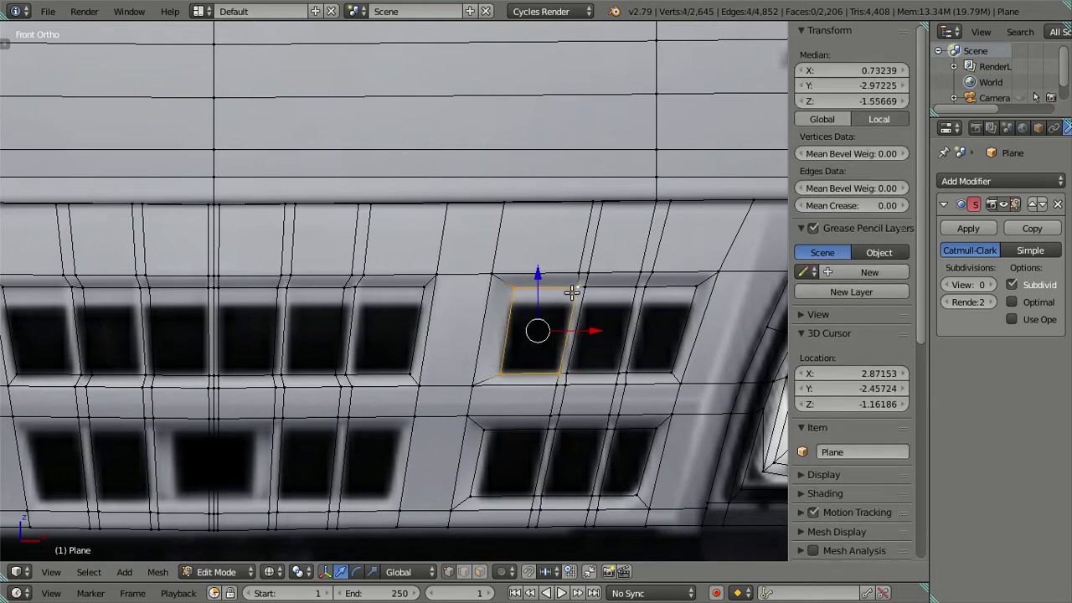
right_click(584, 287)
ctrl+right_click(613, 370)
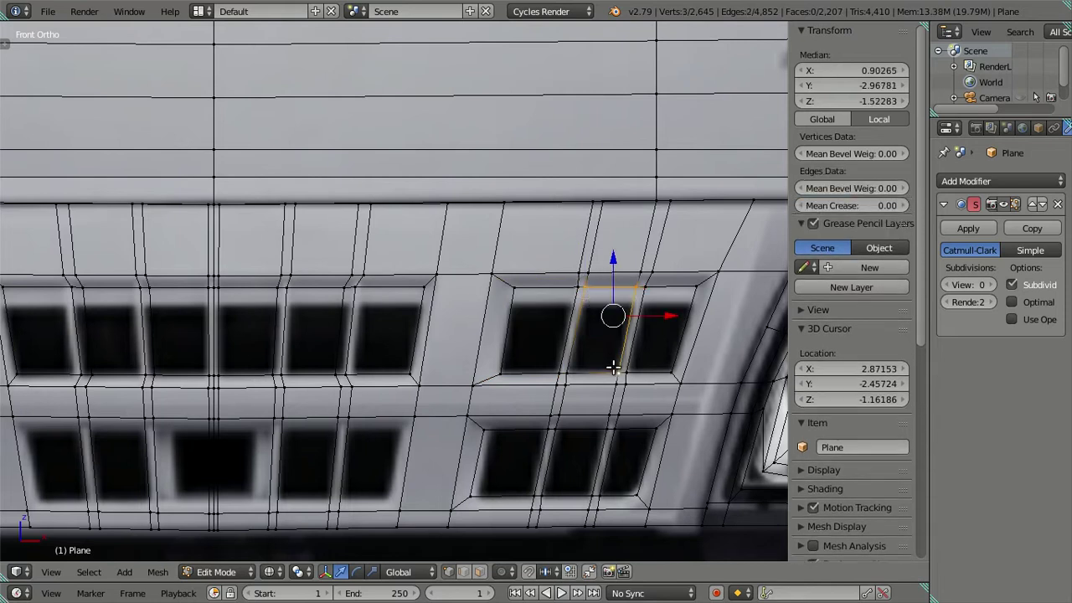
shift+right_click(574, 366)
key(f)
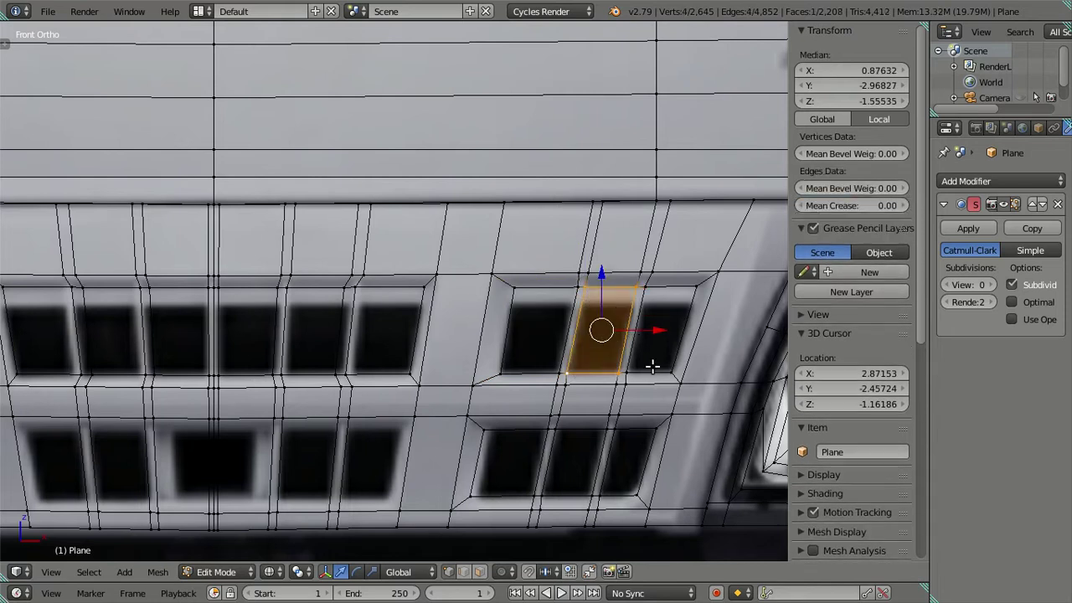
Step: Fill the next window hole with a face and toggle the viewport shading
right_click(672, 370)
ctrl+right_click(668, 290)
shift+right_click(692, 285)
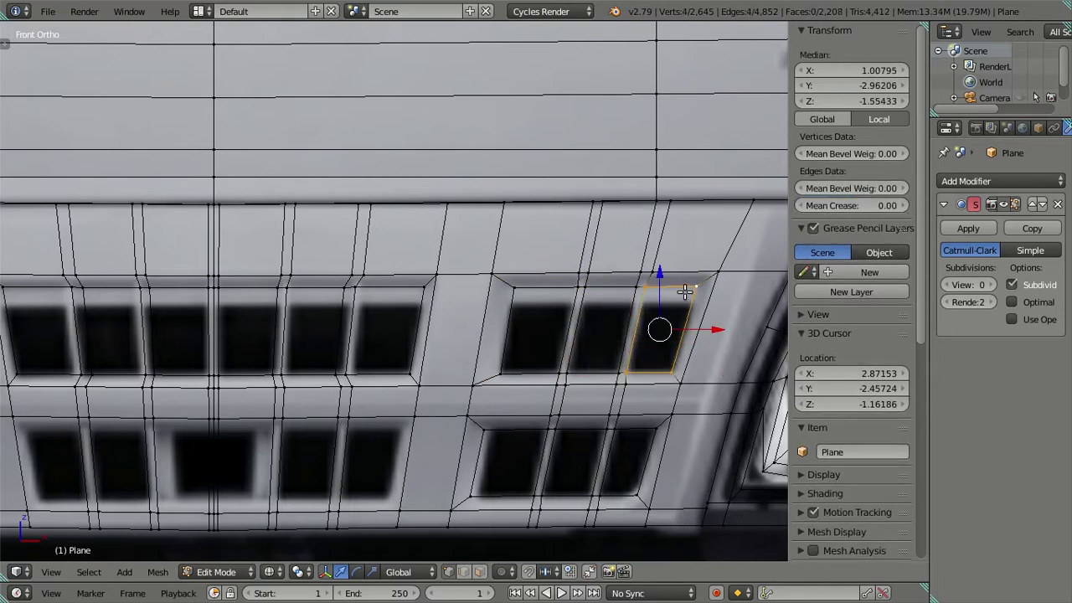
key(f)
key(a)
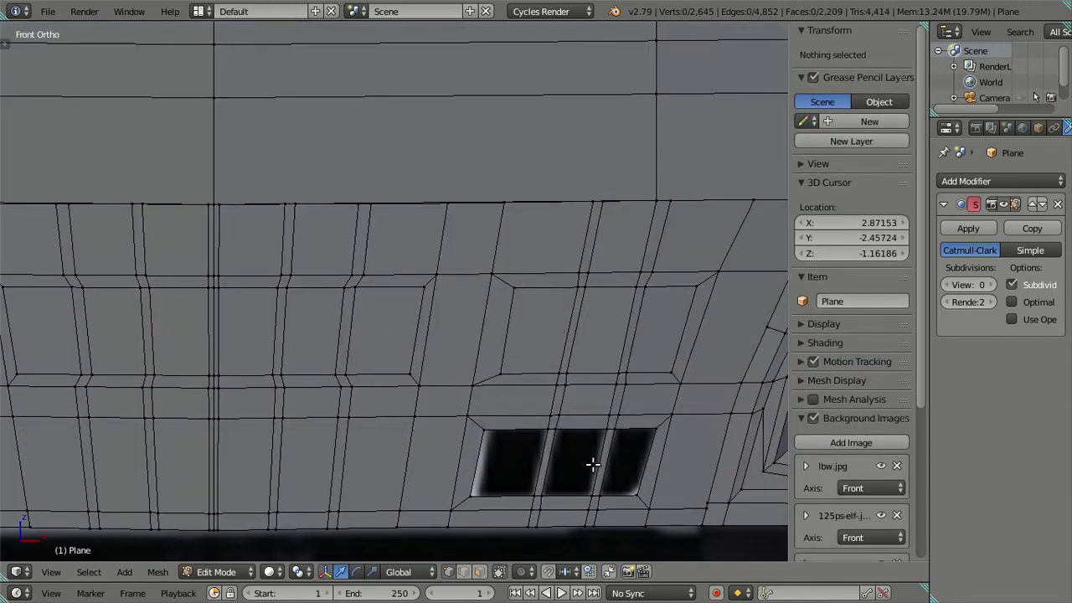
key(alt+z)
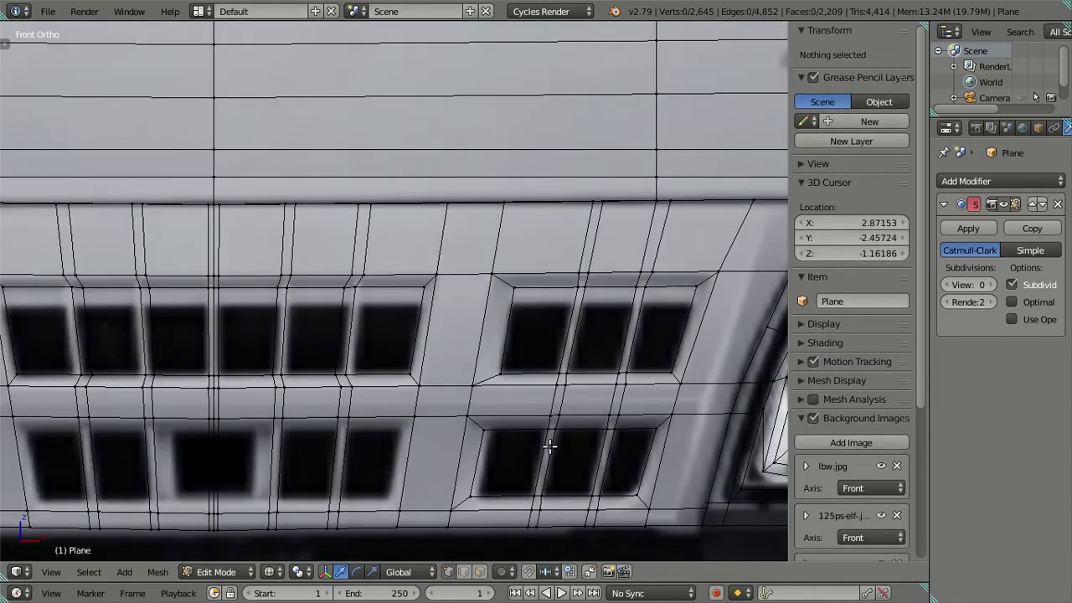
Step: Slide the lower window's left edge sideways along X
right_click(472, 494)
shift+right_click(484, 431)
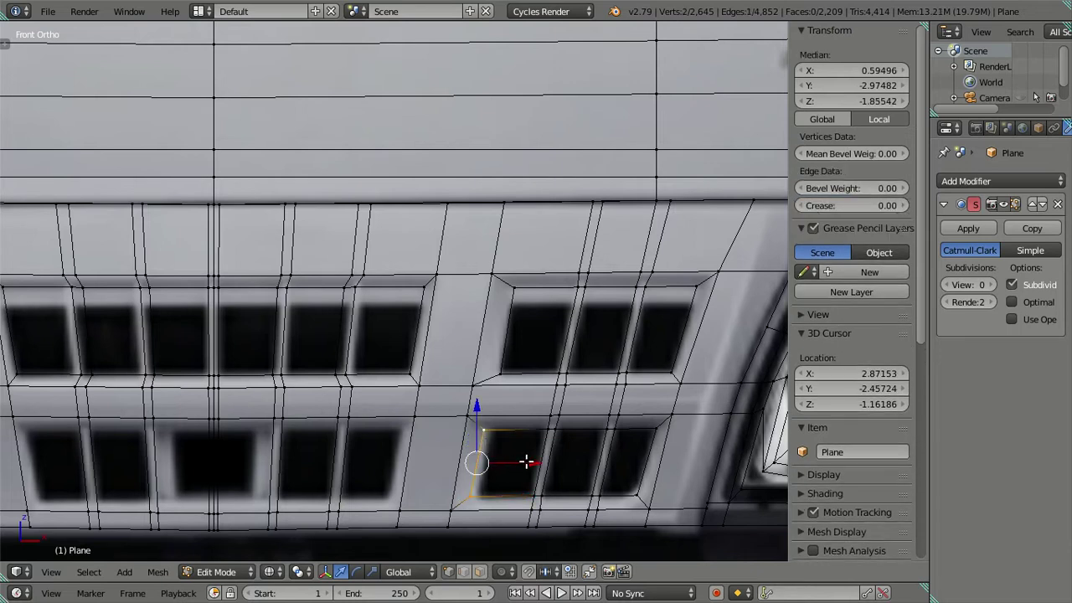
key(g)
key(x)
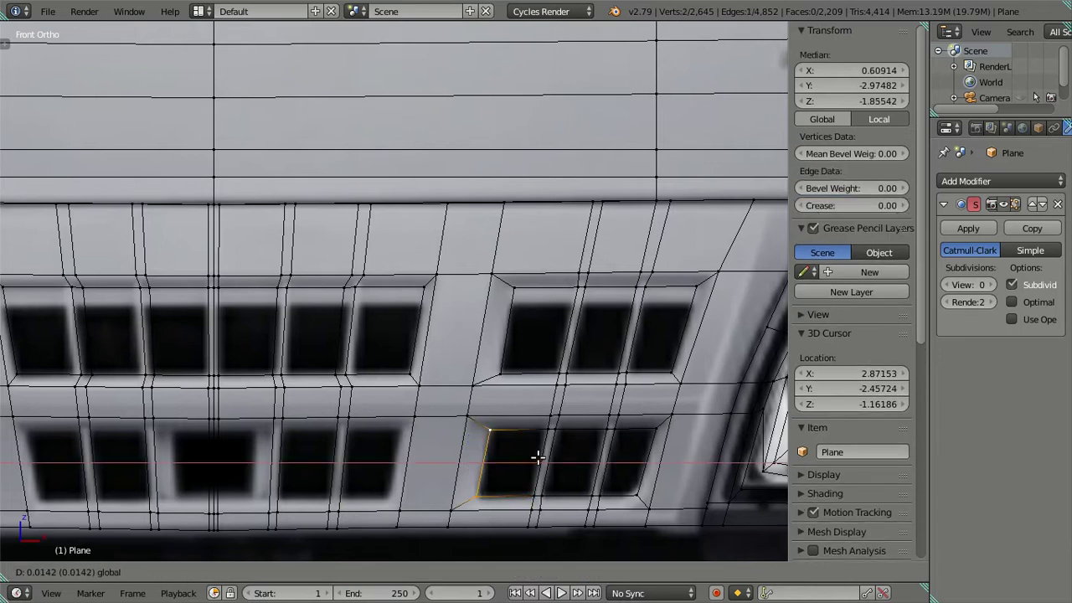
click(537, 457)
Step: Slide the lower window's bottom-left vertex sideways along X to match
right_click(486, 494)
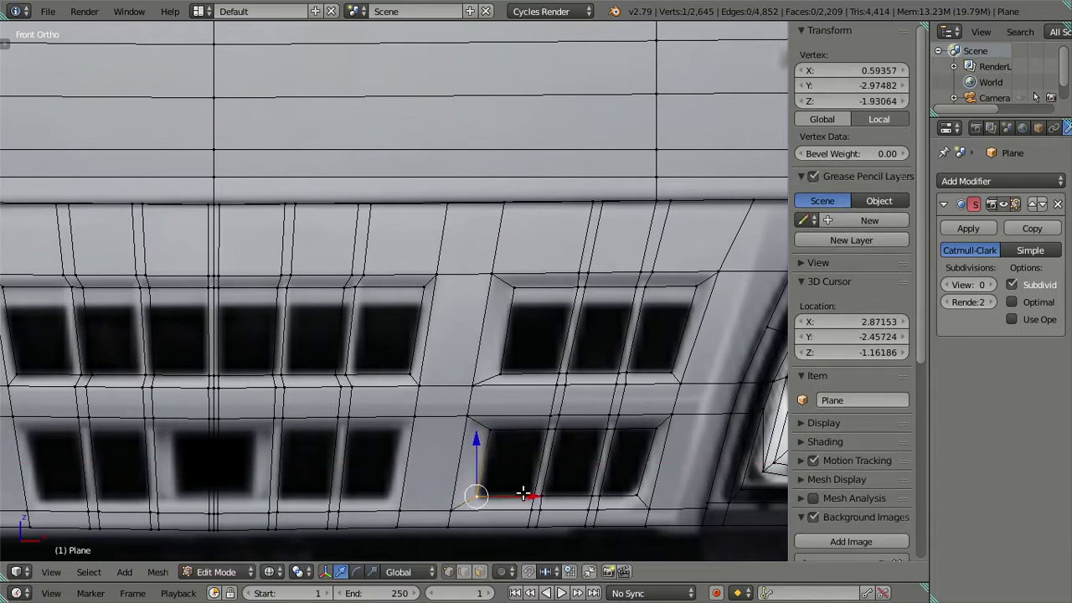
key(g)
key(x)
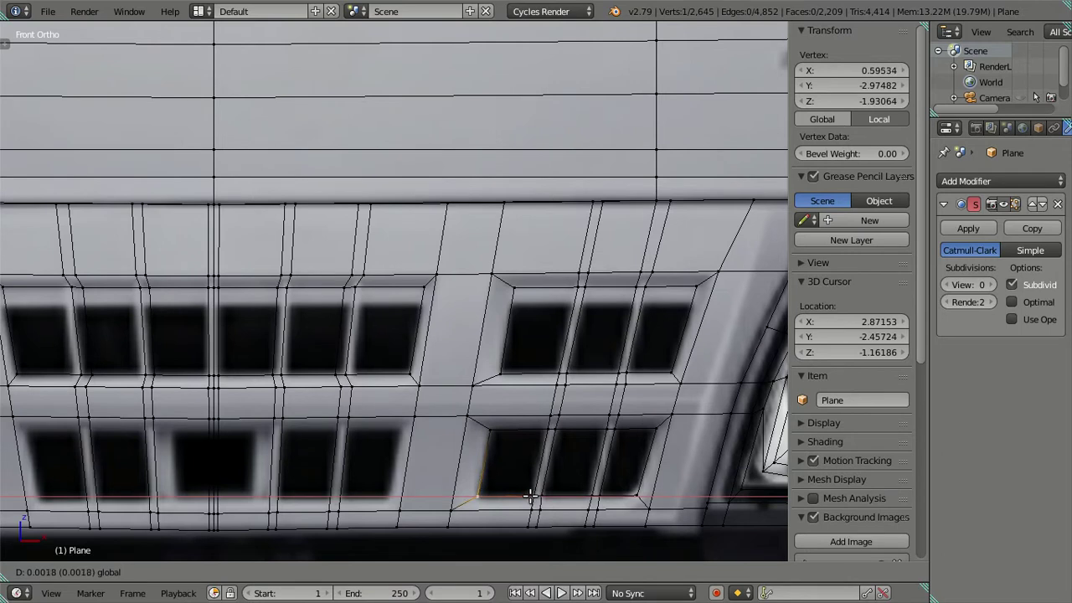
click(529, 495)
Step: Deselect everything and switch the mesh to edge selection mode
key(a)
shift+middle_drag(453, 394, 479, 394)
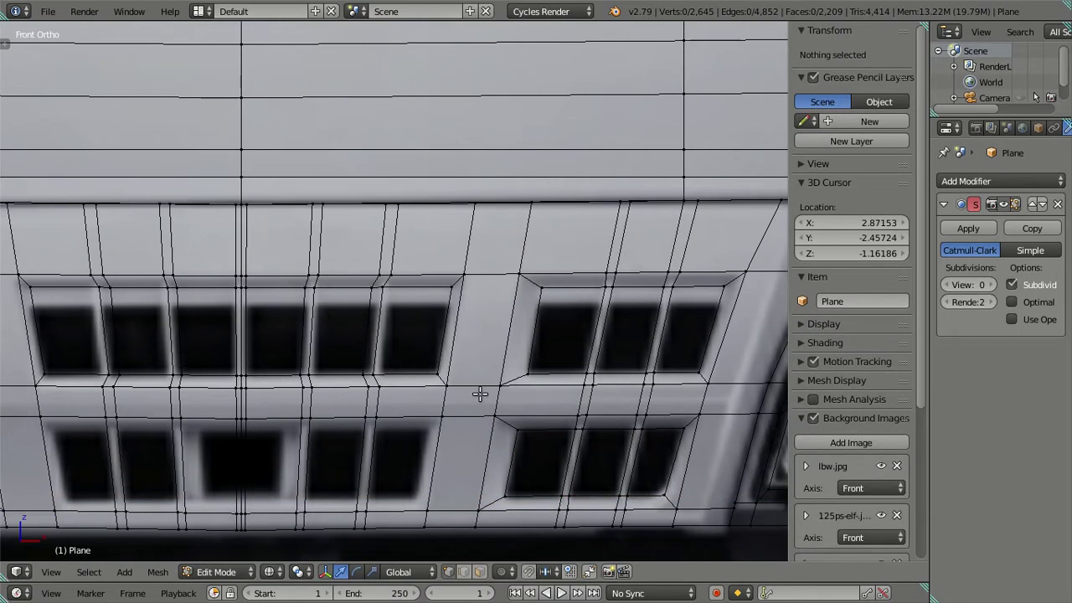
key(ctrl+r)
scroll(452, 324, up, 2)
scroll(452, 324, up, 1)
key(Escape)
key(ctrl+Tab)
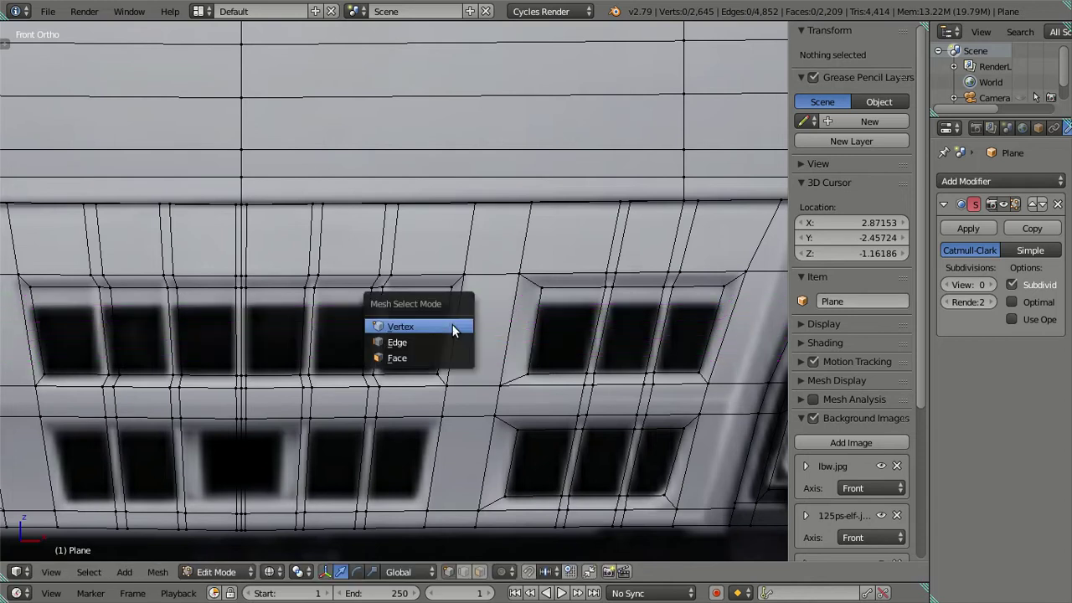
click(456, 343)
Step: Loop-cut four evenly spaced edge loops across the upper window row
key(ctrl+r)
scroll(454, 321, up, 3)
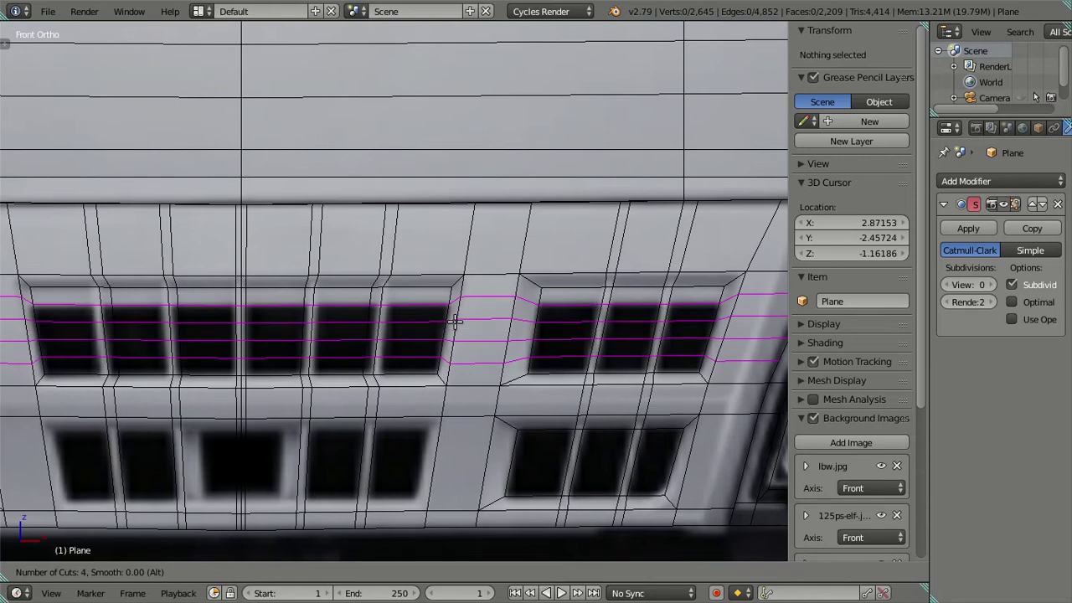
scroll(455, 321, up, 1)
scroll(455, 321, down, 1)
click(455, 321)
right_click(454, 321)
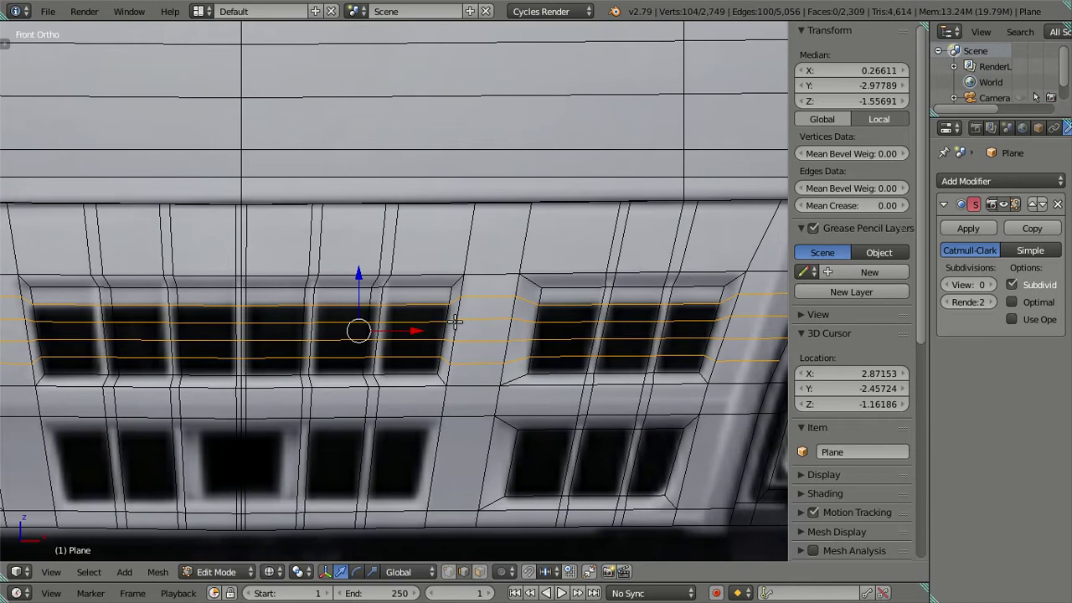
key(ctrl+z)
key(ctrl+shift+z)
Step: Keep the topmost new loop and dissolve the other new loops
alt+shift+right_click(432, 298)
key(x)
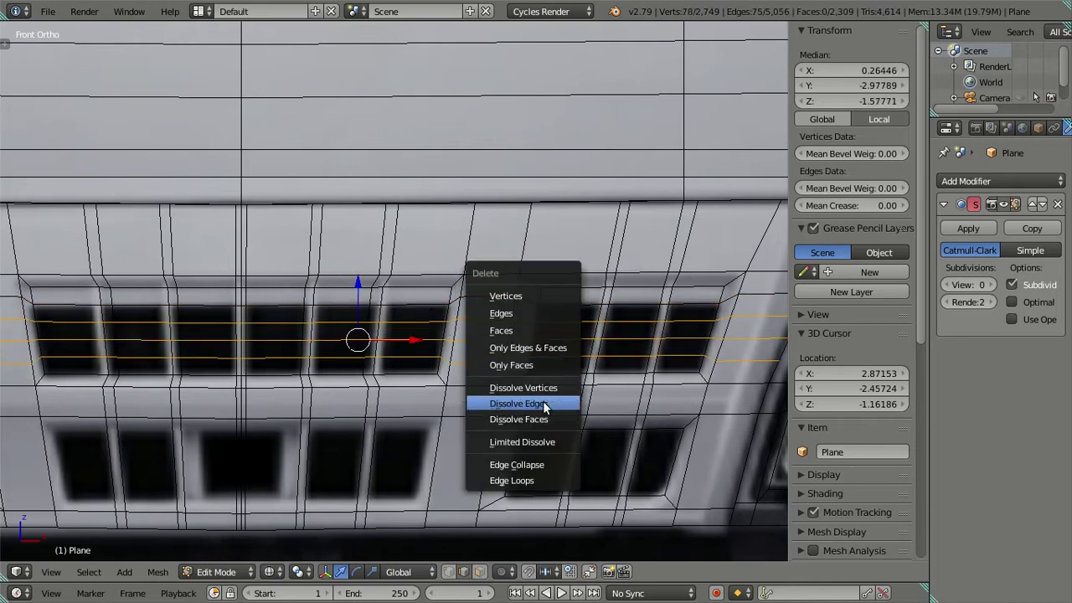
click(544, 406)
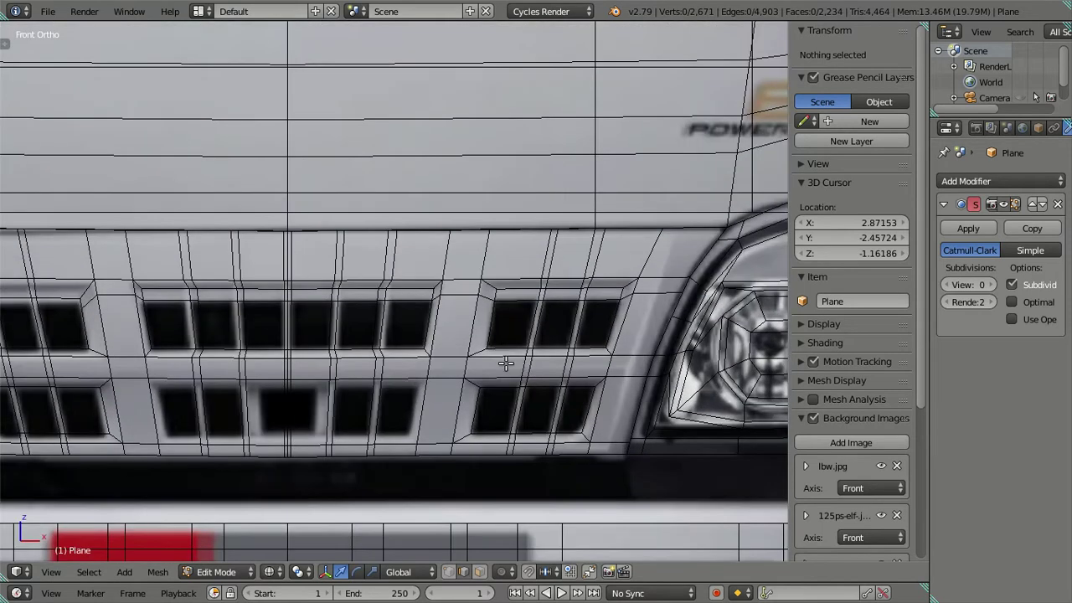
Step: Select the five lower-row window faces and shrink them uniformly
scroll(506, 363, up, 1)
scroll(419, 356, down, 2)
scroll(364, 353, up, 2)
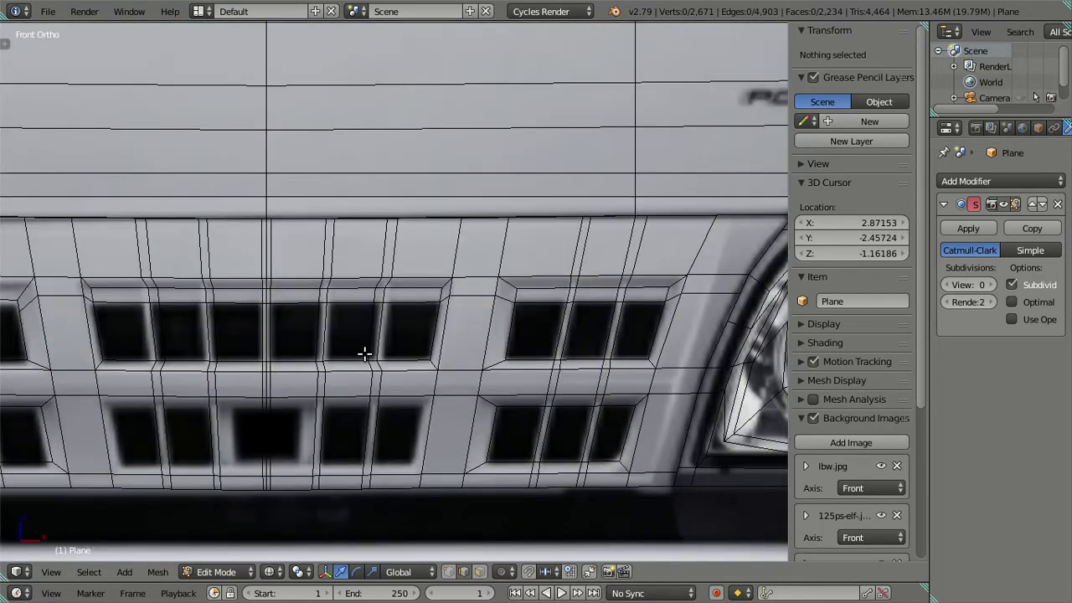
shift+middle_drag(364, 352, 466, 311)
scroll(458, 331, up, 1)
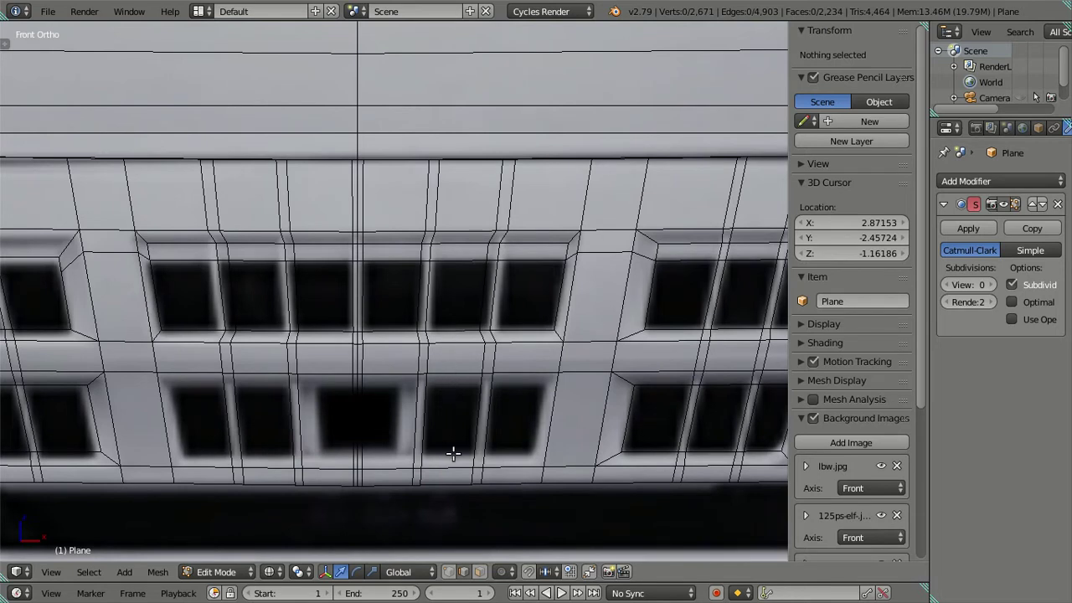
shift+middle_drag(536, 394, 516, 393)
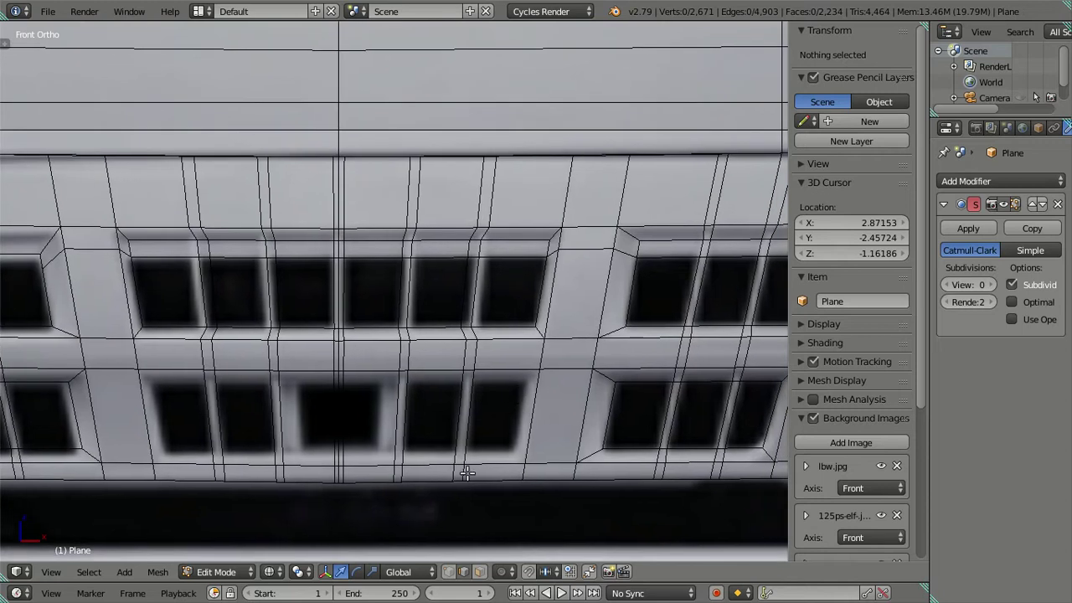
click(479, 571)
right_click(496, 418)
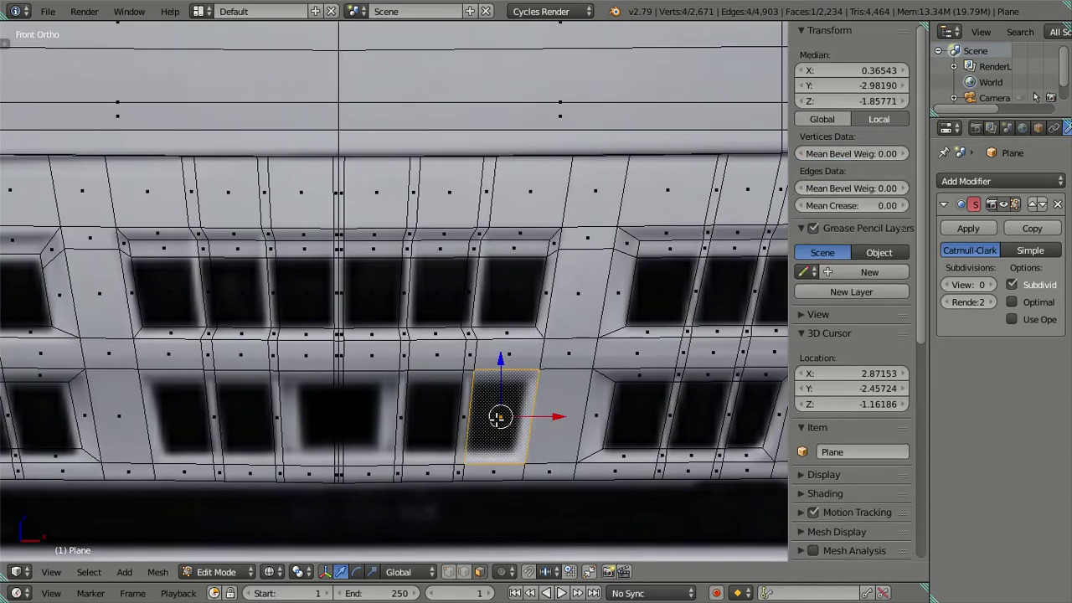
ctrl+right_click(191, 416)
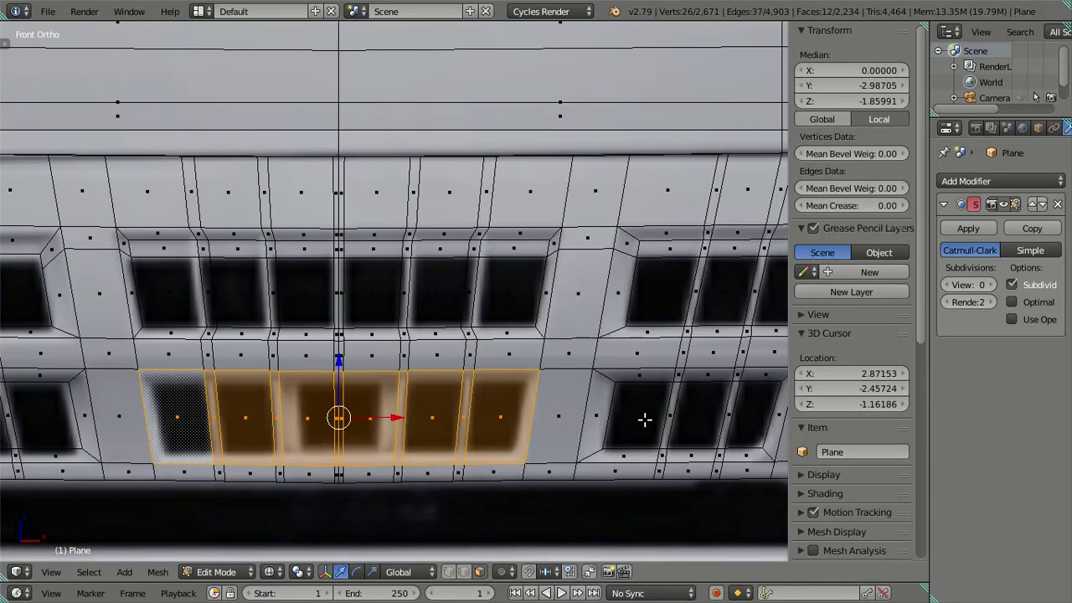
key(s)
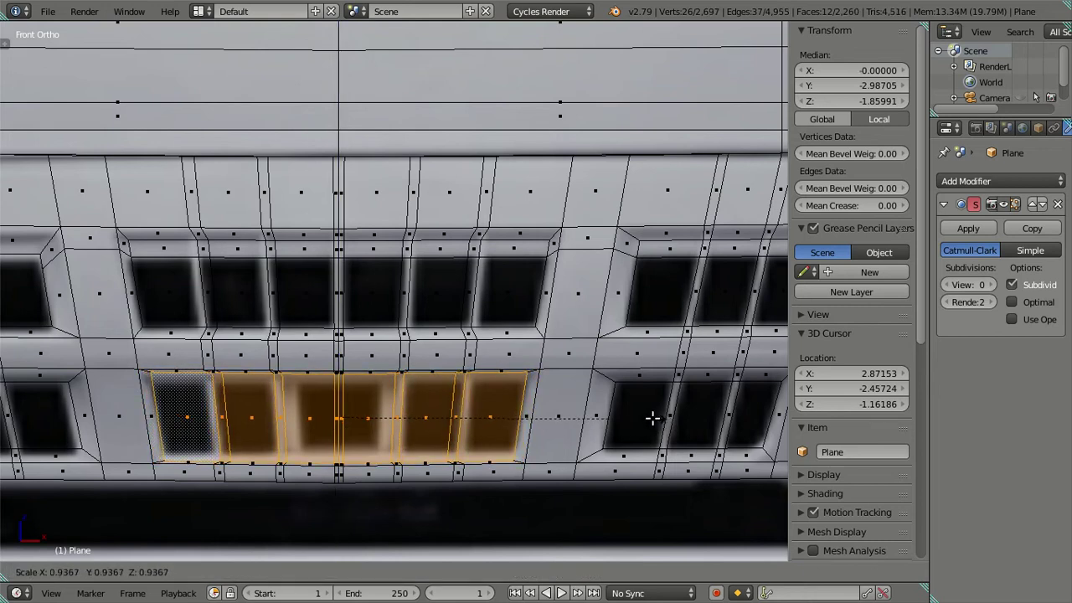
click(652, 417)
Step: Squash the lower window faces vertically along Z
key(s)
key(z)
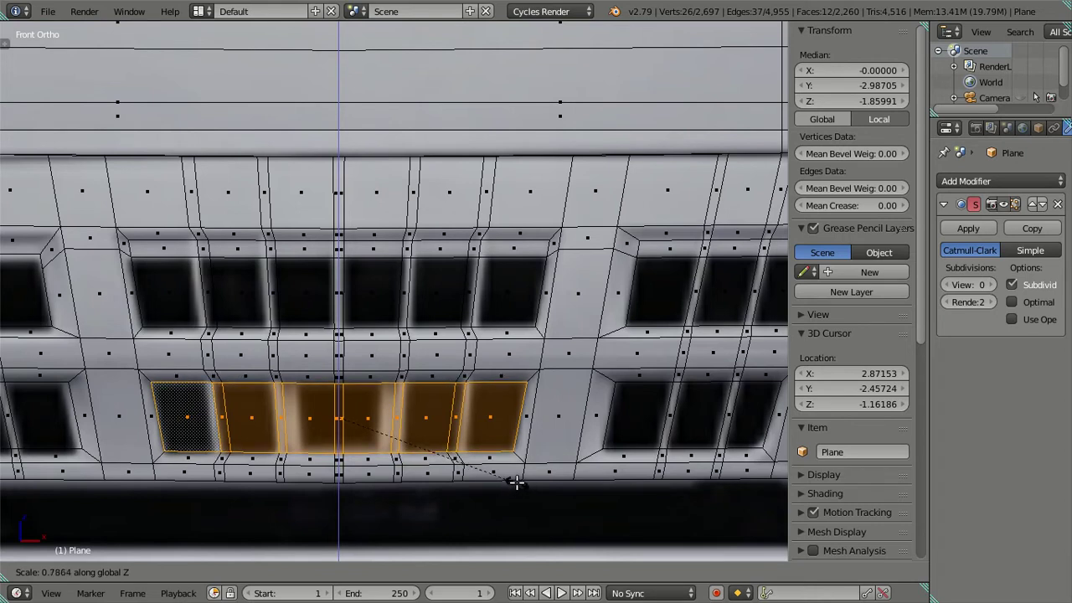
click(516, 481)
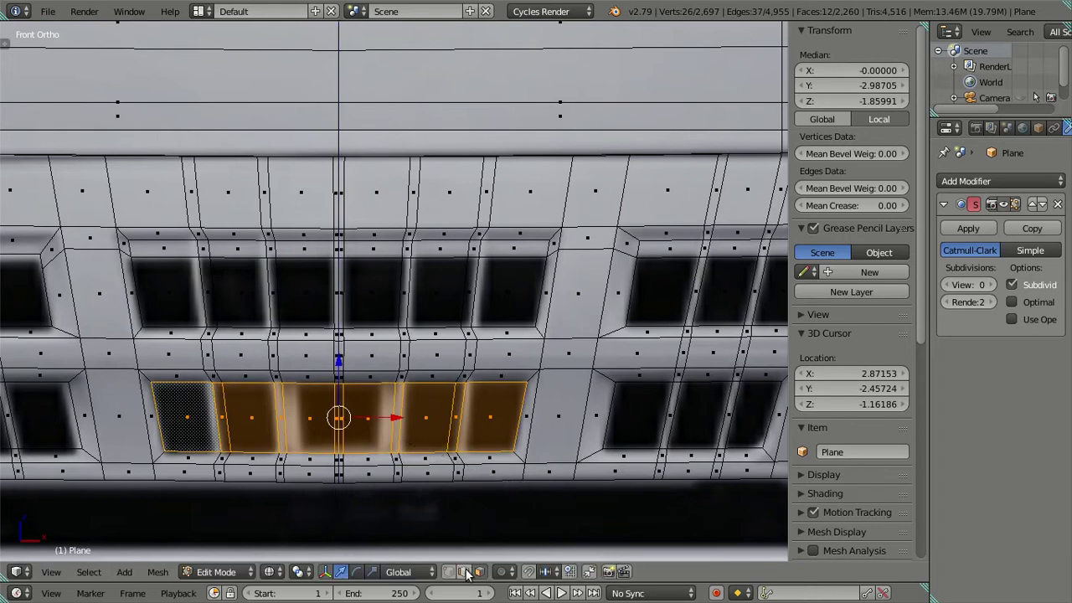
Step: Scale the horizontal edge loop along the lower windows to fit
right_click(499, 386)
alt+right_click(184, 381)
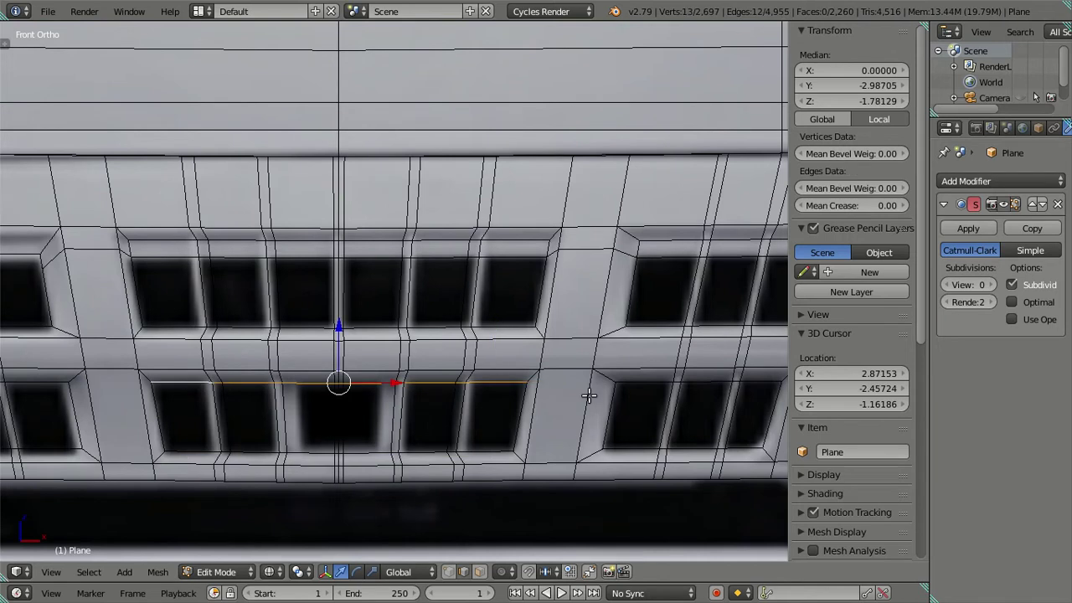
key(s)
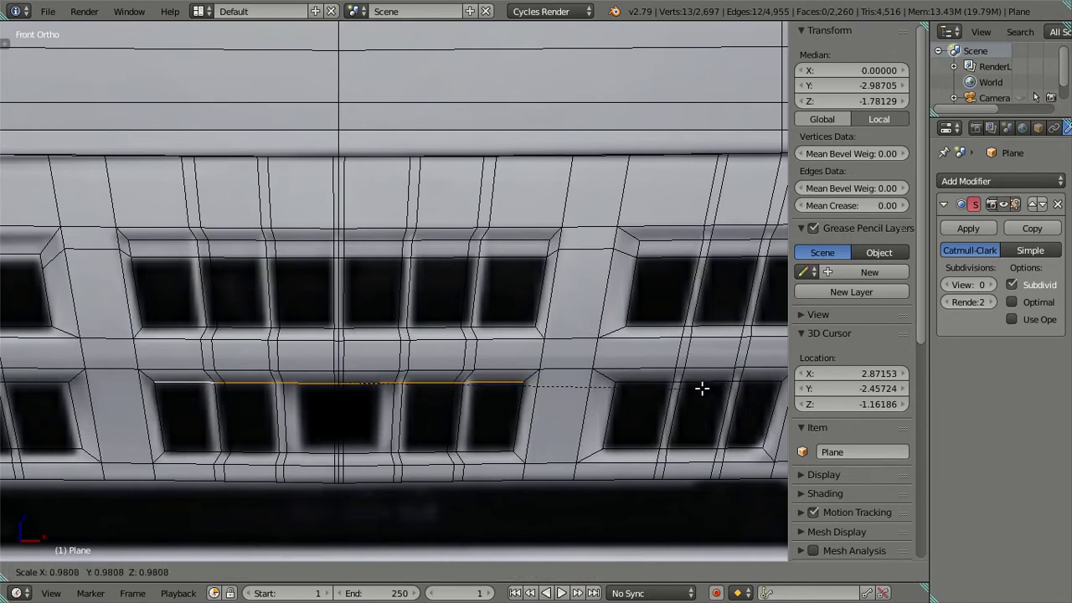
click(701, 388)
key(a)
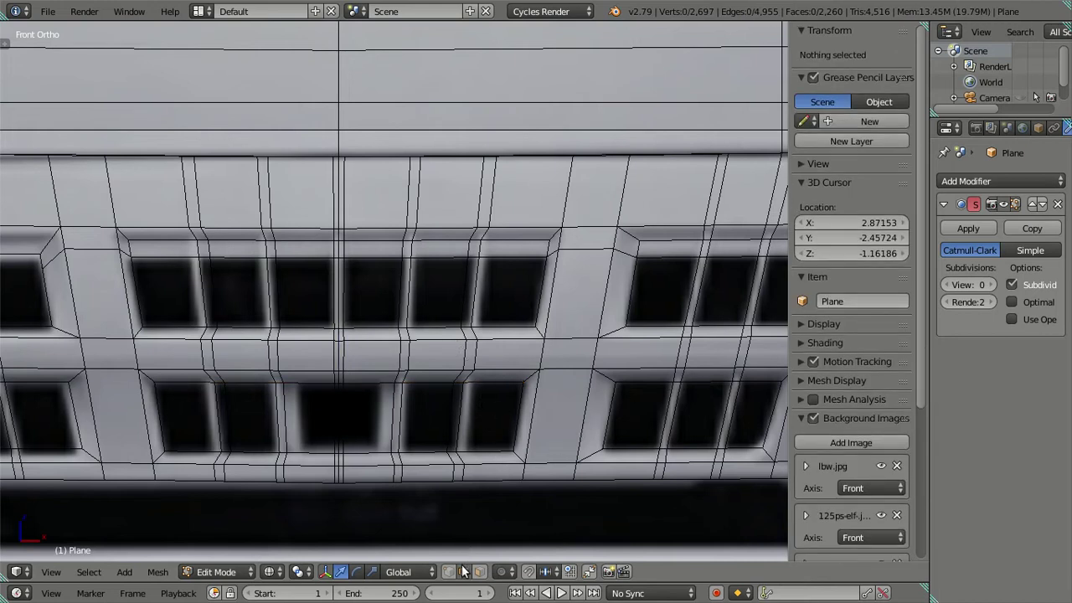
Step: Shift the vertical edges between the first grille openings slightly sideways
right_click(468, 275)
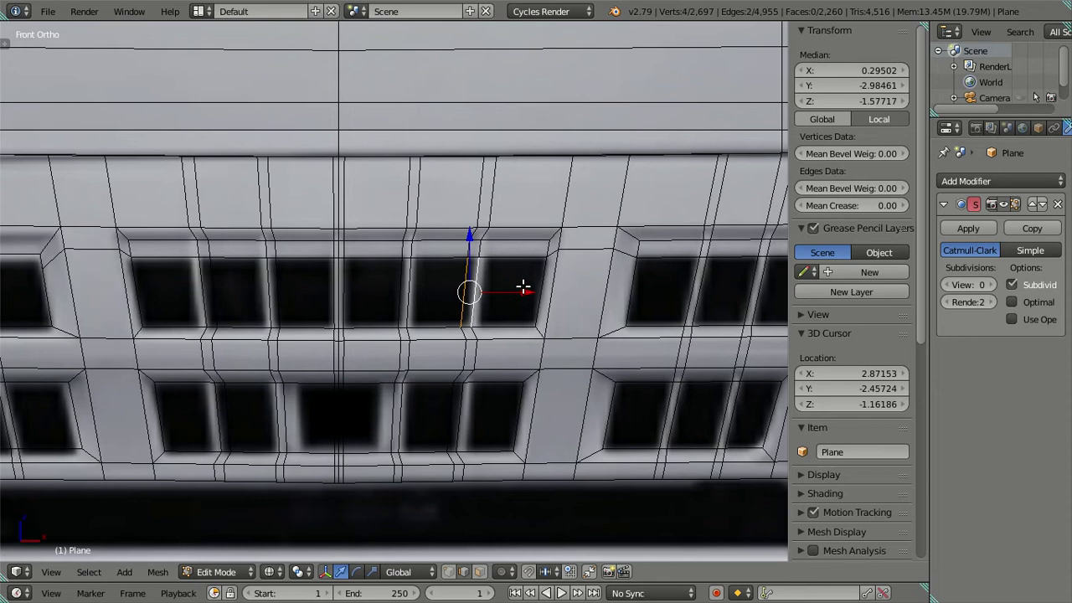
shift+right_click(453, 424)
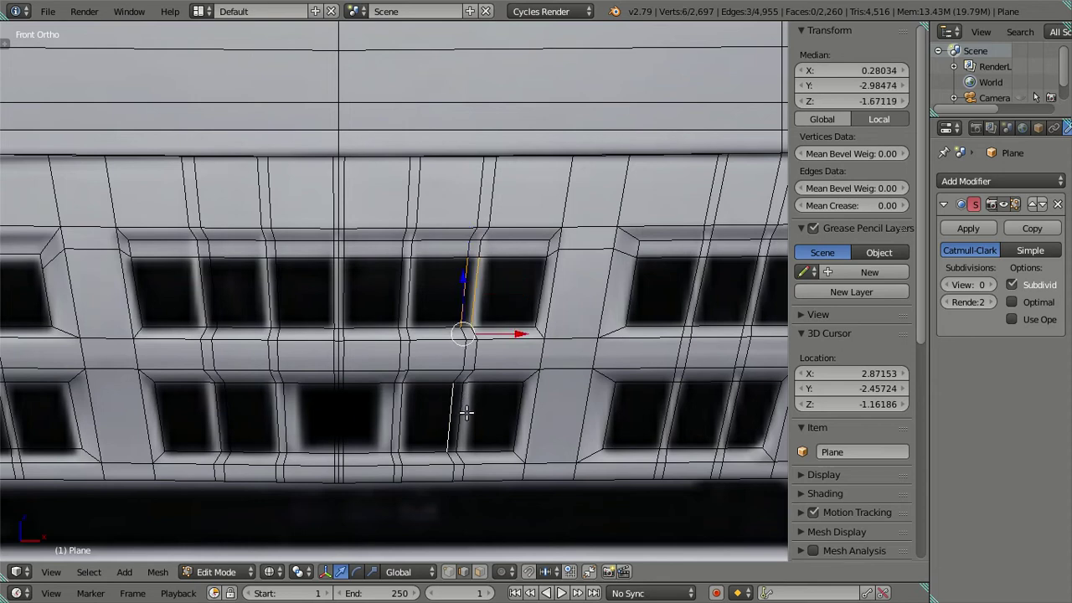
drag(512, 351, 516, 353)
scroll(515, 277, up, 1)
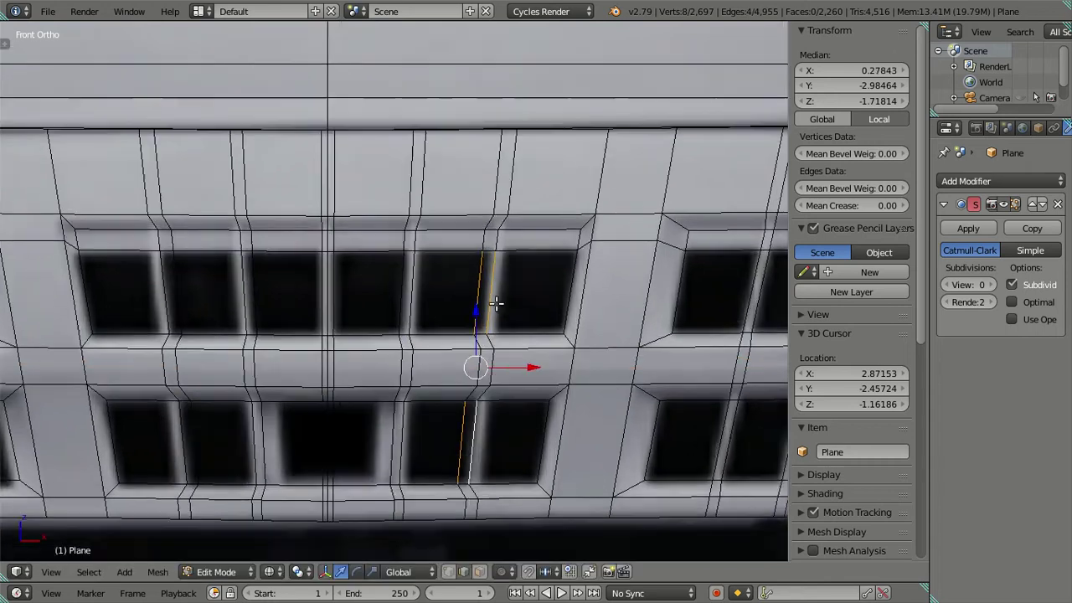
scroll(511, 235, up, 1)
shift+right_click(512, 211)
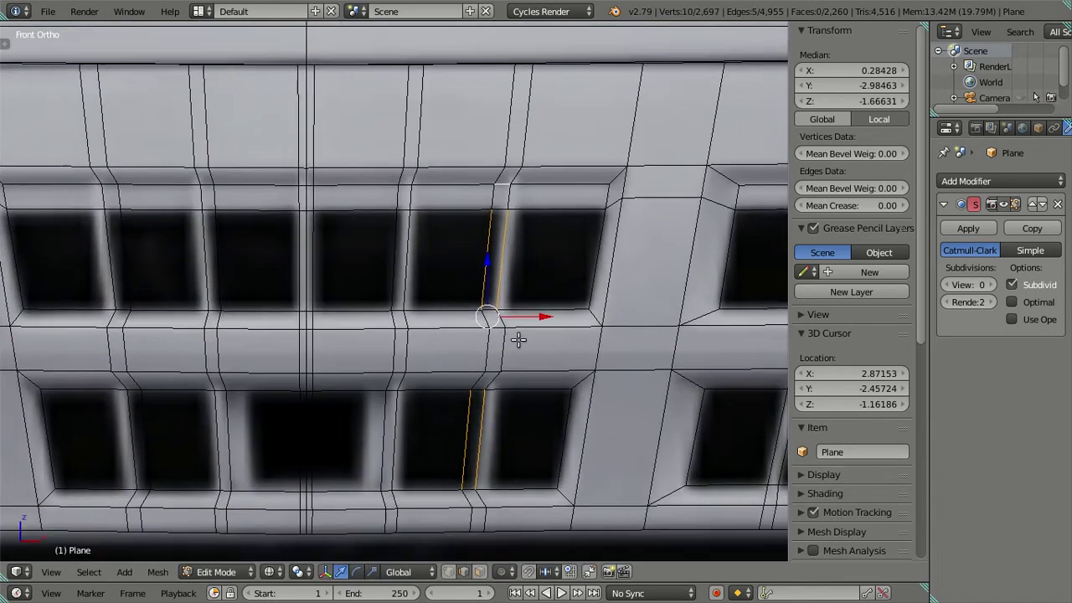
shift+middle_drag(532, 398, 516, 329)
drag(528, 281, 541, 287)
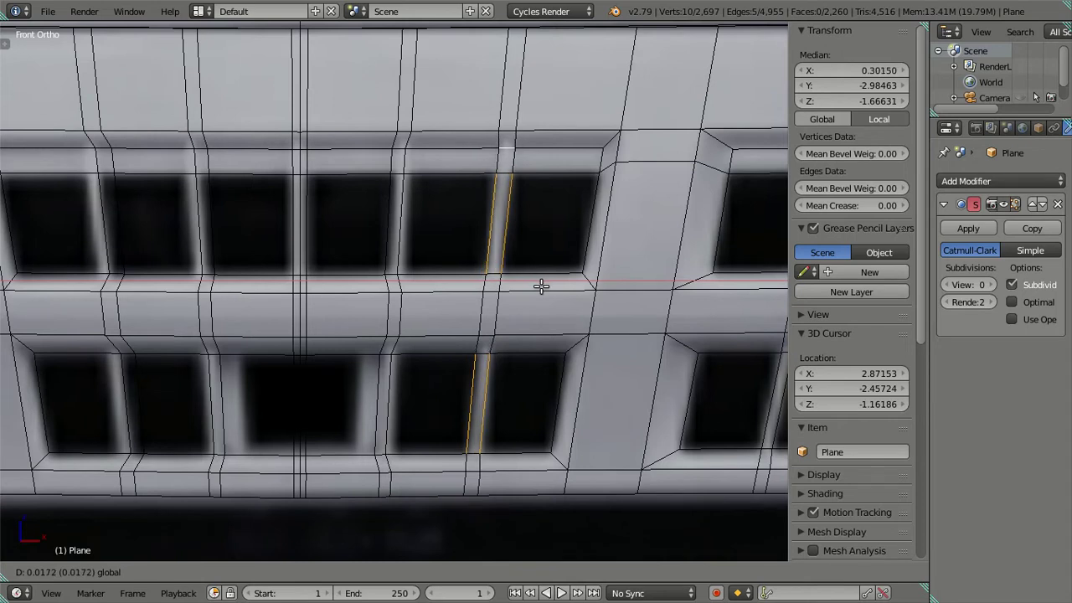
drag(541, 286, 536, 284)
right_click(474, 410)
drag(538, 403, 541, 400)
key(a)
Step: Slide the next upper and lower vertical window edges along X to line up with the gap
shift+middle_drag(385, 355, 410, 193)
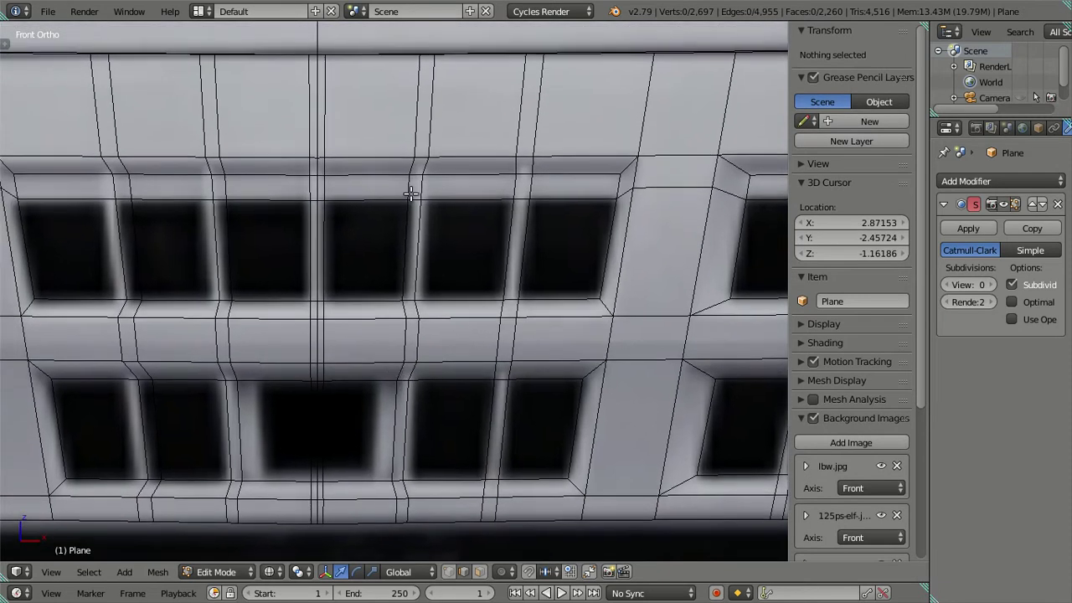
ctrl+alt+right_click(412, 165)
ctrl+alt+shift+right_click(400, 411)
key(g)
key(x)
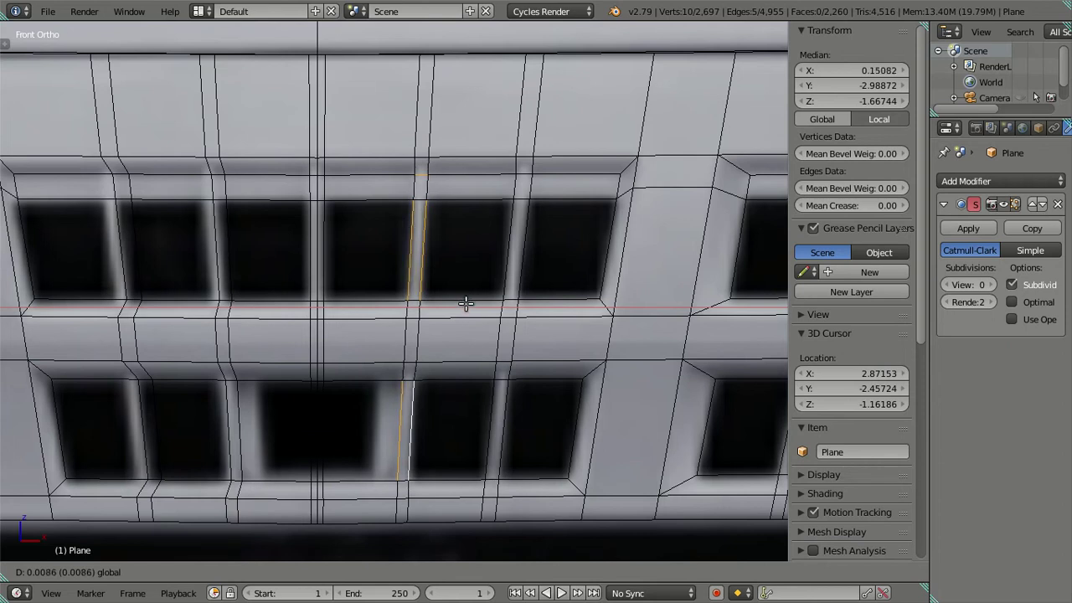
click(466, 304)
key(a)
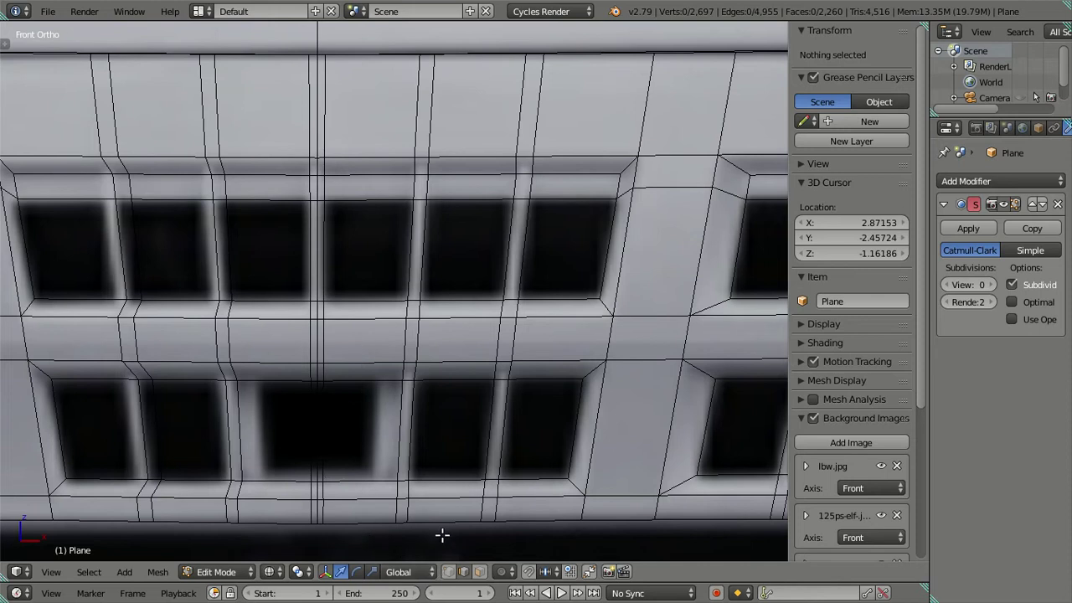
Step: Extrude the central lower opening's two faces in place and shrink them inward
click(479, 571)
click(357, 432)
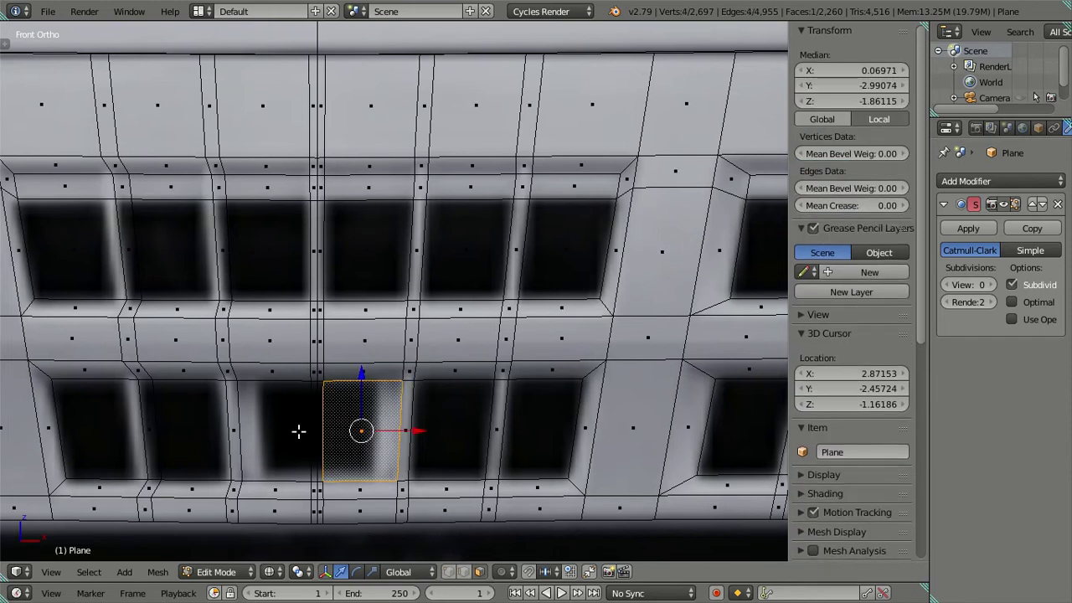
shift+click(279, 435)
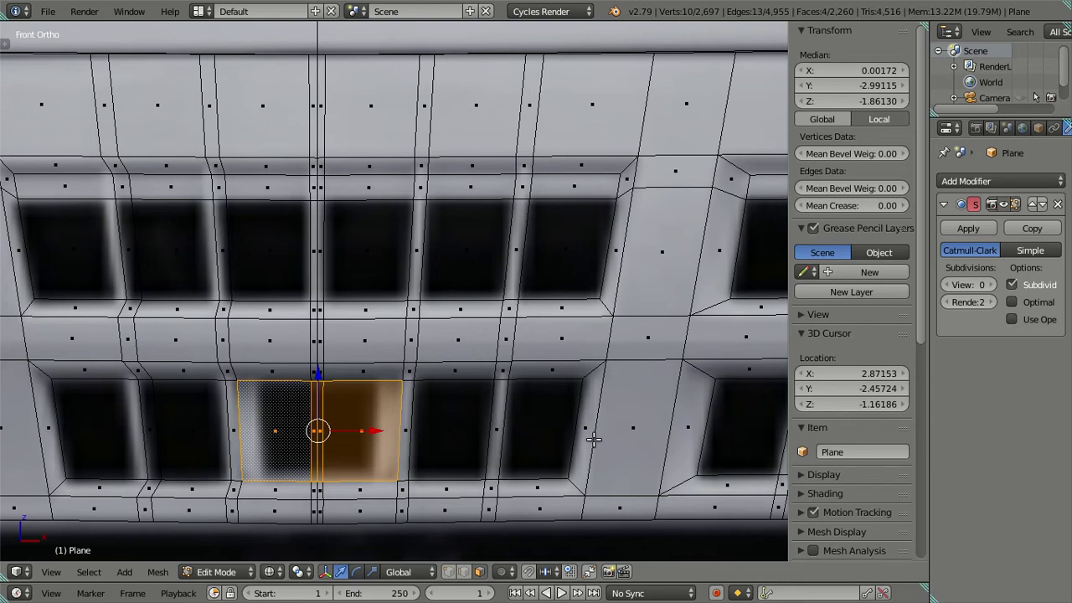
key(e)
key(s)
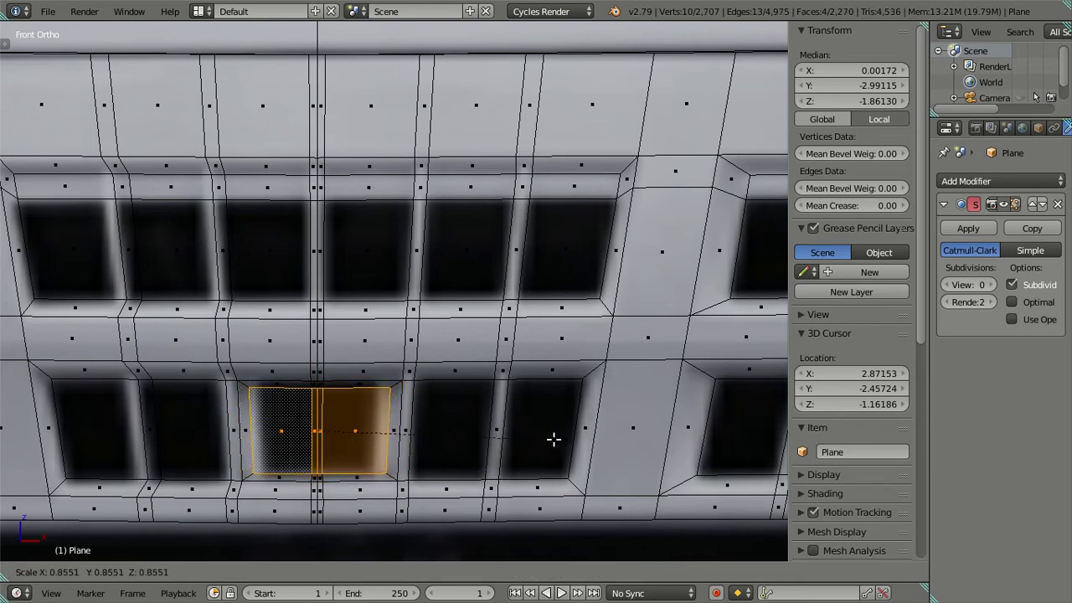
click(558, 441)
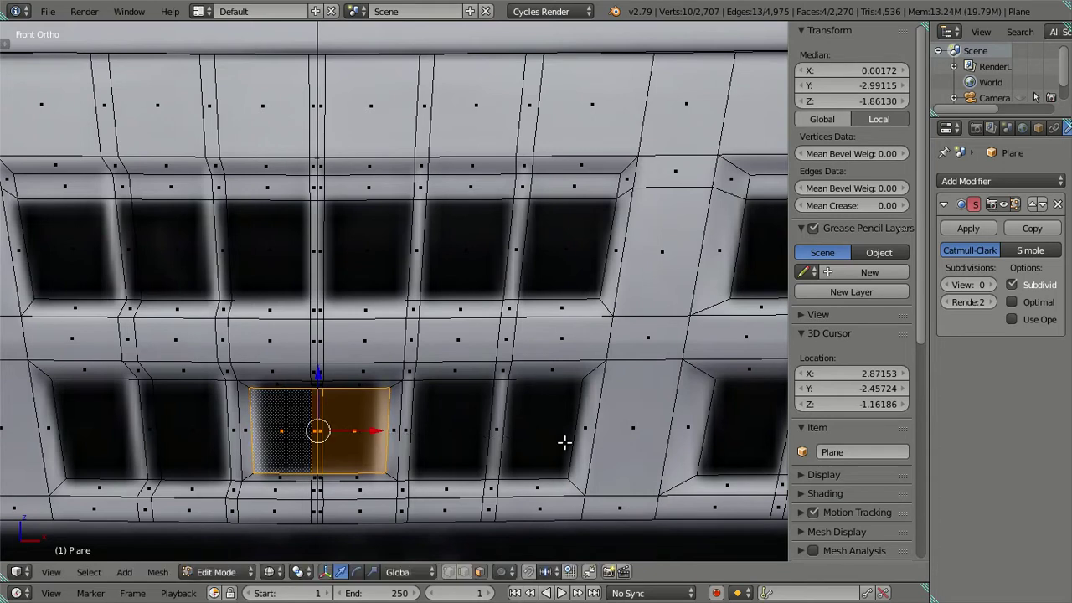
Step: Narrow the recessed faces horizontally to 0.8387 scale along X
key(s)
key(x)
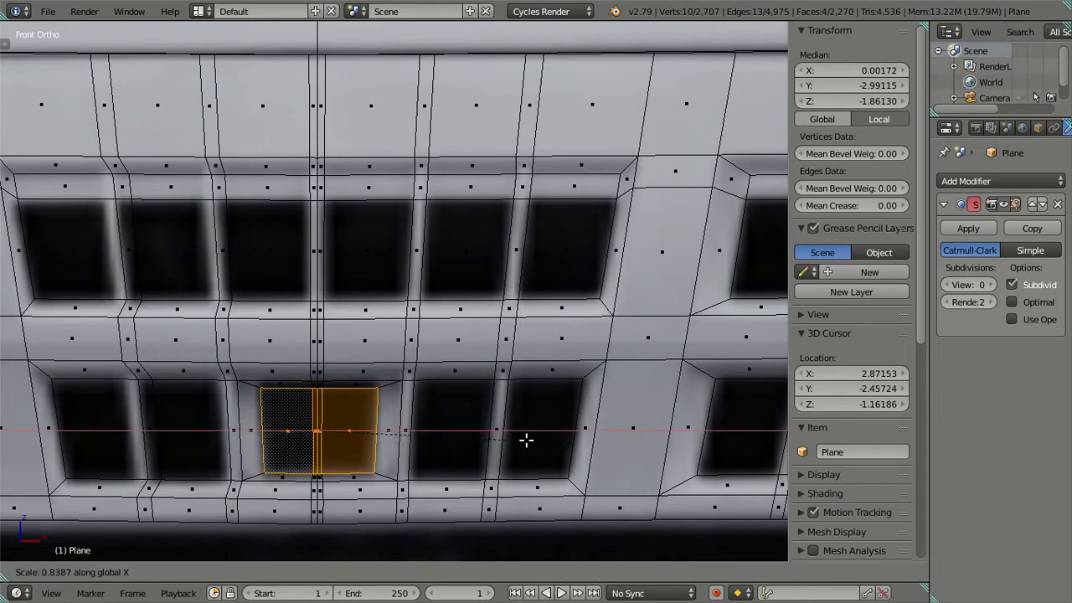
click(526, 439)
key(a)
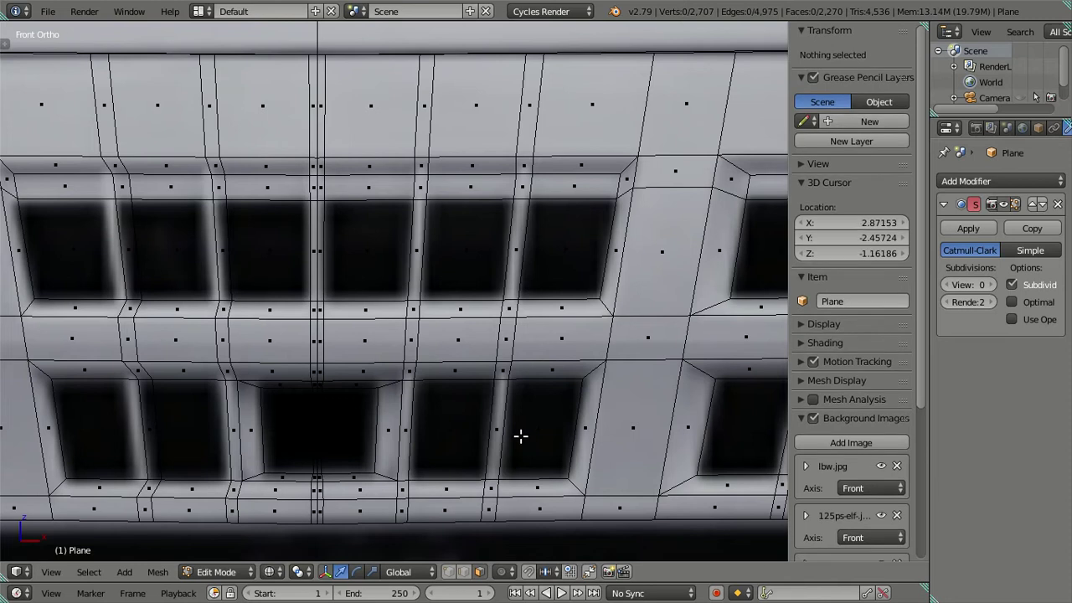
scroll(455, 402, down, 2)
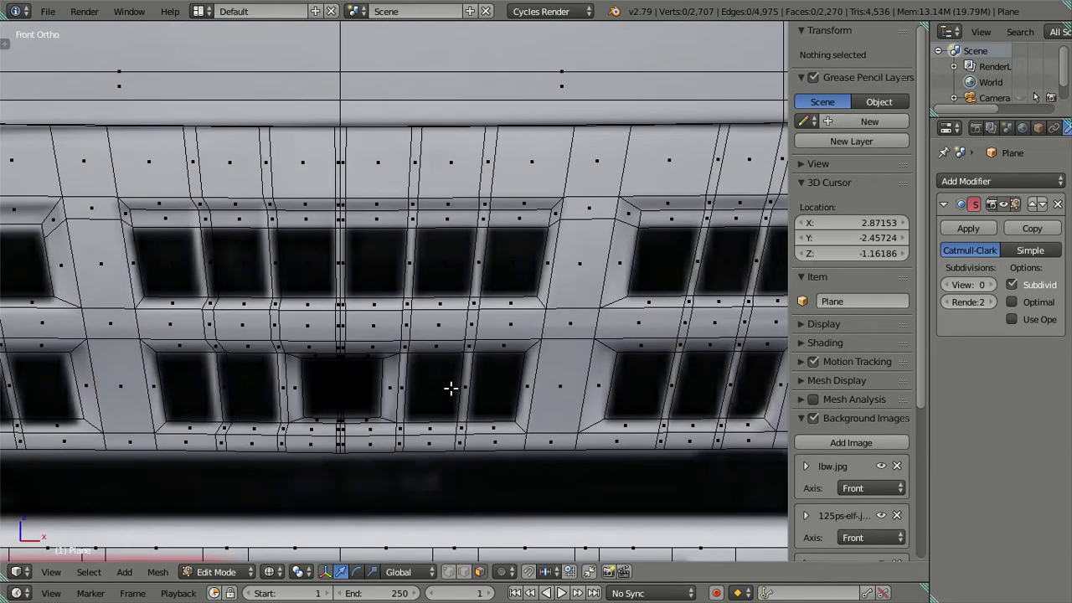
scroll(450, 388, down, 4)
scroll(450, 384, up, 3)
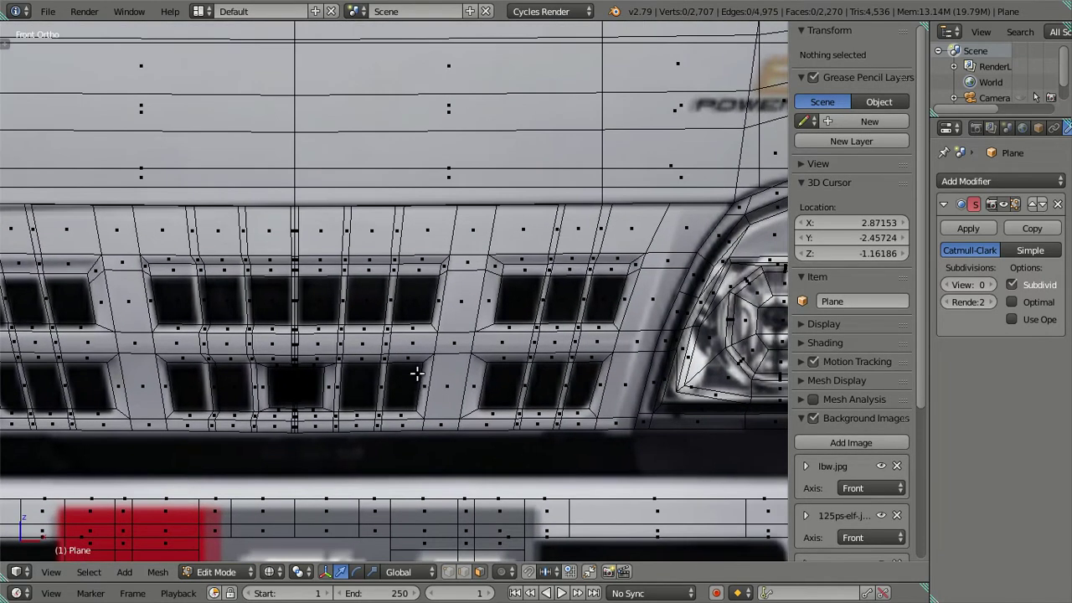
alt+right_click(294, 132)
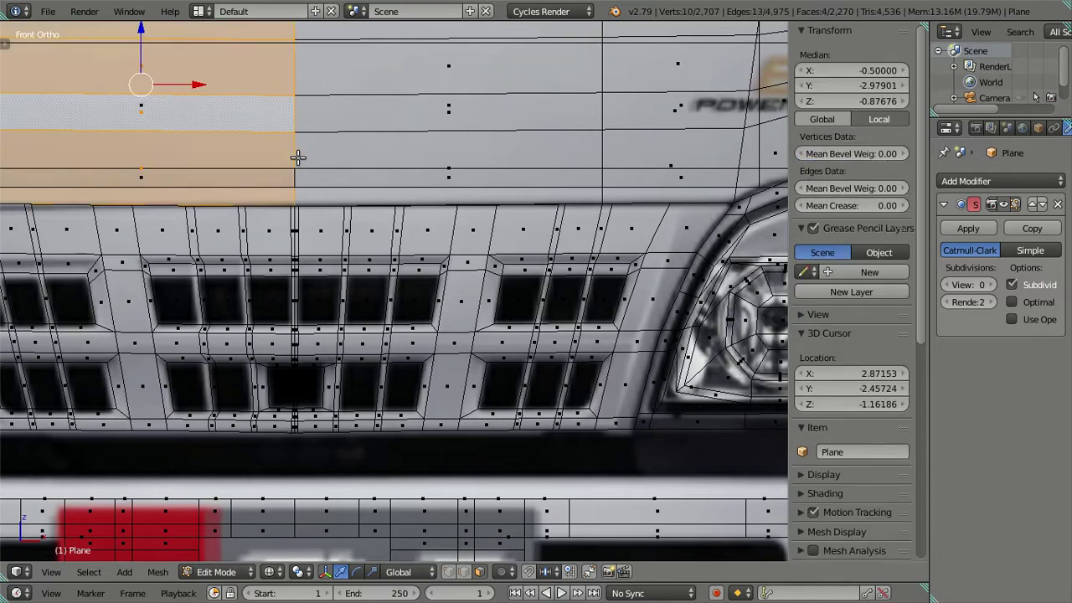
click(465, 571)
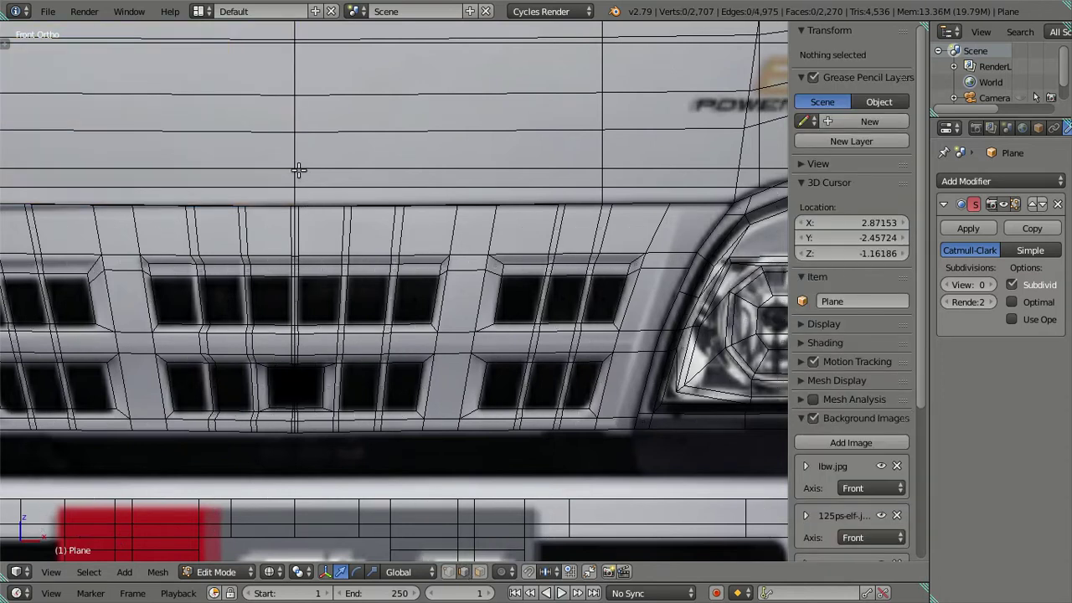
Step: Select the vertical centre-line edges running down the cab front and grille
alt+right_click(298, 170)
alt+right_click(293, 124)
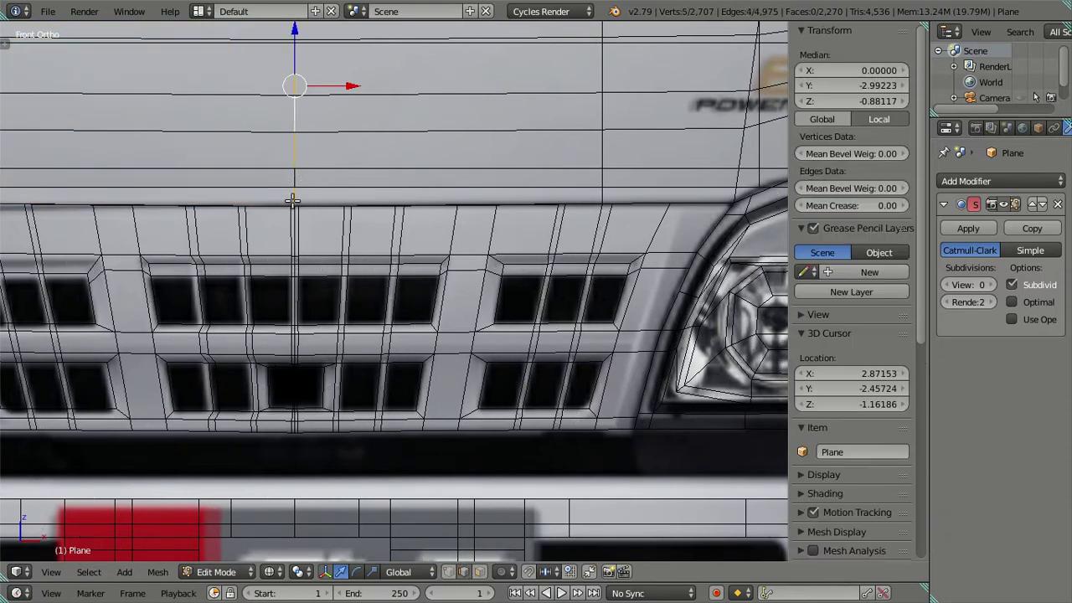
alt+shift+right_click(294, 234)
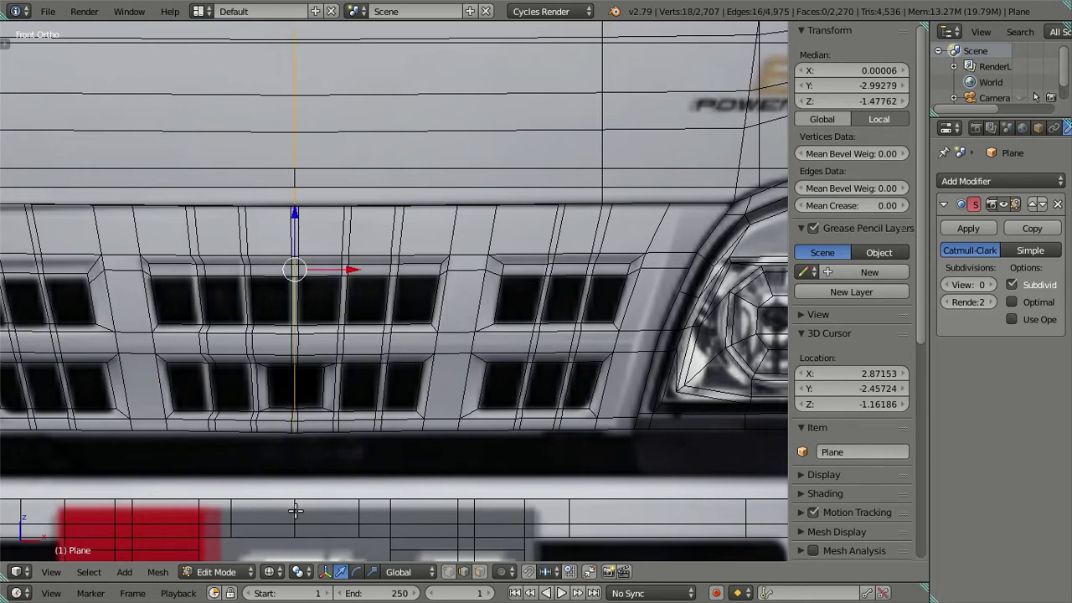
alt+shift+right_click(294, 510)
scroll(301, 485, down, 2)
key(x)
key(Escape)
scroll(539, 298, down, 1)
scroll(487, 223, down, 1)
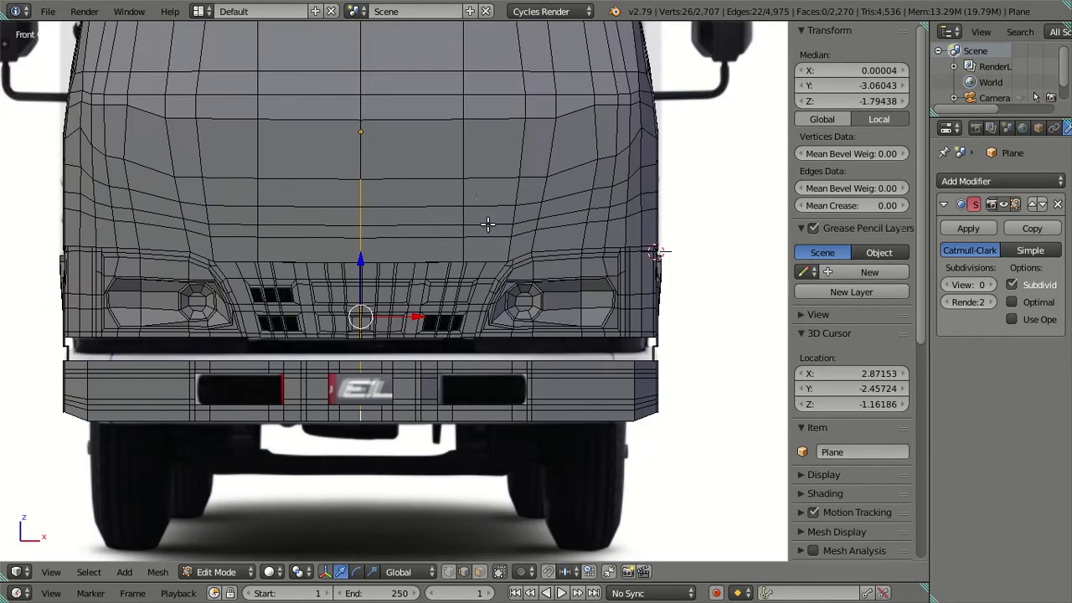
Step: Extend the centre-line selection over the cab top and roof, then split the mesh there
mouse_move(484, 196)
middle_down()
mouse_move(498, 243)
mouse_move(488, 307)
mouse_move(410, 242)
middle_up()
alt+shift+right_click(383, 241)
alt+shift+right_click(382, 322)
middle_drag(478, 103, 475, 303)
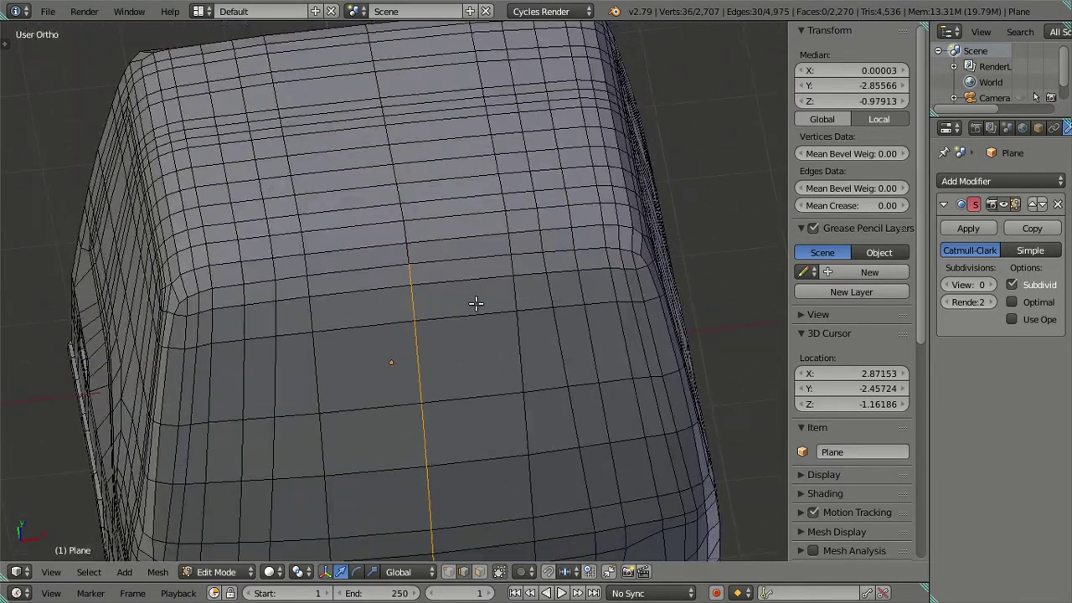
alt+shift+right_click(397, 148)
scroll(397, 148, down, 3)
mouse_move(340, 324)
middle_down()
mouse_move(612, 126)
mouse_move(620, 172)
mouse_move(466, 237)
middle_up()
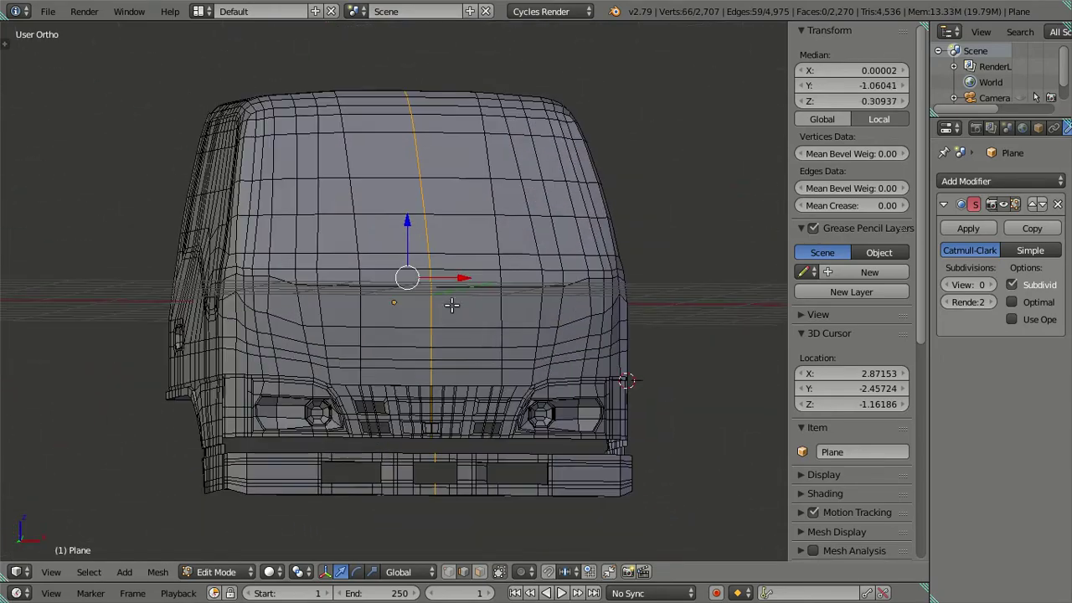
scroll(466, 340, up, 4)
scroll(502, 314, up, 3)
key(shift+d)
right_click(500, 282)
key(a)
scroll(500, 282, down, 7)
Step: Select the left half's linked bumper, headlight, side panel, front panel, grille and pillar
right_click(303, 323)
key(l)
key(l)
key(l)
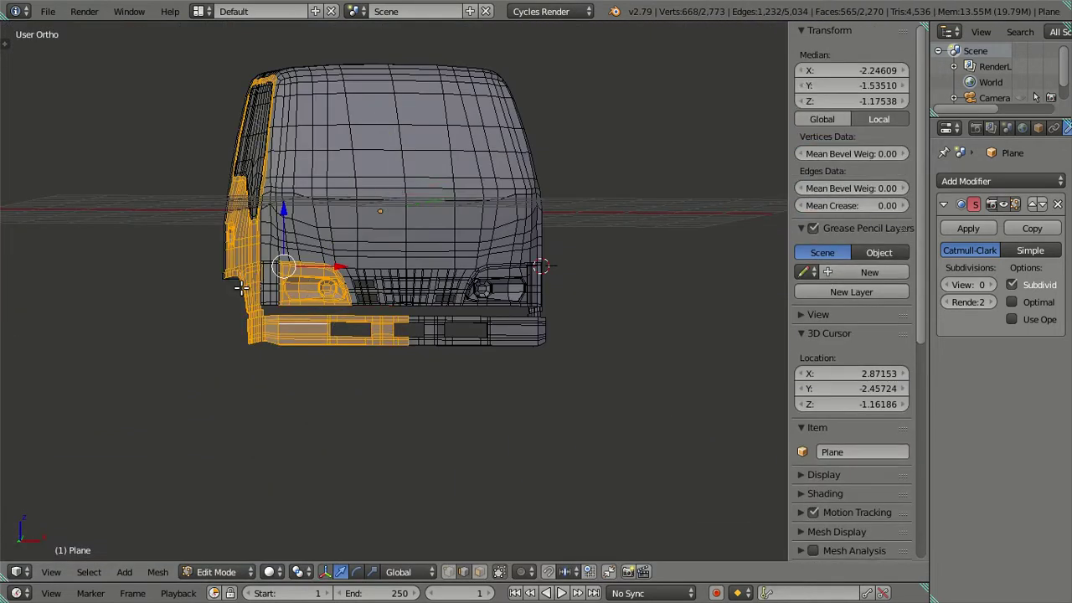
key(l)
key(l)
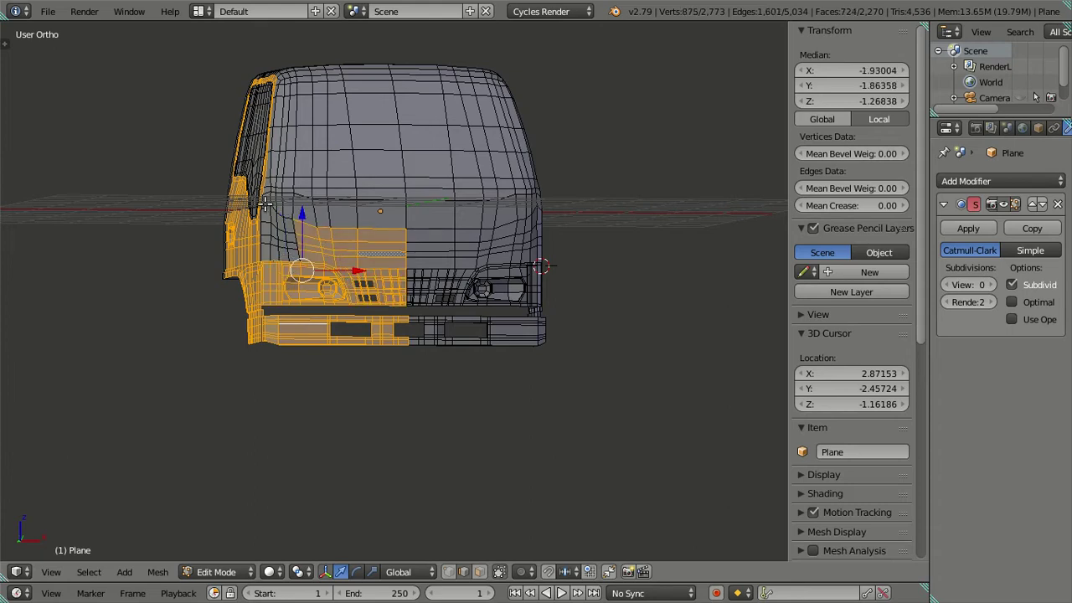
key(l)
key(l)
key(l)
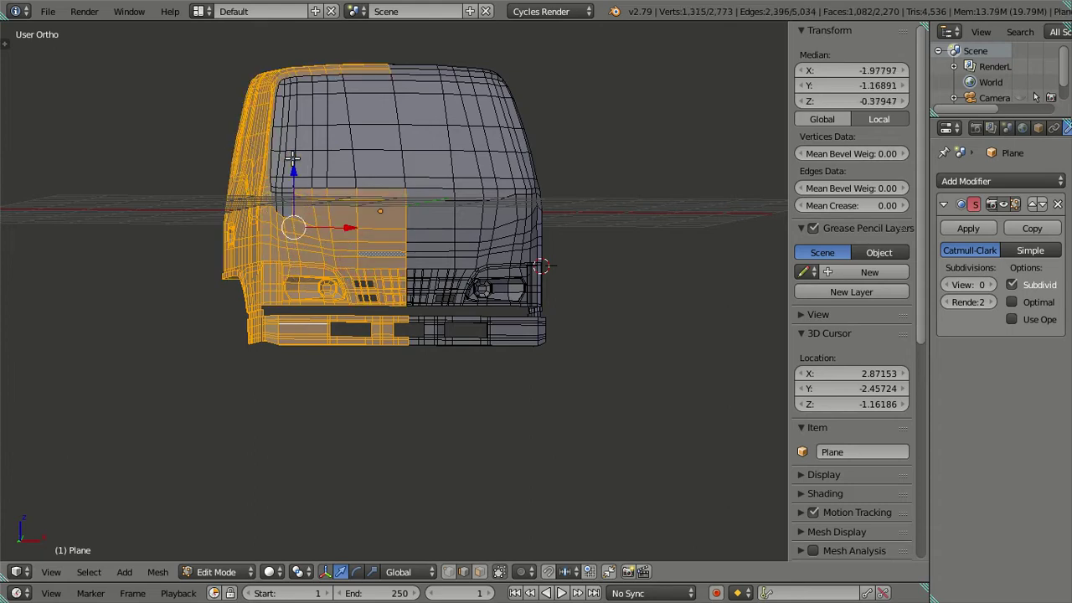
key(l)
key(l)
mouse_move(311, 199)
middle_down()
mouse_move(162, 217)
mouse_move(311, 222)
middle_up()
scroll(334, 345, up, 2)
scroll(334, 346, up, 2)
scroll(334, 346, up, 2)
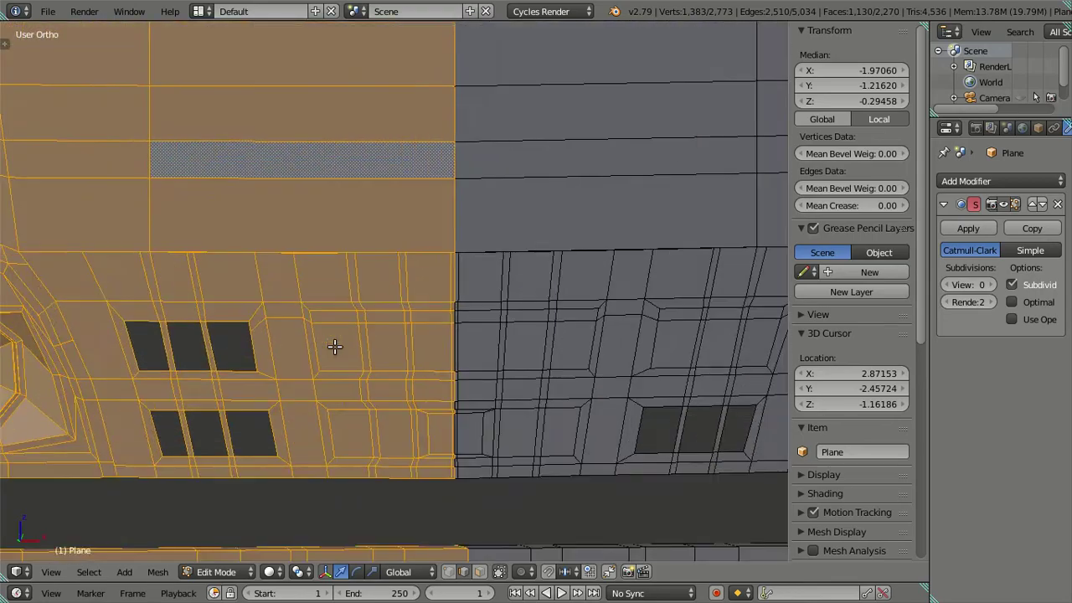
scroll(334, 346, down, 5)
mouse_move(334, 346)
middle_down()
mouse_move(485, 266)
mouse_move(505, 267)
middle_up()
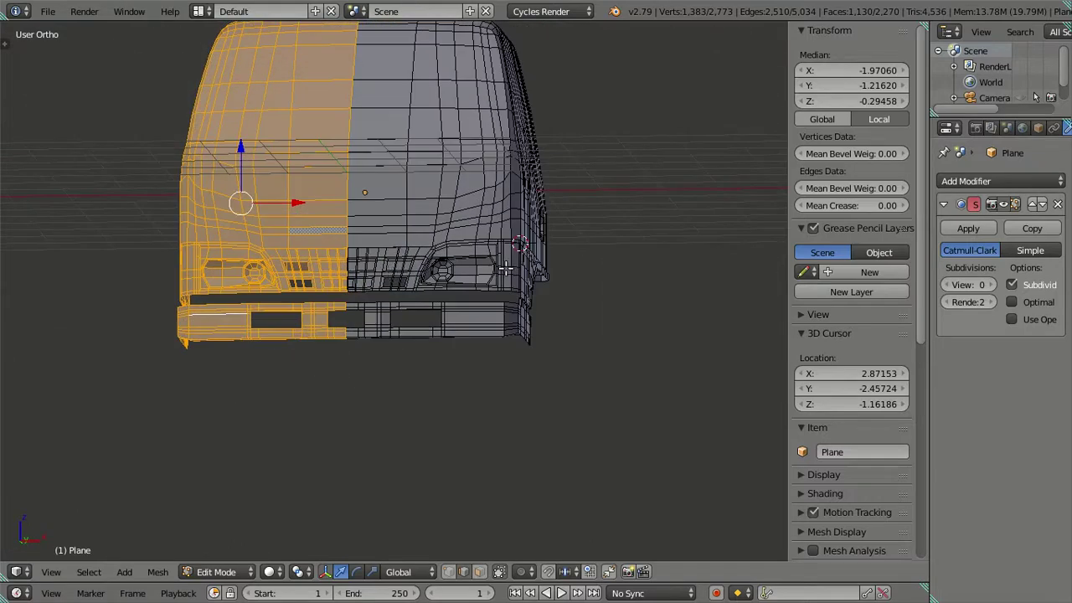
Step: Delete the selected left-half faces
key(x)
click(508, 184)
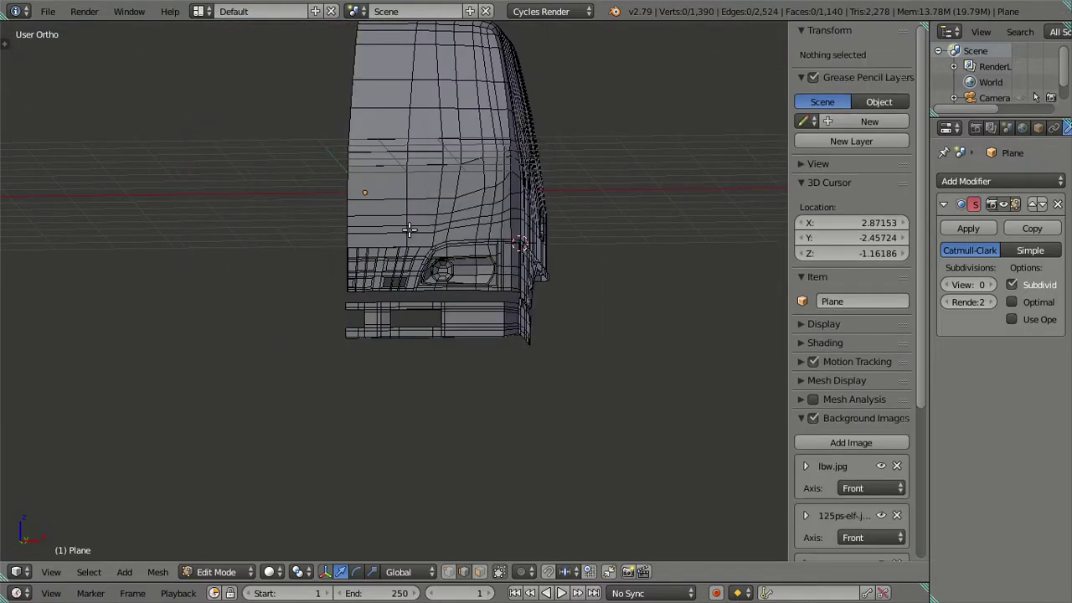
scroll(409, 229, up, 3)
Step: Add an X-axis Mirror modifier to the cab and move it above Subdivision Surface
middle_drag(410, 228, 455, 306)
key(Tab)
scroll(490, 284, down, 2)
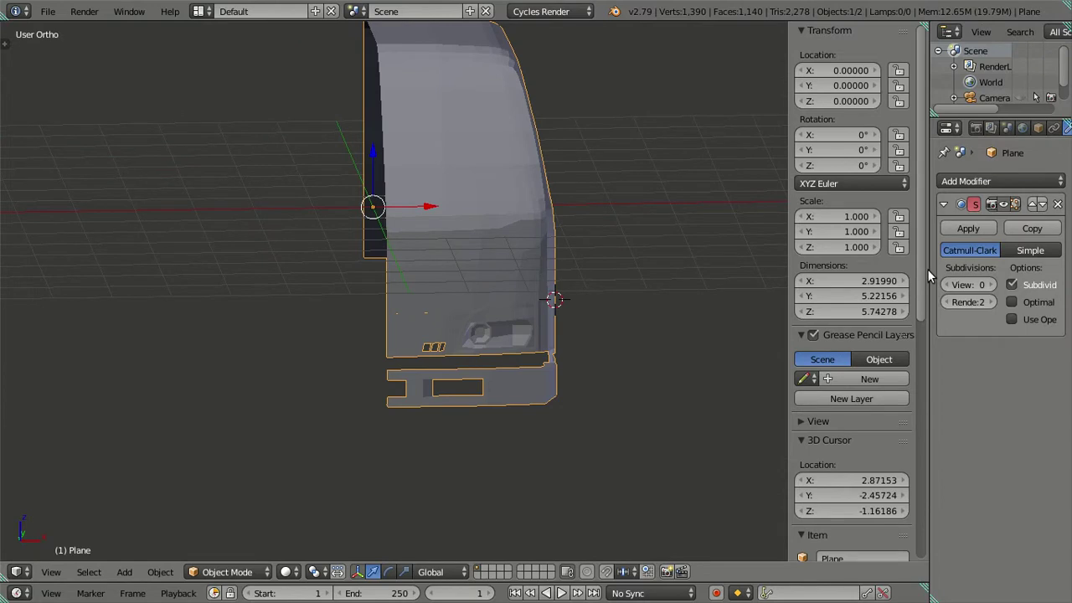
key(Tab)
click(937, 186)
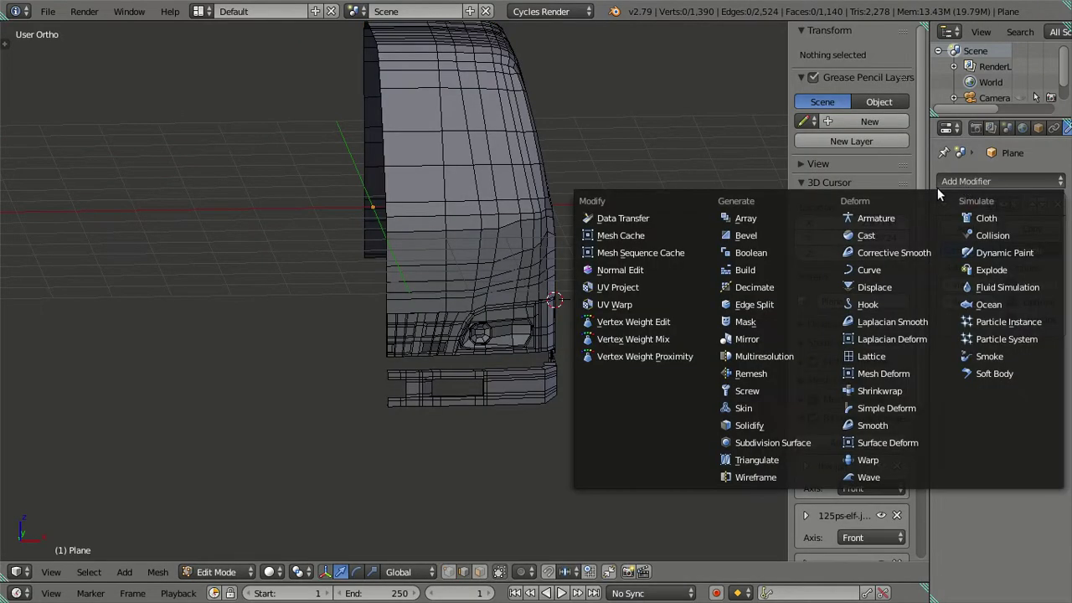
click(747, 338)
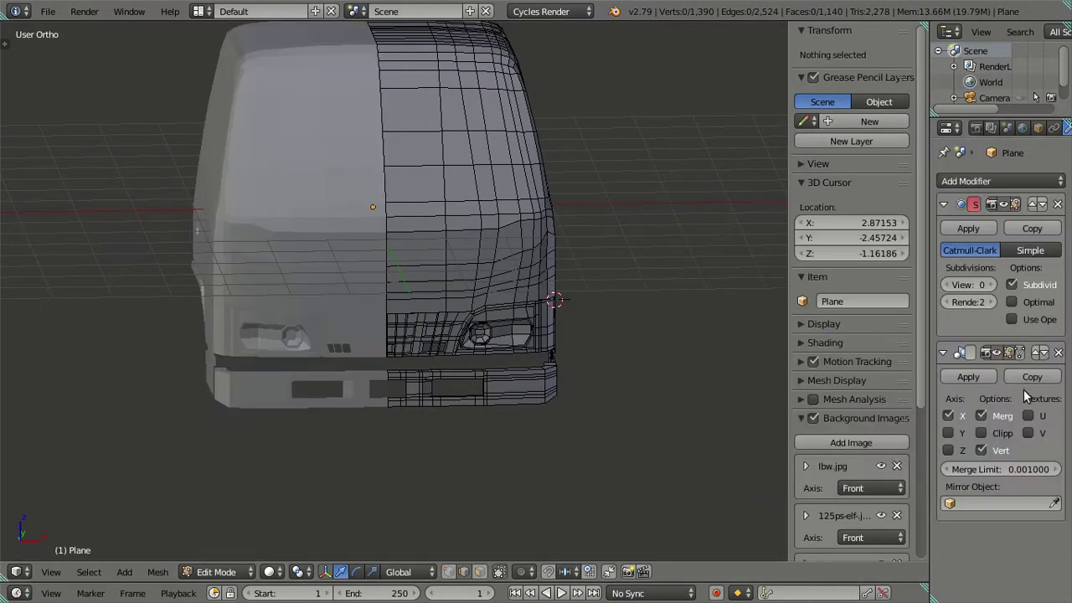
click(1038, 355)
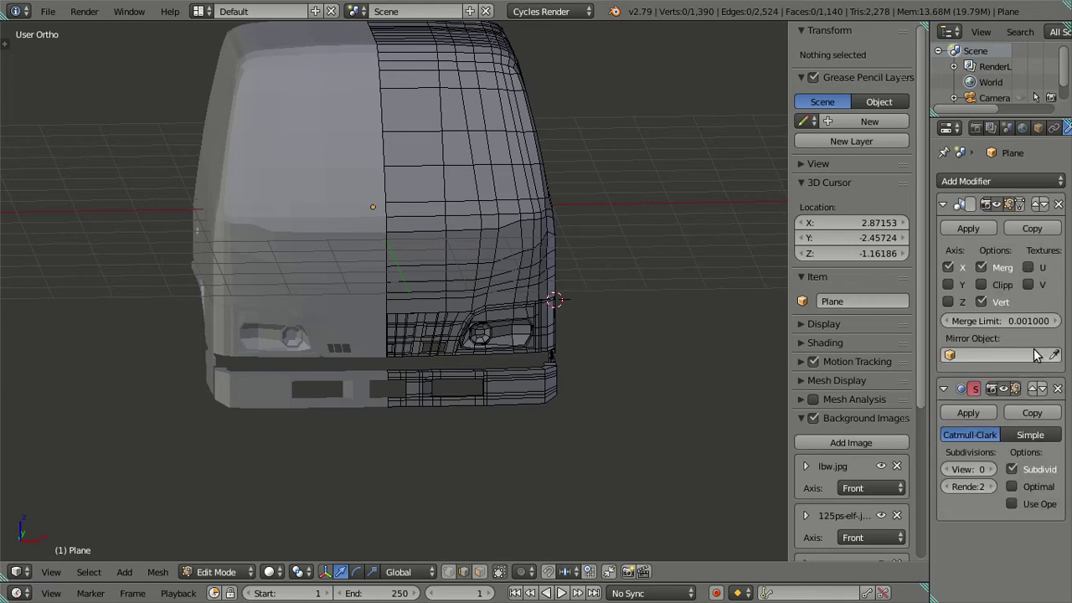
scroll(578, 304, up, 2)
scroll(584, 308, down, 3)
mouse_move(584, 308)
middle_down()
mouse_move(408, 289)
mouse_move(478, 299)
mouse_move(426, 318)
middle_up()
Step: In front view, select four lower-row grille slot faces
key(KP_1)
scroll(447, 383, up, 3)
scroll(449, 407, up, 2)
scroll(450, 406, up, 2)
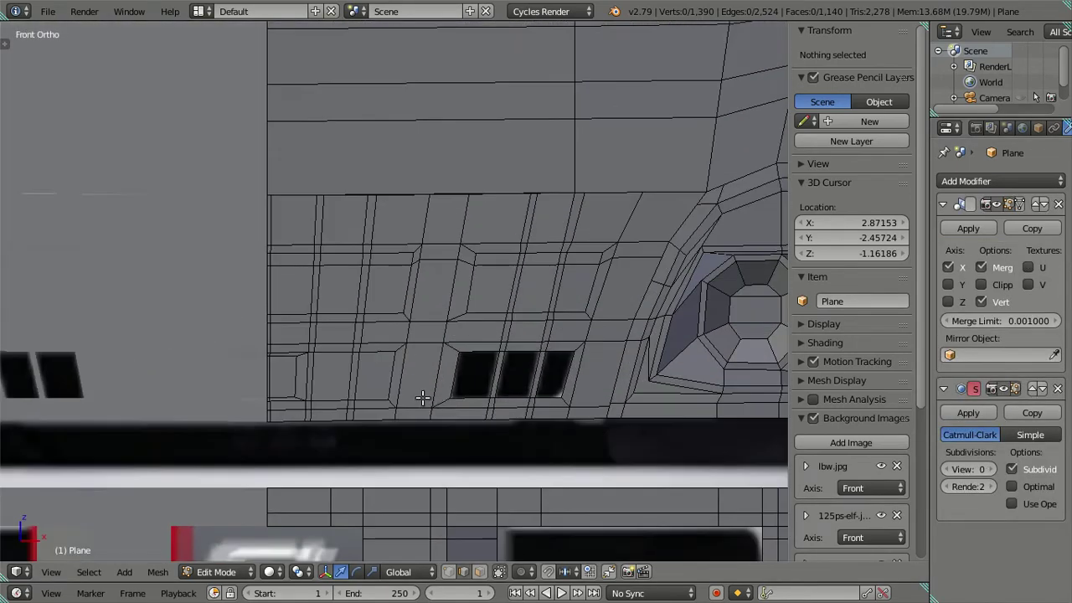
key(Tab)
scroll(408, 400, up, 2)
key(Tab)
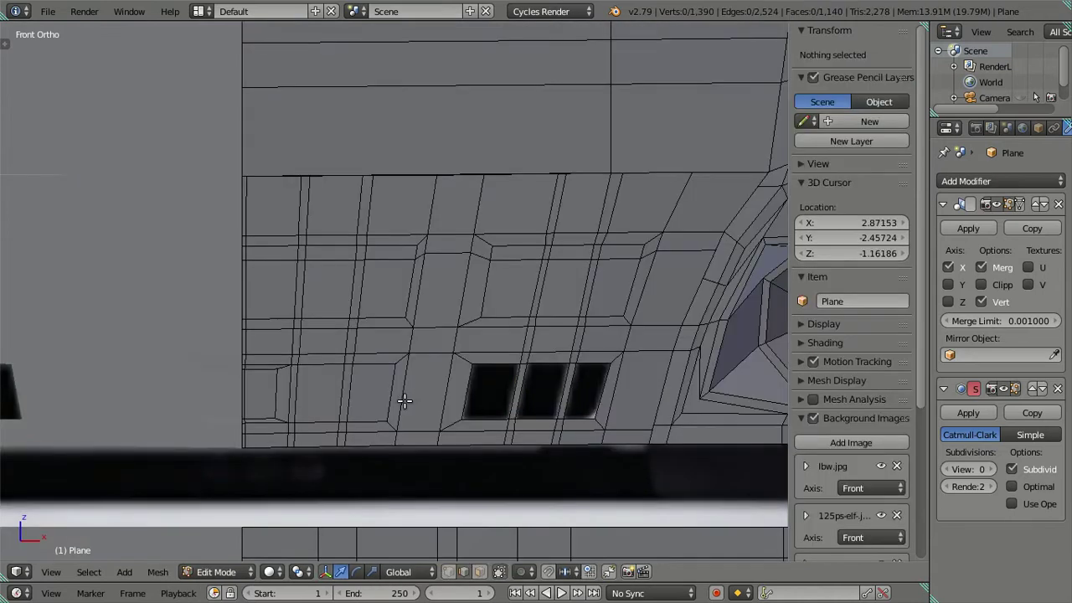
key(a)
key(a)
key(z)
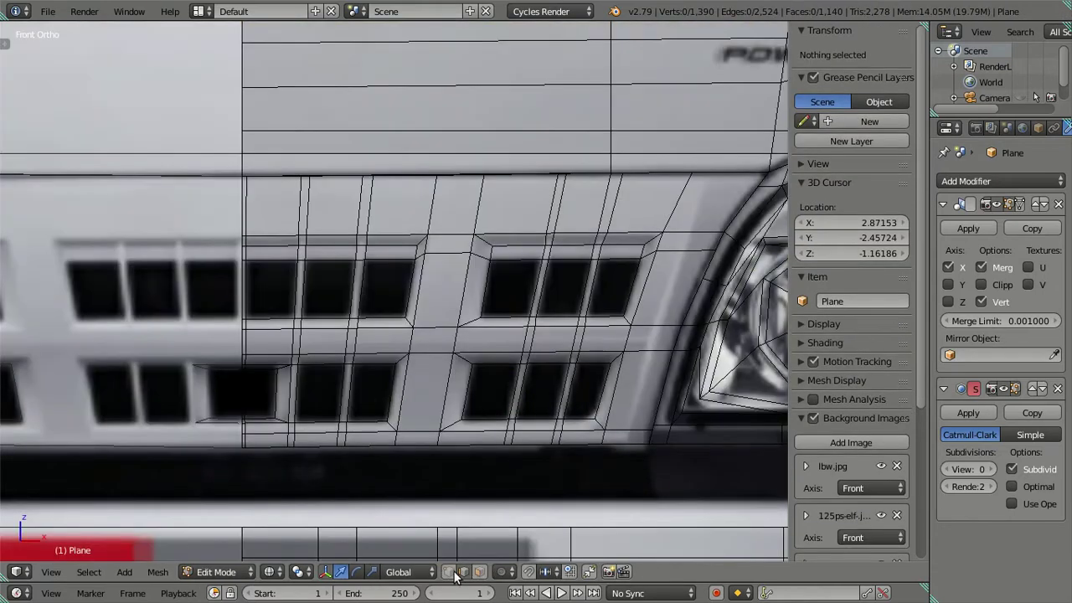
key(z)
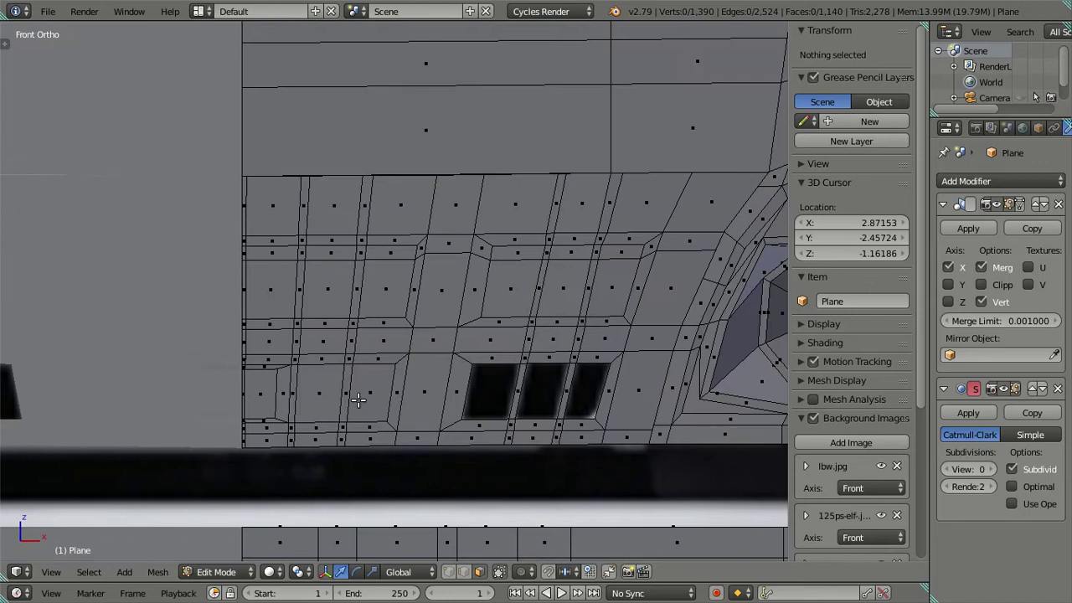
click(358, 401)
shift+click(322, 398)
shift+click(257, 398)
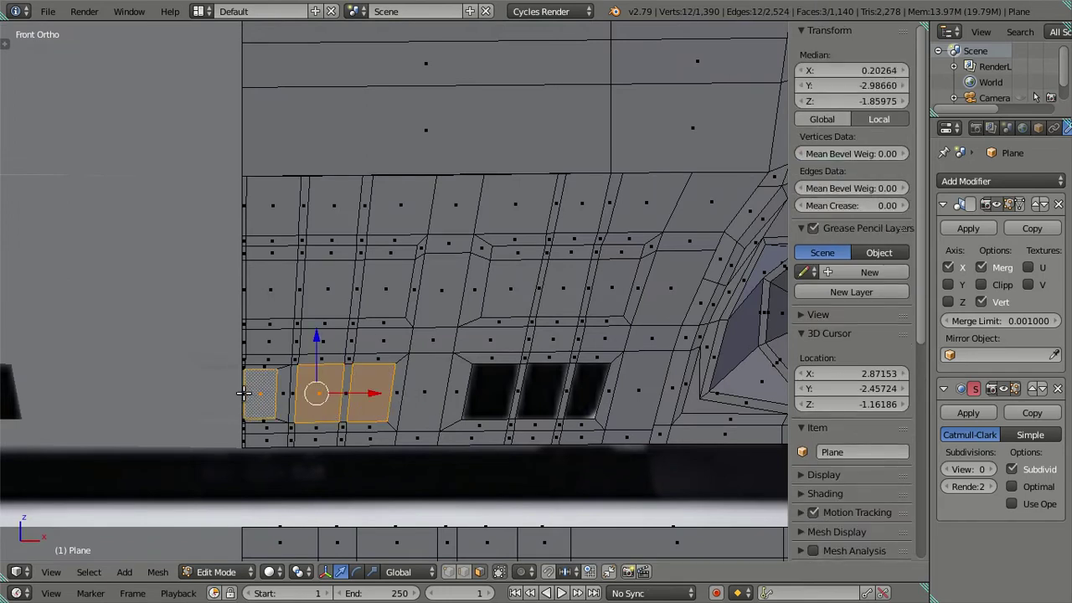
scroll(244, 393, up, 3)
scroll(356, 391, up, 3)
shift+click(260, 403)
Step: Add the six upper-row grille slot faces across both groups to the selection
key(z)
scroll(351, 419, down, 2)
scroll(386, 416, down, 1)
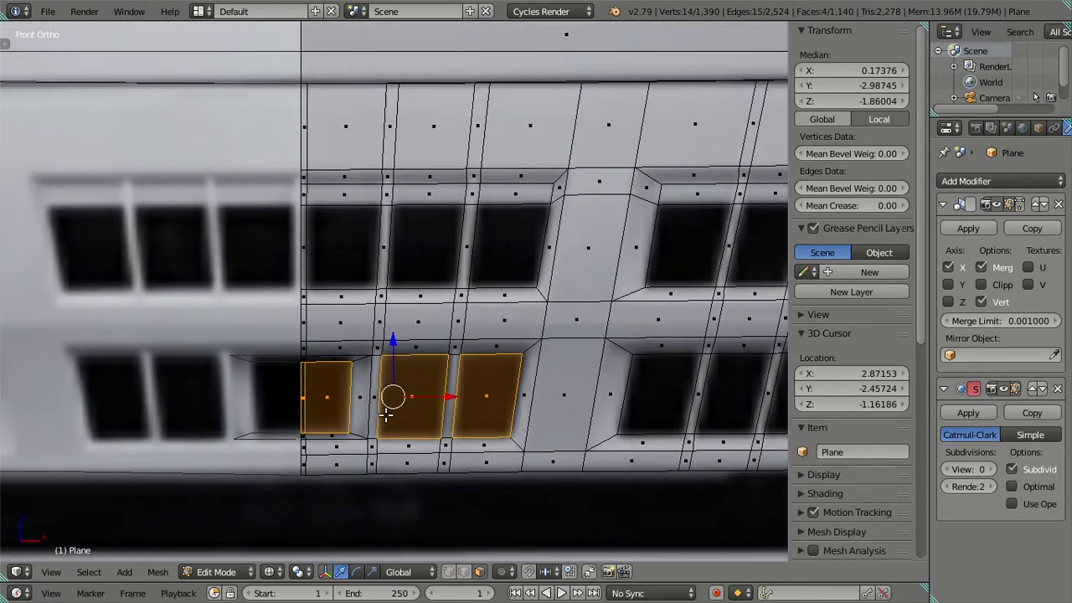
shift+middle_drag(385, 416, 369, 449)
shift+click(344, 277)
shift+click(411, 280)
shift+click(494, 280)
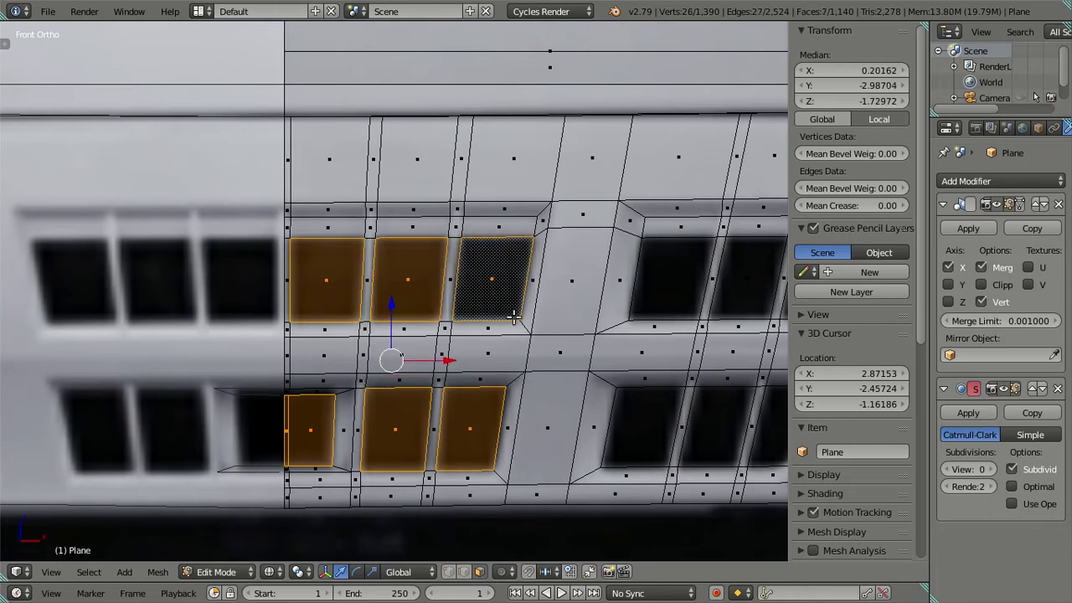
shift+middle_drag(661, 283, 487, 306)
shift+click(488, 305)
shift+click(581, 305)
shift+click(640, 305)
Step: Delete the ten selected grille slot faces to leave open holes
key(z)
key(z)
scroll(591, 390, down, 3)
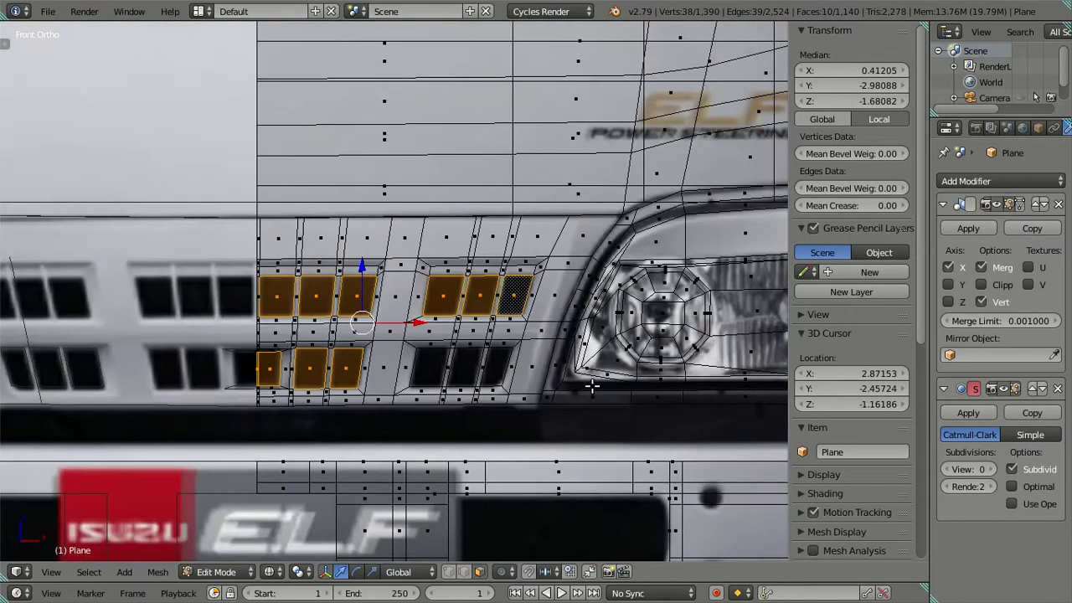
key(x)
click(578, 381)
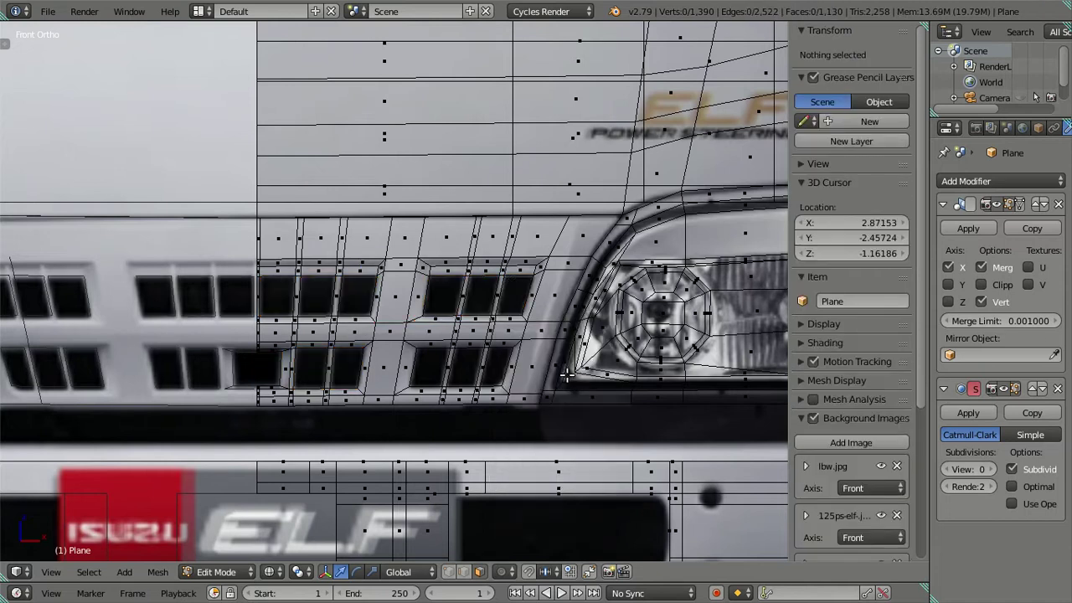
key(z)
scroll(578, 379, down, 3)
Step: Inspect the opened grille holes in Object Mode from the front view
key(Tab)
mouse_move(491, 352)
middle_down()
mouse_move(344, 353)
mouse_move(245, 335)
mouse_move(279, 324)
mouse_move(424, 328)
middle_up()
scroll(424, 328, up, 3)
key(KP_1)
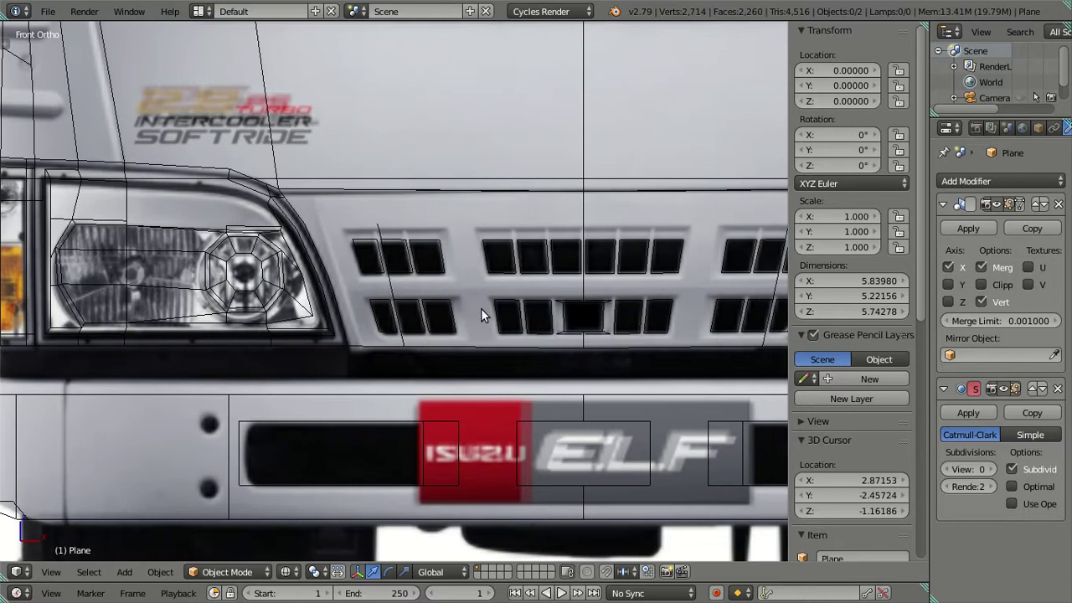
scroll(425, 430, up, 2)
scroll(478, 383, up, 2)
scroll(468, 363, up, 2)
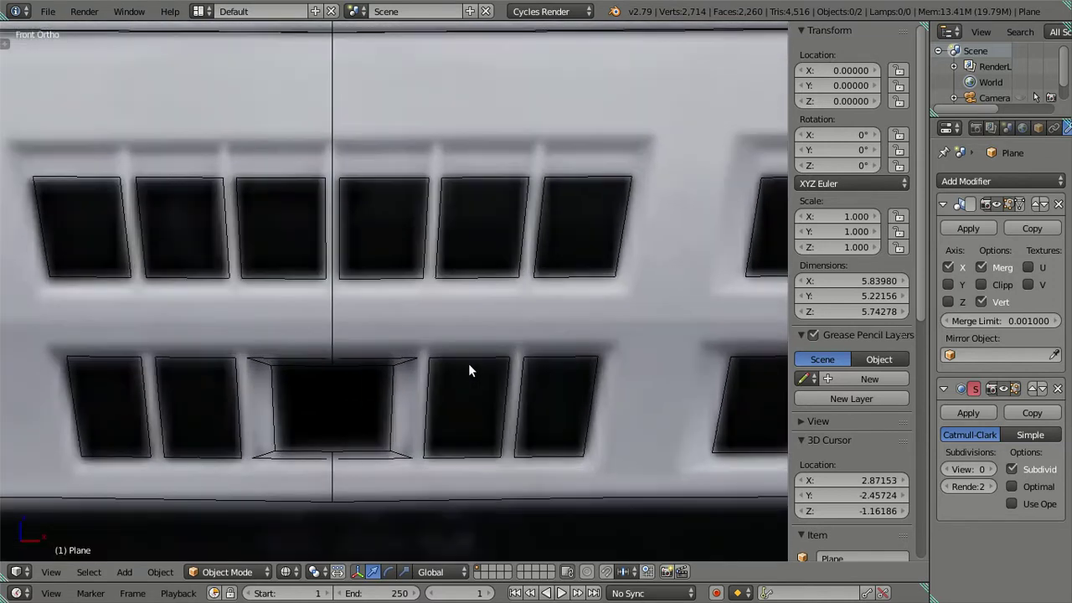
scroll(468, 363, up, 1)
key(Tab)
scroll(530, 376, down, 2)
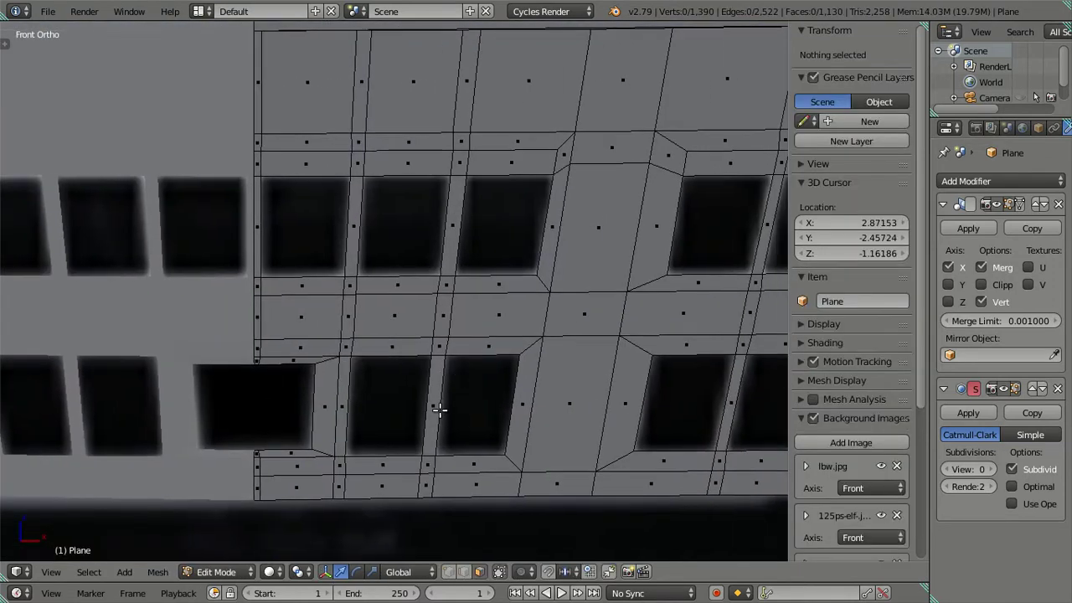
scroll(409, 412, up, 2)
Step: Switch to textured shading and select loops around the first lower and upper grille holes
ctrl+scroll(409, 412, down, 1)
key(shift+z)
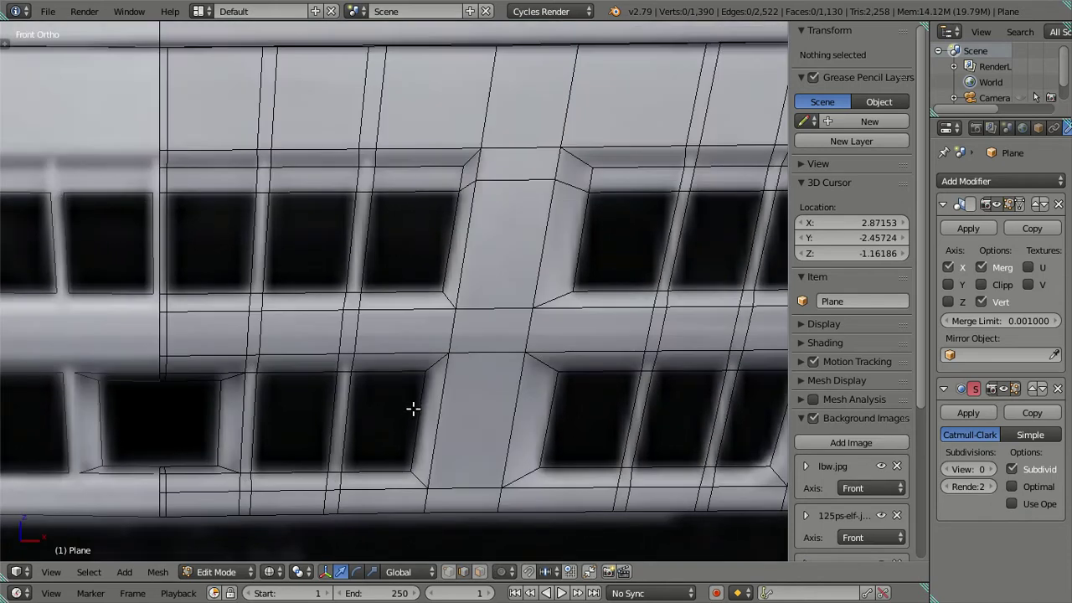
alt+right_click(417, 406)
alt+shift+right_click(320, 418)
alt+shift+right_click(375, 249)
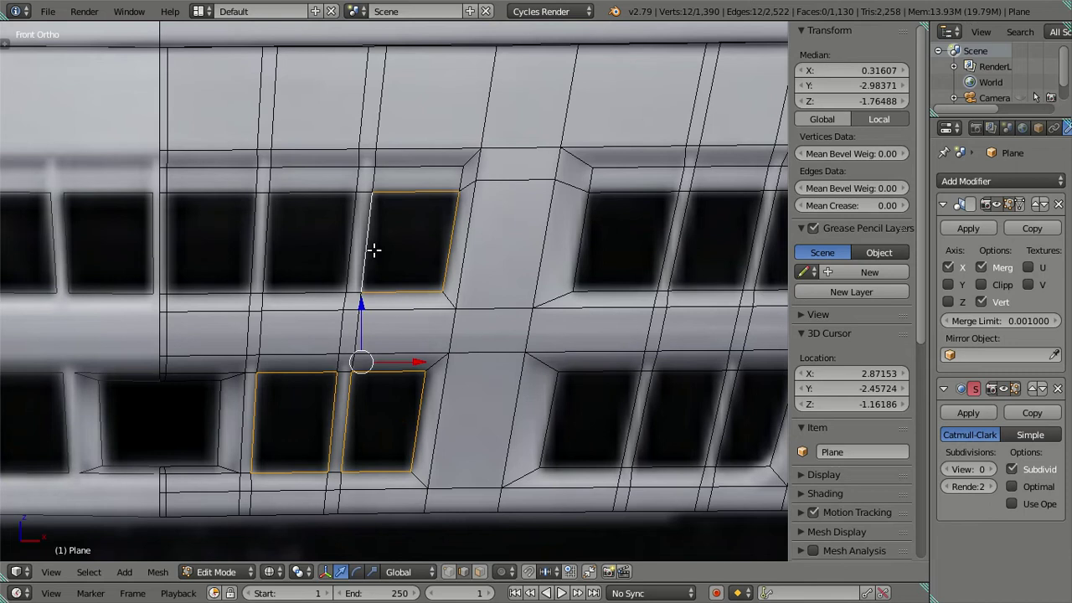
shift+right_click(452, 176)
shift+right_click(389, 177)
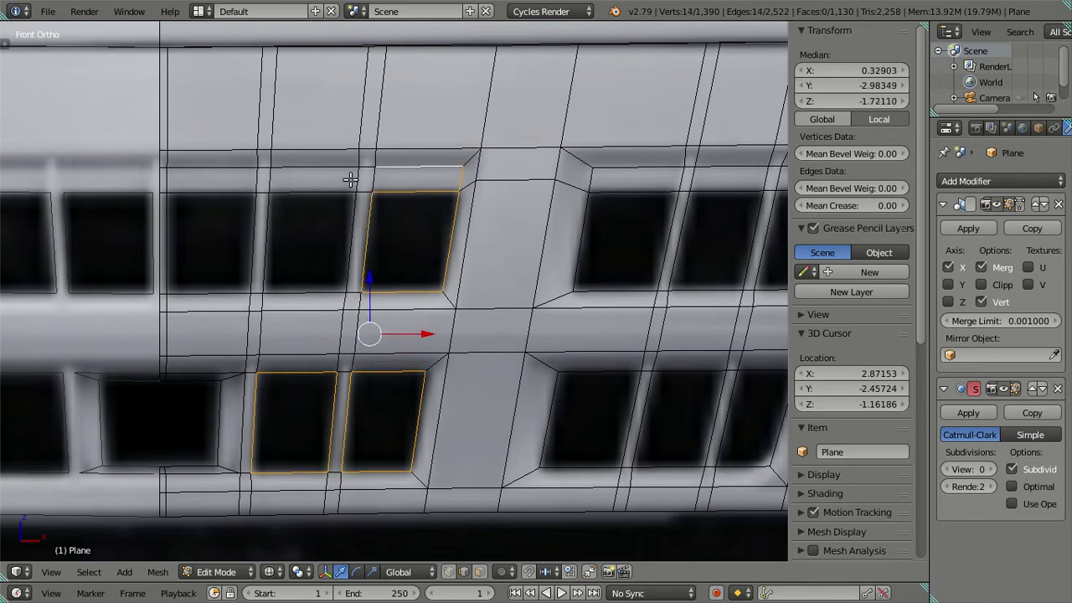
shift+right_click(318, 188)
shift+right_click(325, 166)
alt+shift+right_click(341, 230)
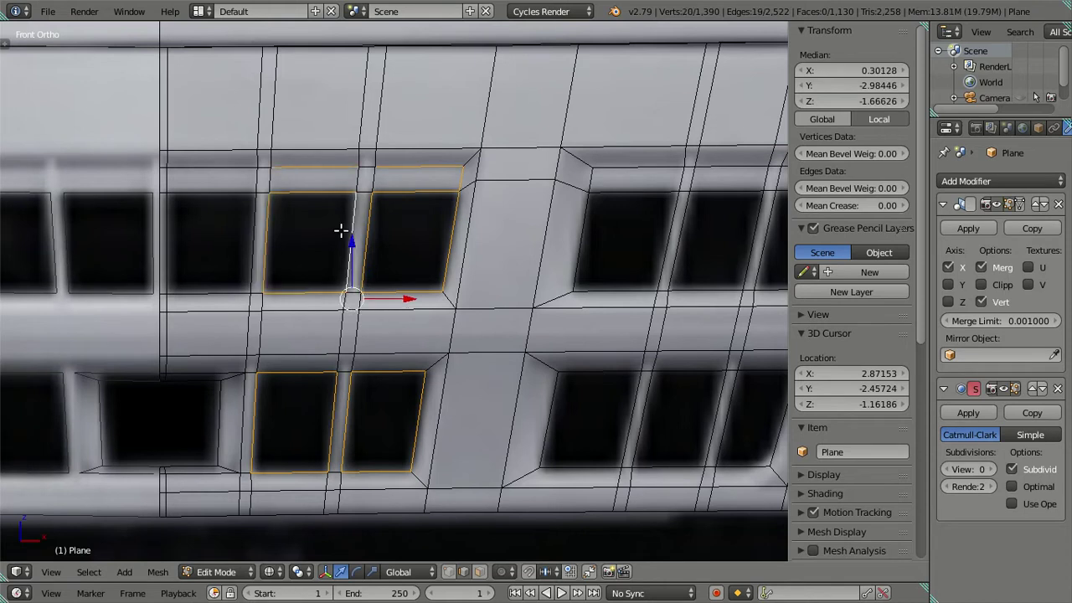
shift+right_click(178, 169)
shift+right_click(179, 192)
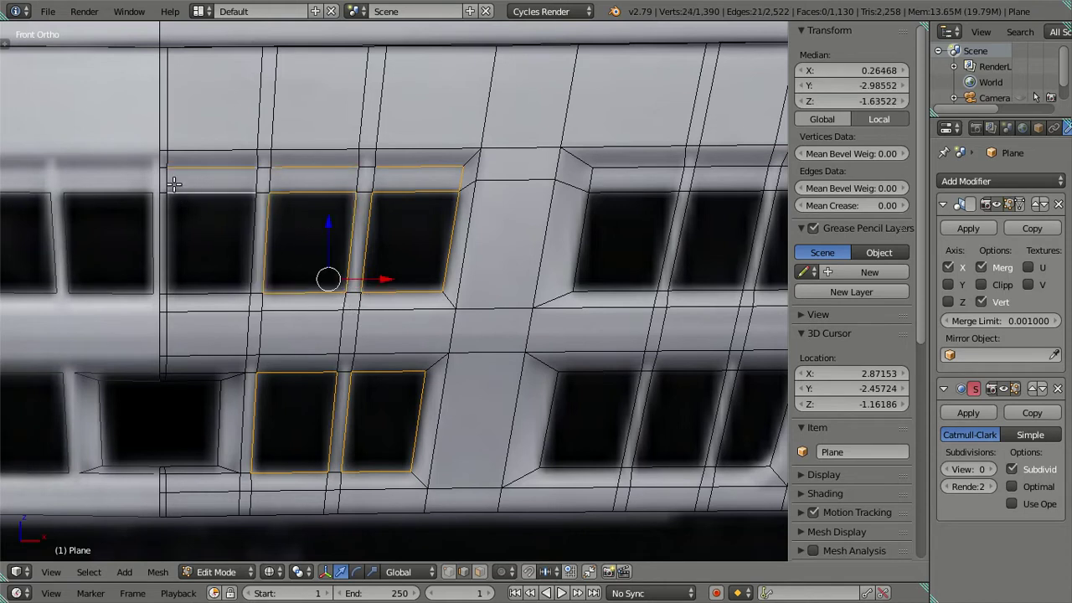
Step: Add the edges surrounding the left and lower-left grille holes to the selection
shift+right_click(164, 170)
shift+right_click(157, 177)
shift+right_click(166, 292)
shift+right_click(158, 293)
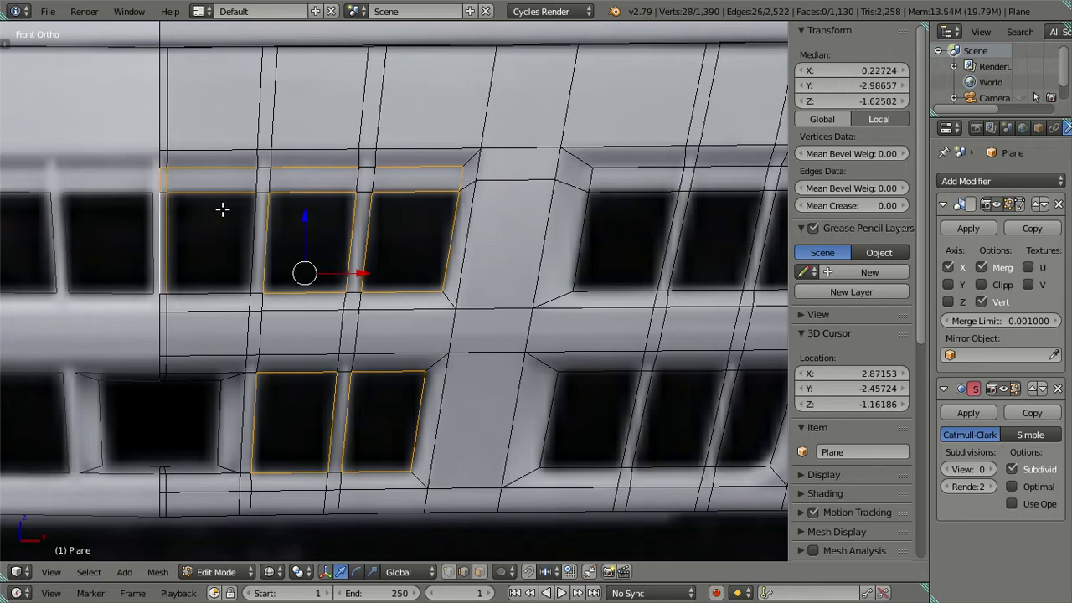
shift+right_click(247, 251)
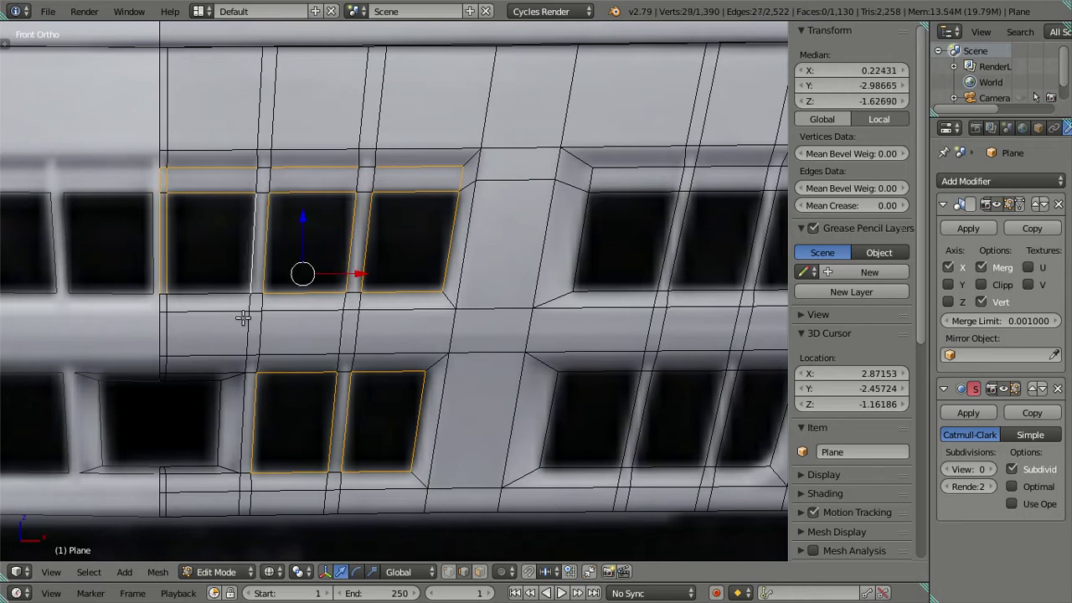
shift+right_click(218, 293)
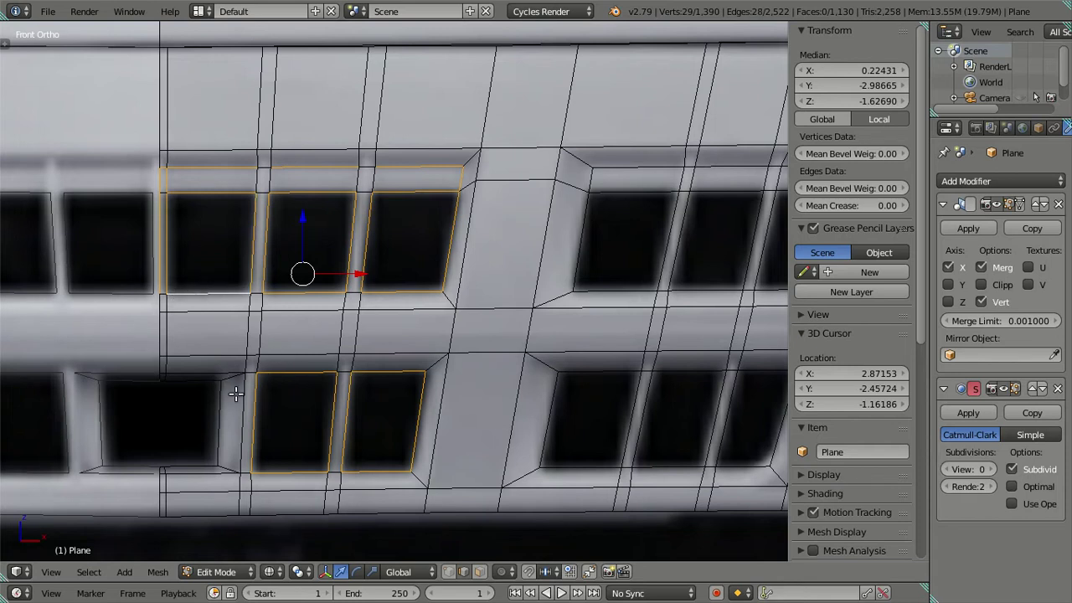
shift+right_click(177, 371)
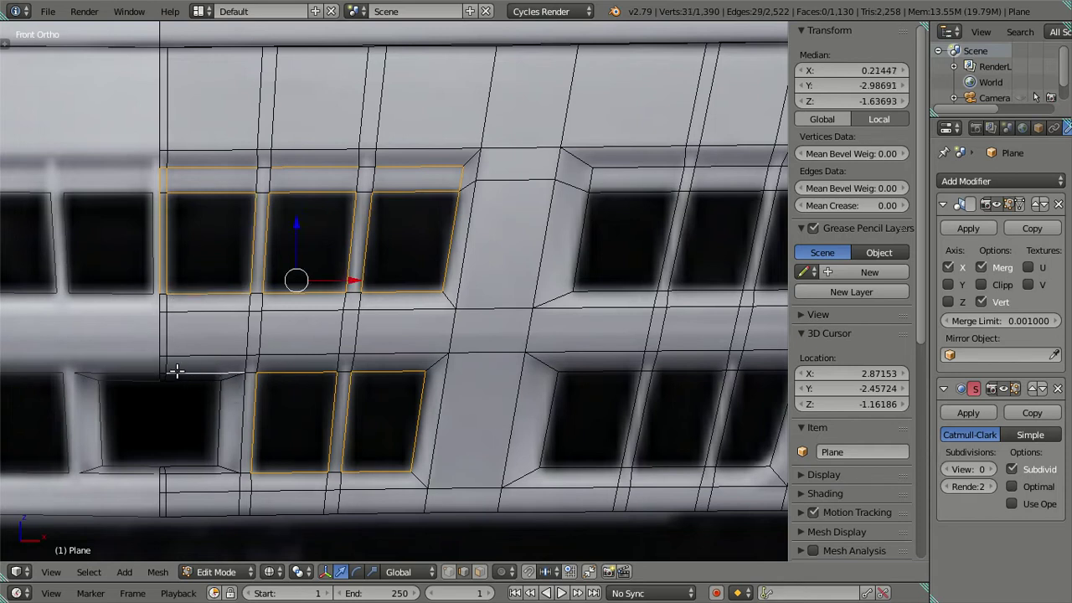
shift+right_click(164, 373)
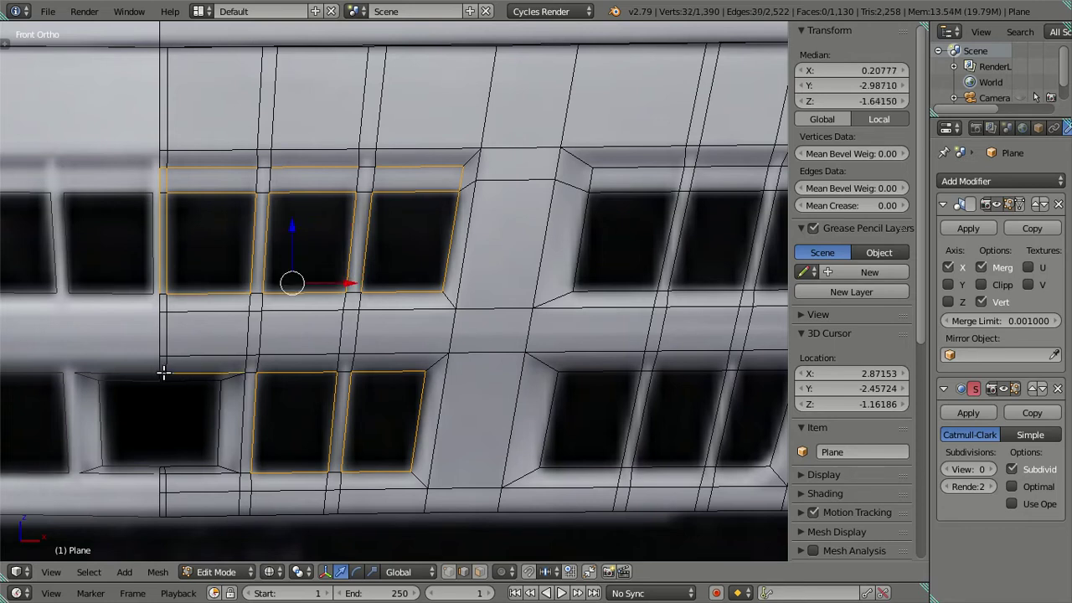
scroll(282, 310, up, 2)
shift+scroll(282, 310, down, 3)
shift+right_click(290, 279)
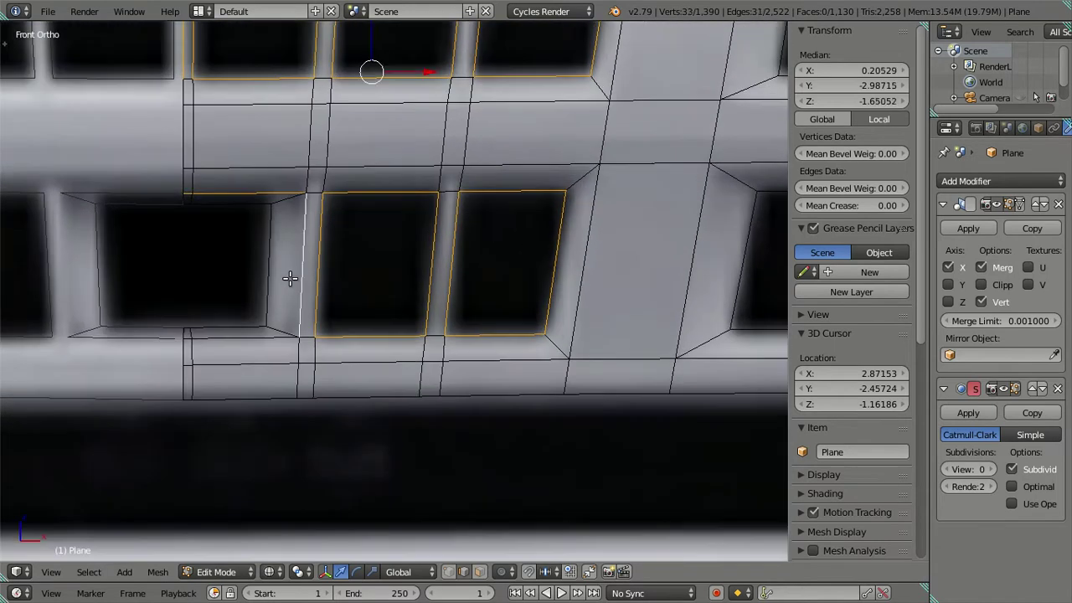
shift+right_click(265, 333)
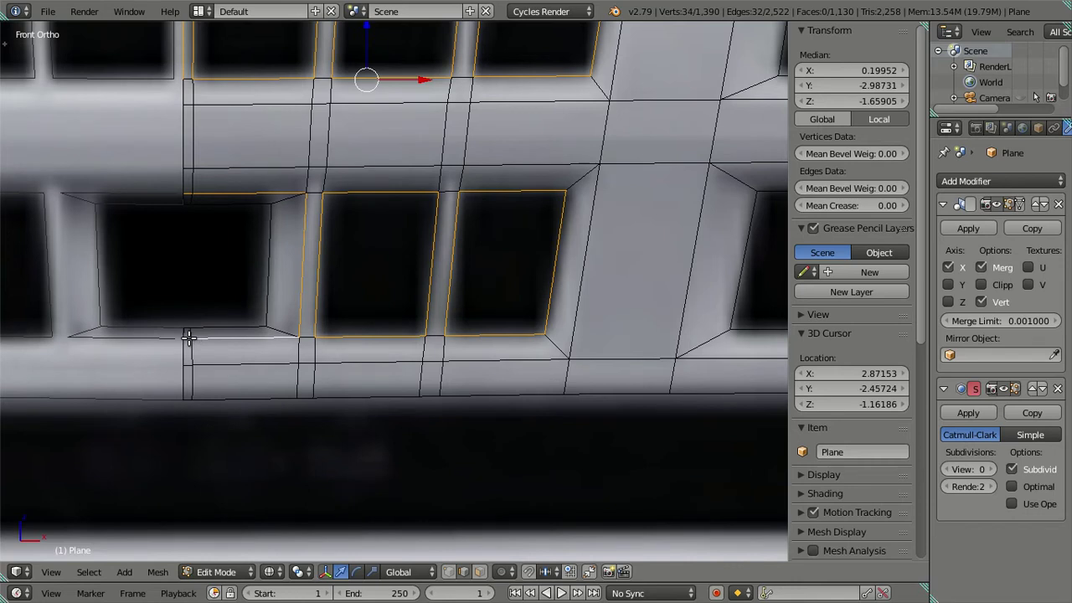
shift+right_click(188, 336)
alt+shift+right_click(210, 318)
Step: Add the middle and right grille opening loops and their top edges
scroll(360, 297, down, 3)
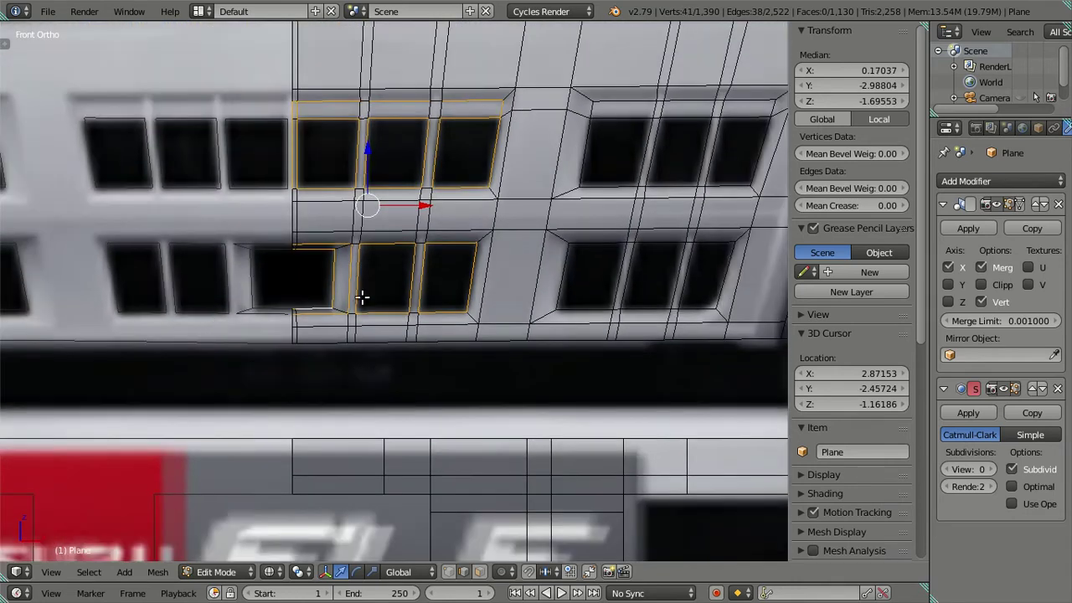
shift+scroll(362, 276, up, 2)
scroll(363, 276, up, 1)
scroll(151, 180, up, 2)
shift+scroll(415, 303, up, 3)
scroll(387, 265, up, 2)
scroll(387, 265, down, 2)
shift+middle_drag(590, 228, 360, 209)
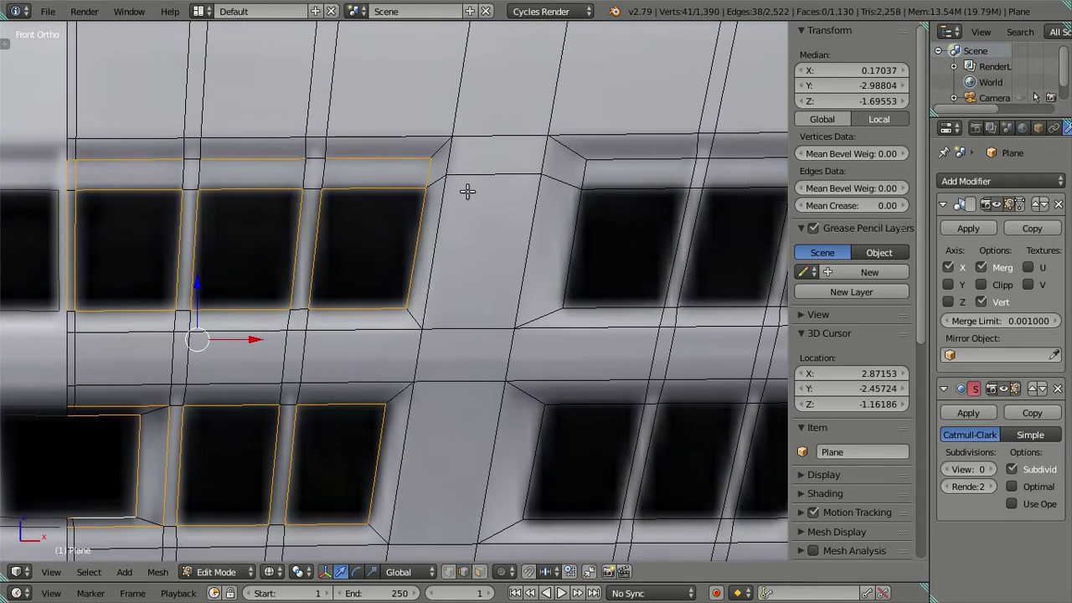
shift+middle_drag(467, 192, 366, 244)
scroll(346, 226, down, 2)
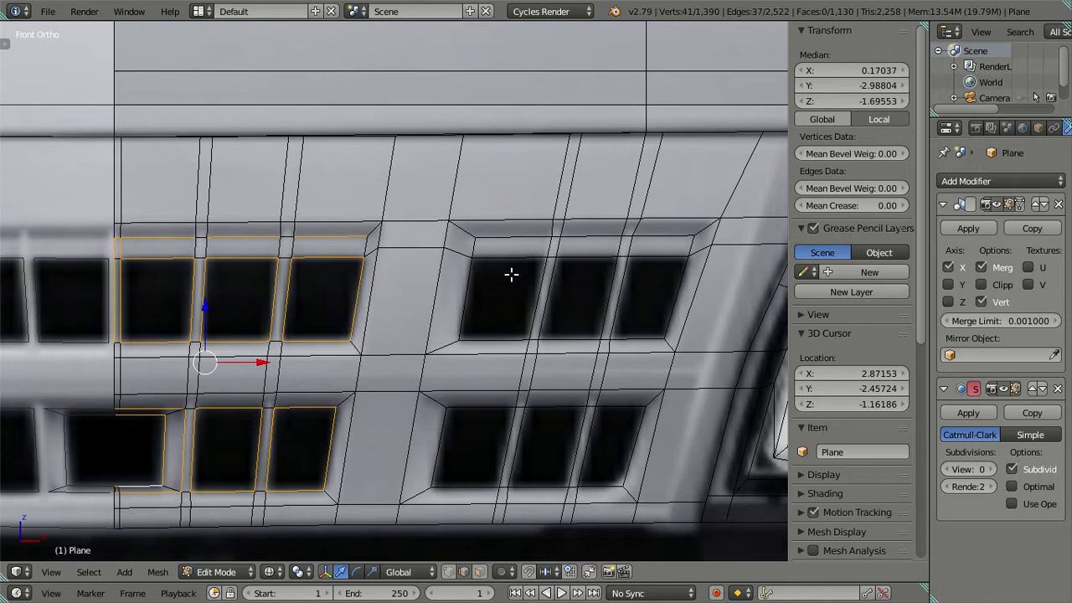
shift+middle_drag(510, 274, 480, 277)
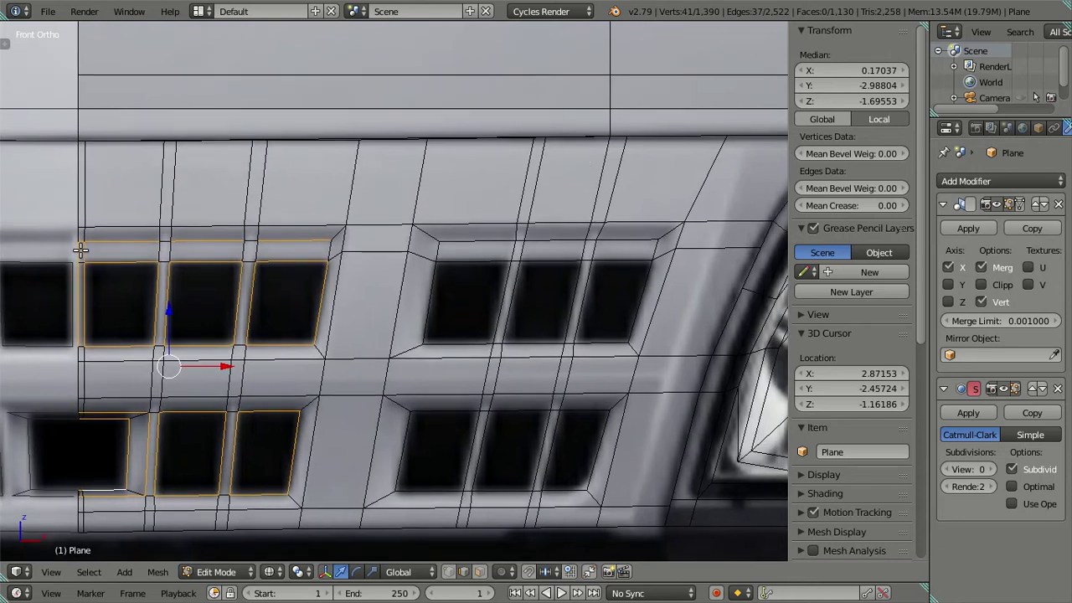
shift+middle_drag(355, 287, 311, 287)
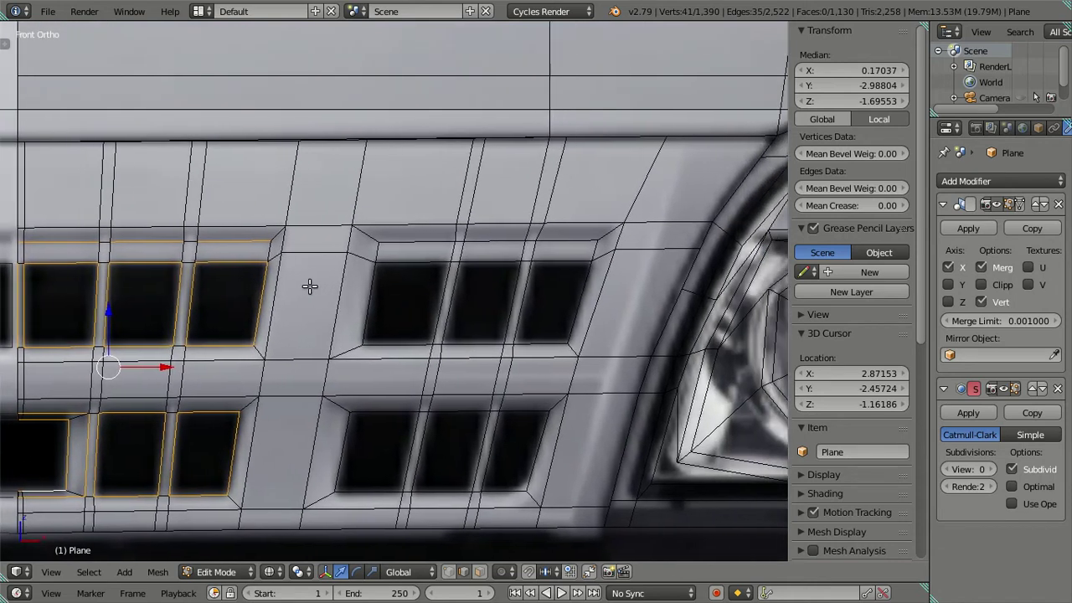
scroll(333, 280, up, 1)
alt+shift+right_click(346, 287)
alt+shift+right_click(487, 299)
alt+shift+right_click(522, 300)
shift+right_click(557, 227)
shift+right_click(483, 233)
shift+right_click(393, 232)
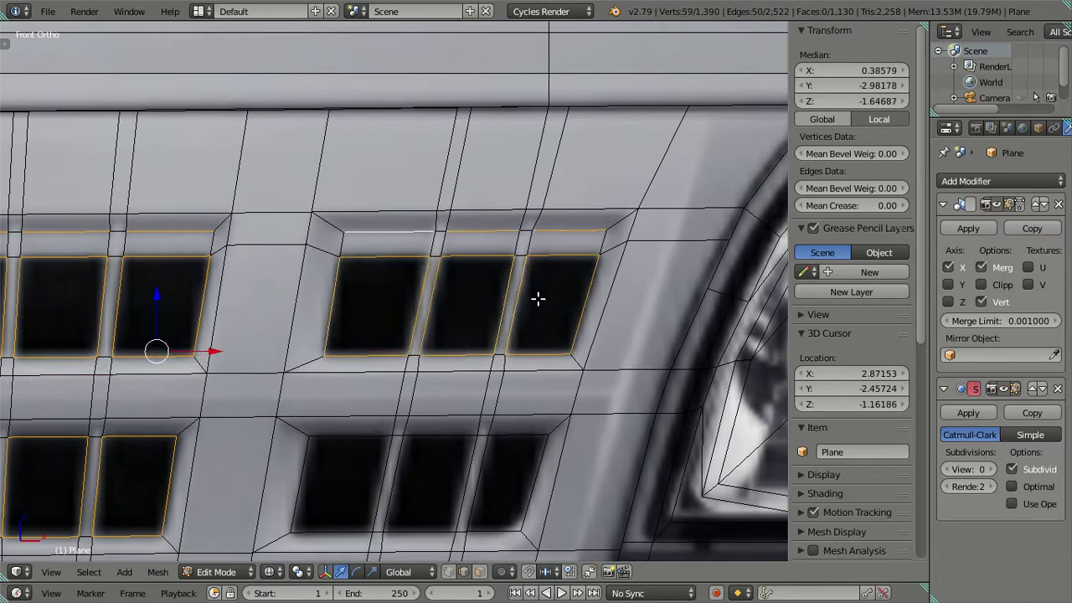
Step: Add the lower-right, middle and left lower opening loops to the selection
mouse_move(500, 368)
shift+middle_down()
mouse_move(495, 329)
mouse_move(445, 383)
mouse_move(445, 271)
mouse_move(490, 290)
shift+middle_up()
alt+shift+right_click(490, 290)
alt+shift+right_click(400, 291)
alt+shift+right_click(352, 290)
Step: Begin moving the selected grille loops along the Y depth axis
scroll(352, 285, down, 5)
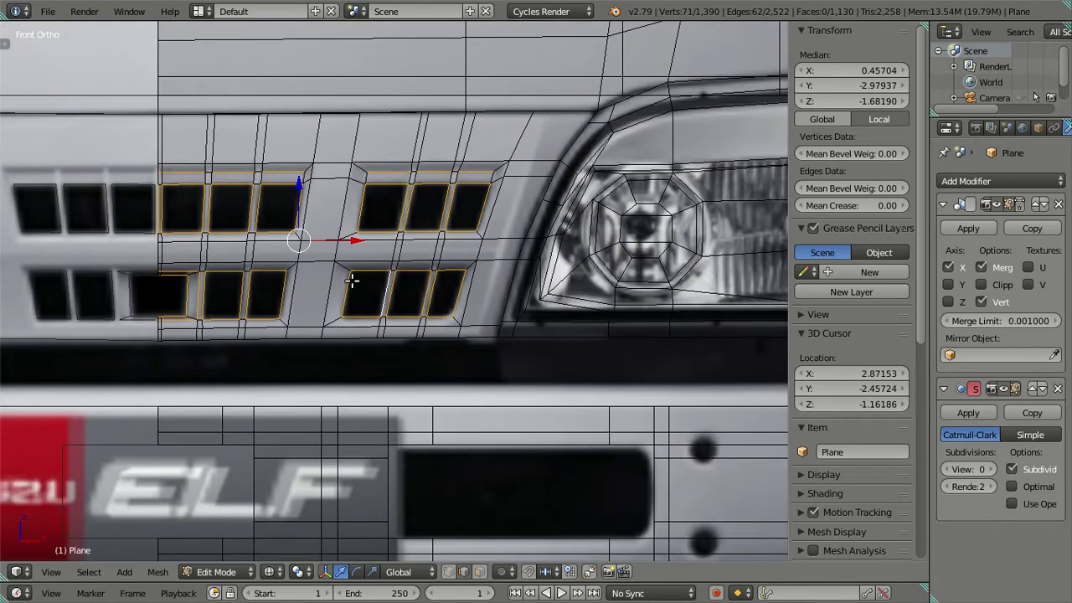
mouse_move(352, 281)
middle_down()
mouse_move(567, 267)
mouse_move(257, 244)
mouse_move(417, 327)
middle_up()
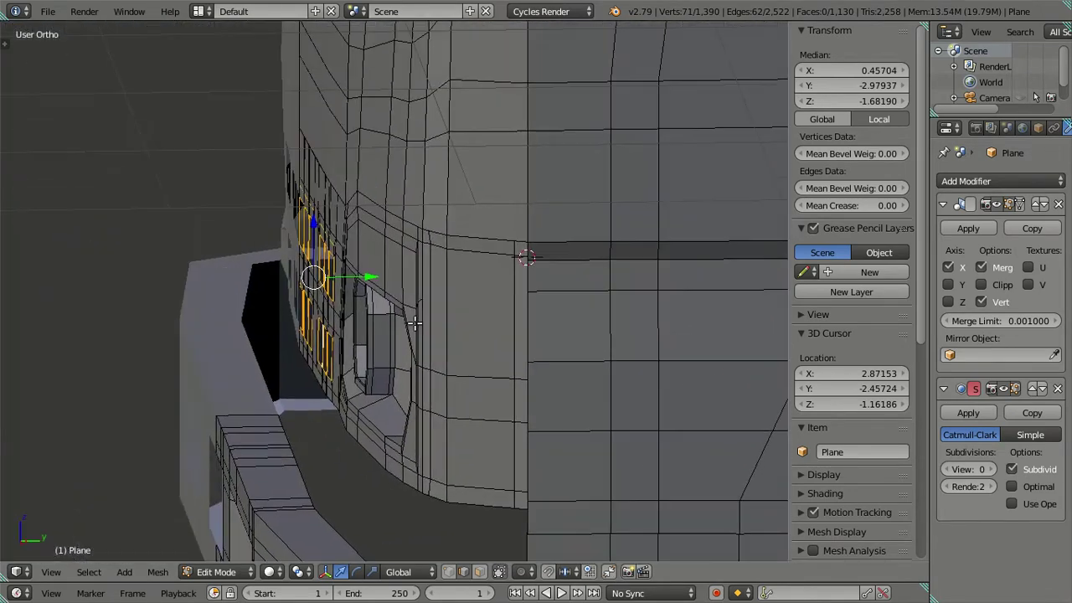
scroll(417, 327, up, 4)
scroll(351, 291, up, 3)
drag(371, 288, 387, 278)
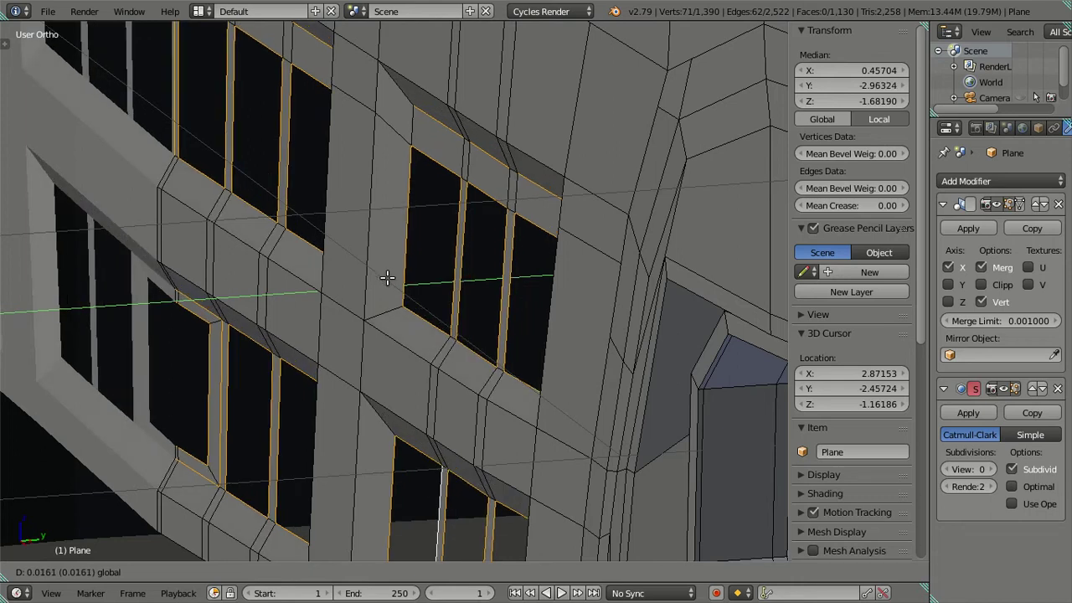
right_click(387, 278)
drag(368, 287, 393, 285)
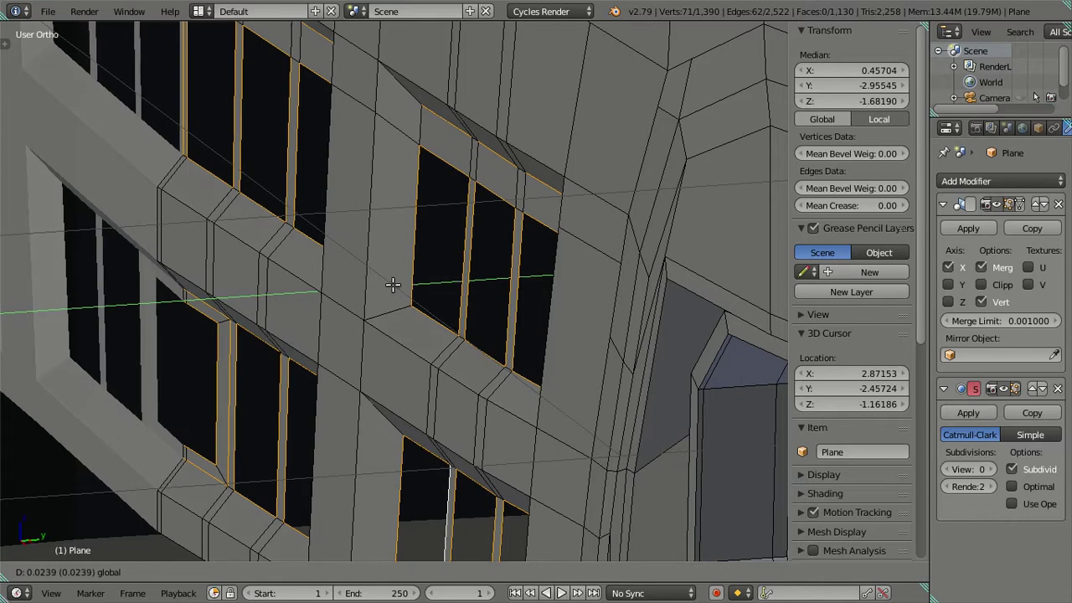
Step: Push the selected grille loops 0.02 units deeper into the cab front
text(0.0)
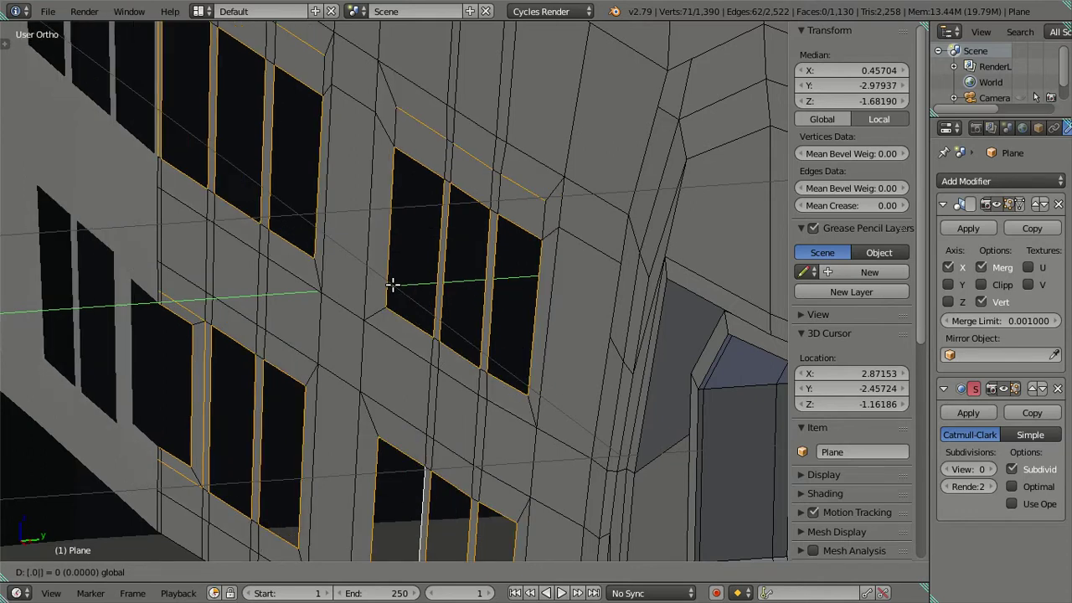
text(2)
key(Return)
scroll(390, 286, down, 5)
Step: Return to Object Mode and orbit to view the grille from other angles
key(Tab)
scroll(393, 281, up, 3)
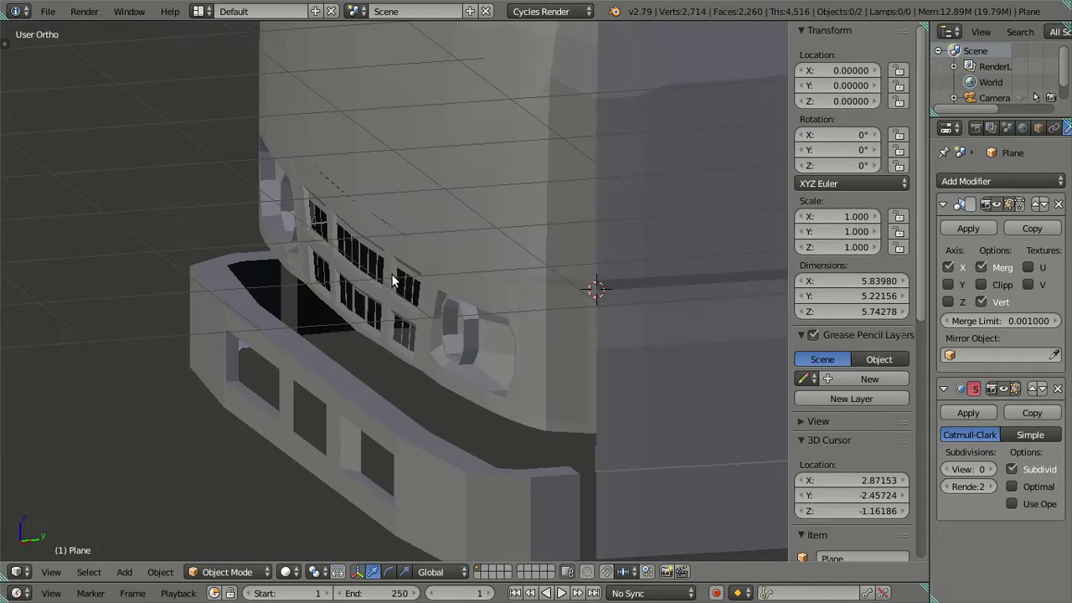
middle_drag(393, 281, 432, 274)
scroll(503, 289, up, 3)
mouse_move(518, 287)
middle_down()
mouse_move(546, 264)
mouse_move(637, 257)
mouse_move(593, 237)
mouse_move(493, 250)
middle_up()
scroll(493, 250, down, 2)
Step: In front view, place the reference photo's grille and bumper beside the model
key(KP_1)
scroll(493, 251, down, 3)
shift+middle_drag(560, 252, 184, 263)
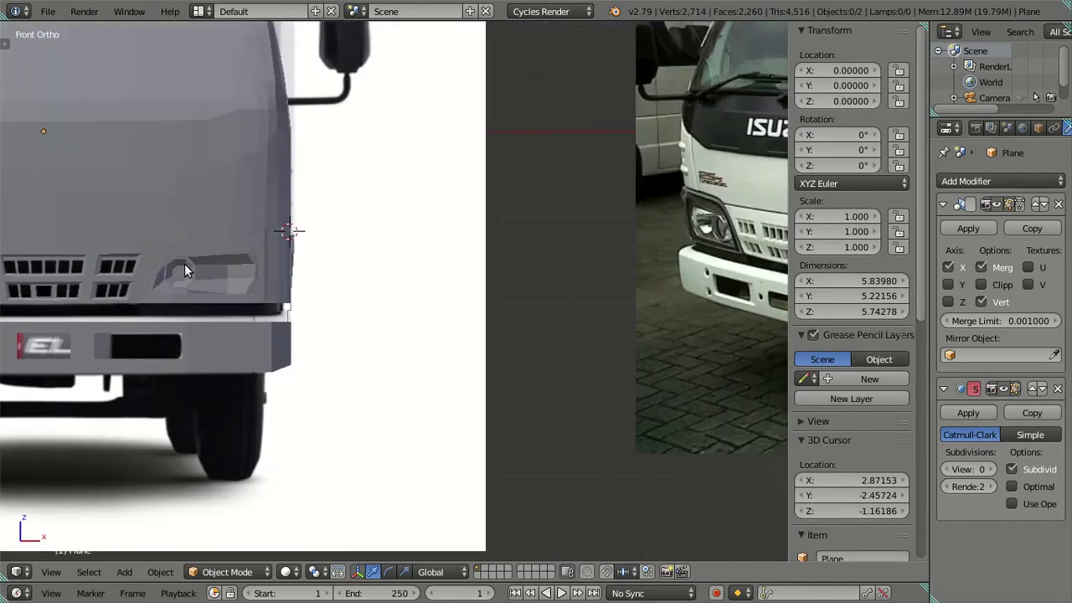
scroll(382, 298, down, 2)
scroll(286, 331, up, 3)
scroll(286, 332, up, 5)
shift+middle_drag(351, 286, 431, 349)
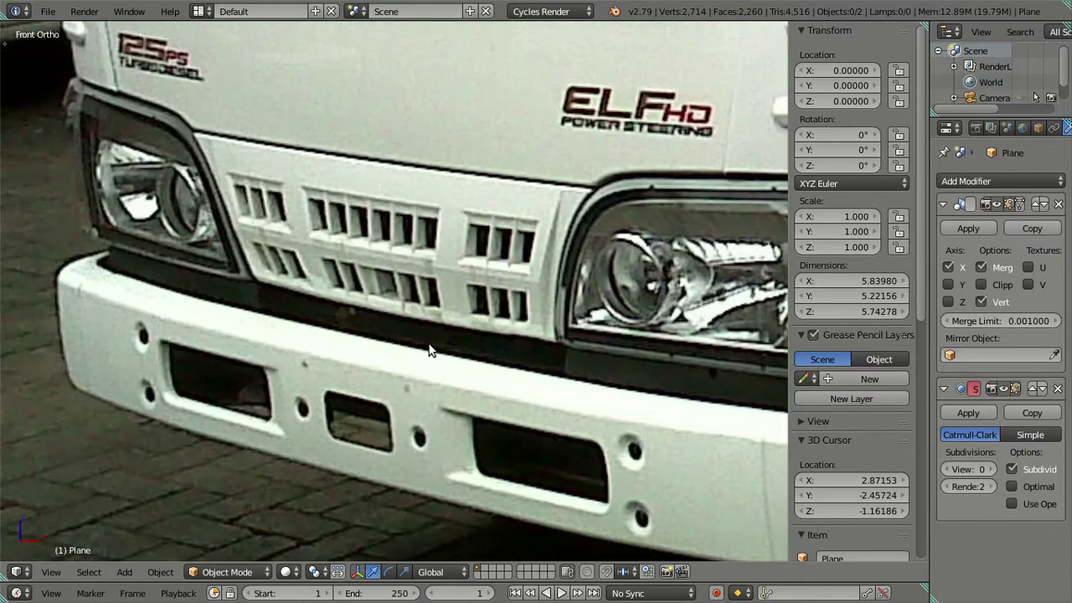
scroll(452, 302, up, 3)
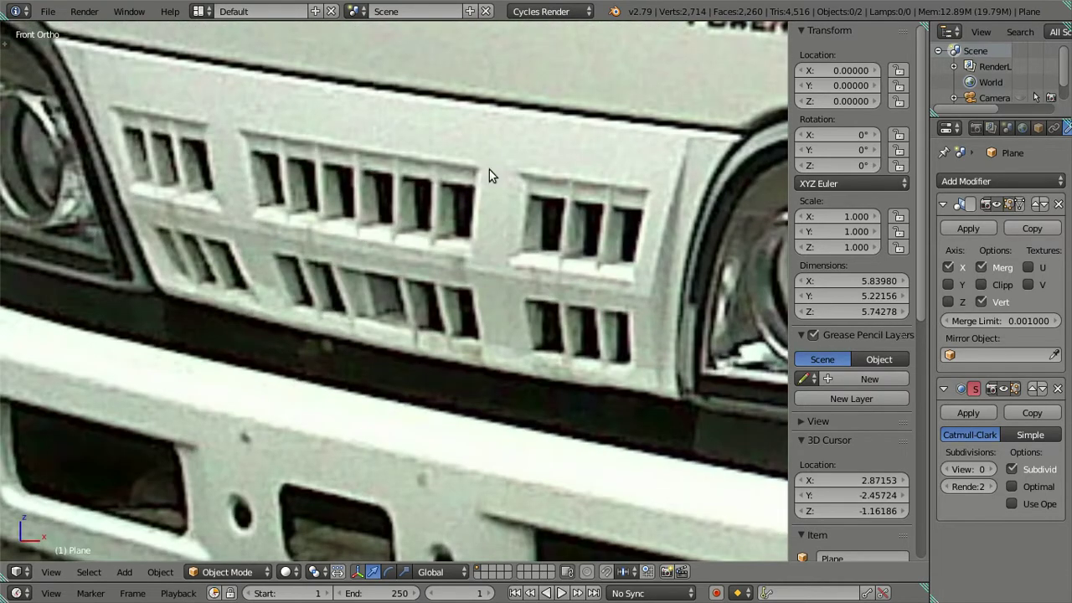
scroll(466, 186, down, 3)
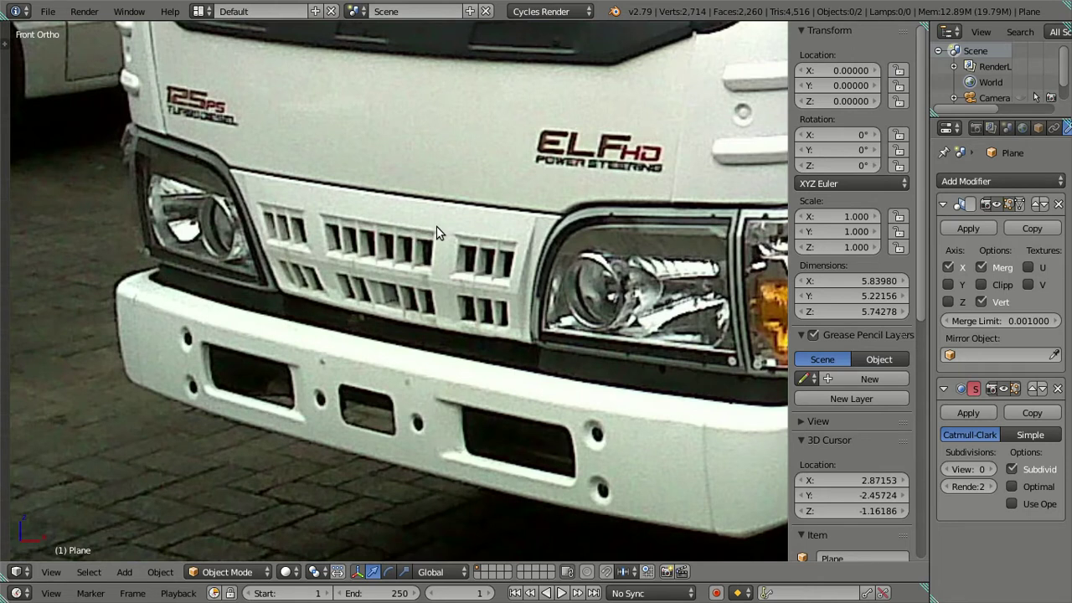
scroll(326, 257, down, 4)
scroll(321, 251, down, 2)
shift+middle_drag(321, 251, 613, 251)
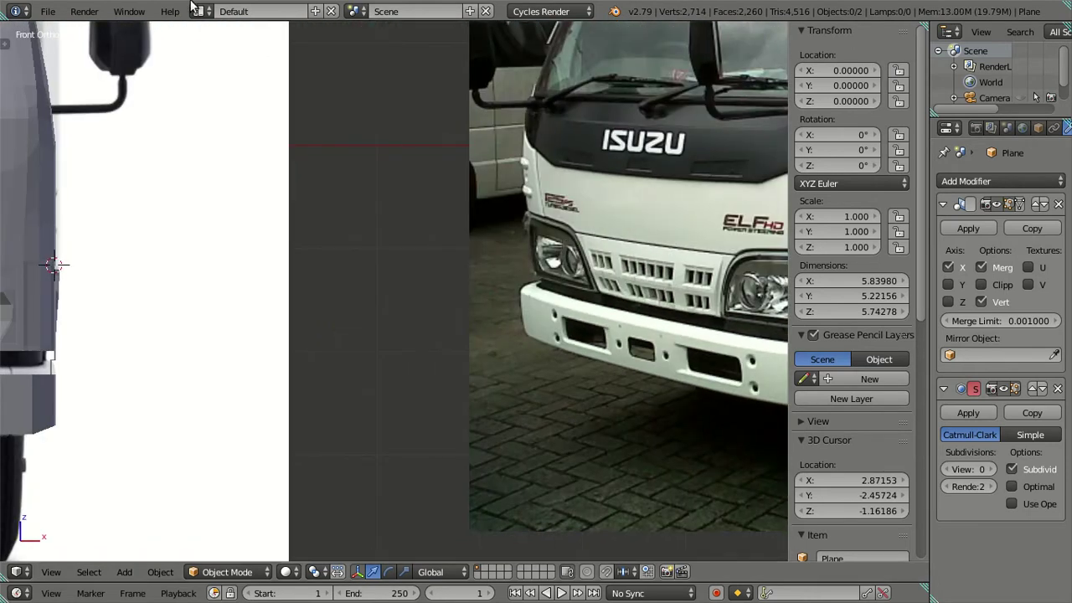
click(127, 10)
click(138, 46)
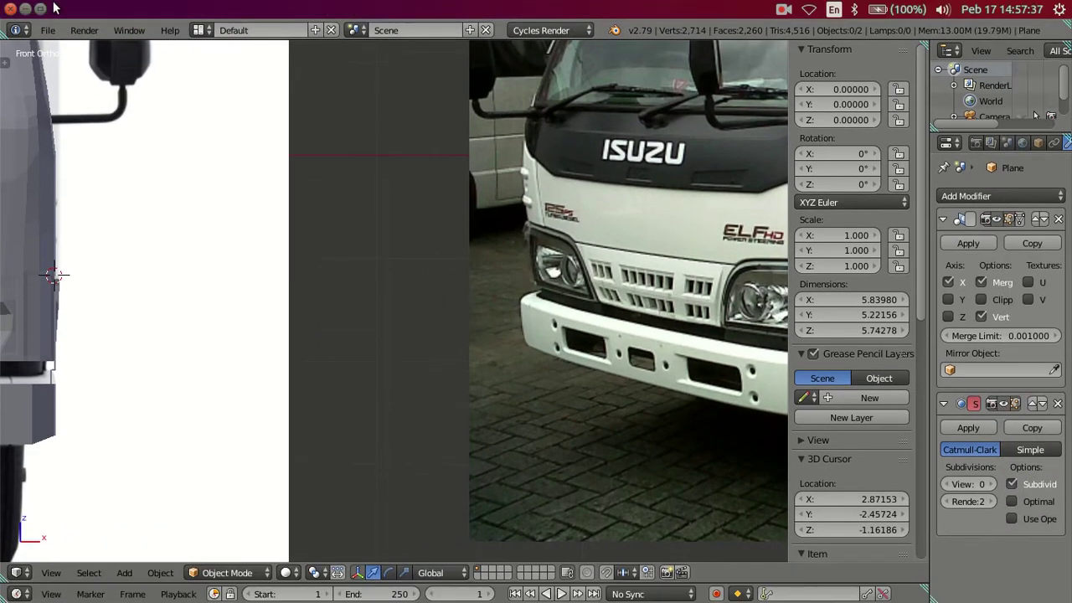
click(24, 8)
click(67, 486)
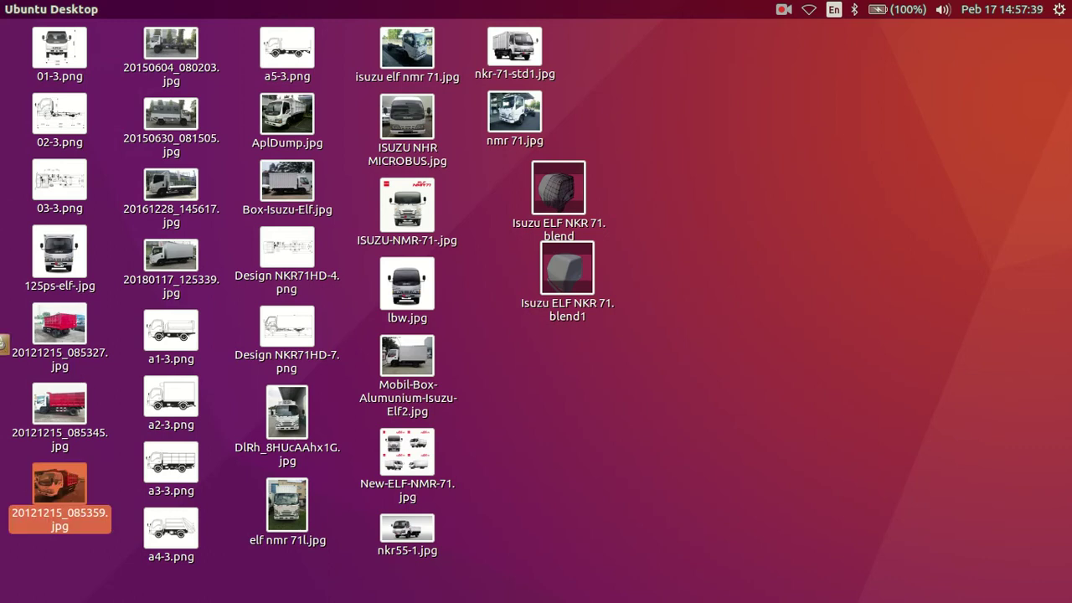
scroll(356, 446, up, 2)
scroll(347, 458, up, 2)
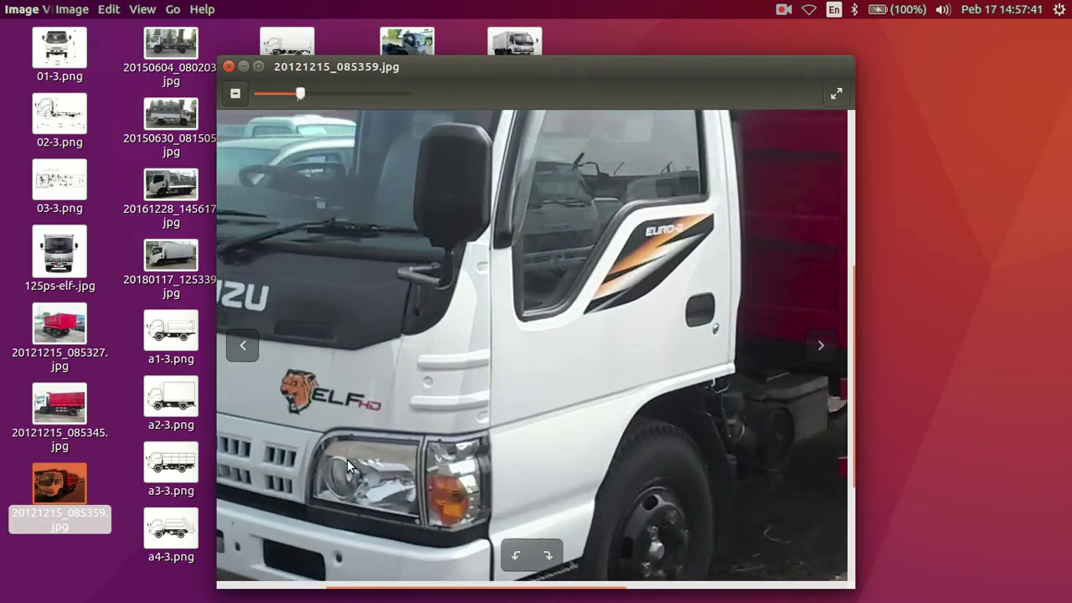
scroll(592, 358, down, 2)
scroll(579, 370, up, 2)
scroll(407, 360, up, 1)
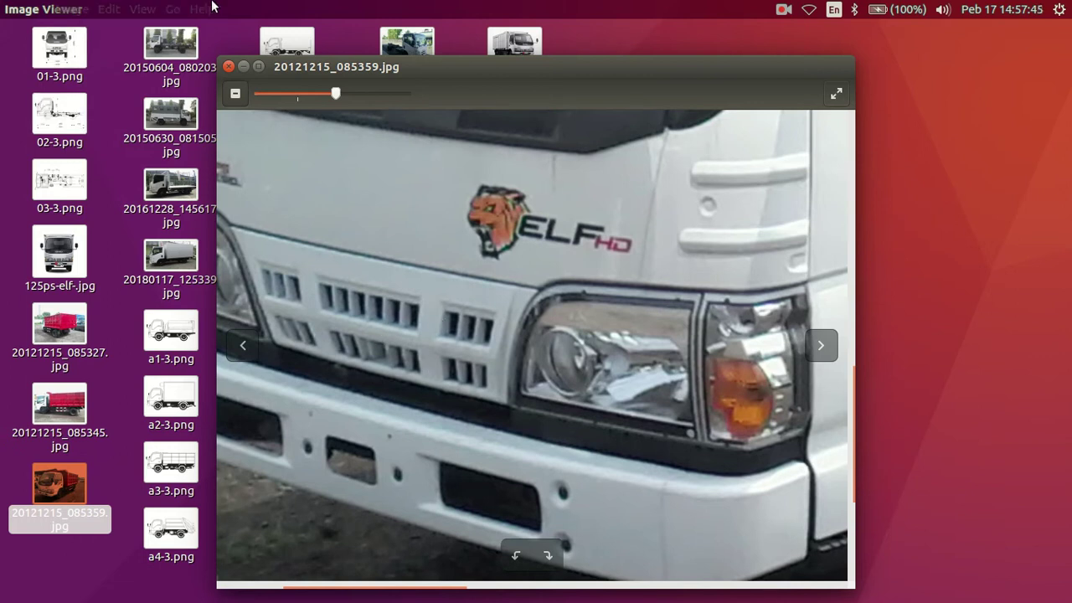
click(226, 66)
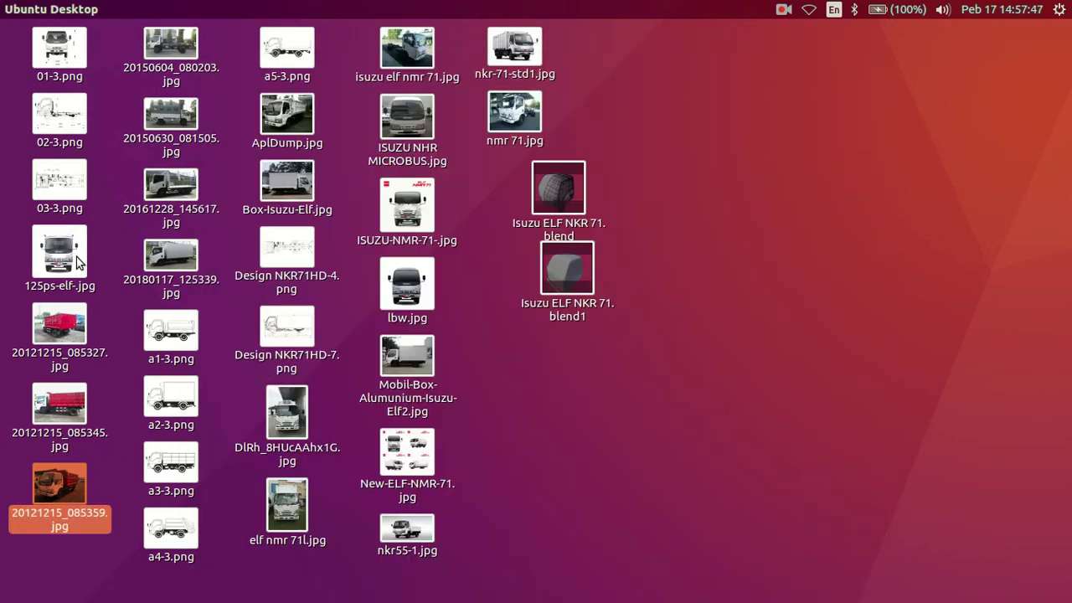
click(104, 246)
Step: Return to the front view in Edit Mode with the cab mesh lined up over the reference photo
click(12, 220)
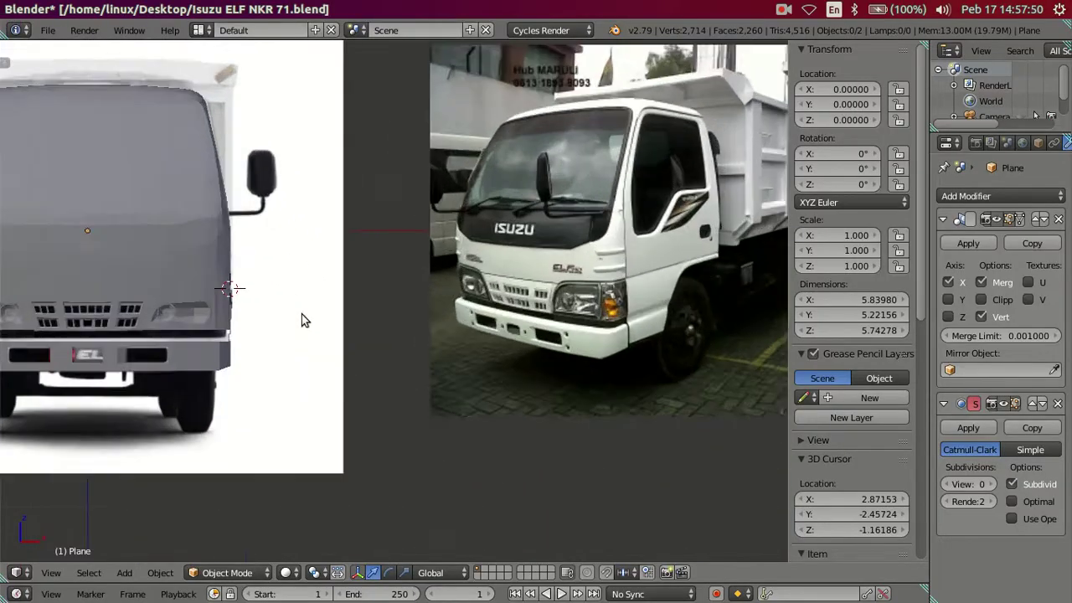
scroll(642, 311, up, 3)
scroll(626, 314, up, 2)
mouse_move(624, 314)
middle_down()
mouse_move(598, 327)
mouse_move(515, 323)
mouse_move(482, 339)
mouse_move(482, 350)
mouse_move(482, 285)
mouse_move(462, 356)
mouse_move(454, 294)
mouse_move(695, 192)
mouse_move(541, 299)
mouse_move(677, 249)
mouse_move(692, 253)
mouse_move(683, 265)
mouse_move(641, 225)
mouse_move(556, 229)
mouse_move(520, 260)
mouse_move(517, 239)
mouse_move(553, 245)
mouse_move(587, 215)
mouse_move(586, 263)
mouse_move(610, 270)
mouse_move(644, 247)
mouse_move(514, 240)
mouse_move(407, 282)
middle_up()
key(KP_1)
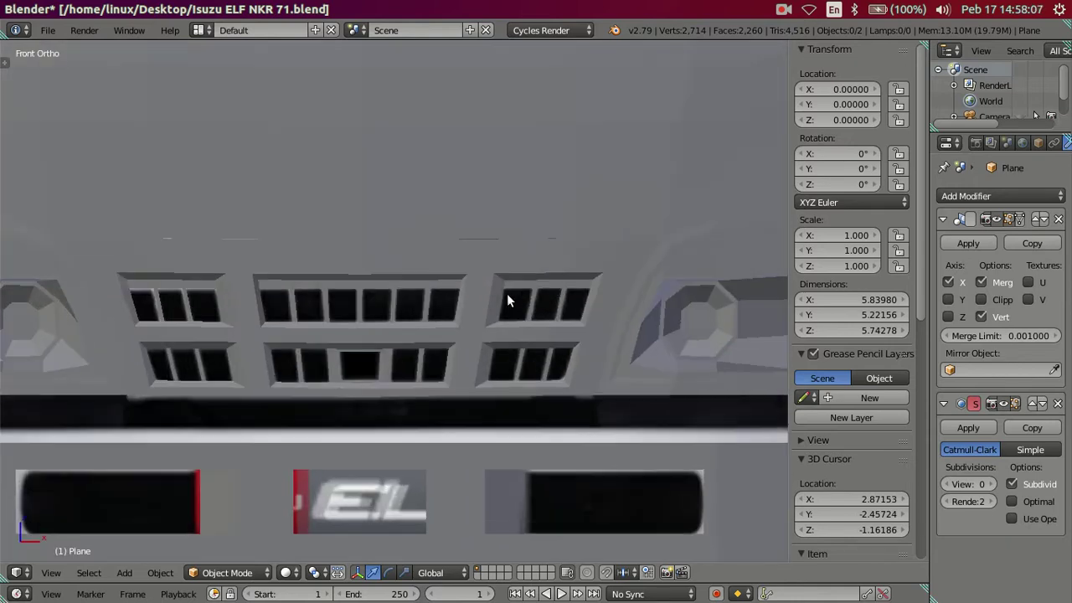
key(Tab)
shift+middle_drag(519, 276, 407, 282)
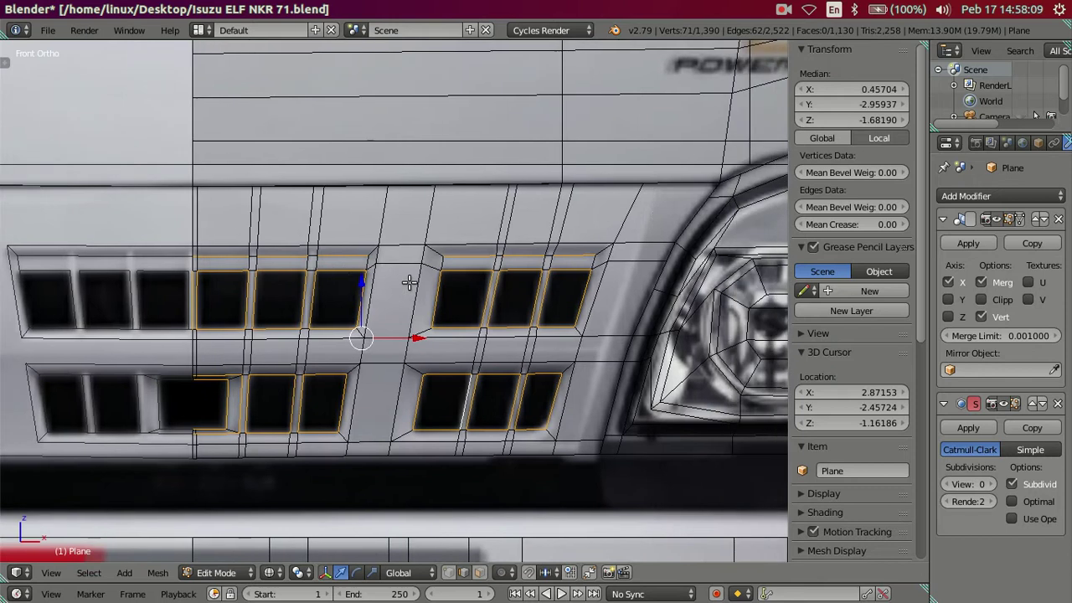
scroll(268, 347, up, 2)
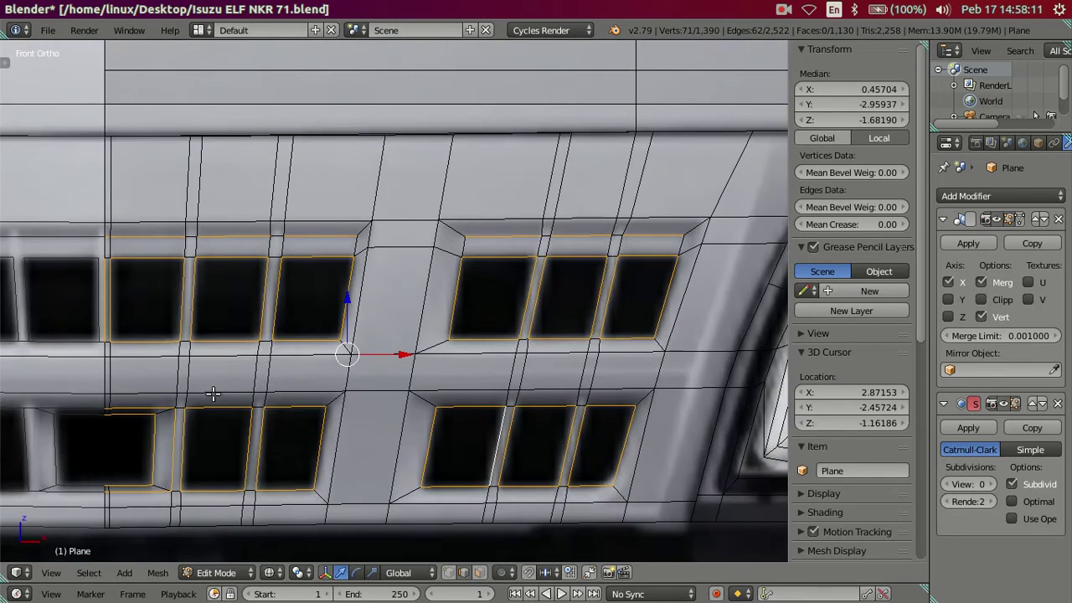
scroll(187, 405, down, 1)
scroll(188, 405, down, 1)
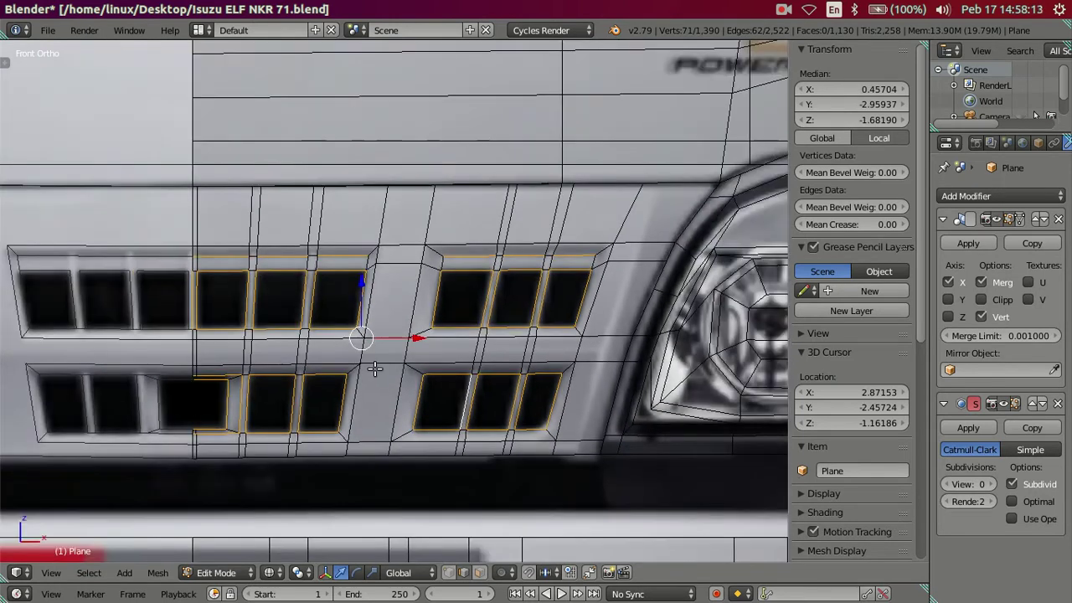
Step: Select the wide lower-left grille opening face and push it back along the depth (Y) axis
key(a)
right_click(224, 414)
mouse_move(281, 394)
middle_down()
mouse_move(223, 426)
mouse_move(321, 349)
mouse_move(311, 376)
middle_up()
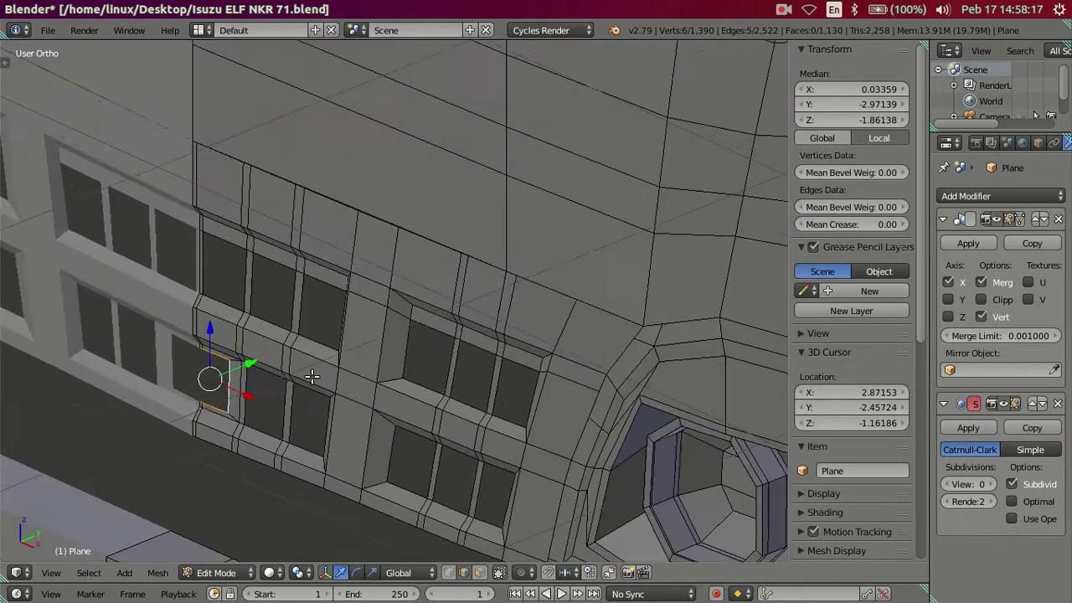
scroll(312, 377, up, 2)
drag(170, 395, 175, 387)
Step: Finish the lower-left face move and view the grille from a new angle in Object Mode
key(a)
scroll(276, 377, down, 5)
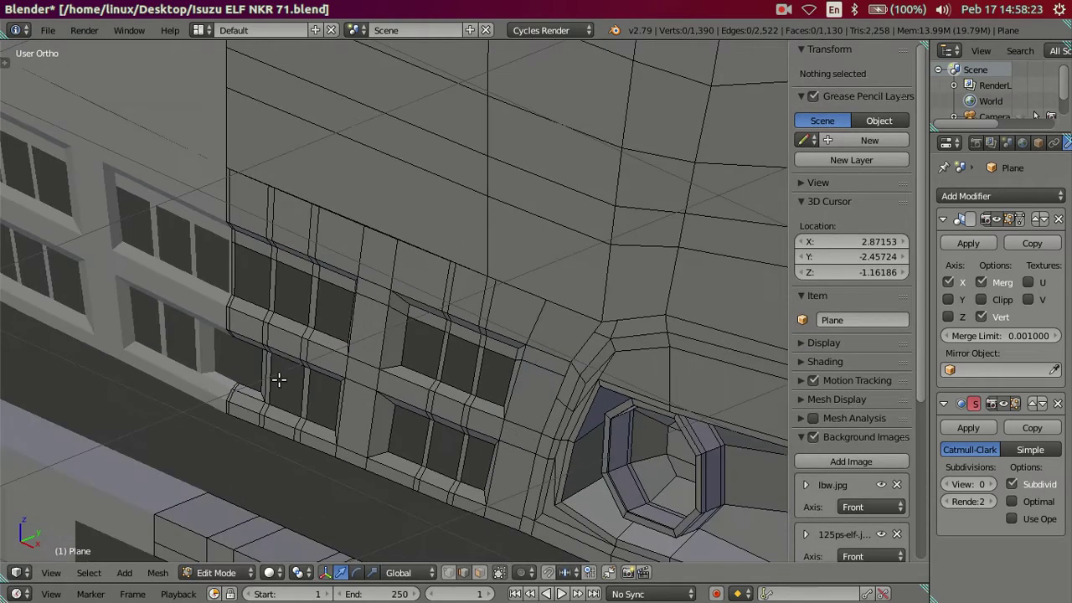
key(Tab)
scroll(442, 296, up, 2)
scroll(505, 284, up, 2)
mouse_move(505, 285)
middle_down()
mouse_move(540, 314)
mouse_move(492, 313)
mouse_move(478, 252)
mouse_move(432, 284)
mouse_move(428, 300)
middle_up()
Step: Select the upper-right, lower-right and lower-left panes plus three upper-left grille slots
key(Tab)
scroll(437, 304, up, 3)
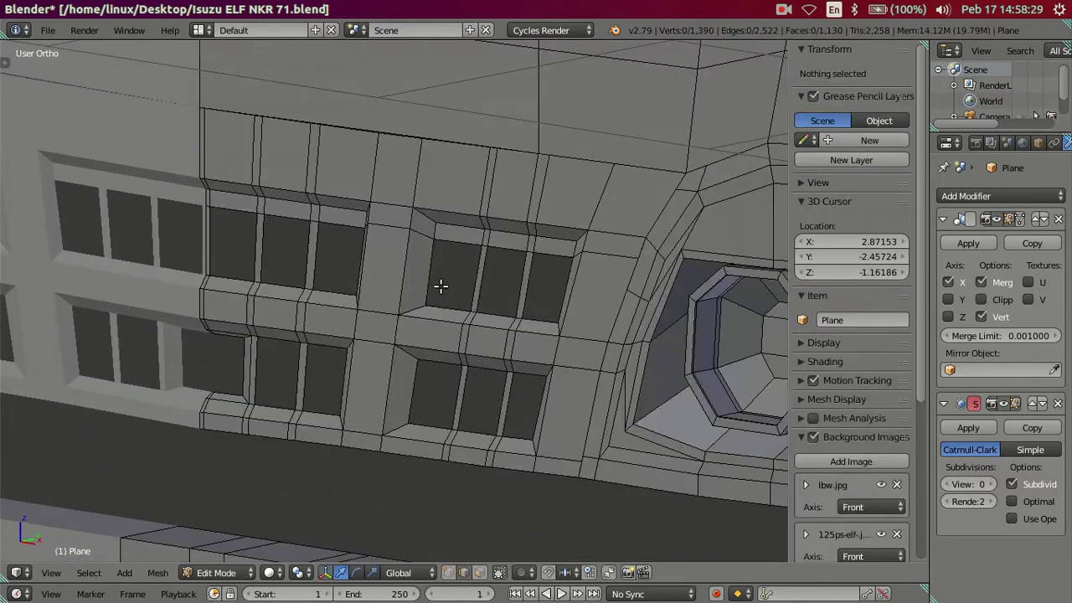
alt+right_click(442, 285)
alt+right_click(517, 284)
alt+shift+right_click(532, 306)
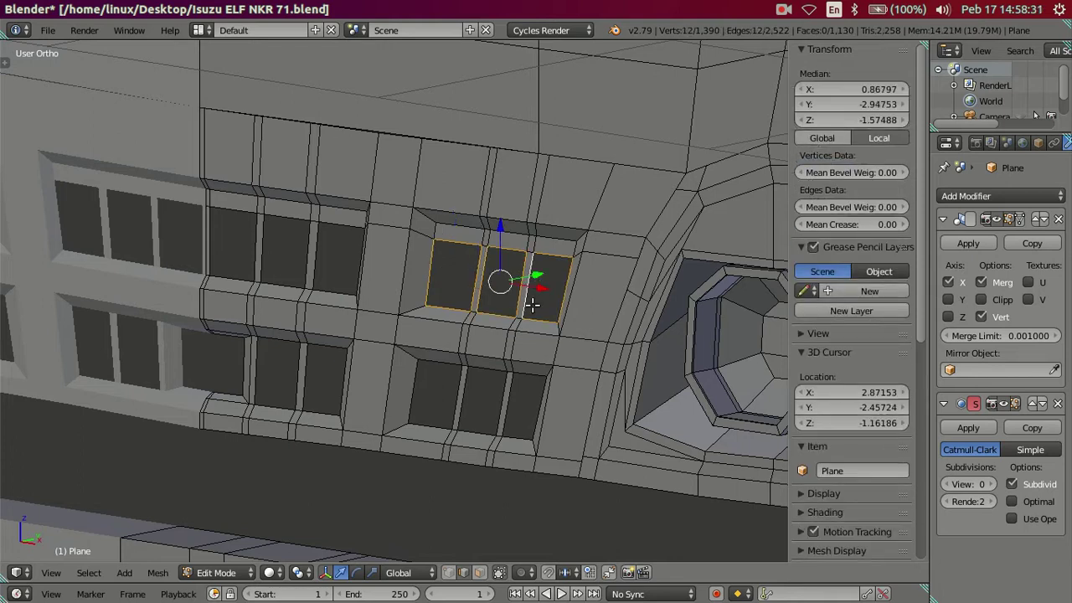
alt+shift+right_click(519, 393)
alt+shift+right_click(474, 406)
alt+shift+right_click(402, 390)
alt+shift+right_click(324, 376)
alt+shift+right_click(263, 370)
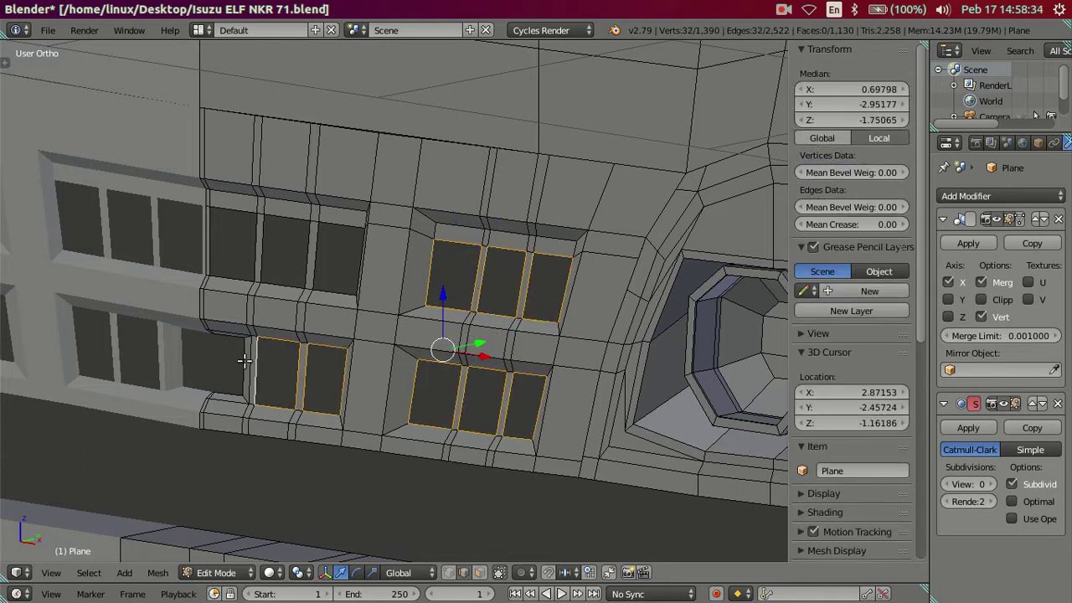
alt+shift+right_click(326, 266)
alt+shift+right_click(282, 256)
alt+shift+right_click(228, 255)
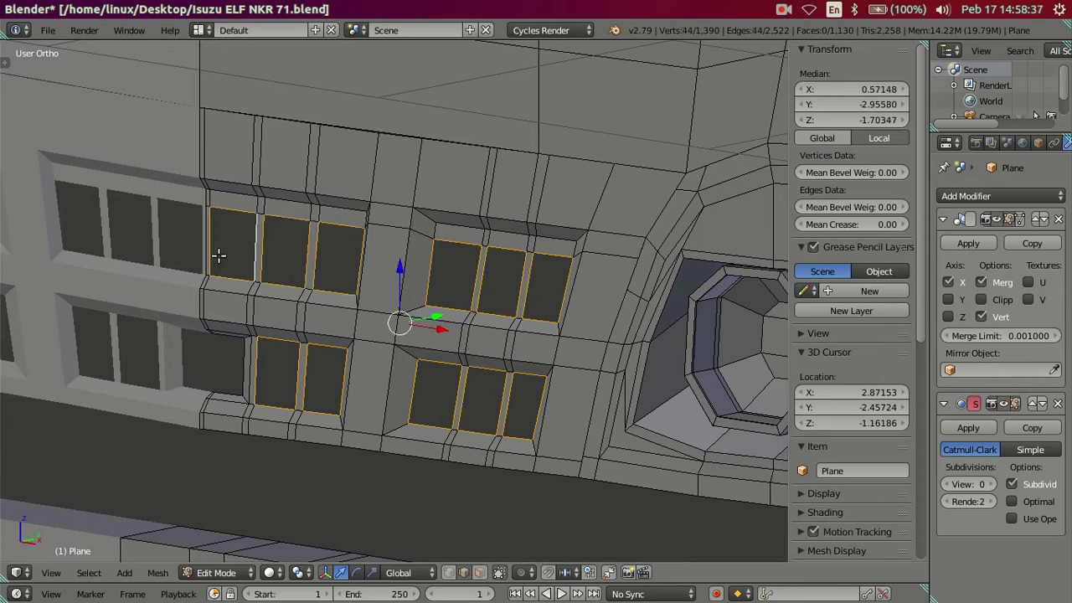
Step: Extrude the selected grille slot edges in place and move the new rim along Y
mouse_move(327, 366)
middle_down()
mouse_move(313, 354)
mouse_move(304, 371)
mouse_move(257, 393)
middle_up()
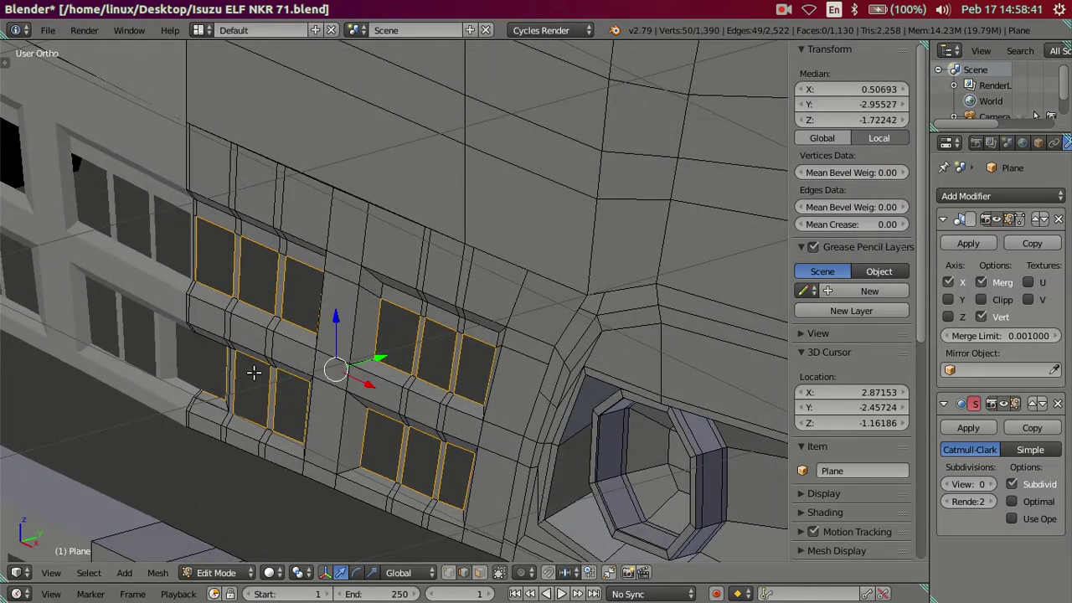
middle_drag(346, 367, 333, 368)
key(e)
right_click(387, 359)
text(g)
text(y.)
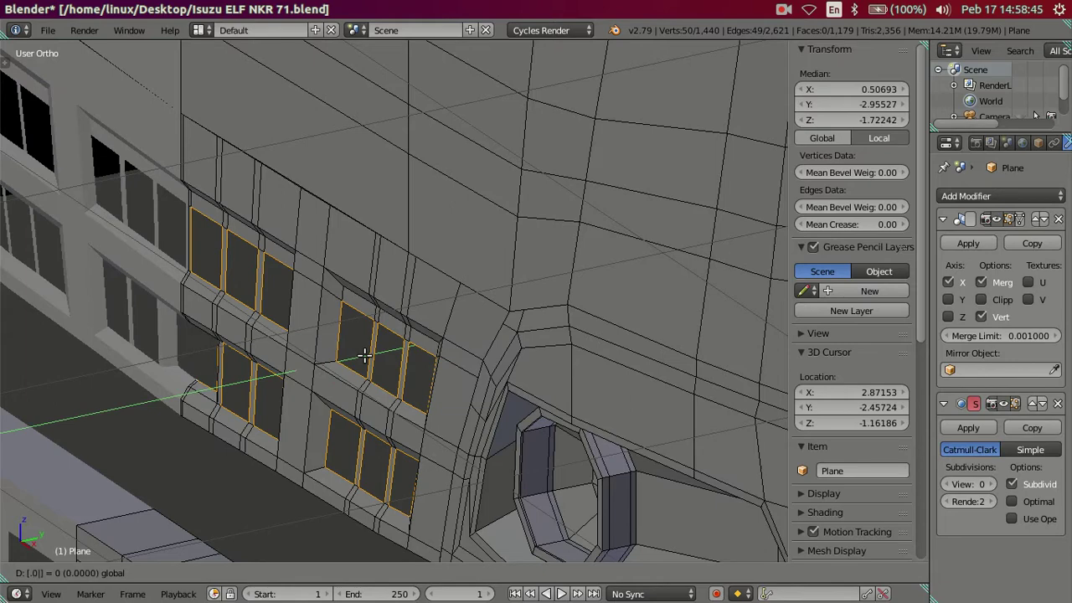
key(Return)
Step: Clear the selection and leave Edit Mode to inspect the grille from angled close-ups
key(a)
key(Tab)
mouse_move(347, 354)
middle_down()
mouse_move(377, 338)
mouse_move(411, 363)
mouse_move(517, 343)
mouse_move(565, 278)
mouse_move(610, 290)
mouse_move(329, 292)
middle_up()
scroll(521, 335, down, 2)
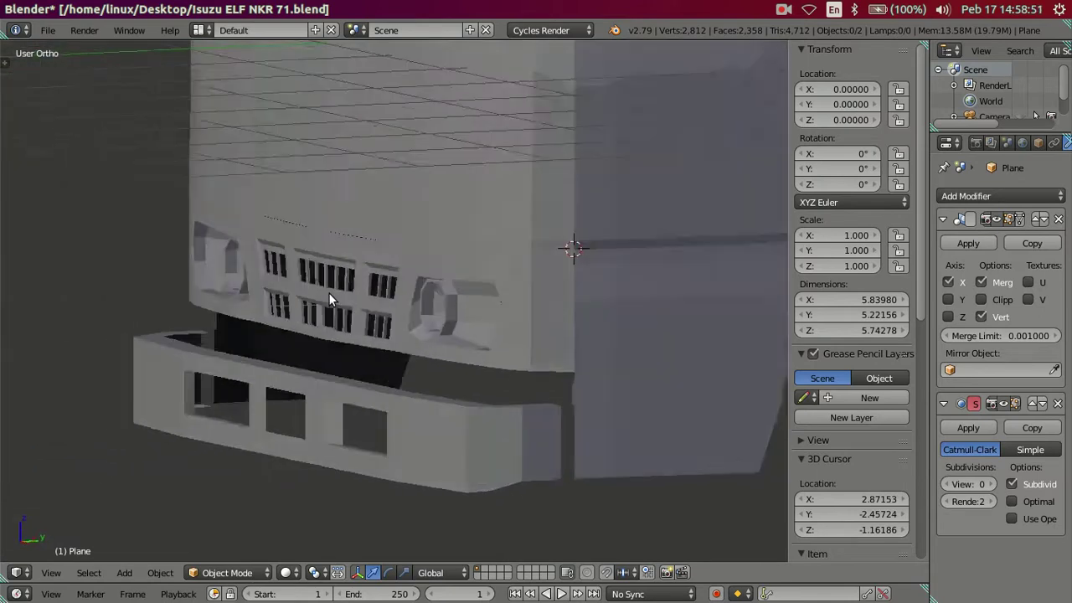
scroll(335, 324, up, 2)
scroll(335, 332, up, 2)
mouse_move(335, 332)
middle_down()
mouse_move(352, 370)
mouse_move(265, 318)
mouse_move(363, 336)
mouse_move(395, 298)
mouse_move(419, 303)
middle_up()
scroll(355, 363, down, 3)
Step: Preview the cab with smooth subdivision, check it from the front, then orbit to the side
mouse_move(991, 492)
mouse_down()
mouse_move(1007, 492)
mouse_move(971, 484)
mouse_up()
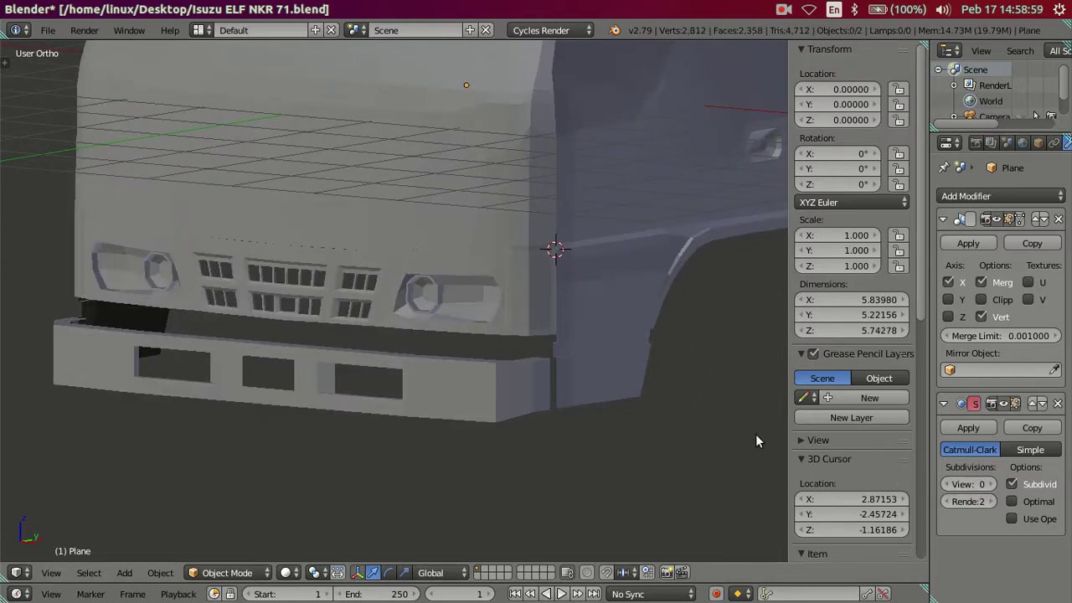
mouse_move(490, 337)
middle_down()
mouse_move(334, 289)
mouse_move(394, 316)
middle_up()
key(KP_1)
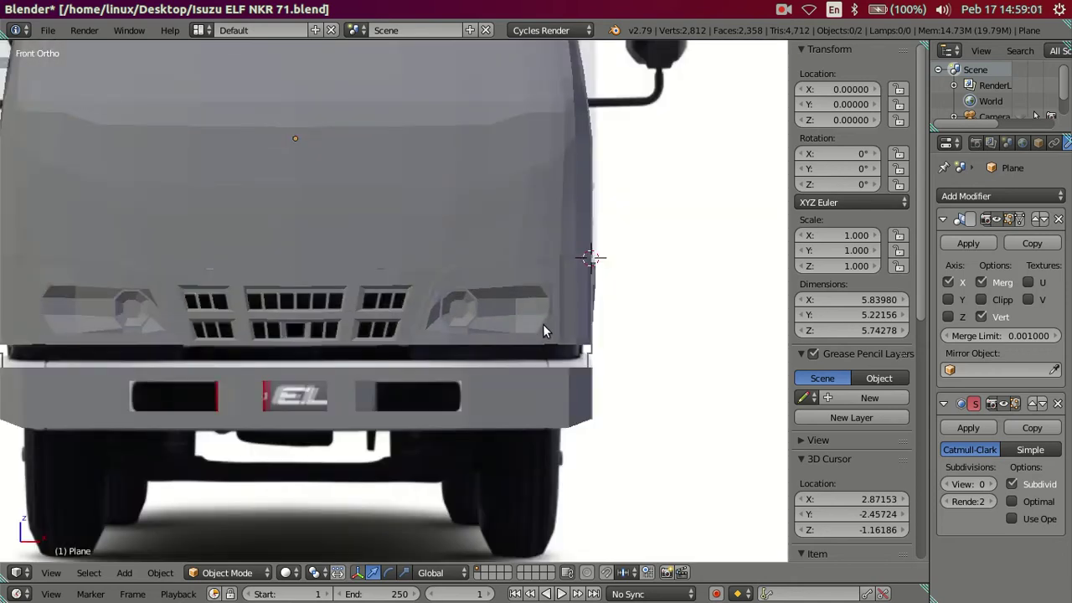
scroll(573, 265, down, 5)
middle_drag(578, 264, 414, 272)
Step: Re-enter Edit Mode and zoom in on the side vent from the right view
scroll(560, 291, up, 2)
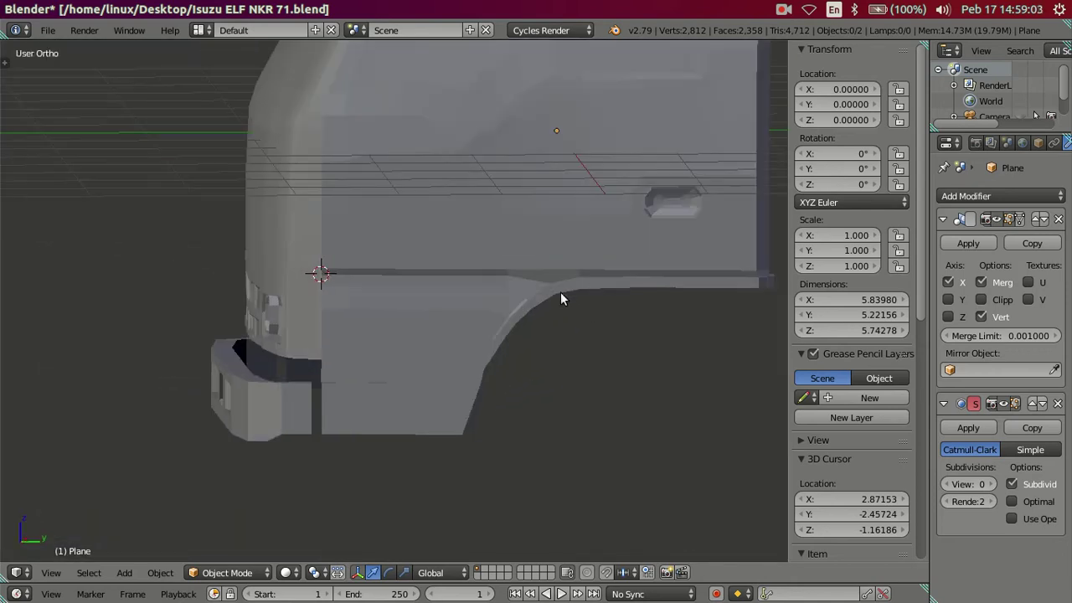
scroll(440, 381, up, 2)
key(Tab)
scroll(442, 385, up, 2)
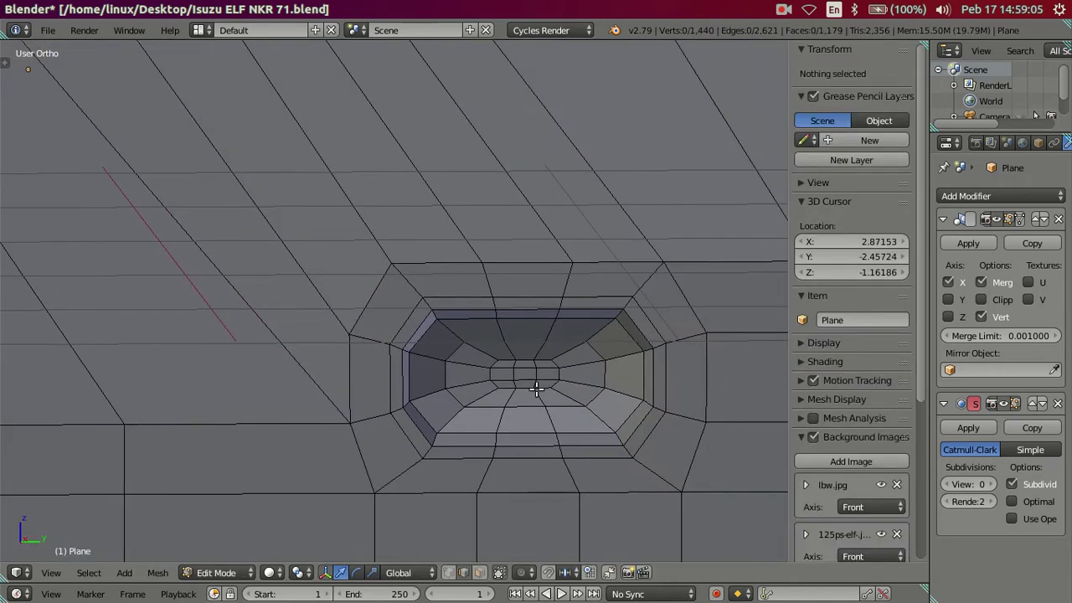
scroll(546, 385, down, 1)
key(KP_3)
scroll(541, 352, up, 2)
scroll(431, 390, up, 2)
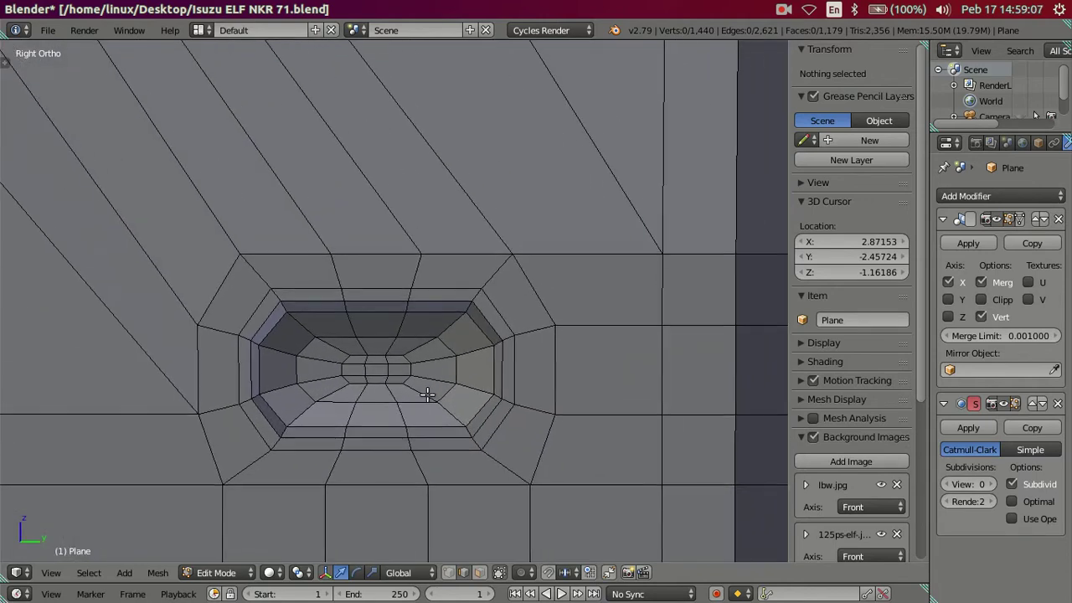
scroll(427, 391, up, 1)
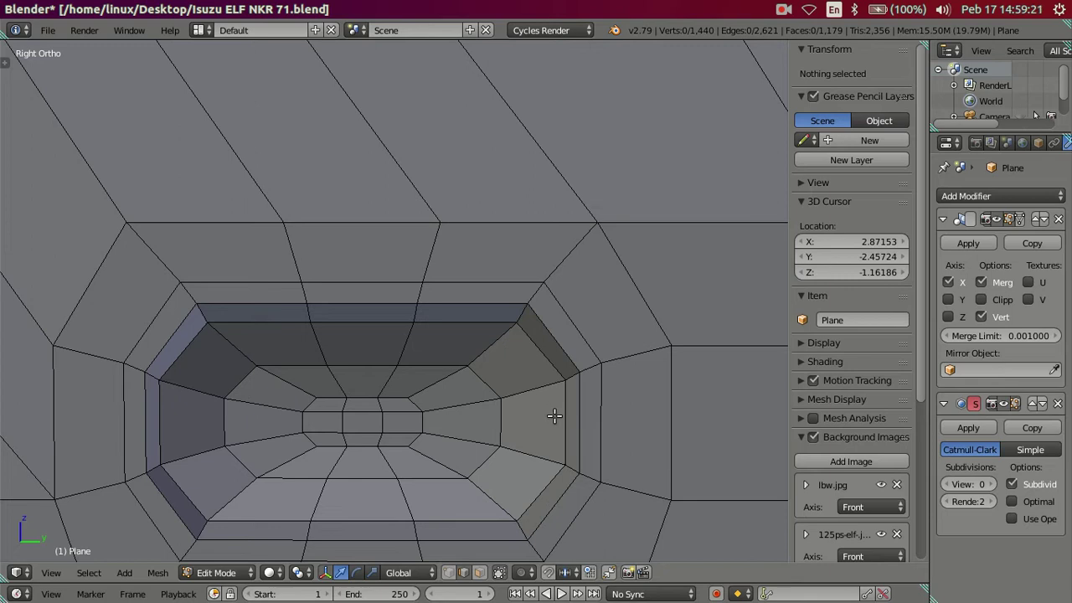
Step: In face select mode, pick the vent's middle loop, top row, diagonal and upper inner faces
click(480, 570)
right_click(572, 408)
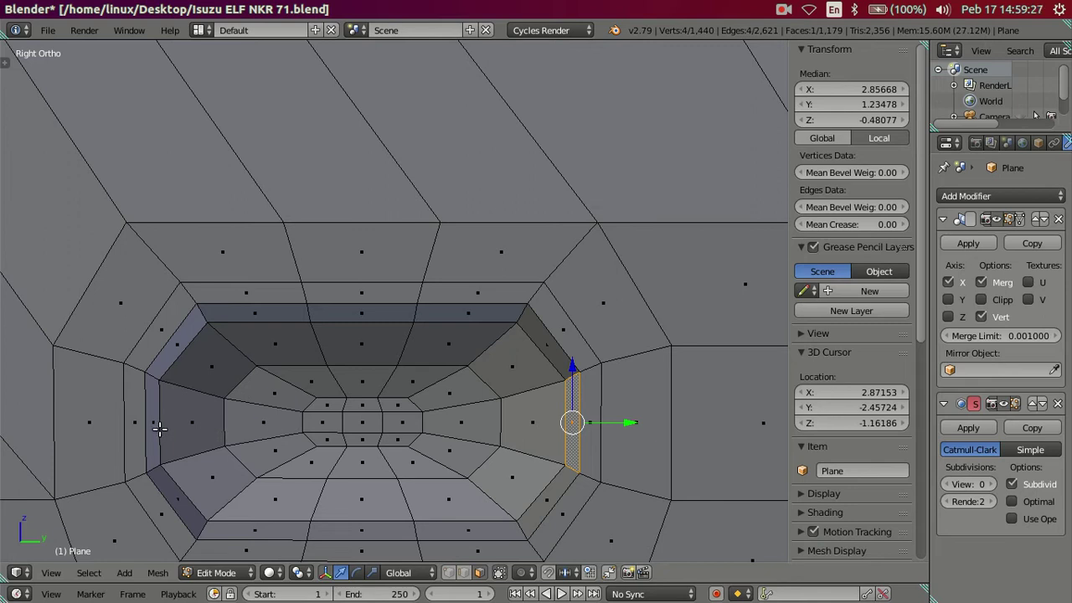
alt+right_click(156, 426)
shift+right_click(164, 353)
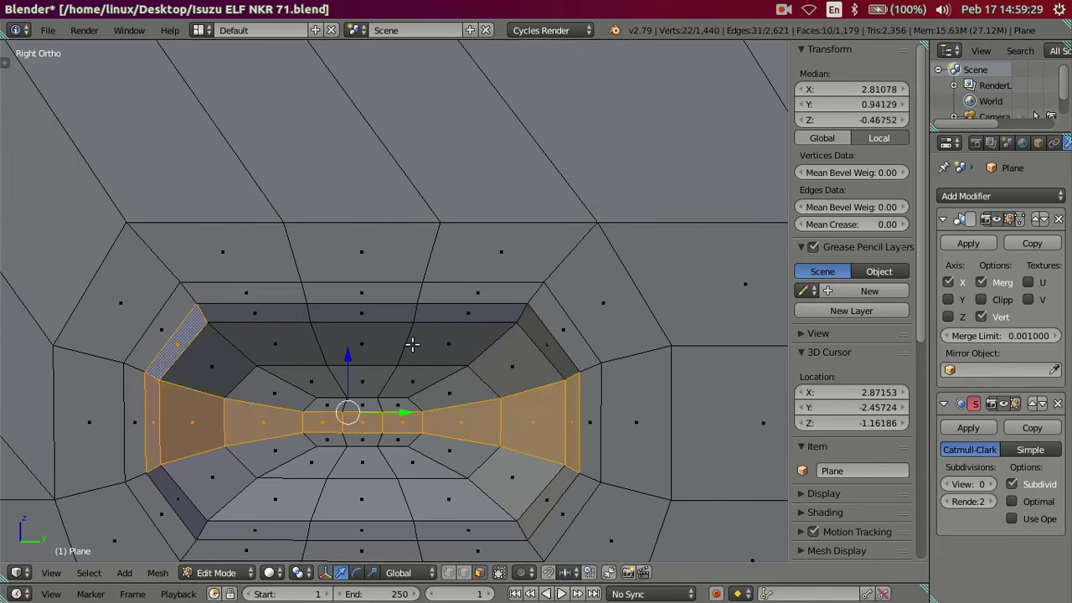
alt+shift+right_click(546, 339)
shift+right_click(498, 369)
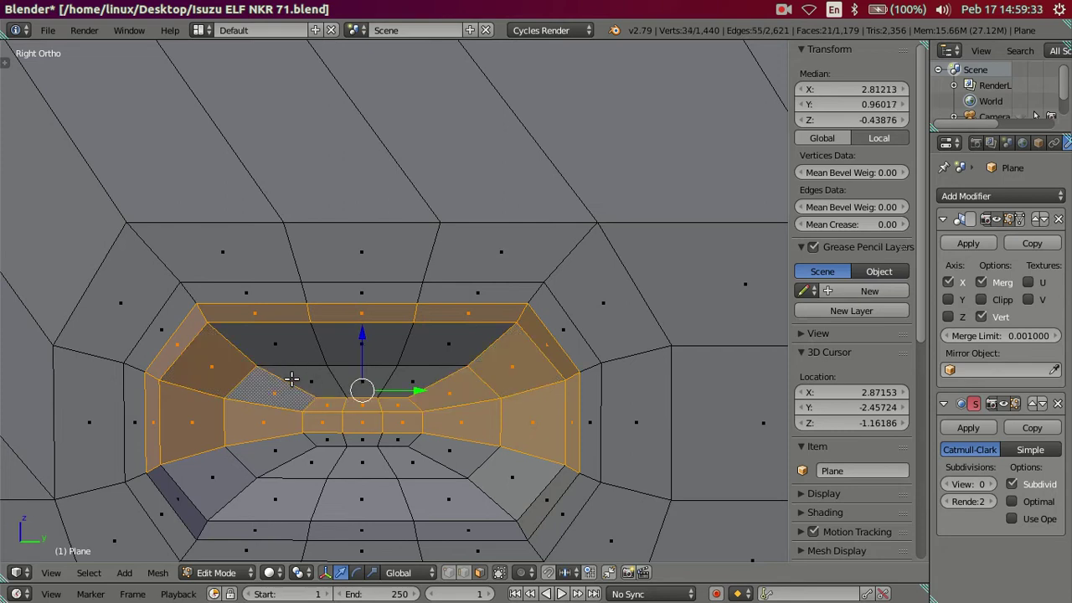
alt+shift+right_click(295, 373)
shift+right_click(299, 346)
shift+right_click(361, 343)
shift+right_click(440, 346)
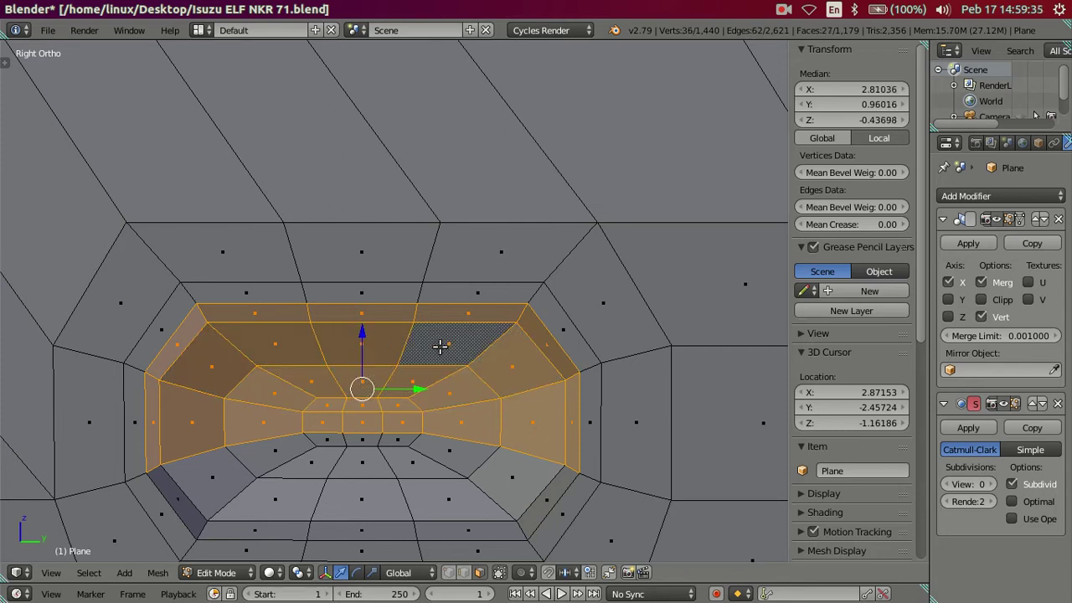
Step: Extrude the selected upper vent faces in place and view them at an angle
key(e)
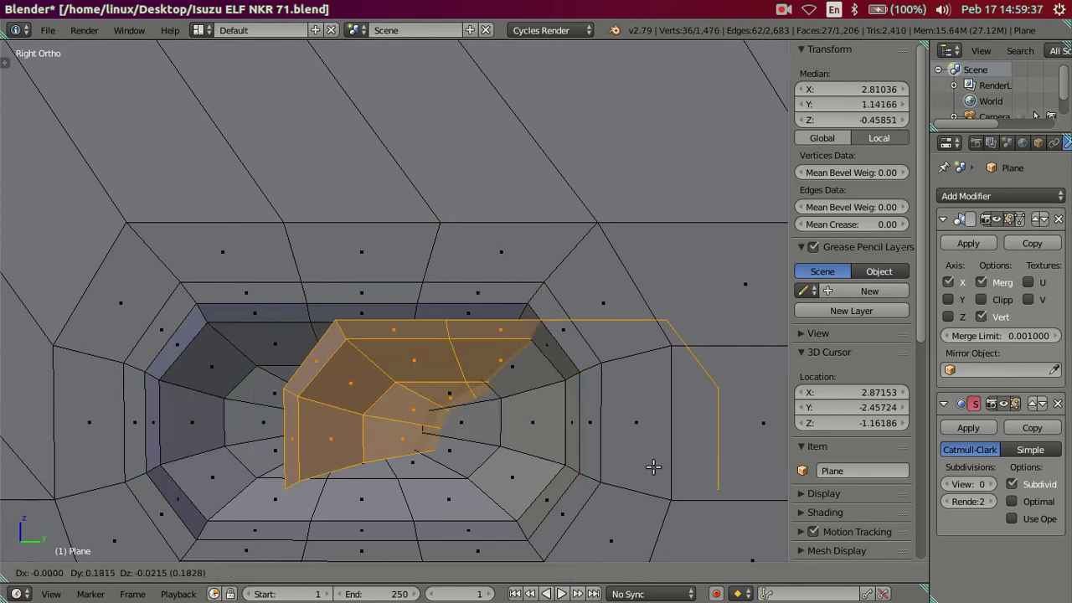
right_click(428, 317)
scroll(428, 317, down, 3)
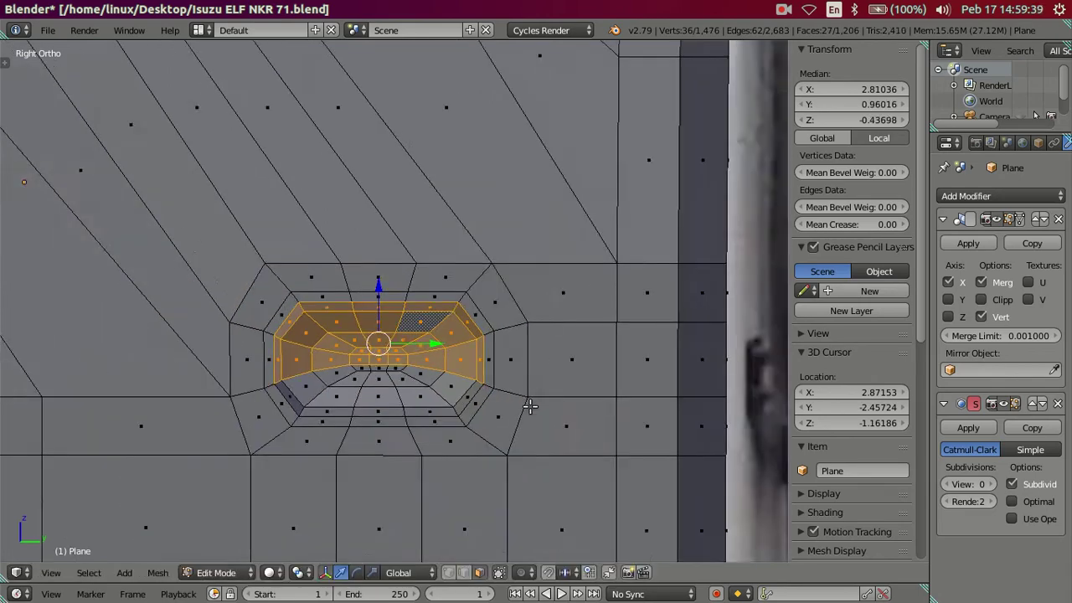
middle_drag(428, 316, 497, 428)
mouse_move(340, 441)
middle_down()
mouse_move(491, 359)
mouse_move(474, 354)
middle_up()
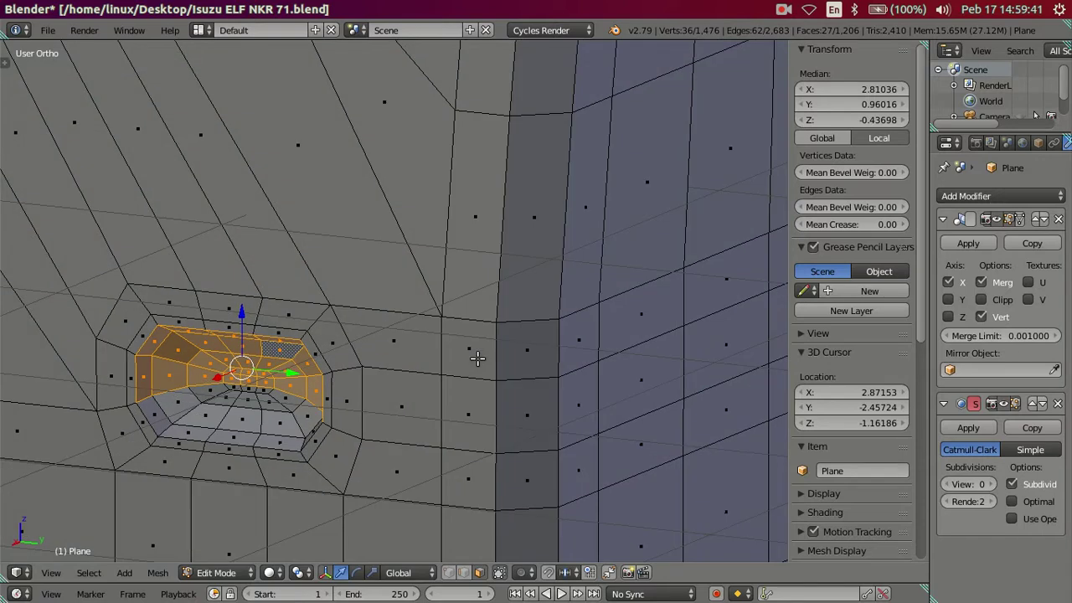
Step: Select the linked cab body and hide it, reveal it again, then reselect a cab side strip
right_click(477, 358)
key(l)
key(h)
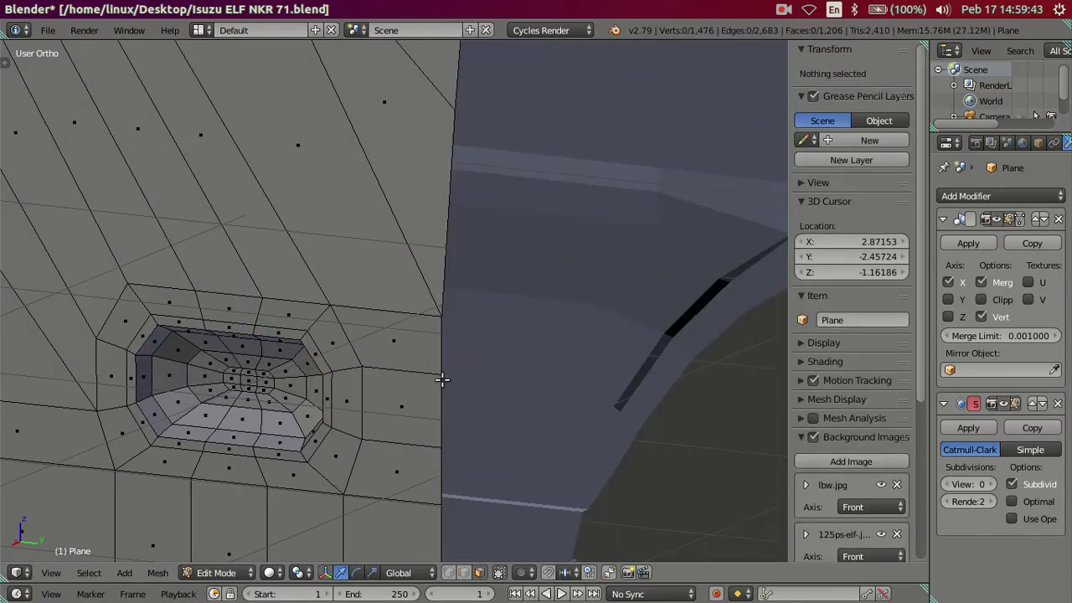
key(alt+h)
scroll(437, 379, down, 3)
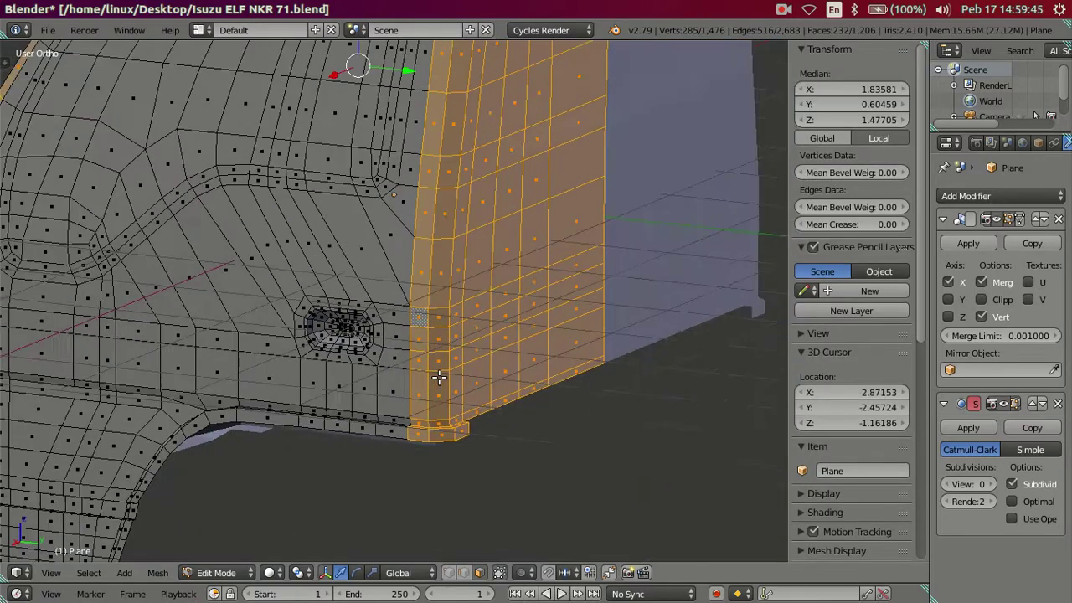
scroll(437, 379, down, 2)
right_click(363, 260)
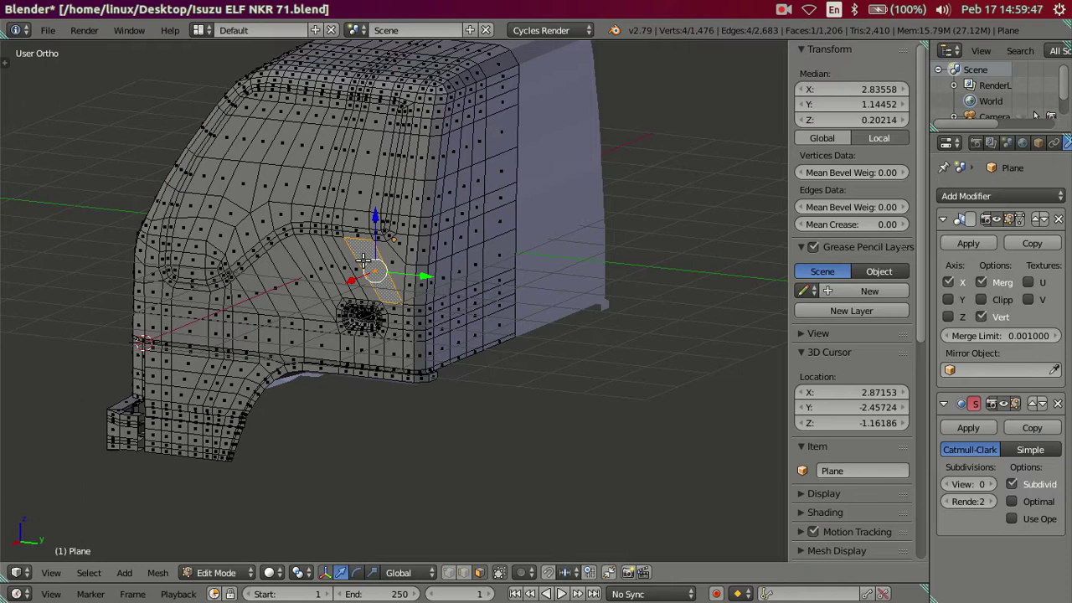
key(l)
key(a)
right_click(360, 269)
Step: Hide the linked roof, side and window regions, leaving the small front strip centred
key(l)
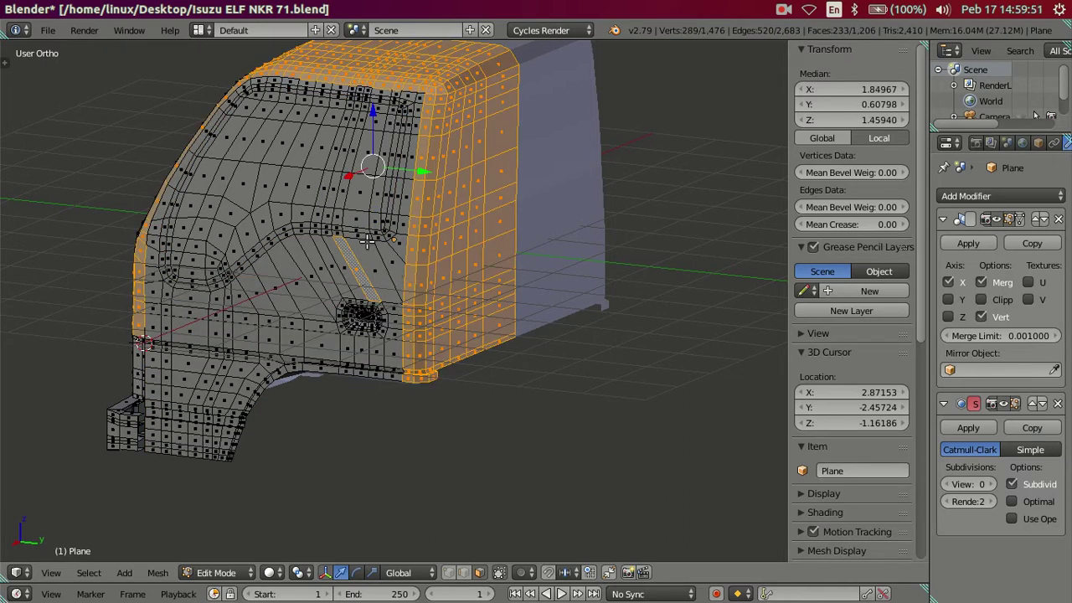
key(l)
key(l)
key(h)
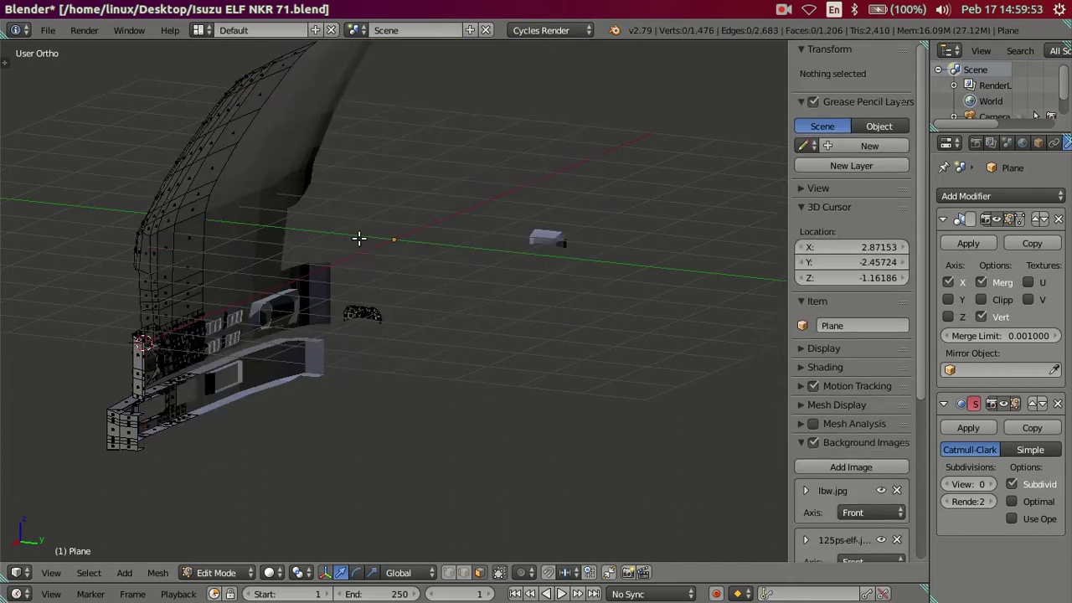
scroll(371, 321, up, 4)
mouse_move(343, 366)
shift+middle_down()
mouse_move(477, 348)
mouse_move(450, 306)
mouse_move(294, 436)
mouse_move(480, 313)
shift+middle_up()
scroll(427, 470, up, 3)
Step: In edge select mode, try adjusting the curved strip's top edge loop, then undo it
click(463, 572)
click(89, 327)
middle_drag(89, 328, 204, 291)
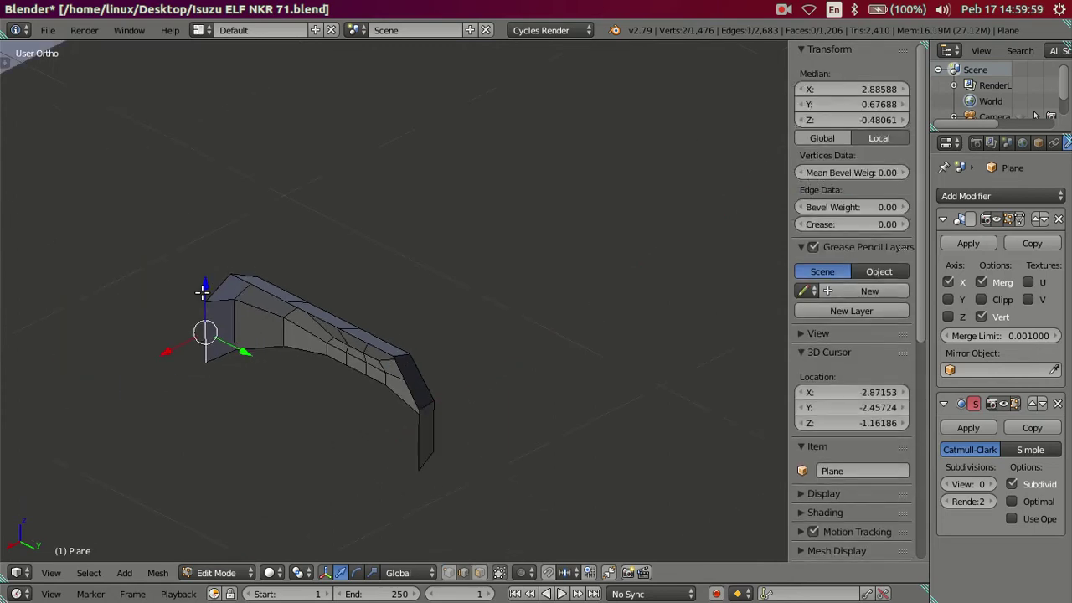
click(868, 91)
key(Return)
alt+right_click(233, 327)
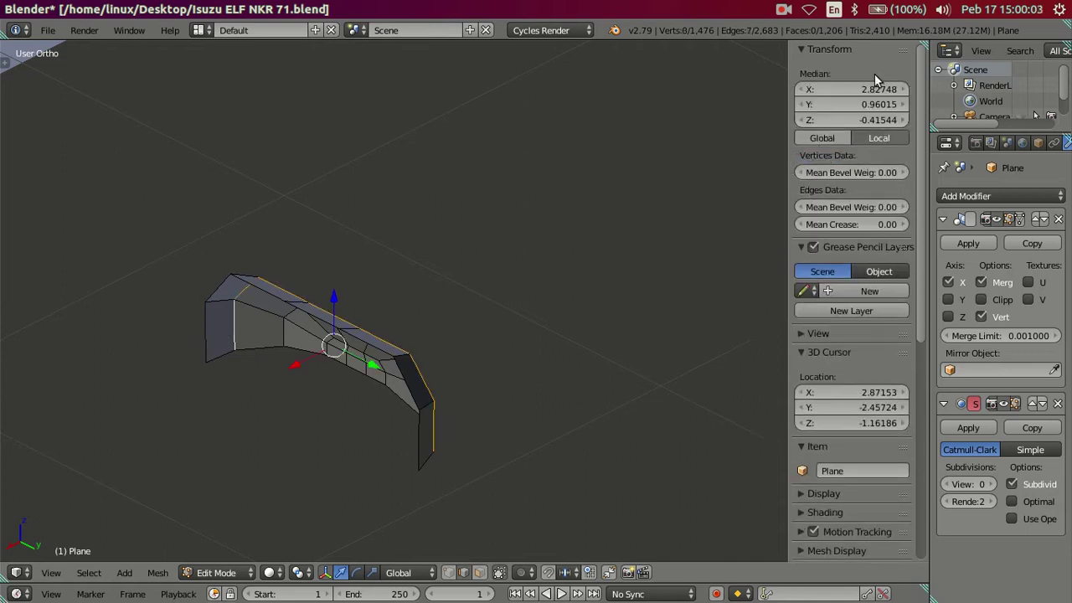
key(ctrl+z)
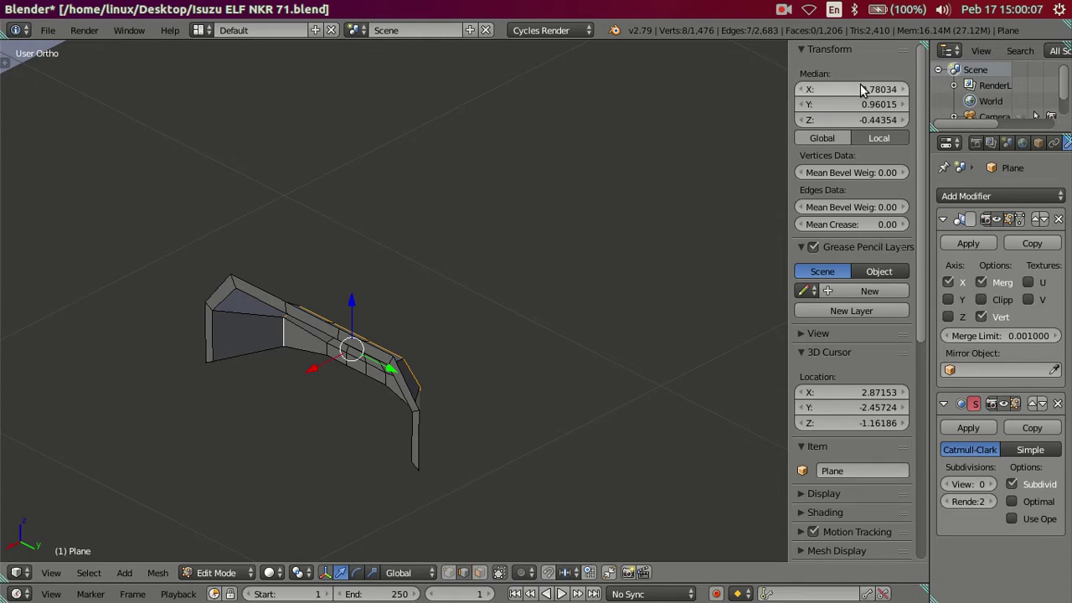
Step: Move the strip's end edge loop outward along X and inspect the neighbouring end loops
key(a)
scroll(414, 376, up, 4)
scroll(368, 378, up, 2)
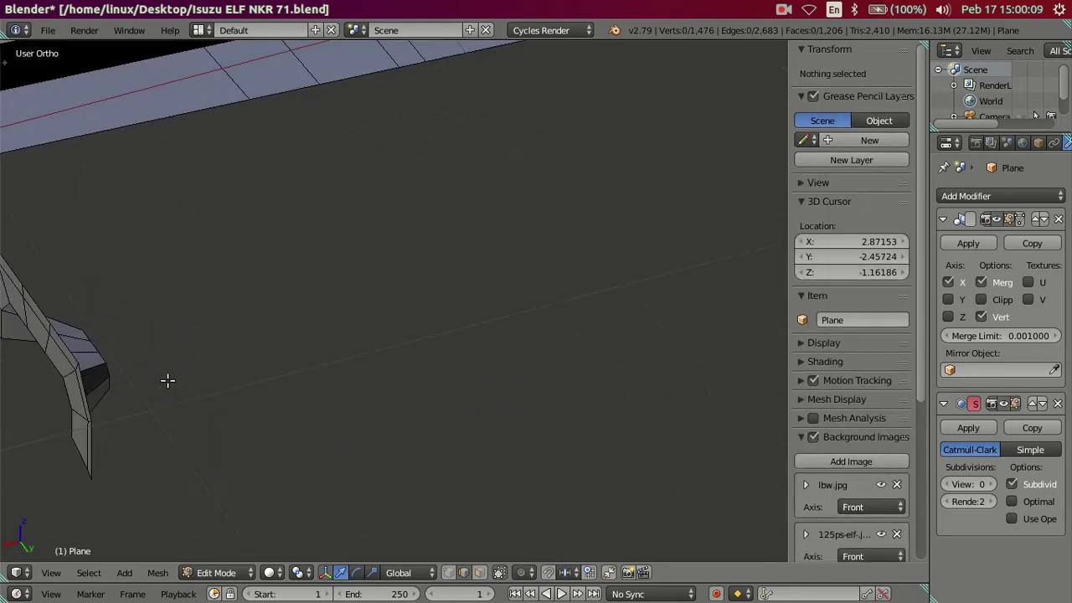
alt+right_click(96, 343)
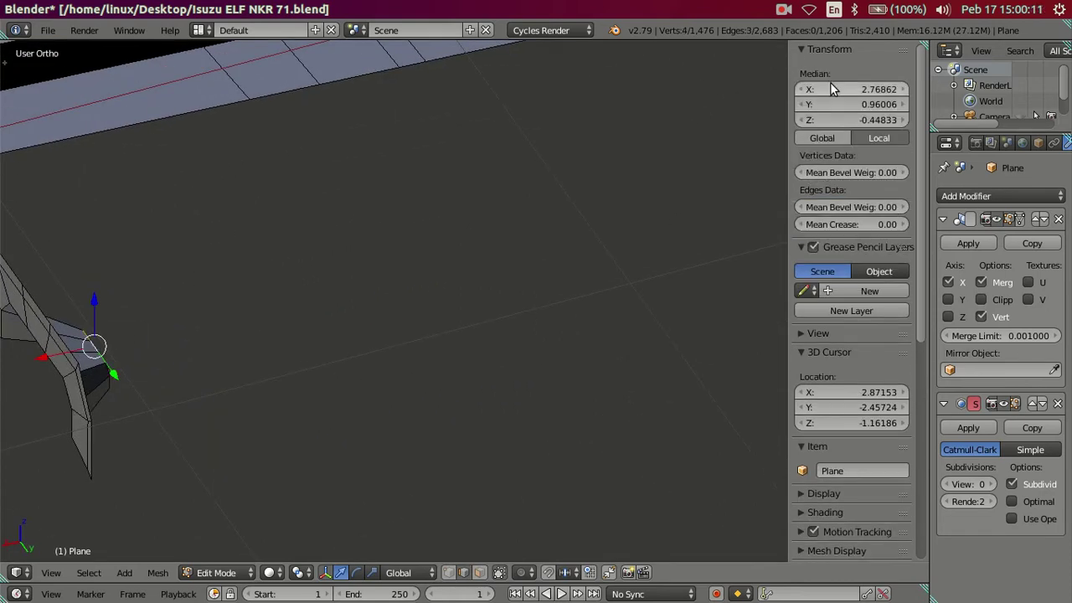
drag(829, 82, 840, 82)
key(a)
alt+right_click(136, 335)
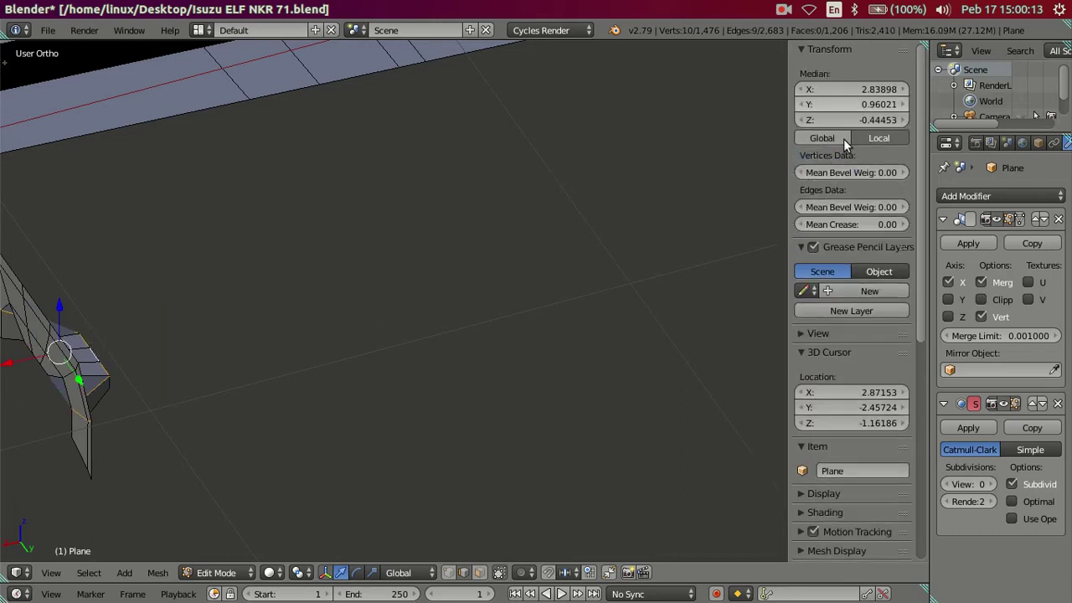
key(a)
alt+right_click(106, 360)
key(a)
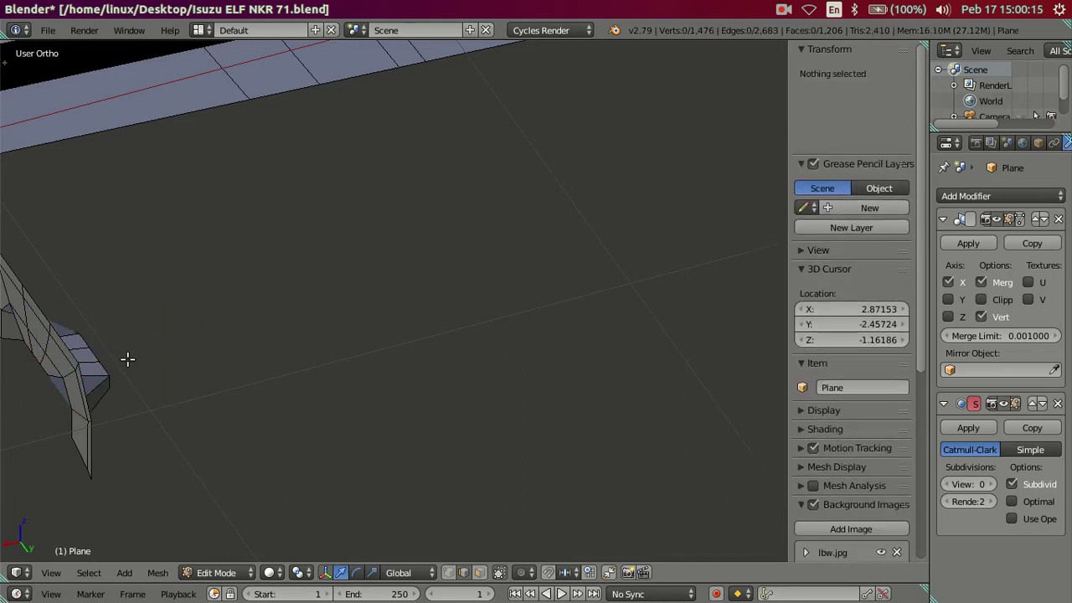
Step: Check one more end loop, then isolate the recess mesh in Local View
scroll(388, 340, down, 2)
scroll(300, 370, up, 3)
alt+right_click(265, 406)
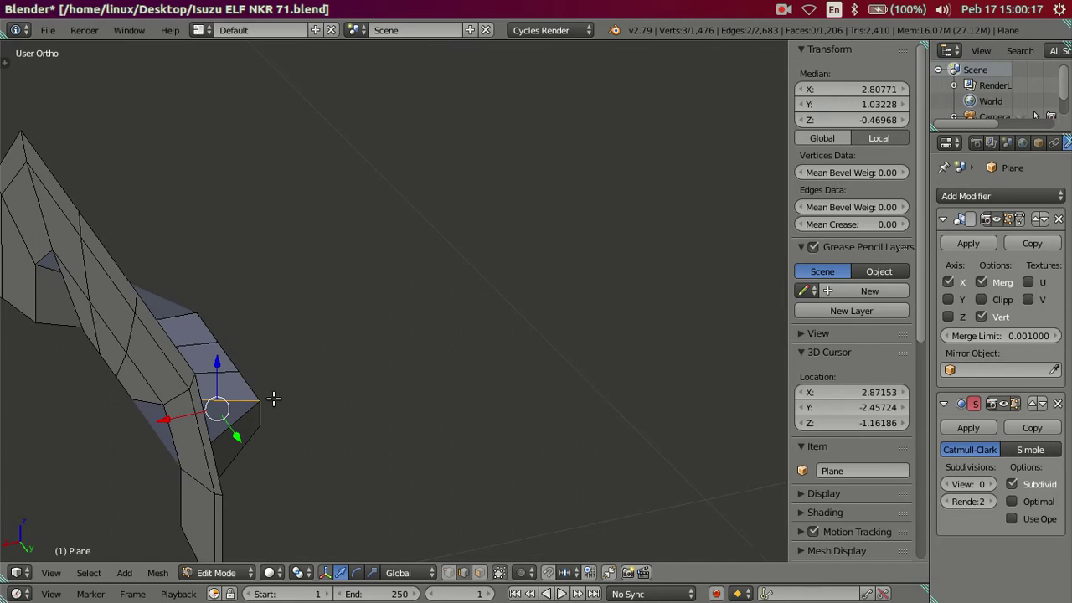
key(a)
scroll(304, 390, down, 3)
scroll(354, 360, up, 5)
key(KP_Divide)
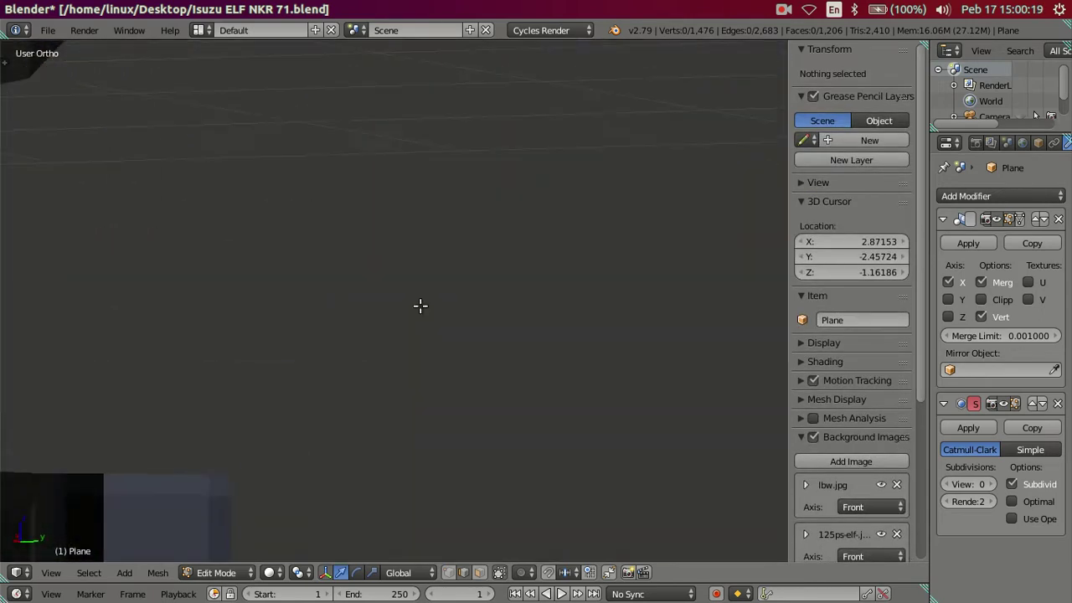
Step: Select a run of edges along the recess bottom, then undo that selection
scroll(413, 405, up, 3)
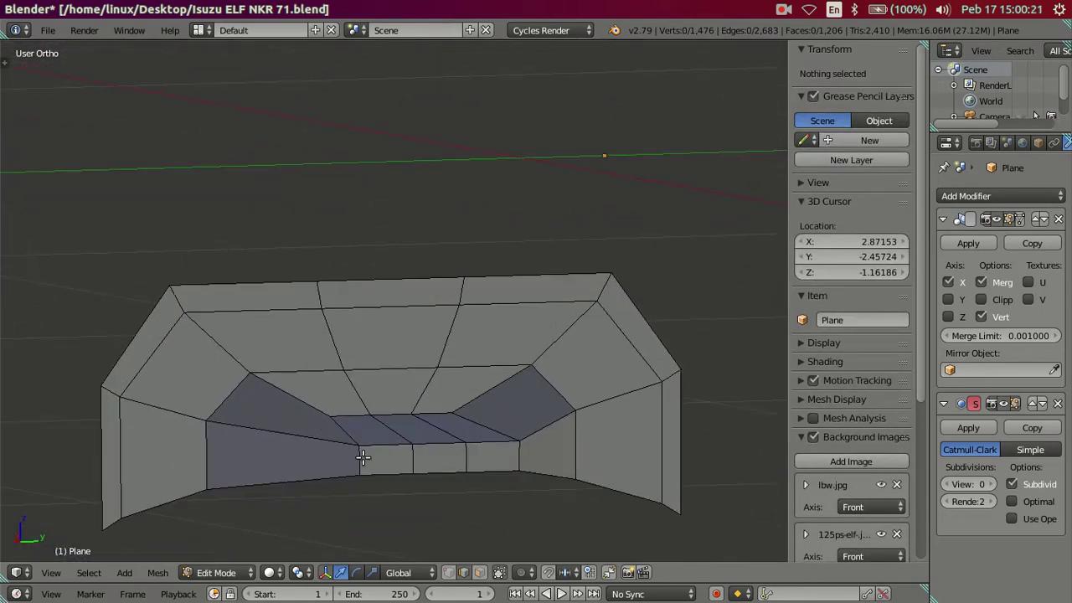
right_click(360, 453)
shift+right_click(425, 441)
shift+right_click(394, 447)
shift+right_click(388, 449)
shift+right_click(466, 445)
shift+right_click(499, 450)
shift+right_click(520, 455)
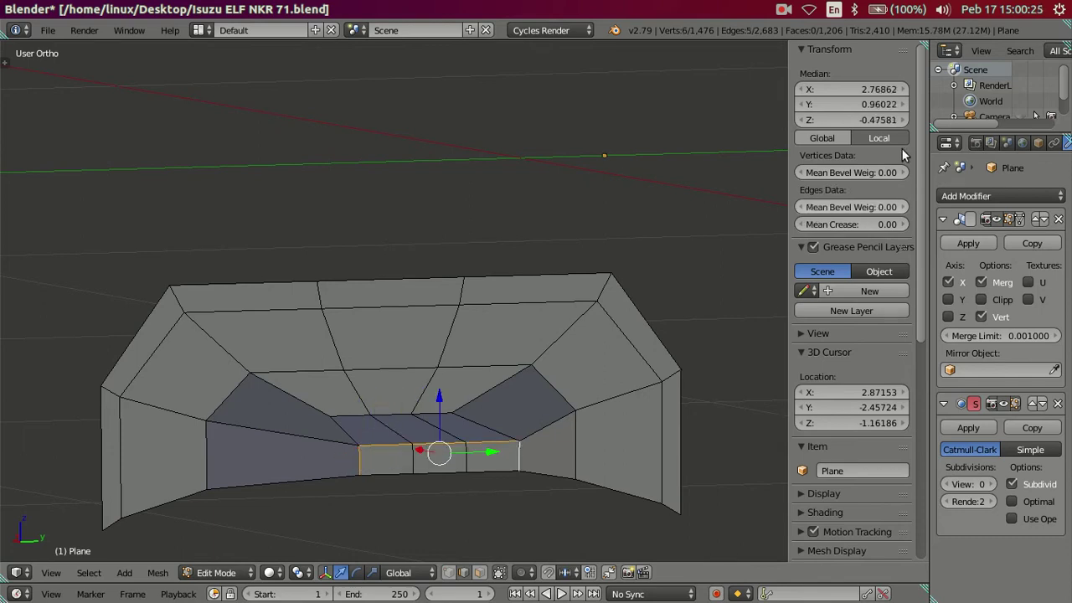
key(ctrl+z)
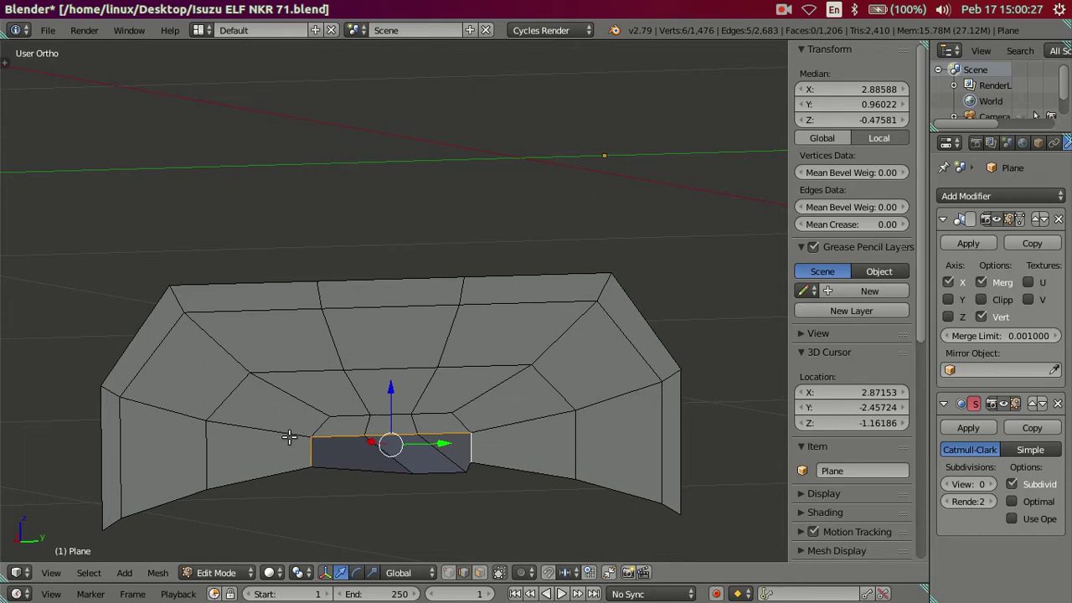
key(ctrl+z)
key(ctrl+z)
Step: In Right Ortho view, add a horizontal loop cut across the side vent recess
middle_drag(453, 478, 464, 435)
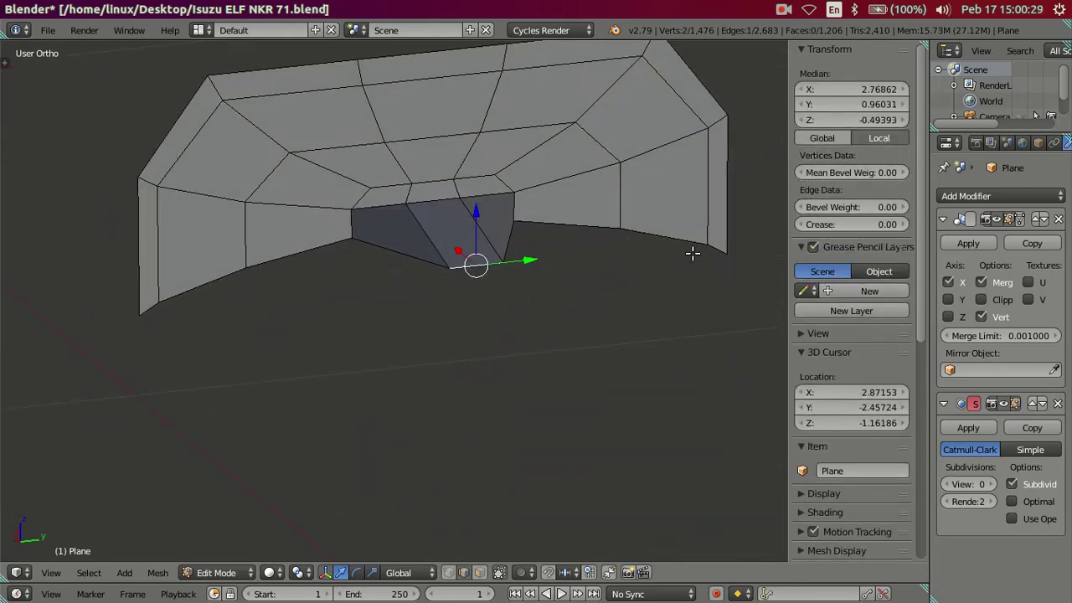
key(a)
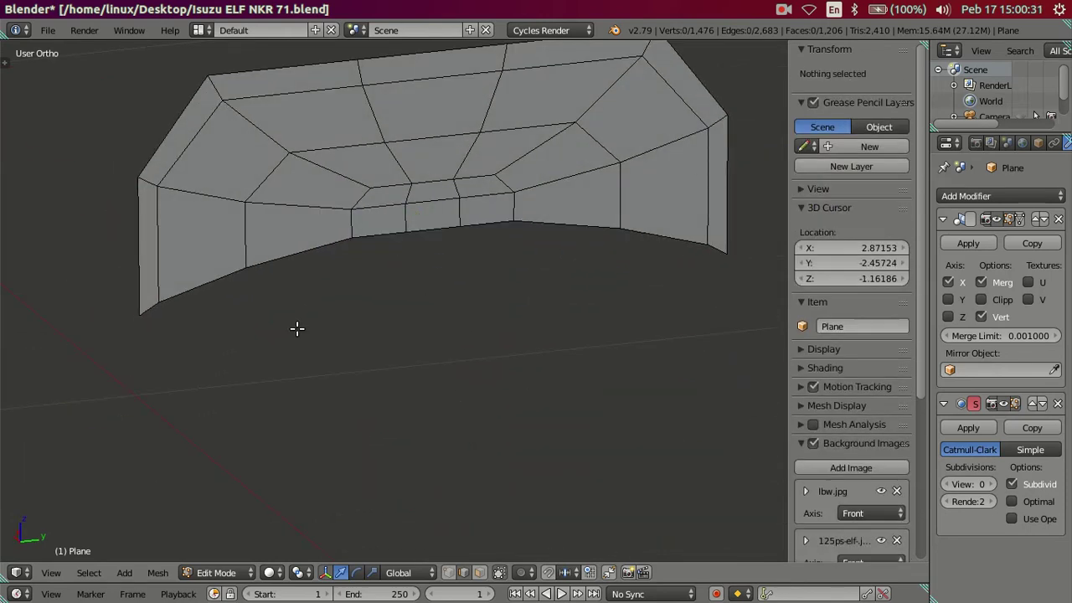
scroll(299, 339, down, 7)
key(KP_3)
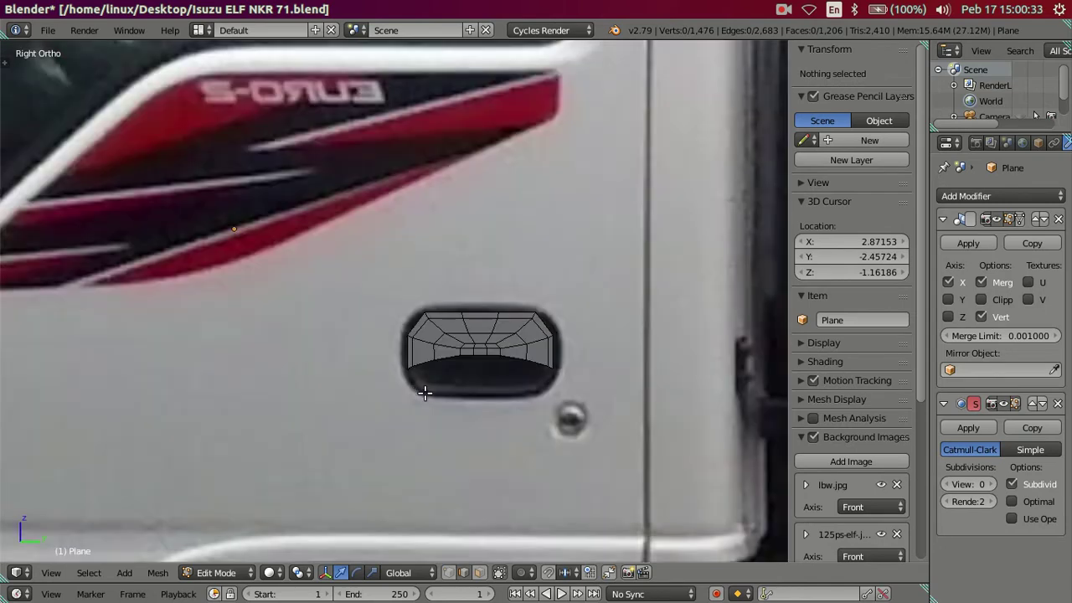
scroll(343, 371, up, 2)
scroll(424, 412, up, 2)
scroll(424, 412, up, 1)
key(ctrl+r)
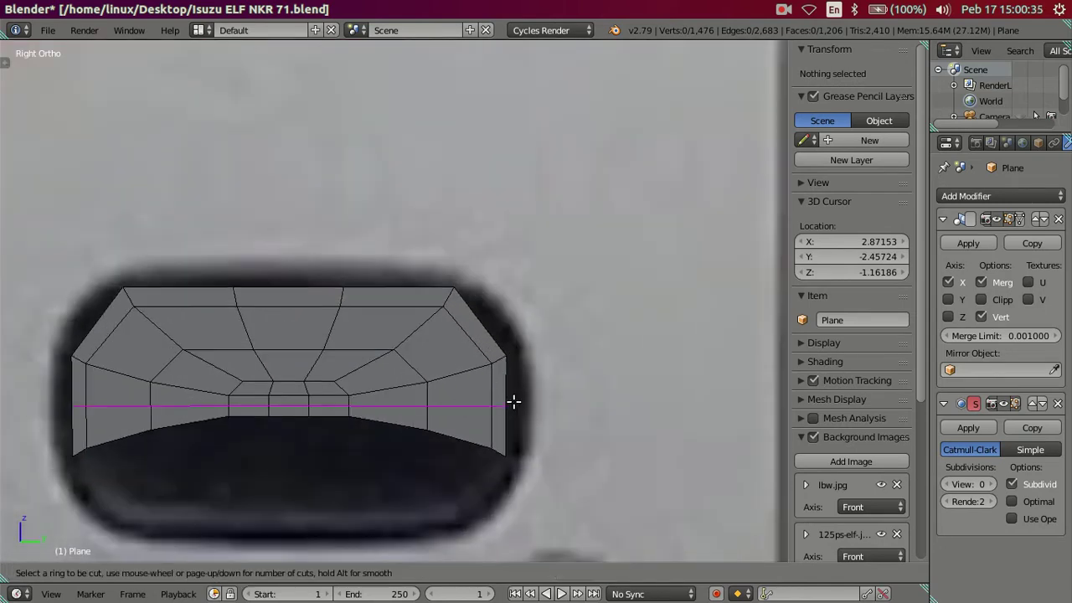
click(514, 402)
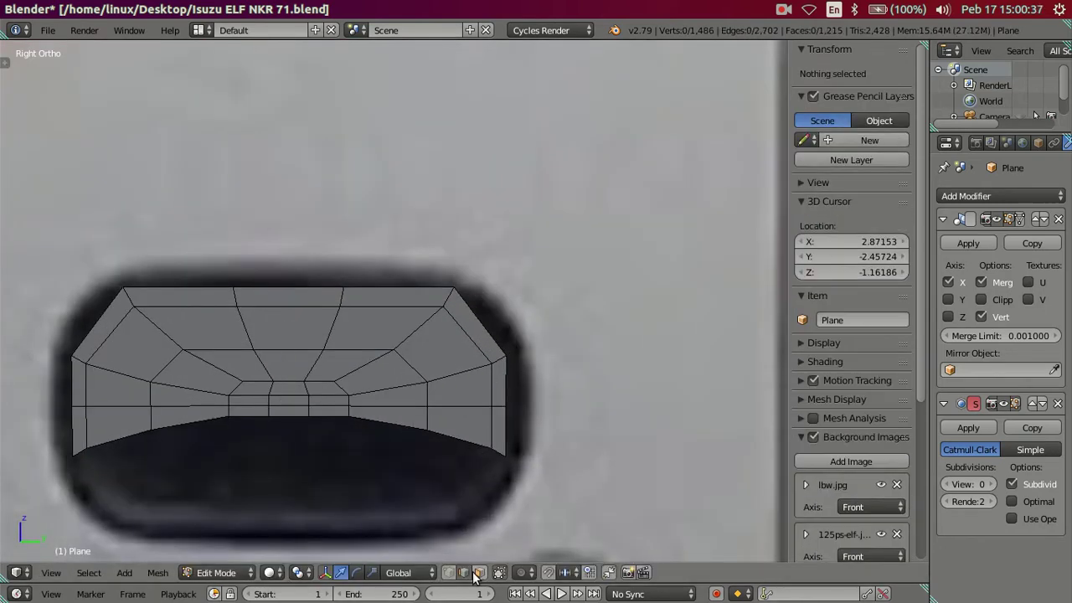
Step: Select the recess's bottom row of faces as a loop and delete them
right_click(495, 437)
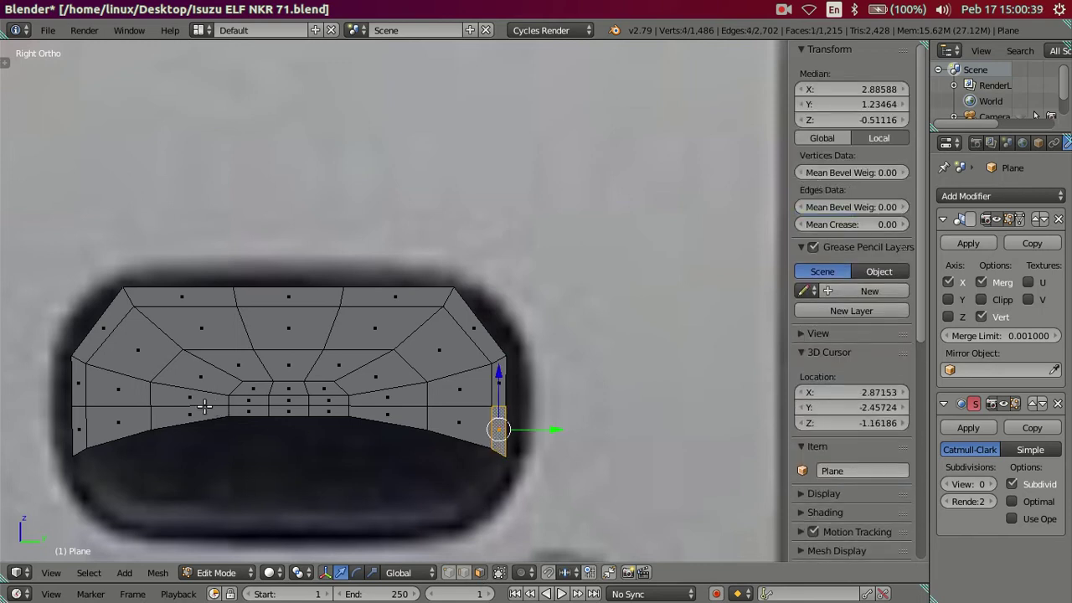
alt+right_click(81, 434)
key(x)
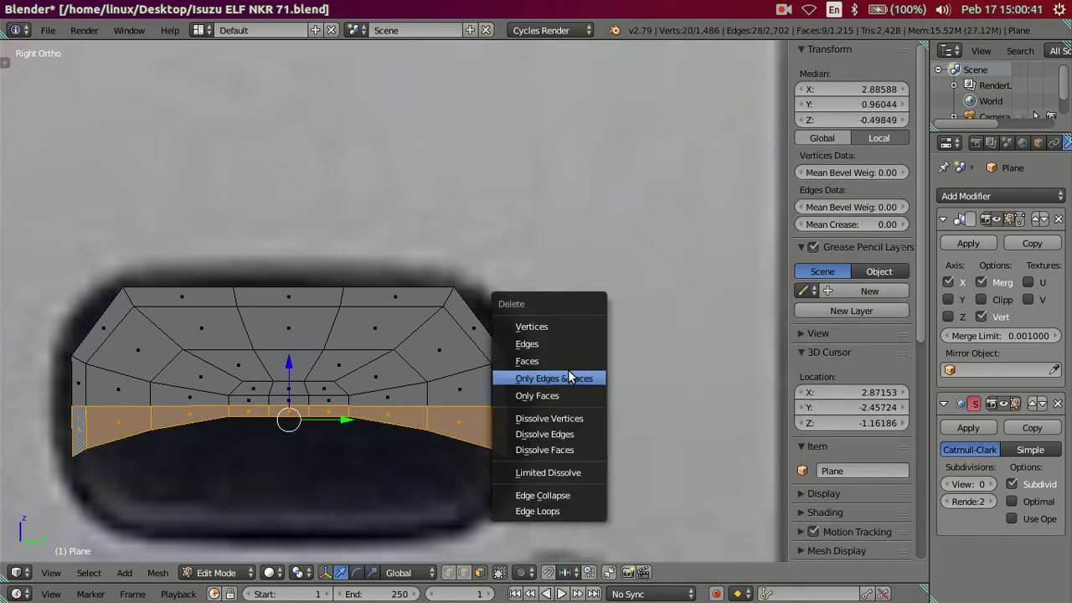
click(571, 361)
scroll(524, 361, down, 3)
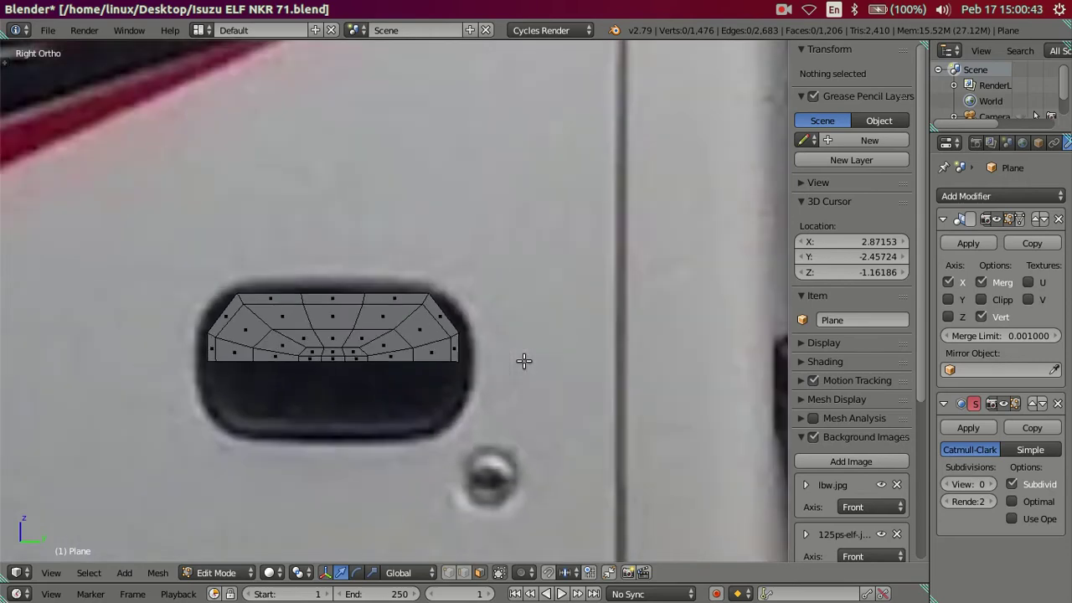
mouse_move(515, 360)
middle_down()
mouse_move(329, 376)
mouse_move(478, 375)
mouse_move(452, 397)
mouse_move(464, 413)
mouse_move(454, 544)
middle_up()
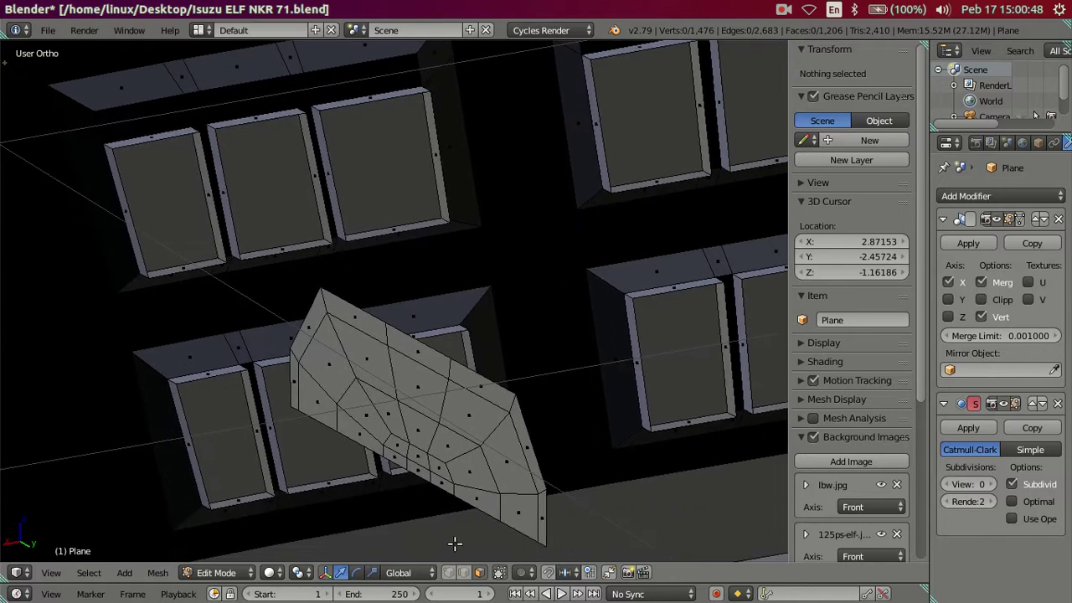
Step: Extrude the recess's top and bottom boundary loops into a thick rim
alt+right_click(494, 385)
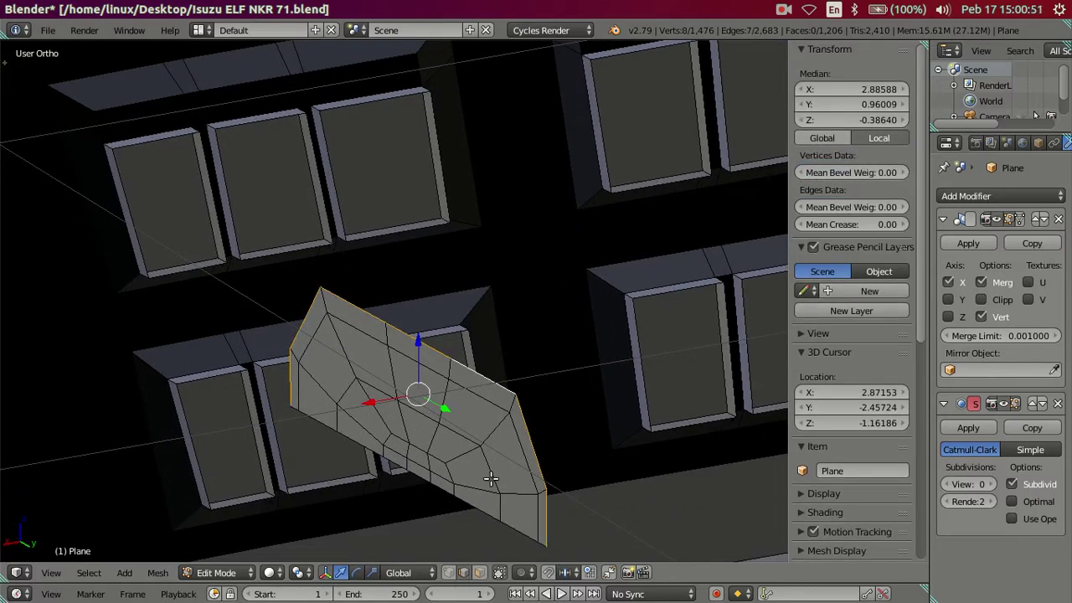
shift+middle_drag(492, 520, 421, 434)
alt+shift+right_click(443, 452)
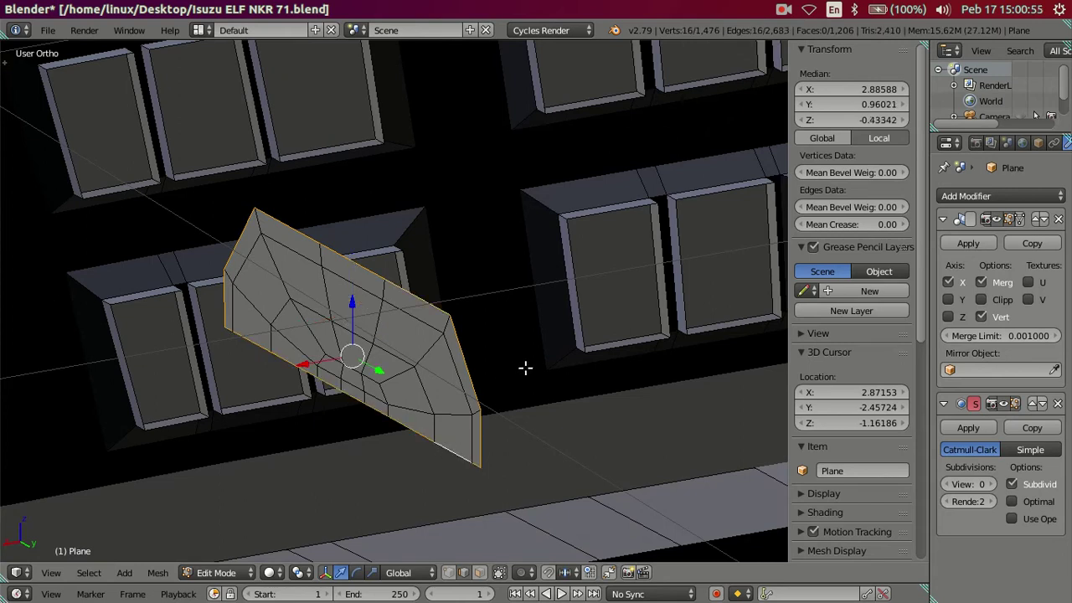
key(e)
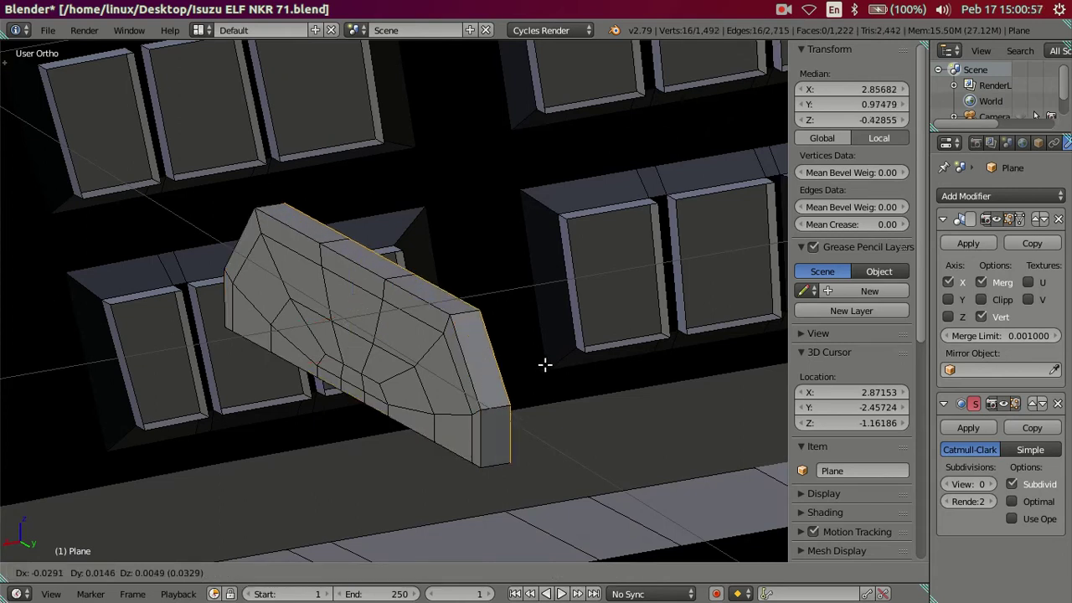
click(573, 356)
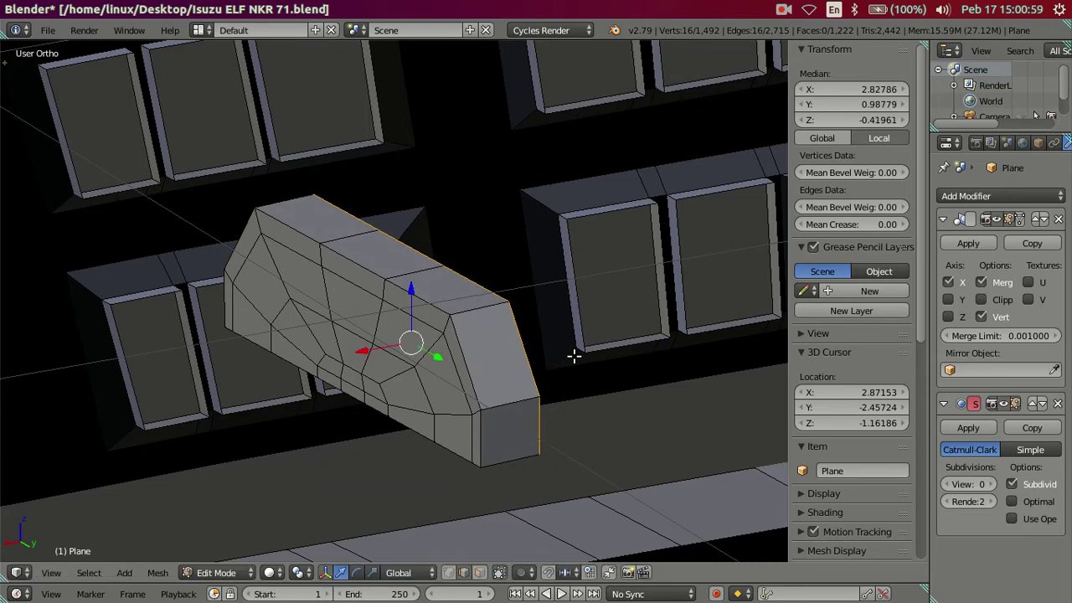
Step: Select the extruded rim's edge loop and move it along the X axis
key(l)
mouse_move(337, 473)
middle_down()
mouse_move(388, 413)
mouse_move(373, 363)
mouse_move(347, 374)
mouse_move(411, 268)
mouse_move(406, 341)
middle_up()
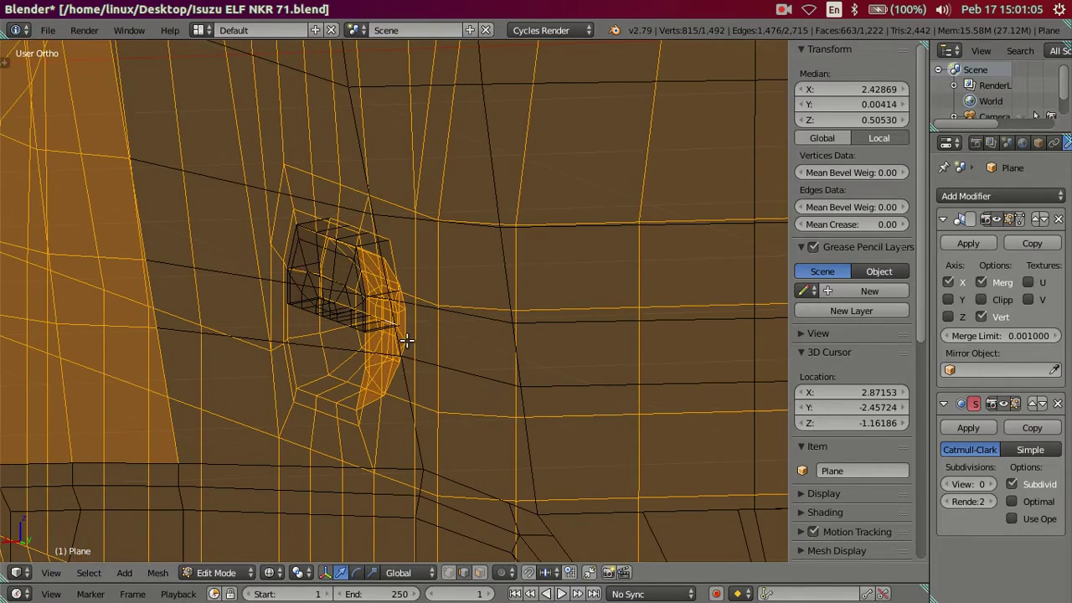
key(a)
scroll(400, 301, up, 3)
alt+right_click(392, 226)
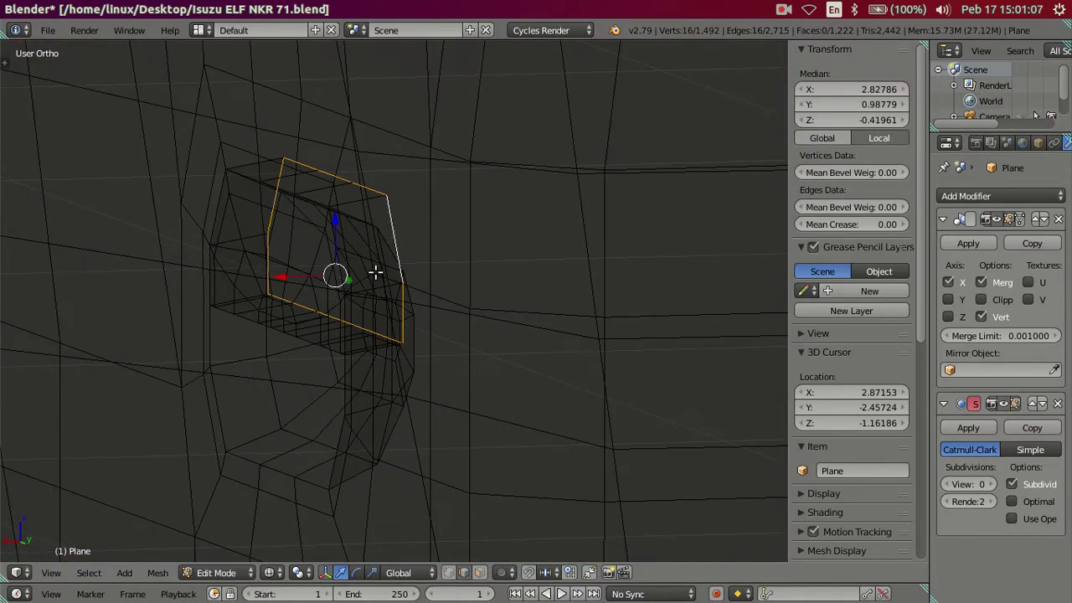
mouse_move(413, 278)
middle_down()
mouse_move(402, 299)
mouse_move(394, 292)
middle_up()
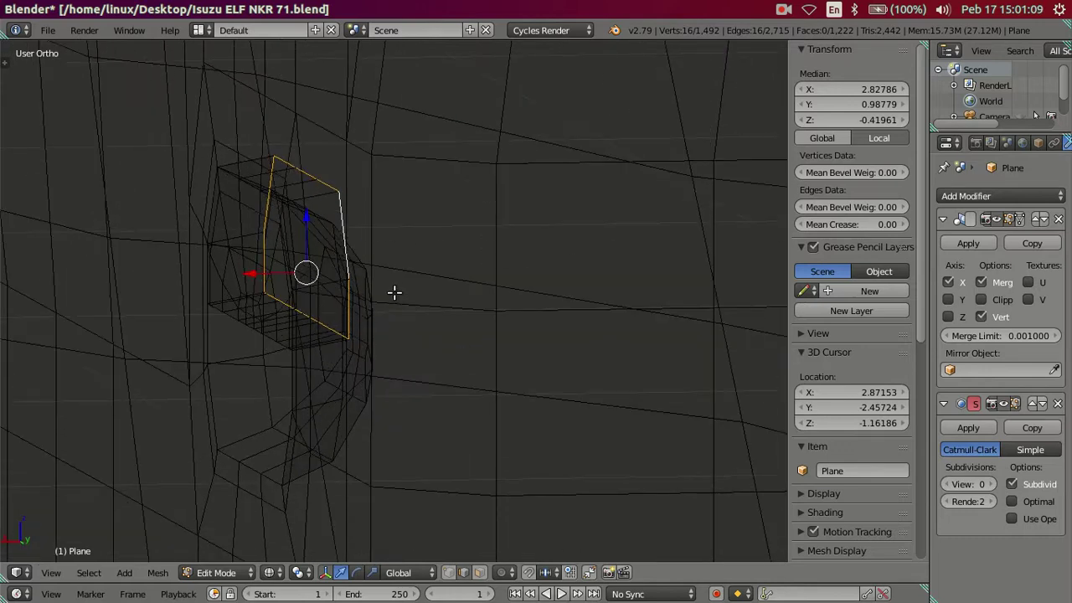
key(g)
key(x)
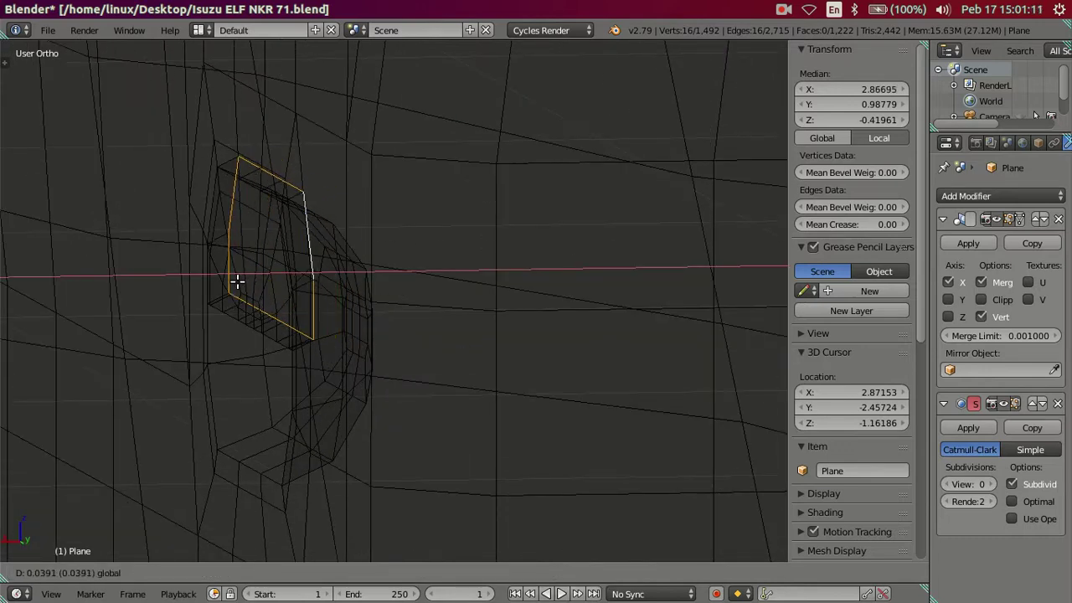
click(262, 273)
Step: Cancel a second X move of the loop and view it from the side in solid shading
key(z)
key(g)
key(x)
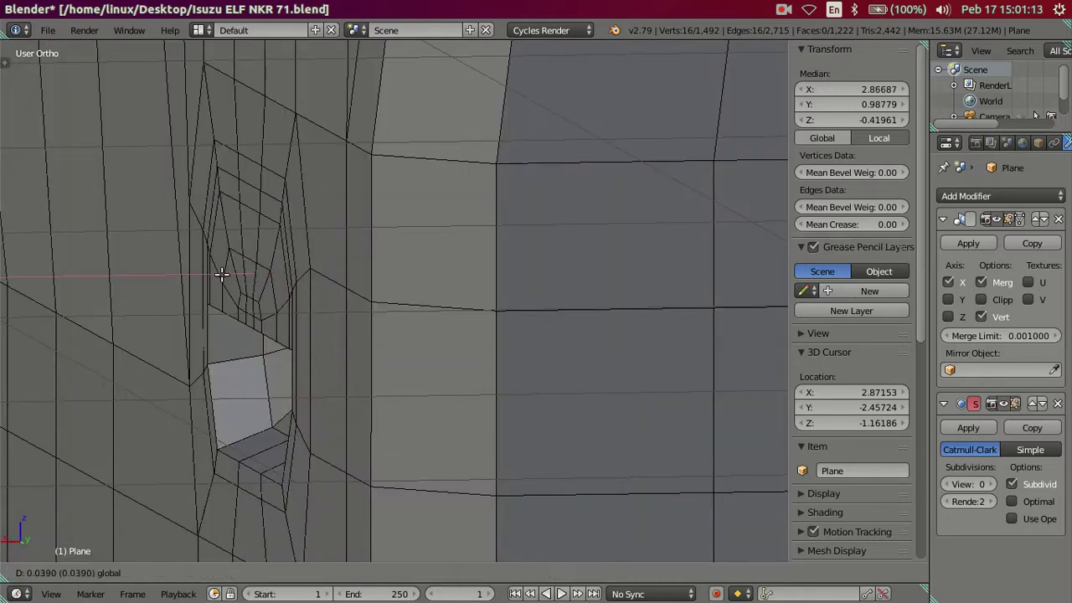
right_click(204, 278)
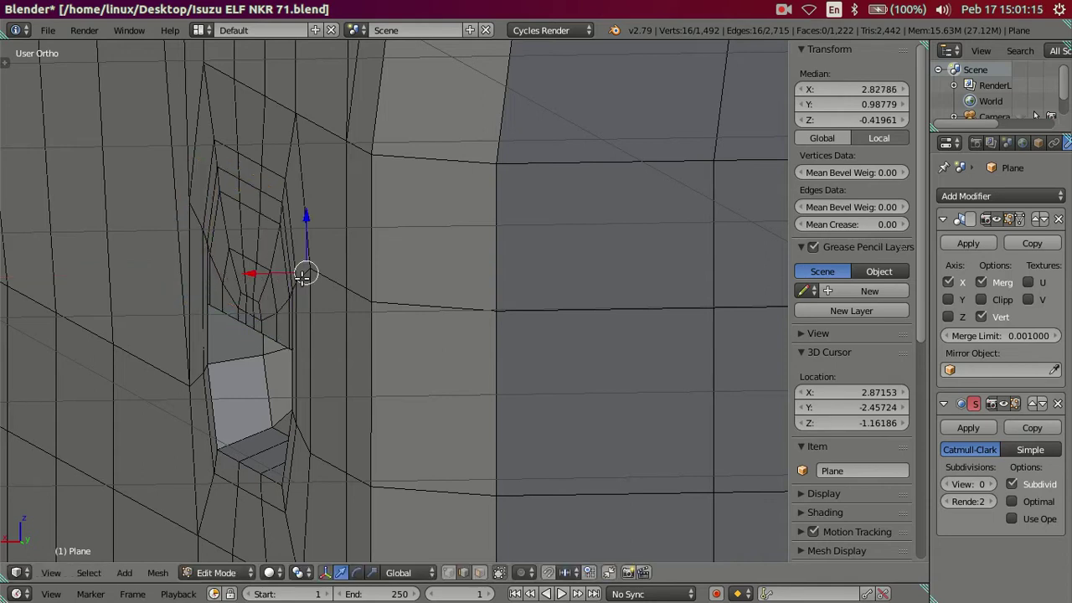
key(z)
key(KP_4)
key(z)
Step: Hide the two linked cab body parts in front of the rim block
right_click(358, 429)
key(l)
key(h)
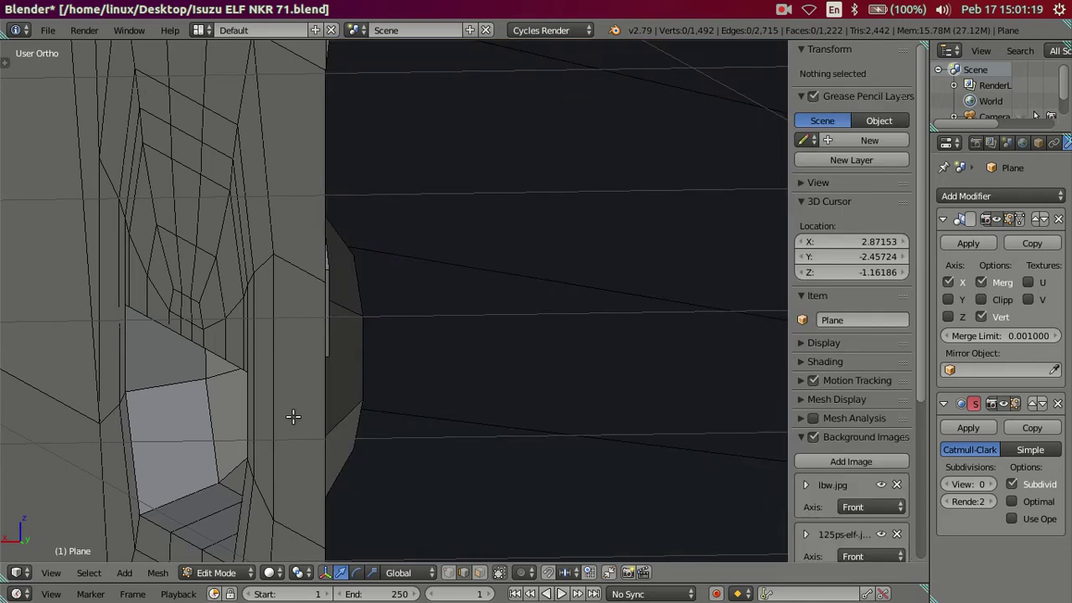
right_click(272, 473)
key(l)
key(h)
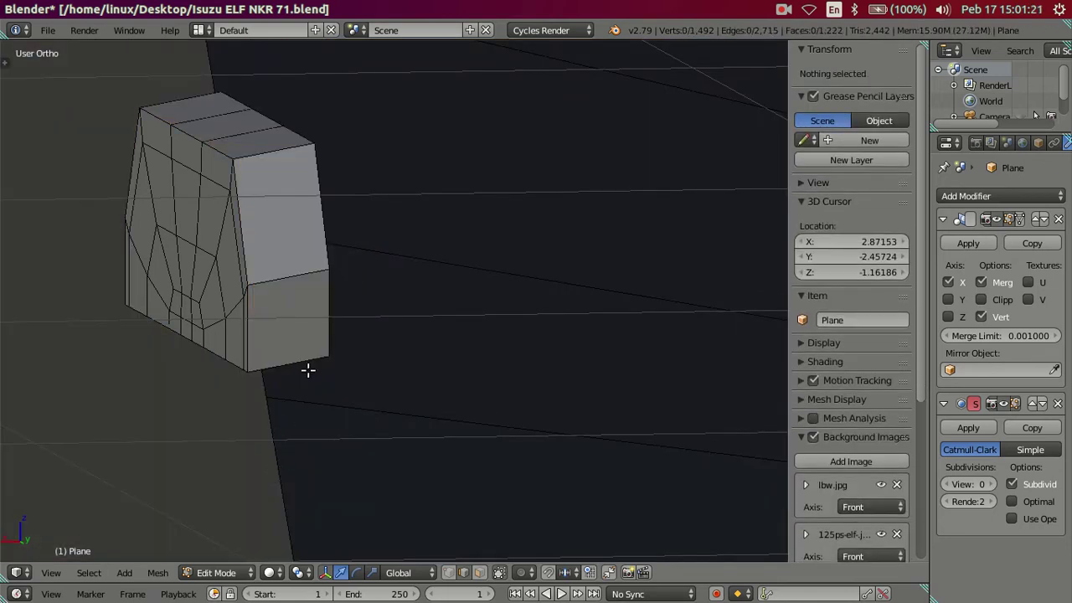
shift+middle_drag(309, 370, 371, 484)
Step: Select the linked rim faces and delete them
right_click(356, 409)
key(l)
key(x)
click(545, 385)
scroll(280, 342, down, 3)
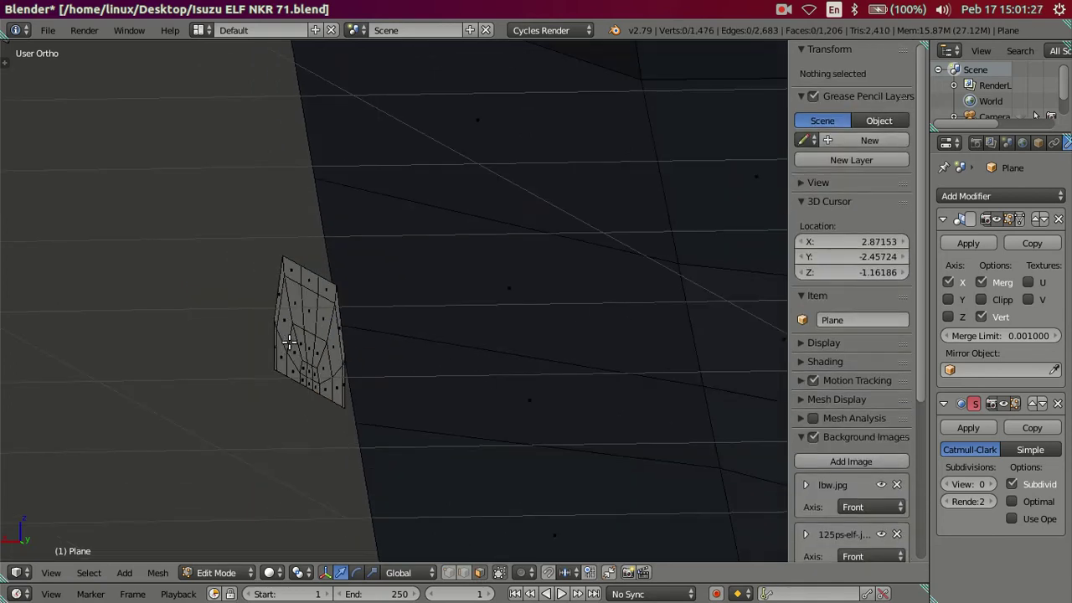
Step: Reveal all hidden cab geometry and clear the selection
key(alt+h)
key(a)
scroll(329, 332, up, 2)
scroll(309, 427, up, 2)
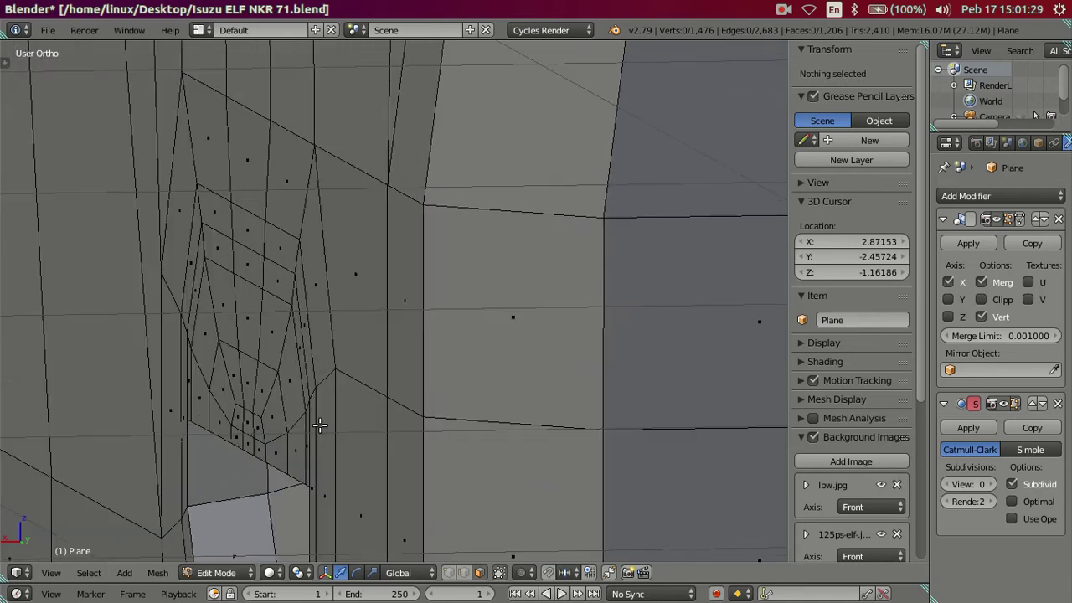
scroll(290, 389, up, 2)
mouse_move(291, 389)
middle_down()
mouse_move(304, 354)
mouse_move(295, 391)
mouse_move(318, 414)
middle_up()
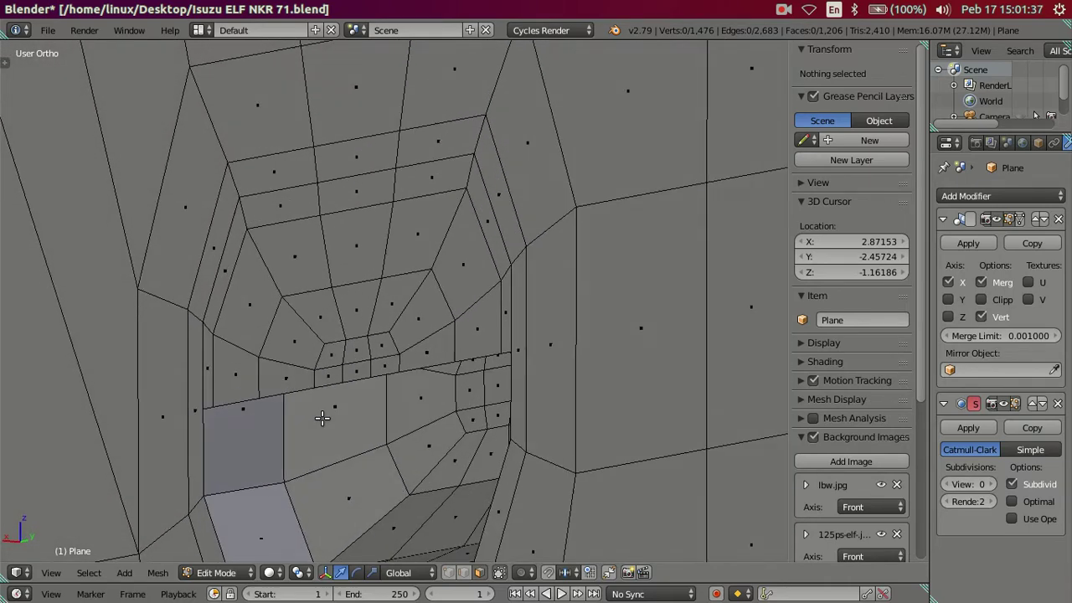
middle_drag(343, 360, 313, 352)
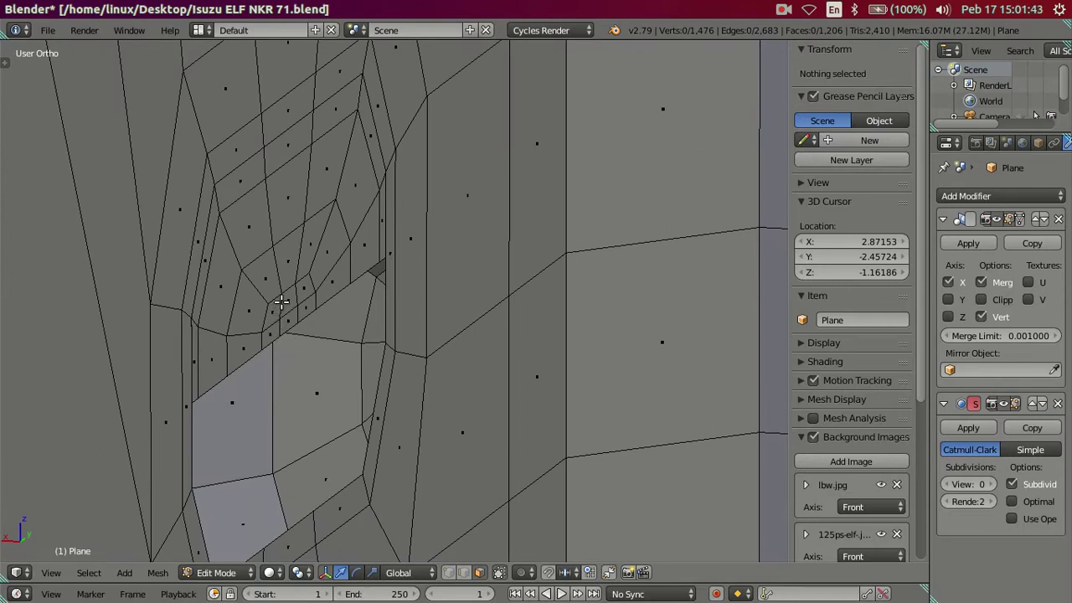
Step: Extrude the linked recess piece in place and shift it along X
right_click(282, 301)
key(ctrl+l)
key(e)
key(Escape)
key(g)
key(x)
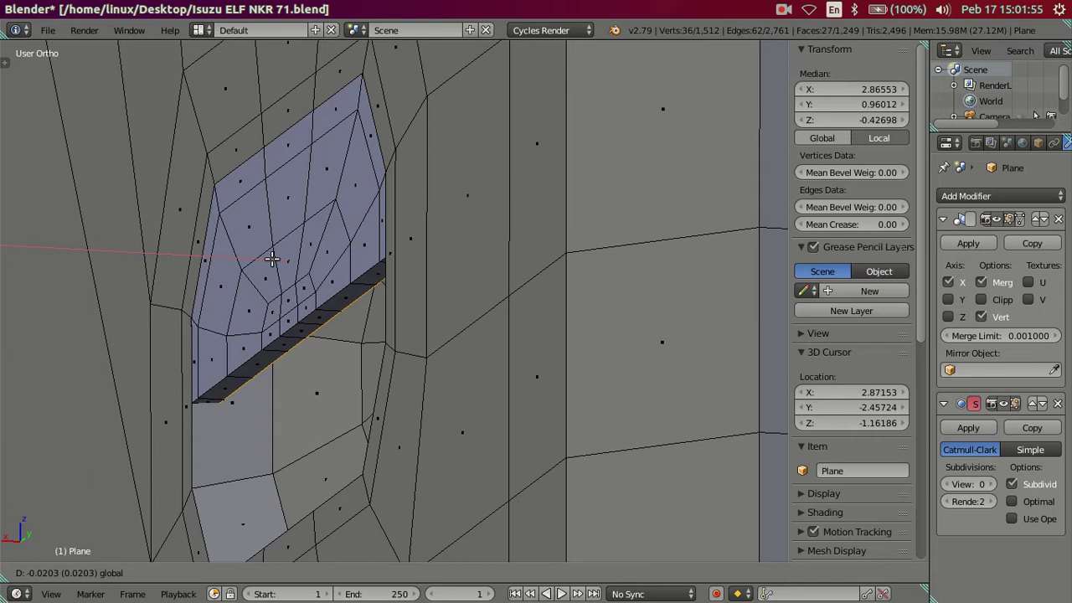
click(272, 258)
Step: Delete a face strip along the panel's bottom, then undo the deletion
key(a)
scroll(280, 335, up, 2)
alt+right_click(274, 333)
key(a)
right_click(274, 333)
alt+right_click(276, 336)
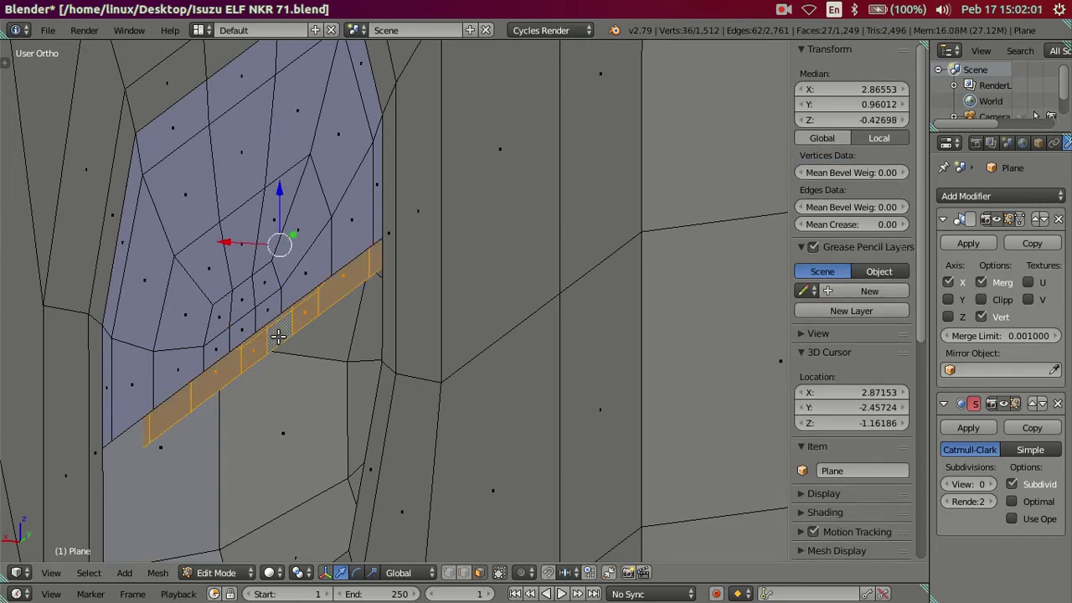
key(x)
click(279, 340)
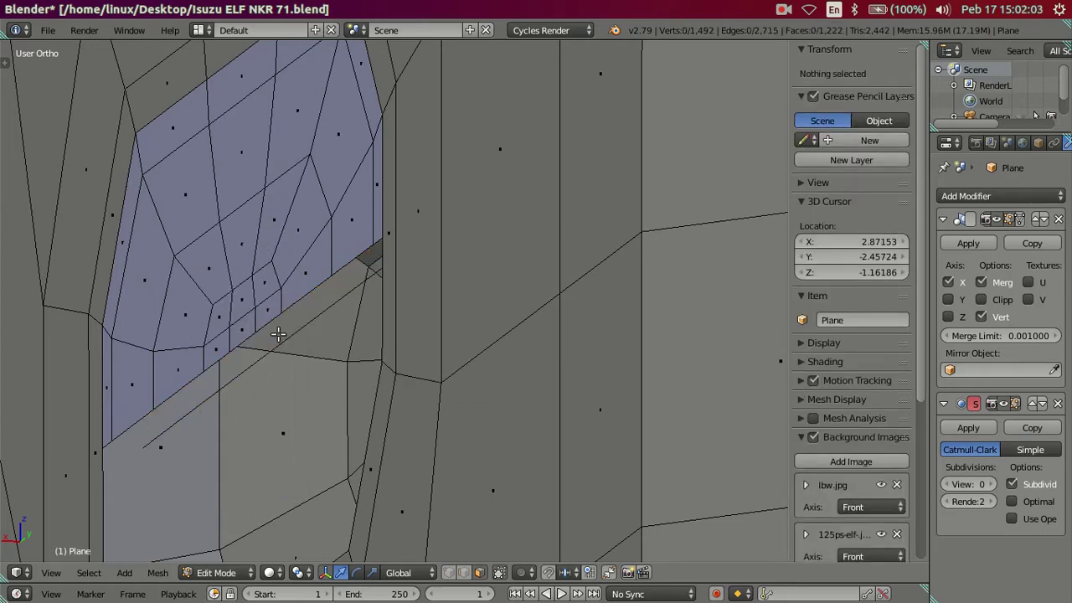
key(ctrl+z)
key(a)
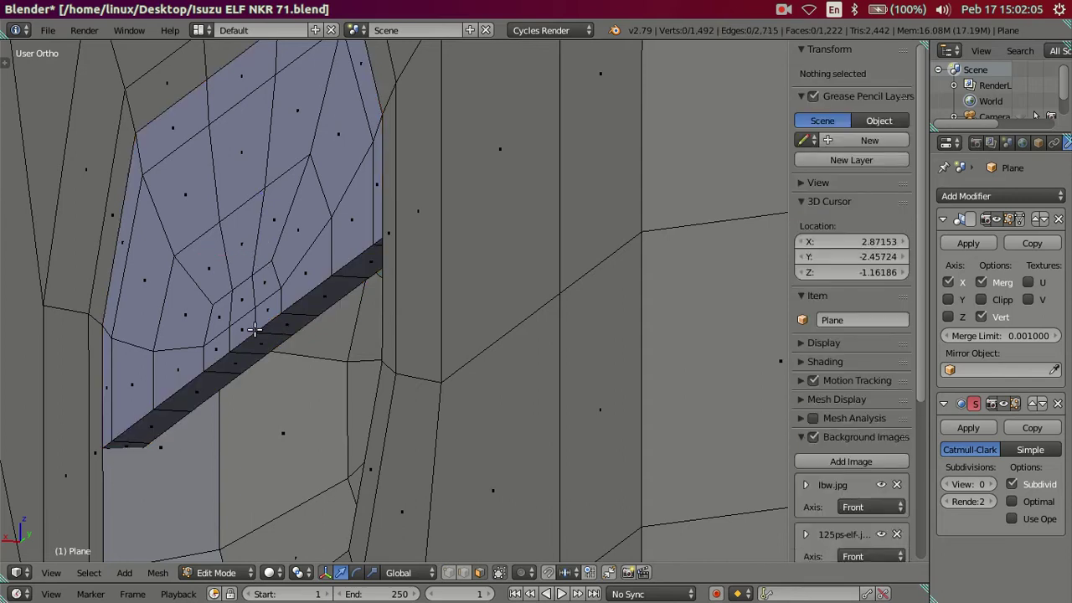
key(ctrl+z)
key(a)
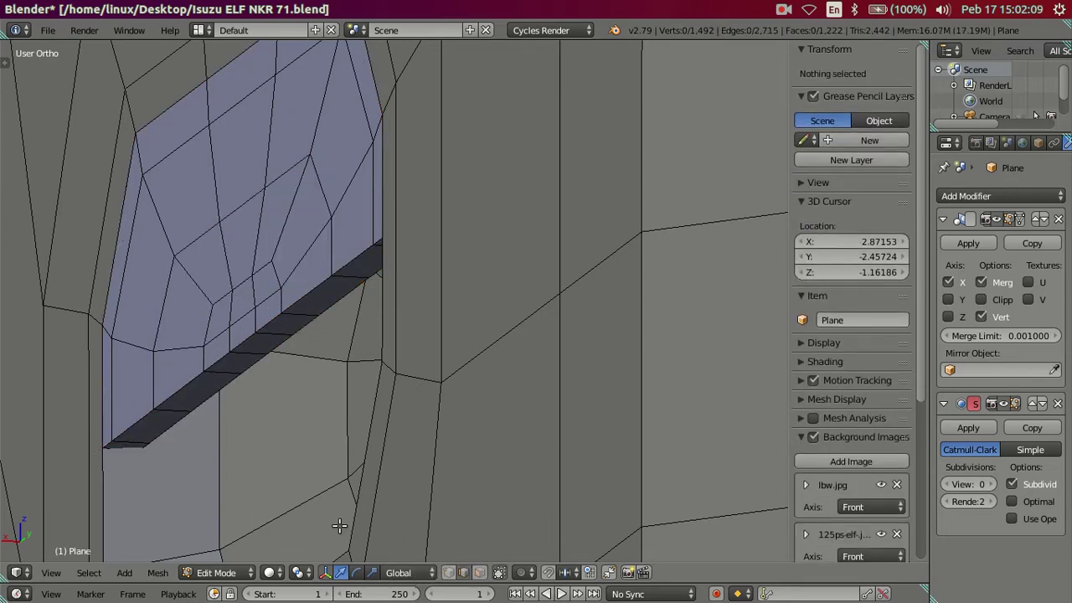
Step: Hide the surrounding faces and nudge the panel's side and bottom loops slightly along X
right_click(192, 397)
right_click(63, 323)
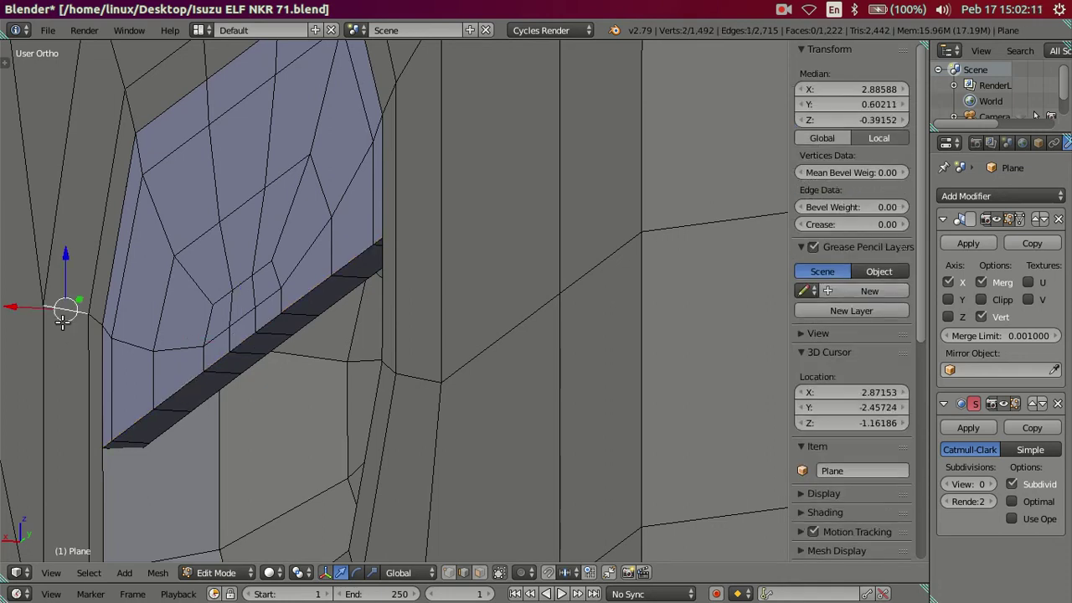
key(h)
alt+right_click(104, 291)
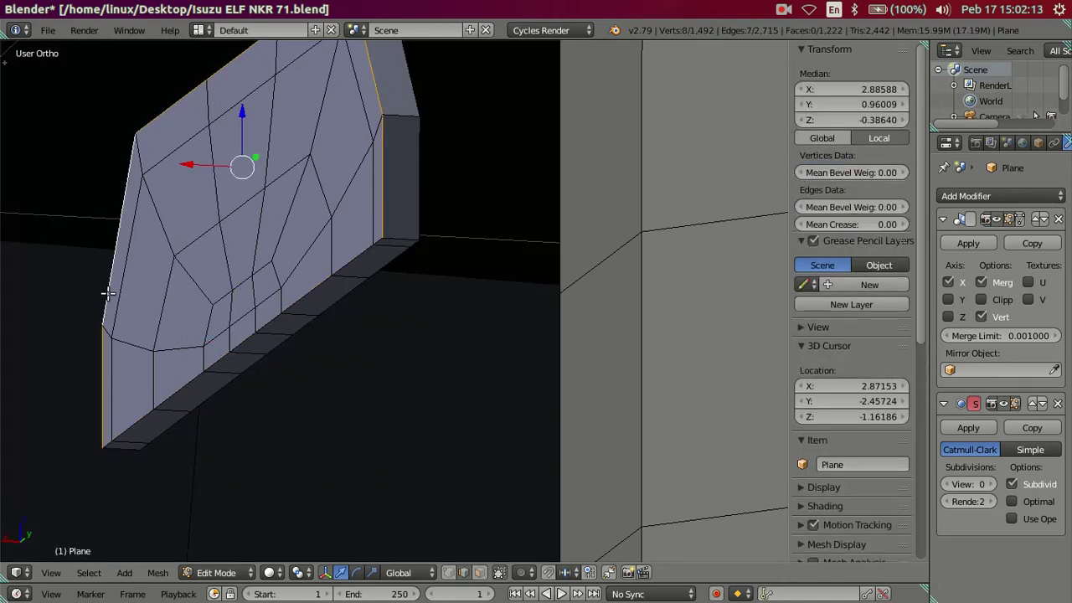
alt+shift+right_click(185, 392)
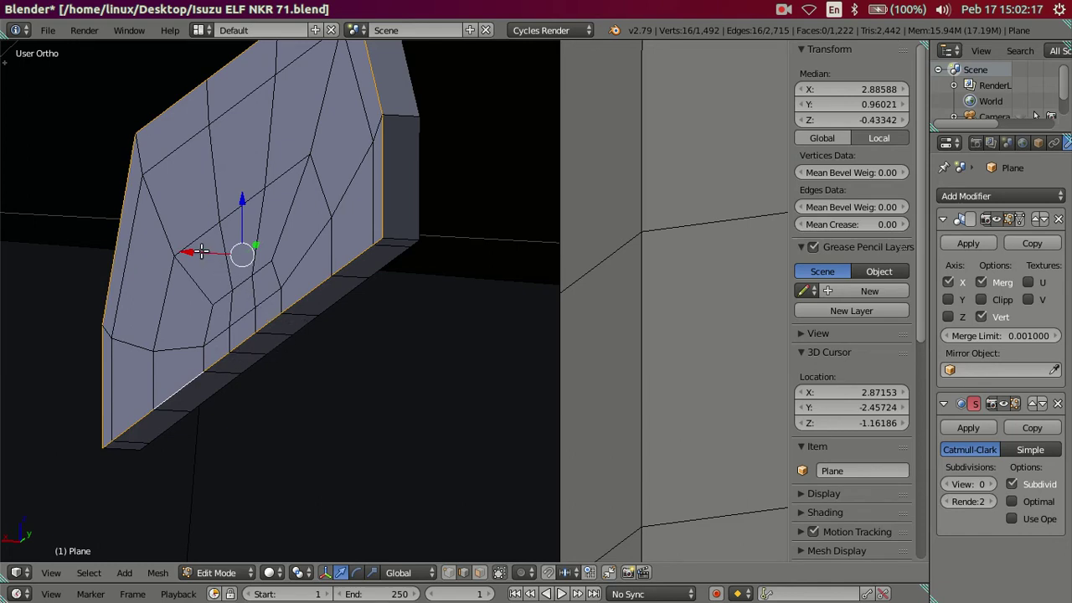
key(g)
key(x)
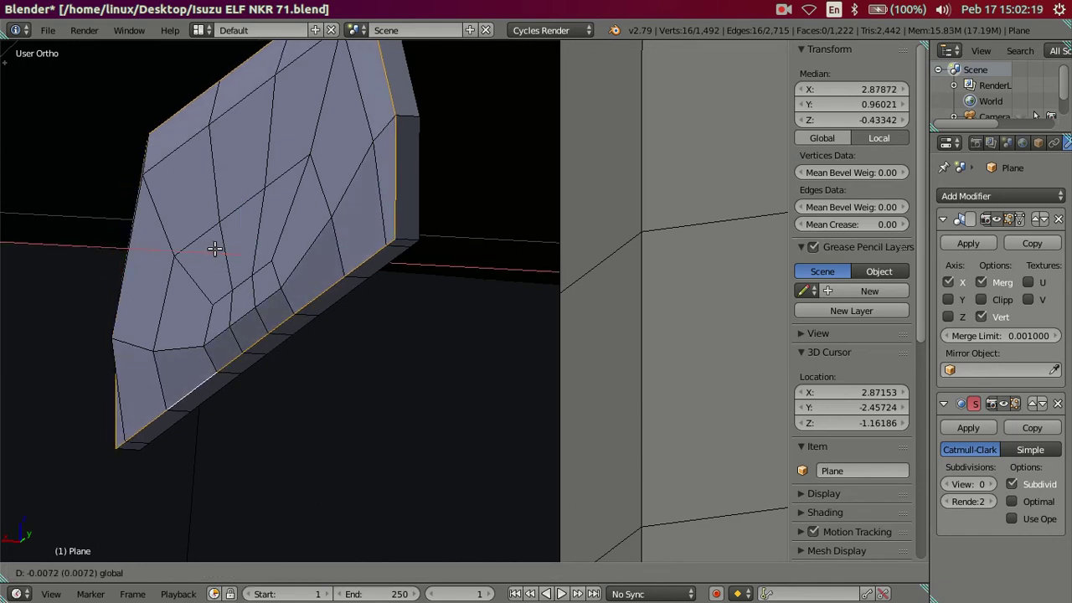
click(218, 249)
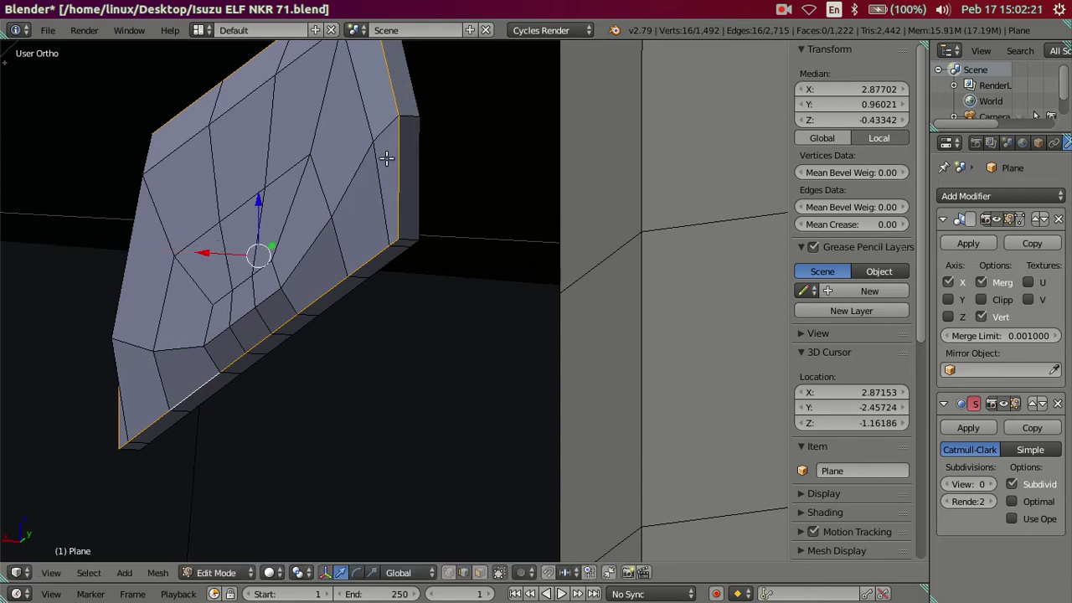
middle_drag(360, 165, 338, 196)
scroll(339, 210, down, 3)
Step: Return to editing the side vent in Right Ortho view
key(Tab)
mouse_move(329, 285)
middle_down()
mouse_move(479, 323)
mouse_move(495, 266)
mouse_move(510, 258)
mouse_move(472, 279)
middle_up()
key(KP_3)
key(Tab)
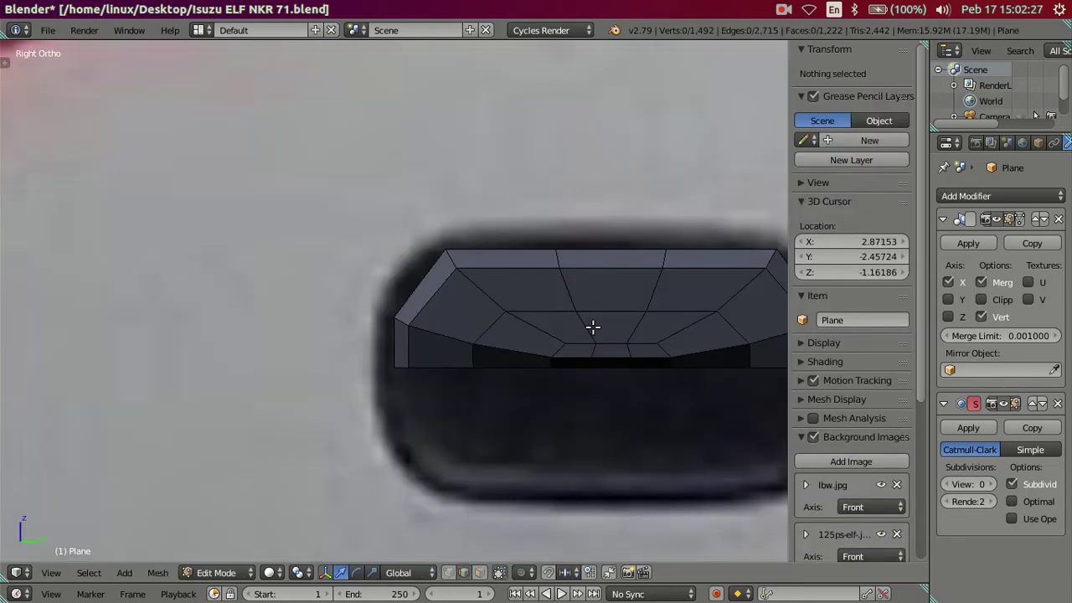
shift+middle_drag(594, 325, 345, 314)
scroll(345, 314, up, 1)
Step: Raise the vent recess's bottom chain and inner loops upward along Z
alt+right_click(337, 350)
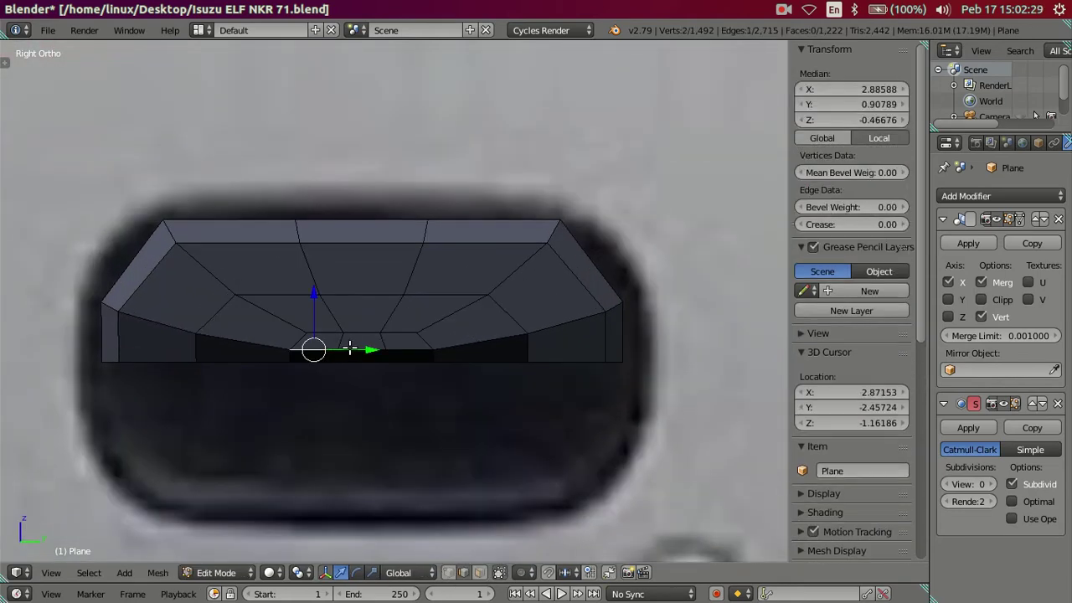
alt+shift+right_click(335, 335)
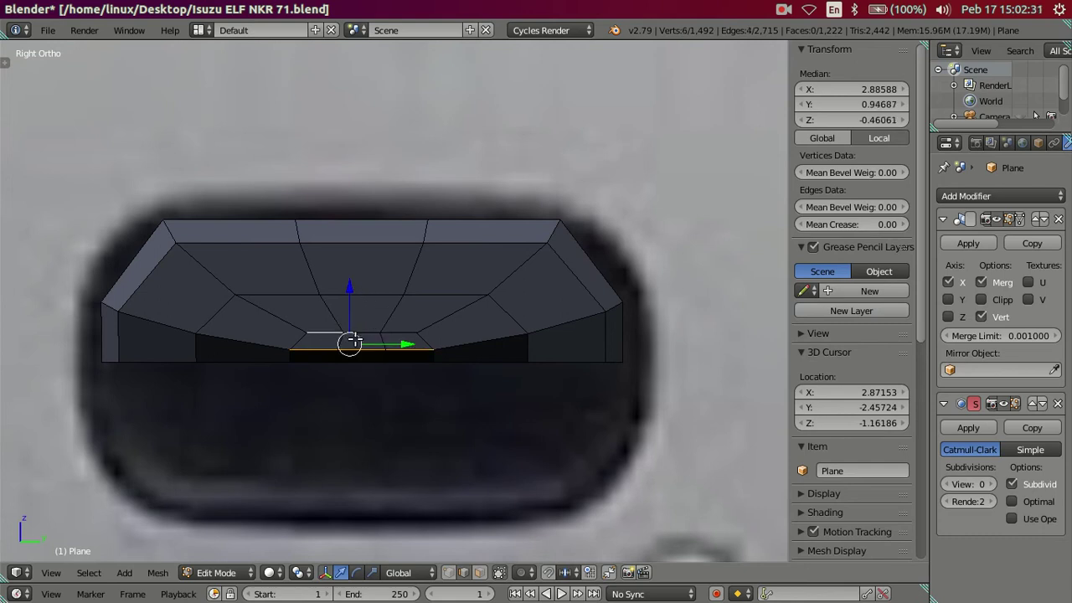
shift+right_click(324, 297)
alt+shift+right_click(373, 297)
key(g)
key(z)
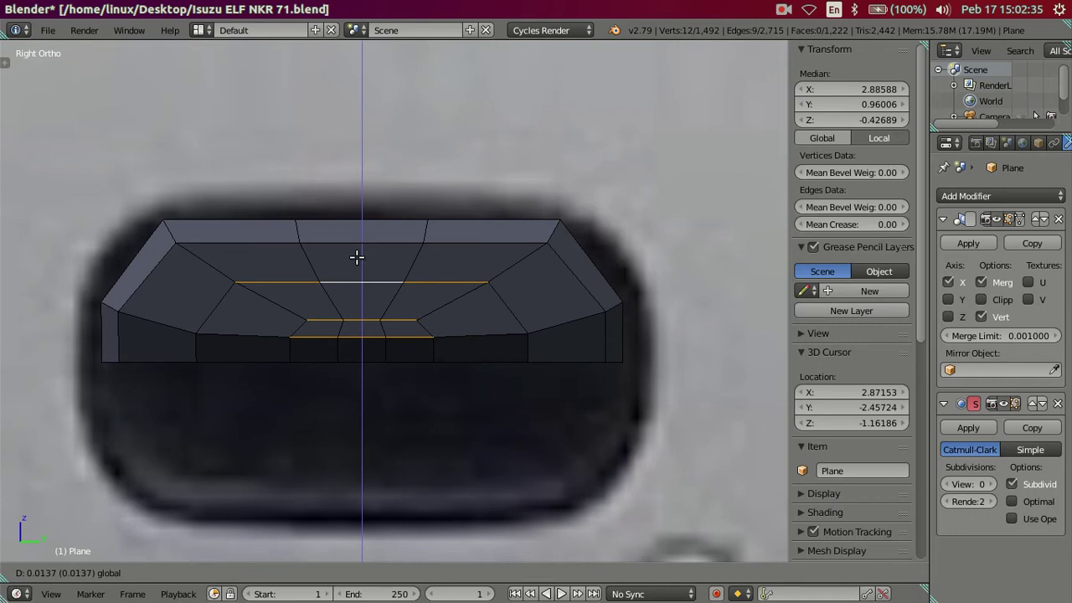
click(363, 251)
Step: Set the Subdivision Surface viewport level to 2 and inspect the smoothed cab side
key(Tab)
scroll(364, 277, down, 4)
mouse_move(386, 303)
middle_down()
mouse_move(472, 272)
mouse_move(515, 294)
mouse_move(465, 318)
mouse_move(386, 321)
mouse_move(350, 350)
middle_up()
click(969, 484)
text(2)
key(Return)
scroll(326, 362, down, 2)
scroll(313, 352, down, 4)
mouse_move(260, 313)
middle_down()
mouse_move(281, 325)
mouse_move(457, 306)
middle_up()
Step: Set the Subdivision Surface viewport level back to 0 and switch to Front Ortho
double_click(946, 484)
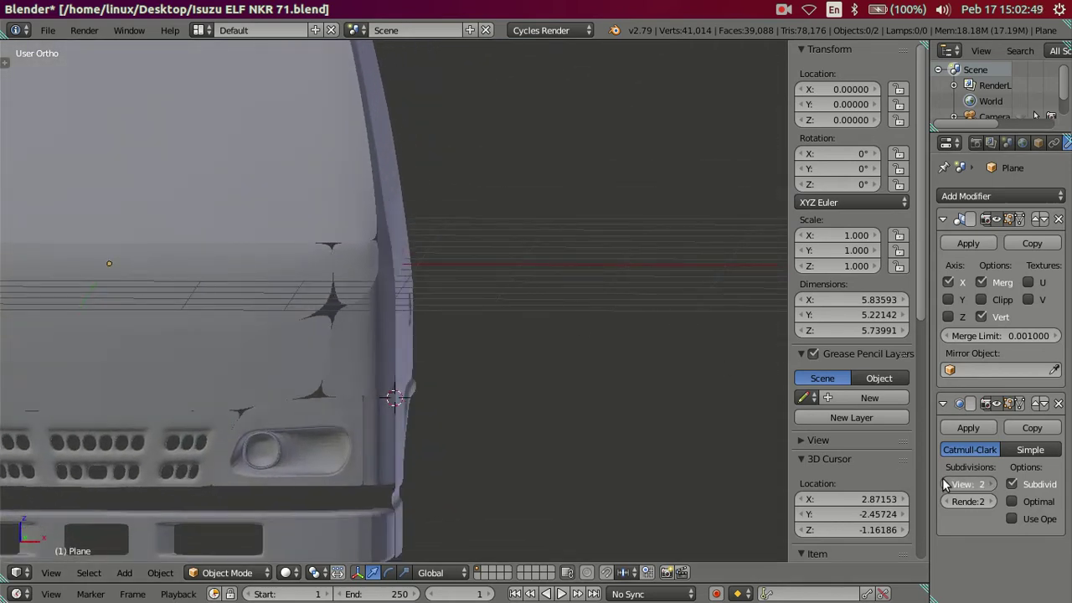
mouse_move(626, 382)
middle_down()
mouse_move(509, 359)
mouse_move(426, 371)
mouse_move(336, 352)
mouse_move(405, 390)
mouse_move(598, 378)
mouse_move(492, 366)
middle_up()
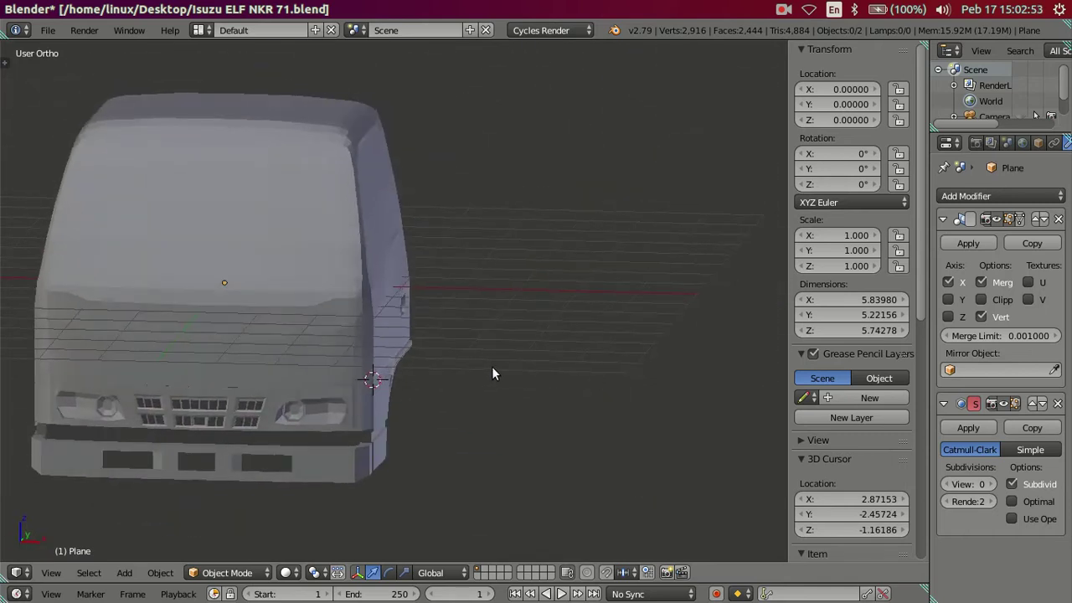
key(KP_1)
scroll(261, 389, up, 5)
scroll(261, 389, up, 3)
scroll(387, 354, up, 3)
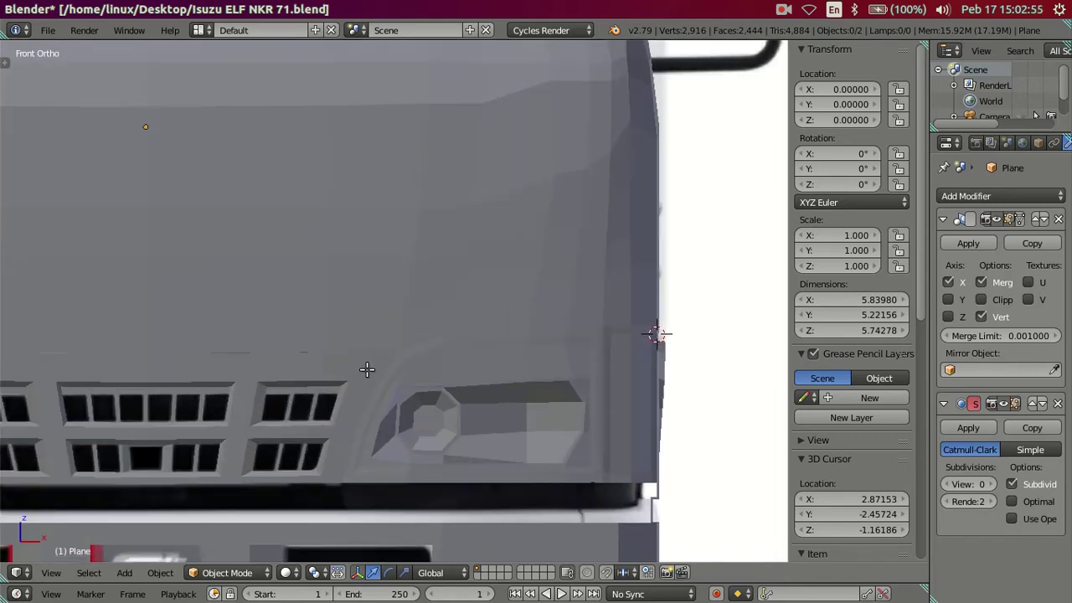
Step: In Edit Mode, inspect the headlight recess in wireframe and solid shading
key(Tab)
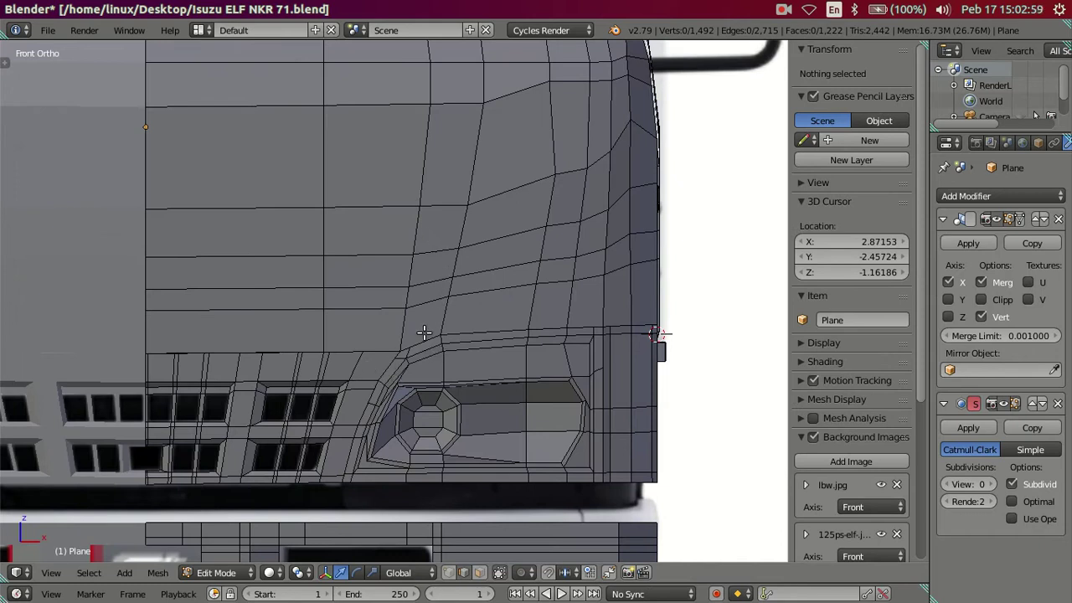
scroll(365, 356, up, 2)
key(z)
shift+middle_drag(364, 352, 394, 292)
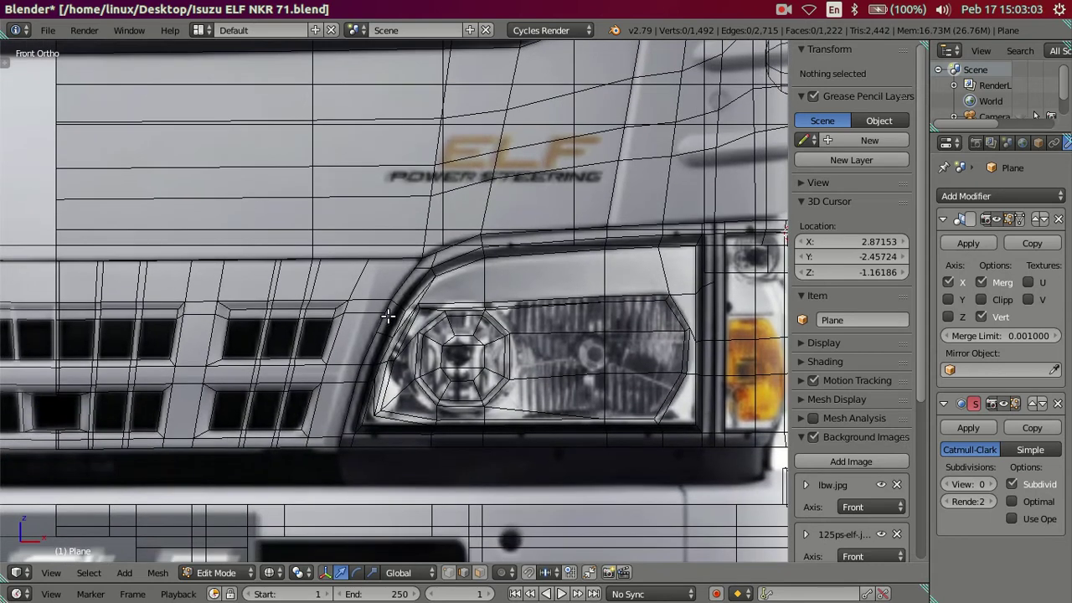
key(z)
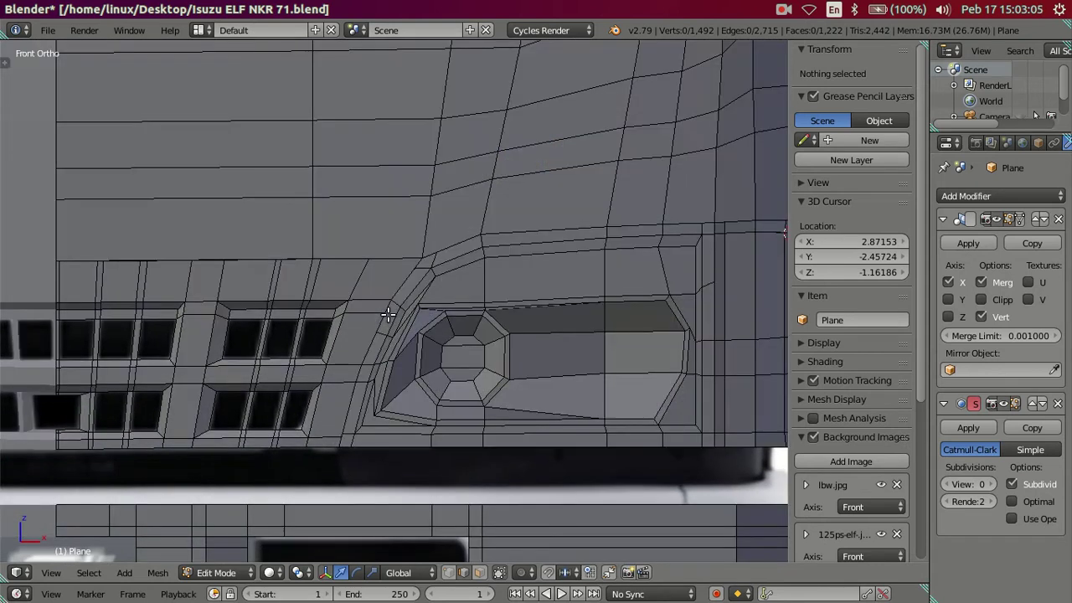
middle_drag(387, 314, 365, 328)
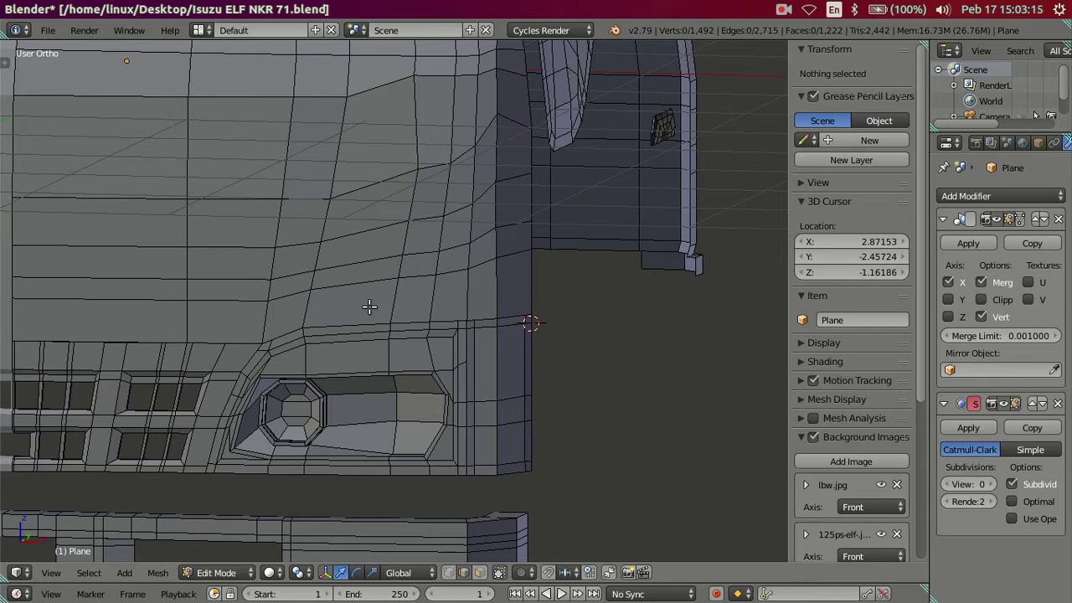
Step: Zoom in on the bumper's two bolt holes in the front reference
key(KP_1)
scroll(353, 381, up, 2)
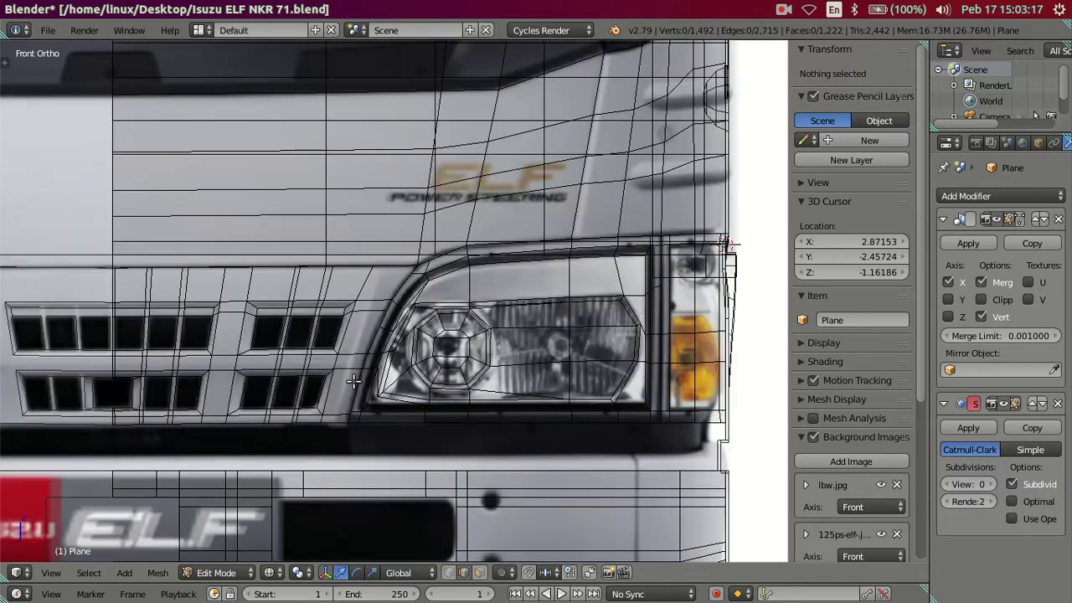
scroll(353, 381, up, 2)
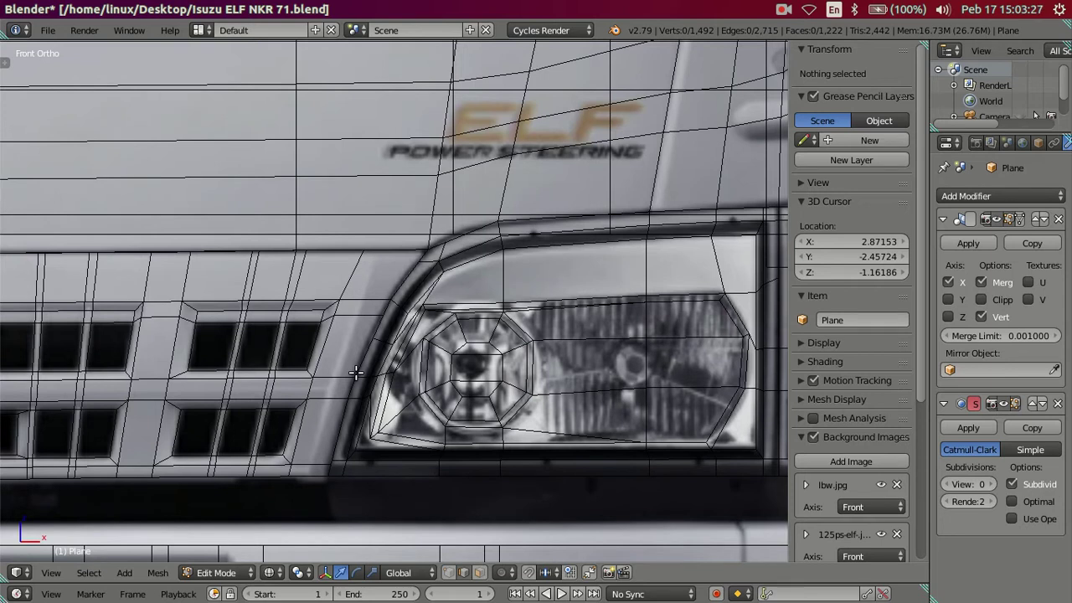
scroll(353, 371, down, 3)
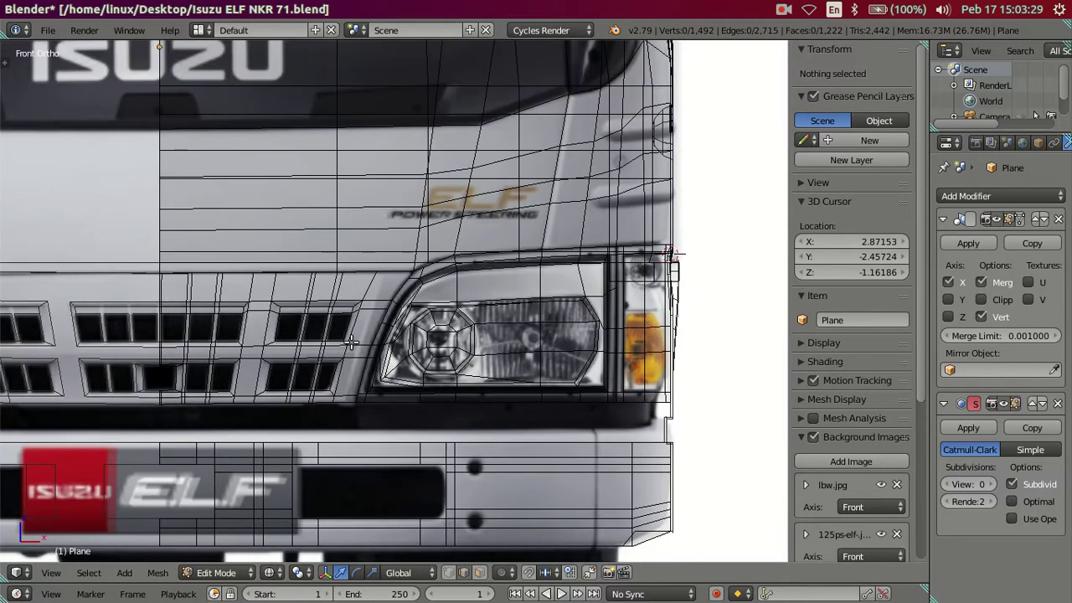
scroll(365, 310, up, 3)
scroll(365, 310, down, 3)
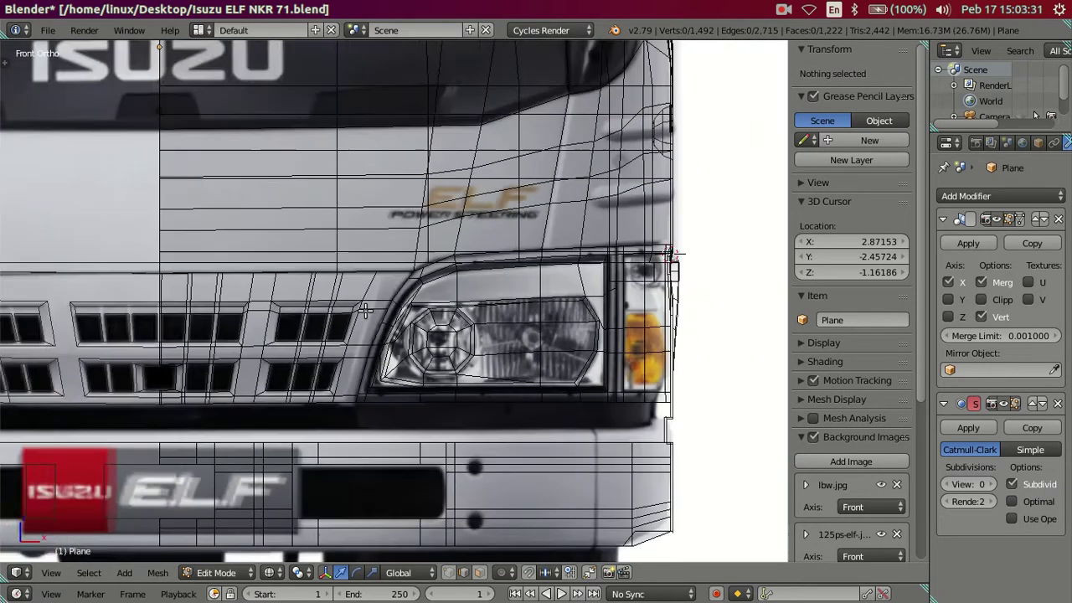
scroll(608, 276, down, 1)
scroll(426, 392, up, 1)
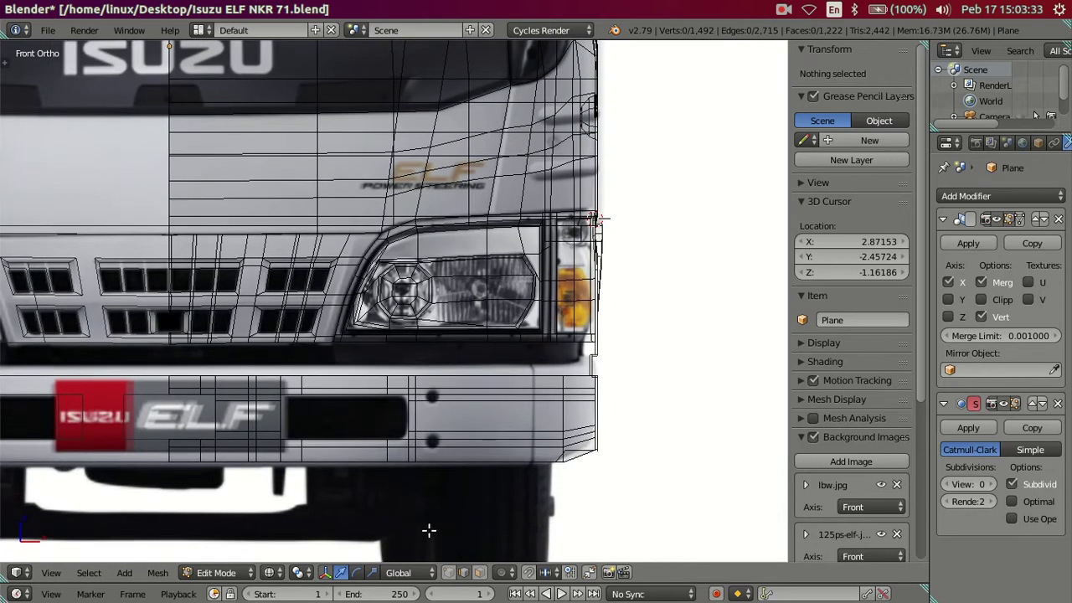
scroll(431, 528, up, 1)
scroll(388, 413, up, 1)
scroll(387, 413, up, 3)
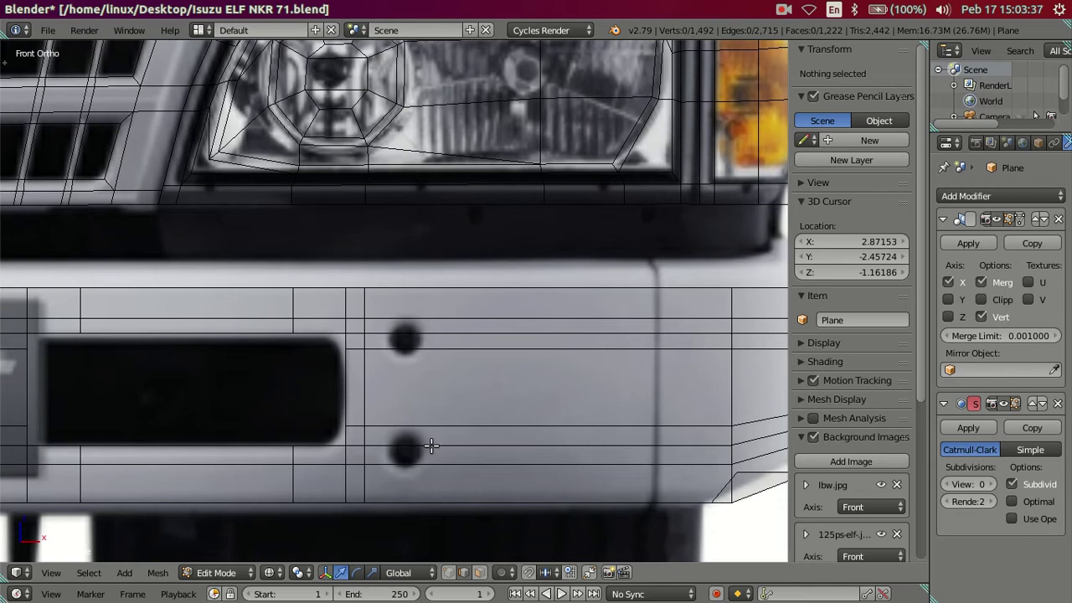
Step: Cut two loops across the bumper, one right and one left of the bolt holes
key(ctrl+r)
click(432, 445)
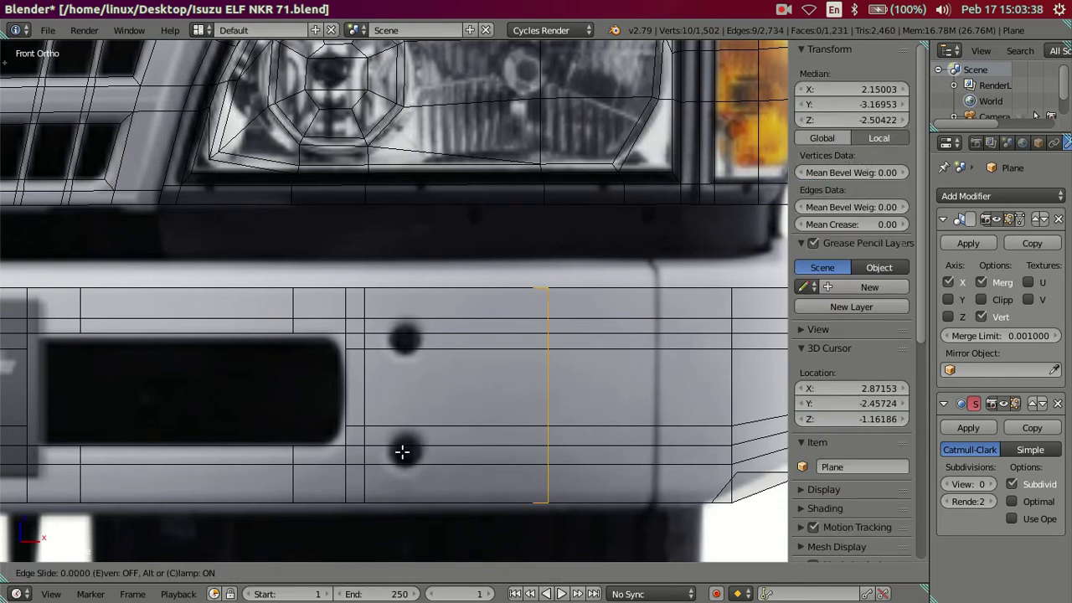
click(312, 465)
key(ctrl+r)
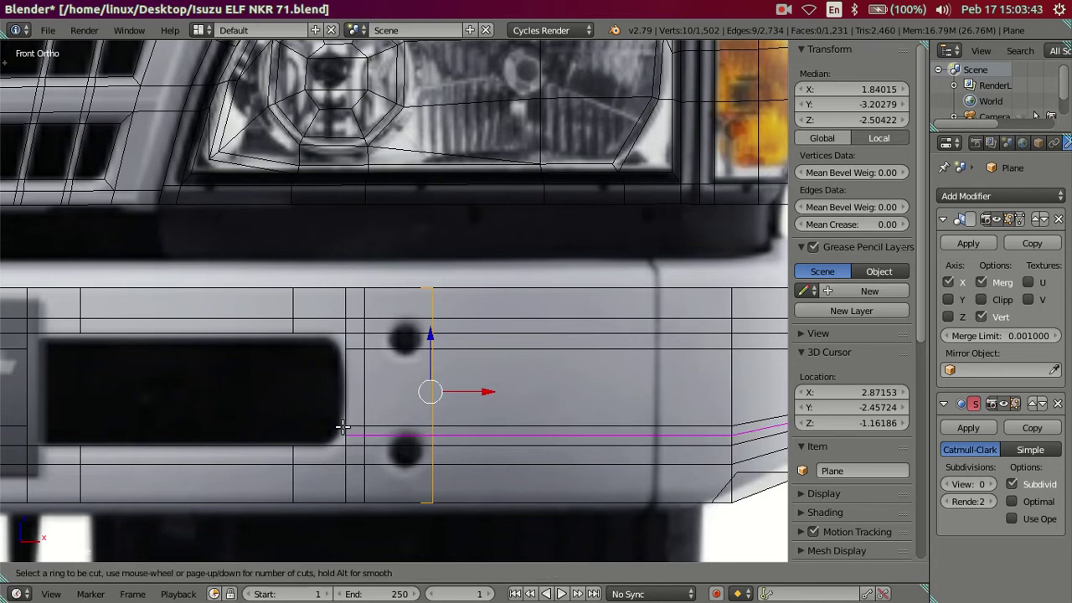
click(385, 434)
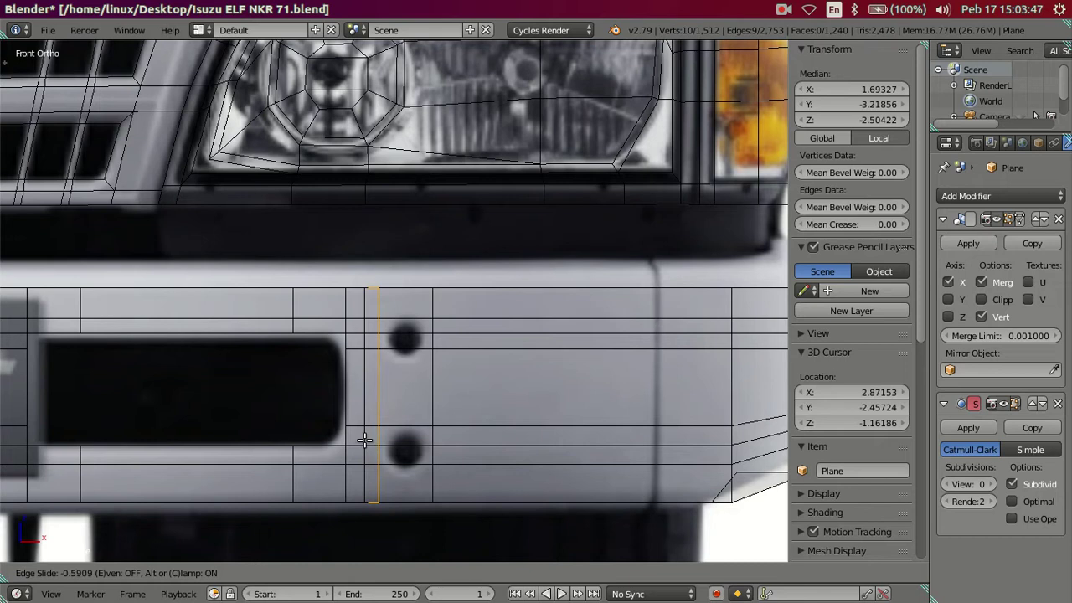
click(364, 439)
Step: Select the horizontal loop between the bolt holes, try moving it down, then cancel and deselect
key(a)
scroll(411, 346, down, 1)
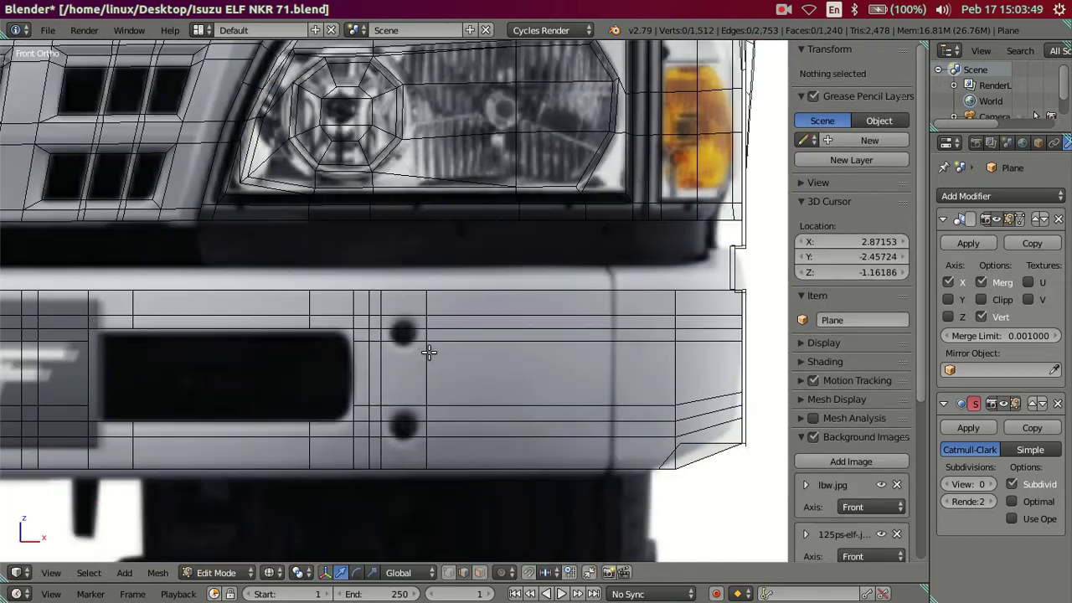
alt+right_click(478, 340)
scroll(526, 292, up, 2)
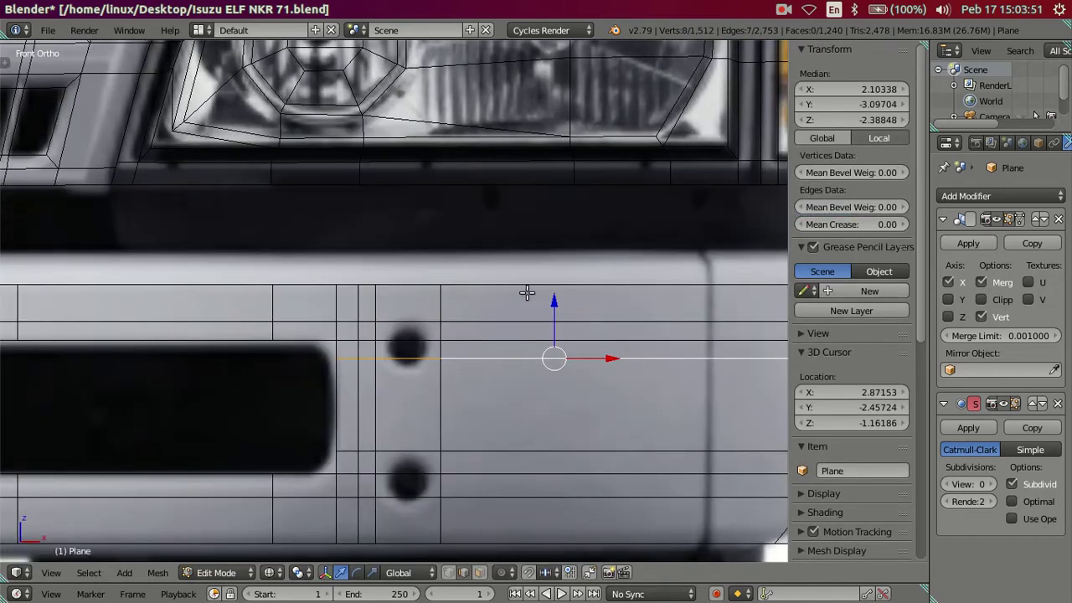
drag(555, 303, 559, 319)
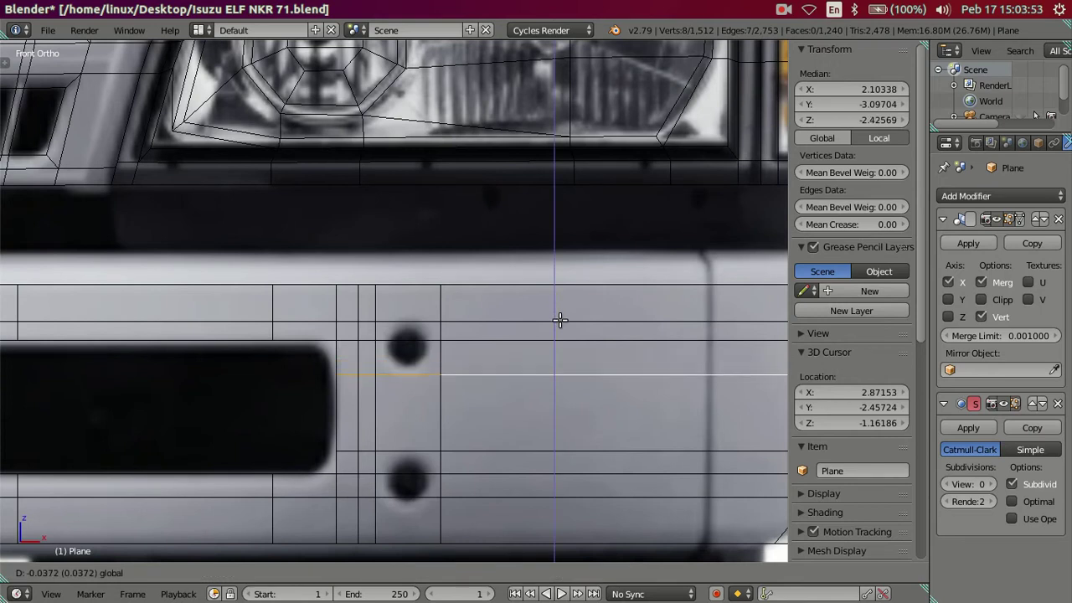
right_click(559, 319)
key(a)
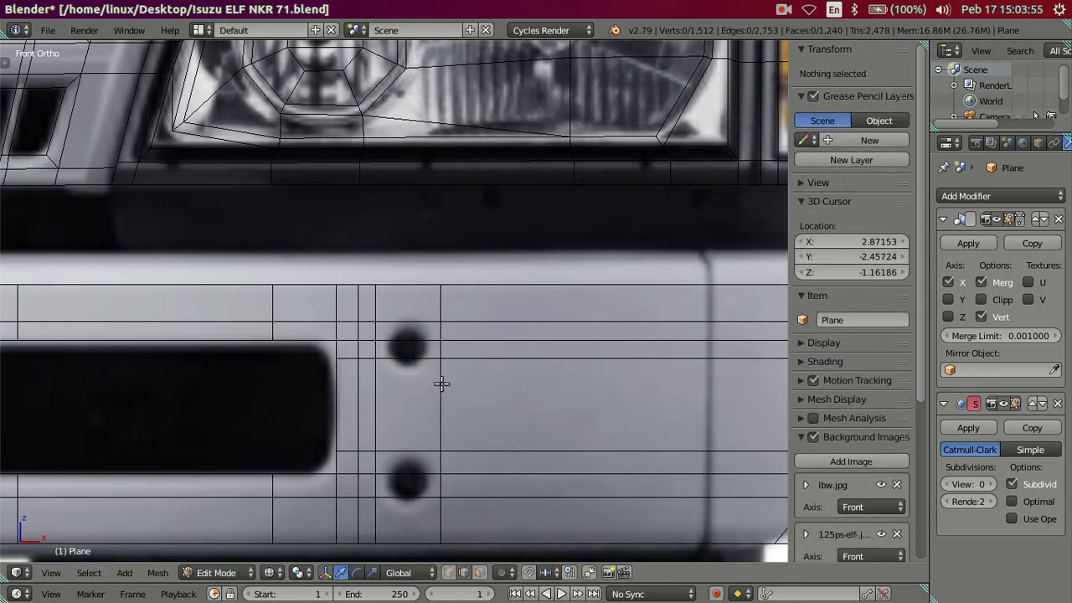
Step: Cut 4 horizontal loops across the bumper band and dissolve the unwanted ones
key(ctrl+r)
scroll(434, 395, up, 3)
scroll(434, 396, up, 1)
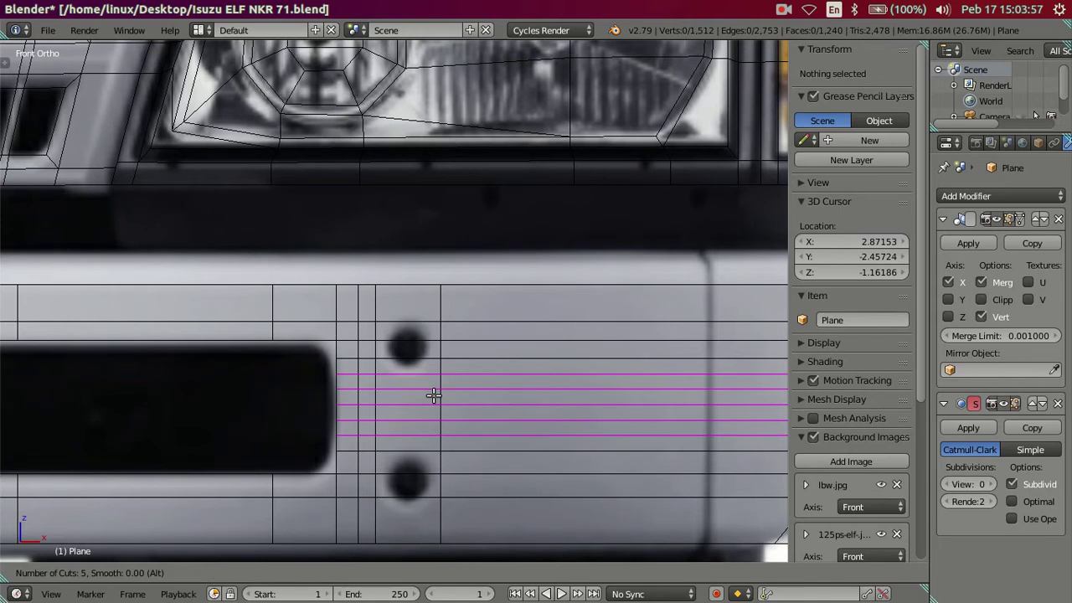
scroll(434, 395, down, 1)
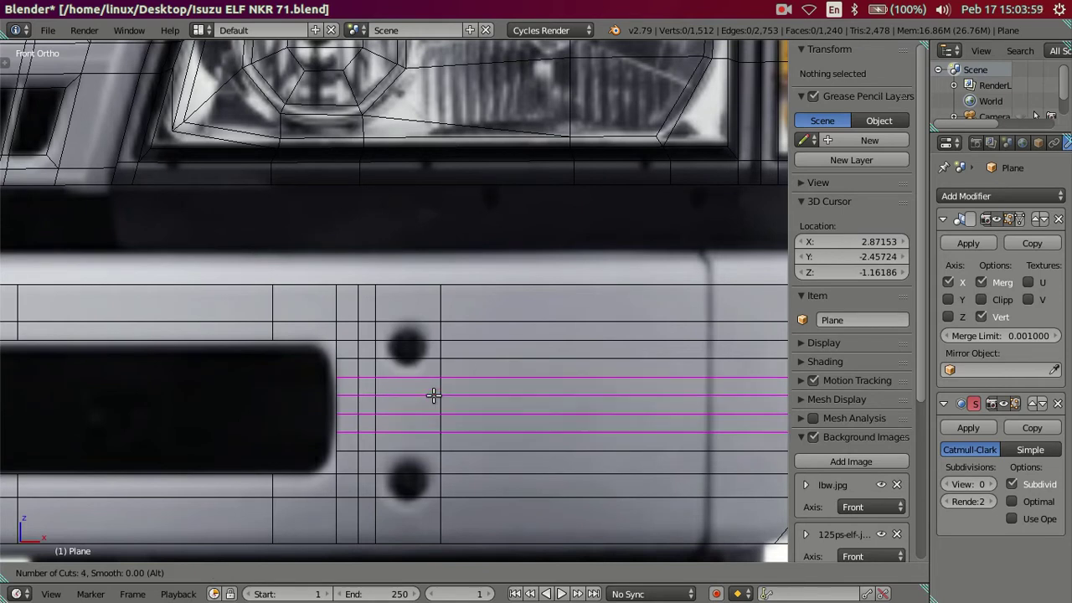
click(434, 396)
right_click(434, 395)
shift+right_click(419, 377)
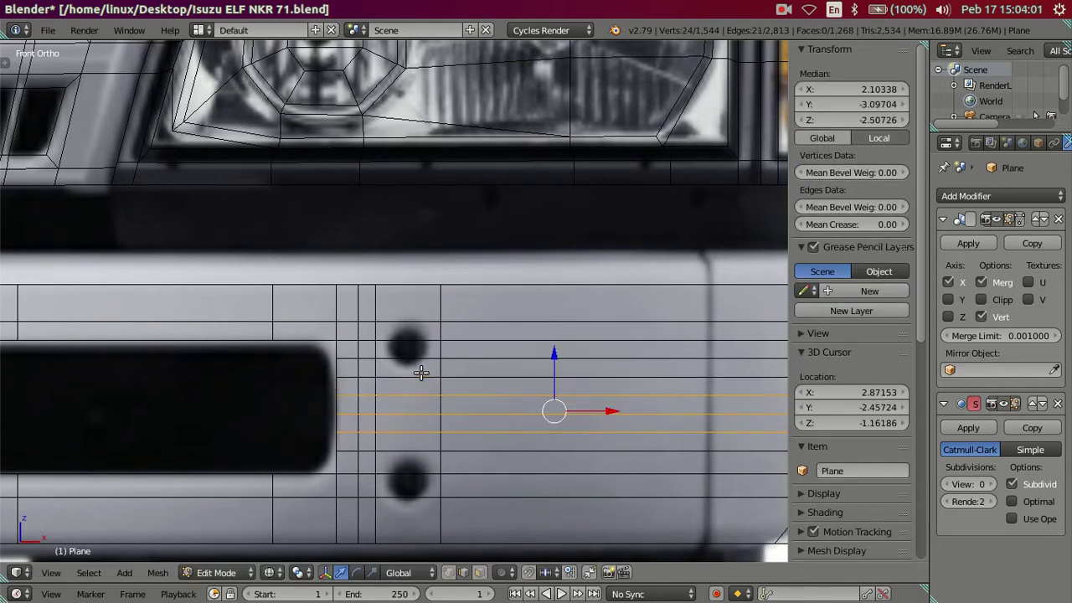
shift+right_click(419, 430)
key(x)
click(505, 504)
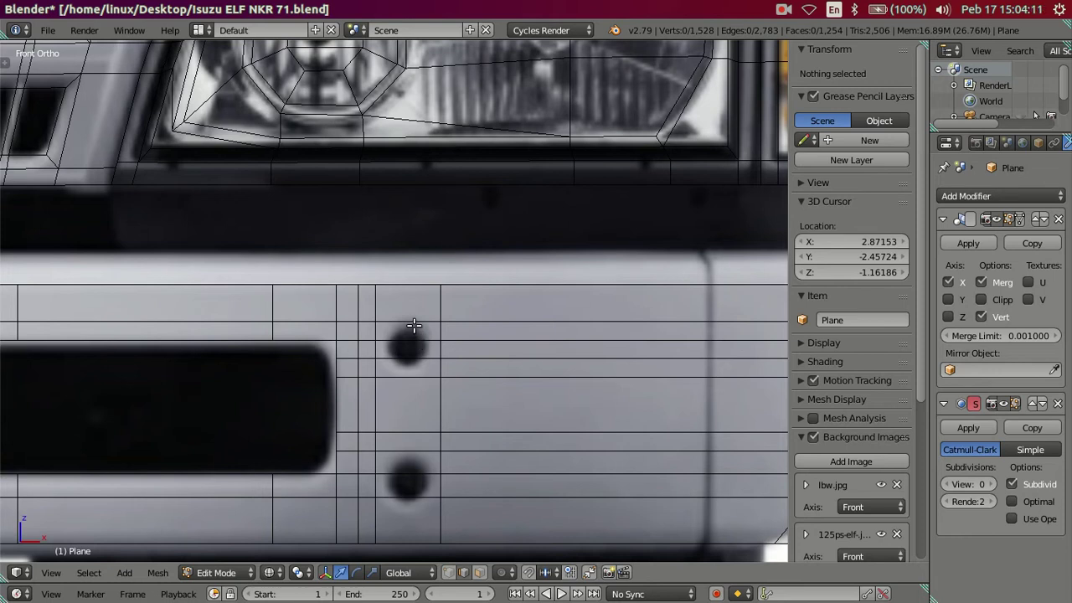
Step: Add two centred vertical loops through the bolt-hole column and zoom in with solid shading
key(ctrl+r)
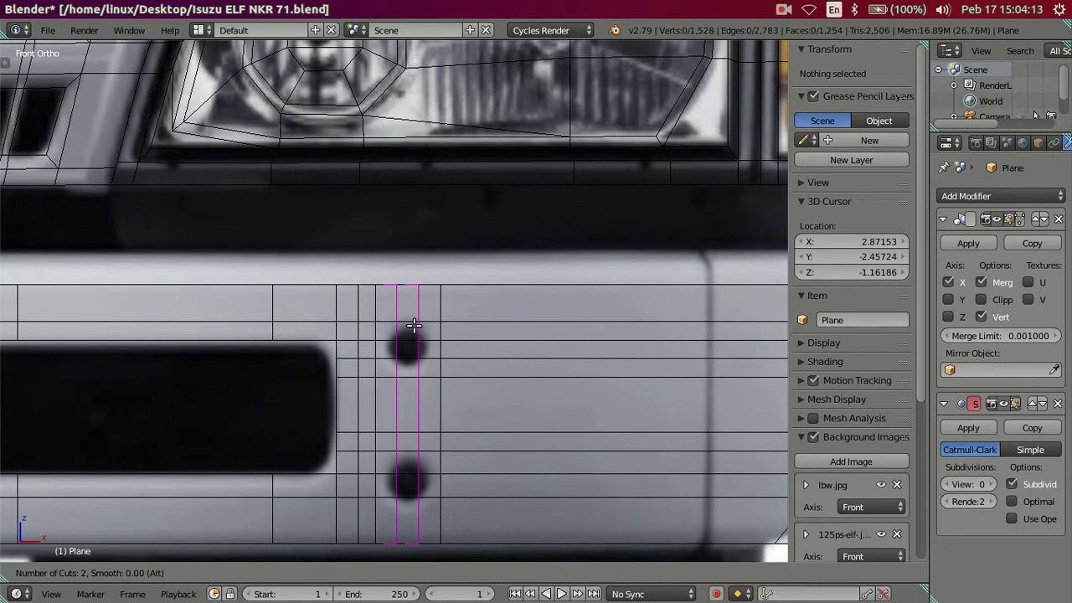
click(414, 326)
right_click(426, 486)
click(474, 572)
scroll(448, 526, up, 2)
shift+middle_drag(447, 526, 427, 404)
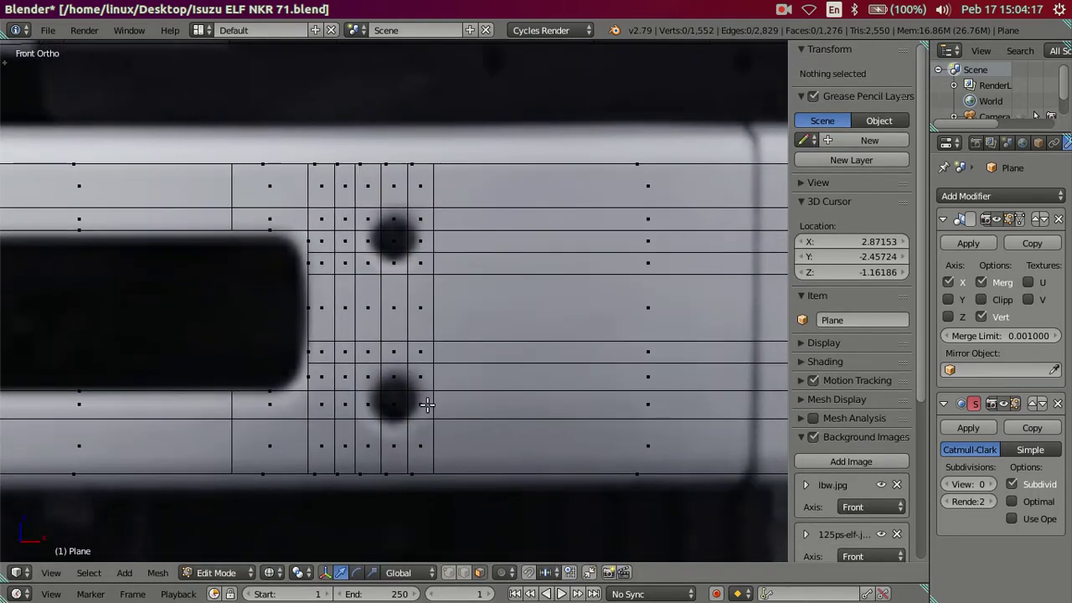
key(z)
key(z)
scroll(428, 413, down, 2)
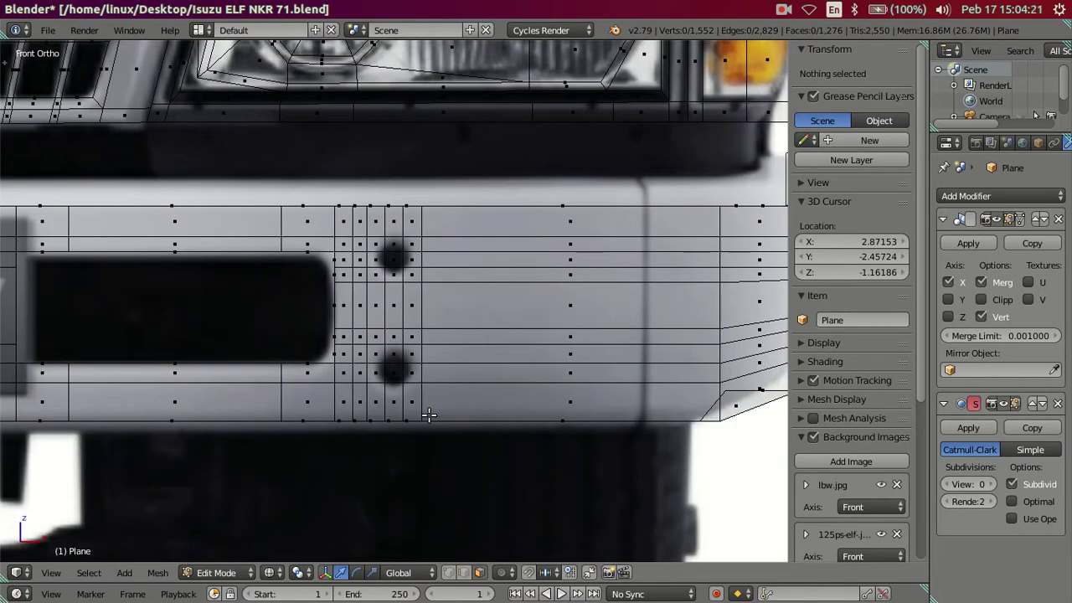
scroll(427, 414, up, 2)
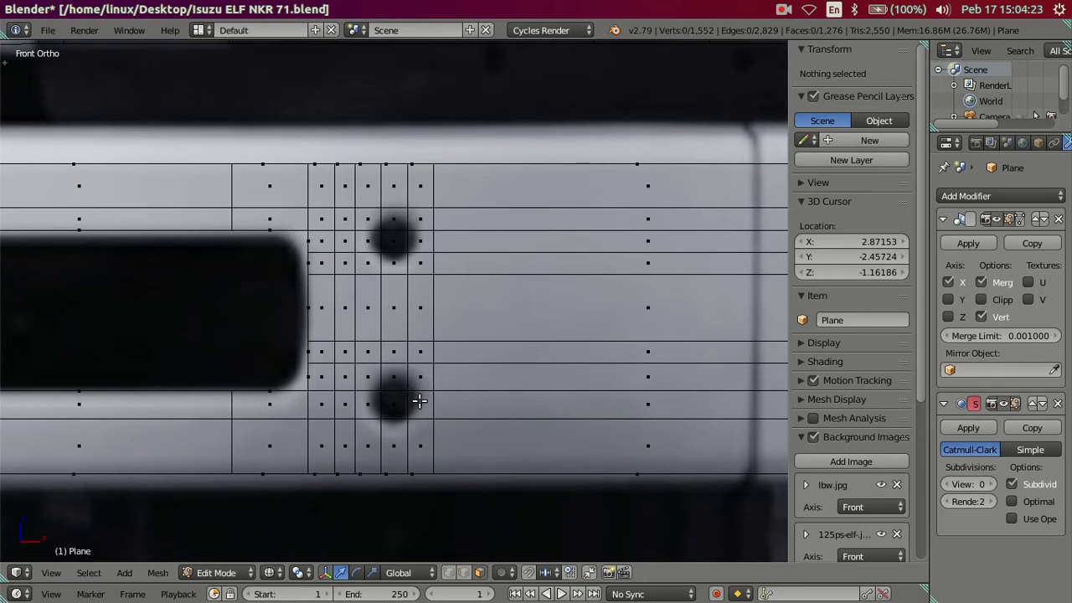
Step: Extrude the 3x3 face block around the lower bolt hole and scale it to 0.75
right_click(419, 402)
shift+right_click(393, 403)
shift+right_click(367, 403)
shift+right_click(367, 378)
shift+right_click(394, 378)
shift+right_click(420, 378)
shift+right_click(420, 351)
shift+right_click(394, 352)
shift+right_click(367, 352)
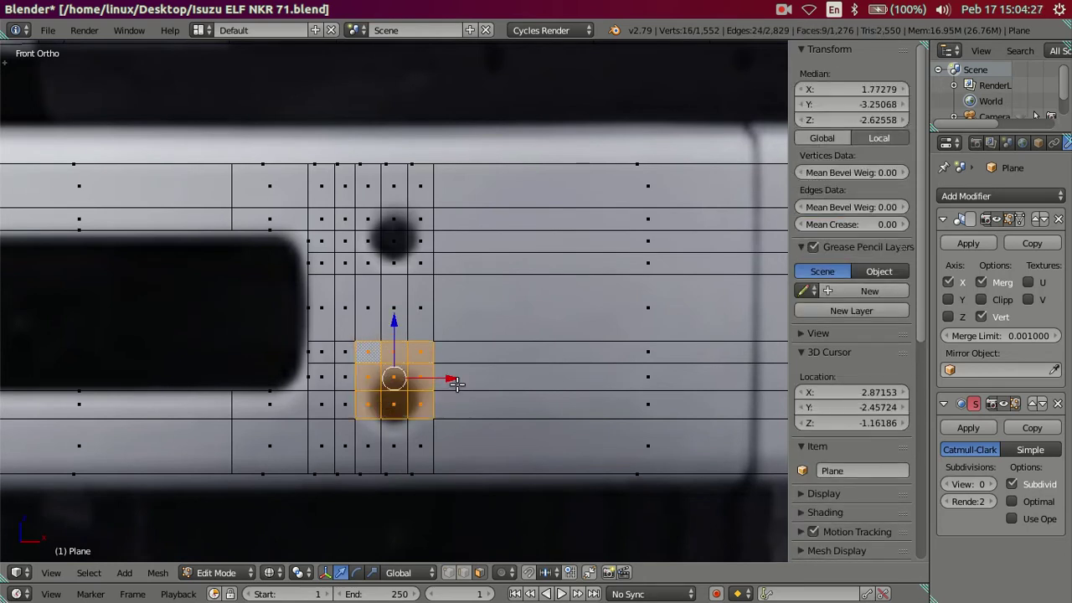
key(e)
key(s)
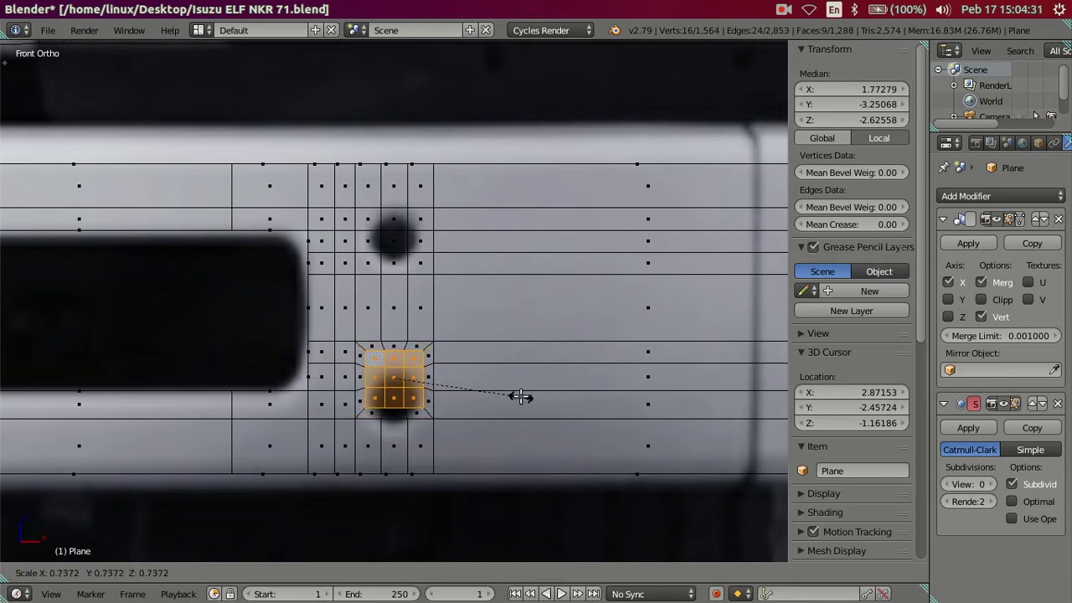
text(.75)
key(Return)
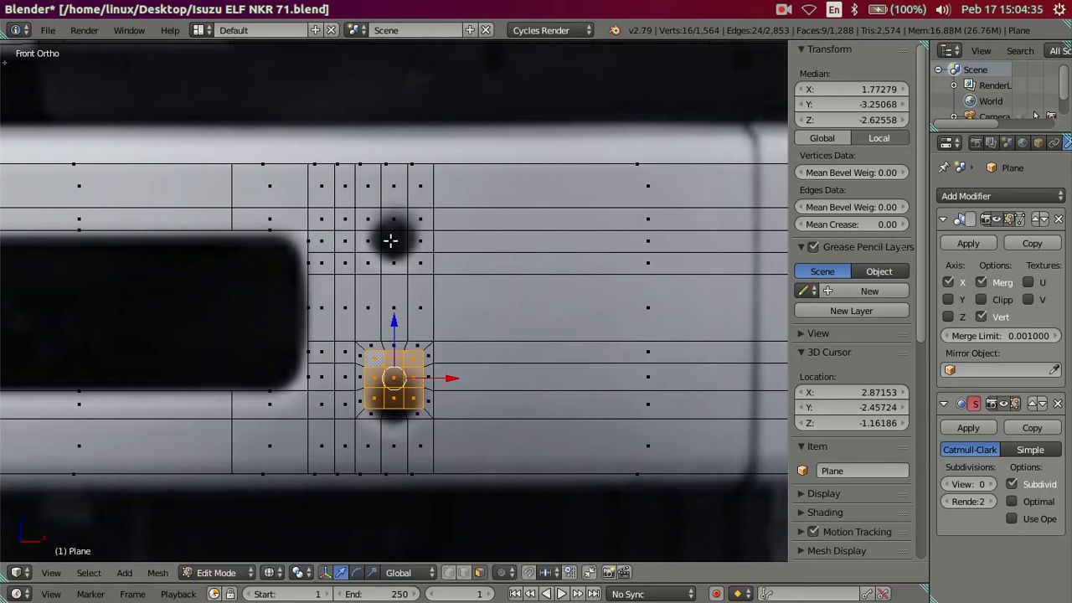
Step: Extrude the 3x3 face block around the upper bolt hole and scale it to 0.8
right_click(420, 263)
ctrl+right_click(374, 228)
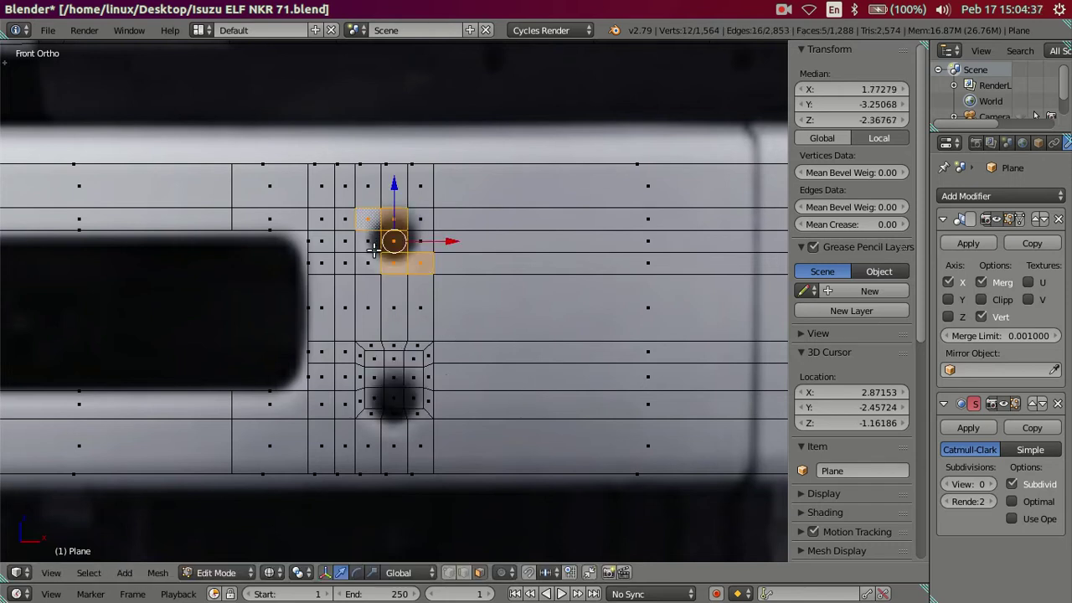
shift+right_click(369, 242)
shift+right_click(368, 263)
shift+right_click(419, 242)
shift+right_click(419, 220)
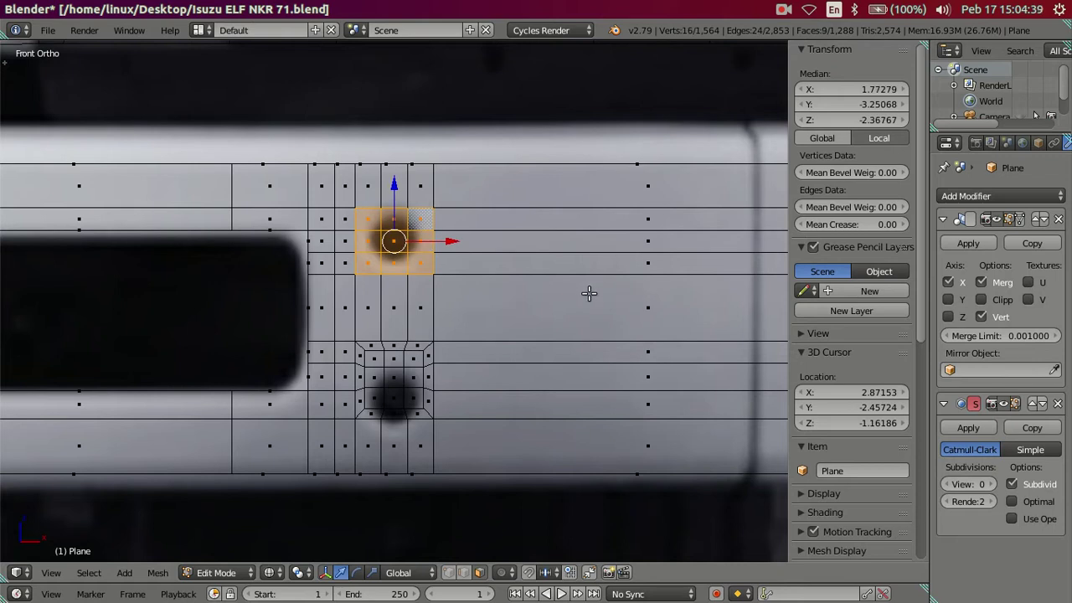
text(es.)
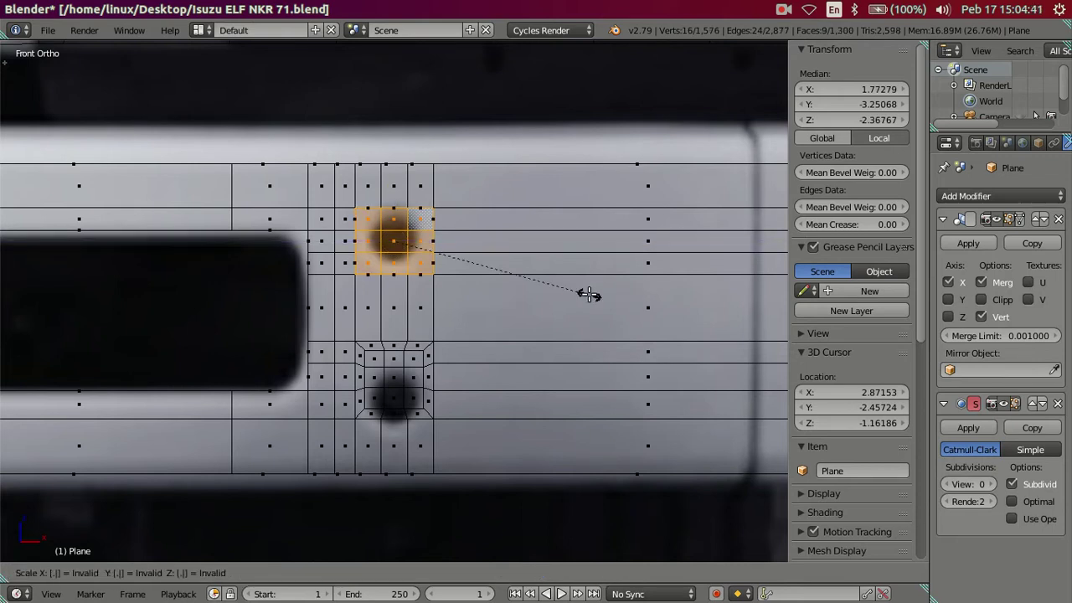
text(8)
key(Return)
Step: Scale the four corner vertices around the lower bolt hole inward to about 0.8316
key(a)
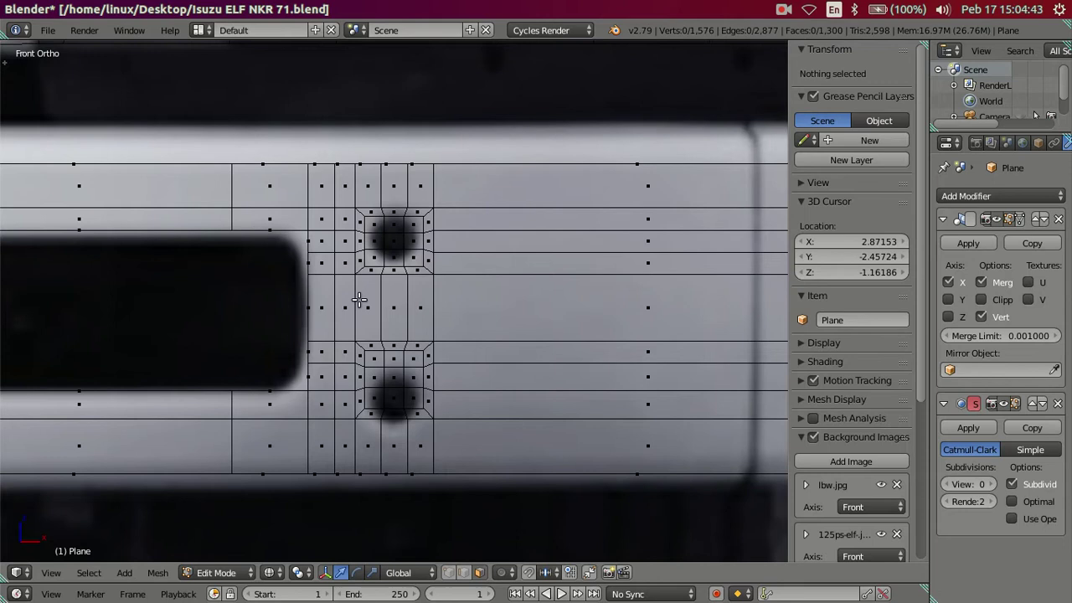
scroll(358, 299, up, 1)
shift+scroll(372, 377, up, 1)
scroll(390, 469, up, 1)
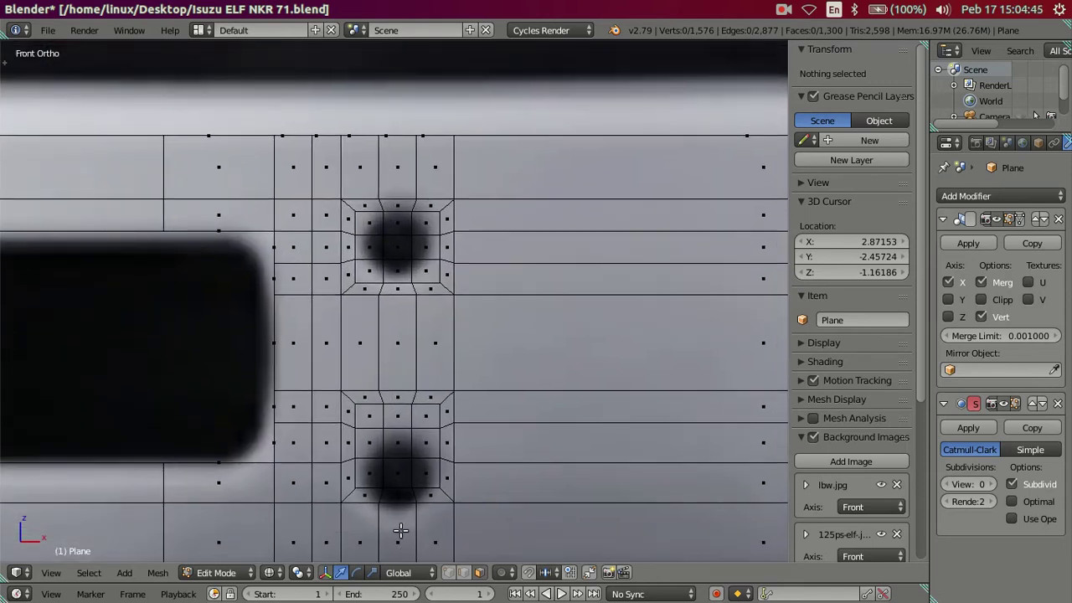
click(449, 573)
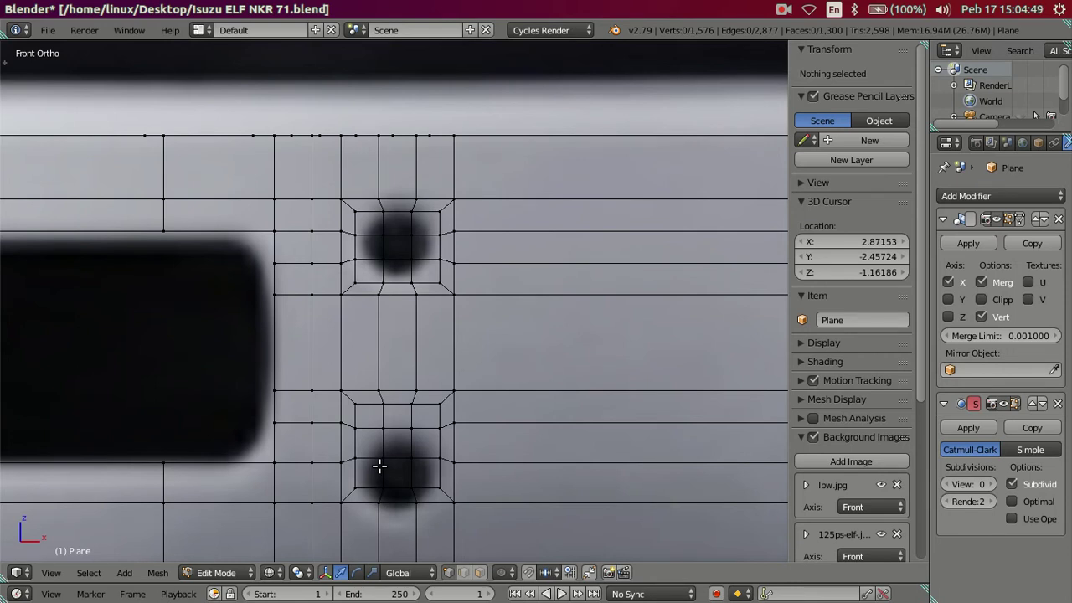
right_click(438, 483)
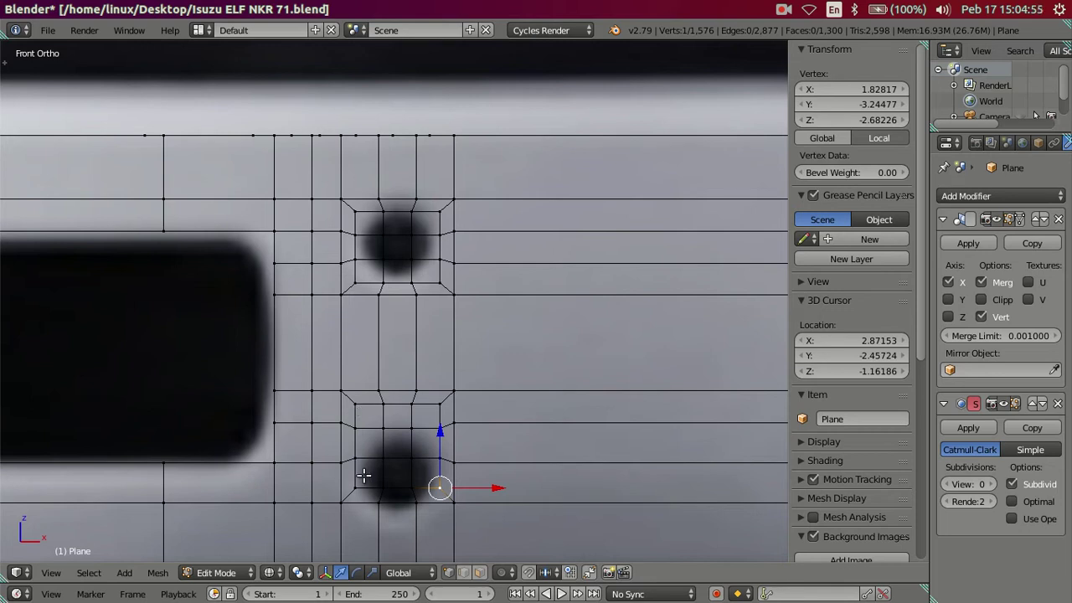
shift+right_click(359, 406)
shift+right_click(359, 491)
shift+right_click(442, 408)
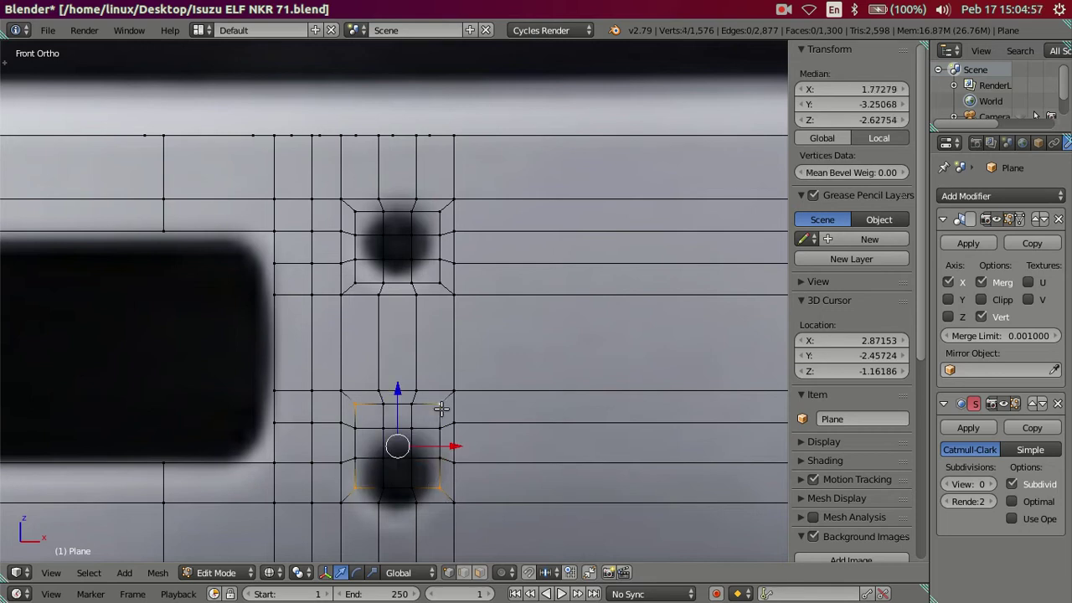
key(s)
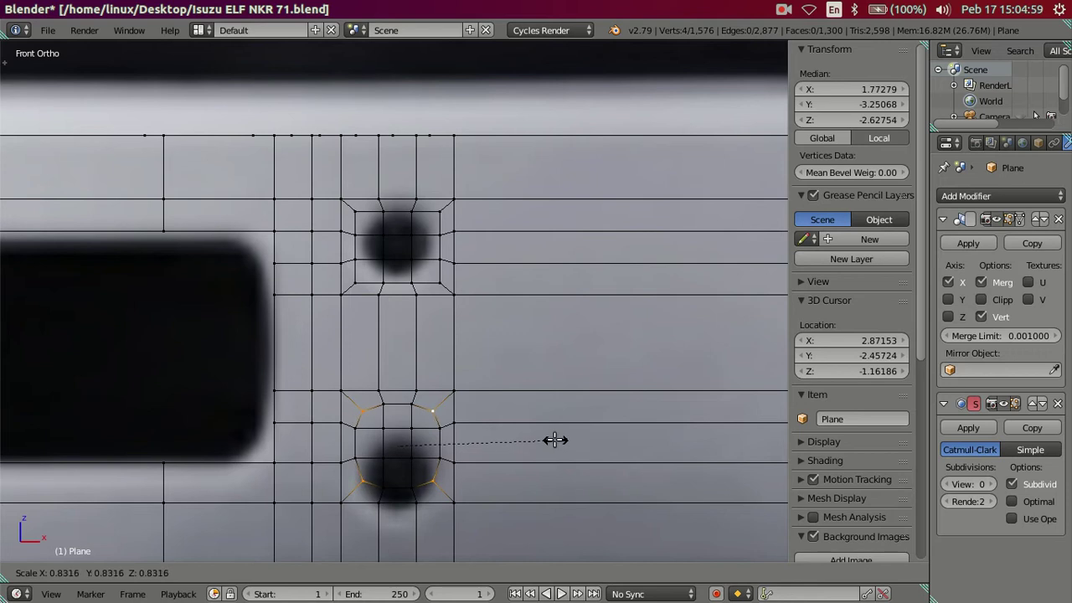
click(544, 438)
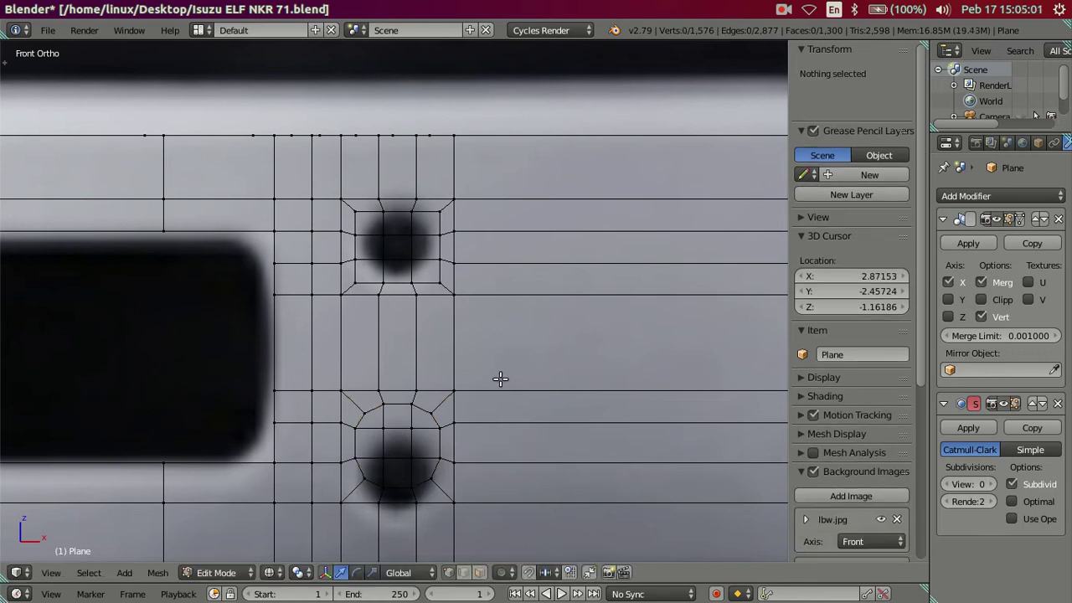
Step: Scale the four corner vertices around the upper bolt hole inward to about 0.7942, then deselect
right_click(436, 279)
shift+right_click(355, 211)
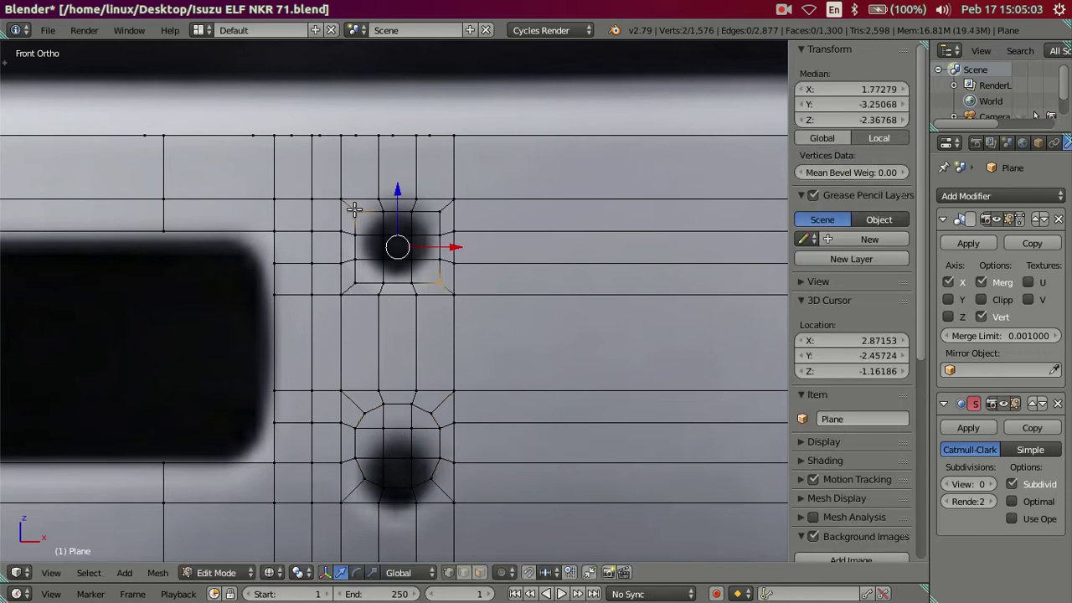
shift+right_click(355, 283)
shift+right_click(440, 211)
key(s)
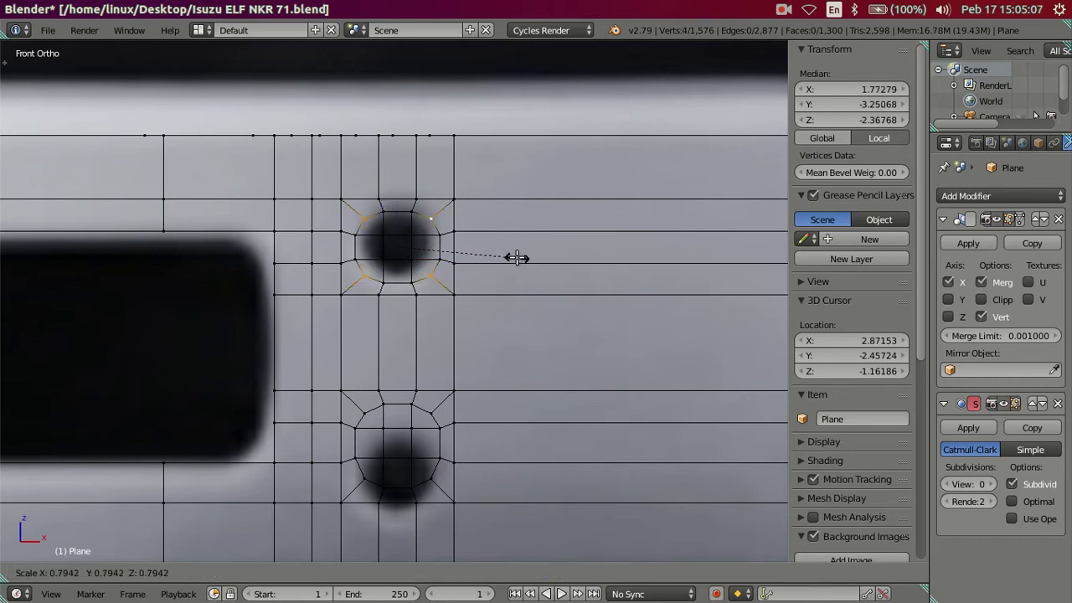
click(517, 257)
key(a)
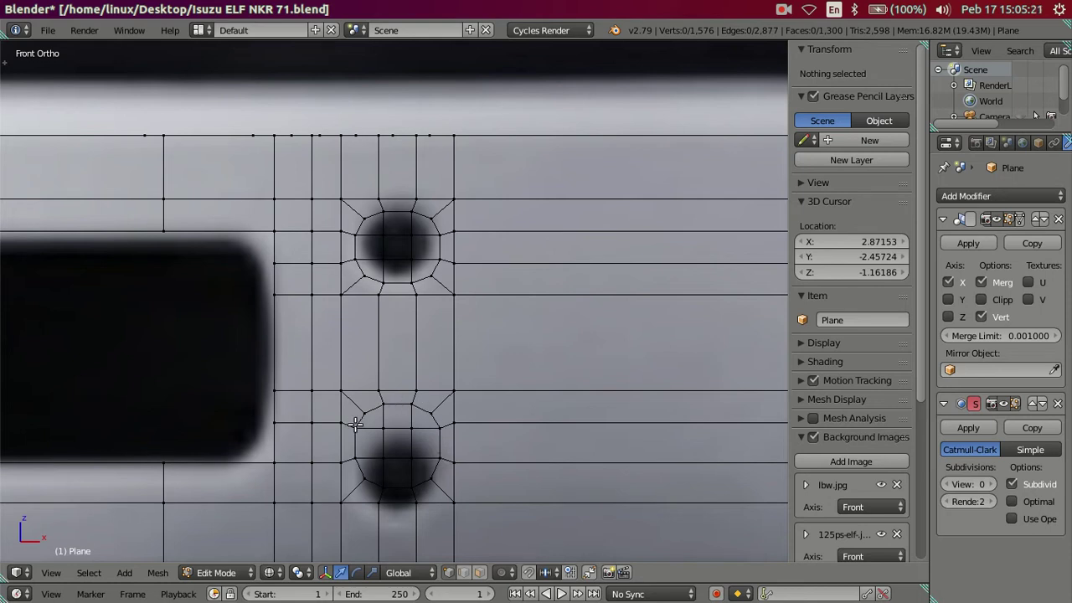
Step: Snap the 3D cursor to the centre face of the lower turn-signal recess
right_click(381, 455)
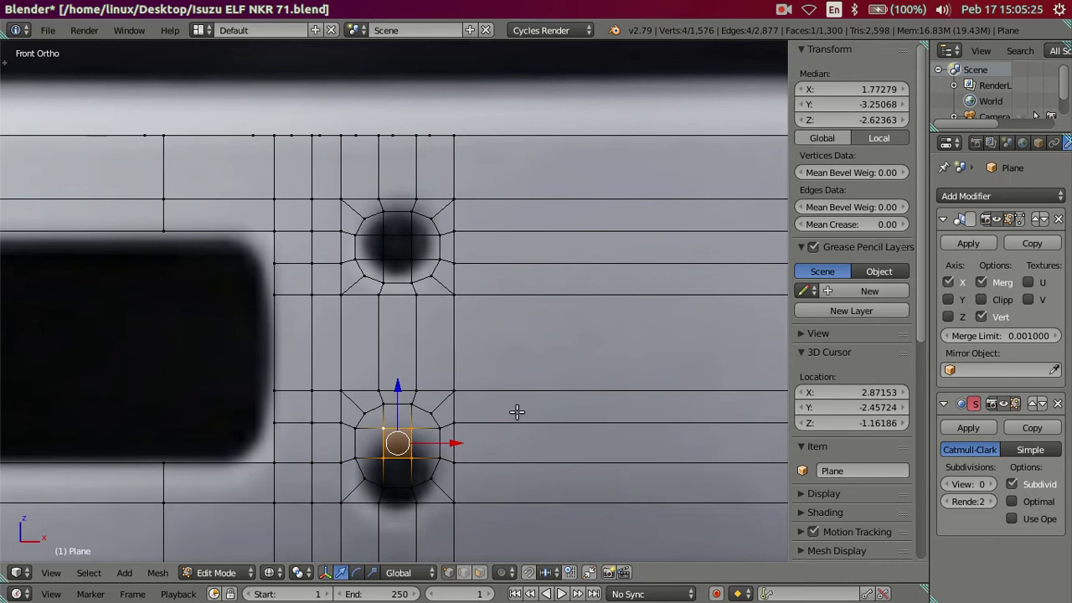
scroll(516, 411, down, 2)
key(shift+s)
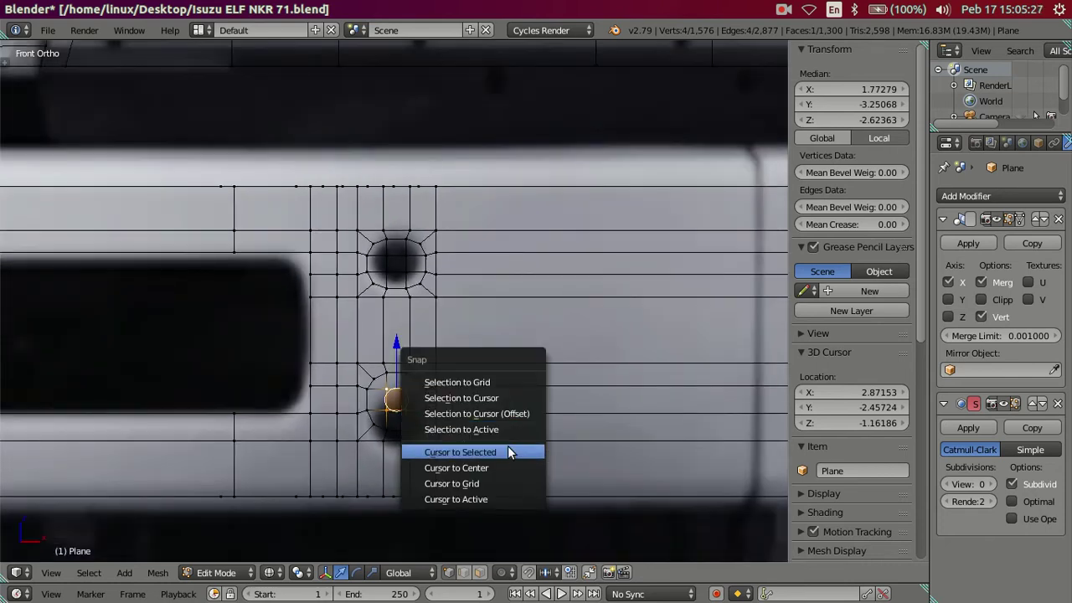
click(508, 446)
key(a)
Step: Add a circle with 12 vertices at the 3D cursor
scroll(456, 408, down, 3)
key(t)
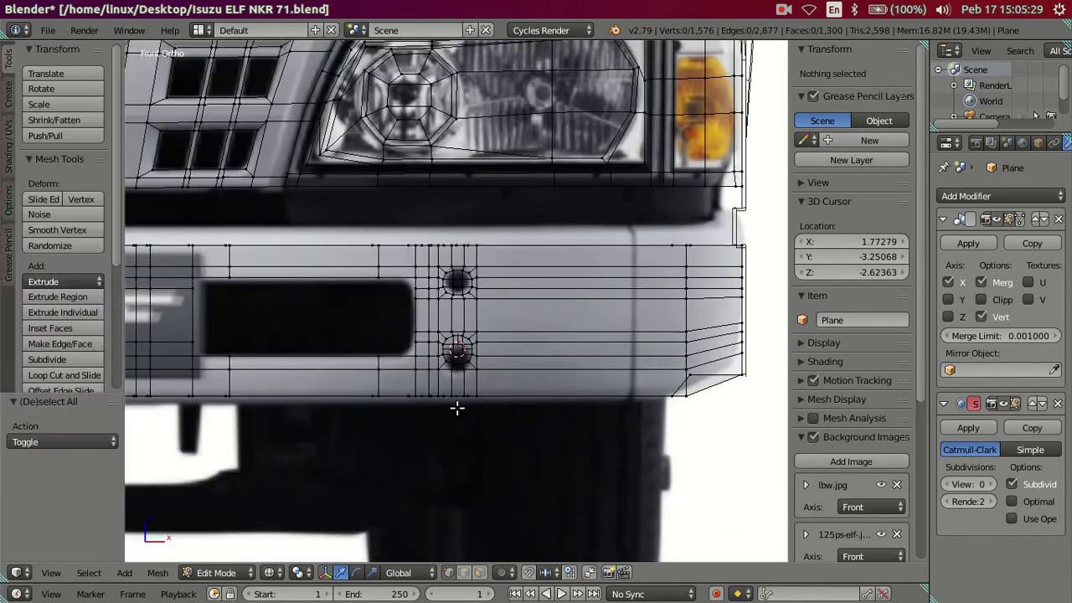
scroll(460, 405, up, 2)
key(shift+a)
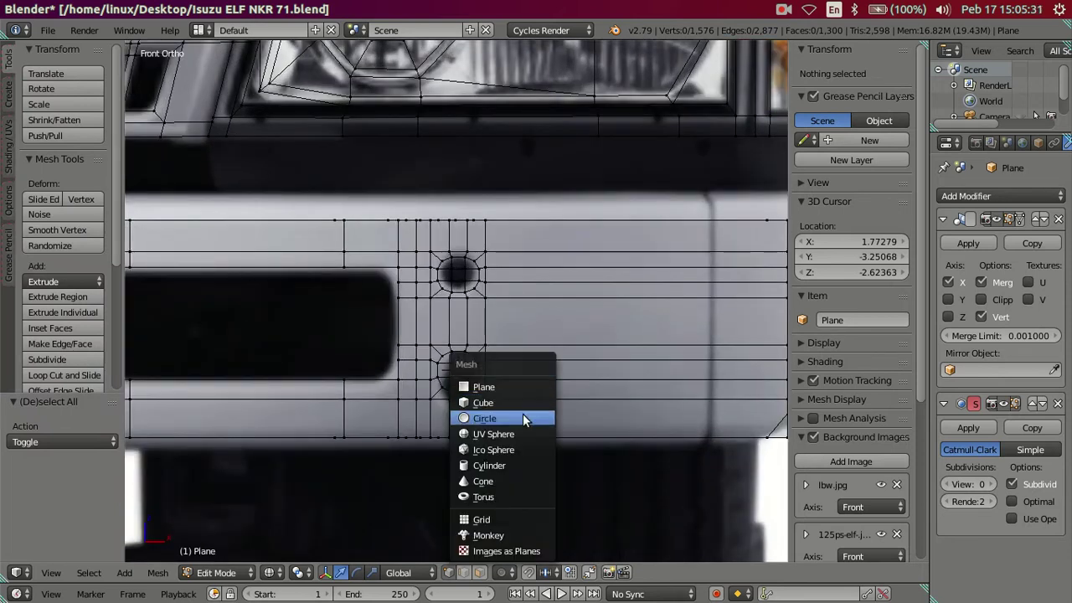
click(522, 415)
click(86, 443)
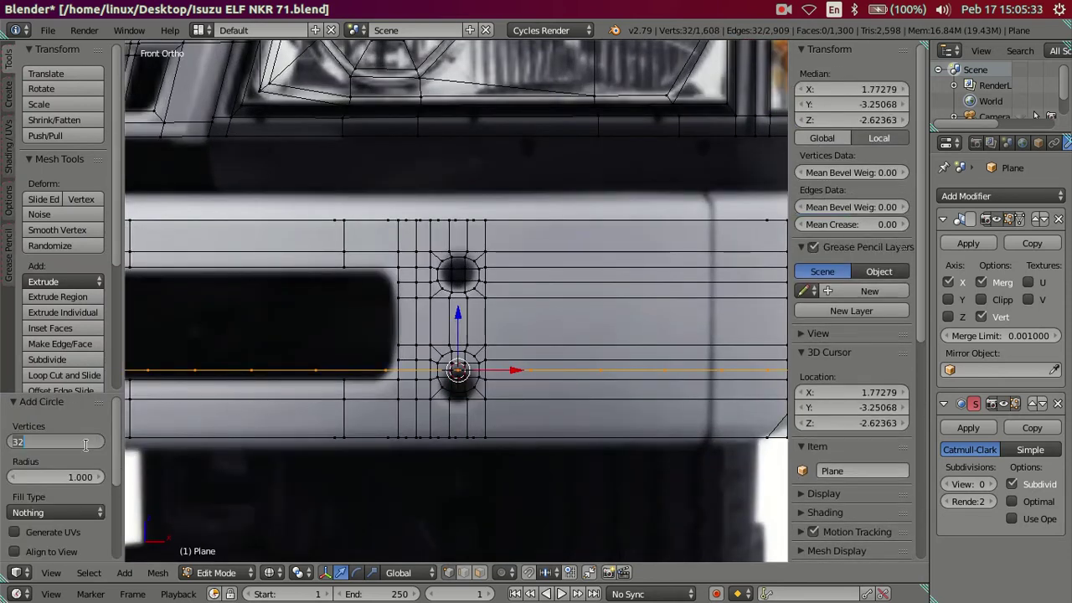
text(12)
key(Return)
Step: Rotate the circle 90° about X so it faces front
scroll(444, 368, down, 2)
scroll(444, 368, down, 4)
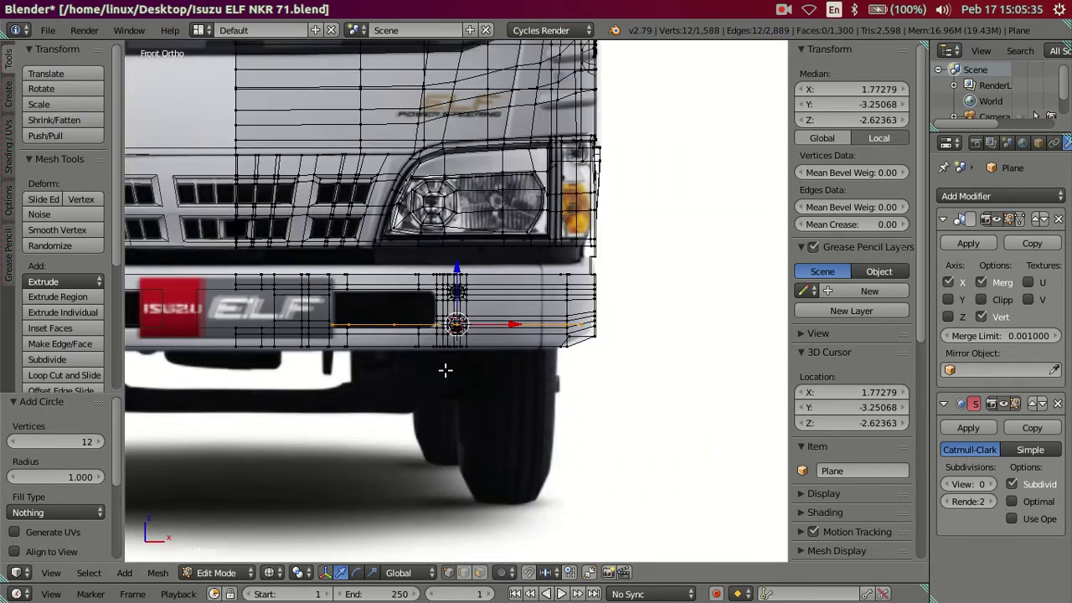
text(rx)
text(90)
key(Return)
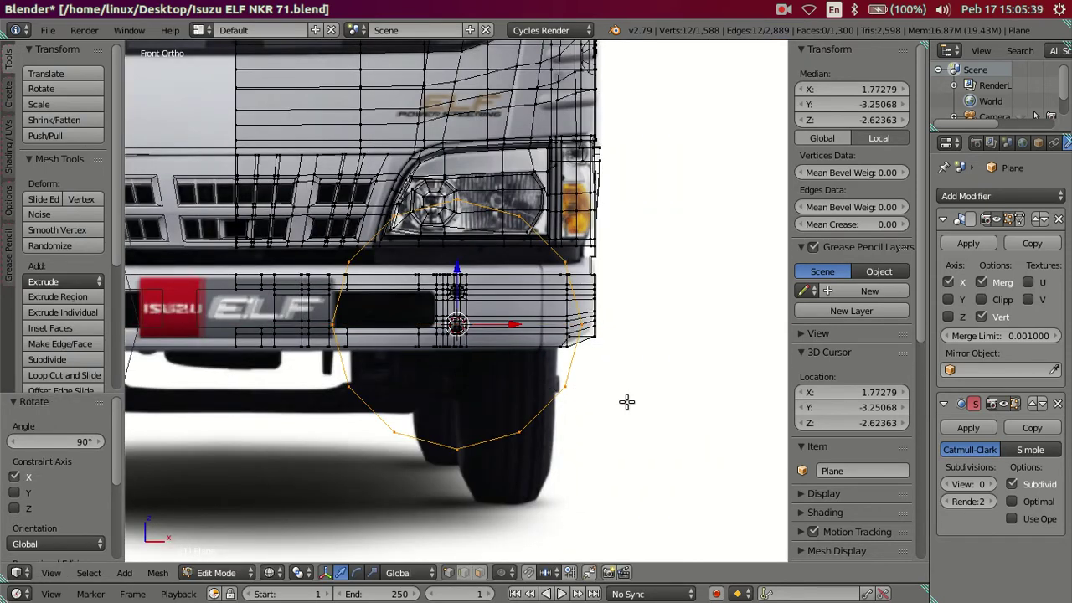
Step: Scale the circle down by 0.1, then by 0.5, to fit the recess
text(s.1)
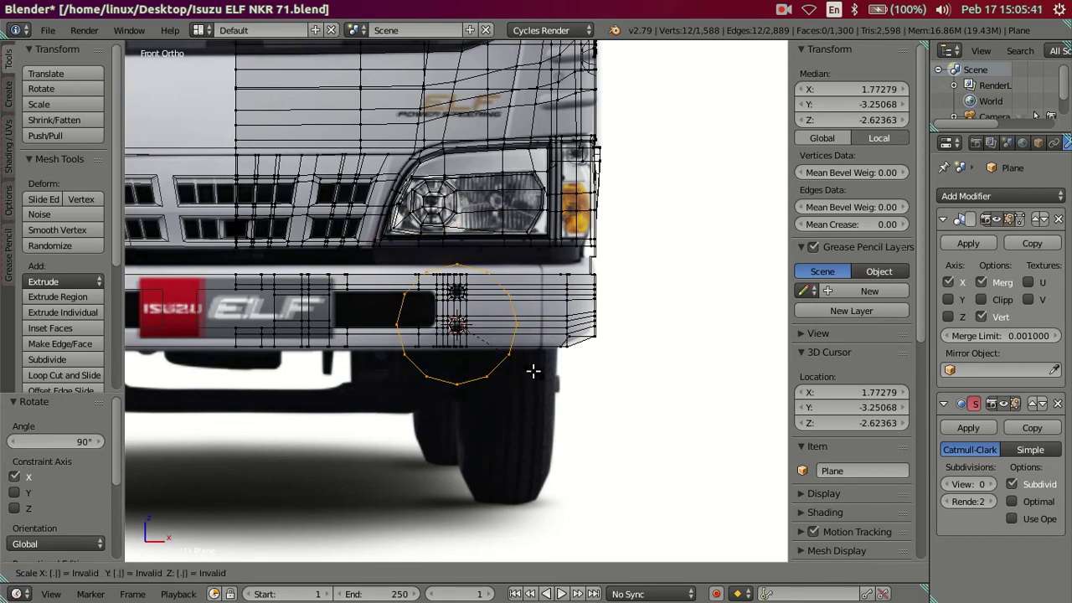
key(Return)
scroll(533, 371, up, 8)
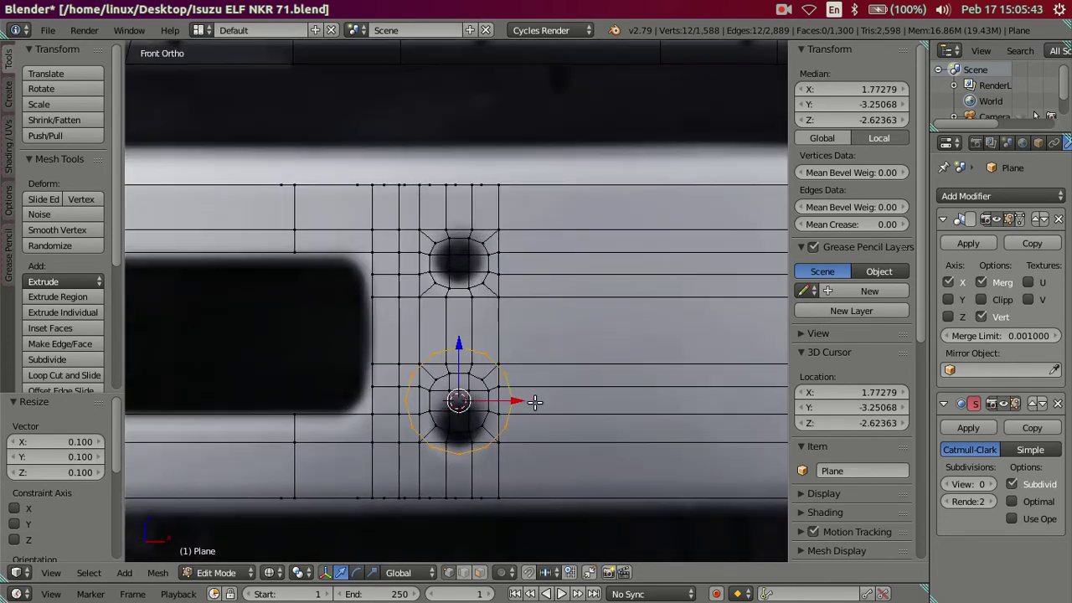
scroll(534, 401, up, 2)
shift+middle_drag(534, 402, 495, 358)
text(s.75)
key(Escape)
text(s.5)
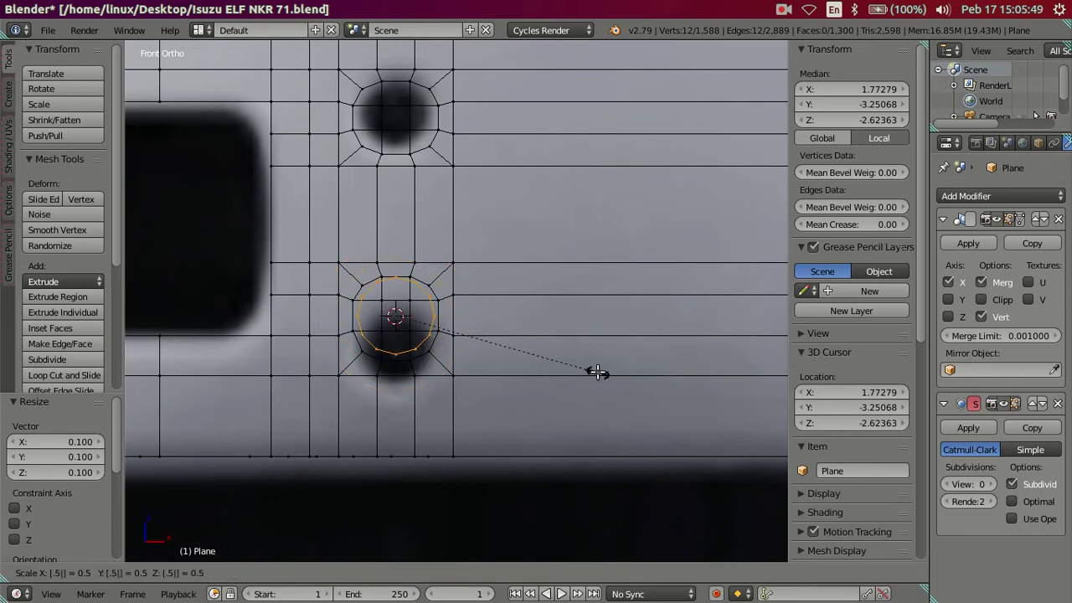
key(Return)
scroll(485, 339, up, 1)
scroll(467, 334, up, 1)
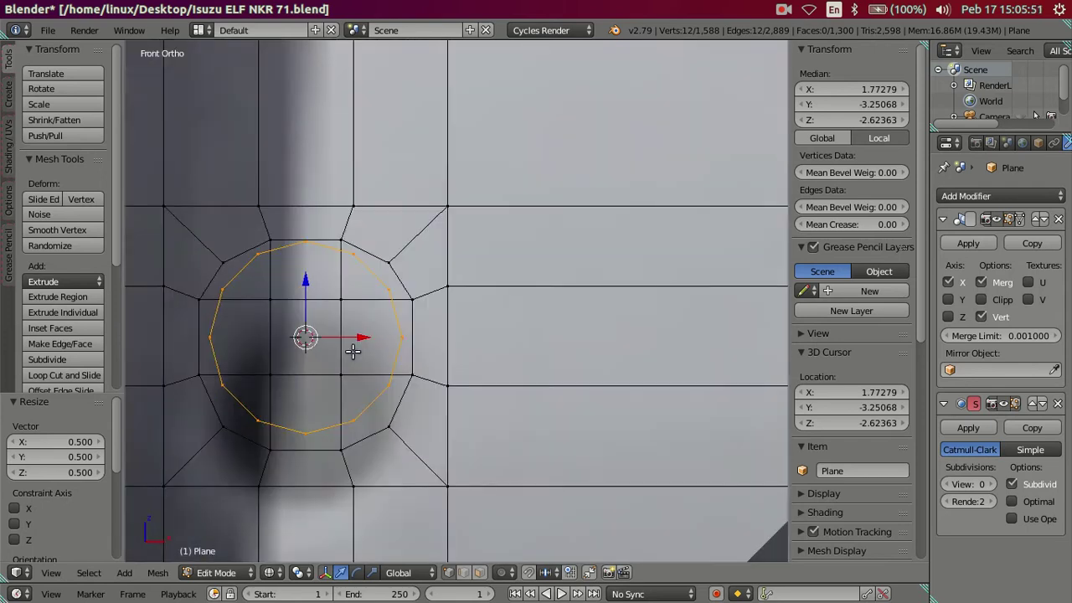
Step: Delete the nine faces inside the lower circle to open the lower hole
key(a)
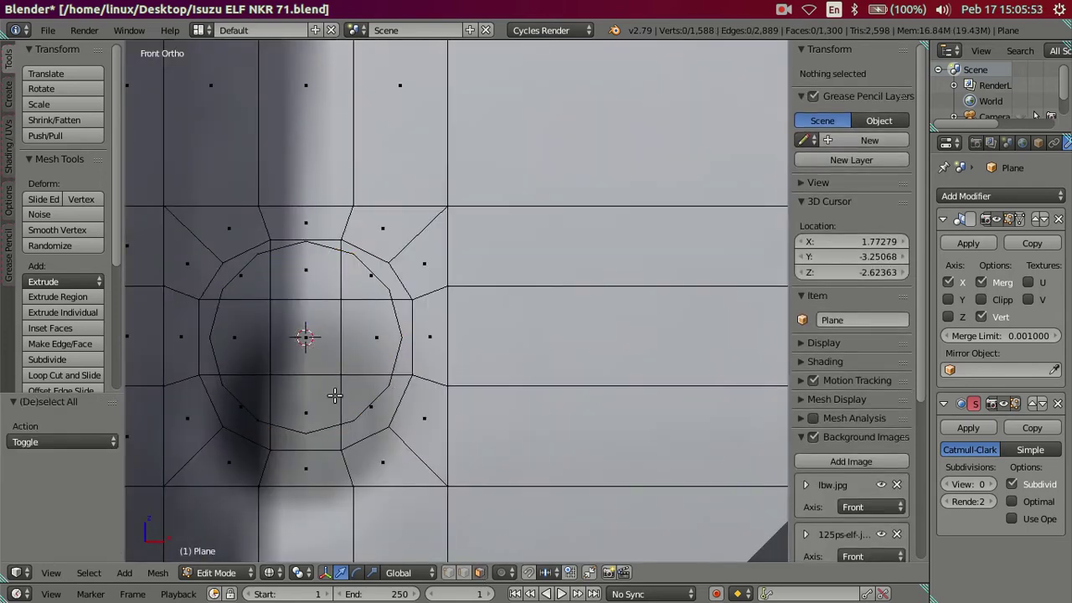
click(352, 389)
shift+click(301, 392)
shift+click(268, 387)
shift+click(259, 350)
shift+click(336, 334)
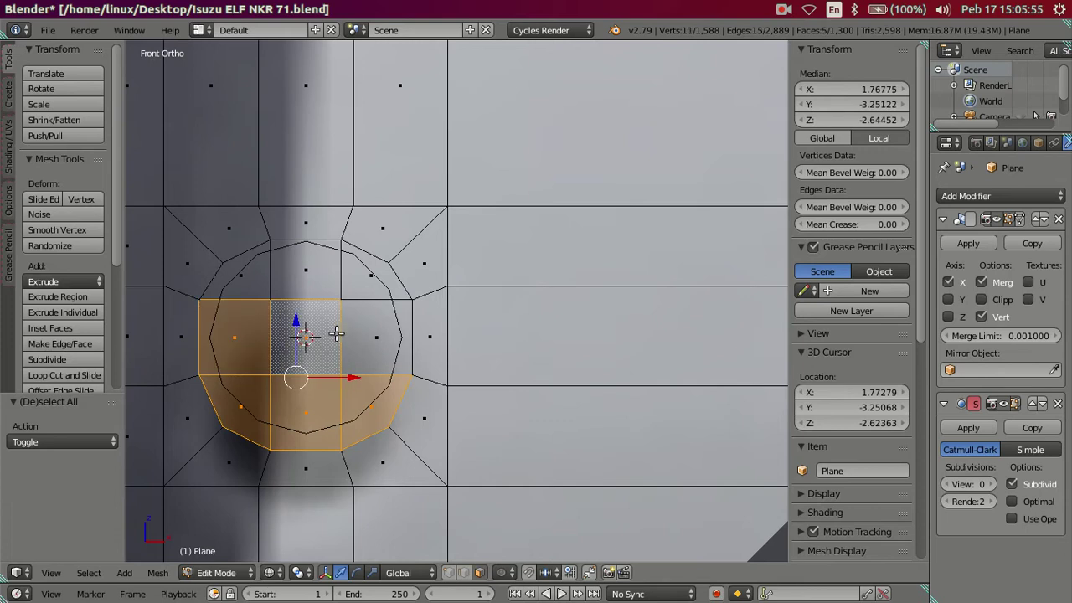
shift+click(343, 335)
shift+click(350, 289)
shift+click(318, 283)
shift+click(251, 287)
key(x)
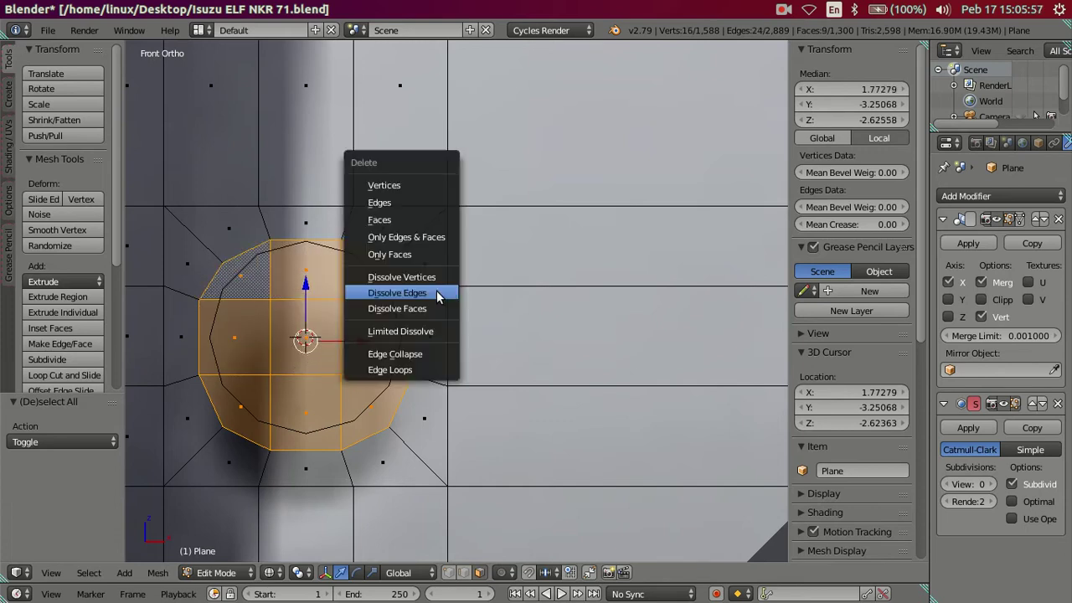
click(410, 220)
Step: Snap the 3D cursor to the centre face of the upper recess
scroll(455, 371, down, 3)
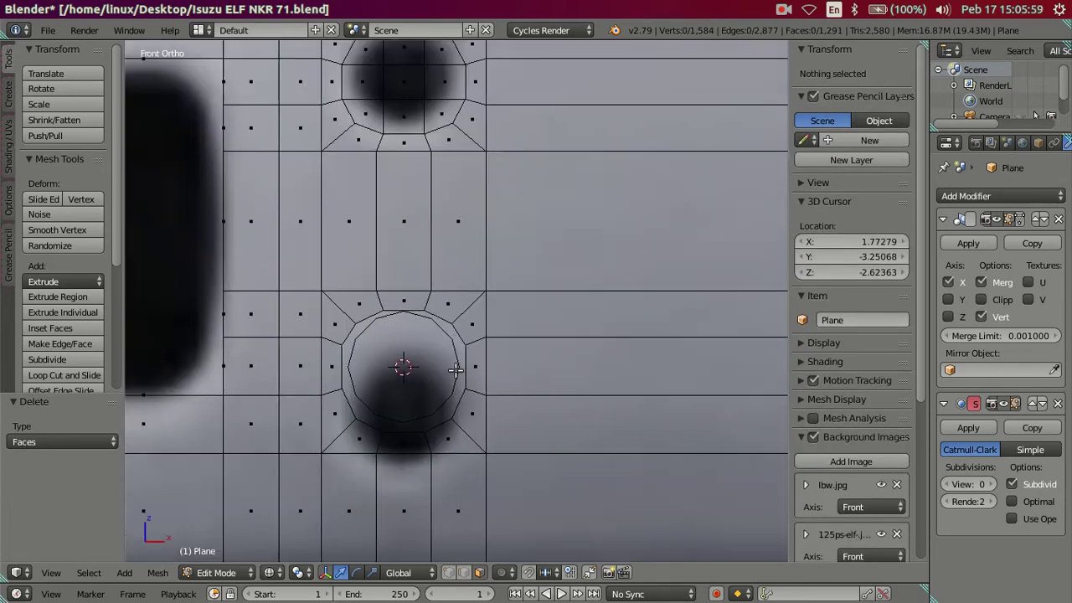
shift+middle_drag(454, 370, 457, 394)
right_click(431, 168)
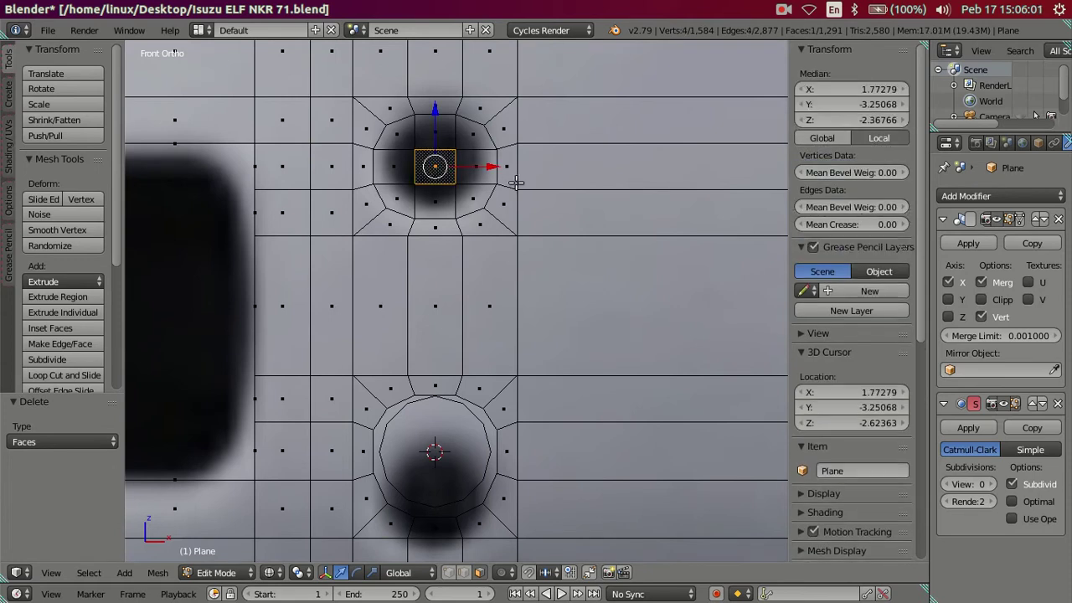
key(shift+s)
click(501, 183)
key(a)
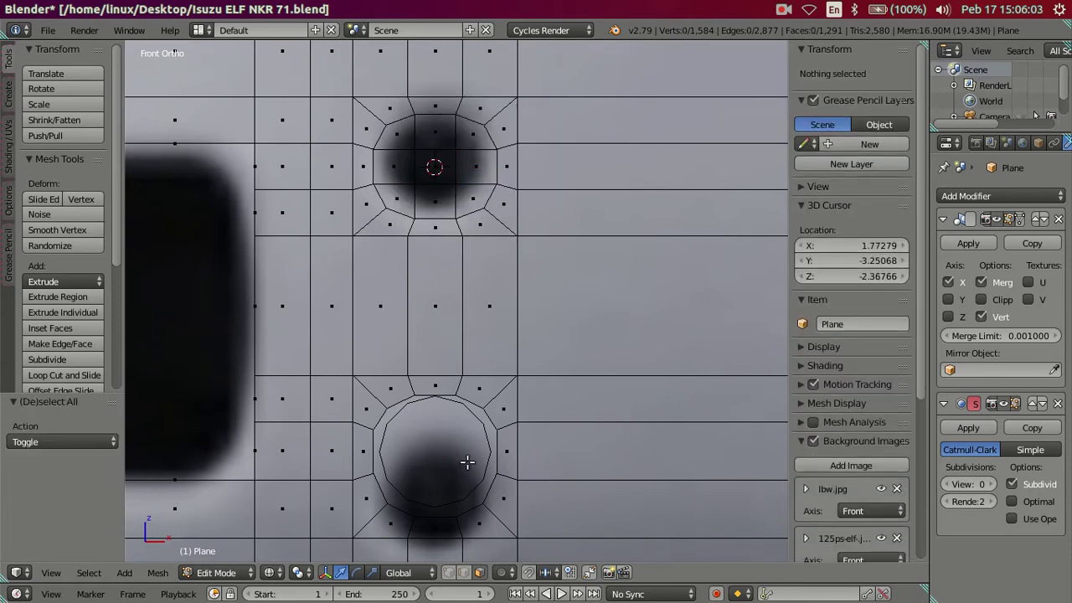
Step: Duplicate the lower circle ring and snap the copy onto the upper recess
right_click(474, 483)
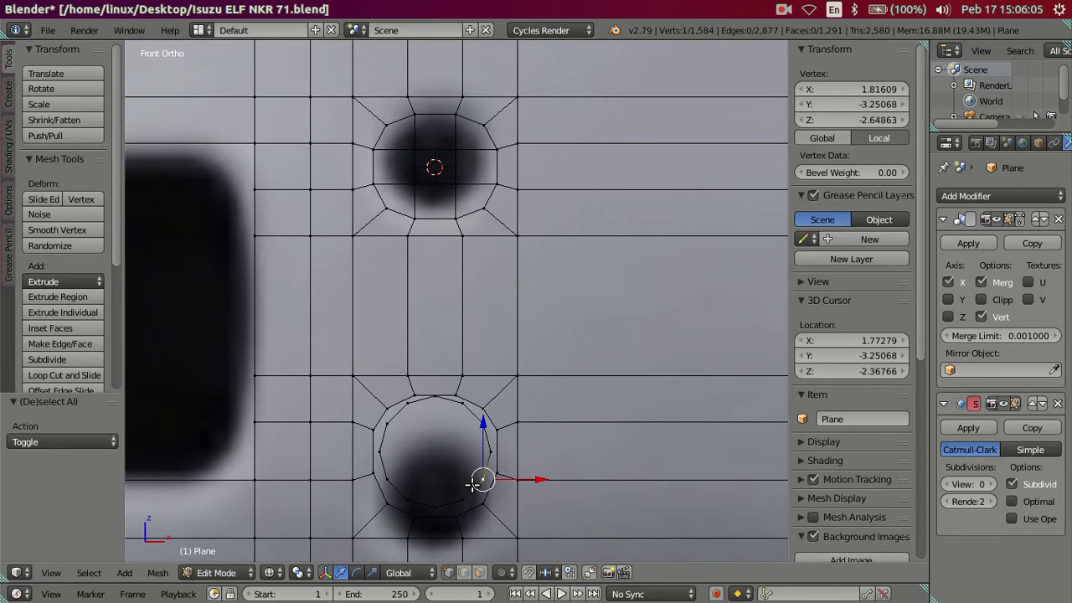
key(l)
key(shift+d)
right_click(544, 352)
key(shift+s)
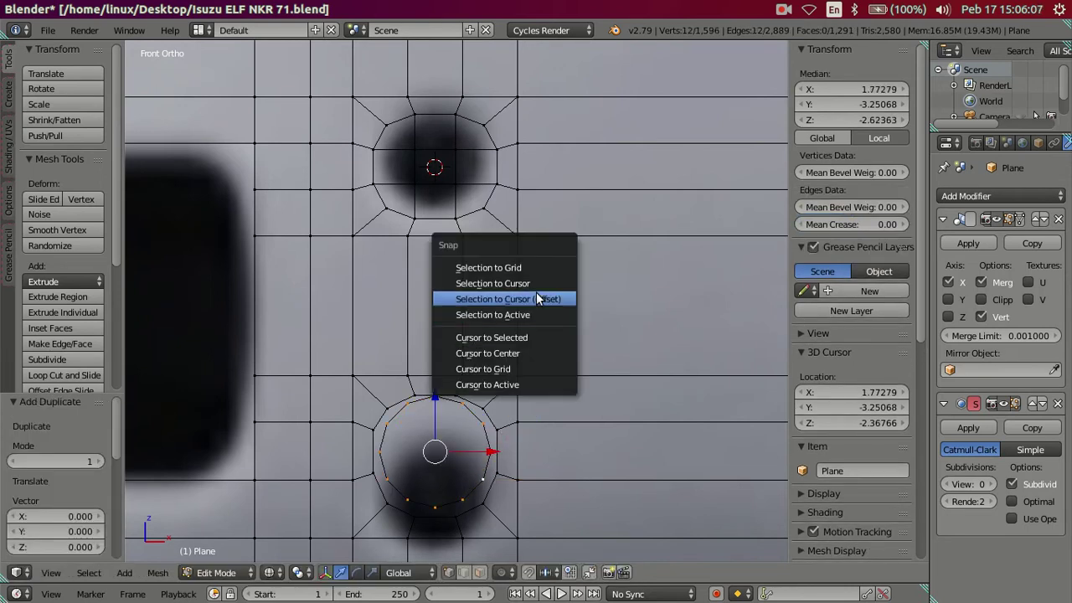
click(536, 292)
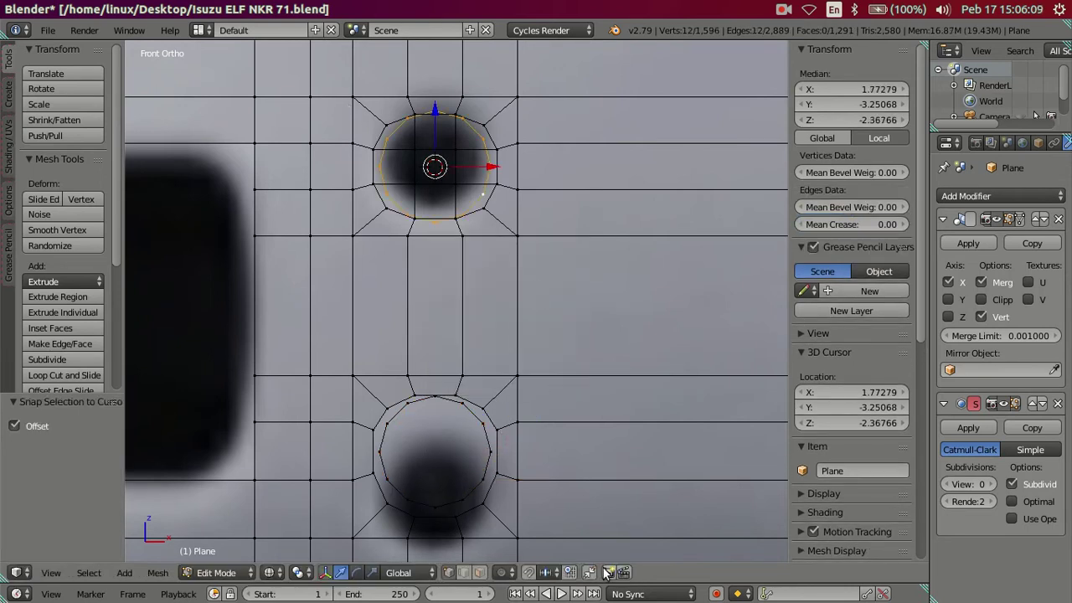
Step: Delete the nine faces inside the upper ring to open the upper hole
click(479, 571)
right_click(461, 201)
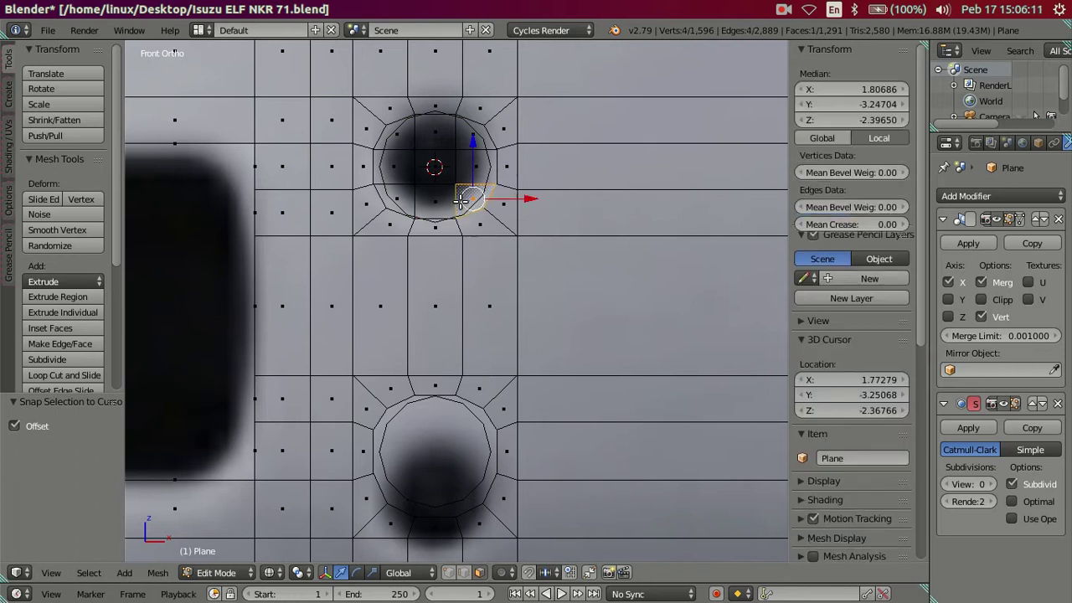
shift+right_click(435, 205)
shift+right_click(393, 197)
shift+right_click(390, 168)
shift+right_click(394, 143)
shift+right_click(427, 126)
shift+right_click(431, 172)
shift+right_click(473, 134)
shift+right_click(482, 172)
key(x)
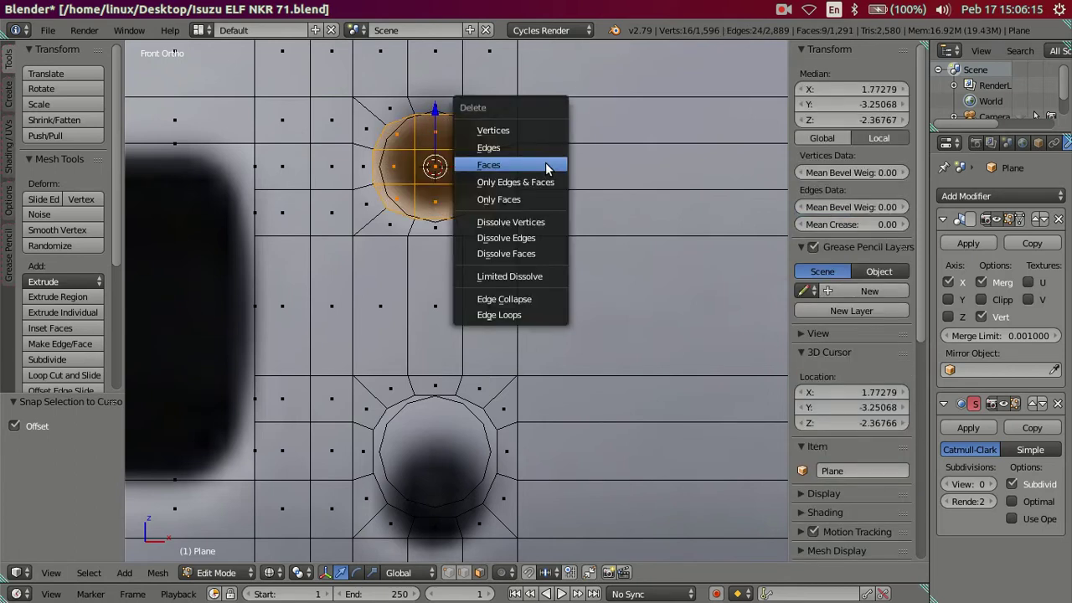
click(545, 169)
shift+middle_drag(519, 230, 508, 280)
mouse_move(477, 350)
shift+middle_down()
mouse_move(447, 519)
mouse_move(523, 416)
shift+middle_up()
scroll(447, 502, up, 3)
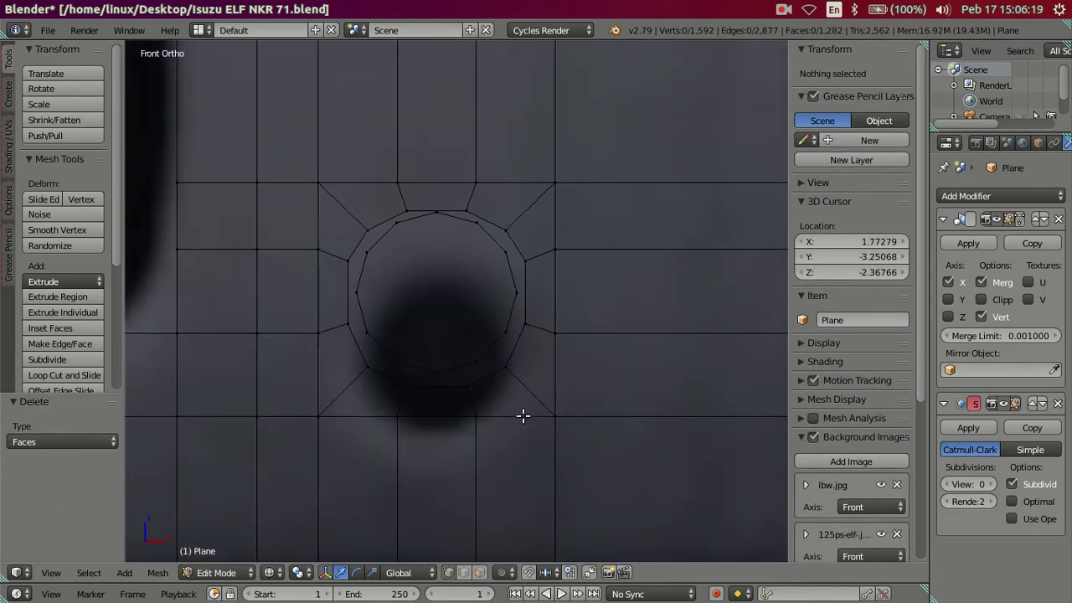
Step: Switch to solid shading and rotate the lower circle ring 45°
key(z)
scroll(519, 416, up, 1)
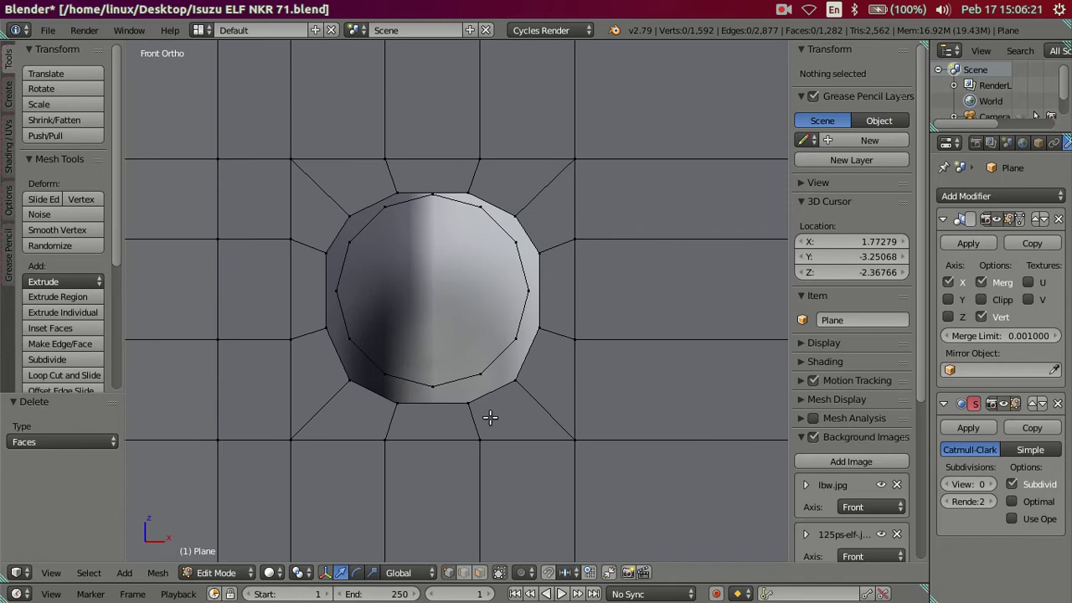
scroll(490, 417, up, 1)
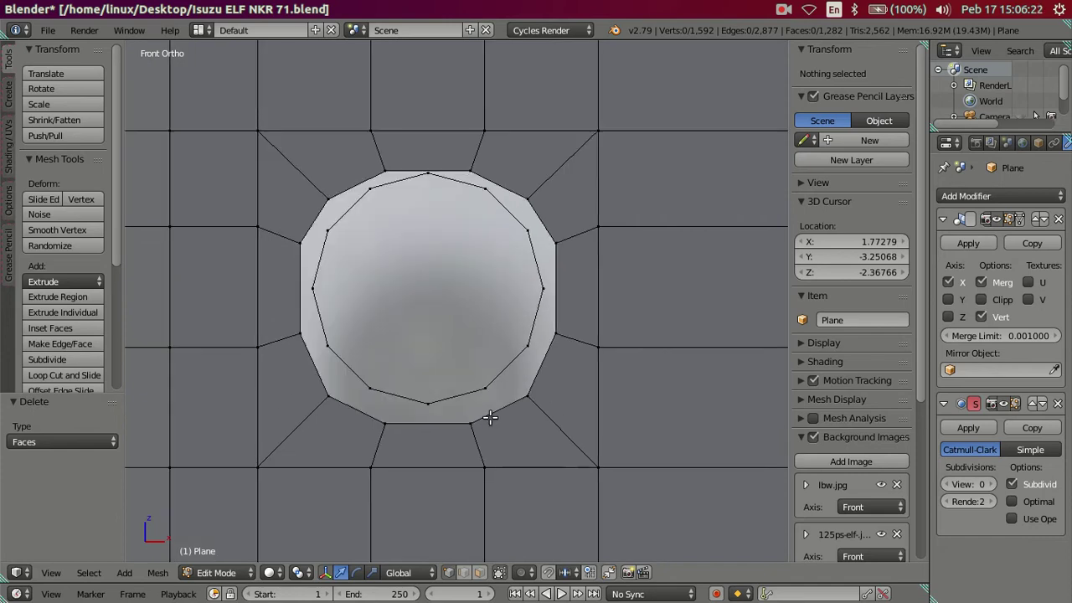
right_click(445, 398)
key(l)
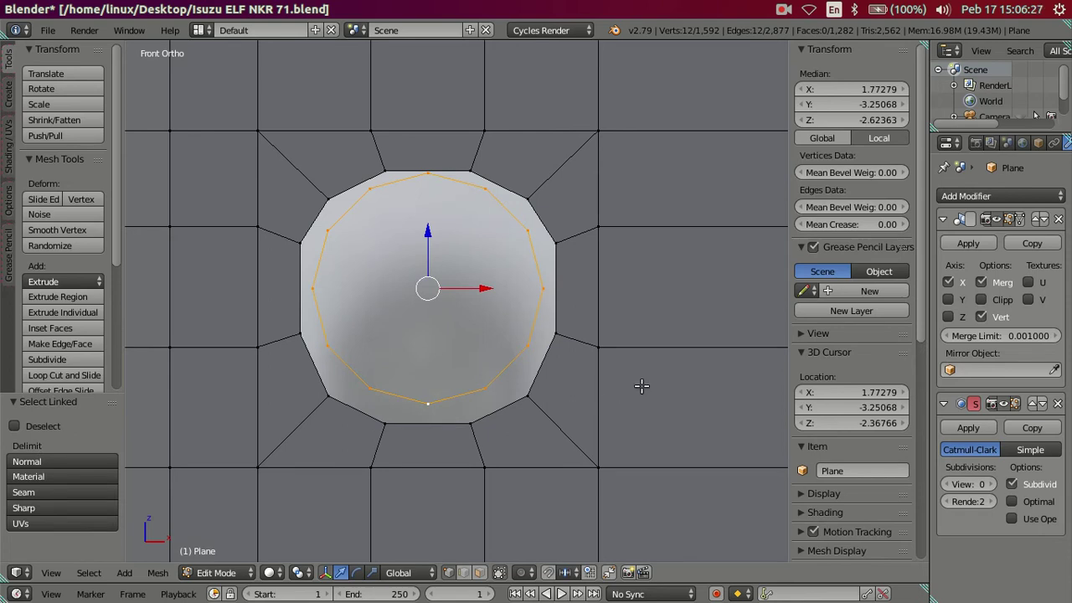
key(s)
key(x)
key(Escape)
text(r)
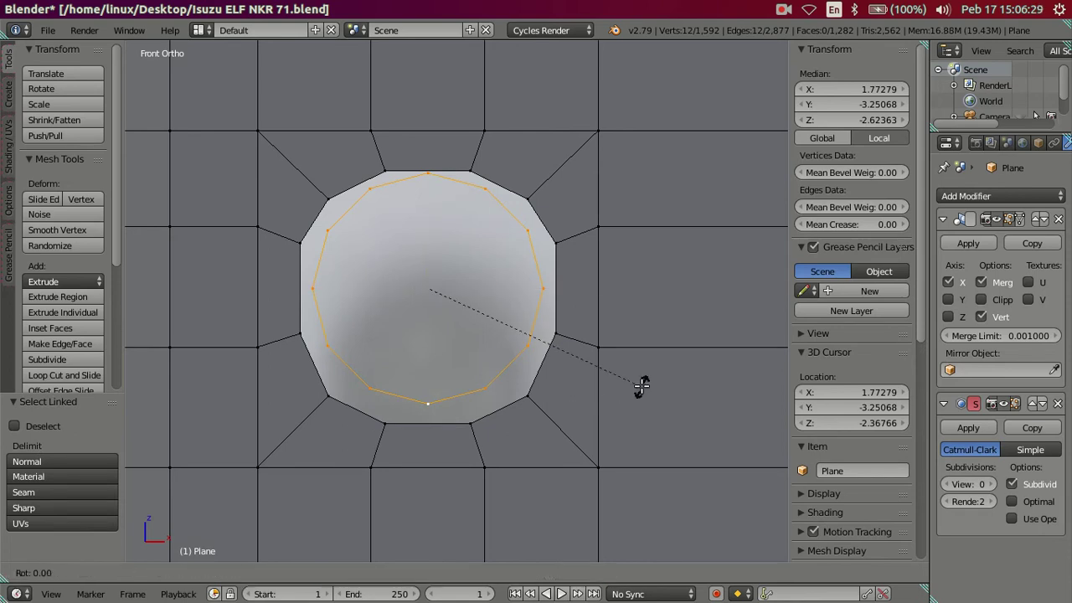
text(45)
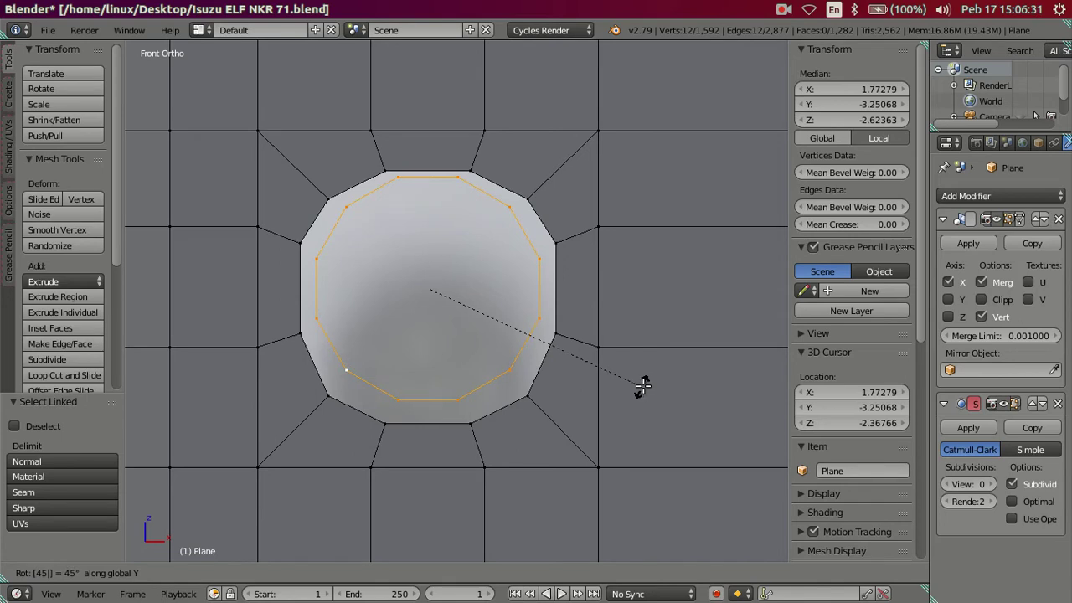
key(Return)
Step: Rotate the upper ring 45° about Y, deselect, and zoom onto the lower hole
scroll(614, 349, down, 3)
scroll(566, 410, up, 1)
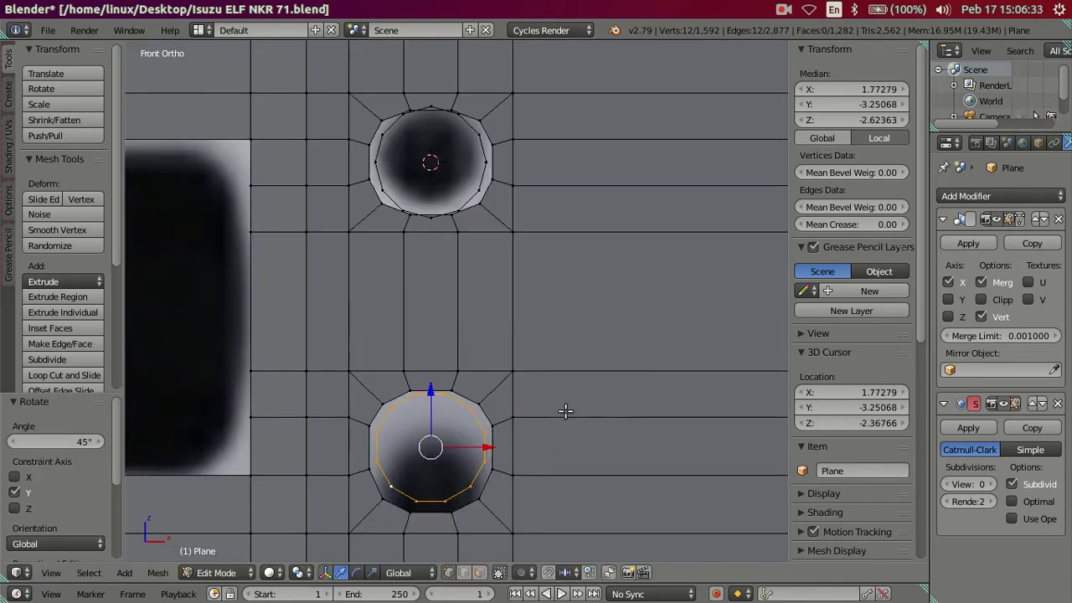
shift+middle_drag(490, 200, 502, 268)
right_click(490, 259)
text(lry45)
key(Return)
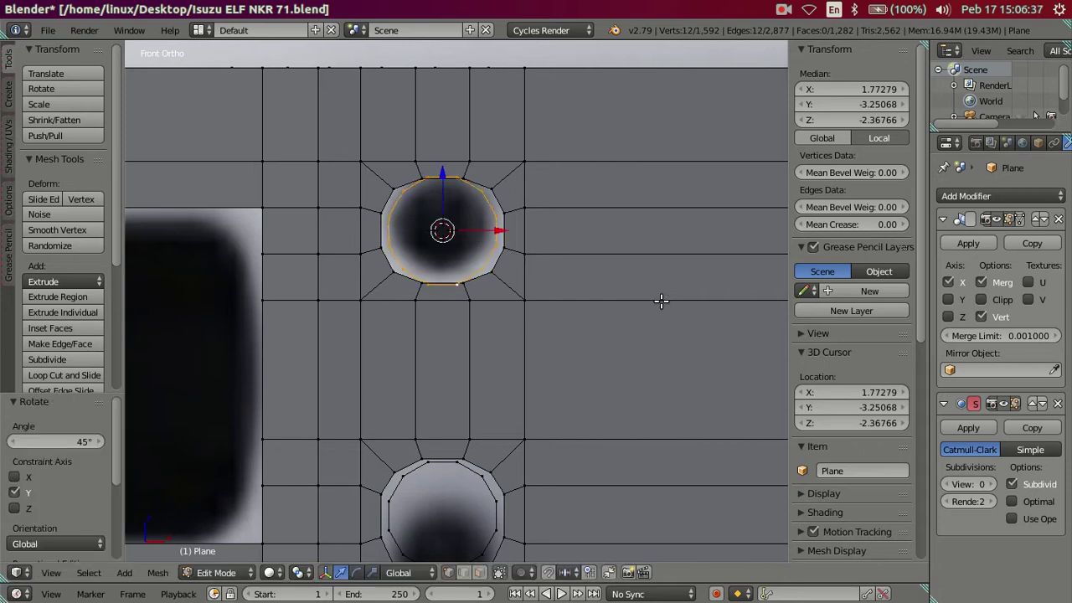
key(a)
shift+middle_drag(601, 400, 560, 321)
scroll(514, 433, up, 3)
Step: Merge the first four inner-ring vertices onto their outer-ring partners using At Last
scroll(494, 365, up, 2)
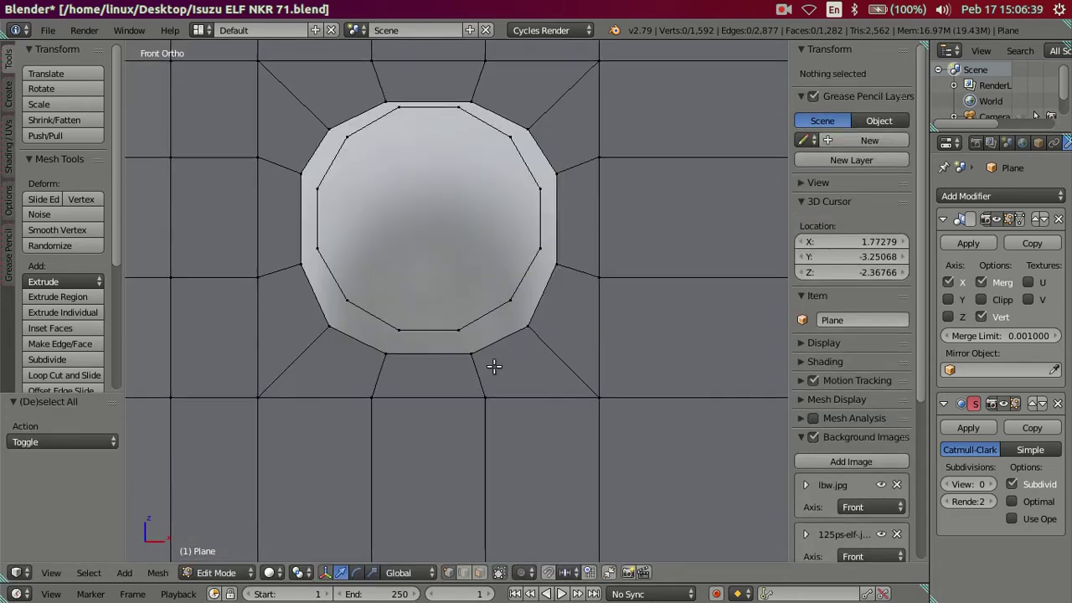
right_click(471, 353)
shift+right_click(459, 330)
key(alt+m)
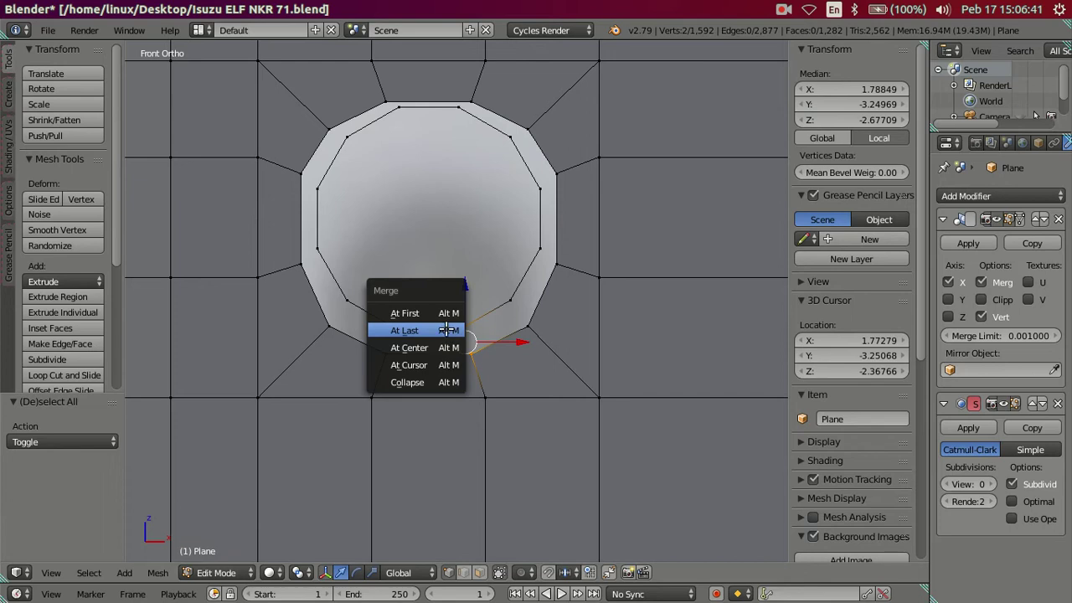
click(448, 330)
shift+right_click(407, 332)
key(alt+m)
click(406, 331)
shift+right_click(354, 303)
key(alt+m)
click(356, 299)
shift+right_click(307, 256)
key(alt+m)
click(360, 274)
Step: Merge the next four inner/outer vertex pairs around the top of the lower hole
shift+right_click(308, 180)
key(alt+m)
click(351, 191)
shift+right_click(338, 132)
key(alt+m)
click(381, 171)
shift+right_click(393, 106)
key(alt+m)
click(409, 128)
shift+right_click(465, 105)
key(alt+m)
click(455, 144)
Step: Merge the last four vertex pairs, completing the twelve merges around the lower hole
shift+right_click(512, 135)
key(alt+m)
click(471, 141)
shift+right_click(524, 186)
key(alt+m)
click(524, 186)
shift+right_click(536, 243)
key(alt+m)
click(539, 245)
shift+right_click(507, 293)
key(alt+m)
click(512, 295)
scroll(511, 295, down, 3)
Step: Lower the hole's bottom edge slightly along Z and place the 3D cursor above the hole
key(a)
scroll(423, 339, up, 1)
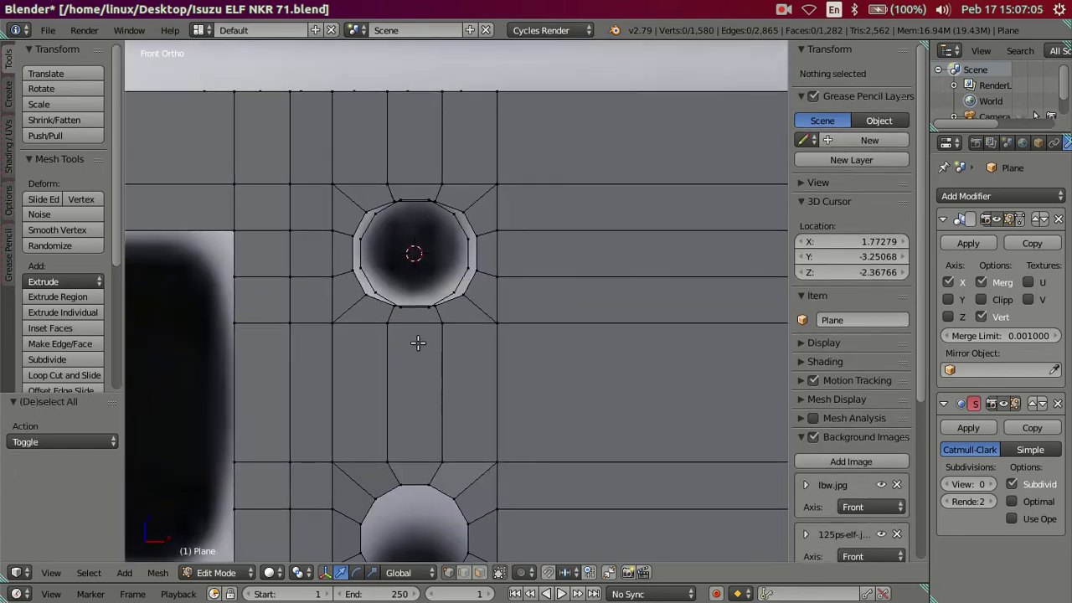
scroll(417, 343, up, 5)
right_click(403, 313)
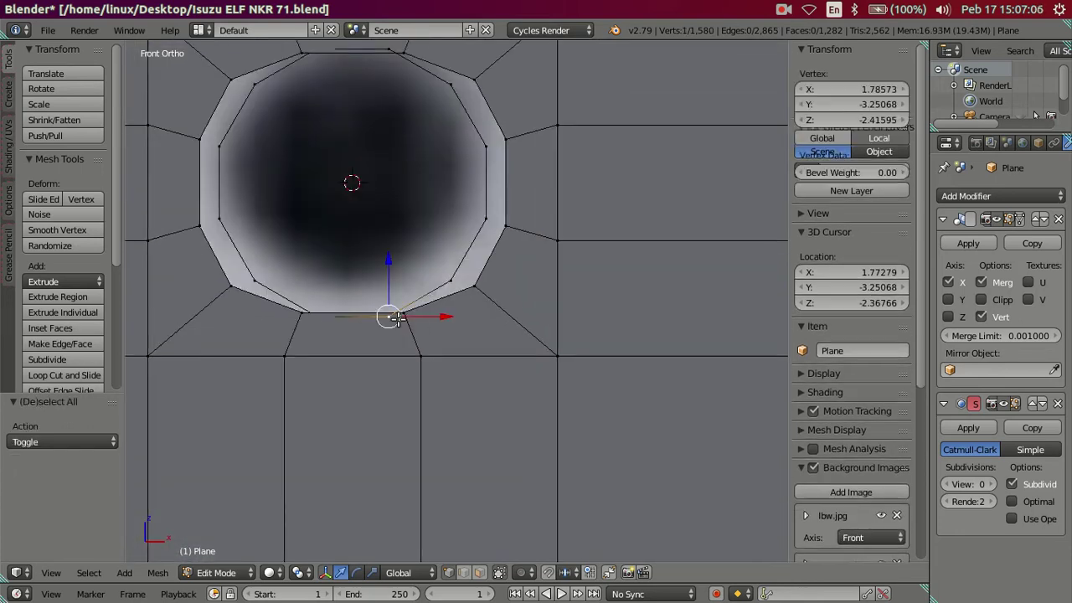
shift+right_click(309, 323)
drag(353, 268, 355, 288)
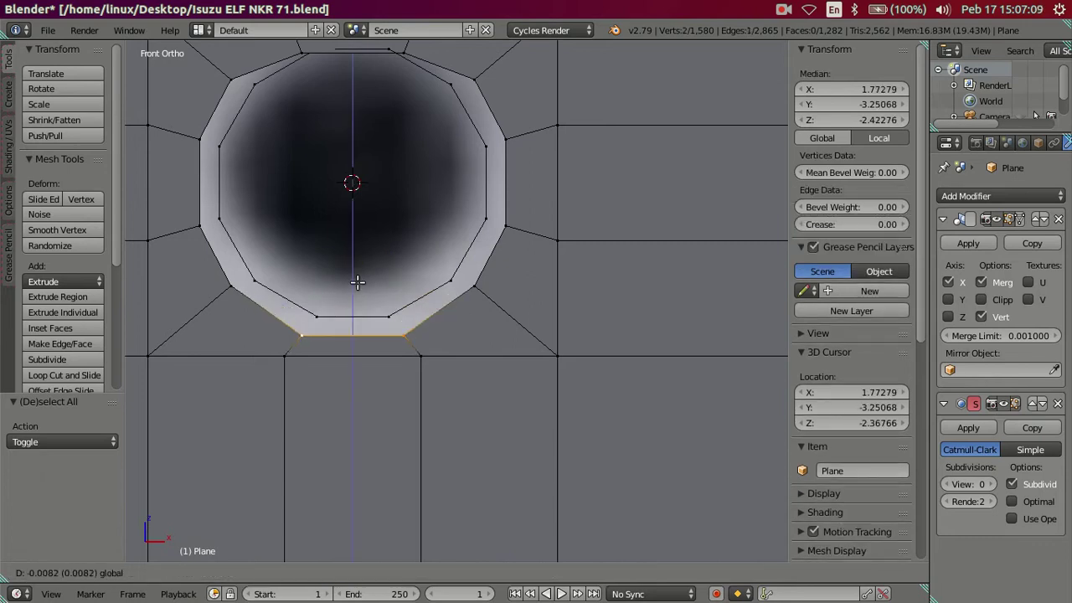
right_click(389, 317)
shift+middle_drag(398, 90, 407, 171)
right_click(411, 127)
shift+right_click(309, 127)
click(351, 88)
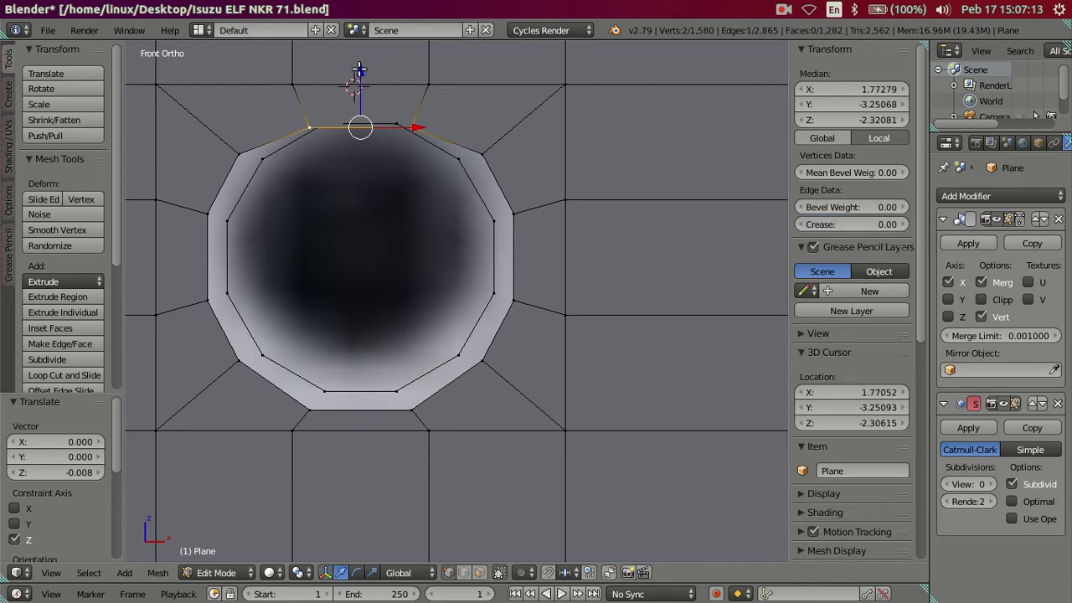
Step: Merge six outer-inner vertex pairs At Last, from the bottom around the left side
right_click(405, 407)
shift+right_click(397, 391)
key(alt+m)
click(401, 390)
right_click(316, 403)
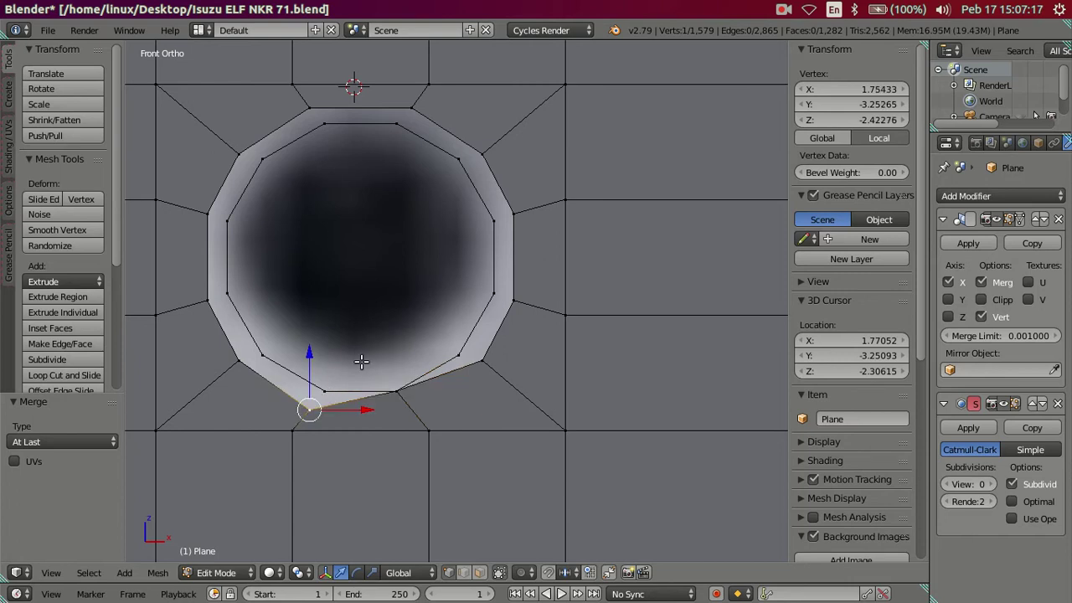
shift+right_click(325, 390)
key(alt+m)
click(329, 391)
right_click(240, 361)
shift+right_click(263, 360)
key(alt+m)
click(264, 353)
right_click(204, 301)
shift+right_click(232, 296)
key(alt+m)
click(235, 307)
right_click(211, 215)
shift+right_click(228, 222)
key(alt+m)
click(235, 231)
right_click(239, 155)
shift+right_click(263, 159)
key(alt+m)
click(286, 167)
Step: Merge the remaining six vertex pairs across the top and right side, then view both holes
right_click(307, 105)
shift+right_click(326, 124)
key(alt+m)
click(340, 151)
right_click(395, 116)
shift+right_click(403, 121)
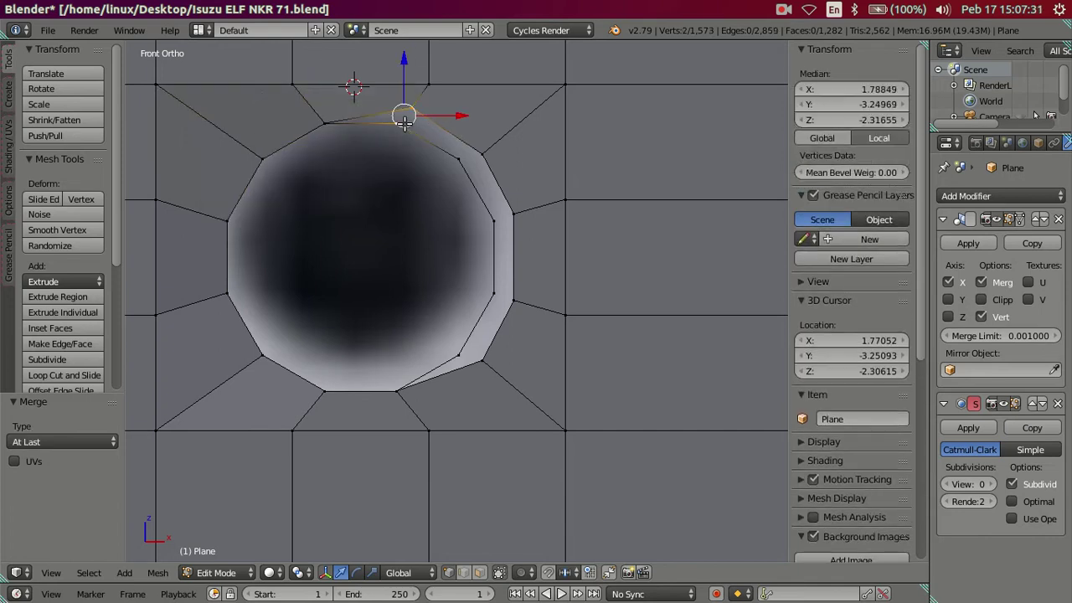
key(alt+m)
click(394, 128)
right_click(481, 153)
shift+right_click(458, 159)
key(alt+m)
click(458, 159)
right_click(509, 213)
shift+right_click(485, 226)
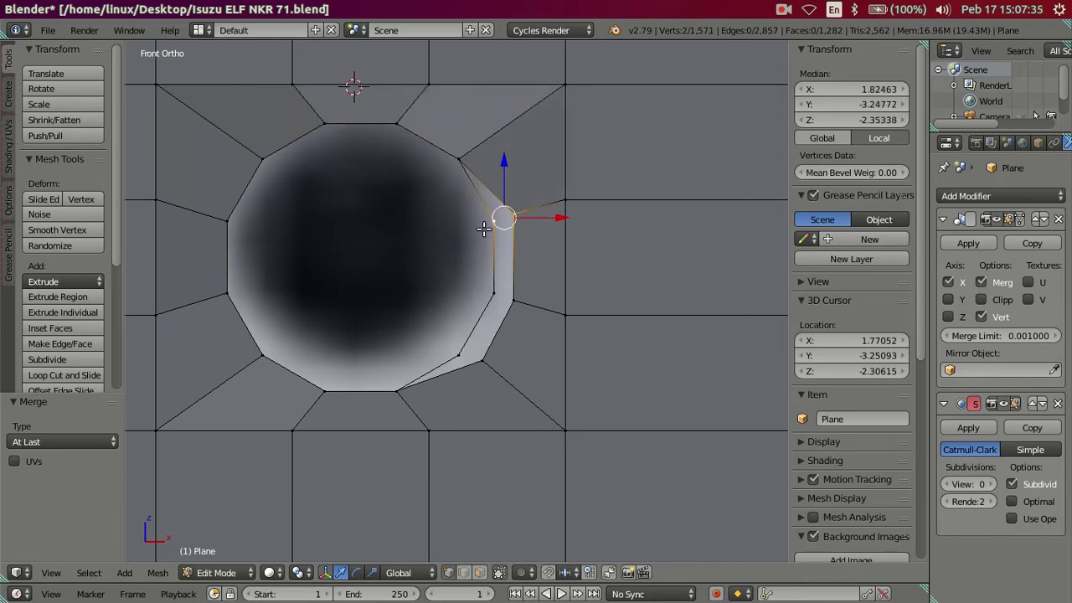
key(alt+m)
click(484, 230)
right_click(513, 298)
shift+right_click(492, 290)
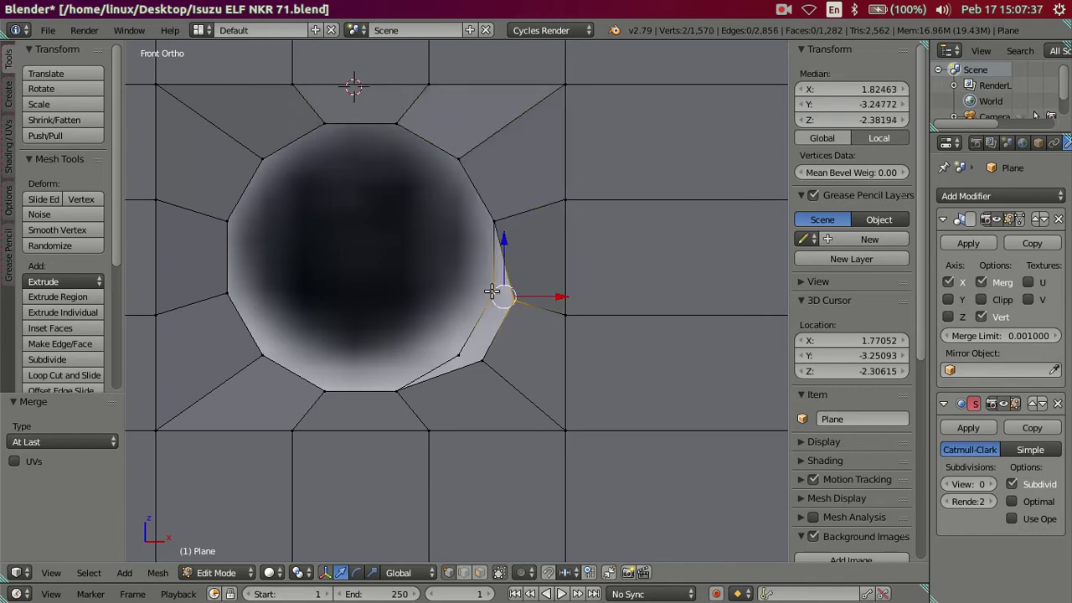
key(alt+m)
click(492, 296)
right_click(479, 356)
shift+right_click(466, 351)
key(alt+m)
click(458, 349)
scroll(455, 354, down, 4)
key(a)
scroll(455, 354, down, 4)
shift+middle_drag(404, 341, 341, 235)
scroll(358, 281, up, 1)
scroll(397, 400, up, 2)
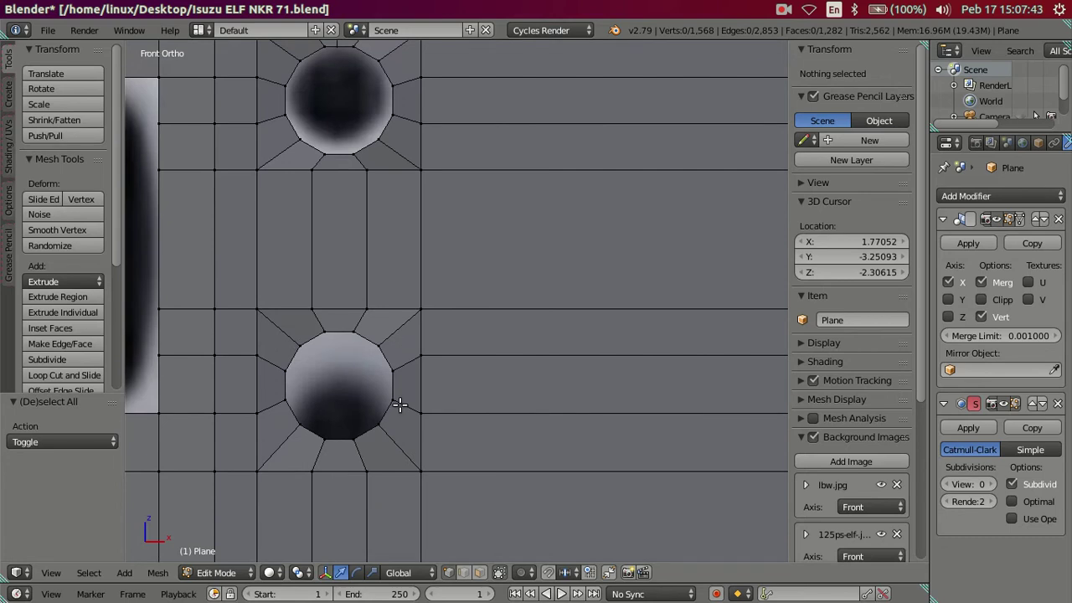
alt+right_click(386, 414)
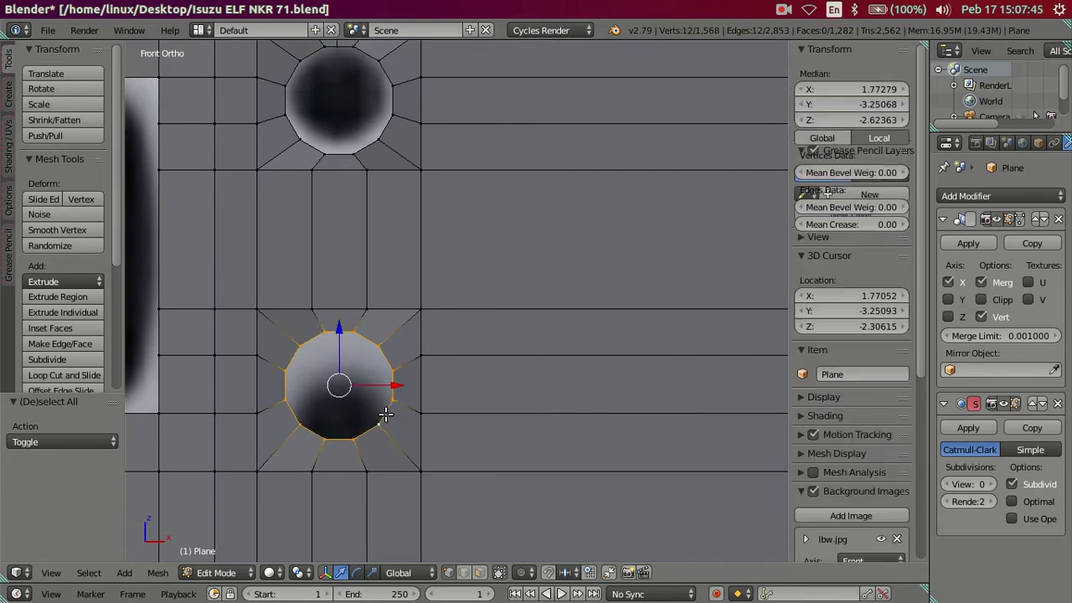
key(s)
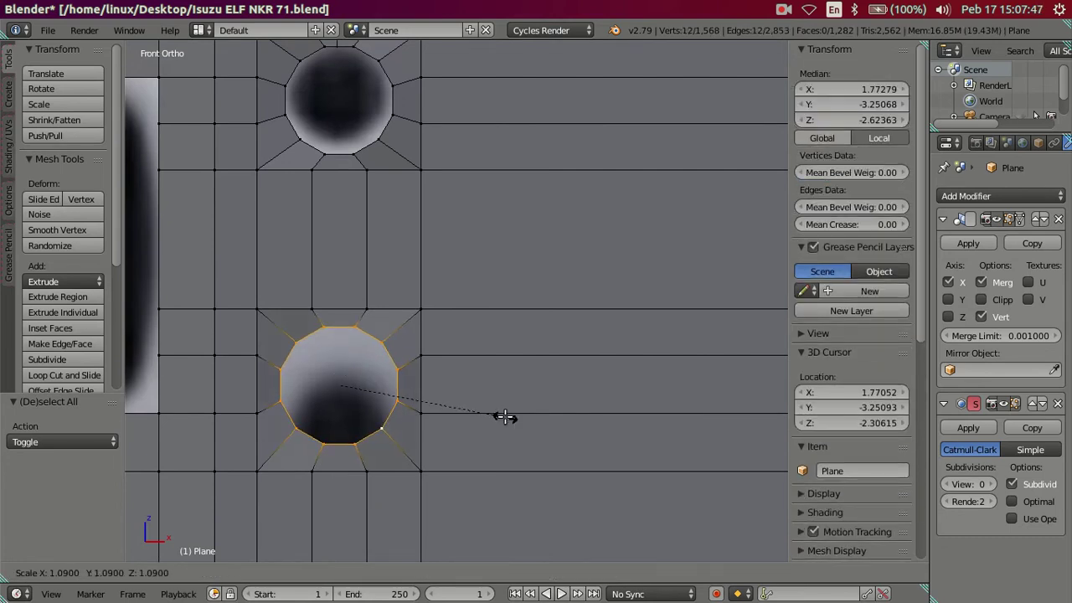
key(Escape)
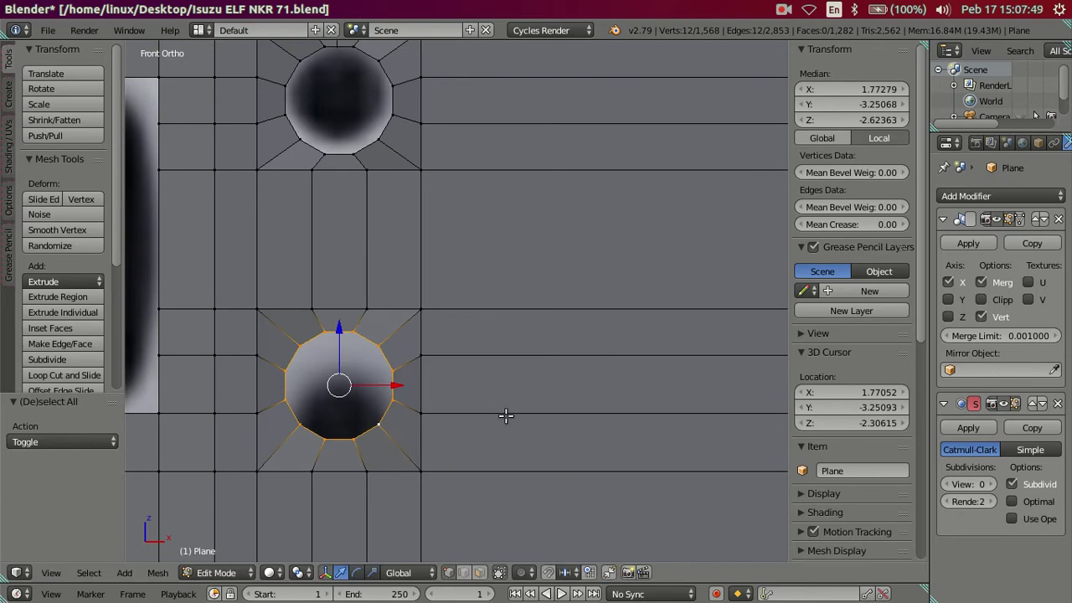
scroll(505, 415, down, 3)
Step: Switch to Object Mode and return to the straight front view of the truck
scroll(501, 405, down, 4)
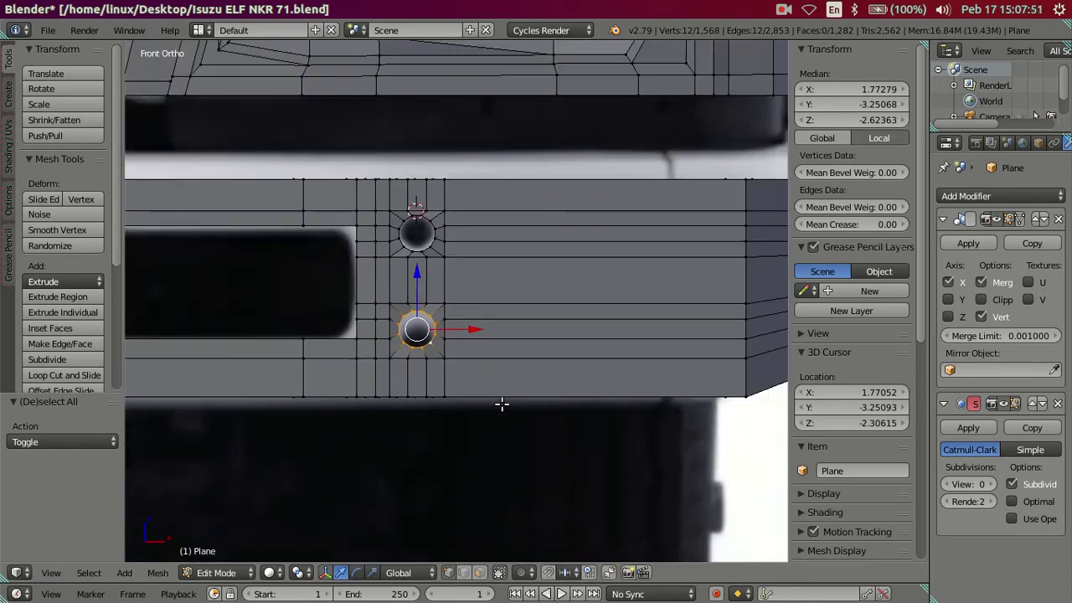
key(Tab)
scroll(494, 385, down, 4)
mouse_move(485, 305)
middle_down()
mouse_move(386, 314)
mouse_move(612, 313)
mouse_move(686, 370)
middle_up()
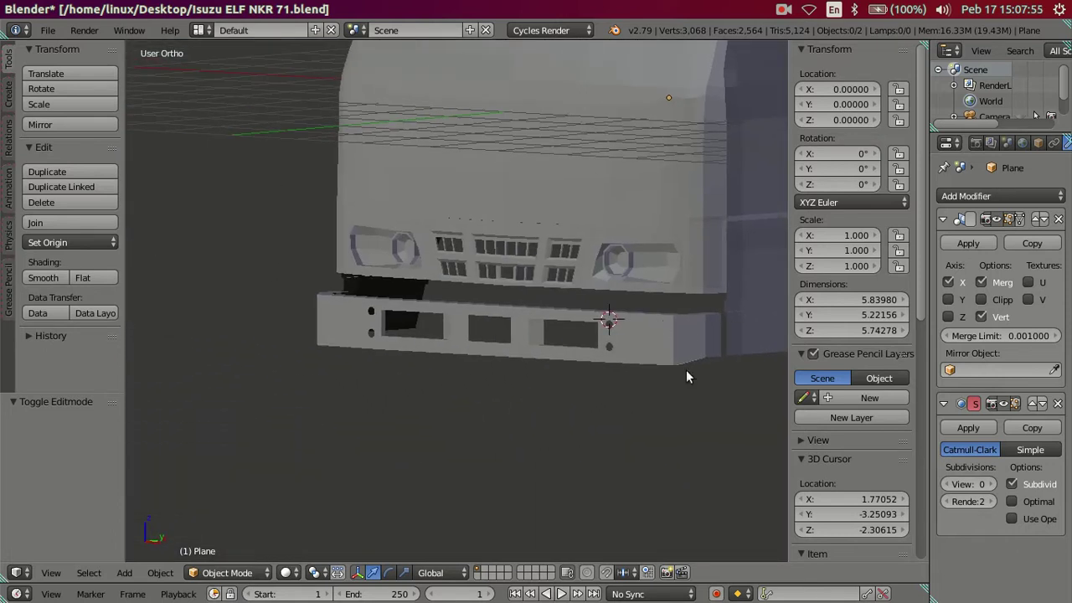
mouse_move(577, 366)
middle_down()
mouse_move(616, 375)
mouse_move(608, 363)
middle_up()
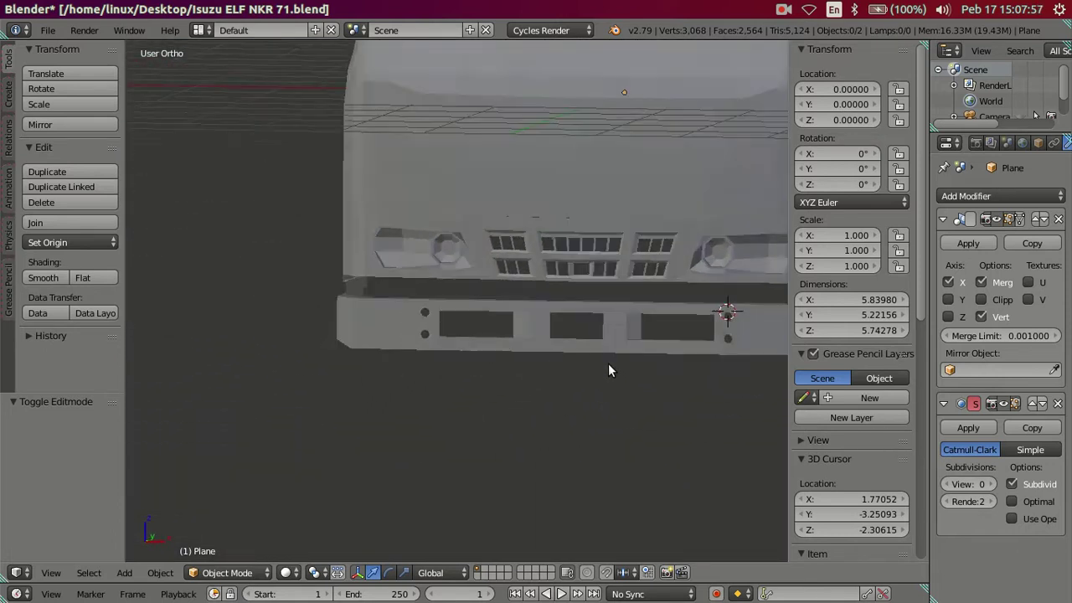
key(KP_1)
shift+middle_drag(536, 354, 468, 355)
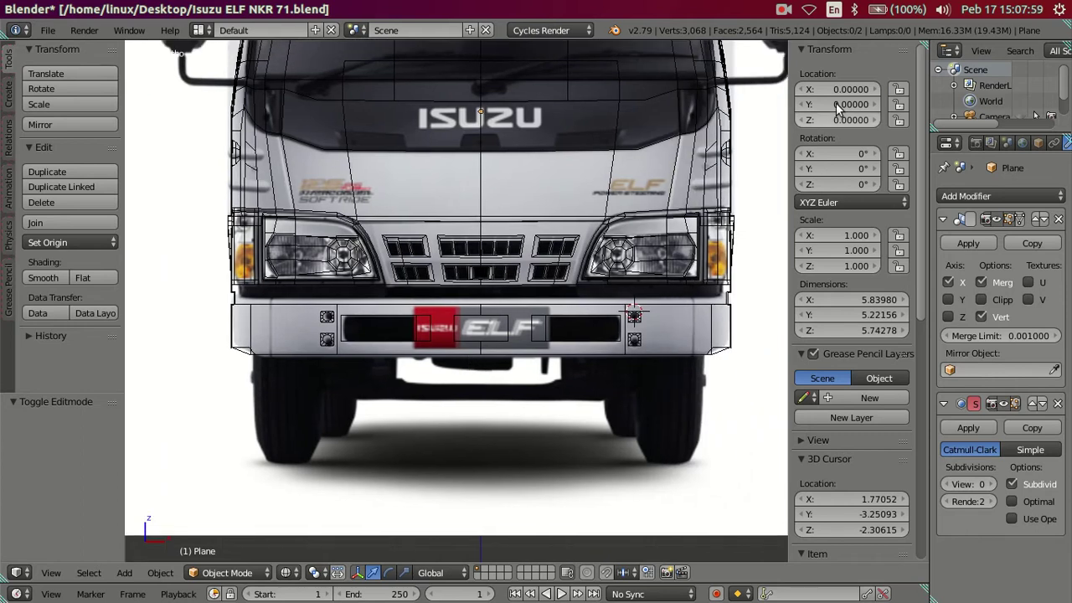
Step: Toggle the 01-3.png background image on, then hide it again
scroll(875, 194, down, 3)
scroll(866, 217, down, 3)
scroll(852, 264, down, 2)
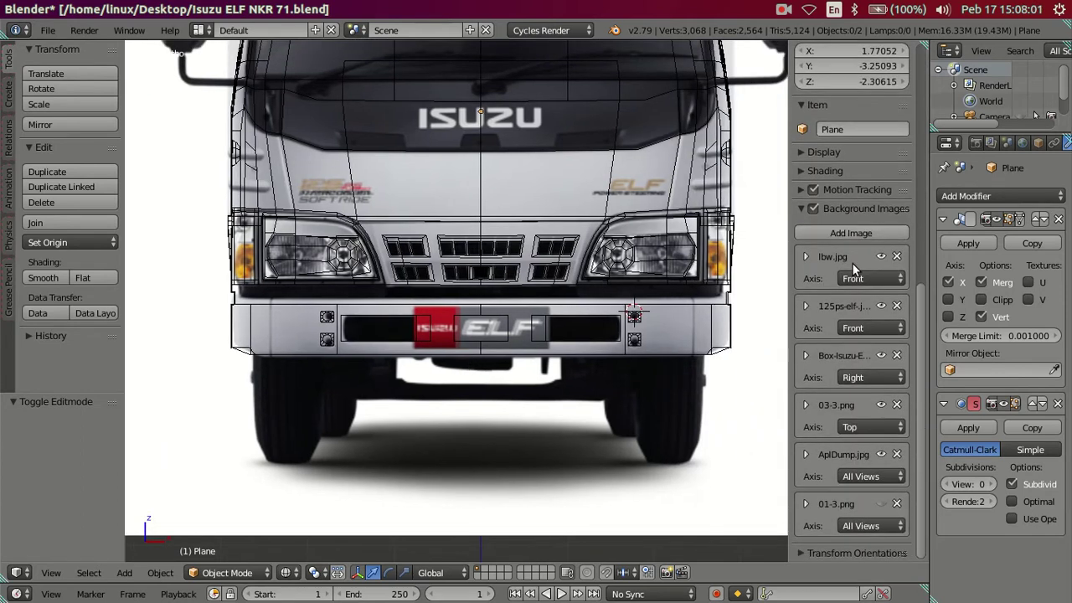
click(880, 503)
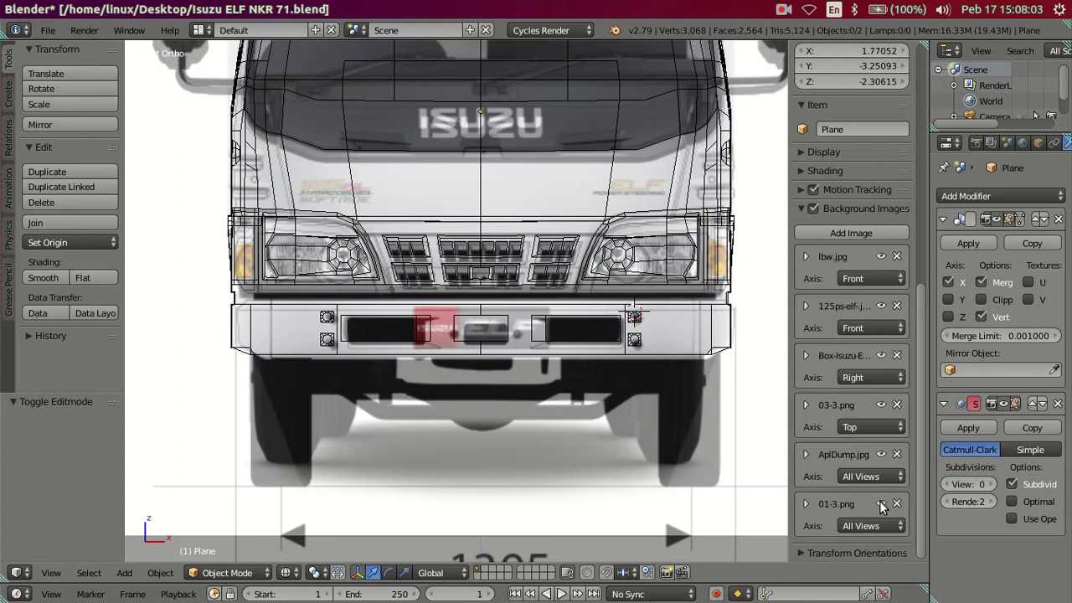
click(880, 503)
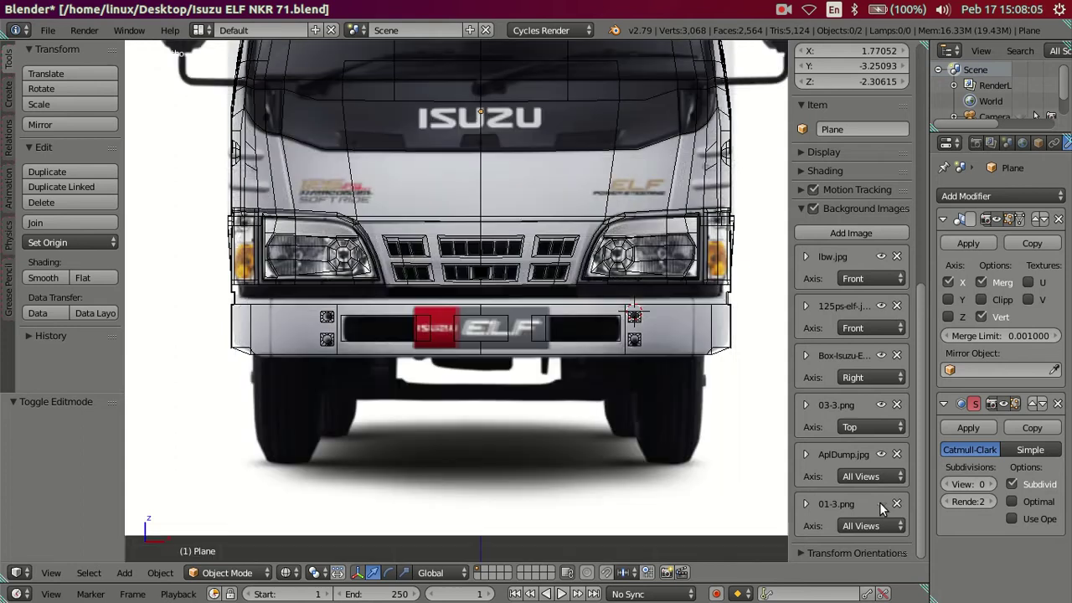
Step: Return to Edit Mode on the bumper plate, framed right of the ELF badge, in solid shading
key(Tab)
scroll(444, 352, up, 1)
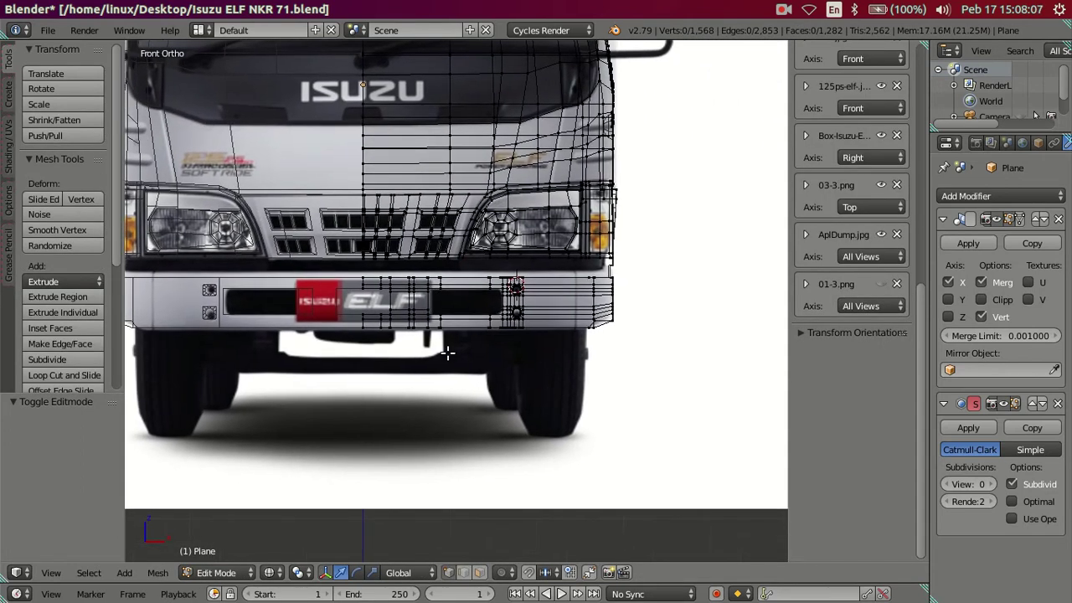
scroll(369, 328, up, 3)
key(Tab)
scroll(330, 312, up, 2)
mouse_move(330, 312)
shift+middle_down()
mouse_move(300, 309)
mouse_move(405, 316)
shift+middle_up()
key(Tab)
scroll(363, 317, up, 2)
scroll(407, 330, down, 1)
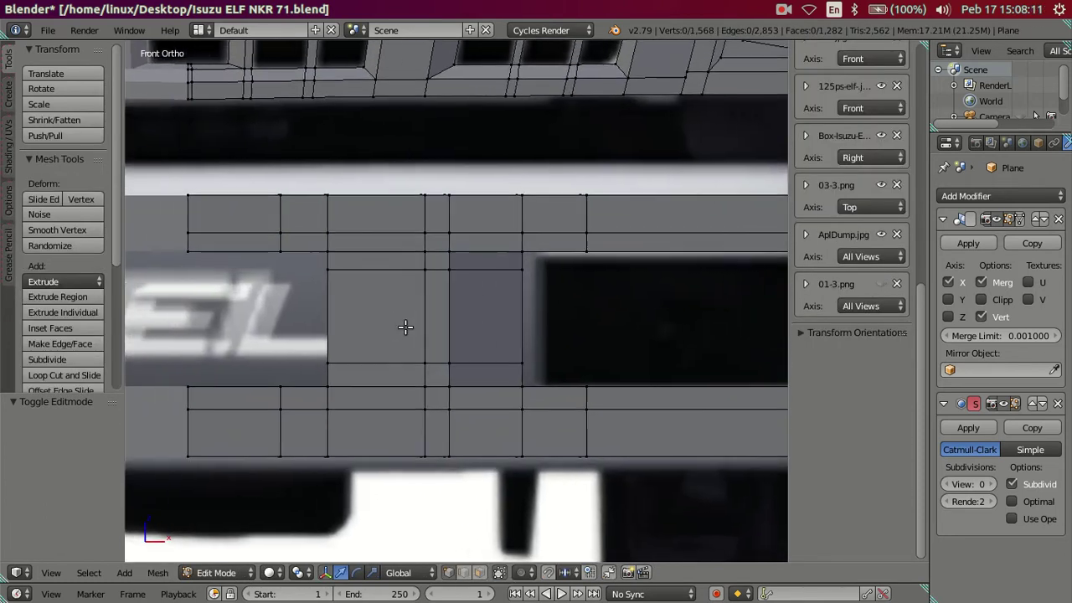
scroll(411, 330, down, 2)
scroll(418, 329, down, 1)
scroll(421, 329, down, 1)
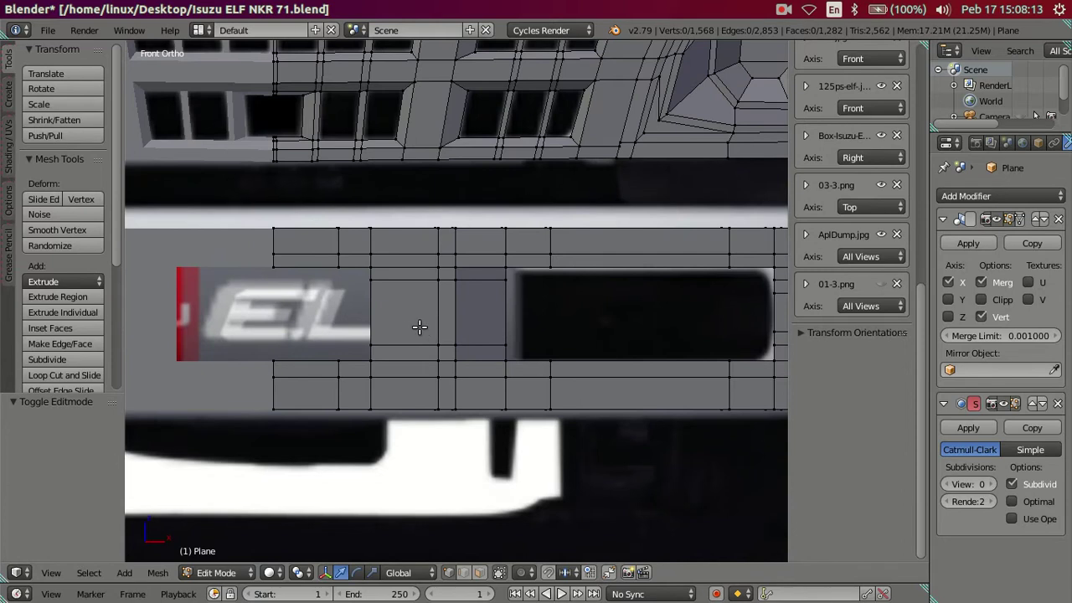
shift+middle_drag(420, 327, 402, 338)
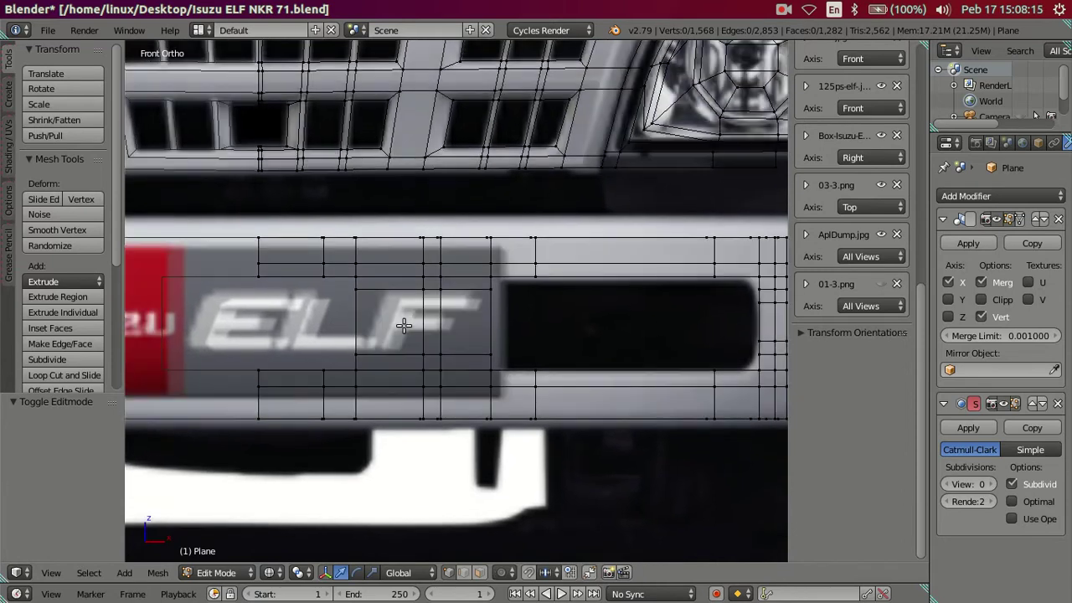
key(z)
mouse_move(427, 319)
shift+middle_down()
mouse_move(394, 355)
mouse_move(368, 356)
shift+middle_up()
Step: Add two vertical edge loops and one horizontal edge loop beside the ELF badge
key(ctrl+r)
scroll(346, 319, up, 1)
click(352, 326)
right_click(352, 326)
key(ctrl+r)
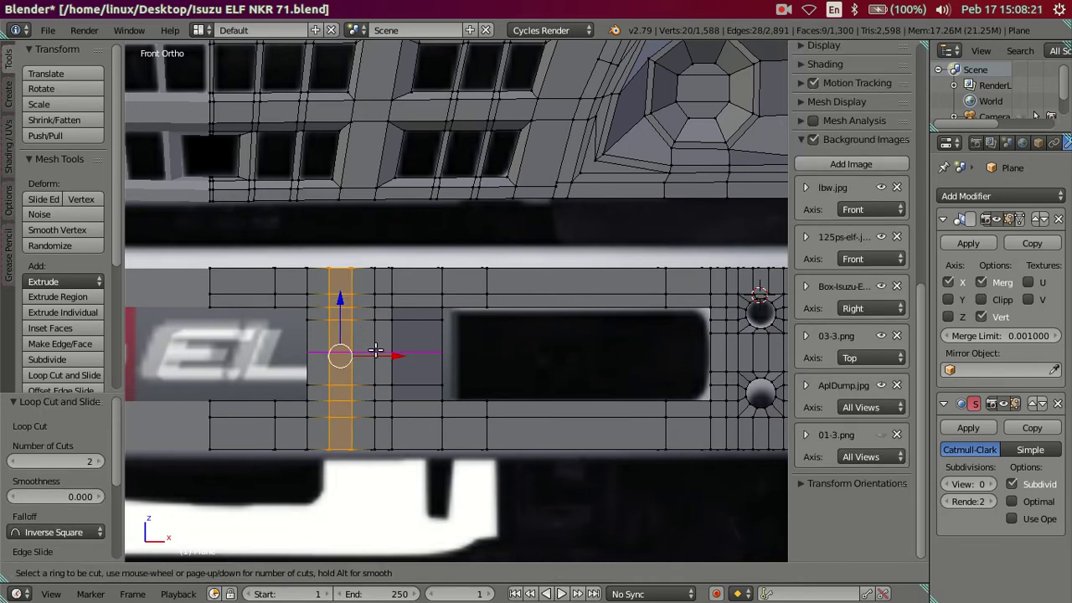
click(372, 350)
right_click(373, 350)
Step: Select a 3x3 block of nine faces beside the ELF badge
key(a)
scroll(386, 371, up, 1)
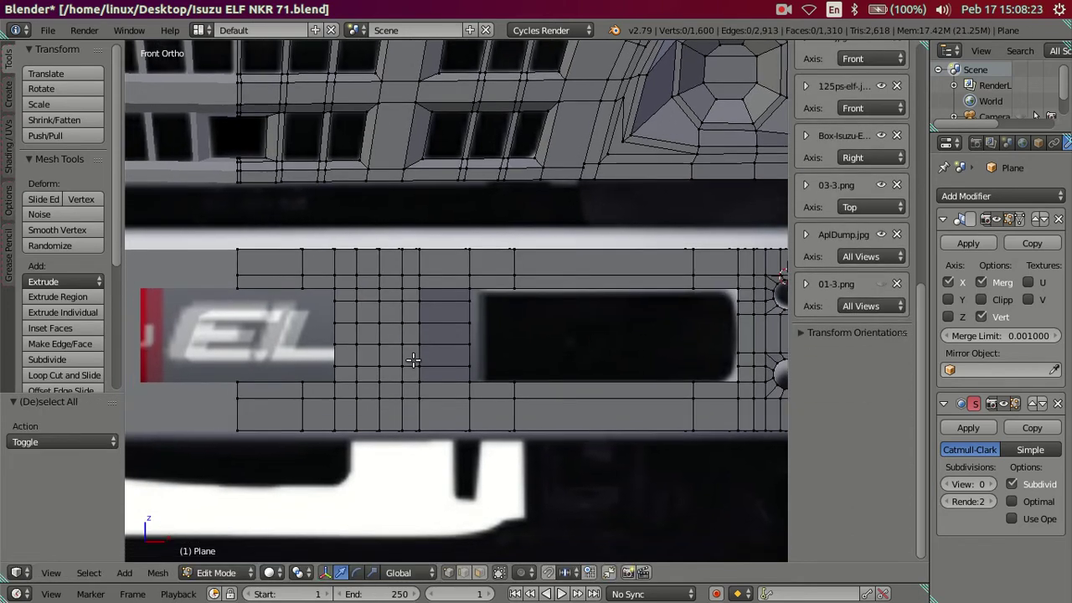
scroll(410, 364, up, 1)
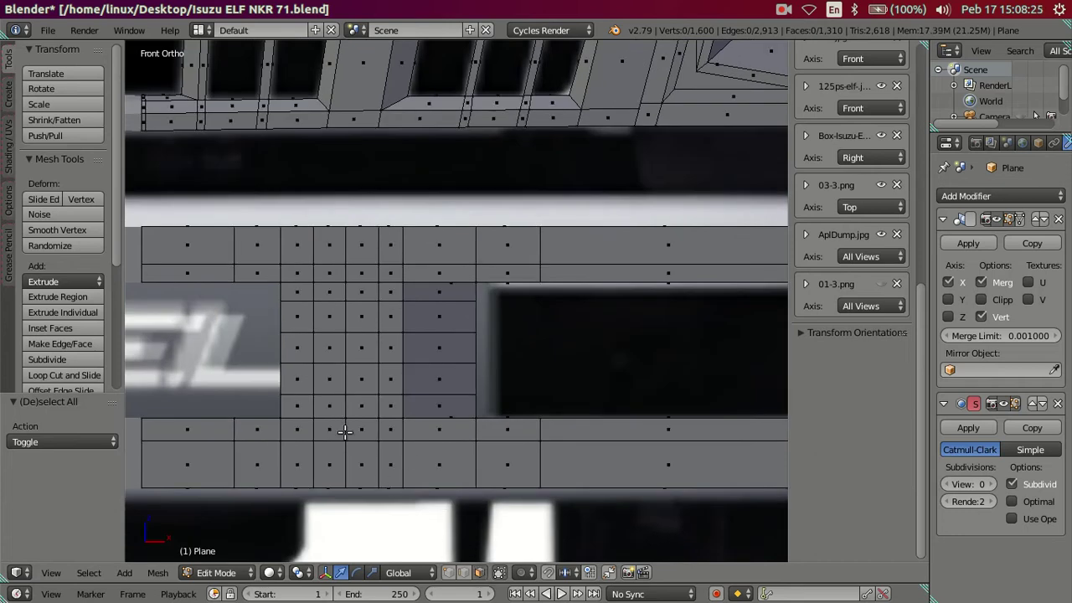
right_click(302, 378)
shift+right_click(297, 347)
shift+right_click(297, 316)
shift+right_click(330, 317)
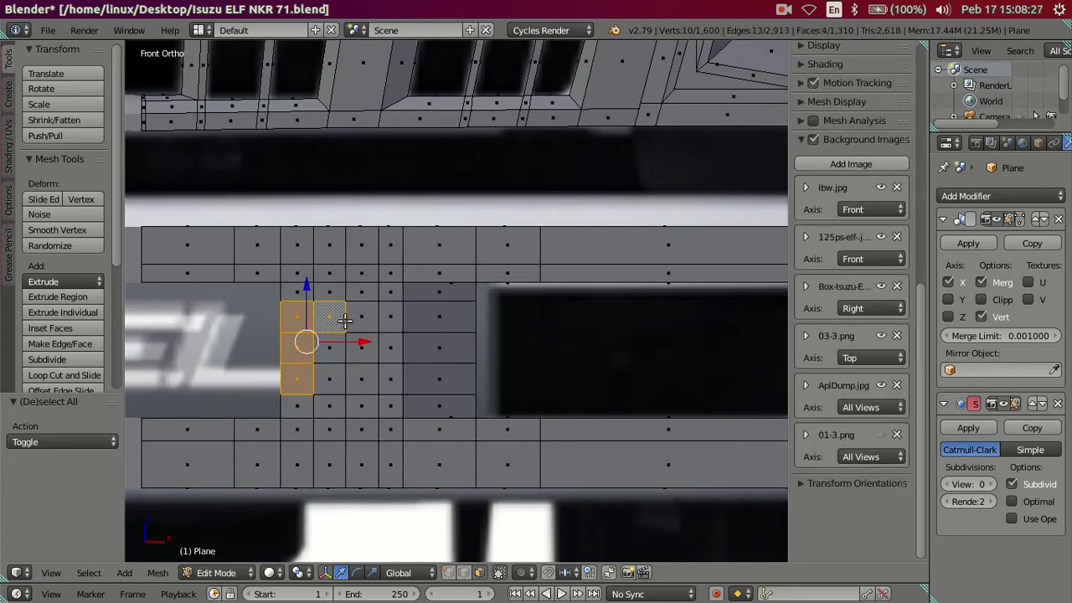
shift+right_click(362, 318)
shift+right_click(360, 345)
shift+right_click(332, 350)
shift+right_click(331, 379)
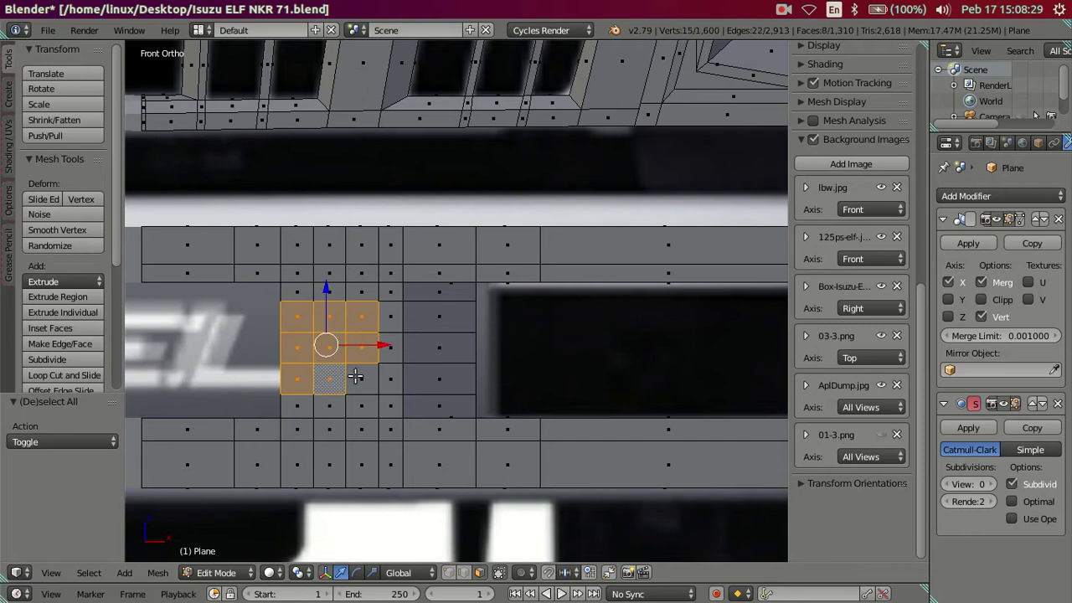
shift+right_click(360, 377)
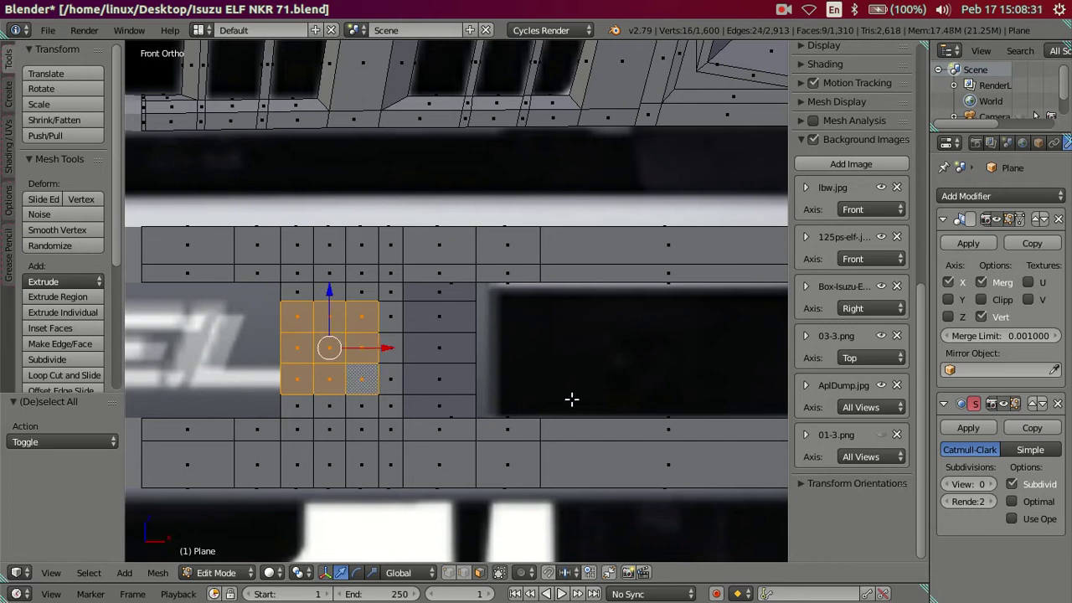
Step: Extrude the 3x3 face block and shrink it inward into a smaller inset patch
key(e)
key(s)
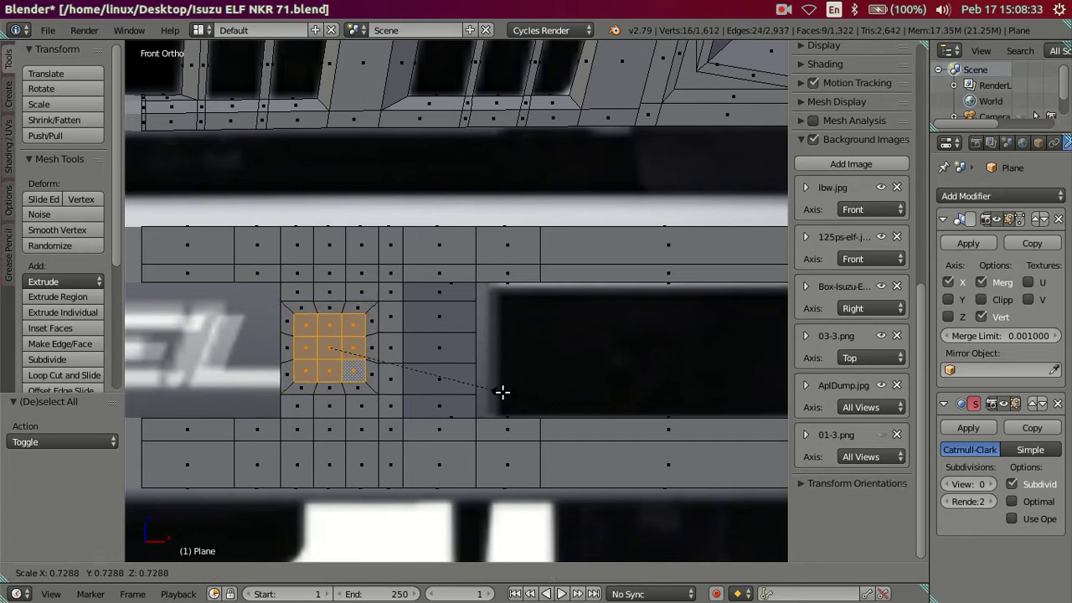
click(498, 390)
scroll(477, 372, down, 2)
scroll(461, 361, up, 1)
scroll(454, 357, up, 1)
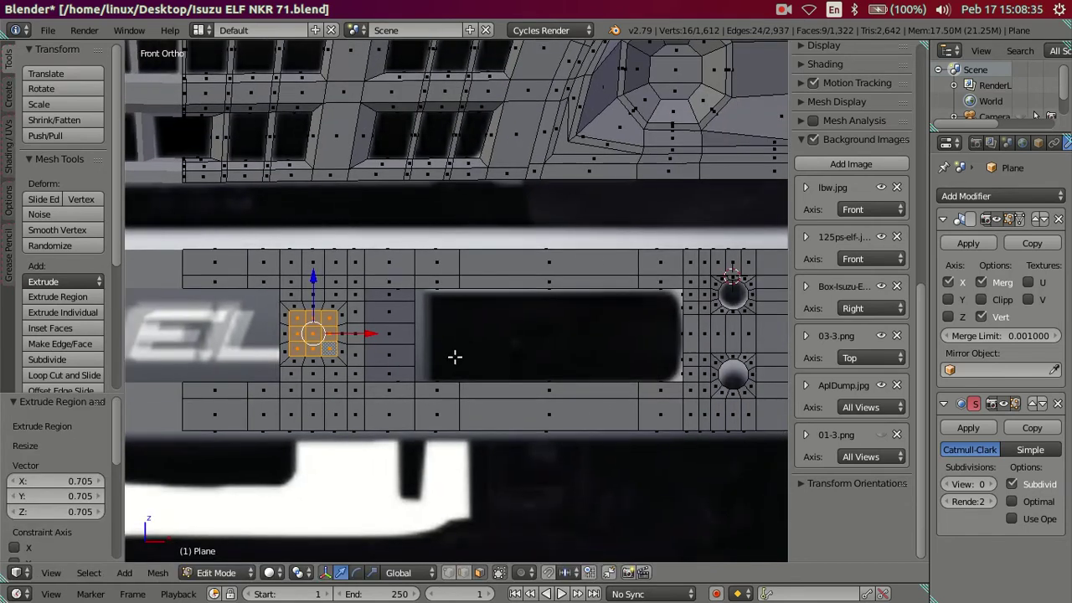
scroll(454, 353, up, 2)
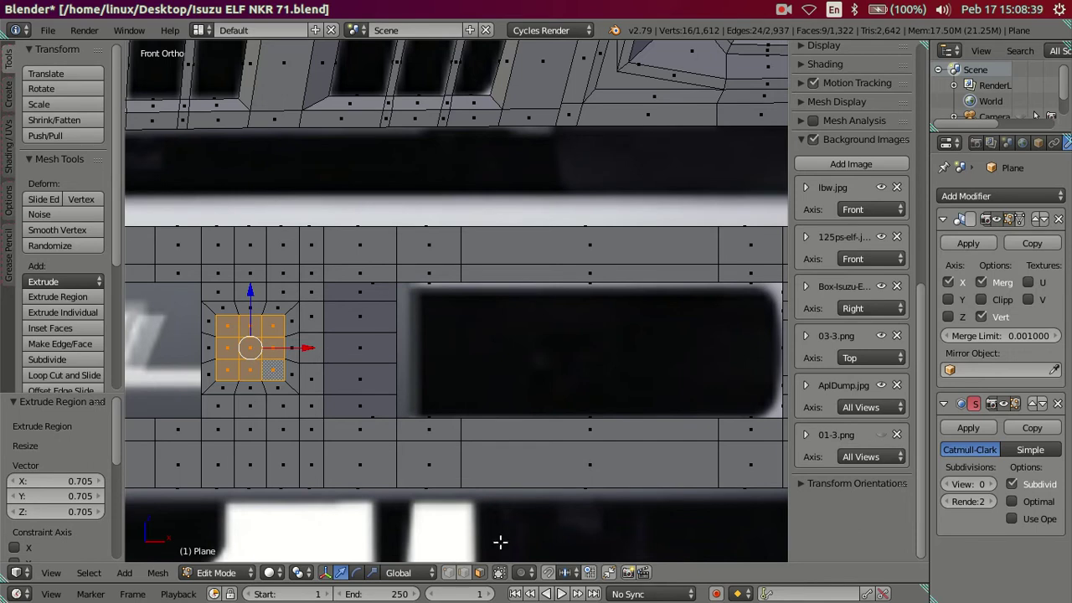
Step: In edge select, scale the inset patch's four corner vertices inward to round its outline
click(461, 572)
right_click(216, 377)
shift+right_click(285, 378)
shift+right_click(216, 316)
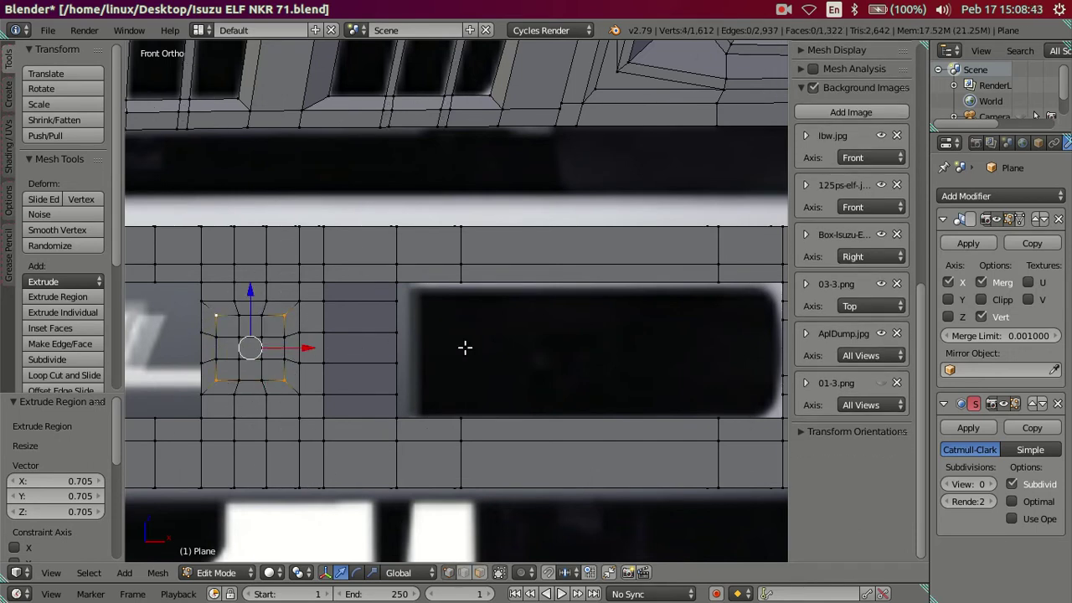
scroll(491, 345, down, 3)
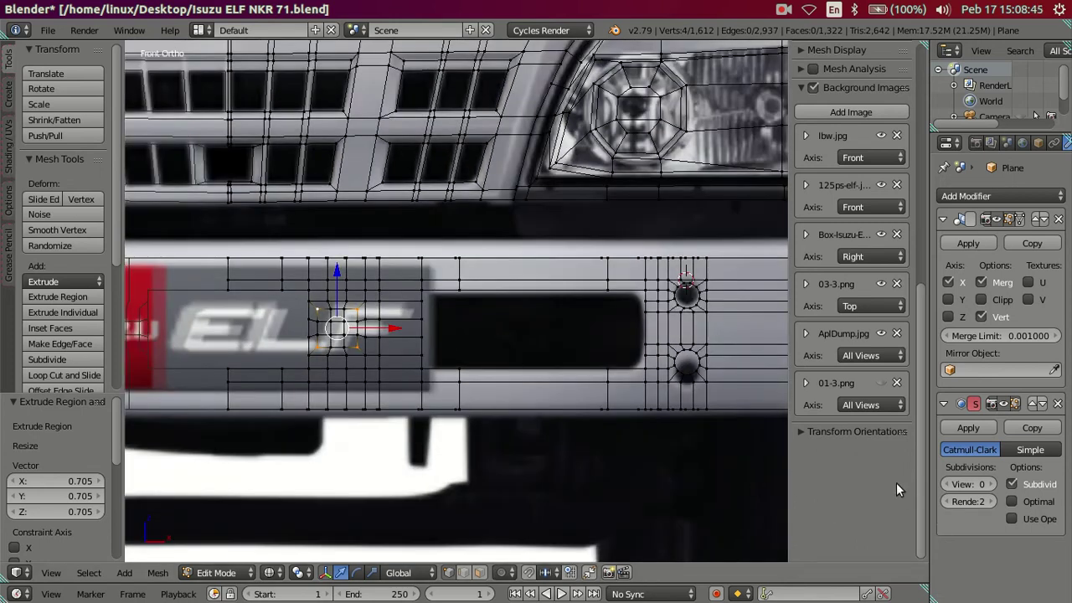
click(880, 383)
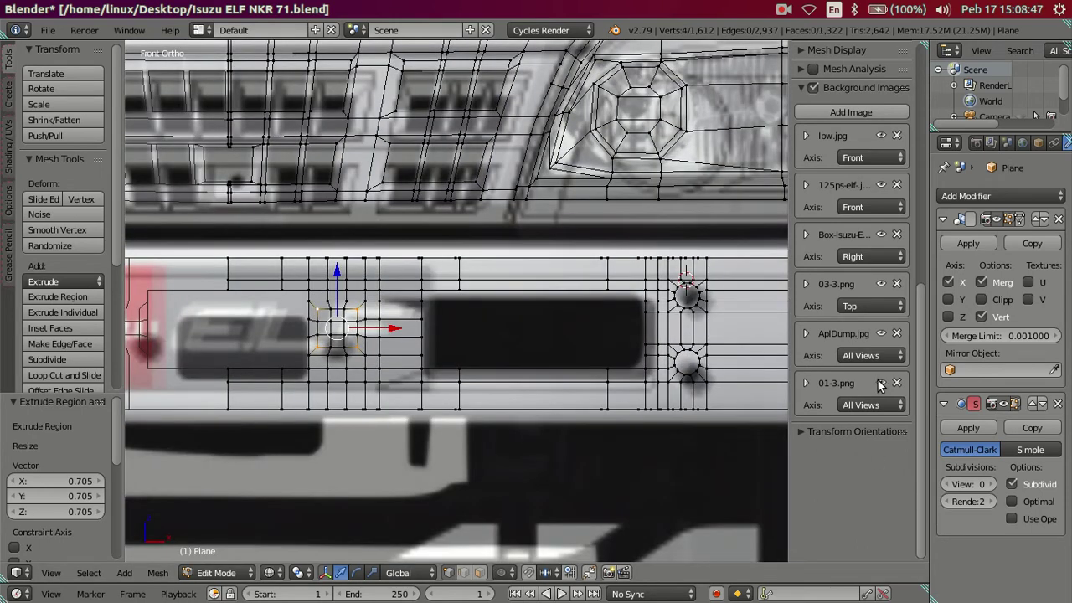
click(880, 383)
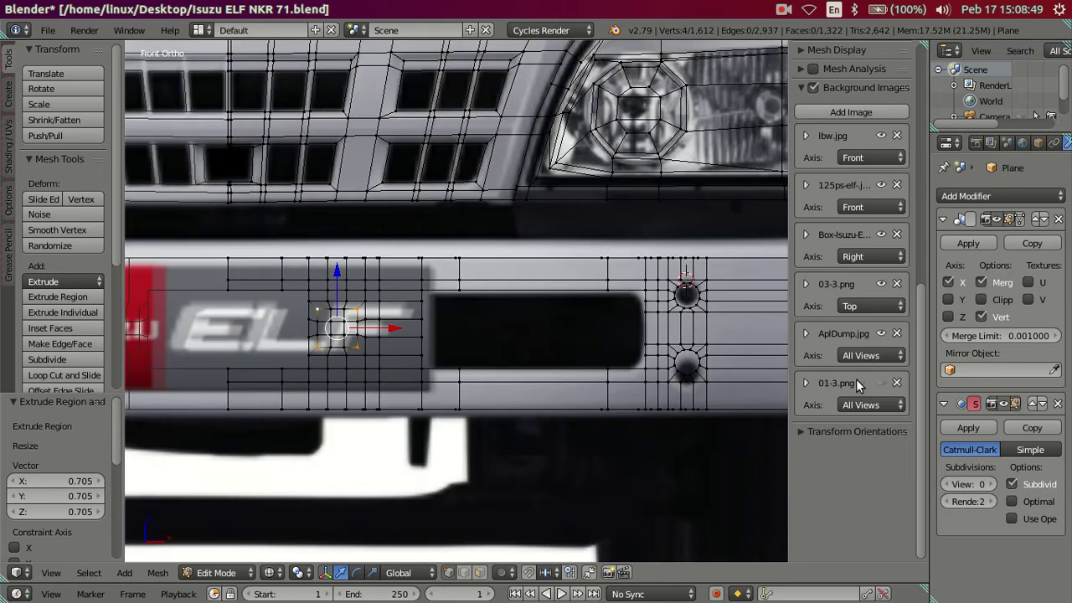
scroll(455, 372, up, 2)
key(s)
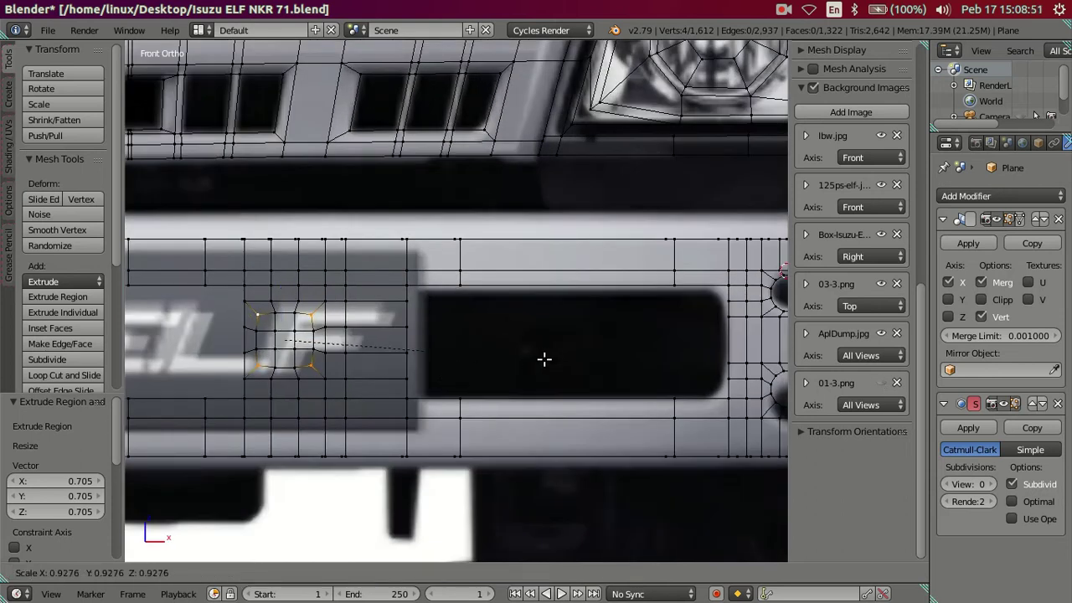
click(524, 360)
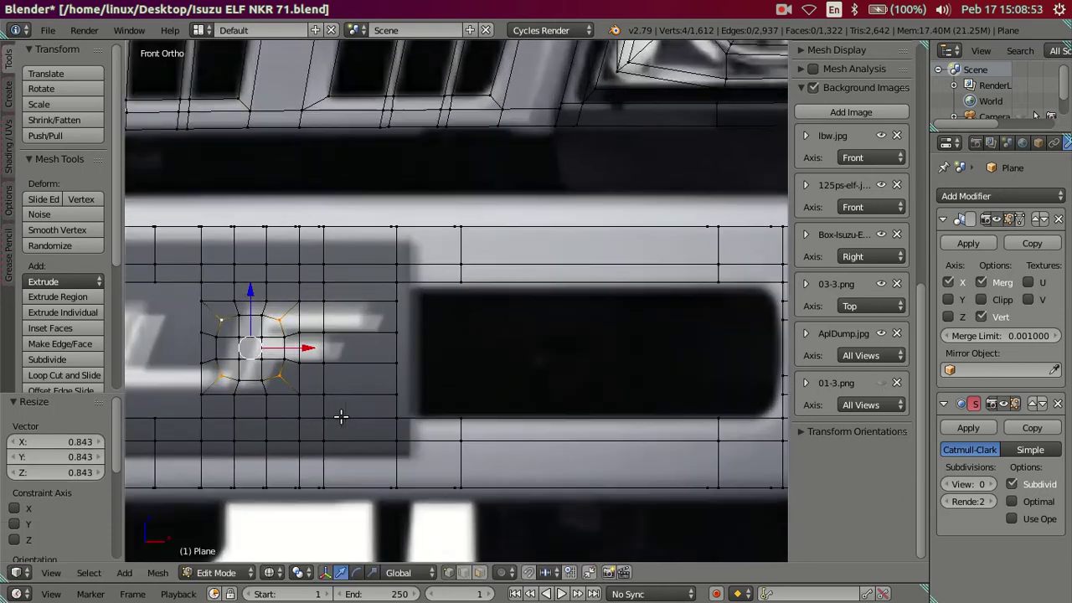
scroll(460, 377, up, 2)
Step: Select the patch's single centre face and snap the 3D cursor to it
key(a)
alt+right_click(439, 375)
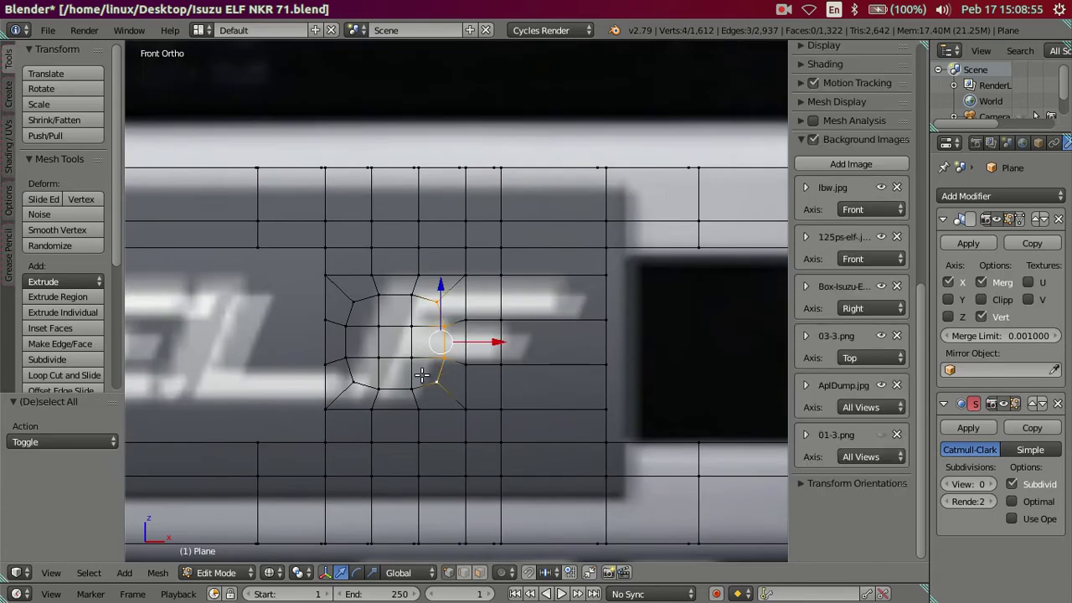
alt+shift+right_click(351, 373)
alt+shift+right_click(400, 386)
alt+shift+right_click(399, 297)
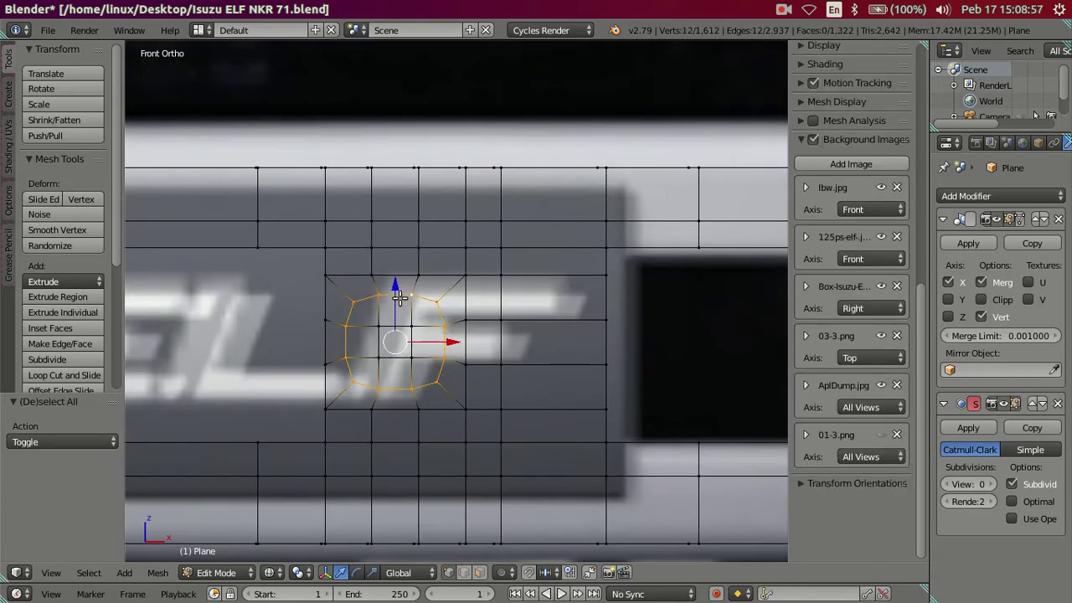
key(a)
right_click(394, 343)
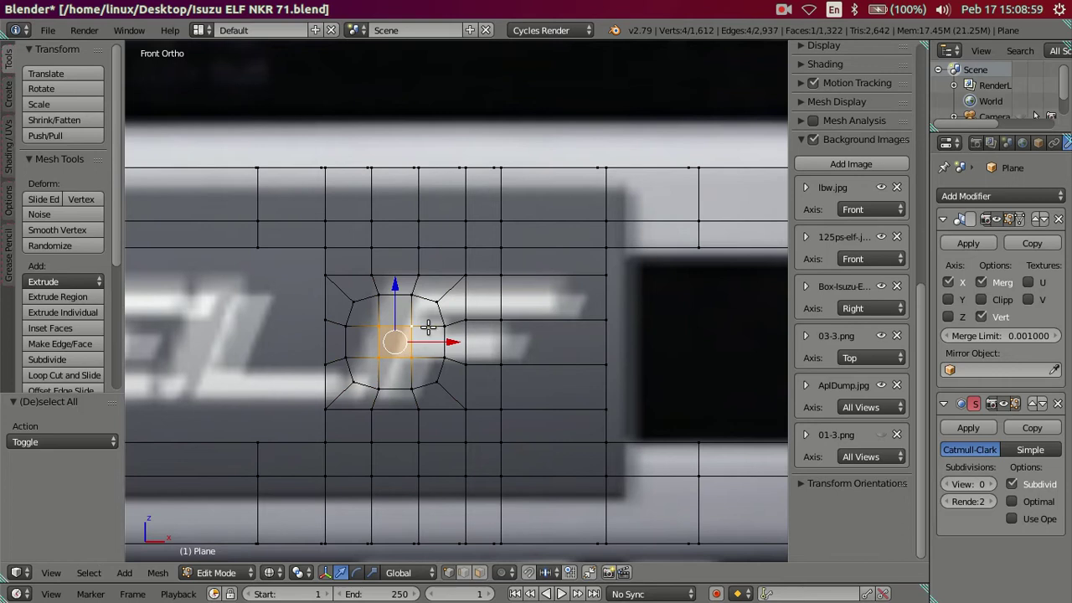
key(shift+s)
click(469, 384)
key(a)
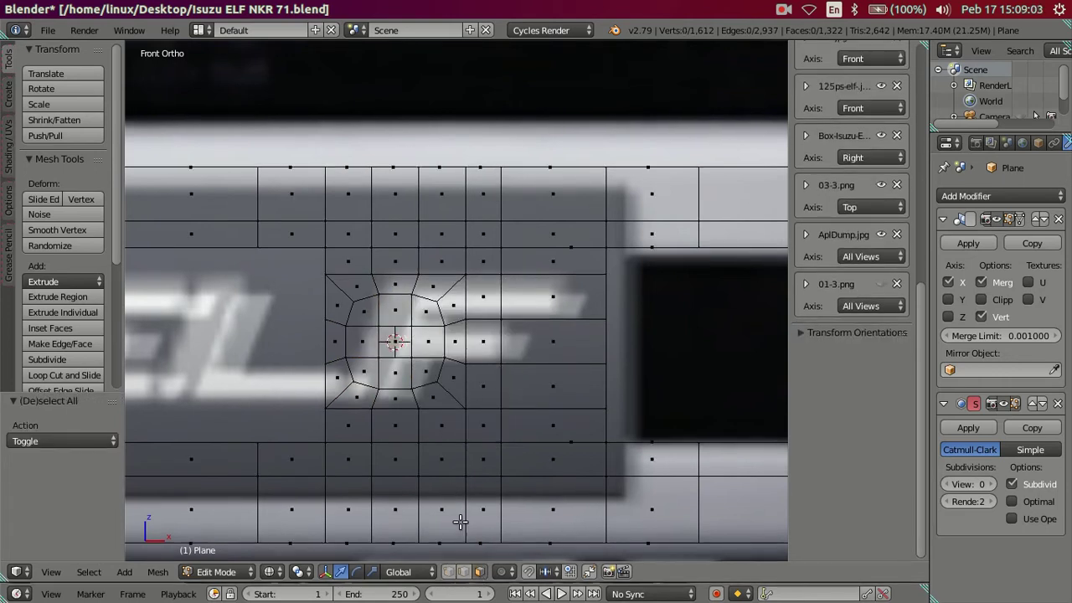
Step: Select the nine inner faces of the rounded patch around the 3D cursor
right_click(419, 371)
shift+right_click(397, 372)
shift+right_click(369, 368)
shift+right_click(362, 344)
shift+right_click(376, 328)
shift+right_click(362, 311)
shift+right_click(394, 305)
shift+right_click(418, 316)
shift+right_click(437, 330)
Step: Delete the nine selected faces to open a hole in the bumper
key(x)
click(498, 352)
scroll(572, 366, down, 2)
scroll(291, 358, up, 2)
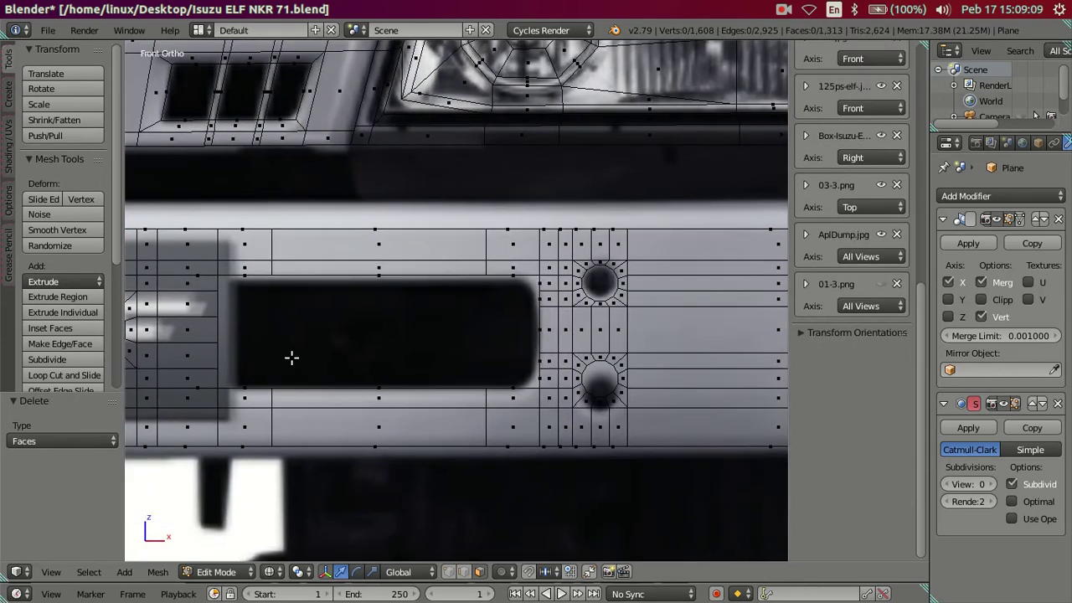
Step: Duplicate the lower lamp hole's edge ring and snap the copy onto the 3D cursor
click(464, 574)
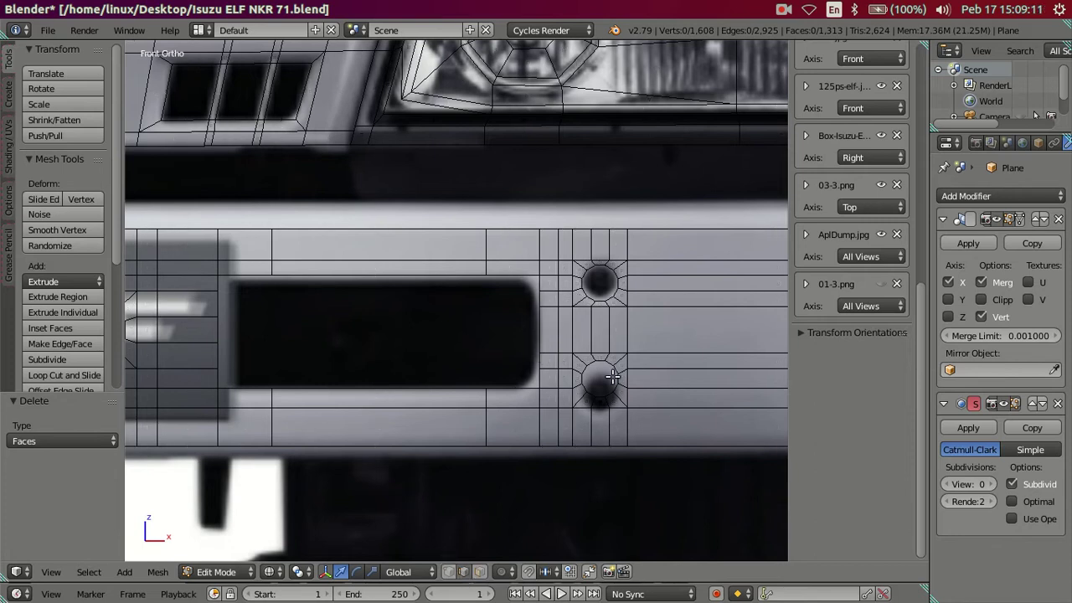
alt+right_click(612, 378)
key(shift+d)
key(Escape)
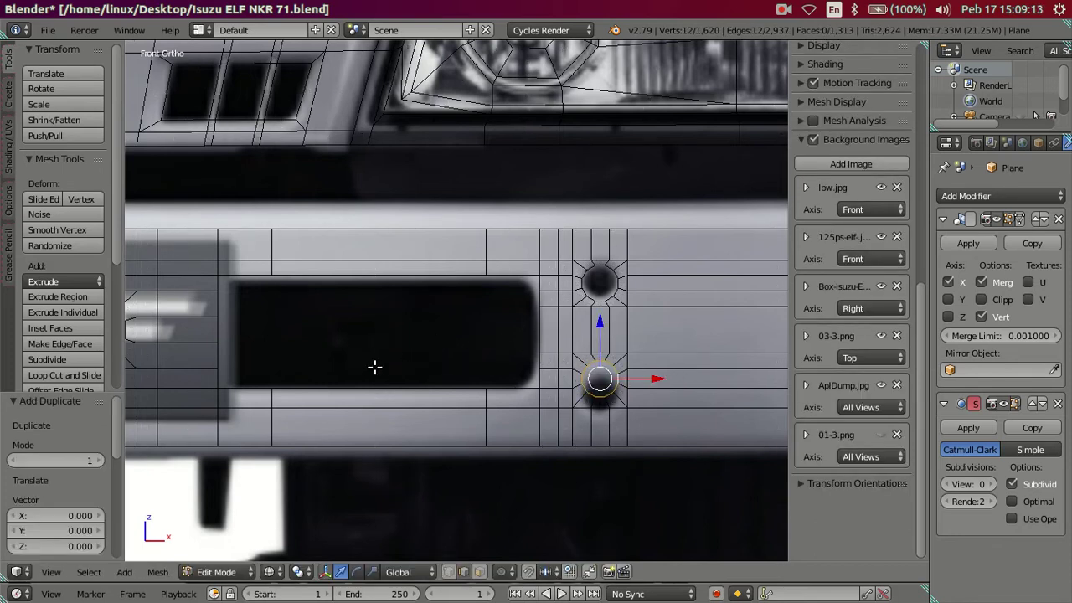
shift+middle_drag(376, 366, 566, 360)
key(shift+s)
click(511, 324)
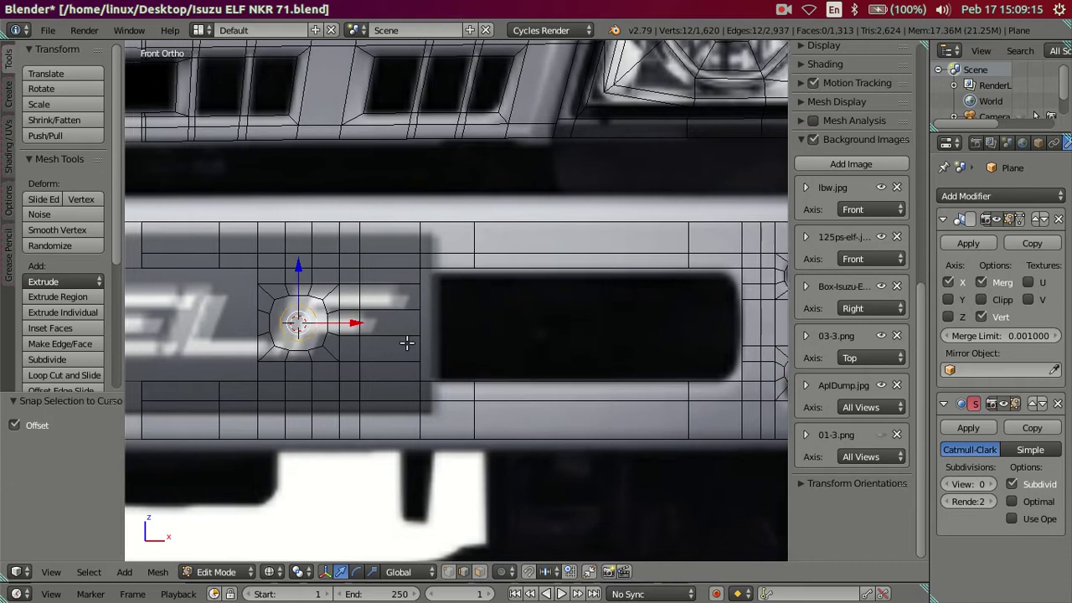
scroll(410, 356, up, 5)
shift+middle_drag(411, 366, 435, 505)
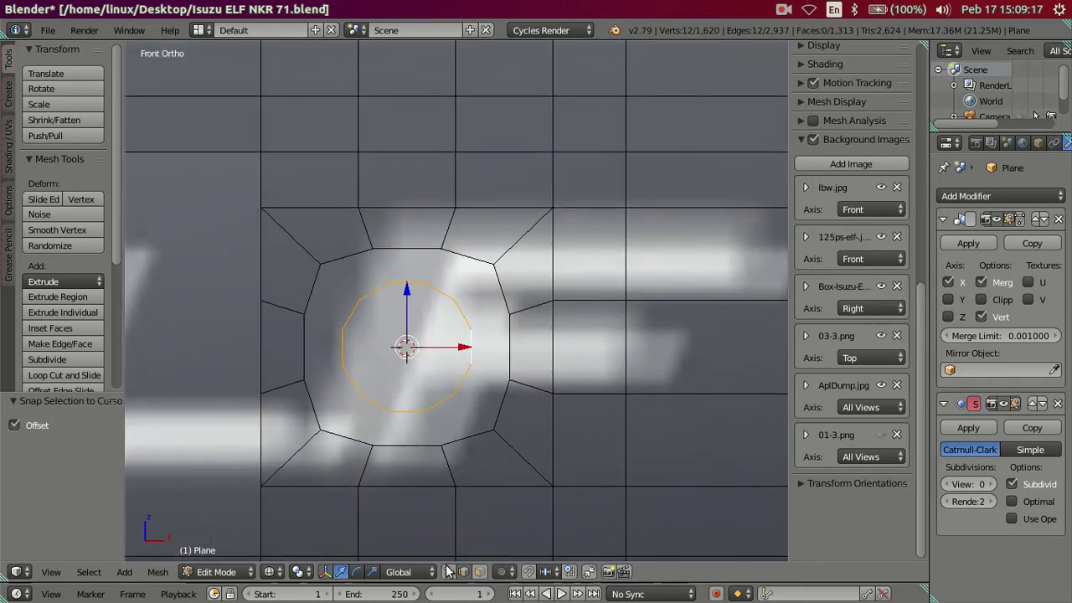
Step: Undo a trial vertex merge, then scale the hole's outer ring inward
right_click(427, 414)
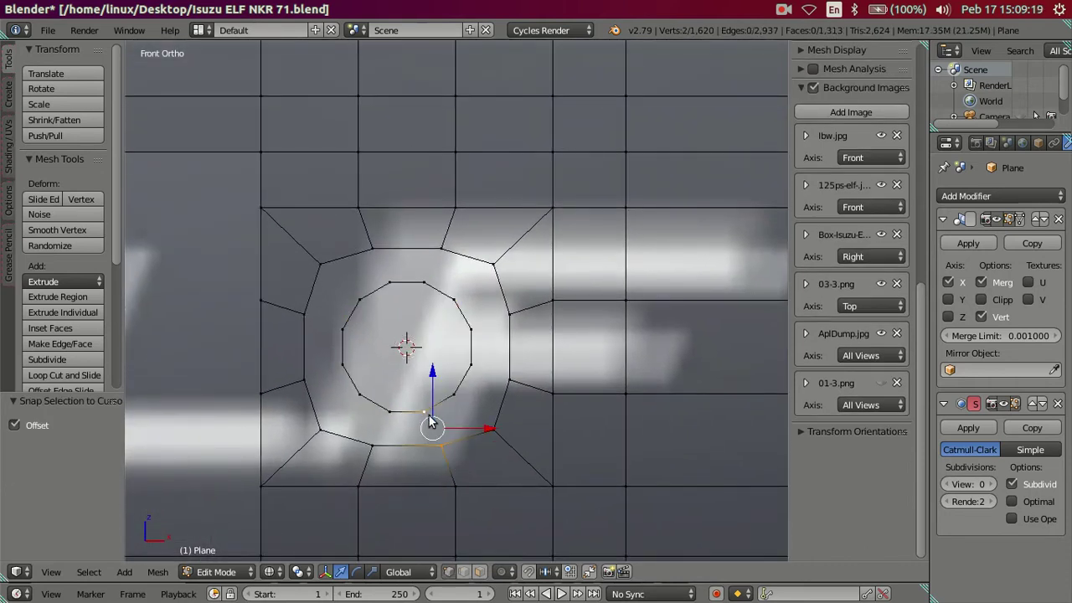
key(alt+m)
click(429, 423)
right_click(387, 440)
shift+right_click(390, 412)
key(alt+m)
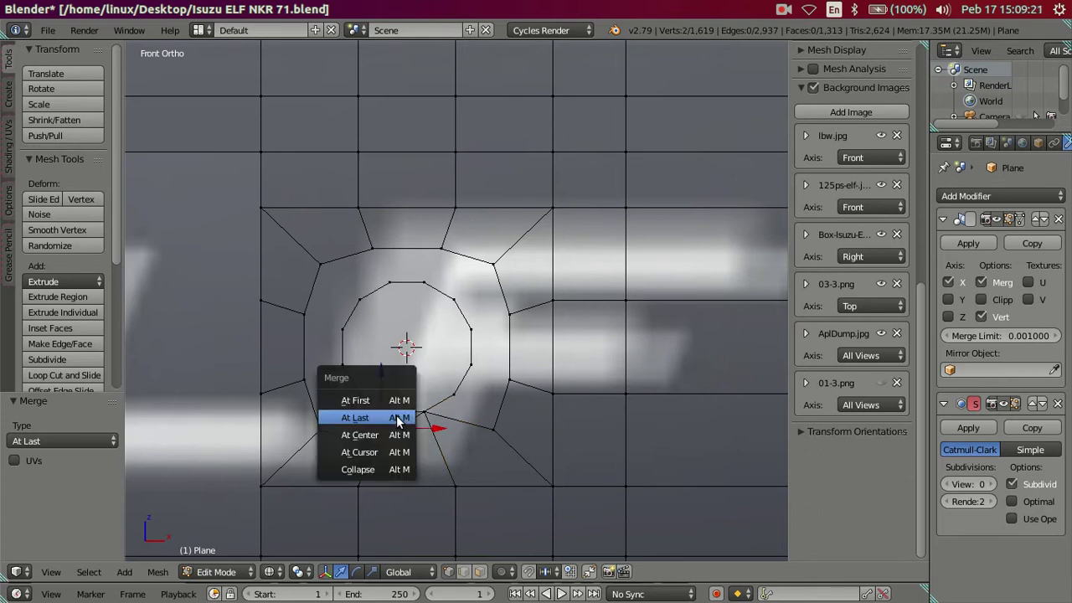
key(ctrl+z)
key(ctrl+z)
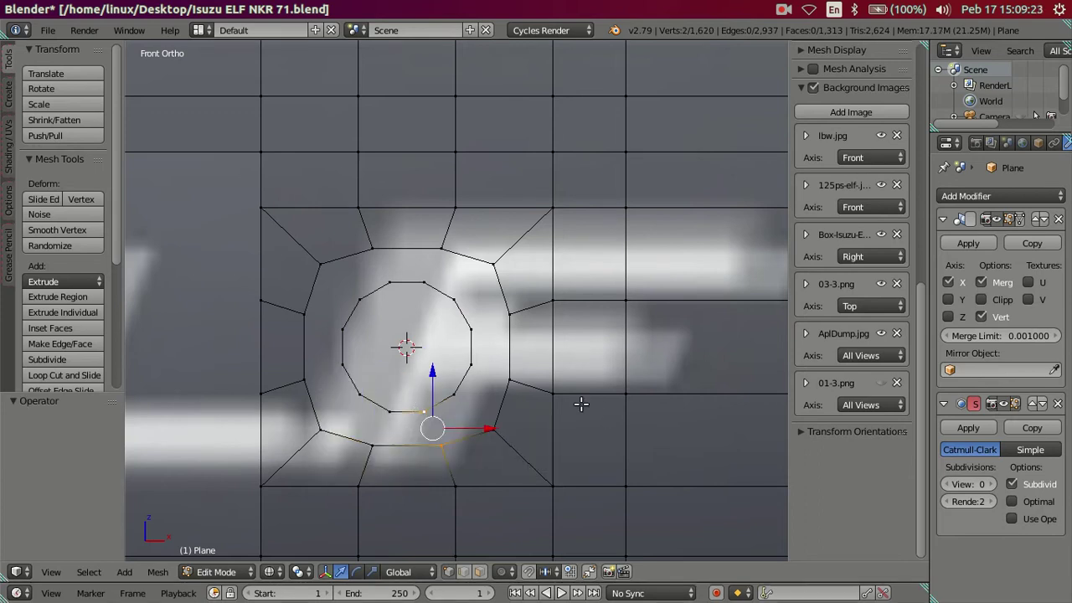
key(ctrl+z)
key(ctrl+z)
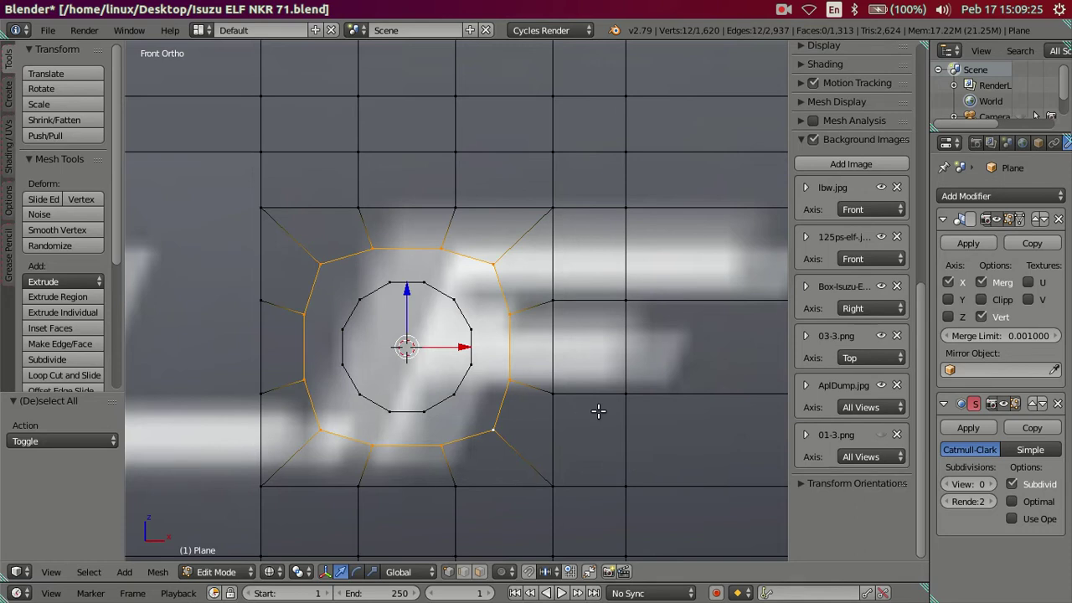
key(s)
click(541, 407)
key(a)
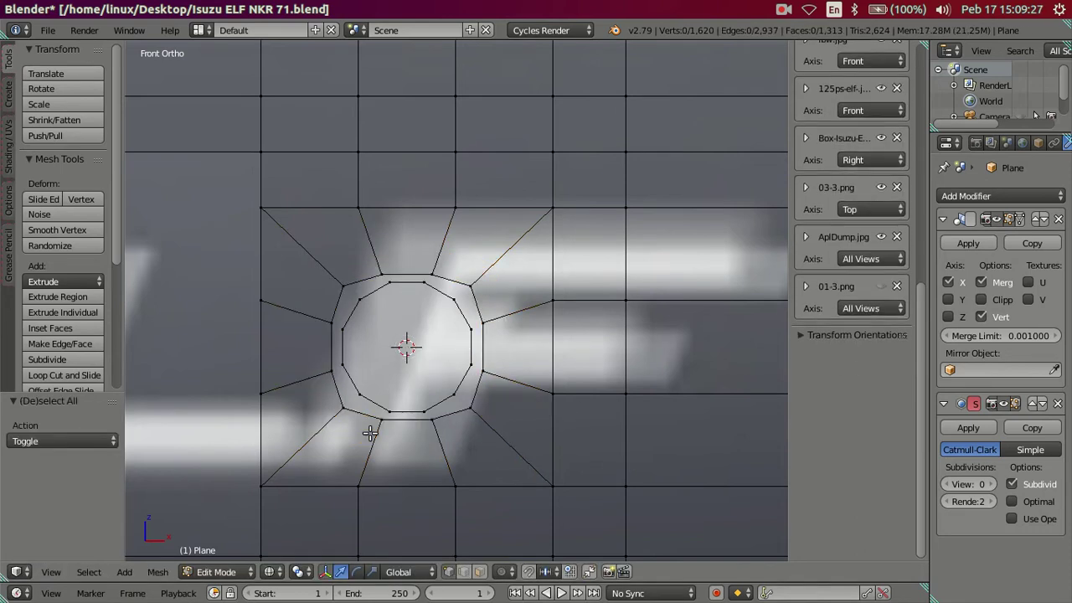
Step: Merge the vertex pairs along the lower and left side of the ring At Last
scroll(369, 433, up, 2)
click(398, 466)
shift+click(412, 462)
key(alt+m)
click(402, 461)
key(alt+m)
click(367, 458)
click(292, 456)
shift+click(323, 439)
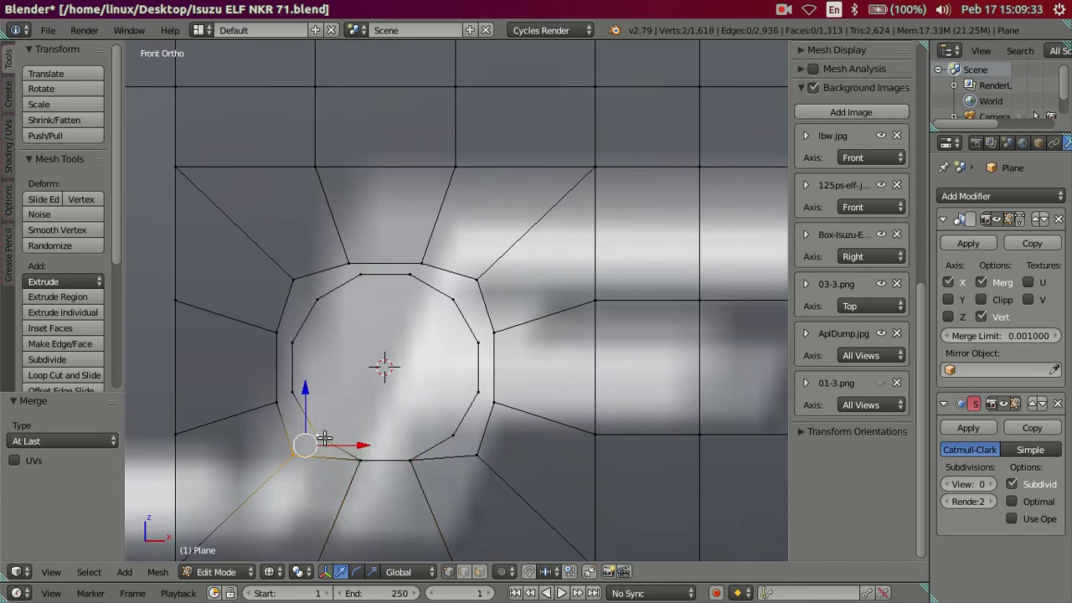
key(alt+m)
click(323, 438)
click(278, 403)
shift+click(291, 394)
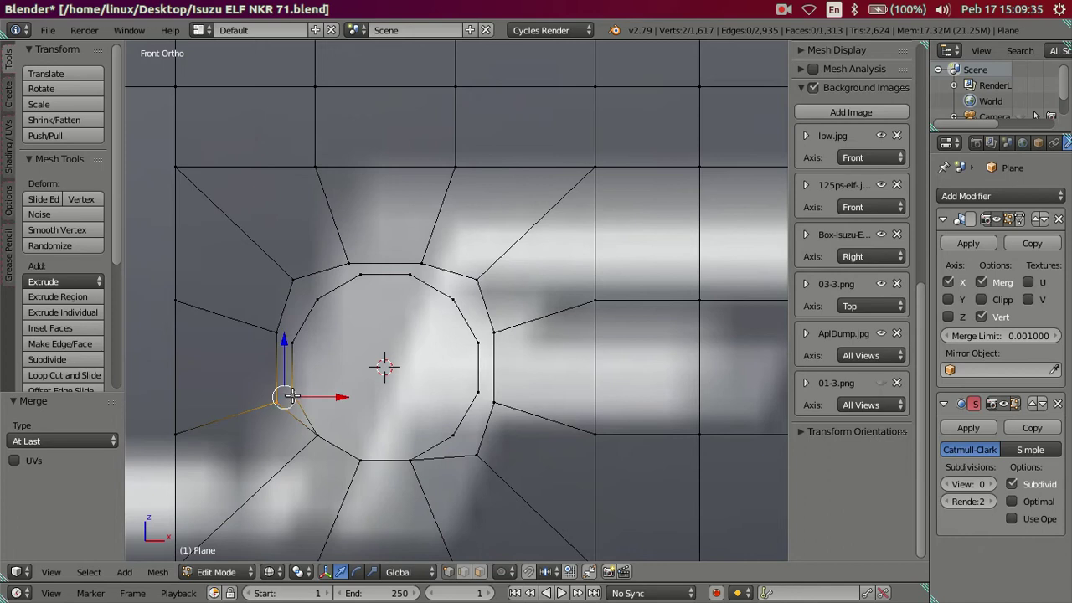
key(alt+m)
click(294, 395)
click(278, 333)
shift+click(293, 344)
key(alt+m)
click(299, 344)
click(292, 276)
shift+click(315, 300)
key(alt+m)
click(278, 316)
Step: Merge the remaining top and right vertex pairs At Last, completing the 12-sided round hole
click(355, 269)
key(alt+m)
click(359, 281)
shift+click(415, 269)
key(alt+m)
click(407, 278)
click(477, 280)
shift+click(453, 299)
key(alt+m)
click(455, 299)
click(488, 331)
key(alt+m)
click(473, 346)
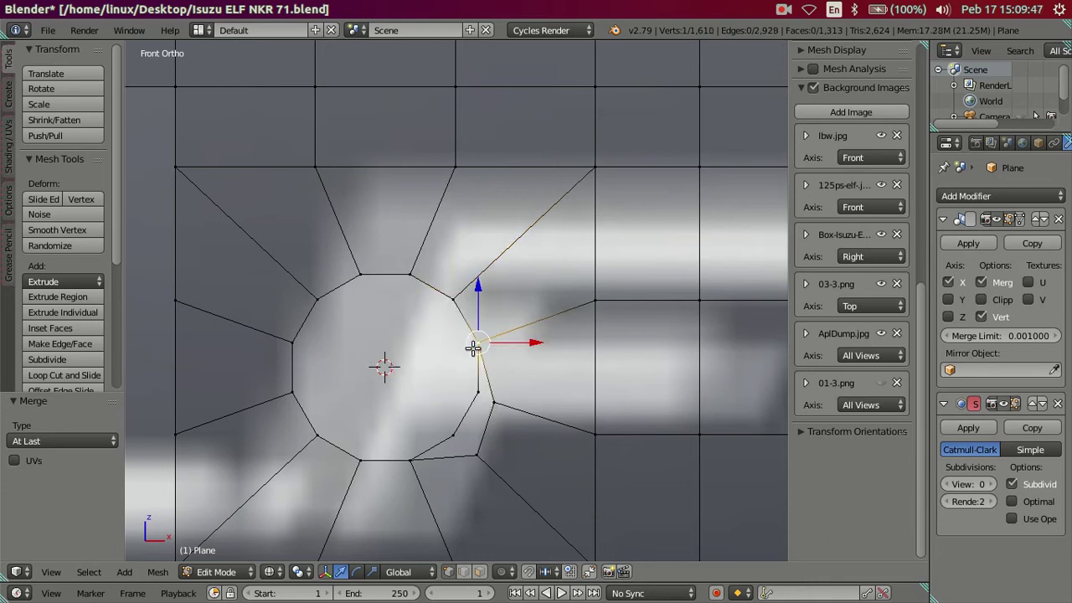
click(494, 390)
shift+click(474, 385)
key(alt+m)
click(476, 383)
click(474, 447)
shift+click(452, 434)
key(alt+m)
click(455, 427)
scroll(402, 346, down, 2)
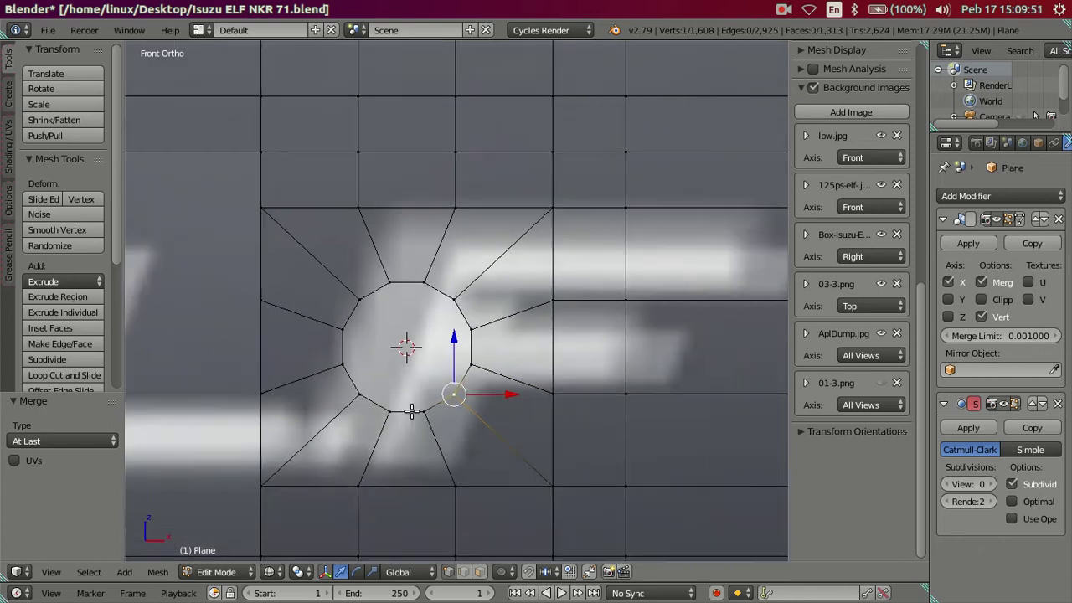
scroll(404, 406, down, 3)
key(a)
scroll(404, 407, down, 3)
scroll(411, 388, down, 1)
scroll(387, 378, up, 2)
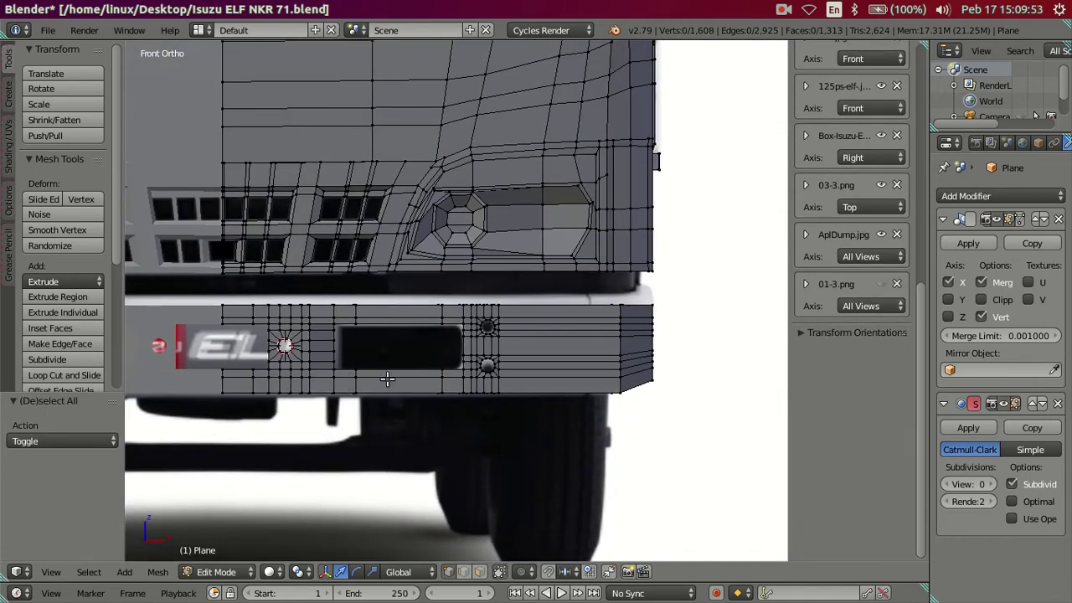
mouse_move(528, 383)
middle_down()
mouse_move(486, 390)
mouse_move(541, 343)
middle_up()
key(a)
key(a)
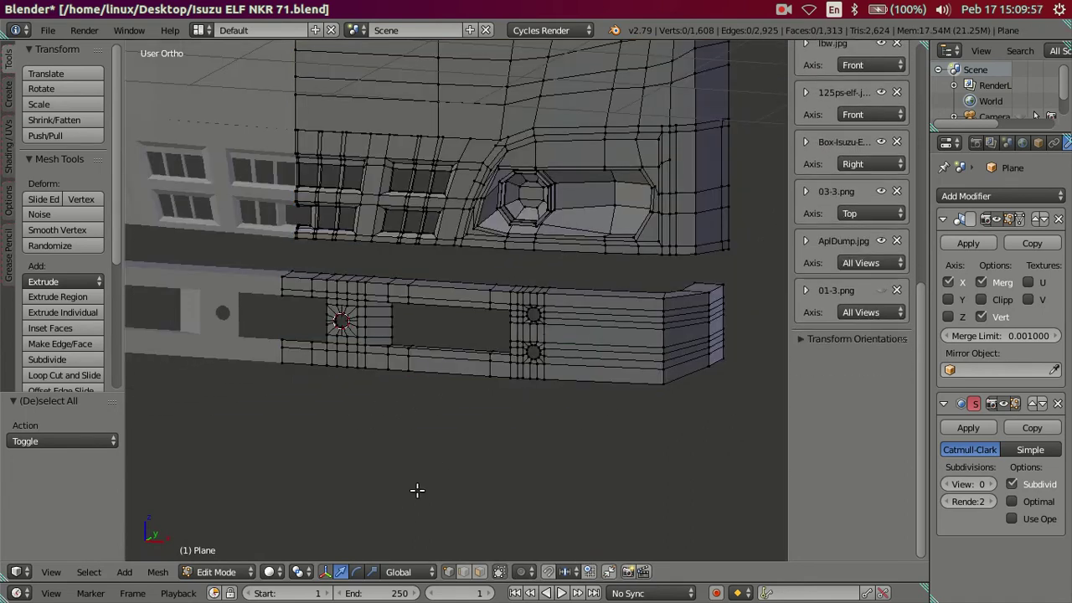
key(Tab)
scroll(513, 350, down, 3)
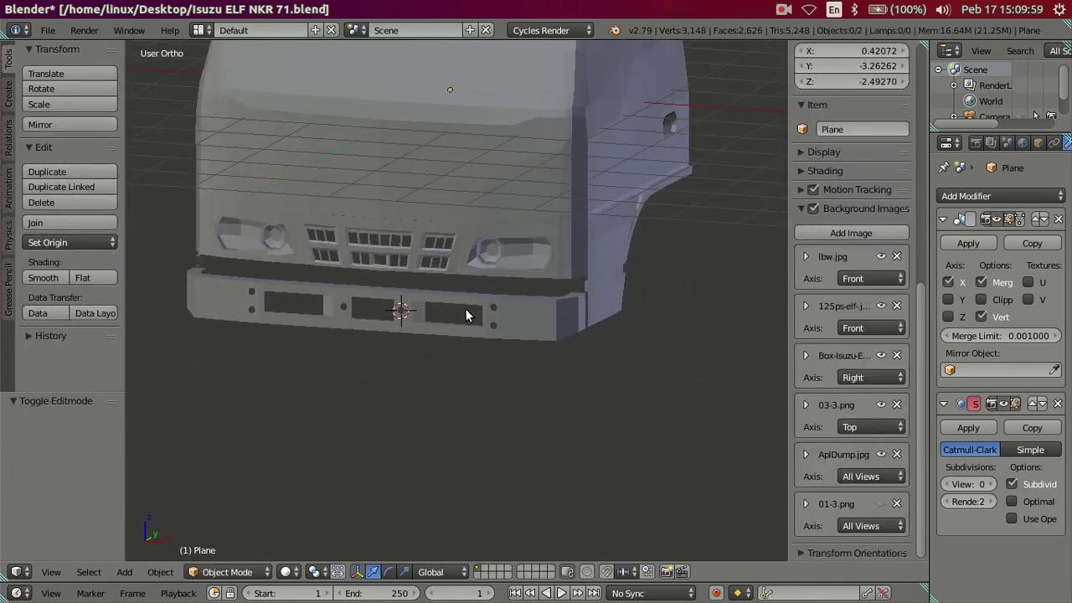
scroll(465, 306, up, 1)
mouse_move(414, 241)
middle_down()
mouse_move(395, 285)
mouse_move(525, 385)
mouse_move(608, 251)
mouse_move(632, 254)
mouse_move(526, 253)
mouse_move(613, 356)
middle_up()
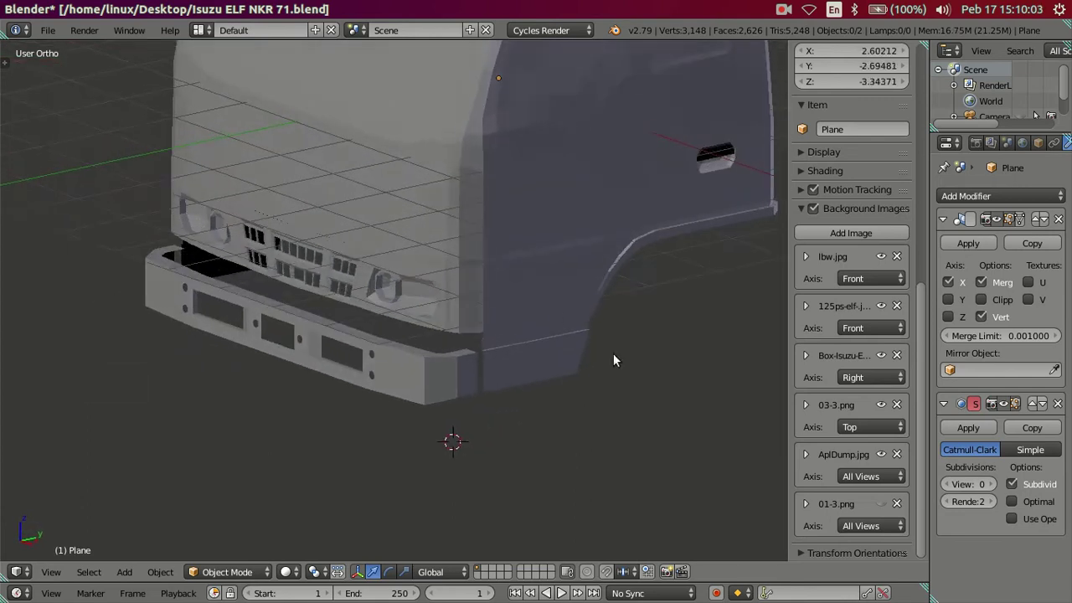
click(990, 485)
click(990, 485)
mouse_move(481, 312)
middle_down()
mouse_move(529, 330)
mouse_move(561, 298)
mouse_move(522, 298)
mouse_move(460, 326)
mouse_move(399, 295)
middle_up()
scroll(385, 303, up, 2)
scroll(379, 309, up, 1)
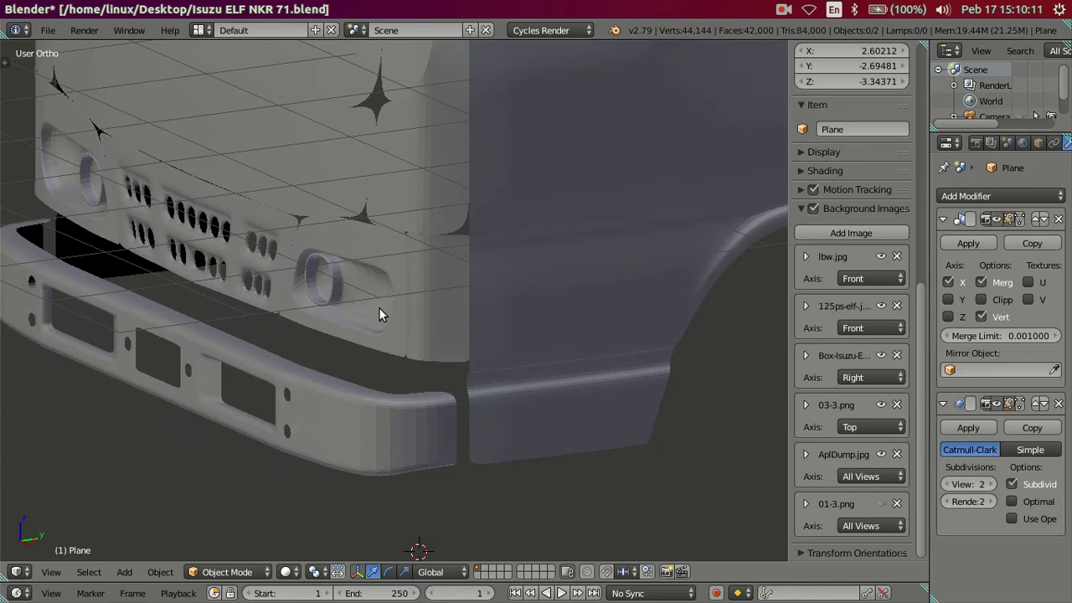
scroll(379, 309, up, 2)
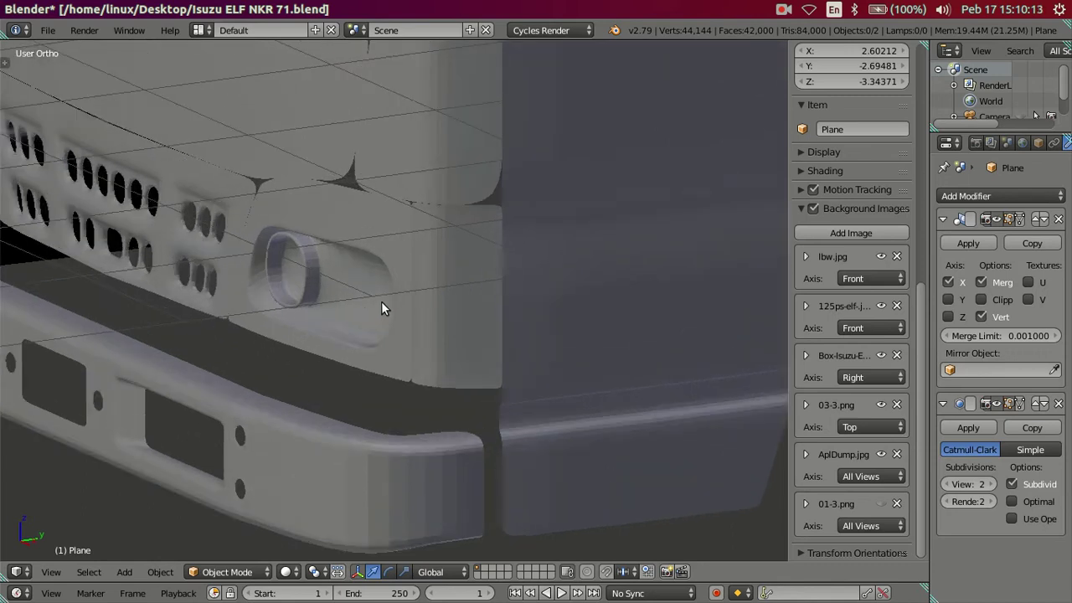
mouse_move(381, 308)
middle_down()
mouse_move(373, 315)
mouse_move(522, 268)
mouse_move(525, 287)
middle_up()
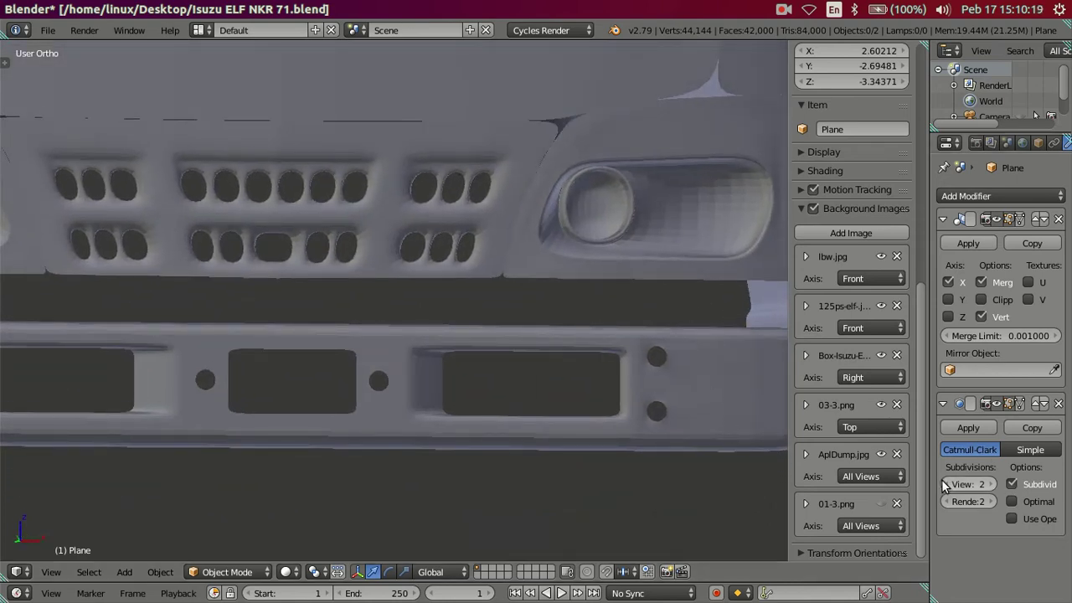
click(945, 484)
click(944, 484)
scroll(517, 383, down, 2)
scroll(366, 389, up, 2)
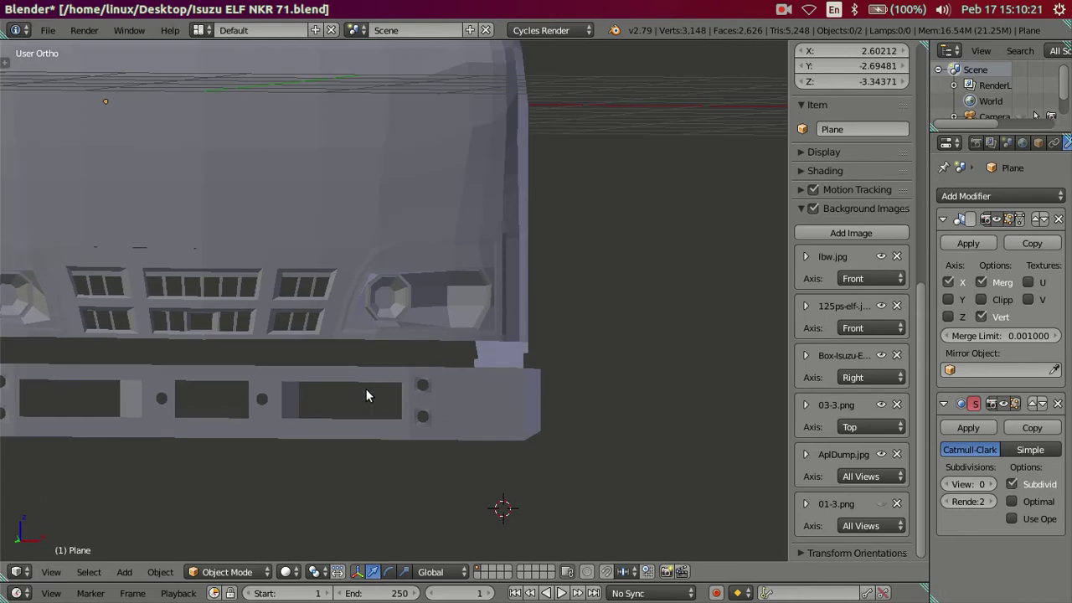
key(KP_1)
key(Tab)
scroll(446, 378, up, 2)
Step: Select the headlight pocket's end and rim edges in wireframe and shift them along X
scroll(447, 379, up, 2)
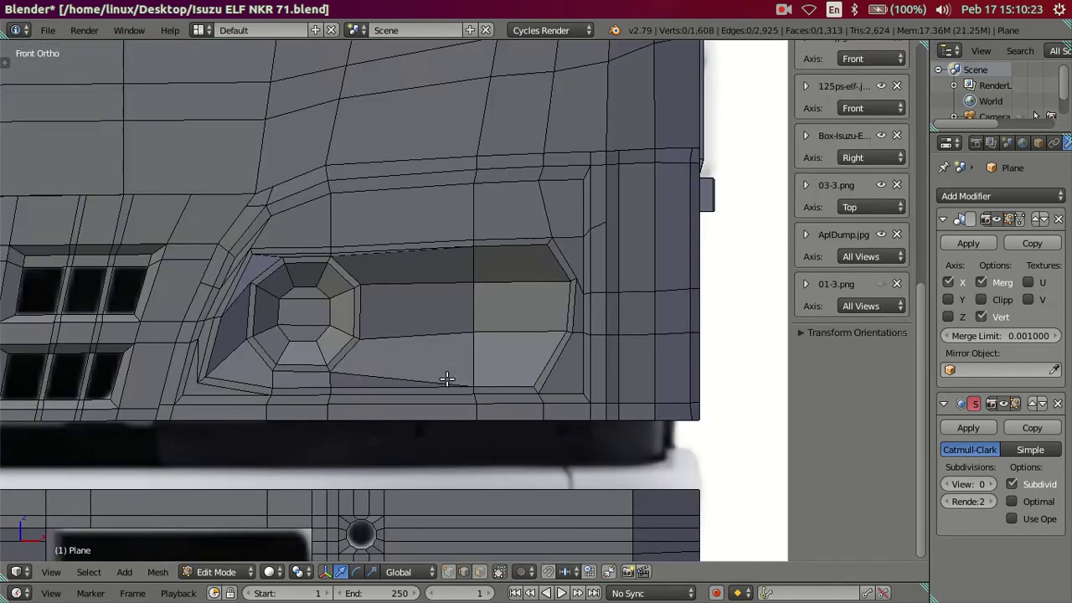
key(z)
key(z)
mouse_move(466, 352)
middle_down()
mouse_move(511, 388)
mouse_move(525, 290)
mouse_move(555, 342)
mouse_move(545, 430)
mouse_move(545, 407)
middle_up()
right_click(510, 387)
shift+right_click(528, 256)
shift+right_click(580, 395)
key(KP_1)
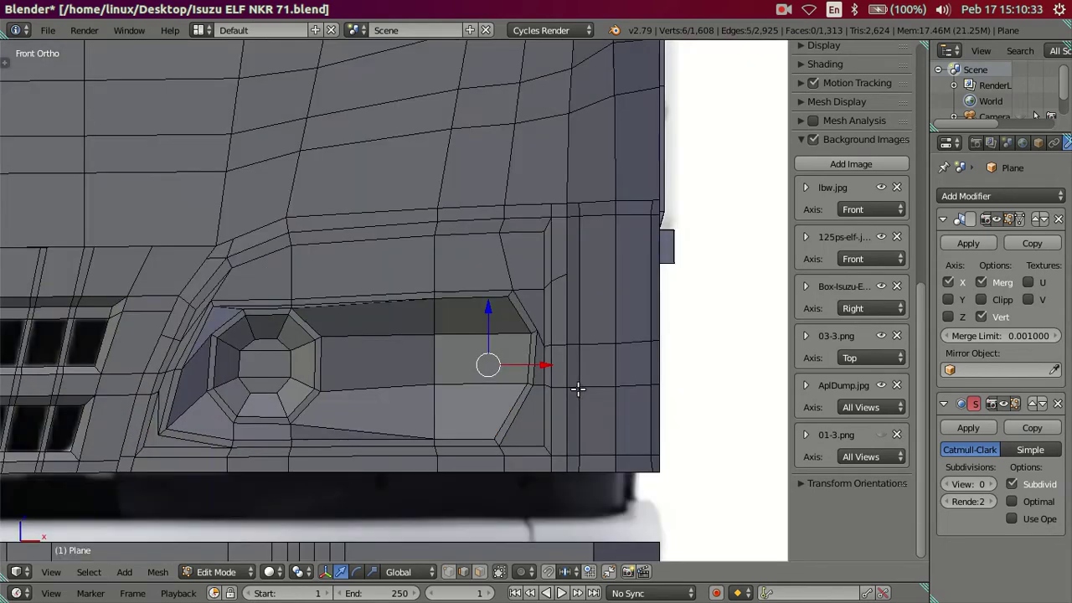
key(g)
key(x)
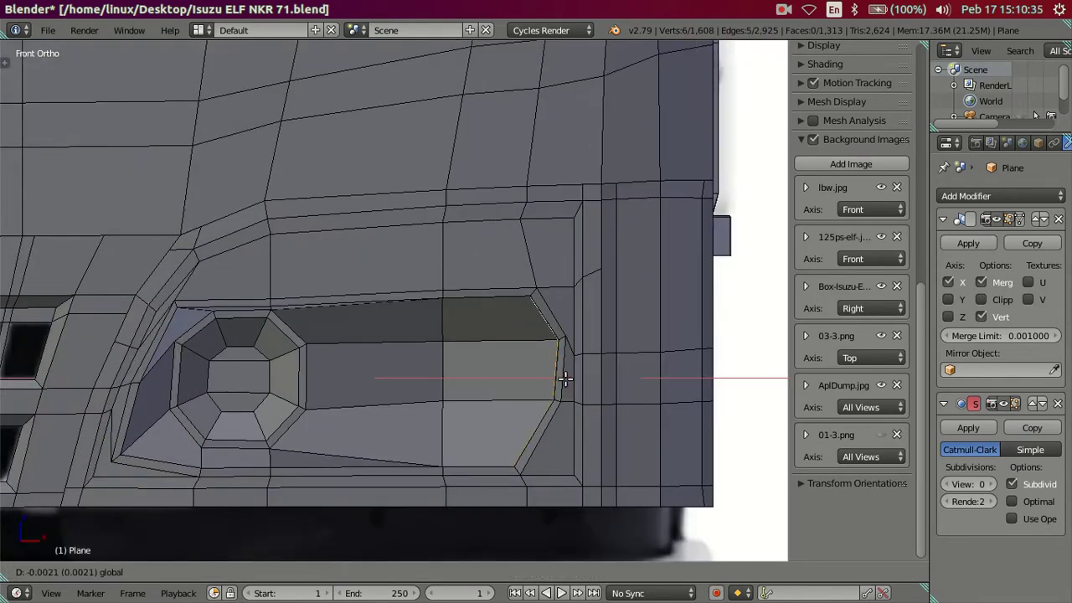
click(565, 379)
Step: Squash the pocket end vertically with a Z scale, then reposition it along Z
mouse_move(582, 394)
middle_down()
mouse_move(583, 354)
mouse_move(582, 382)
middle_up()
key(KP_1)
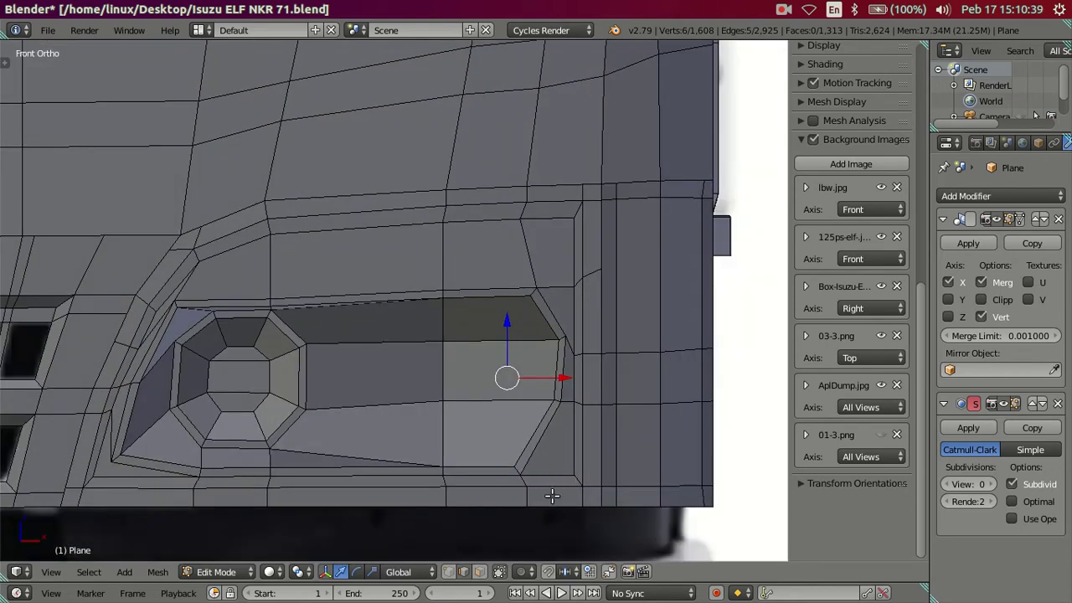
key(s)
key(z)
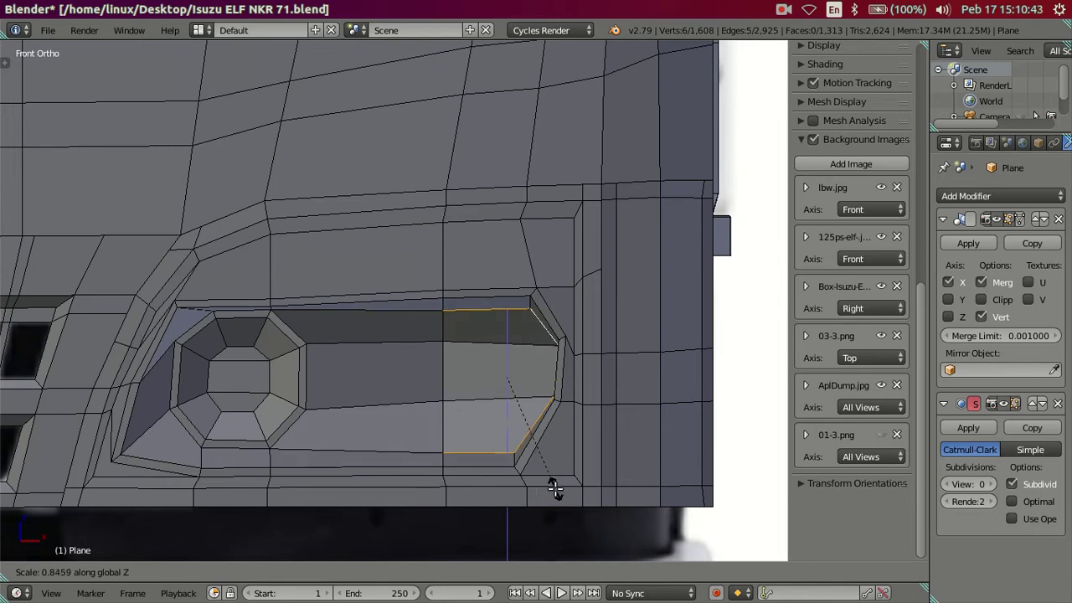
click(555, 488)
key(g)
key(z)
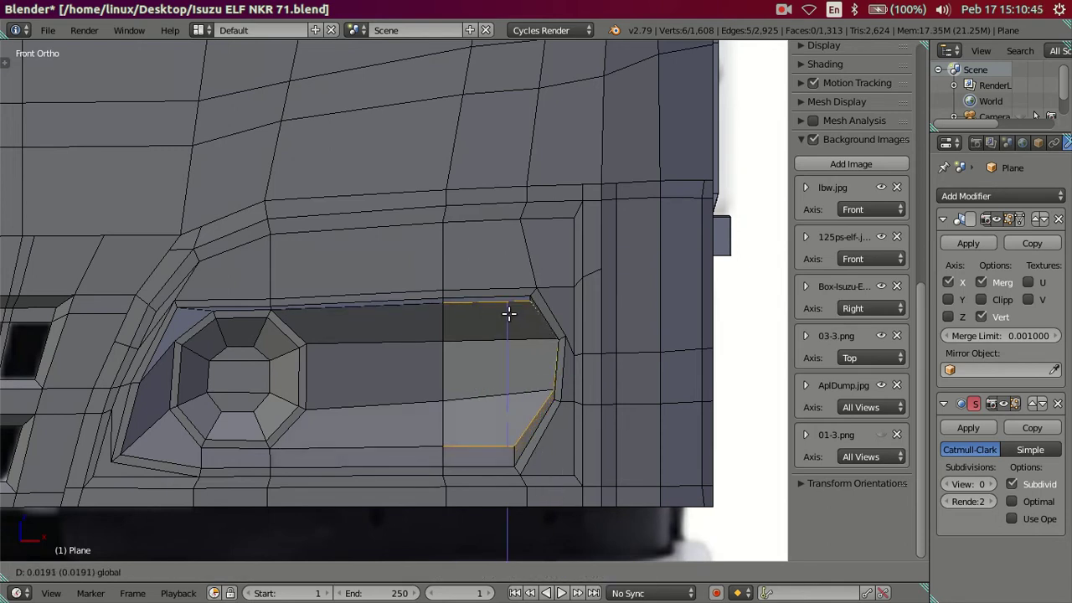
click(515, 317)
Step: Shift the pocket end edges left along X, then nudge the right end edge alone
mouse_move(527, 363)
middle_down()
mouse_move(545, 359)
mouse_move(571, 391)
middle_up()
shift+click(576, 419)
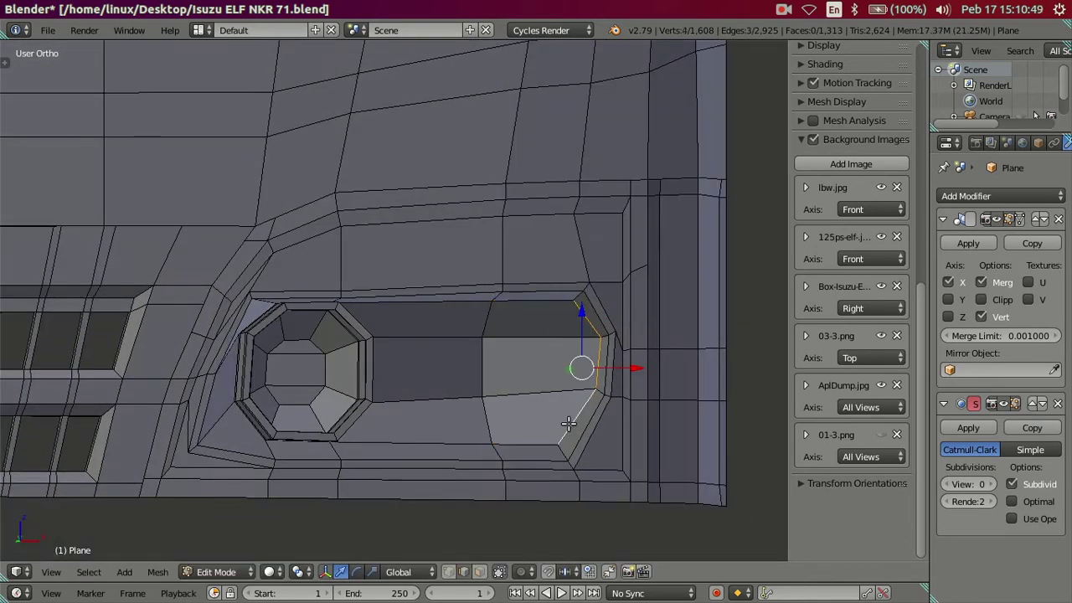
key(KP_1)
key(g)
key(x)
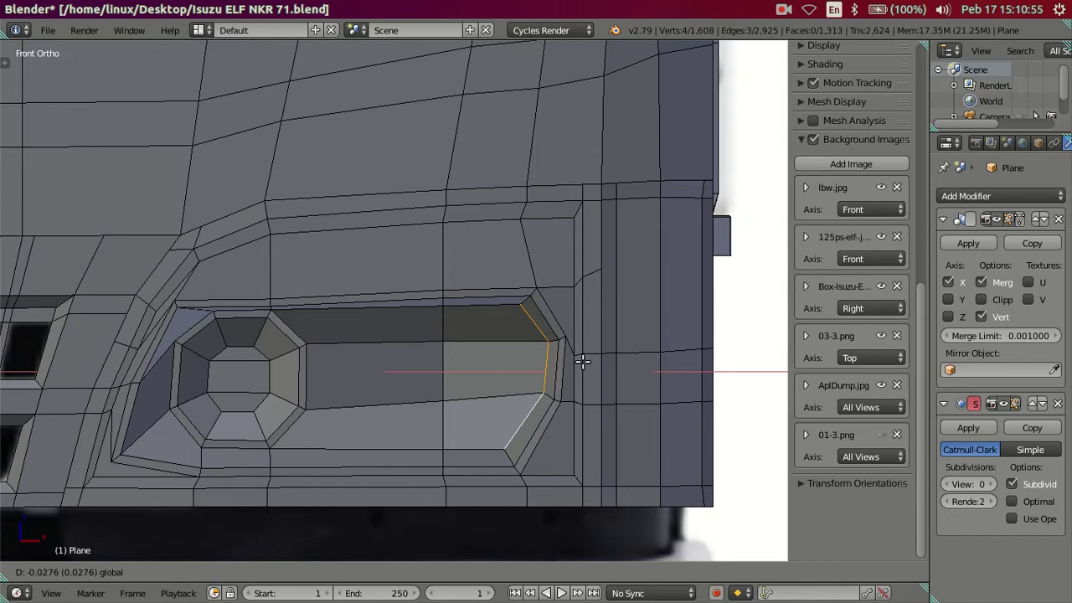
click(566, 369)
click(545, 364)
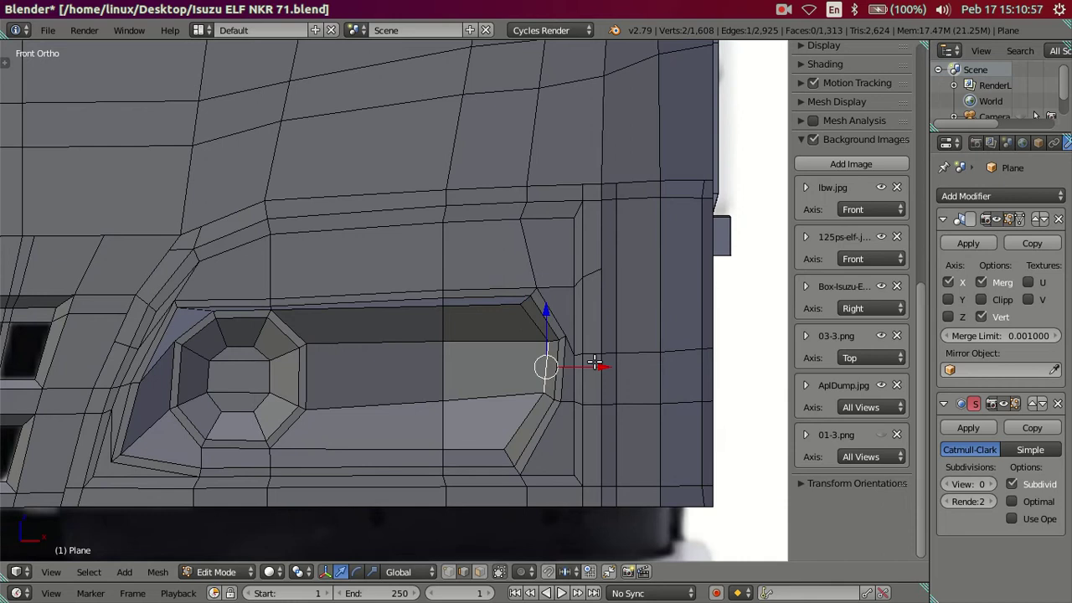
key(g)
key(x)
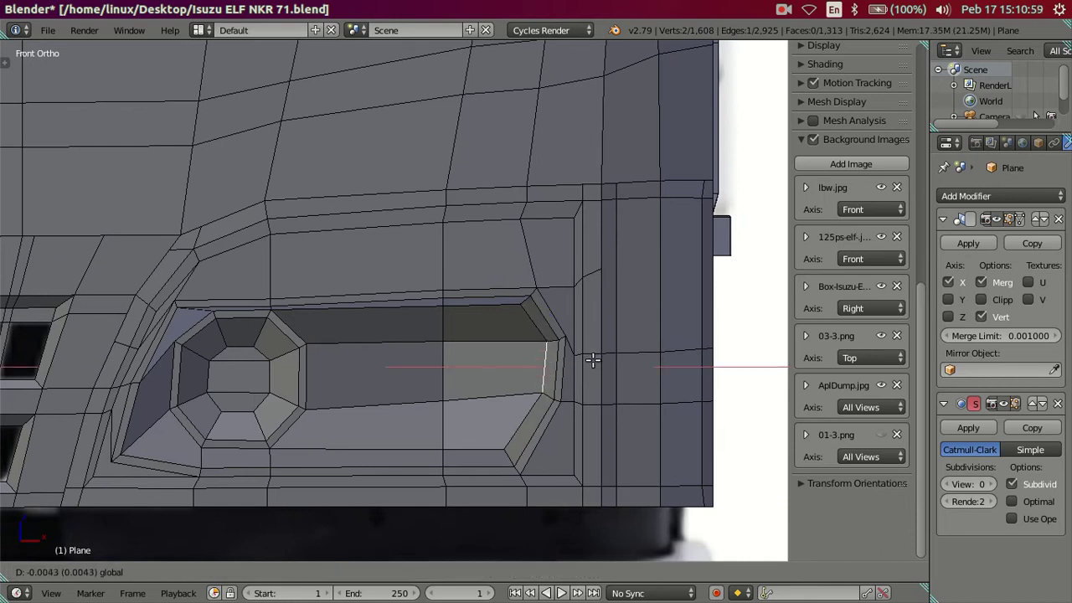
click(592, 359)
Step: Preview the smoothed mesh at subdivision level 2, then switch the preview off in Edit Mode
scroll(564, 382, down, 3)
mouse_move(564, 383)
middle_down()
mouse_move(557, 318)
mouse_move(514, 313)
middle_up()
scroll(514, 313, up, 3)
key(Tab)
mouse_move(470, 353)
middle_down()
mouse_move(461, 406)
mouse_move(362, 393)
mouse_move(469, 370)
mouse_move(510, 388)
mouse_move(528, 428)
mouse_move(575, 407)
mouse_move(582, 387)
mouse_move(433, 382)
mouse_move(435, 394)
middle_up()
scroll(362, 394, up, 1)
click(989, 480)
click(989, 481)
key(Tab)
click(949, 484)
click(949, 484)
Step: Push the pocket's right end vertices back along the Y axis
middle_drag(292, 365, 257, 416)
right_click(305, 403)
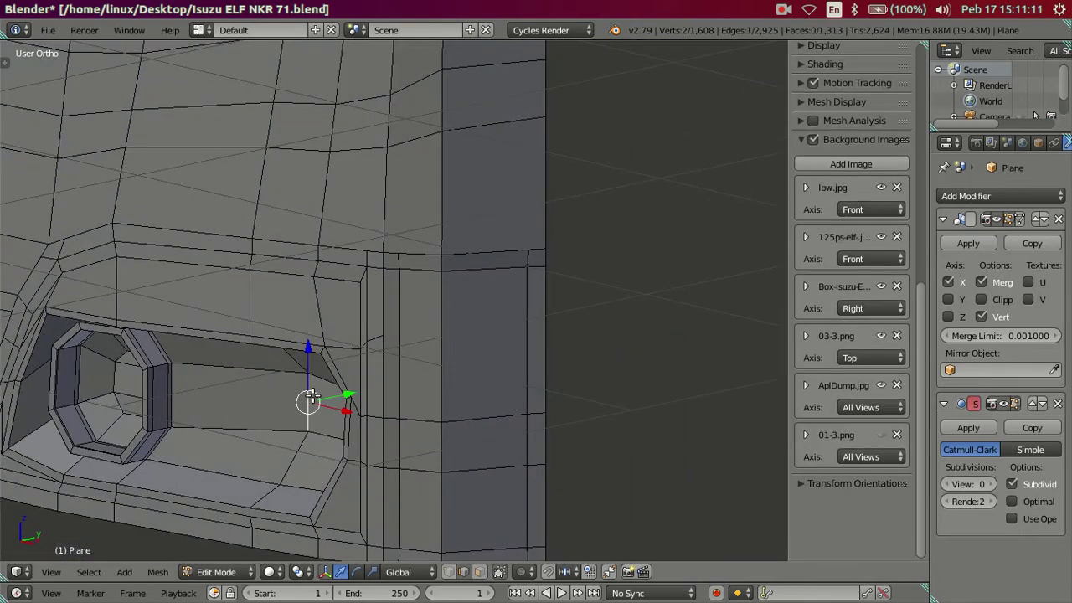
scroll(373, 428, up, 2)
mouse_move(374, 428)
middle_down()
mouse_move(402, 447)
mouse_move(363, 469)
mouse_move(351, 447)
mouse_move(271, 402)
mouse_move(357, 356)
mouse_move(370, 390)
mouse_move(327, 407)
middle_up()
key(g)
key(y)
click(388, 428)
key(a)
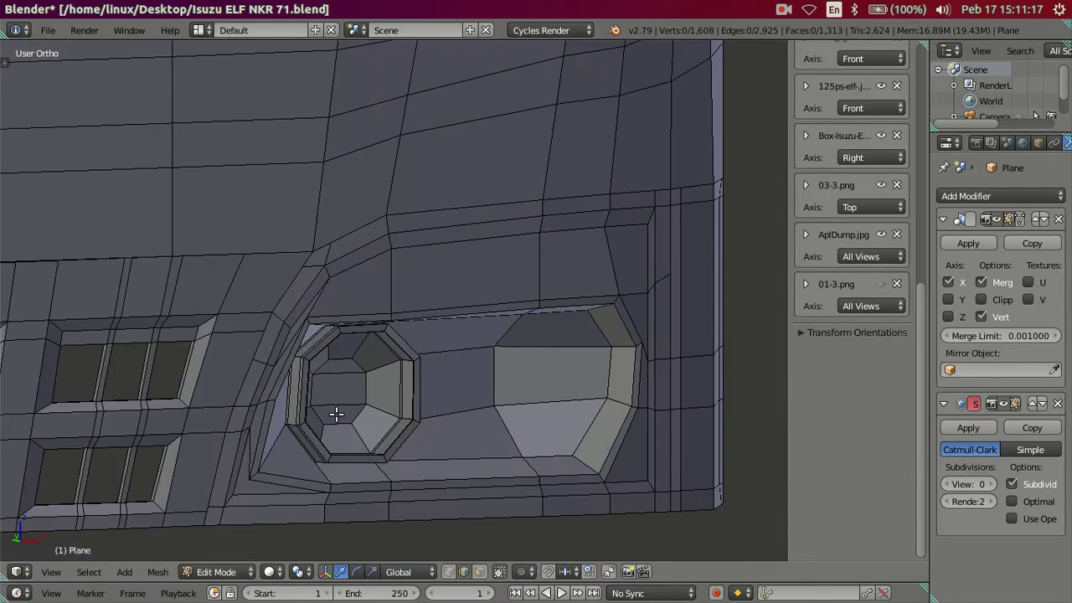
Step: Move the lamp housing's inner rim edges back along Y and return to Object Mode
right_click(359, 416)
alt+shift+right_click(312, 392)
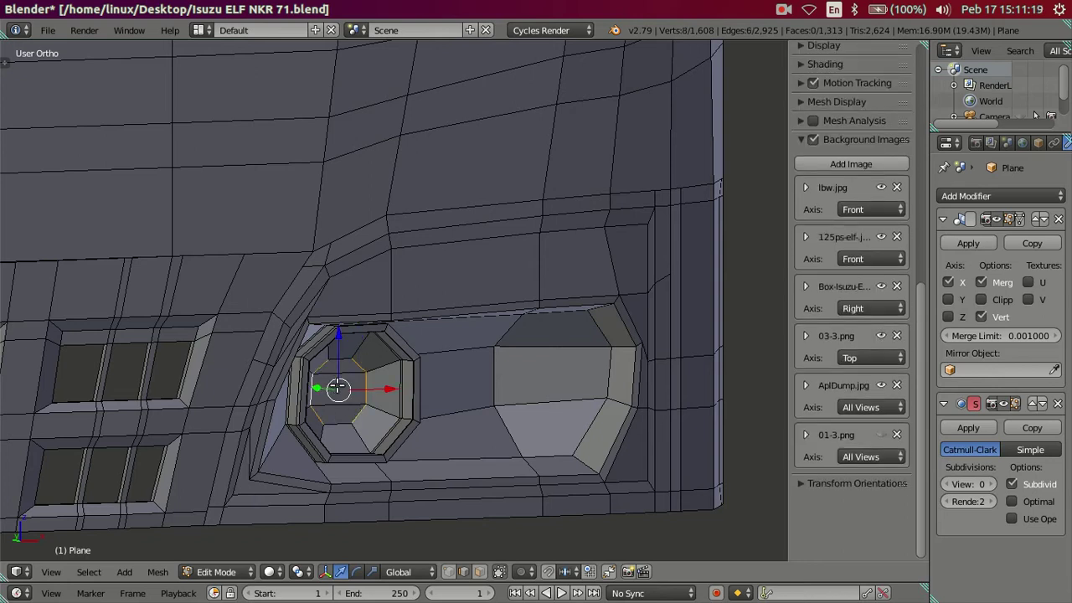
mouse_move(338, 389)
middle_down()
mouse_move(355, 360)
mouse_move(374, 457)
middle_up()
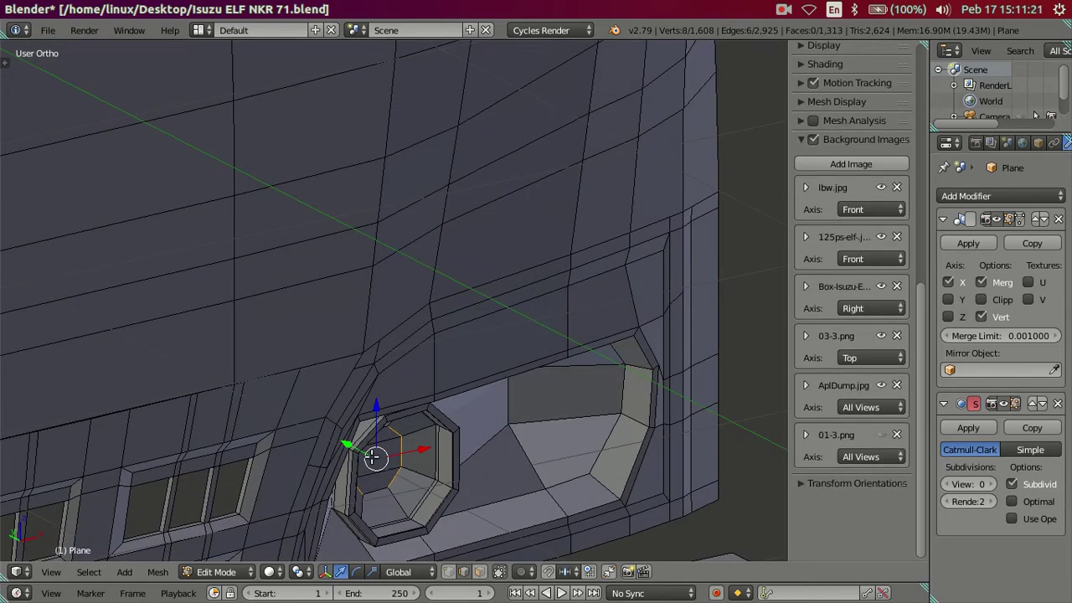
key(g)
key(y)
click(330, 423)
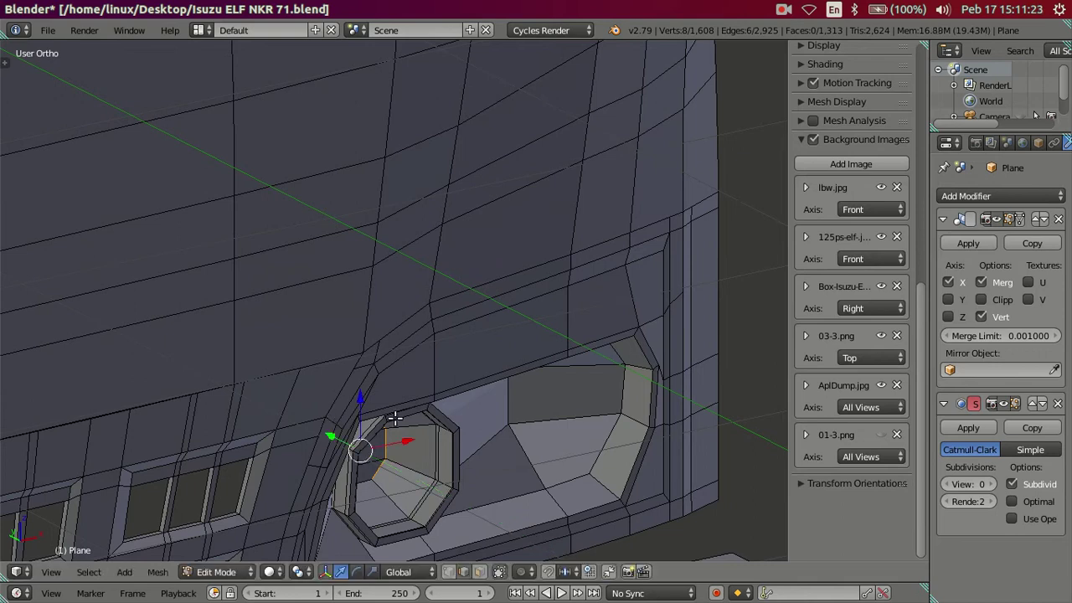
middle_drag(394, 438, 562, 438)
scroll(522, 390, up, 3)
key(Tab)
mouse_move(491, 400)
middle_down()
mouse_move(414, 409)
mouse_move(676, 425)
middle_up()
Step: Inspect grille and headlight at subdivision level 2, then re-enter Edit Mode with the preview off
click(986, 482)
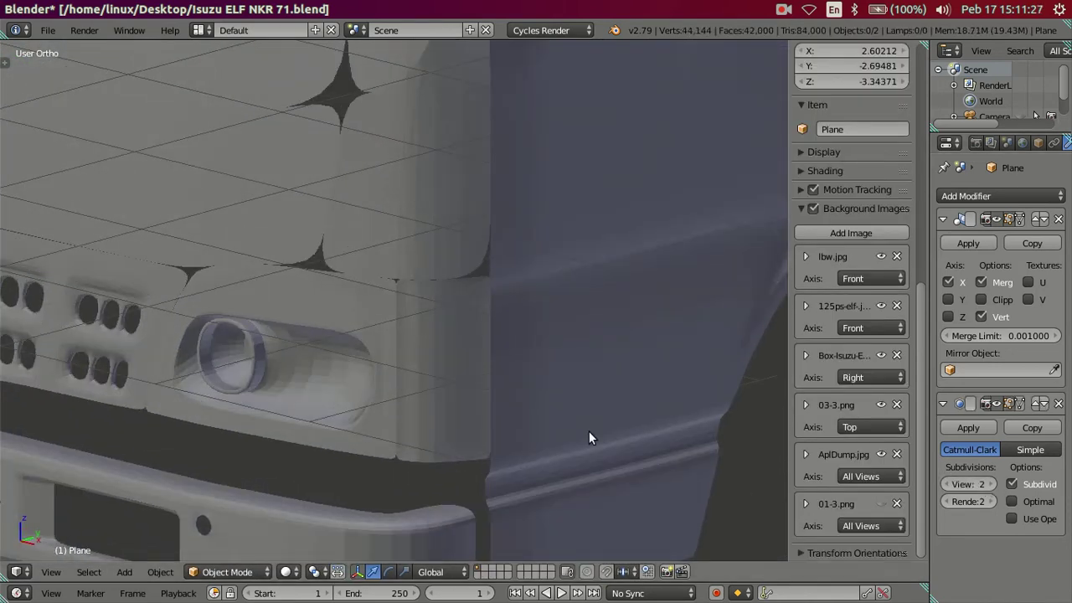
scroll(514, 358, up, 2)
scroll(467, 339, up, 2)
scroll(421, 357, up, 3)
mouse_move(421, 357)
middle_down()
mouse_move(455, 411)
mouse_move(507, 388)
mouse_move(566, 387)
mouse_move(604, 389)
mouse_move(629, 415)
mouse_move(483, 360)
mouse_move(413, 354)
mouse_move(865, 463)
middle_up()
key(Tab)
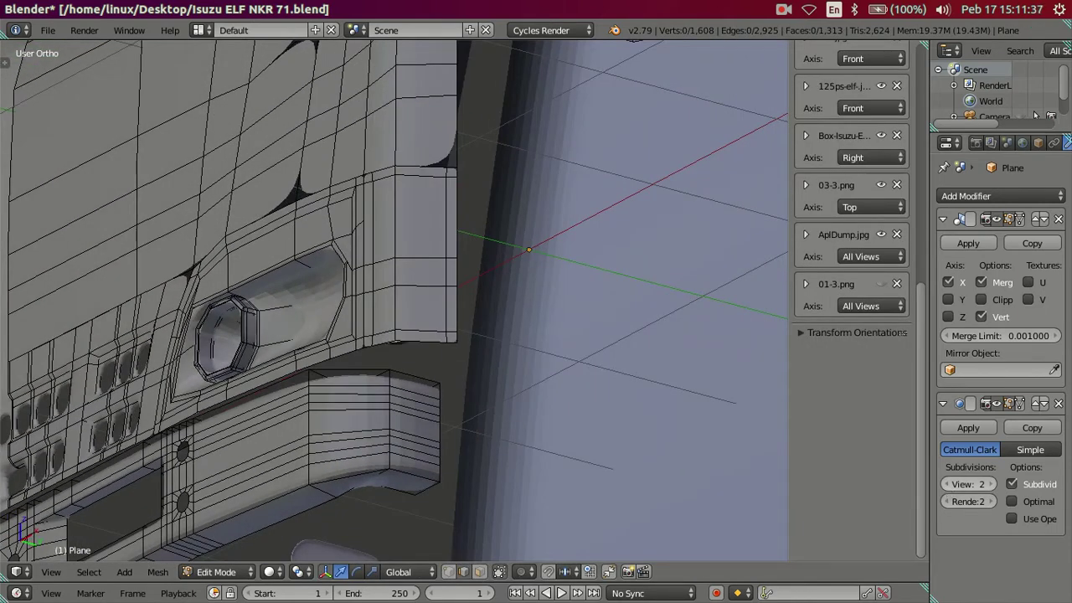
double_click(946, 483)
middle_drag(641, 447, 579, 371)
scroll(466, 345, up, 3)
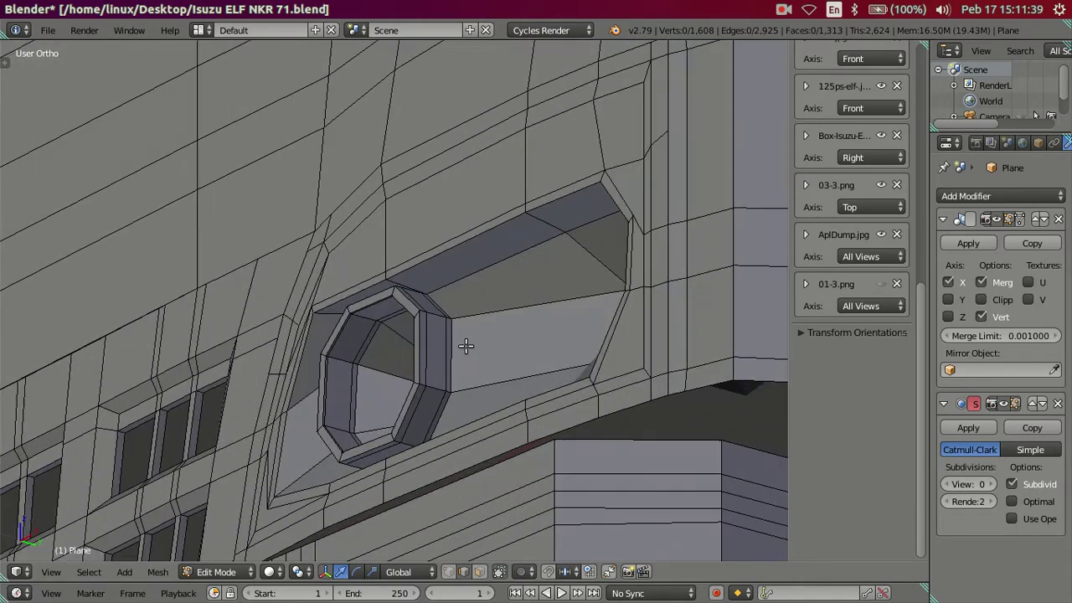
middle_drag(466, 346, 453, 344)
mouse_move(385, 357)
middle_down()
mouse_move(338, 382)
mouse_move(411, 388)
mouse_move(415, 350)
mouse_move(494, 569)
middle_up()
middle_drag(474, 437, 479, 415)
Step: Select the face loop around the headlight housing plus its central front face
alt+right_click(425, 494)
mouse_move(425, 494)
middle_down()
mouse_move(531, 378)
mouse_move(670, 360)
middle_up()
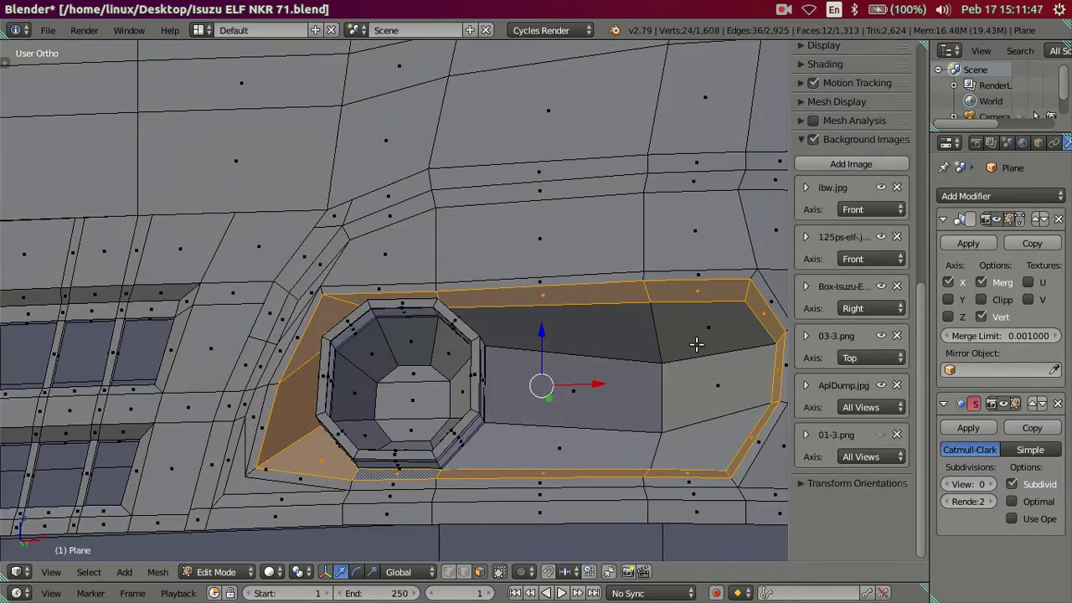
shift+right_click(577, 335)
mouse_move(577, 335)
middle_down()
mouse_move(465, 429)
mouse_move(448, 406)
middle_up()
scroll(448, 406, up, 4)
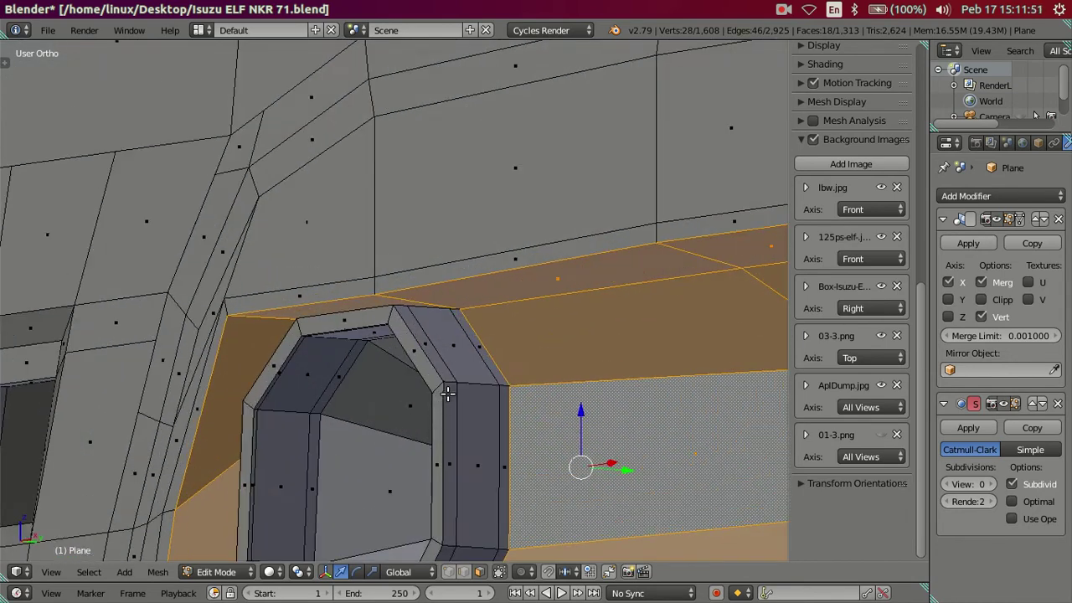
key(ctrl+KP_Add)
key(ctrl+KP_Subtract)
Step: Add the headlight opening's ring, inner wall and bottom faces to the selection
alt+shift+right_click(438, 387)
mouse_move(497, 392)
middle_down()
mouse_move(558, 308)
mouse_move(614, 285)
middle_up()
alt+shift+right_click(616, 308)
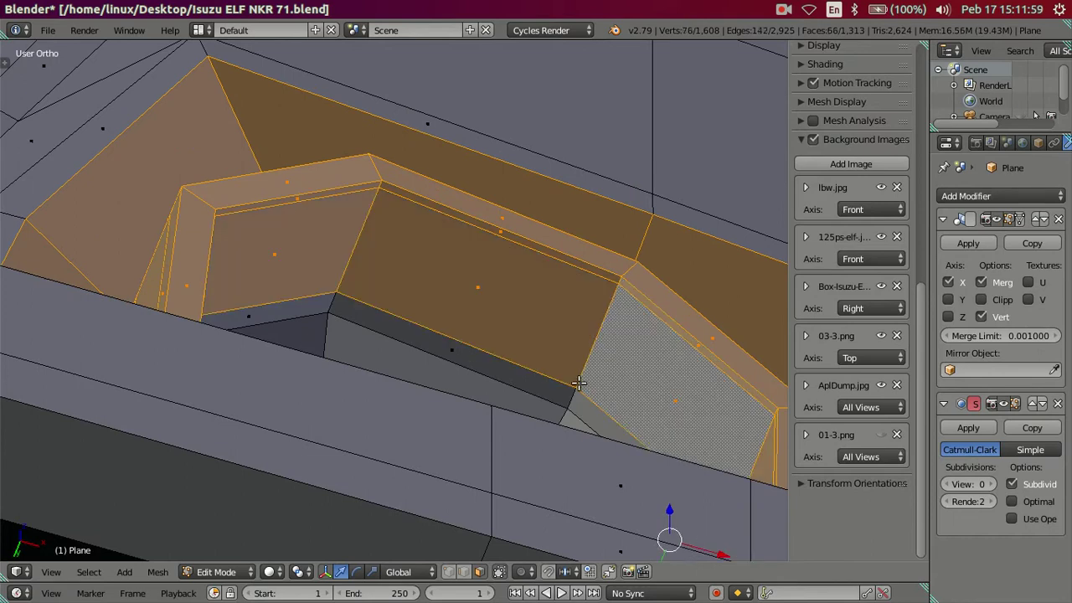
alt+shift+right_click(575, 390)
mouse_move(574, 390)
middle_down()
mouse_move(483, 440)
mouse_move(426, 512)
middle_up()
alt+shift+right_click(482, 439)
shift+right_click(435, 423)
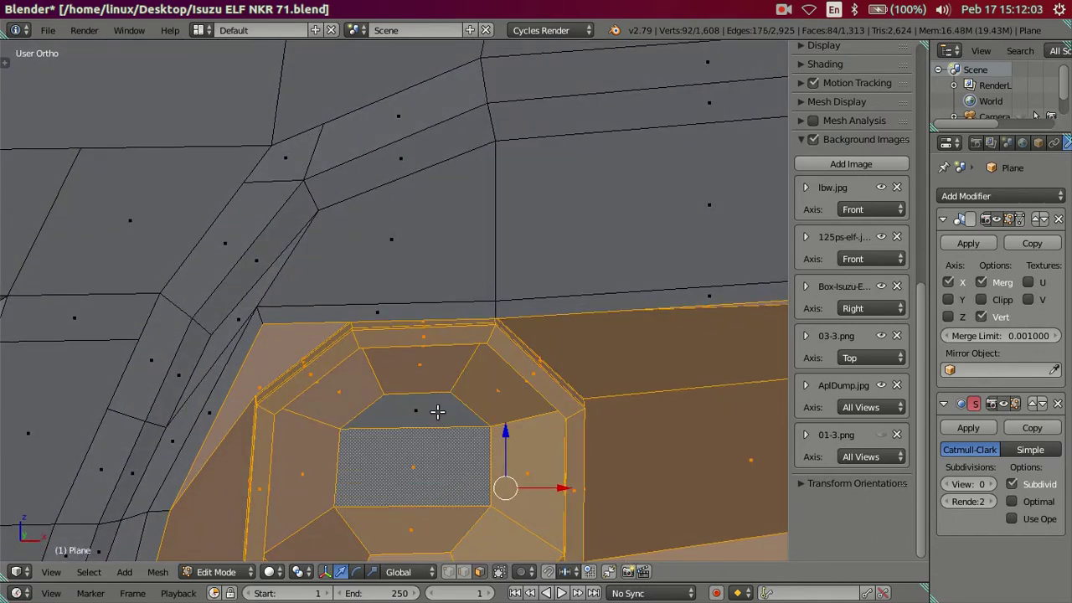
shift+right_click(437, 411)
scroll(437, 411, down, 3)
mouse_move(425, 426)
middle_down()
mouse_move(439, 455)
mouse_move(317, 443)
middle_up()
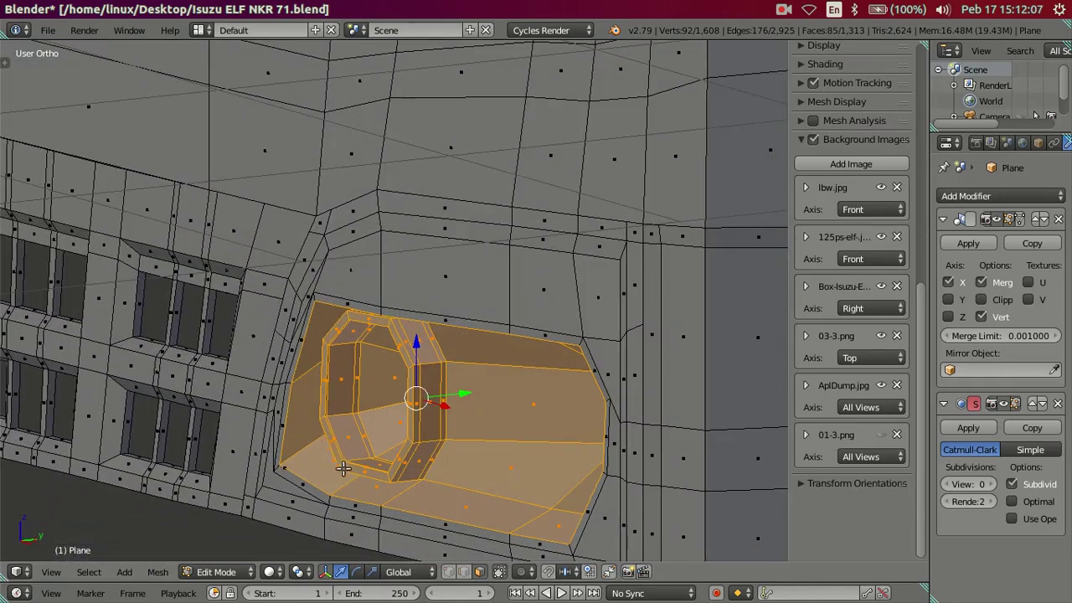
middle_drag(429, 487, 380, 480)
Step: In Right view, slide the selected lamp-recess faces slightly along Y, then check in Object Mode
key(KP_3)
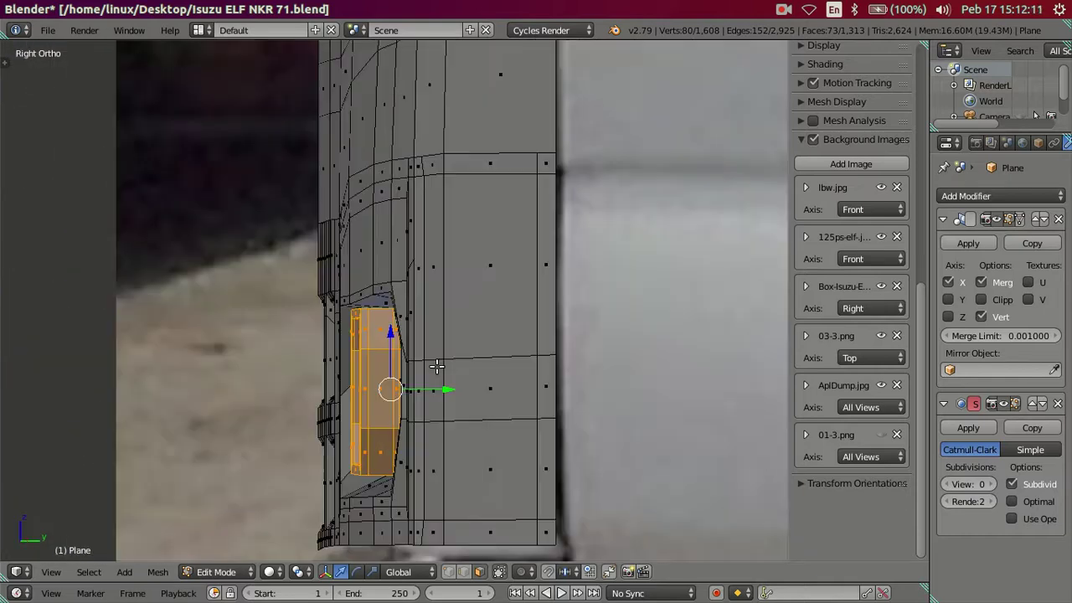
drag(447, 390, 462, 382)
mouse_move(462, 383)
middle_down()
mouse_move(682, 400)
mouse_move(677, 424)
mouse_move(449, 448)
mouse_move(436, 415)
middle_up()
key(Tab)
scroll(436, 415, up, 3)
mouse_move(508, 399)
middle_down()
mouse_move(555, 434)
mouse_move(486, 406)
mouse_move(471, 377)
mouse_move(347, 406)
mouse_move(379, 421)
mouse_move(600, 328)
middle_up()
Step: Over the front reference photo, add three horizontal loop cuts across the cab corner and dissolve them
key(KP_1)
key(Tab)
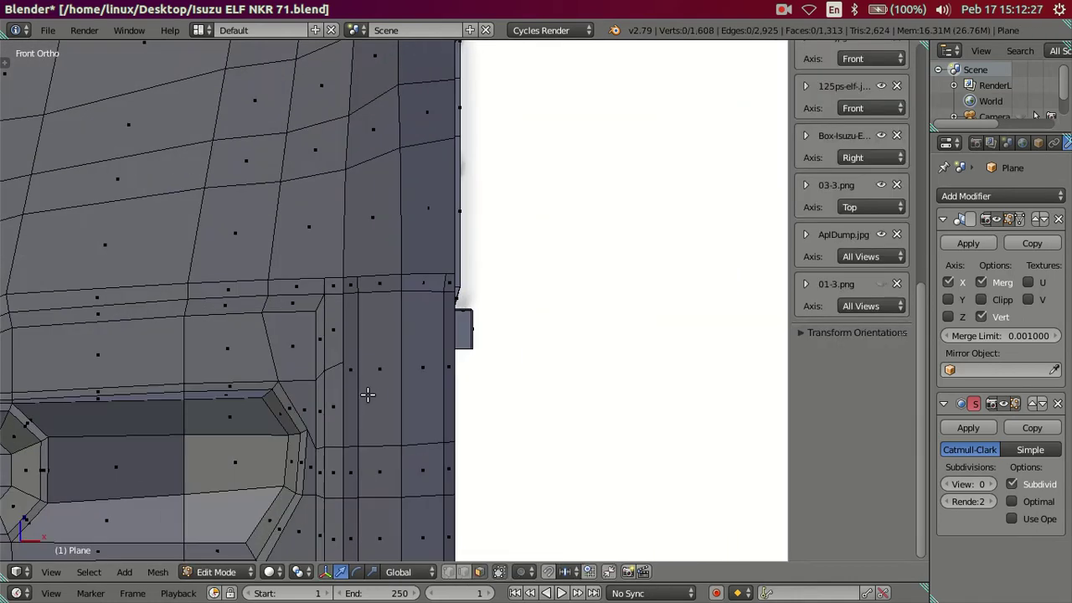
shift+middle_drag(368, 394, 374, 313)
key(z)
scroll(412, 335, up, 1)
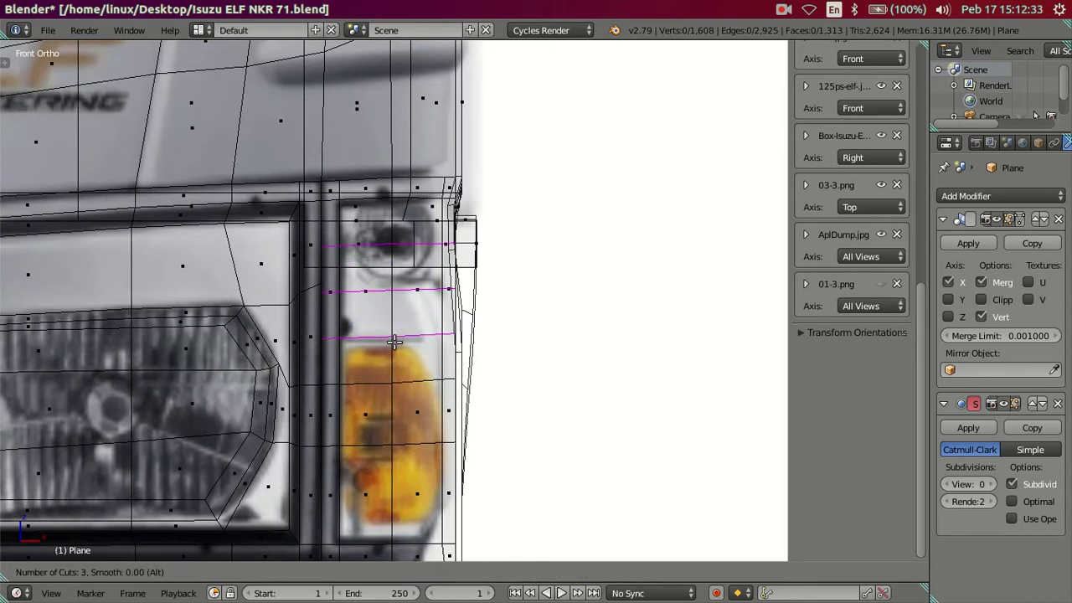
click(394, 341)
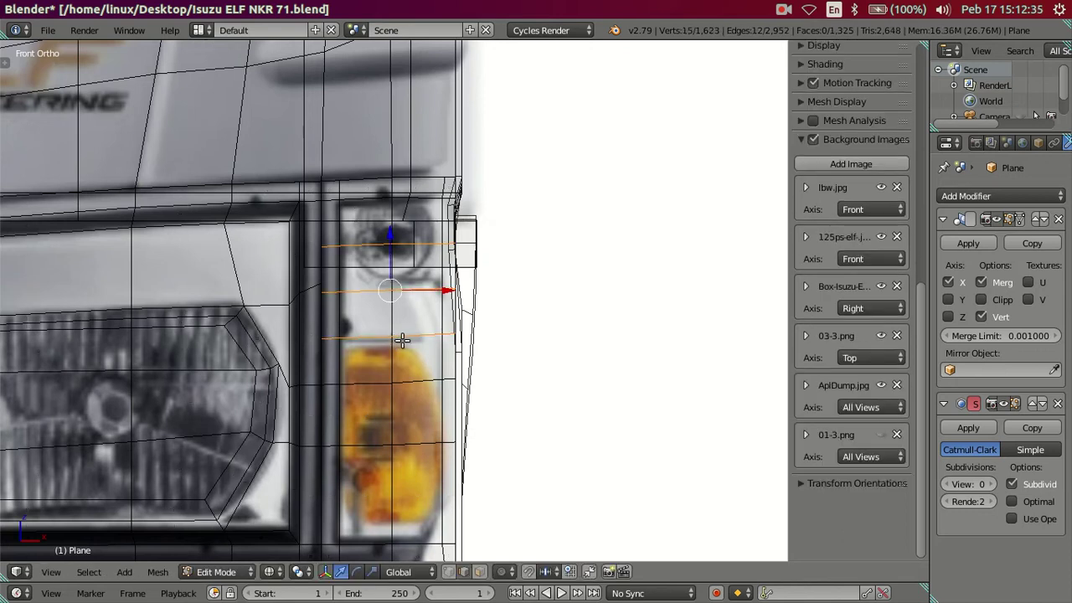
key(x)
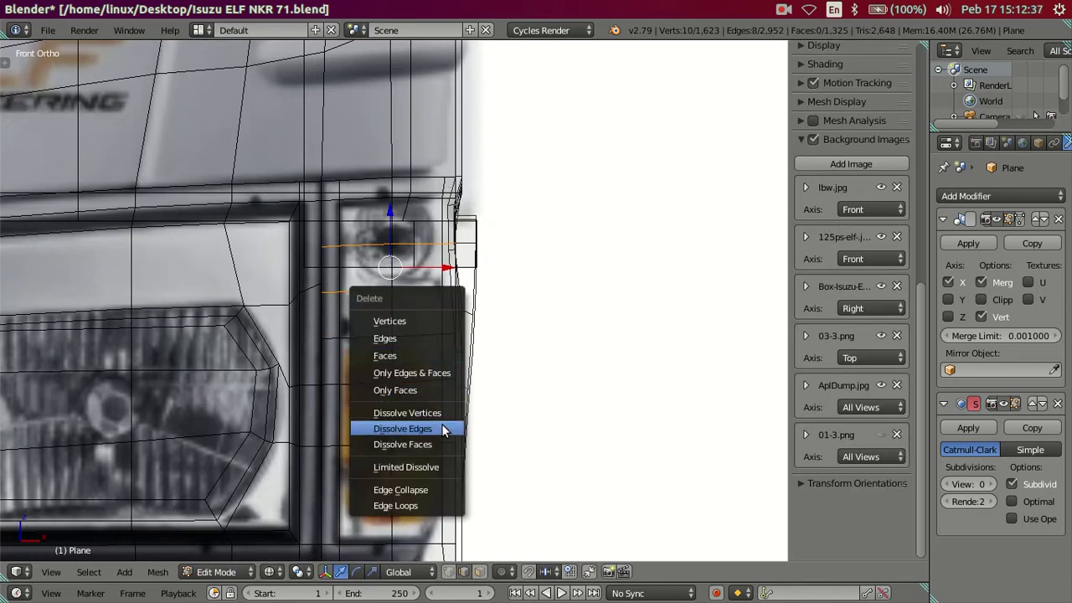
click(442, 428)
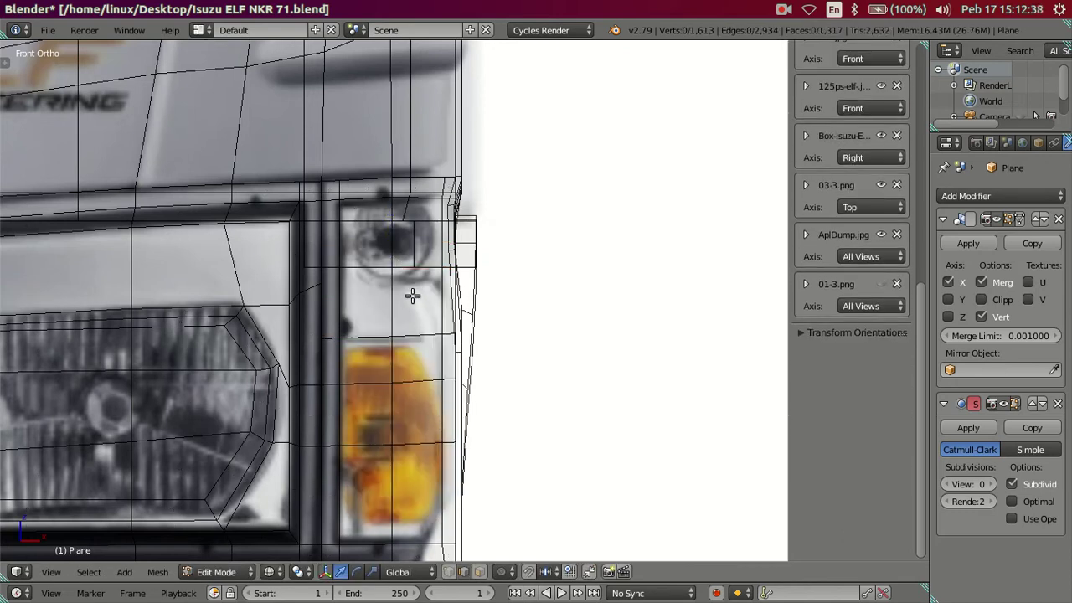
scroll(412, 295, up, 3)
key(z)
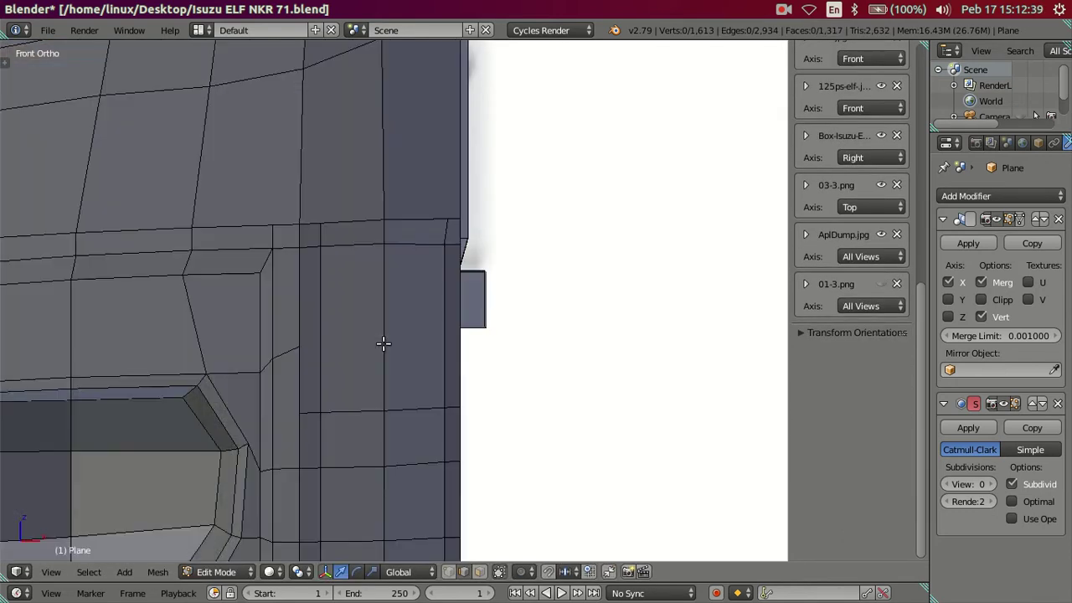
Step: Add four horizontal loop cuts above the turn-signal lamp, then dissolve them too
key(z)
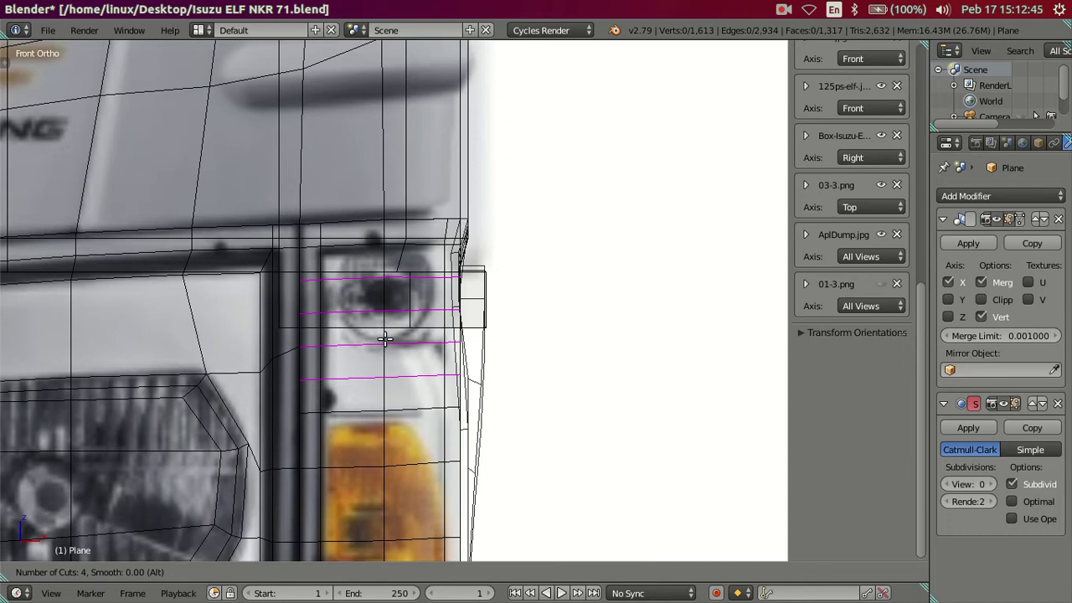
click(384, 339)
right_click(394, 341)
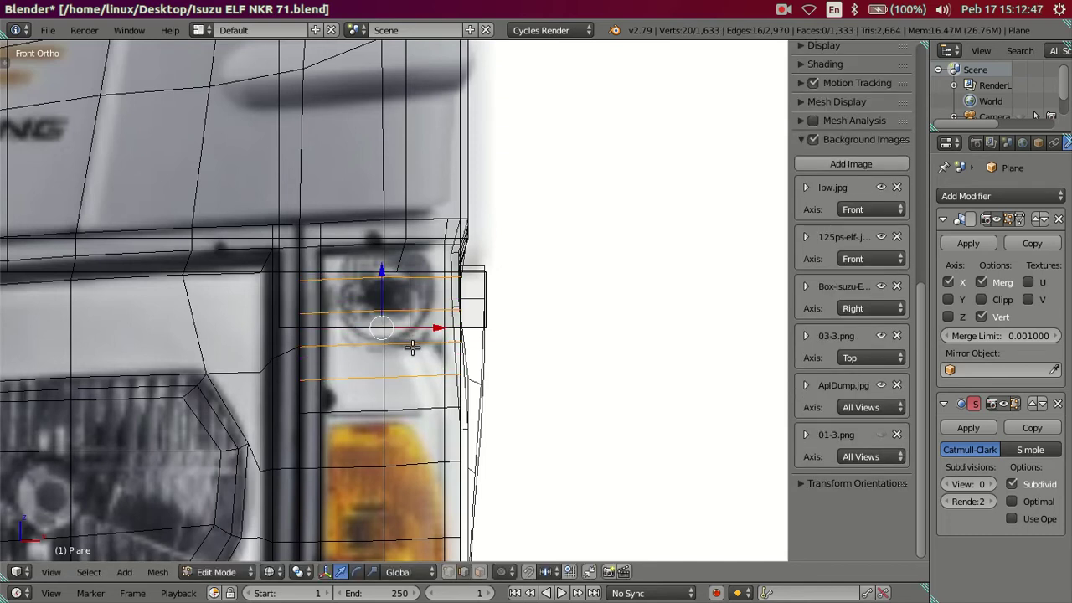
key(x)
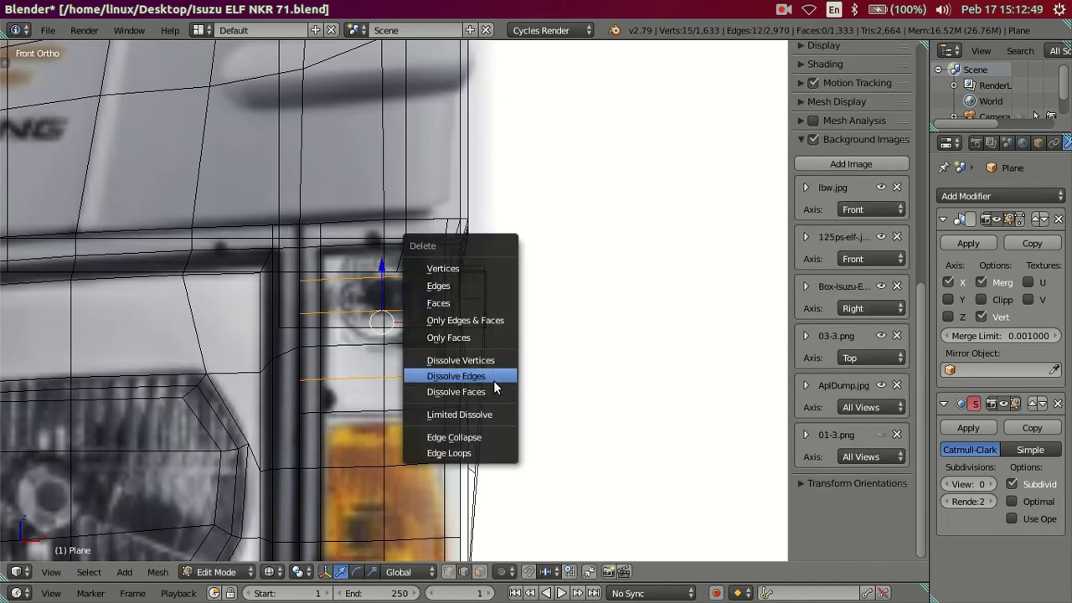
click(494, 387)
key(z)
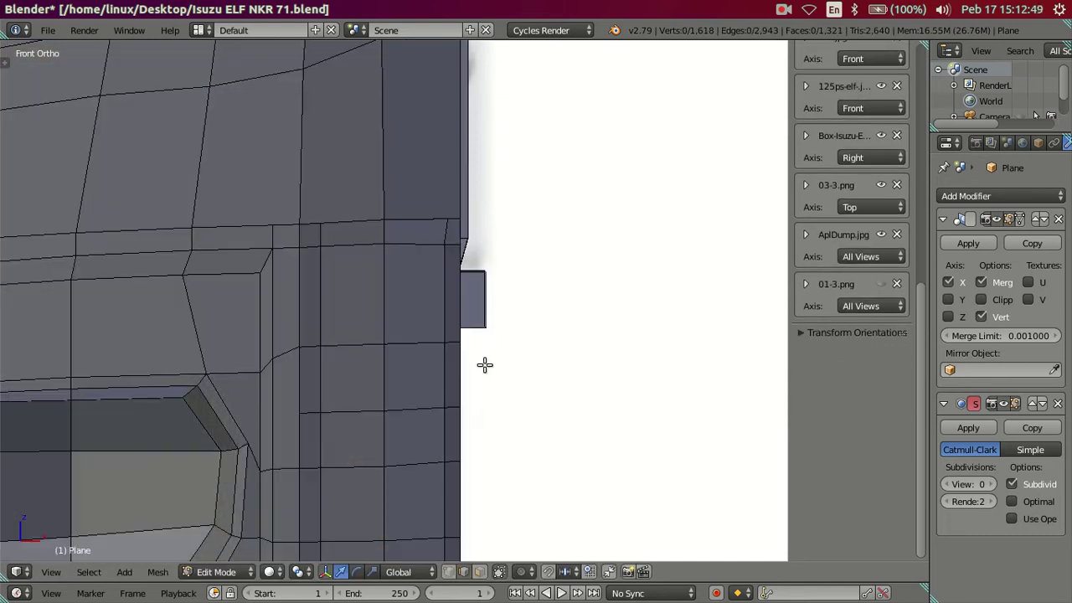
key(z)
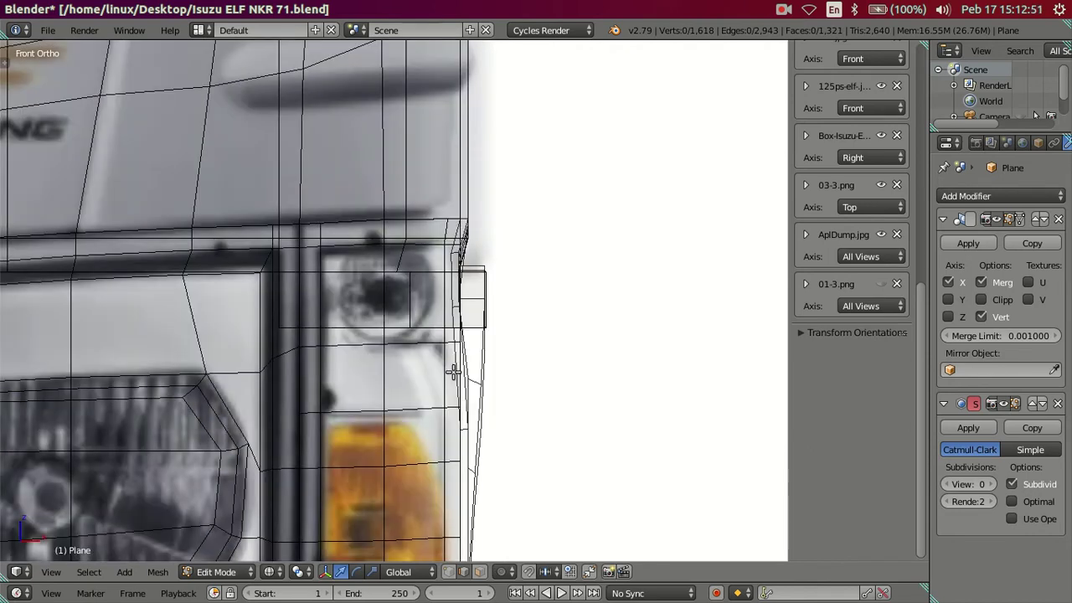
scroll(453, 372, up, 1)
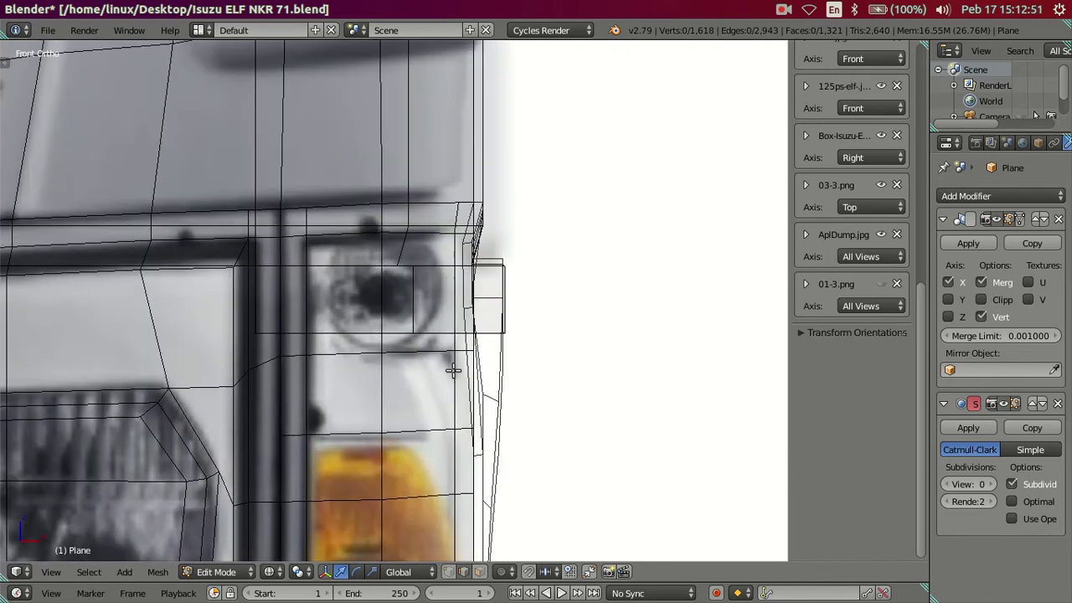
key(z)
mouse_move(478, 365)
middle_down()
mouse_move(388, 351)
mouse_move(315, 361)
mouse_move(289, 411)
mouse_move(290, 445)
mouse_move(368, 343)
mouse_move(318, 393)
mouse_move(347, 373)
mouse_move(457, 440)
mouse_move(464, 471)
mouse_move(479, 435)
mouse_move(469, 382)
mouse_move(378, 314)
middle_up()
Step: Duplicate the cab-corner face strip in place and separate it into its own object
alt+right_click(377, 314)
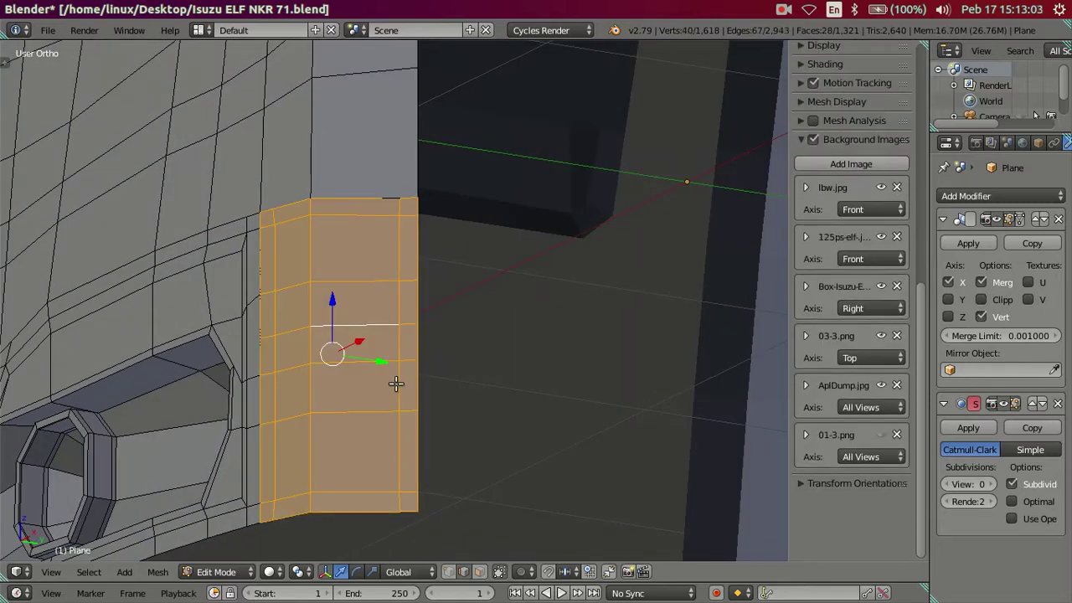
key(shift+d)
right_click(662, 339)
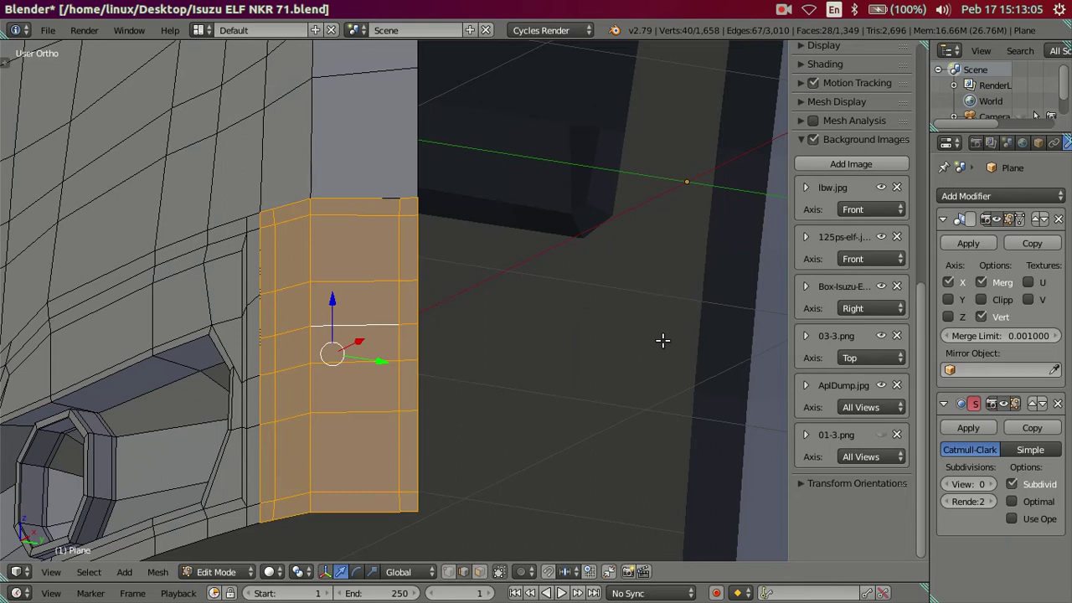
click(662, 340)
key(Tab)
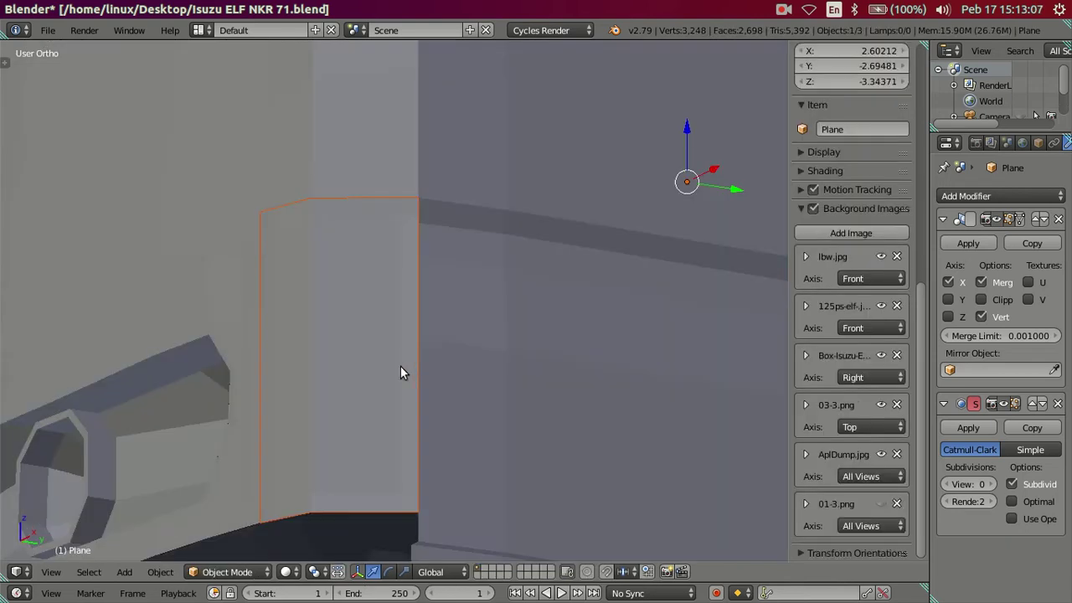
key(z)
Step: Move the separated Plane.001 object to another layer
right_click(306, 433)
middle_drag(306, 433, 335, 418)
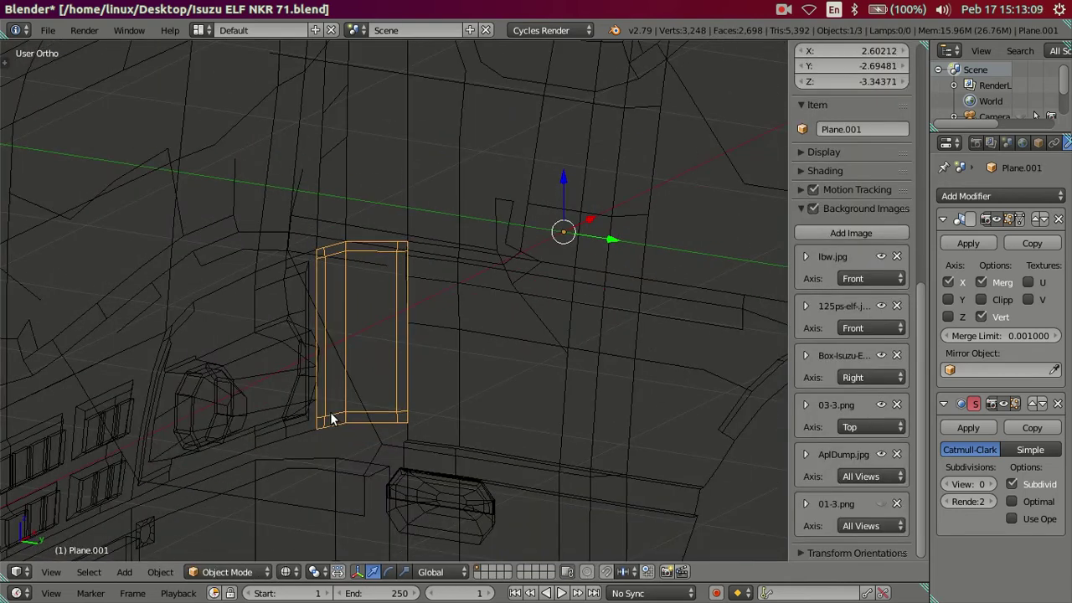
key(m)
click(459, 450)
Step: Select the truck body and resume editing it in solid shading with nothing selected
right_click(332, 322)
key(Tab)
key(a)
key(z)
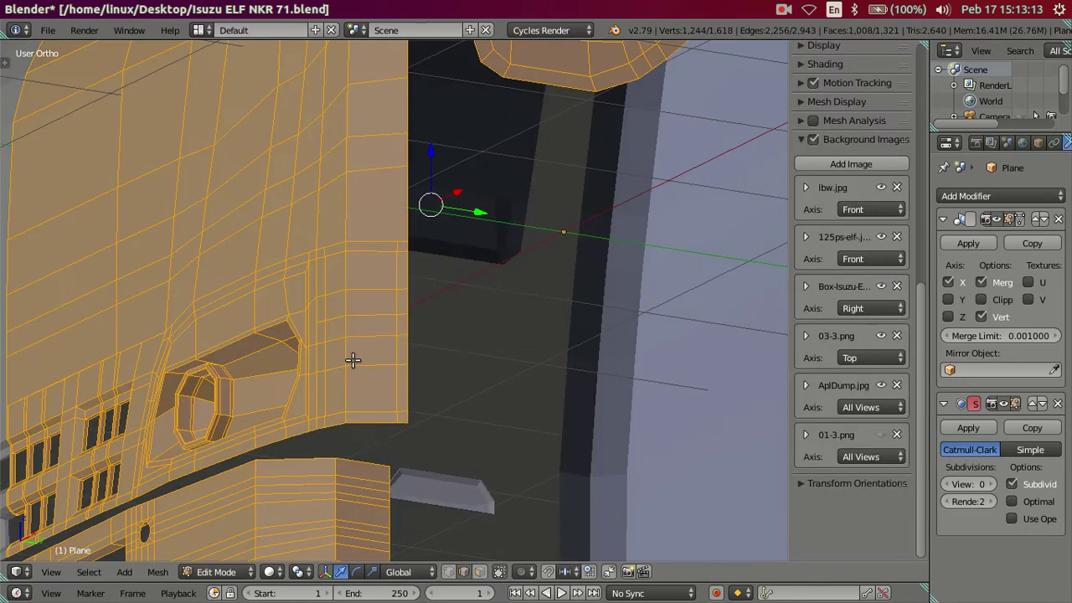
key(a)
mouse_move(338, 358)
middle_down()
mouse_move(359, 426)
mouse_move(432, 391)
mouse_move(396, 386)
mouse_move(406, 376)
mouse_move(453, 385)
middle_up()
scroll(356, 326, up, 1)
scroll(368, 297, up, 1)
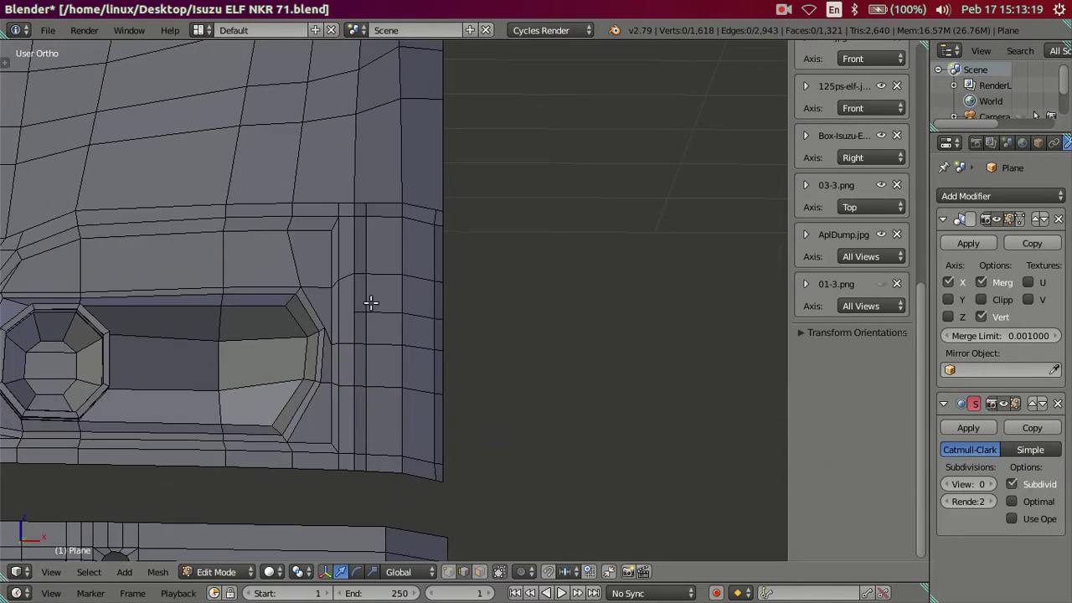
scroll(352, 357, up, 1)
scroll(321, 346, up, 1)
mouse_move(321, 346)
middle_down()
mouse_move(304, 342)
mouse_move(297, 378)
mouse_move(318, 328)
mouse_move(371, 318)
mouse_move(378, 301)
mouse_move(347, 292)
mouse_move(318, 313)
mouse_move(323, 321)
mouse_move(514, 333)
middle_up()
key(KP_1)
scroll(411, 359, down, 3)
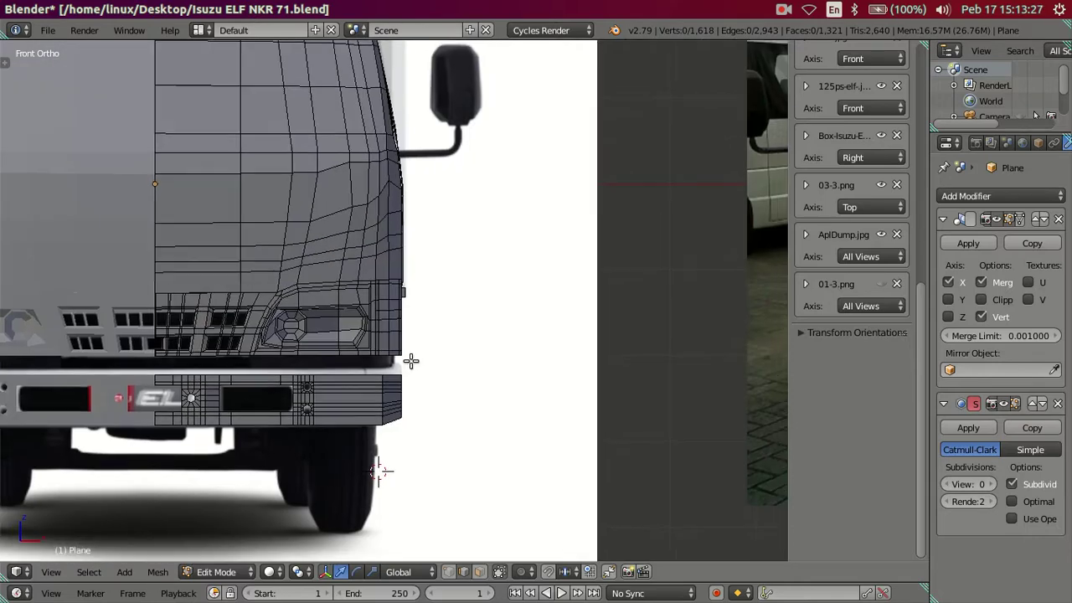
scroll(425, 335, down, 2)
shift+middle_drag(426, 335, 358, 308)
scroll(358, 308, up, 3)
scroll(390, 342, up, 2)
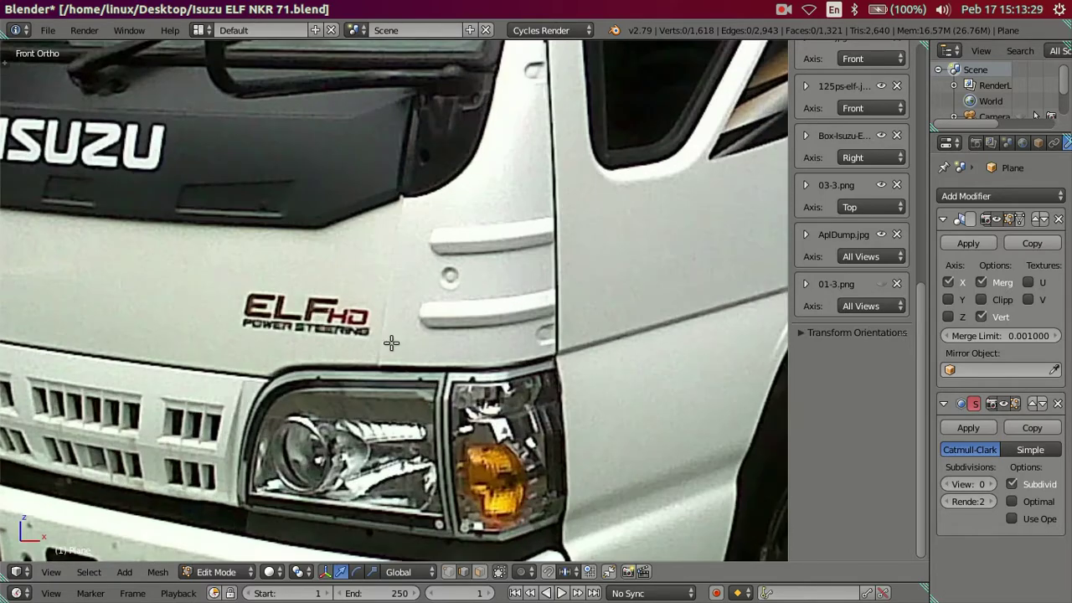
scroll(448, 283, up, 1)
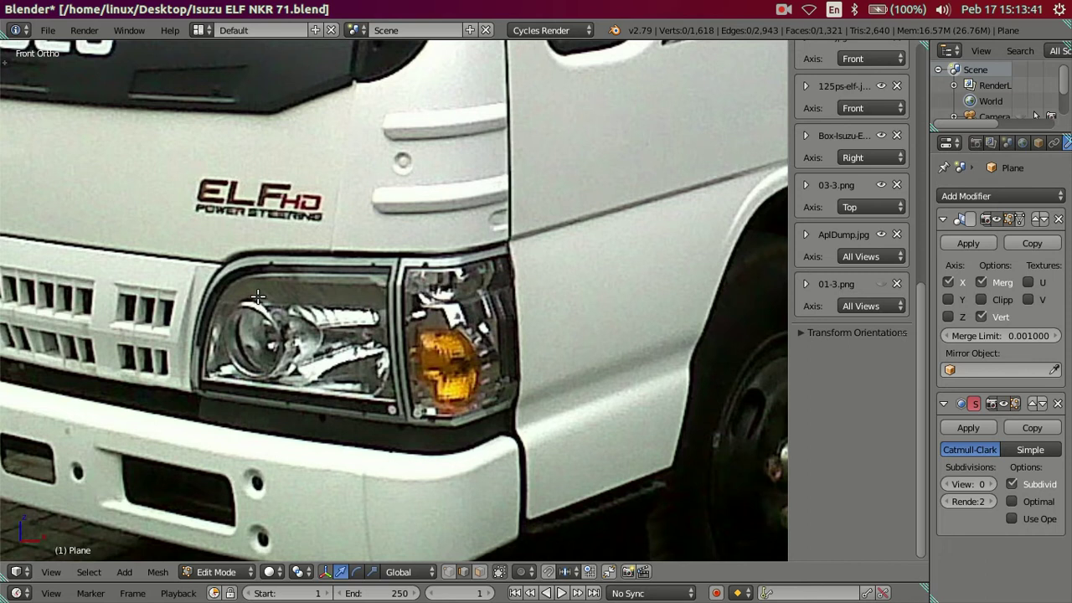
scroll(258, 297, down, 3)
scroll(308, 285, up, 1)
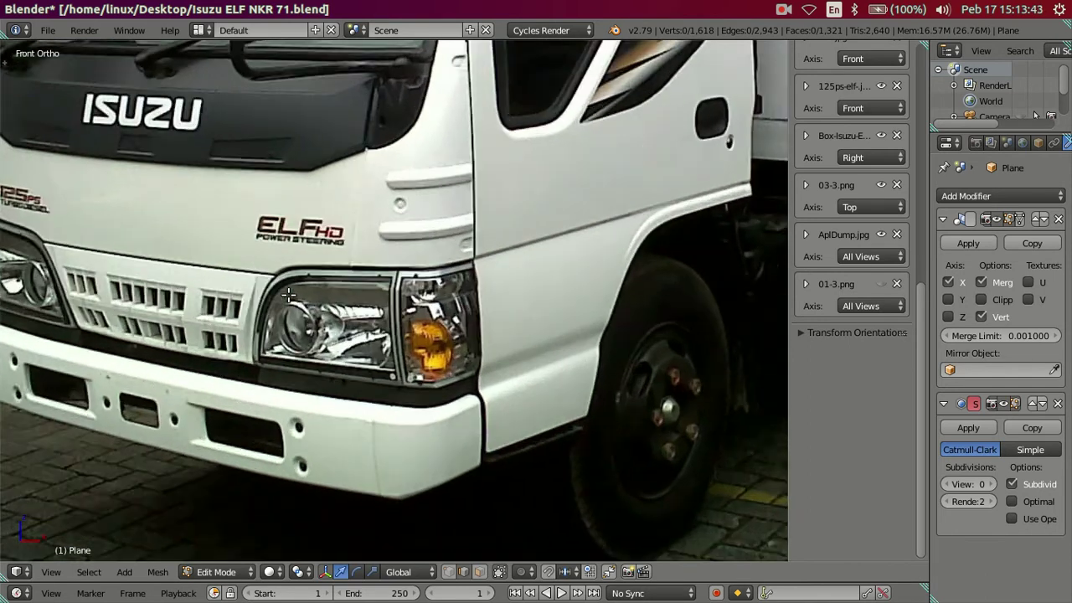
scroll(293, 292, up, 1)
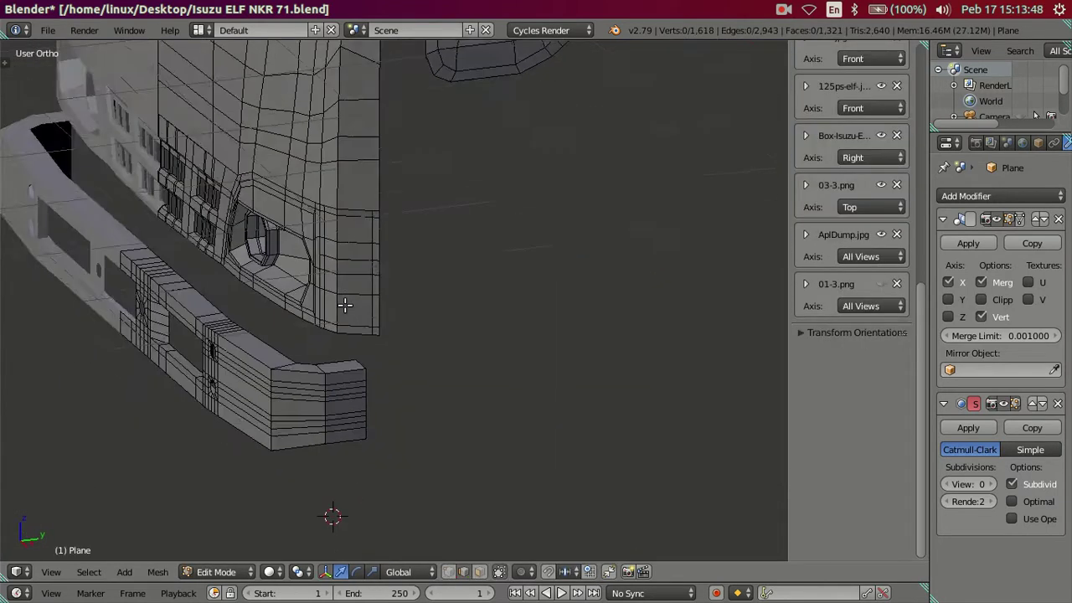
Step: Extrude the two stacked faces beside the headlight recess inward
scroll(344, 306, up, 1)
scroll(351, 277, up, 2)
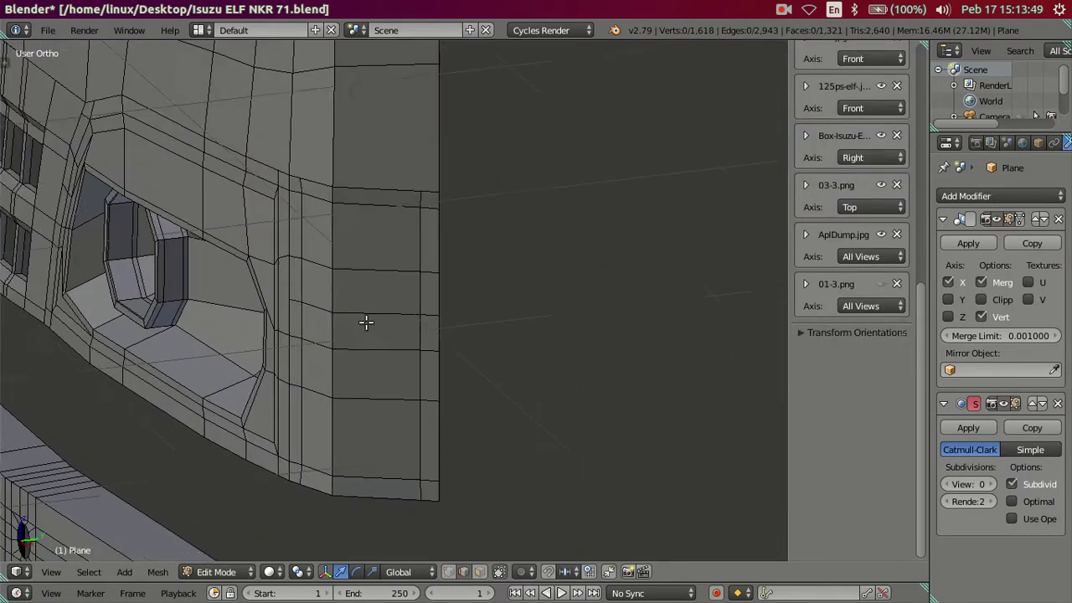
scroll(366, 324, up, 1)
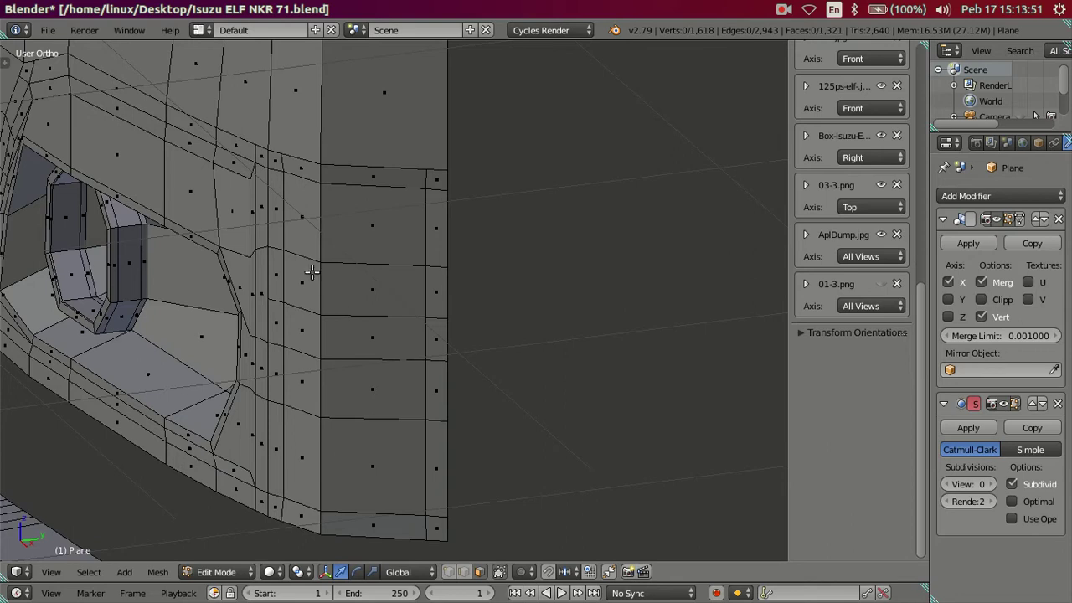
click(303, 222)
shift+click(309, 288)
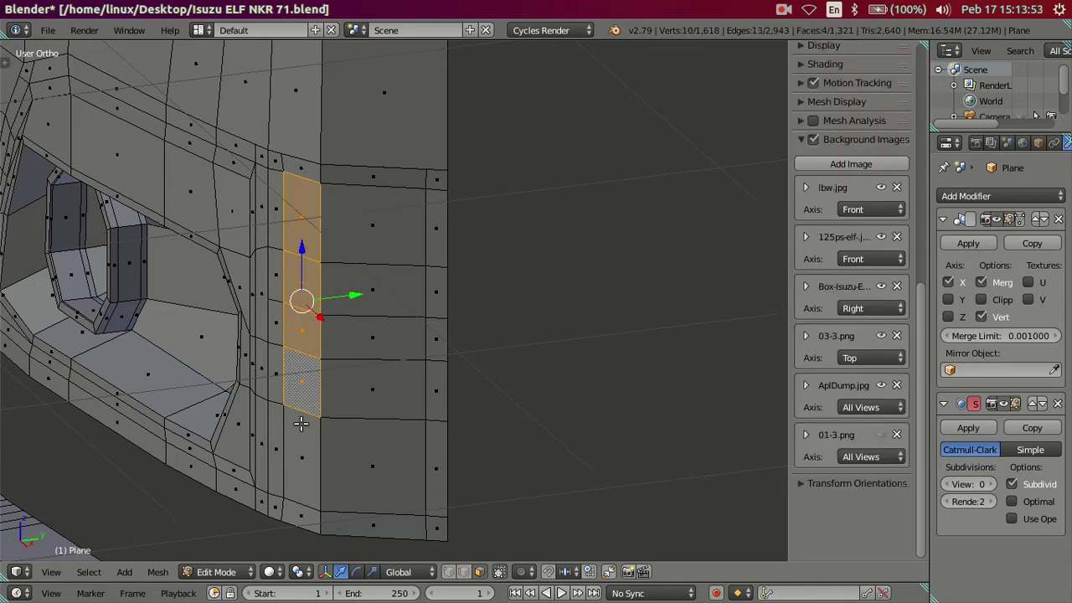
mouse_move(357, 408)
middle_down()
mouse_move(431, 376)
mouse_move(407, 430)
mouse_move(440, 479)
mouse_move(362, 447)
middle_up()
key(e)
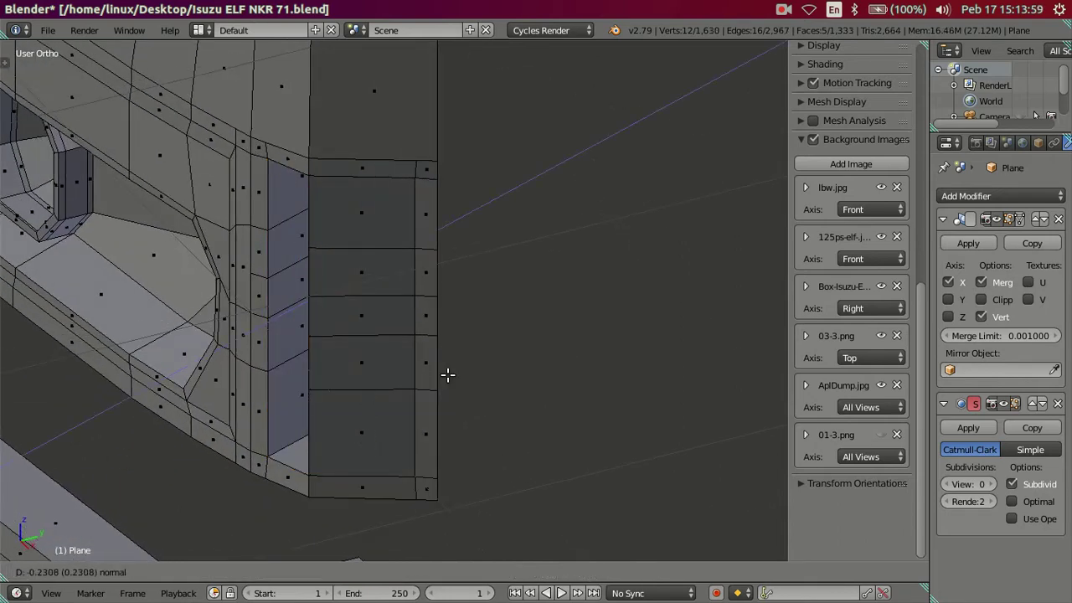
click(447, 375)
middle_drag(360, 351, 333, 310)
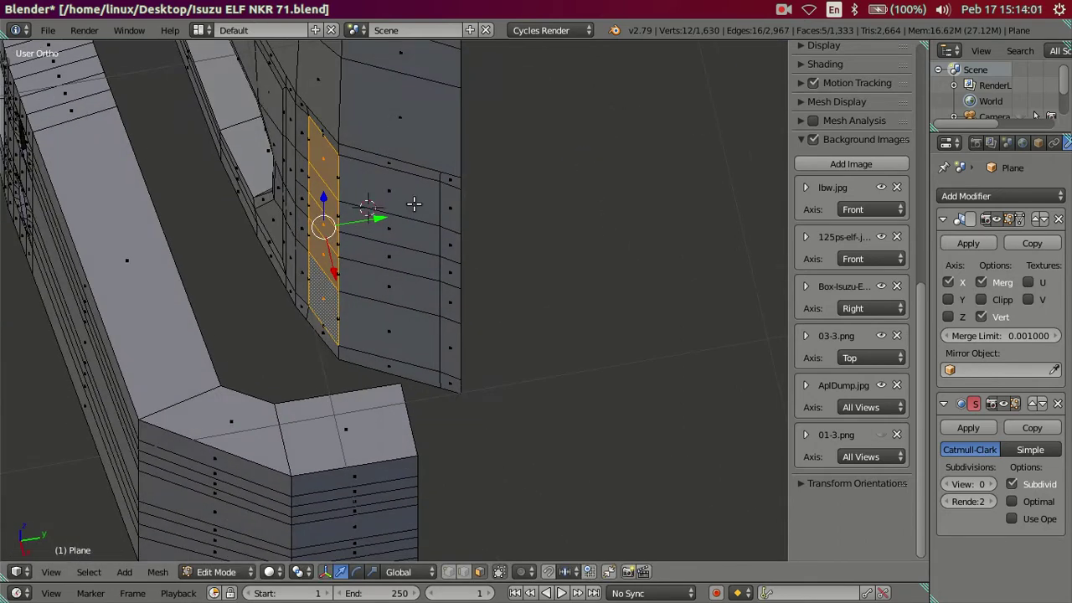
Step: In right side view, slide the recessed faces along Y, then deselect and inspect the recess
key(KP_3)
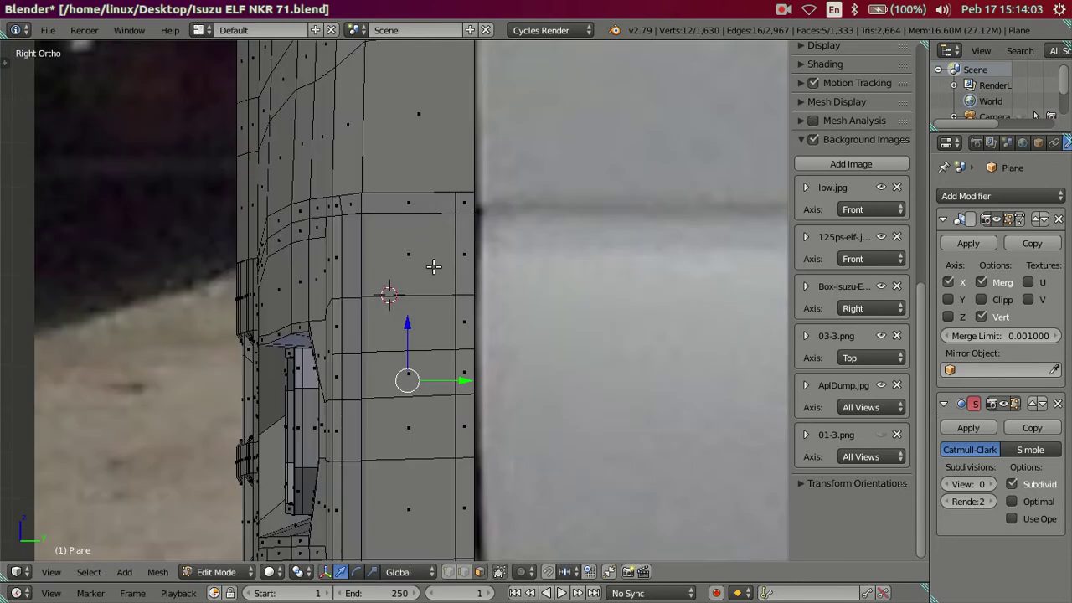
drag(466, 379, 491, 376)
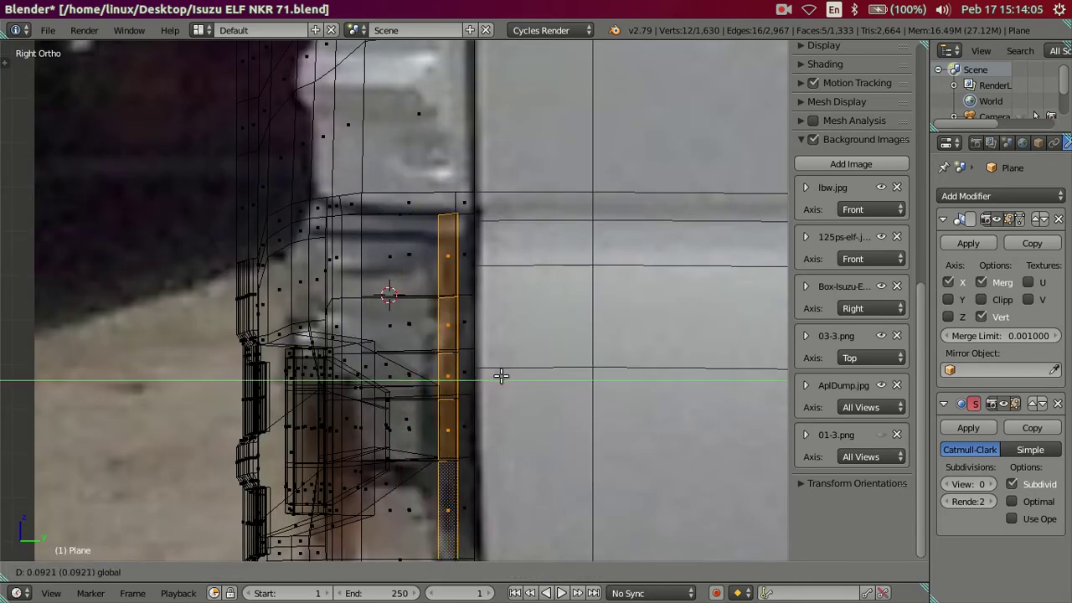
click(497, 376)
key(a)
middle_drag(500, 376, 394, 376)
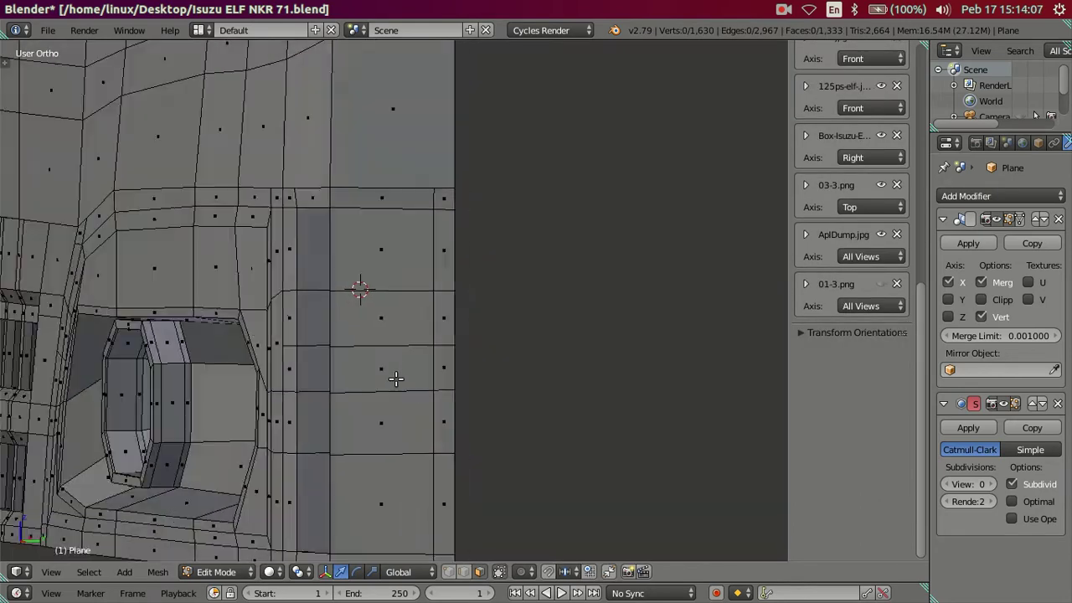
mouse_move(484, 381)
middle_down()
mouse_move(378, 259)
mouse_move(354, 277)
mouse_move(374, 299)
mouse_move(328, 332)
mouse_move(335, 363)
mouse_move(287, 297)
mouse_move(374, 322)
mouse_move(349, 388)
mouse_move(253, 346)
mouse_move(308, 376)
middle_up()
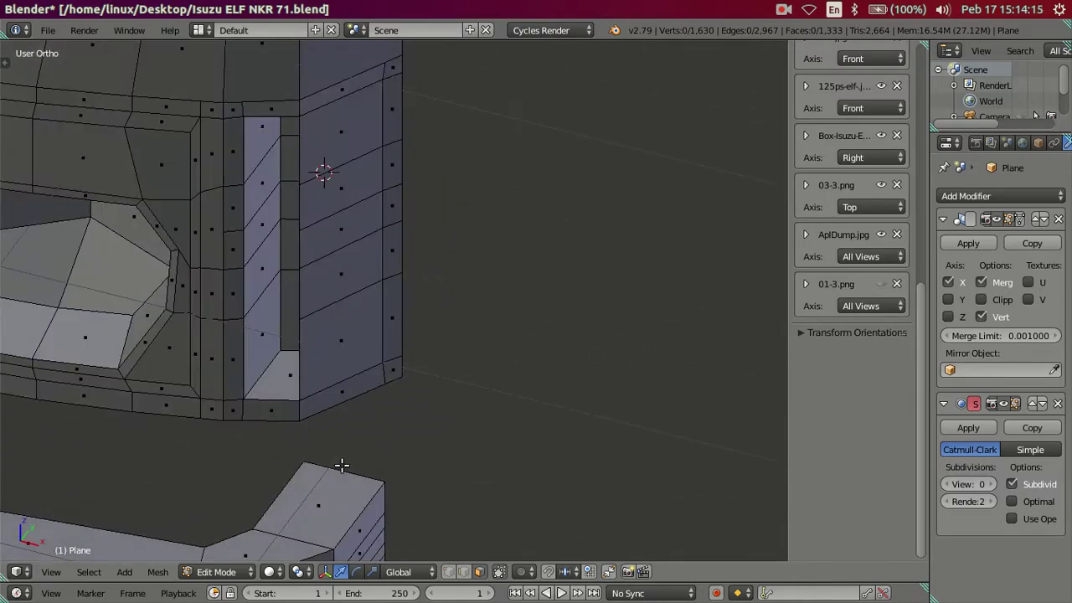
Step: Try editing a cab-corner edge's Y position, then undo back to the corner face strip selection
right_click(390, 319)
middle_drag(390, 319, 419, 335)
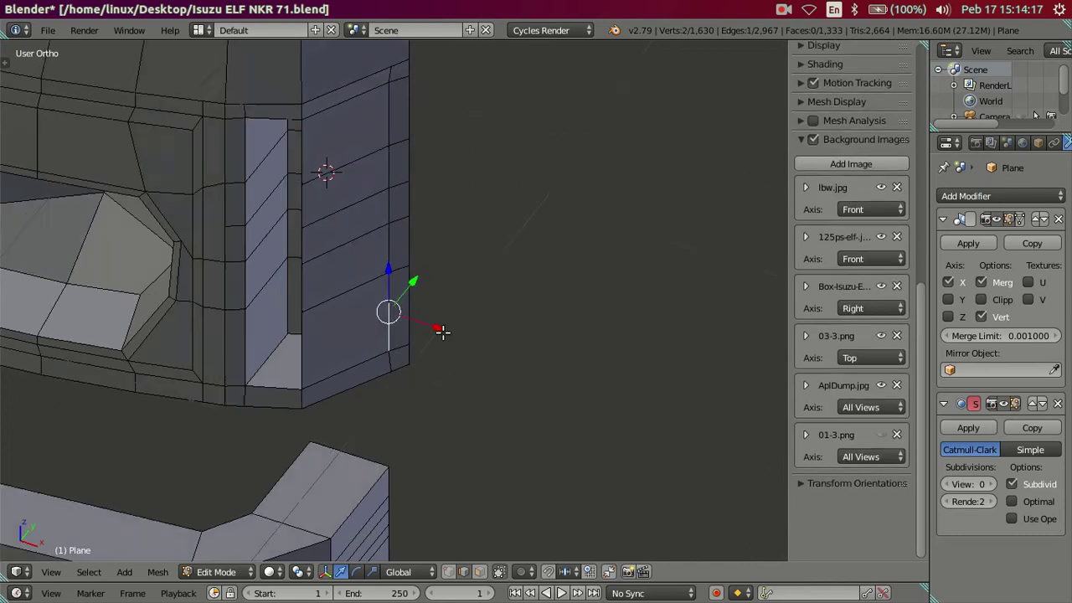
scroll(875, 116, up, 2)
scroll(871, 126, up, 6)
scroll(868, 140, down, 5)
scroll(868, 140, down, 1)
scroll(868, 140, up, 5)
scroll(868, 140, up, 6)
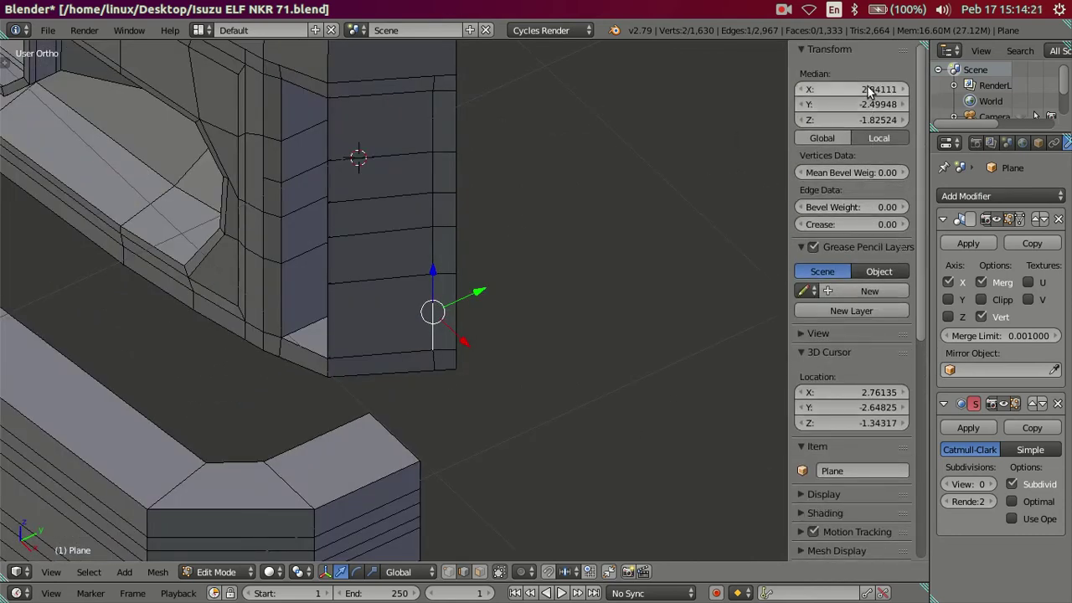
click(833, 104)
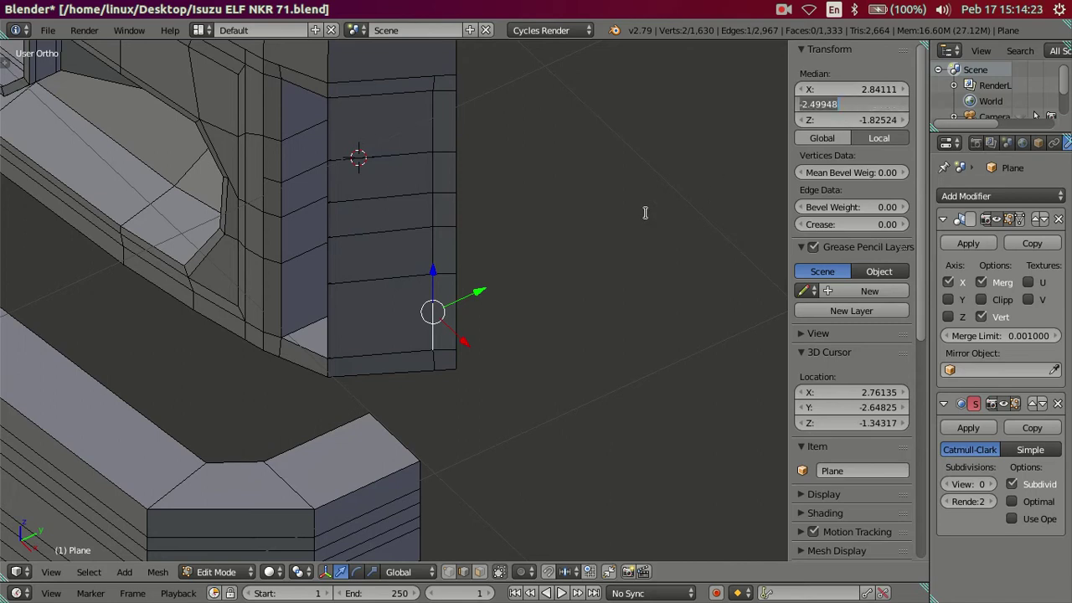
key(a)
mouse_move(382, 268)
middle_down()
mouse_move(478, 256)
mouse_move(495, 232)
middle_up()
key(ctrl+z)
key(a)
key(ctrl+z)
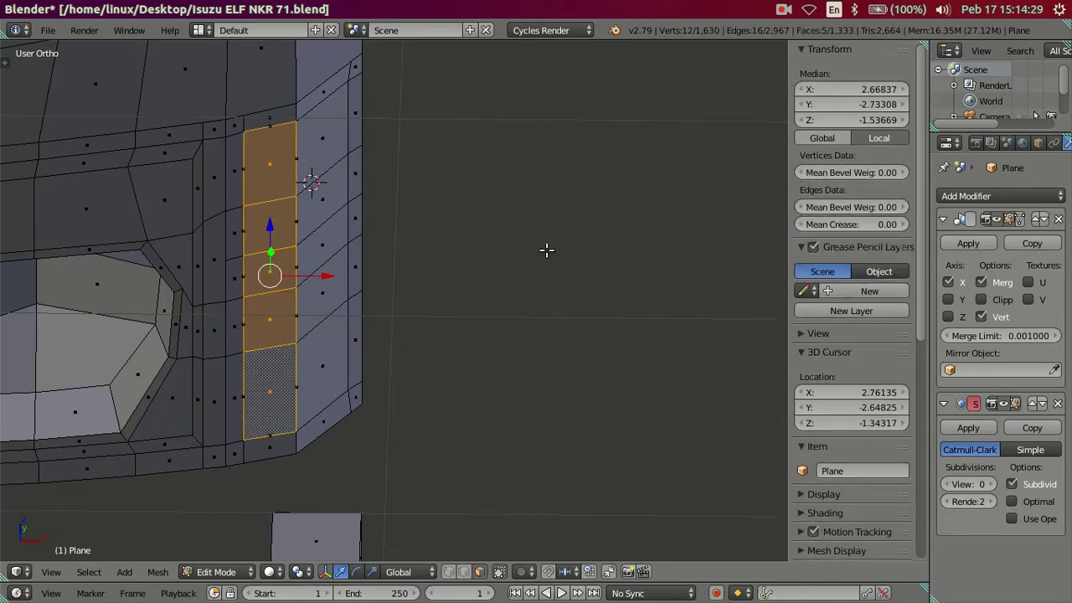
middle_drag(512, 268, 371, 294)
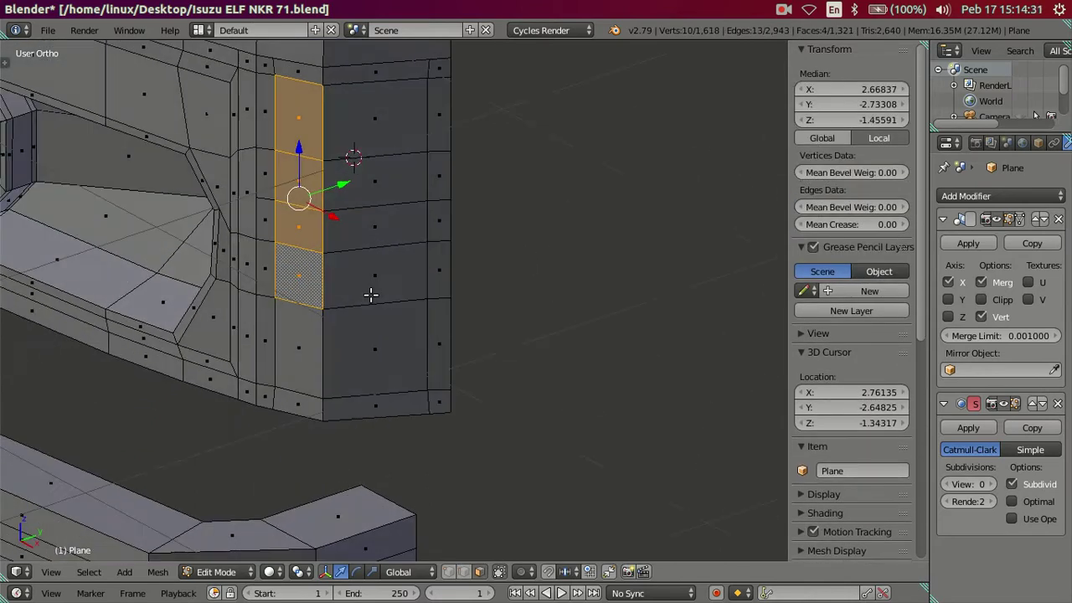
Step: Add the neighbouring face column, extrude the corner faces inward and move them along Y
shift+click(317, 328)
shift+click(333, 314)
ctrl+right_click(368, 123)
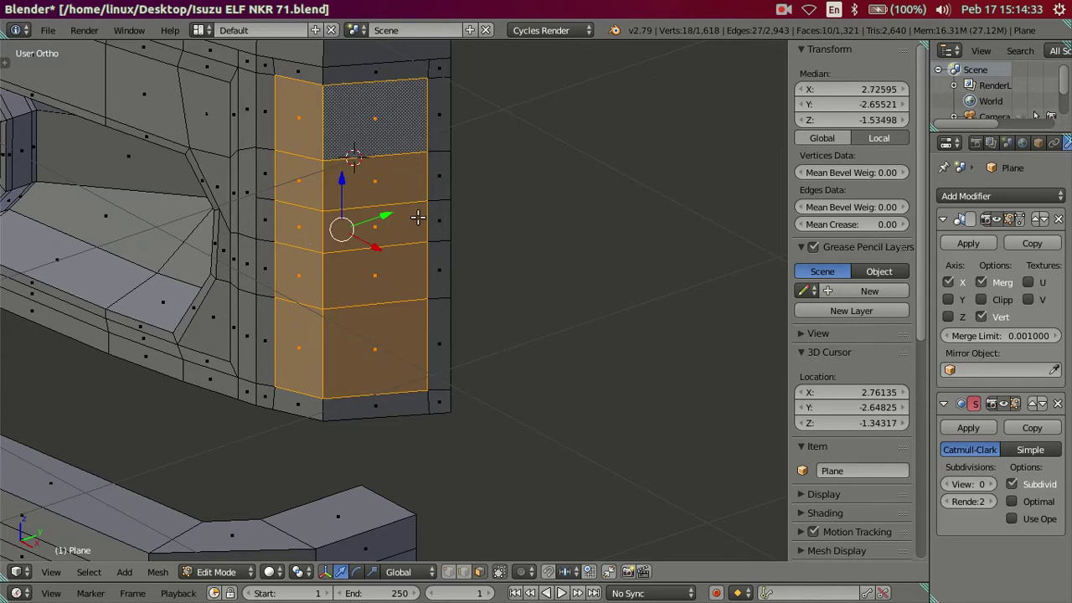
key(e)
click(532, 178)
middle_drag(478, 198, 436, 197)
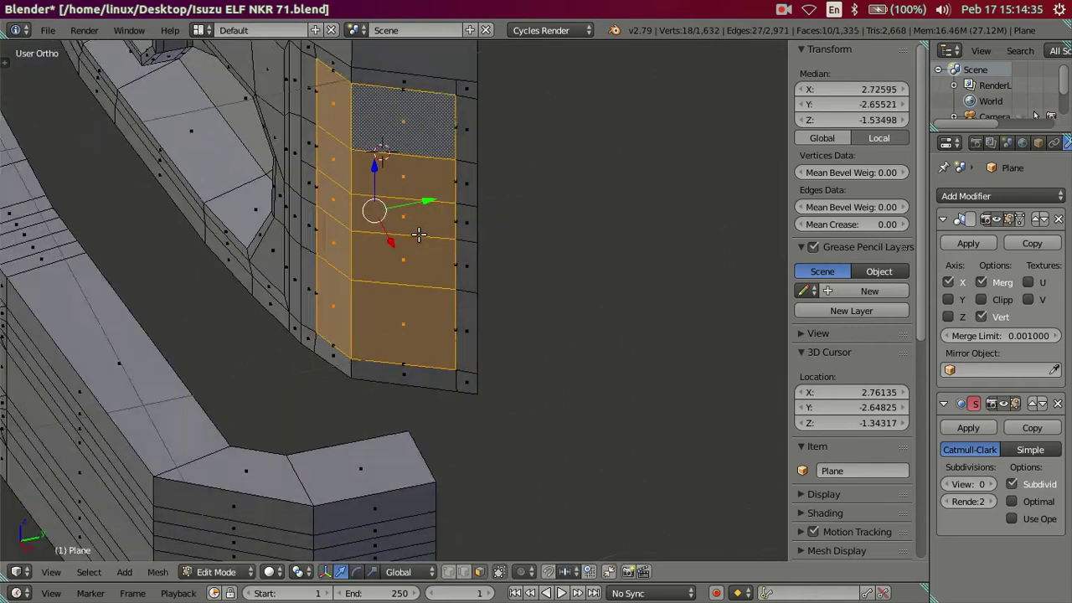
key(g)
key(y)
click(562, 187)
mouse_move(562, 186)
middle_down()
mouse_move(612, 196)
mouse_move(527, 189)
middle_up()
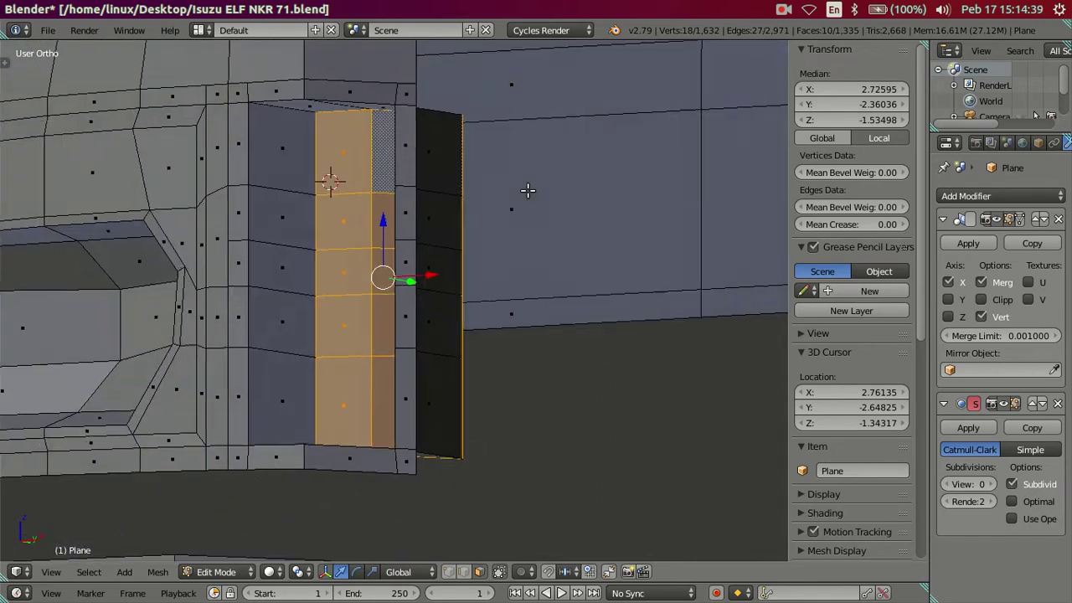
Step: Shift a single vertical recess edge to Y -2.49948
right_click(312, 178)
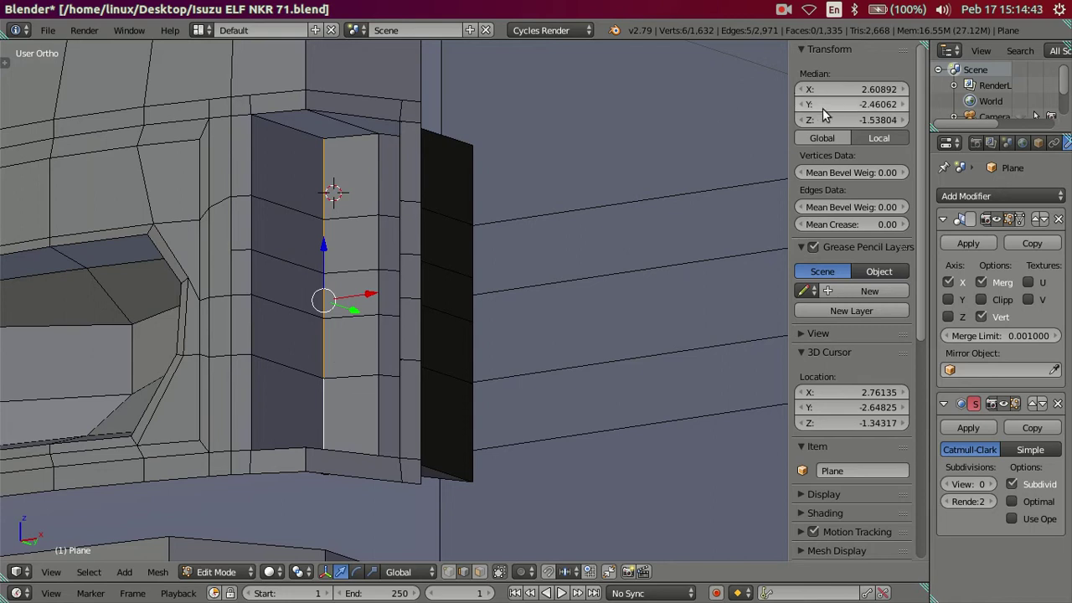
drag(823, 108, 808, 108)
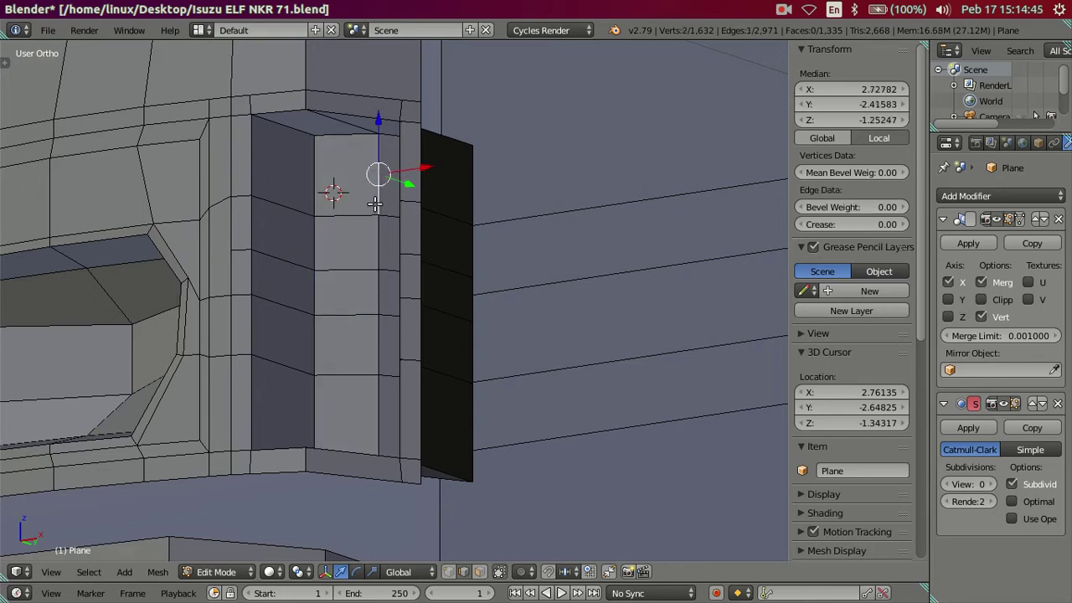
middle_drag(374, 204, 364, 335)
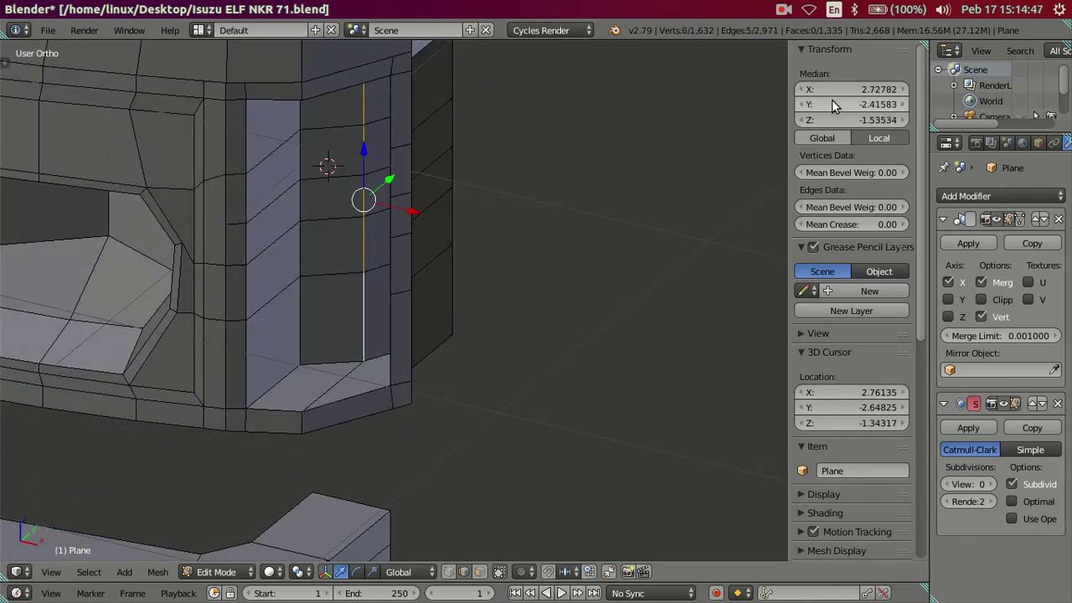
key(a)
mouse_move(390, 279)
middle_down()
mouse_move(469, 242)
mouse_move(436, 230)
mouse_move(357, 259)
mouse_move(457, 283)
middle_up()
Step: Move the vertical edge loop beside the black face along X to hide it
click(519, 323)
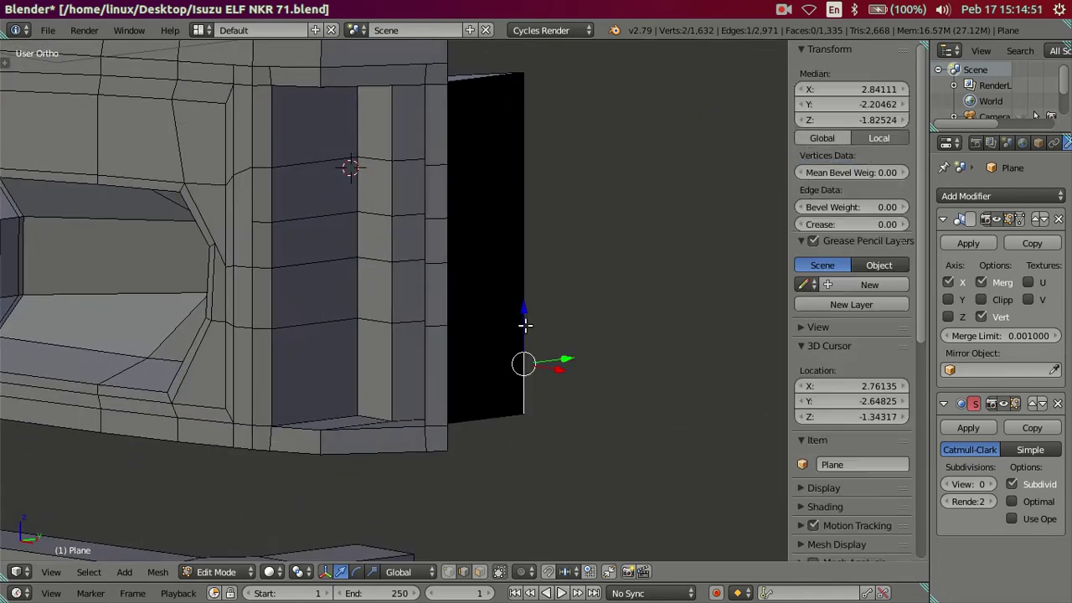
alt+right_click(531, 81)
key(ctrl+z)
mouse_move(524, 225)
middle_down()
mouse_move(617, 232)
mouse_move(461, 244)
middle_up()
key(g)
key(x)
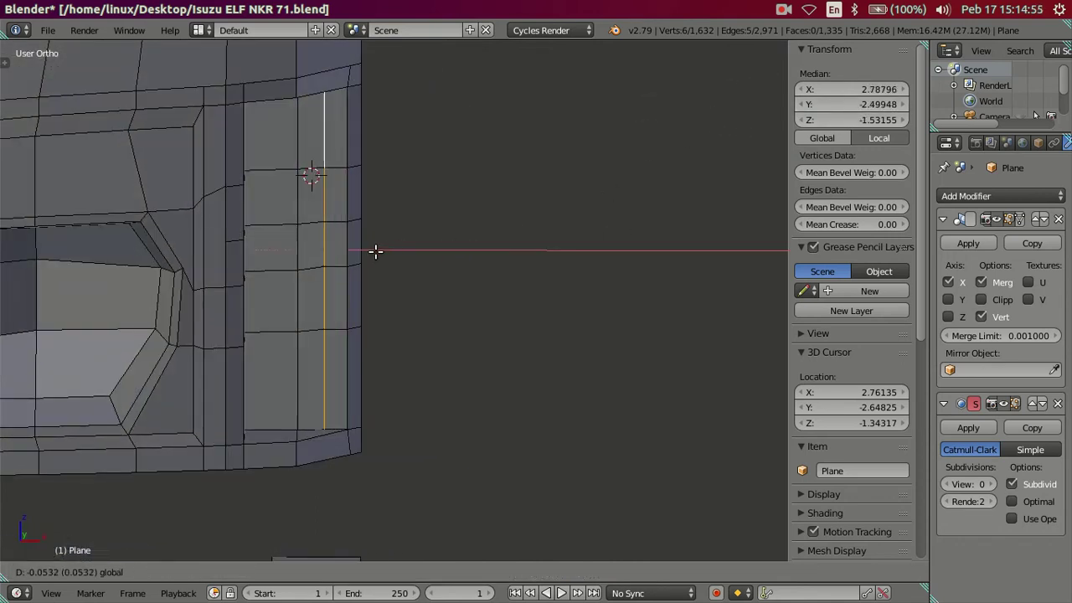
click(375, 251)
mouse_move(375, 251)
middle_down()
mouse_move(364, 282)
mouse_move(374, 285)
mouse_move(311, 228)
mouse_move(414, 153)
mouse_move(418, 137)
mouse_move(325, 159)
middle_up()
key(a)
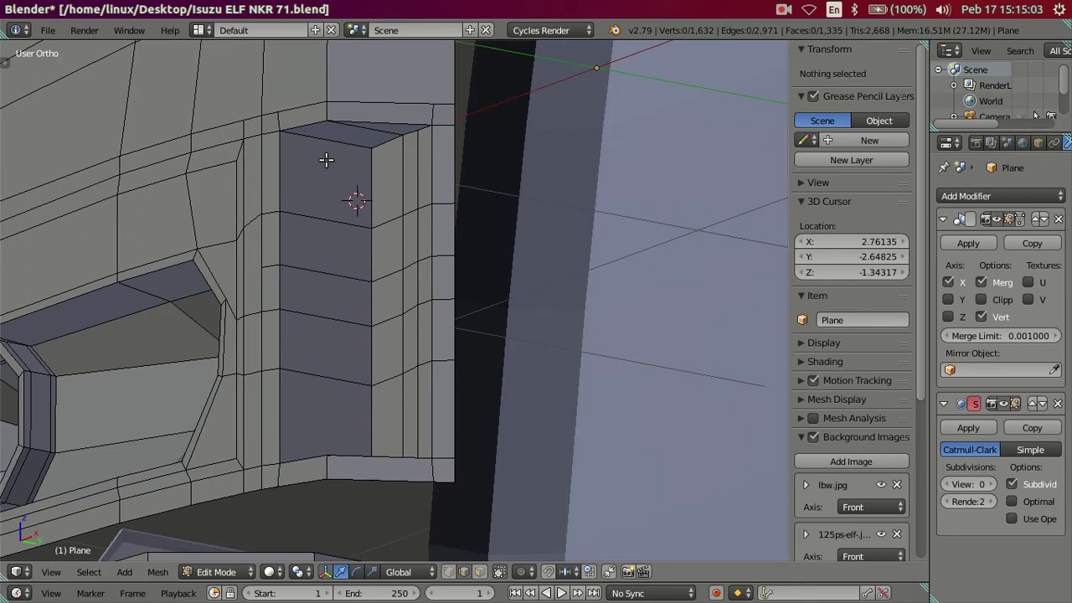
scroll(325, 159, down, 2)
key(KP_1)
scroll(425, 160, down, 3)
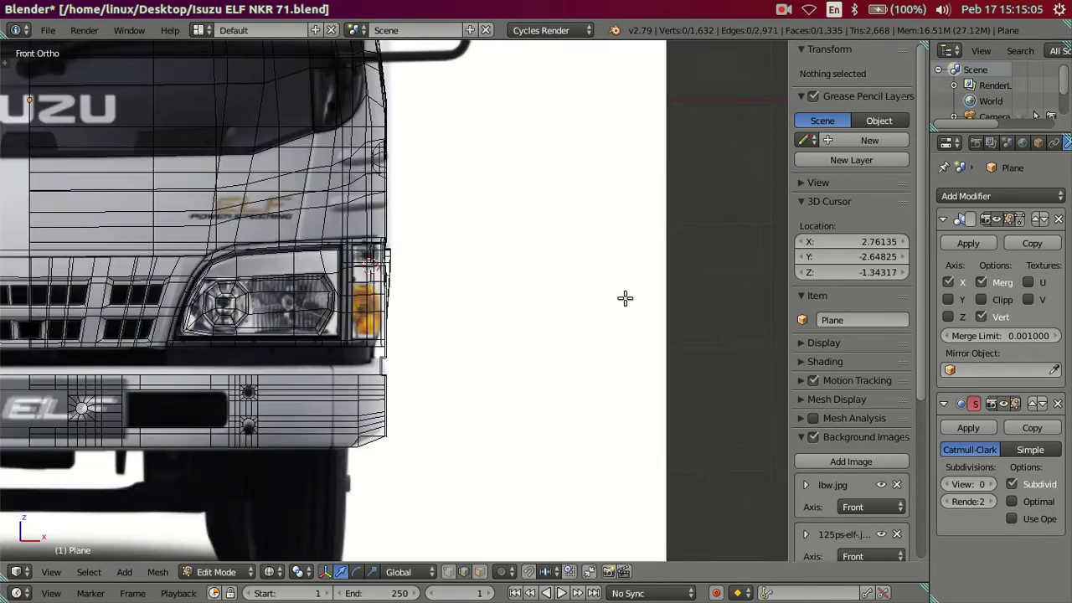
scroll(624, 297, down, 2)
scroll(639, 294, up, 2)
scroll(455, 298, up, 2)
scroll(426, 311, up, 2)
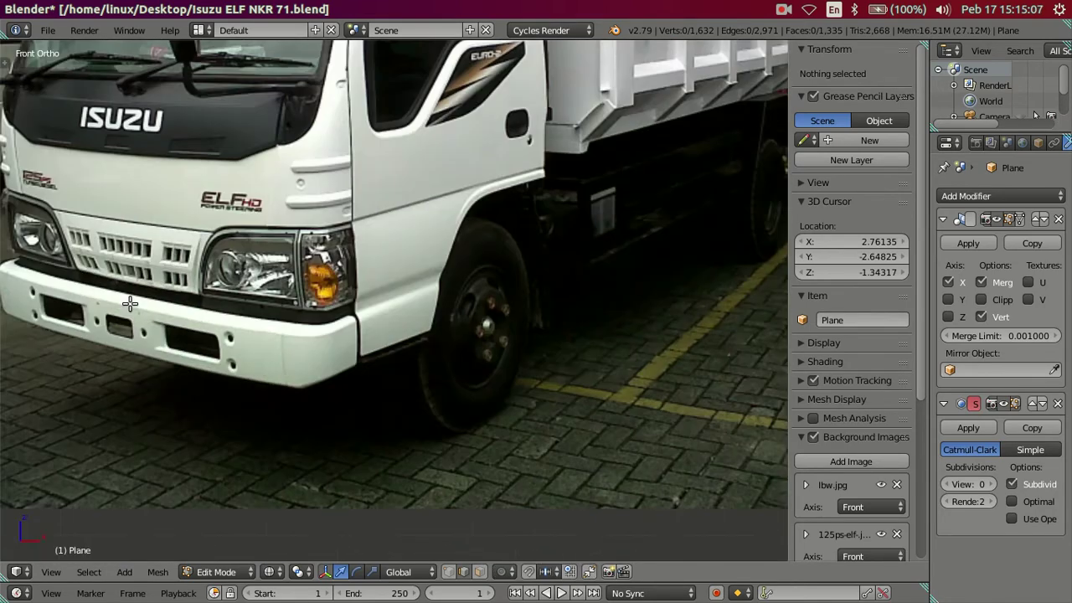
scroll(318, 310, up, 2)
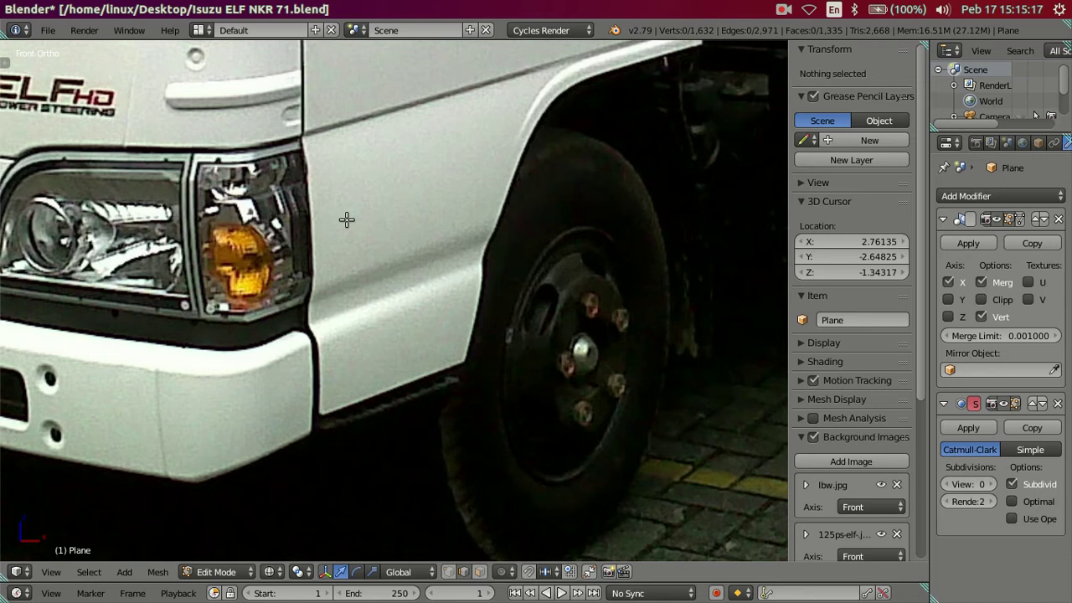
scroll(264, 188, down, 5)
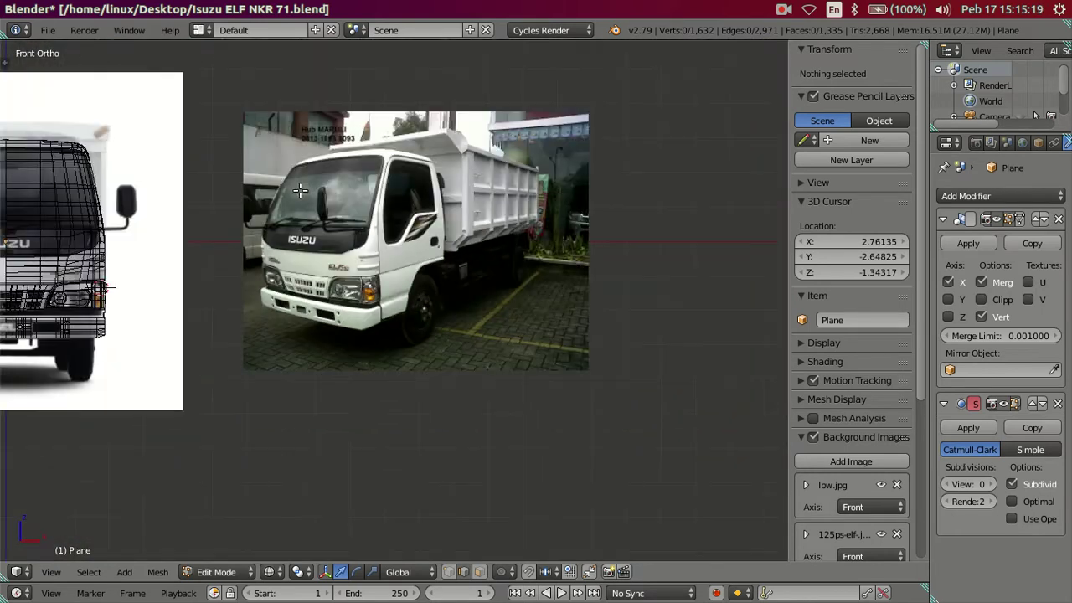
mouse_move(352, 201)
middle_down()
mouse_move(508, 243)
mouse_move(421, 391)
middle_up()
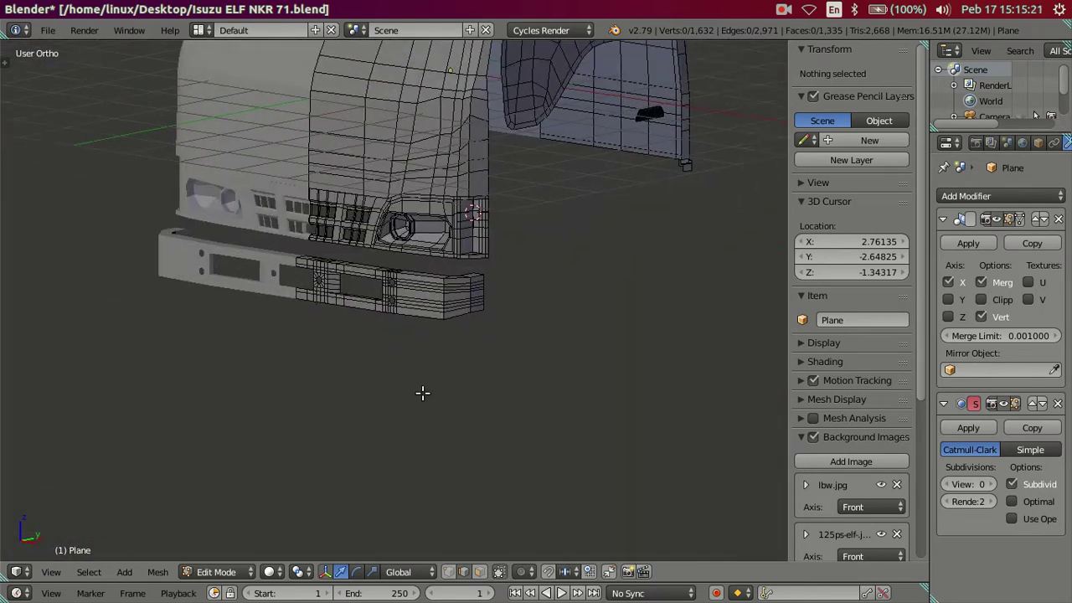
scroll(421, 391, up, 4)
Step: Undo the earlier extrusion and reselect both face columns, leaving one face out
alt+right_click(461, 366)
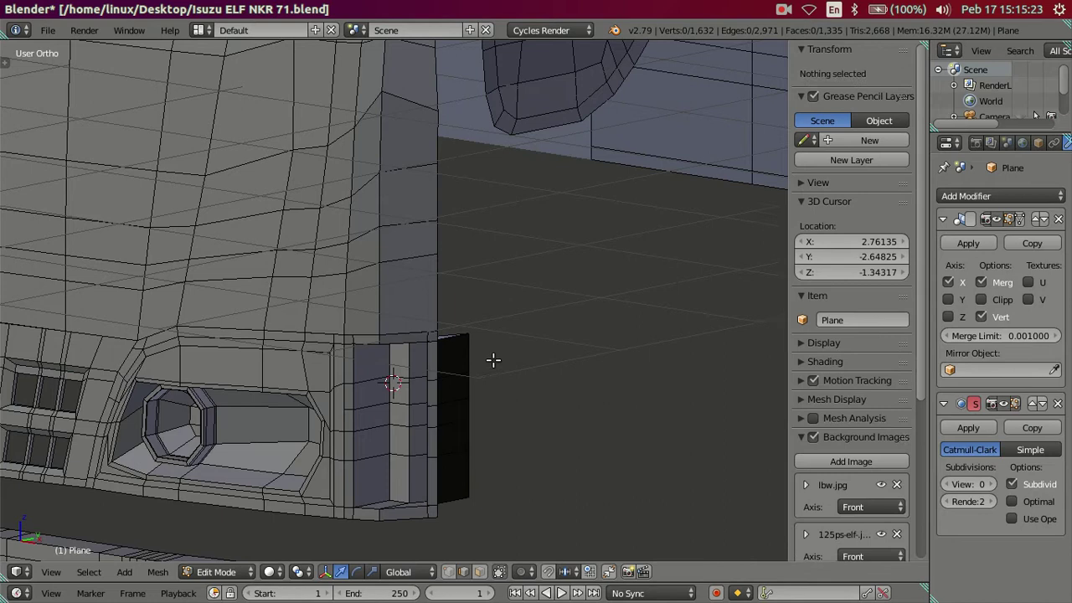
key(ctrl+KP_Add)
key(ctrl+z)
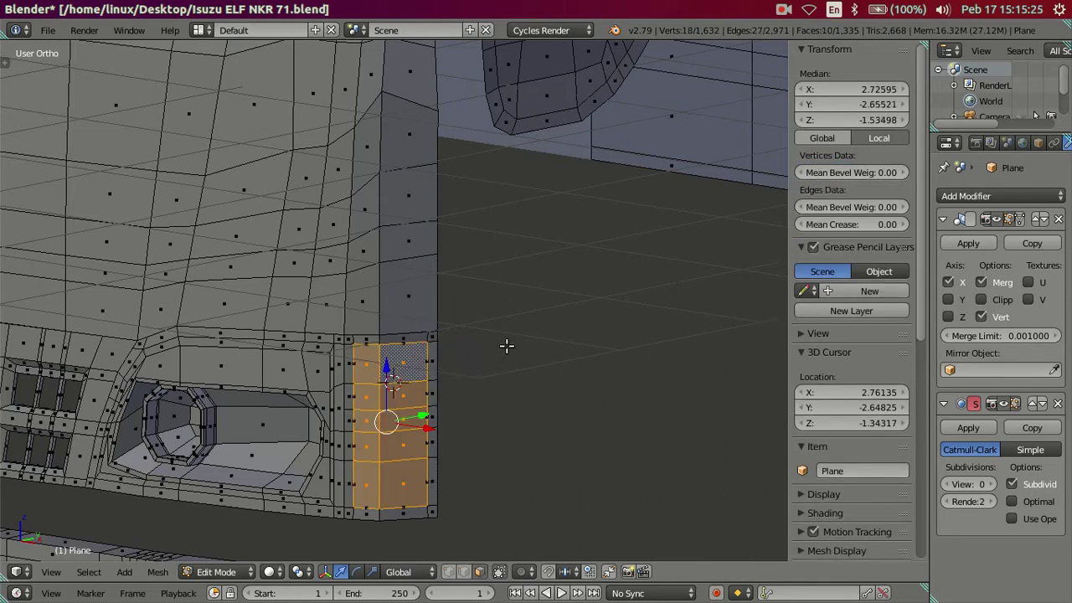
key(ctrl+z)
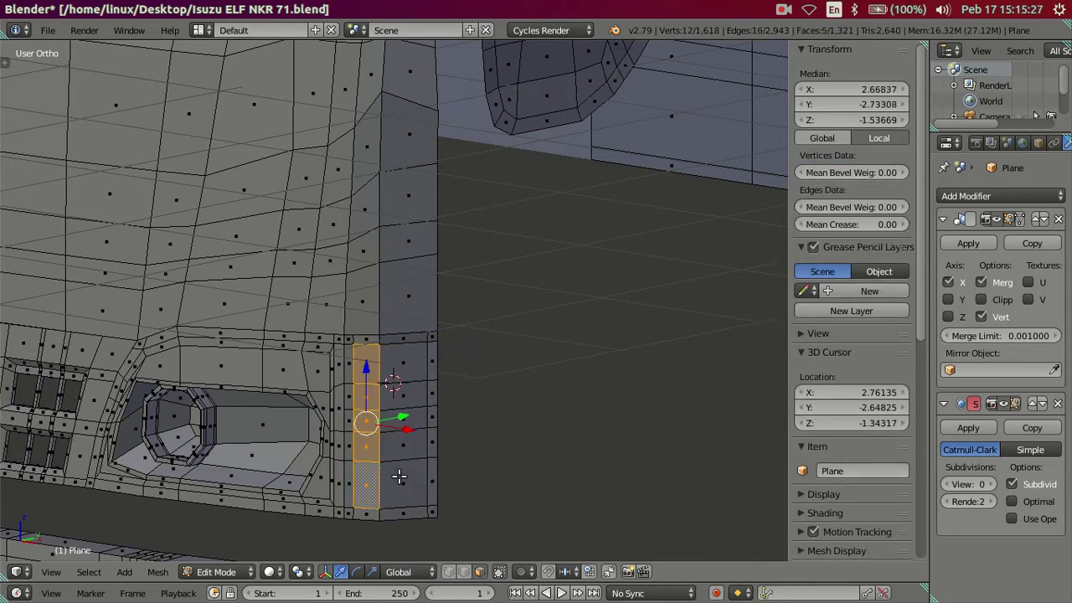
shift+right_click(399, 476)
shift+right_click(405, 378)
shift+right_click(406, 356)
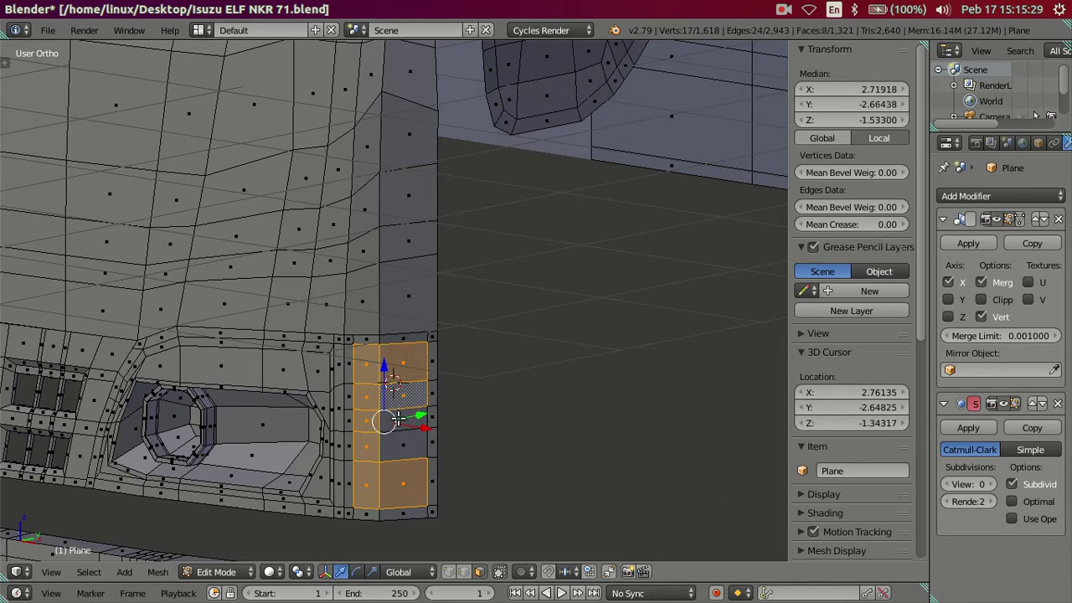
shift+right_click(400, 411)
shift+right_click(390, 444)
shift+right_click(393, 405)
shift+right_click(393, 404)
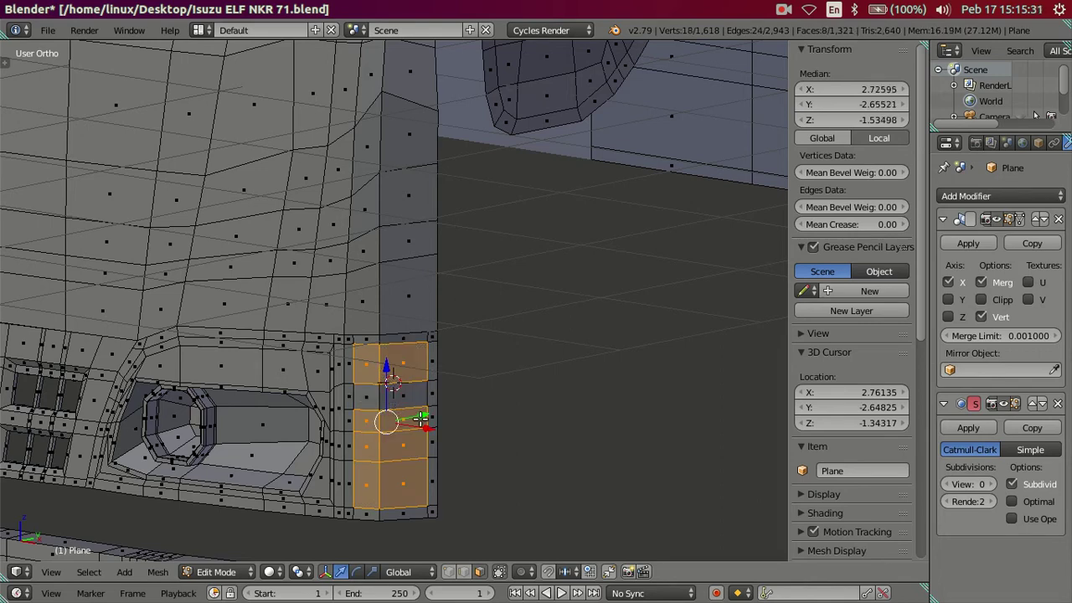
shift+middle_drag(421, 417, 394, 345)
Step: Extrude the selected faces and move them along Y into two separate blocks
key(e)
right_click(386, 339)
drag(385, 333, 485, 310)
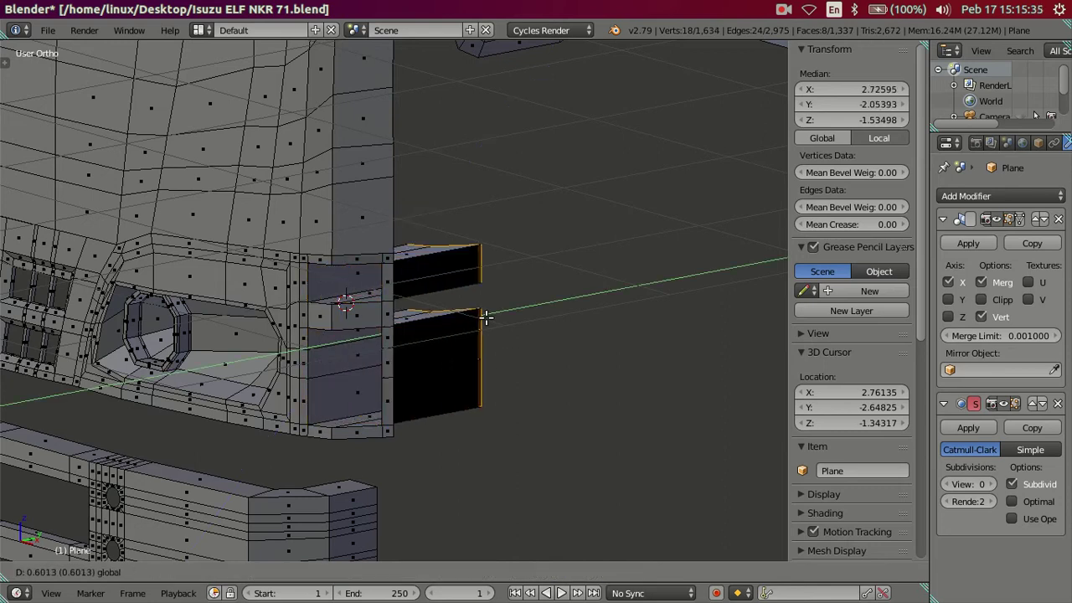
middle_drag(494, 307, 526, 339)
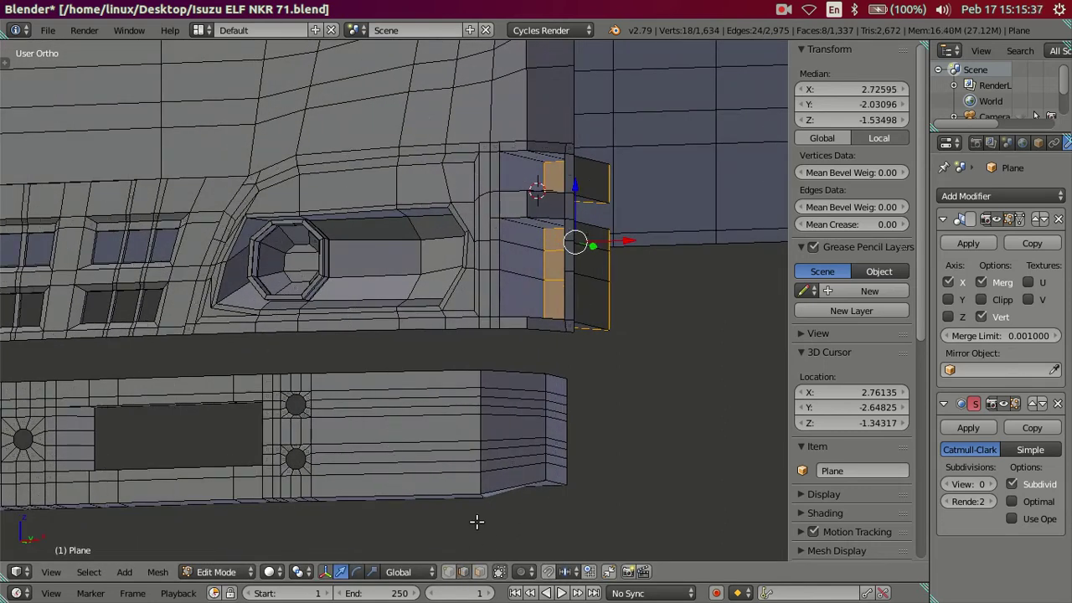
scroll(503, 227, up, 1)
scroll(504, 227, up, 1)
Step: Frame the corner and select the upper and lower vertical edges of the new recess
right_click(523, 213)
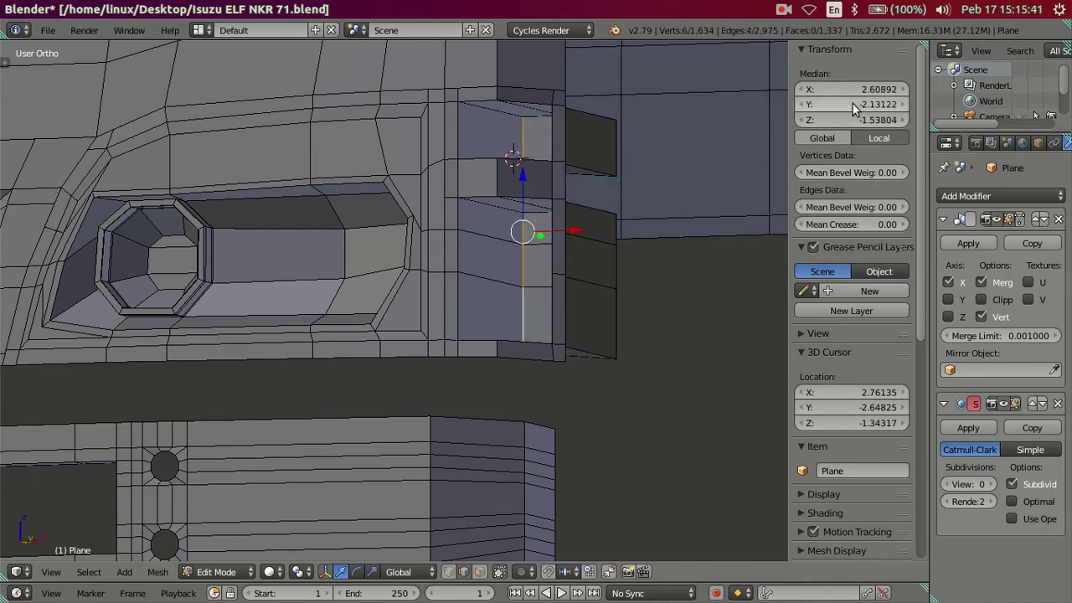
key(a)
middle_drag(658, 215, 675, 220)
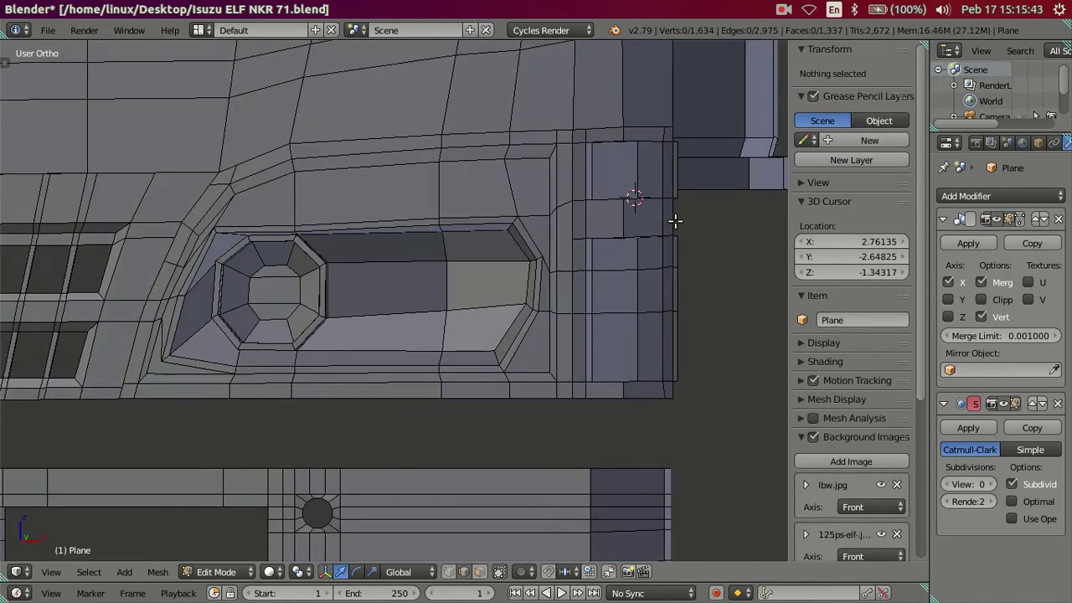
right_click(629, 167)
shift+right_click(631, 248)
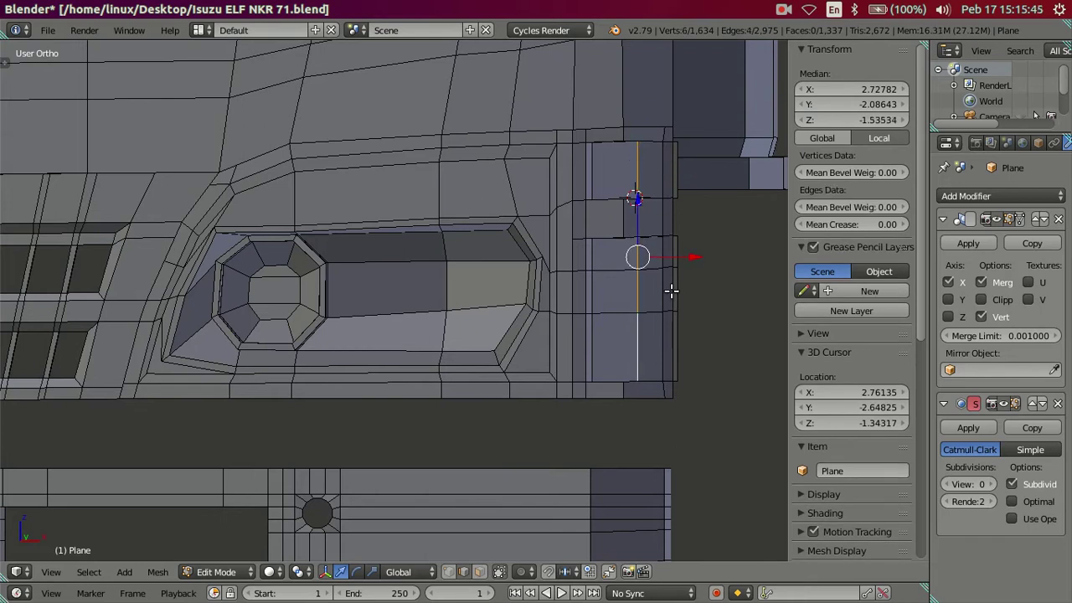
key(KP_Decimal)
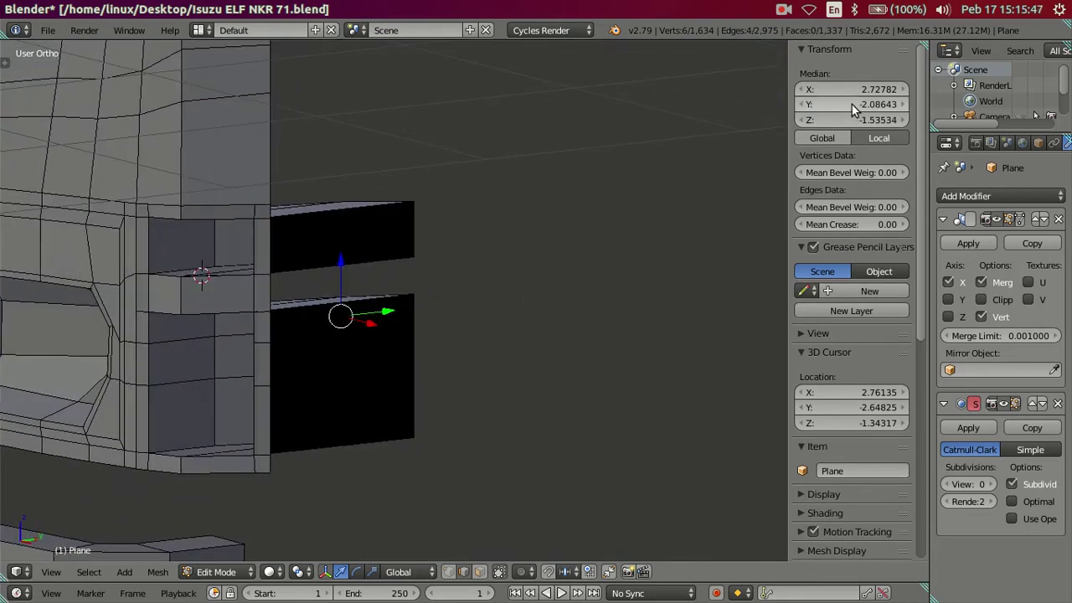
key(a)
right_click(418, 238)
shift+right_click(426, 361)
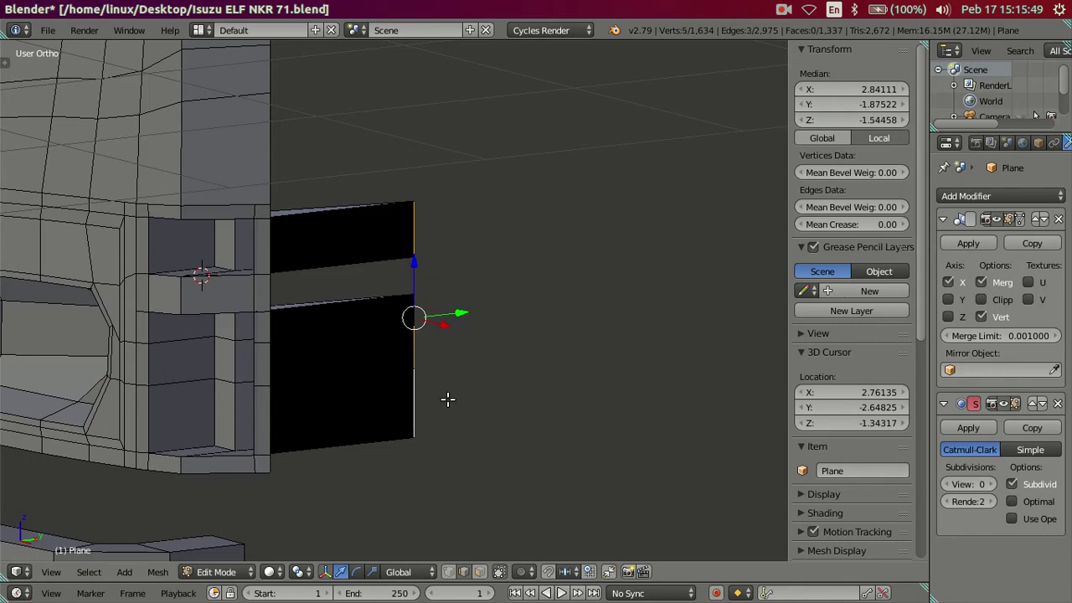
Step: Test sliding the two recess edges along Y, then revert the trial move
drag(834, 107, 806, 119)
key(a)
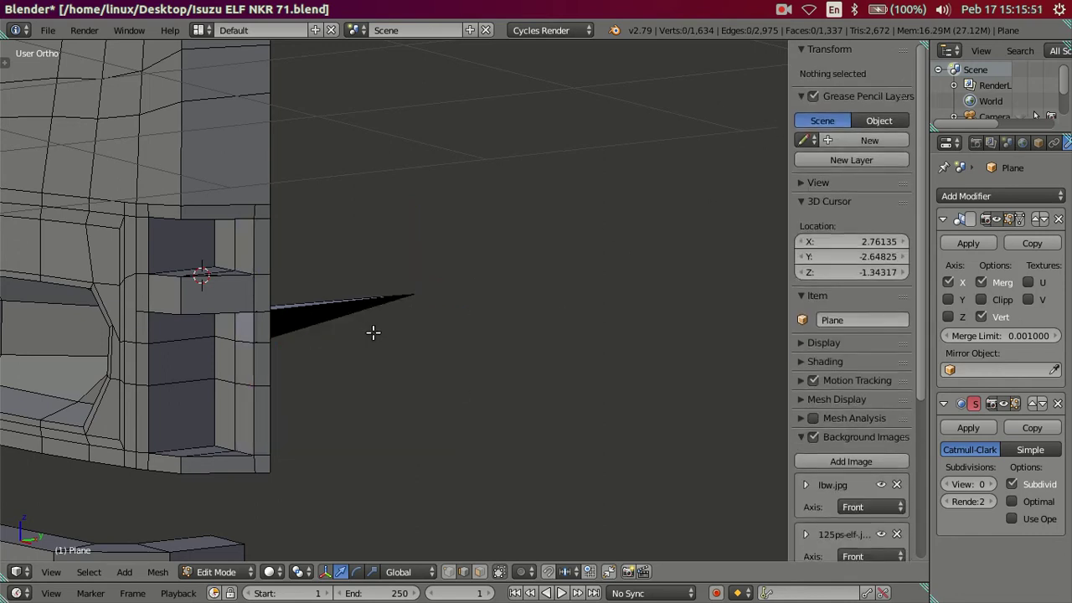
shift+middle_drag(371, 330, 388, 340)
key(ctrl+z)
key(ctrl+z)
middle_drag(500, 339, 404, 277)
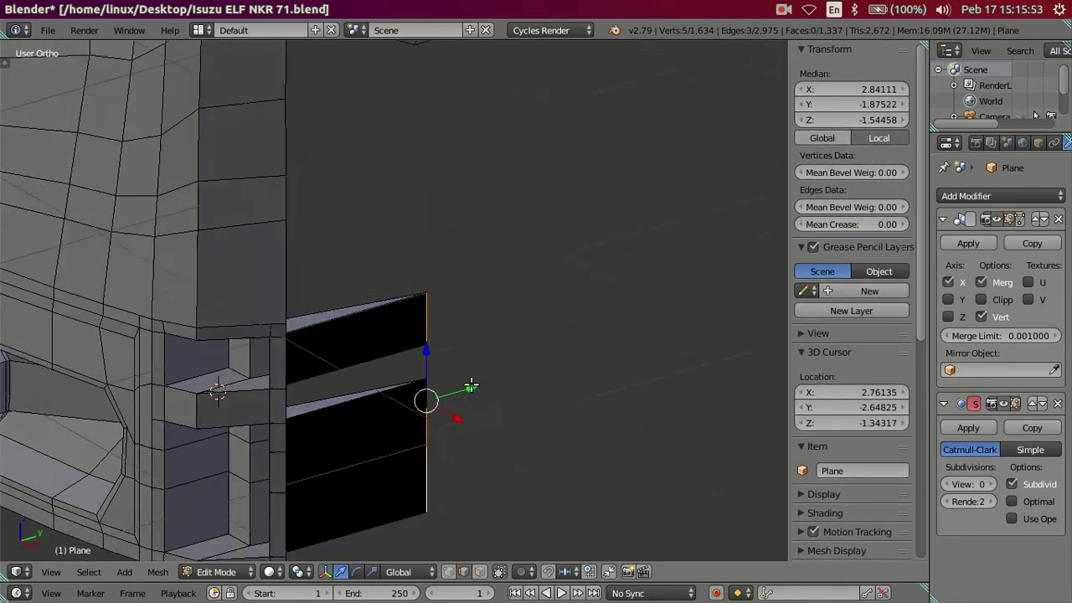
scroll(405, 277, up, 4)
scroll(368, 348, up, 2)
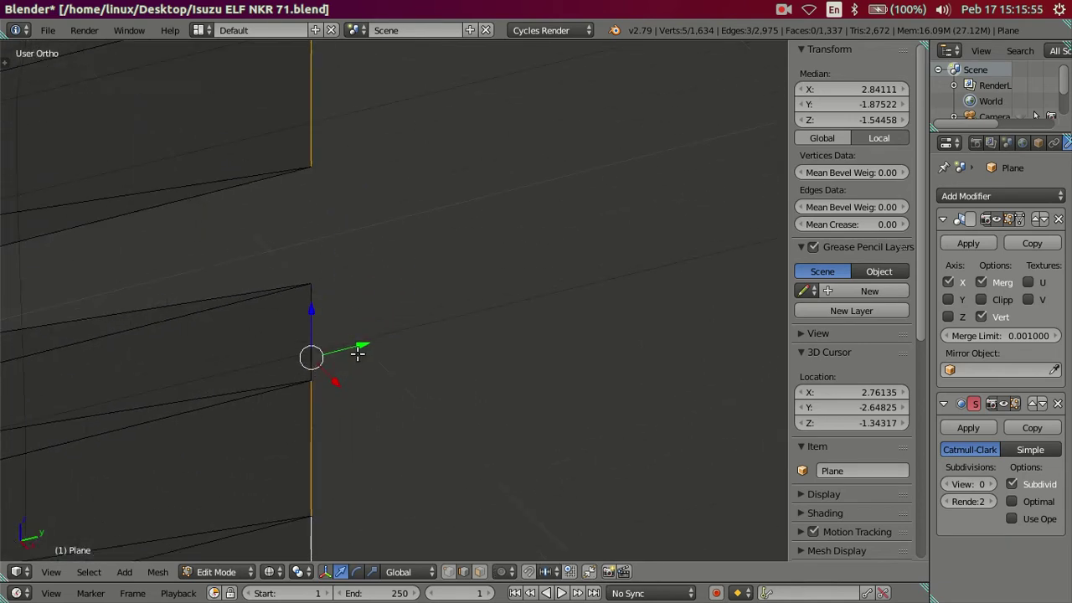
scroll(324, 321, down, 2)
scroll(571, 250, down, 1)
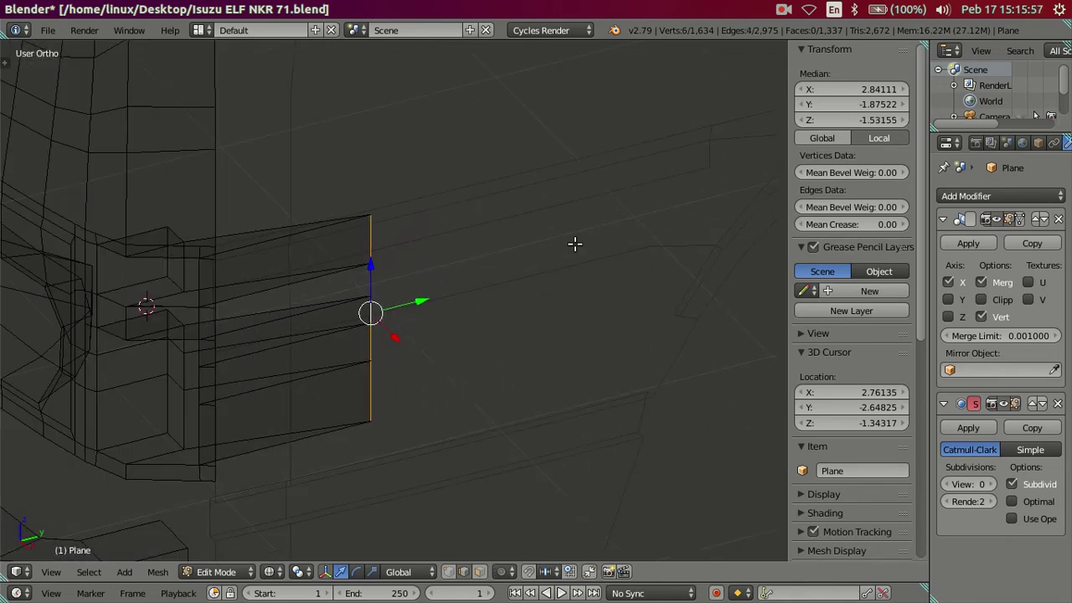
Step: Return to solid shading and shift a vertical recess edge loop slightly left along X
key(a)
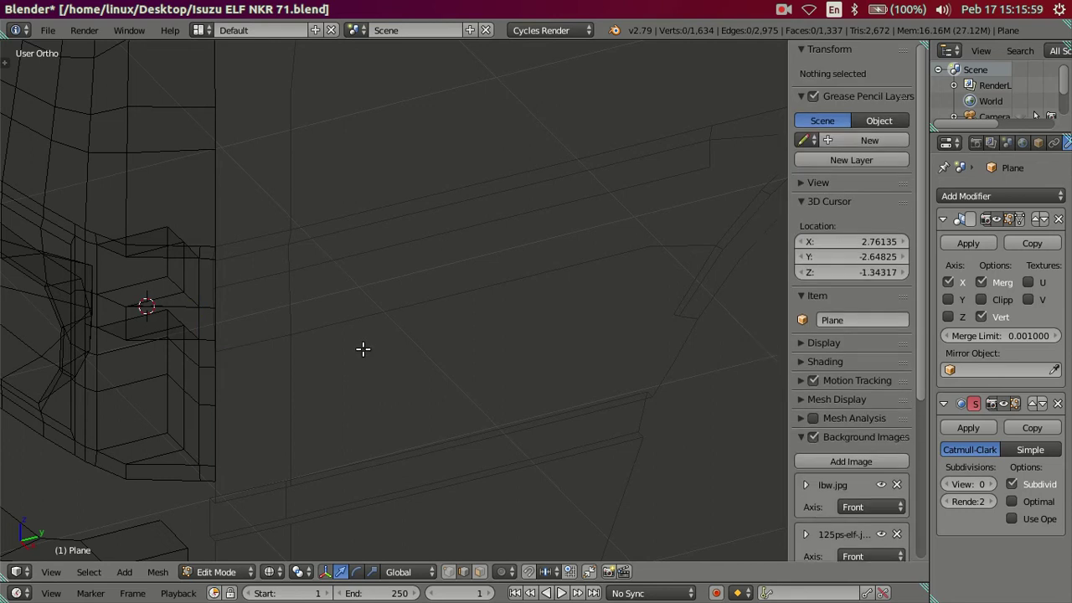
key(z)
scroll(377, 318, down, 2)
alt+right_click(418, 319)
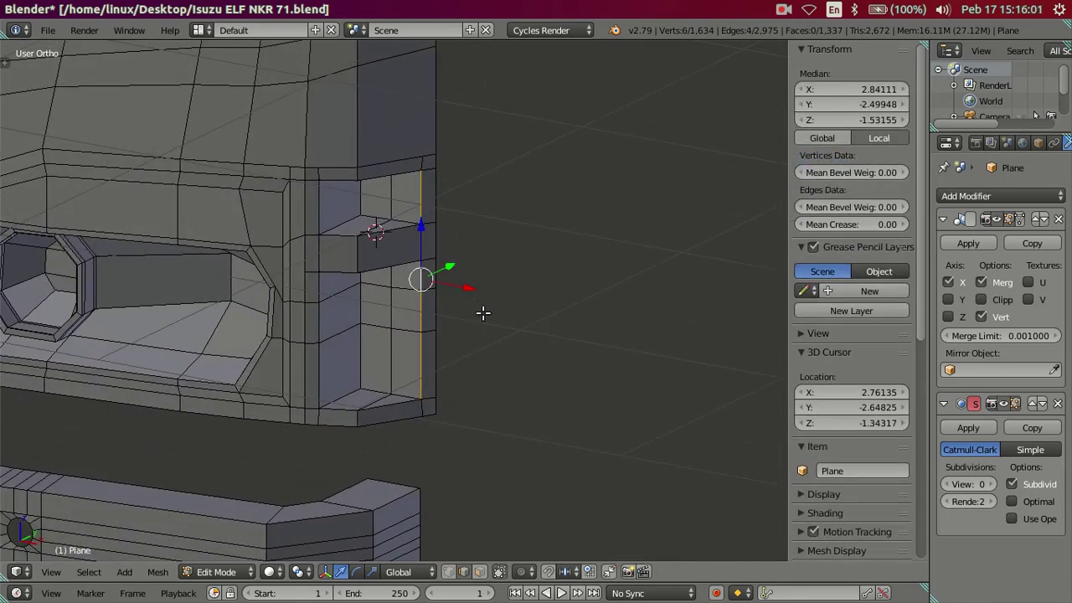
drag(465, 288, 452, 284)
click(452, 284)
Step: Add more vertical recess edges and a vertex to the selection
middle_drag(443, 311, 397, 359)
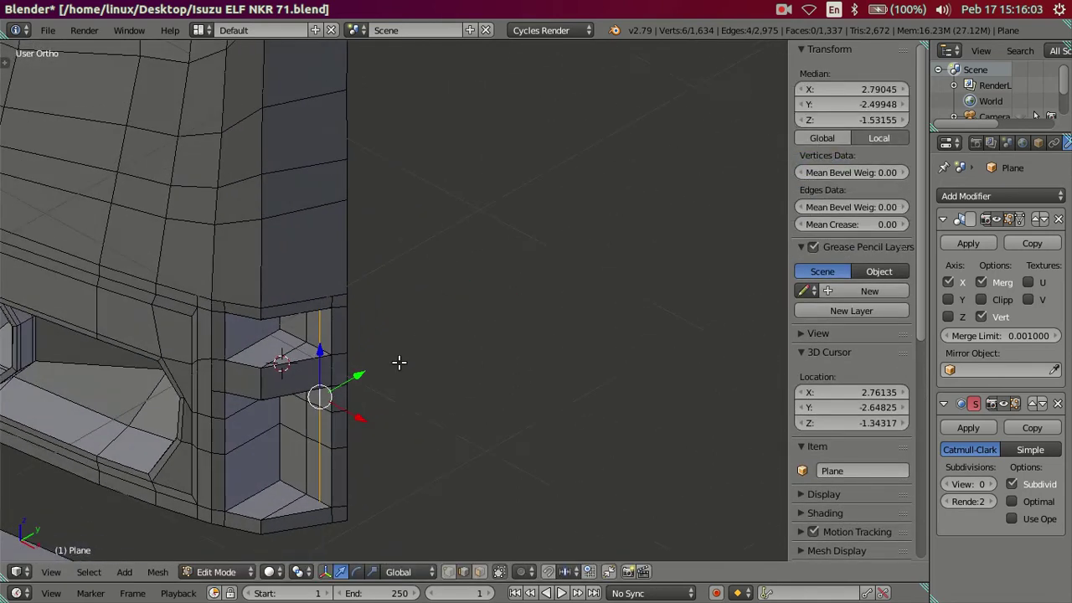
scroll(410, 330, up, 2)
scroll(347, 427, up, 2)
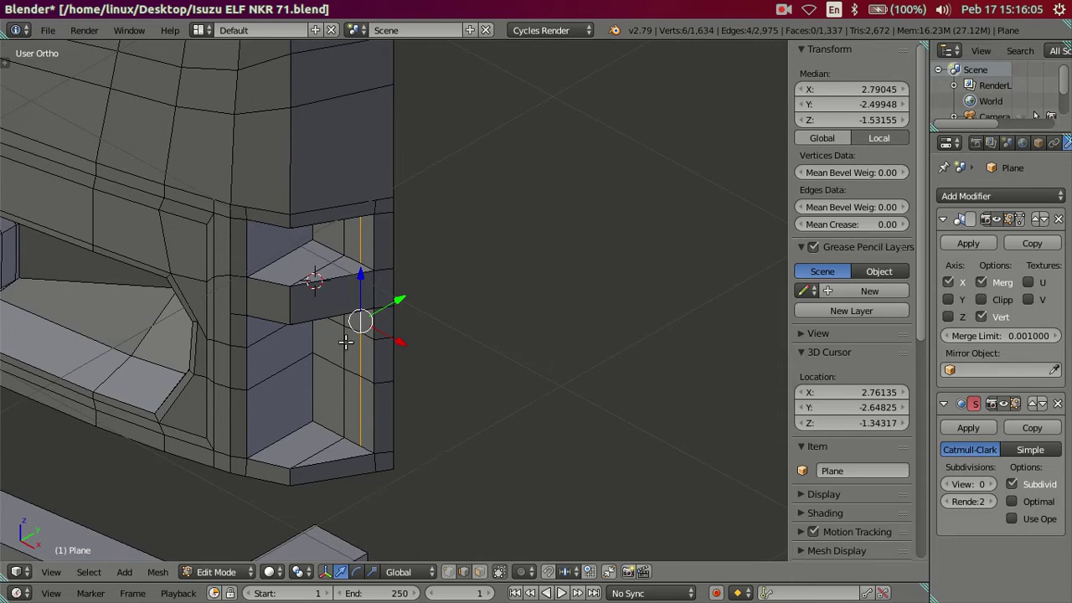
shift+right_click(338, 403)
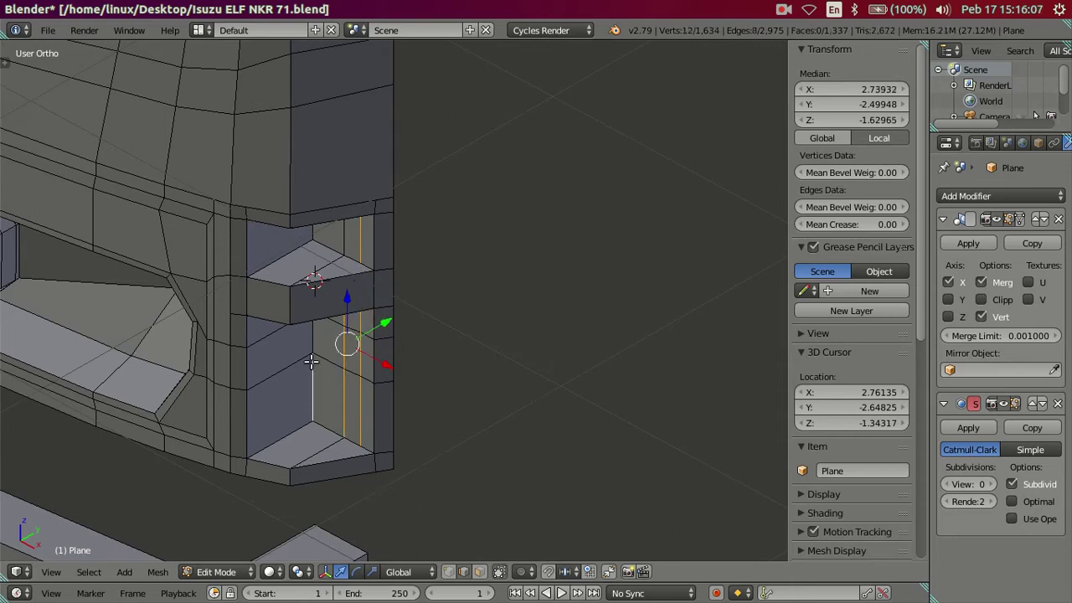
shift+middle_drag(332, 348, 345, 307)
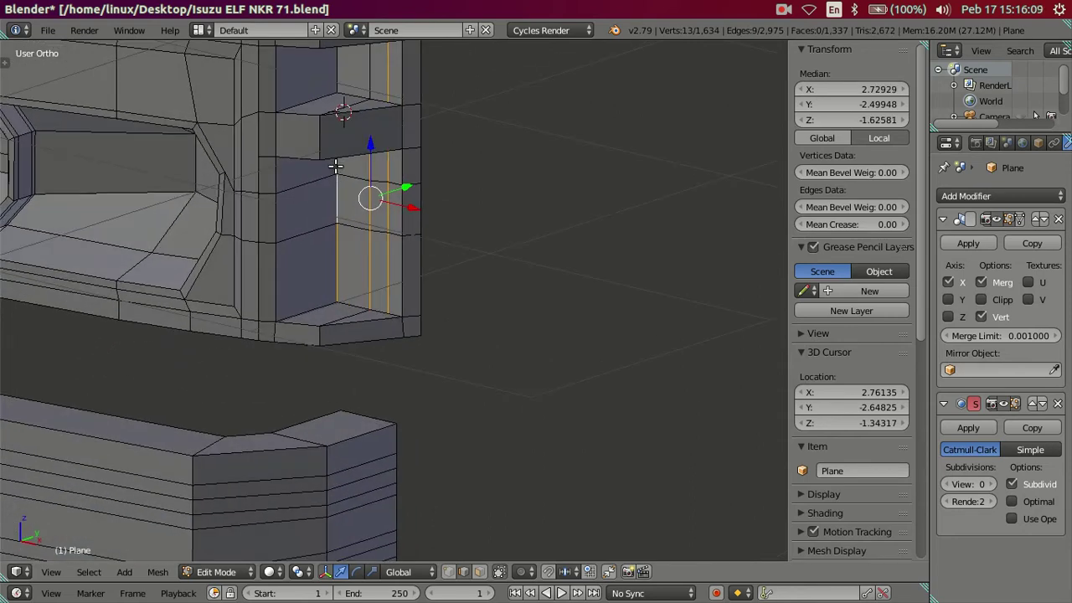
shift+right_click(335, 165)
shift+middle_drag(335, 165, 358, 318)
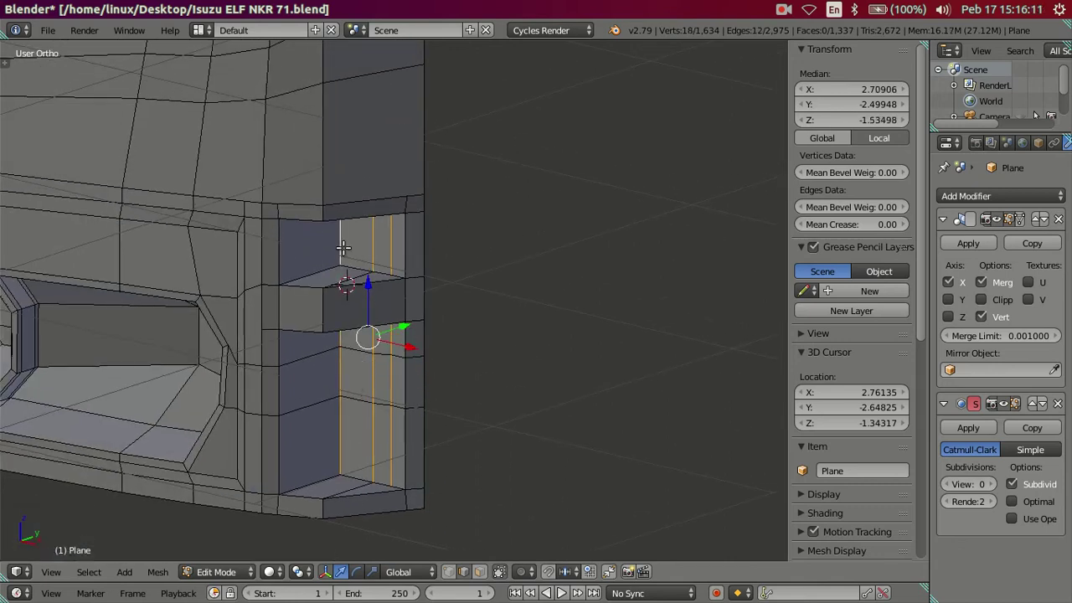
middle_drag(343, 248, 362, 331)
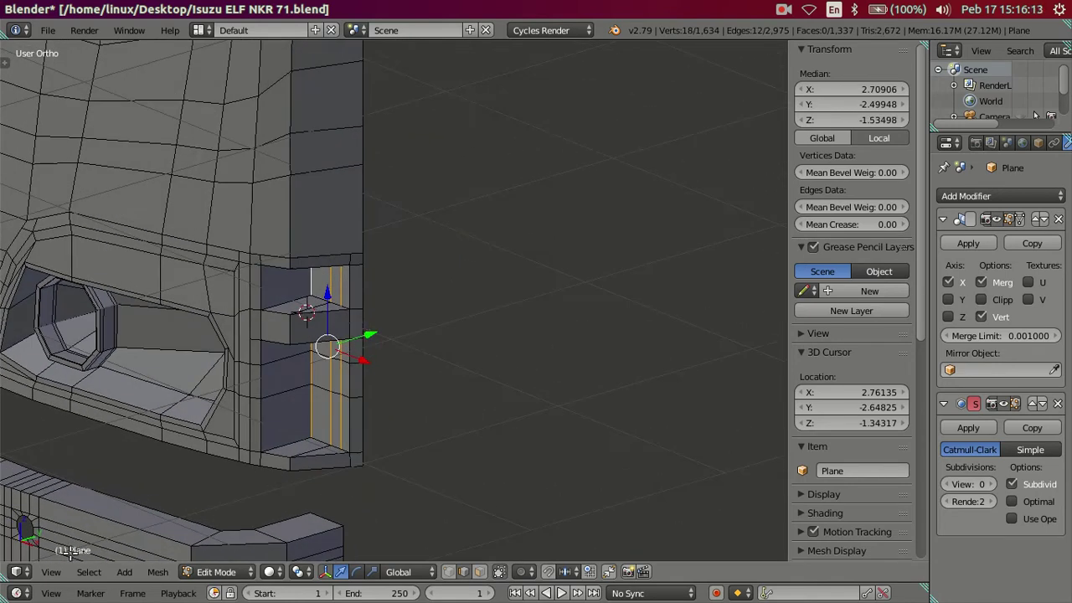
Step: Zoom in on the headlight and amber turn-signal lamp in the front reference photo
key(KP_1)
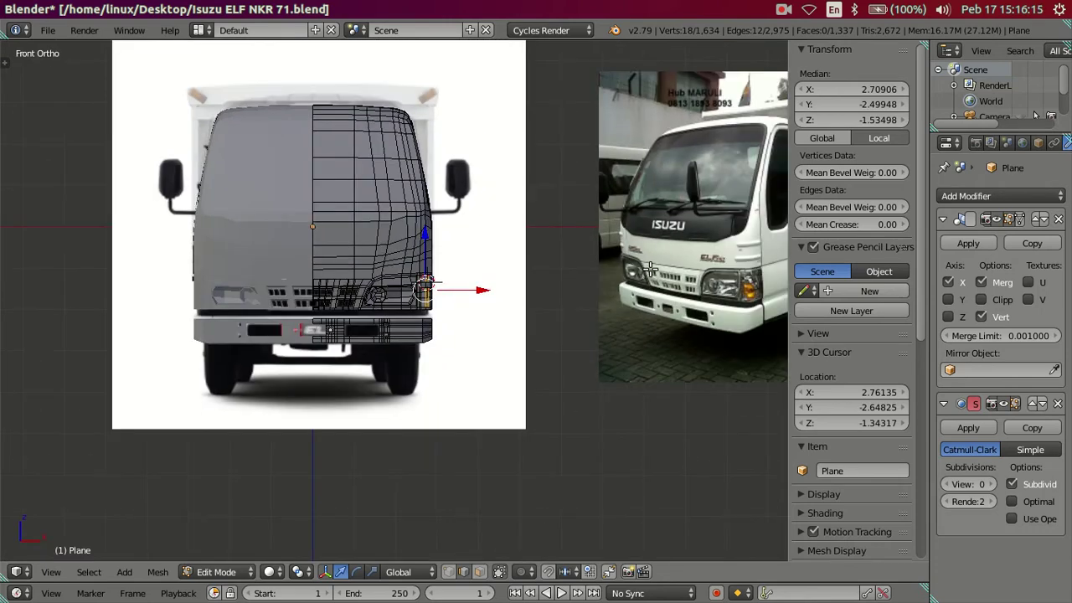
scroll(649, 268, up, 3)
scroll(648, 259, up, 2)
scroll(647, 247, up, 3)
scroll(643, 225, up, 2)
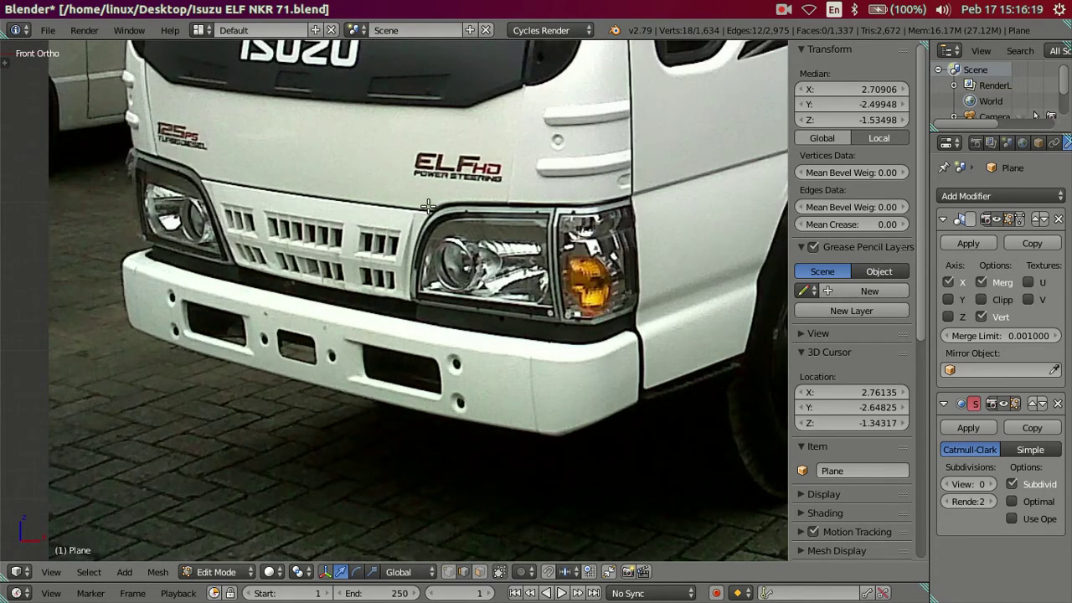
Step: Toggle the Blender window to fullscreen and frame the lamp
click(132, 33)
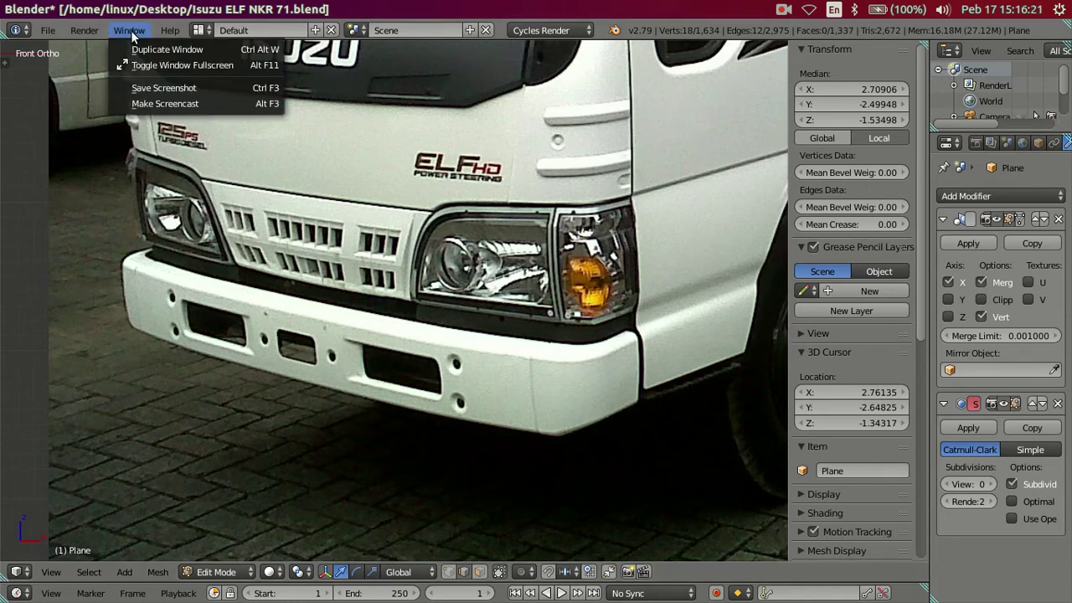
click(153, 64)
shift+middle_drag(595, 315, 559, 314)
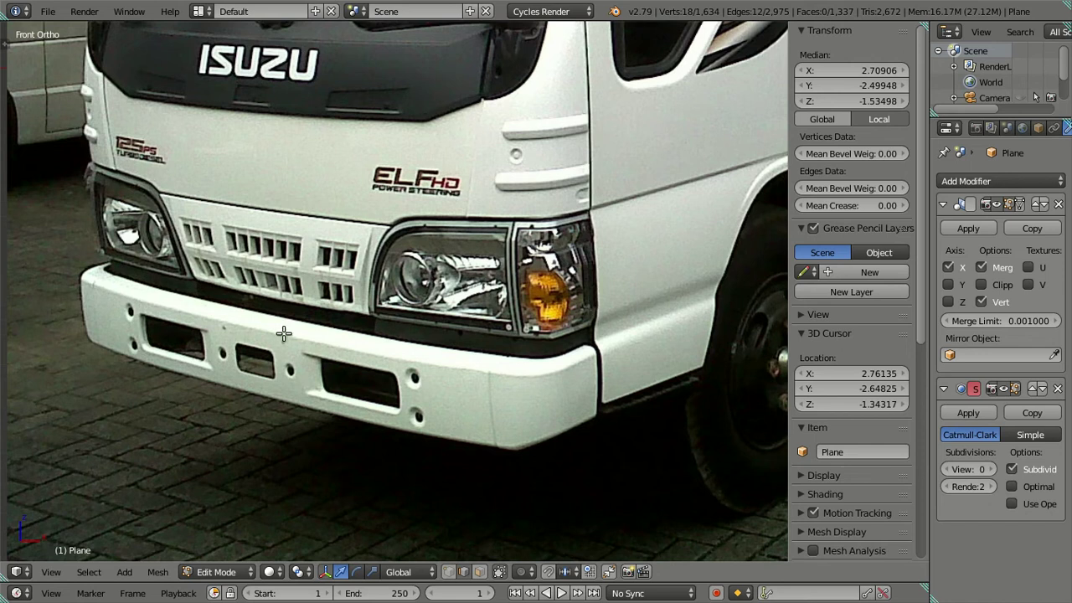
scroll(284, 334, down, 8)
Step: Push the selected recess vertices back along Y
scroll(327, 299, up, 2)
mouse_move(328, 299)
middle_down()
mouse_move(282, 296)
mouse_move(459, 299)
middle_up()
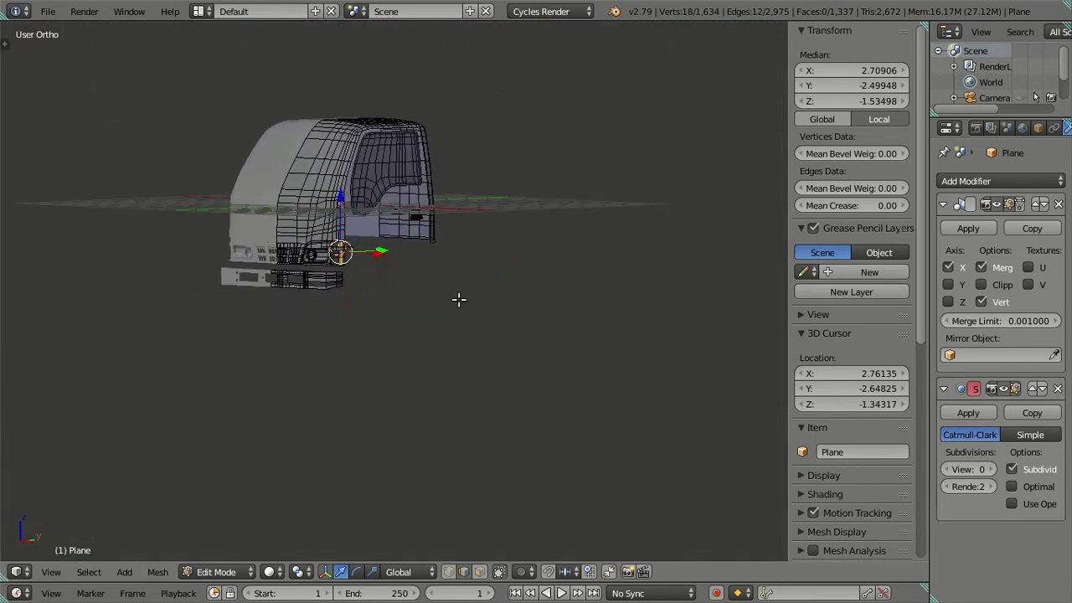
scroll(299, 271, up, 5)
scroll(442, 433, up, 2)
scroll(395, 394, up, 2)
scroll(403, 446, up, 2)
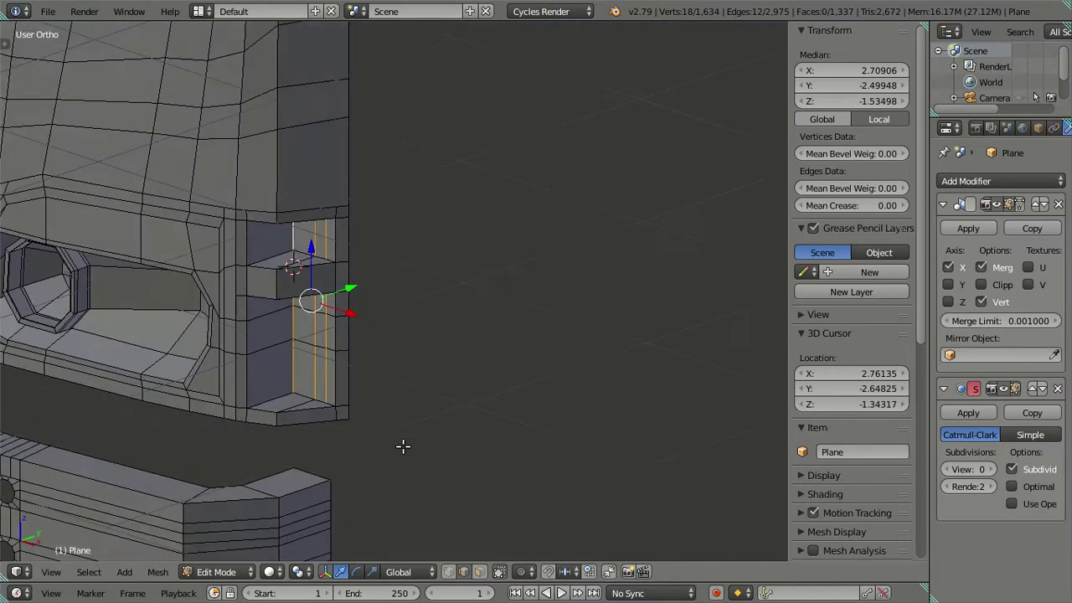
middle_drag(403, 447, 414, 473)
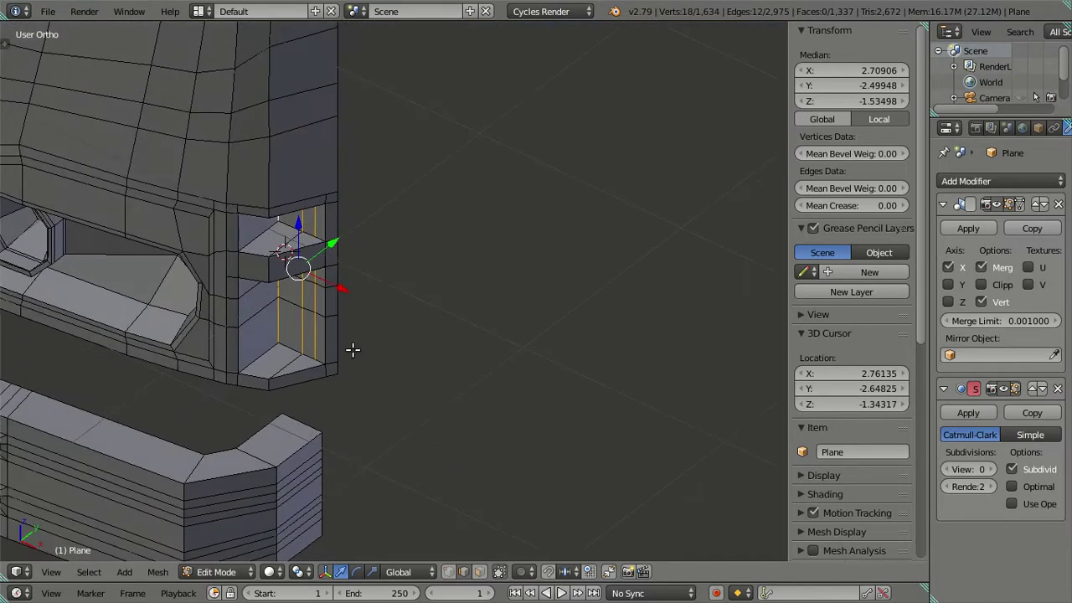
scroll(353, 350, up, 2)
mouse_move(332, 338)
middle_down()
mouse_move(383, 323)
mouse_move(359, 342)
mouse_move(291, 286)
middle_up()
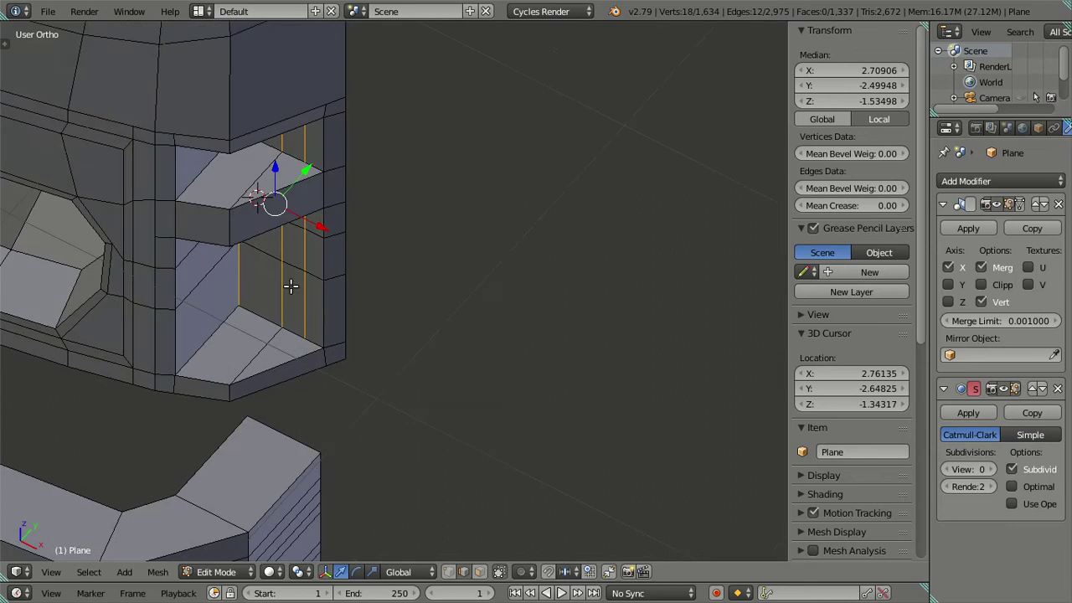
drag(308, 172, 317, 221)
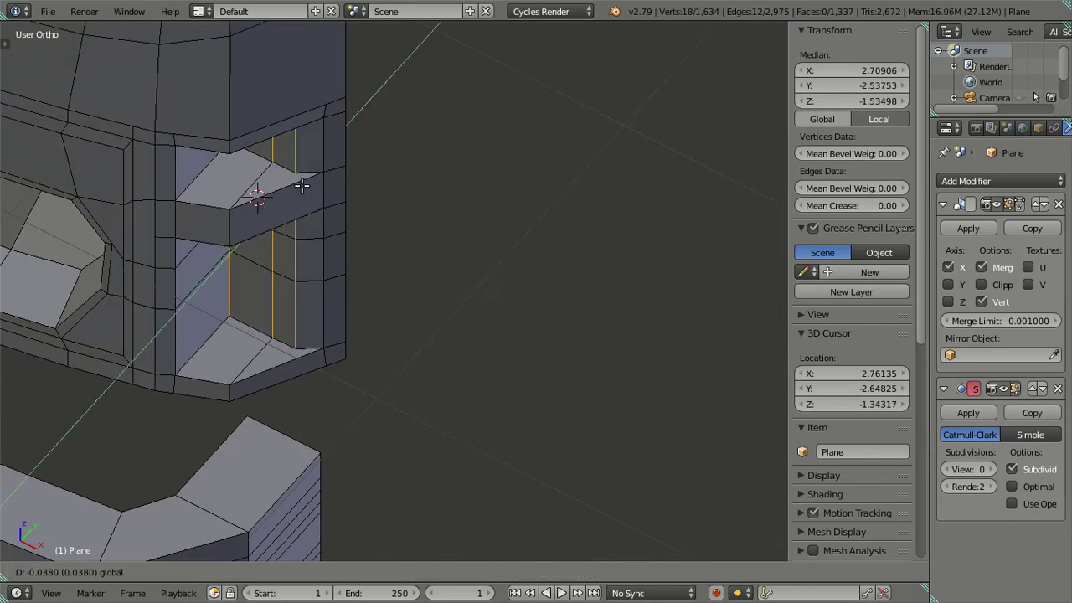
Step: Nudge a recess edge and the vertical edge loop below it outward along X
mouse_move(312, 240)
middle_down()
mouse_move(324, 195)
mouse_move(376, 187)
mouse_move(326, 240)
middle_up()
right_click(260, 267)
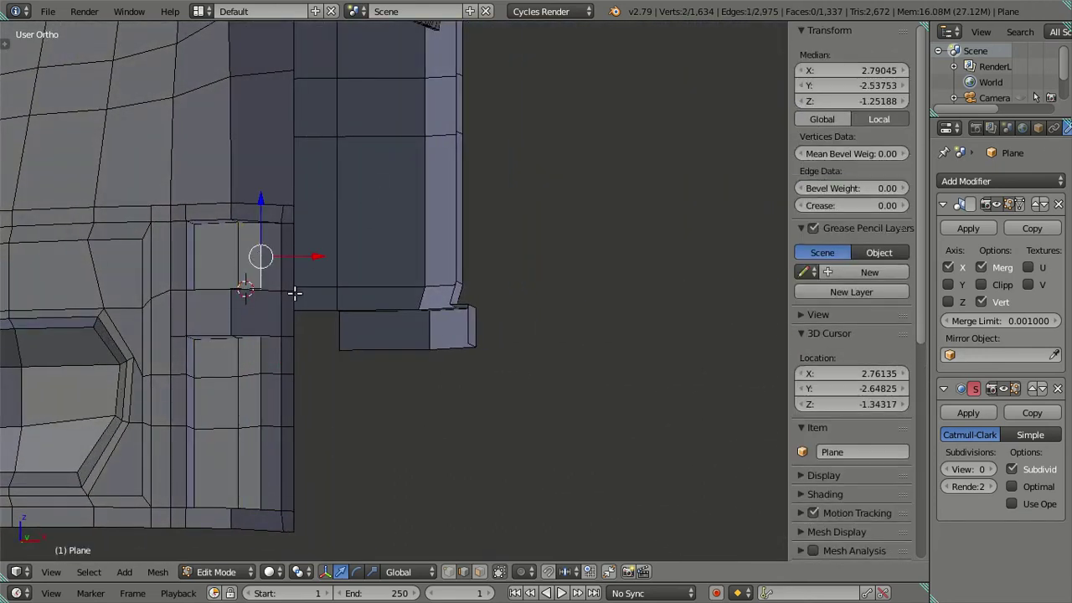
drag(308, 259, 312, 258)
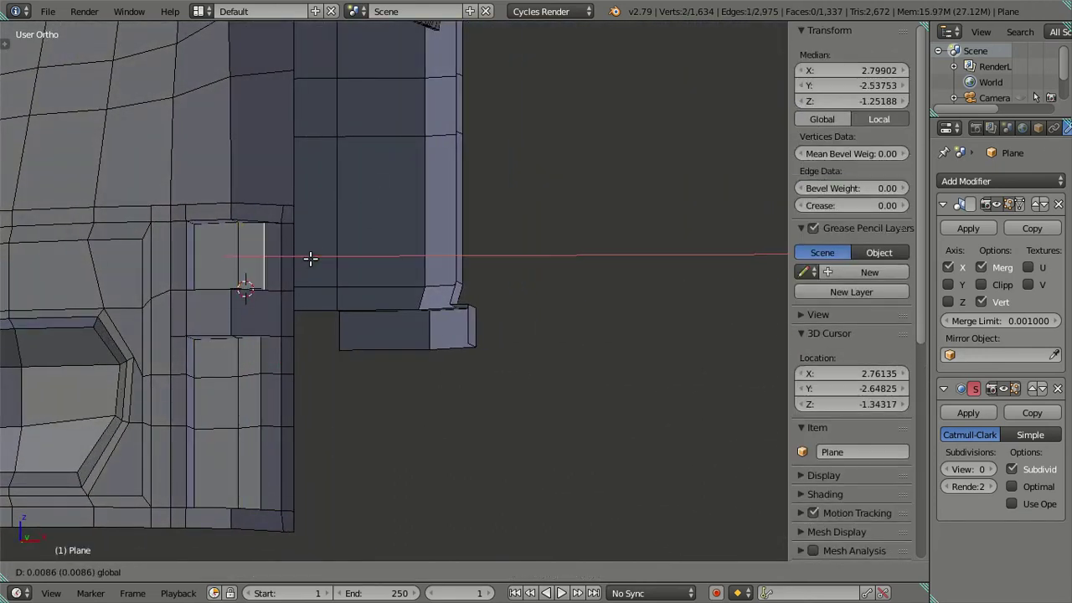
alt+right_click(258, 358)
middle_drag(301, 355, 309, 315)
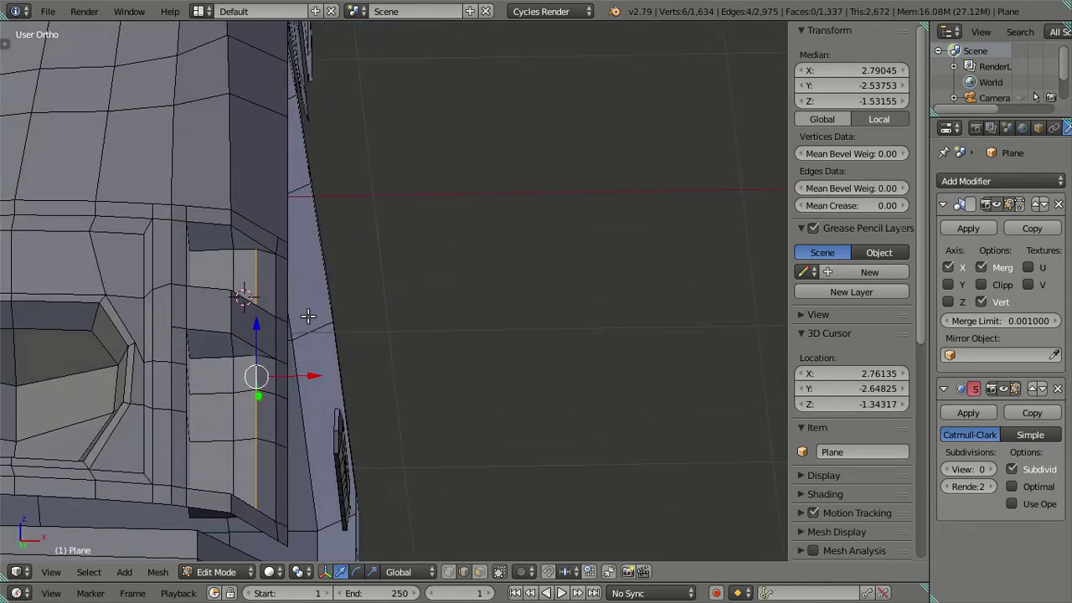
drag(296, 374, 299, 374)
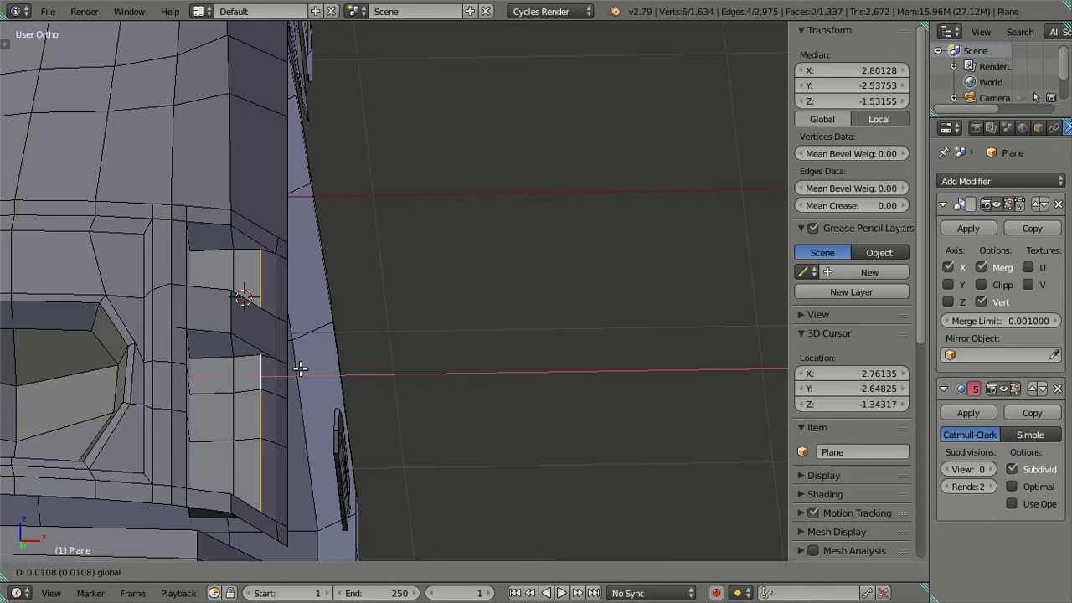
click(300, 368)
middle_drag(296, 371, 246, 366)
Step: Preview the recess shape in object mode, then return to edit mode
key(Tab)
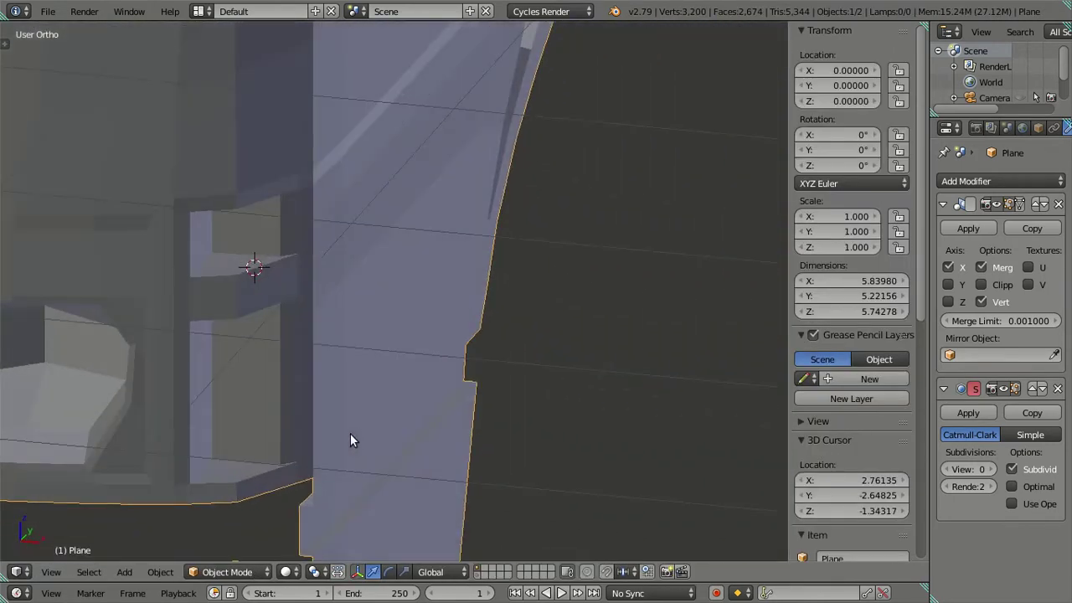
middle_drag(350, 441, 280, 394)
key(Tab)
mouse_move(313, 315)
shift+middle_down()
mouse_move(352, 282)
mouse_move(397, 291)
mouse_move(366, 313)
mouse_move(359, 297)
mouse_move(397, 248)
mouse_move(397, 220)
mouse_move(508, 280)
shift+middle_up()
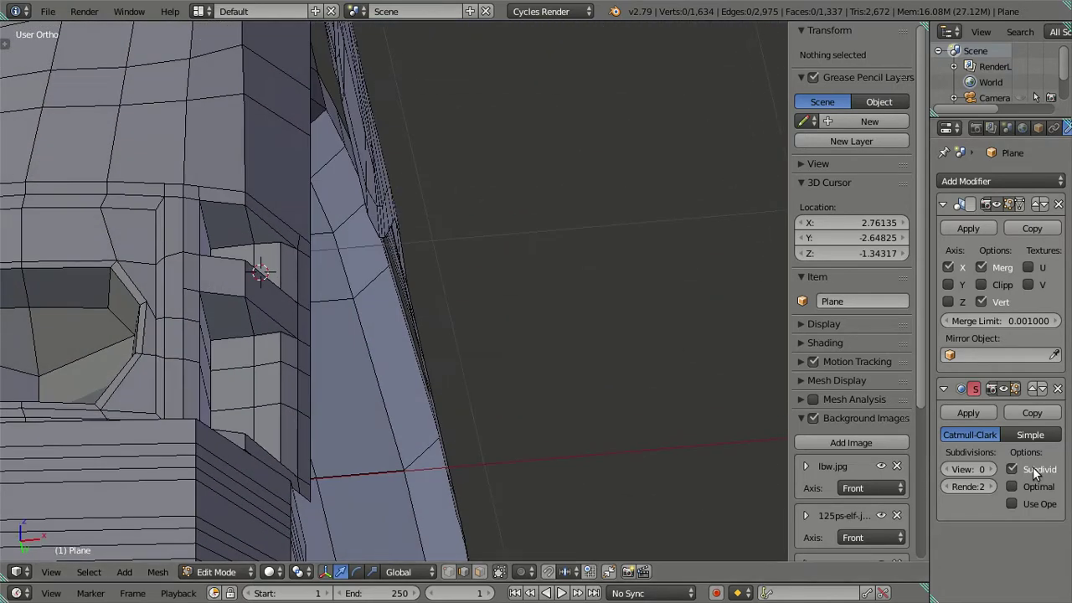
Step: Preview the upper turn-signal recess smoothed at subdivision level 2 in Object Mode
click(993, 469)
click(993, 469)
scroll(372, 333, up, 3)
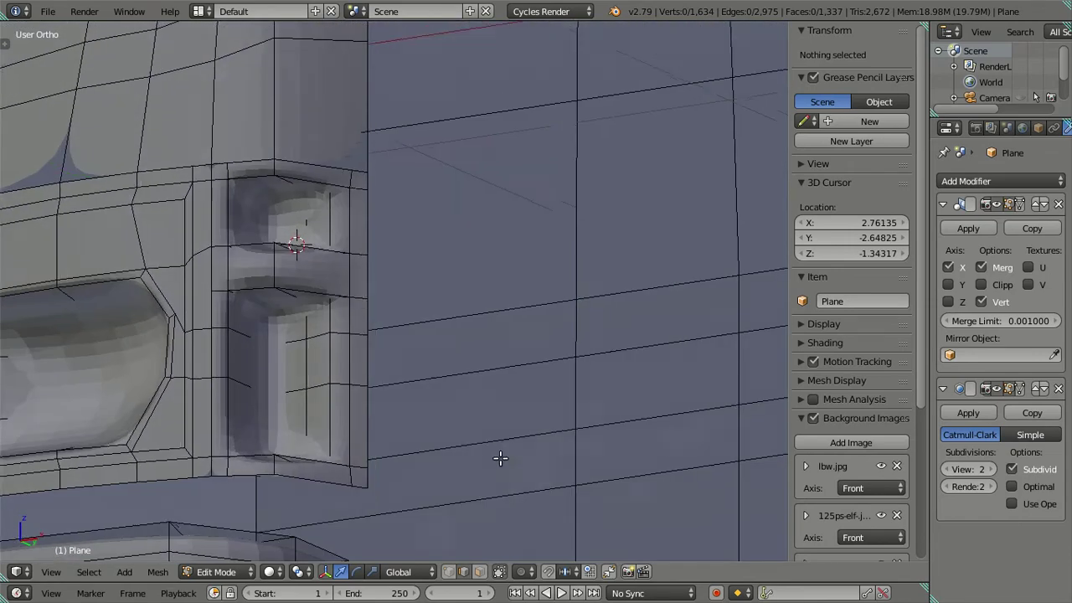
key(Tab)
mouse_move(373, 333)
middle_down()
mouse_move(411, 378)
mouse_move(335, 354)
mouse_move(331, 369)
middle_up()
Step: Set the subdivision preview back to 0 and return to Edit Mode around the recess
click(946, 469)
click(947, 469)
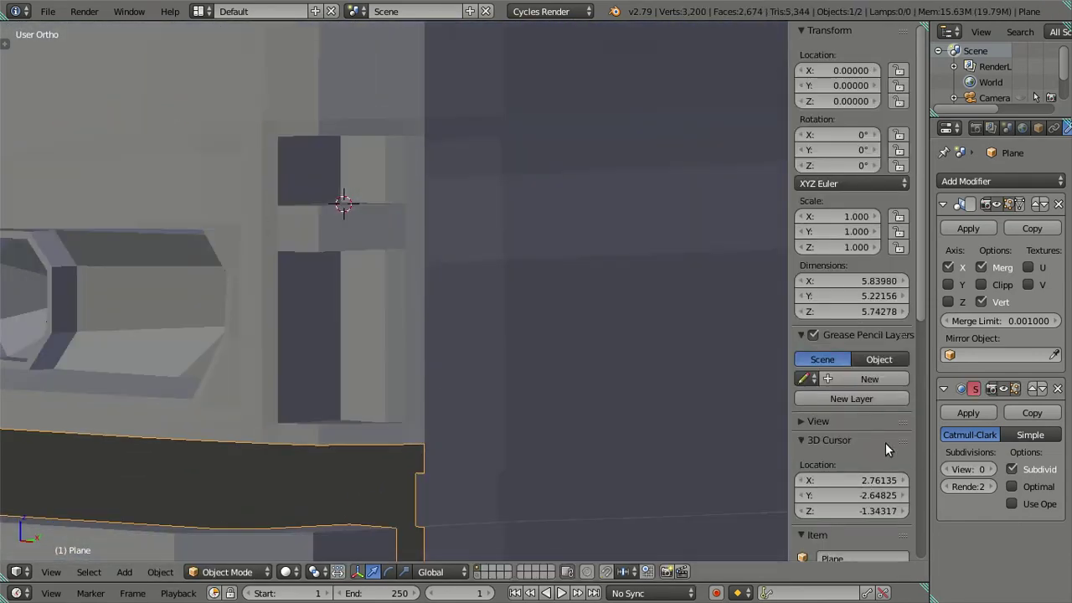
key(Tab)
mouse_move(335, 316)
middle_down()
mouse_move(357, 290)
mouse_move(353, 310)
middle_up()
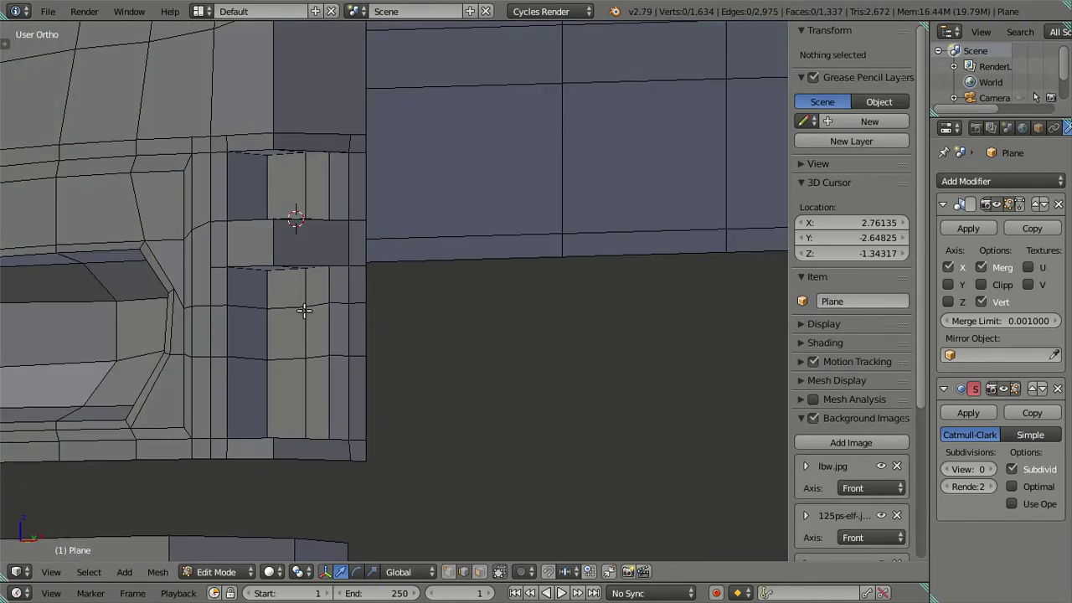
mouse_move(293, 270)
middle_down()
mouse_move(310, 304)
mouse_move(363, 307)
mouse_move(275, 257)
mouse_move(343, 273)
mouse_move(320, 311)
mouse_move(333, 332)
mouse_move(307, 333)
mouse_move(276, 363)
mouse_move(292, 347)
mouse_move(286, 335)
middle_up()
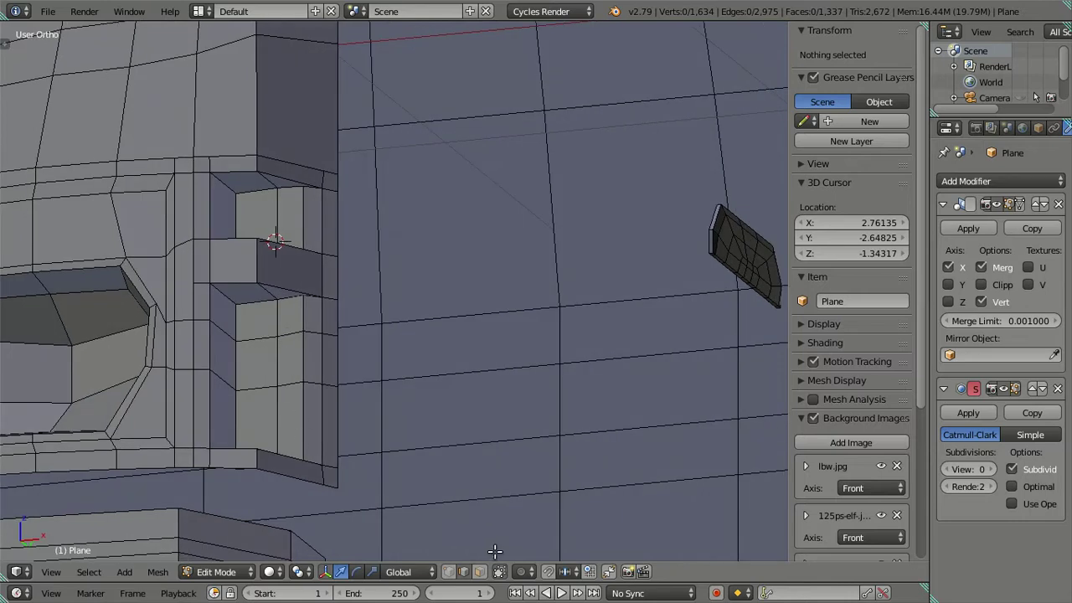
Step: Select the lower panel strip faces and cut an edge loop across it in front view
right_click(279, 331)
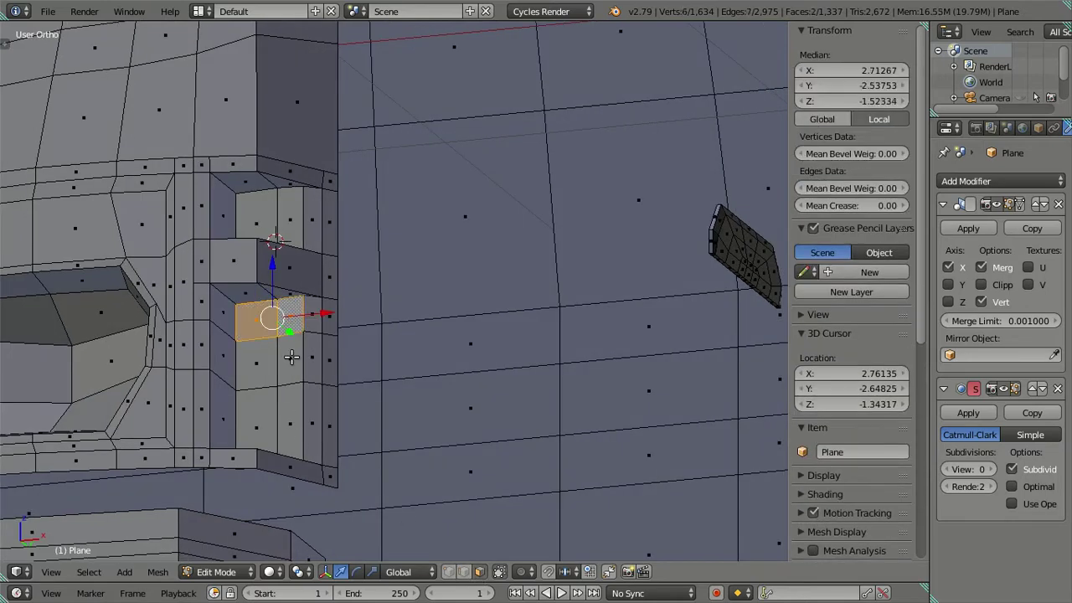
ctrl+right_click(297, 409)
middle_drag(280, 412, 300, 435)
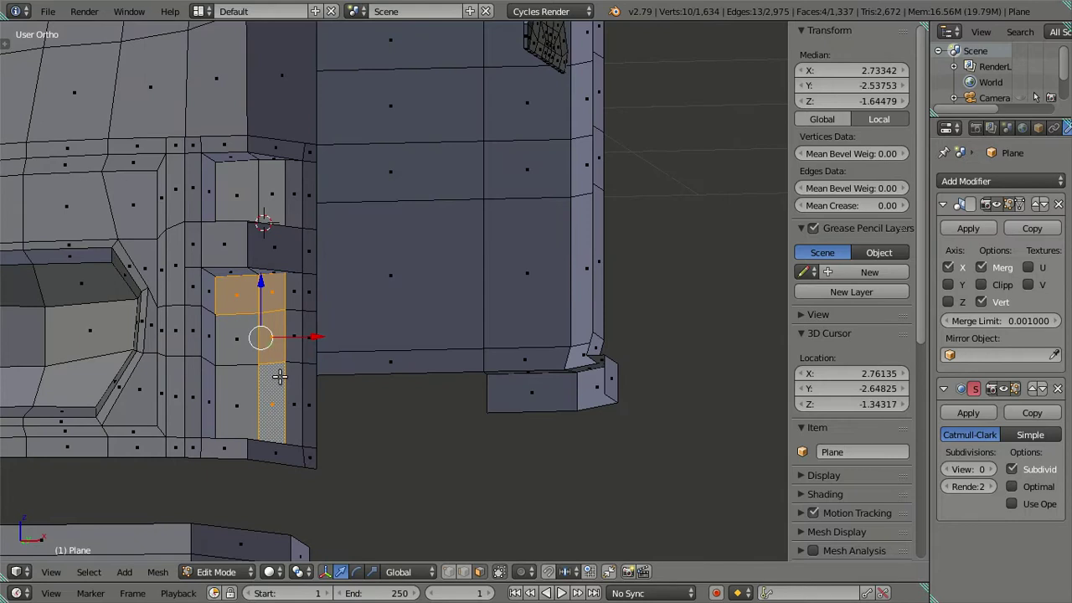
key(KP_1)
scroll(310, 323, up, 2)
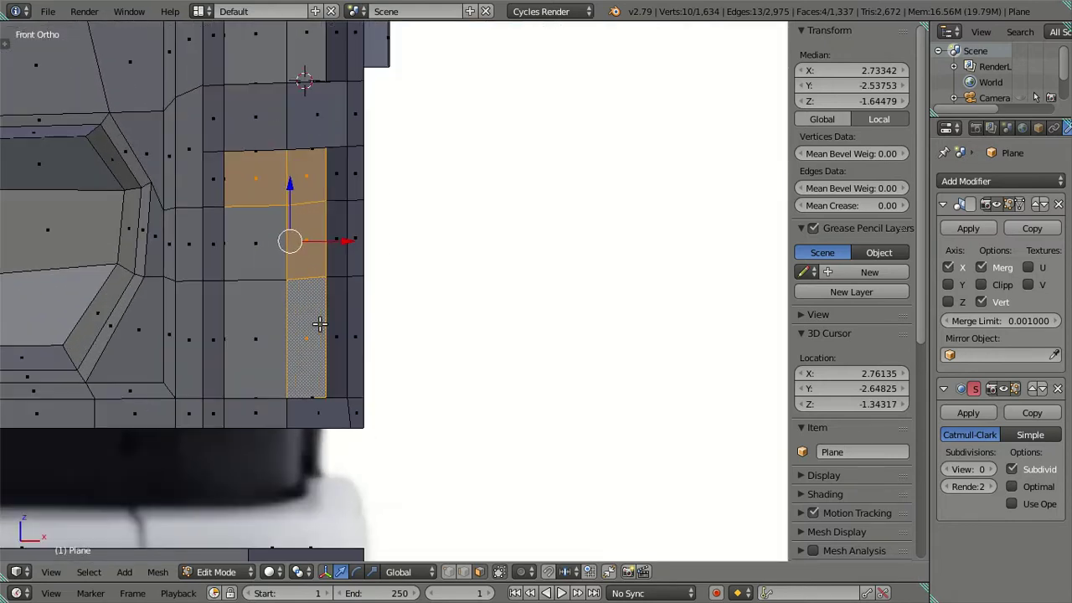
key(ctrl+r)
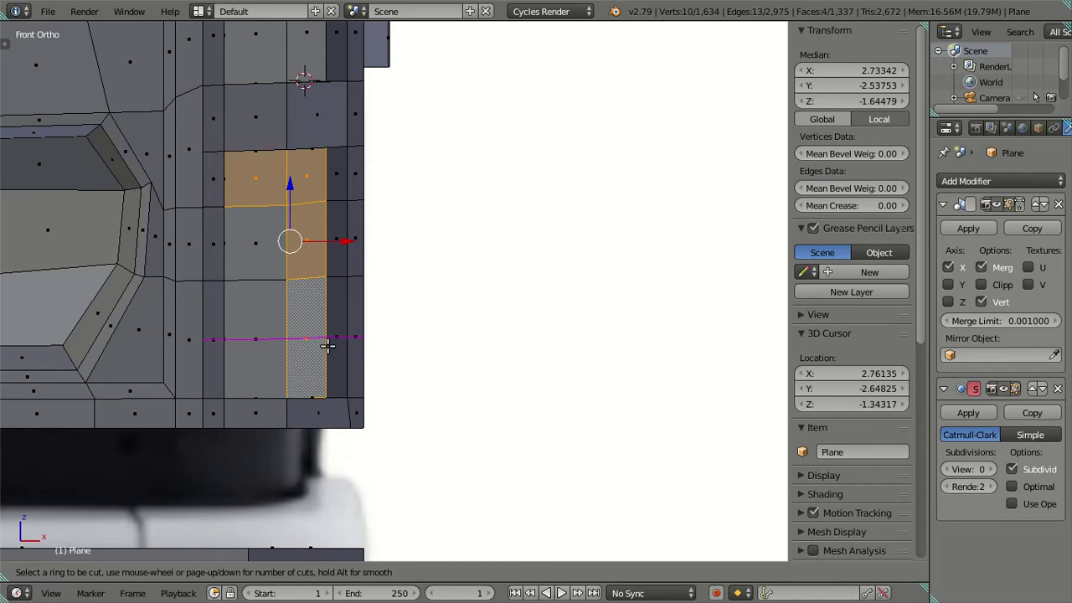
scroll(328, 346, up, 2)
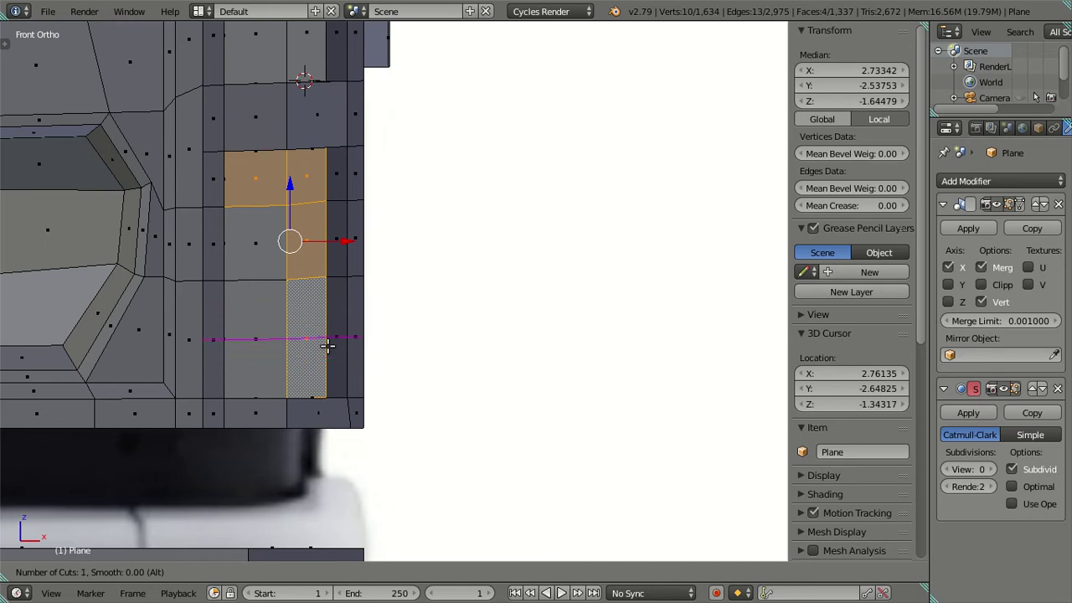
click(328, 345)
Step: Add a centred two-cut edge loop across the upper panel, then deselect all
mouse_move(327, 346)
middle_down()
mouse_move(313, 262)
mouse_move(338, 299)
mouse_move(273, 232)
mouse_move(281, 253)
middle_up()
key(ctrl+r)
scroll(281, 252, up, 1)
click(281, 253)
right_click(281, 253)
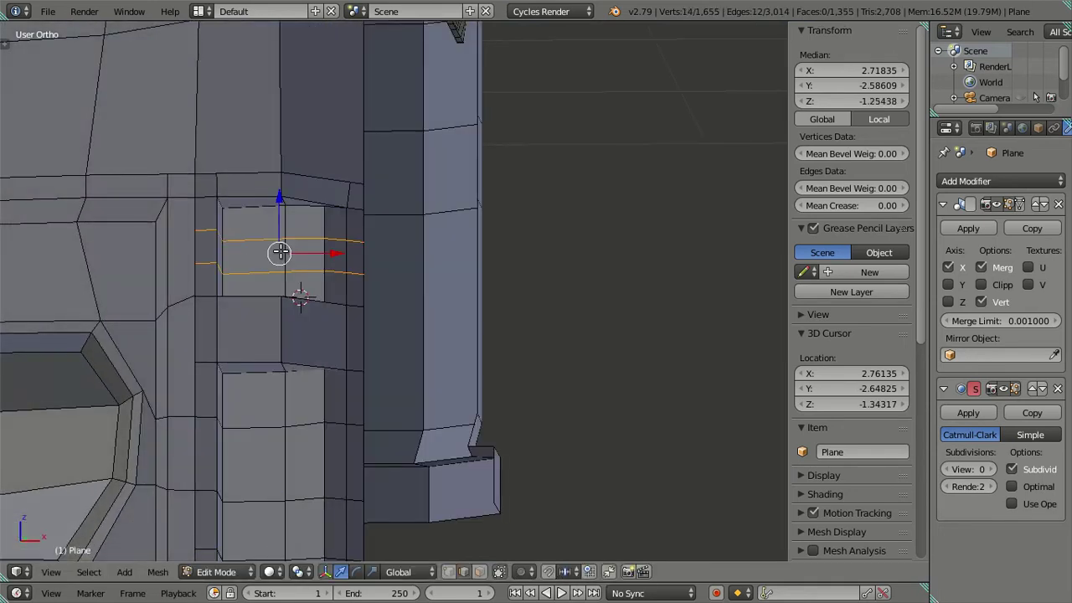
key(a)
shift+scroll(342, 333, down, 2)
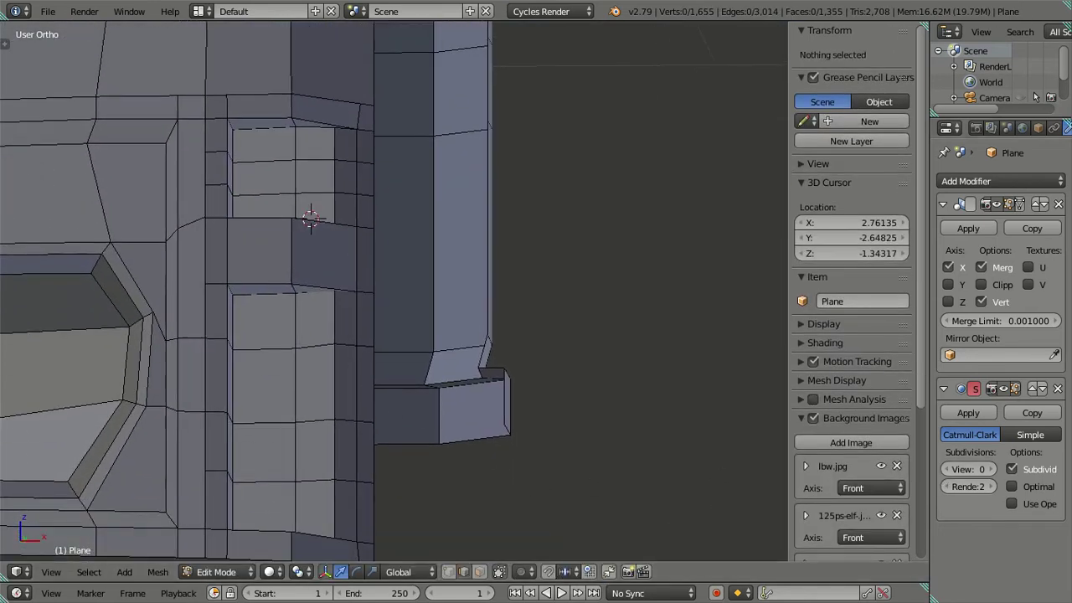
Step: Select six faces of the lower recess panel and extrude them in place
mouse_move(392, 404)
middle_down()
mouse_move(351, 394)
mouse_move(318, 316)
middle_up()
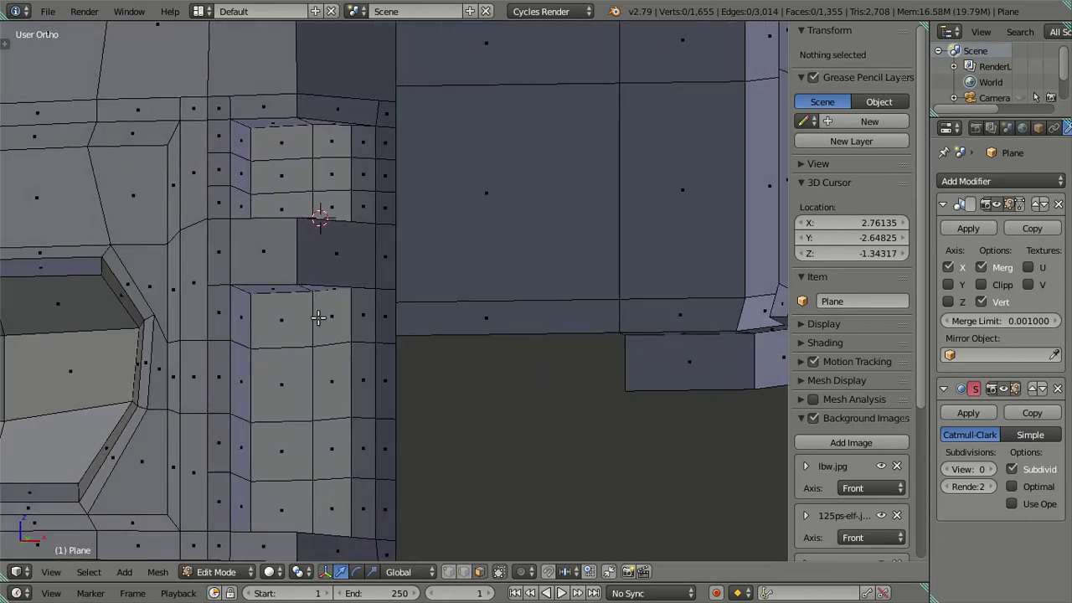
right_click(302, 324)
shift+right_click(332, 318)
shift+right_click(332, 381)
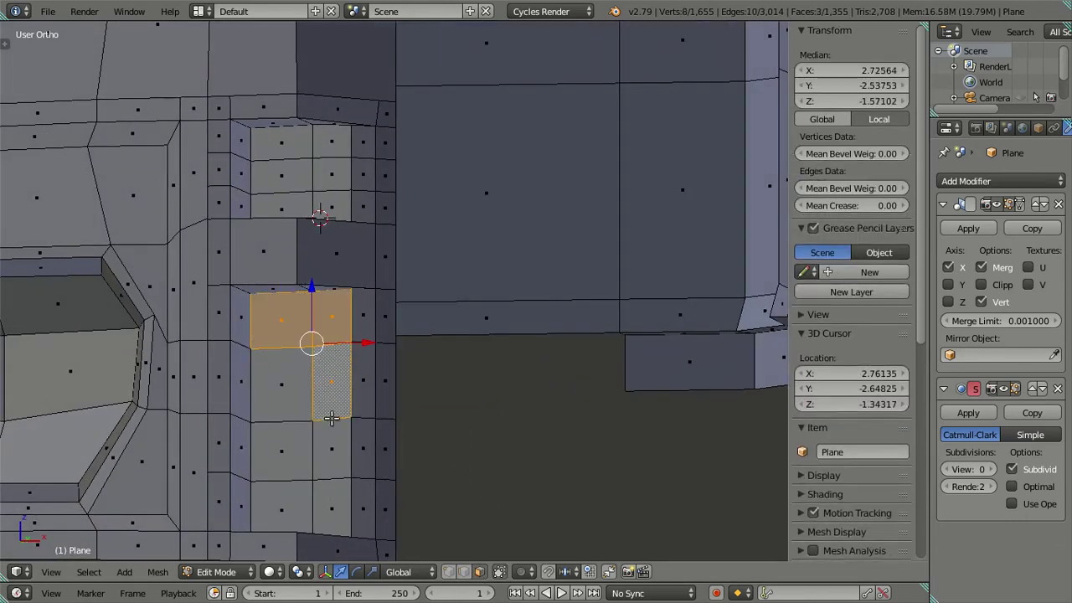
shift+right_click(332, 448)
shift+right_click(331, 507)
shift+right_click(298, 485)
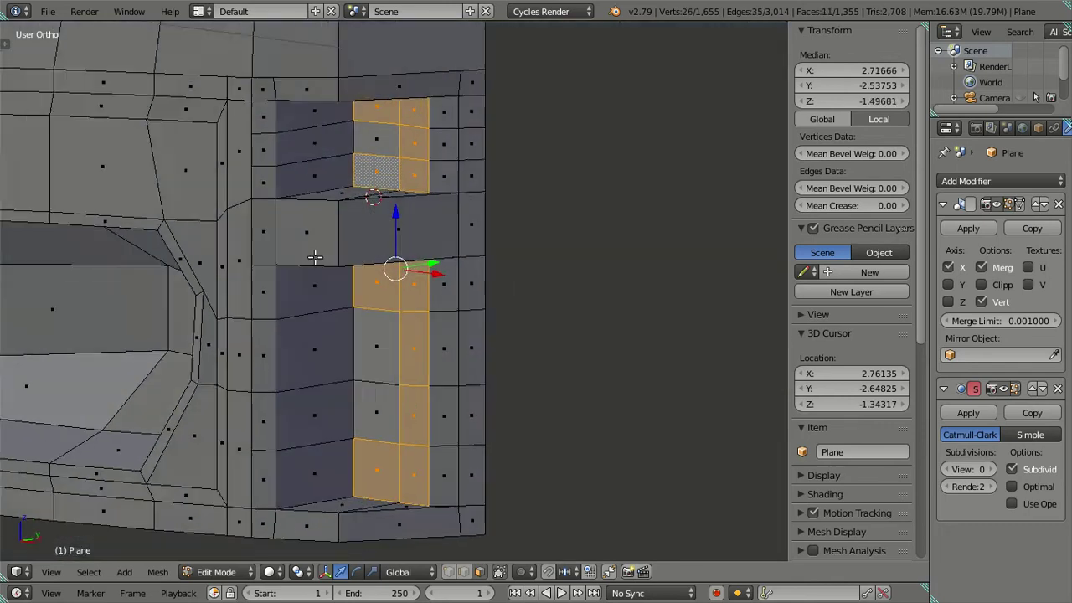
middle_drag(380, 225, 380, 322)
key(e)
click(303, 353)
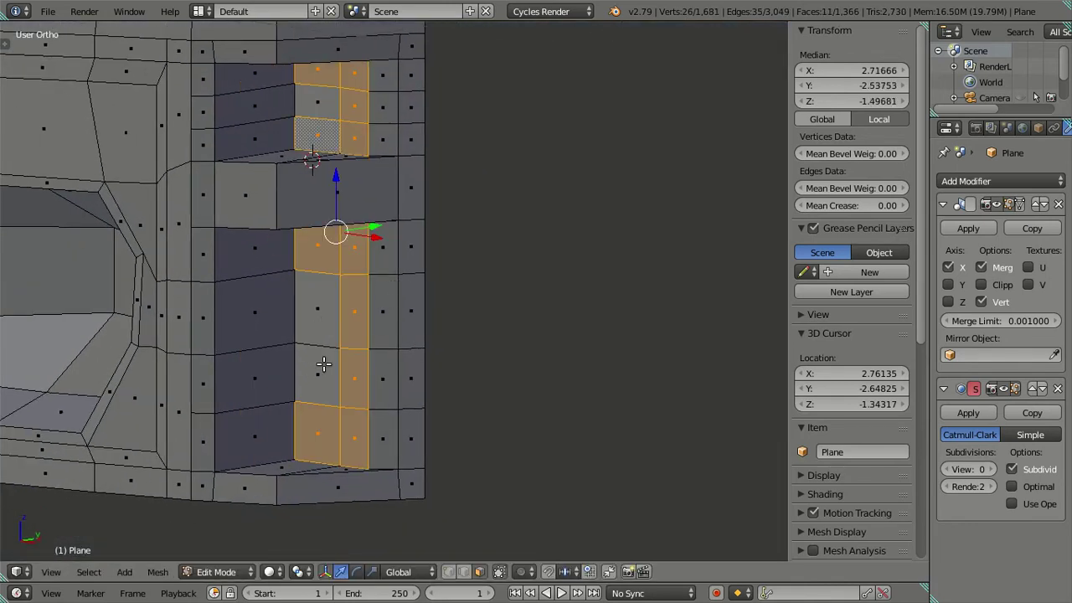
mouse_move(303, 353)
middle_down()
mouse_move(441, 306)
mouse_move(471, 265)
mouse_move(383, 270)
mouse_move(354, 283)
mouse_move(397, 292)
mouse_move(381, 314)
mouse_move(369, 289)
mouse_move(377, 301)
mouse_move(344, 299)
mouse_move(461, 292)
mouse_move(455, 261)
mouse_move(452, 294)
middle_up()
Step: Extrude the recess faces again and push them inward along Y
mouse_move(450, 303)
middle_down()
mouse_move(411, 284)
mouse_move(393, 251)
mouse_move(376, 271)
middle_up()
key(e)
key(Escape)
key(g)
key(y)
click(356, 315)
middle_drag(356, 315, 428, 355)
Step: Preview the recesses smoothed at subdivision level 2 in Object Mode, then resume editing
click(990, 469)
click(990, 469)
mouse_move(444, 302)
middle_down()
mouse_move(383, 310)
mouse_move(379, 253)
mouse_move(323, 267)
mouse_move(307, 286)
mouse_move(436, 281)
mouse_move(415, 245)
mouse_move(330, 256)
middle_up()
key(Tab)
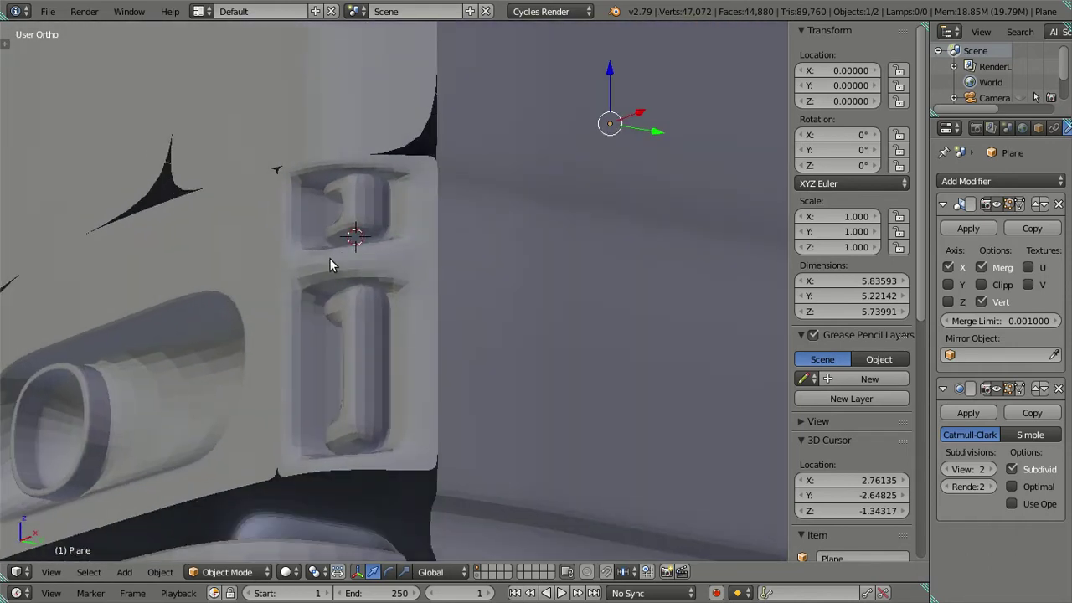
key(Tab)
Step: Move a small face at the panel's edge lower along Z
middle_drag(457, 346, 459, 338)
right_click(457, 336)
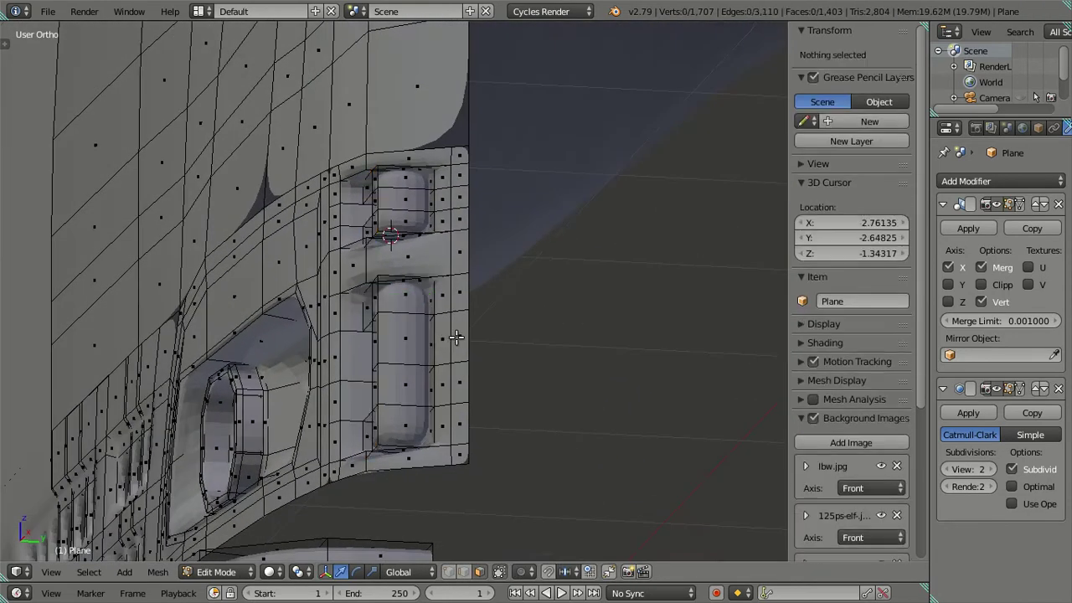
key(k)
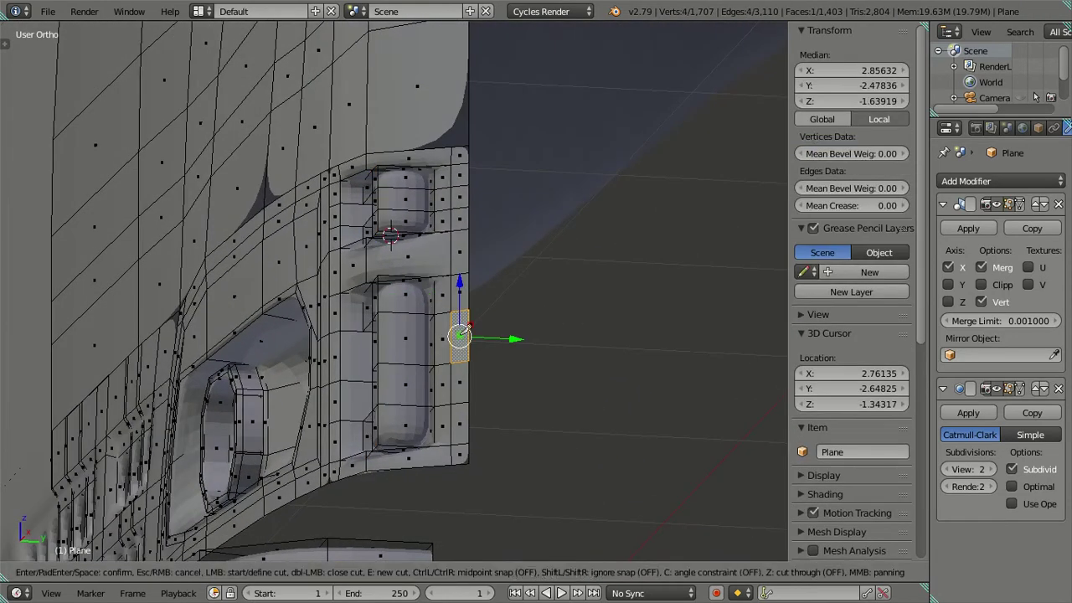
key(Escape)
drag(459, 321, 459, 408)
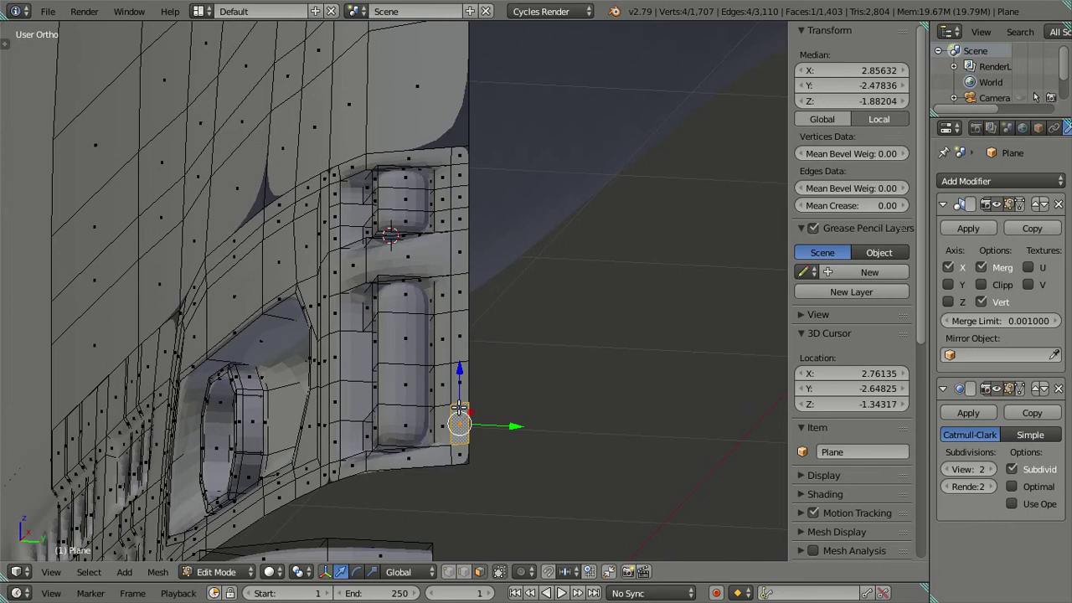
Step: Hide the connected panel piece and turn the subdivision preview to 0
key(ctrl+l)
key(h)
middle_drag(497, 387, 431, 380)
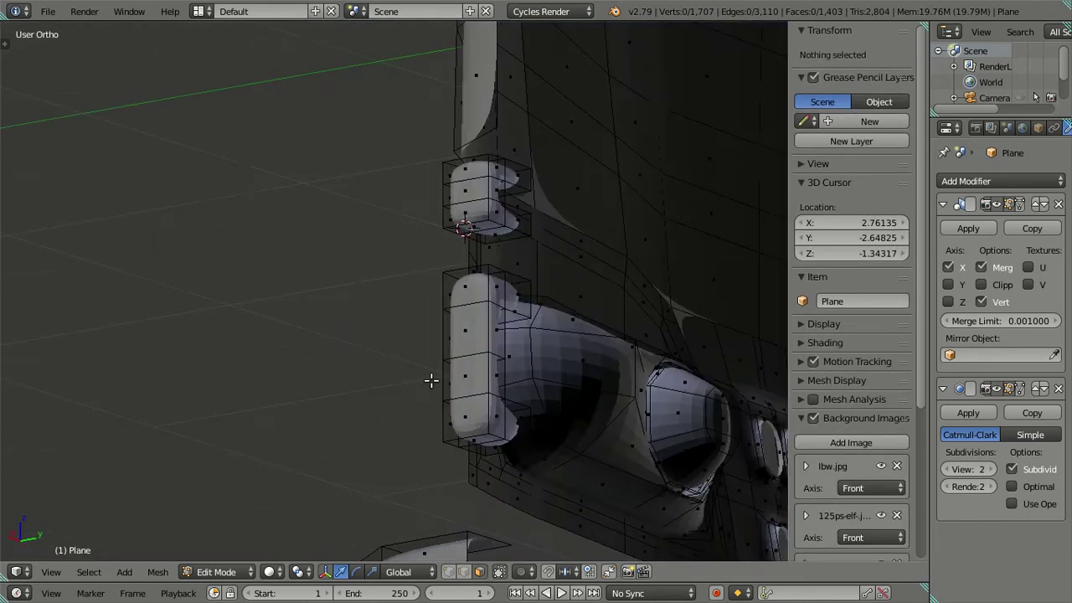
click(947, 469)
click(947, 469)
scroll(579, 304, up, 2)
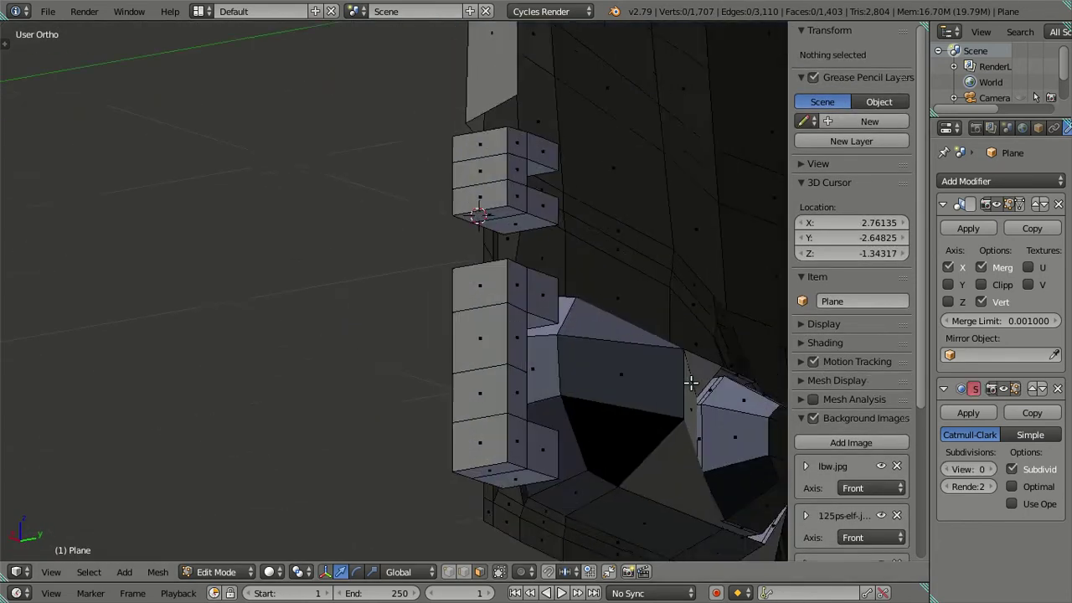
scroll(579, 305, up, 1)
Step: Select the back faces of the lower and upper recesses and delete them
right_click(580, 305)
right_click(549, 298)
ctrl+right_click(538, 450)
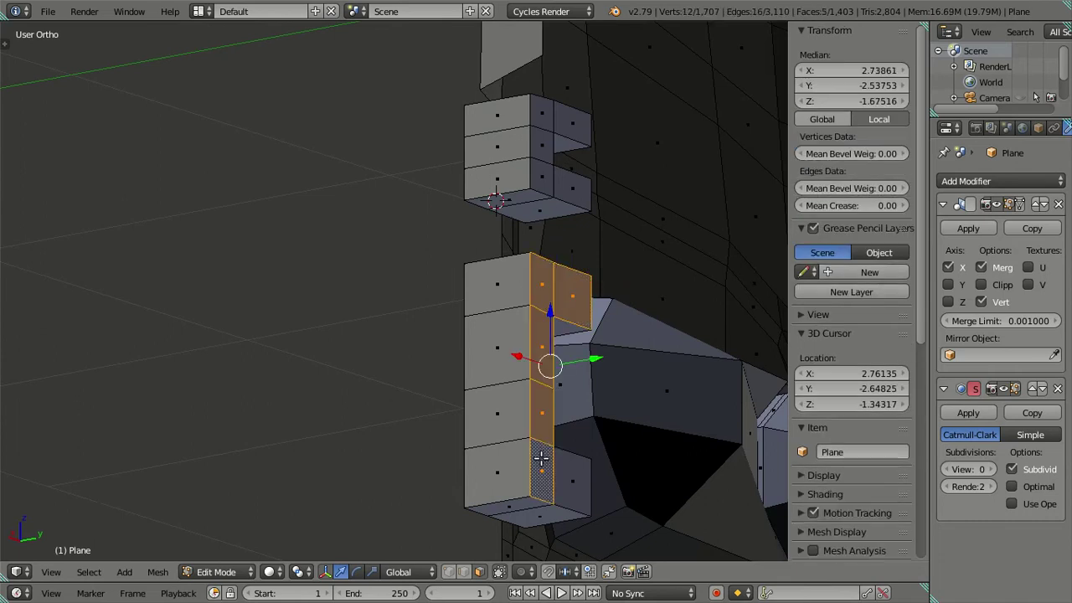
ctrl+right_click(563, 464)
shift+right_click(561, 181)
shift+right_click(542, 178)
shift+right_click(542, 148)
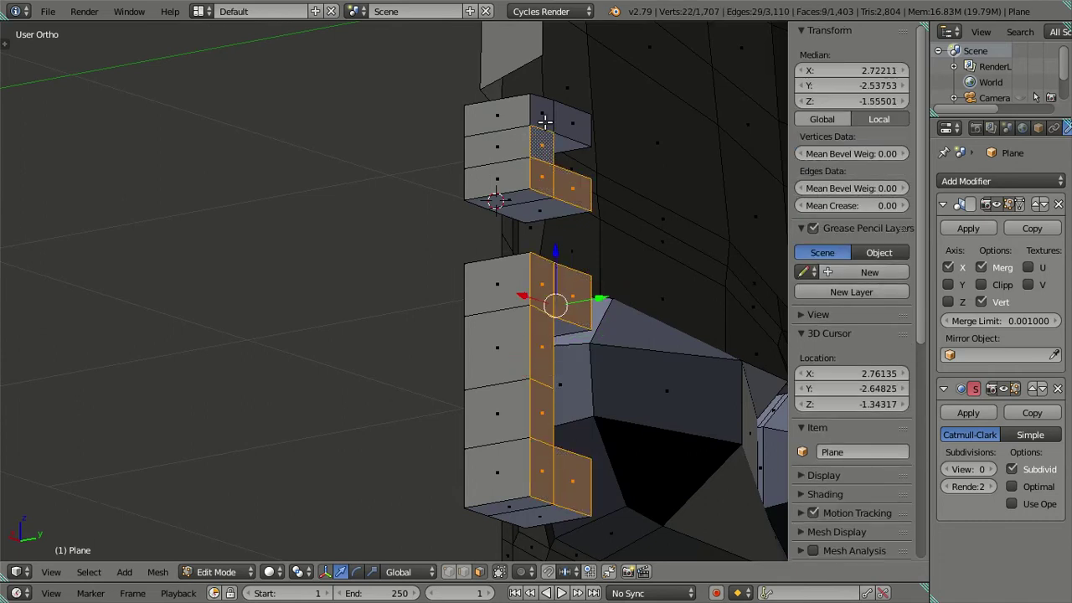
shift+right_click(542, 113)
shift+right_click(572, 126)
key(x)
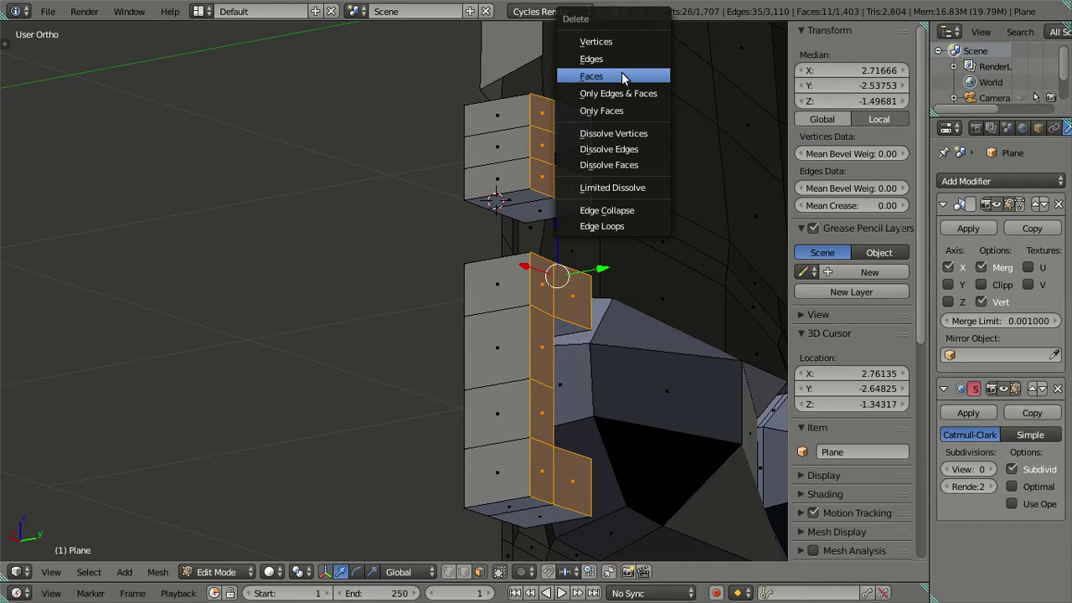
click(621, 75)
Step: Check the opened recesses in Object Mode at subdivision level 2, then drop to level 0
key(Tab)
middle_drag(393, 339, 612, 376)
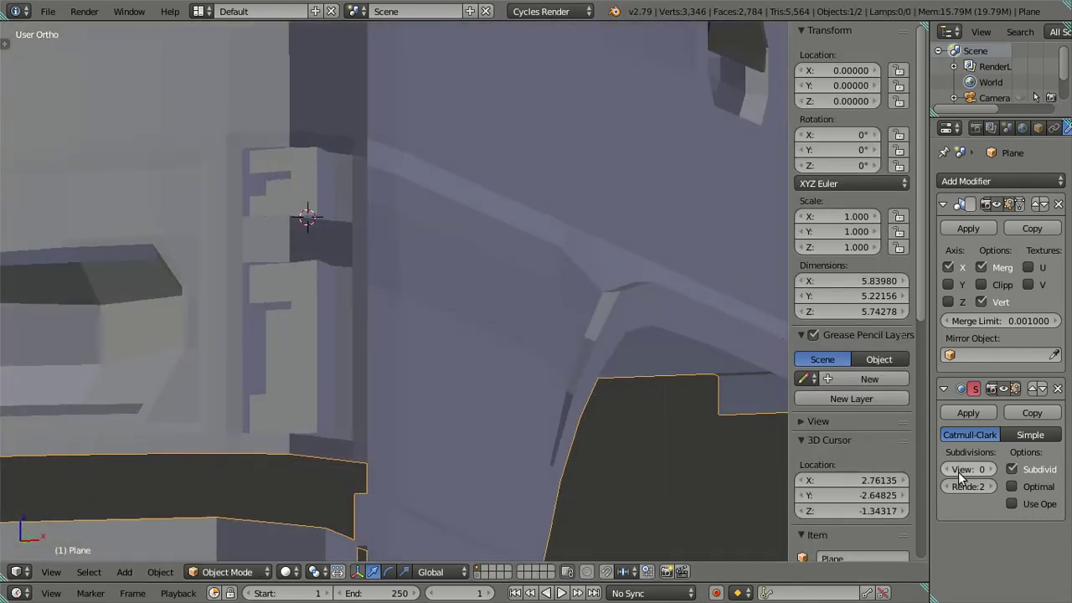
click(990, 471)
click(990, 470)
mouse_move(495, 309)
middle_down()
mouse_move(449, 327)
mouse_move(471, 366)
mouse_move(514, 366)
mouse_move(550, 331)
middle_up()
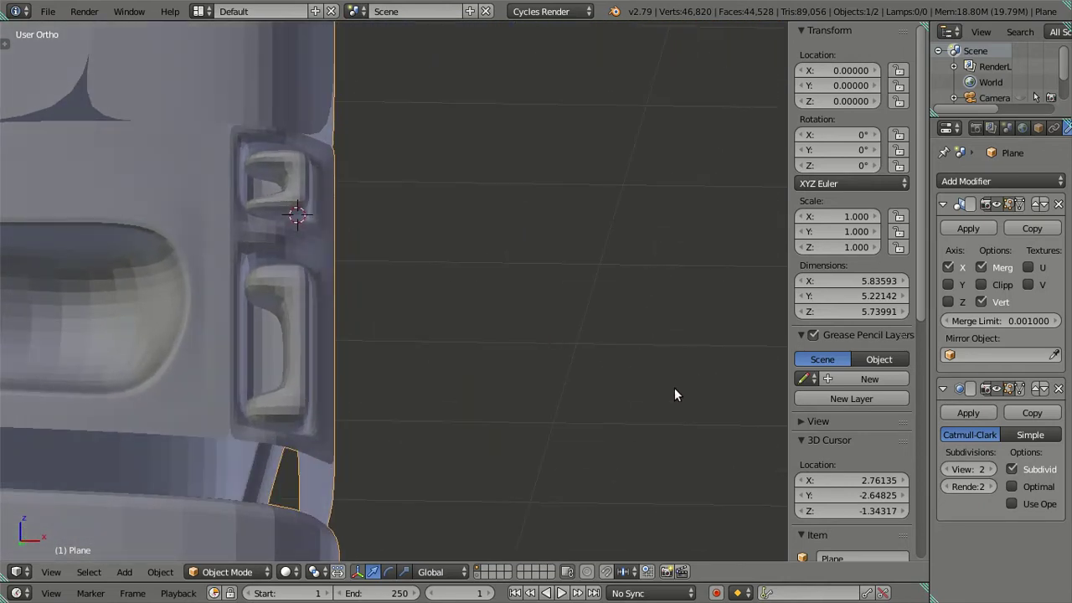
key(ctrl+0)
Step: Delete the thin side faces of the upper, middle and lower recess blocks
key(Tab)
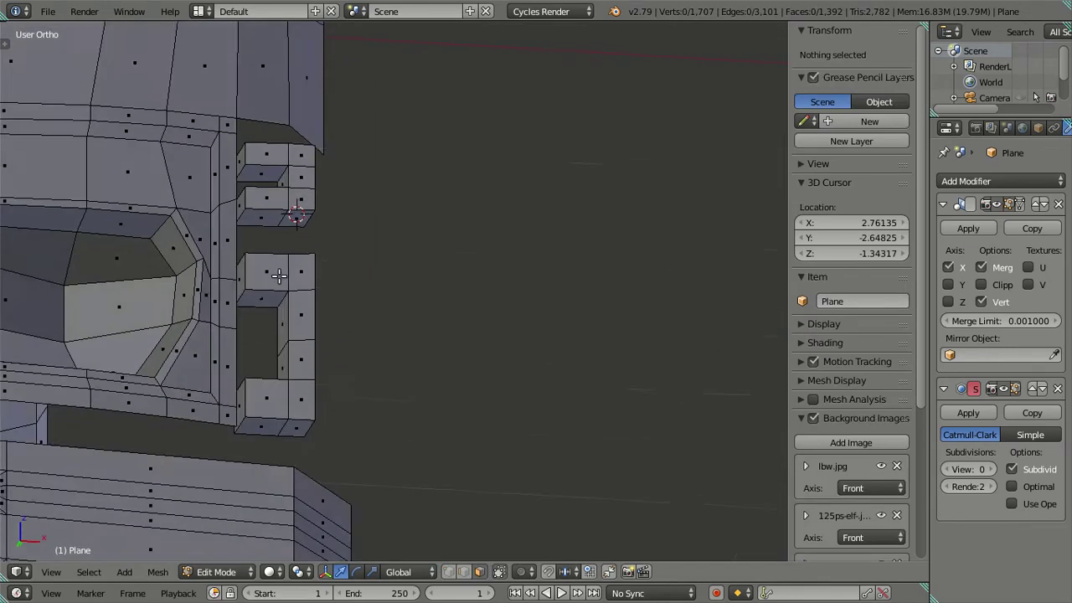
scroll(270, 280, up, 3)
shift+middle_drag(177, 198, 374, 154)
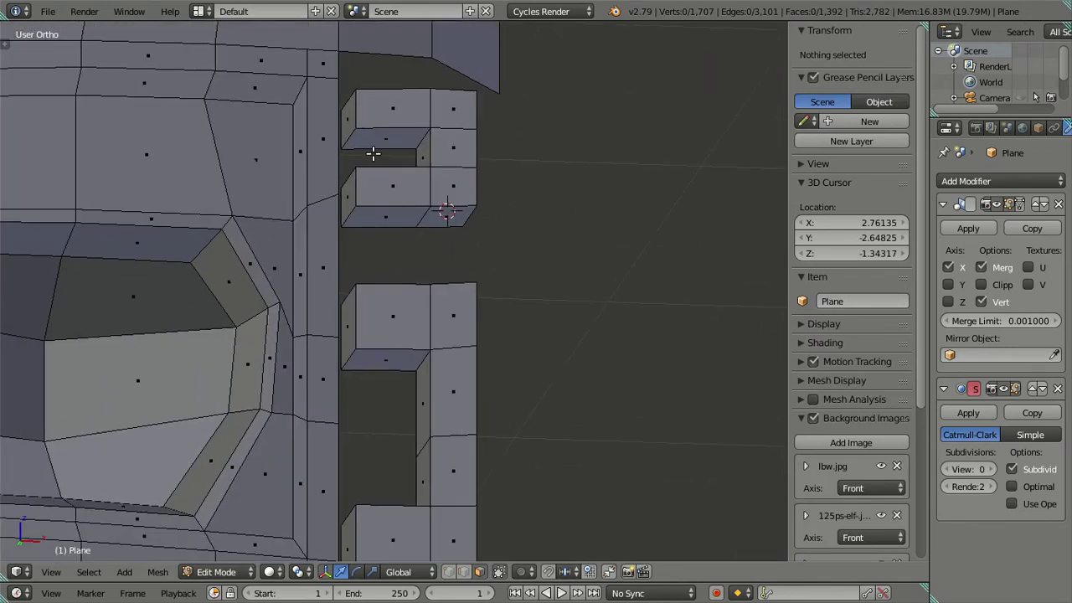
click(350, 122)
shift+click(350, 199)
shift+click(351, 316)
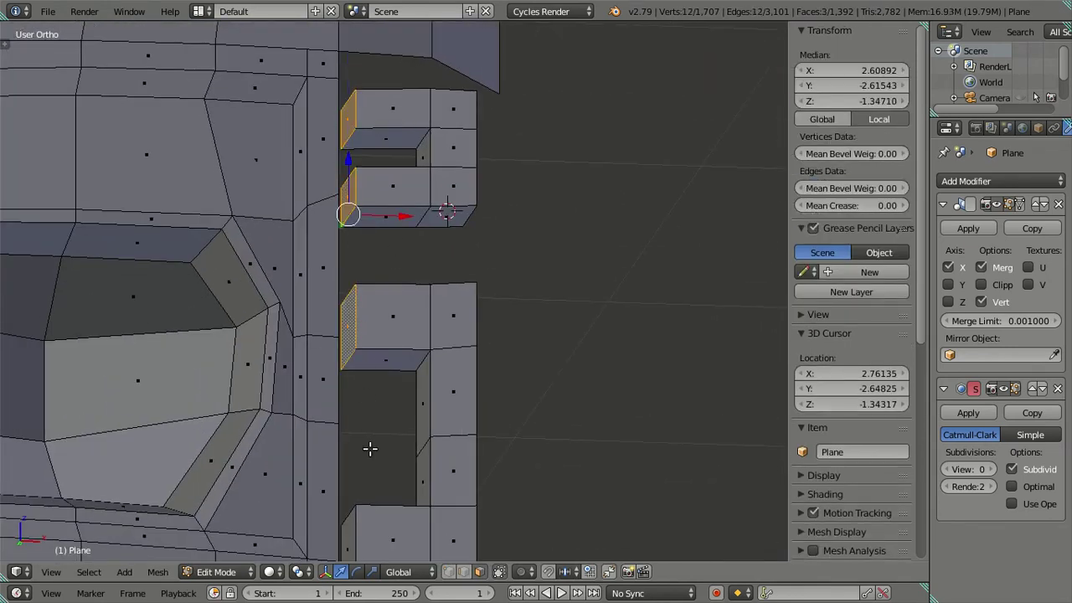
key(x)
click(481, 397)
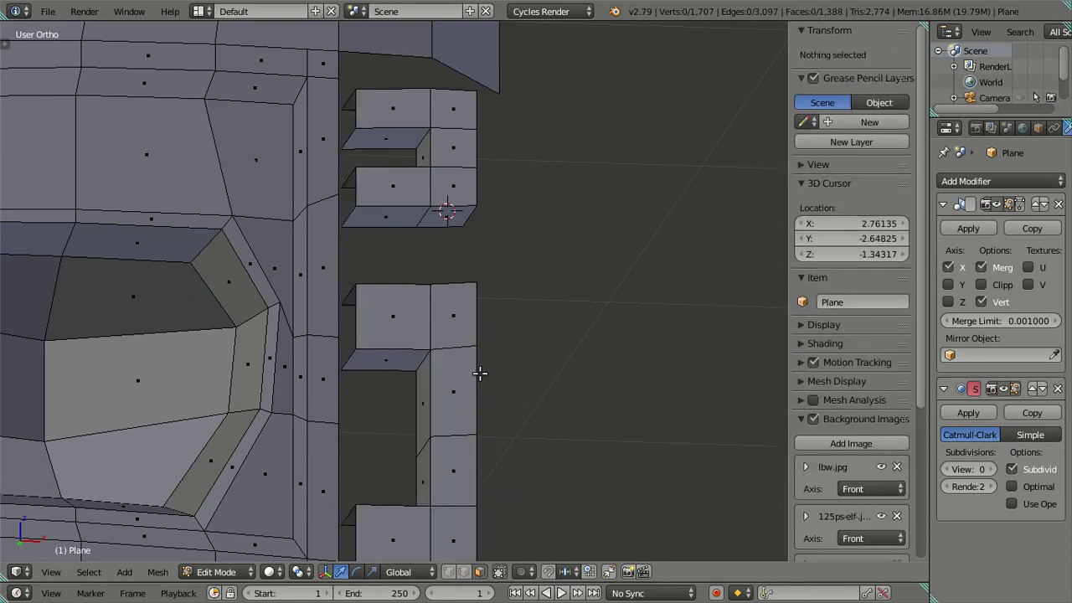
Step: View the smoothed turn-signal recesses in Object Mode at subdivision level 2
key(Tab)
drag(963, 469, 980, 468)
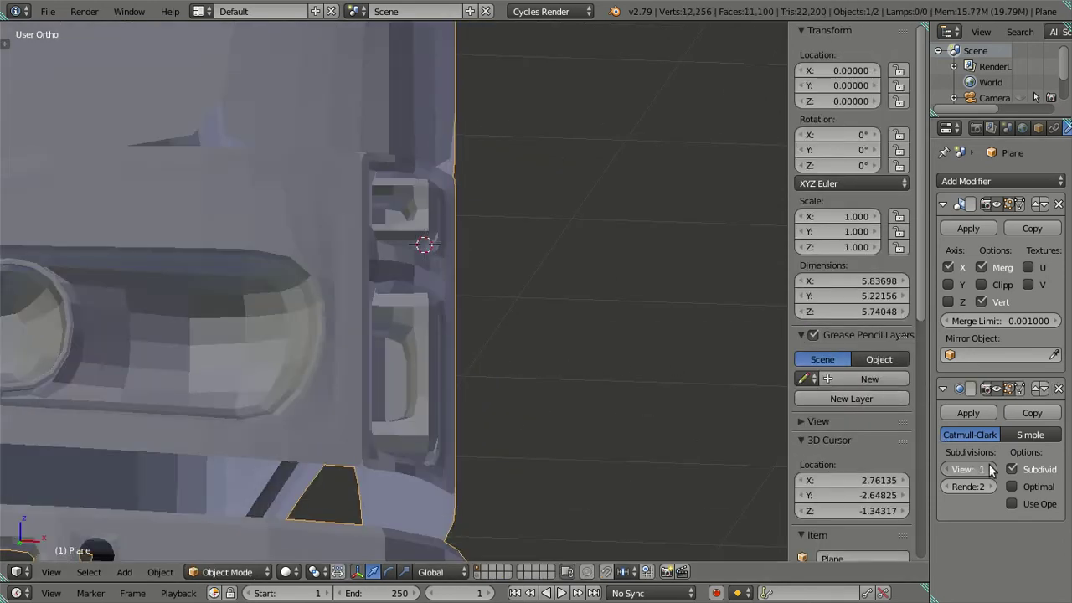
mouse_move(546, 325)
middle_down()
mouse_move(493, 324)
mouse_move(404, 362)
mouse_move(394, 340)
mouse_move(440, 347)
middle_up()
Step: Set the Subdivision View level to 0 and zoom onto the right headlight and amber indicator
scroll(441, 348, down, 3)
scroll(437, 307, down, 1)
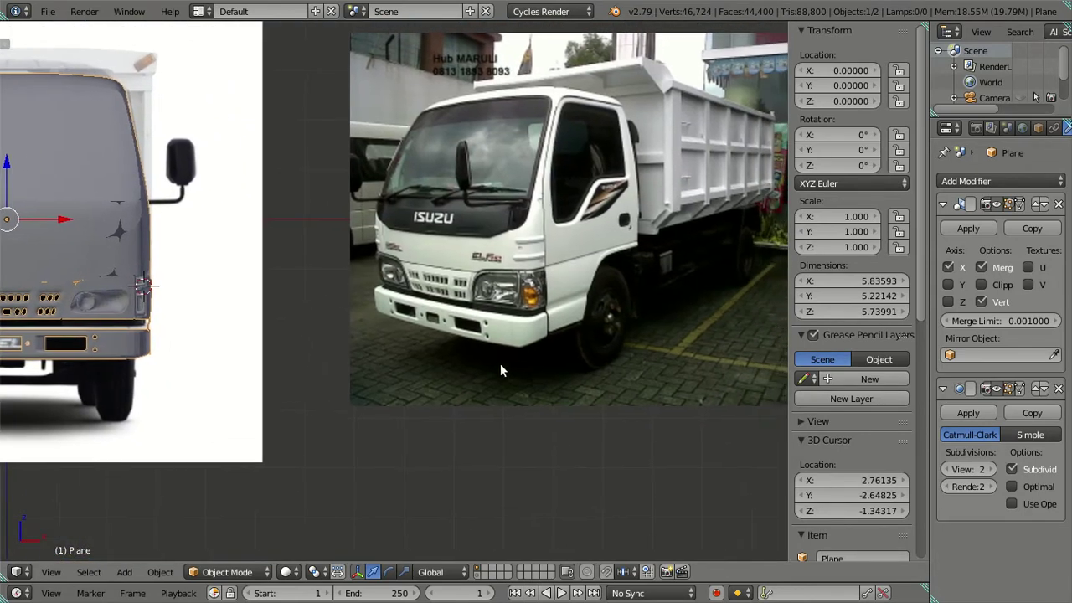
scroll(324, 329, up, 3)
scroll(326, 327, up, 1)
scroll(329, 324, down, 1)
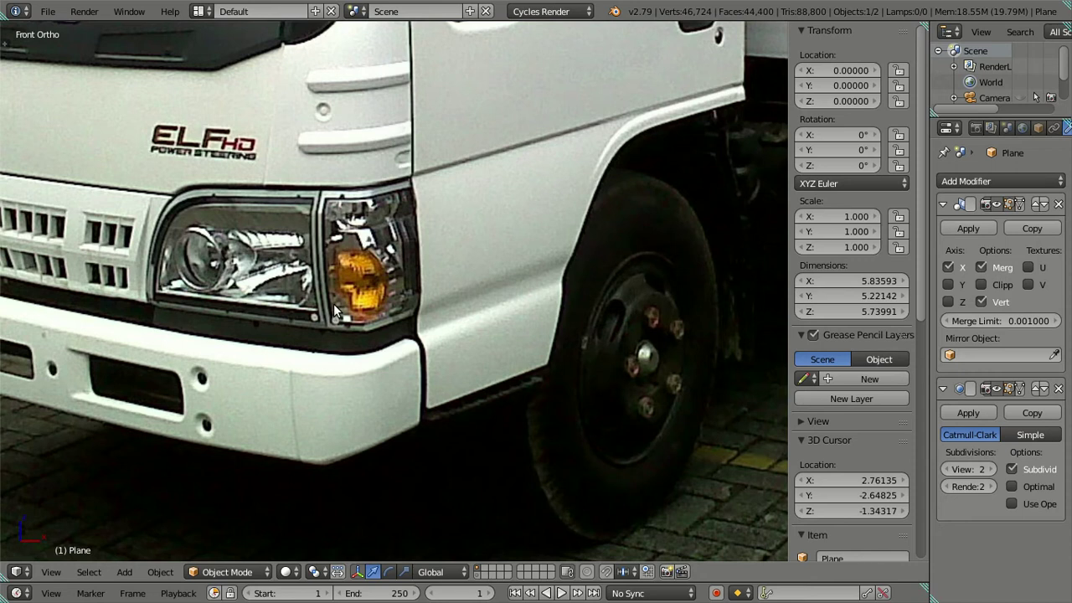
scroll(339, 299, down, 4)
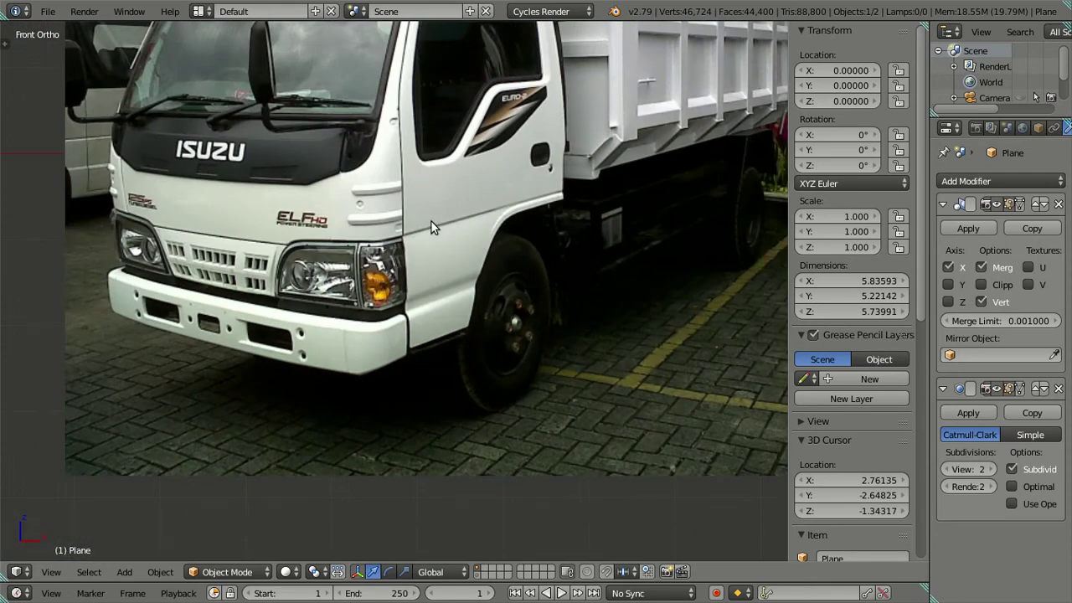
scroll(418, 236, down, 4)
scroll(317, 311, up, 4)
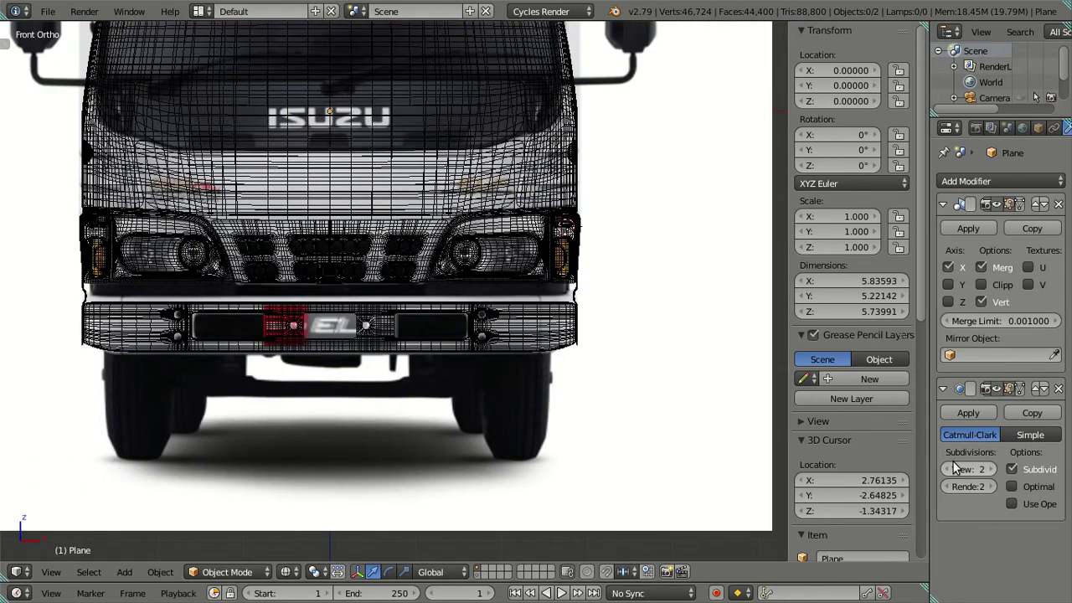
click(948, 469)
click(948, 469)
scroll(536, 311, up, 2)
scroll(536, 312, up, 4)
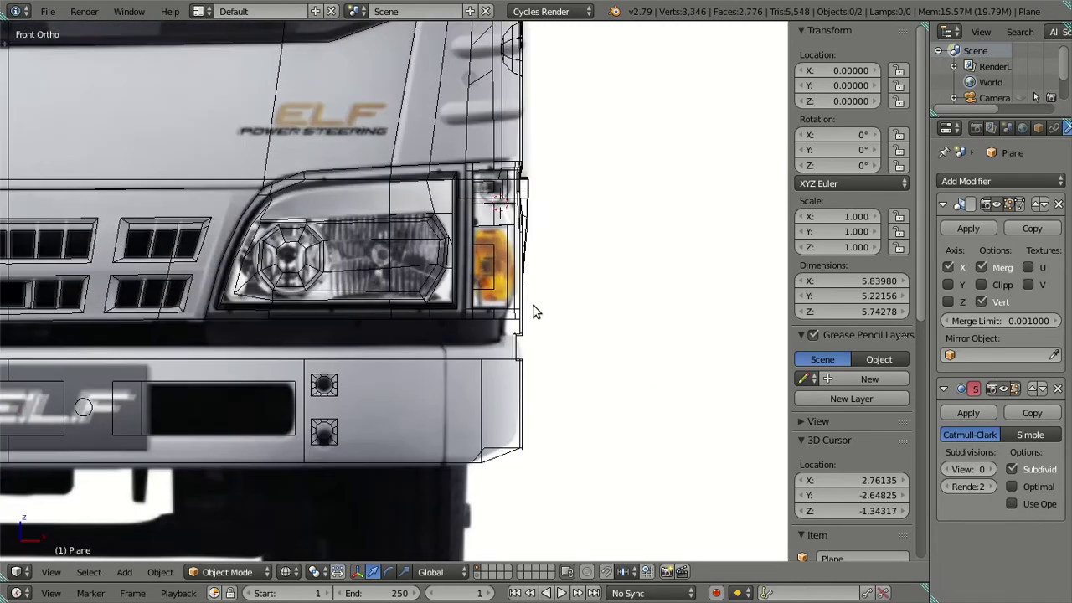
scroll(536, 311, up, 2)
Step: Delete the linked mesh pieces covering the amber indicator lamp
key(Tab)
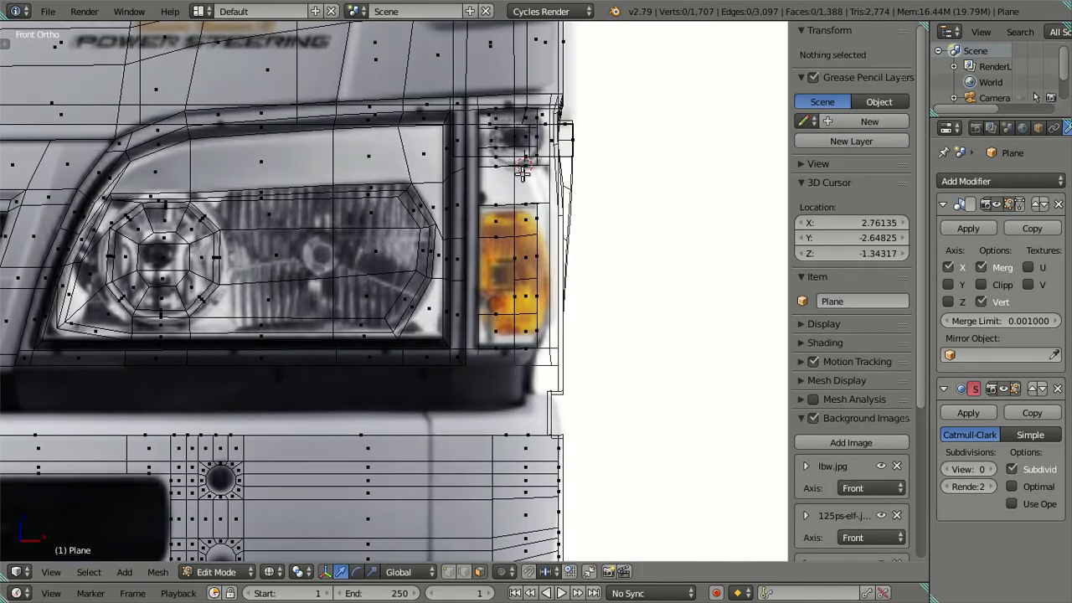
key(z)
right_click(524, 253)
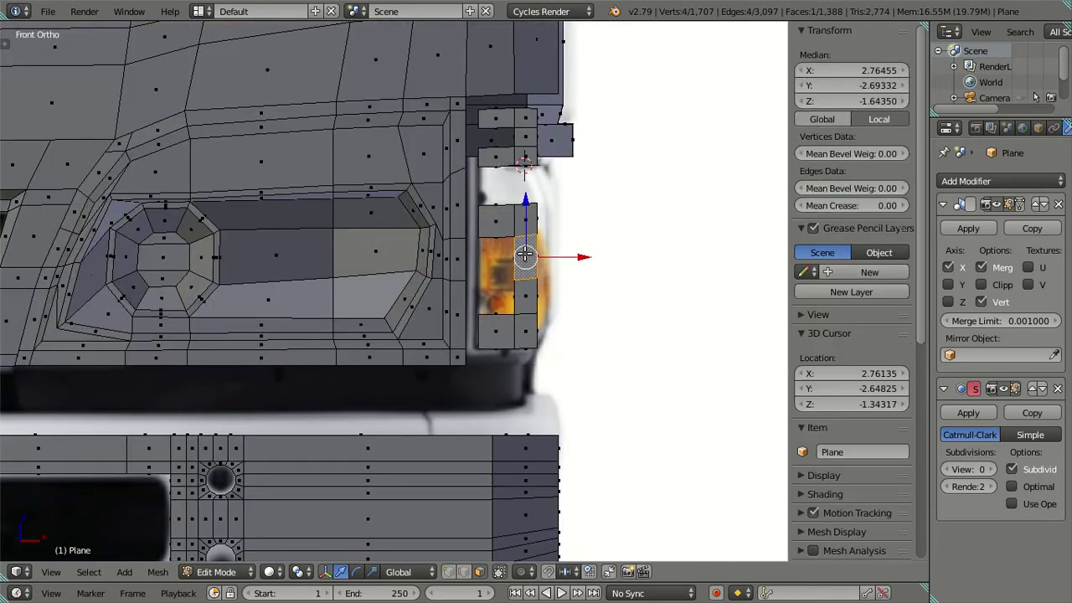
key(ctrl+l)
key(l)
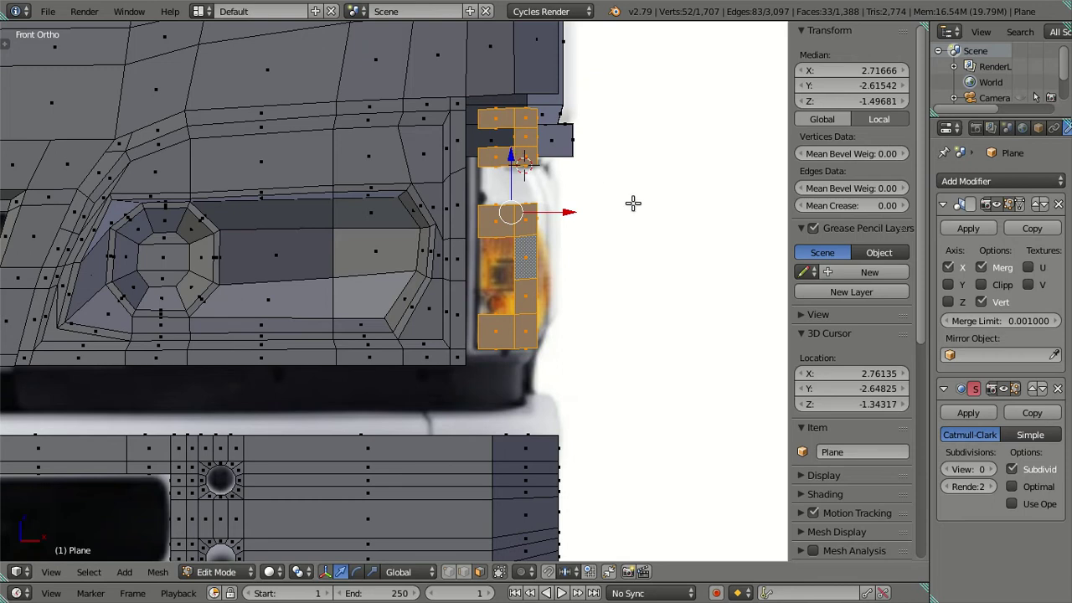
key(x)
click(633, 204)
Step: Unhide the panel strip, switch to wireframe, and locate the lamp centre using edge selection
key(alt+h)
key(a)
shift+middle_drag(537, 315, 485, 322)
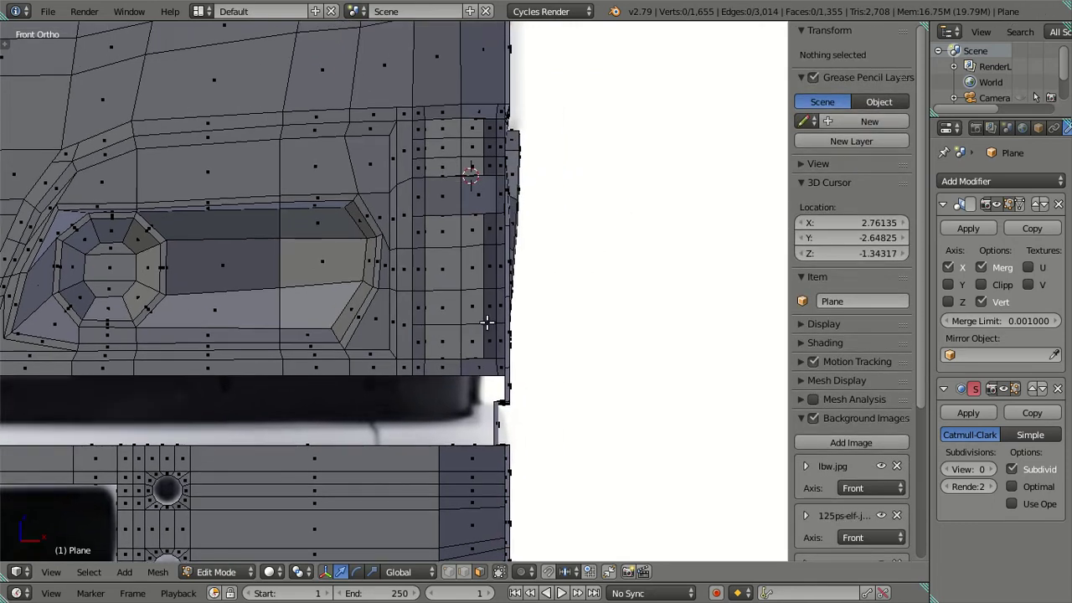
key(z)
key(ctrl+Tab)
click(478, 310)
shift+middle_drag(433, 290, 406, 324)
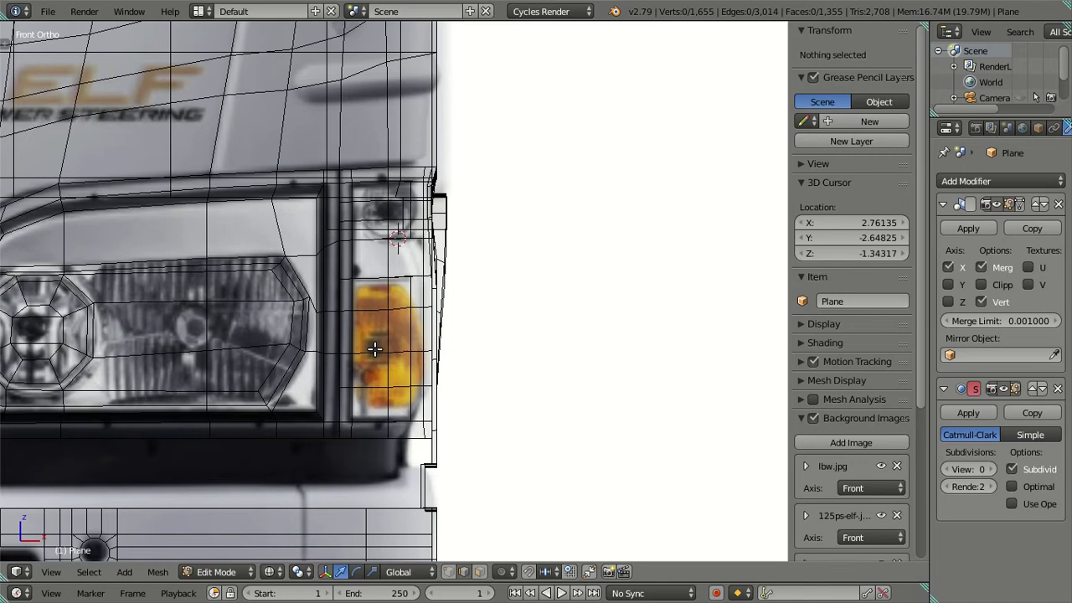
right_click(374, 349)
click(450, 574)
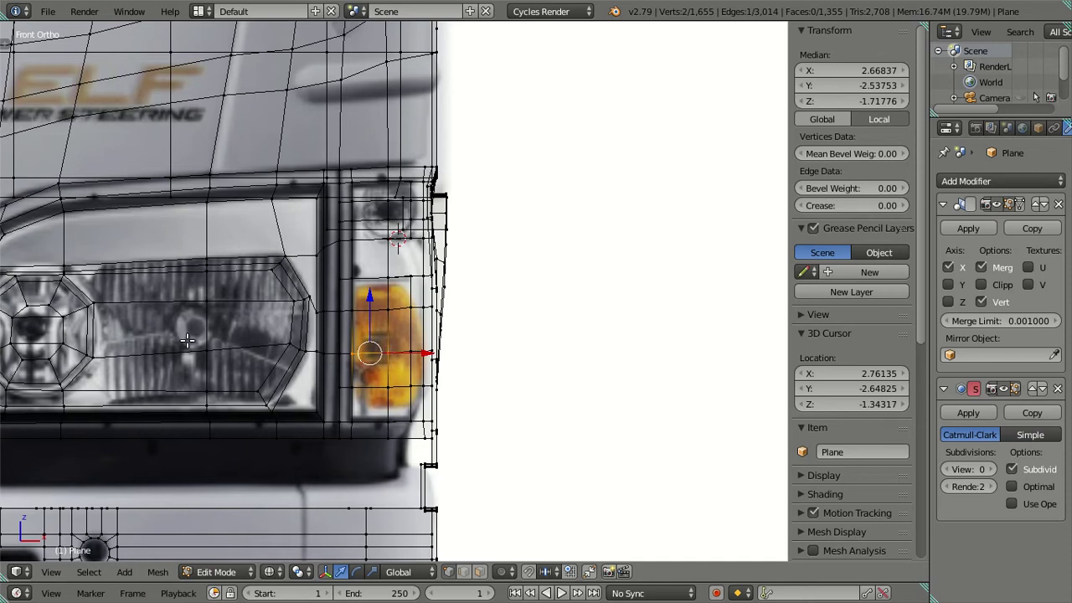
shift+middle_drag(299, 374, 390, 375)
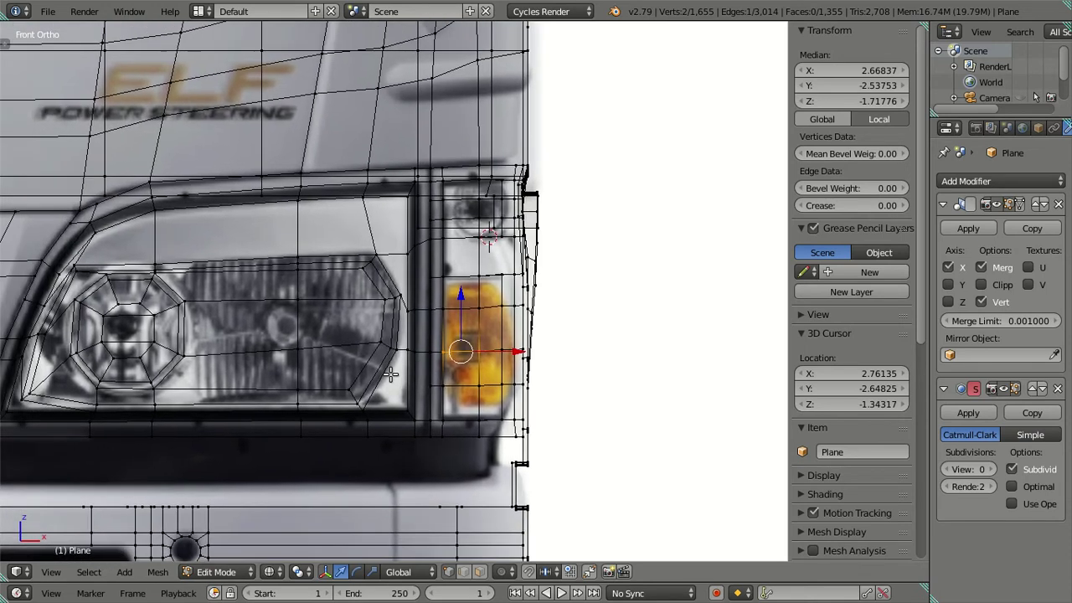
mouse_move(469, 354)
shift+middle_down()
mouse_move(423, 358)
mouse_move(455, 230)
mouse_move(430, 281)
shift+middle_up()
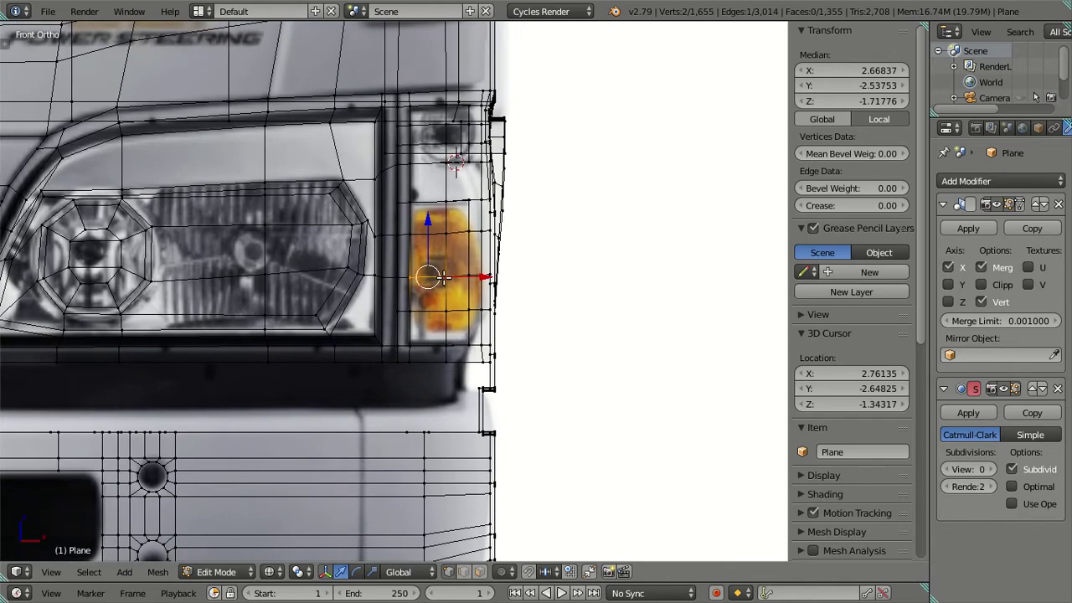
Step: Snap the 3D cursor to the lamp's centre vertex at (2.72782, -2.53753, -1.71694)
right_click(445, 277)
key(shift+s)
click(611, 316)
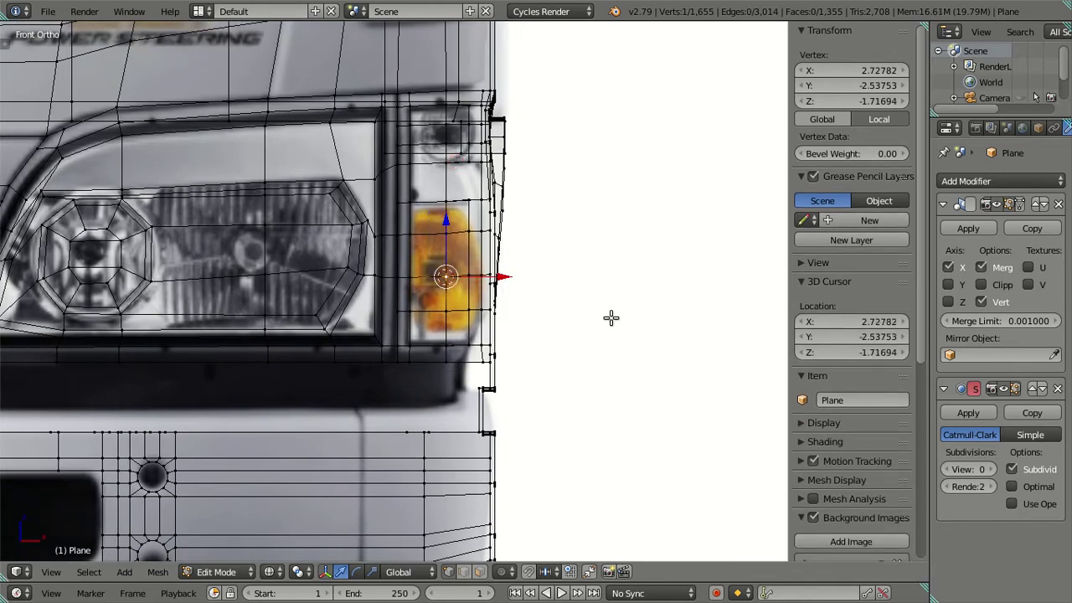
key(a)
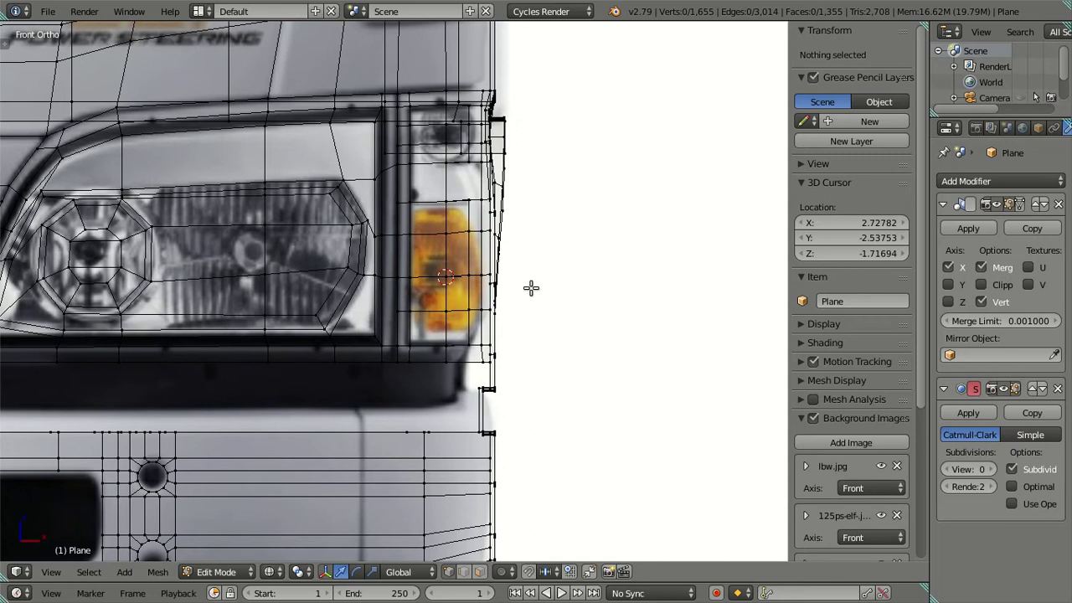
key(Tab)
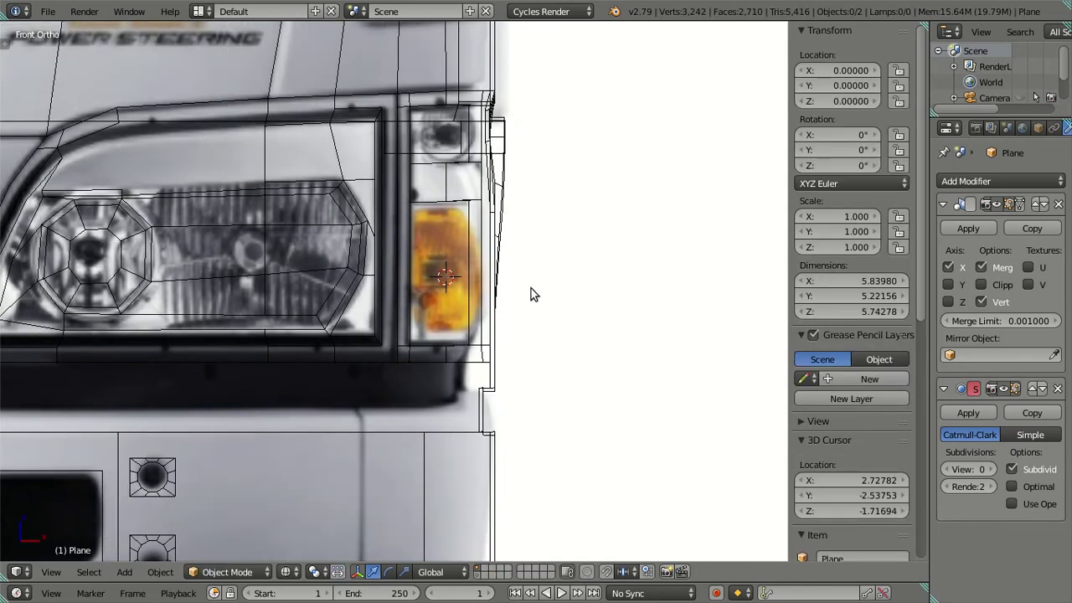
key(z)
key(Tab)
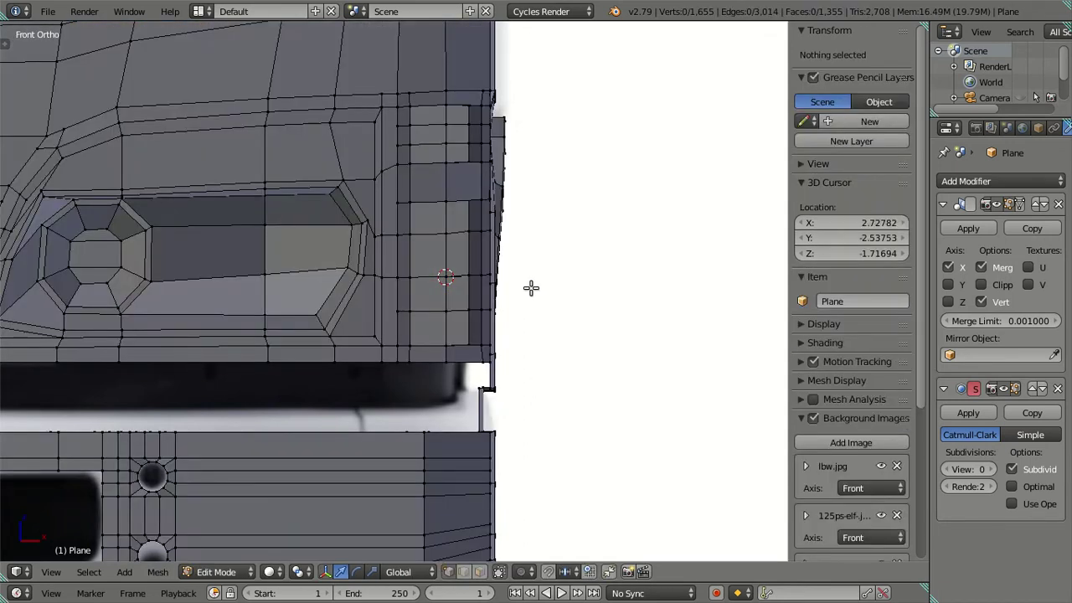
Step: In wireframe view, add a 12-vertex circle at the amber lamp and rotate it 90° on X
key(z)
key(t)
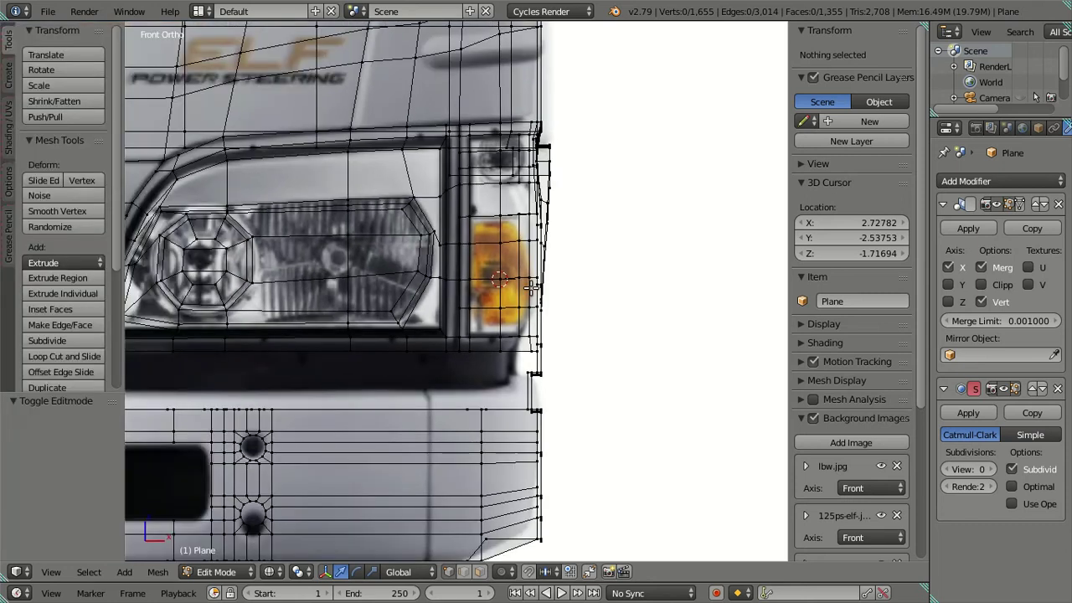
key(shift+a)
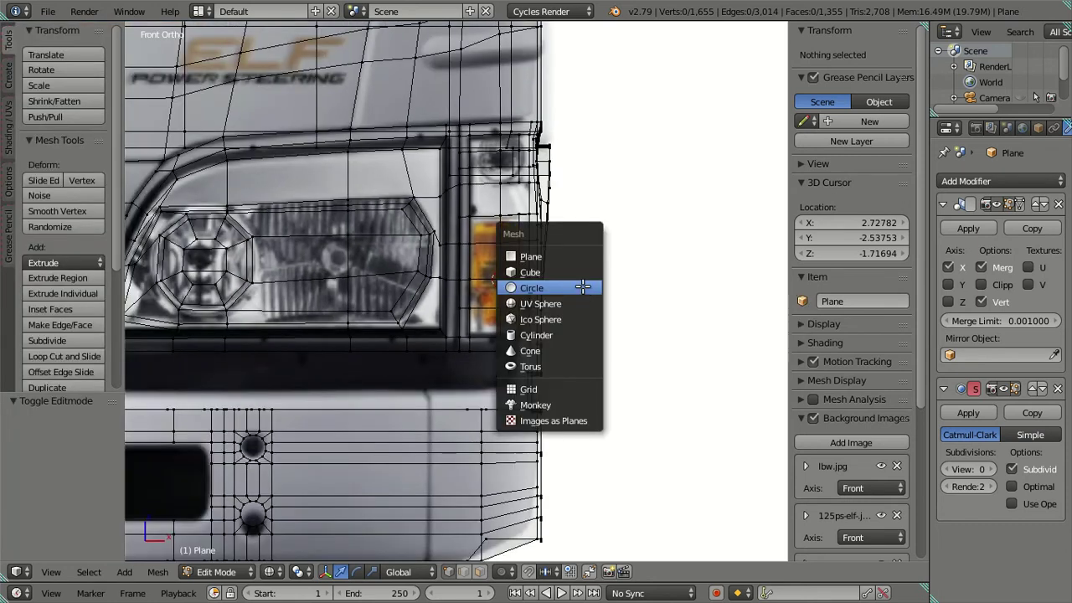
click(583, 287)
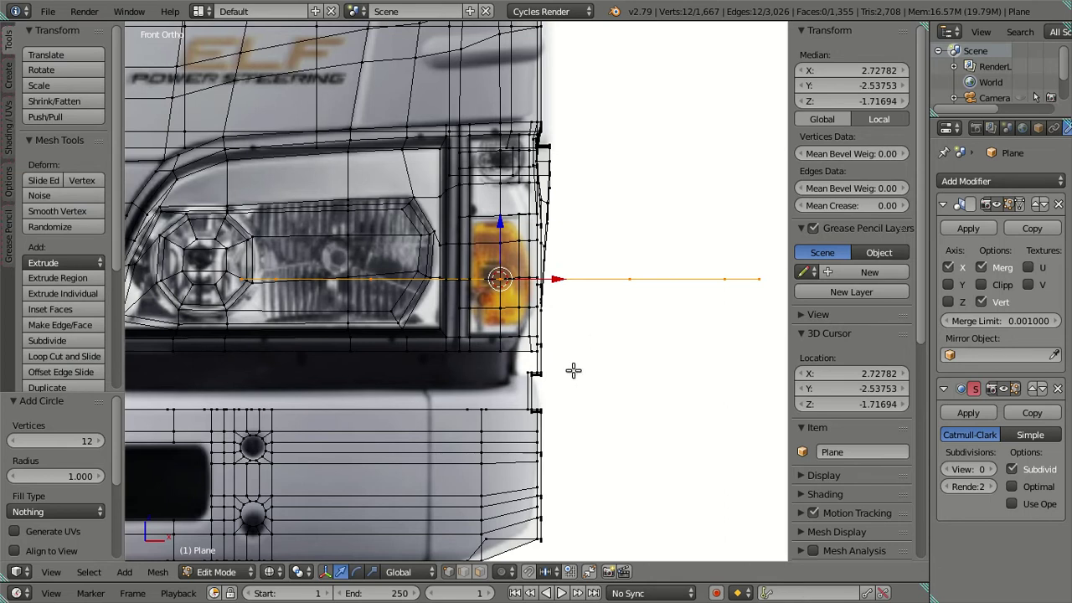
text(rx90)
key(Return)
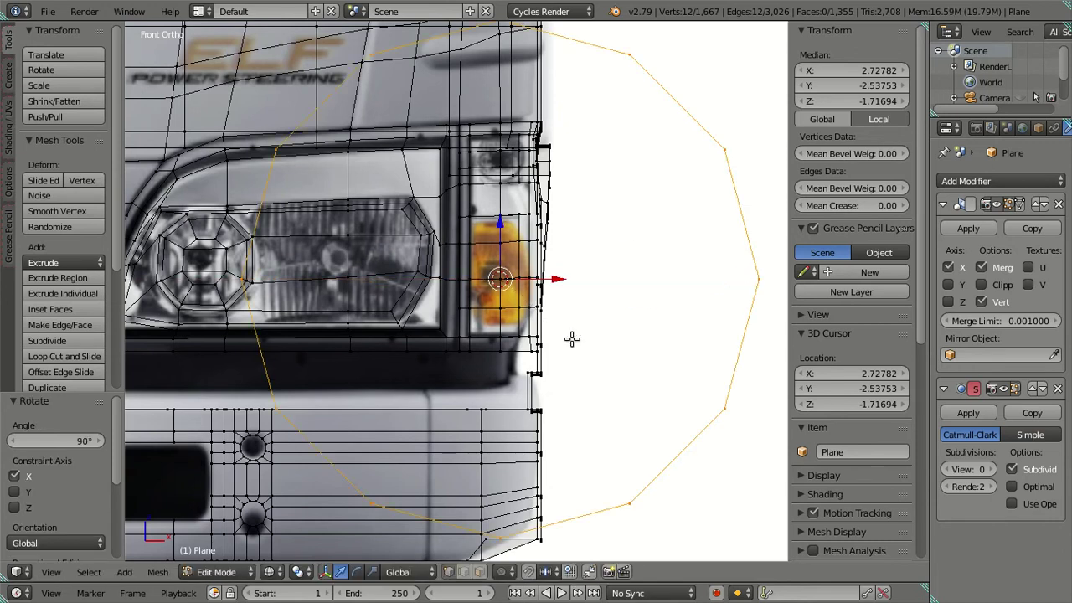
Step: Scale the circle down to 0.08 around the lamp
scroll(572, 338, down, 1)
scroll(593, 321, down, 1)
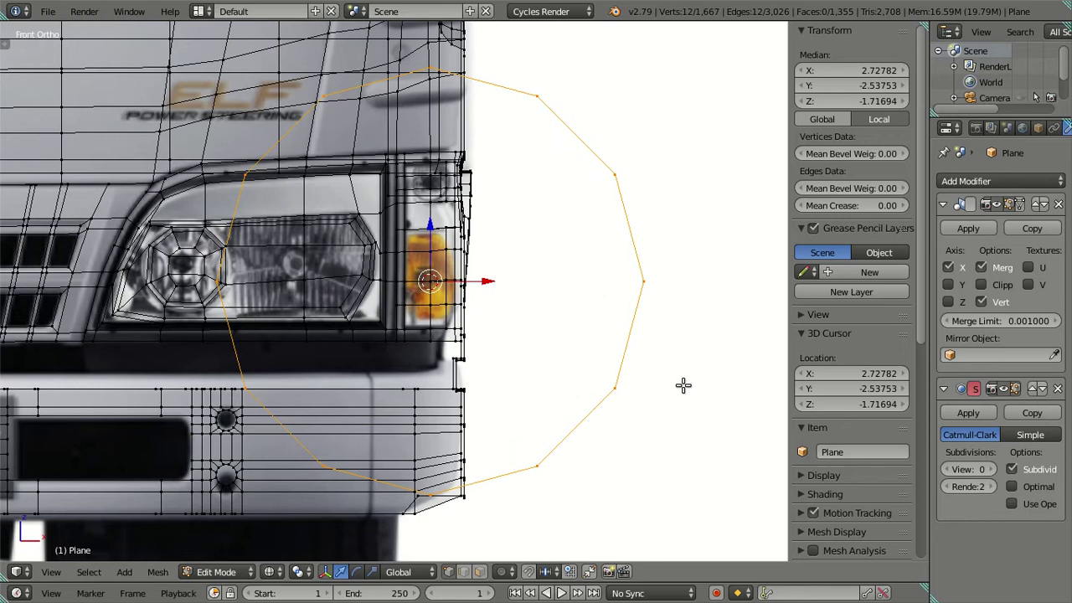
key(s)
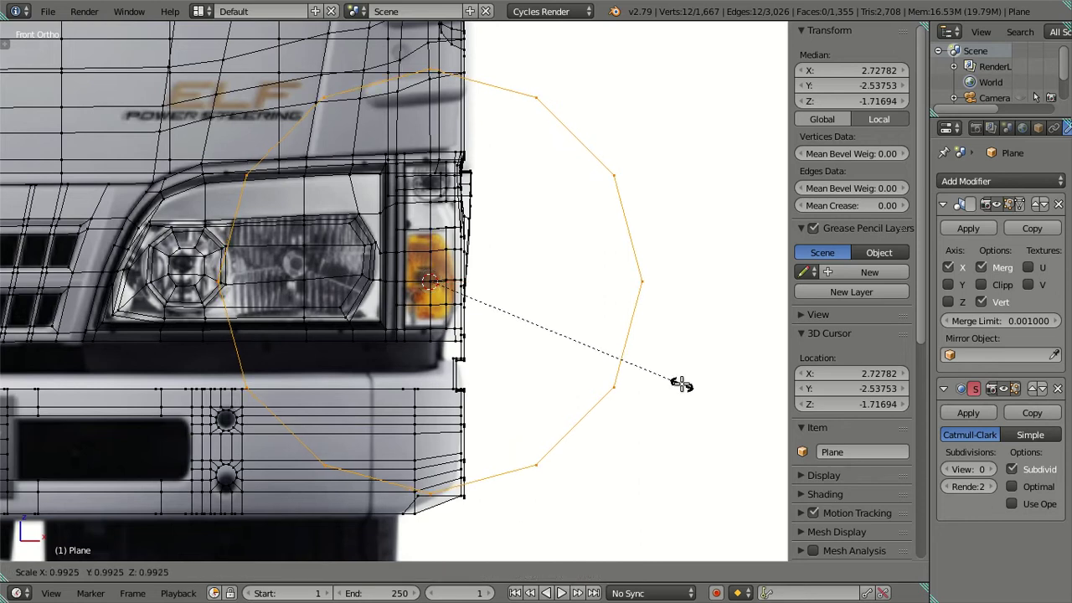
text(.08)
key(Return)
scroll(586, 354, up, 2)
scroll(452, 362, up, 1)
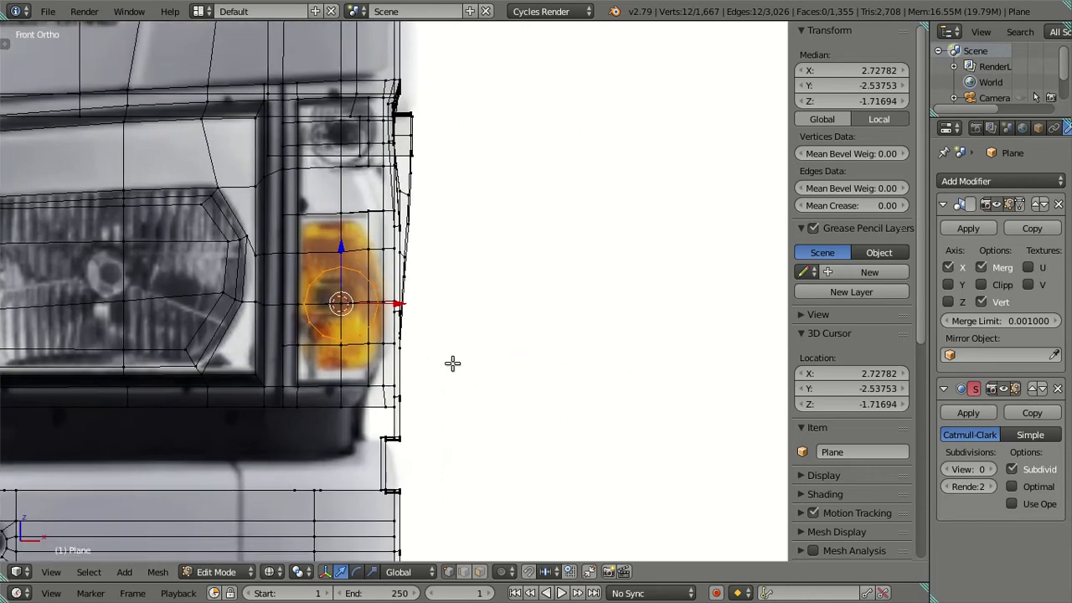
Step: Undo that shrink, rescale the circle to 0.08, and begin resizing it to fit the lamp
key(ctrl+z)
scroll(516, 330, down, 1)
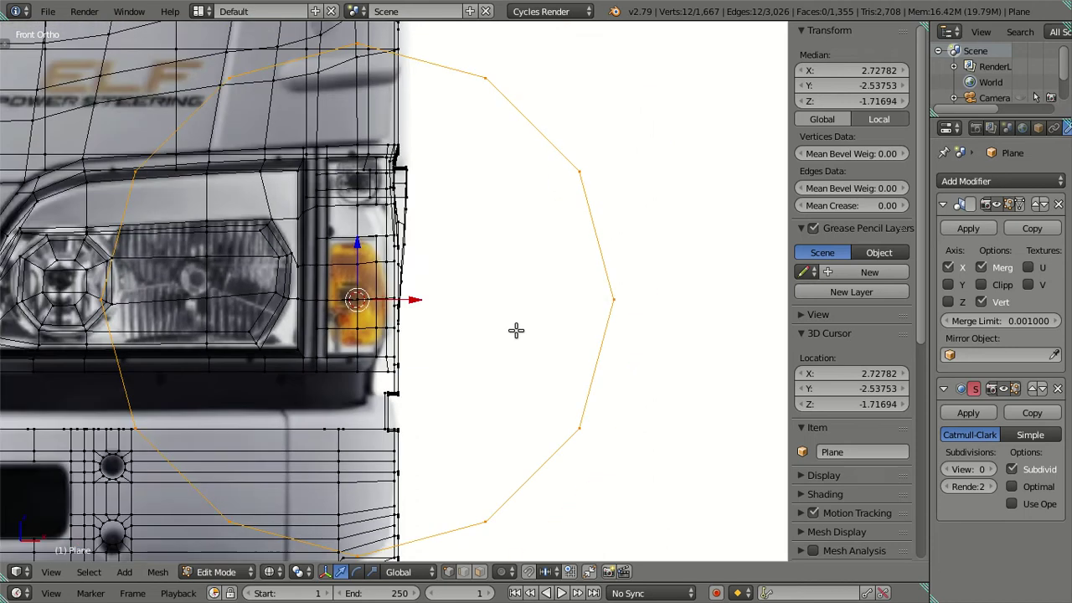
text(s.)
key(Escape)
text(s.08)
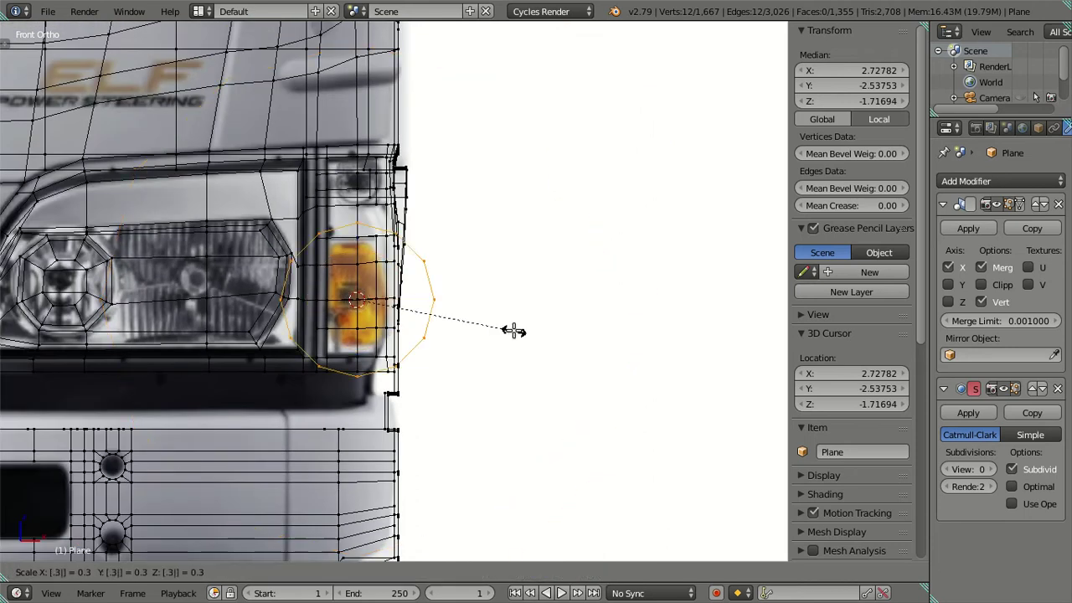
key(Return)
scroll(514, 330, up, 1)
scroll(514, 329, up, 1)
key(s)
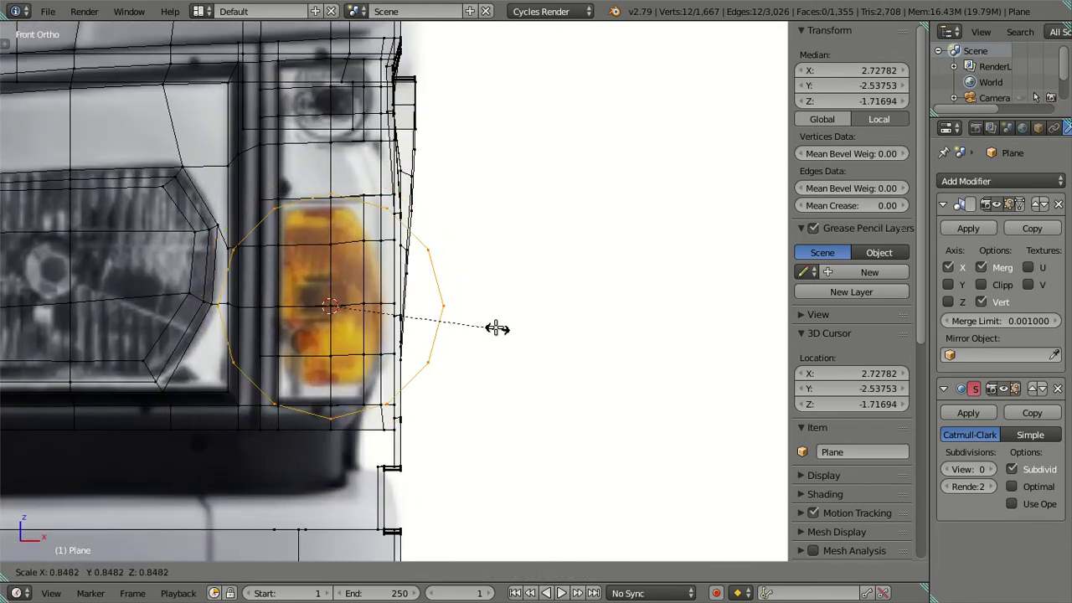
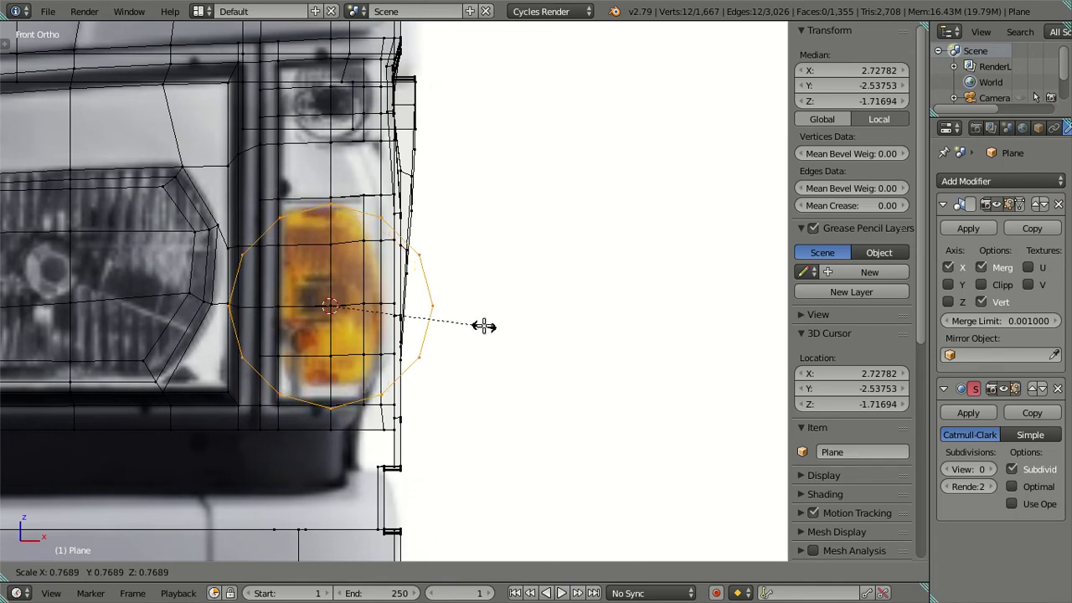
Step: Shrink the lamp circle to 0.75 and check it against the reference photo
text(.75)
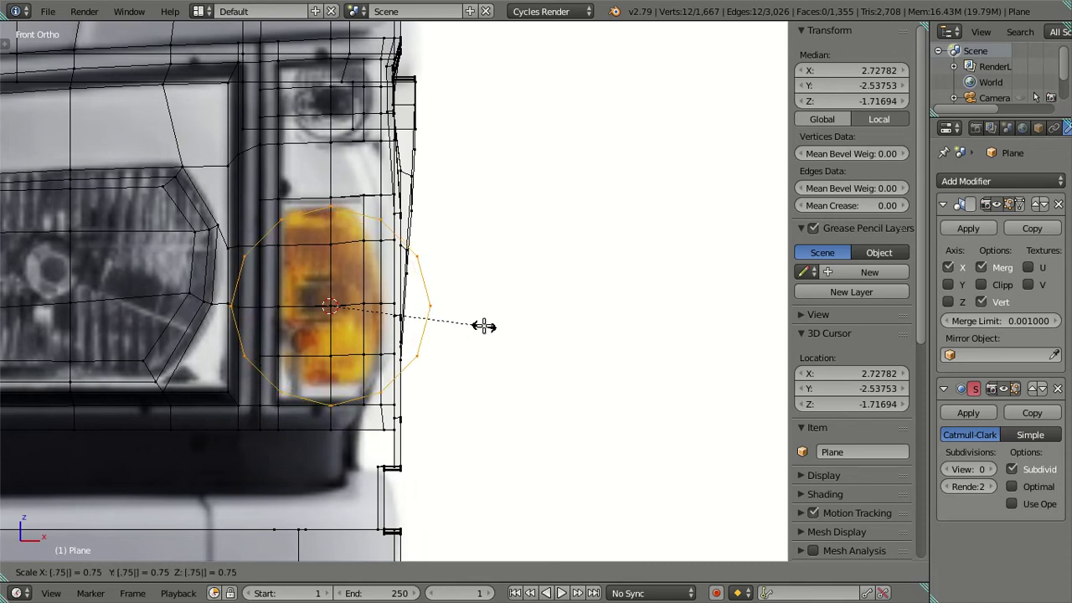
key(Return)
key(z)
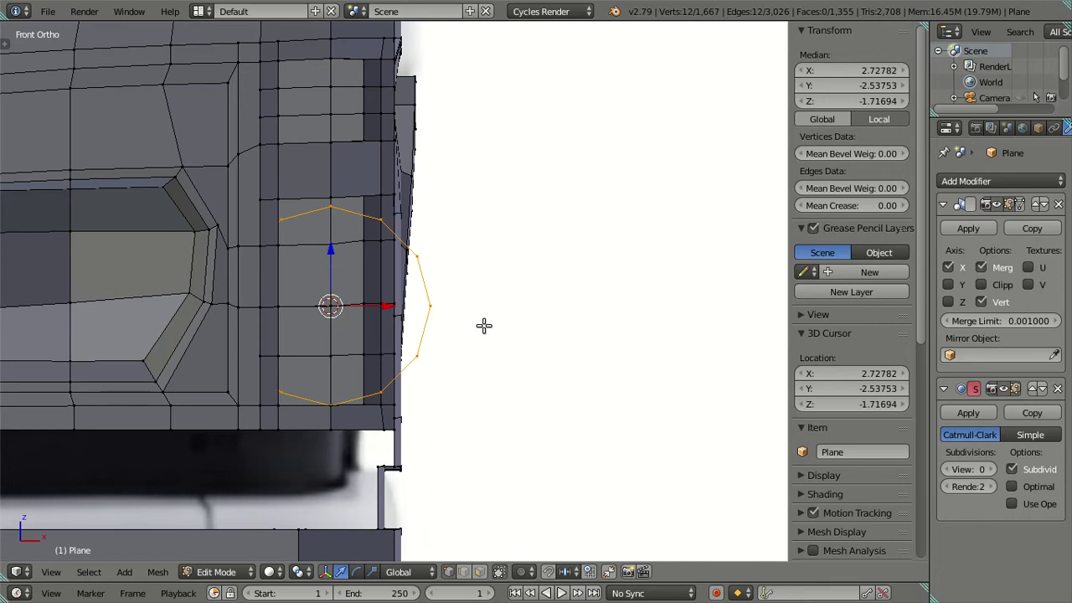
key(z)
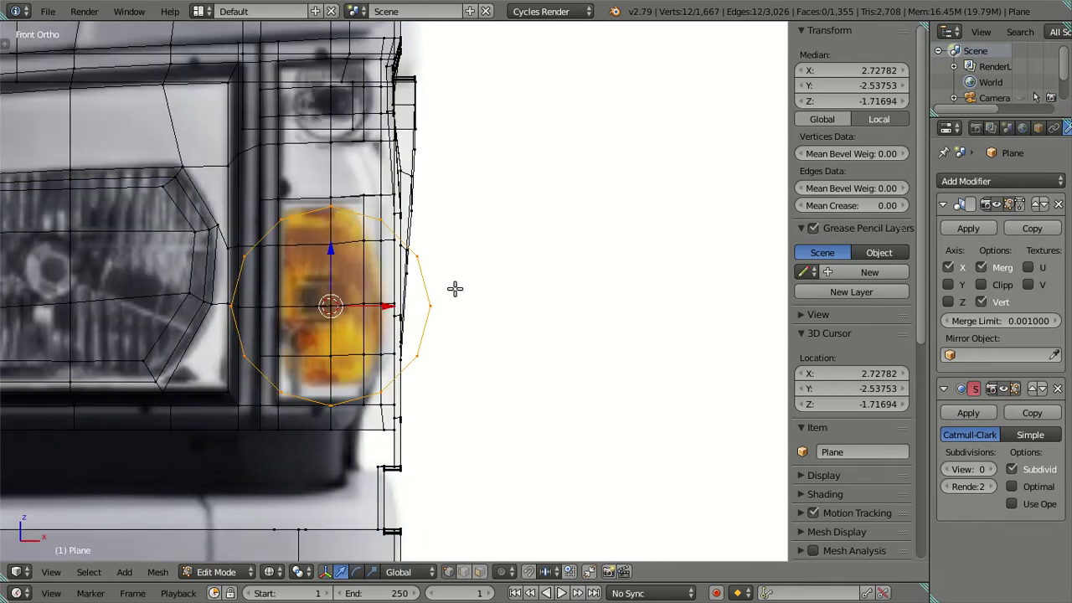
scroll(455, 290, up, 1)
scroll(469, 346, up, 1)
Step: Place the 3D cursor on the small round light's top edge
click(323, 158)
shift+click(368, 163)
key(shift+s)
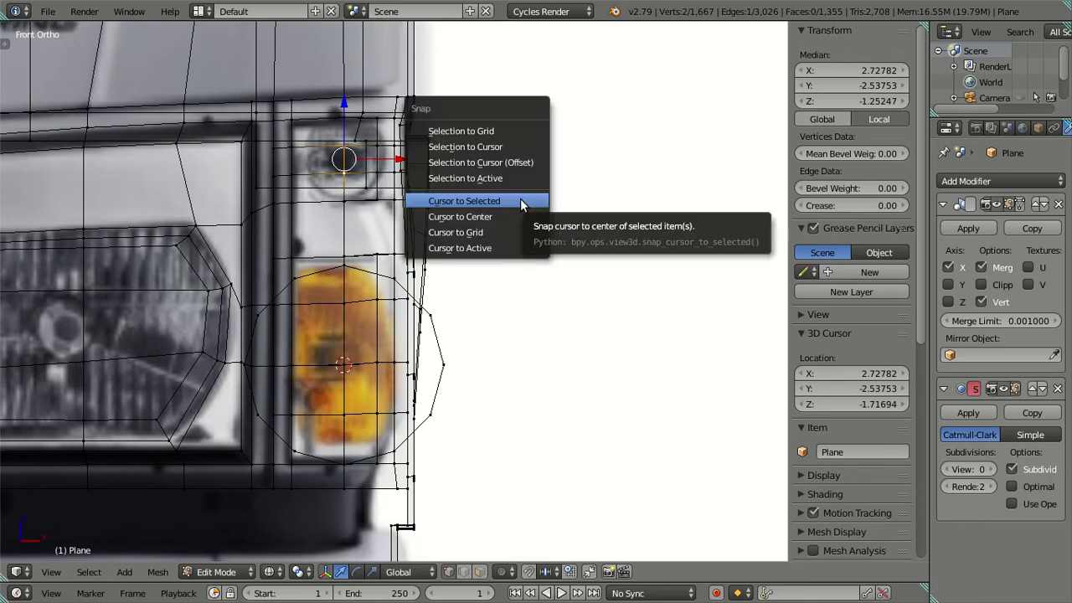
click(520, 199)
Step: Duplicate the lamp circle, snap the copy to the cursor and scale it to 0.5
right_click(443, 363)
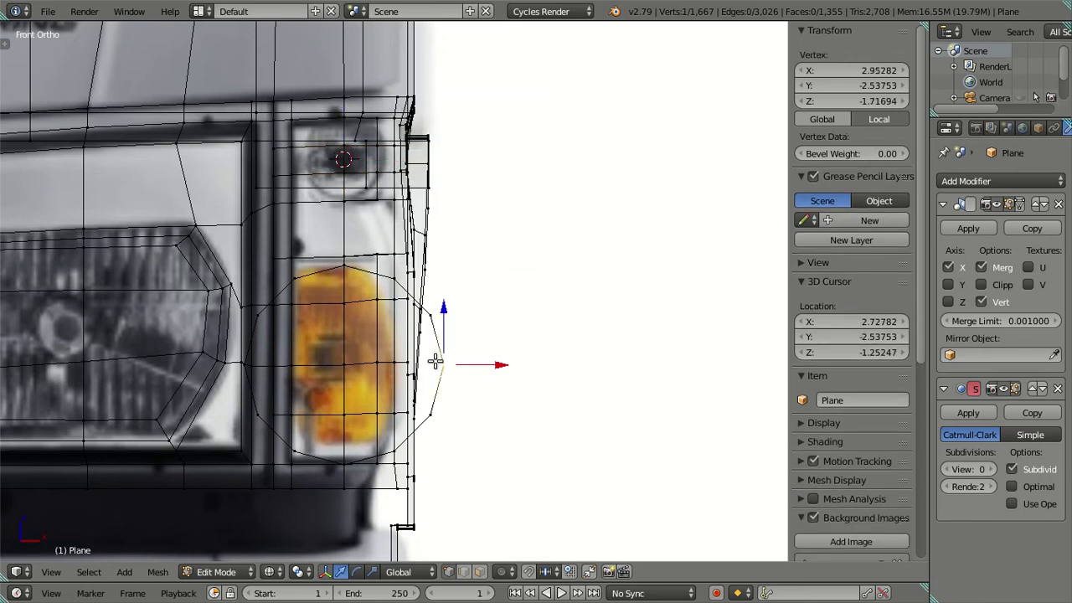
key(l)
key(shift+d)
key(Escape)
key(shift+s)
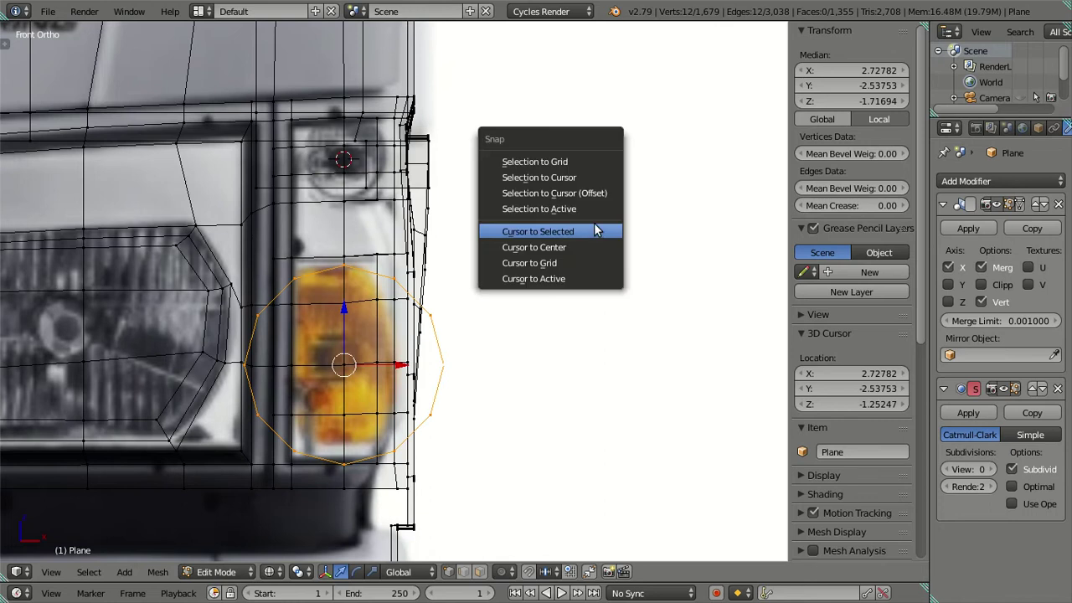
click(599, 199)
key(s)
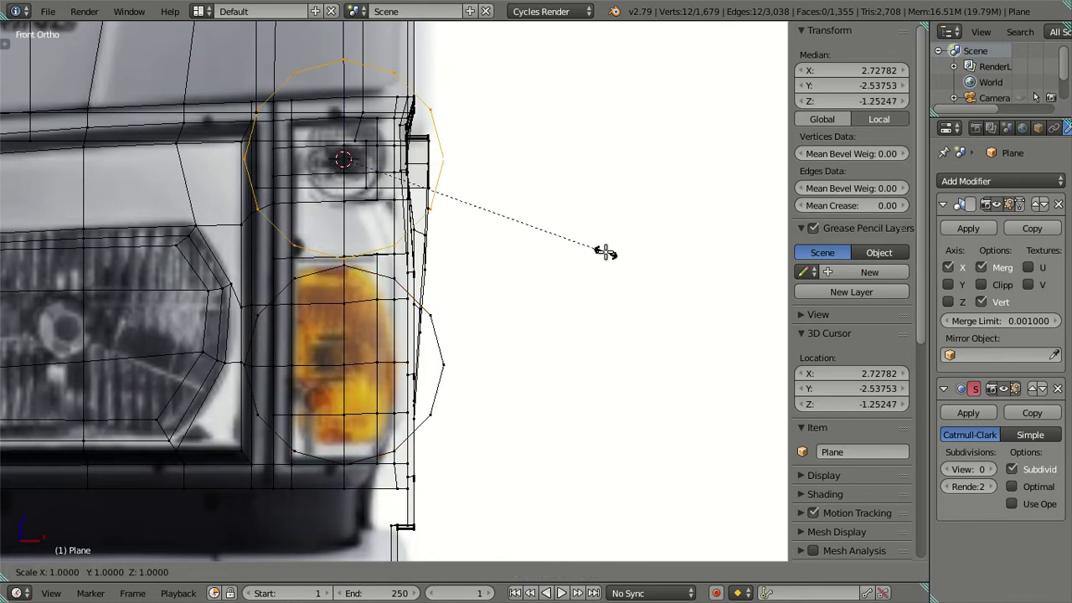
text(5)
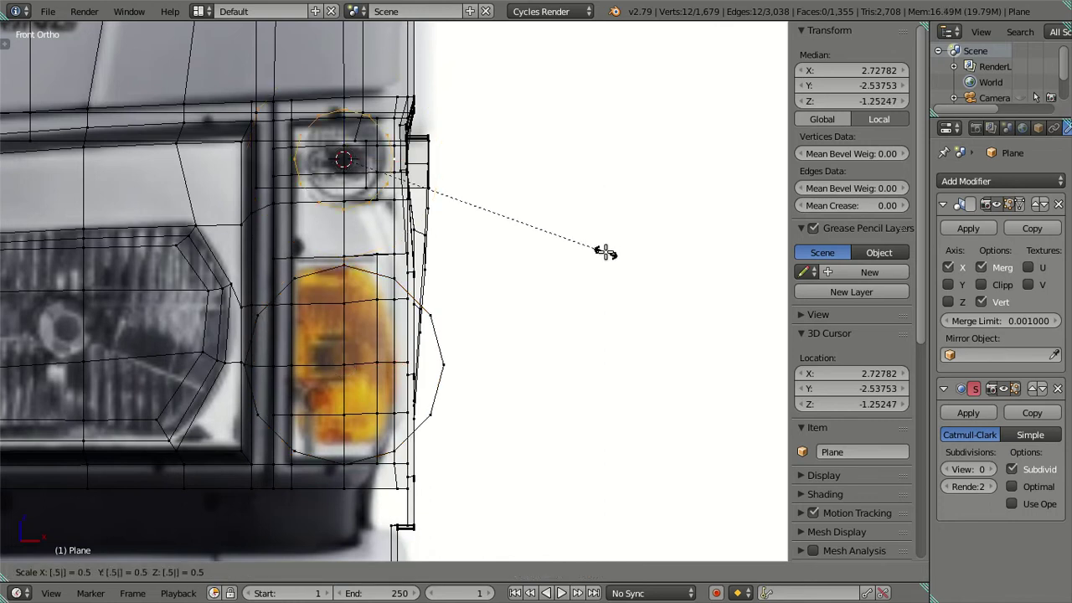
key(Return)
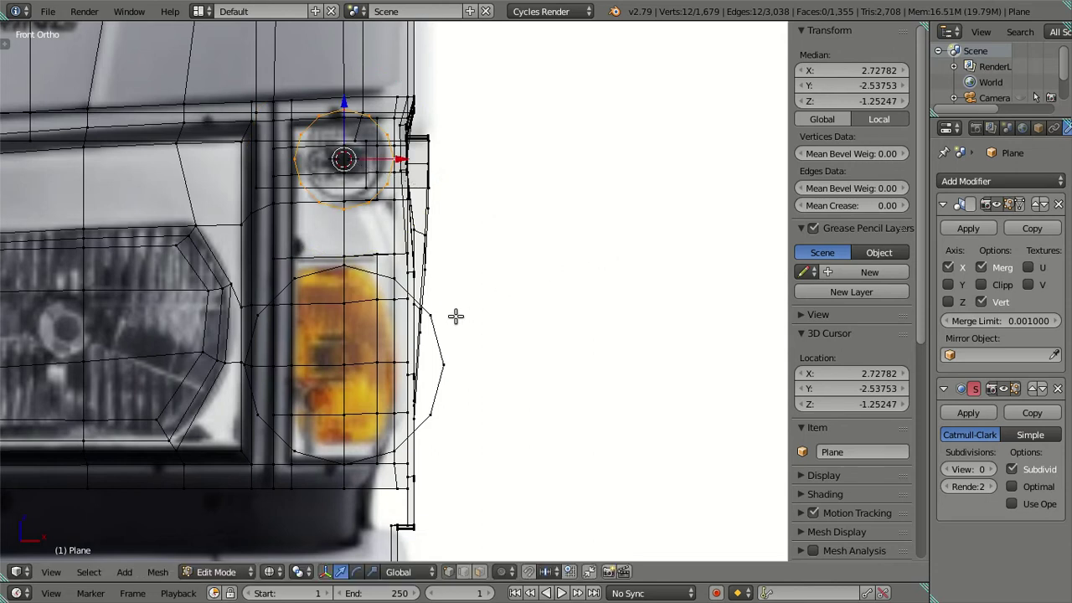
key(a)
shift+middle_drag(414, 287, 409, 304)
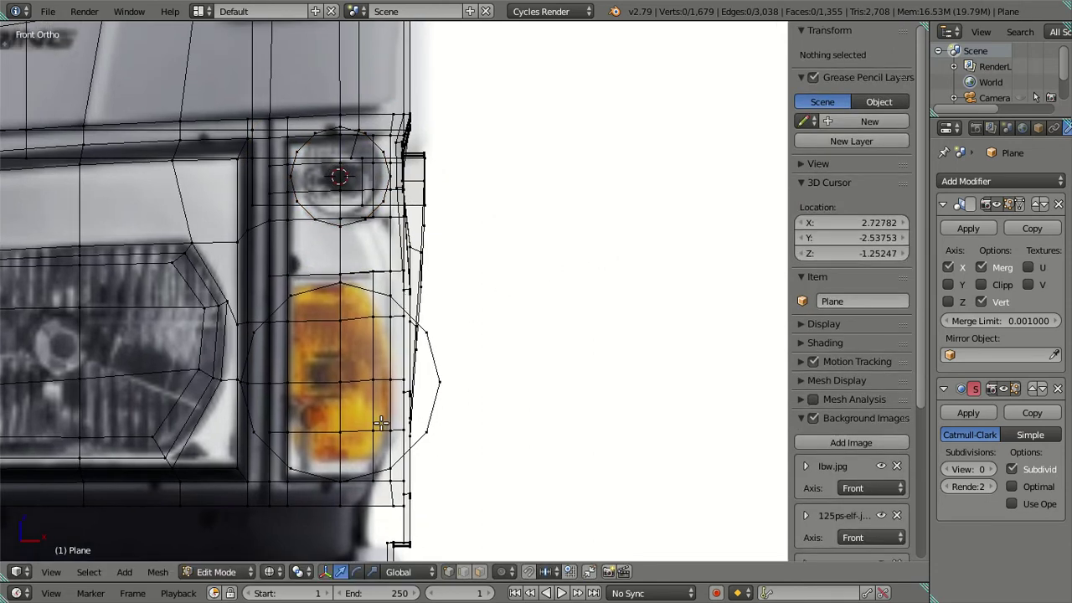
Step: Select two left-side ring vertices and inspect their X position, leaving it unchanged
shift+middle_drag(319, 343, 383, 278)
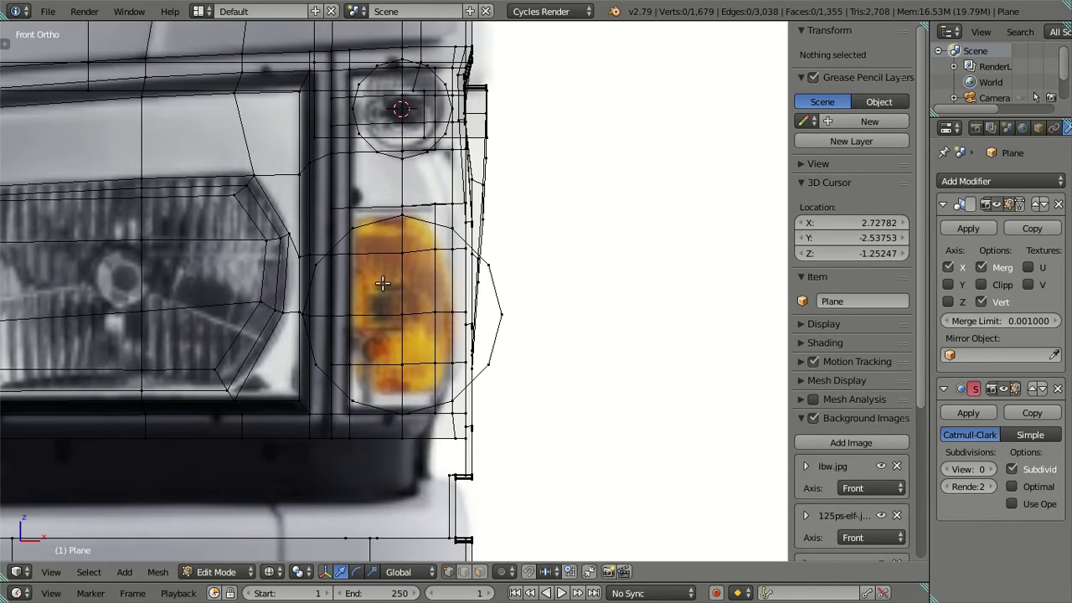
right_click(352, 394)
shift+right_click(358, 232)
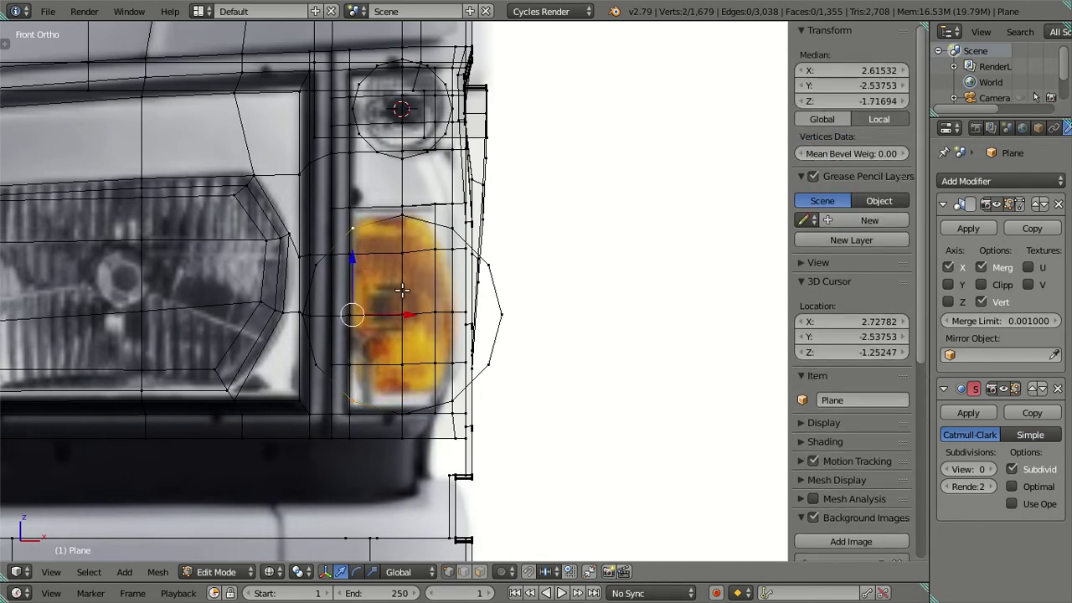
click(863, 70)
key(Return)
Step: Move three left-side vertices along X onto the amber lamp's left edge
right_click(323, 264)
shift+right_click(300, 318)
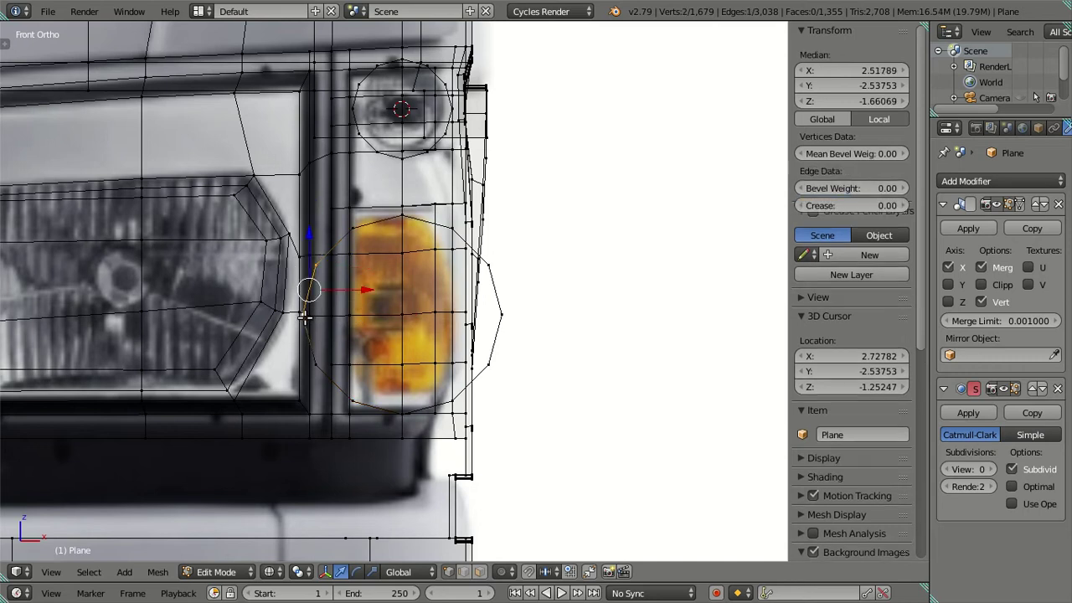
shift+right_click(322, 368)
key(g)
key(x)
click(425, 310)
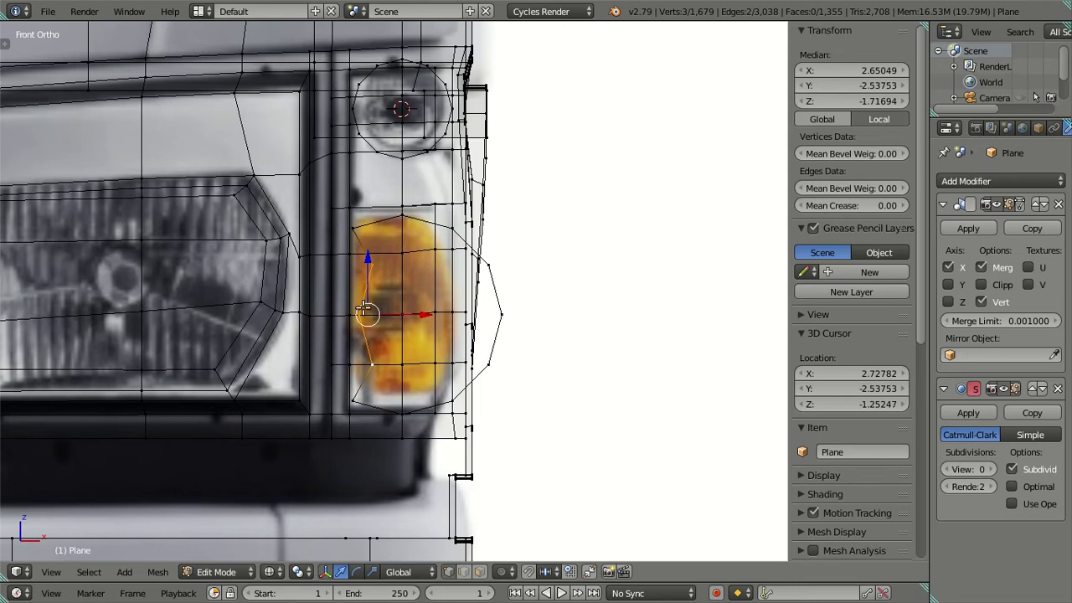
Step: Drag a left-side ring vertex down to the lamp's lower corner
right_click(366, 310)
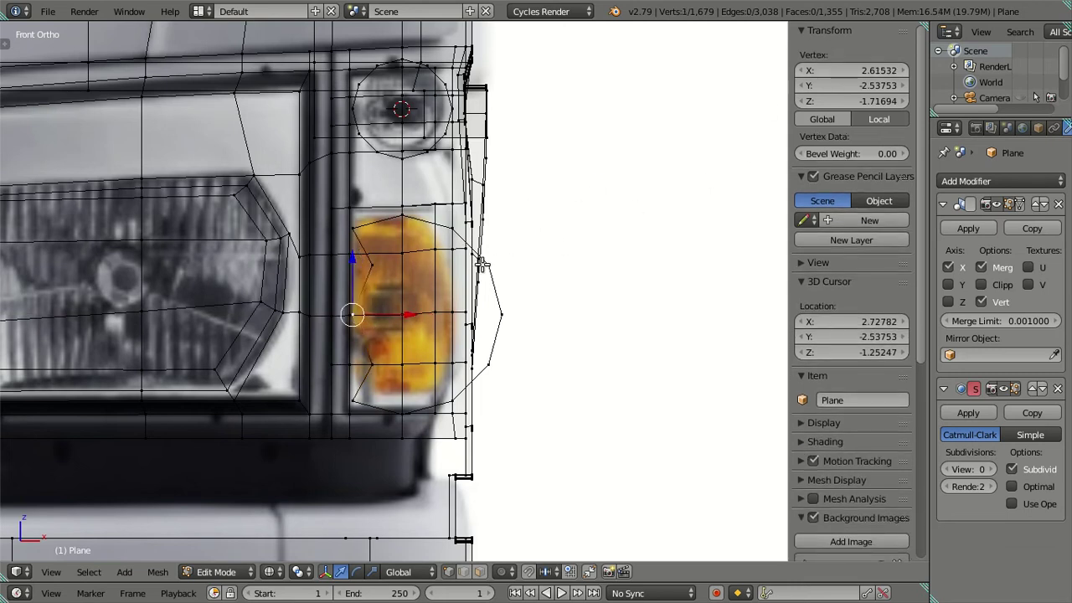
right_click(389, 272)
drag(372, 264, 372, 364)
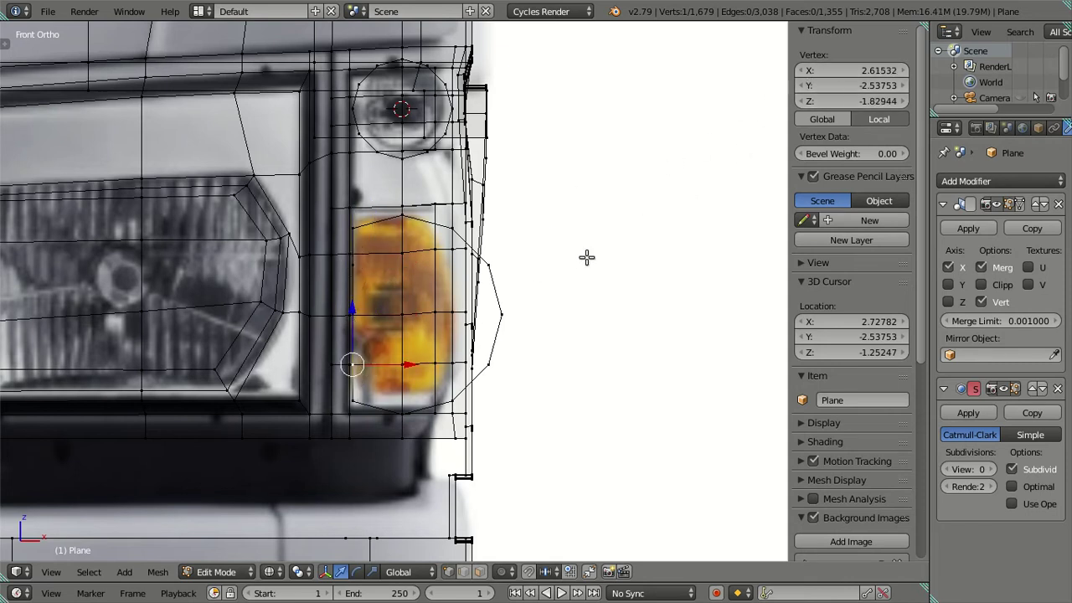
key(a)
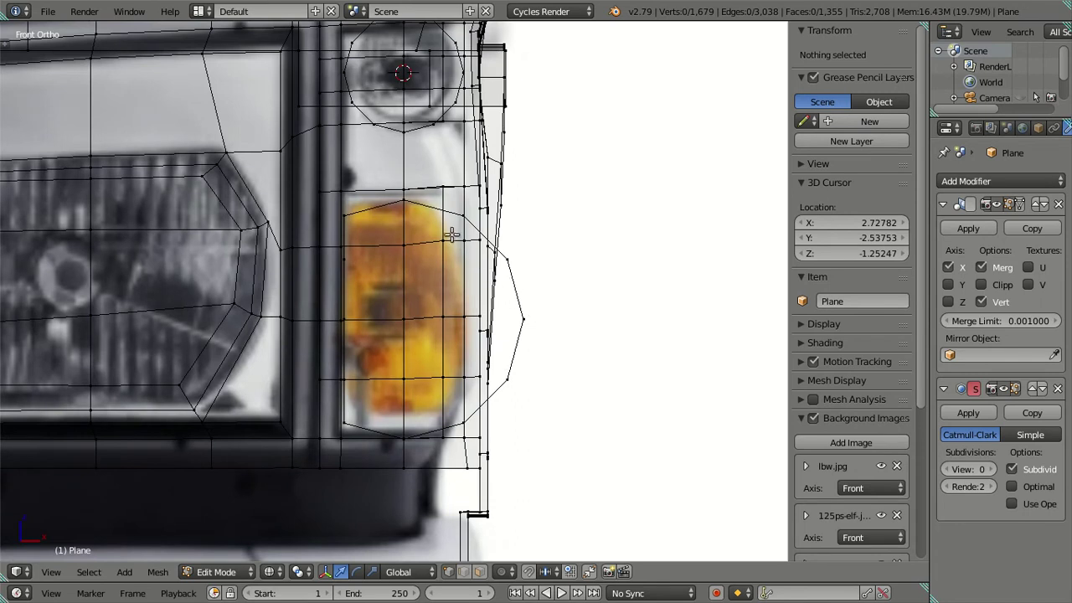
Step: Select the path down the ring's left side and begin scaling it straight
alt+right_click(523, 298)
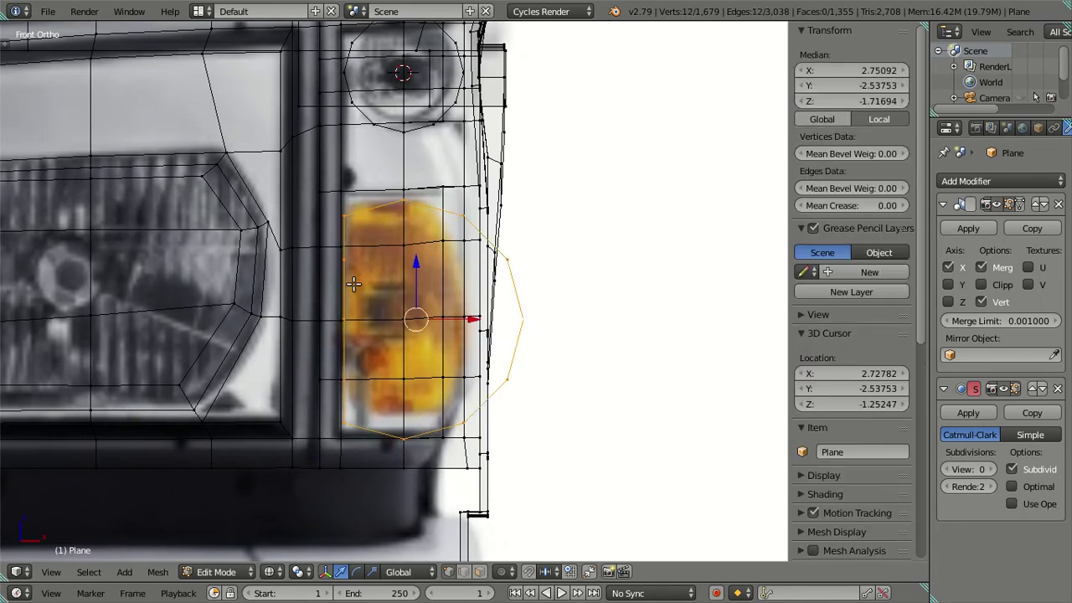
middle_drag(328, 210, 339, 431)
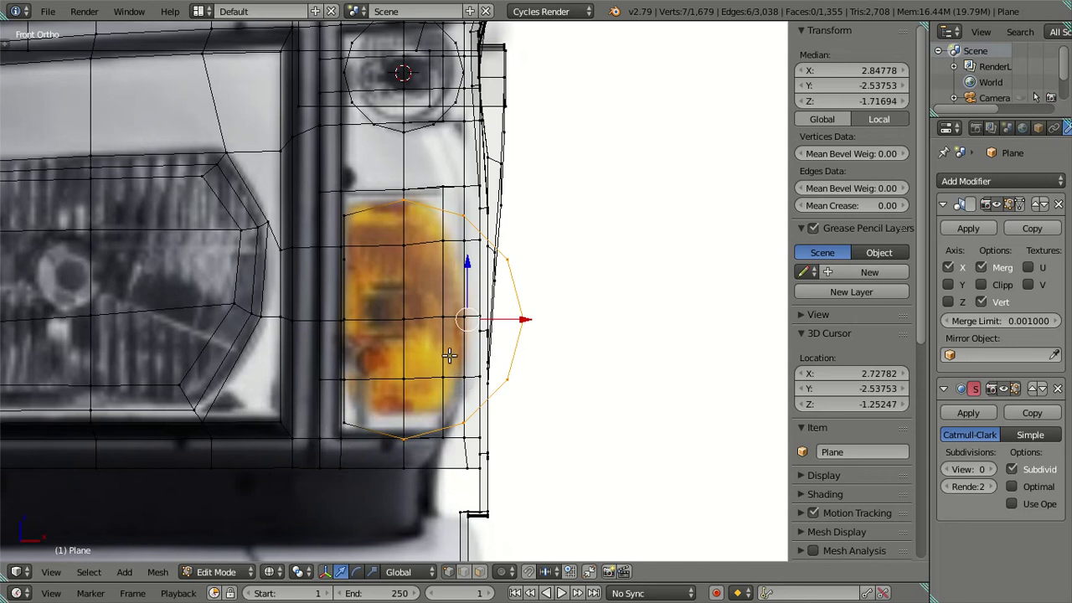
right_click(353, 216)
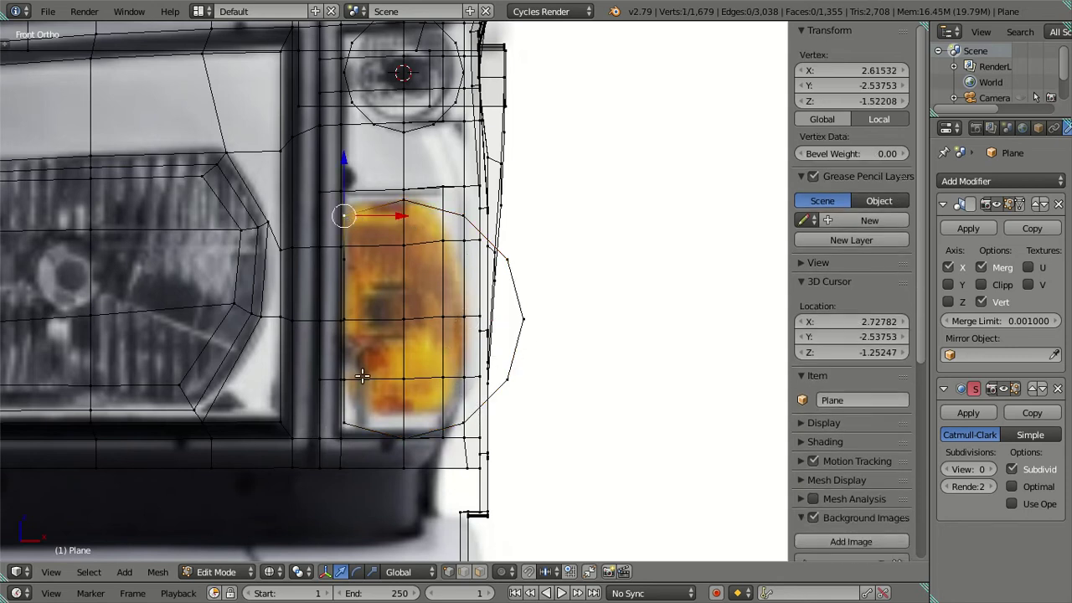
ctrl+right_click(348, 420)
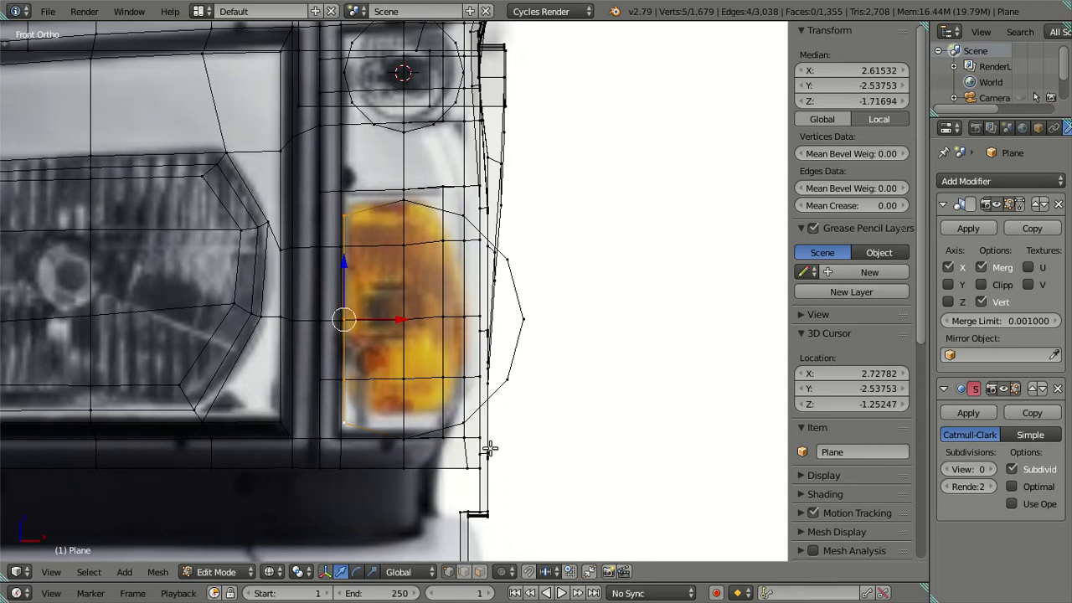
key(s)
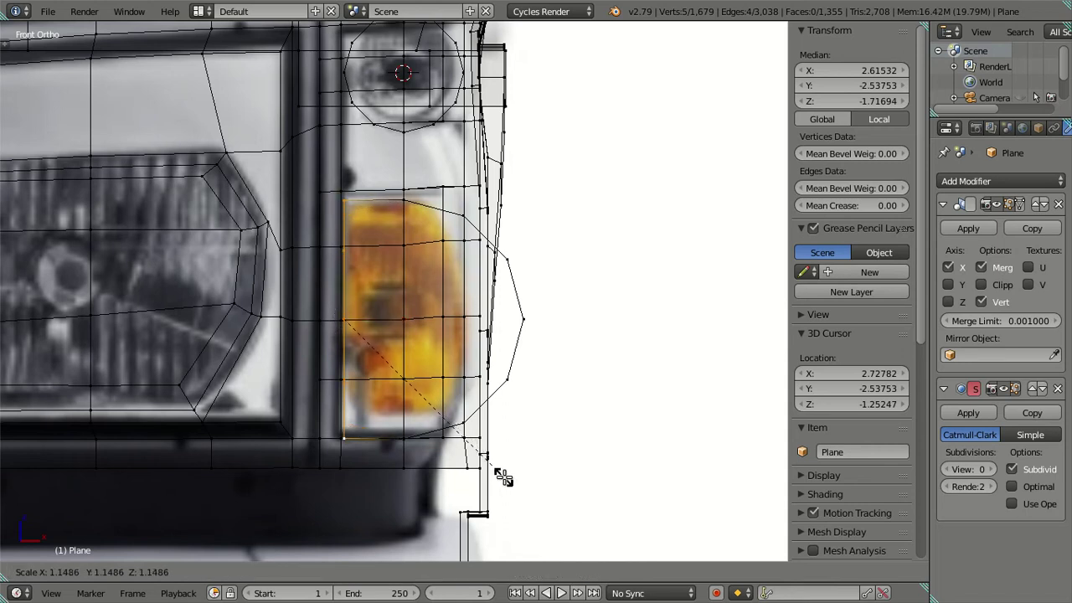
Step: Confirm the straight left side, then move the right-side path onto the lamp edge and stretch it vertically
click(504, 475)
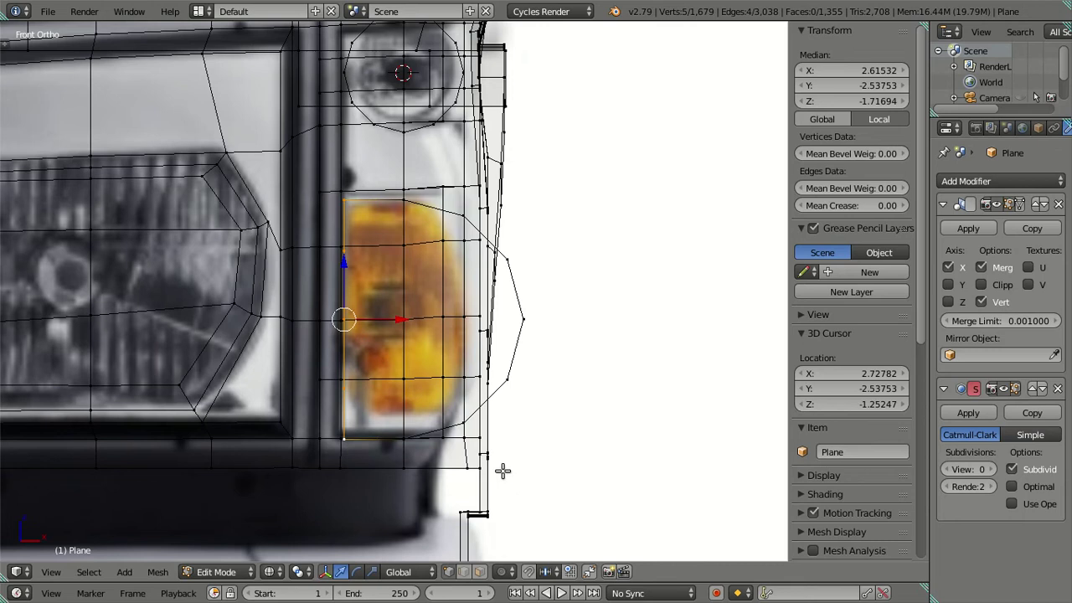
right_click(453, 223)
alt+right_click(463, 413)
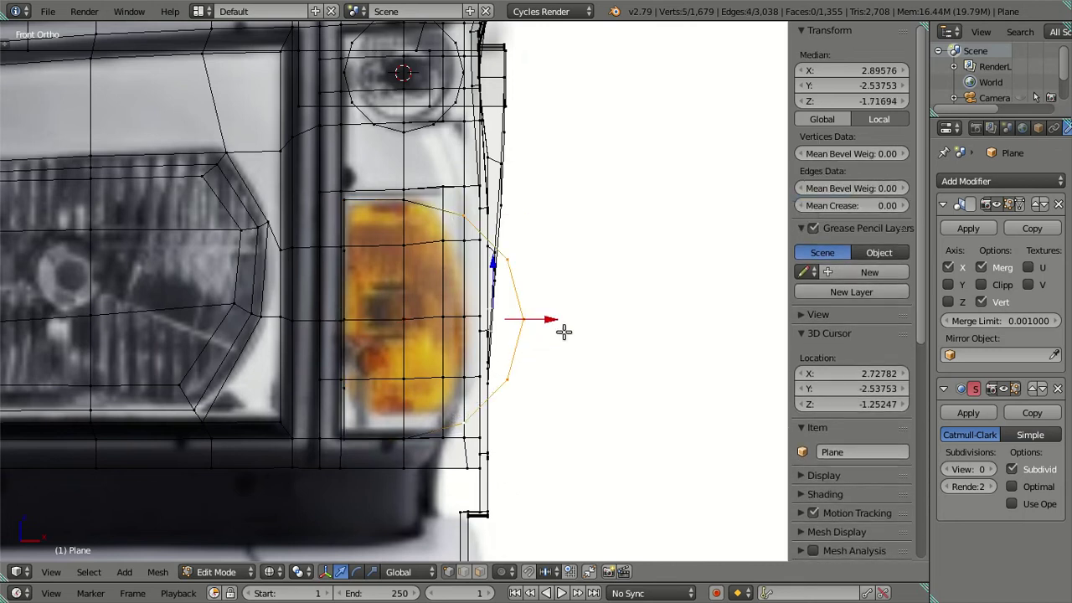
key(g)
key(x)
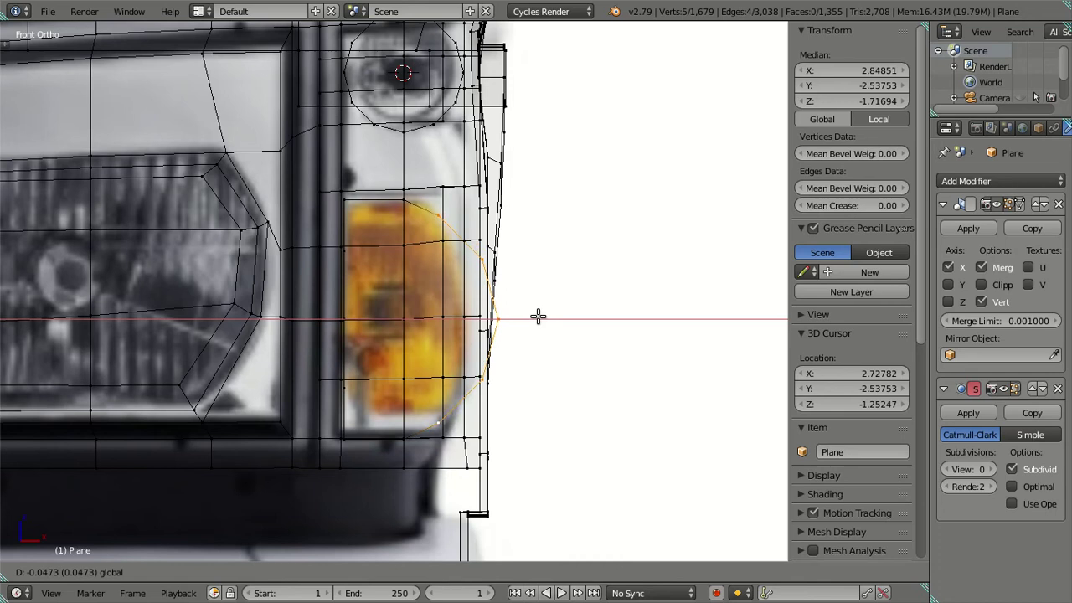
click(531, 309)
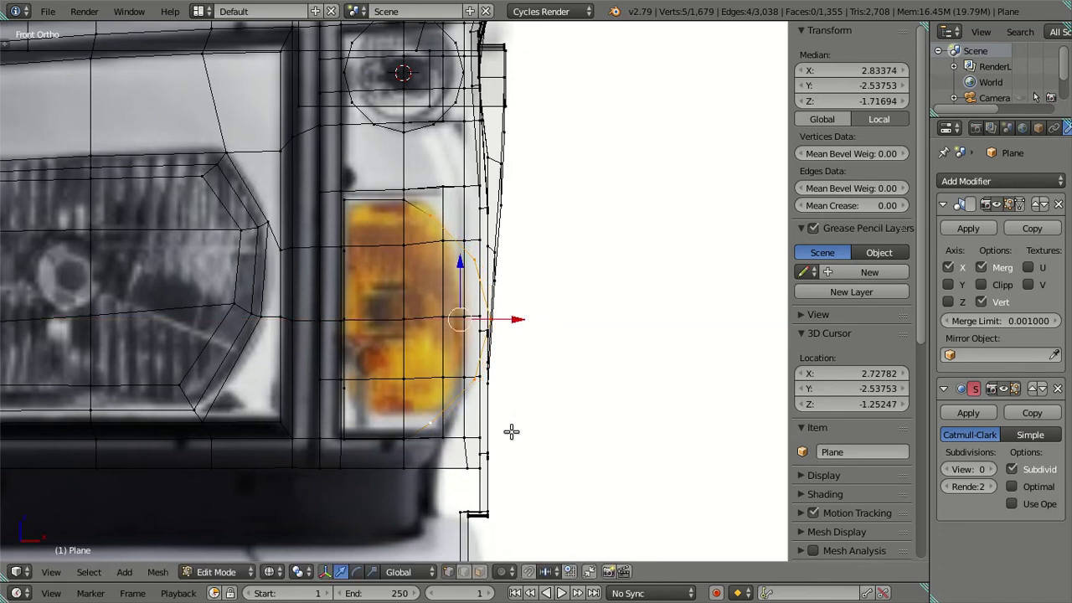
key(s)
key(z)
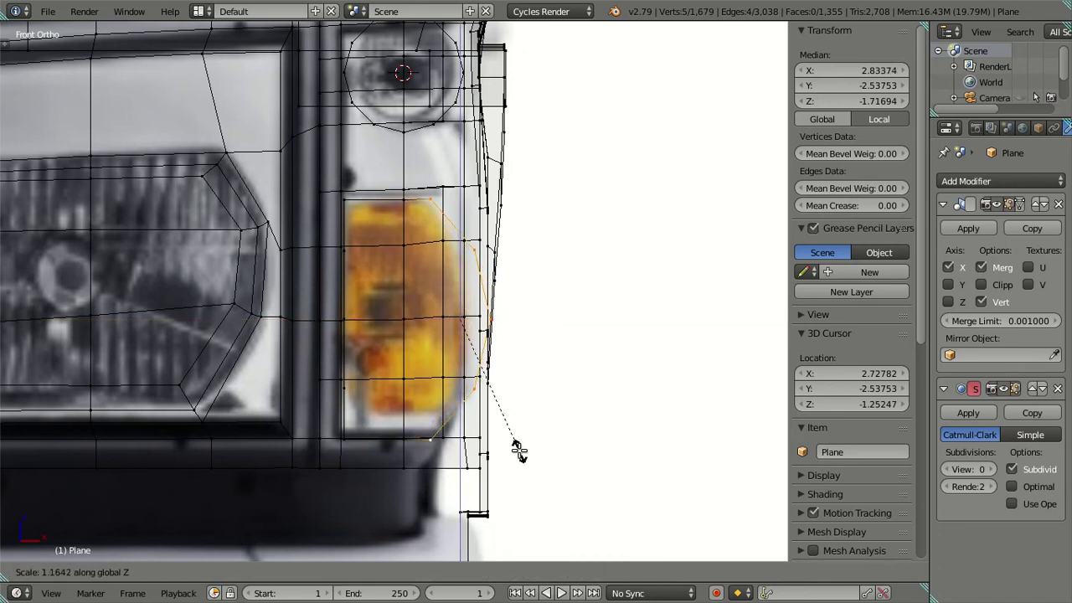
click(516, 449)
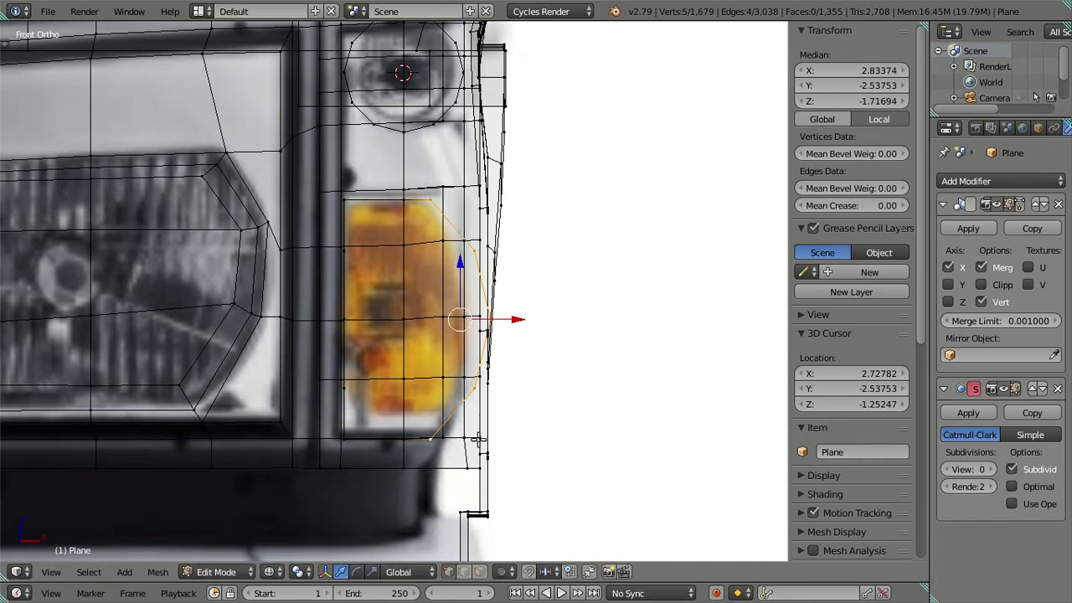
Step: Select the ring's right-side vertices and nudge them sideways, undoing a selection slip
right_click(429, 201)
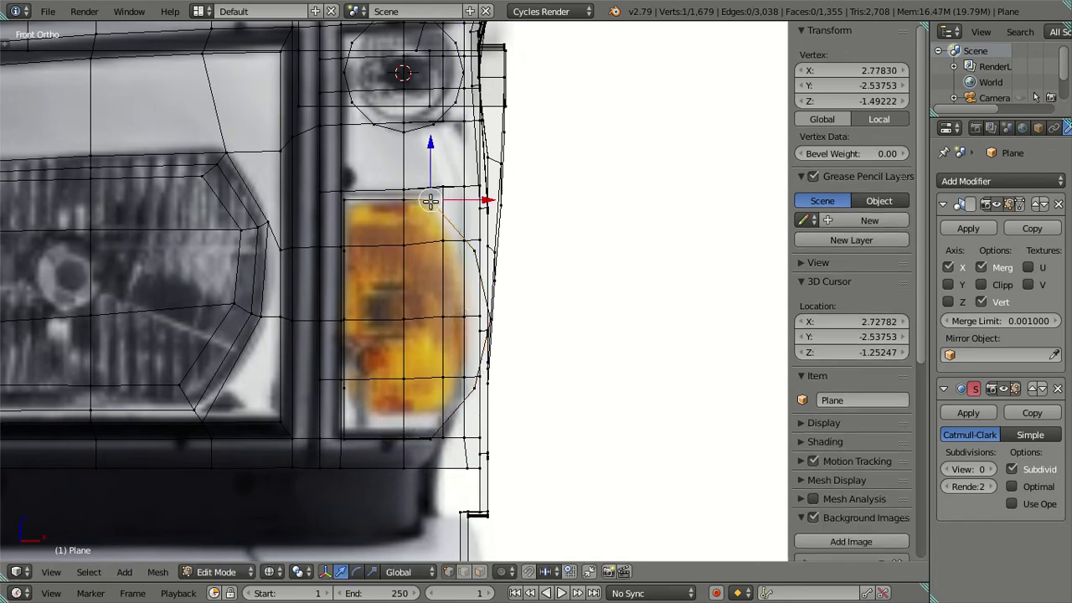
alt+right_click(407, 202)
middle_drag(356, 188, 346, 423)
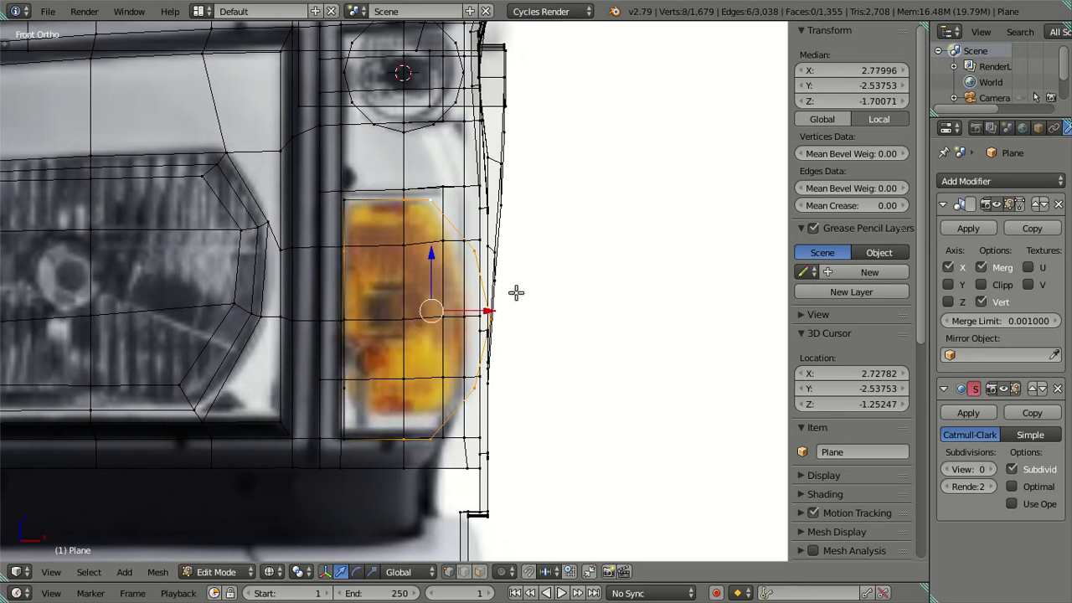
drag(494, 302, 492, 302)
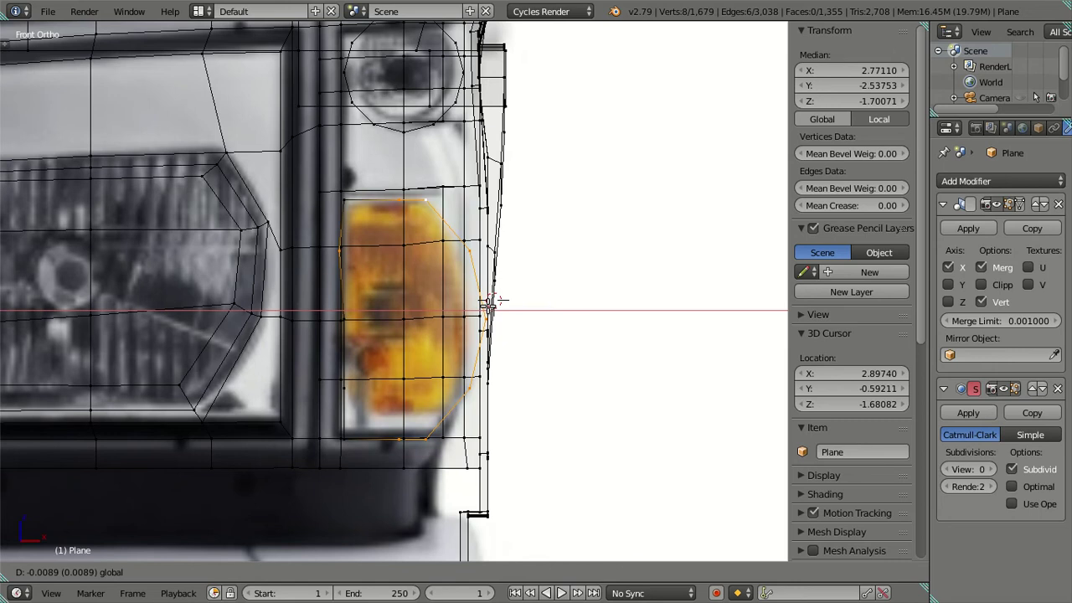
drag(487, 305, 488, 304)
middle_drag(418, 444, 355, 240)
key(ctrl+z)
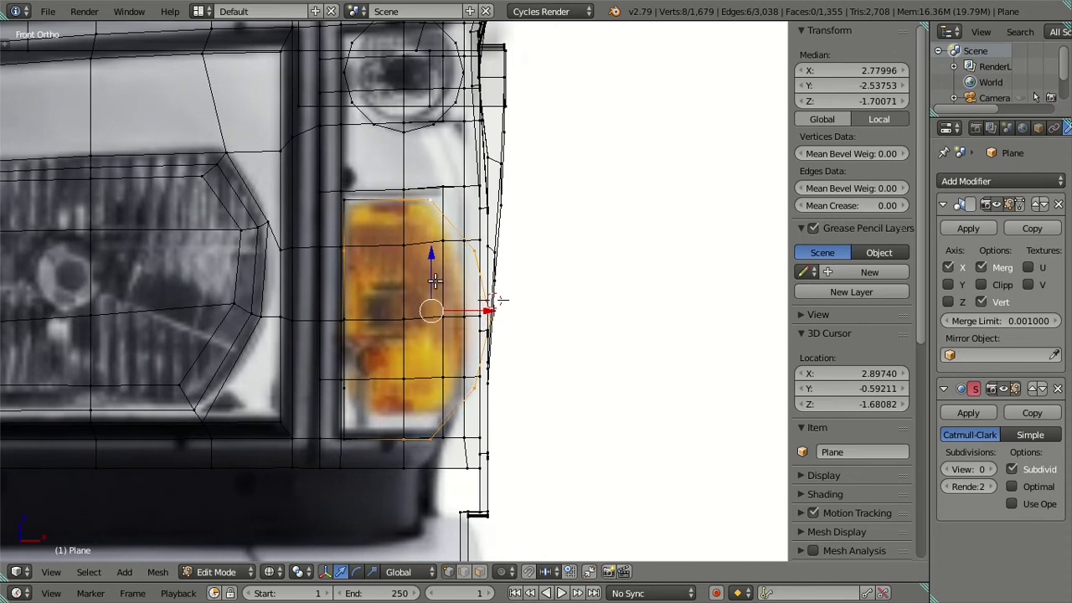
Step: Pull three right-edge vertices inward along X to follow the lamp outline
middle_drag(358, 268, 357, 250)
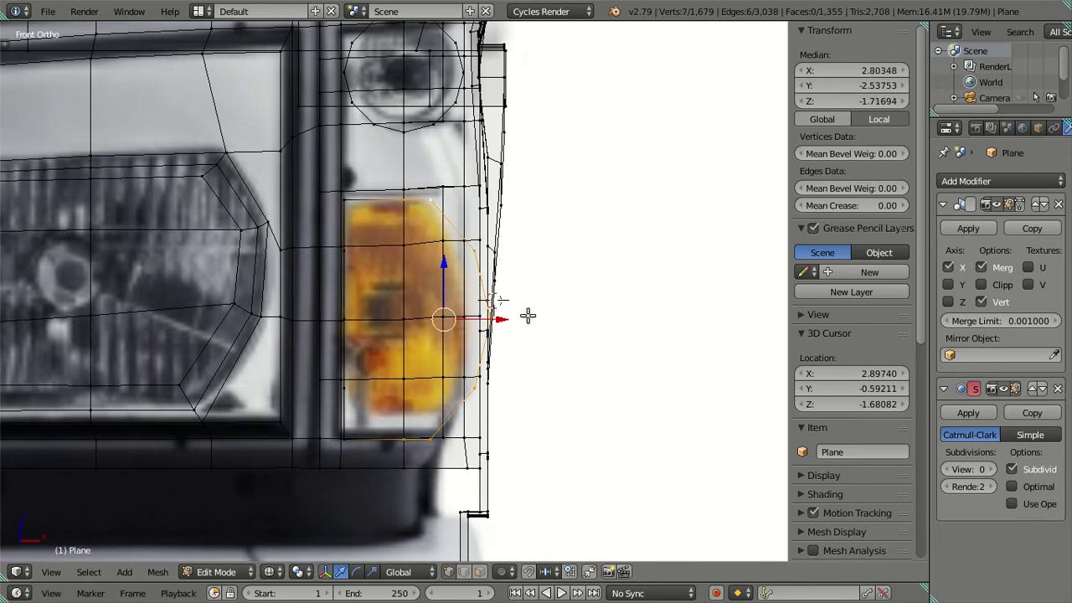
mouse_move(388, 416)
middle_down()
mouse_move(418, 443)
mouse_move(383, 382)
mouse_move(437, 215)
mouse_move(453, 218)
middle_up()
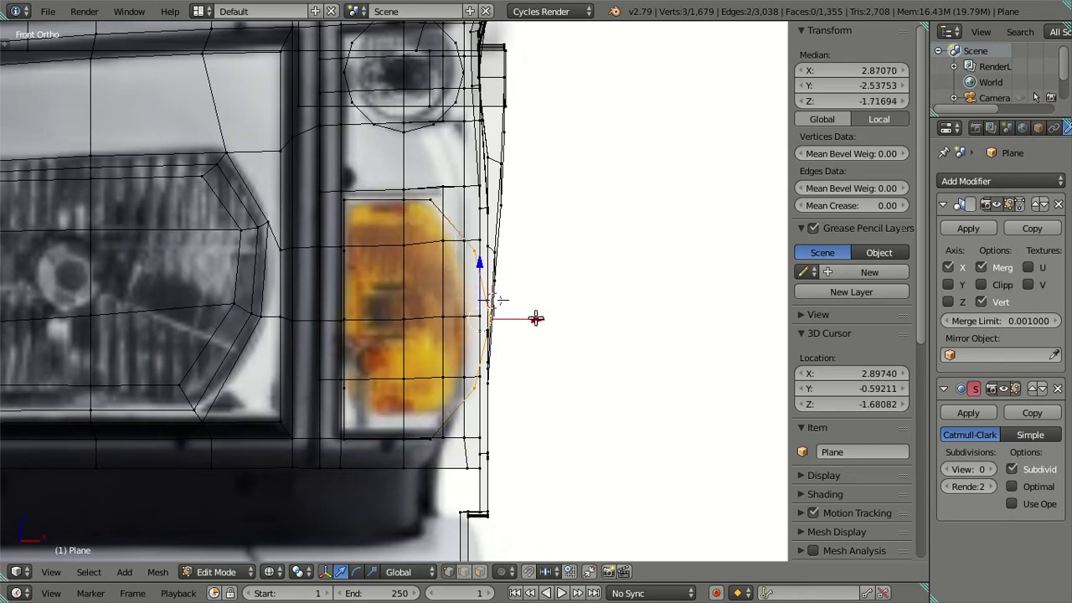
key(g)
key(x)
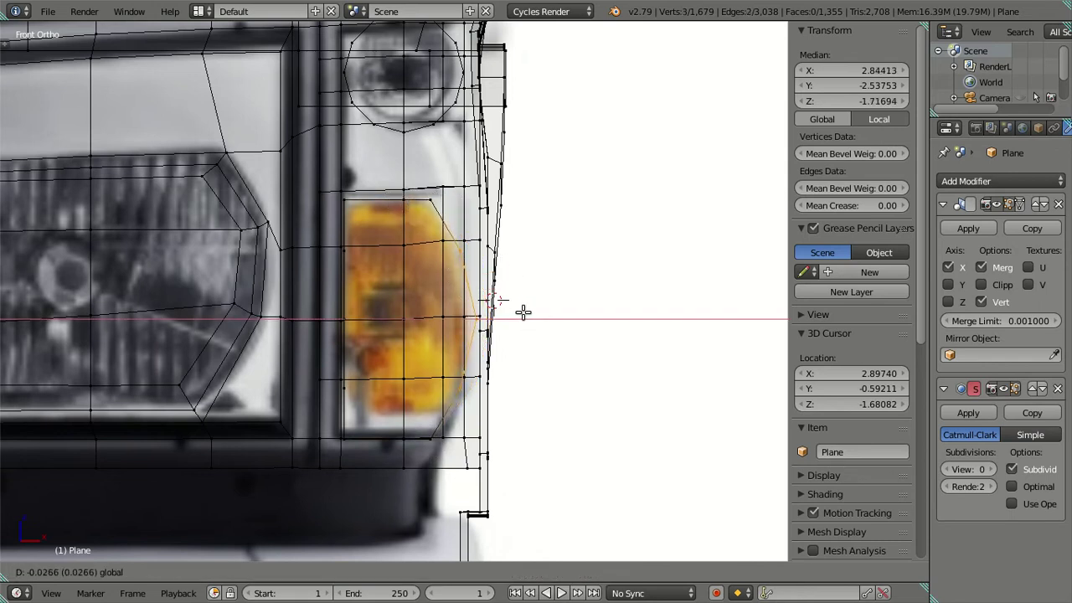
click(522, 312)
Step: Nudge one more lamp-edge vertex along X, then check the shape in solid shading
right_click(496, 319)
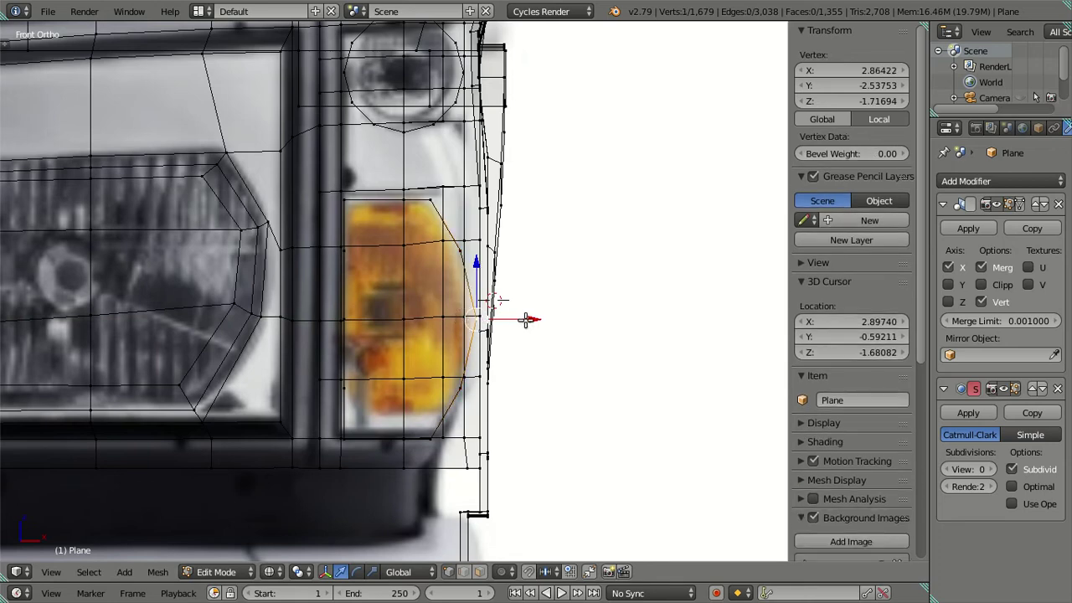
key(g)
key(x)
click(521, 317)
key(a)
key(z)
mouse_move(517, 299)
middle_down()
mouse_move(464, 275)
mouse_move(411, 179)
mouse_move(448, 311)
middle_up()
Step: Move the lamp's outer-edge vertex along X, checking it in front view
right_click(452, 309)
key(g)
key(x)
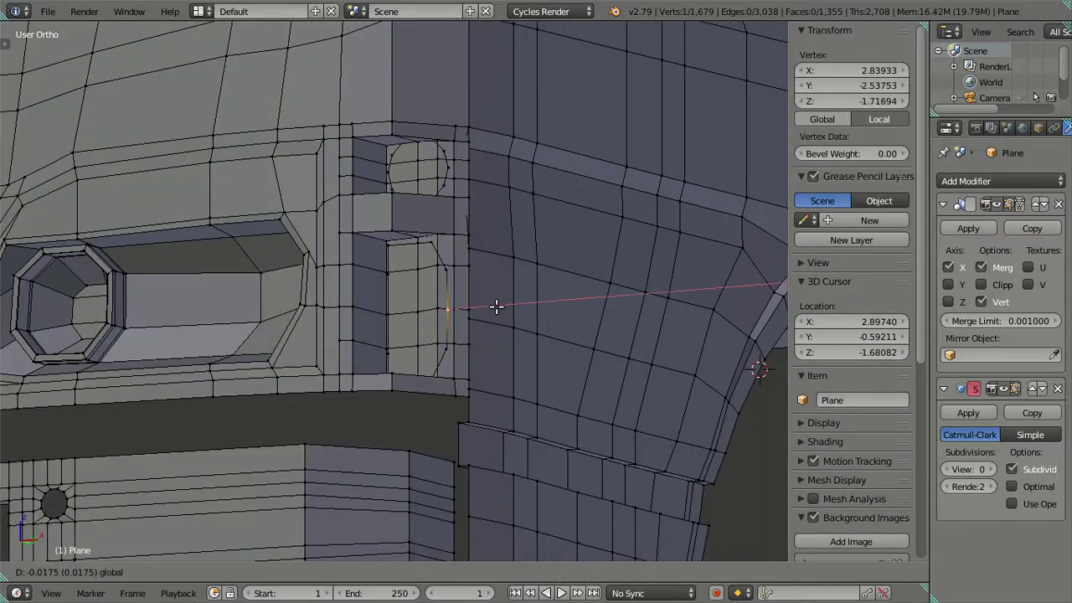
click(496, 307)
key(KP_1)
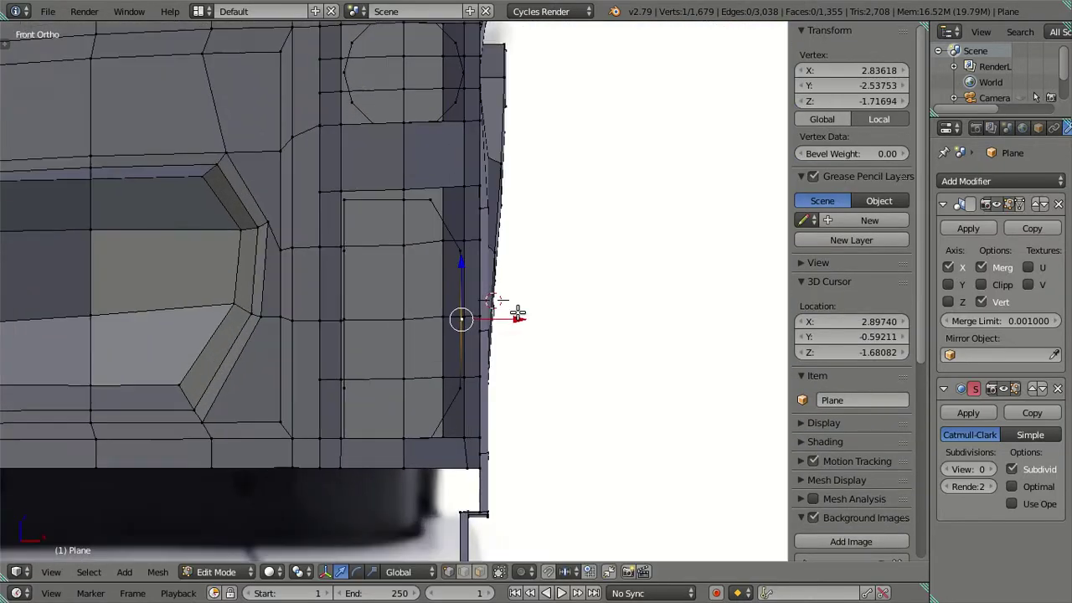
scroll(526, 303, up, 3)
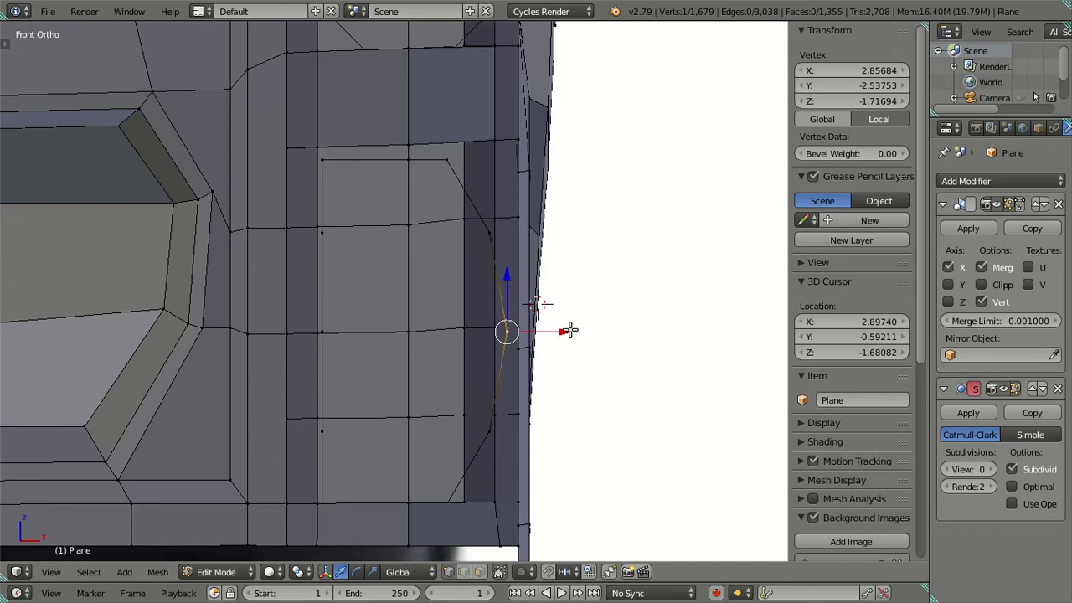
key(g)
key(x)
click(561, 328)
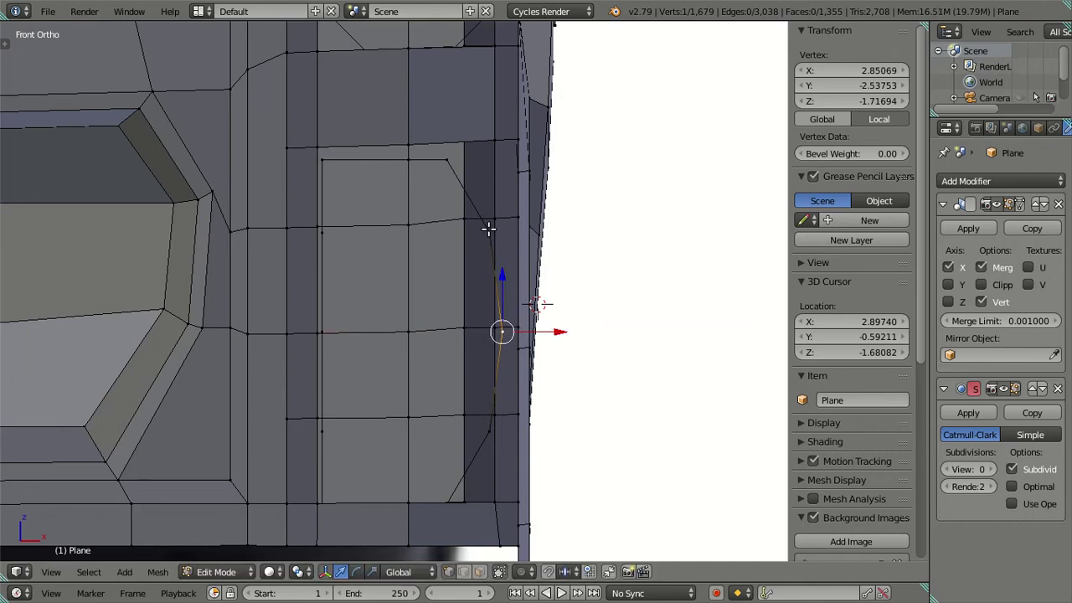
Step: Slide that vertex and its neighbours above and below left along X
shift+click(489, 229)
shift+click(481, 425)
drag(555, 337, 540, 327)
key(a)
key(z)
scroll(536, 318, down, 4)
scroll(427, 306, up, 2)
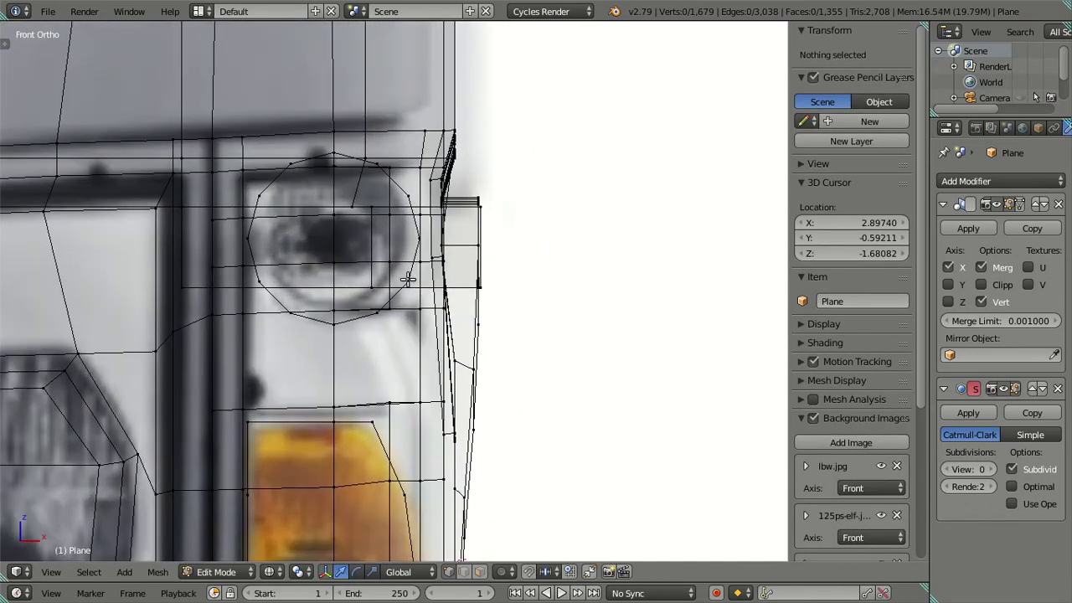
Step: Shrink the small round lamp ring to about 0.91 and inspect it in solid shading
alt+right_click(408, 278)
key(s)
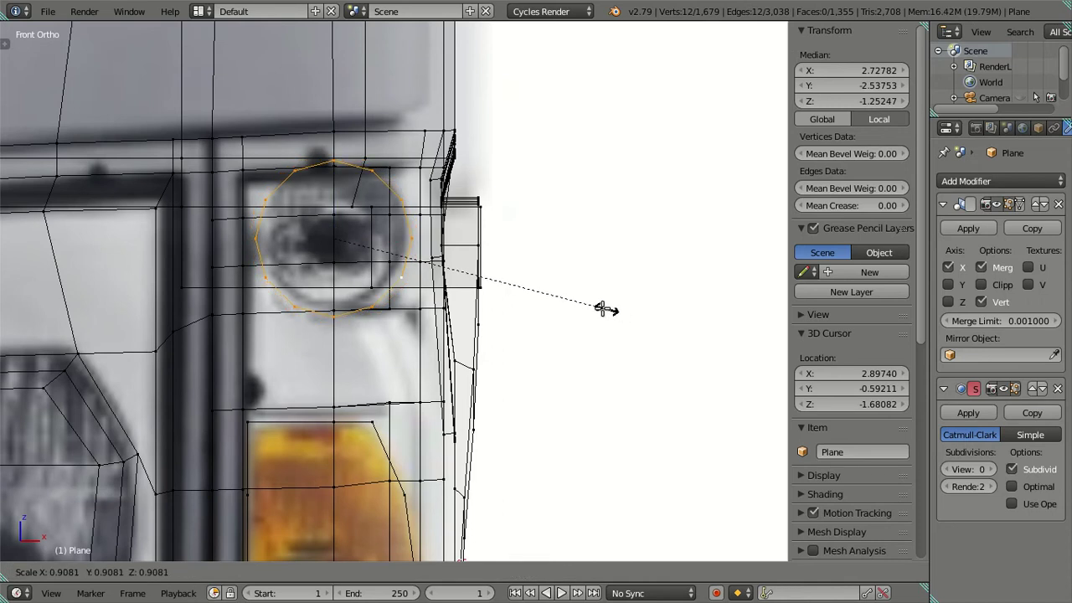
click(589, 306)
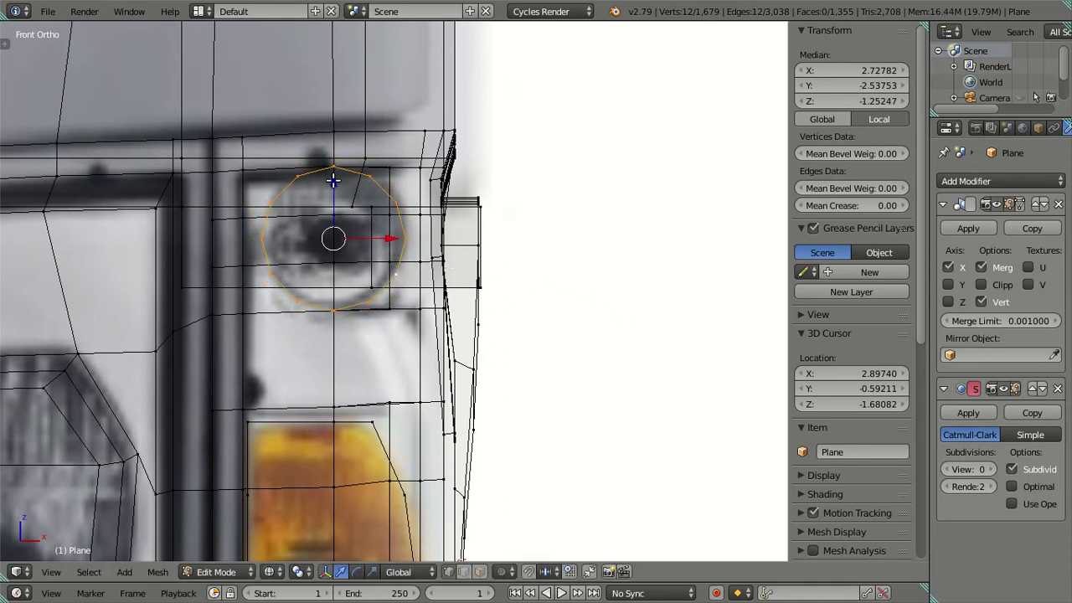
key(z)
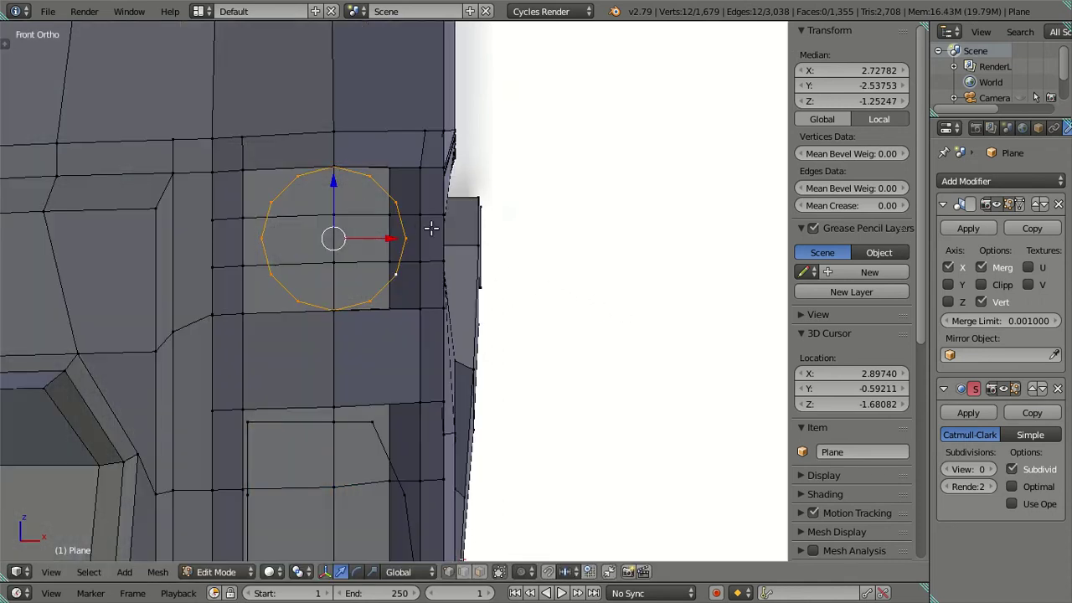
key(z)
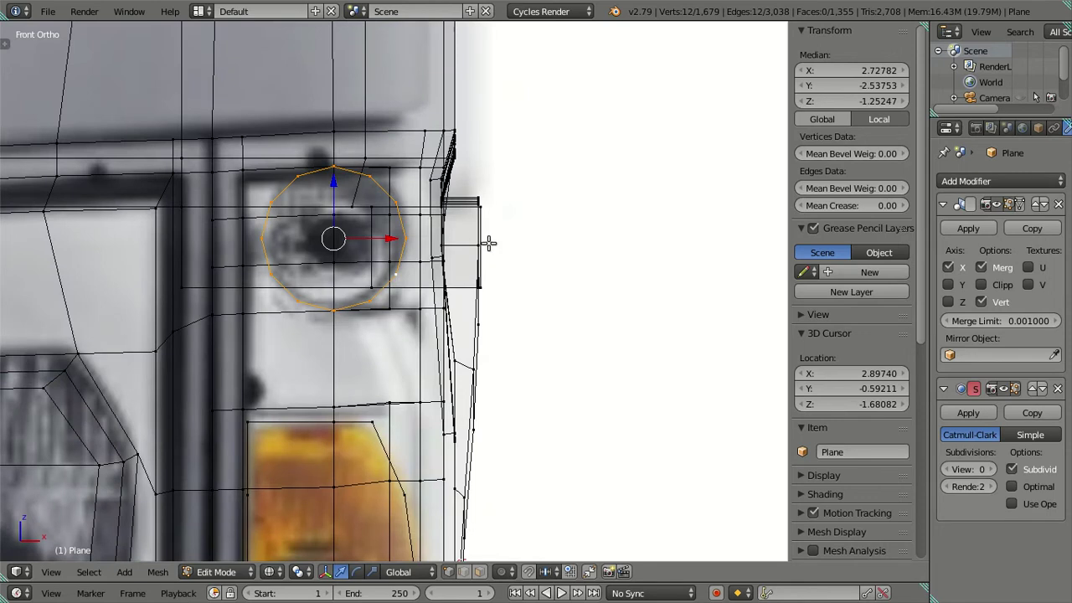
key(a)
key(z)
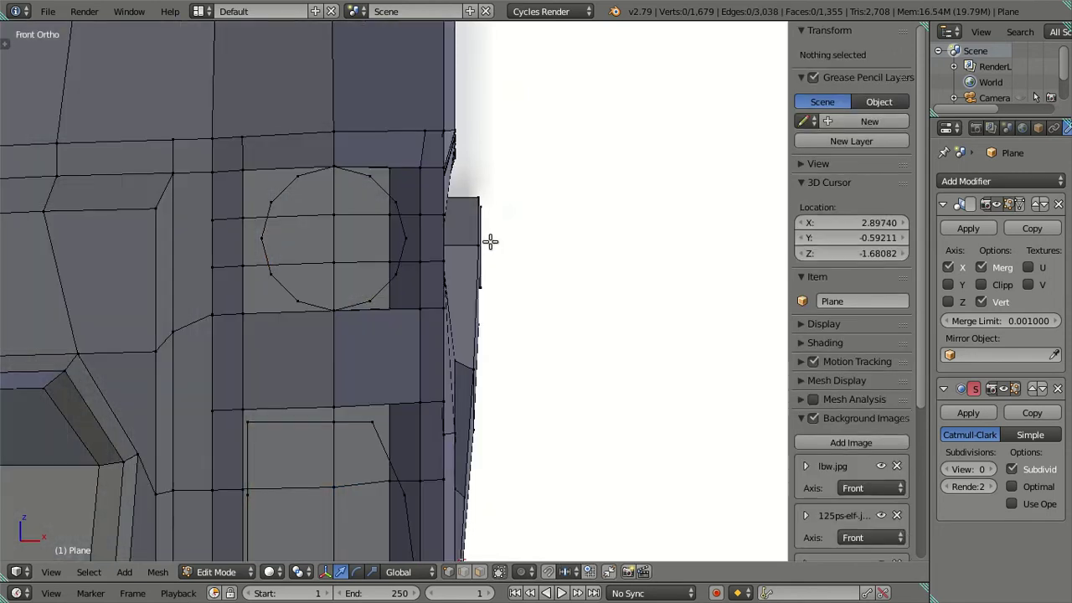
scroll(473, 256, down, 2)
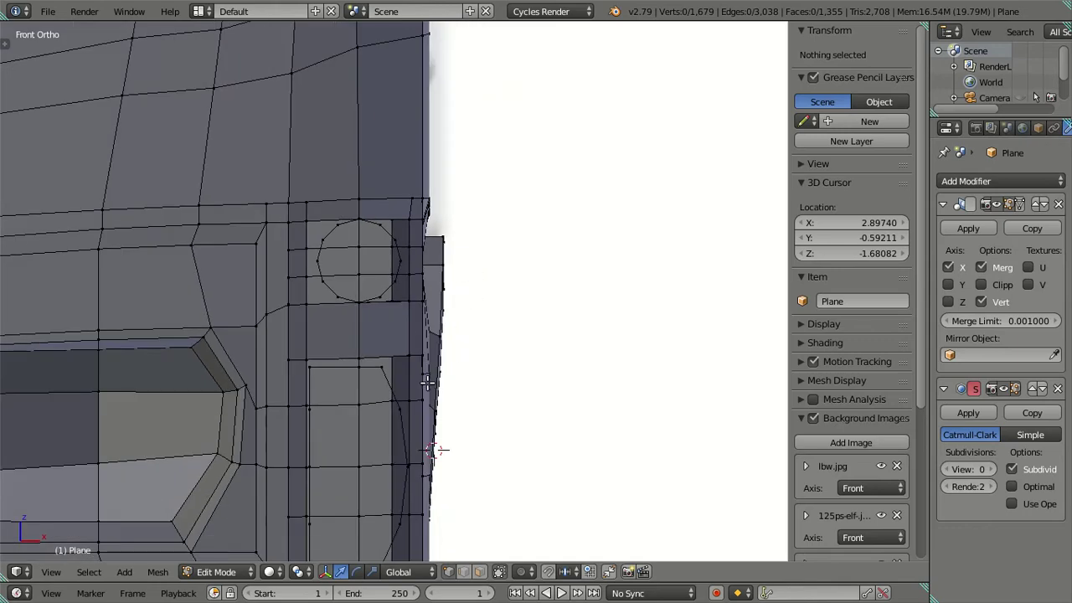
shift+scroll(427, 276, down, 2)
shift+scroll(393, 276, down, 3)
mouse_move(371, 291)
middle_down()
mouse_move(339, 232)
mouse_move(259, 251)
mouse_move(280, 287)
mouse_move(322, 270)
mouse_move(292, 343)
mouse_move(287, 290)
mouse_move(335, 285)
mouse_move(264, 276)
mouse_move(263, 328)
mouse_move(175, 307)
mouse_move(153, 283)
mouse_move(222, 310)
mouse_move(285, 323)
mouse_move(291, 313)
middle_up()
Step: Orbit around the panel and select the round ring's edge loop
key(KP_1)
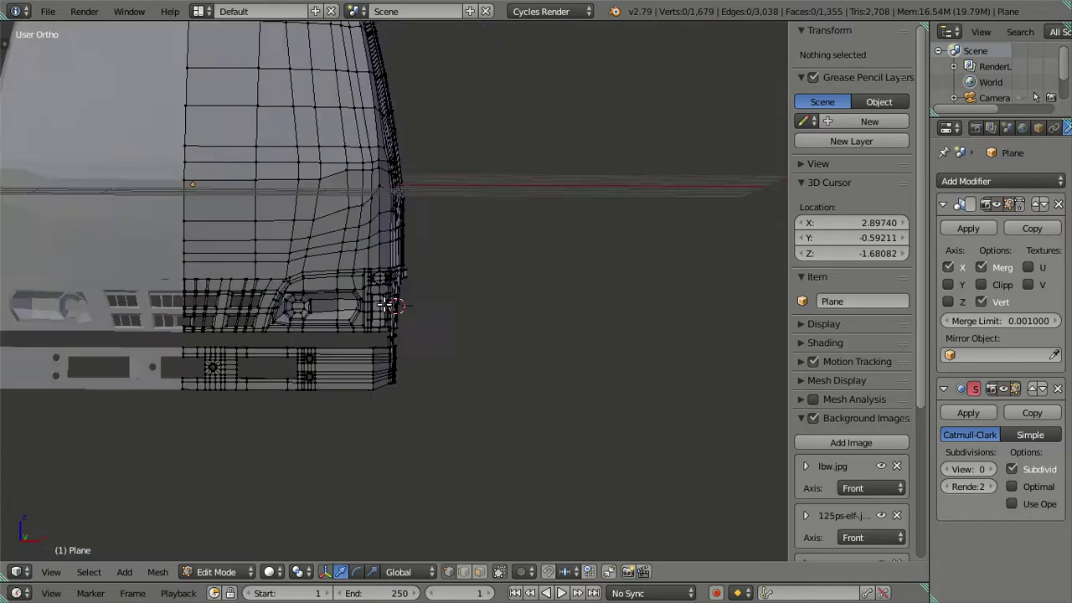
scroll(416, 364, up, 6)
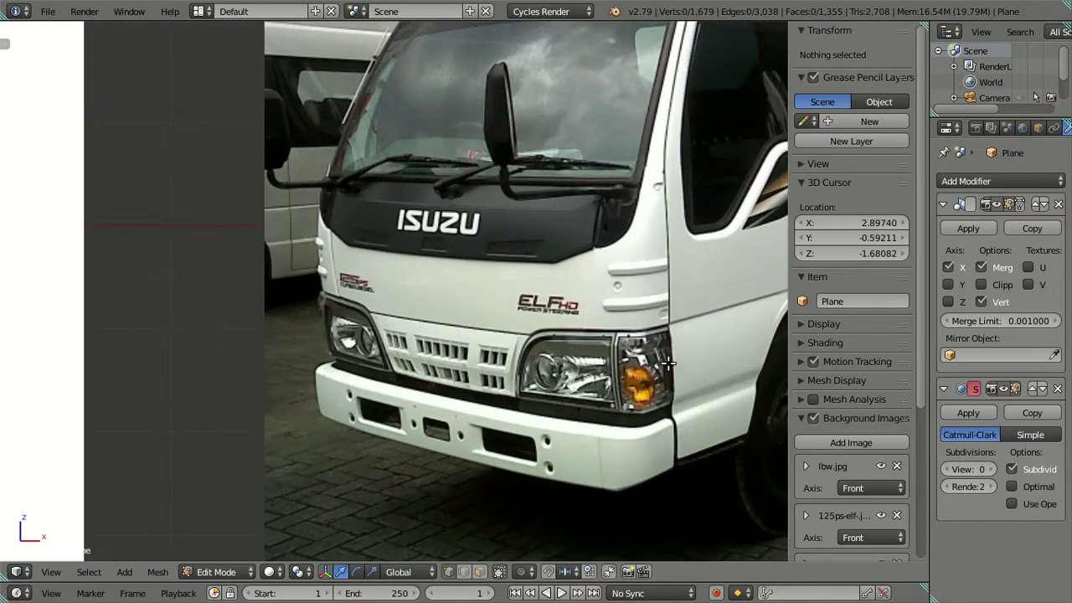
scroll(196, 311, down, 5)
mouse_move(196, 310)
shift+middle_down()
mouse_move(438, 318)
mouse_move(402, 354)
mouse_move(270, 354)
mouse_move(383, 278)
shift+middle_up()
scroll(438, 319, up, 5)
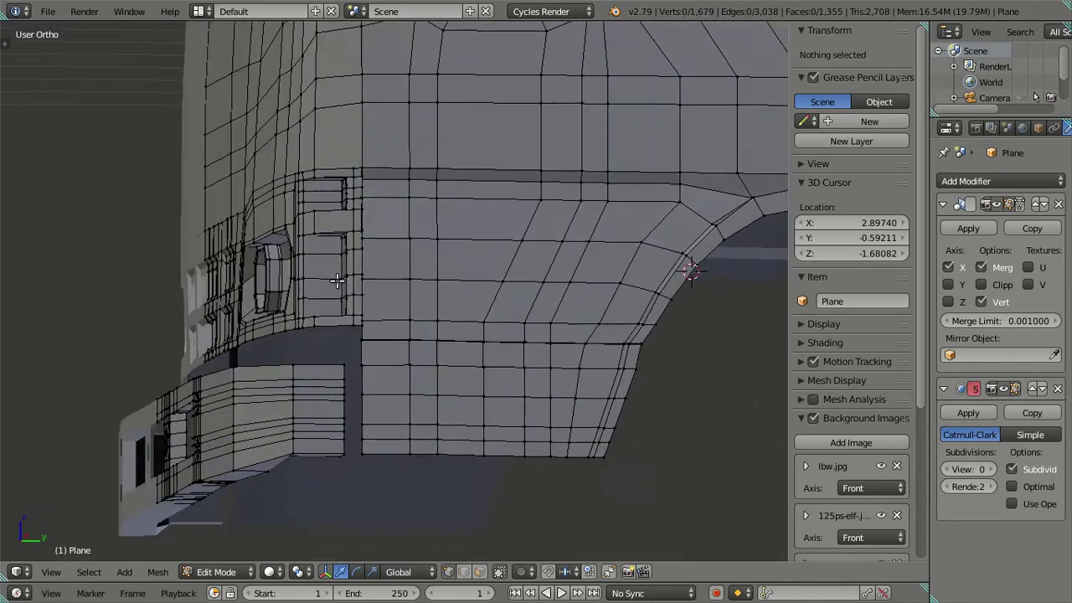
scroll(293, 229, up, 3)
mouse_move(293, 229)
middle_down()
mouse_move(411, 263)
mouse_move(397, 256)
middle_up()
alt+right_click(400, 222)
mouse_move(398, 143)
middle_down()
mouse_move(457, 237)
mouse_move(426, 273)
mouse_move(485, 280)
middle_up()
Step: Extrude the lamp loops and push them about 0.1075 back into the panel
key(e)
right_click(443, 290)
drag(443, 206, 418, 209)
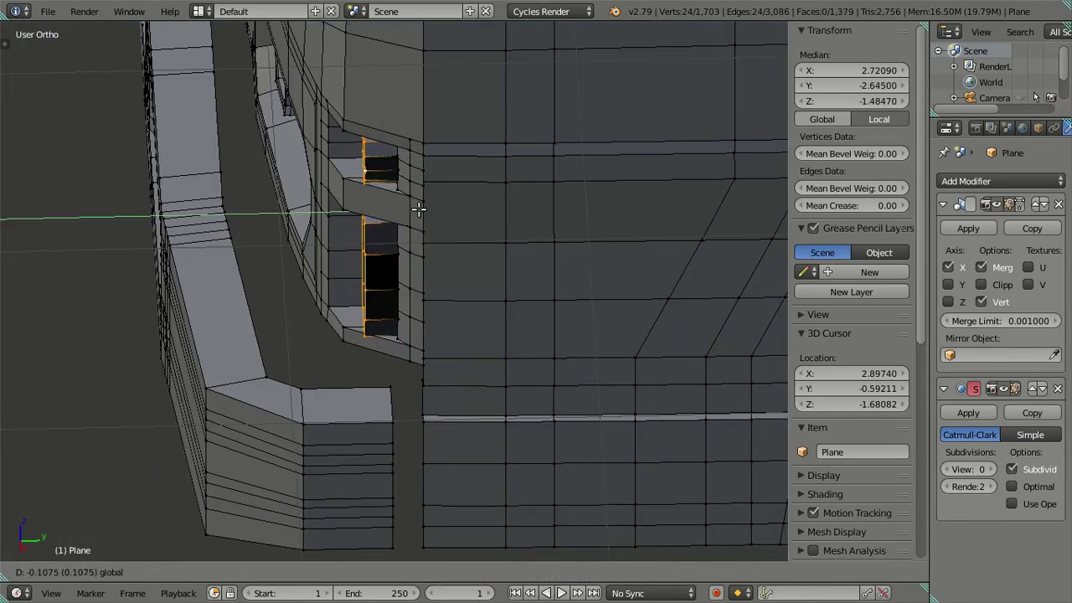
click(418, 208)
mouse_move(418, 208)
middle_down()
mouse_move(449, 287)
mouse_move(521, 294)
mouse_move(521, 318)
mouse_move(502, 328)
mouse_move(522, 298)
mouse_move(486, 268)
mouse_move(532, 288)
mouse_move(541, 240)
mouse_move(531, 290)
mouse_move(558, 263)
mouse_move(452, 232)
mouse_move(447, 327)
middle_up()
key(KP_1)
Step: Scale the round opening's front loop down to about 0.9
key(a)
middle_drag(363, 254, 343, 293)
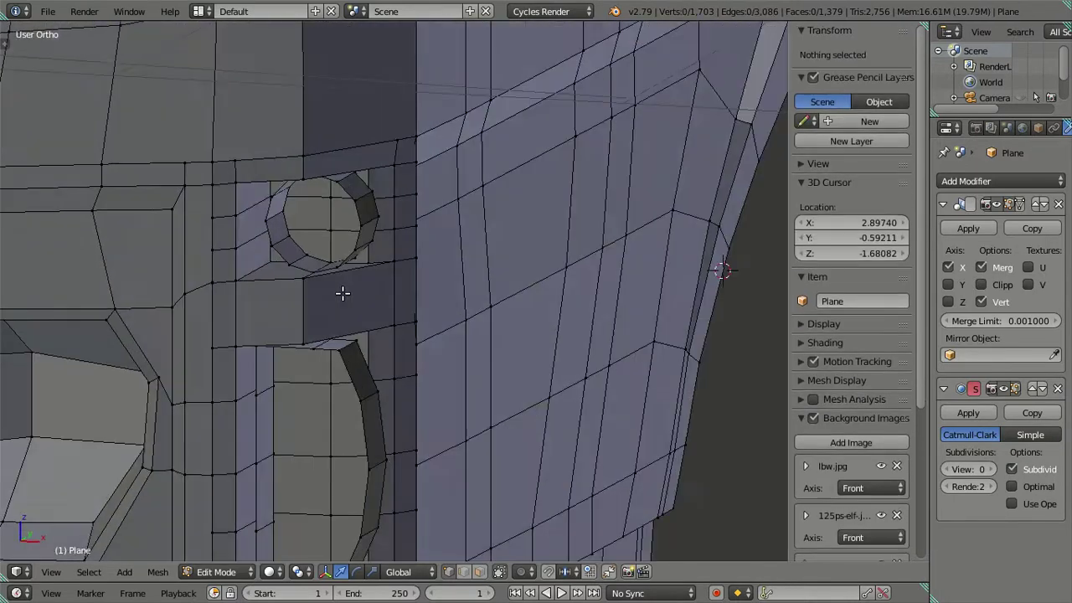
alt+right_click(360, 219)
key(KP_1)
scroll(481, 248, up, 1)
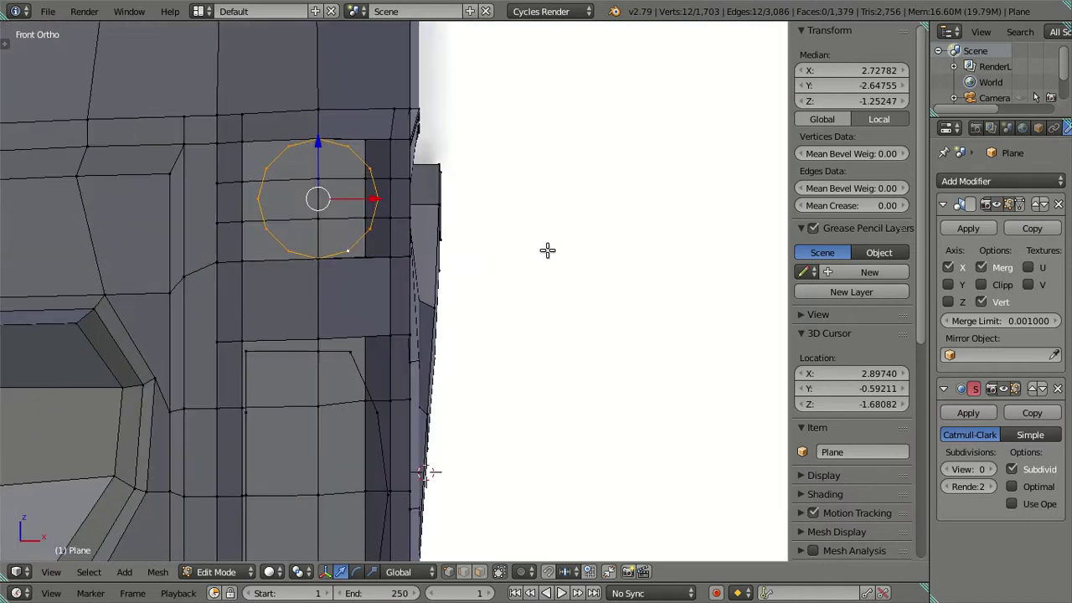
key(s)
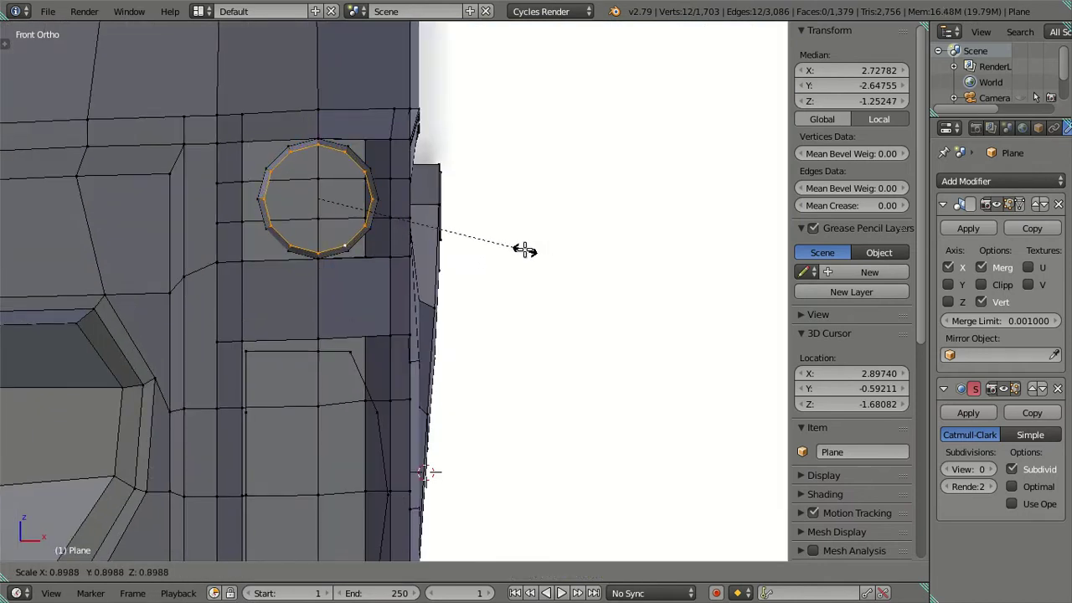
click(524, 249)
Step: Shift the whole round recess about 0.0123 along X to match the photo
right_click(264, 200)
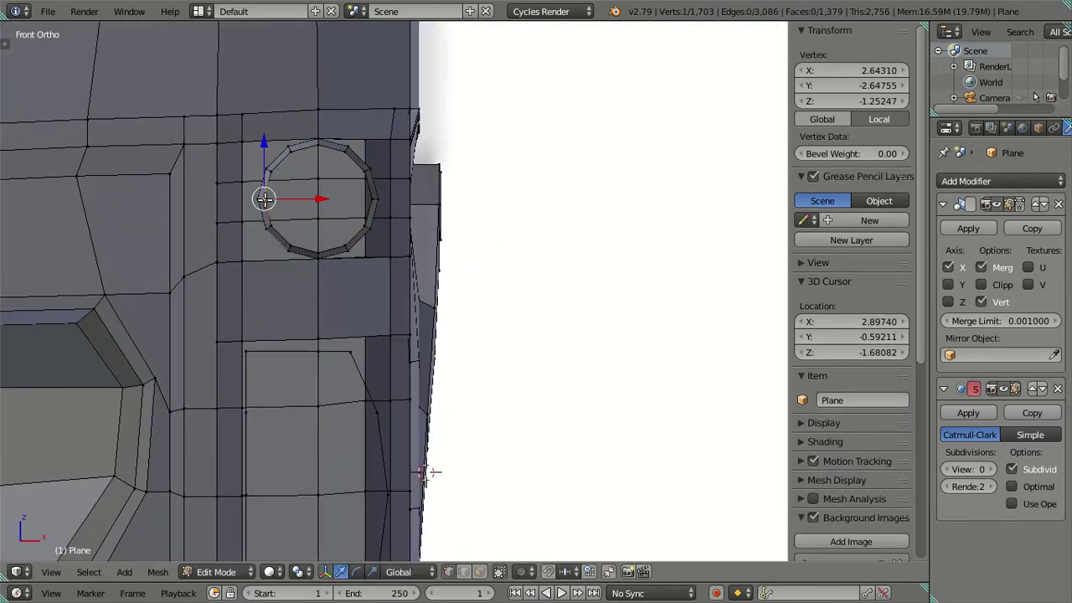
alt+right_click(367, 196)
key(z)
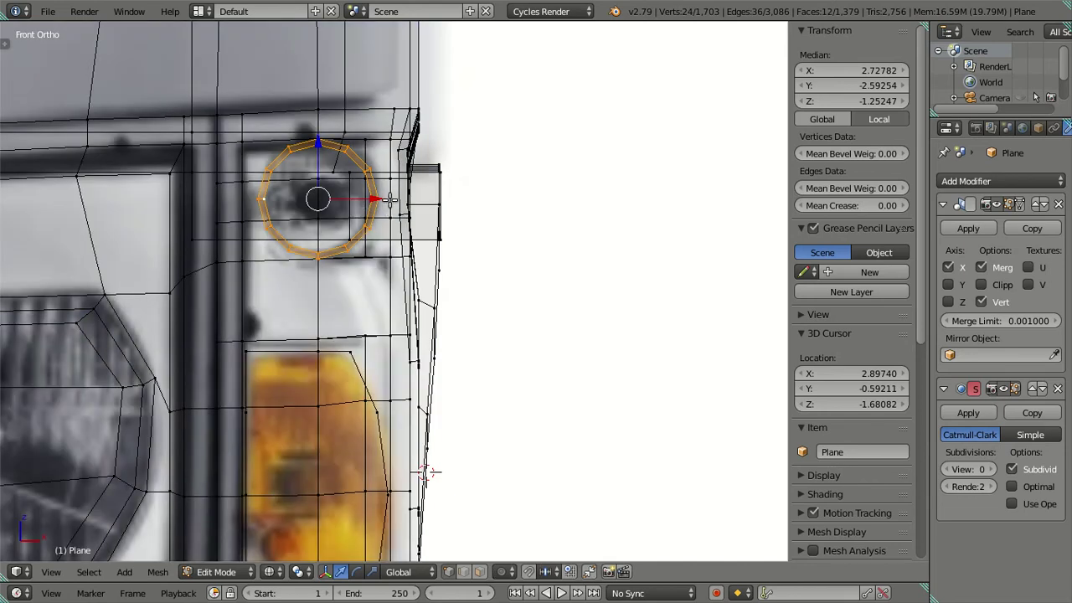
drag(377, 194, 373, 195)
key(a)
key(z)
mouse_move(390, 242)
middle_down()
mouse_move(325, 383)
mouse_move(320, 228)
mouse_move(395, 282)
mouse_move(352, 263)
mouse_move(402, 243)
mouse_move(411, 208)
mouse_move(334, 216)
mouse_move(282, 258)
mouse_move(289, 264)
middle_up()
key(KP_1)
scroll(211, 340, up, 4)
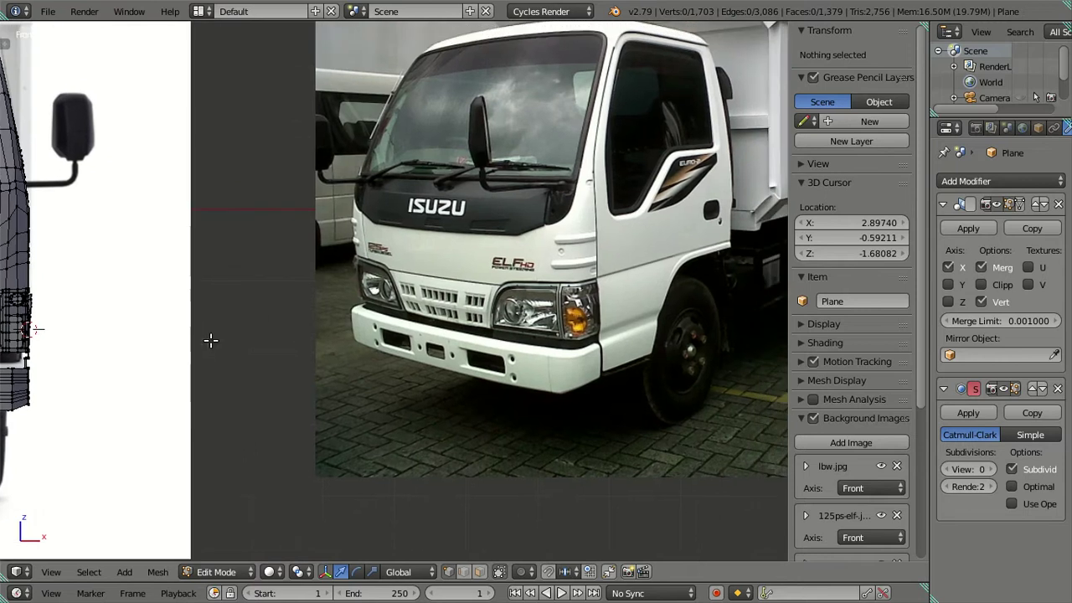
scroll(291, 342, up, 1)
scroll(290, 342, down, 2)
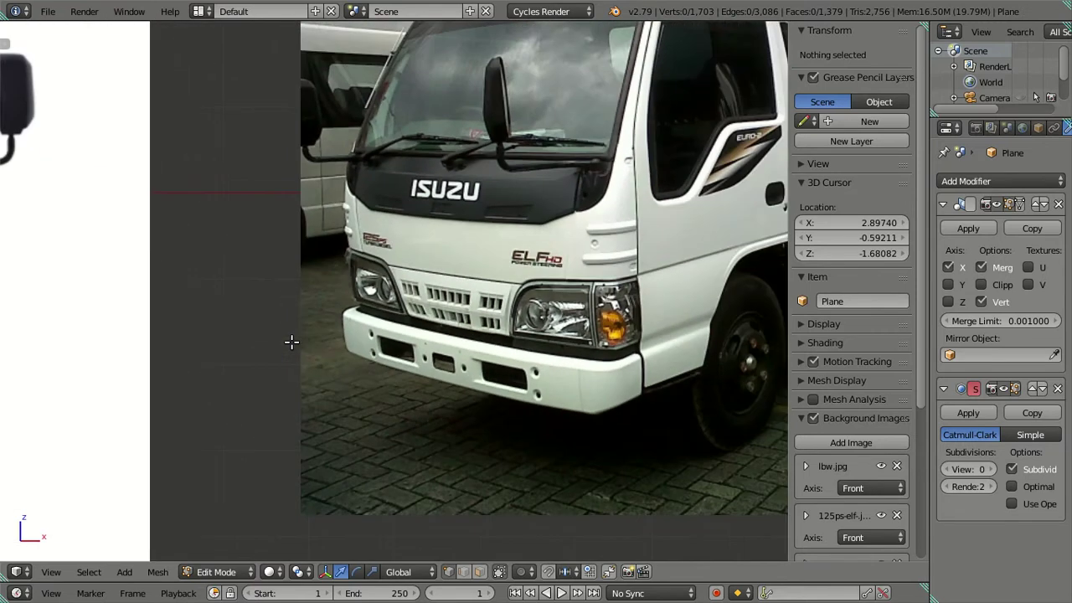
middle_drag(290, 340, 277, 357)
scroll(209, 310, down, 3)
middle_drag(209, 311, 399, 327)
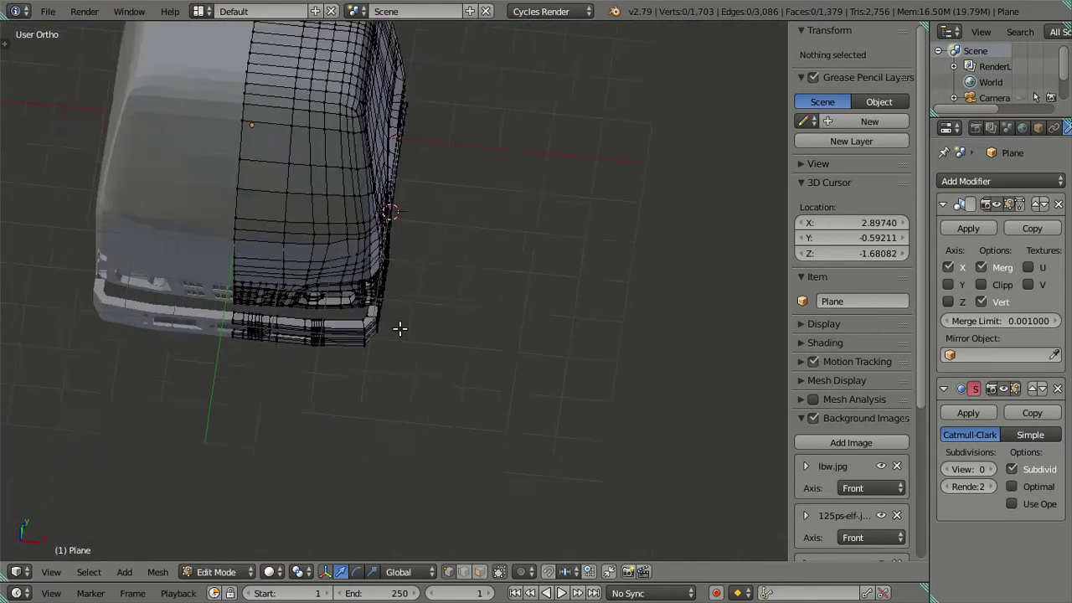
scroll(400, 328, up, 2)
key(Tab)
scroll(324, 314, up, 1)
scroll(318, 299, up, 2)
scroll(352, 321, up, 2)
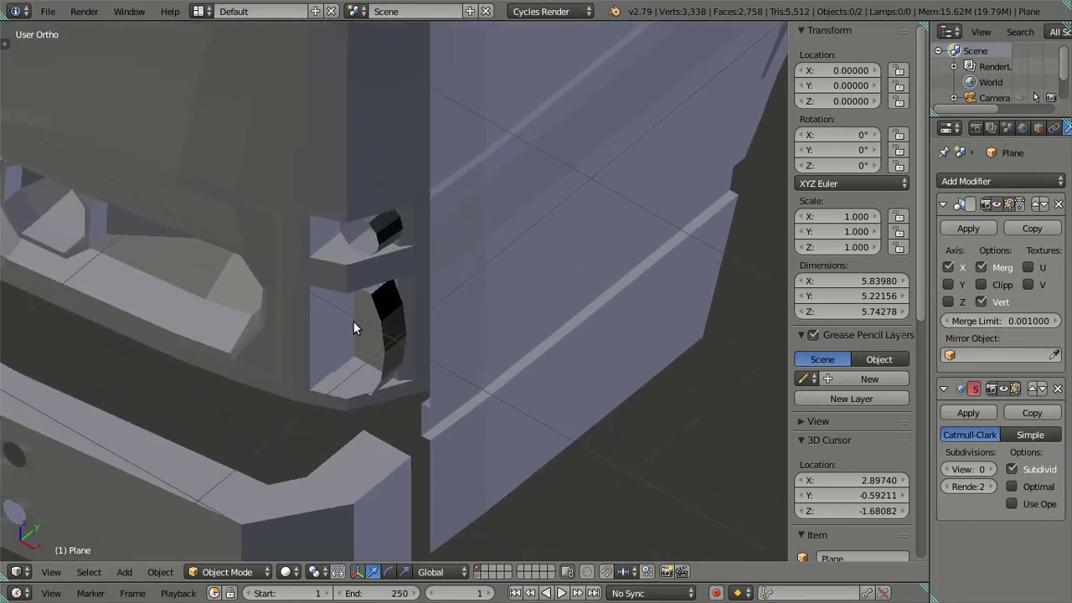
scroll(352, 321, down, 1)
key(Tab)
scroll(358, 278, up, 1)
mouse_move(359, 278)
middle_down()
mouse_move(347, 220)
mouse_move(335, 239)
middle_up()
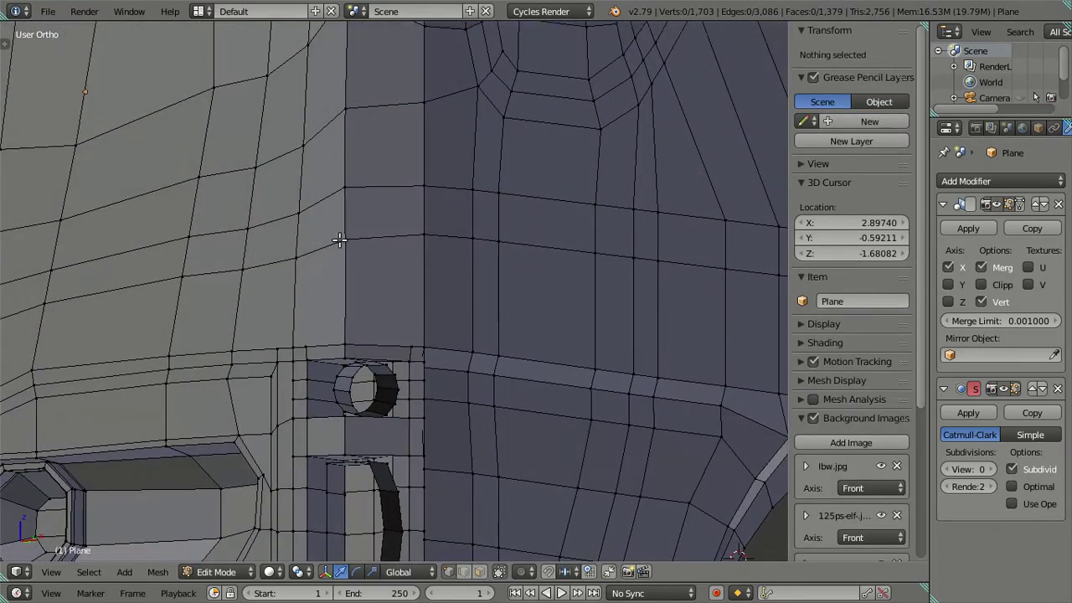
scroll(371, 201, up, 1)
scroll(371, 194, up, 1)
mouse_move(371, 193)
middle_down()
mouse_move(407, 124)
mouse_move(423, 129)
middle_up()
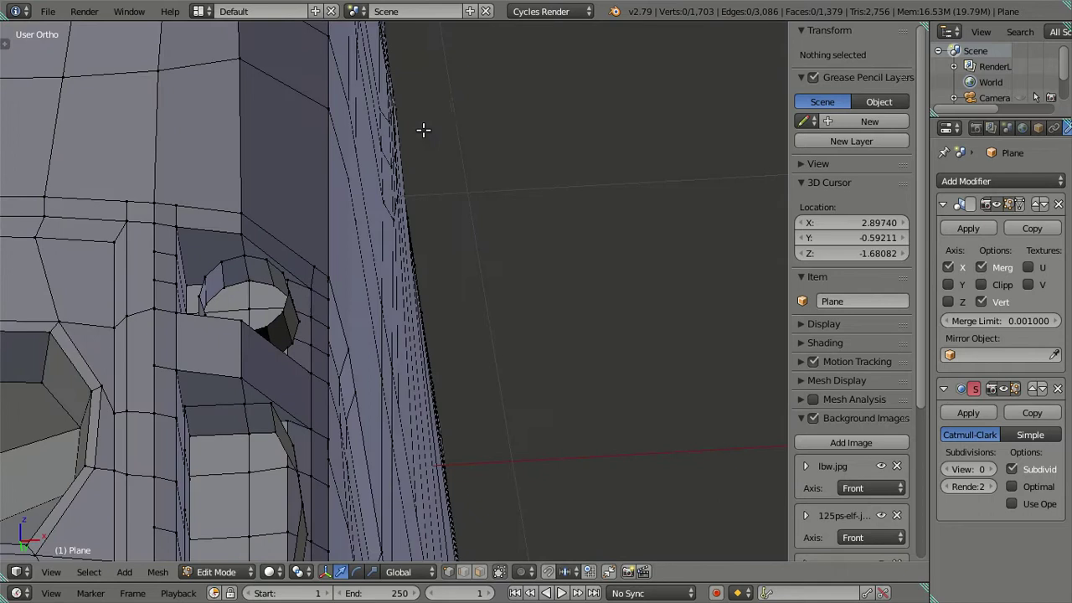
key(z)
middle_drag(246, 208, 243, 221)
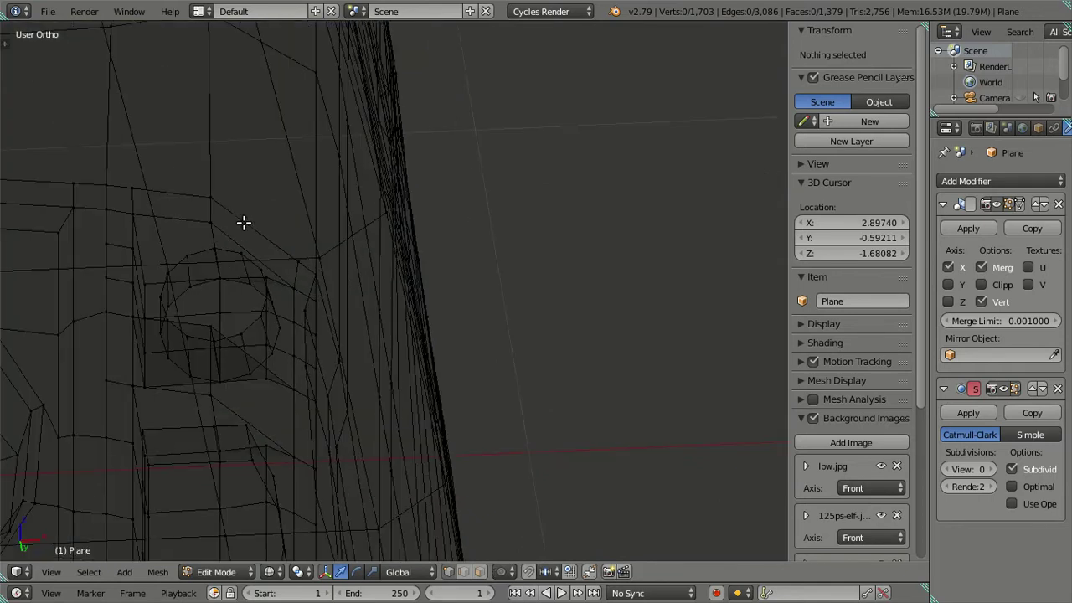
right_click(213, 205)
Step: Select the vertices framing the curved lamp opening and slide them slightly along X
shift+right_click(211, 204)
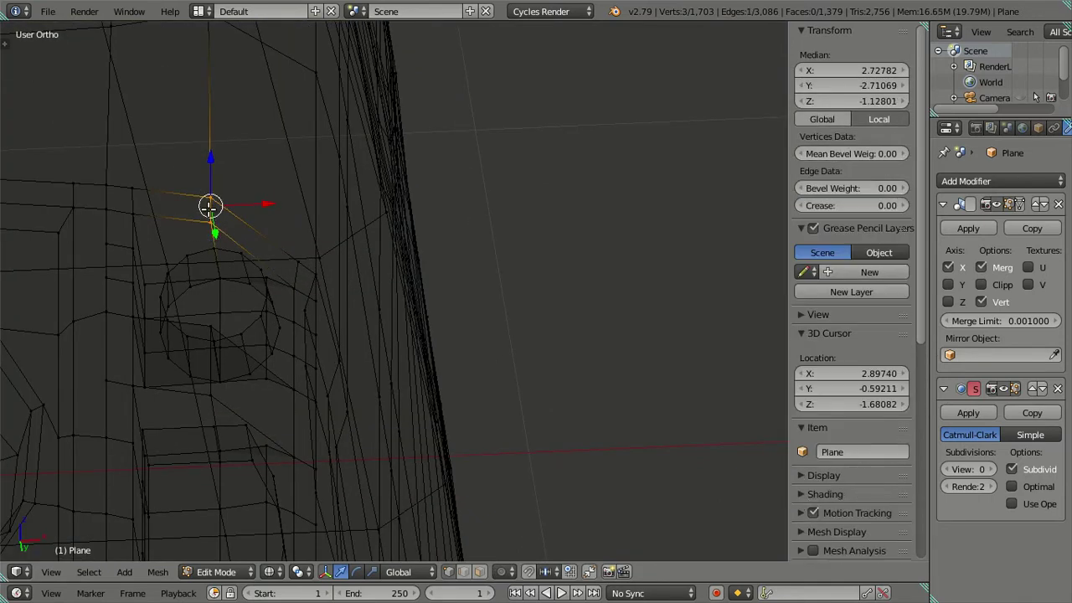
key(z)
shift+right_click(210, 392)
mouse_move(204, 395)
middle_down()
mouse_move(252, 366)
mouse_move(232, 455)
mouse_move(278, 432)
middle_up()
shift+right_click(309, 387)
shift+right_click(324, 389)
mouse_move(310, 332)
middle_down()
mouse_move(299, 257)
mouse_move(308, 405)
middle_up()
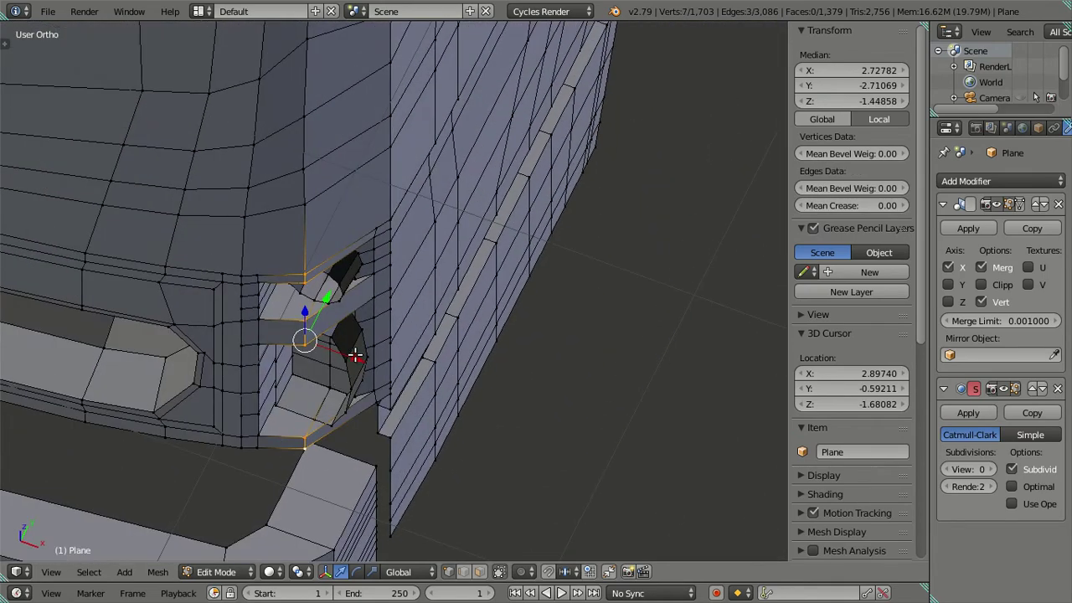
shift+right_click(309, 201)
shift+right_click(309, 201)
drag(360, 353, 367, 357)
mouse_move(367, 357)
middle_down()
mouse_move(276, 314)
mouse_move(313, 307)
mouse_move(407, 234)
mouse_move(464, 232)
mouse_move(425, 211)
mouse_move(340, 246)
mouse_move(360, 291)
mouse_move(383, 311)
middle_up()
Step: Preview the mesh at Subdivision View level 2, then set it back to 0
key(Tab)
key(Tab)
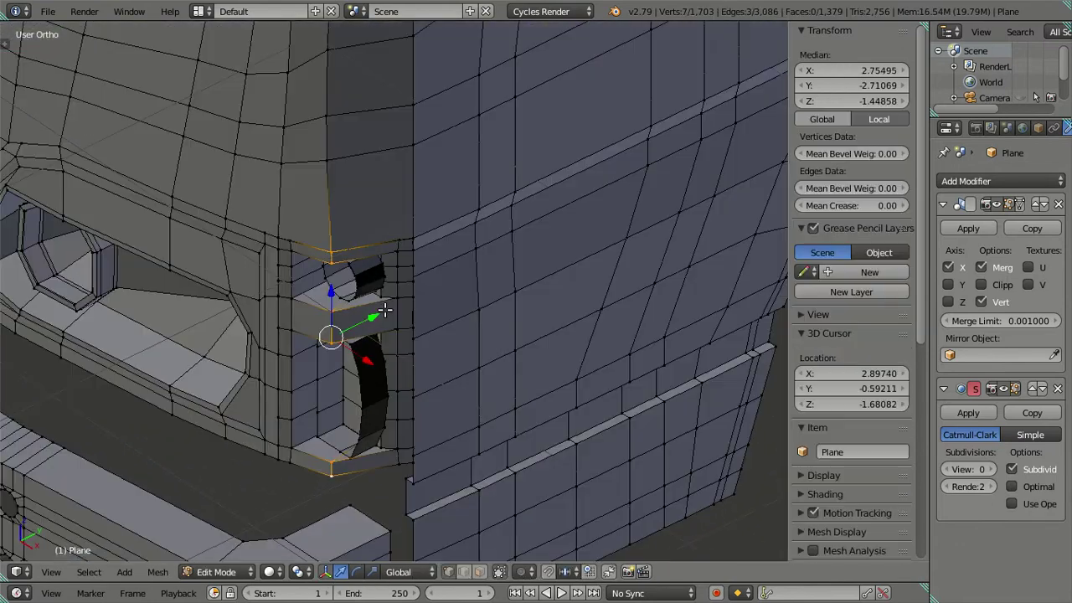
click(969, 468)
text(2)
key(Return)
mouse_move(335, 385)
middle_down()
mouse_move(343, 396)
mouse_move(333, 381)
mouse_move(381, 353)
mouse_move(378, 383)
mouse_move(727, 422)
mouse_move(753, 443)
middle_up()
key(Tab)
click(969, 469)
text(0)
key(Return)
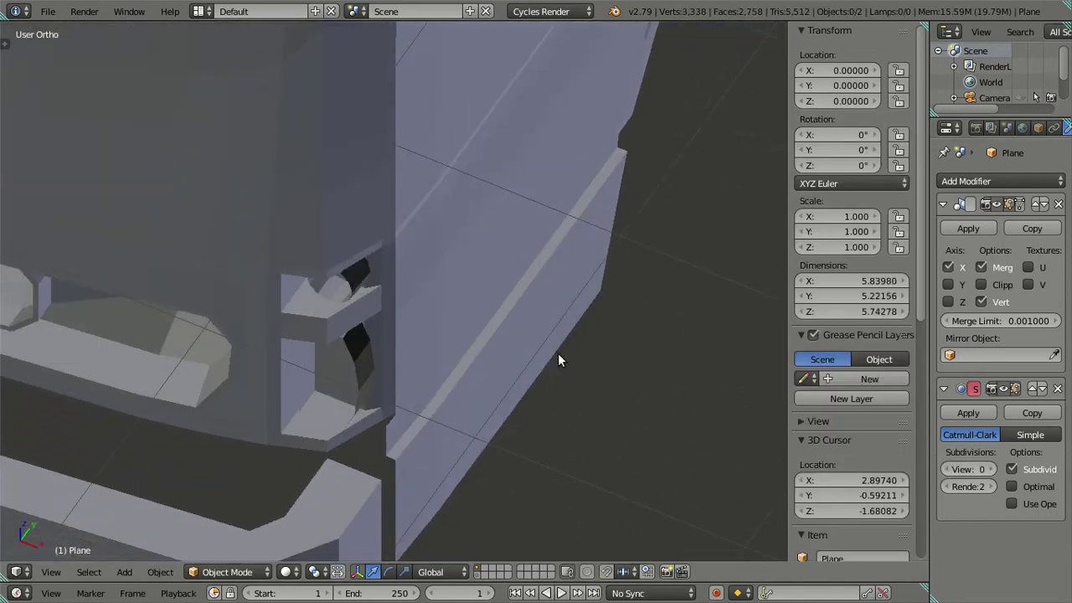
key(Tab)
Step: Select the edge loop on the curved black piece and view it from the front
middle_drag(356, 332, 342, 285)
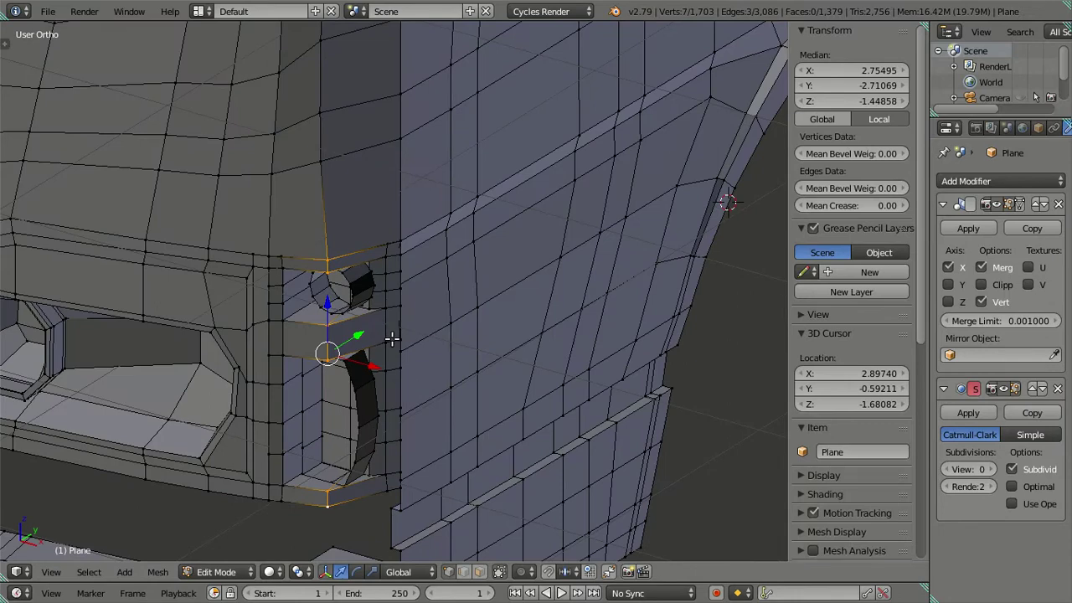
key(a)
mouse_move(371, 329)
middle_down()
mouse_move(299, 330)
mouse_move(354, 442)
middle_up()
alt+right_click(352, 431)
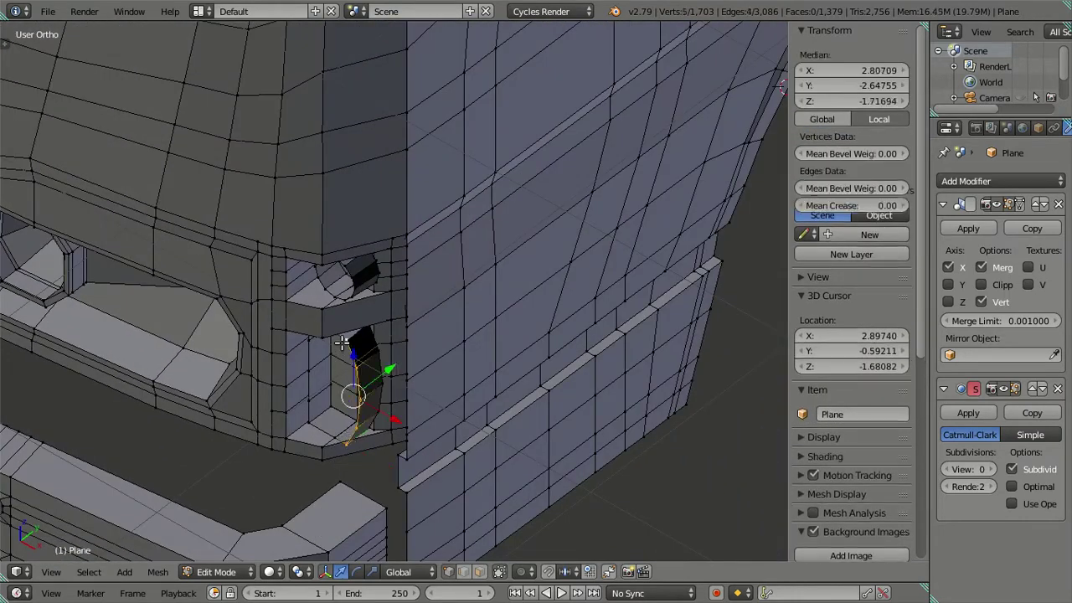
key(KP_1)
Step: Shift the curved piece's edge loop sideways along X, about -0.0102
key(g)
key(x)
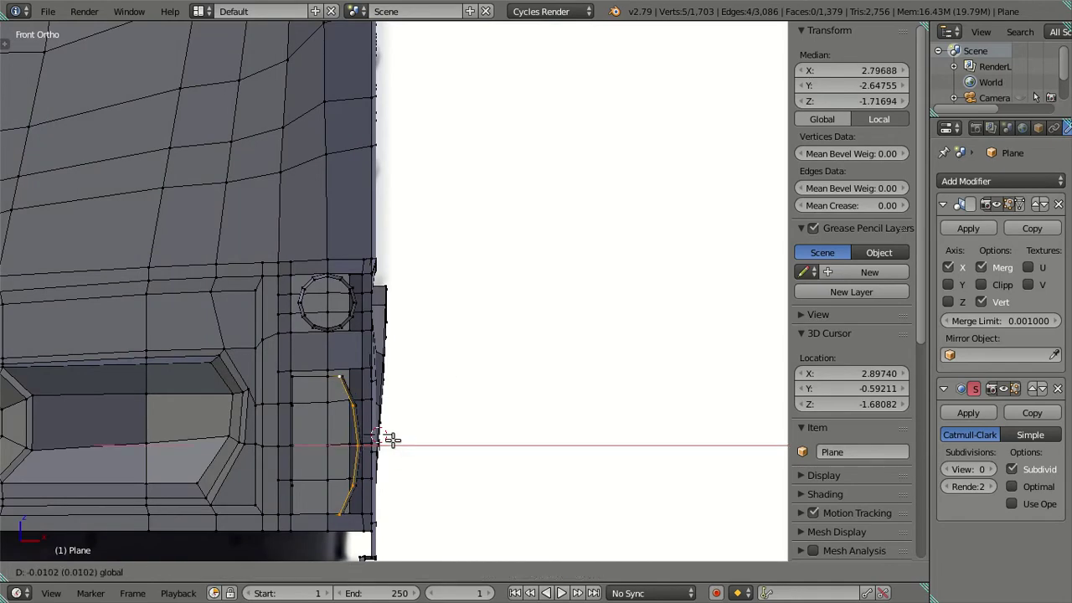
click(381, 438)
key(a)
Step: Select the curved panel's face loop minus its left column and slide it along X onto the amber lamp
middle_drag(371, 438, 313, 512)
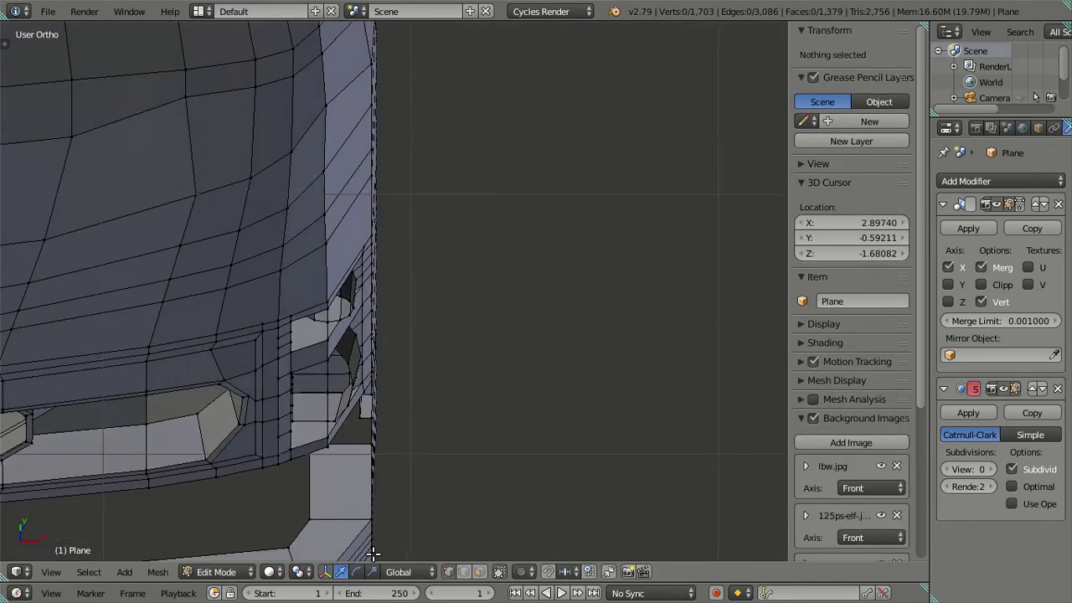
scroll(312, 512, up, 5)
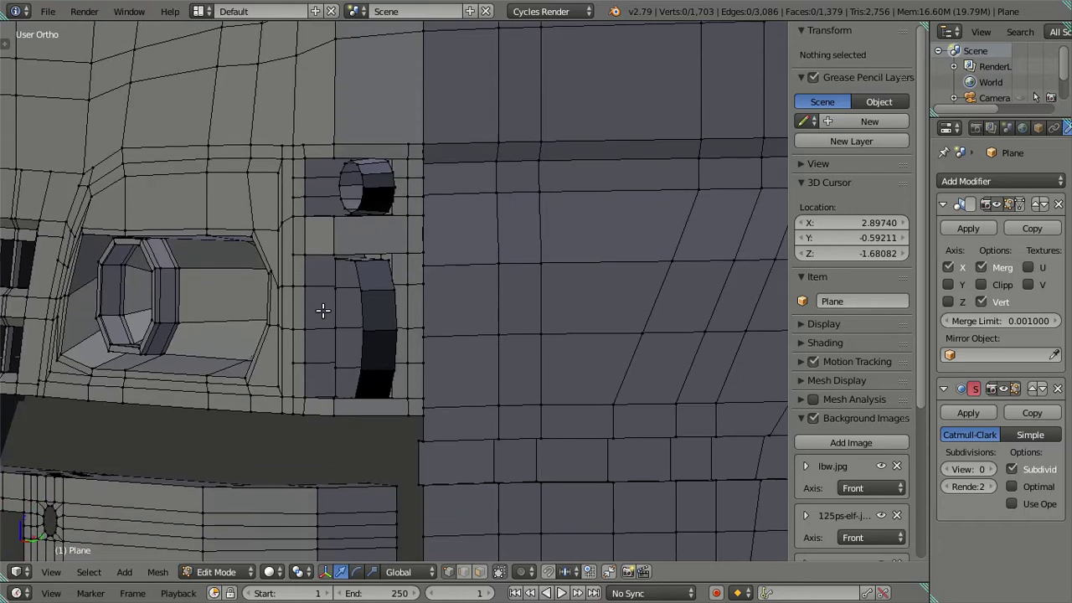
middle_drag(321, 309, 374, 339)
right_click(350, 331)
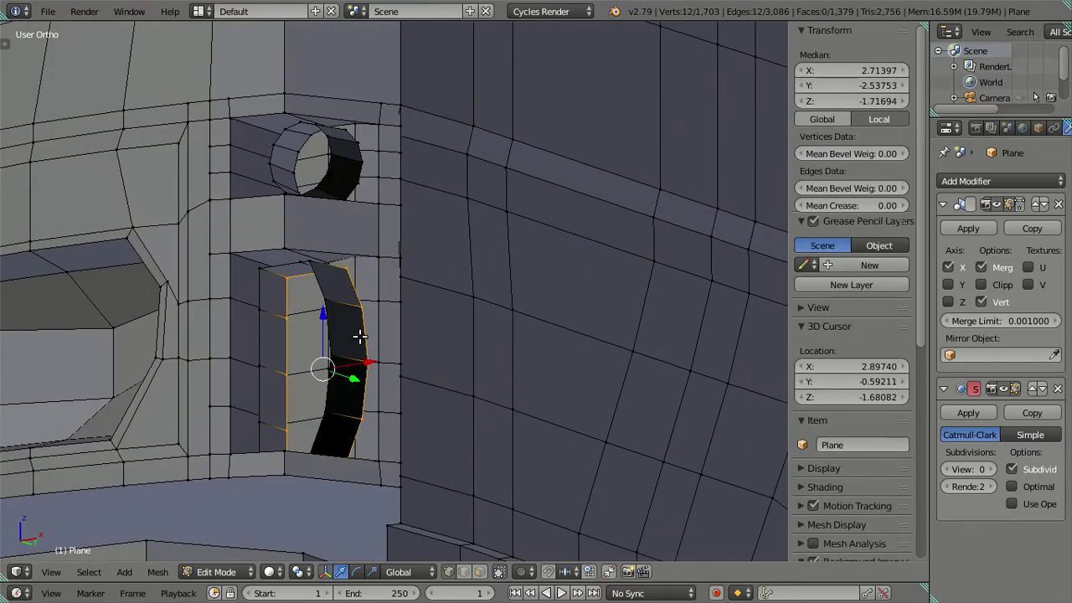
alt+right_click(330, 332)
middle_drag(330, 332, 389, 369)
key(KP_1)
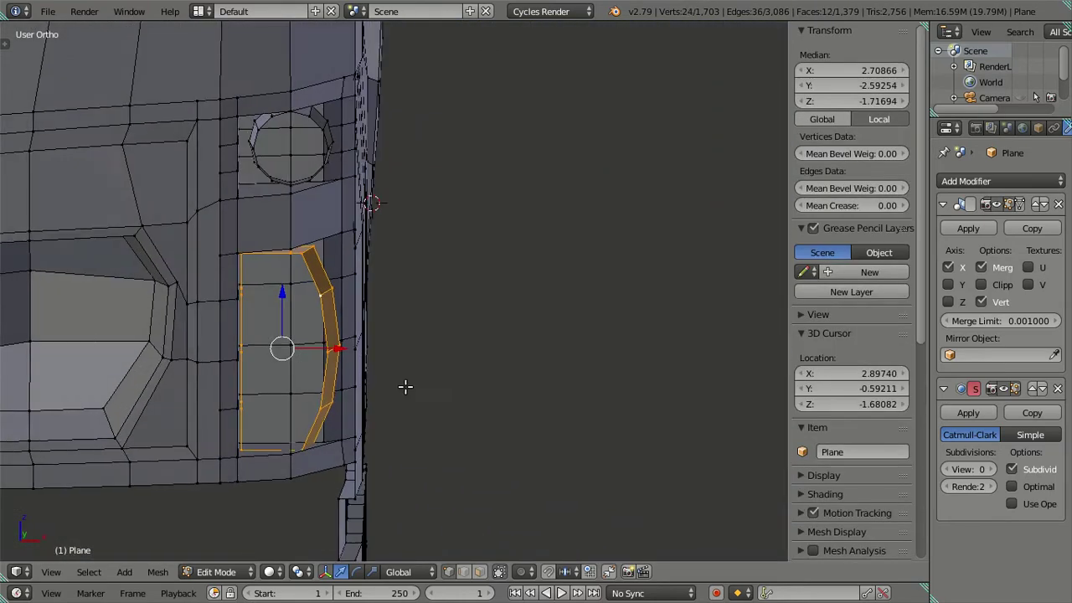
key(z)
middle_drag(237, 260, 235, 450)
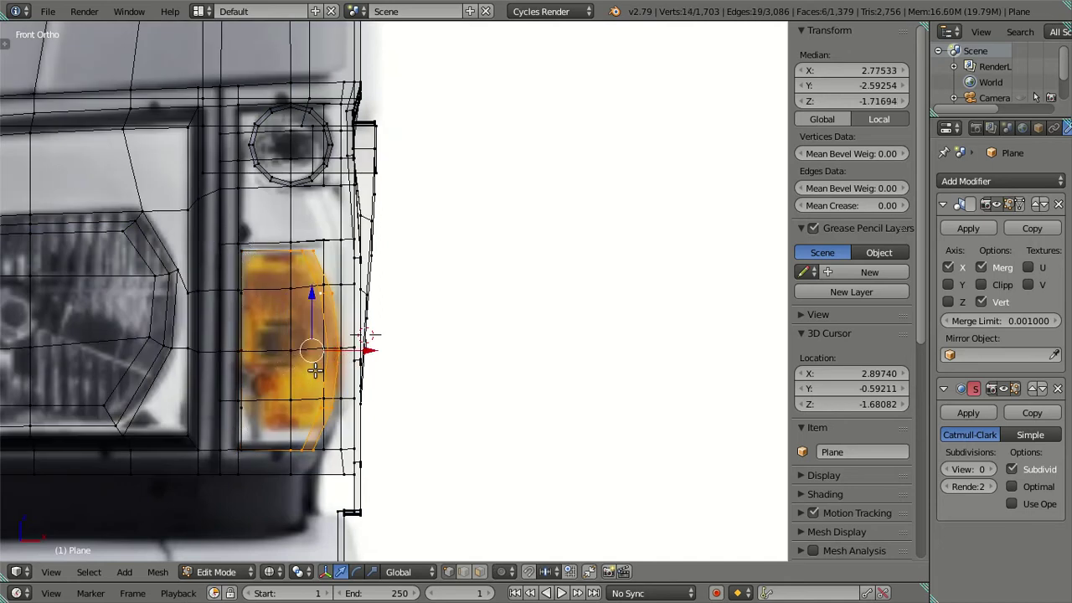
key(g)
key(x)
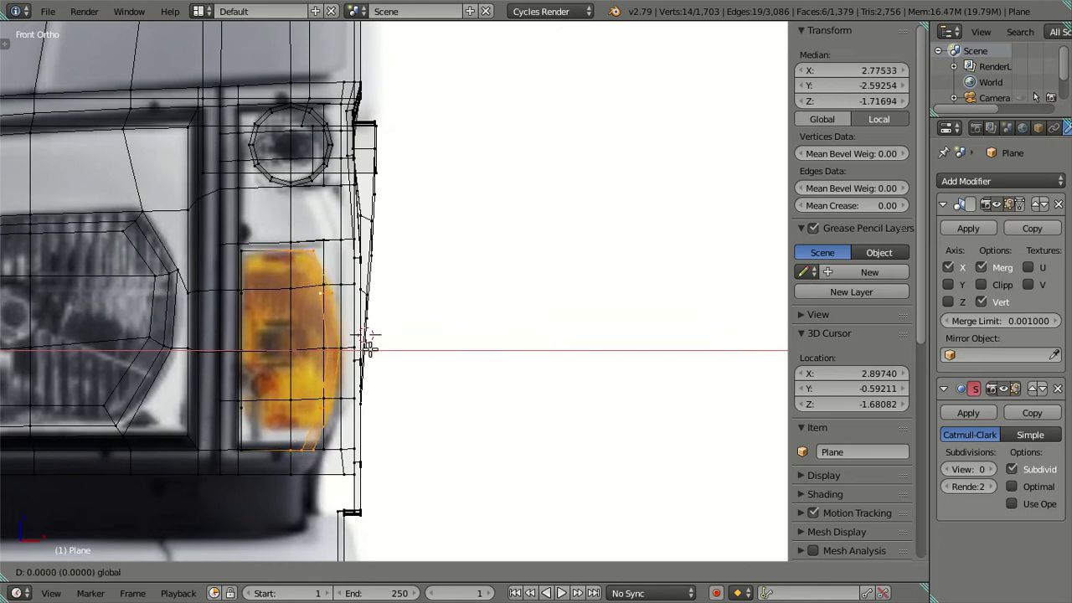
click(369, 343)
Step: Select the curved piece's inner loop and deselect its left-edge vertices in wireframe
key(a)
middle_drag(313, 381, 258, 421)
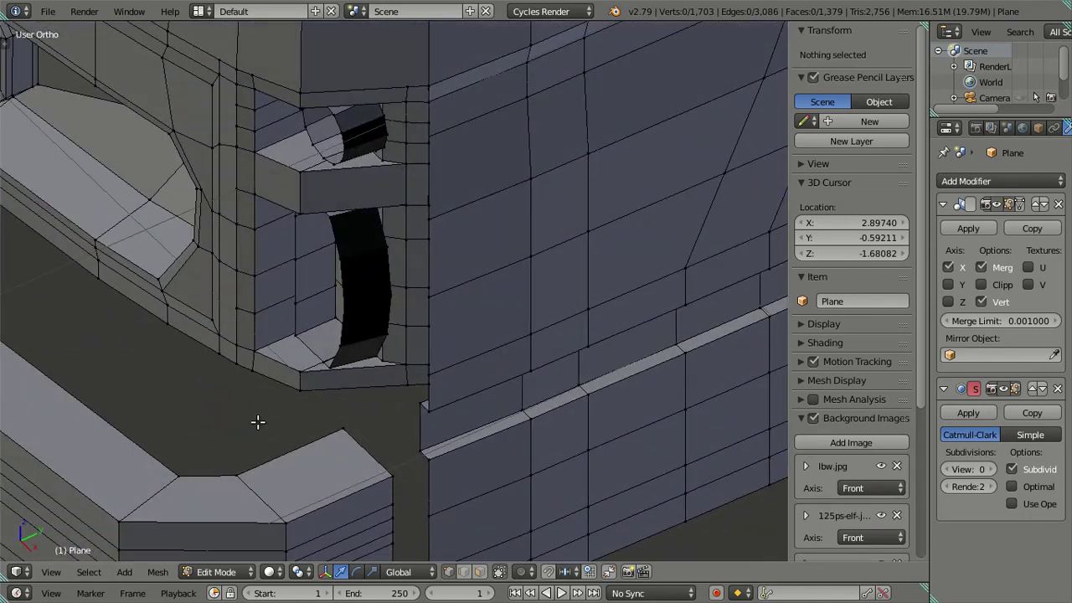
alt+right_click(395, 314)
mouse_move(396, 314)
middle_down()
mouse_move(426, 330)
mouse_move(472, 293)
middle_up()
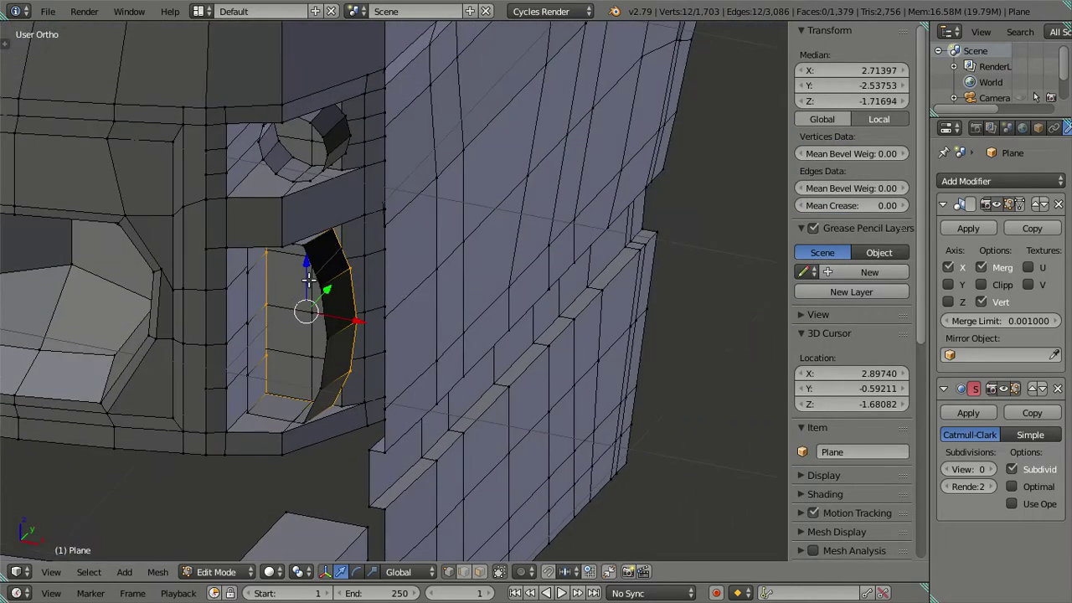
key(z)
key(c)
middle_drag(263, 196, 254, 393)
right_click(253, 393)
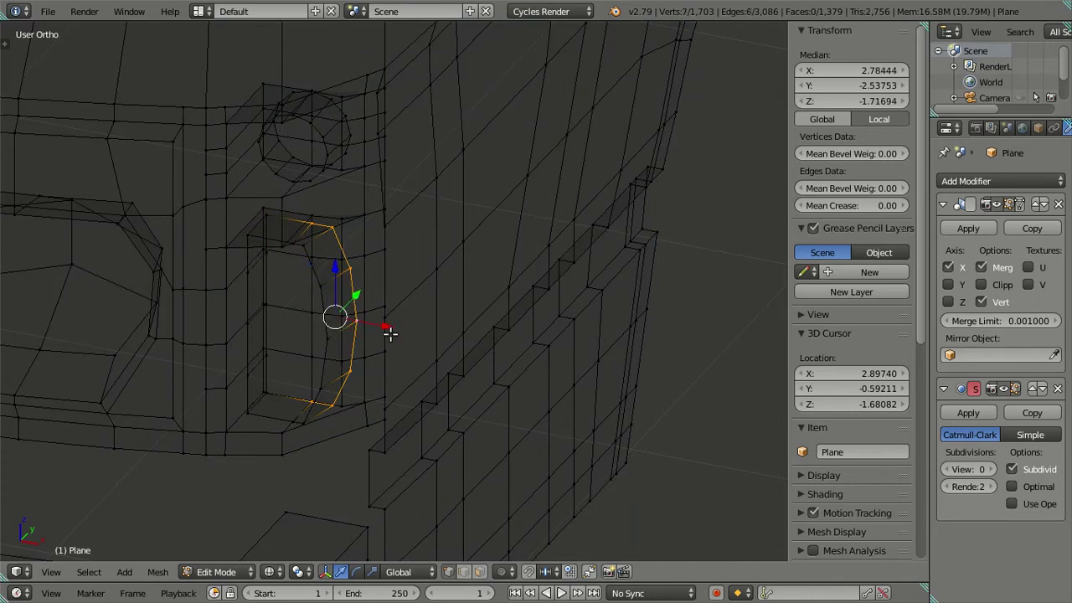
key(a)
key(z)
Step: Shrink the small round opening's edge loop to about 0.78
mouse_move(390, 334)
middle_down()
mouse_move(343, 263)
mouse_move(275, 359)
mouse_move(299, 377)
middle_up()
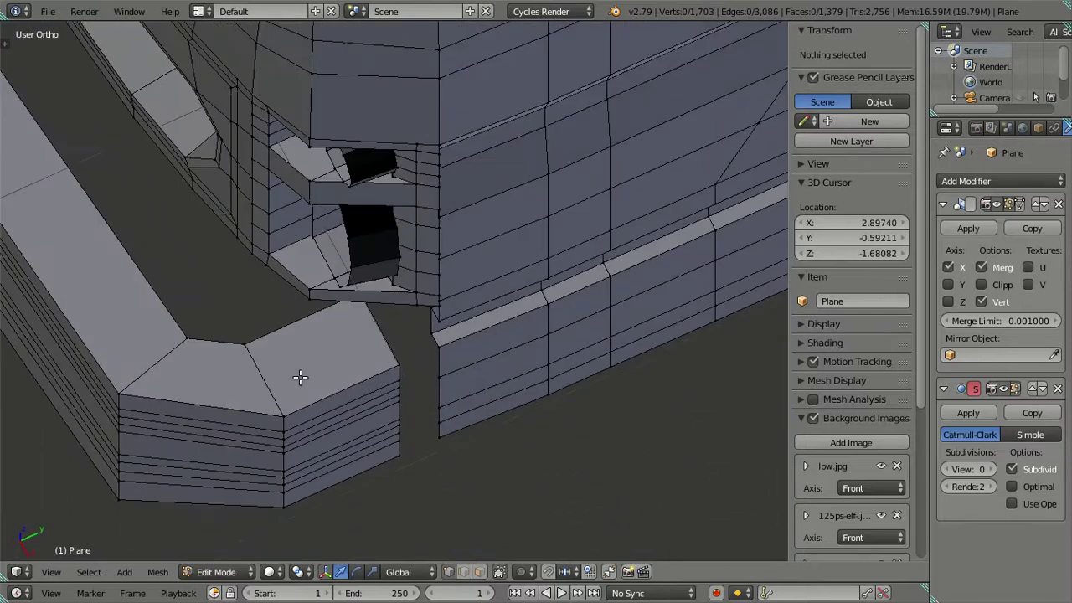
scroll(300, 378, up, 3)
alt+right_click(342, 296)
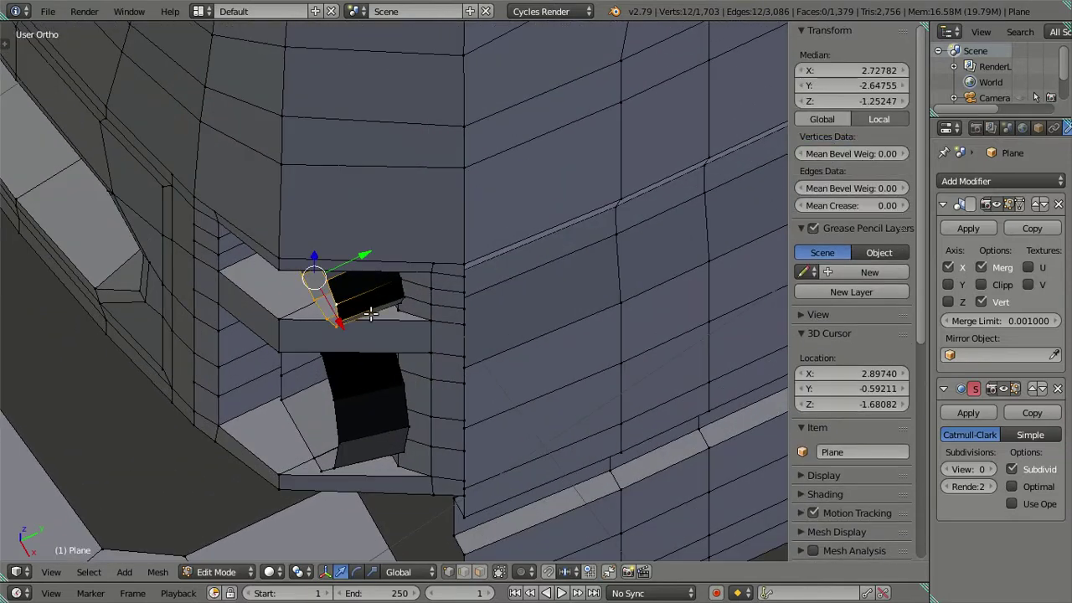
key(s)
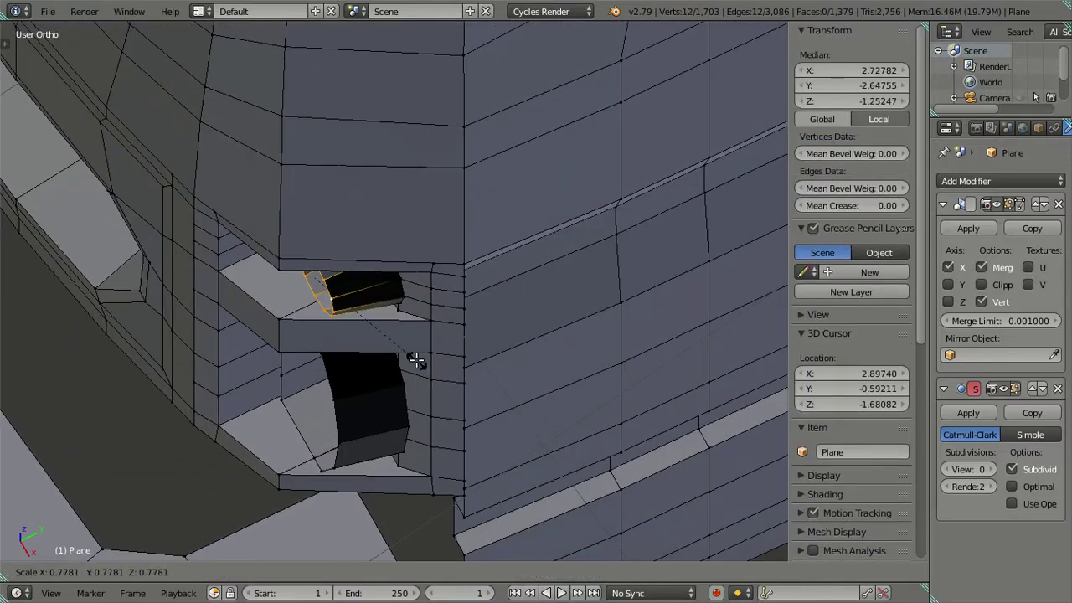
click(416, 360)
key(a)
Step: Shift the round loop and the curved piece's inner loop about 0.027 along Y, then reselect the round loop
mouse_move(416, 360)
middle_down()
mouse_move(322, 222)
mouse_move(290, 223)
middle_up()
alt+right_click(293, 223)
alt+shift+right_click(320, 396)
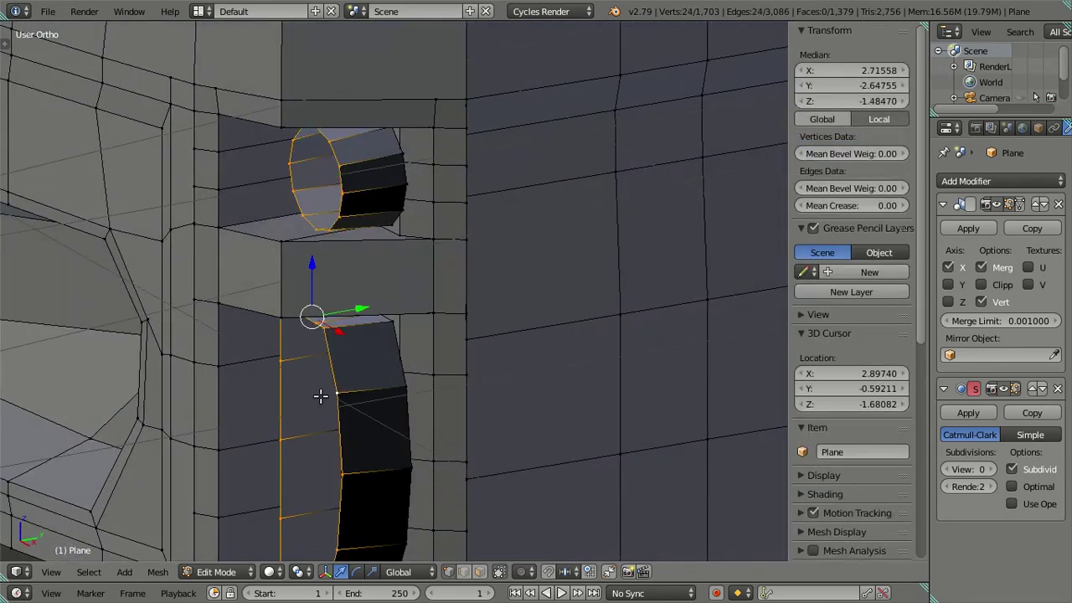
key(s)
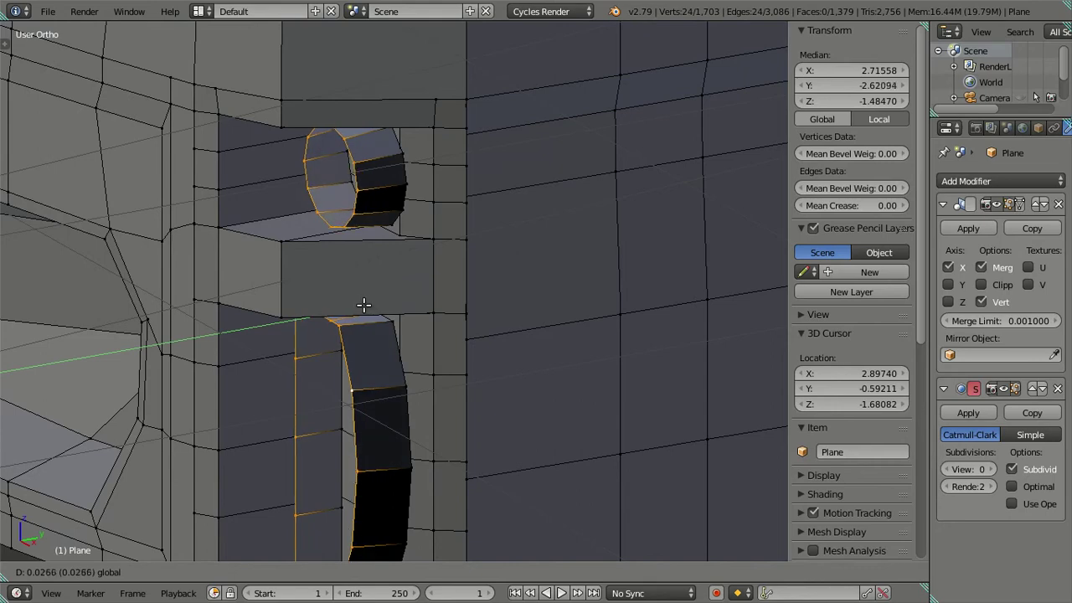
click(362, 315)
key(a)
mouse_move(361, 315)
middle_down()
mouse_move(394, 279)
mouse_move(414, 351)
mouse_move(388, 327)
middle_up()
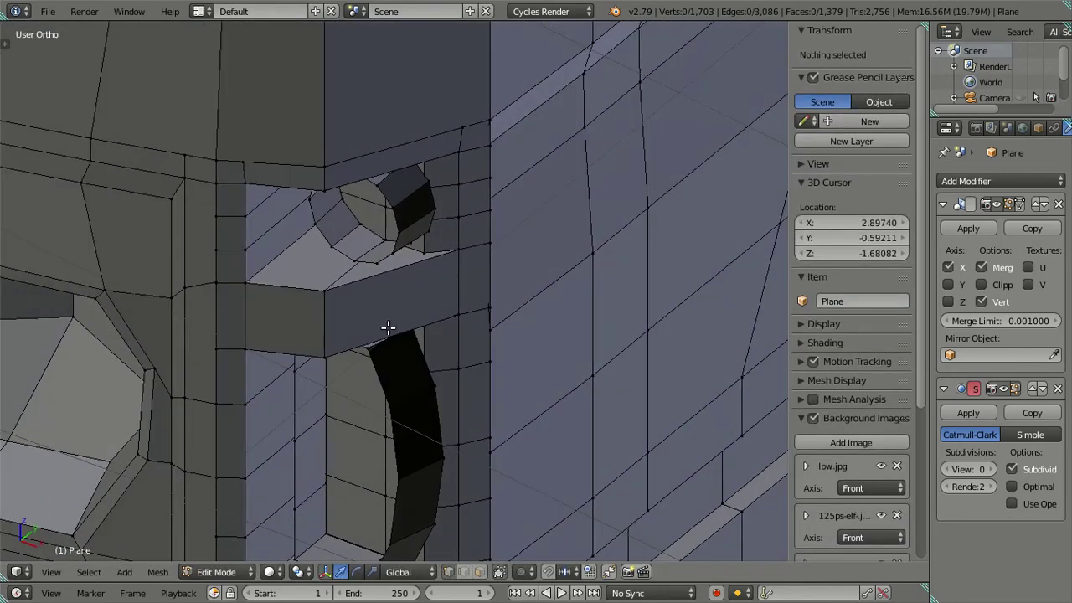
alt+right_click(393, 243)
Step: Extrude the round loop into an inset ring, push it back along Y and shrink it further
key(KP_1)
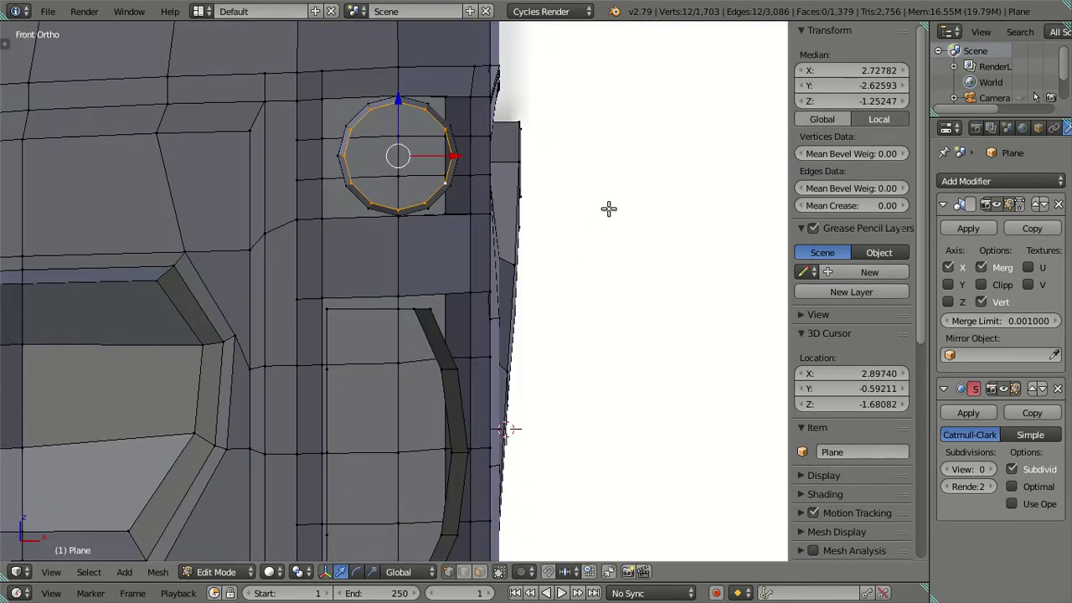
key(e)
key(s)
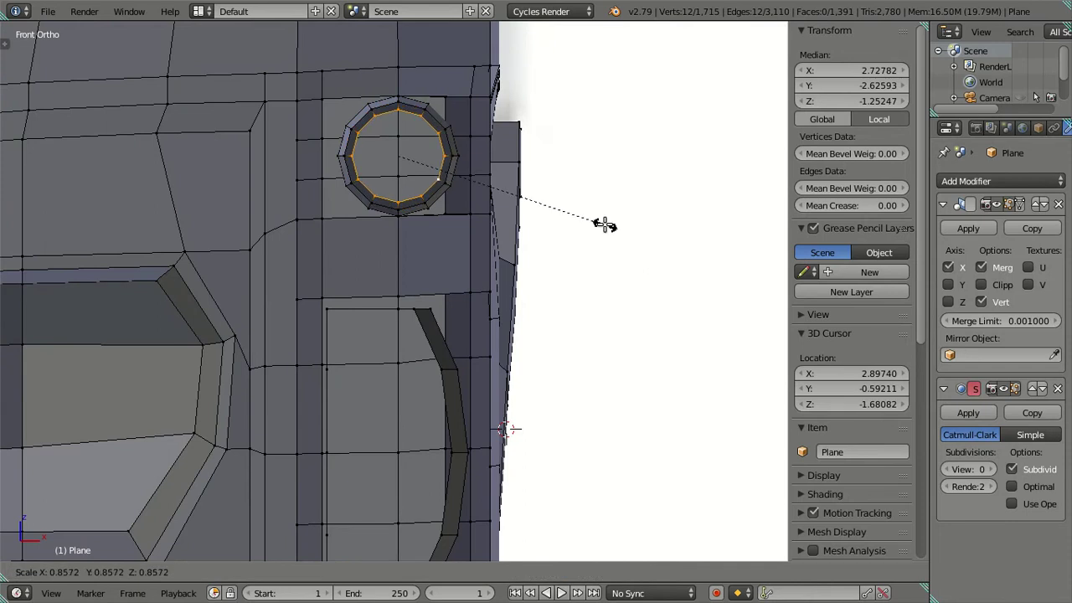
click(605, 224)
mouse_move(606, 223)
middle_down()
mouse_move(500, 220)
mouse_move(431, 261)
mouse_move(379, 221)
middle_up()
drag(362, 185, 401, 182)
key(s)
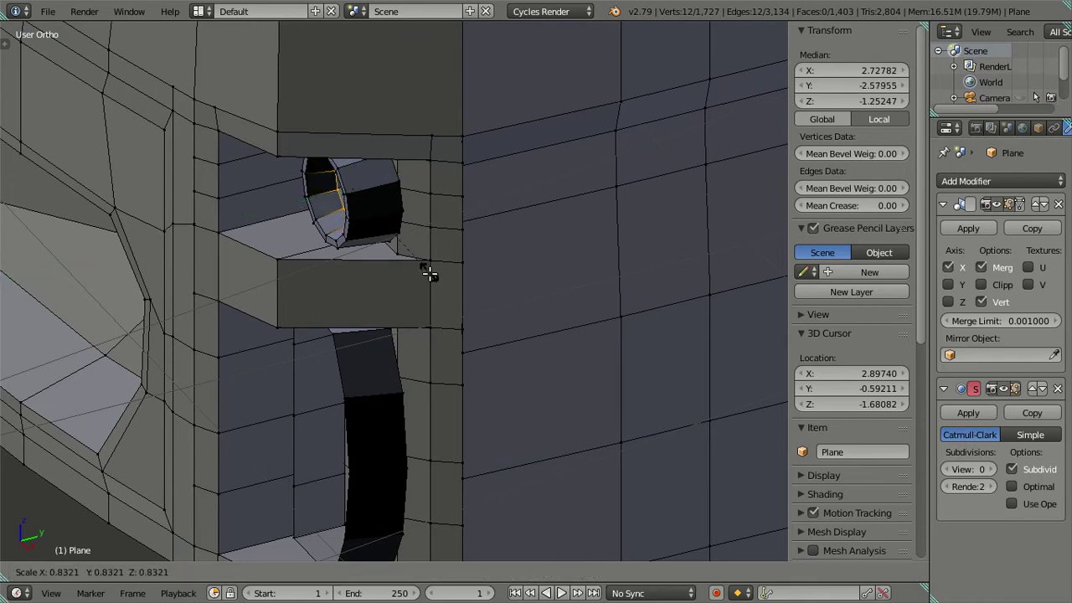
click(430, 275)
Step: Extrude a second ring, scale it inward and push it about 0.026 deeper along Y
key(e)
click(514, 324)
key(s)
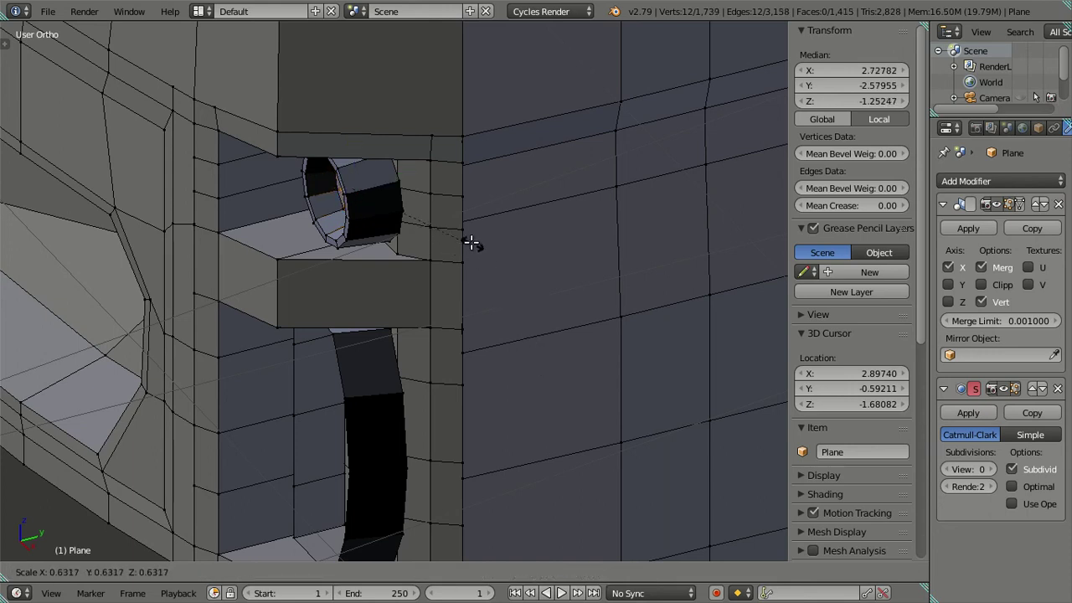
click(472, 242)
scroll(436, 209, up, 2)
drag(382, 76, 395, 81)
mouse_move(395, 84)
shift+middle_down()
mouse_move(519, 351)
mouse_move(556, 354)
mouse_move(388, 313)
mouse_move(445, 299)
mouse_move(387, 320)
shift+middle_up()
Step: Cancel the stray scaling, close the ring with a face and leave Edit Mode
key(s)
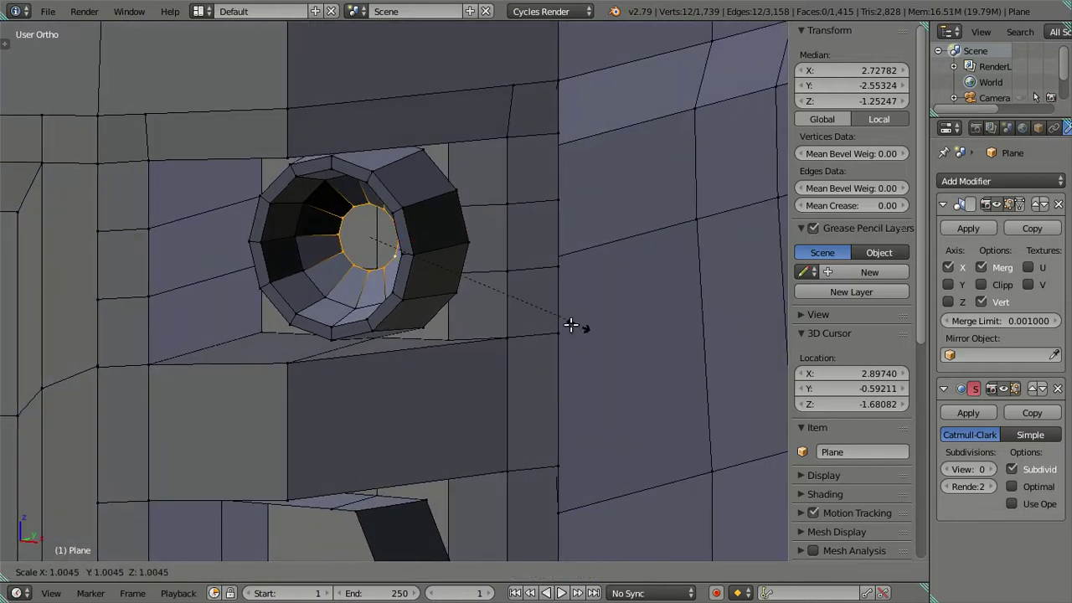
key(Escape)
key(f)
mouse_move(565, 322)
middle_down()
mouse_move(365, 409)
mouse_move(364, 232)
mouse_move(359, 330)
middle_up()
key(Tab)
key(Tab)
Step: Select the curved piece's inner edge loop, extrude it inward and stretch it vertically
scroll(404, 334, up, 2)
alt+click(404, 334)
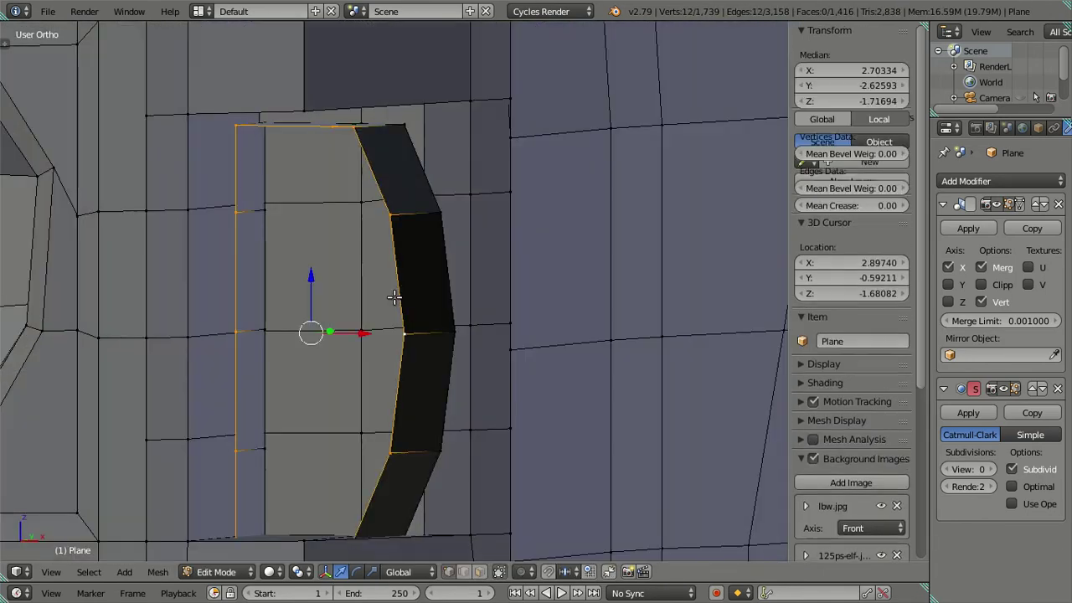
middle_drag(395, 294, 431, 320)
key(e)
key(s)
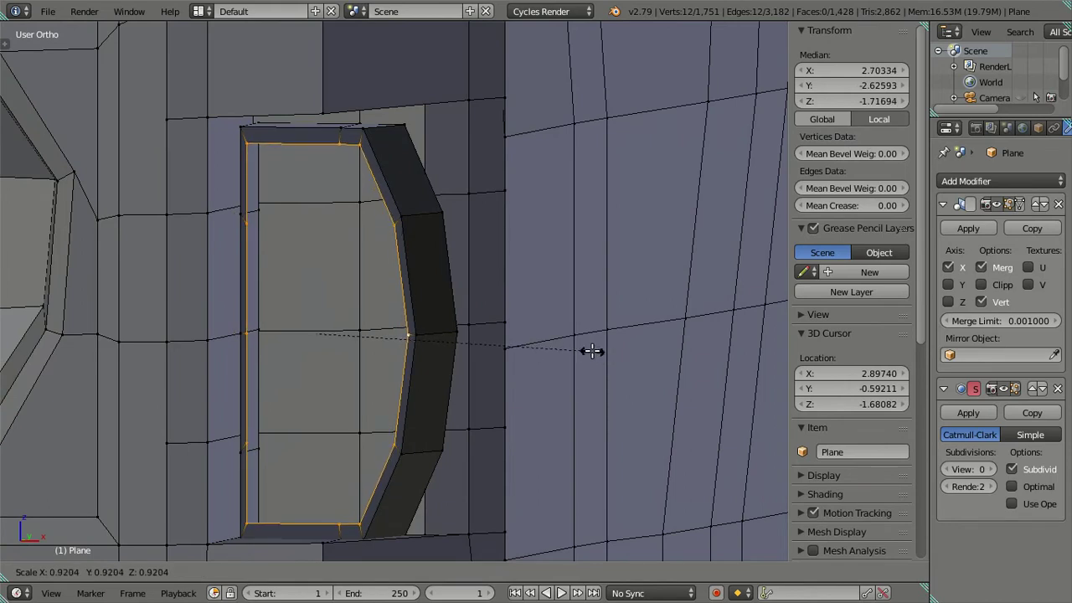
click(591, 351)
key(s)
key(z)
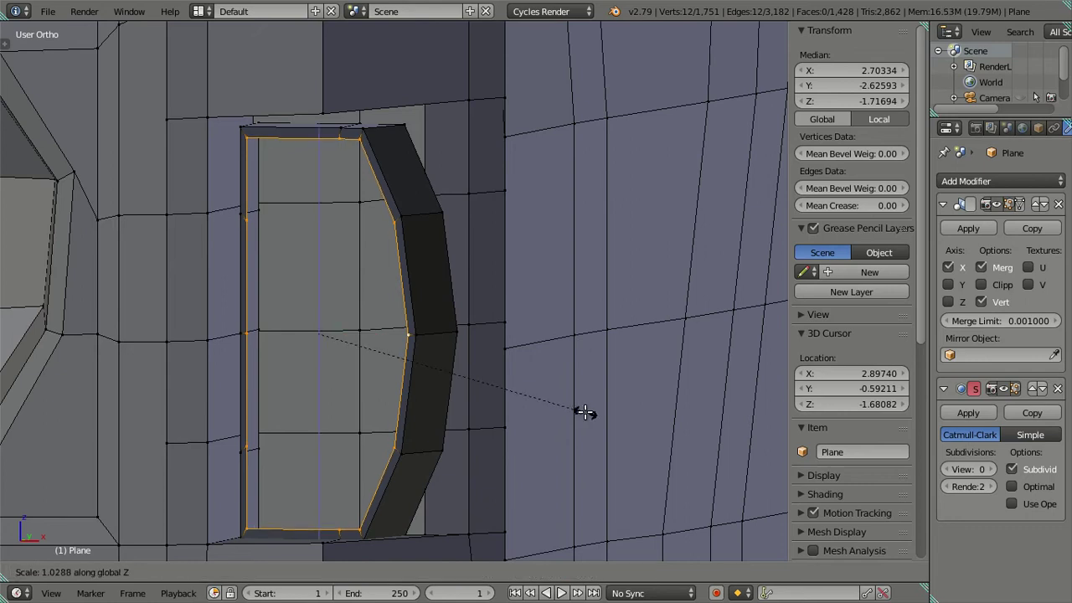
click(584, 412)
mouse_move(584, 410)
middle_down()
mouse_move(515, 373)
mouse_move(547, 371)
middle_up()
Step: Undo the inset extrusion and the vertical stretch, abandoning the X-axis scale attempts
key(ctrl+z)
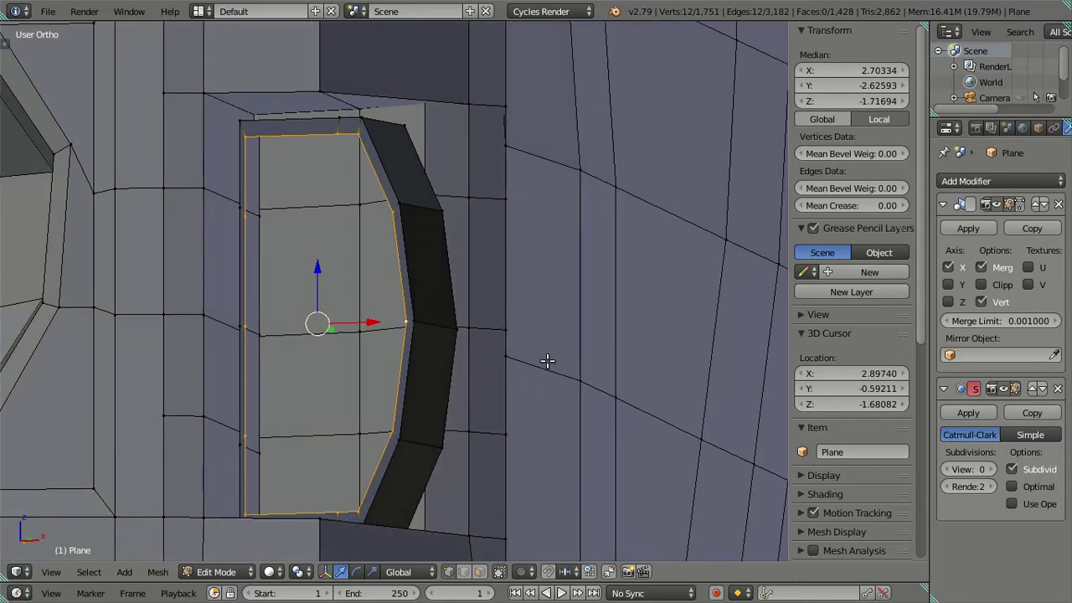
key(ctrl+z)
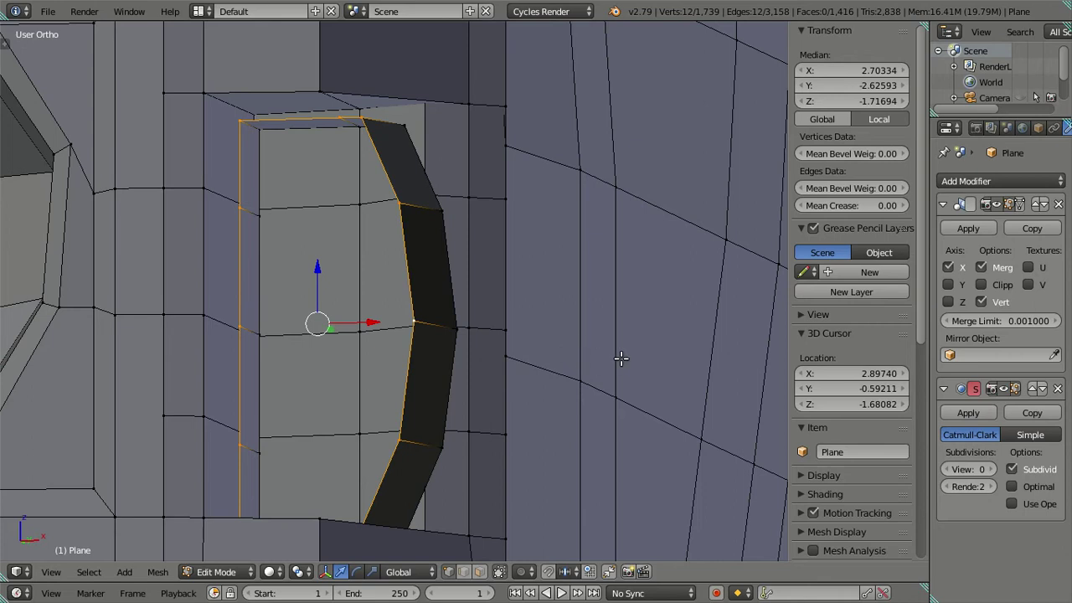
key(s)
key(x)
key(Escape)
key(s)
key(x)
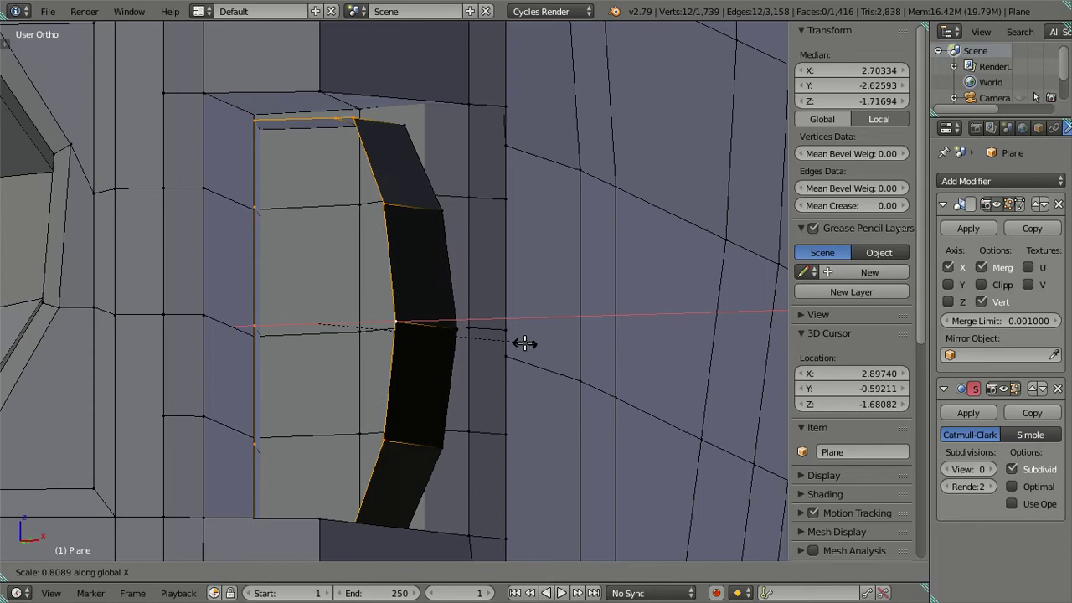
key(Escape)
Step: Extrude the headlight opening's edge loop and circle-deselect its top and bottom vertices
key(e)
key(s)
key(x)
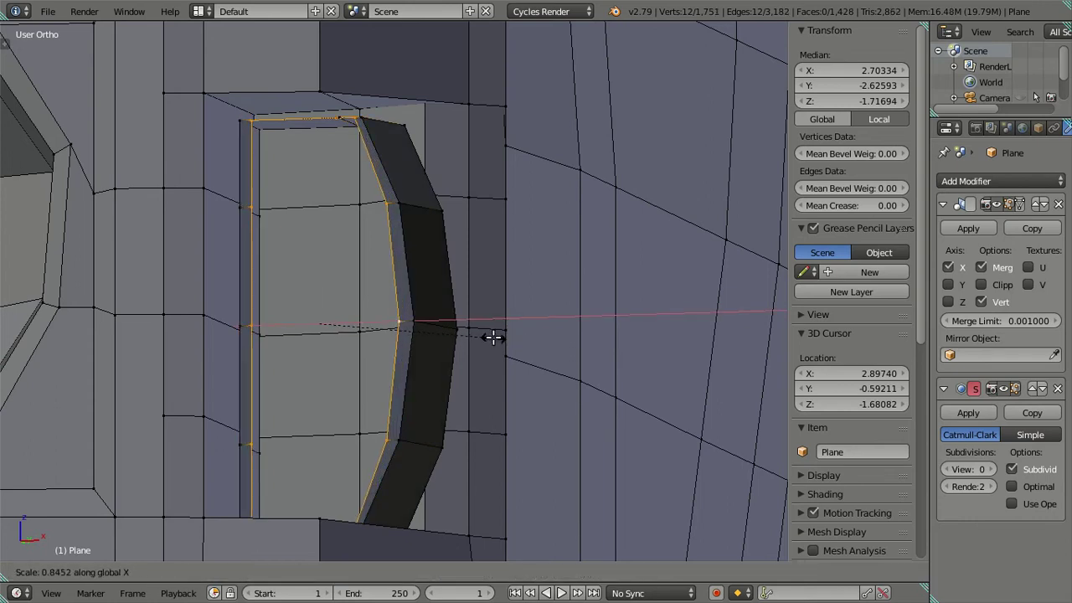
key(Escape)
key(z)
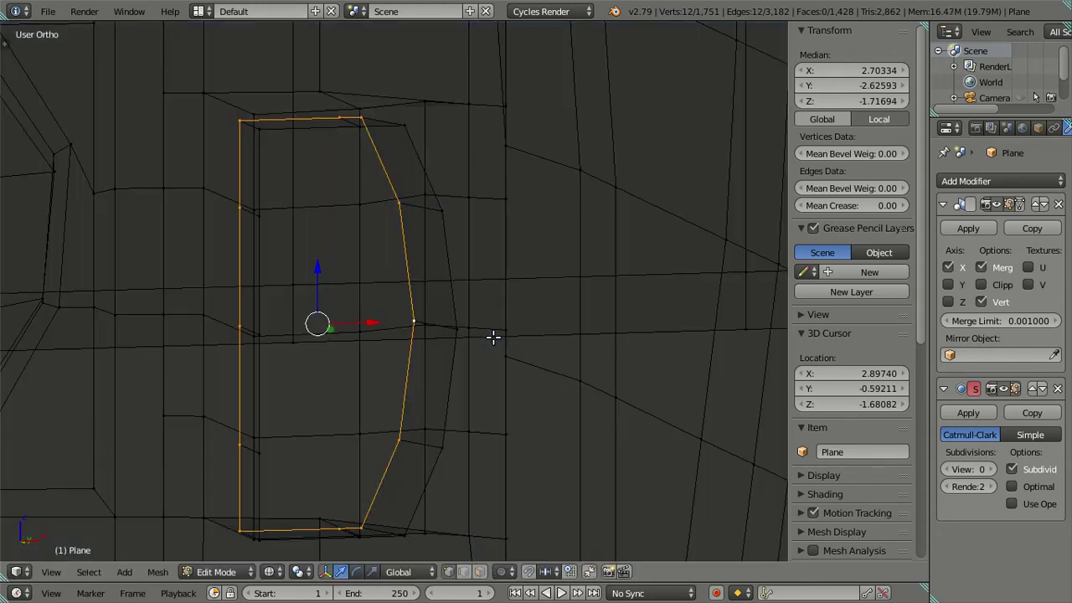
key(c)
middle_drag(383, 105, 256, 117)
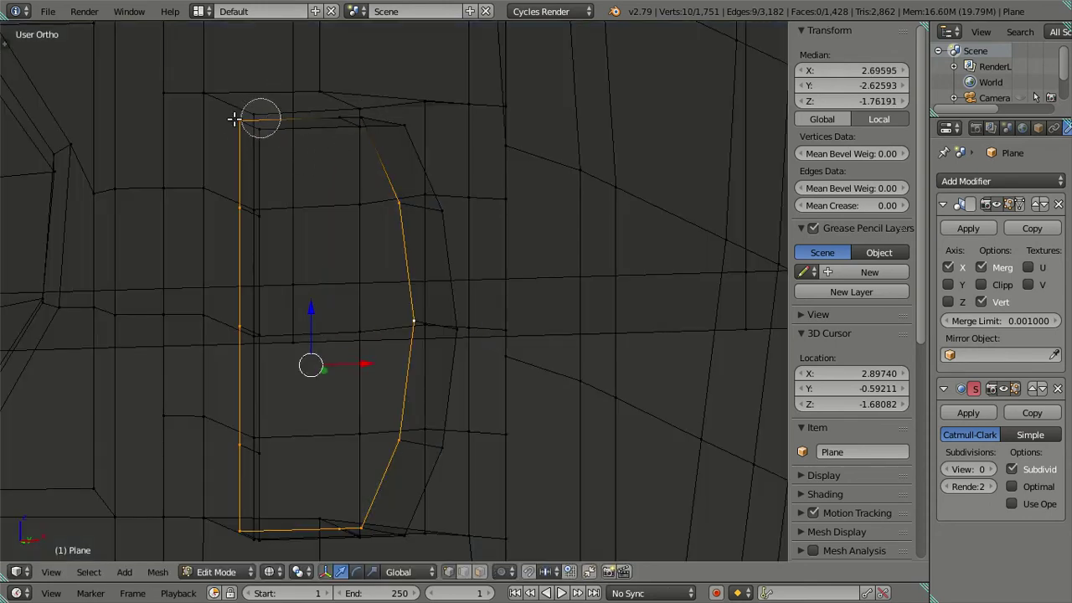
middle_drag(379, 509, 232, 529)
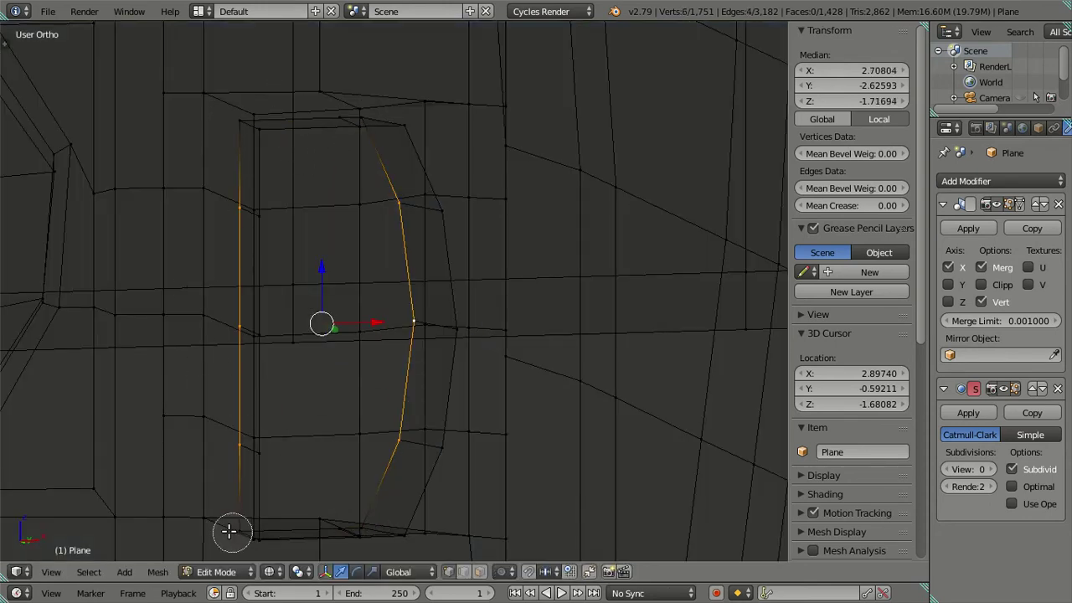
key(Escape)
Step: Narrow the new loop's side vertices along the X axis
key(z)
key(s)
key(x)
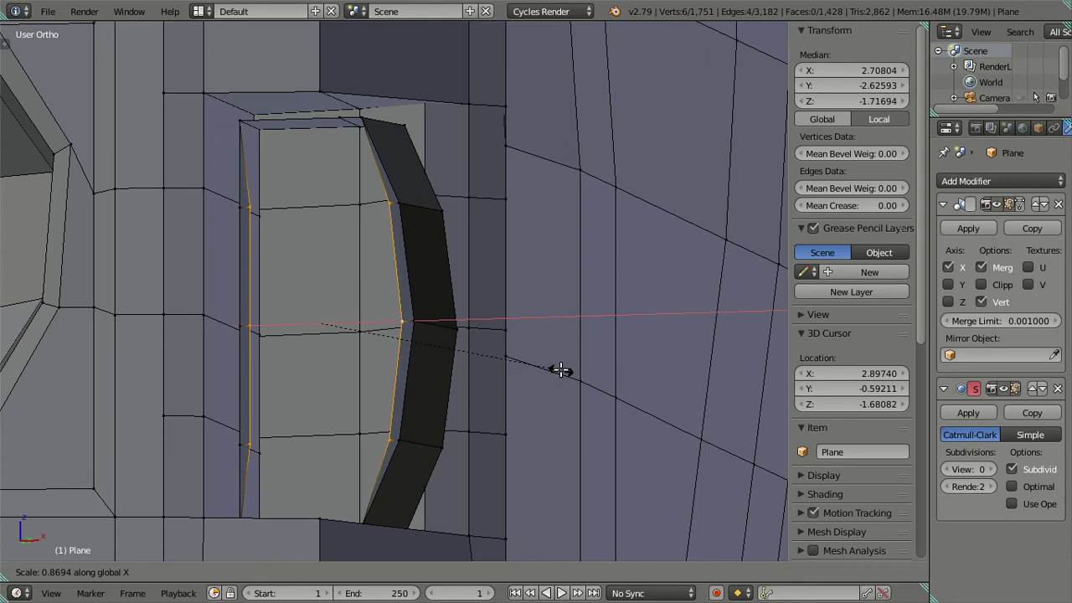
click(507, 358)
Step: Squeeze the loop's top and bottom edges along Z, then narrow them along X
alt+right_click(400, 285)
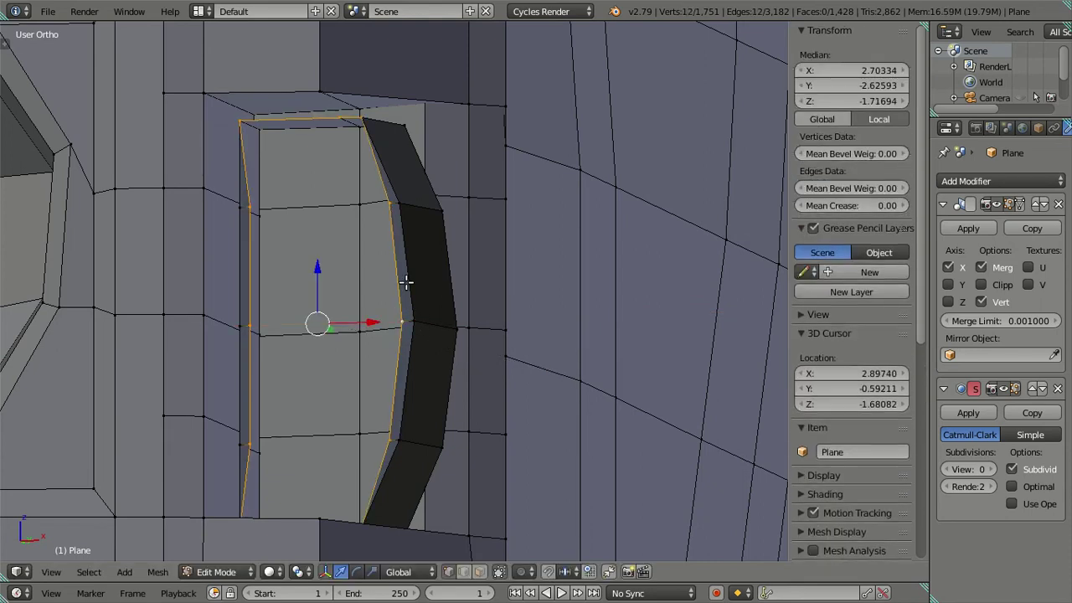
key(z)
middle_drag(390, 198, 355, 429)
mouse_move(234, 460)
middle_down()
mouse_move(251, 328)
mouse_move(245, 203)
middle_up()
key(z)
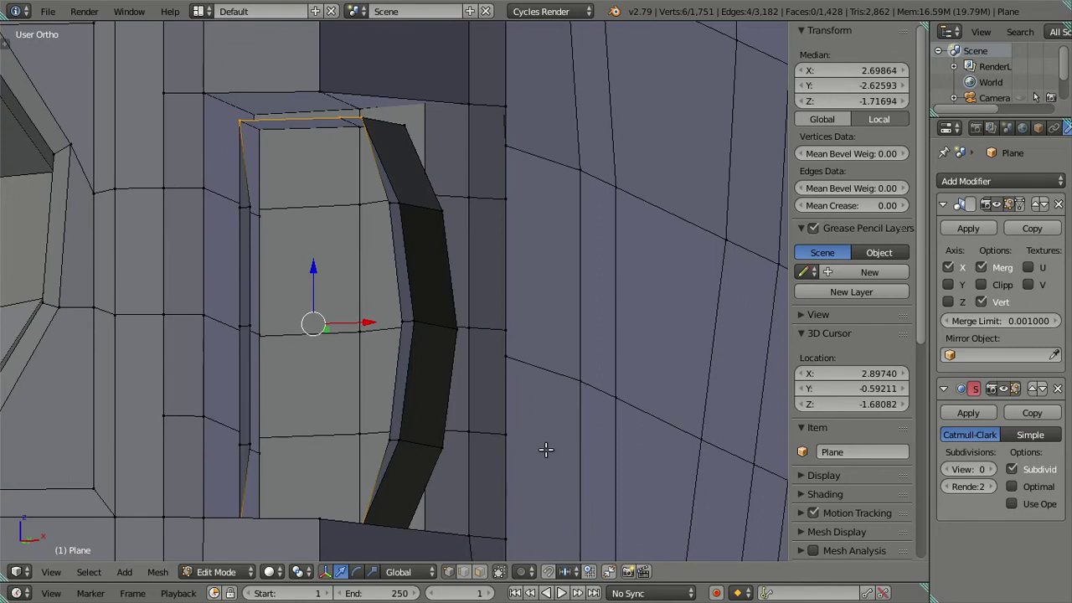
key(s)
key(z)
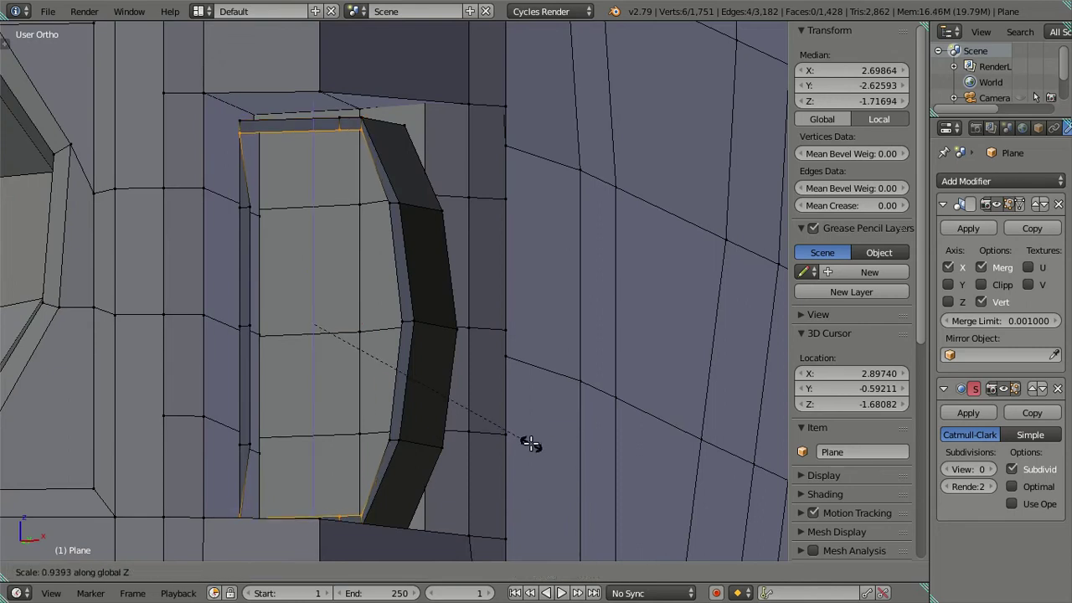
click(532, 444)
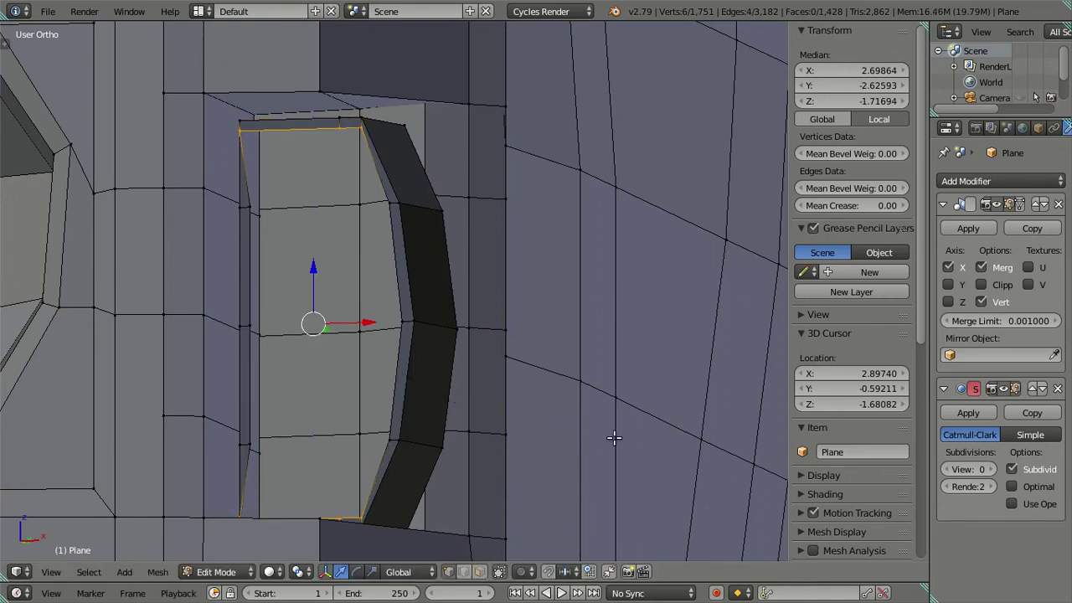
key(s)
key(x)
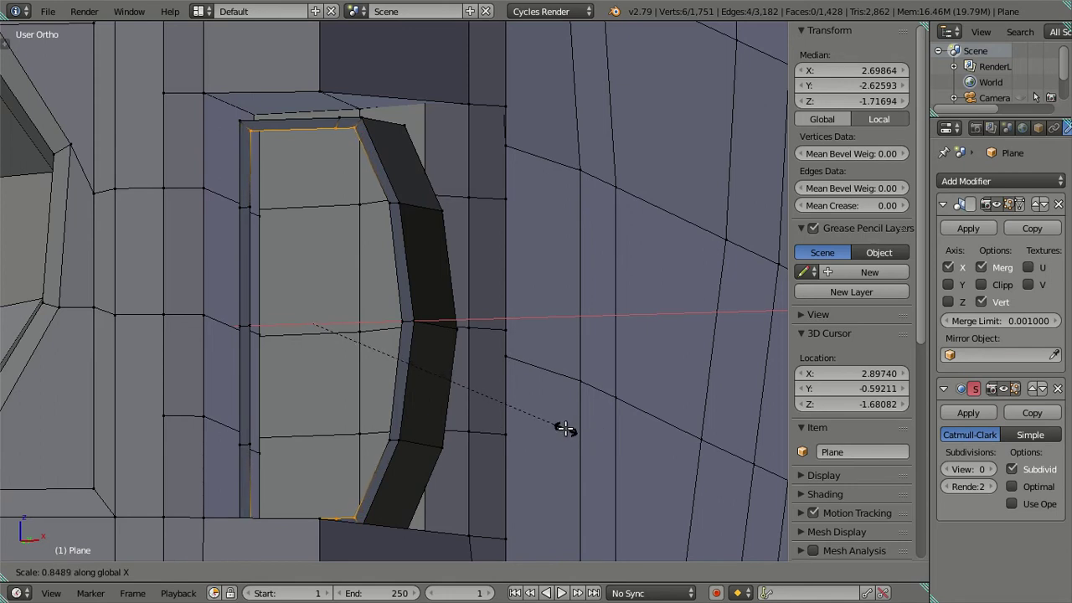
click(565, 428)
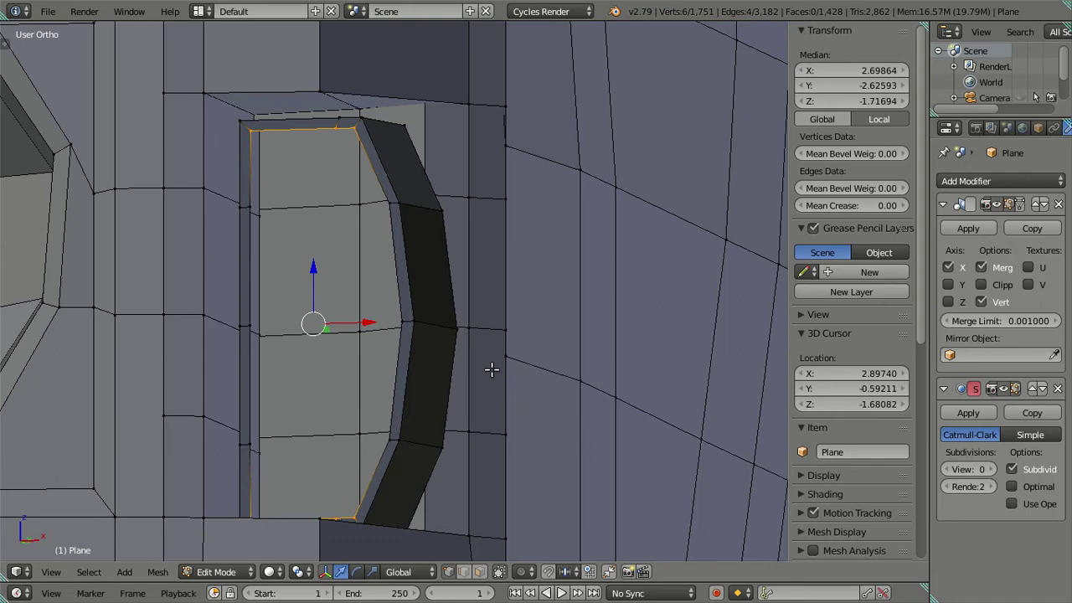
Step: Select the inner loop around the opening and push it back along Y by about 0.049
scroll(515, 394, down, 4)
key(a)
middle_drag(392, 360, 366, 414)
scroll(368, 402, up, 2)
alt+right_click(376, 371)
key(a)
alt+right_click(386, 377)
middle_drag(413, 460, 382, 397)
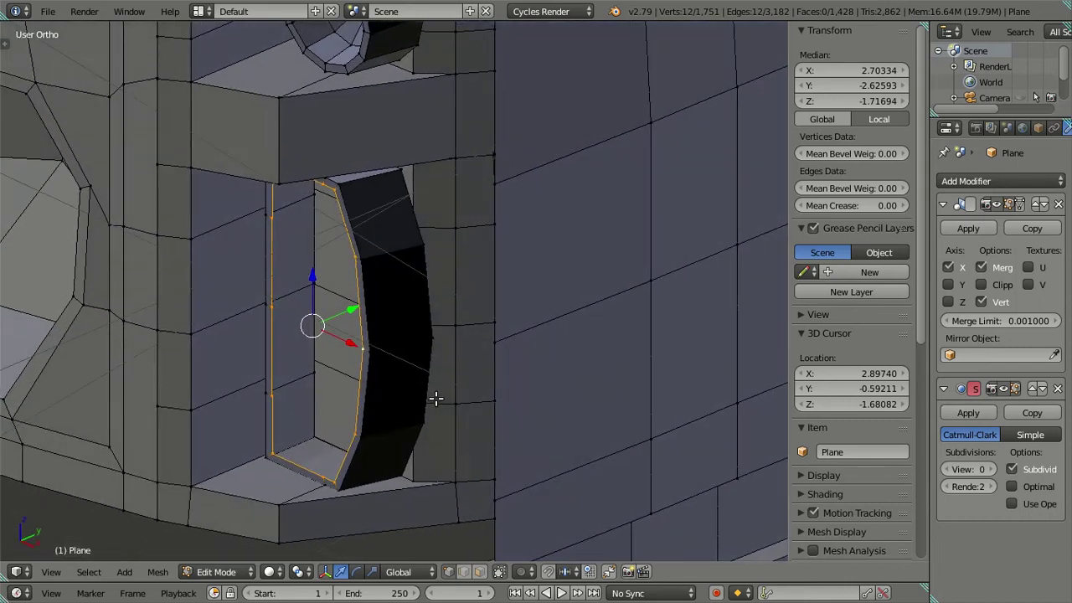
mouse_move(477, 389)
middle_down()
mouse_move(431, 390)
mouse_move(383, 318)
mouse_move(457, 328)
mouse_move(500, 354)
mouse_move(472, 327)
mouse_move(503, 352)
middle_up()
key(g)
key(y)
click(386, 292)
Step: Rescale the inner loop in front view (Numpad 1) to fit the reference photo
key(s)
click(497, 390)
key(KP_1)
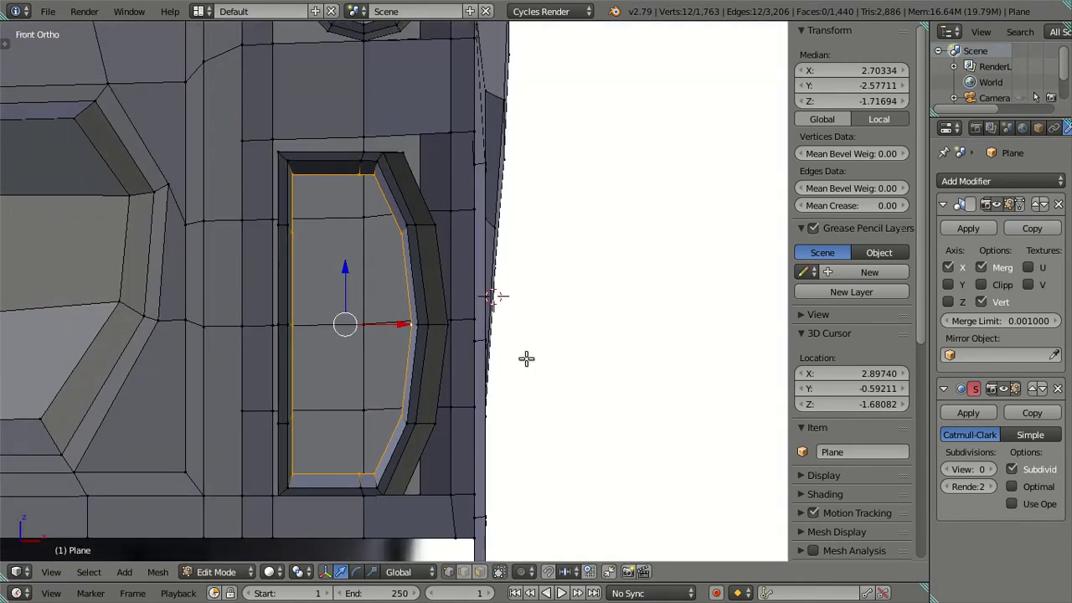
key(s)
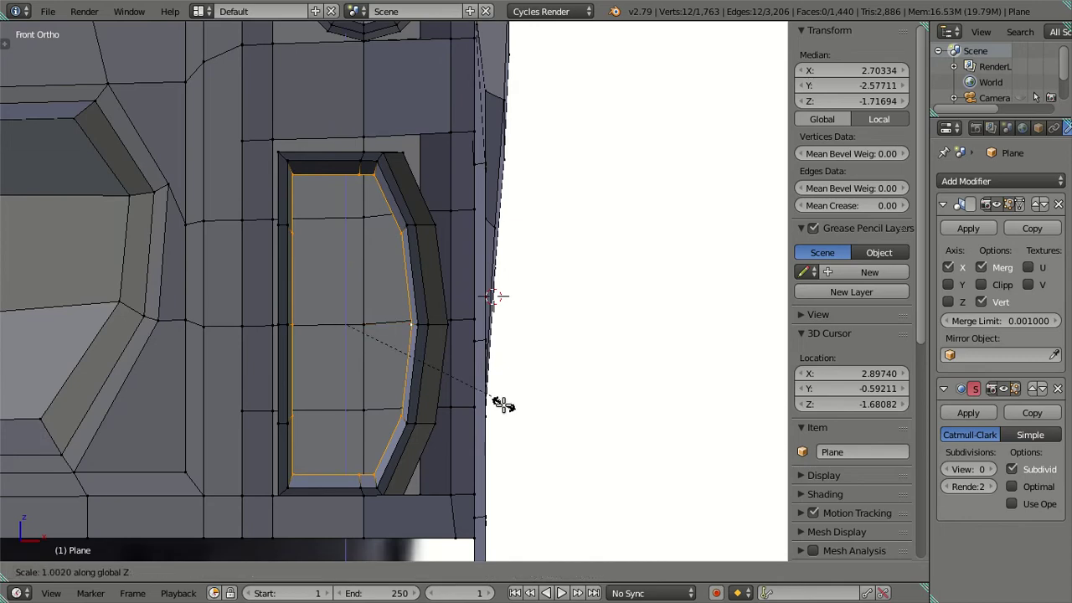
click(502, 403)
mouse_move(502, 406)
middle_down()
mouse_move(439, 415)
mouse_move(407, 488)
mouse_move(448, 388)
middle_up()
Step: Extrude and shrink the inner loop, then push it back into the recess
key(KP_1)
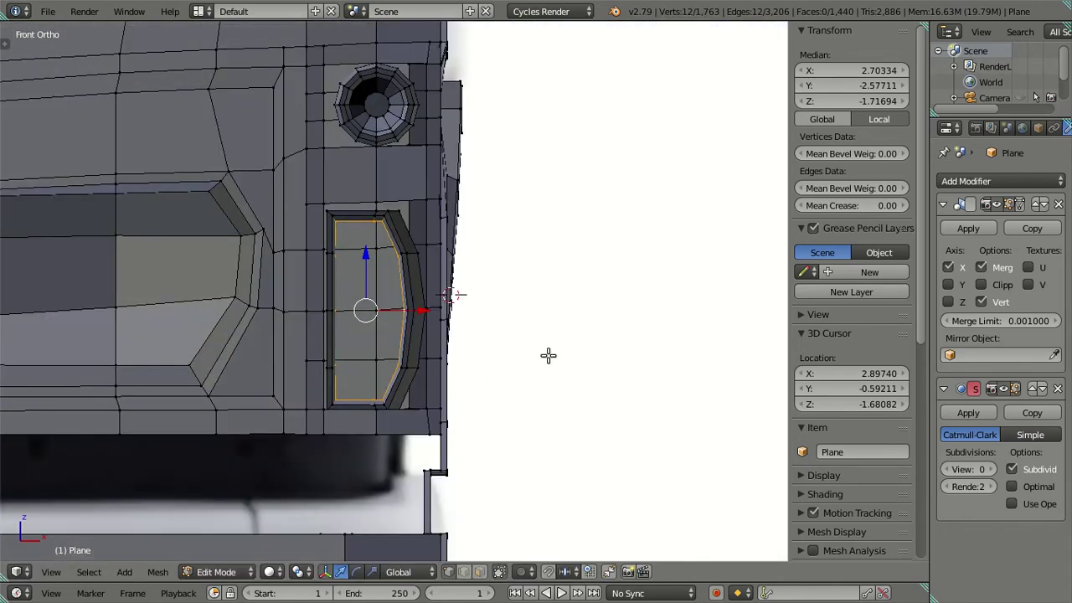
key(e)
key(s)
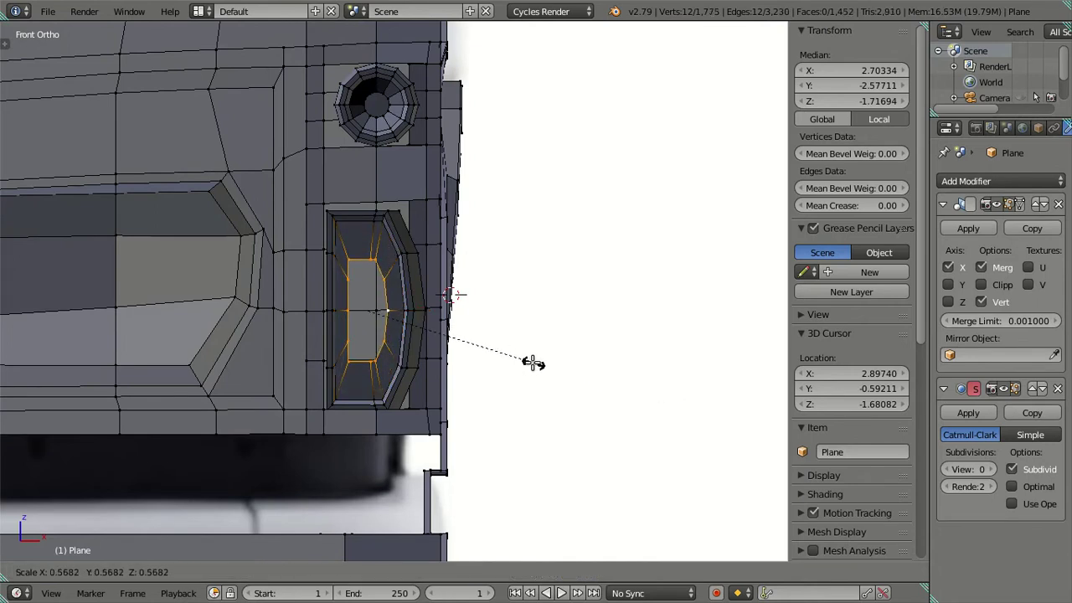
click(531, 362)
scroll(500, 361, up, 2)
mouse_move(500, 360)
middle_down()
mouse_move(418, 395)
mouse_move(383, 270)
middle_up()
drag(389, 283, 404, 284)
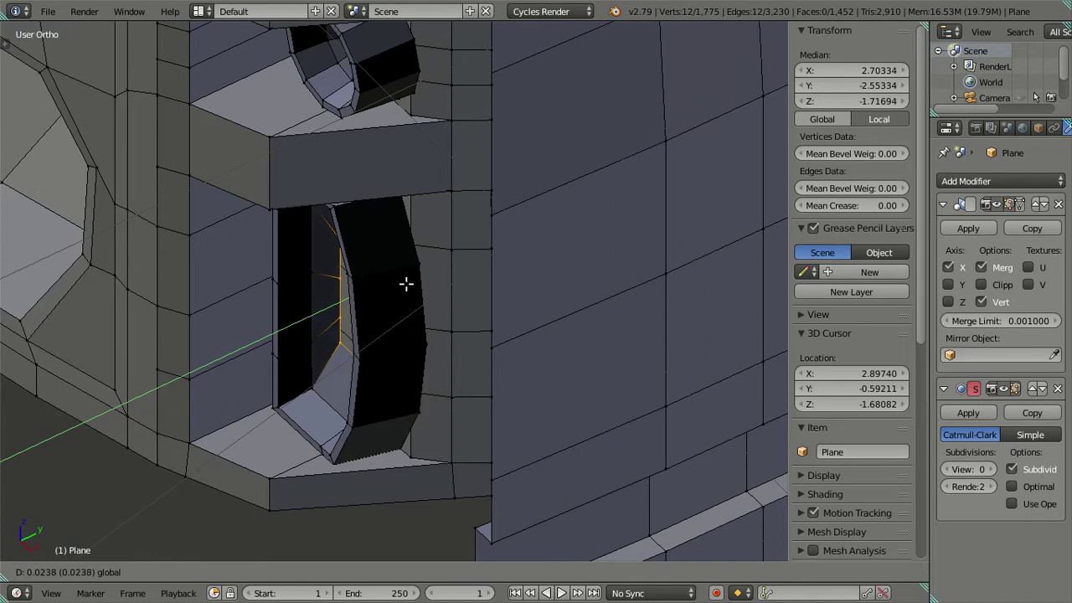
click(410, 286)
mouse_move(411, 286)
middle_down()
mouse_move(438, 309)
mouse_move(459, 226)
mouse_move(436, 240)
mouse_move(469, 304)
mouse_move(451, 292)
mouse_move(451, 410)
middle_up()
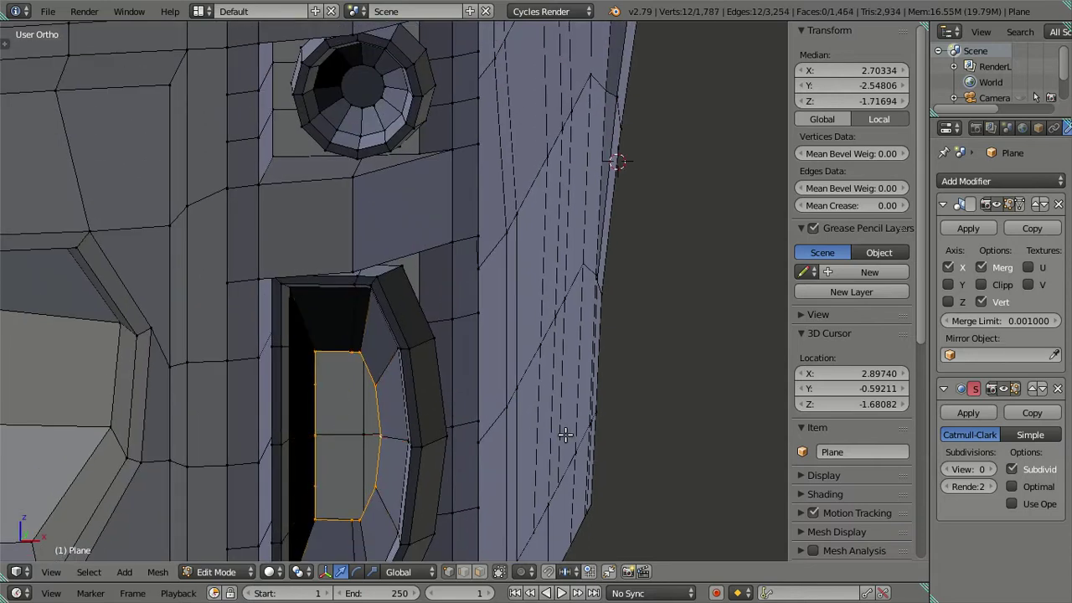
Step: Extrude a smaller central loop and move the small inner face back along Y
key(e)
key(s)
click(423, 423)
mouse_move(430, 419)
middle_down()
mouse_move(385, 410)
mouse_move(412, 386)
mouse_move(349, 423)
middle_up()
key(g)
key(y)
click(385, 410)
key(g)
key(y)
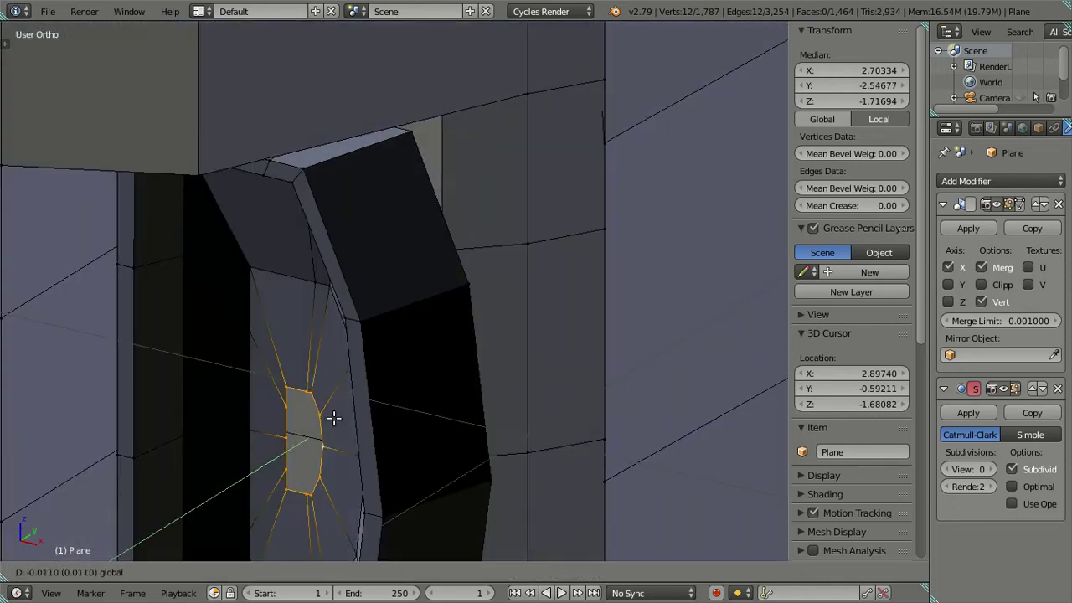
click(334, 414)
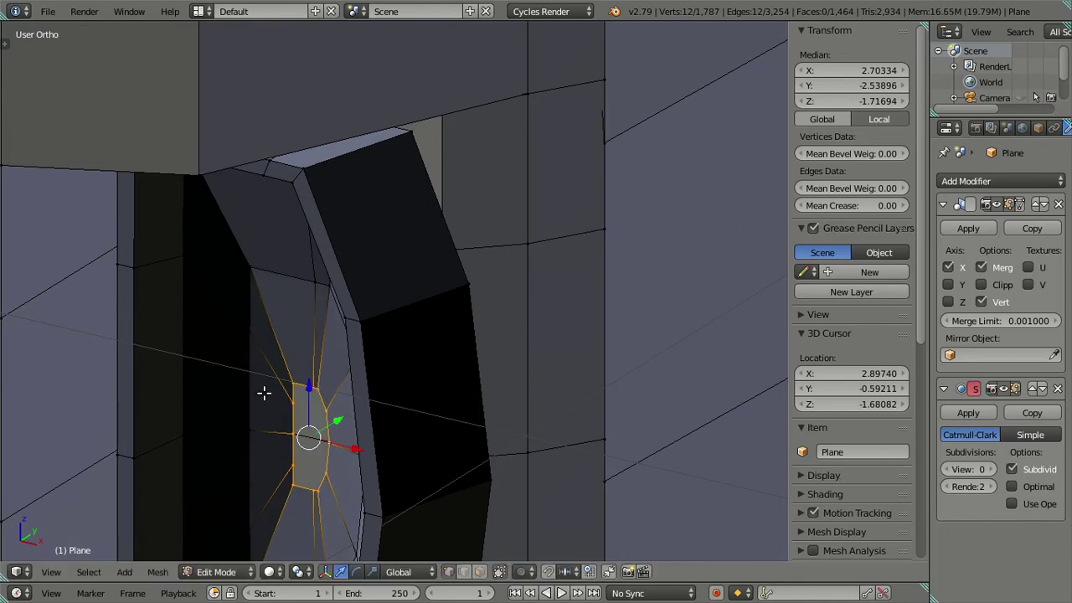
Step: Grow the selection to the surrounding faces, recess them along Y, and nudge one recess loop deeper
key(ctrl+KP_Add)
key(g)
key(y)
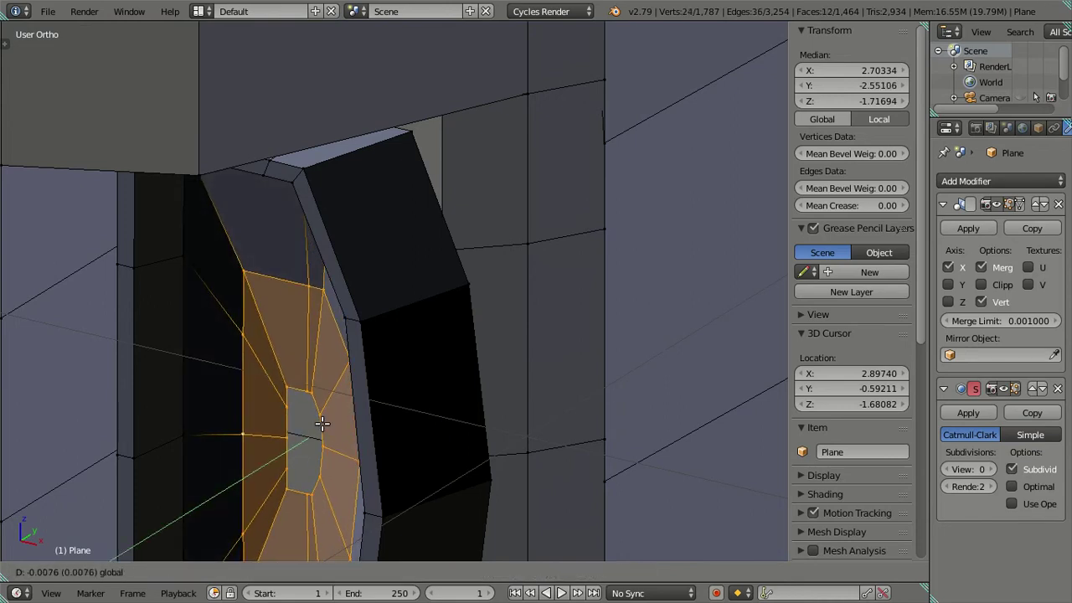
click(323, 423)
middle_drag(159, 371, 227, 383)
alt+right_click(227, 383)
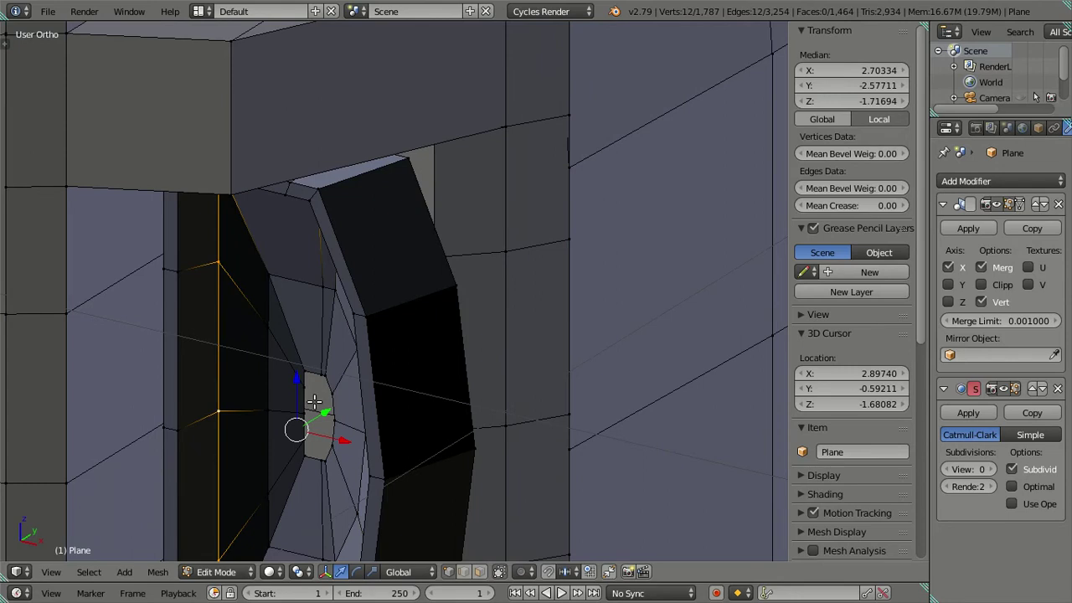
key(g)
key(y)
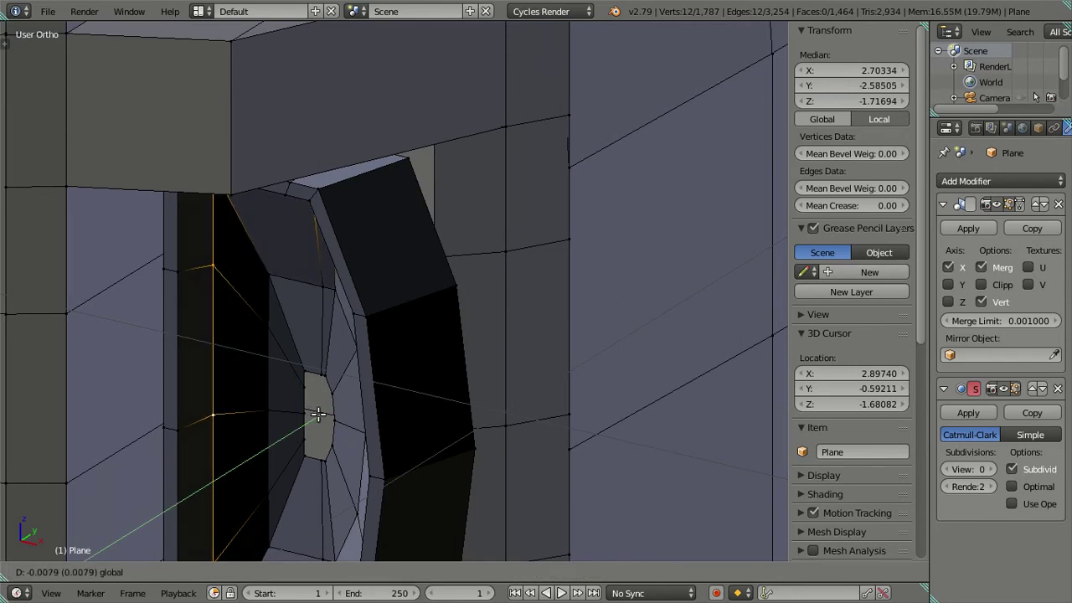
click(318, 413)
key(a)
middle_drag(321, 411, 398, 293)
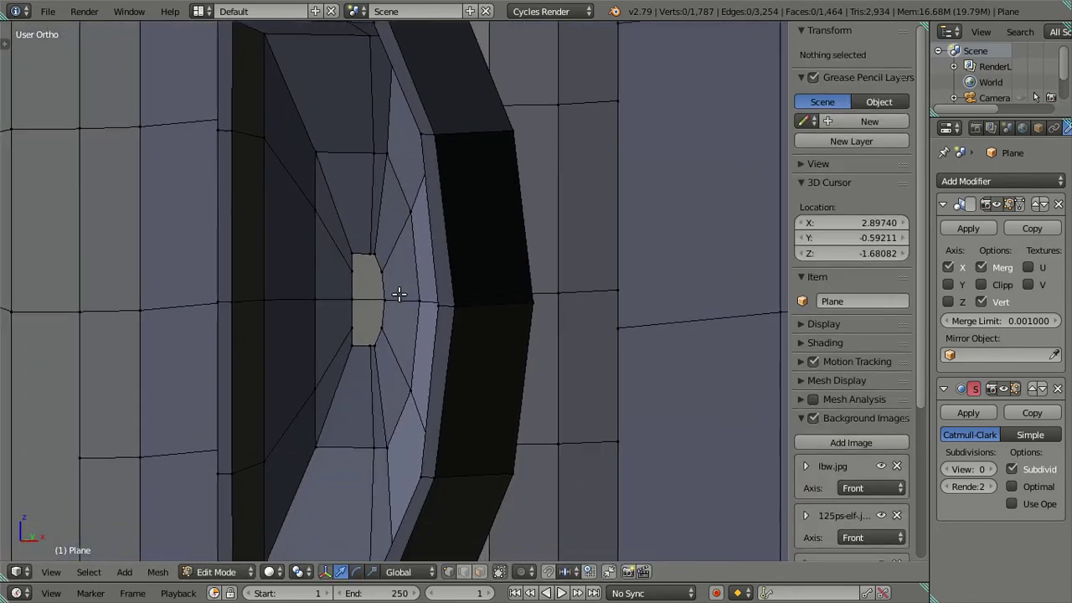
Step: Fill a face between the edges bordering the gap in the recess
scroll(399, 293, up, 3)
scroll(364, 355, up, 3)
mouse_move(360, 360)
middle_down()
mouse_move(402, 335)
mouse_move(369, 323)
middle_up()
right_click(359, 372)
shift+right_click(283, 390)
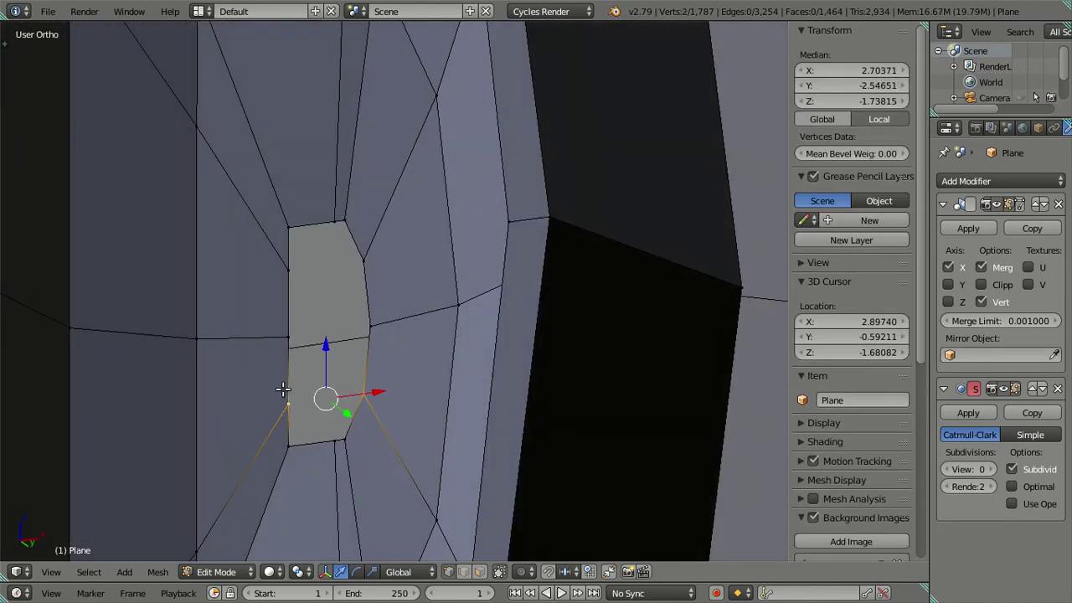
shift+right_click(286, 348)
shift+right_click(369, 331)
key(f)
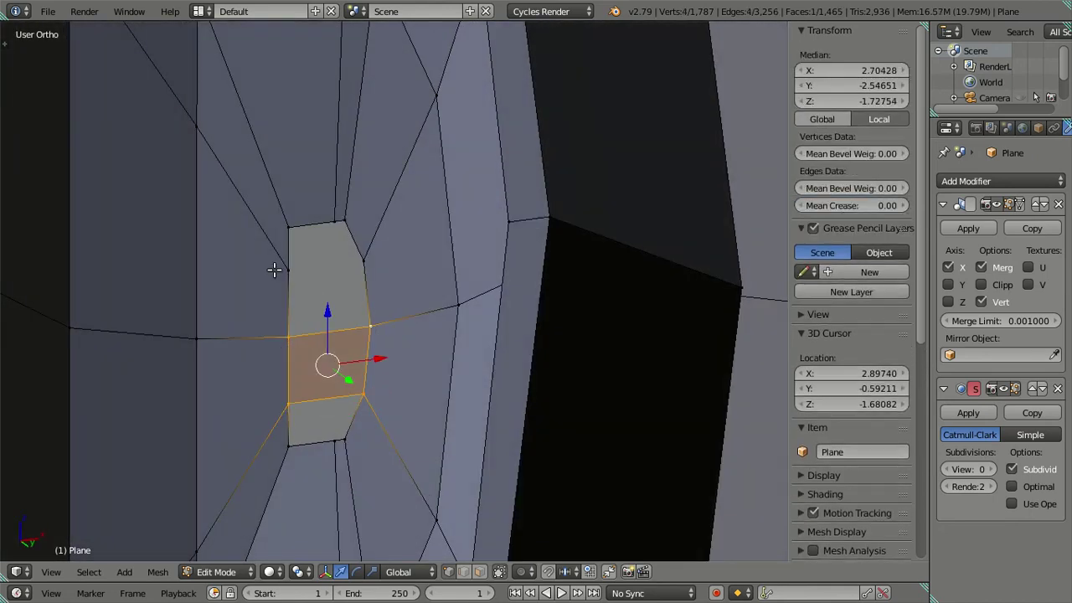
Step: Fill the upper gap with a face from its four surrounding vertices
right_click(278, 270)
key(g)
right_click(362, 256)
key(ctrl+KP_Add)
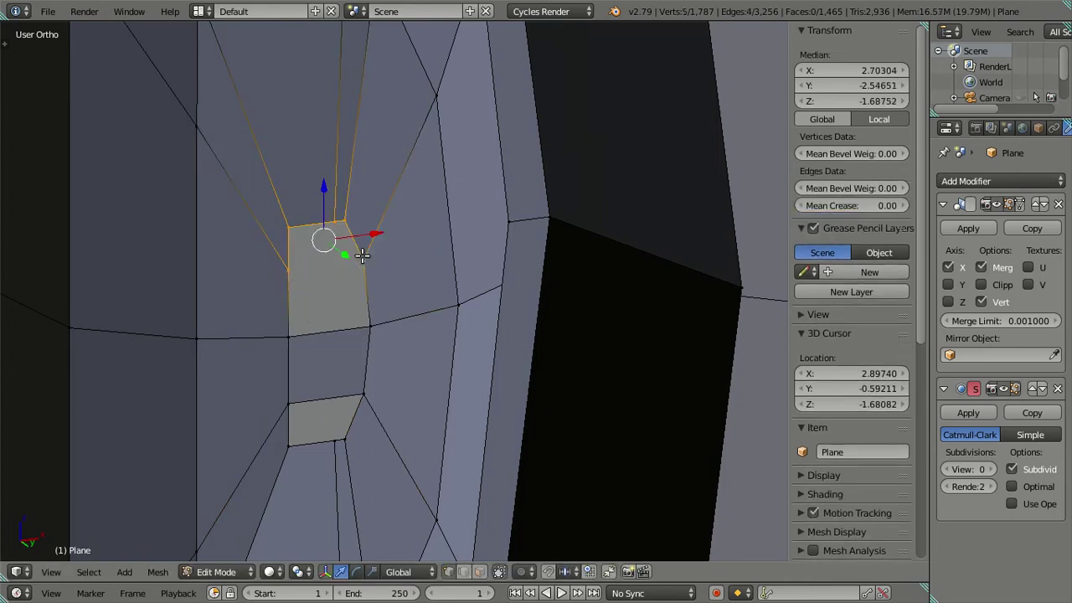
right_click(288, 270)
shift+right_click(288, 337)
shift+right_click(369, 327)
shift+right_click(361, 260)
key(f)
key(a)
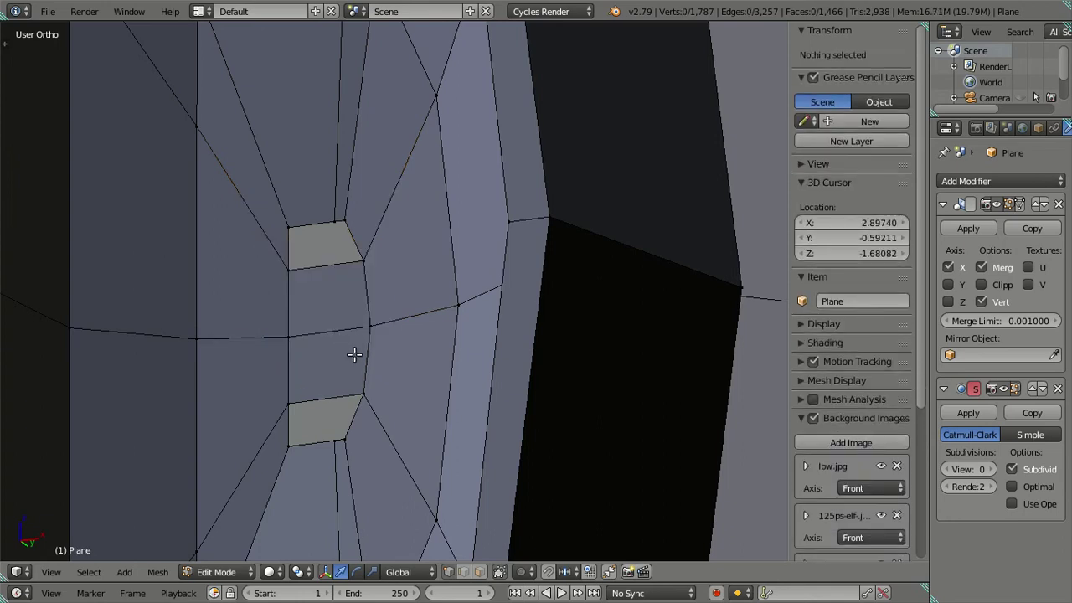
Step: Add a two-cut loop cut and dissolve the unwanted new edges
key(ctrl+r)
scroll(339, 331, up, 1)
click(339, 331)
right_click(311, 335)
key(x)
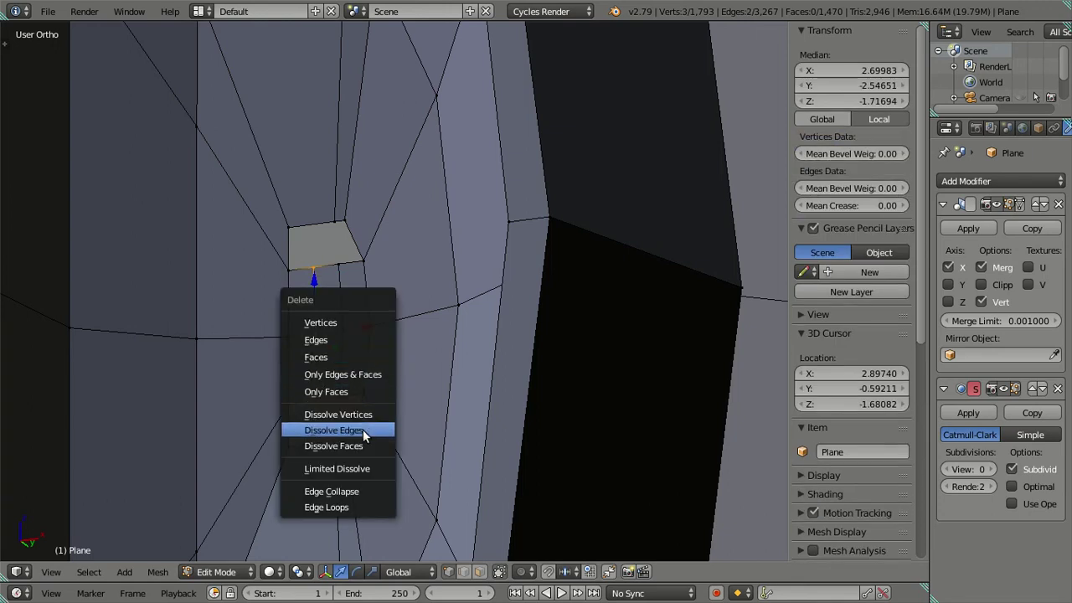
click(365, 430)
Step: Slide the small upper face's vertices along the mesh edges
right_click(339, 266)
shift+right_click(332, 219)
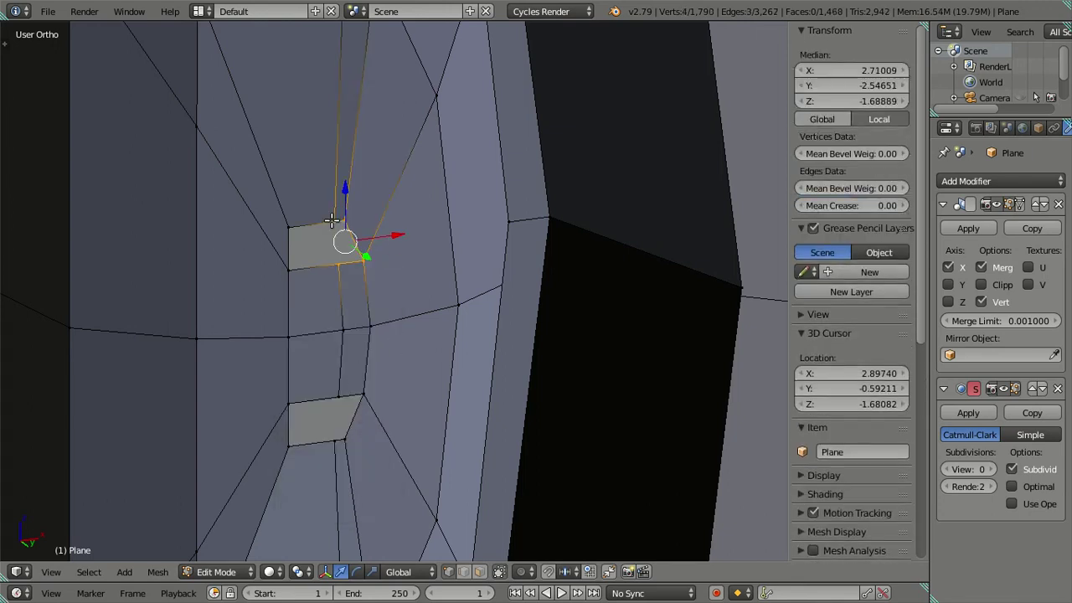
key(g)
key(g)
click(282, 263)
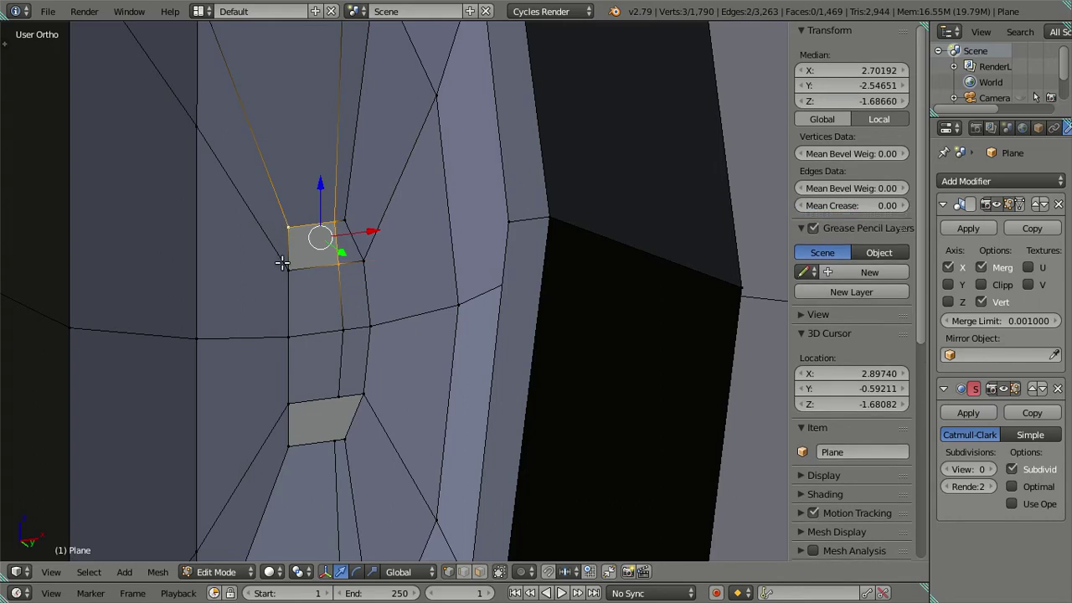
Step: Edge-slide the lower face's vertices to the left and zoom back out
right_click(330, 403)
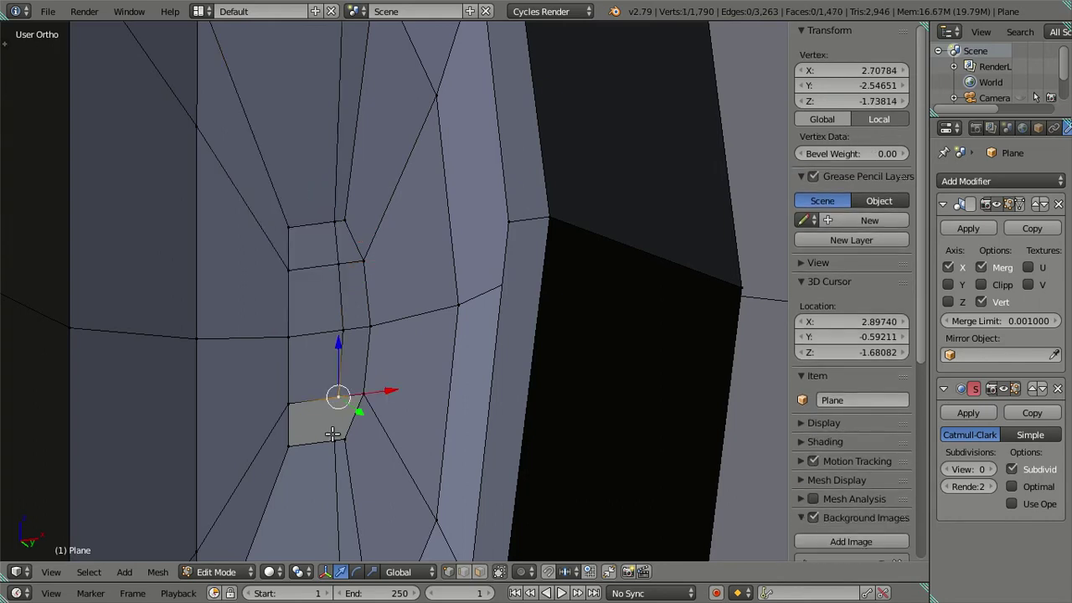
key(g)
key(g)
click(279, 409)
key(a)
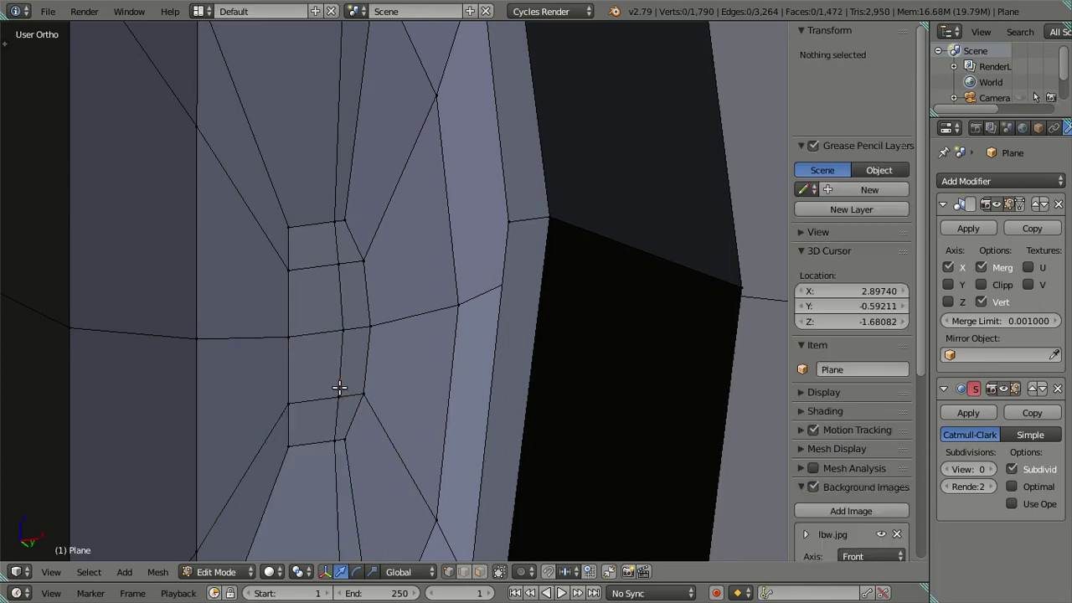
scroll(339, 368, down, 3)
scroll(340, 343, down, 3)
scroll(319, 302, down, 2)
Step: Select the whole connected mesh piece around the small slot opening
middle_drag(301, 303, 252, 299)
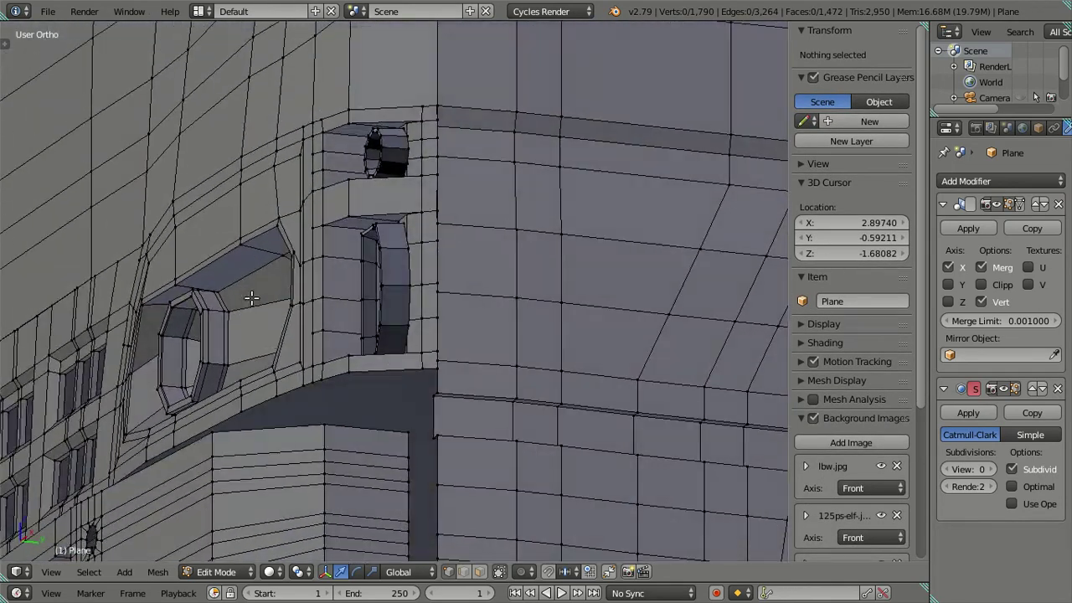
scroll(377, 276, down, 2)
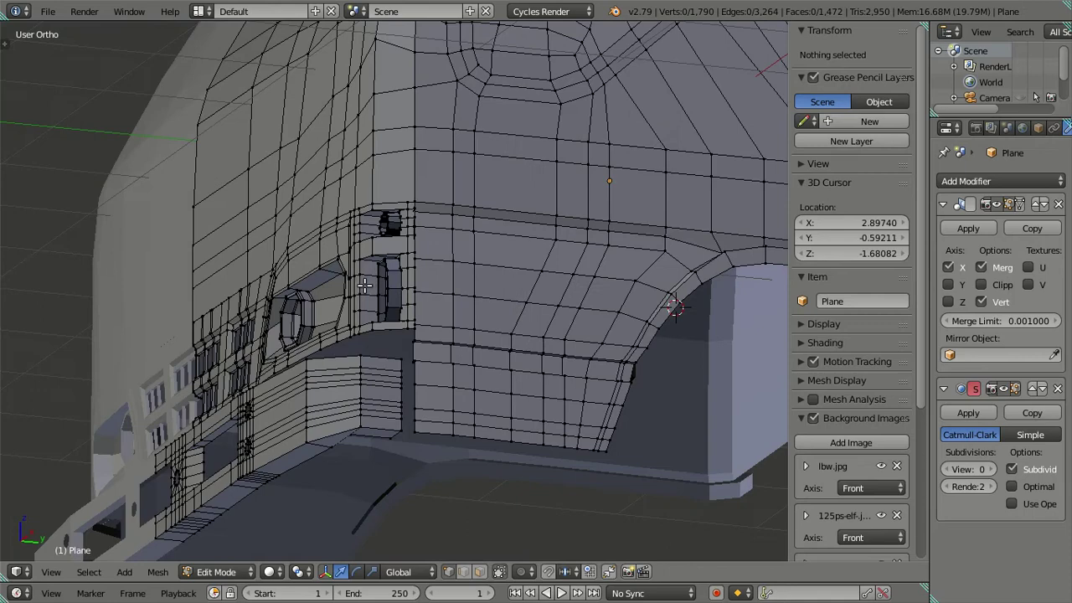
middle_drag(377, 276, 391, 242)
scroll(369, 360, up, 1)
scroll(362, 293, up, 2)
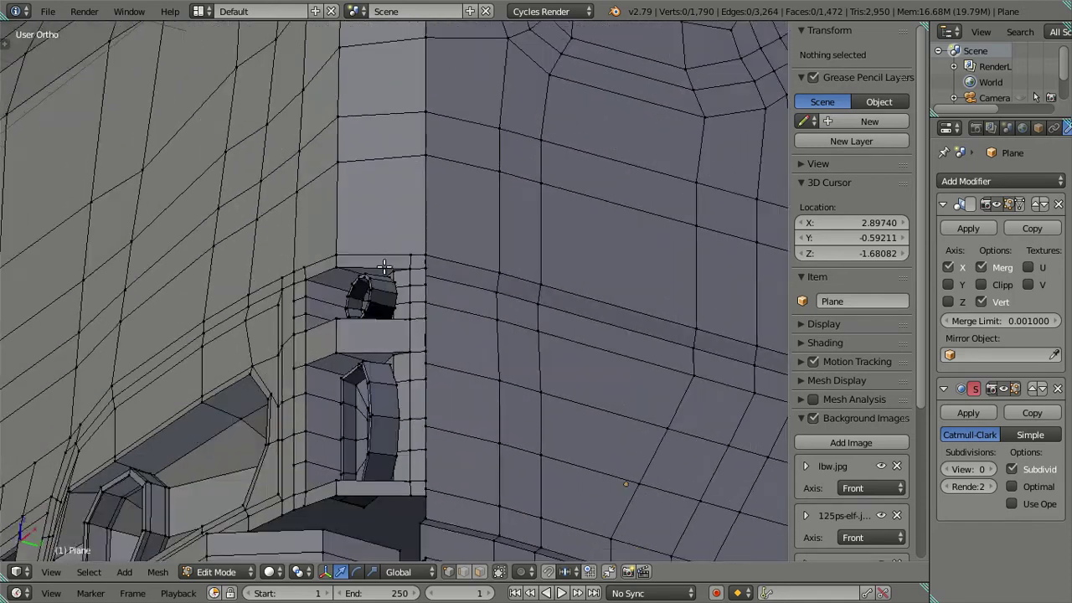
scroll(386, 226, up, 1)
right_click(381, 302)
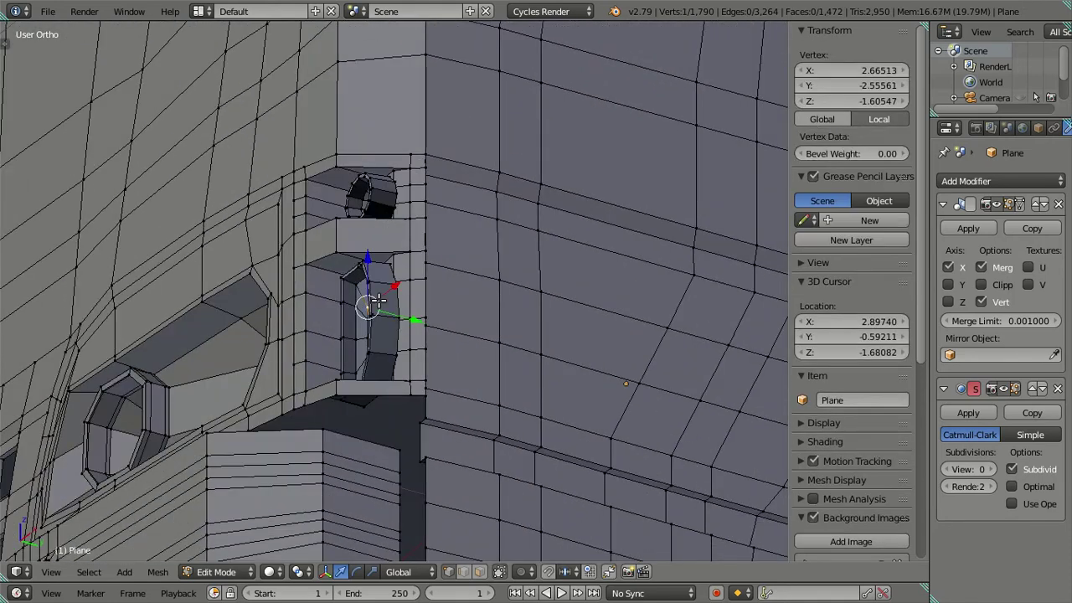
key(ctrl+l)
key(ctrl+f)
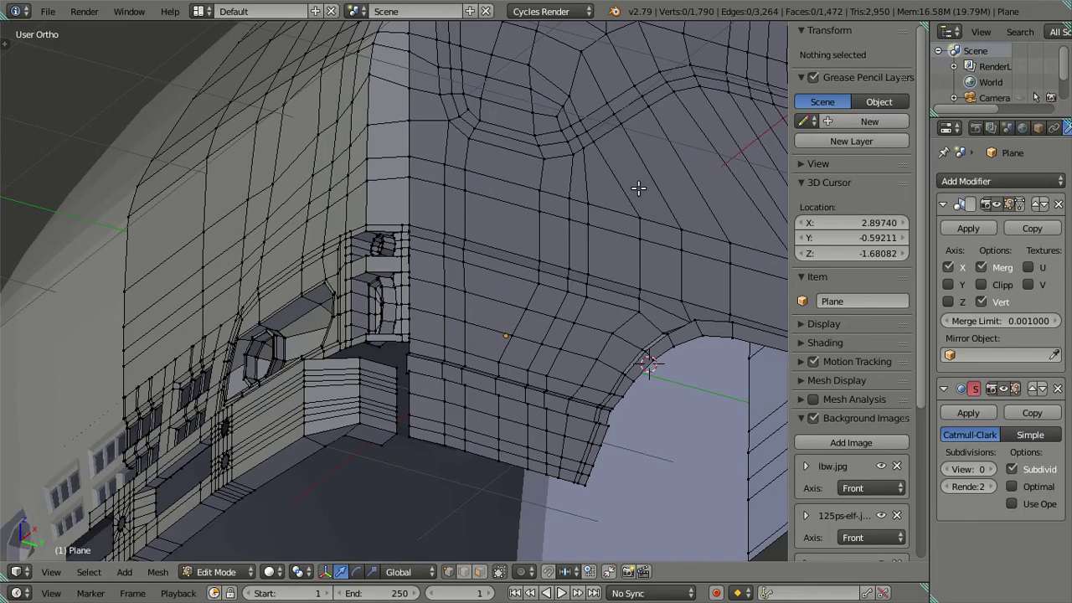
Step: Return to Object Mode and set the Subdivision Surface view level to 2
mouse_move(378, 243)
middle_down()
mouse_move(503, 289)
mouse_move(510, 207)
mouse_move(410, 303)
mouse_move(395, 263)
mouse_move(416, 319)
middle_up()
scroll(410, 303, up, 2)
key(Tab)
scroll(416, 318, up, 3)
drag(963, 469, 994, 468)
mouse_move(473, 278)
middle_down()
mouse_move(521, 308)
mouse_move(494, 330)
mouse_move(455, 337)
mouse_move(482, 393)
mouse_move(433, 331)
mouse_move(460, 340)
mouse_move(459, 283)
mouse_move(441, 232)
mouse_move(522, 181)
mouse_move(472, 378)
middle_up()
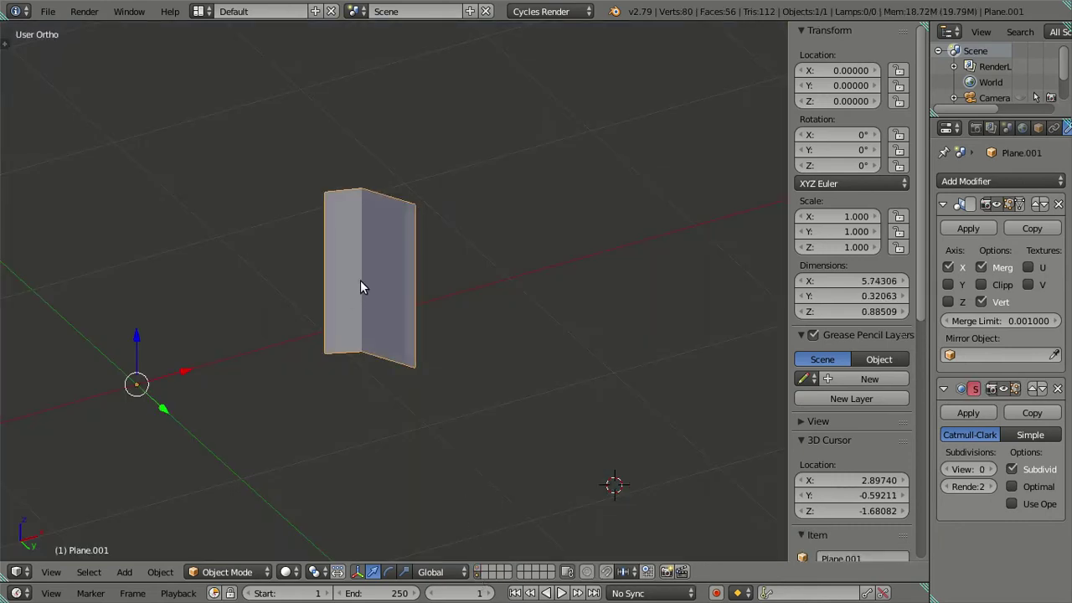
Step: Move Plane.001 to another layer and show the layer with the rest of the truck
key(m)
click(486, 310)
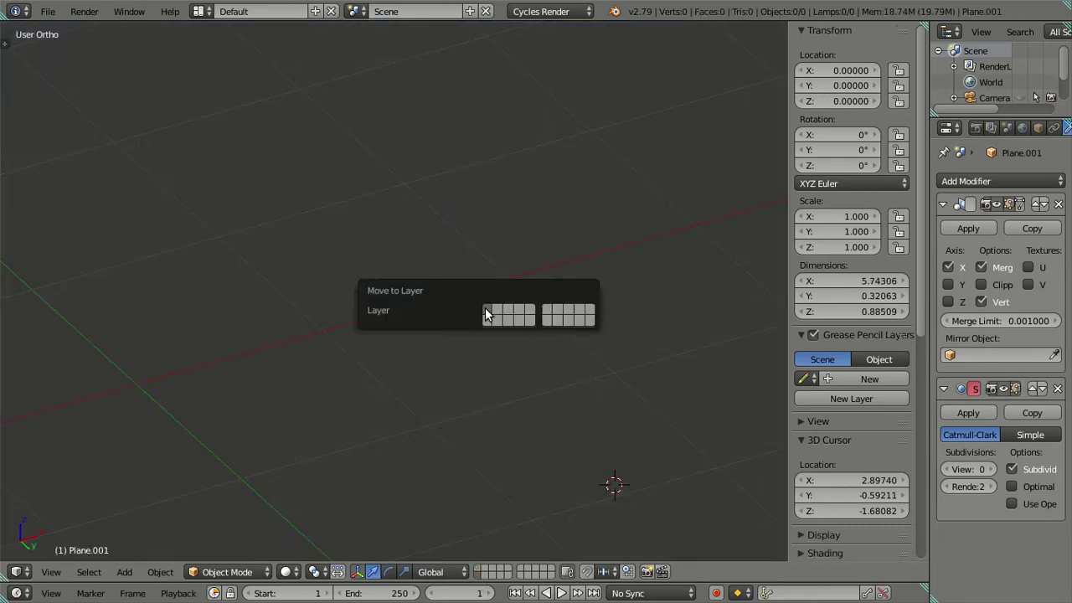
click(358, 378)
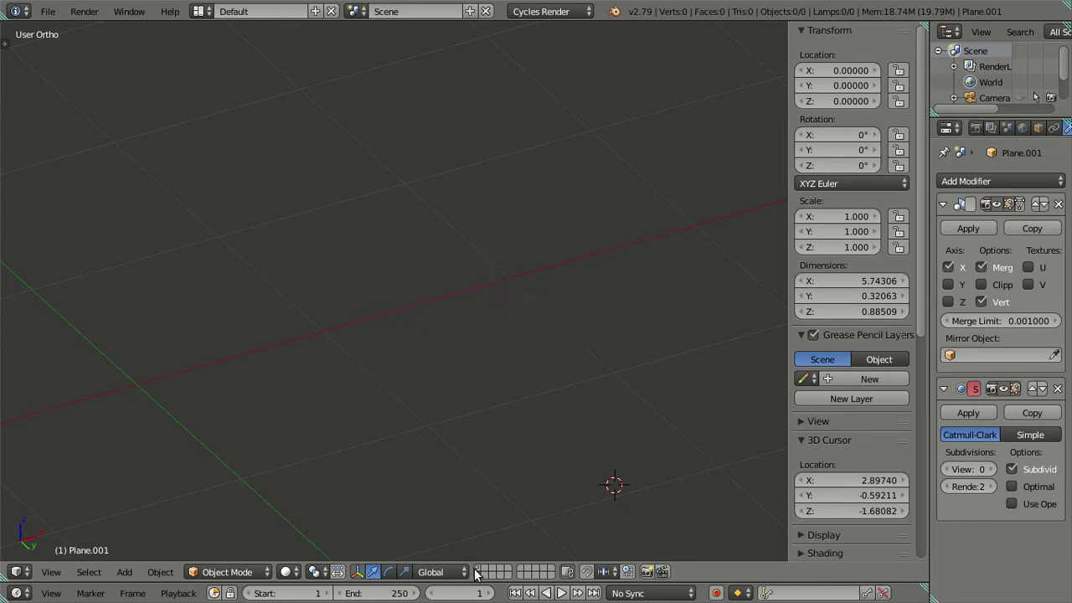
click(477, 571)
mouse_move(392, 327)
middle_down()
mouse_move(411, 428)
mouse_move(390, 365)
middle_up()
mouse_move(400, 226)
middle_down()
mouse_move(406, 144)
mouse_move(378, 179)
mouse_move(371, 219)
mouse_move(349, 210)
mouse_move(375, 211)
mouse_move(420, 326)
mouse_move(365, 232)
mouse_move(368, 264)
middle_up()
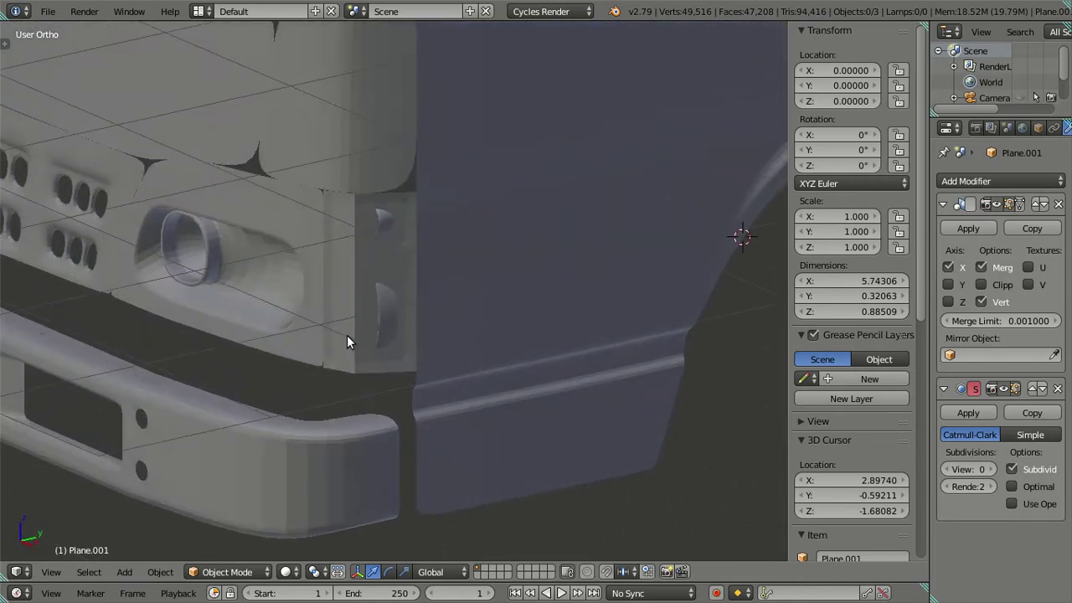
Step: Set the body mesh Plane's Subdivision Surface view level back to 0
right_click(346, 335)
key(KP_Decimal)
key(z)
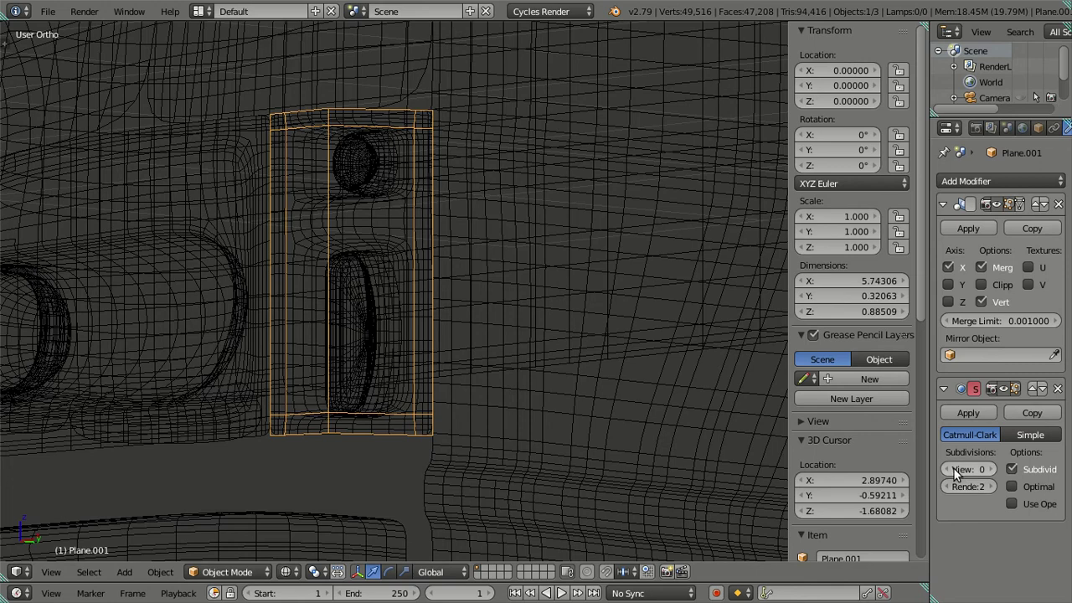
right_click(570, 374)
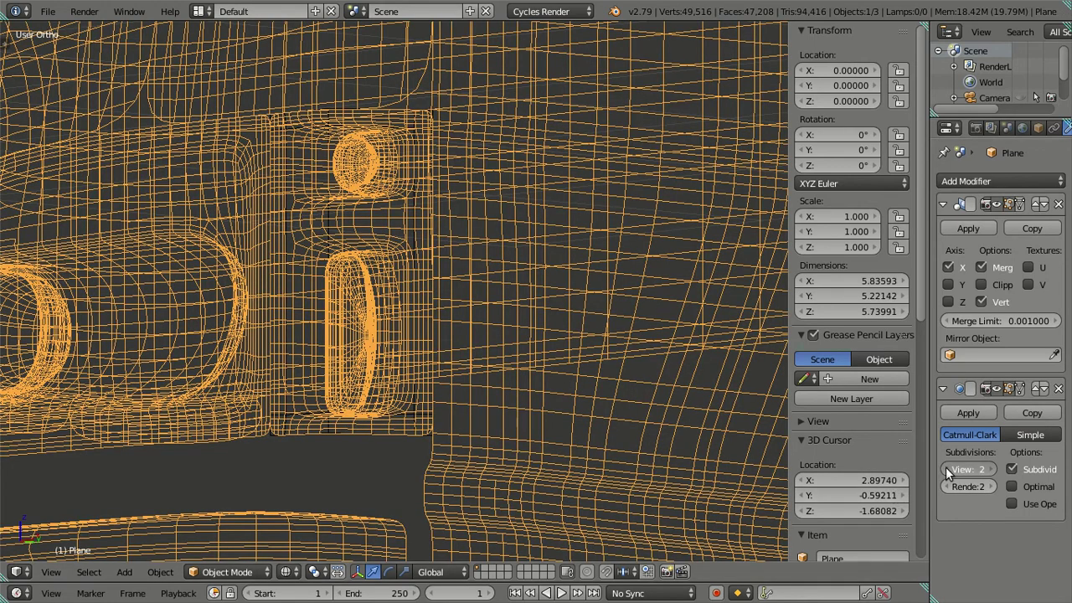
double_click(947, 473)
key(a)
key(z)
mouse_move(420, 276)
middle_down()
mouse_move(462, 294)
mouse_move(373, 319)
middle_up()
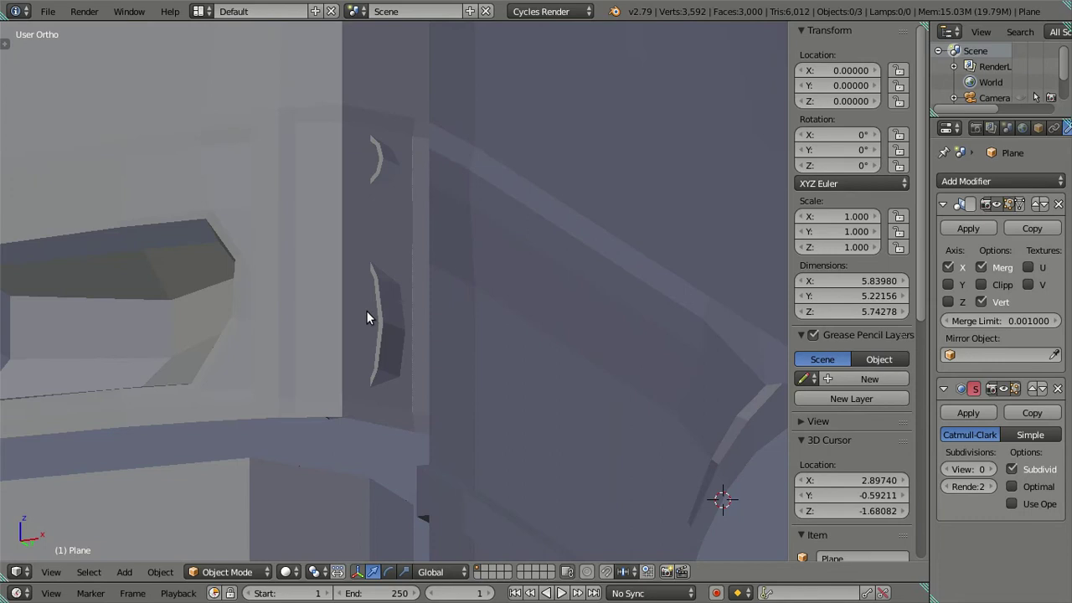
Step: Hide the front plate and enter Edit Mode on the body Plane with all geometry selected
right_click(343, 307)
key(h)
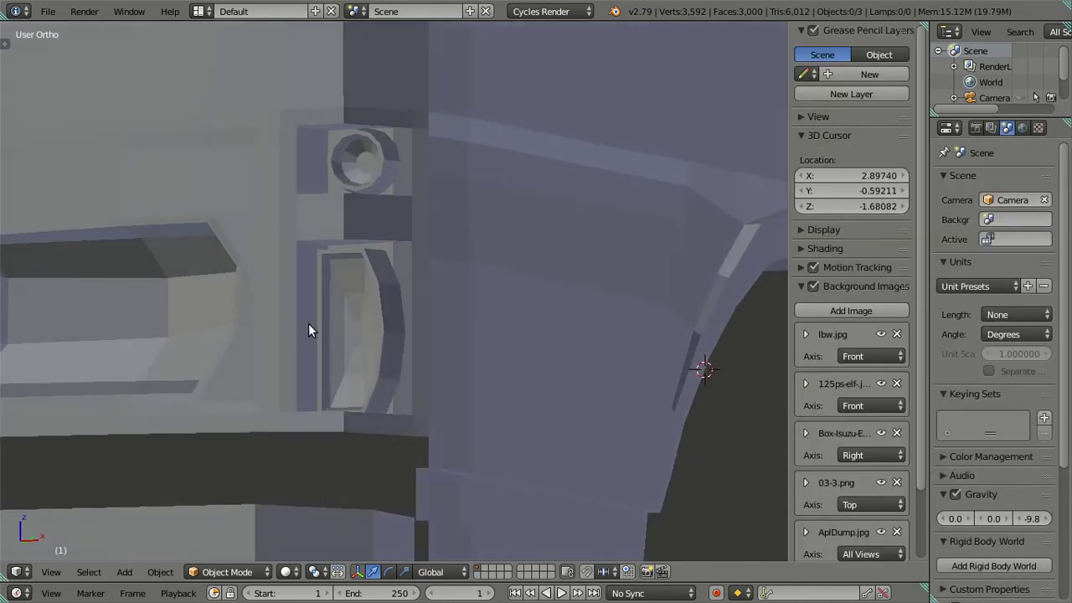
right_click(308, 323)
key(Tab)
key(a)
key(a)
mouse_move(367, 354)
middle_down()
mouse_move(402, 341)
mouse_move(387, 356)
middle_up()
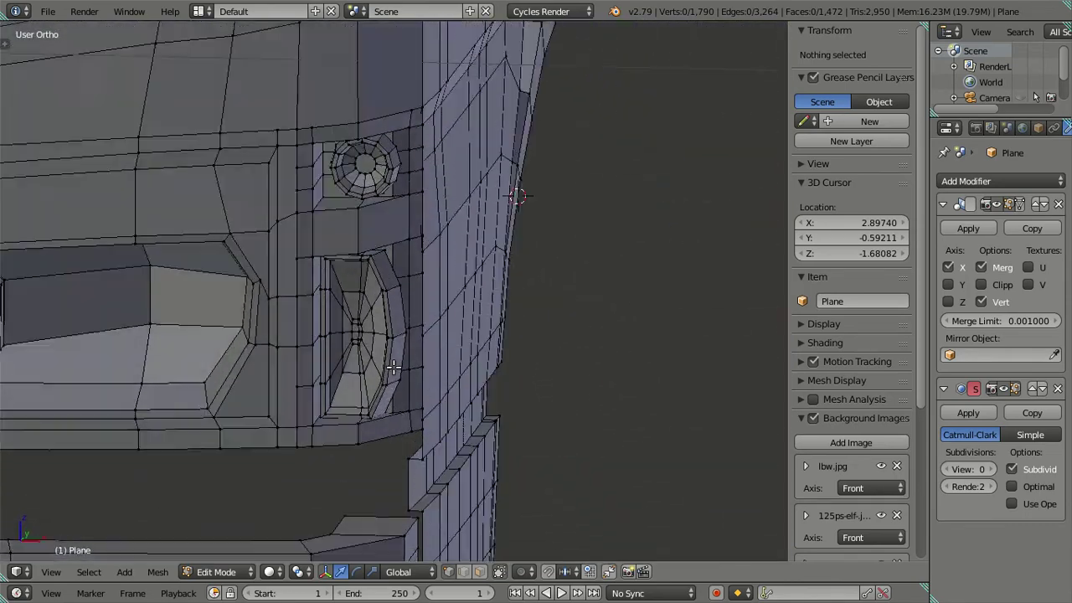
scroll(380, 334, up, 3)
Step: Select the vertical edge loops in the lower and upper window
middle_drag(380, 334, 397, 315)
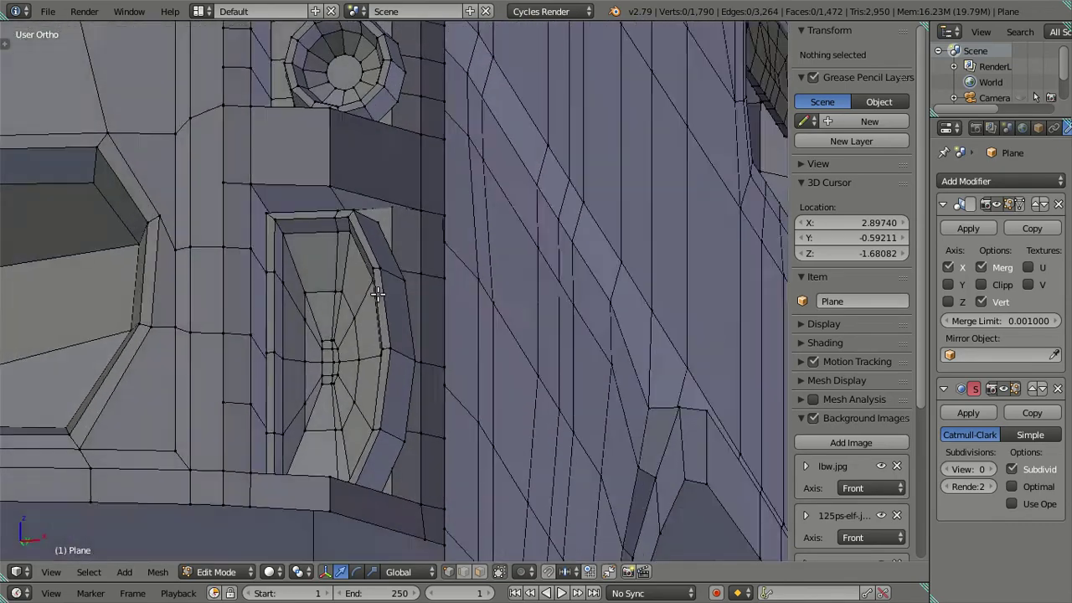
alt+right_click(348, 412)
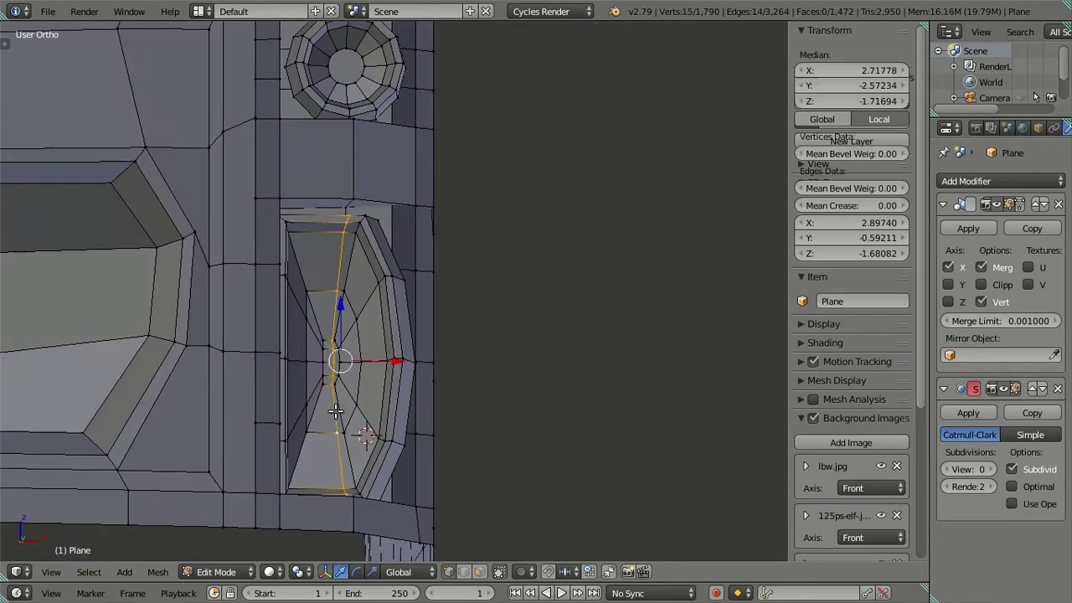
alt+right_click(344, 417)
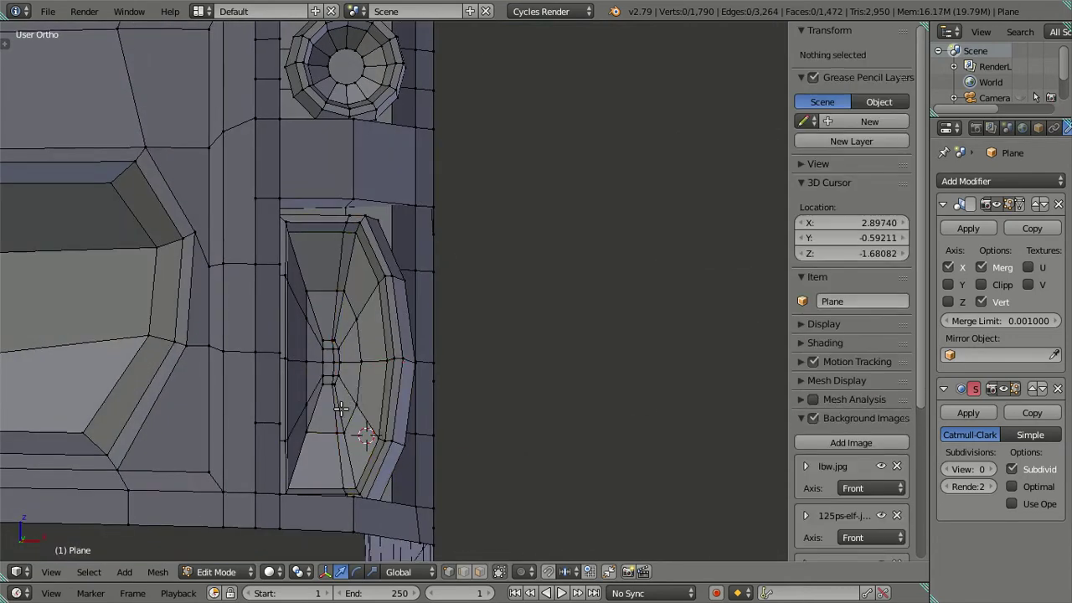
alt+shift+right_click(342, 314)
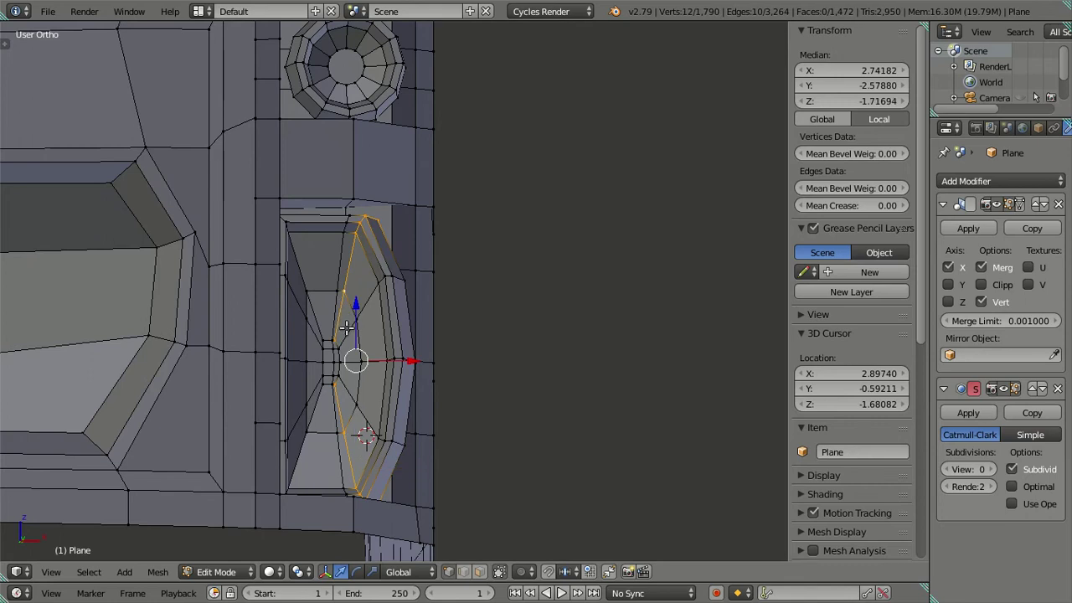
scroll(347, 371, up, 1)
scroll(350, 376, up, 2)
scroll(355, 378, up, 1)
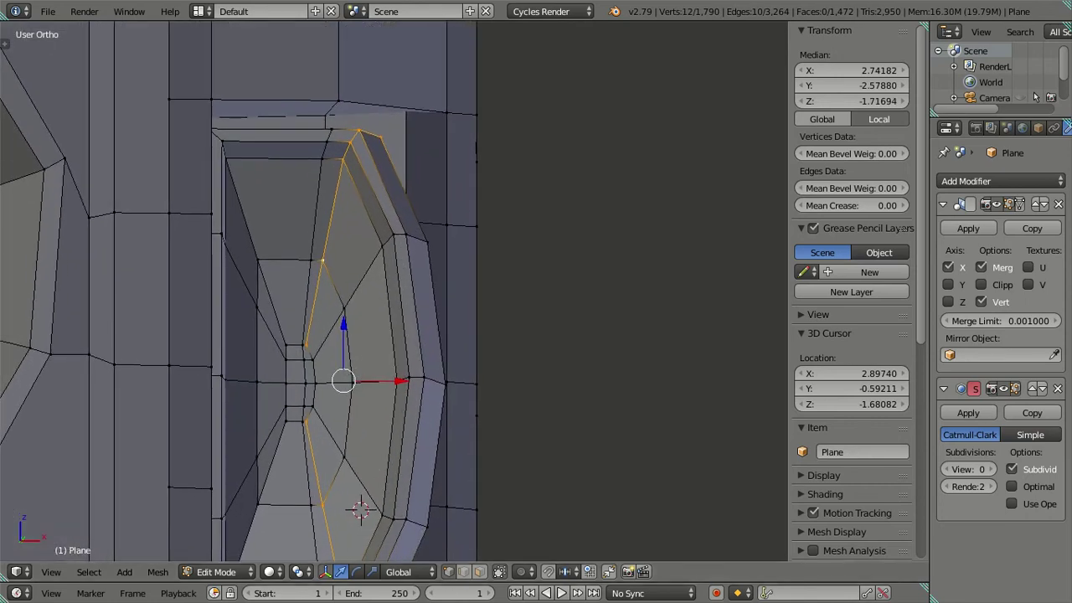
Step: Select the connected inset faces of the headlight surround, then deselect the central and upper strips
key(a)
alt+right_click(316, 272)
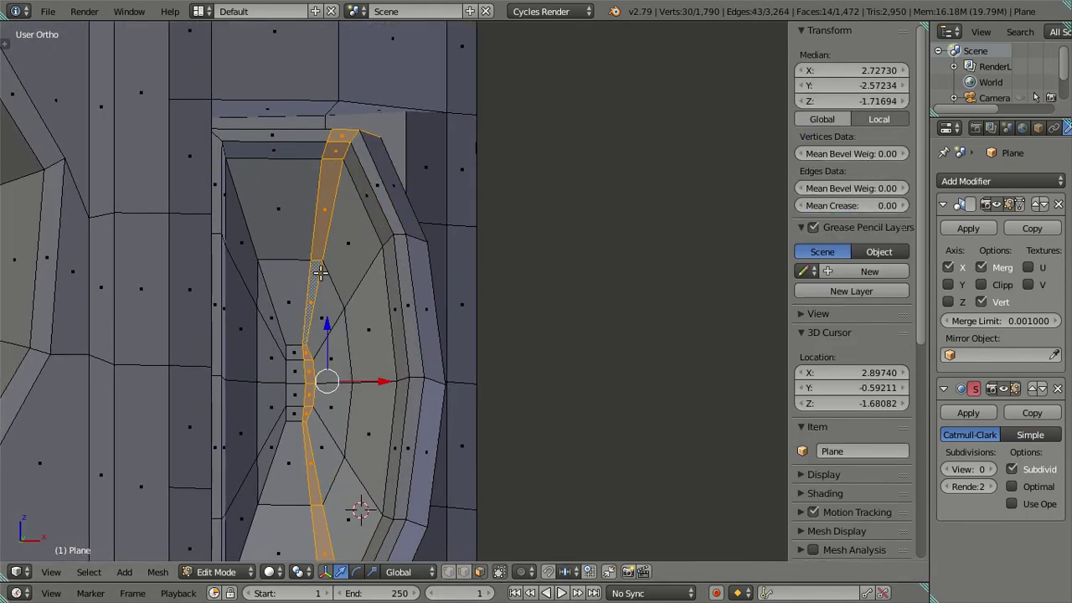
shift+right_click(332, 339)
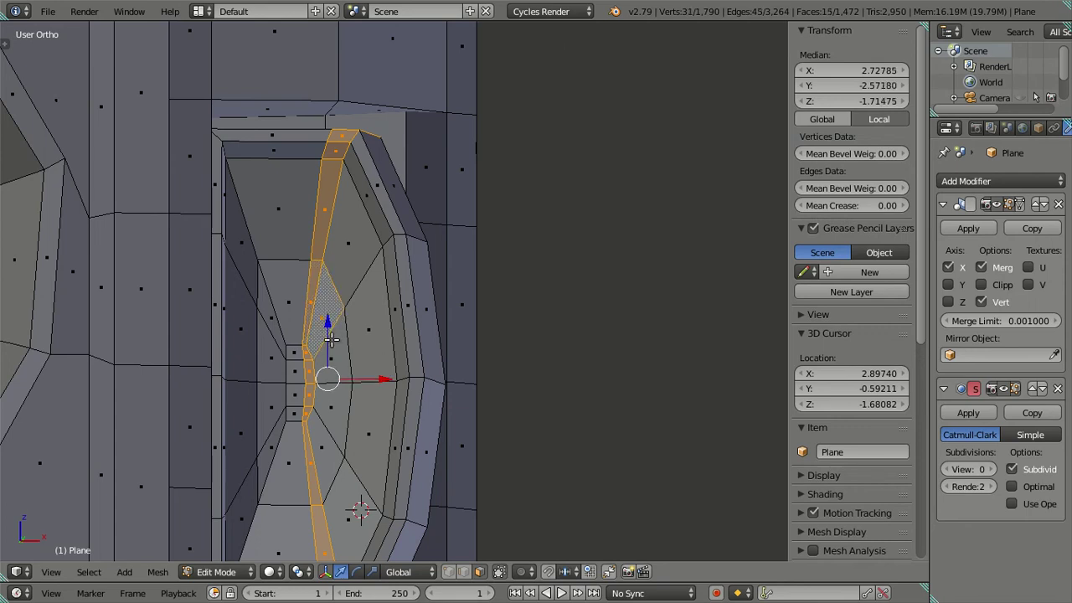
shift+right_click(325, 436)
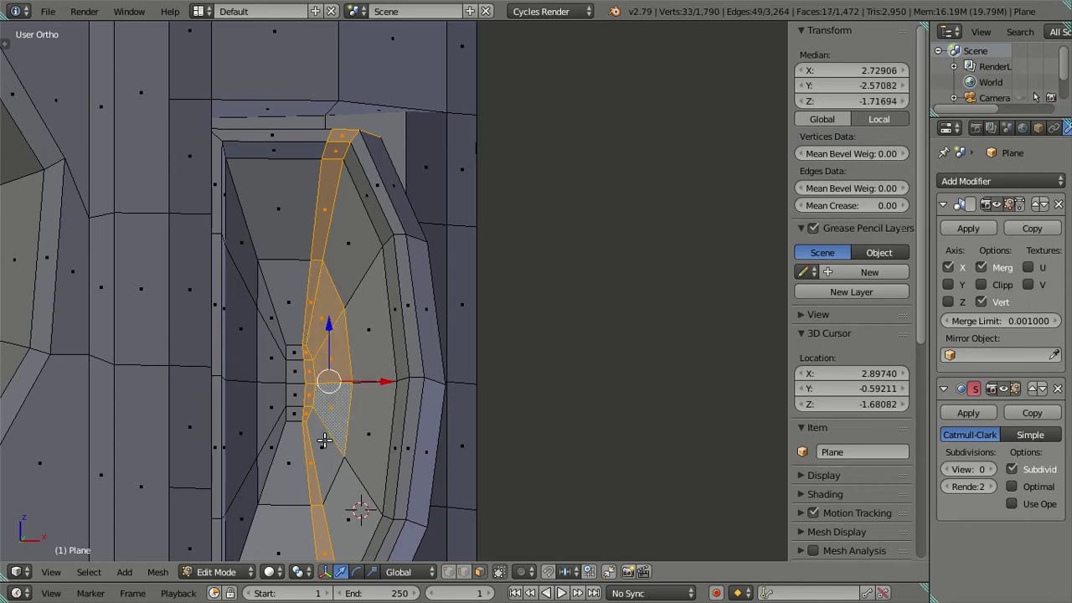
right_click(366, 277)
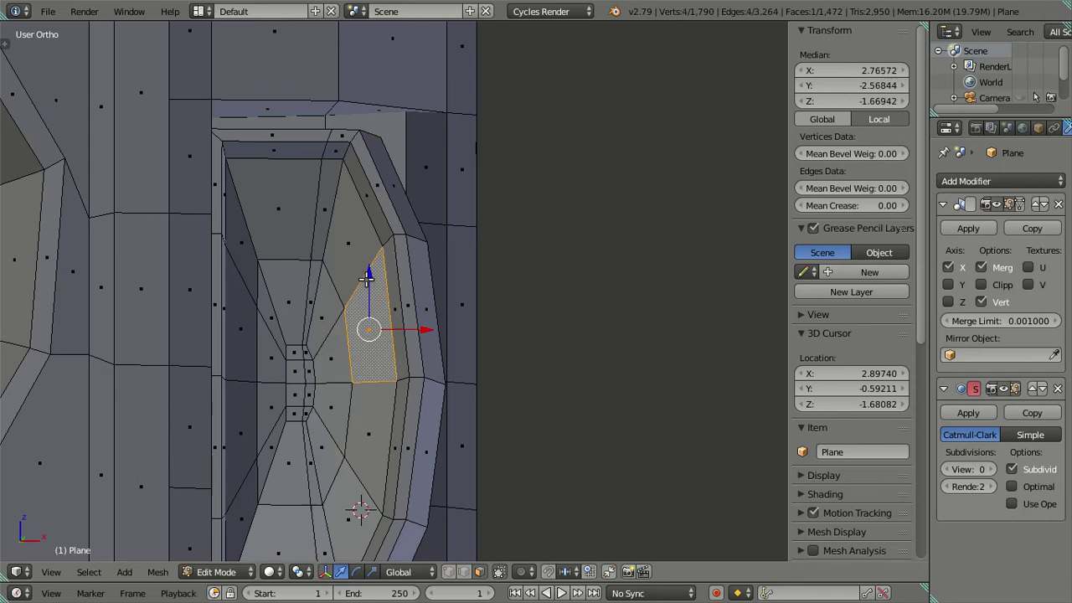
key(ctrl+l)
key(shift+l)
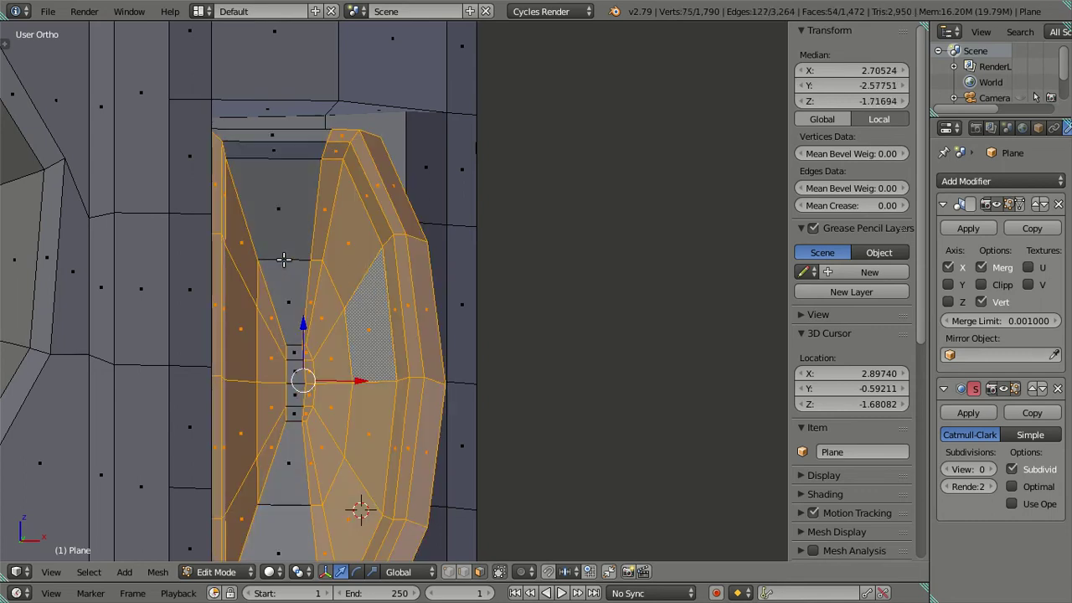
key(shift+l)
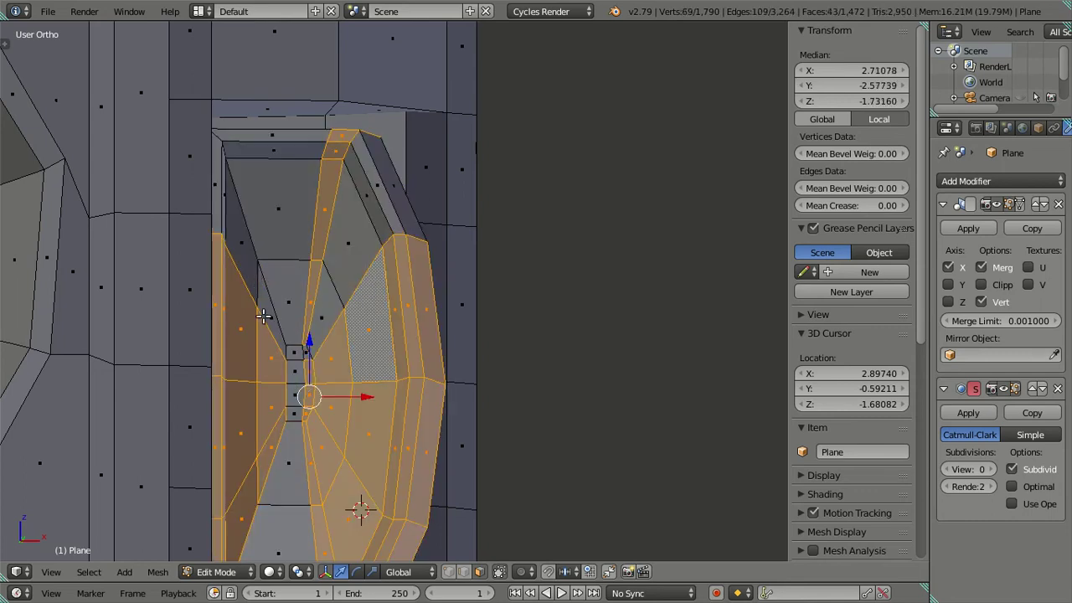
key(ctrl+z)
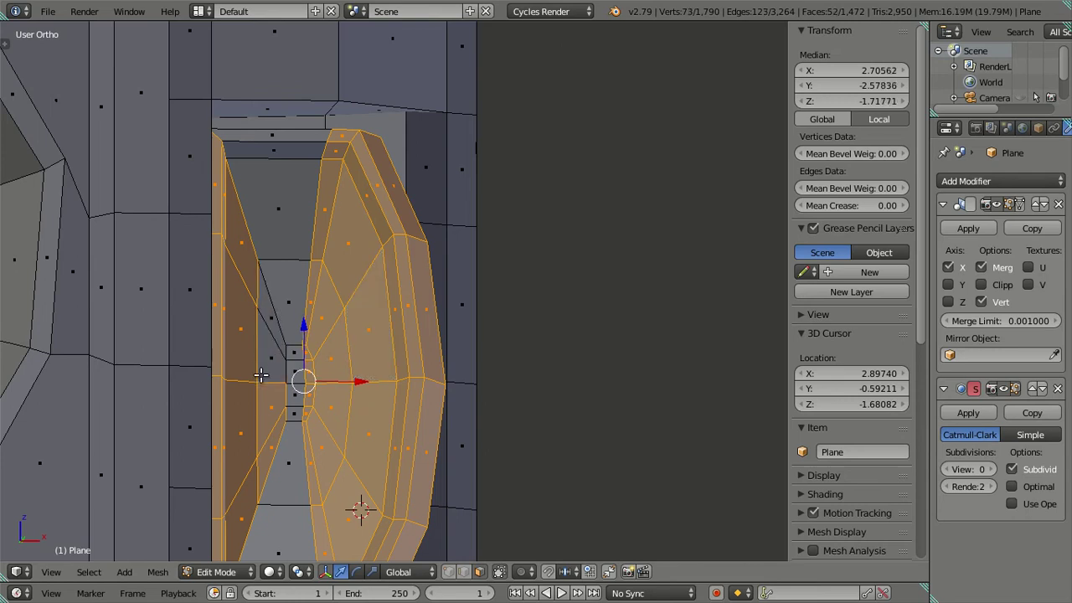
key(shift+l)
Step: Deselect the left strip of faces in wireframe and frame the headlight in front view
key(z)
scroll(293, 410, down, 3)
middle_drag(293, 410, 270, 418)
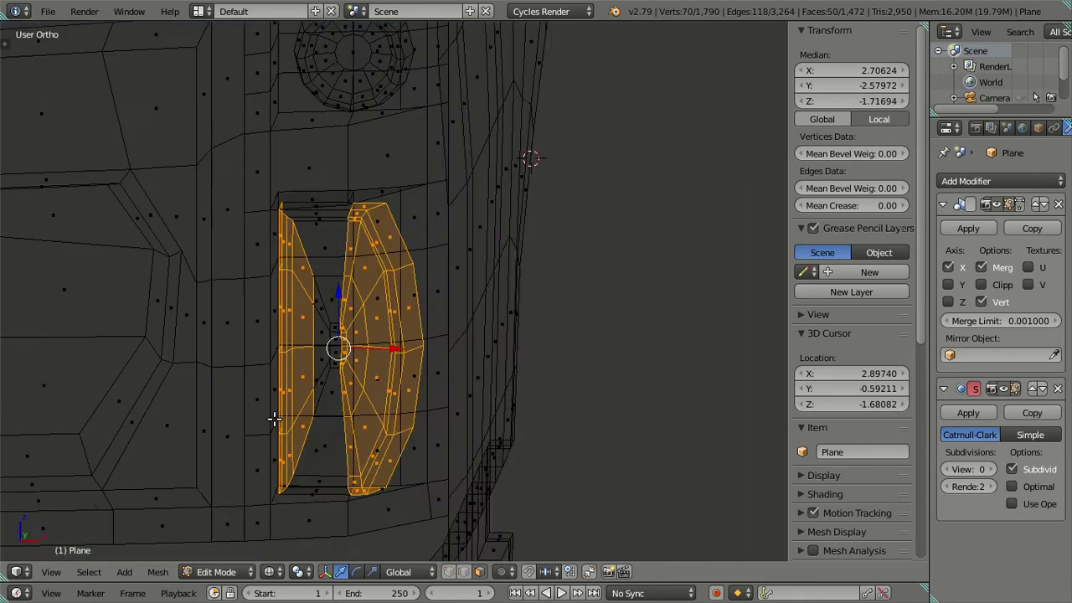
key(v)
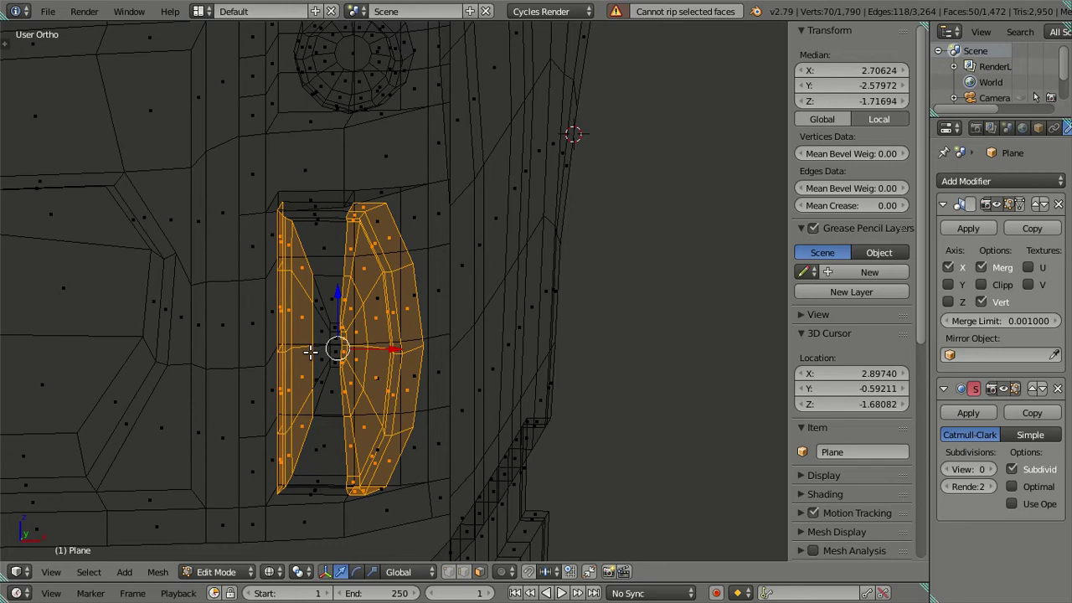
middle_drag(282, 223, 282, 481)
key(z)
key(KP_1)
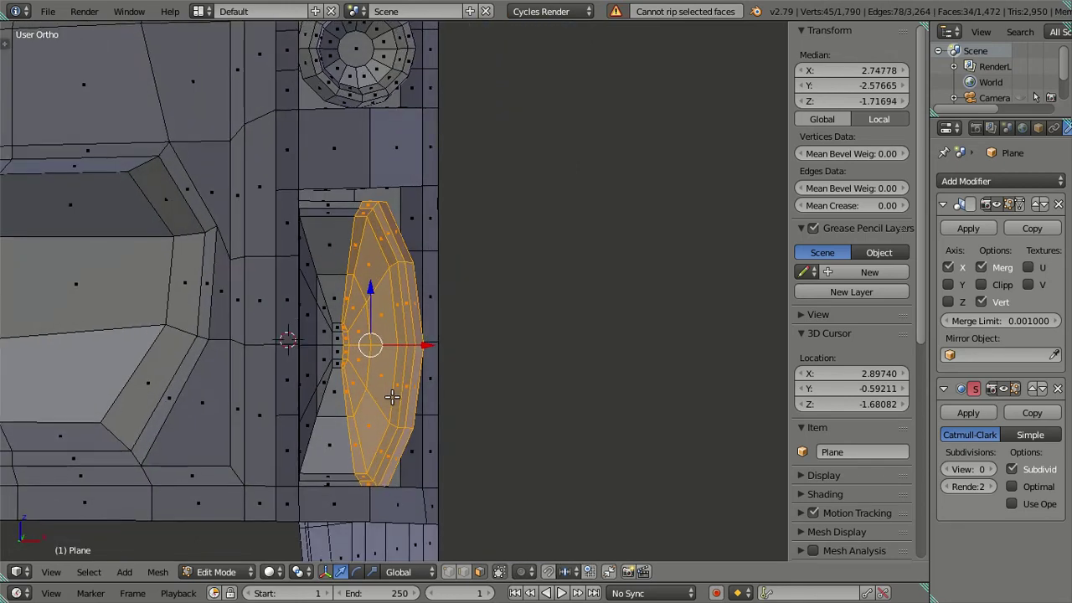
shift+middle_drag(403, 282, 387, 371)
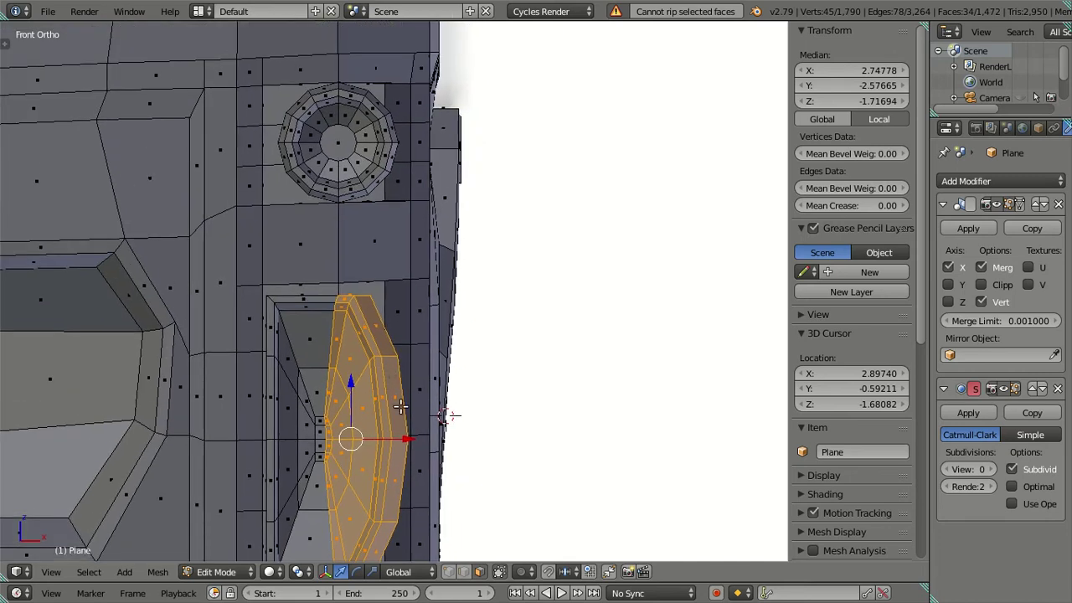
shift+middle_drag(397, 442, 405, 273)
scroll(351, 327, up, 2)
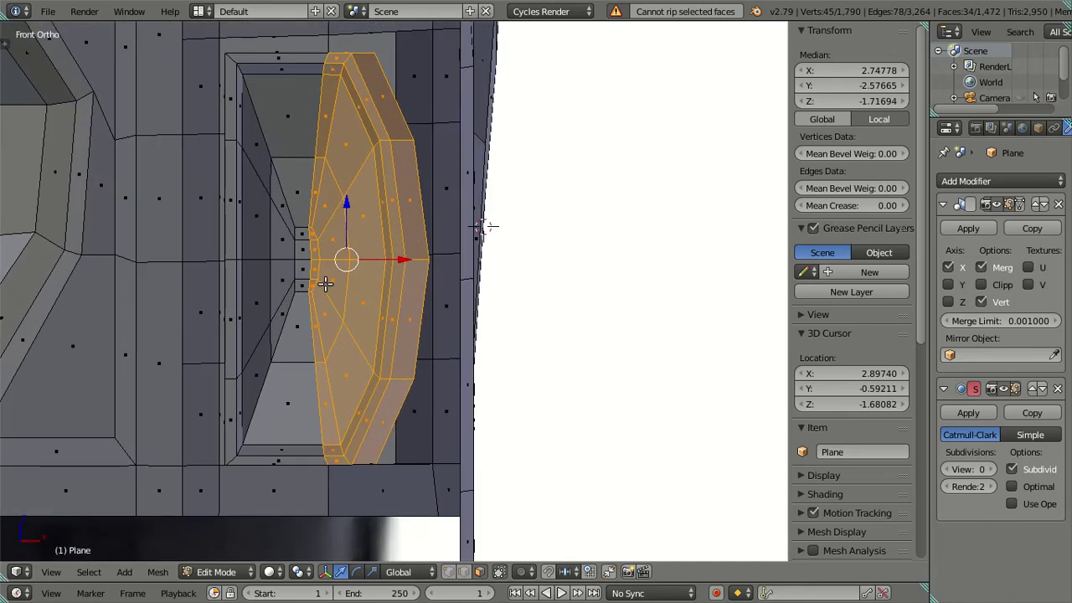
Step: Drop more vertices against the reference photo, then move the faces about 0.021 left along X
key(z)
mouse_move(319, 230)
middle_down()
mouse_move(305, 287)
mouse_move(309, 213)
middle_up()
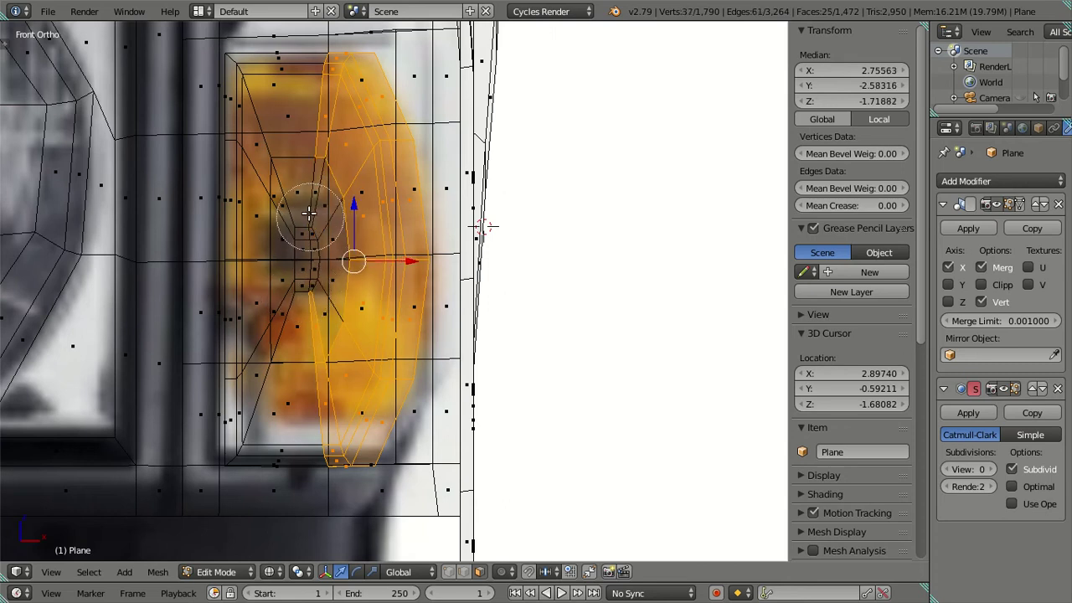
middle_drag(304, 276, 303, 312)
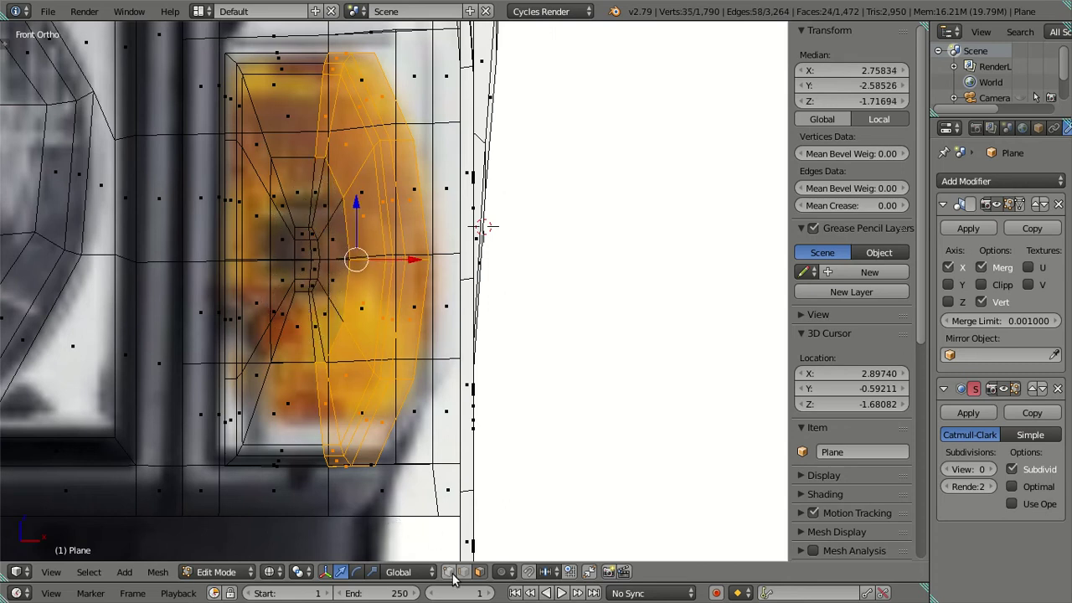
key(z)
drag(407, 260, 389, 257)
scroll(455, 226, down, 3)
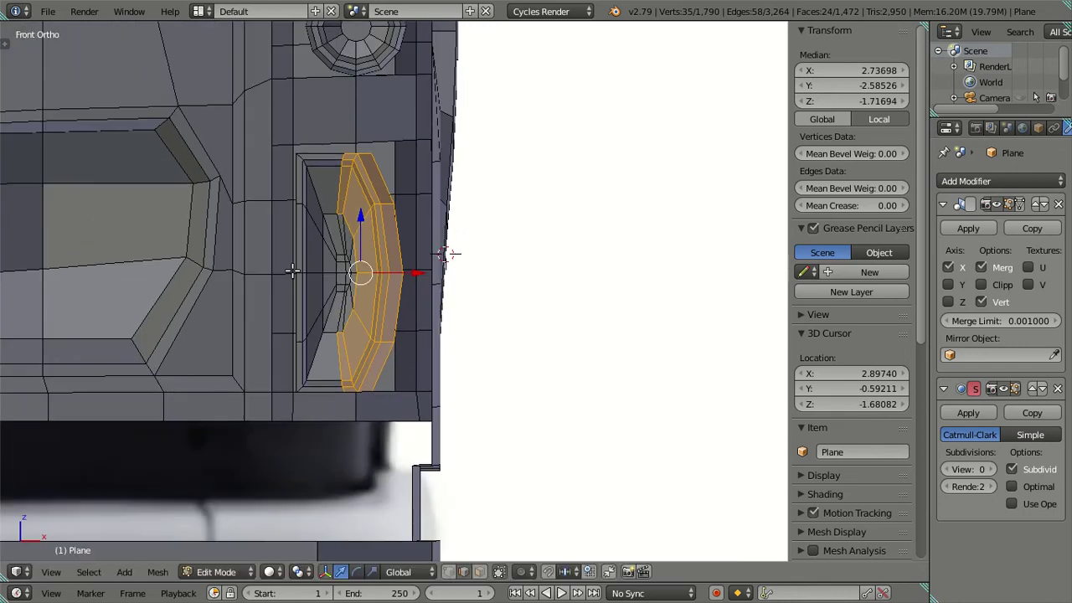
Step: Select the vertical edge chain inside the recess, leaving out the long edge loop
scroll(302, 269, up, 5)
key(a)
scroll(335, 276, up, 2)
scroll(348, 279, up, 2)
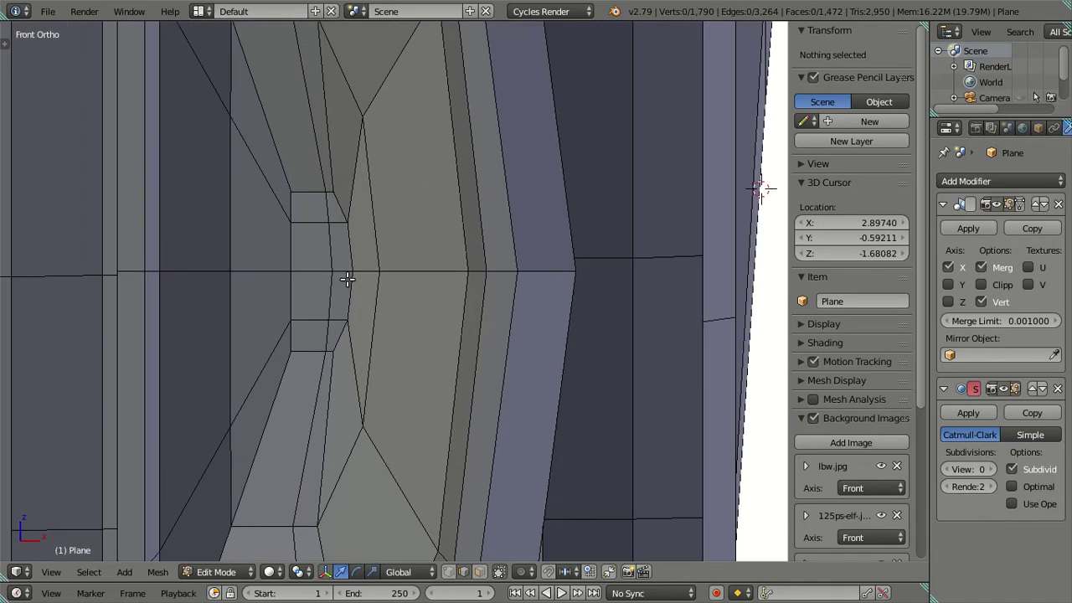
alt+right_click(348, 279)
alt+shift+right_click(349, 259)
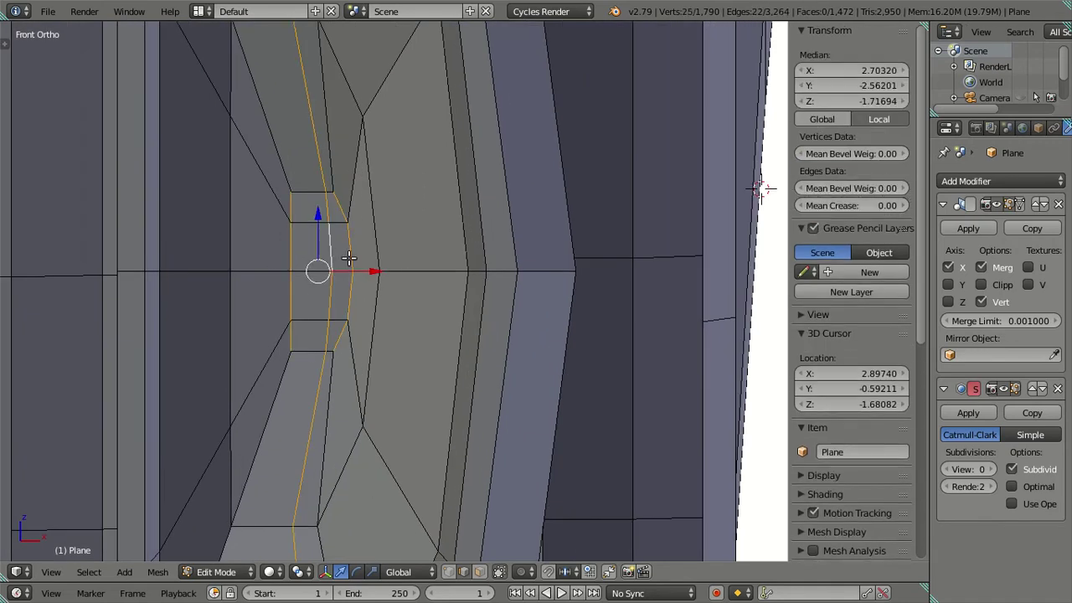
scroll(336, 239, down, 3)
scroll(363, 250, down, 3)
scroll(364, 250, up, 3)
alt+shift+right_click(348, 263)
Step: Extend the chain selection downward and shift it about 0.0086 left along X
scroll(327, 232, up, 3)
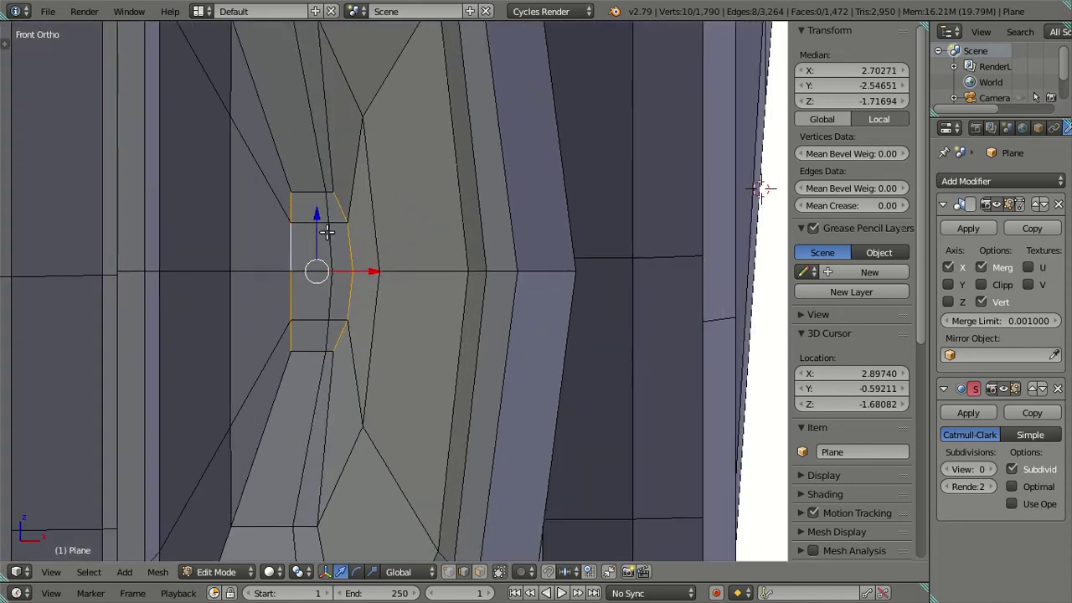
ctrl+right_click(321, 262)
ctrl+right_click(332, 255)
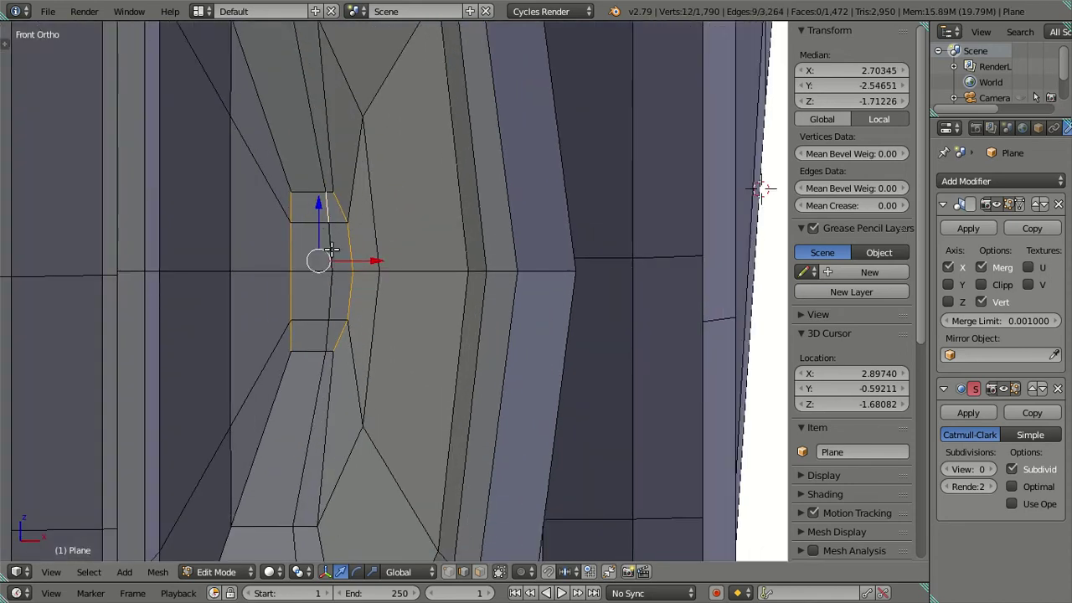
ctrl+right_click(332, 330)
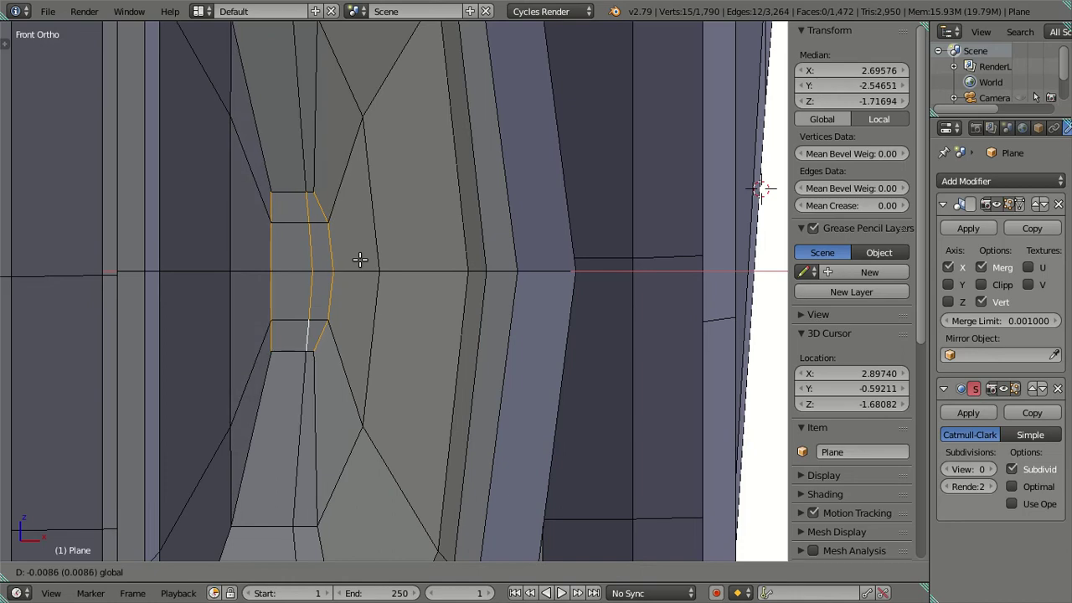
scroll(364, 266, down, 2)
key(a)
scroll(364, 268, down, 2)
mouse_move(363, 268)
shift+middle_down()
mouse_move(351, 318)
mouse_move(314, 286)
mouse_move(330, 361)
mouse_move(345, 260)
shift+middle_up()
Step: Move the whole round ring above the headlight slightly left along X in front view
right_click(370, 223)
shift+right_click(388, 229)
key(ctrl+l)
key(KP_1)
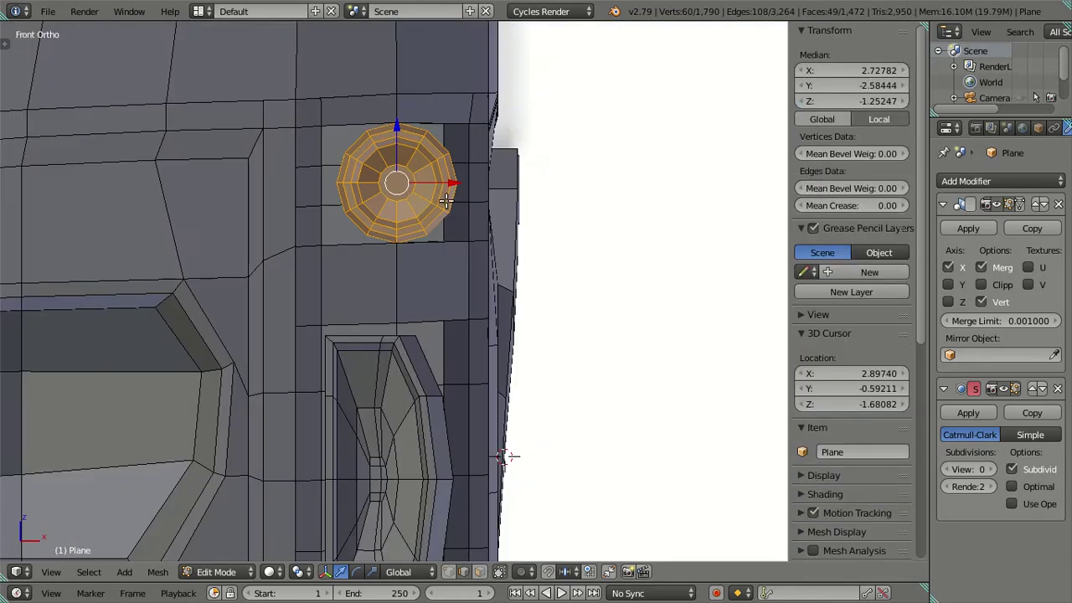
drag(444, 182, 434, 185)
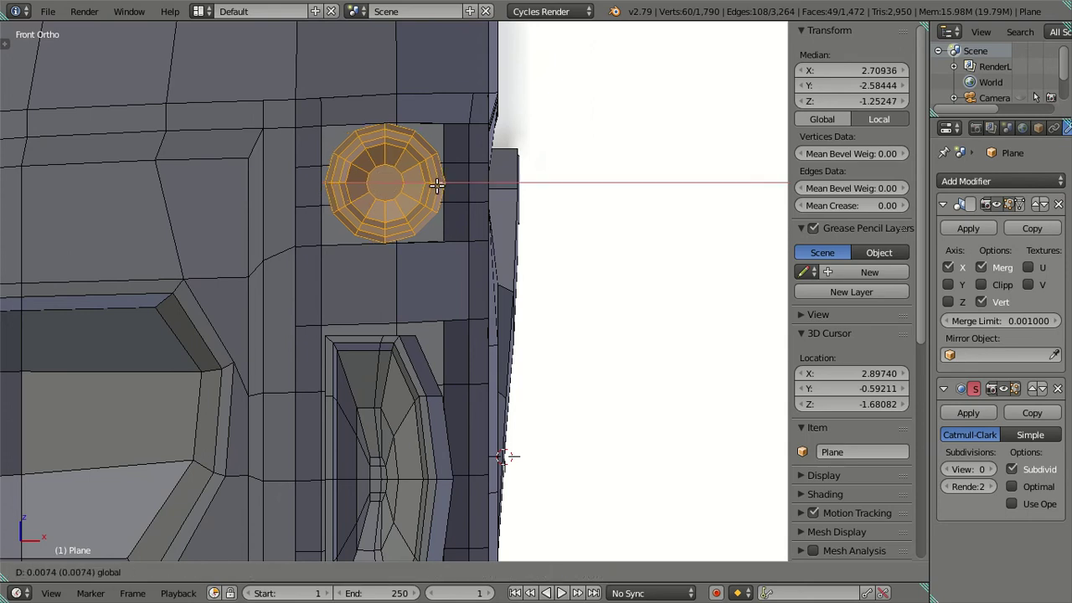
scroll(531, 283, down, 3)
Step: Inspect the truck front in Object Mode, then return to editing the Plane mesh
key(Tab)
mouse_move(514, 295)
middle_down()
mouse_move(418, 328)
mouse_move(387, 353)
middle_up()
scroll(388, 353, up, 3)
key(a)
middle_drag(418, 286, 314, 330)
key(Tab)
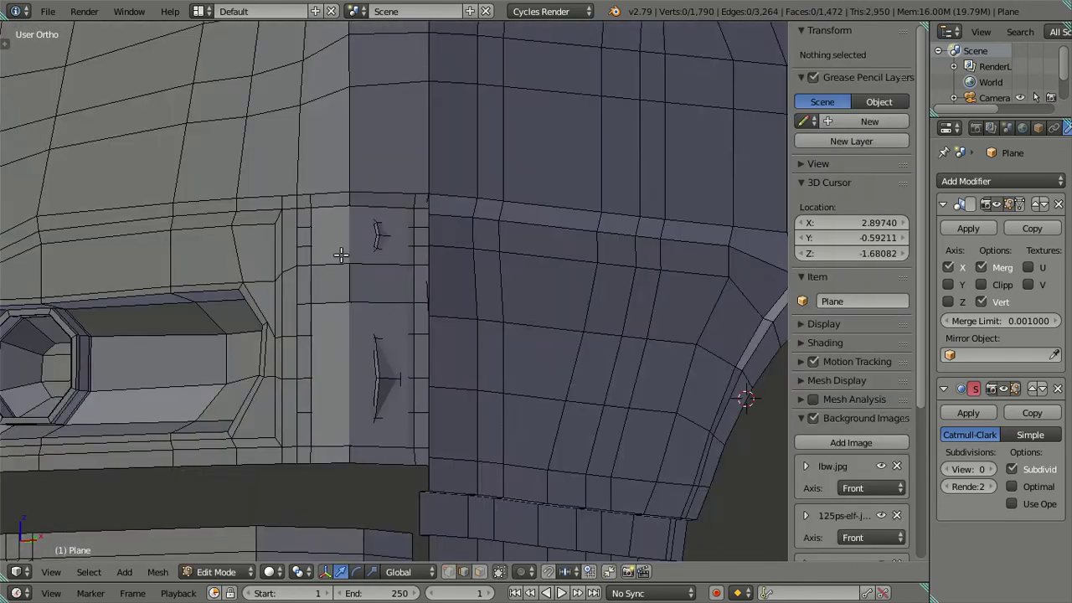
scroll(359, 273, up, 2)
scroll(381, 368, up, 2)
middle_drag(381, 368, 380, 363)
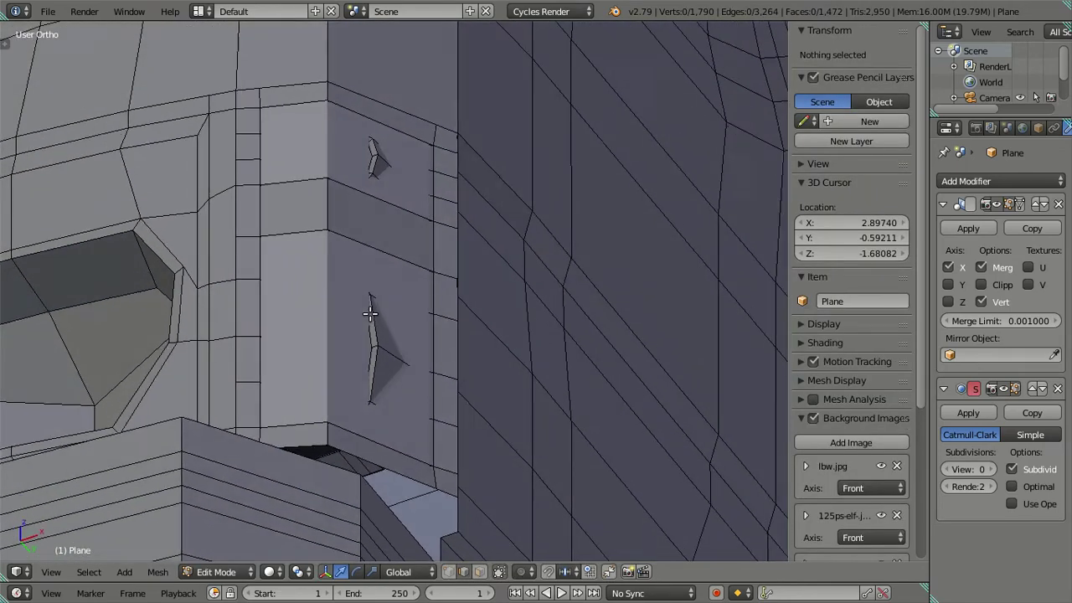
Step: Hide the front body panel and re-enter Edit Mode on the Plane object
key(Tab)
right_click(335, 365)
key(h)
mouse_move(368, 375)
middle_down()
mouse_move(379, 426)
mouse_move(371, 294)
middle_up()
scroll(380, 309, up, 2)
right_click(419, 370)
scroll(419, 372, down, 3)
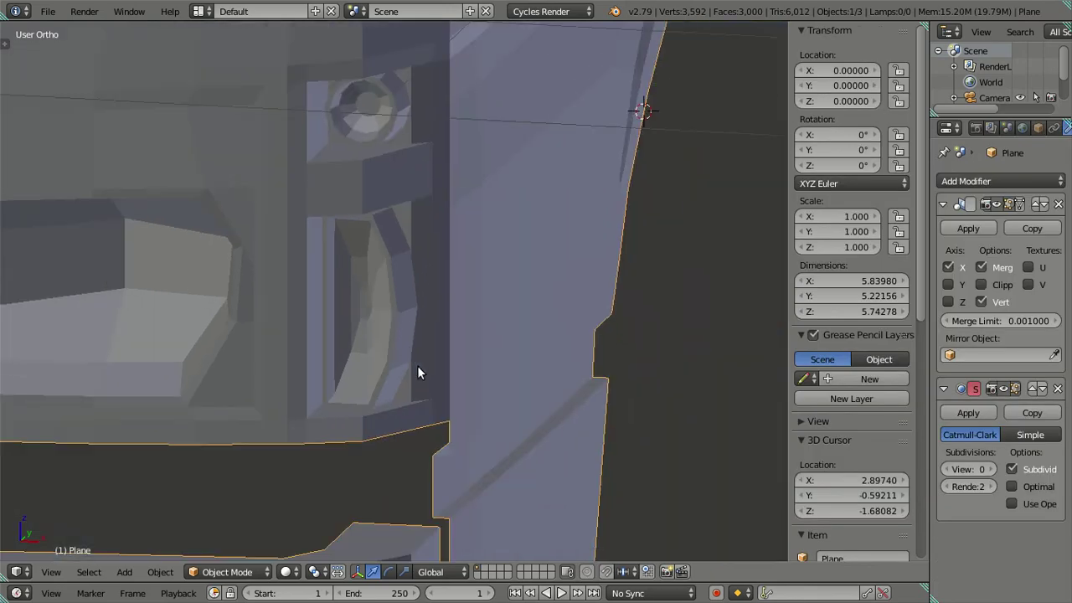
key(Tab)
scroll(417, 365, up, 3)
mouse_move(412, 344)
middle_down()
mouse_move(450, 313)
mouse_move(433, 304)
mouse_move(448, 319)
mouse_move(411, 320)
middle_up()
Step: Select the outer bezel rim edges and nudge them slightly left along X
alt+right_click(435, 318)
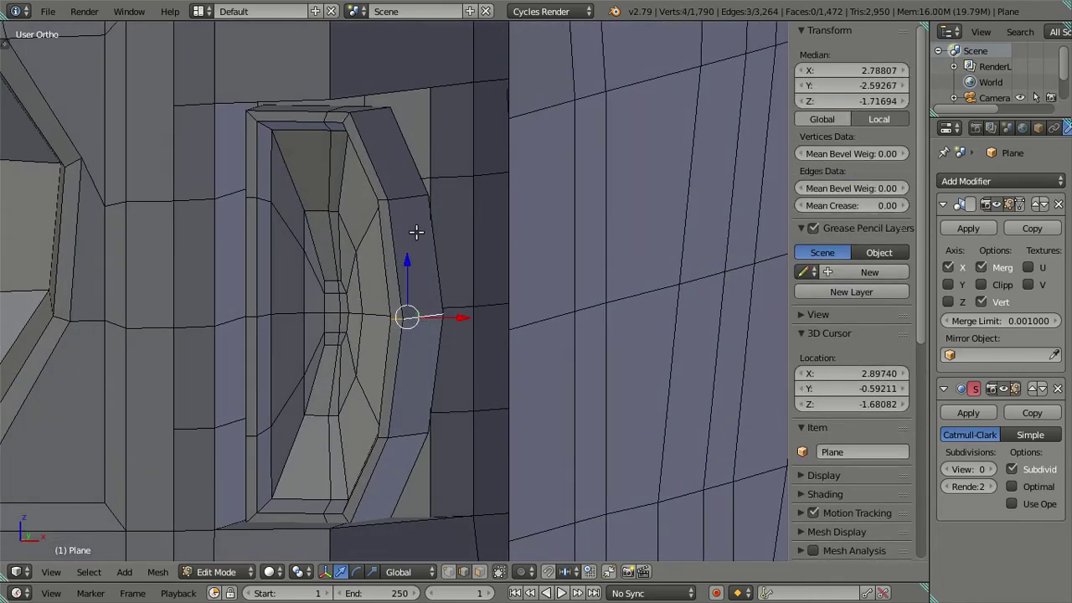
middle_drag(421, 235, 401, 288)
key(KP_1)
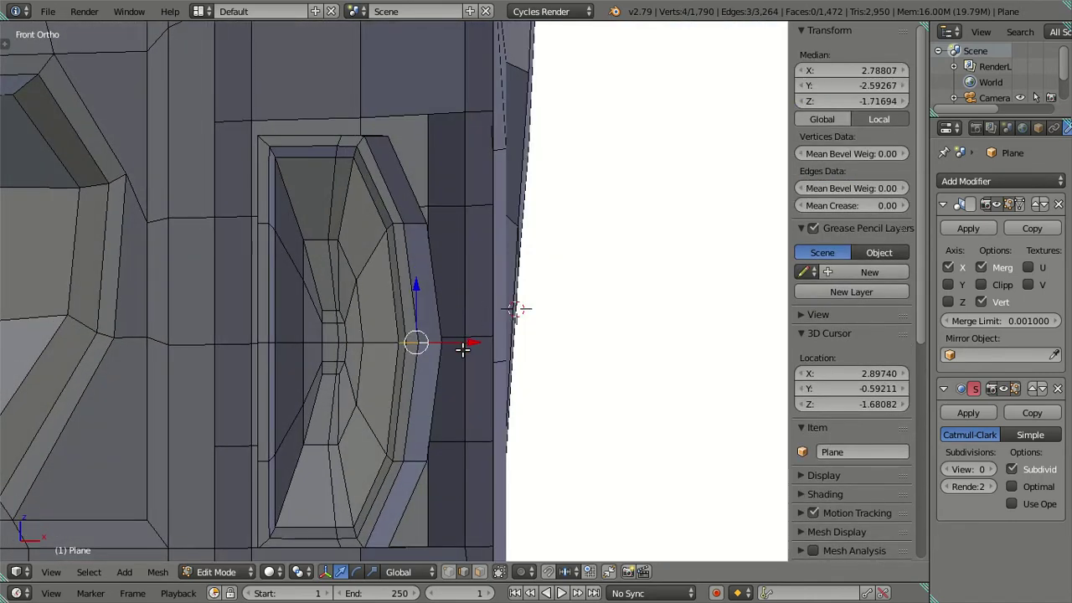
middle_drag(405, 268, 442, 249)
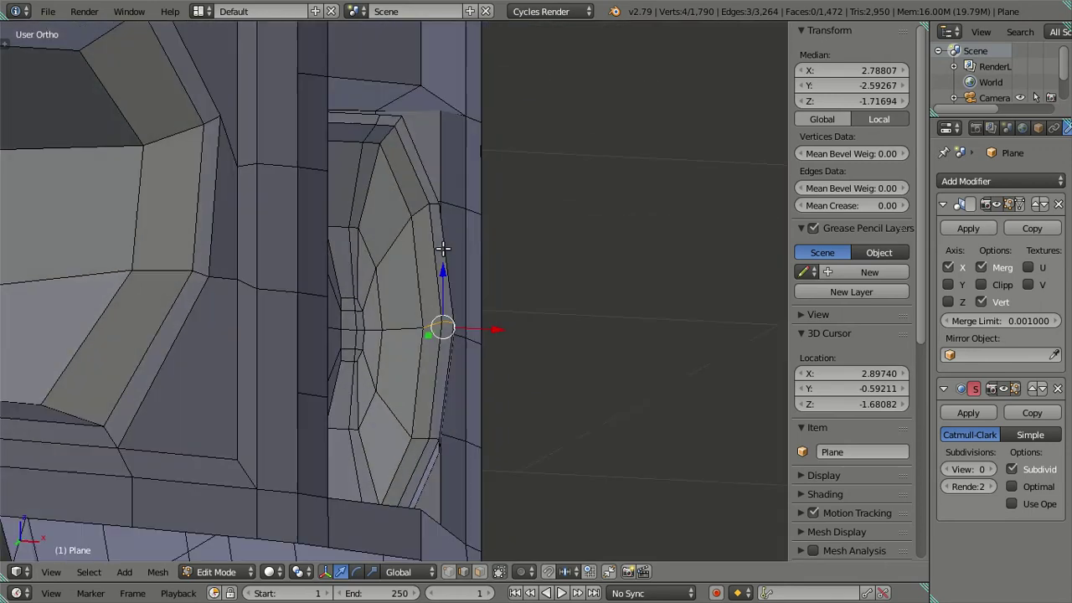
shift+right_click(419, 211)
middle_drag(418, 211, 379, 237)
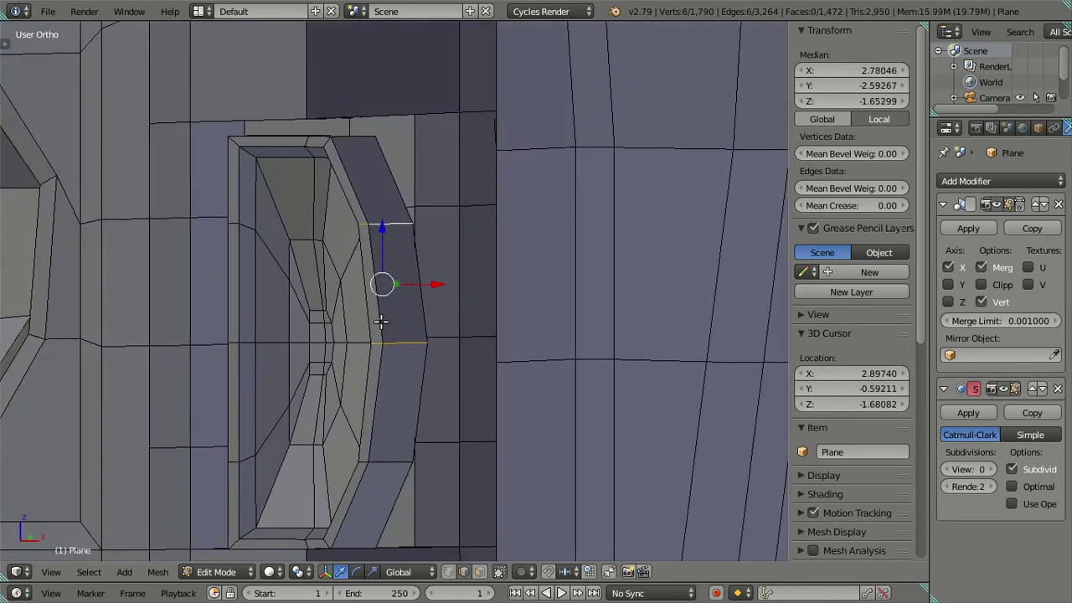
middle_drag(381, 321, 449, 335)
shift+right_click(419, 456)
middle_drag(419, 456, 413, 398)
shift+right_click(408, 392)
key(KP_1)
key(g)
key(x)
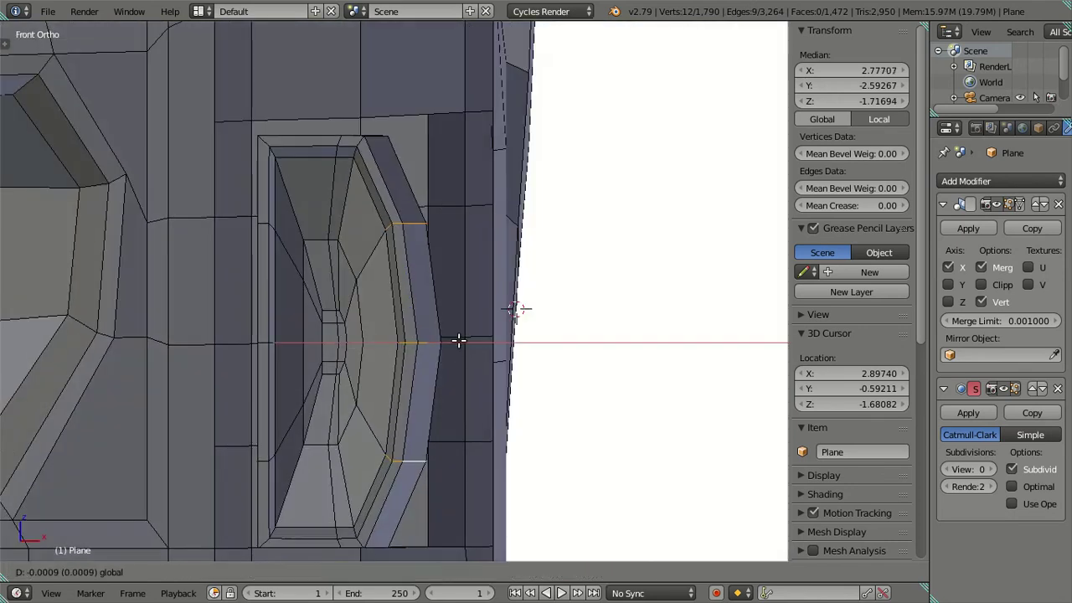
click(437, 346)
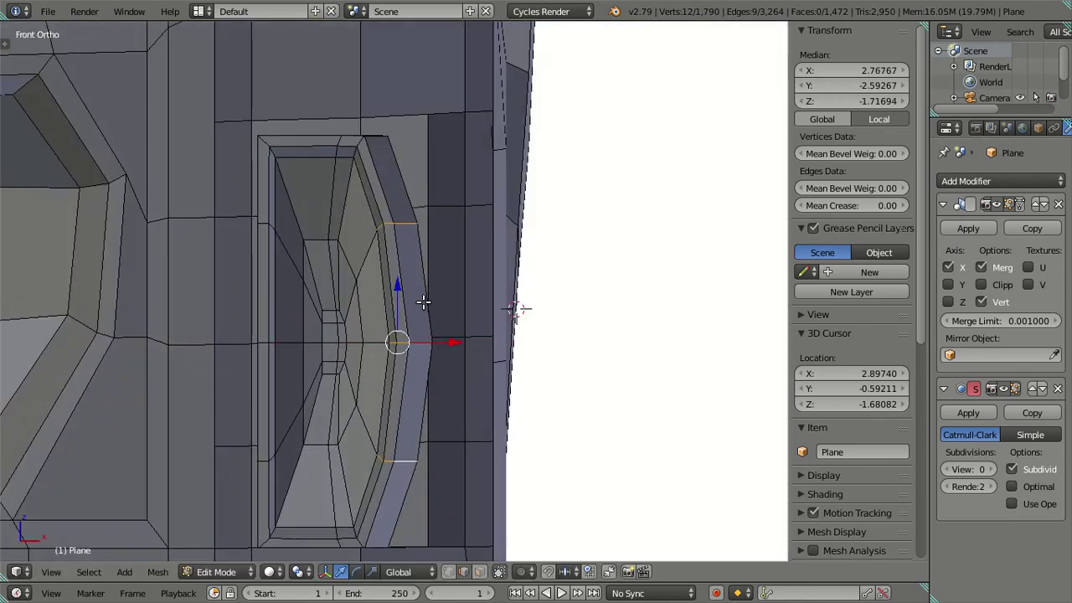
Step: Deselect the lower rim vertices over the reference photo and move the rest about 0.0077 left
key(z)
middle_drag(381, 238, 429, 350)
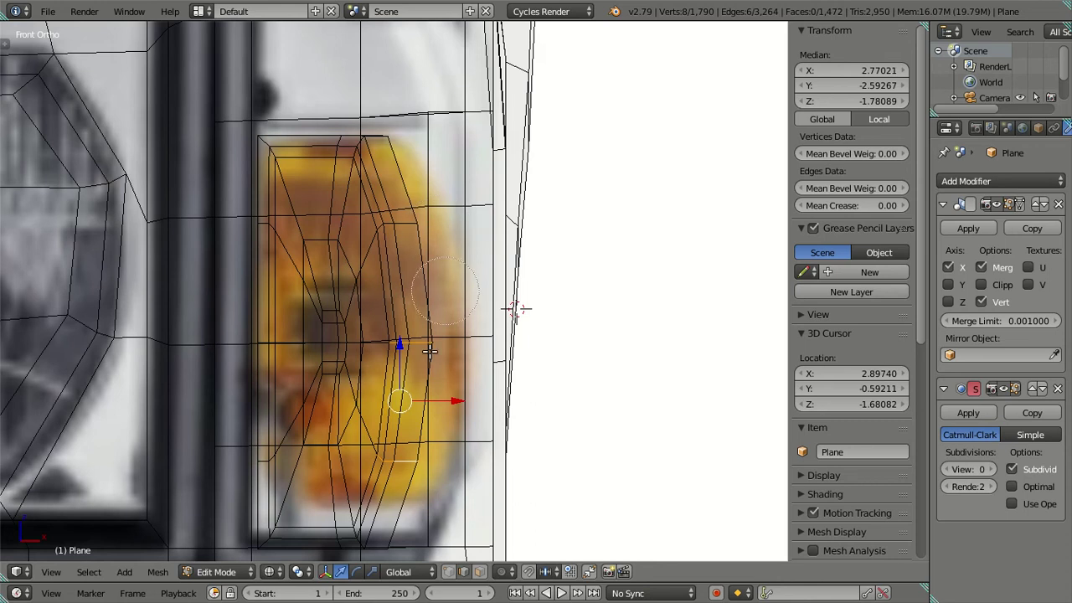
key(z)
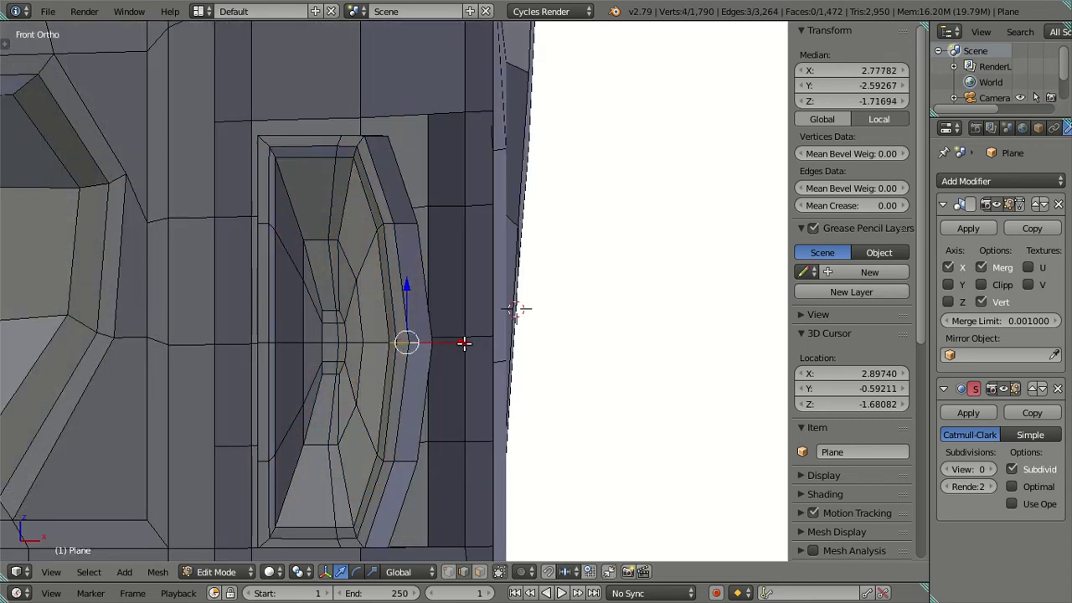
drag(464, 342, 456, 341)
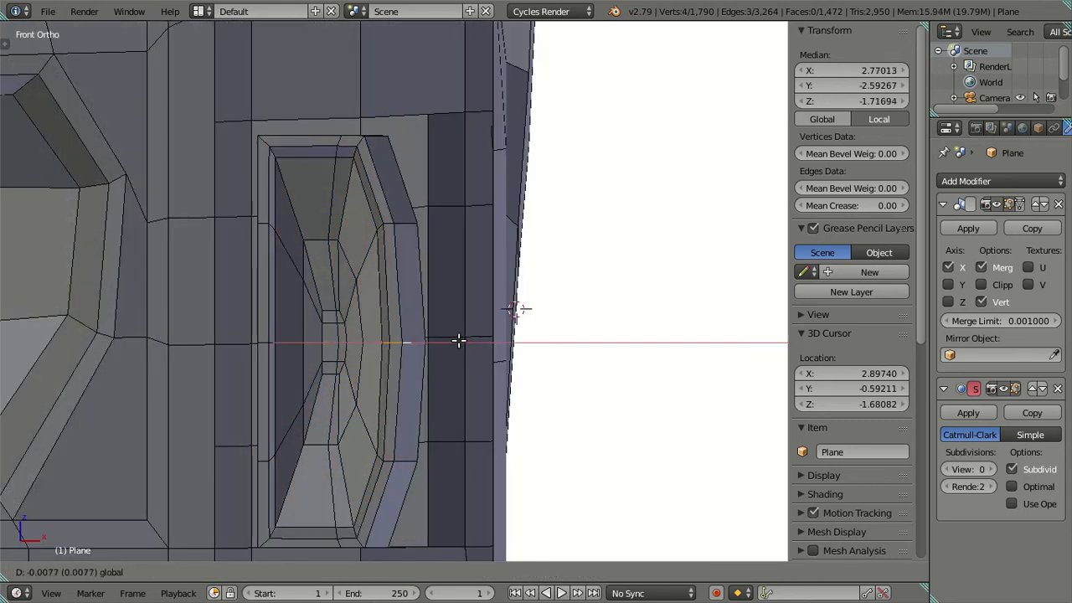
click(458, 340)
key(a)
mouse_move(449, 328)
middle_down()
mouse_move(411, 248)
mouse_move(323, 302)
mouse_move(336, 388)
mouse_move(354, 407)
mouse_move(382, 402)
mouse_move(352, 374)
mouse_move(394, 276)
middle_up()
Step: Select the whole round ring, scale it slightly smaller in front view and nudge it about 0.0074 left along X
scroll(401, 260, up, 2)
scroll(411, 251, up, 2)
right_click(414, 251)
key(ctrl+l)
key(KP_1)
scroll(514, 411, up, 1)
scroll(455, 259, up, 1)
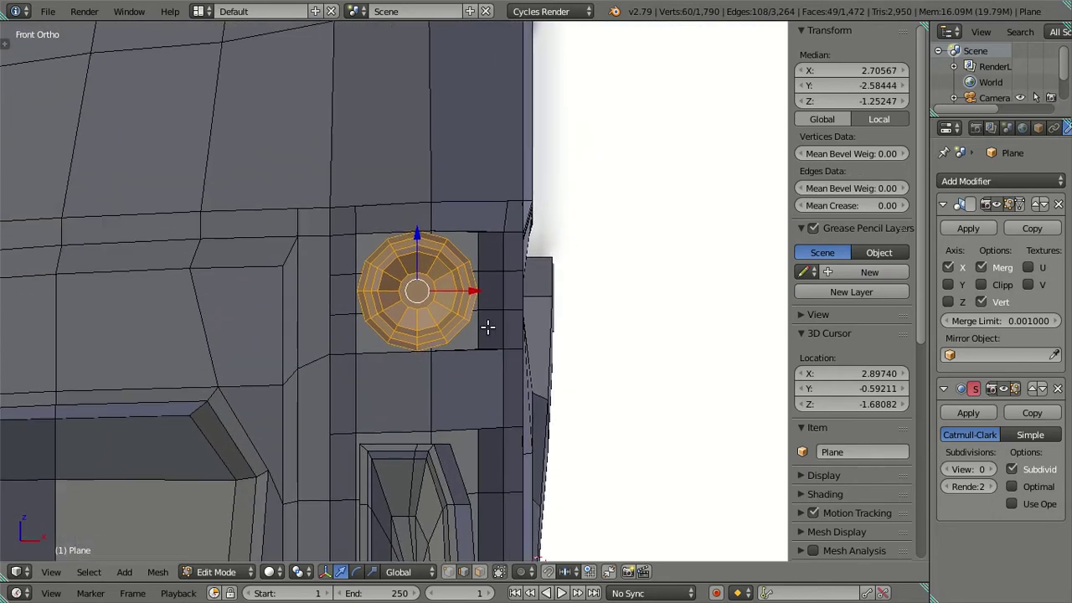
key(s)
click(520, 303)
drag(481, 290, 475, 290)
Step: Check the ring against the reference photo, then return to Object Mode in solid shading
key(z)
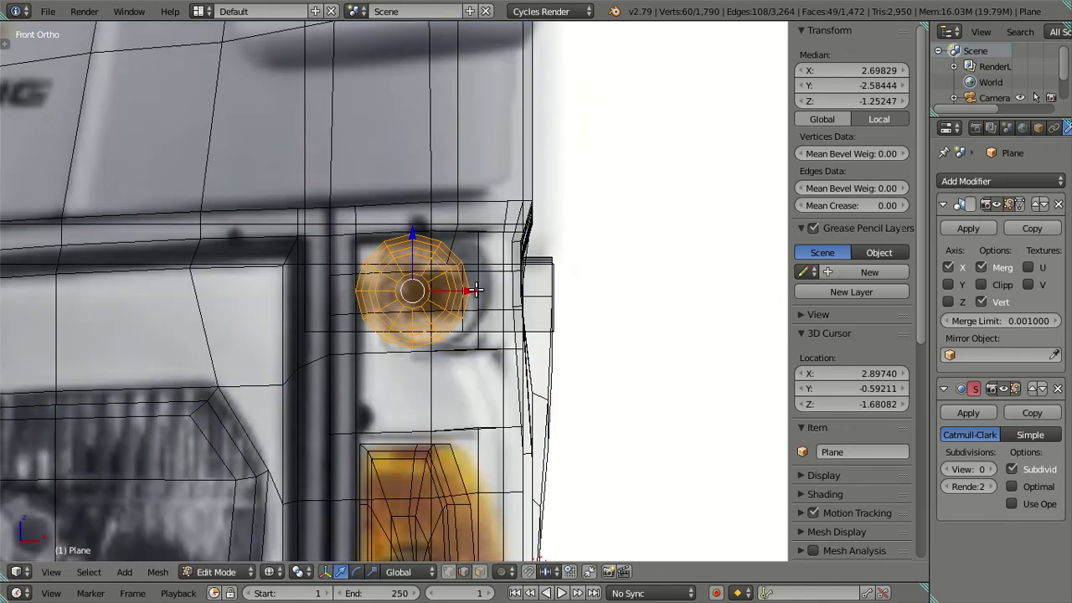
key(Tab)
key(z)
mouse_move(474, 290)
middle_down()
mouse_move(478, 299)
mouse_move(380, 337)
mouse_move(363, 371)
middle_up()
scroll(377, 333, down, 4)
Step: Raise the Subdivision Surface viewport level to 2 to preview the smoothed truck
key(a)
scroll(415, 366, up, 3)
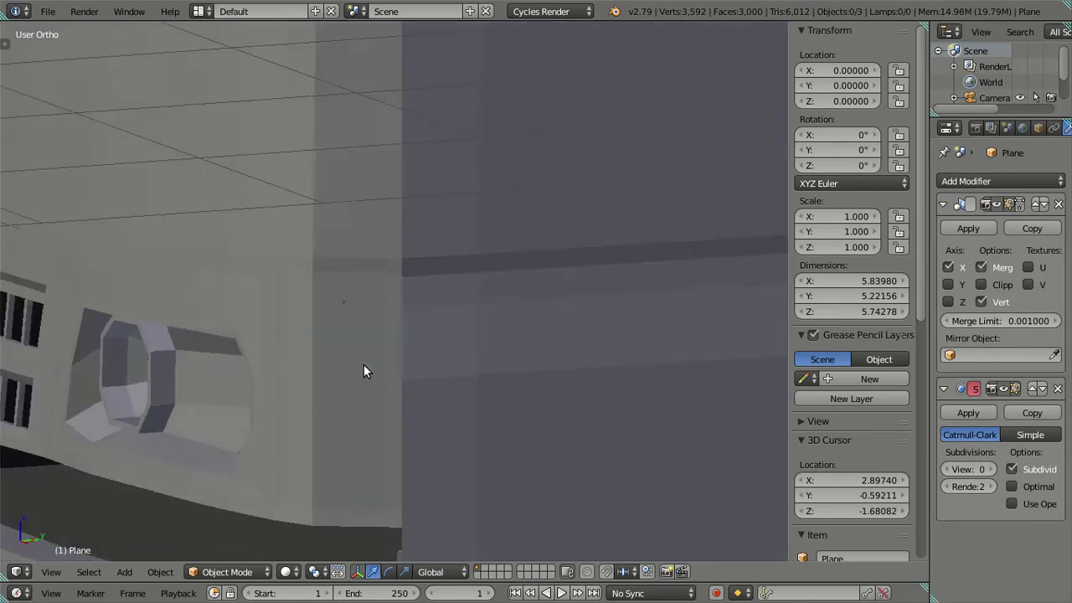
click(992, 469)
click(992, 469)
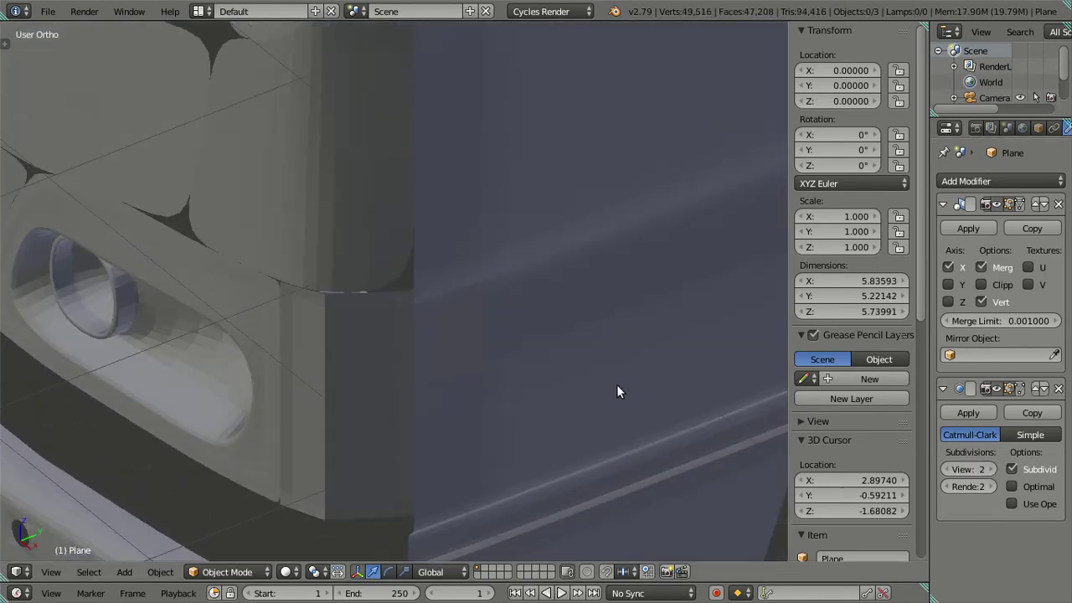
scroll(616, 385, up, 2)
scroll(631, 339, up, 2)
scroll(657, 306, down, 2)
scroll(670, 302, down, 1)
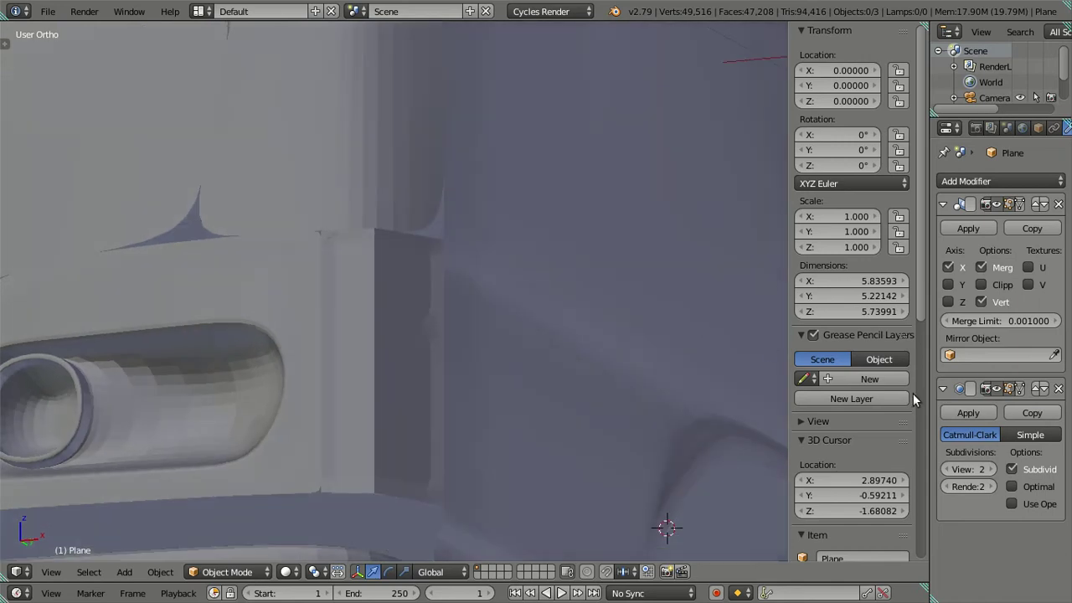
Step: Set the subdivision viewport level back to 0 and enter Edit Mode on the Plane body
click(949, 468)
click(949, 469)
scroll(415, 301, up, 2)
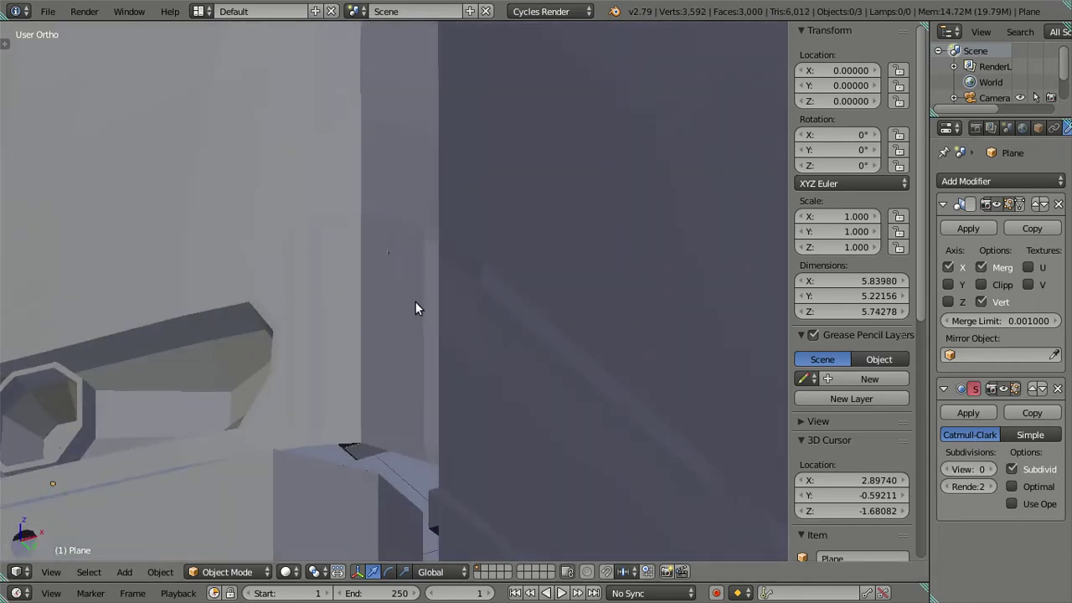
key(Tab)
middle_drag(414, 297, 410, 325)
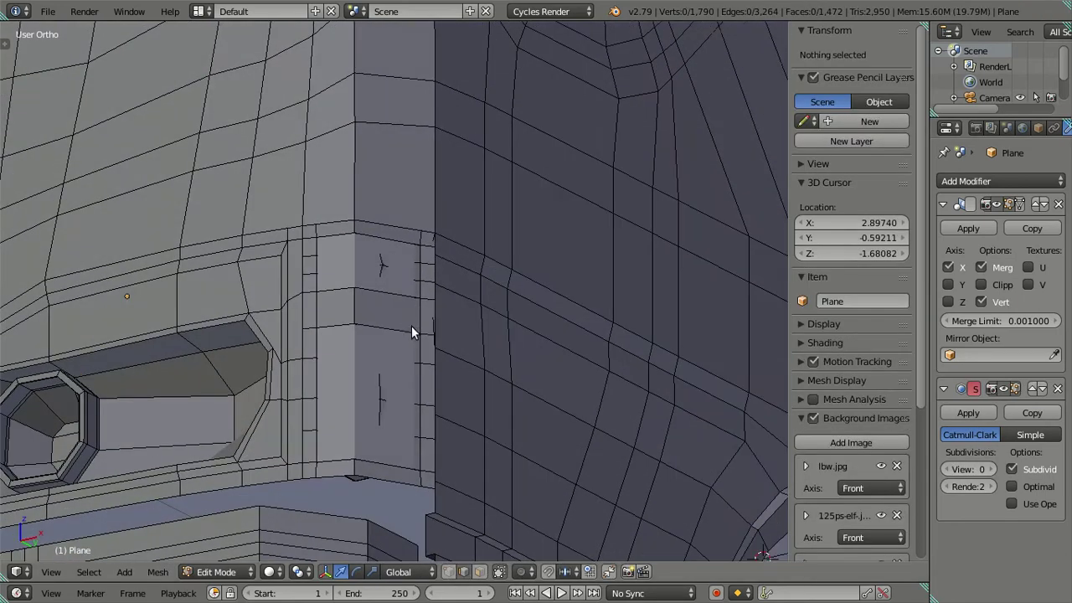
Step: Switch from the Plane body to editing the Plane.001 panel mesh
key(Tab)
right_click(386, 393)
key(Tab)
mouse_move(386, 354)
middle_down()
mouse_move(418, 276)
mouse_move(402, 268)
mouse_move(424, 328)
middle_up()
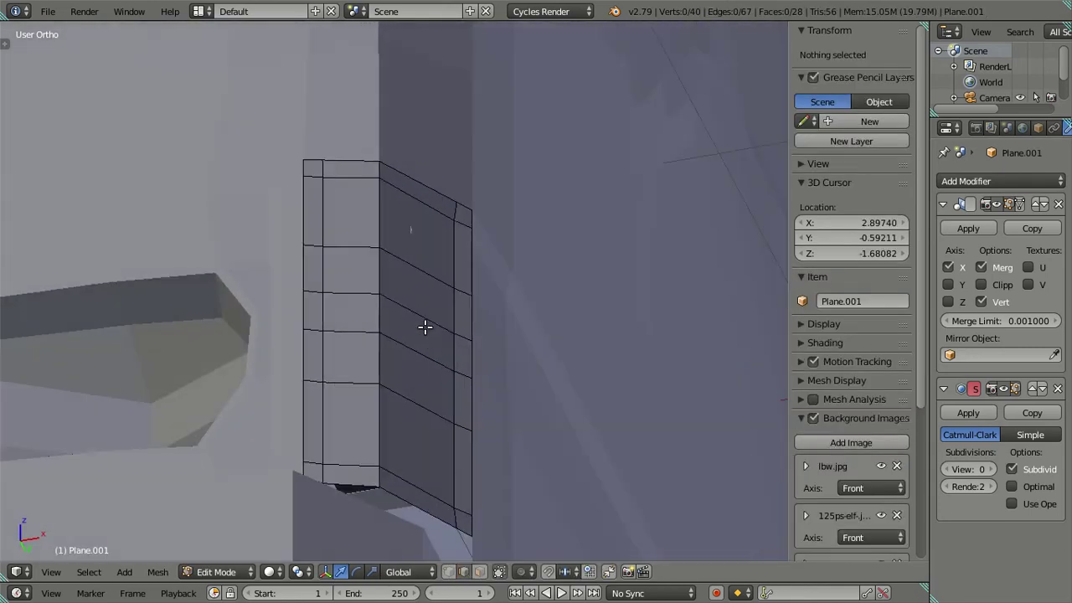
Step: Select the panel's vertical edge loop and nudge it about 0.0026 along X in front view
right_click(451, 254)
alt+right_click(452, 469)
middle_drag(452, 494, 487, 554)
key(KP_1)
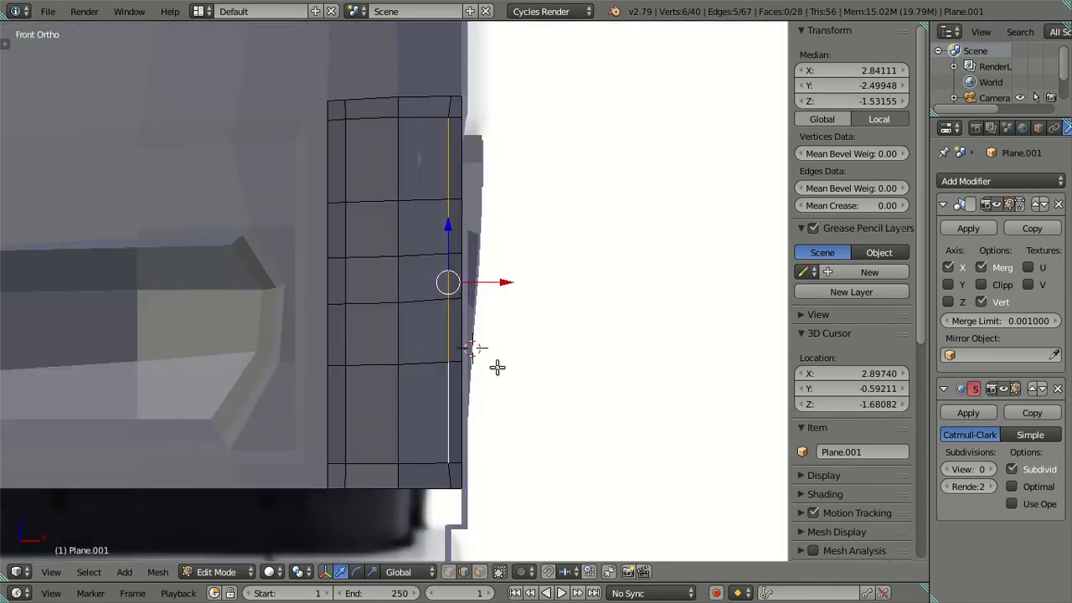
scroll(497, 366, up, 1)
scroll(471, 237, up, 1)
scroll(435, 287, up, 1)
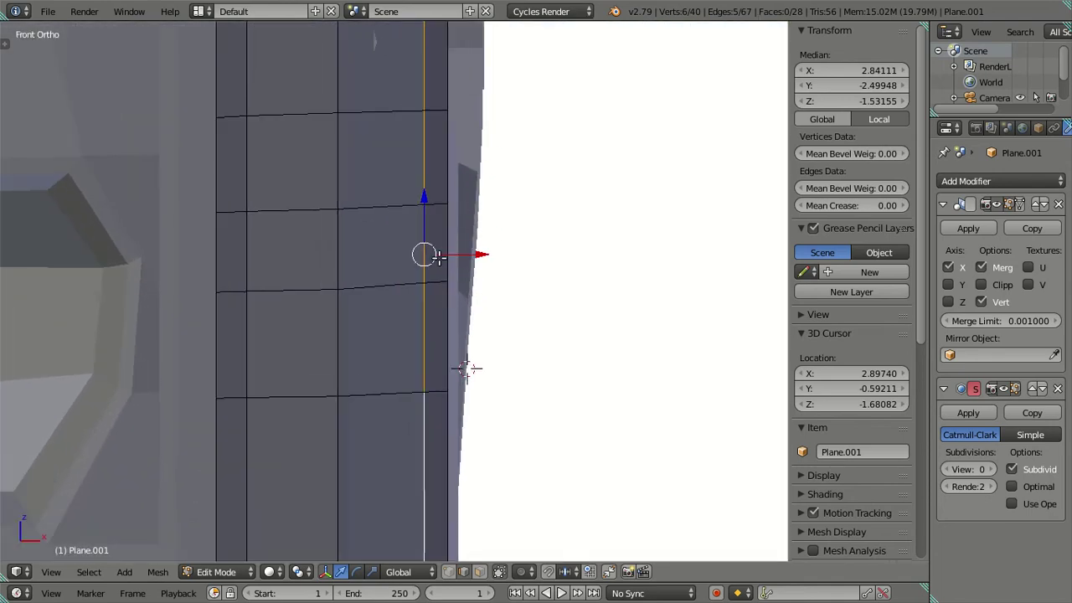
shift+middle_drag(437, 257, 410, 141)
scroll(410, 140, up, 1)
drag(433, 50, 442, 52)
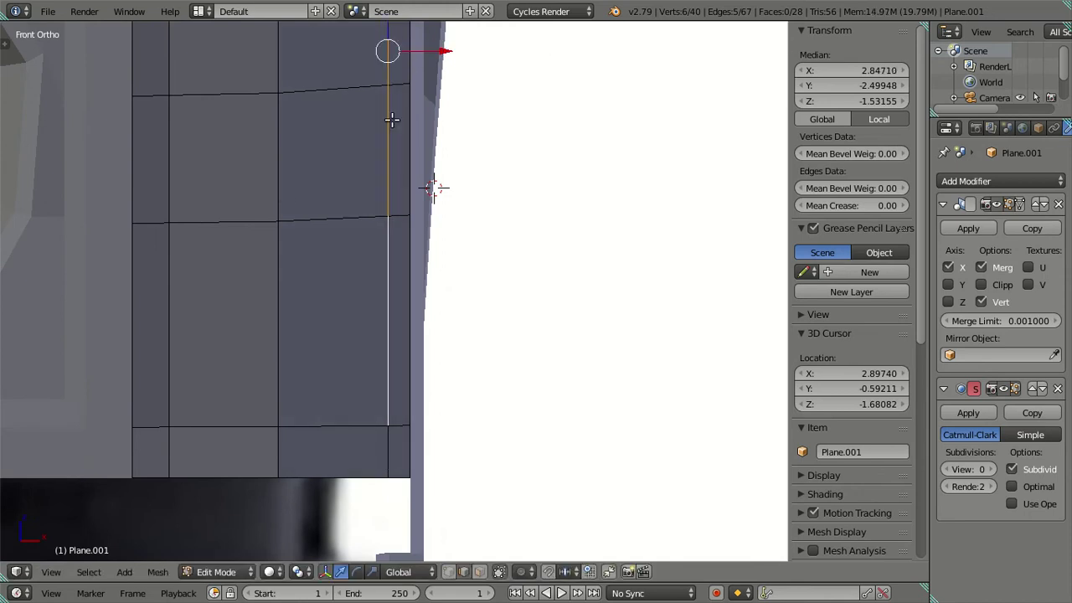
Step: Select the left vertical edge and shift it about -0.0068 along Y in Right view
scroll(269, 223, down, 3)
right_click(264, 288)
scroll(277, 266, down, 3)
shift+scroll(326, 273, up, 3)
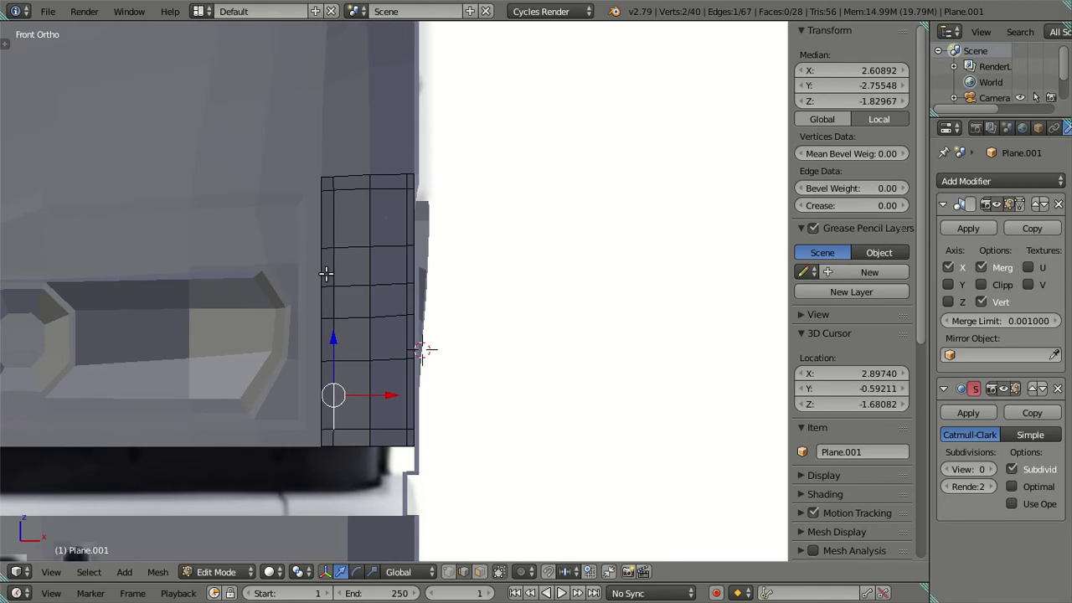
key(KP_3)
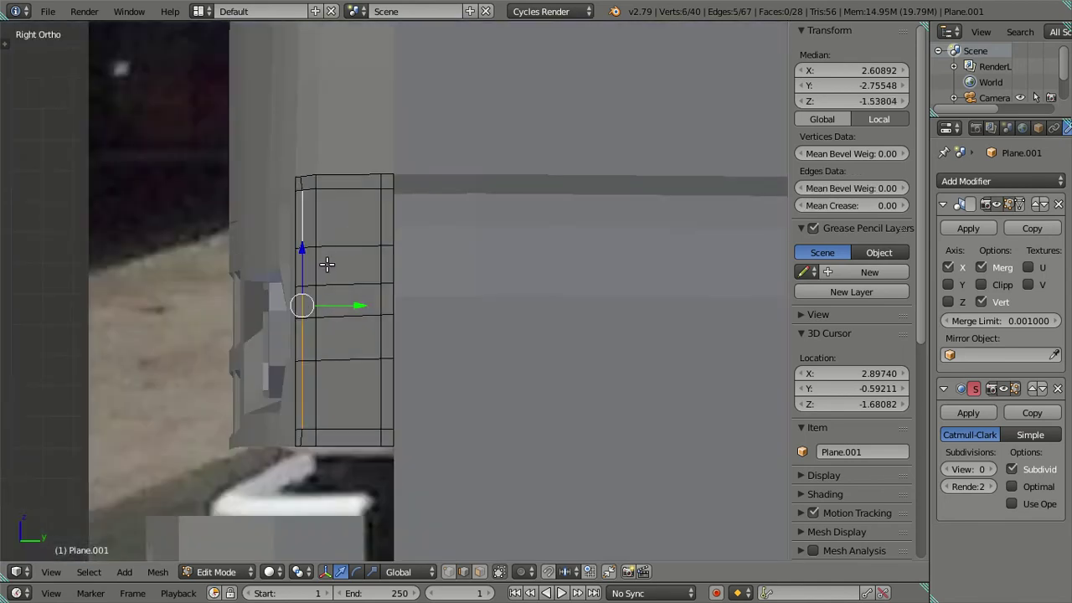
scroll(326, 264, up, 2)
scroll(311, 335, up, 2)
scroll(366, 253, up, 2)
scroll(409, 146, up, 1)
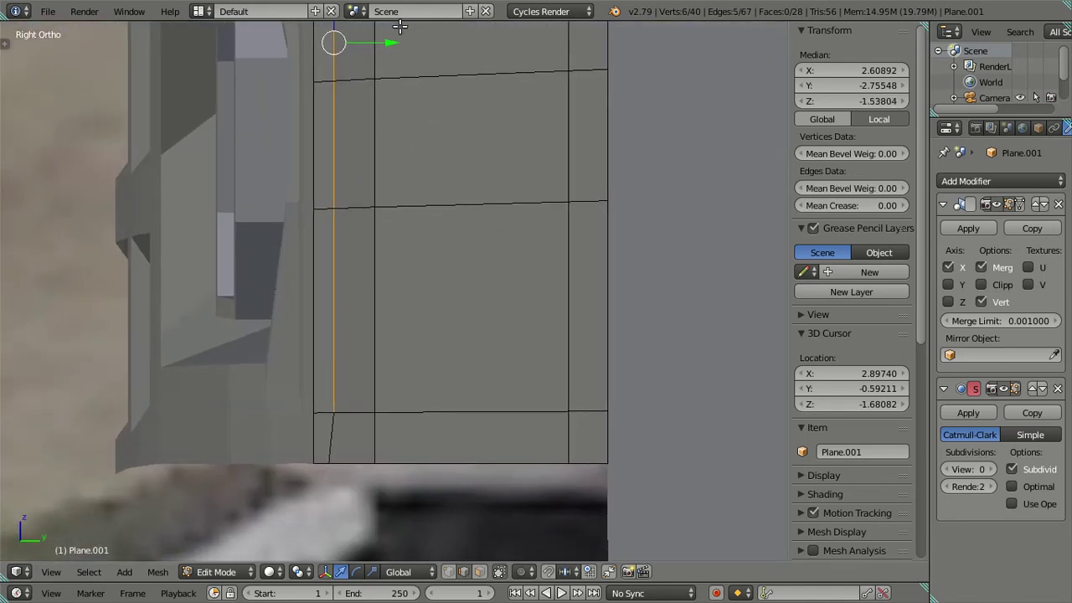
drag(393, 42, 377, 148)
scroll(374, 201, down, 2)
Step: Return to Object Mode, select the truck body and panel, and check them in wireframe
key(Tab)
mouse_move(371, 246)
middle_down()
mouse_move(435, 269)
mouse_move(394, 244)
mouse_move(377, 347)
mouse_move(360, 352)
middle_up()
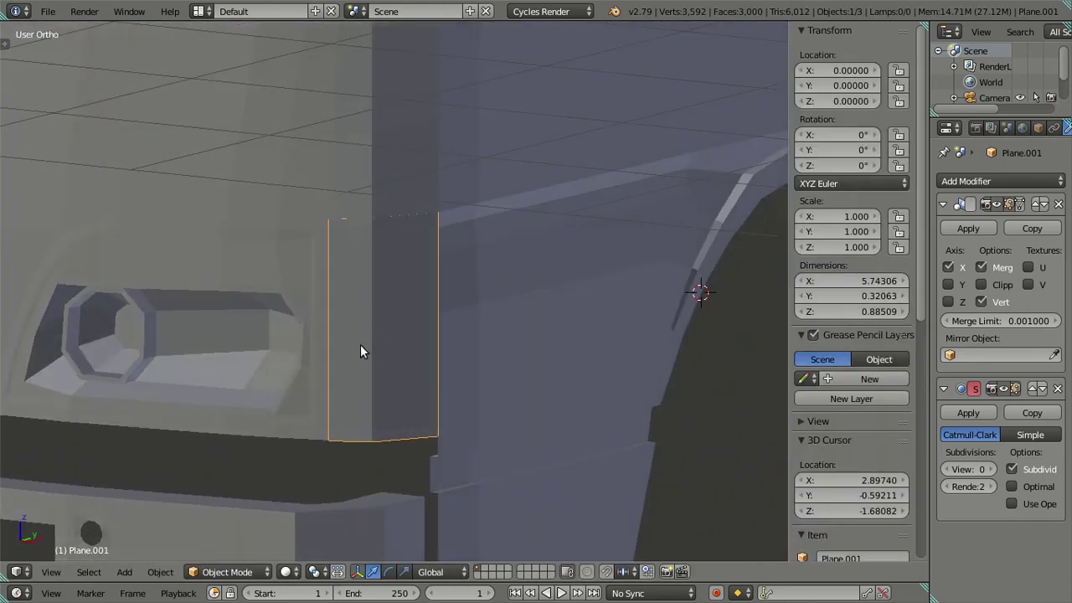
mouse_move(509, 338)
middle_down()
mouse_move(424, 338)
mouse_move(427, 265)
middle_up()
right_click(395, 341)
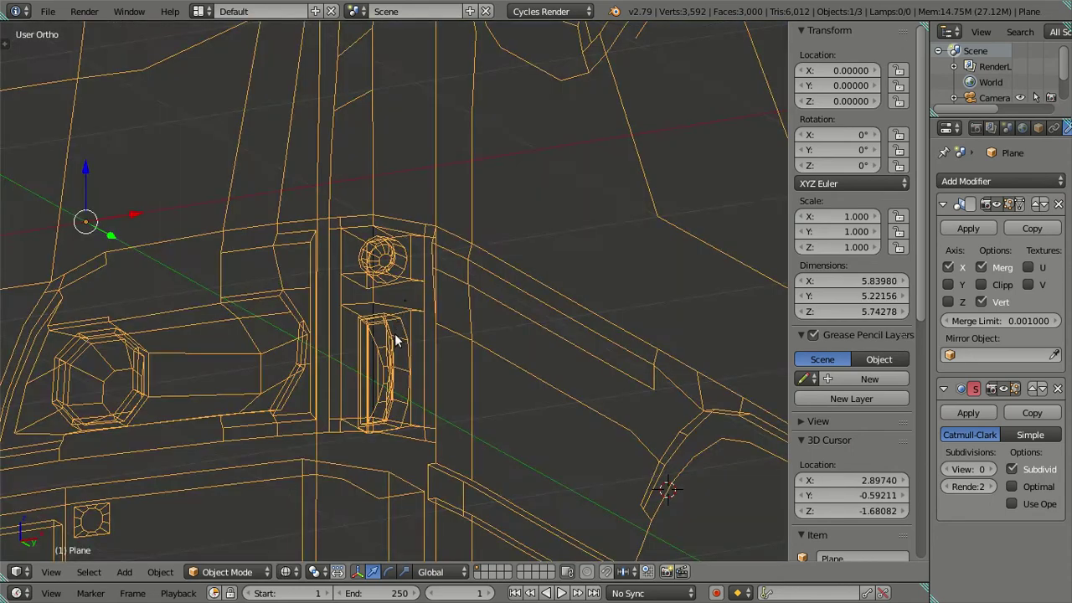
middle_drag(404, 366, 394, 363)
shift+right_click(394, 362)
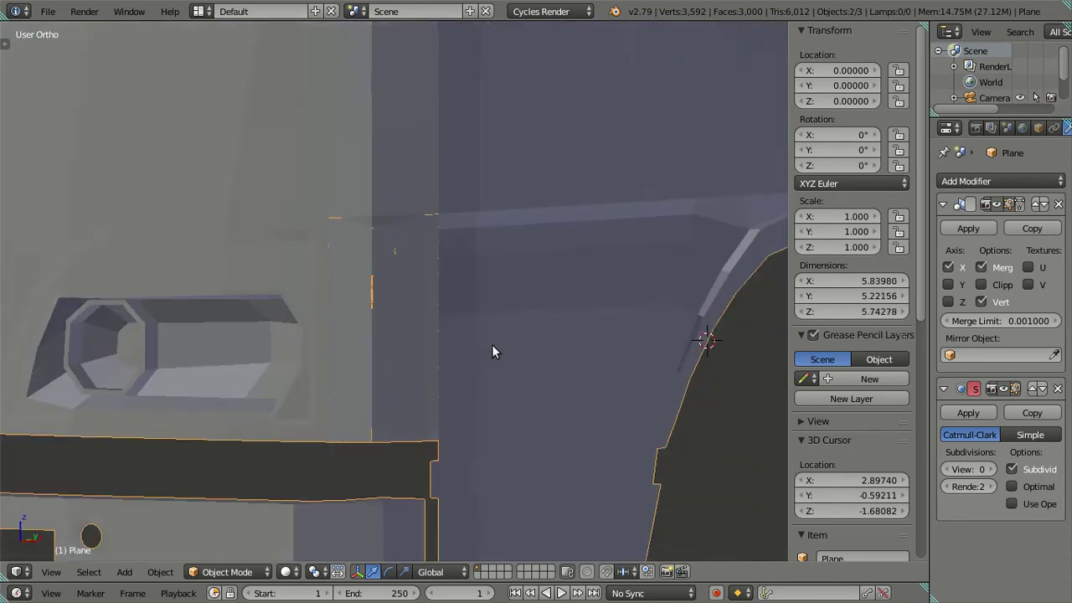
key(a)
key(z)
middle_drag(465, 326, 409, 275)
key(a)
key(z)
scroll(369, 305, up, 5)
mouse_move(343, 304)
middle_down()
mouse_move(412, 343)
mouse_move(676, 416)
middle_up()
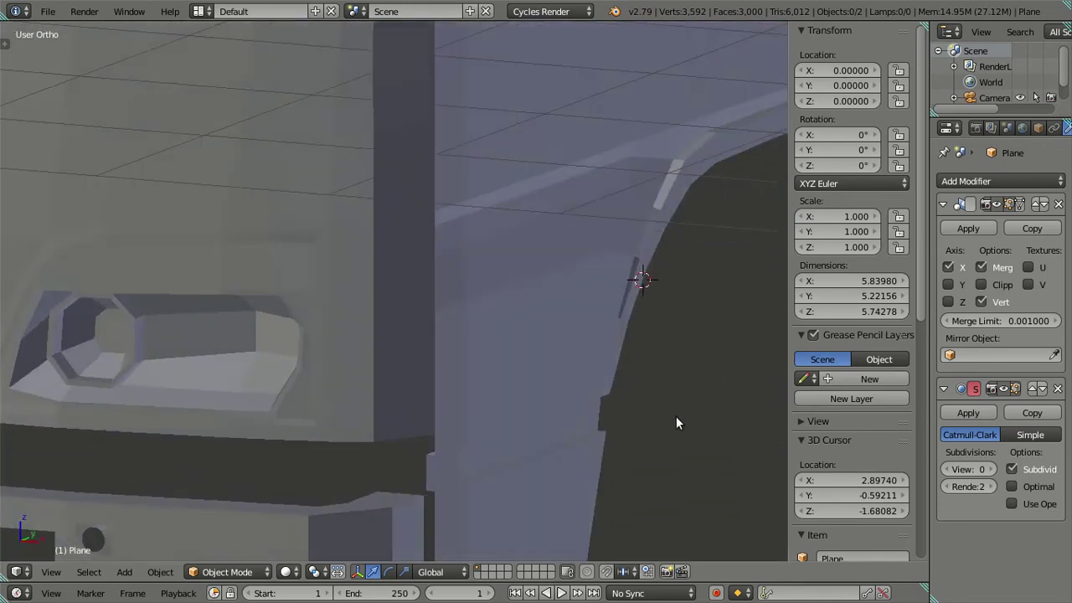
Step: Set the truck body's Subdivision Surface viewport level to 2 and enter Edit Mode on it
double_click(991, 469)
scroll(495, 370, up, 3)
mouse_move(458, 365)
middle_down()
mouse_move(460, 387)
mouse_move(519, 356)
mouse_move(486, 352)
middle_up()
key(Tab)
mouse_move(495, 274)
middle_down()
mouse_move(490, 246)
mouse_move(462, 215)
mouse_move(358, 252)
mouse_move(335, 276)
mouse_move(347, 308)
mouse_move(354, 299)
mouse_move(343, 312)
mouse_move(343, 303)
mouse_move(469, 349)
middle_up()
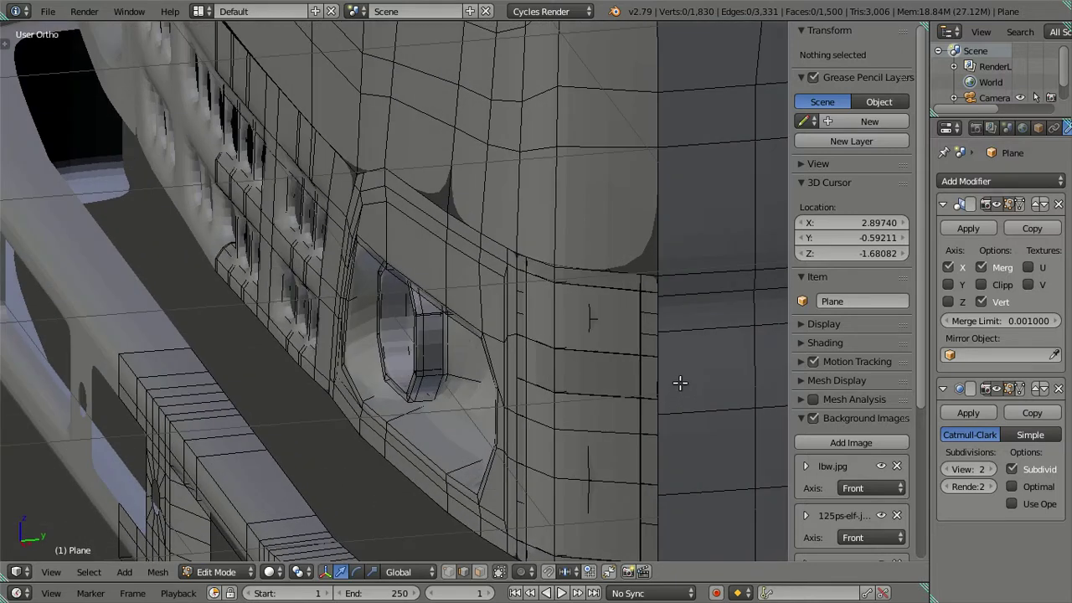
Step: Lower the Subdivision Surface viewport level back to 0
click(947, 469)
click(947, 469)
middle_drag(469, 302, 519, 289)
mouse_move(520, 253)
middle_down()
mouse_move(426, 192)
mouse_move(489, 250)
mouse_move(483, 235)
mouse_move(498, 215)
mouse_move(488, 268)
middle_up()
Step: Select the linked headlight surround and separate it into its own object
right_click(488, 268)
key(ctrl+l)
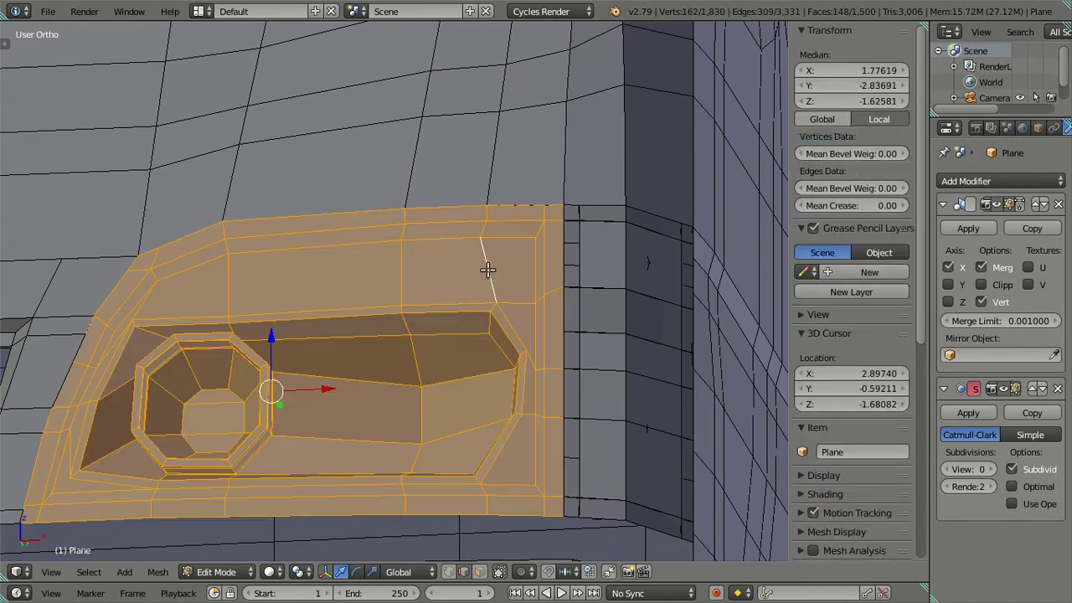
key(p)
click(464, 258)
scroll(464, 259, down, 3)
Step: In Object Mode, hide the main truck body and the camera
key(Tab)
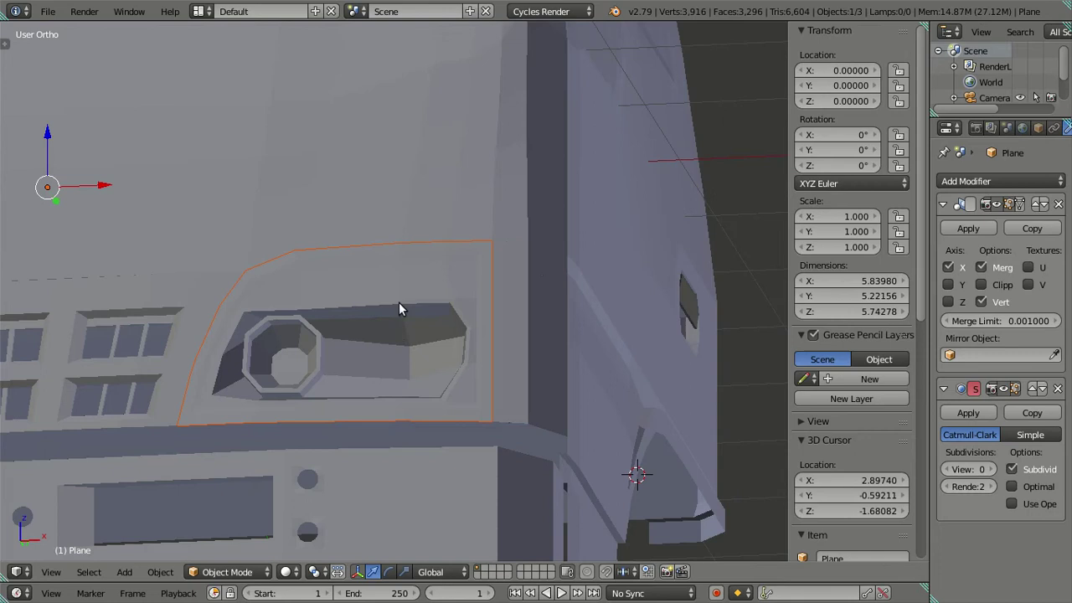
key(z)
right_click(377, 395)
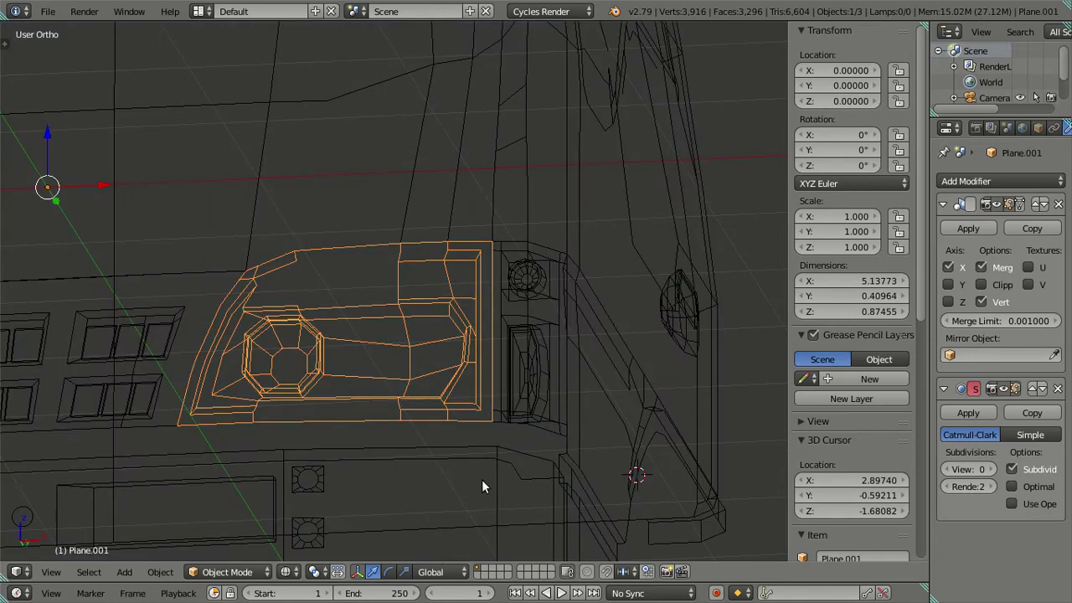
shift+right_click(520, 403)
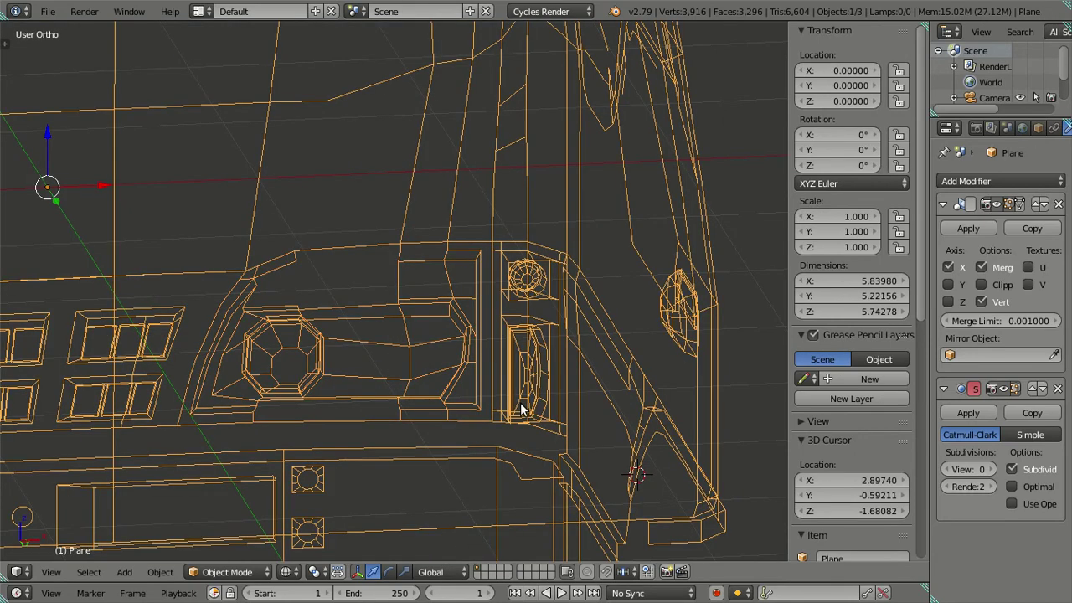
key(h)
scroll(419, 411, down, 3)
scroll(315, 355, down, 2)
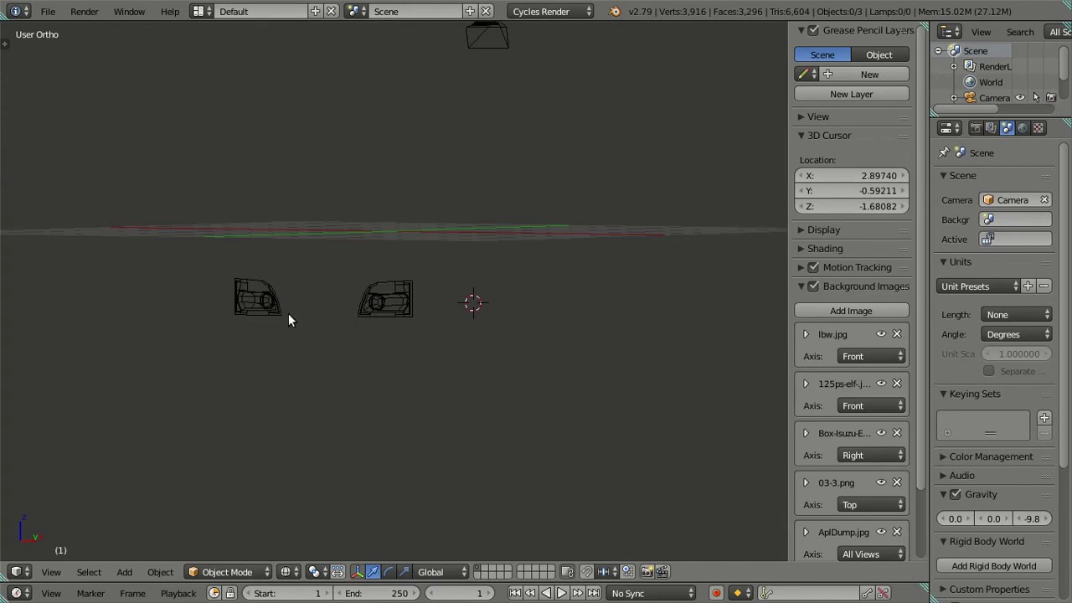
scroll(310, 318, down, 5)
right_click(434, 177)
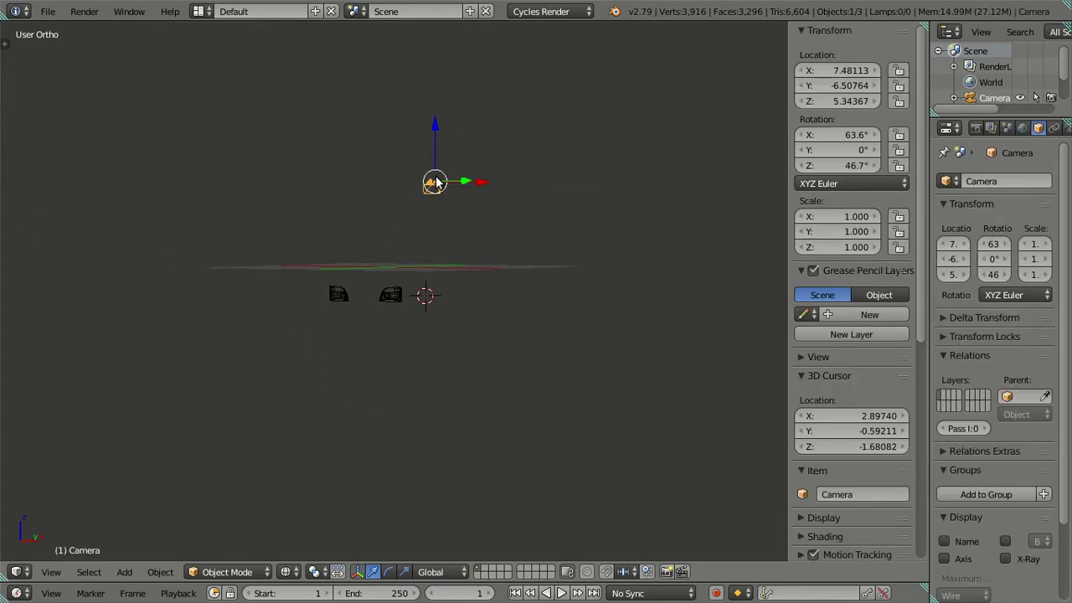
key(h)
scroll(374, 333, up, 4)
Step: Edit the separated headlight mesh in front view with Limit selection to visible turned off
right_click(381, 316)
key(KP_1)
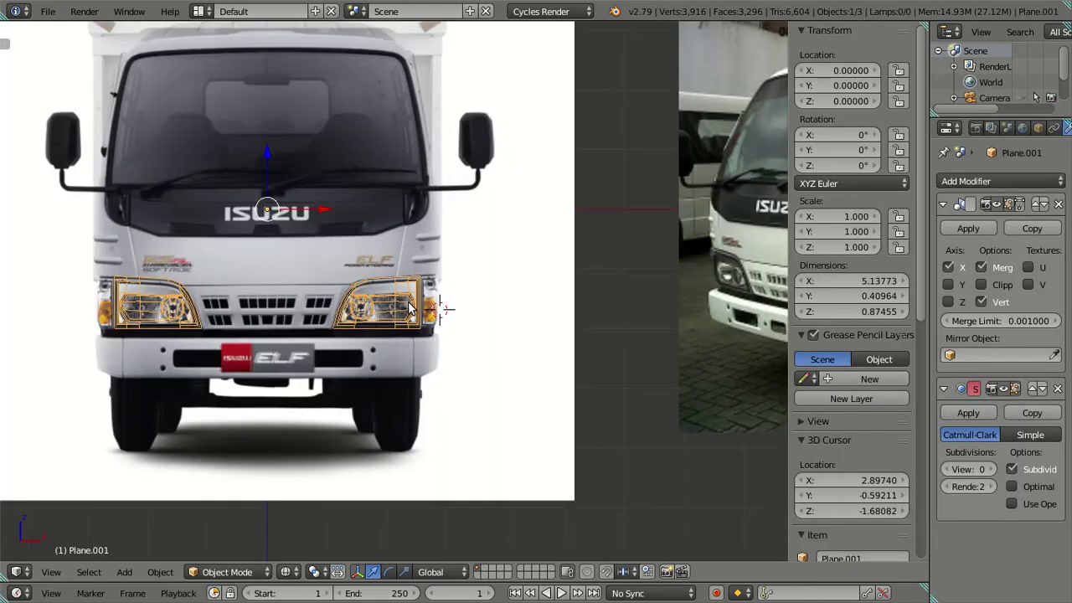
scroll(385, 326, up, 3)
key(Tab)
scroll(388, 346, up, 3)
mouse_move(389, 346)
middle_down()
mouse_move(362, 372)
mouse_move(445, 313)
mouse_move(452, 320)
mouse_move(383, 304)
mouse_move(432, 309)
mouse_move(354, 307)
mouse_move(375, 440)
middle_up()
click(483, 576)
scroll(268, 328, up, 3)
Step: Select the octagonal headlight ring faces and delete them with X > Faces
scroll(268, 328, up, 2)
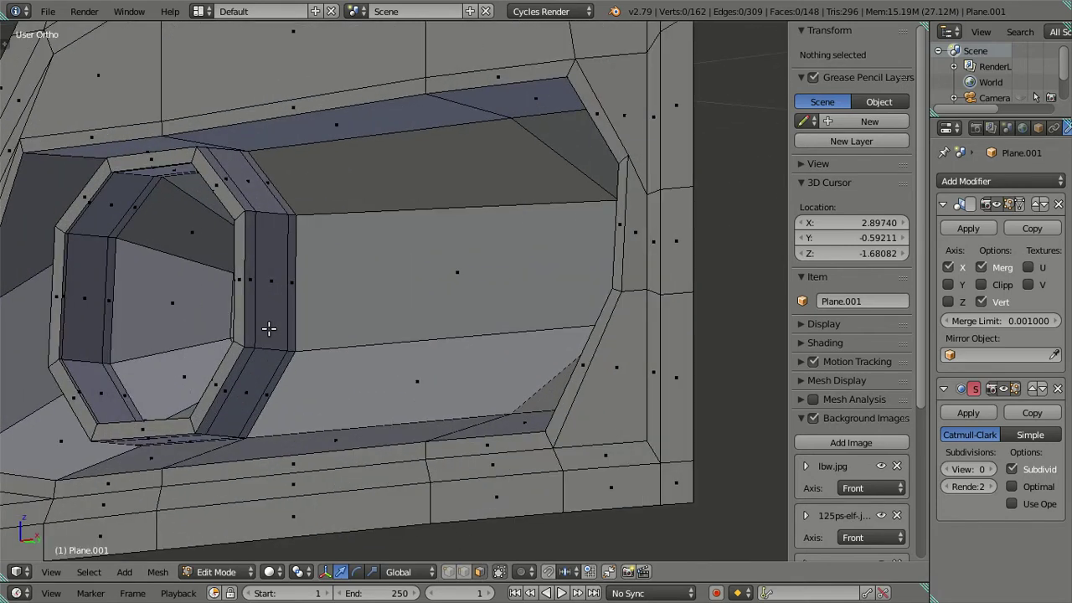
alt+click(289, 347)
alt+shift+click(251, 347)
alt+shift+click(242, 345)
mouse_move(241, 344)
middle_down()
mouse_move(479, 350)
mouse_move(220, 318)
middle_up()
key(ctrl+KP_Add)
scroll(219, 321, up, 3)
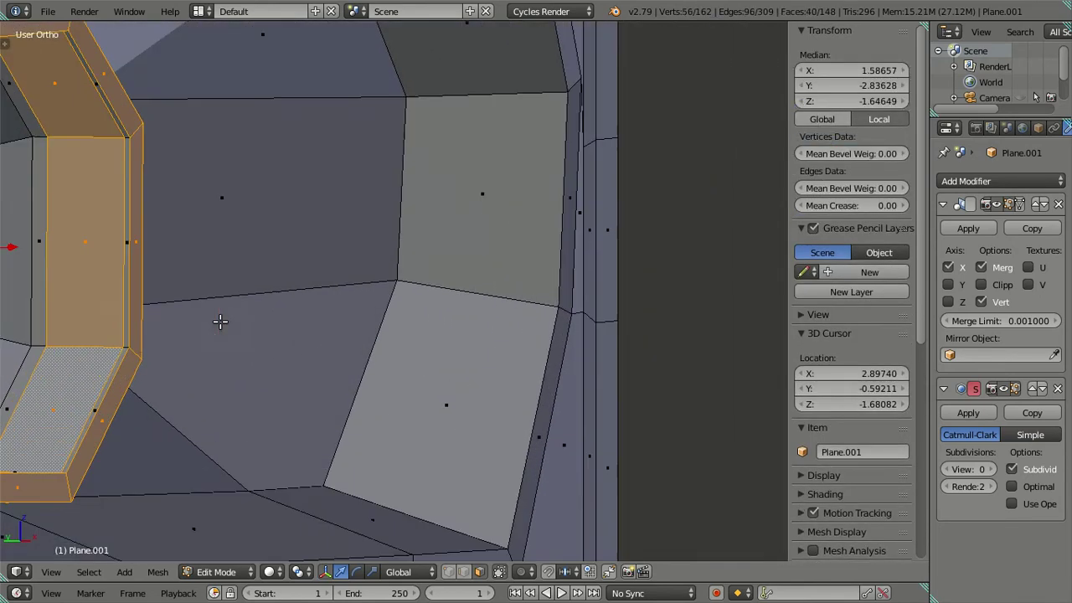
alt+shift+click(94, 345)
alt+shift+click(27, 344)
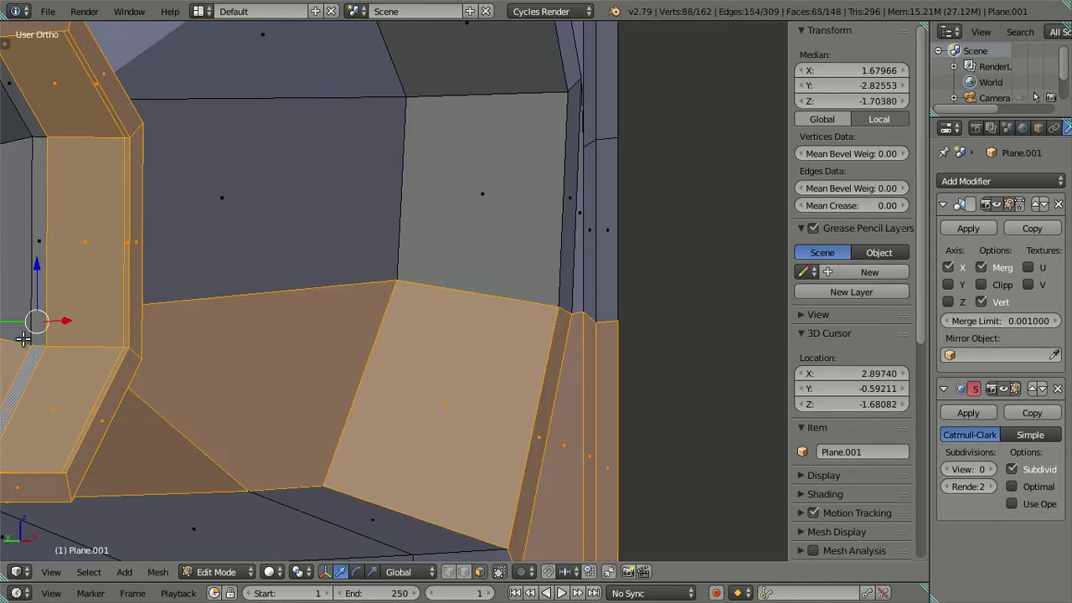
alt+shift+click(32, 345)
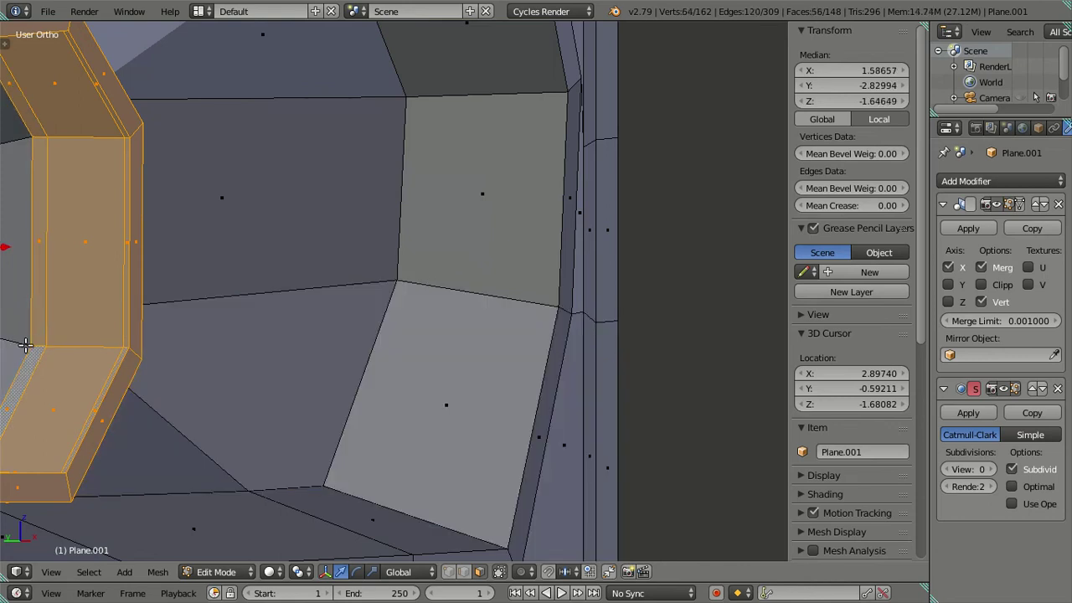
scroll(377, 324, down, 4)
mouse_move(377, 325)
middle_down()
mouse_move(287, 306)
mouse_move(351, 352)
middle_up()
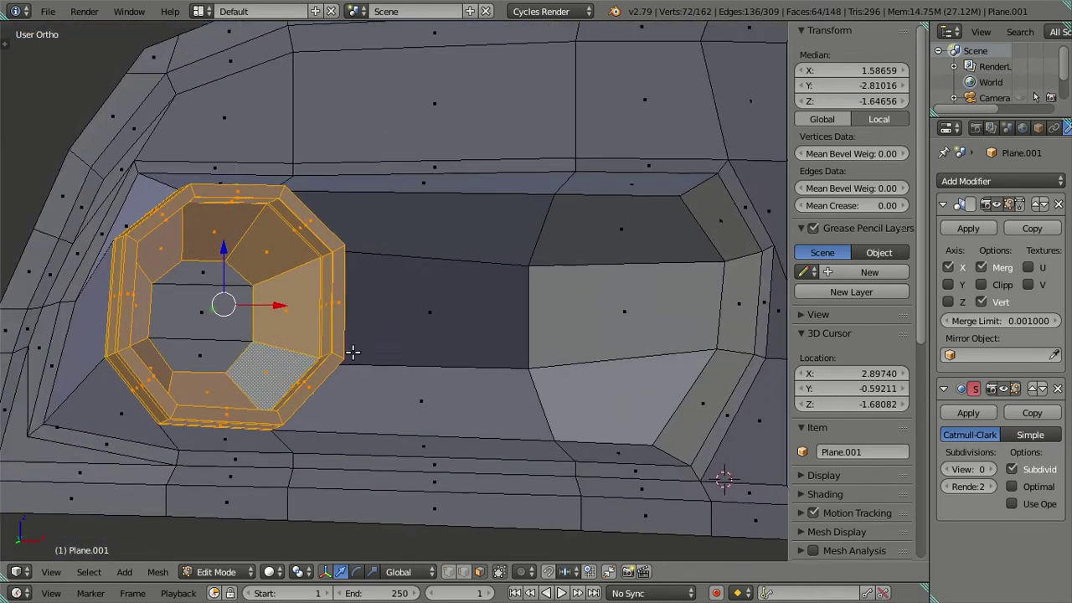
mouse_move(206, 273)
middle_down()
mouse_move(277, 310)
mouse_move(519, 324)
middle_up()
key(x)
click(503, 203)
Step: In front view, narrow the remaining octagon opening by scaling its edges along X
mouse_move(503, 204)
middle_down()
mouse_move(378, 271)
mouse_move(450, 342)
mouse_move(467, 338)
middle_up()
mouse_move(458, 299)
middle_down()
mouse_move(514, 259)
mouse_move(535, 282)
mouse_move(482, 312)
mouse_move(445, 275)
mouse_move(438, 249)
mouse_move(464, 263)
mouse_move(443, 278)
mouse_move(447, 292)
mouse_move(513, 265)
mouse_move(419, 282)
mouse_move(371, 307)
middle_up()
right_click(382, 309)
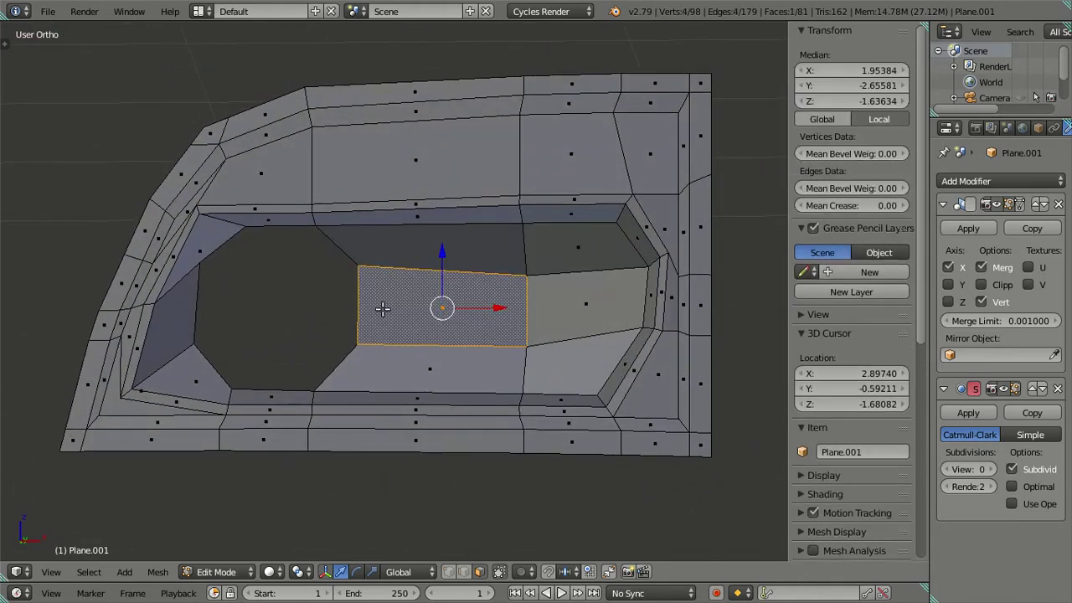
key(a)
right_click(351, 306)
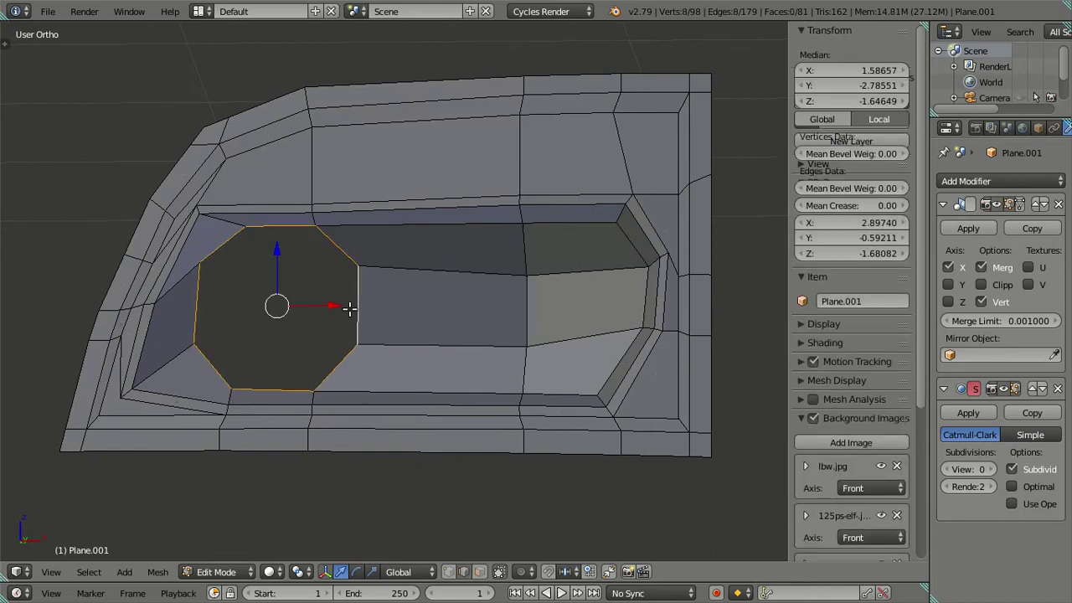
key(KP_1)
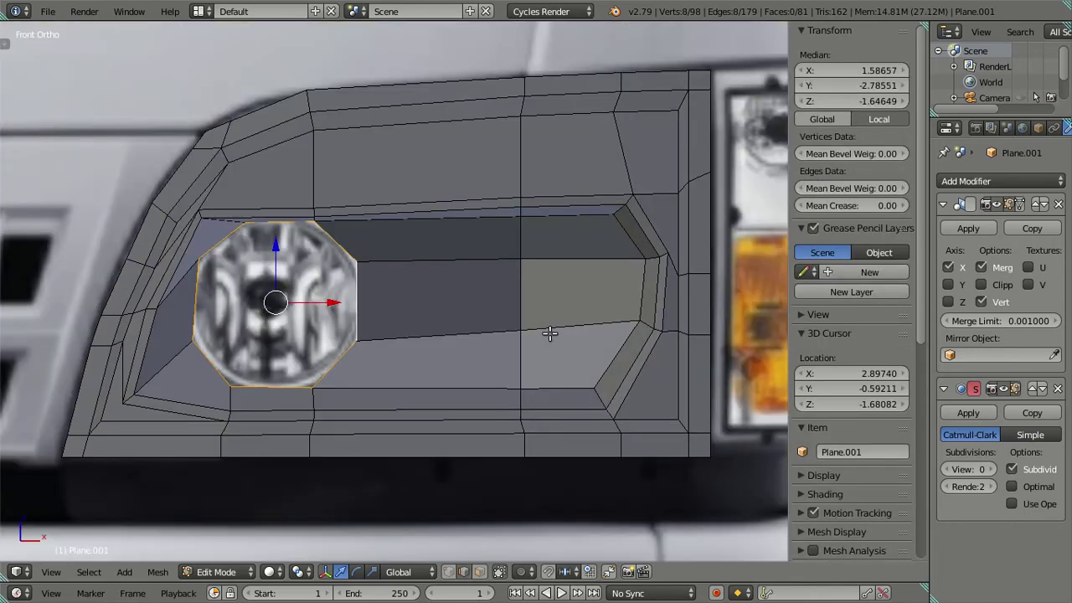
key(s)
key(Escape)
right_click(270, 246)
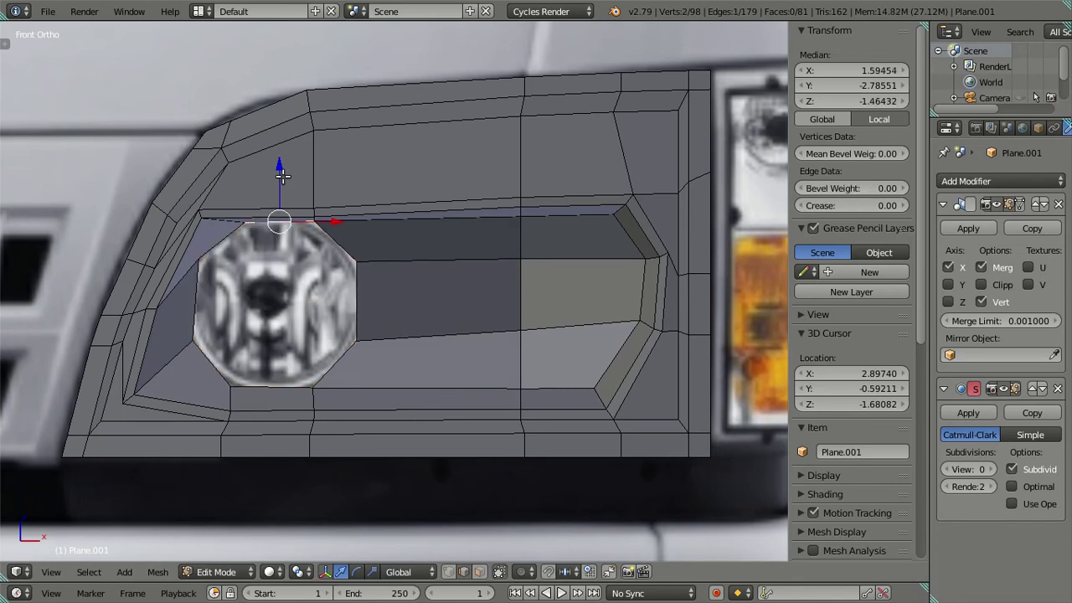
shift+right_click(358, 305)
key(s)
key(x)
key(Escape)
key(s)
key(x)
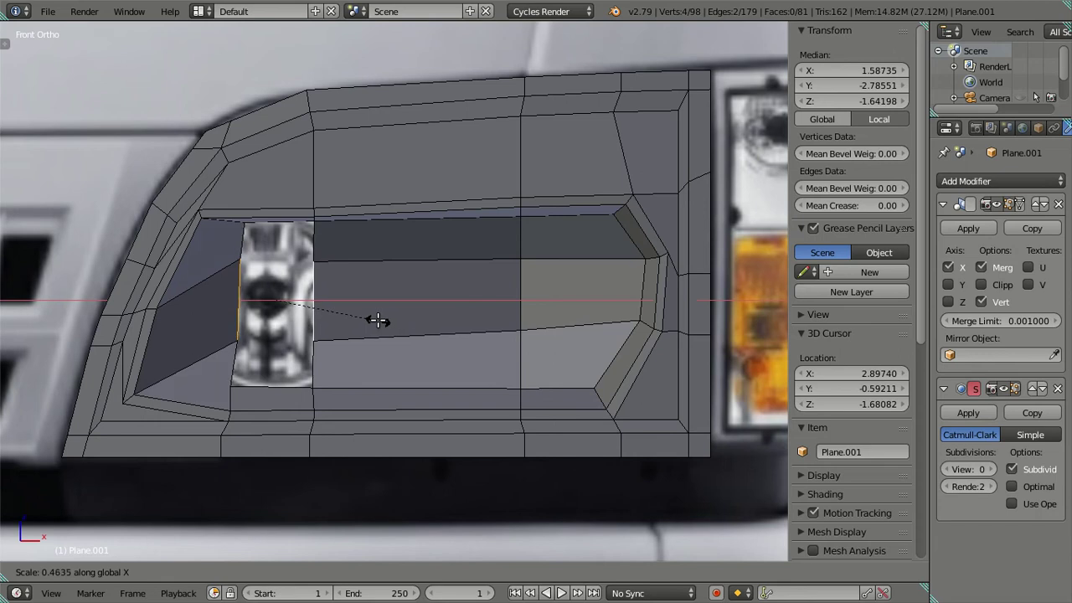
click(376, 319)
Step: Fill new faces across the headlight cavity, moving them down into place
key(a)
middle_drag(436, 326, 287, 316)
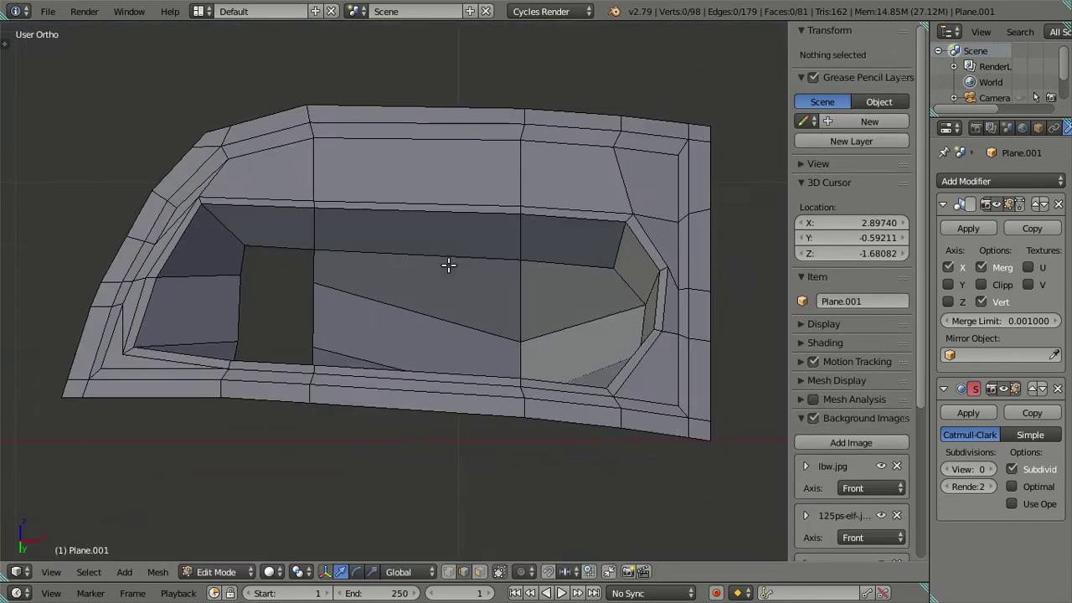
right_click(285, 267)
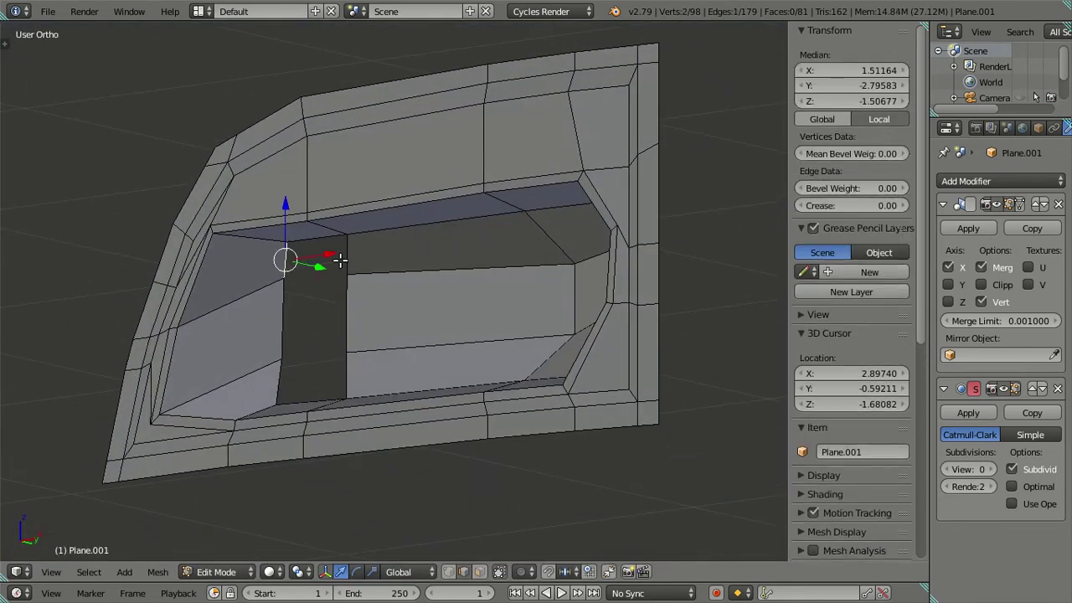
key(f)
key(g)
click(358, 332)
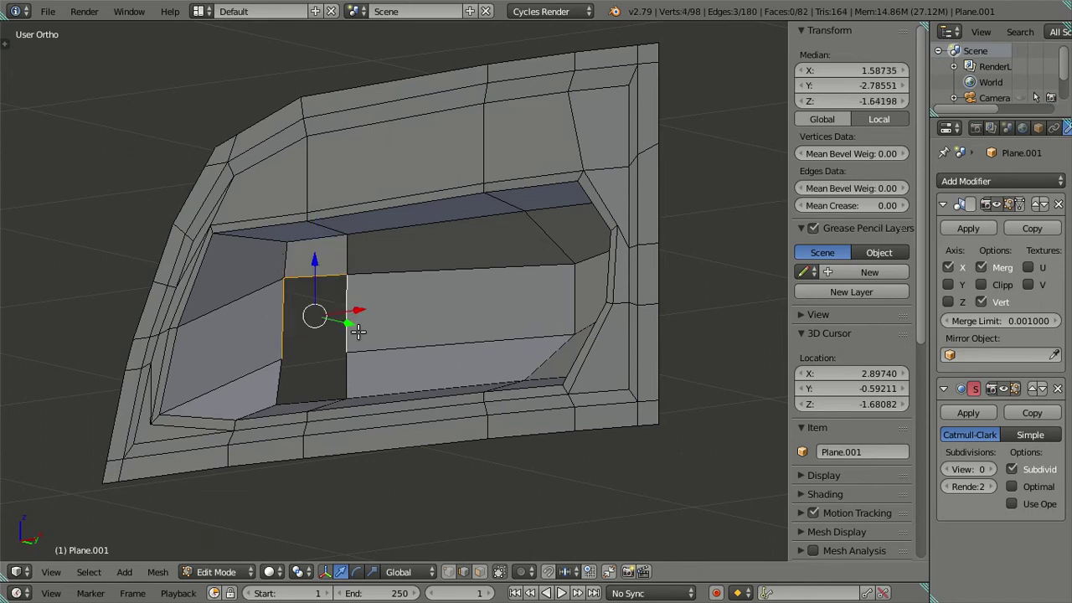
key(f)
key(g)
click(338, 376)
middle_drag(337, 376, 310, 342)
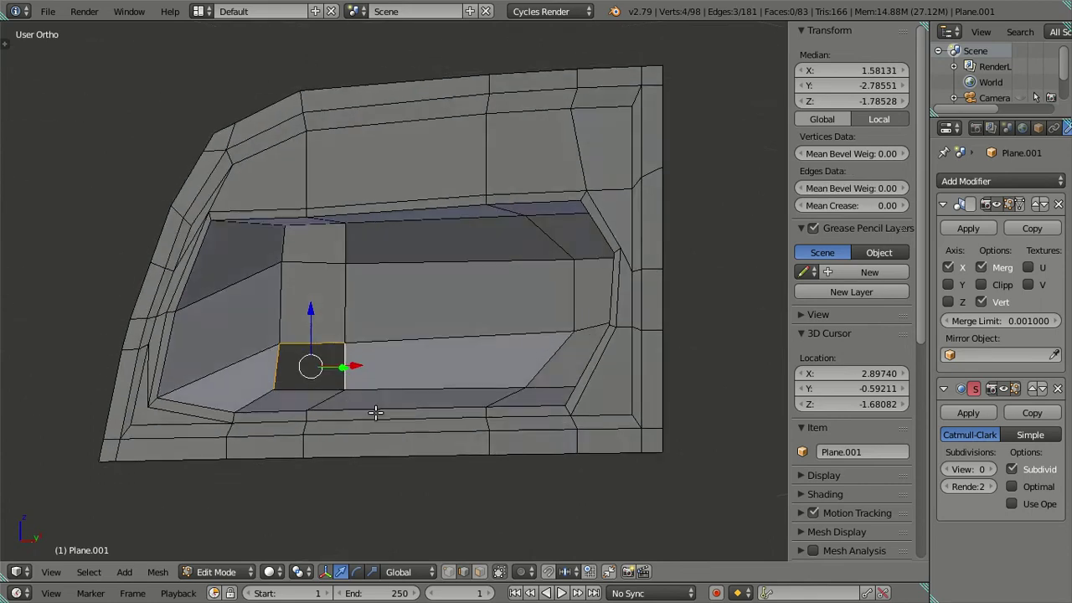
key(f)
key(a)
Step: Move the cavity's right-side edge along Y, then select the inner rim edge loop
mouse_move(388, 352)
middle_down()
mouse_move(545, 304)
mouse_move(550, 313)
mouse_move(427, 326)
mouse_move(376, 318)
mouse_move(478, 323)
middle_up()
right_click(494, 286)
middle_drag(494, 287, 401, 299)
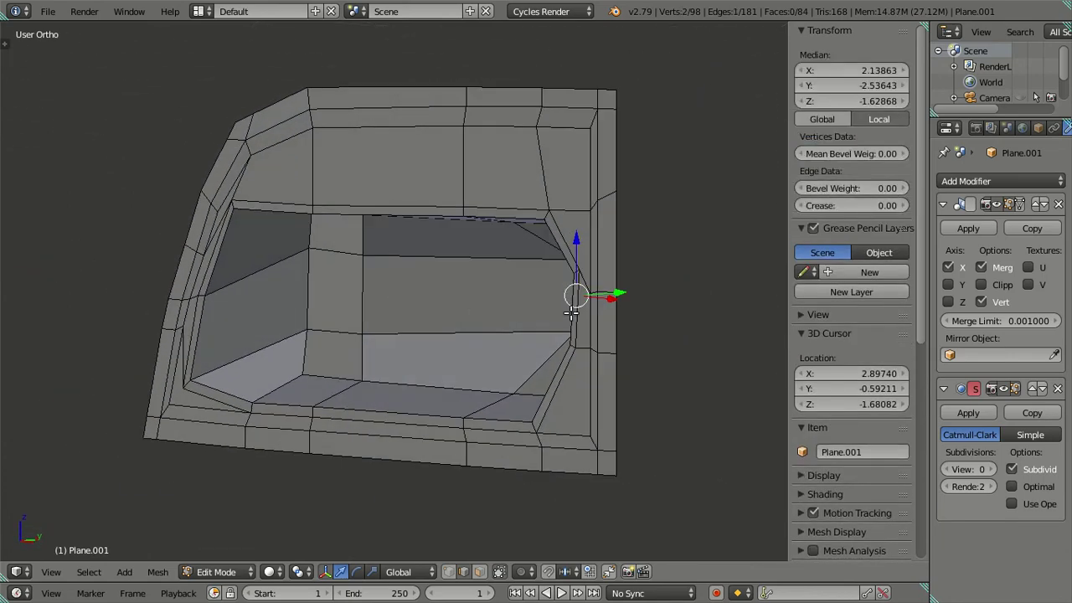
drag(624, 289, 563, 293)
mouse_move(563, 293)
middle_down()
mouse_move(453, 248)
mouse_move(402, 318)
mouse_move(463, 299)
mouse_move(577, 313)
mouse_move(545, 331)
middle_up()
key(a)
alt+right_click(631, 311)
Step: Dissolve the first inner rim loop, then the right, left and top rim edges
key(x)
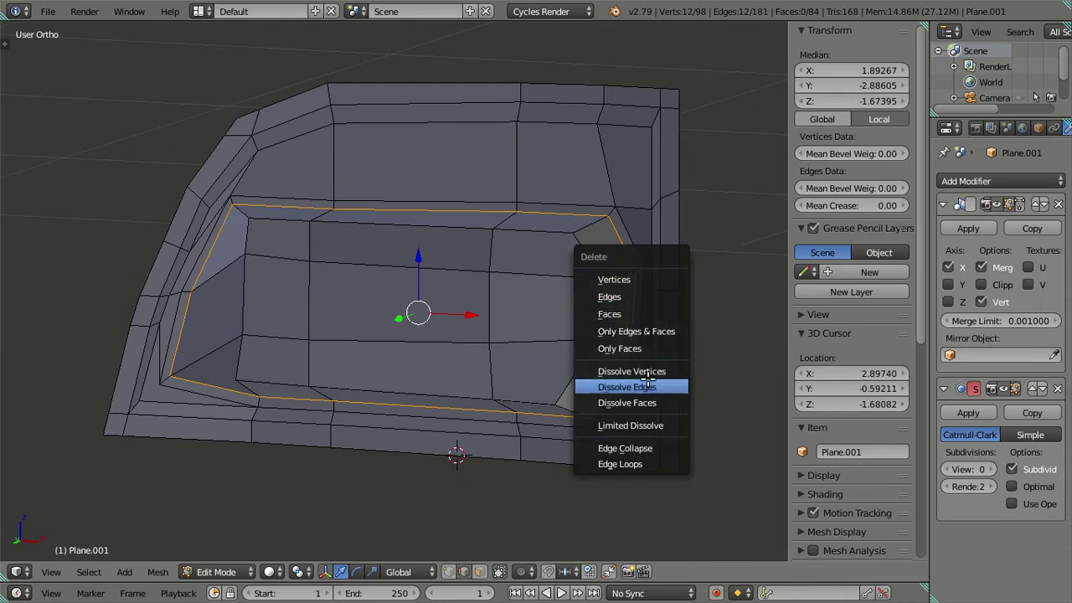
click(648, 381)
mouse_move(649, 381)
middle_down()
mouse_move(605, 301)
mouse_move(622, 328)
mouse_move(595, 365)
middle_up()
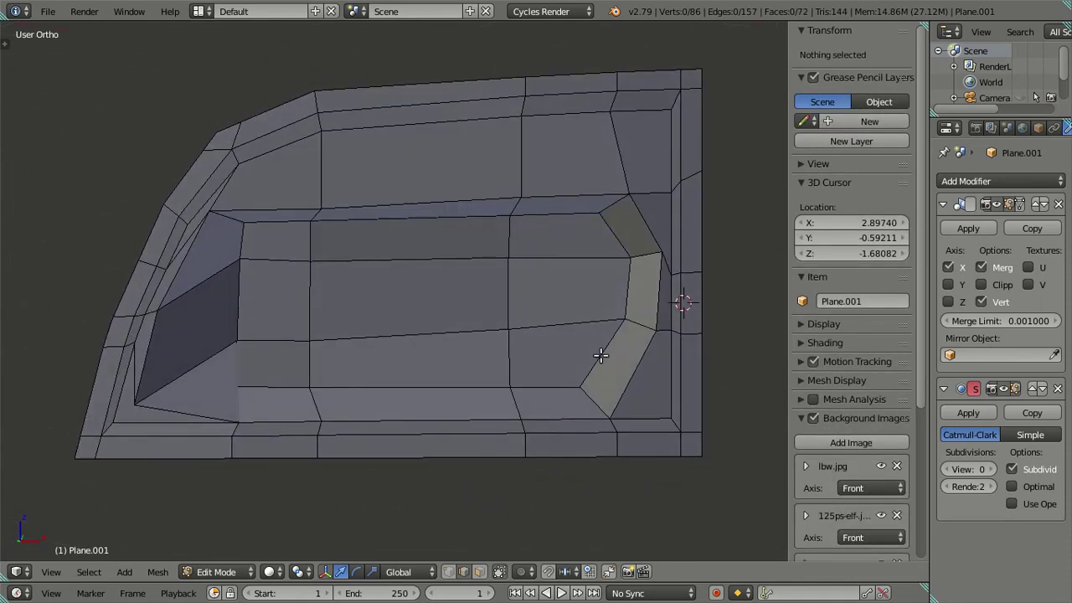
alt+right_click(640, 355)
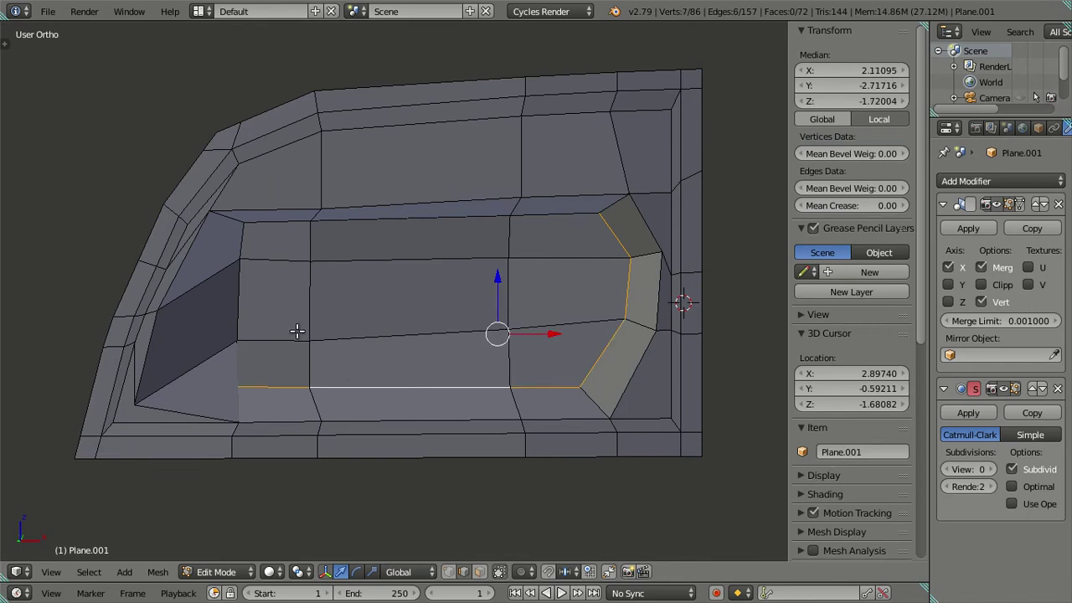
middle_drag(297, 330, 276, 332)
alt+shift+right_click(280, 326)
middle_drag(323, 289, 390, 226)
alt+shift+right_click(495, 268)
key(x)
click(497, 280)
Step: Push a recess vertex deeper in Y and lower it to about -1.71 Z
mouse_move(507, 280)
middle_down()
mouse_move(526, 354)
mouse_move(592, 366)
mouse_move(608, 400)
mouse_move(388, 330)
mouse_move(376, 354)
middle_up()
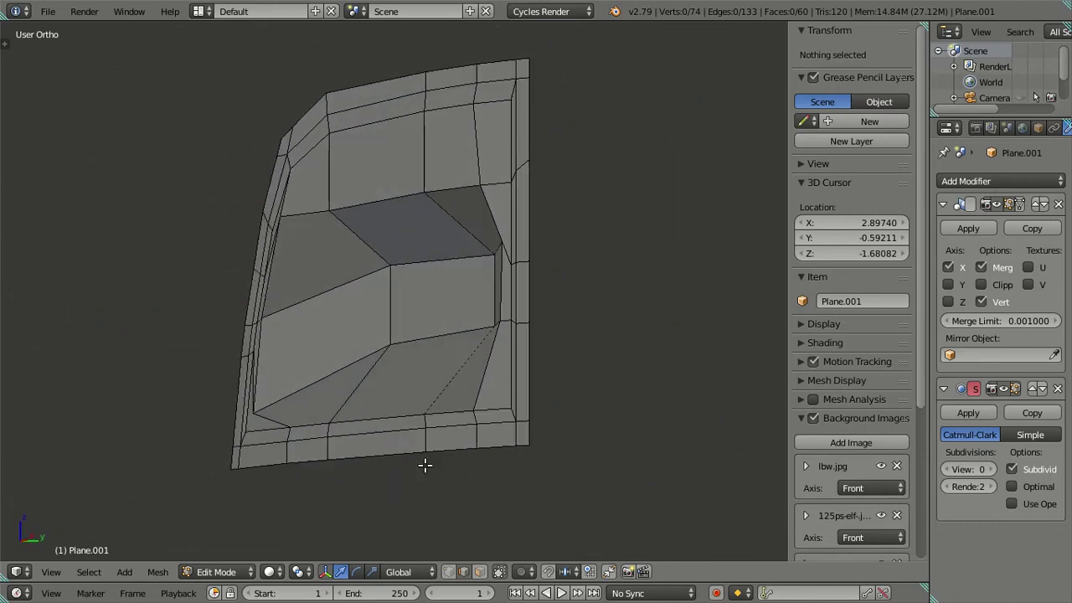
right_click(335, 205)
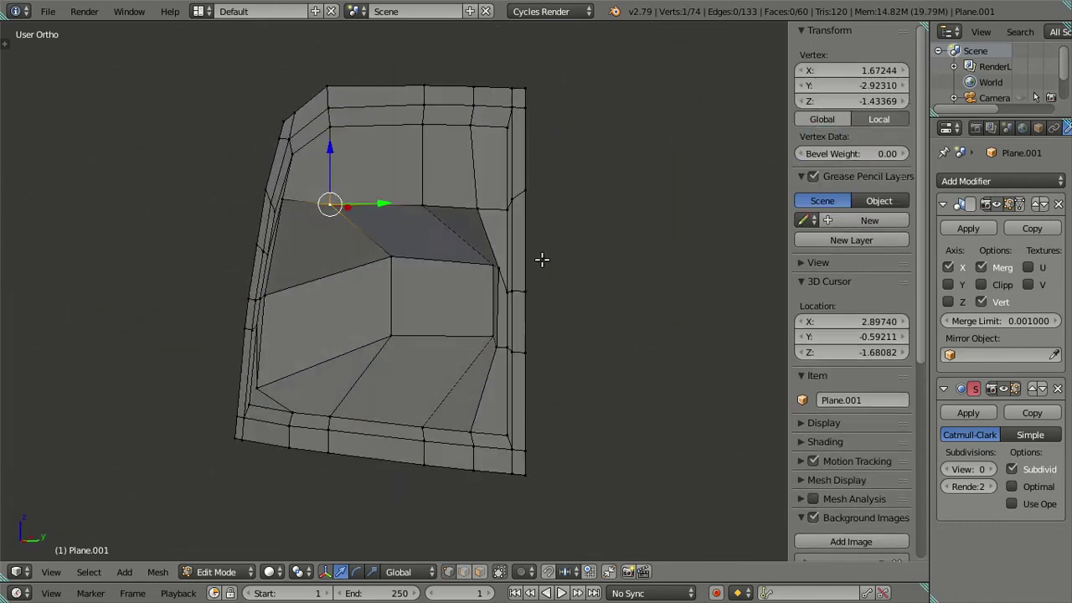
middle_drag(541, 259, 755, 126)
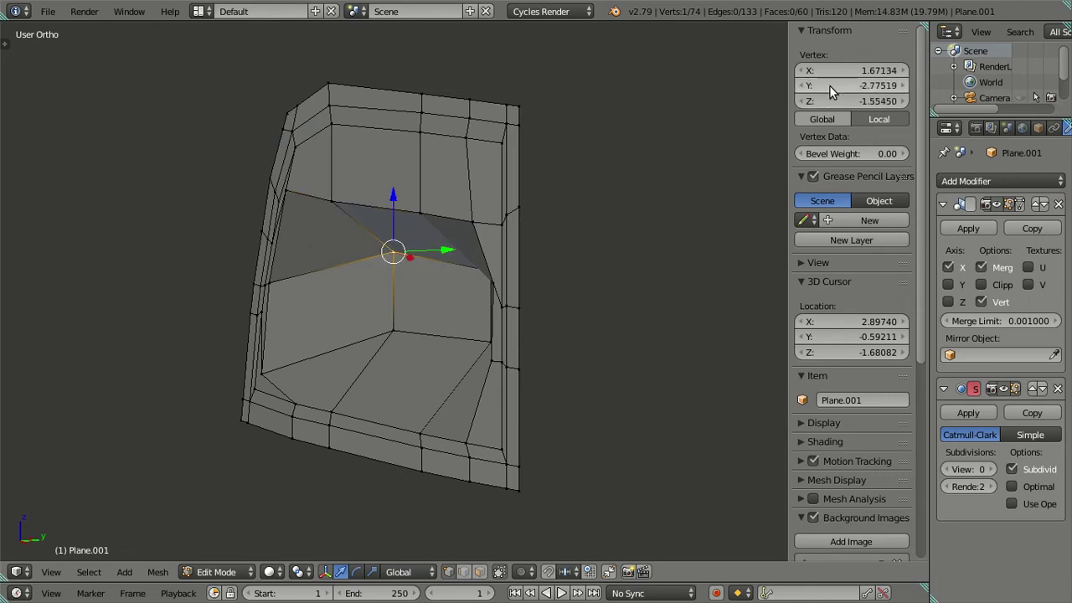
right_click(395, 341)
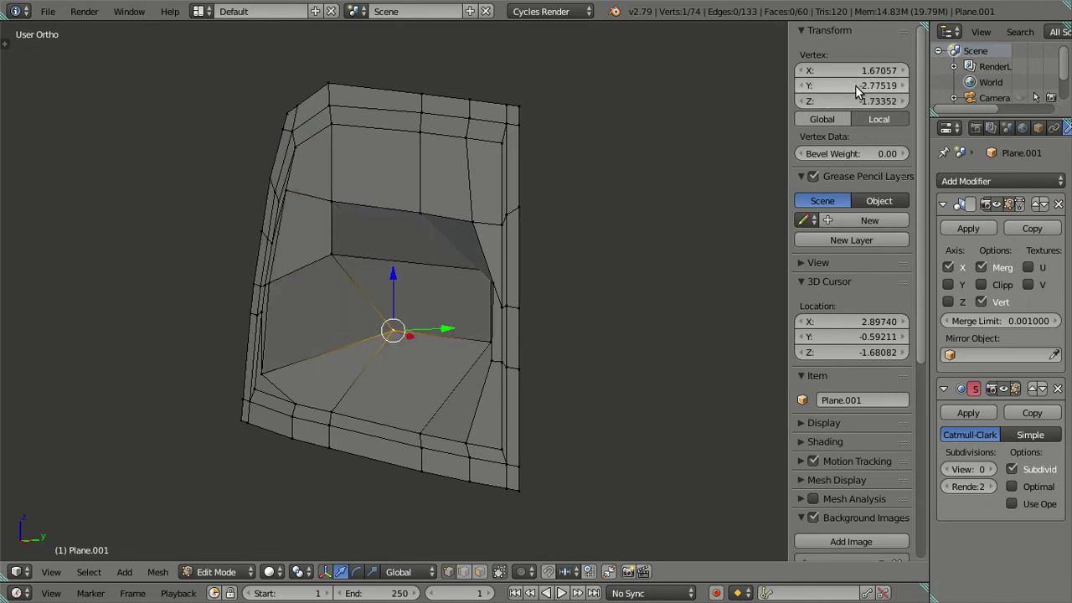
mouse_move(712, 172)
middle_down()
mouse_move(473, 330)
mouse_move(508, 275)
middle_up()
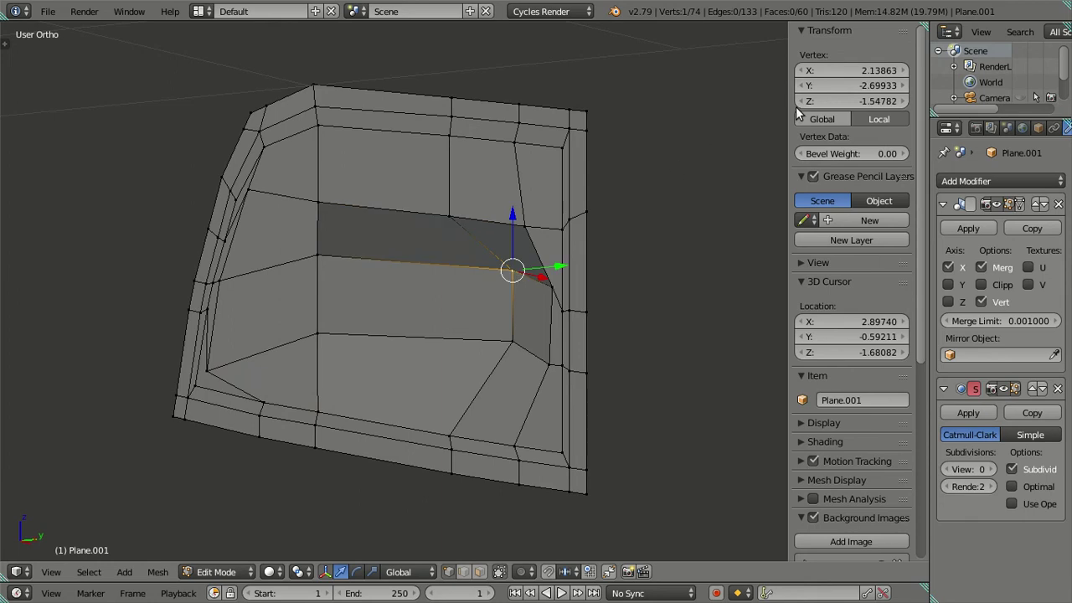
mouse_move(824, 84)
mouse_down()
mouse_move(796, 85)
mouse_move(825, 101)
mouse_up()
mouse_move(589, 335)
middle_down()
mouse_move(644, 374)
mouse_move(473, 428)
mouse_move(499, 385)
mouse_move(447, 382)
middle_up()
key(a)
key(KP_1)
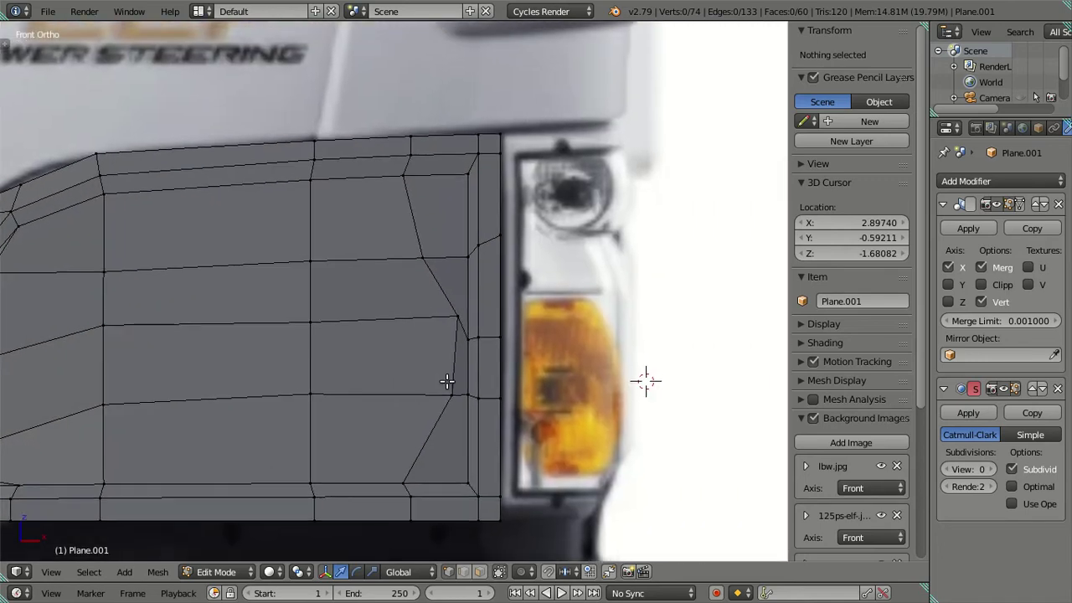
Step: Slide the vertex column beside the headlight sideways to match the photo
right_click(422, 257)
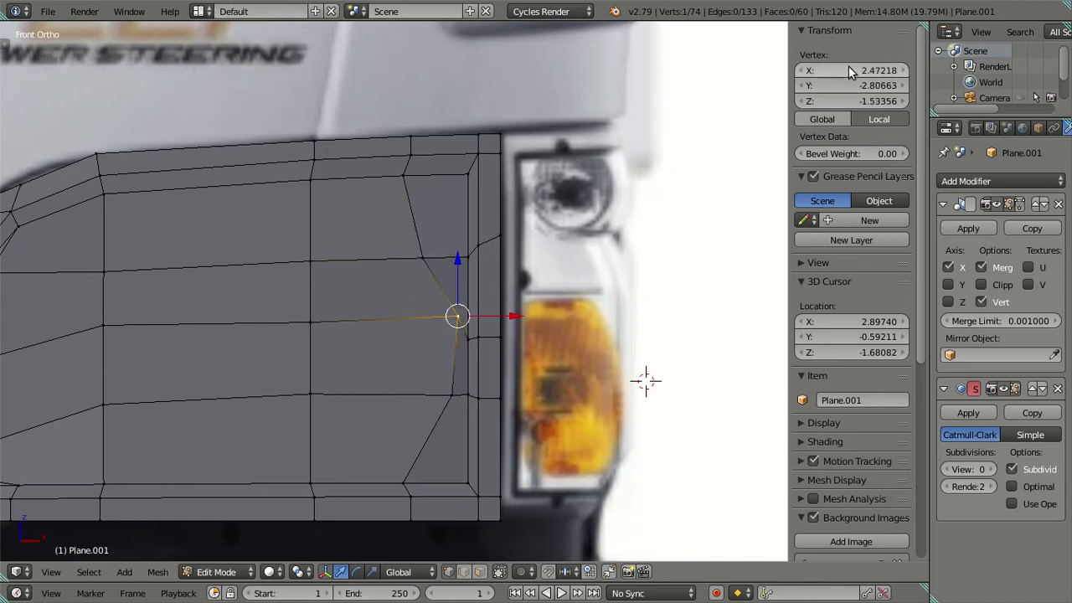
key(ctrl+z)
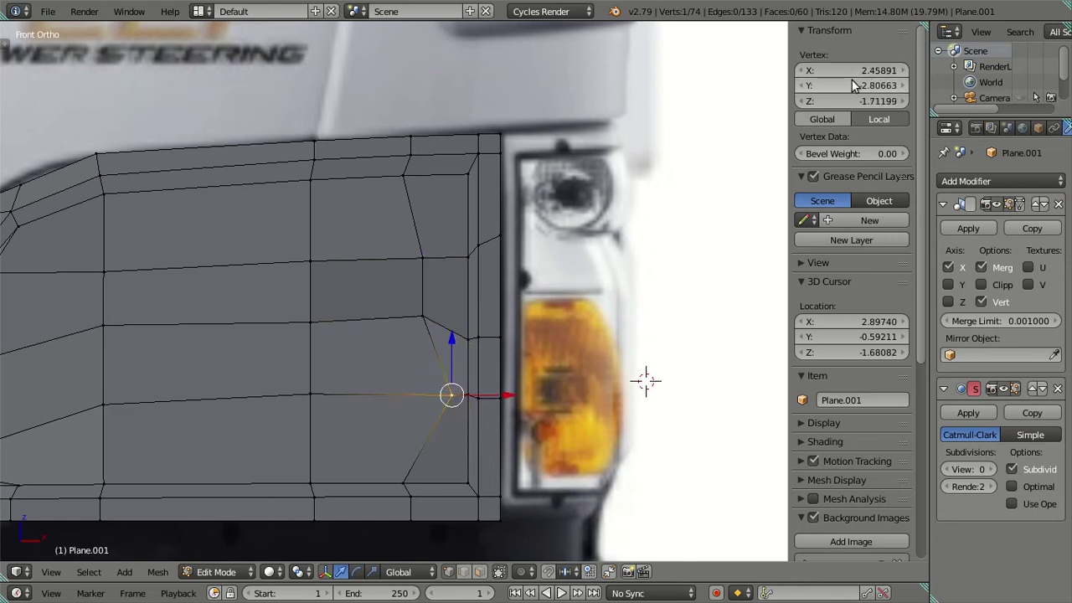
key(ctrl+z)
key(a)
right_click(416, 278)
ctrl+right_click(422, 394)
drag(479, 318, 482, 318)
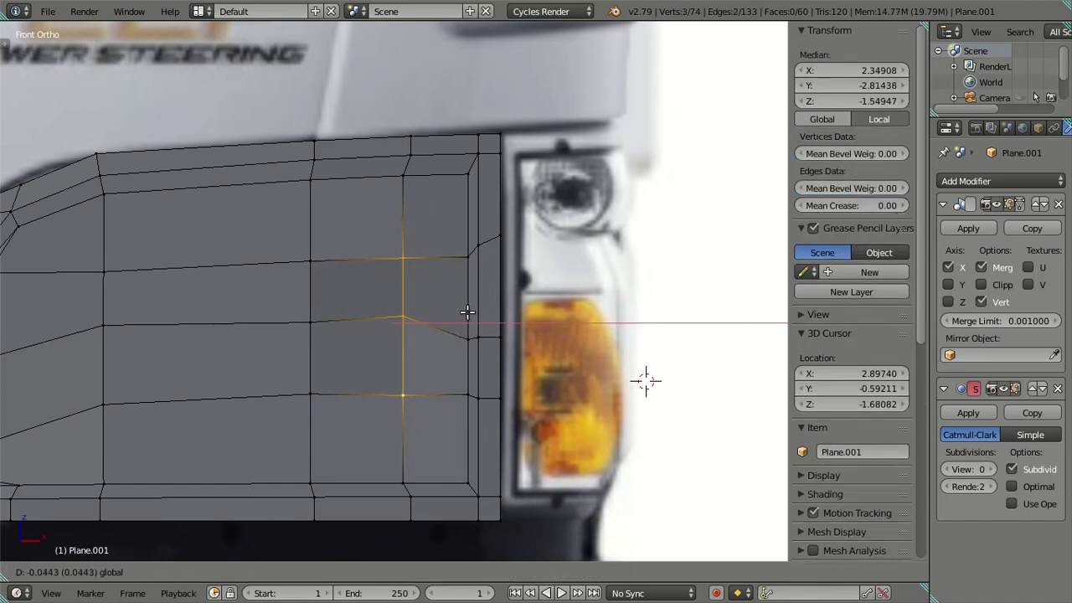
drag(467, 313, 467, 314)
key(a)
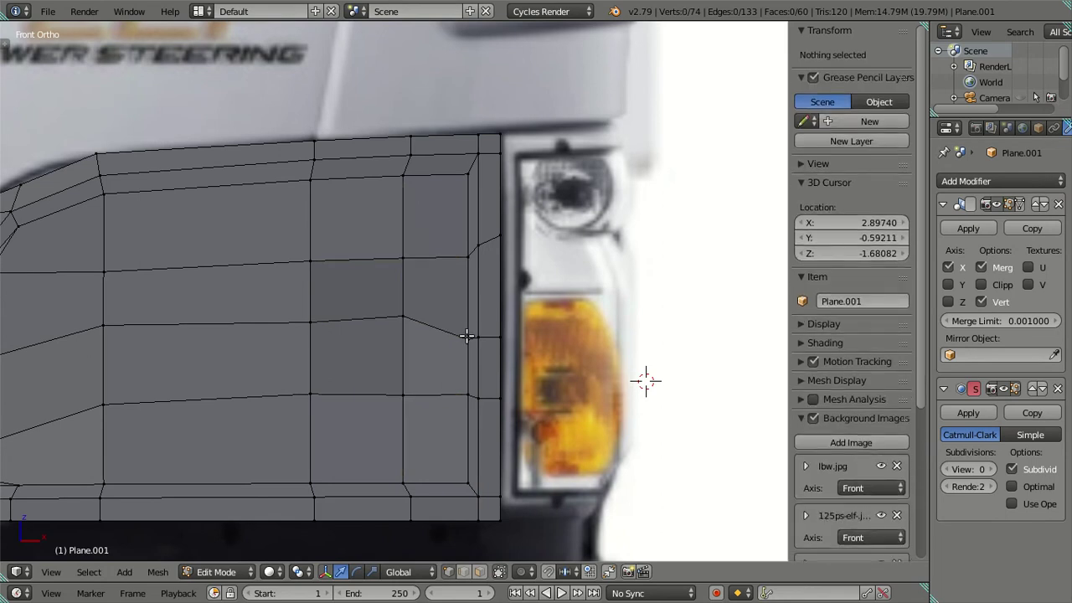
Step: Raise the panel's right-edge vertices to line up with the reference photo
scroll(467, 336, down, 2)
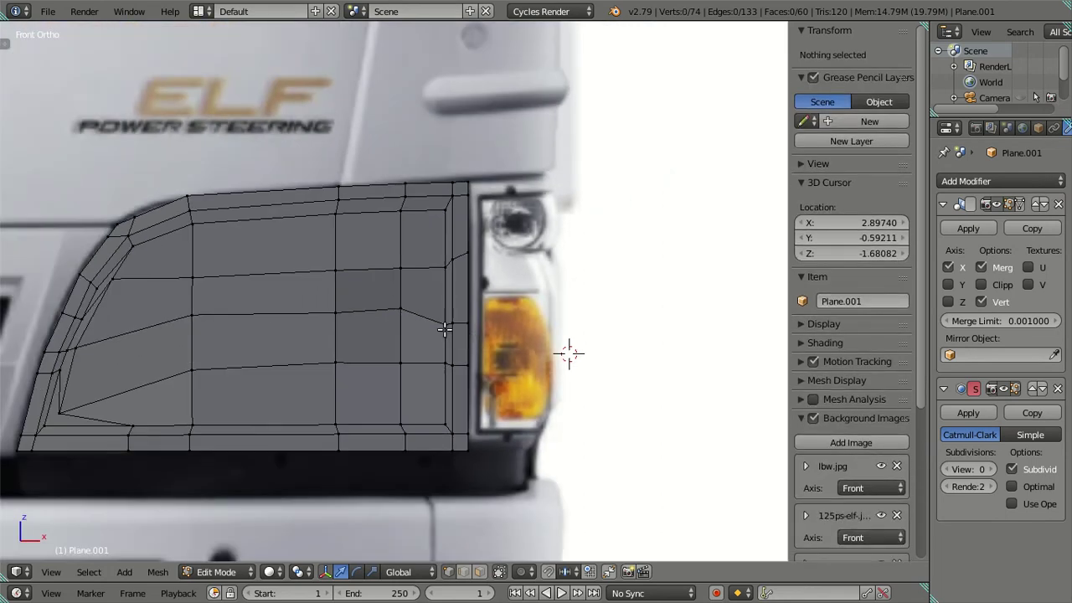
right_click(444, 329)
shift+right_click(466, 327)
scroll(469, 322, up, 2)
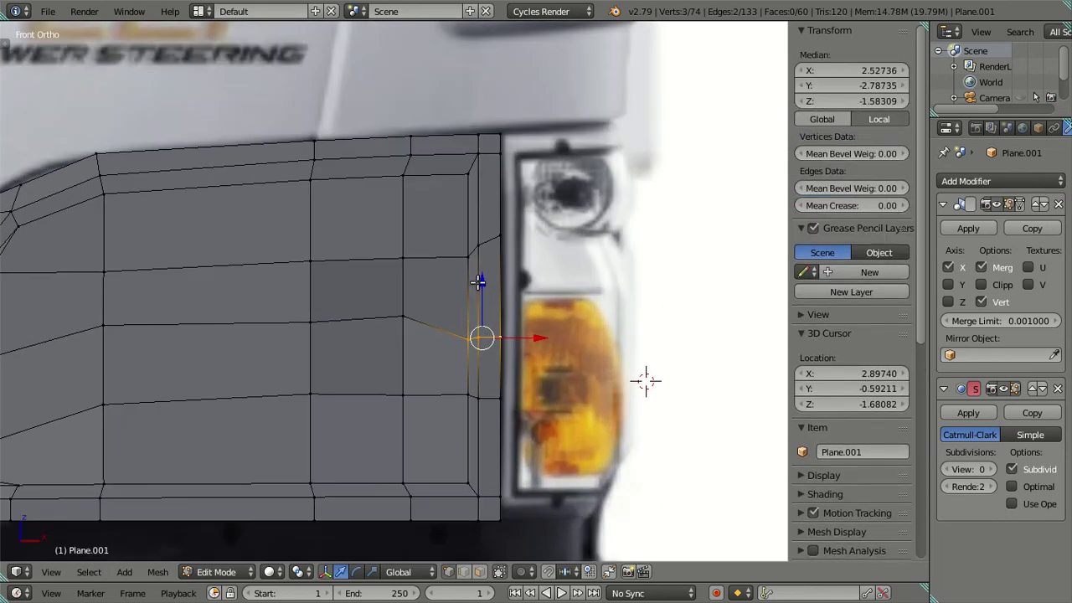
drag(477, 282, 479, 266)
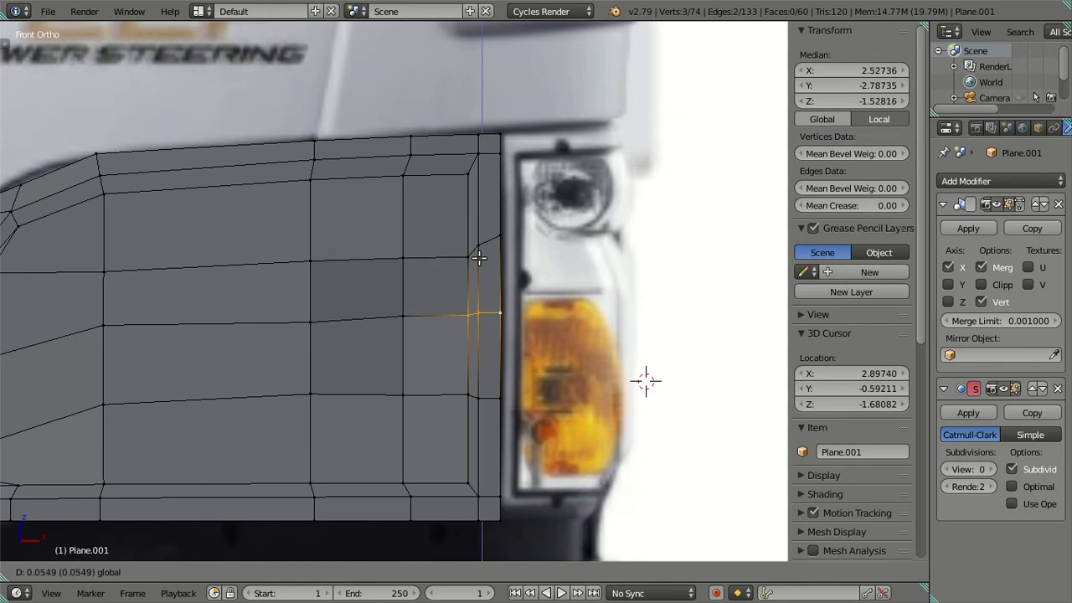
click(479, 258)
right_click(320, 310)
key(g)
key(Escape)
key(a)
Step: Lower a panel-edge vertex to about -1.71 Z and return to Object Mode
scroll(314, 285, down, 3)
mouse_move(332, 327)
middle_down()
mouse_move(313, 446)
mouse_move(239, 398)
middle_up()
mouse_move(304, 367)
middle_down()
mouse_move(299, 354)
mouse_move(361, 335)
mouse_move(390, 430)
mouse_move(380, 395)
middle_up()
scroll(379, 394, up, 3)
right_click(355, 205)
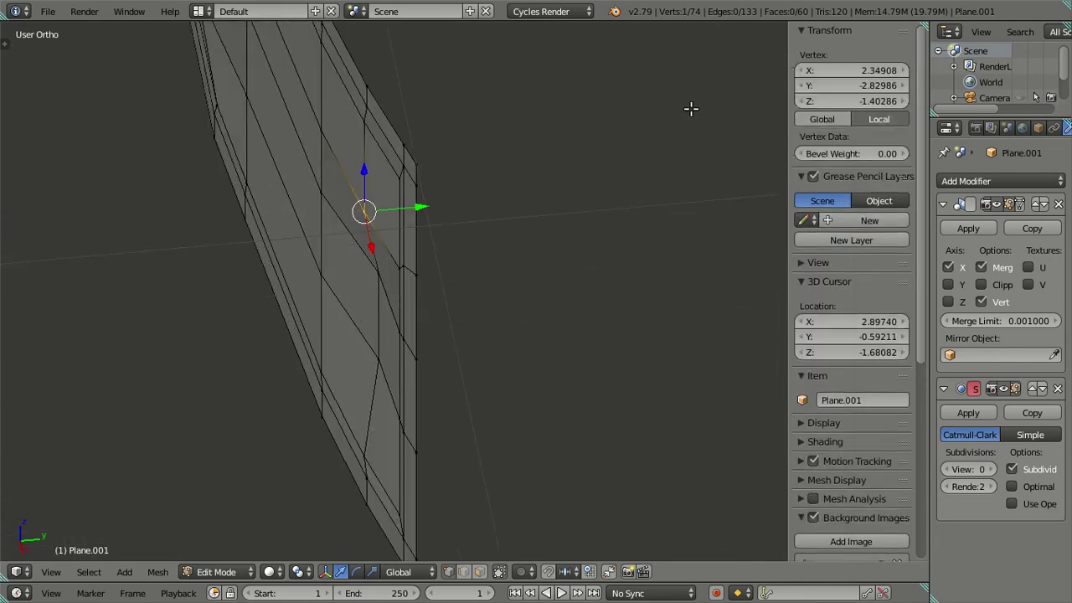
click(824, 86)
key(Return)
mouse_move(819, 101)
mouse_down()
mouse_move(805, 101)
mouse_move(805, 85)
mouse_up()
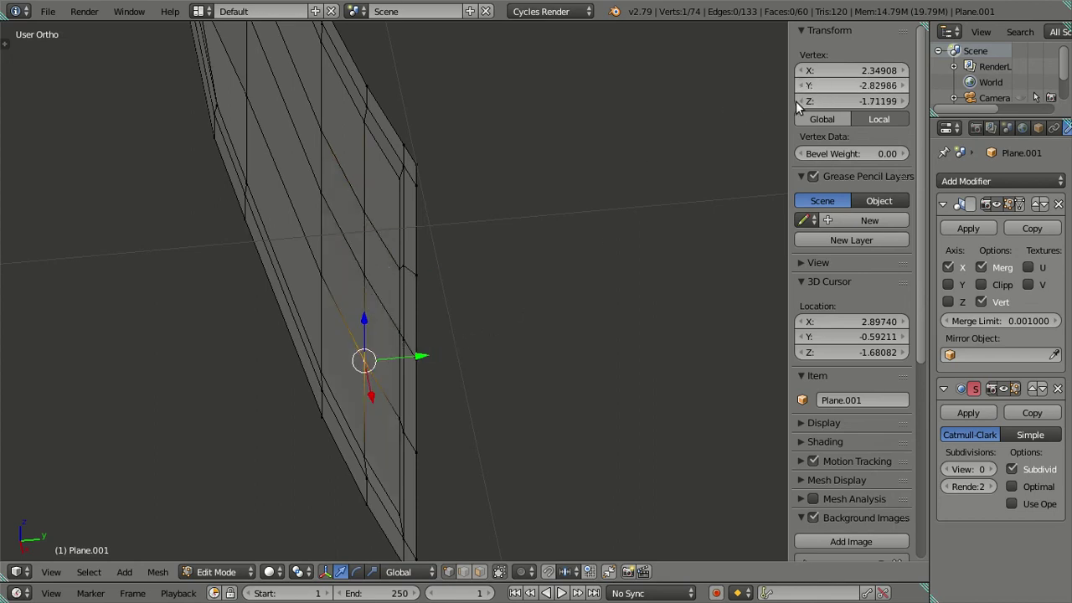
key(Tab)
mouse_move(390, 329)
middle_down()
mouse_move(460, 277)
mouse_move(547, 266)
middle_up()
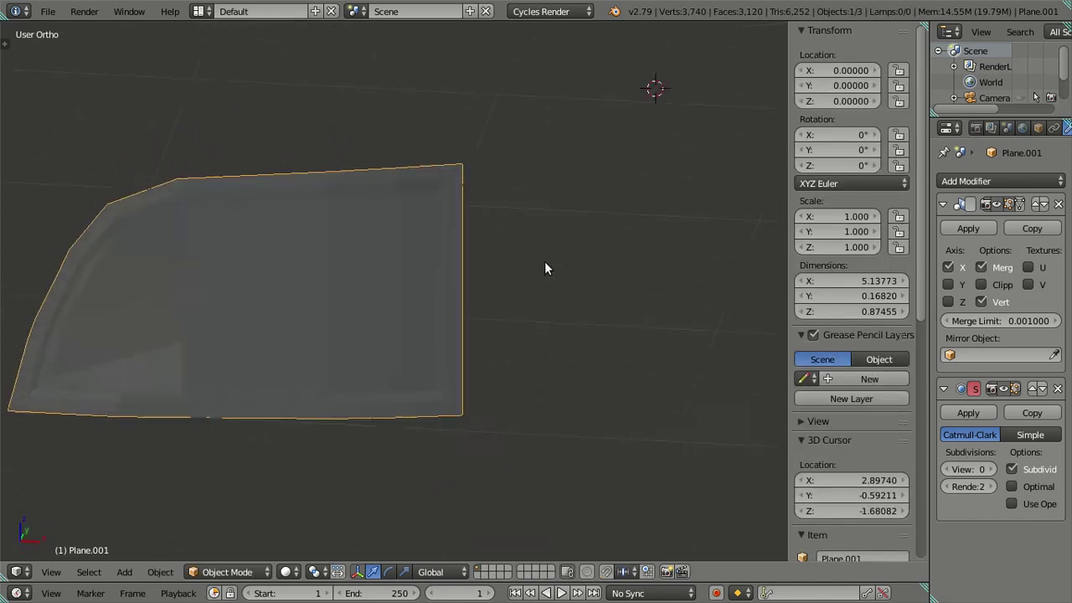
Step: In front Edit Mode, shift the left-curve vertices horizontally onto the photo's outline
mouse_move(383, 308)
middle_down()
mouse_move(307, 338)
mouse_move(431, 363)
middle_up()
key(KP_1)
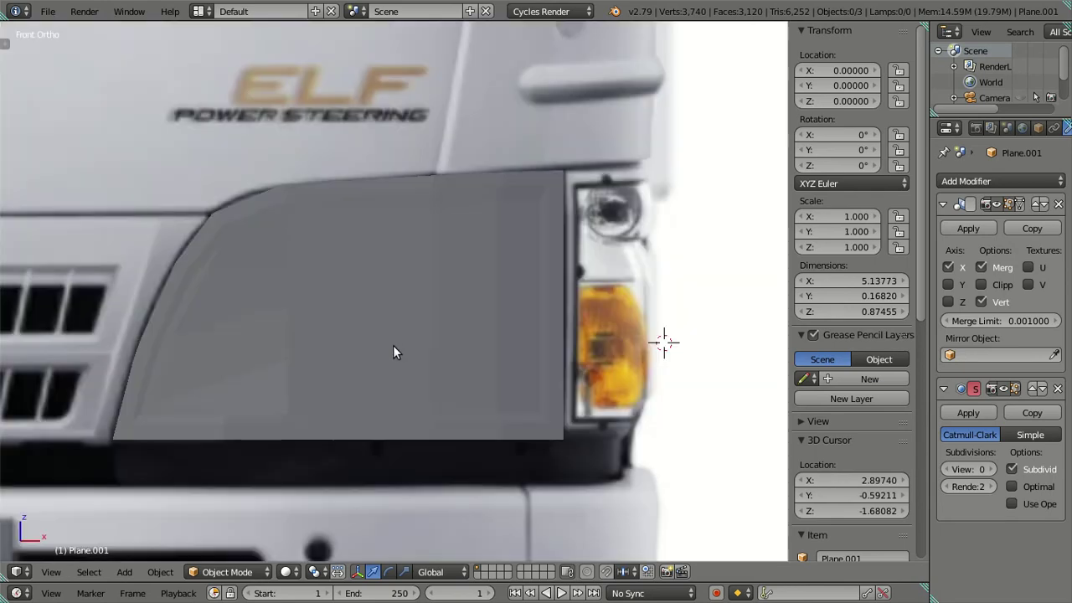
key(Tab)
right_click(156, 402)
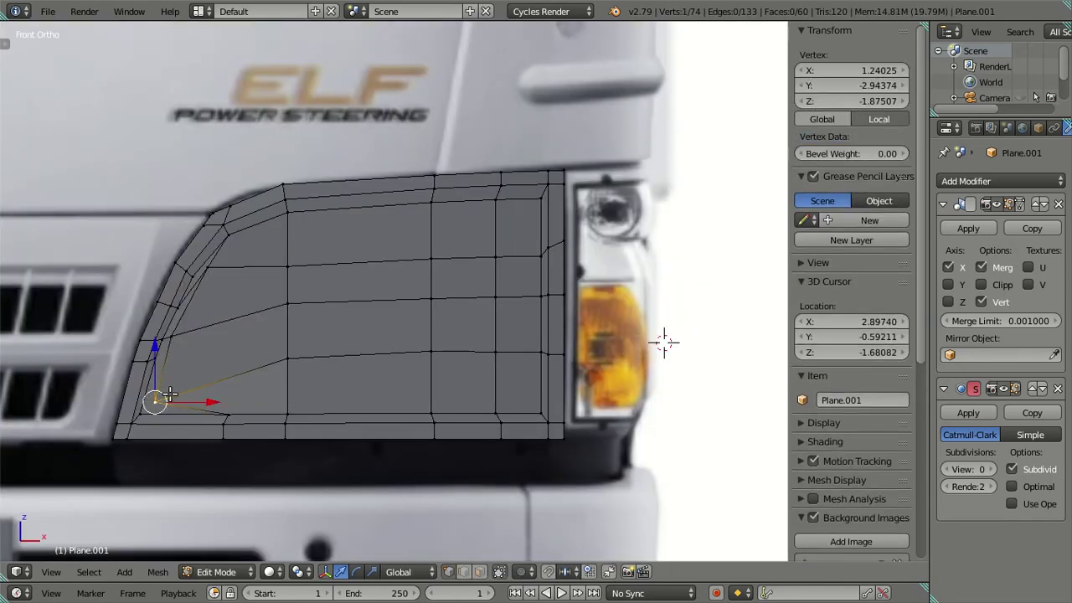
alt+right_click(207, 281)
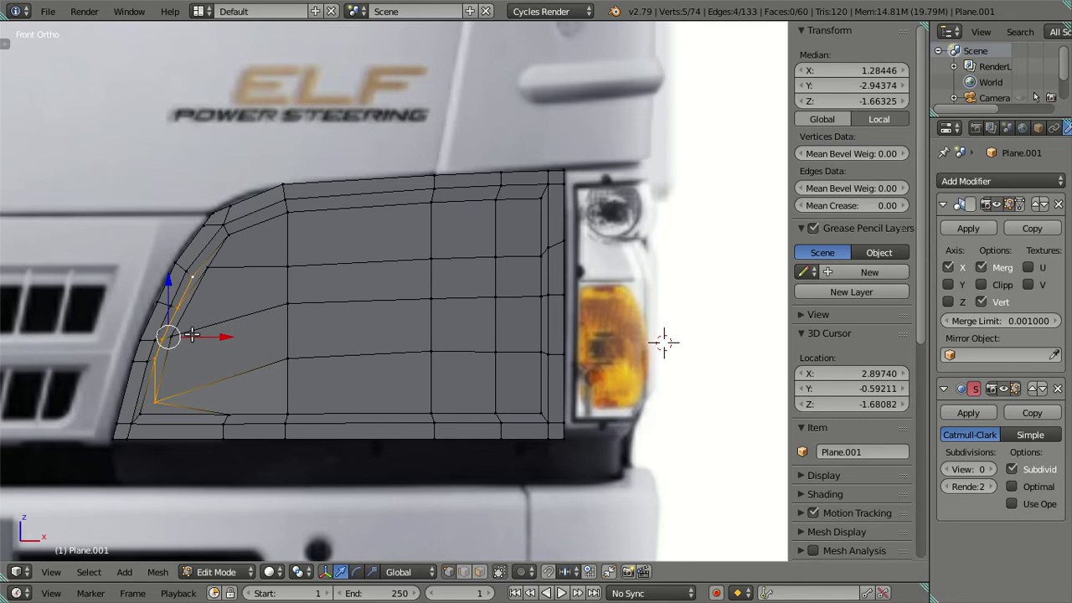
right_click(183, 332)
right_click(178, 333)
shift+right_click(193, 301)
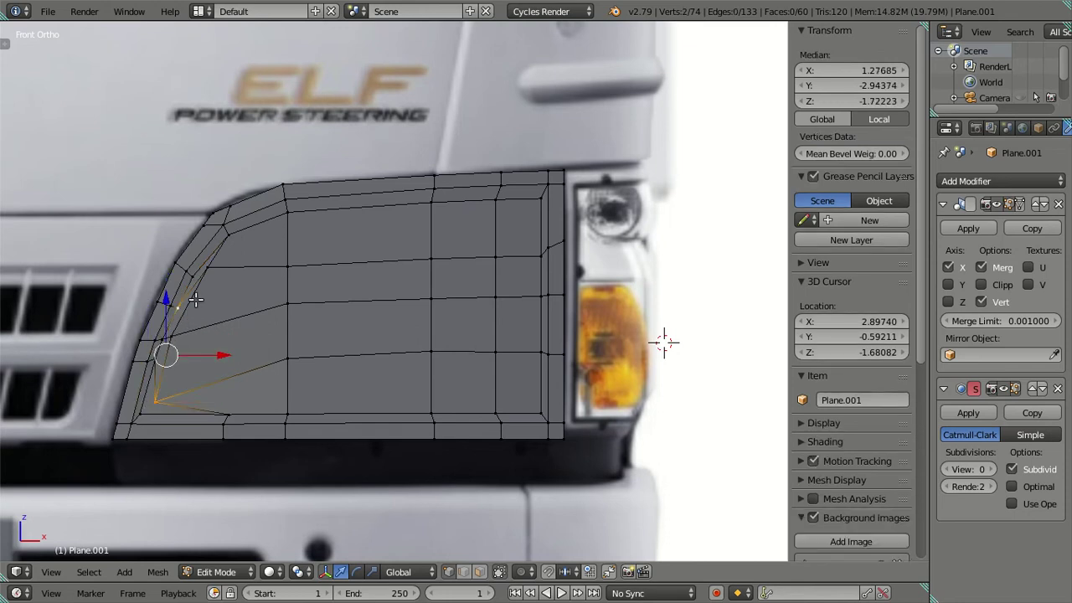
shift+right_click(177, 319)
shift+right_click(181, 335)
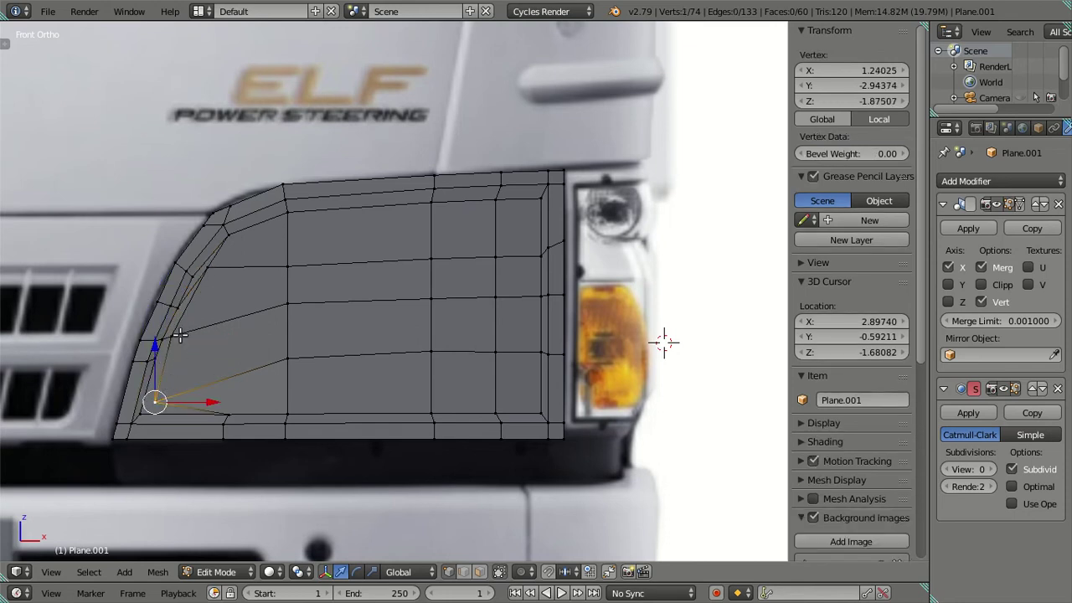
shift+right_click(190, 316)
shift+right_click(216, 269)
key(g)
key(x)
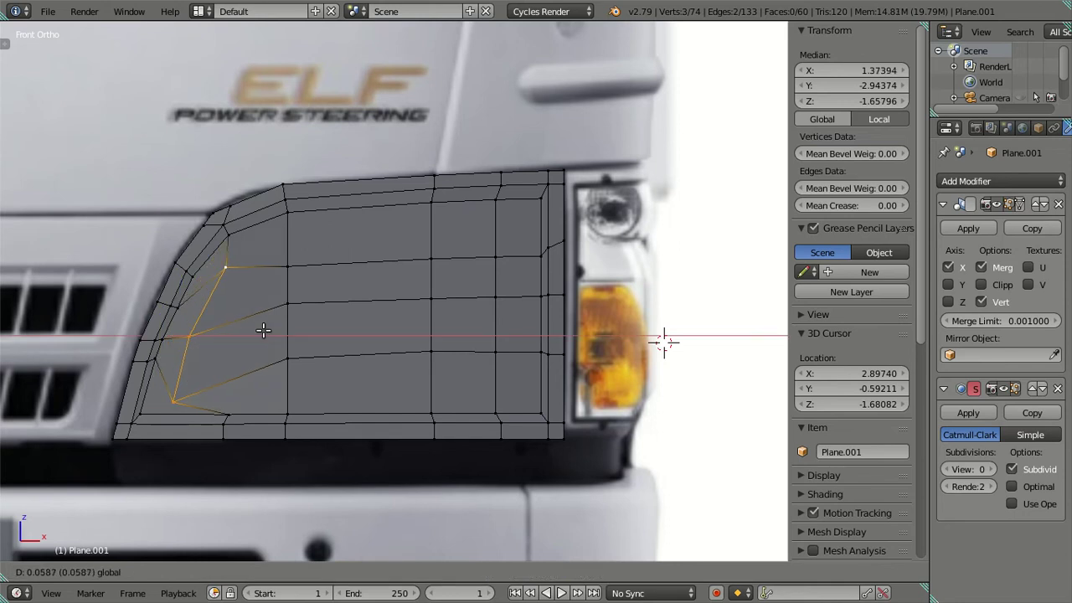
click(266, 331)
Step: Move the two lower left-side vertices further right, then adjust one vertically
shift+right_click(230, 268)
key(g)
key(x)
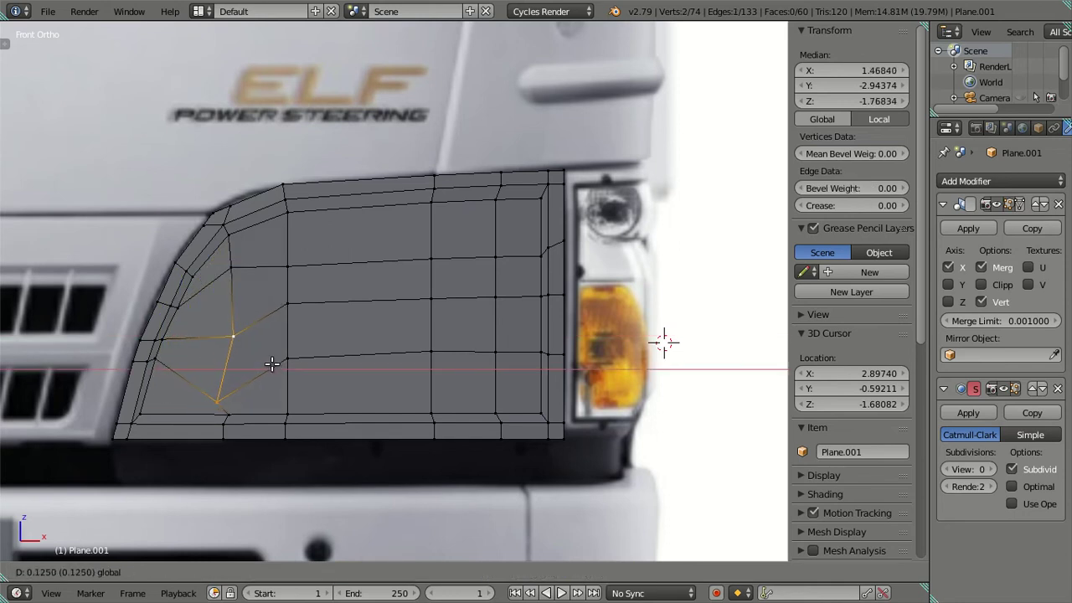
click(275, 369)
right_click(261, 391)
key(g)
key(x)
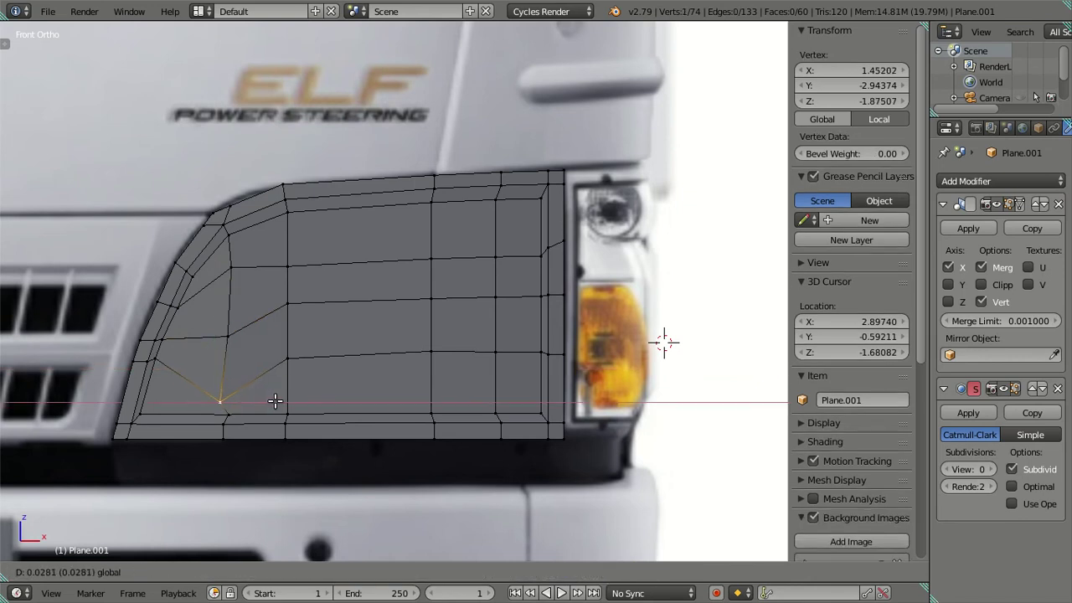
click(279, 400)
key(g)
key(z)
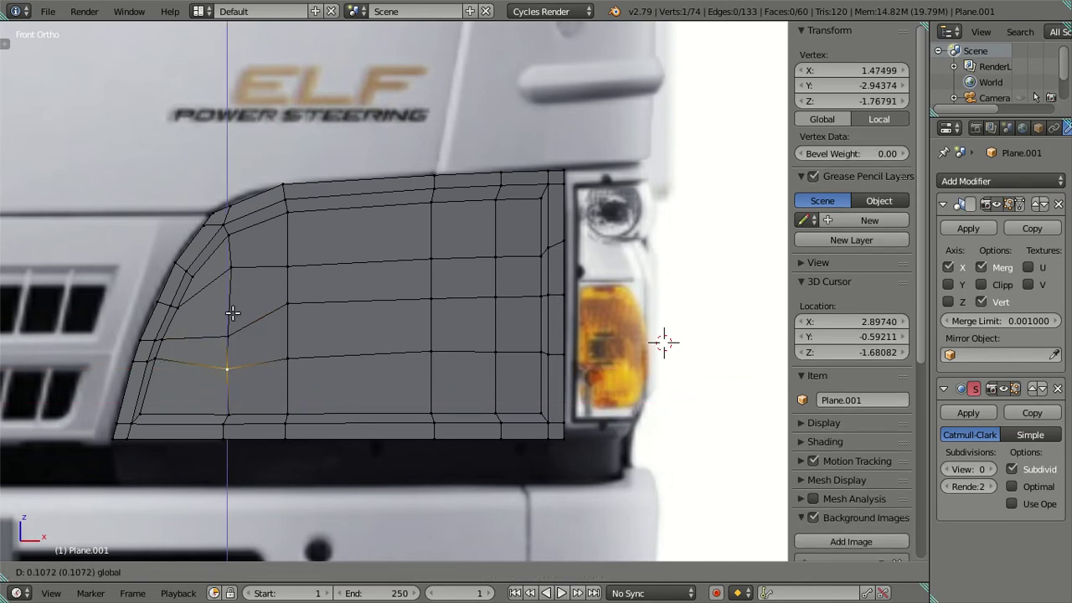
click(233, 303)
key(g)
key(z)
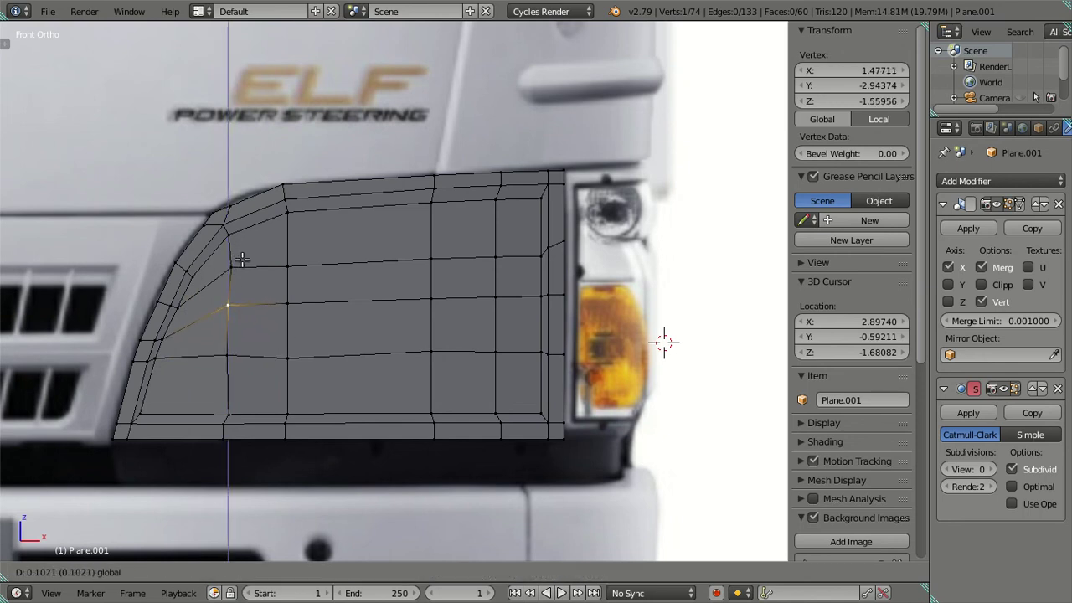
click(239, 260)
Step: Slide the upper and lower inner-line vertices vertically, one settling near -1.72 Z
right_click(232, 265)
key(g)
key(z)
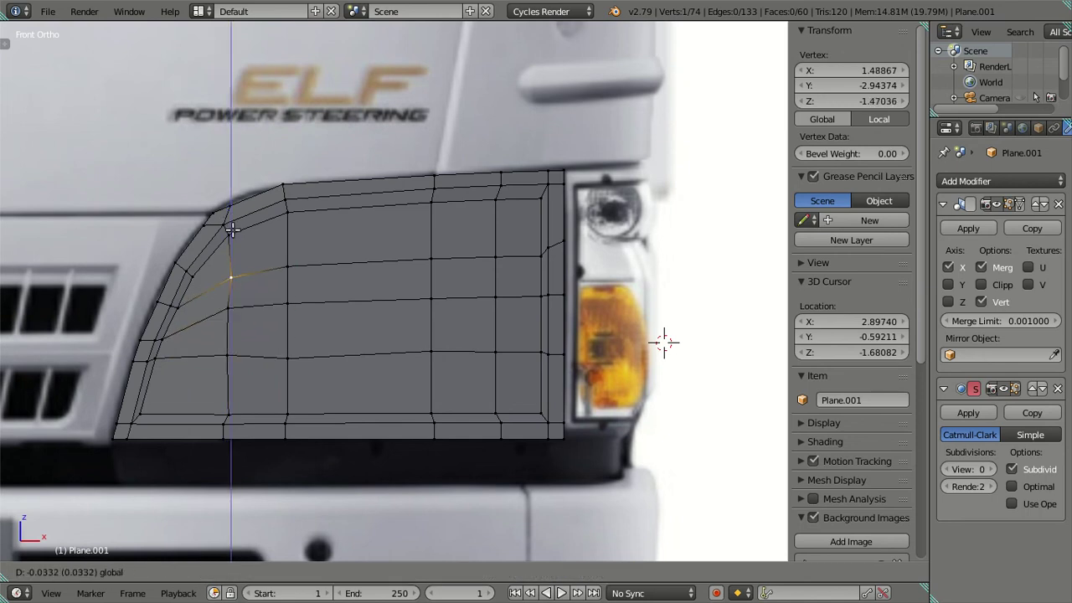
click(232, 241)
key(g)
key(z)
click(233, 312)
right_click(226, 343)
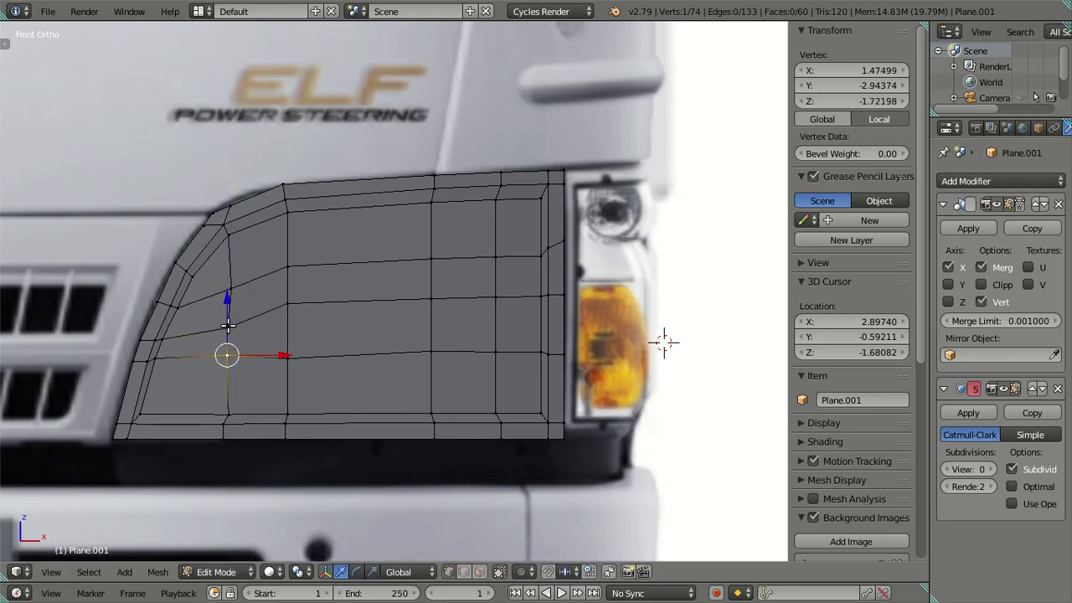
key(g)
key(z)
click(232, 311)
Step: Read the coordinates of the four vertices down the panel's left inner column, then go to Front Ortho view
key(a)
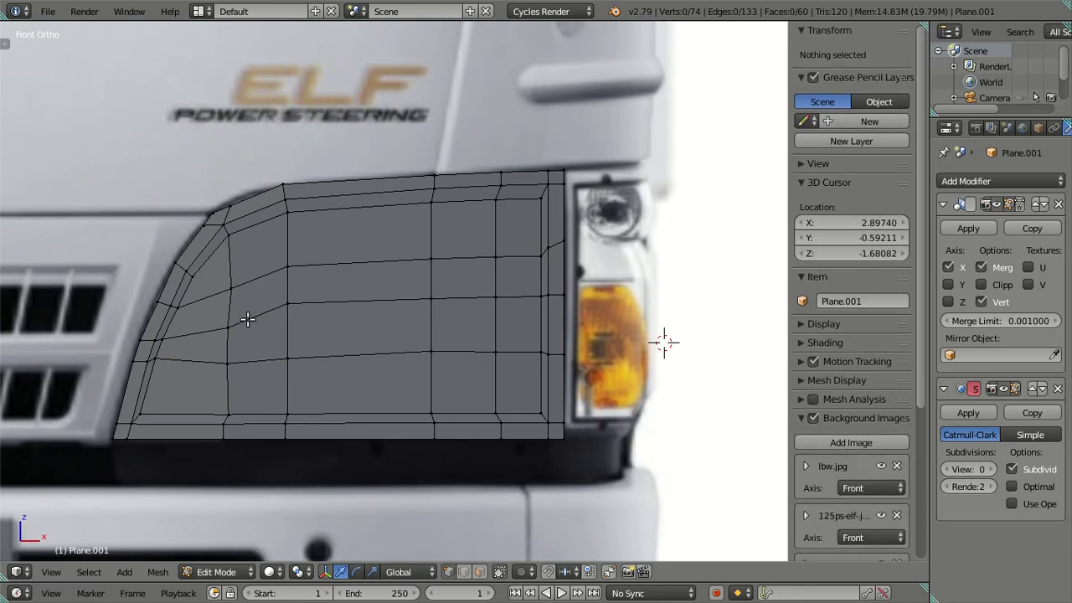
mouse_move(273, 330)
middle_down()
mouse_move(160, 428)
mouse_move(240, 327)
mouse_move(321, 331)
mouse_move(307, 371)
mouse_move(313, 313)
middle_up()
right_click(304, 299)
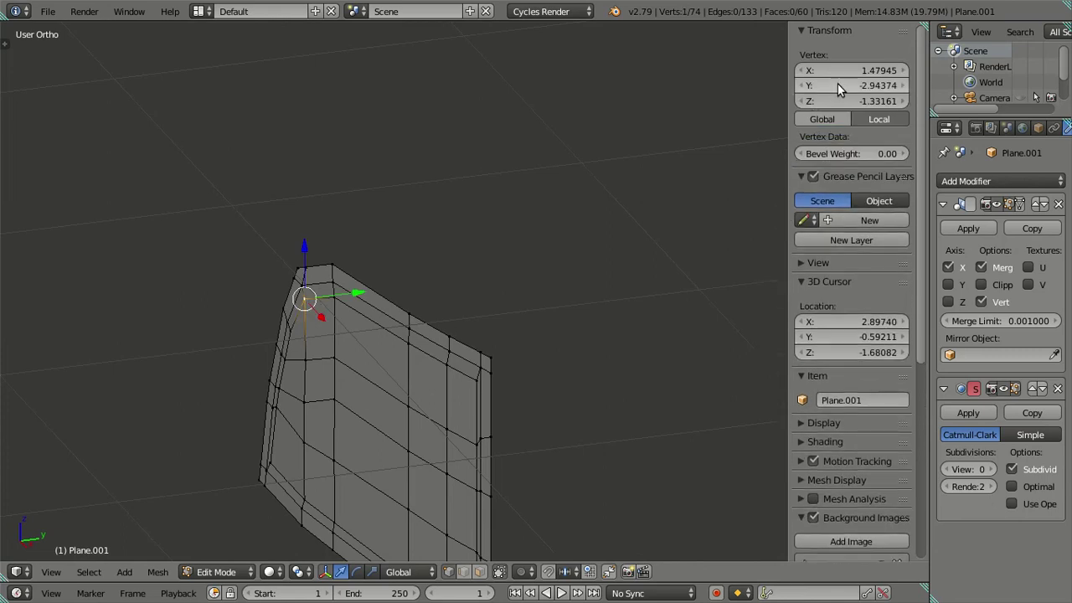
right_click(285, 352)
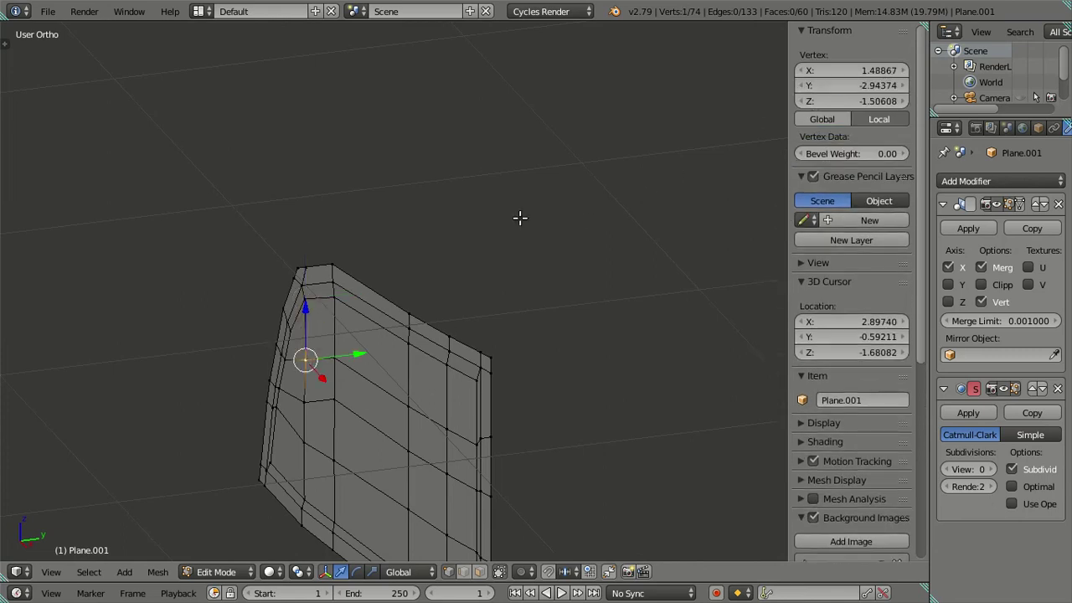
right_click(302, 398)
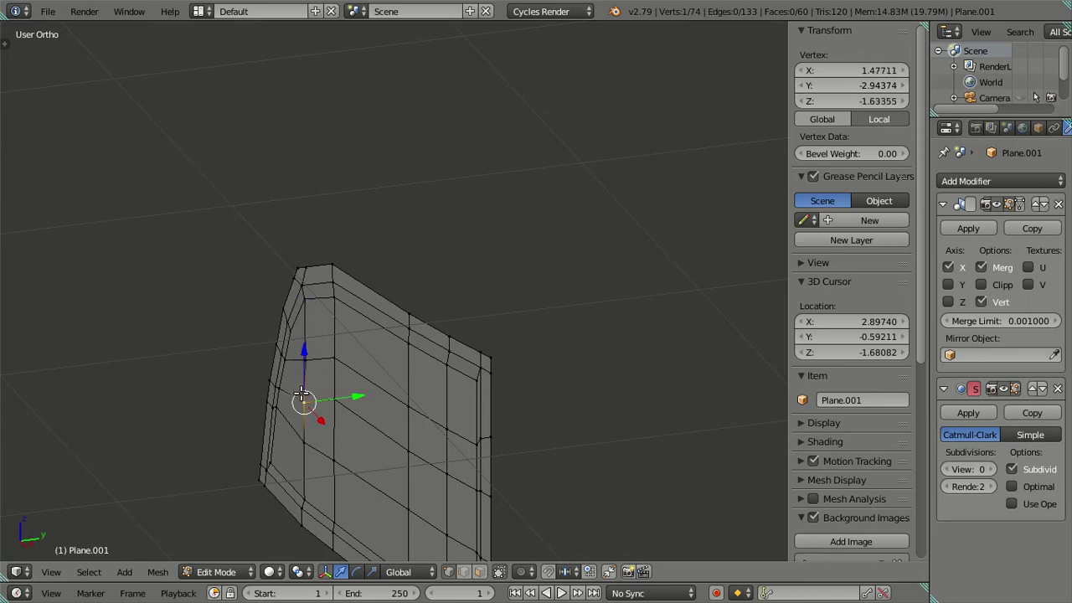
right_click(305, 441)
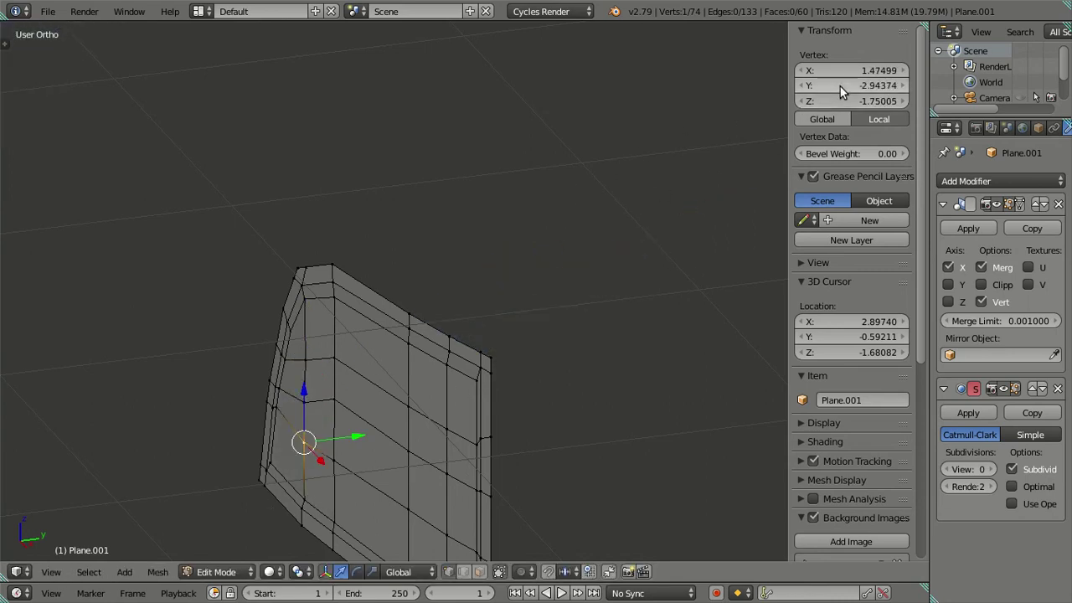
key(KP_1)
Step: Align the inner column vertices to X = 1.47945 in the N panel
shift+middle_drag(407, 383, 424, 313)
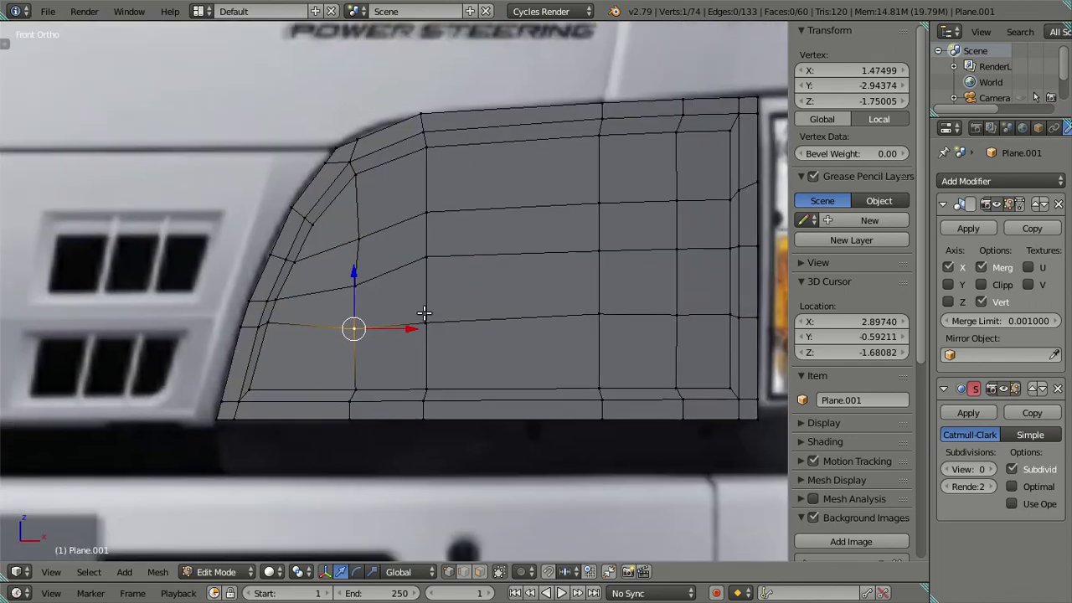
right_click(354, 173)
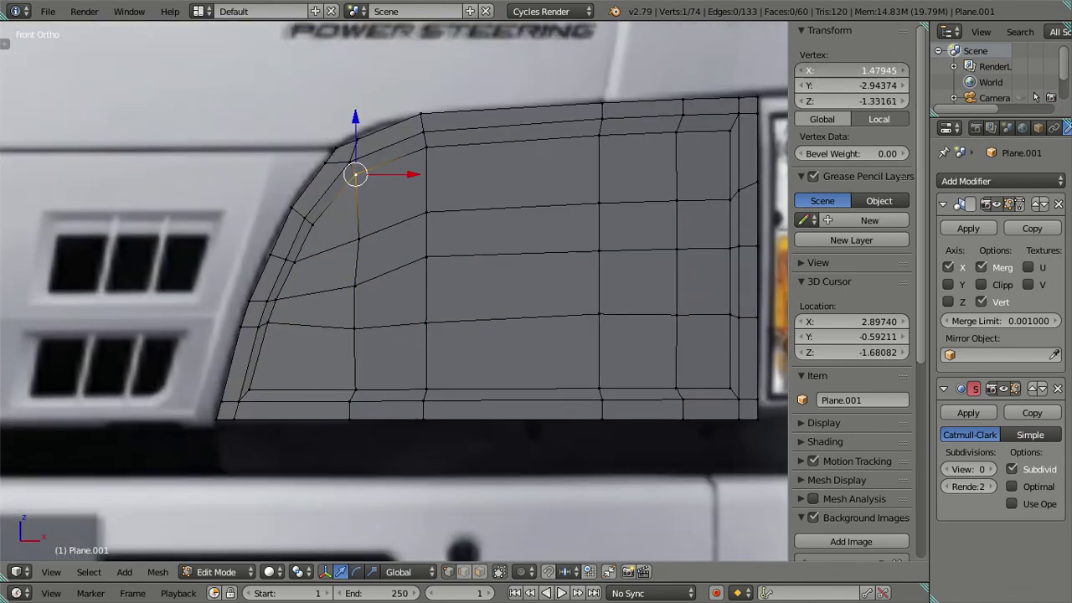
right_click(381, 223)
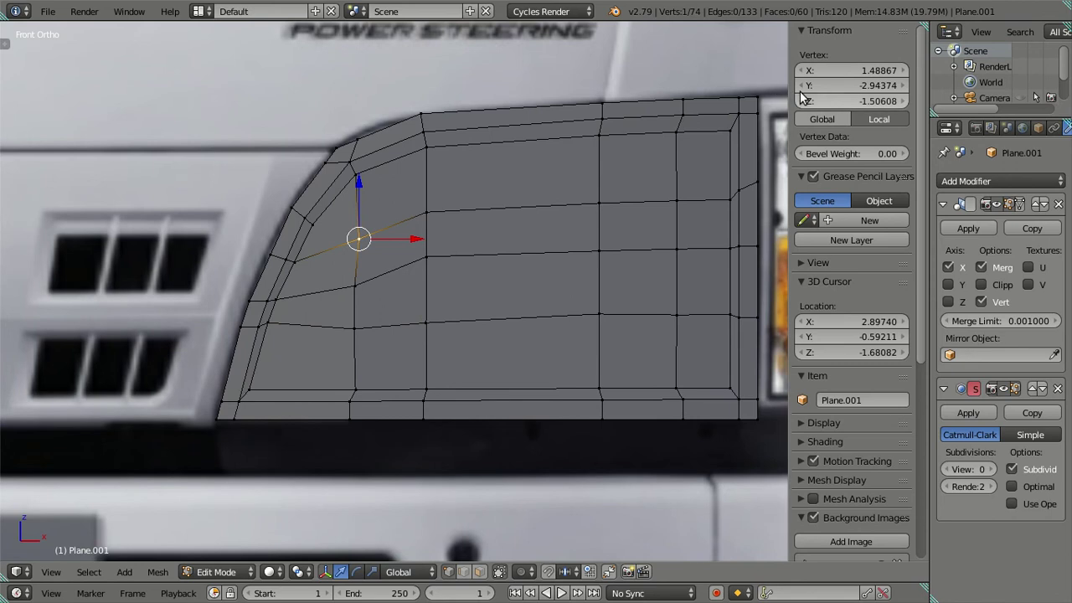
drag(851, 71, 764, 115)
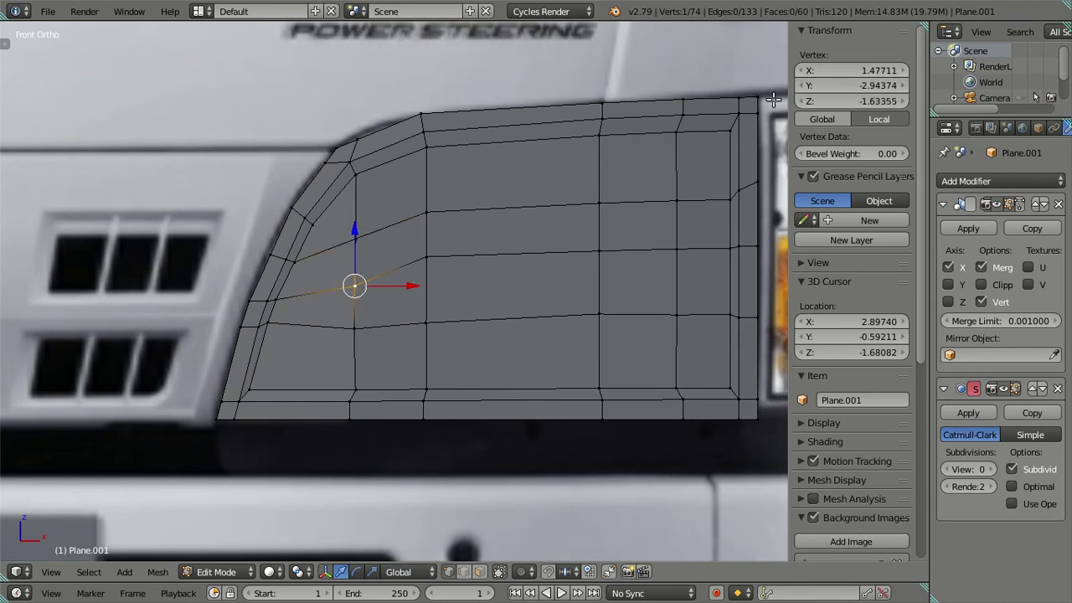
right_click(395, 328)
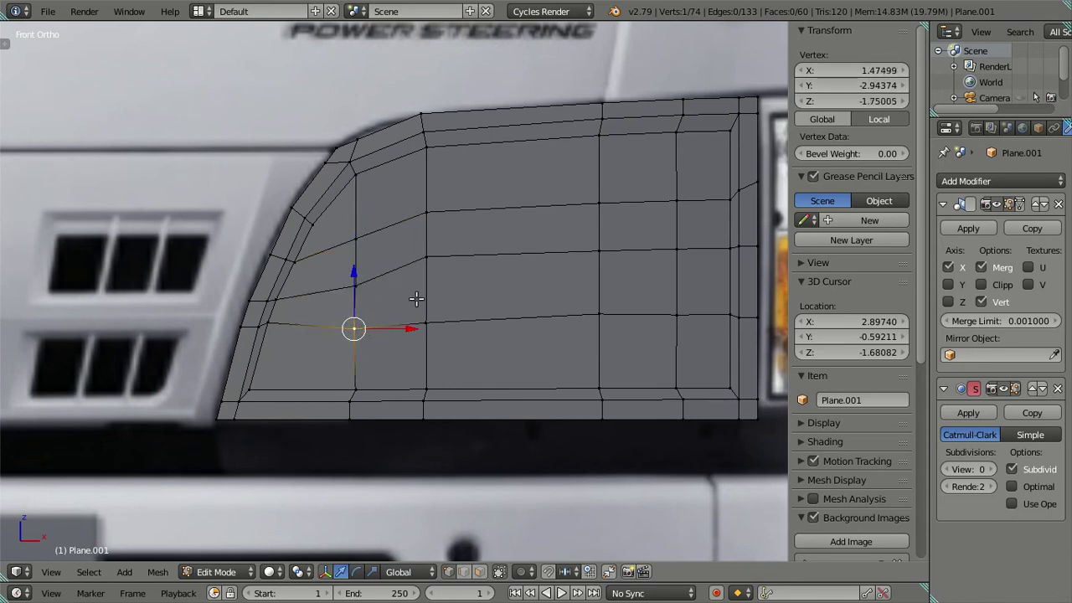
drag(828, 69, 833, 70)
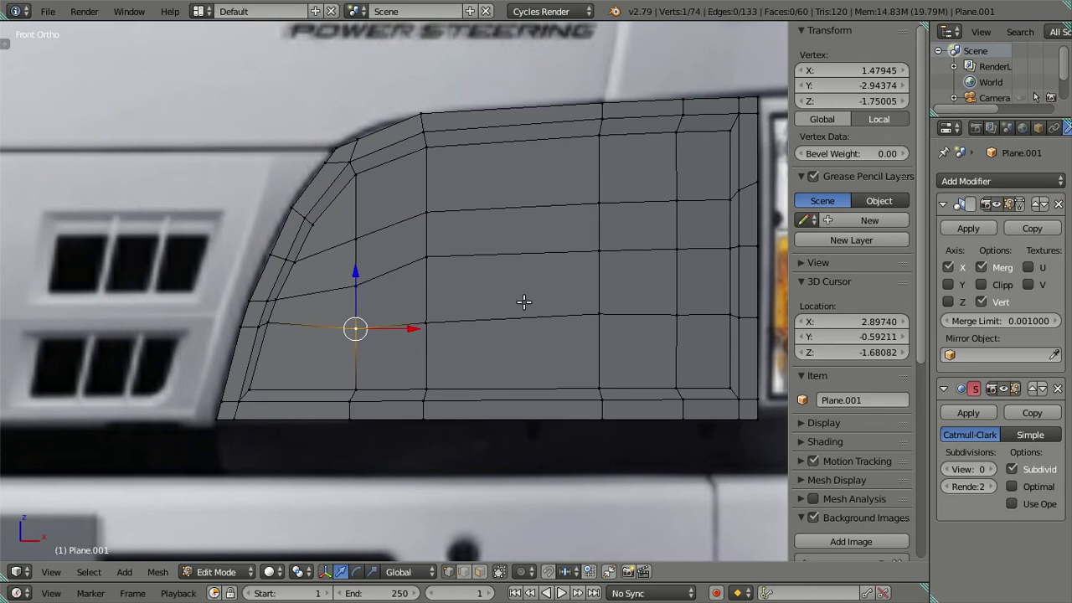
Step: Lower the next column vertex in Z from about -1.63 to -1.75, matching the photo
key(g)
key(z)
click(351, 393)
key(a)
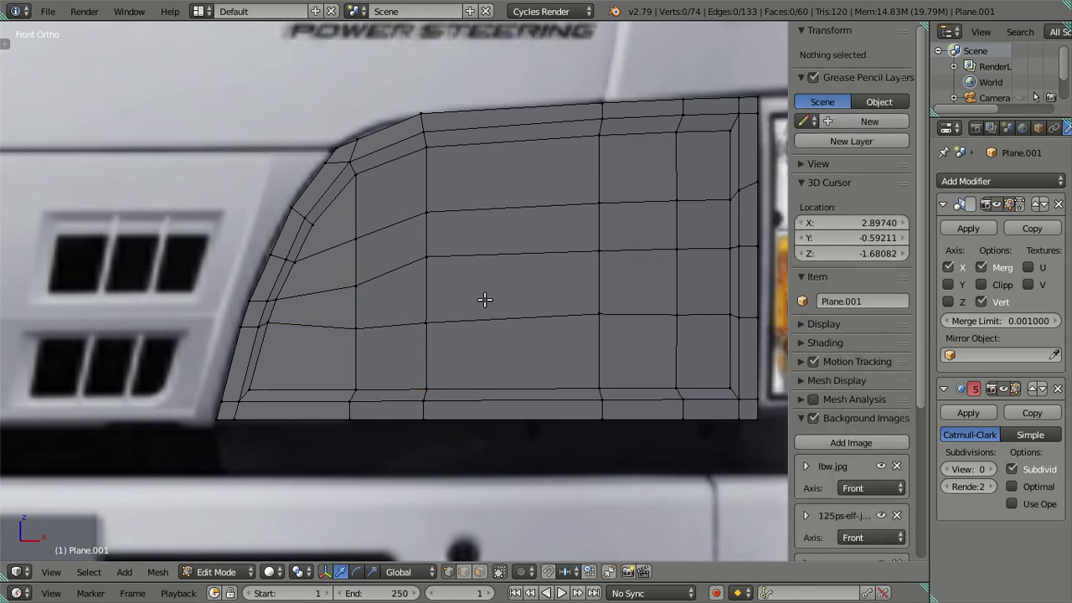
right_click(345, 405)
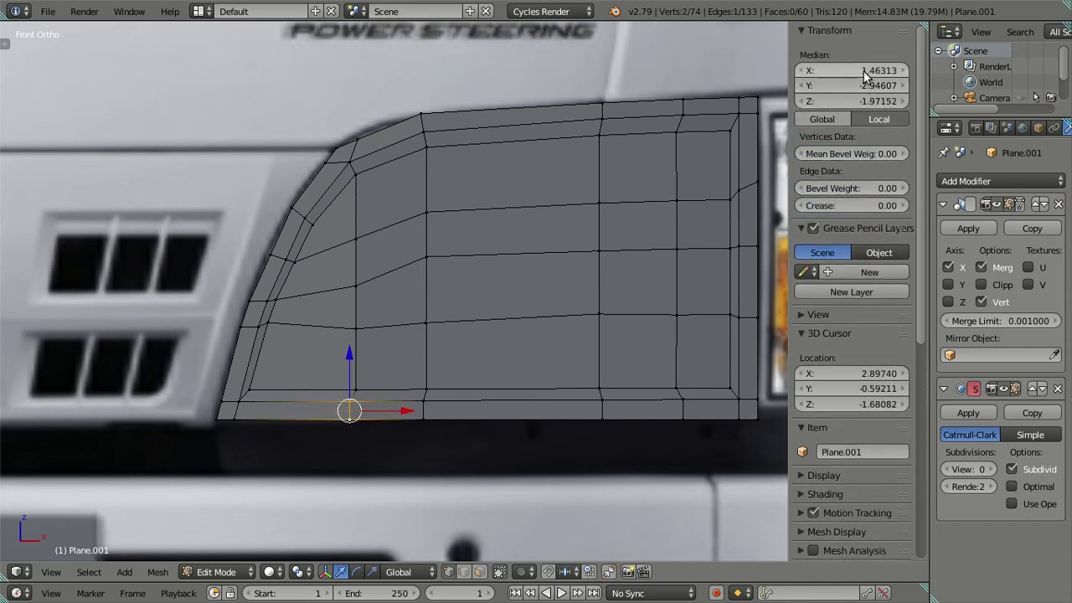
key(a)
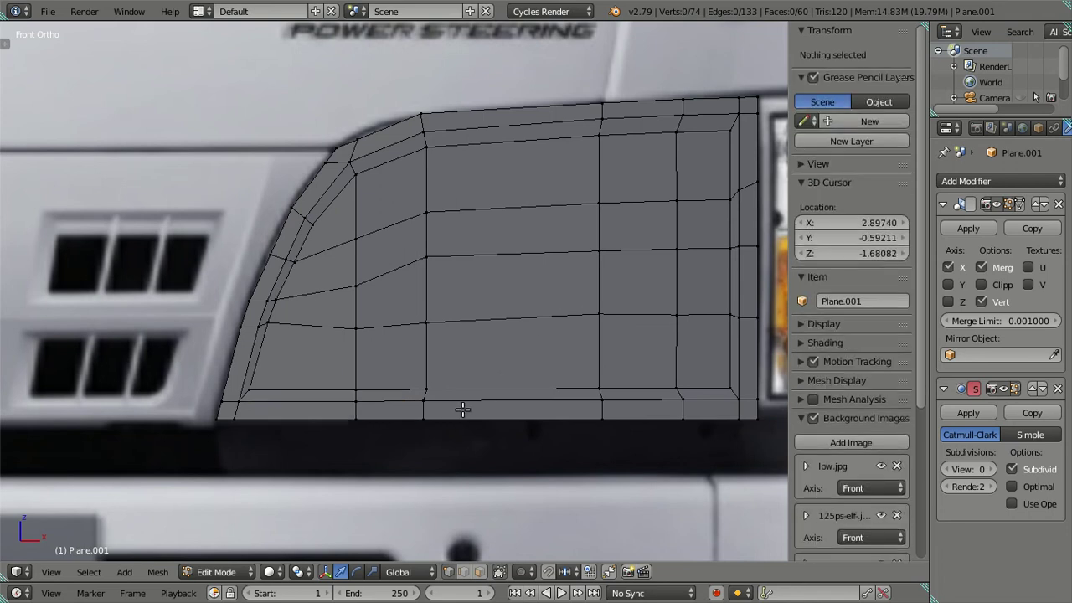
shift+middle_drag(462, 411, 343, 399)
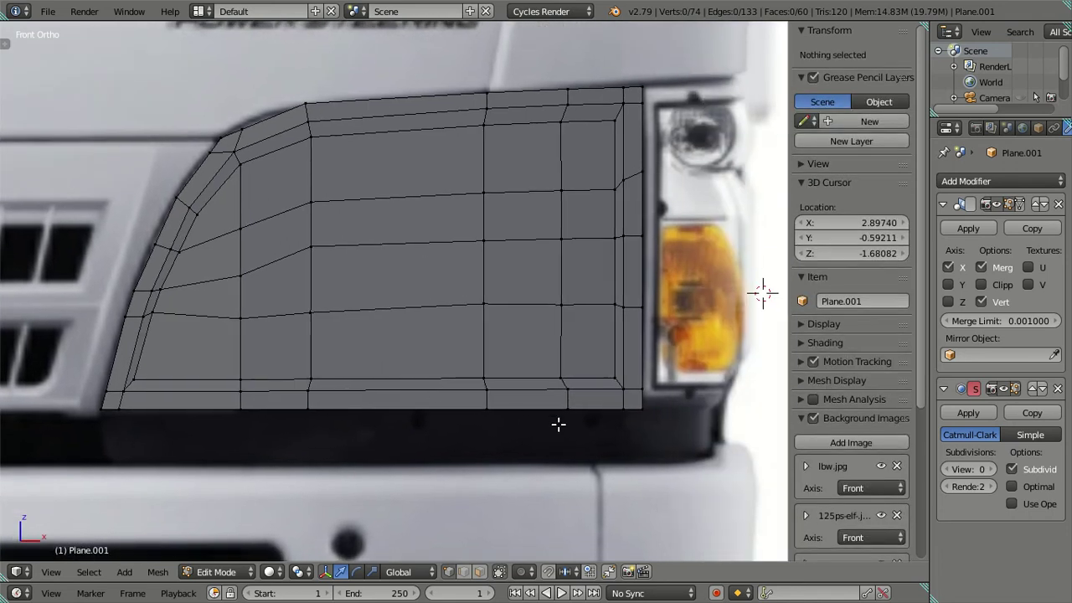
Step: Match the X values of the bottom vertices near the headlight to the columns above them
right_click(560, 377)
click(850, 71)
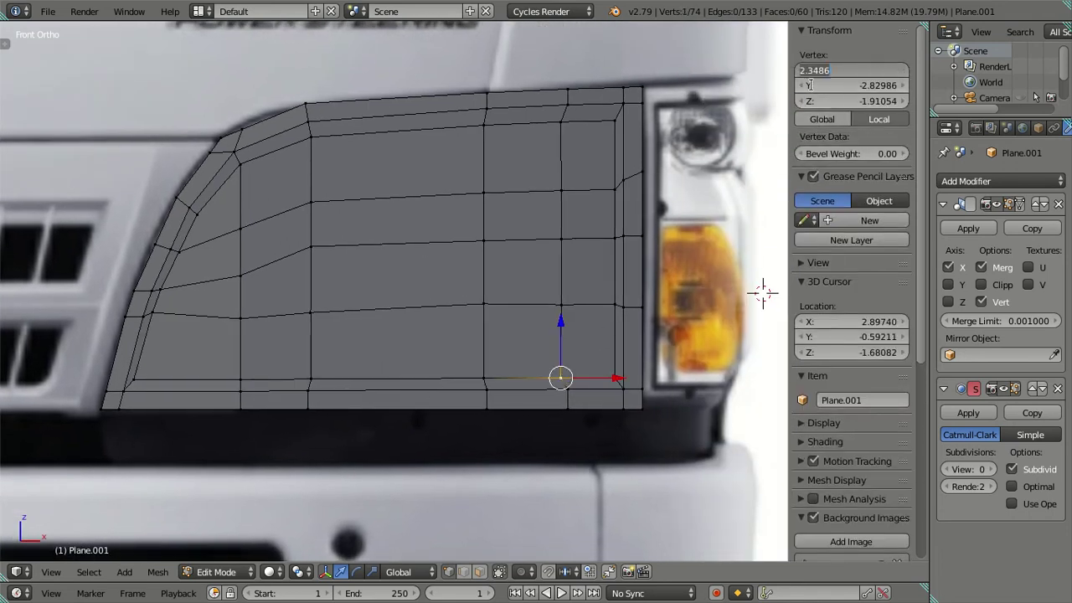
key(Return)
right_click(483, 240)
right_click(560, 378)
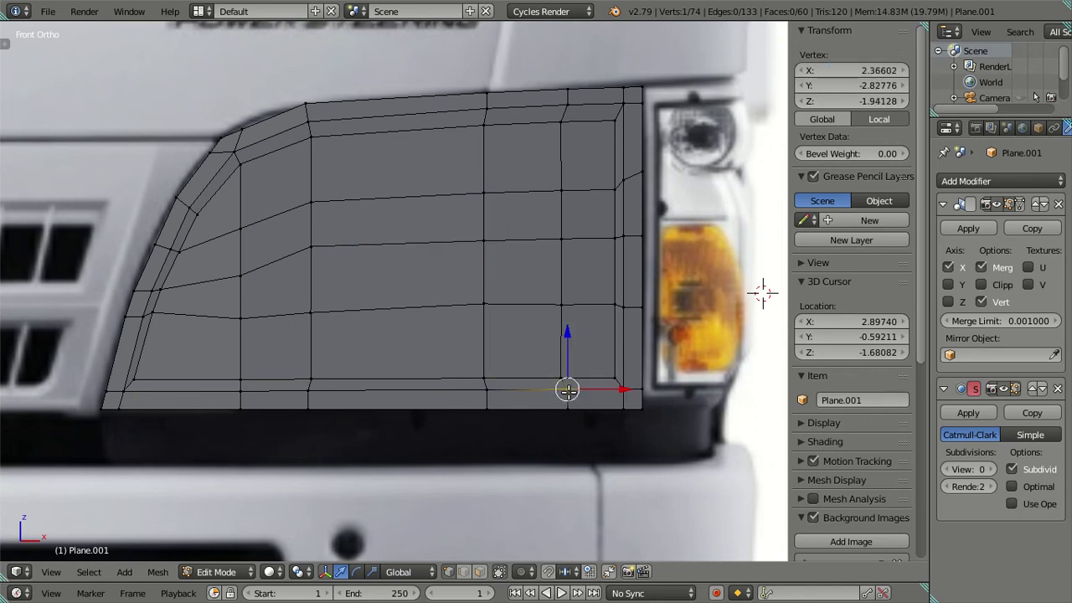
shift+right_click(568, 409)
ctrl+scroll(824, 68, down, 1)
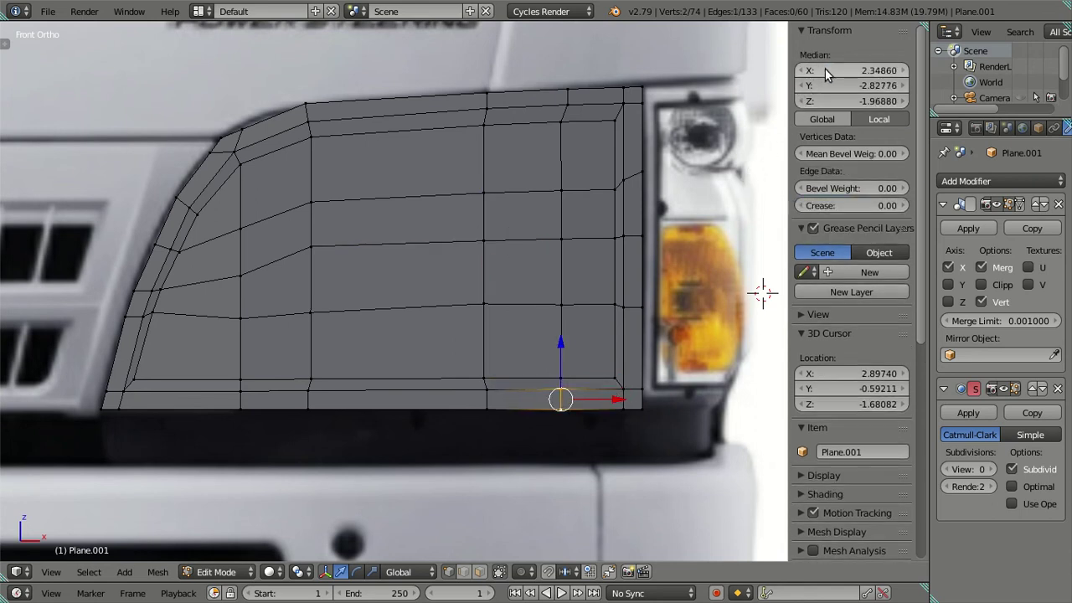
key(a)
right_click(486, 385)
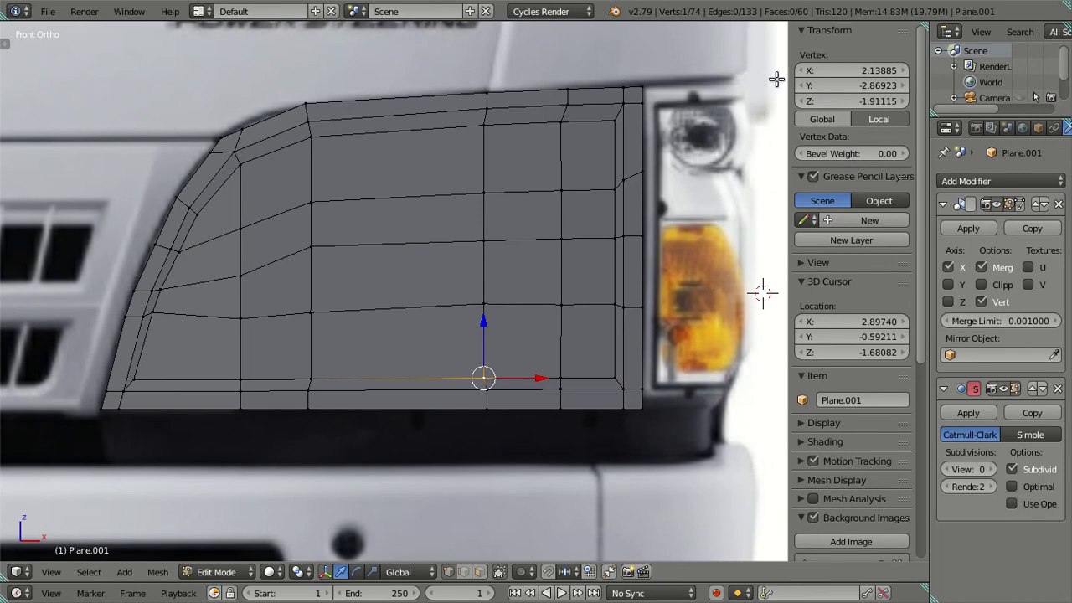
click(812, 69)
key(Return)
key(a)
Step: Shift the bottom edge under the left column so its X lines up with that column
right_click(484, 387)
shift+right_click(486, 410)
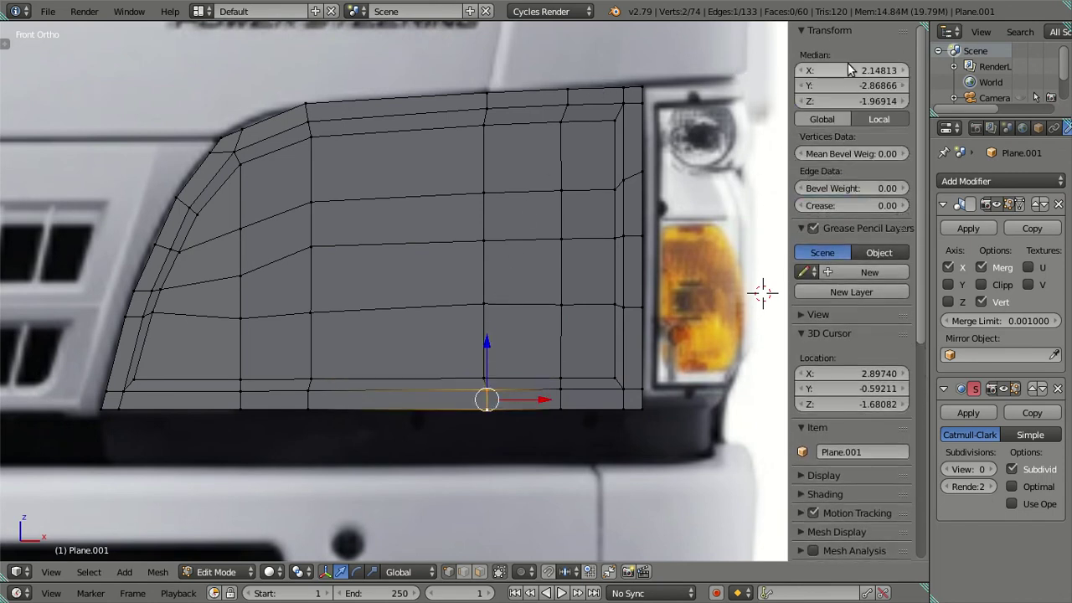
key(a)
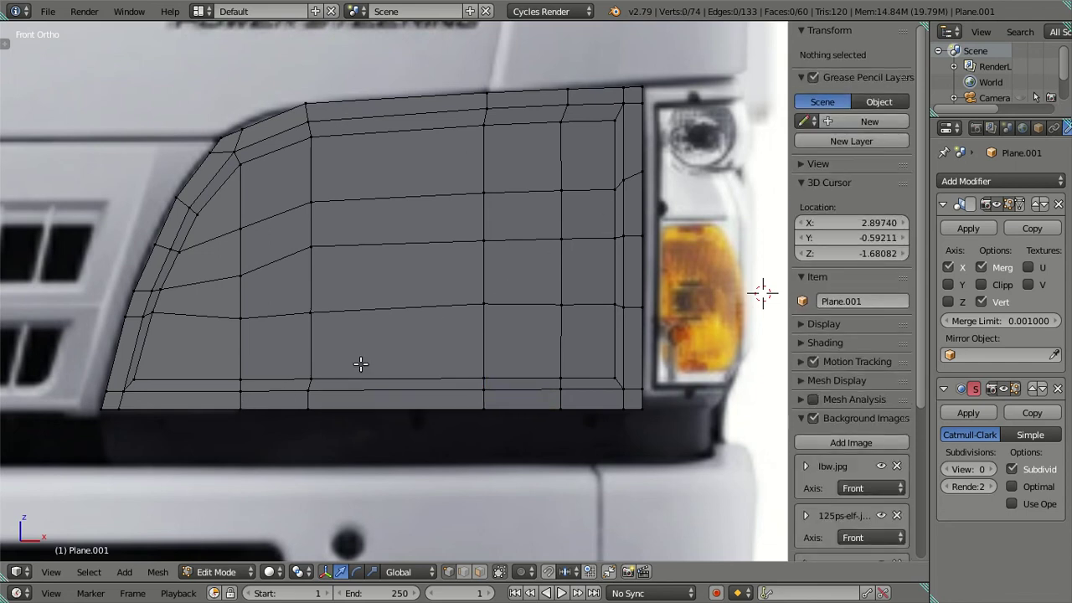
right_click(309, 379)
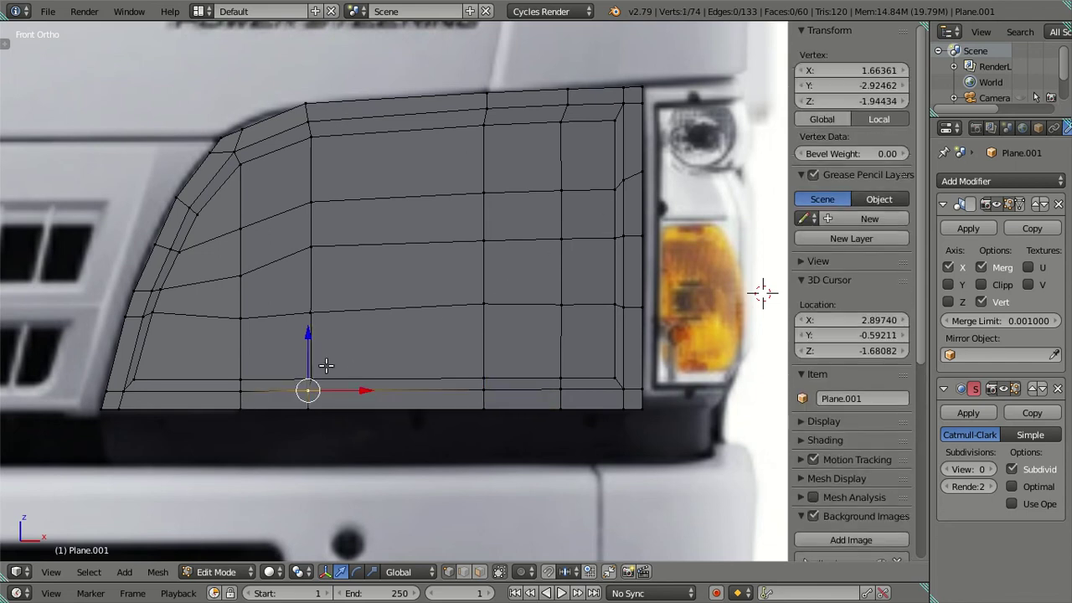
click(850, 70)
key(Escape)
key(a)
right_click(312, 395)
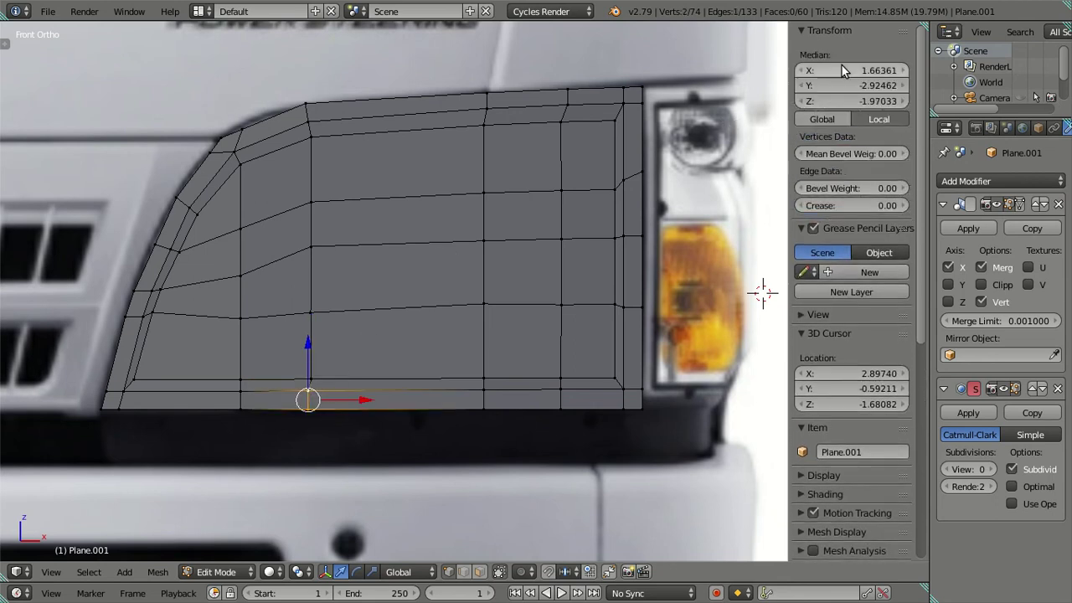
drag(841, 68, 847, 68)
key(a)
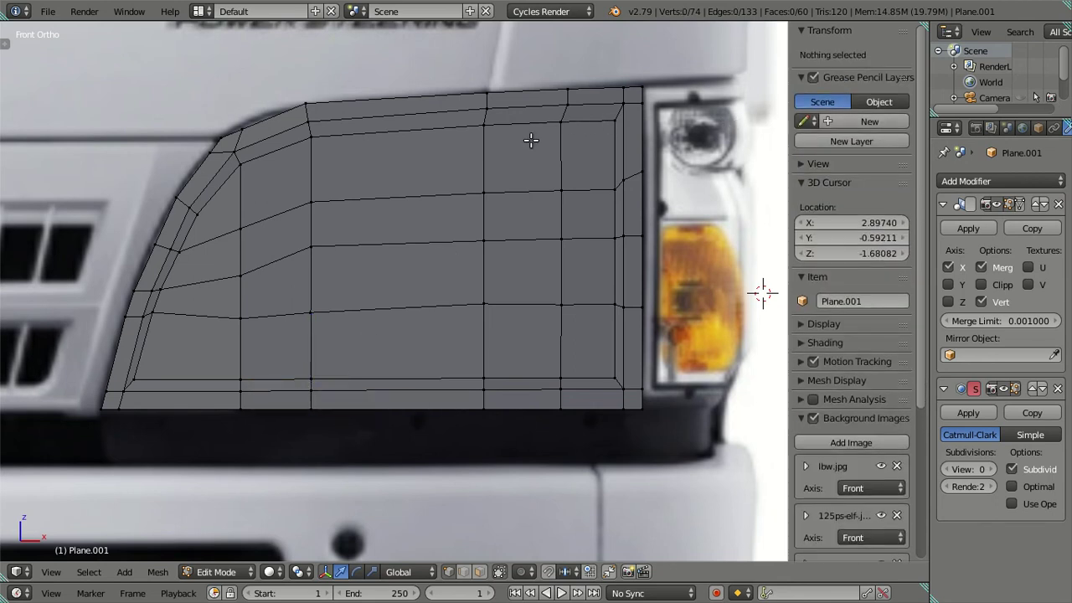
shift+middle_drag(515, 125, 486, 159)
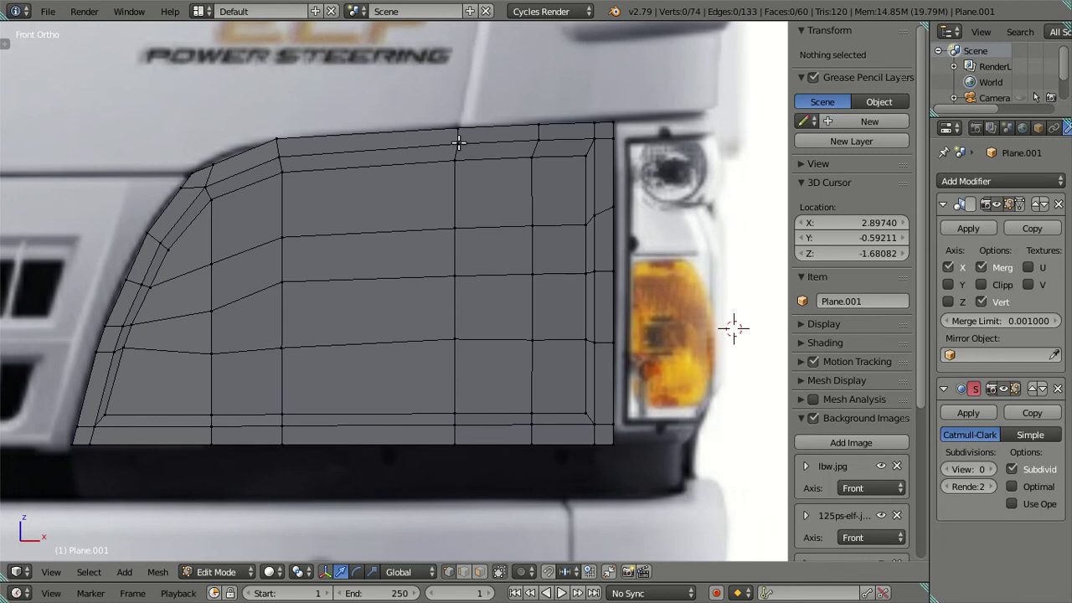
Step: Set the Z of the vertex beside the headlight and nudge it toward the headlight edge
right_click(585, 224)
click(818, 97)
text(-1.4001)
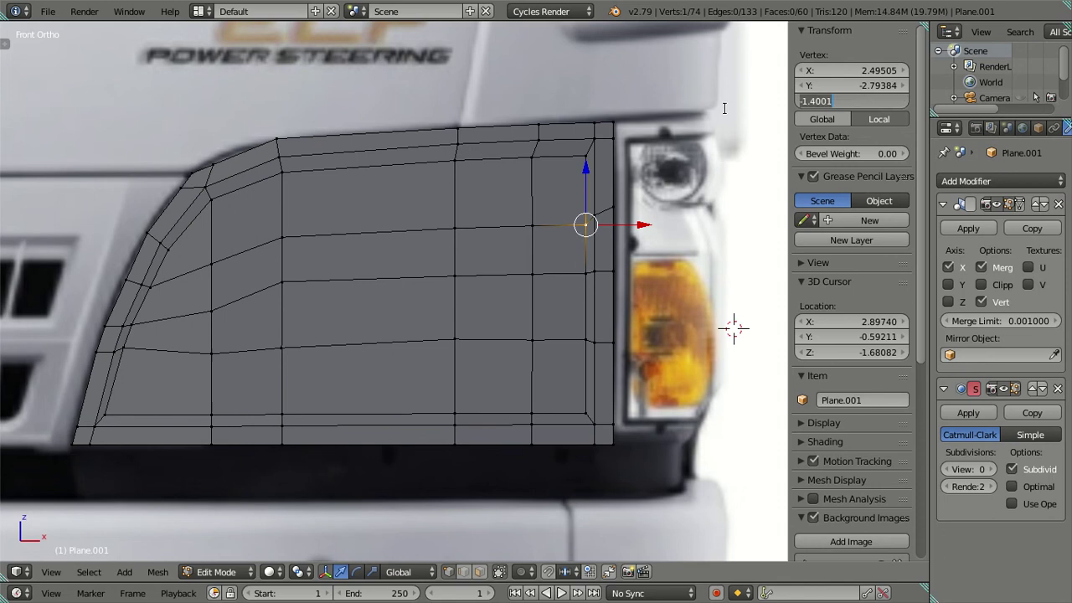
key(Return)
drag(596, 210, 605, 200)
key(ctrl+z)
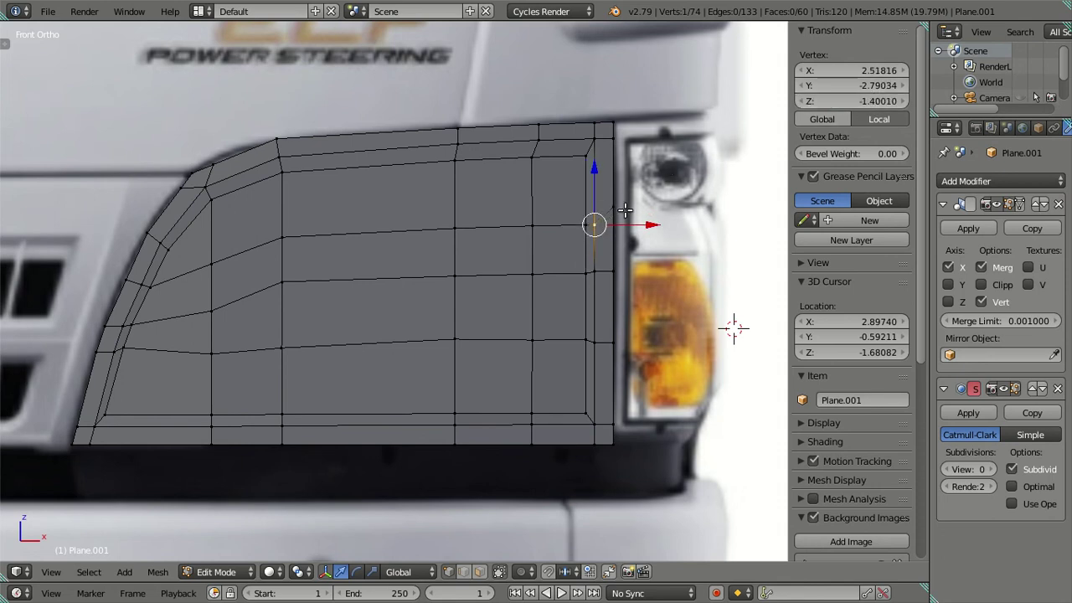
key(a)
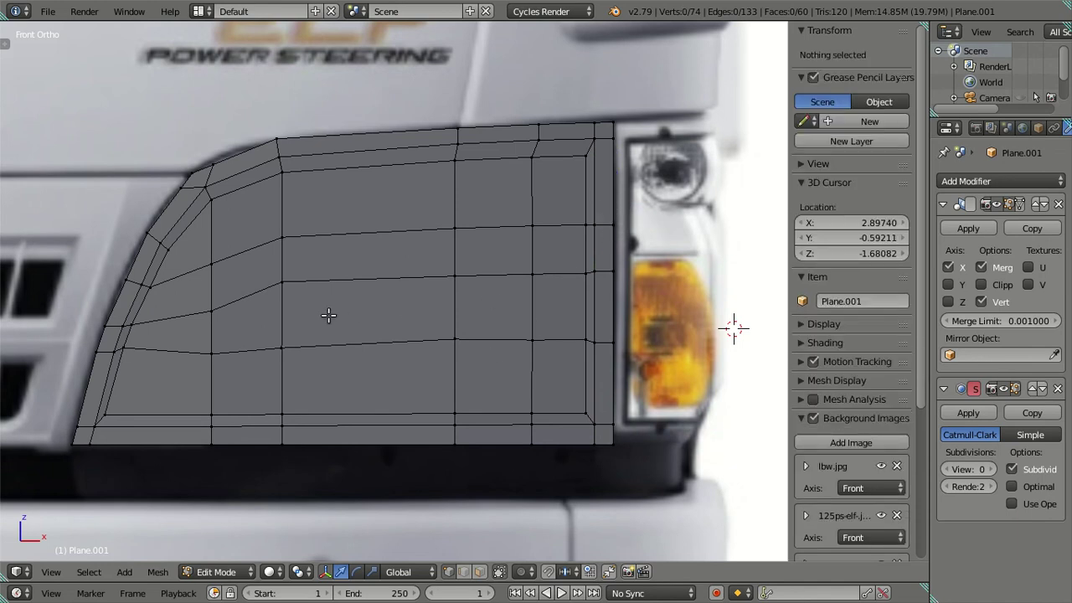
Step: Dissolve the four inner edge loops, leaving the panel with 56 vertices and 42 faces
alt+click(576, 311)
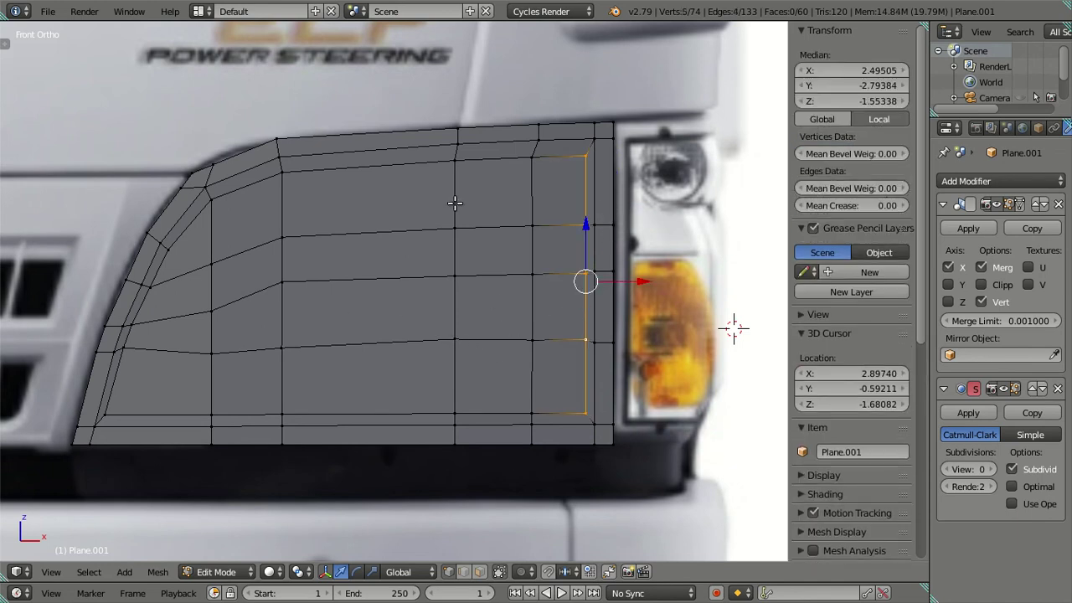
alt+shift+click(399, 164)
alt+shift+click(129, 383)
alt+shift+click(516, 409)
key(x)
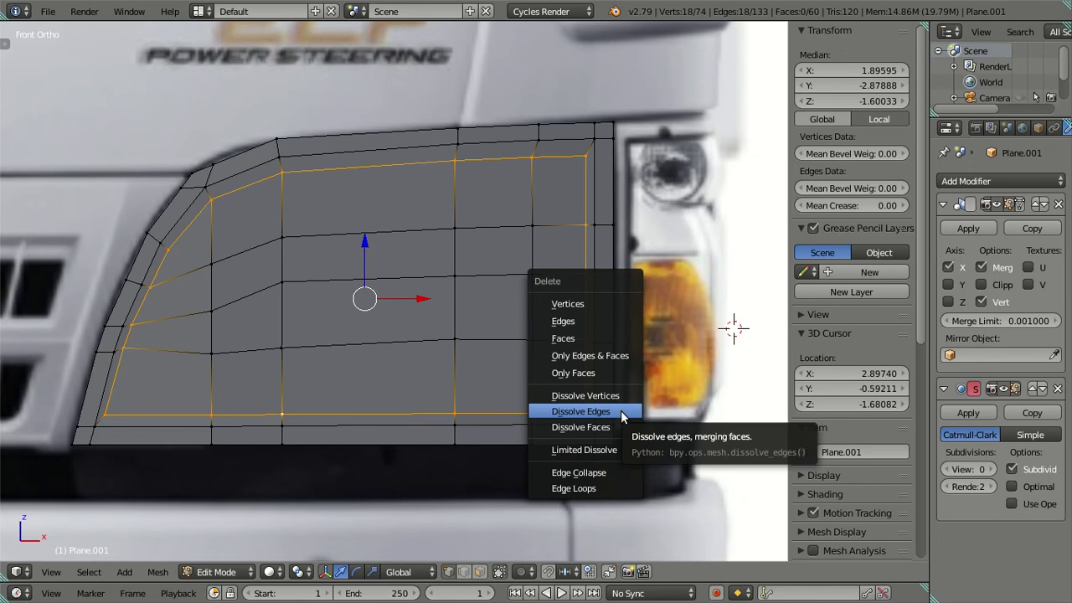
click(580, 411)
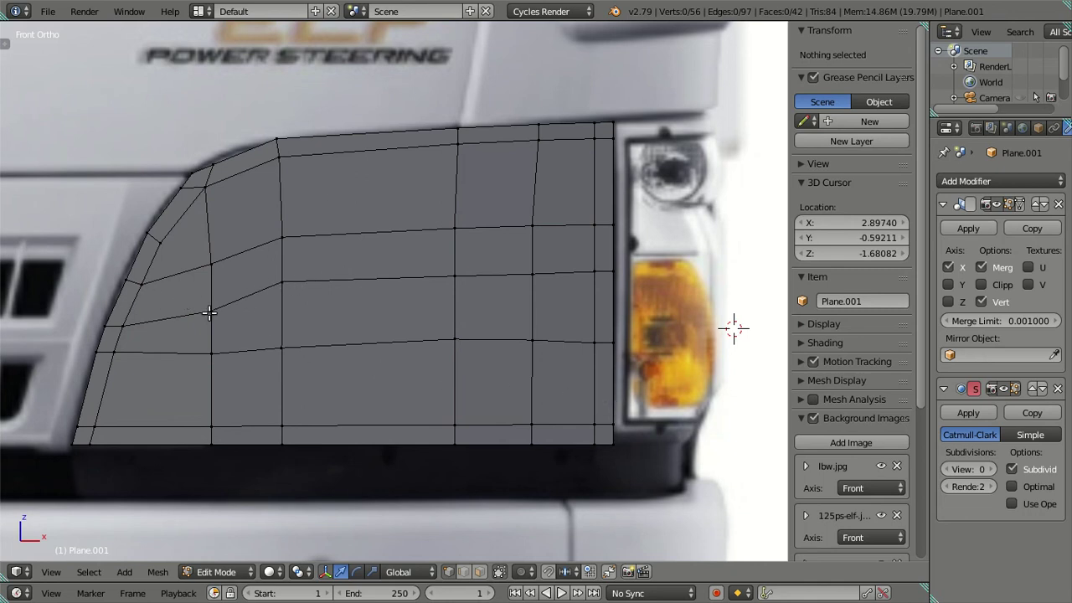
Step: Line up the upper vertex row beside the headlight and lower its headlight-edge vertex
right_click(209, 313)
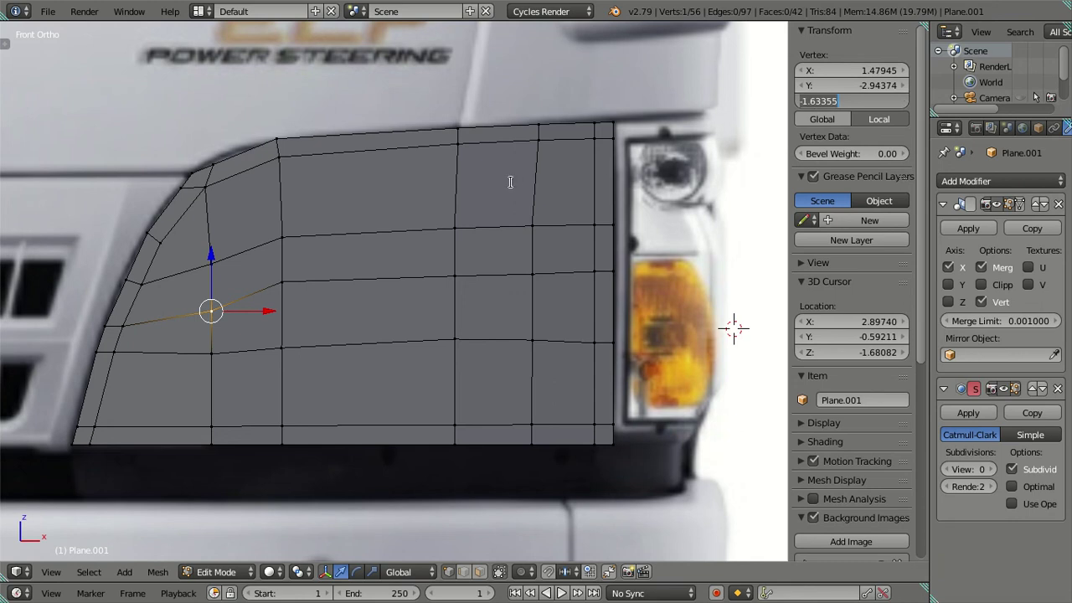
key(Return)
right_click(292, 283)
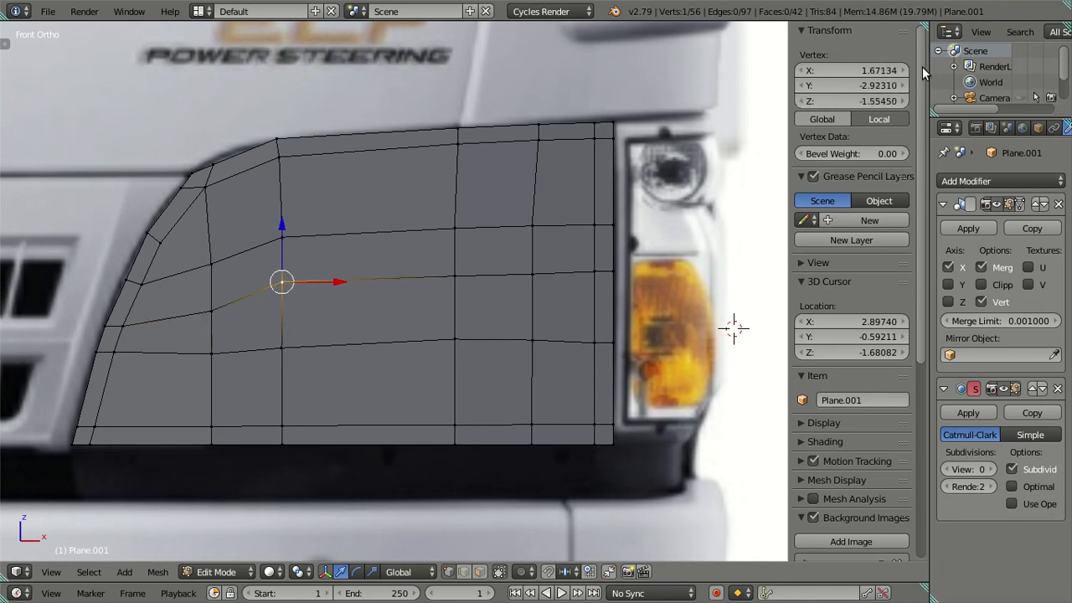
drag(282, 281, 531, 274)
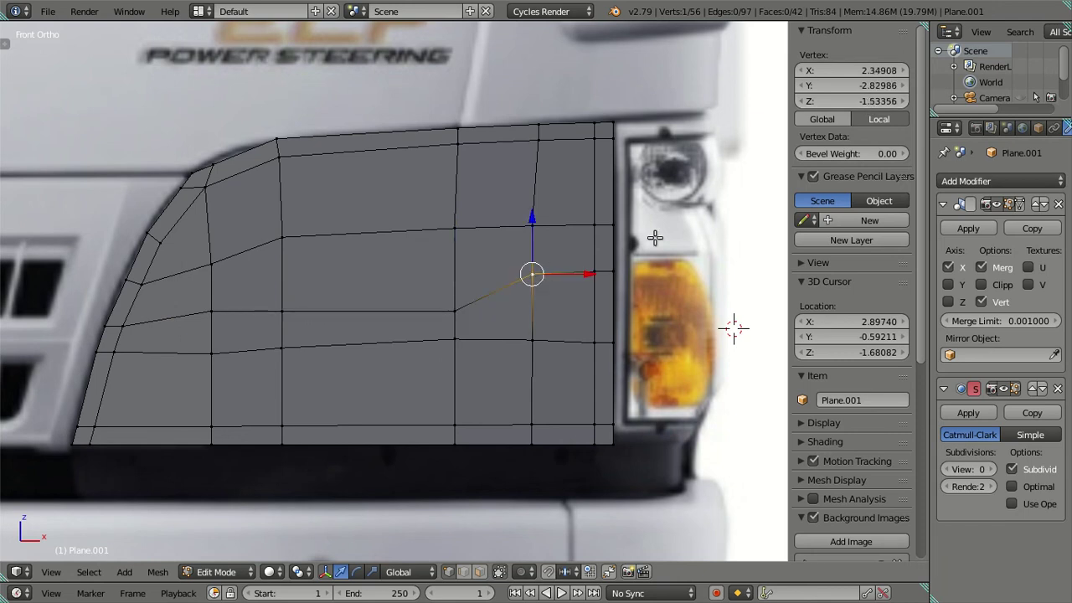
key(ctrl+v)
right_click(597, 271)
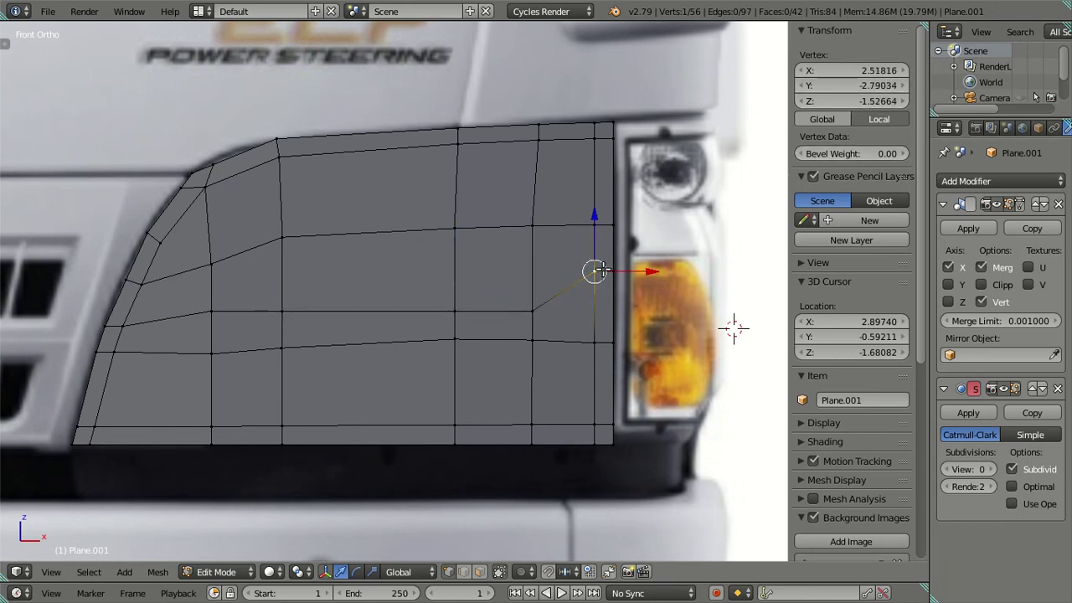
drag(599, 271, 617, 298)
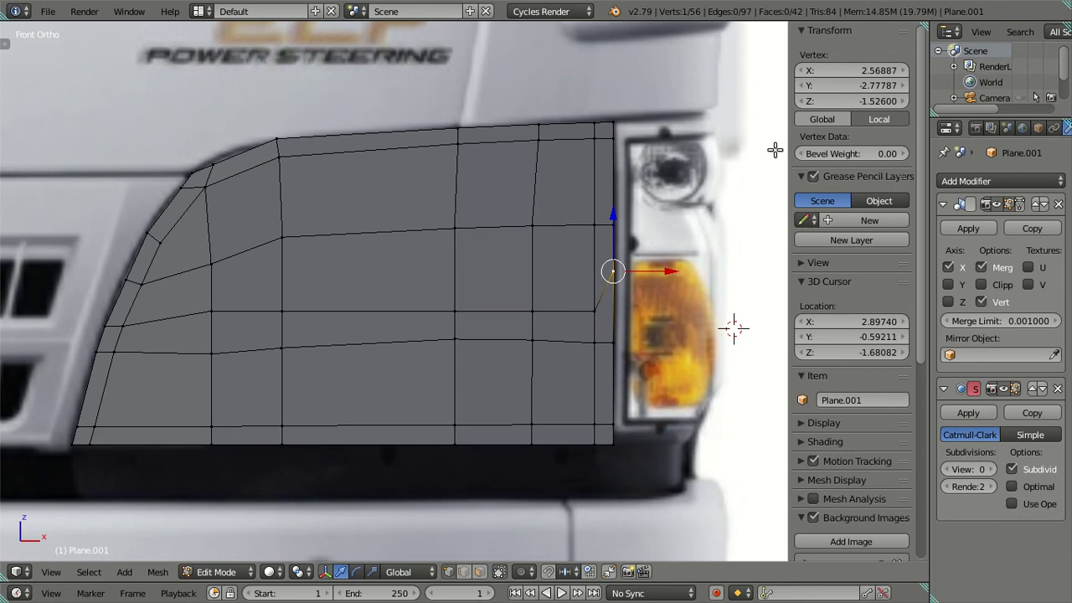
Step: Copy the Z height -1.75005 from the lower row's leftmost vertex
right_click(211, 353)
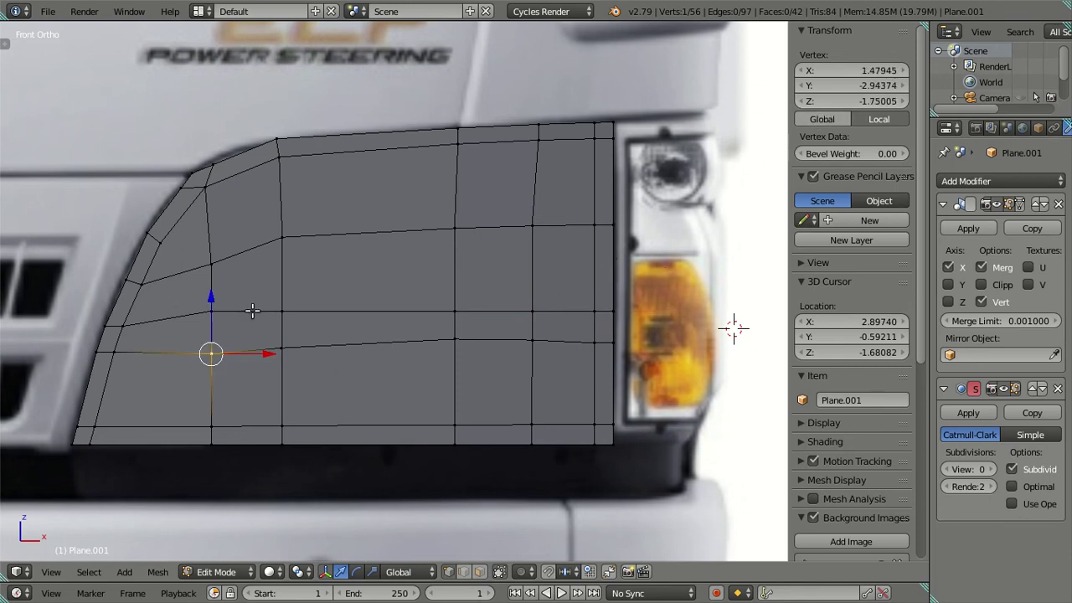
click(843, 101)
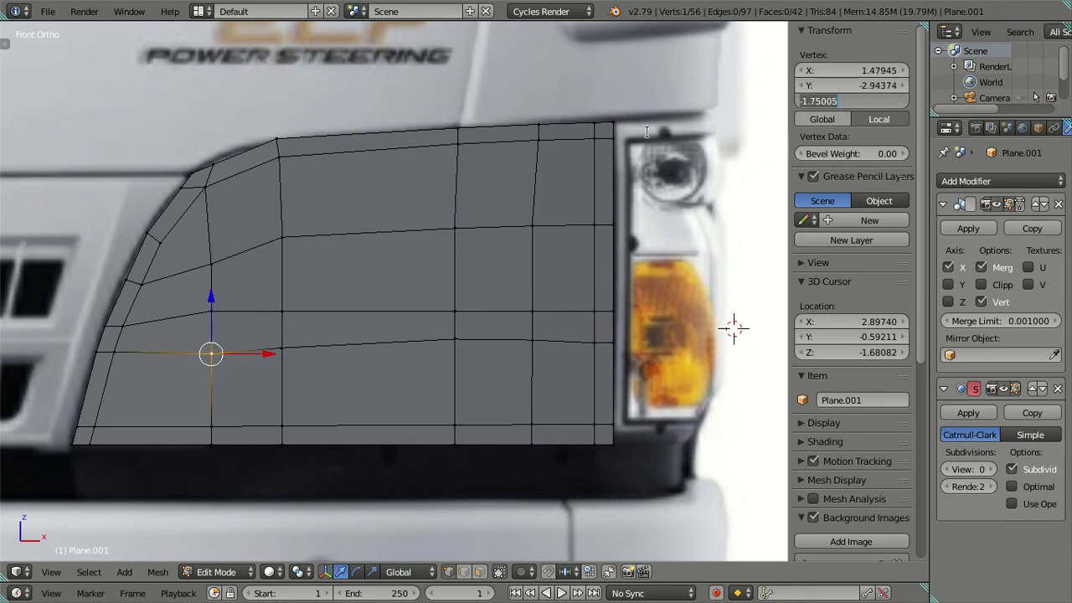
key(Escape)
right_click(295, 353)
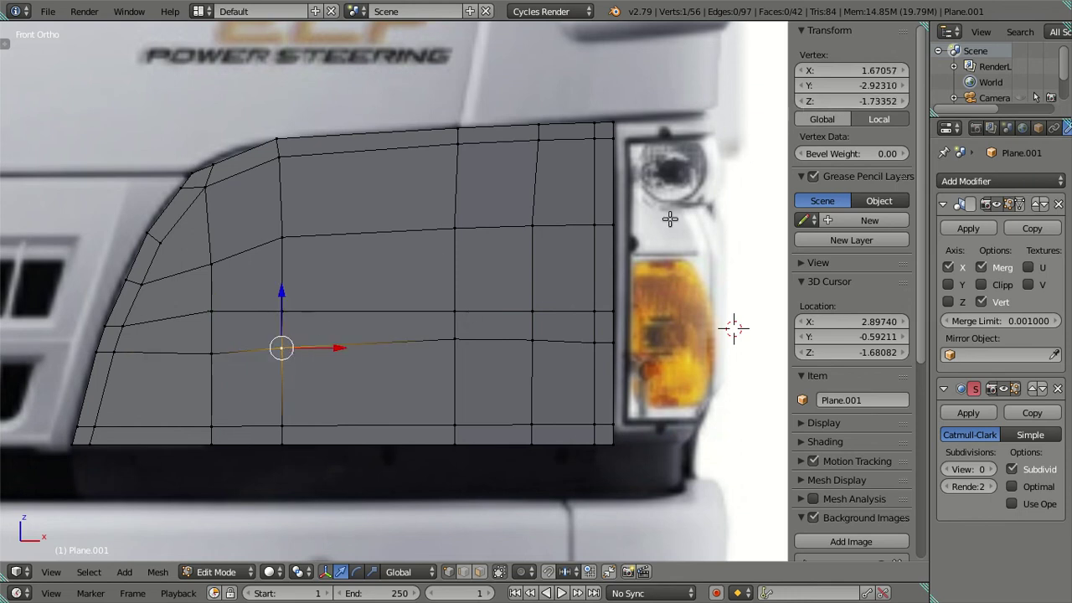
right_click(211, 353)
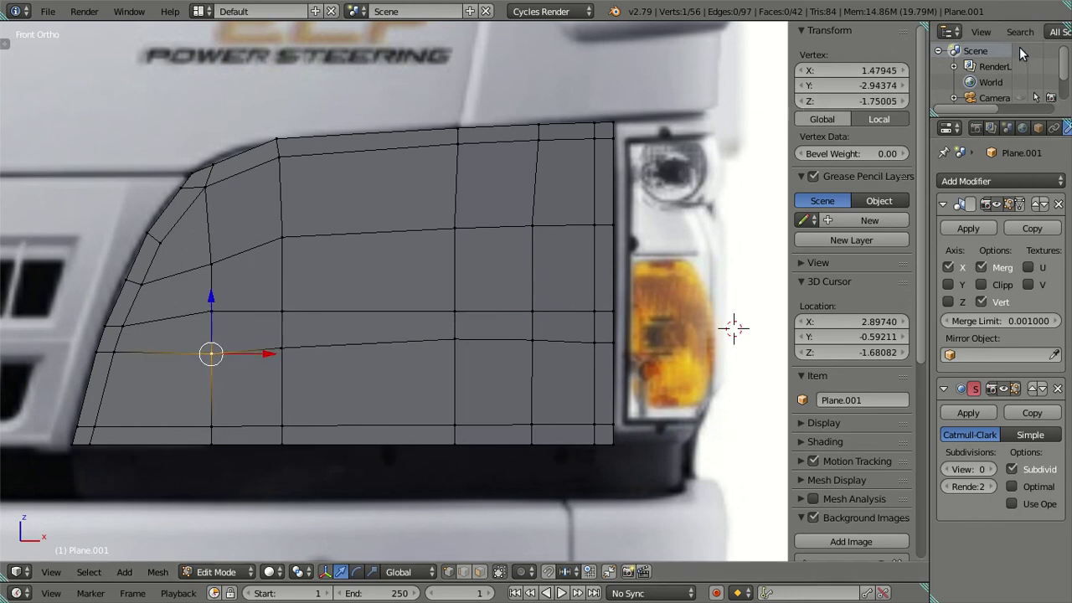
click(850, 100)
click(566, 173)
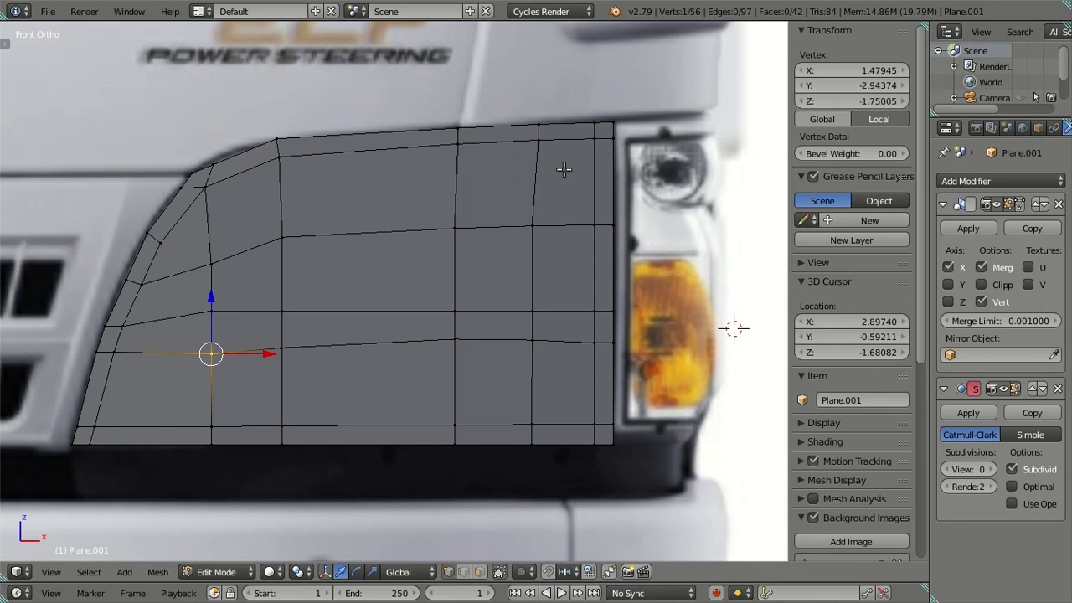
Step: Set the lower row's vertices up to the headlight to Z -1.75005
right_click(281, 347)
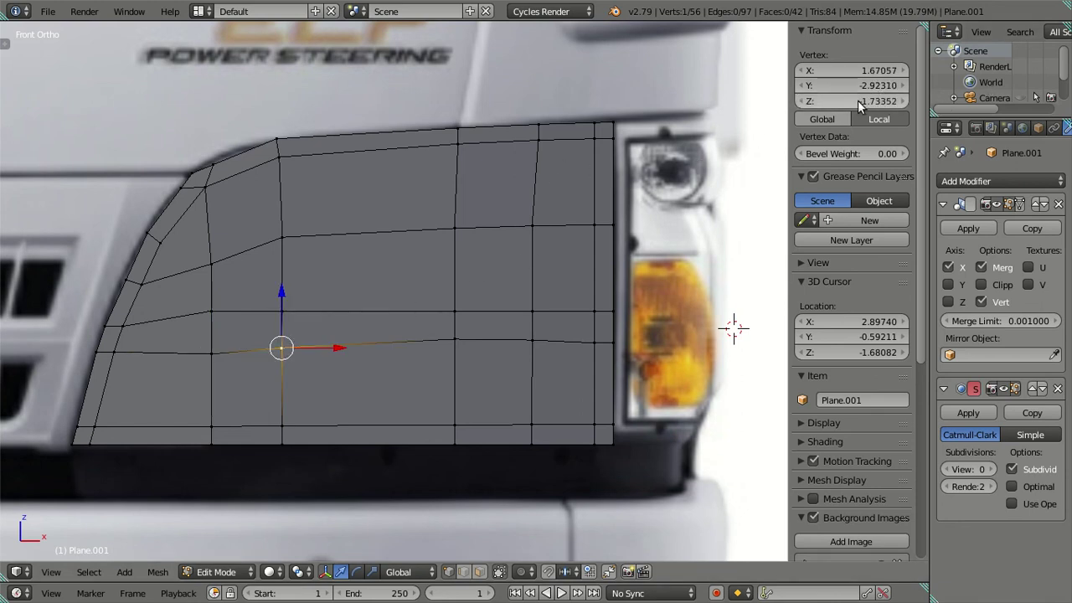
right_click(455, 339)
drag(862, 101, 838, 100)
right_click(516, 338)
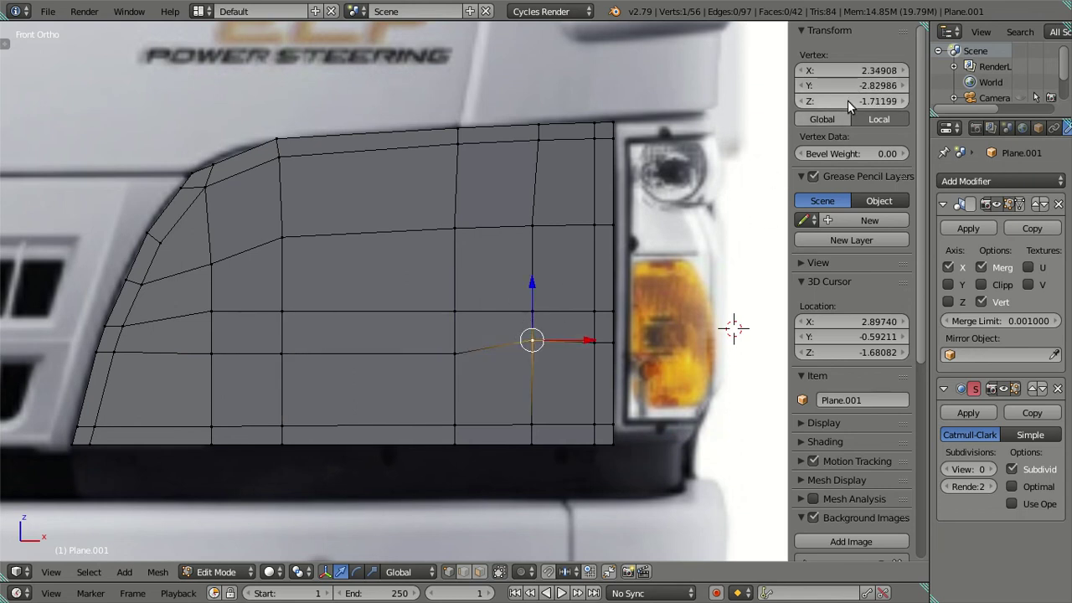
key(ctrl+v)
shift+right_click(672, 332)
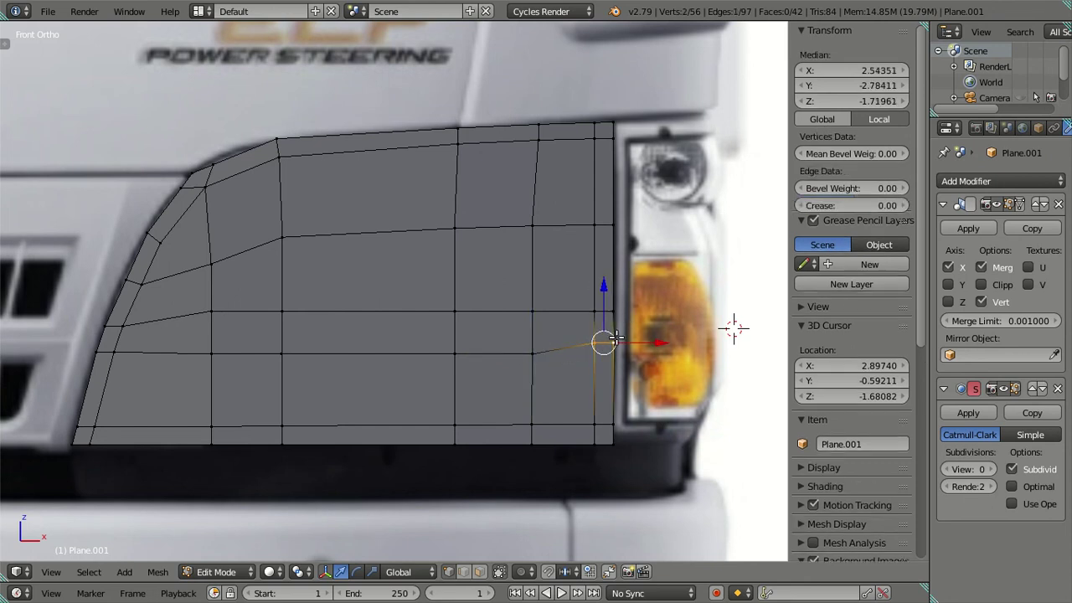
key(ctrl+v)
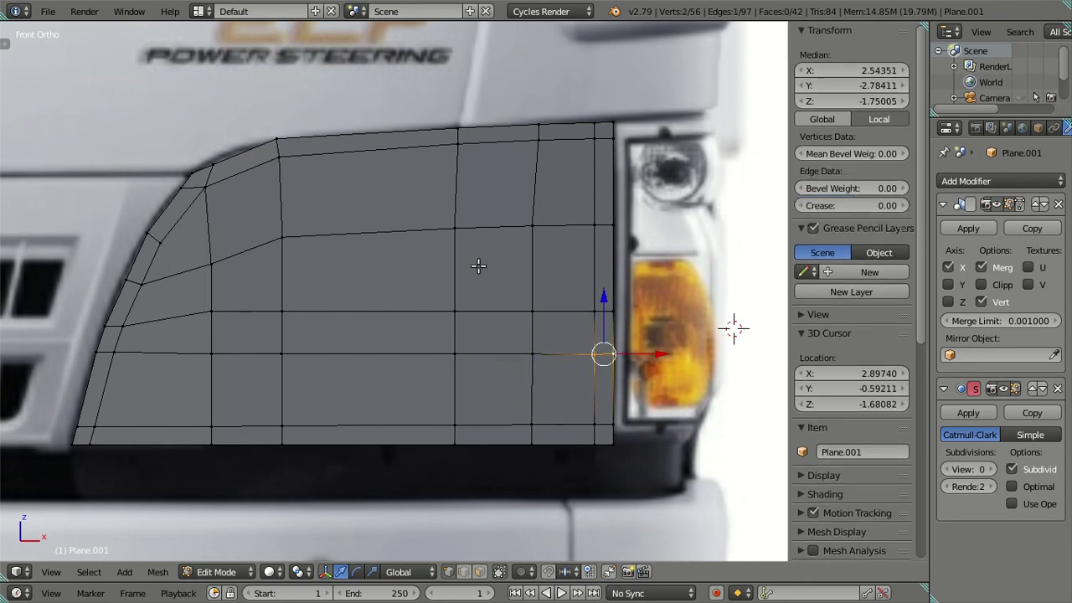
Step: Slide the vertex near the headlight out to X 2.56887, keeping Z -1.75005
right_click(592, 354)
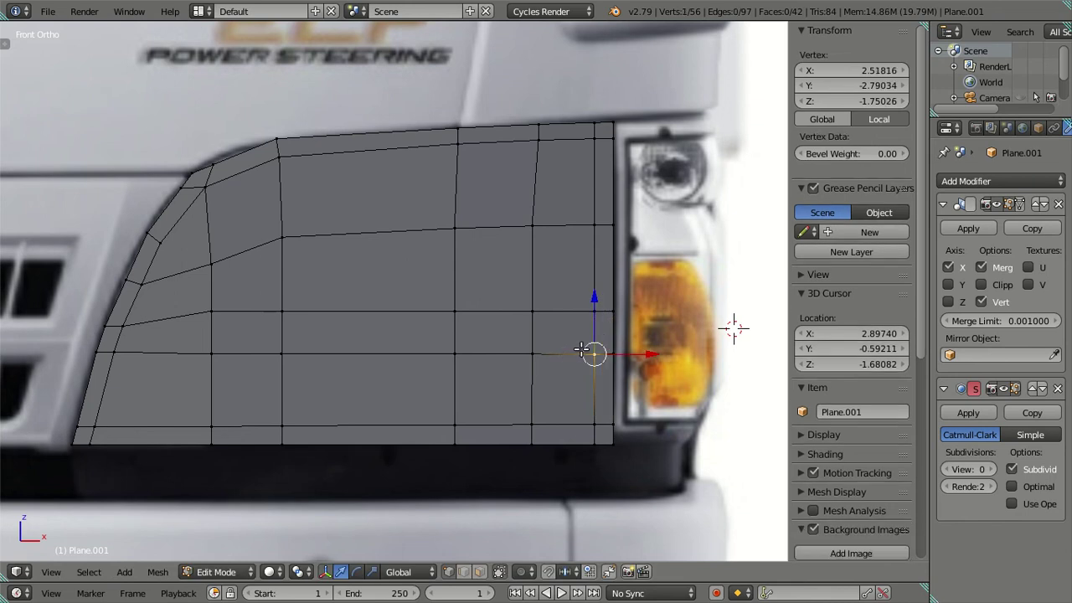
key(g)
key(g)
click(755, 209)
key(ctrl+v)
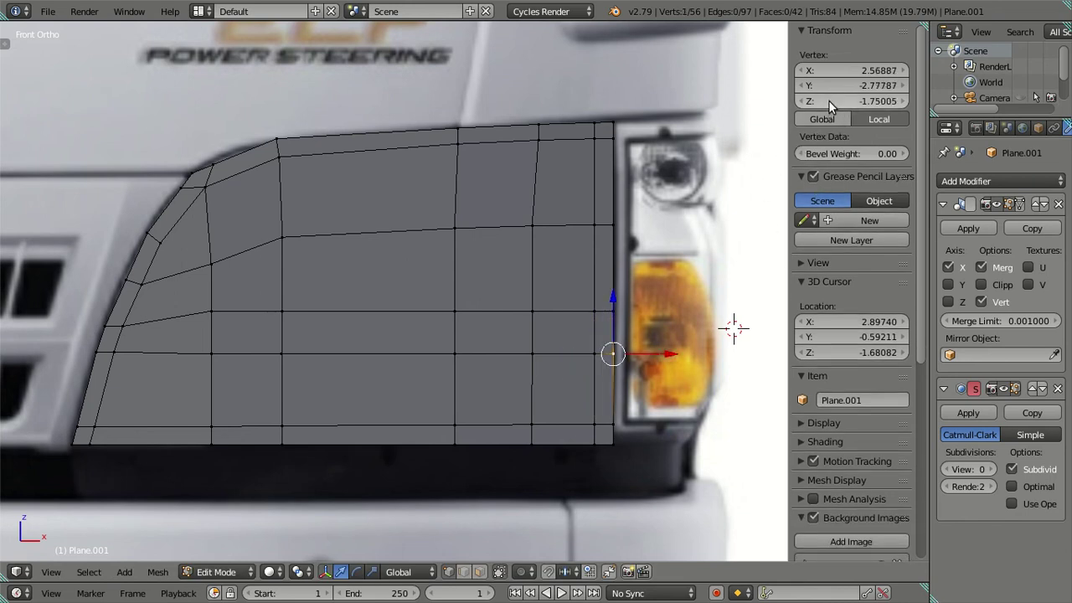
key(a)
right_click(211, 264)
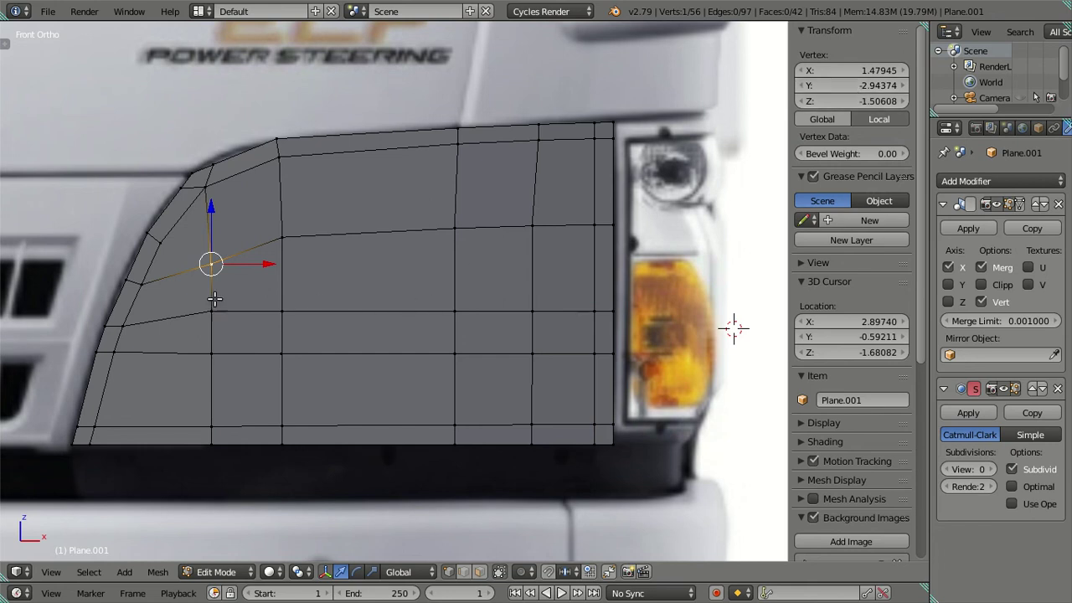
Step: Orbit around the headlight panel, checking its mesh before returning to Object Mode
scroll(306, 276, down, 2)
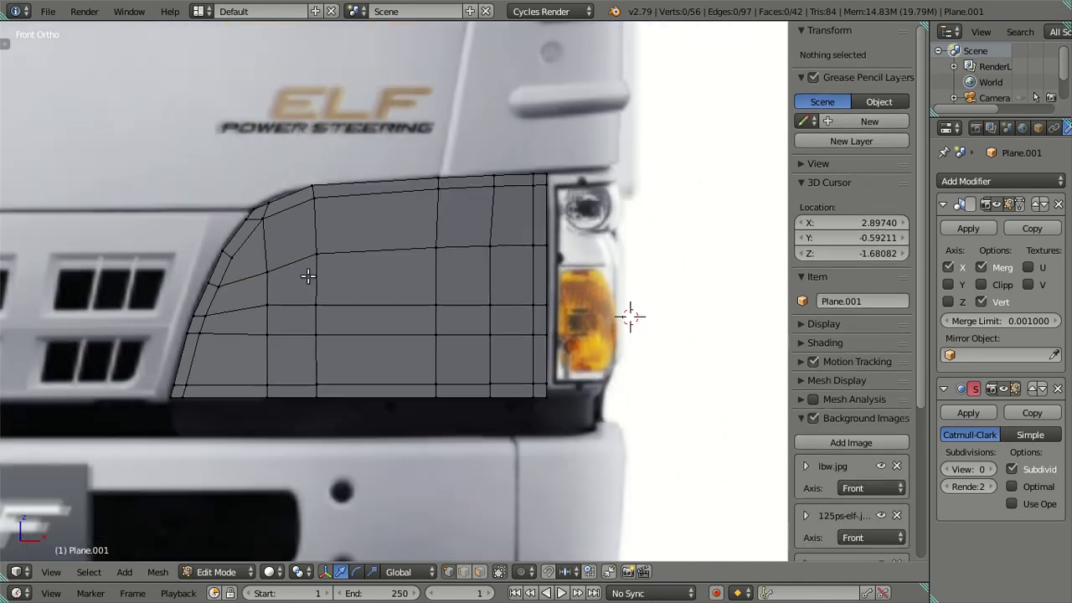
scroll(306, 276, down, 2)
key(Tab)
mouse_move(381, 319)
middle_down()
mouse_move(302, 336)
mouse_move(347, 395)
mouse_move(402, 344)
mouse_move(431, 270)
mouse_move(407, 295)
middle_up()
key(Tab)
mouse_move(390, 308)
middle_down()
mouse_move(318, 296)
mouse_move(286, 265)
mouse_move(323, 295)
middle_up()
key(Tab)
Step: Unhide the truck body and camera with Alt+H, then select the camera and headlight panel
key(alt+h)
scroll(328, 292, down, 2)
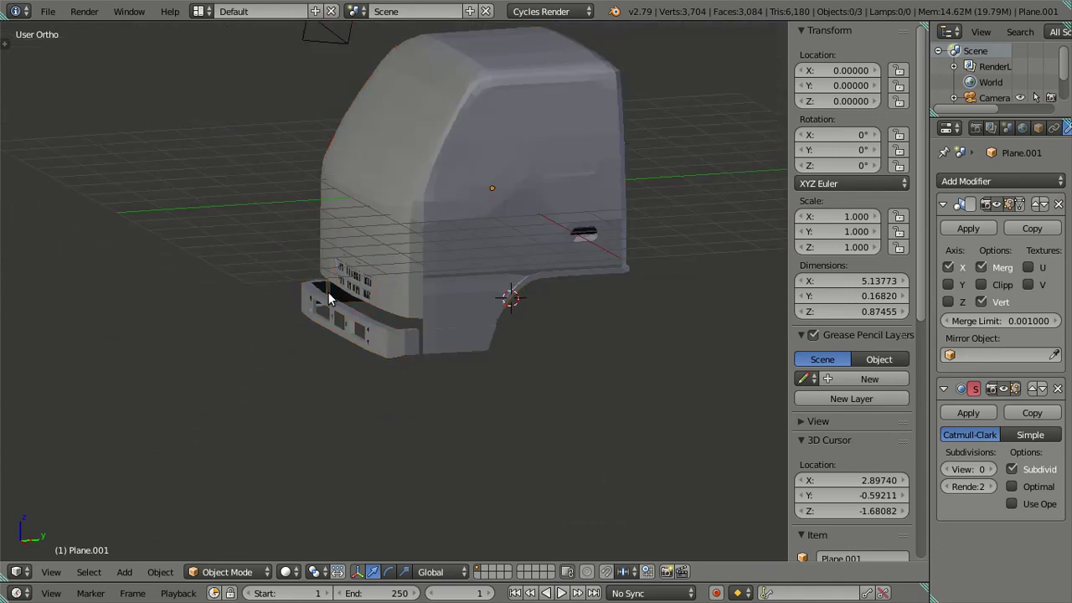
scroll(328, 292, down, 1)
right_click(362, 157)
scroll(369, 301, up, 3)
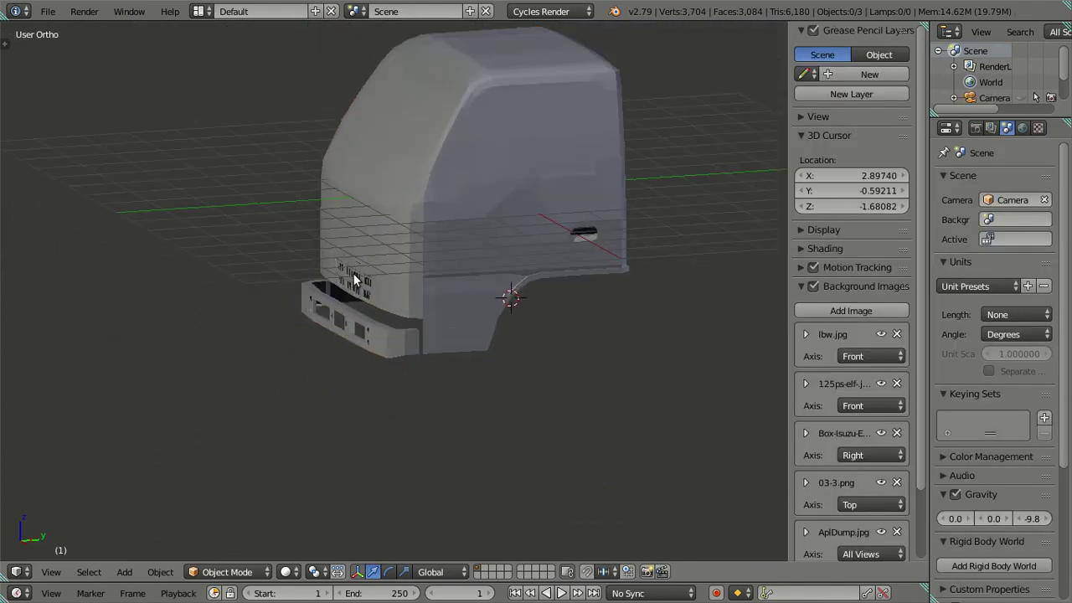
scroll(368, 301, up, 3)
right_click(370, 302)
Step: Check the objects in wireframe, then enter Edit Mode on the body Plane facing its front
key(z)
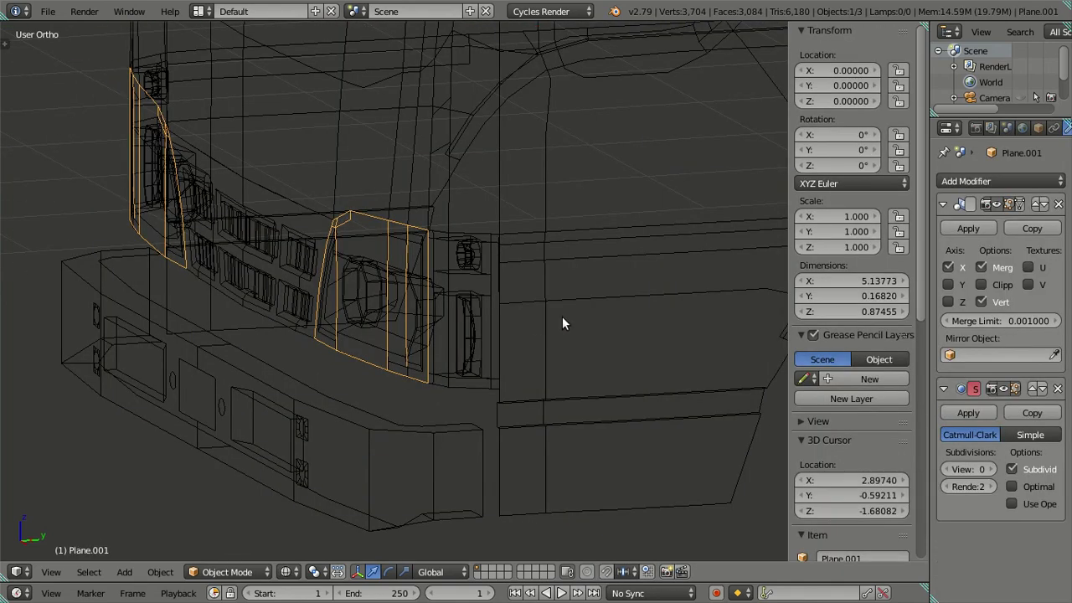
shift+right_click(466, 308)
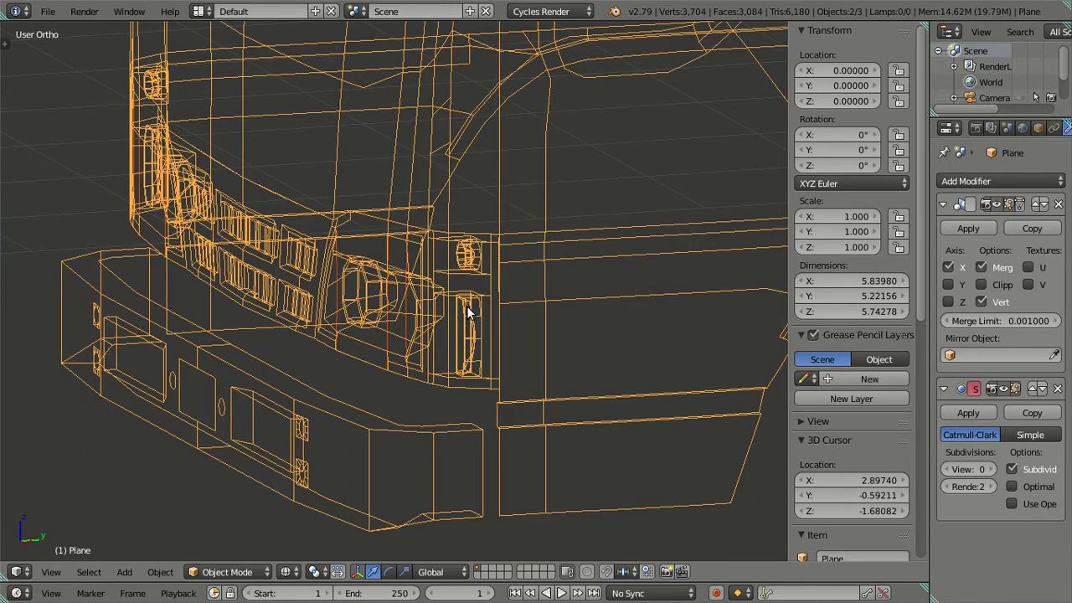
key(a)
key(z)
scroll(409, 317, up, 3)
mouse_move(479, 277)
middle_down()
mouse_move(505, 321)
mouse_move(452, 275)
mouse_move(457, 217)
middle_up()
key(Tab)
Step: Select the edge loops bordering the window recess and view them from several angles
right_click(371, 260)
key(a)
mouse_move(371, 258)
middle_down()
mouse_move(431, 272)
mouse_move(425, 261)
mouse_move(384, 284)
mouse_move(382, 269)
middle_up()
alt+right_click(419, 237)
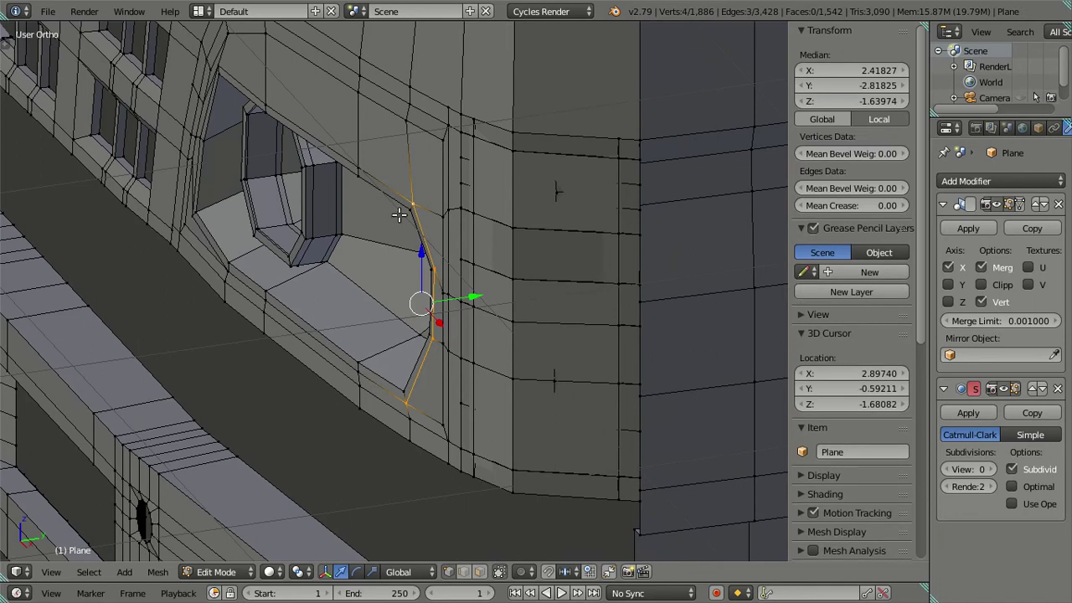
alt+shift+right_click(340, 148)
middle_drag(319, 196, 357, 182)
key(a)
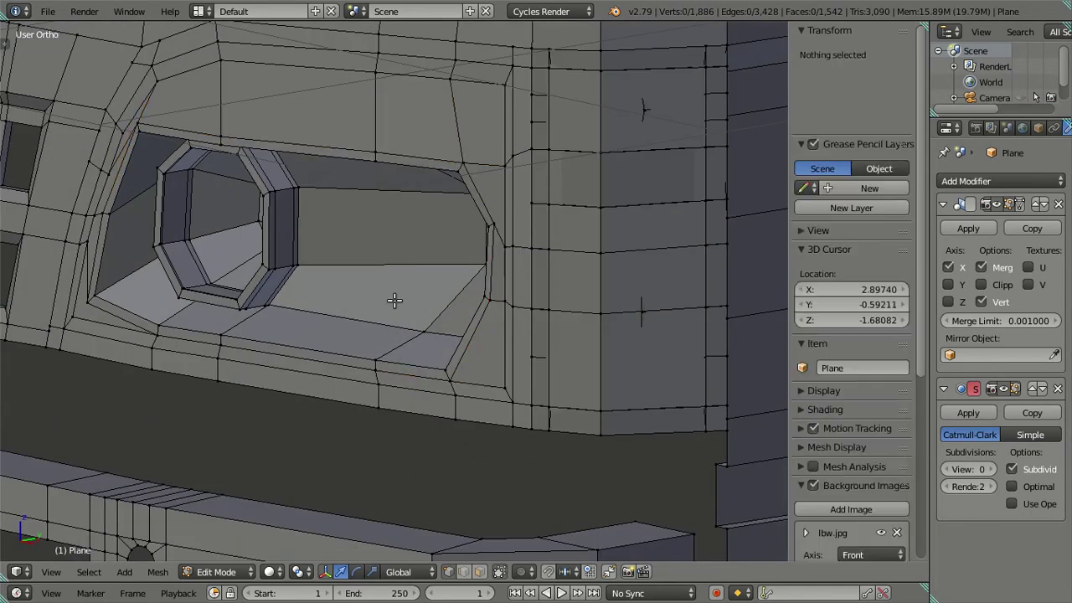
Step: Select the loop around the recess, orbit around the headlight opening, then deselect
alt+right_click(448, 371)
middle_drag(447, 371, 376, 222)
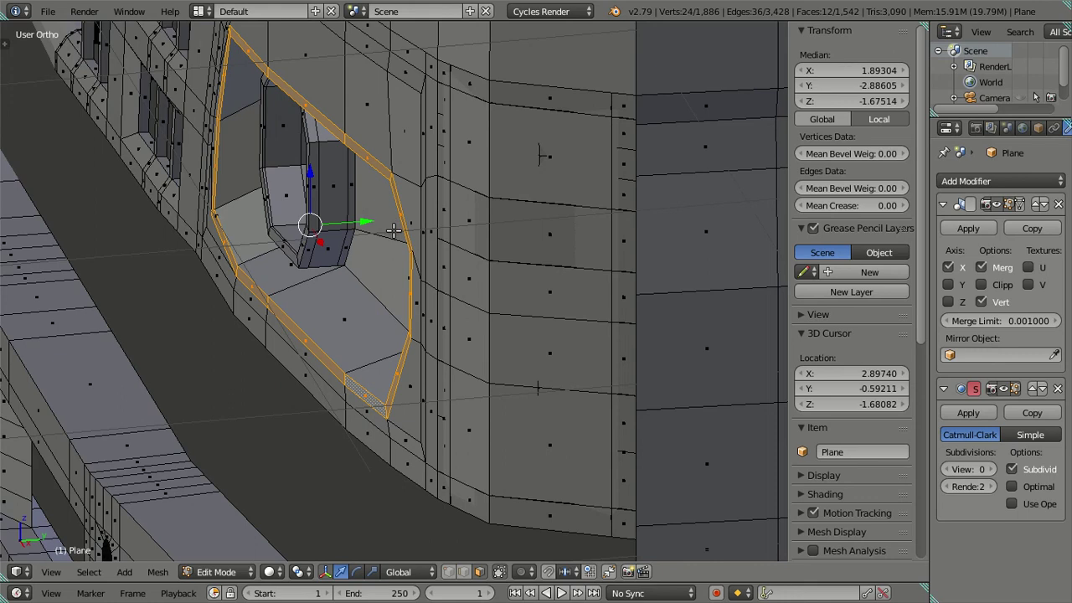
middle_drag(393, 230, 408, 238)
key(f)
key(a)
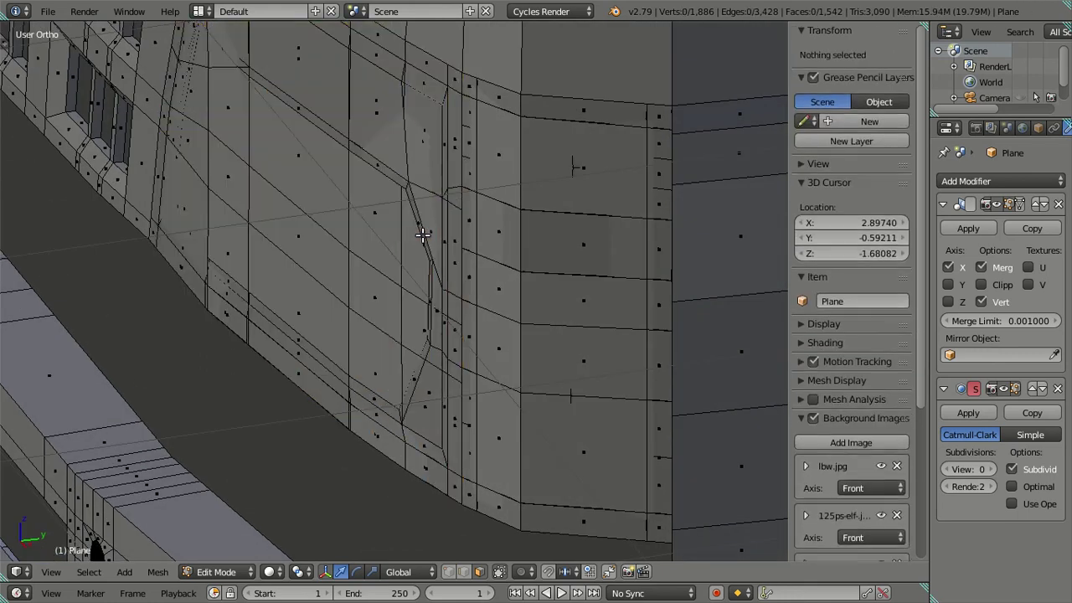
Step: Preview viewport subdivision levels 1 and 2, then reset to 0 and return to Edit Mode
scroll(424, 232, up, 3)
key(Tab)
click(990, 469)
click(990, 469)
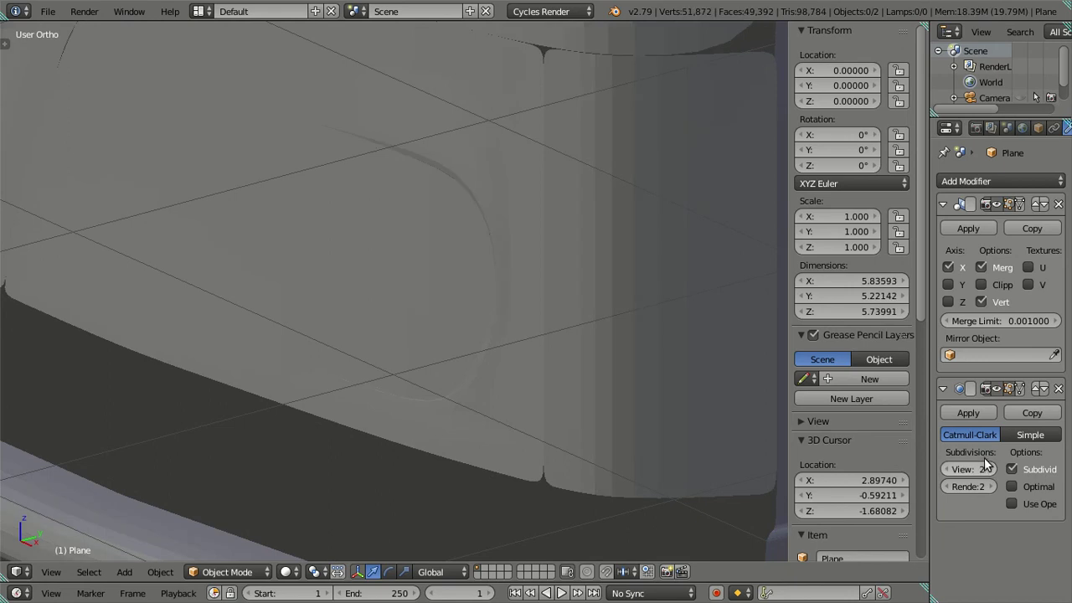
double_click(957, 477)
key(Tab)
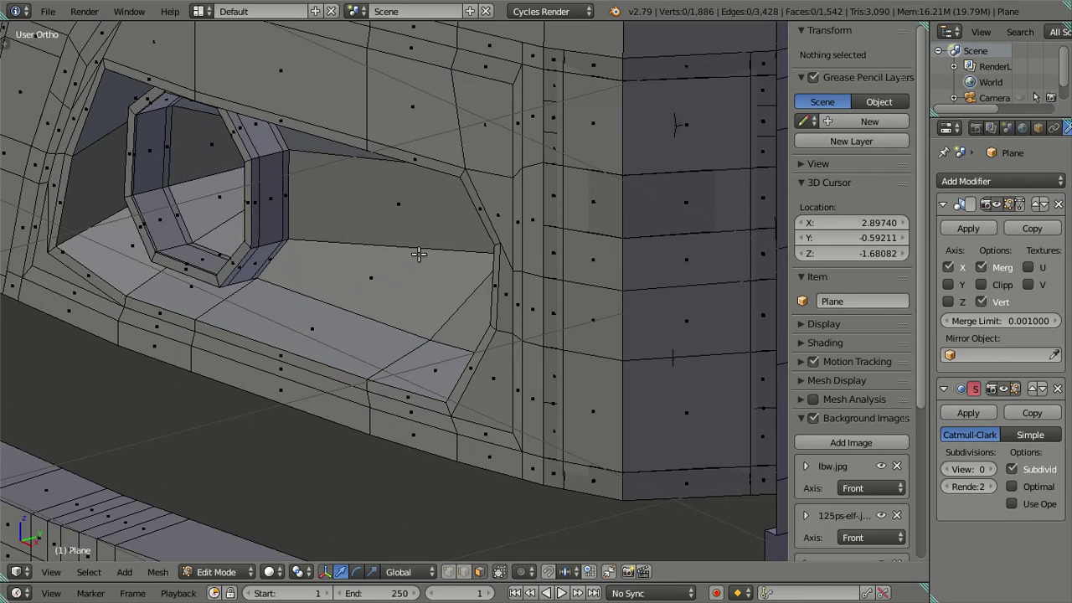
Step: Select the vertical edge loop beside the headlight and try a move, then cancel it
right_click(491, 199)
alt+shift+right_click(479, 366)
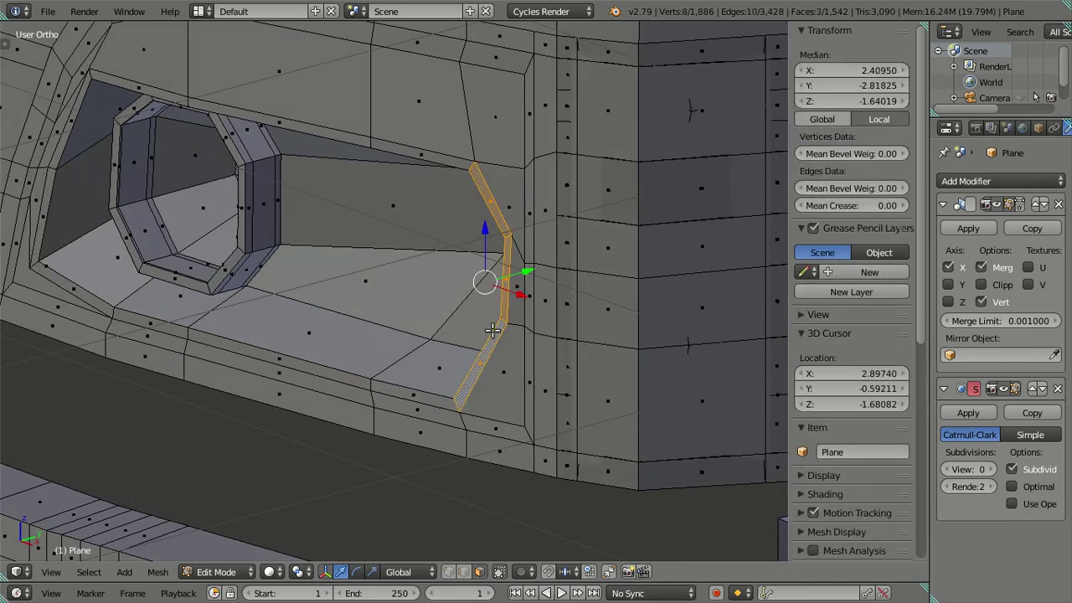
shift+right_click(490, 343)
mouse_move(490, 344)
middle_down()
mouse_move(406, 375)
mouse_move(391, 349)
middle_up()
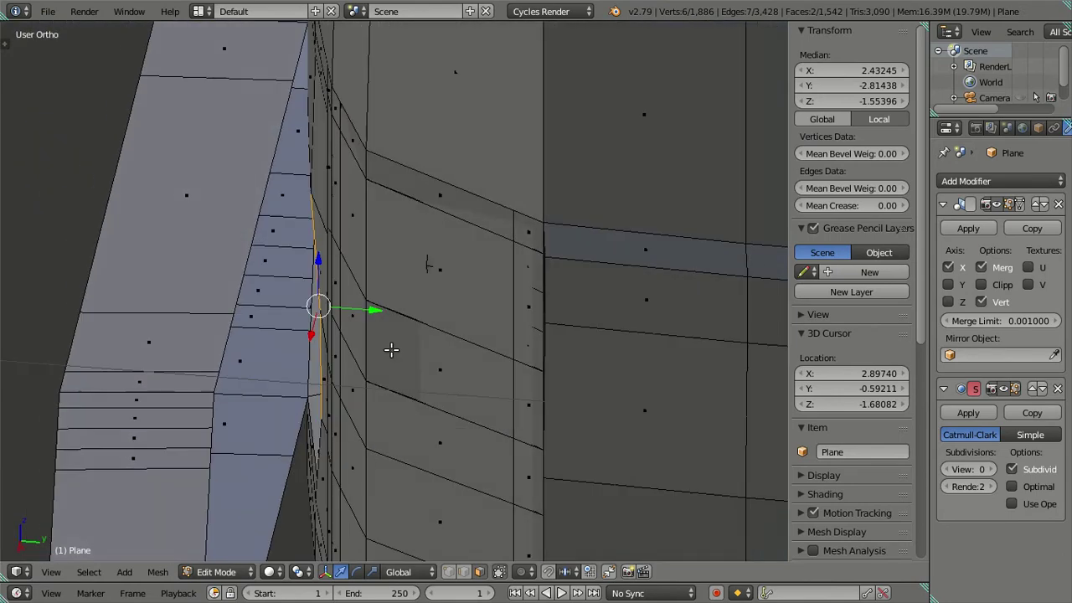
key(g)
key(Escape)
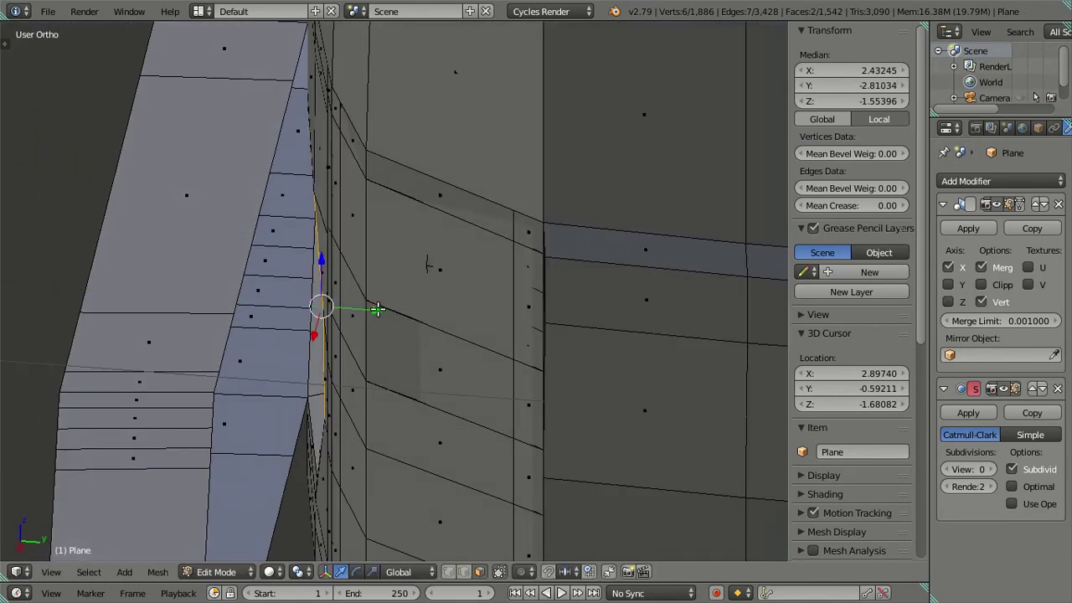
key(a)
mouse_move(303, 309)
middle_down()
mouse_move(354, 290)
mouse_move(371, 158)
mouse_move(397, 143)
mouse_move(422, 166)
mouse_move(402, 184)
mouse_move(347, 195)
mouse_move(321, 312)
middle_up()
Step: Slide the outer loop around the headlight opening slightly along Y and check the shape
alt+click(435, 179)
scroll(320, 313, up, 2)
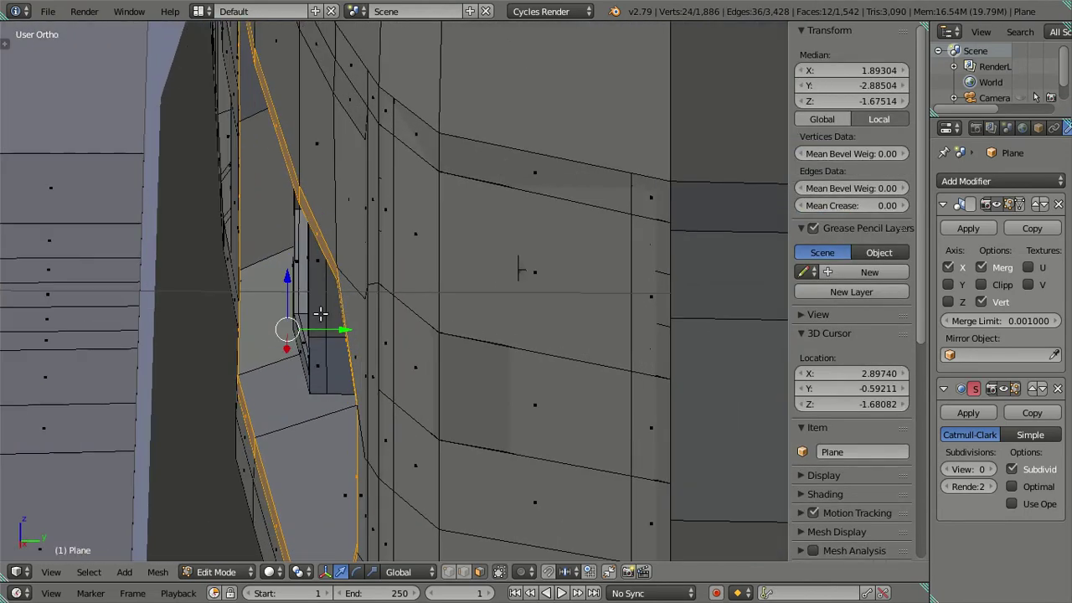
drag(342, 329, 342, 328)
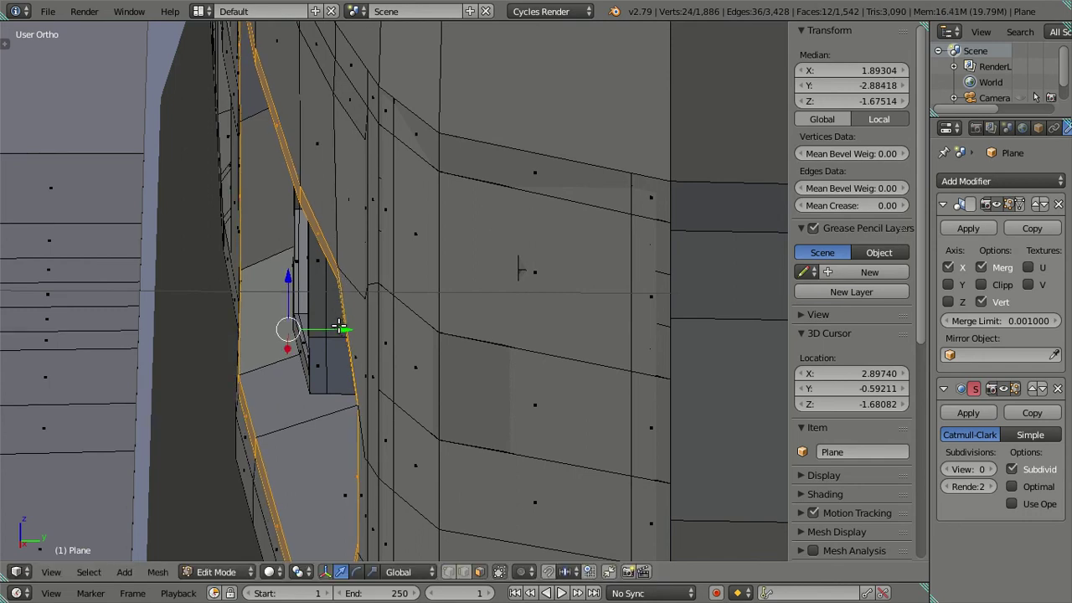
key(a)
scroll(342, 328, down, 2)
key(Tab)
key(Tab)
key(Tab)
mouse_move(344, 294)
middle_down()
mouse_move(472, 319)
mouse_move(522, 286)
mouse_move(491, 335)
middle_up()
key(Tab)
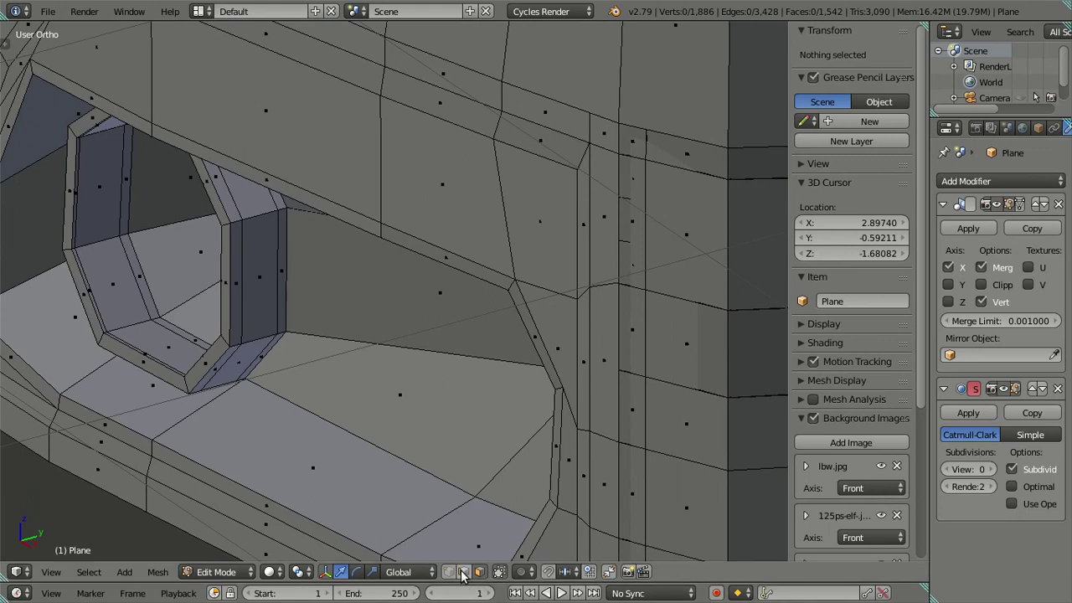
Step: Nudge two edges beside the headlight opening slightly along Y and inspect the cab
right_click(511, 280)
mouse_move(511, 280)
middle_down()
mouse_move(469, 360)
mouse_move(431, 377)
mouse_move(429, 415)
mouse_move(404, 316)
mouse_move(346, 231)
middle_up()
drag(352, 227, 347, 213)
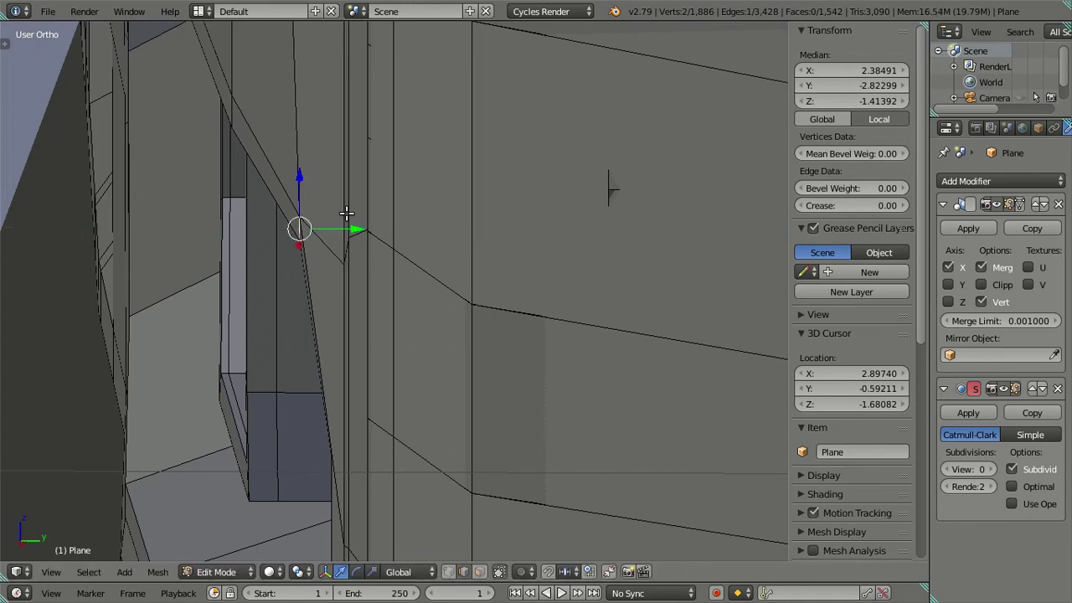
right_click(238, 111)
right_click(232, 107)
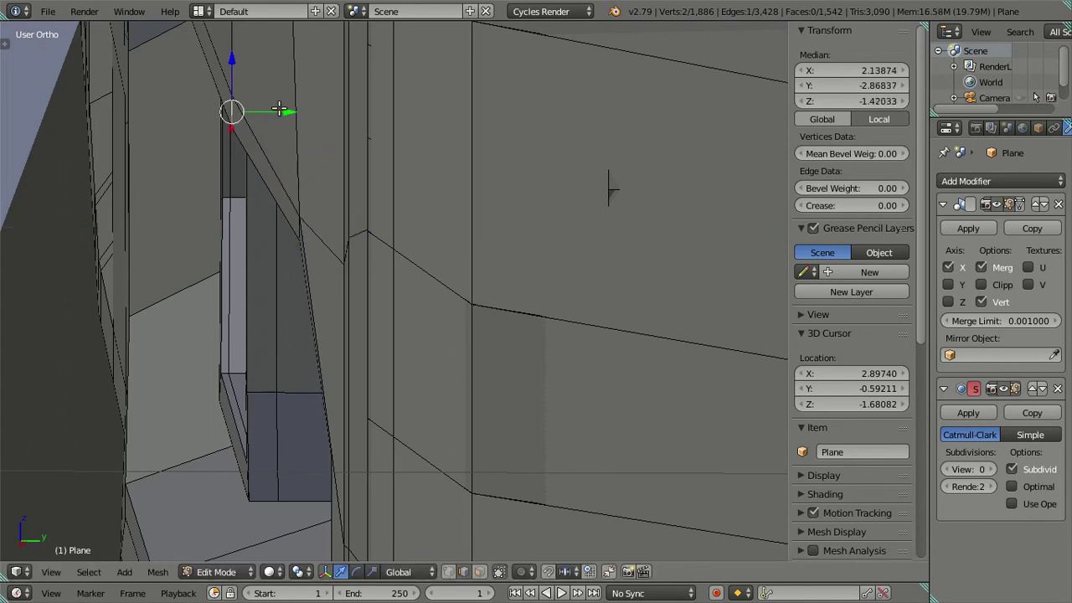
drag(285, 111, 287, 112)
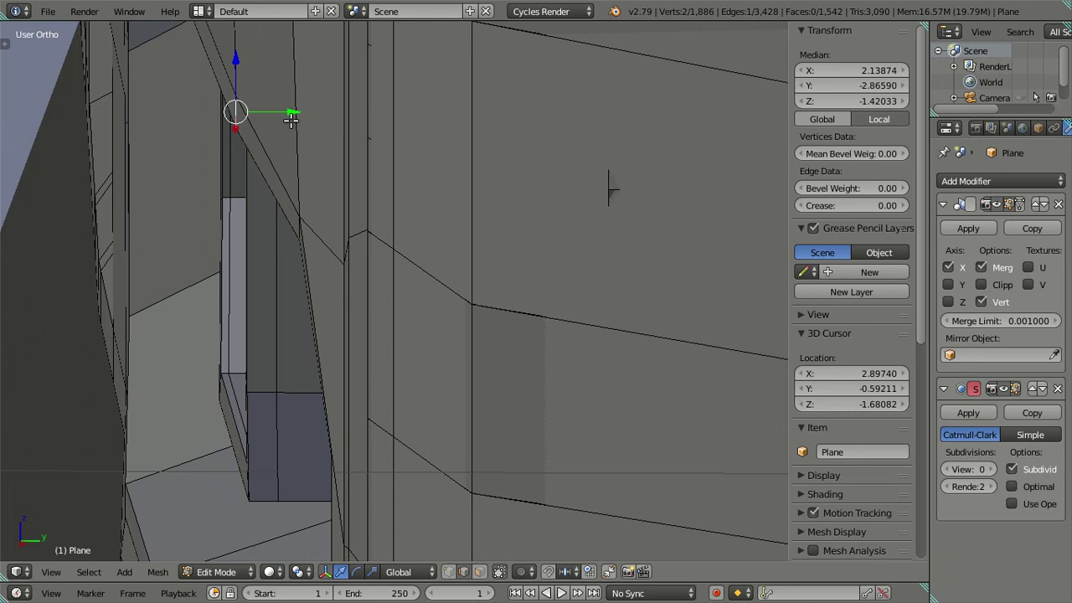
key(Tab)
mouse_move(310, 185)
middle_down()
mouse_move(366, 209)
mouse_move(441, 301)
middle_up()
key(Tab)
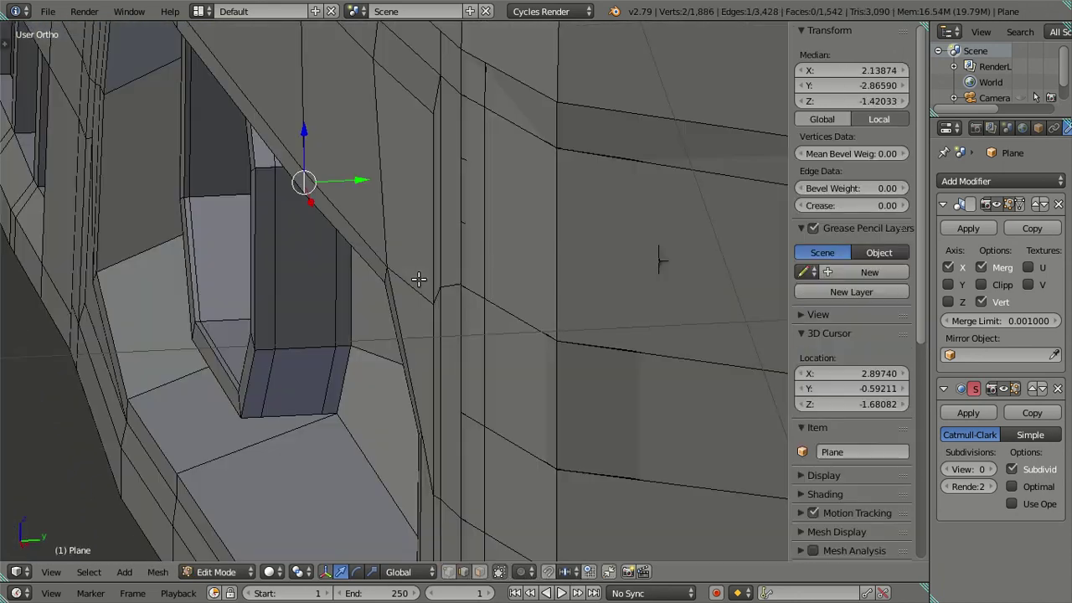
Step: Nudge another edge by the headlight opening along Y and inspect the cab in Object Mode
right_click(385, 268)
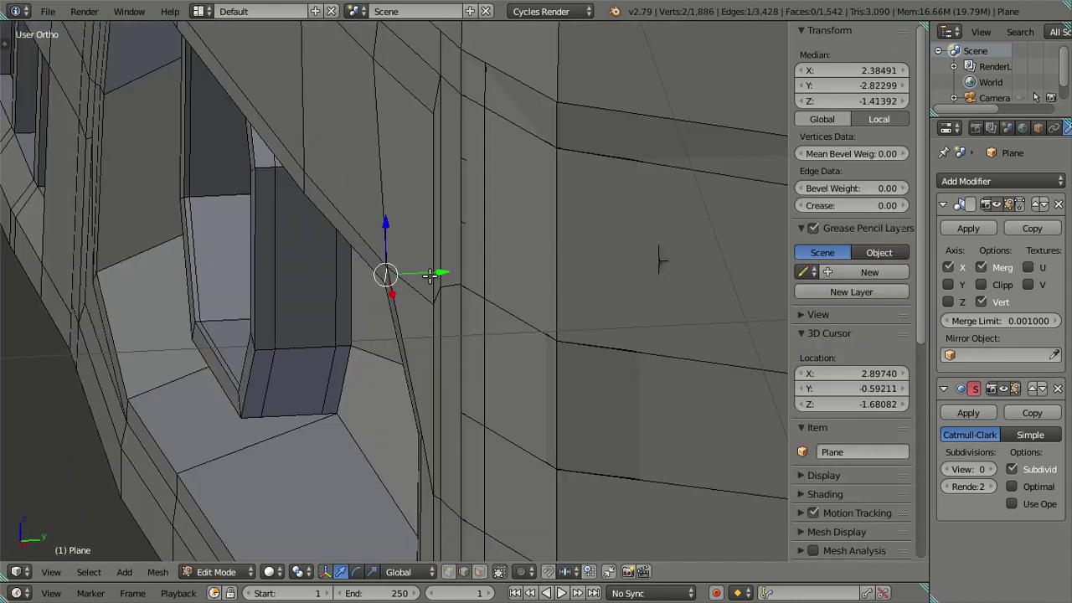
drag(428, 275, 432, 273)
key(Tab)
middle_drag(434, 276, 479, 296)
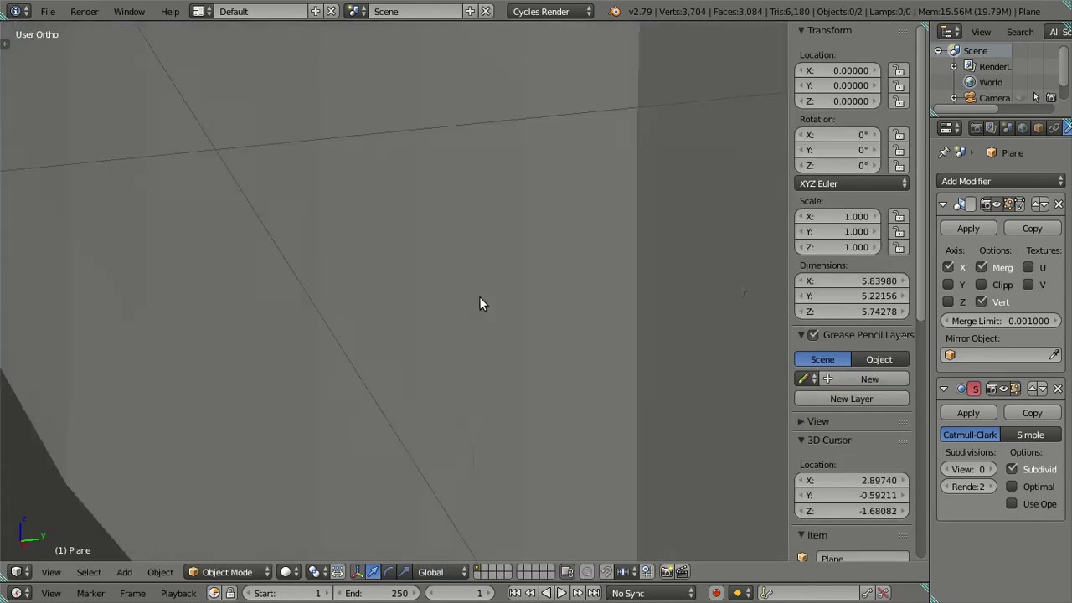
scroll(476, 293, down, 2)
scroll(470, 285, down, 3)
Step: Raise the viewport subdivision to level 2, orbit the smoothed cab, and re-enter Edit Mode
click(993, 469)
click(993, 469)
scroll(476, 322, up, 2)
mouse_move(540, 318)
middle_down()
mouse_move(530, 310)
mouse_move(464, 390)
mouse_move(431, 335)
mouse_move(378, 330)
mouse_move(448, 376)
middle_up()
key(a)
key(Tab)
Step: Move two edges below the headlight slightly along the Y axis
scroll(448, 376, up, 3)
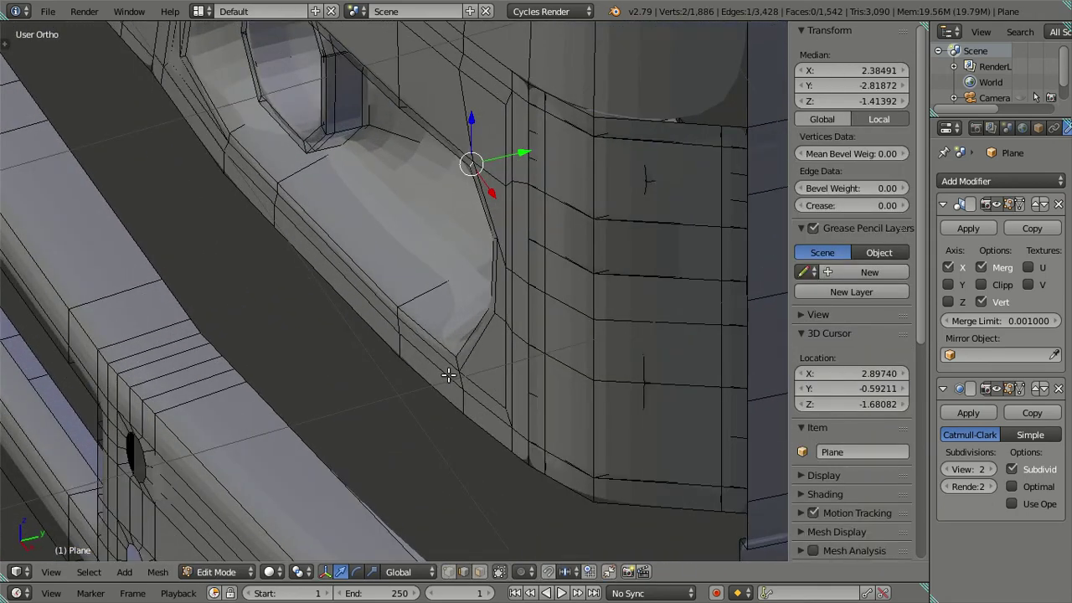
scroll(448, 376, up, 2)
scroll(448, 376, up, 2)
shift+right_click(356, 335)
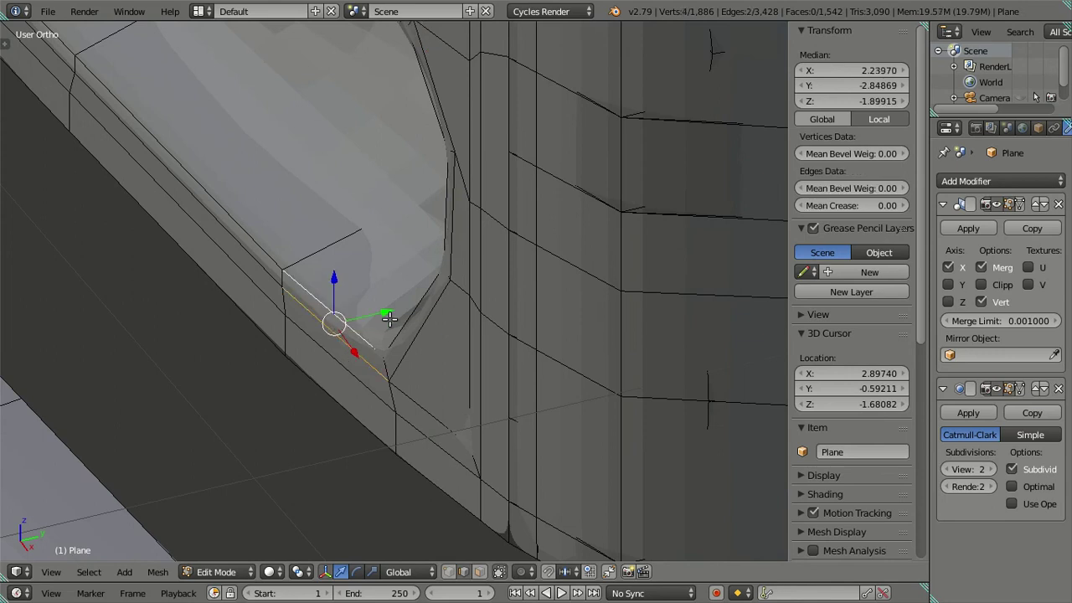
middle_drag(389, 317, 372, 312)
key(g)
key(y)
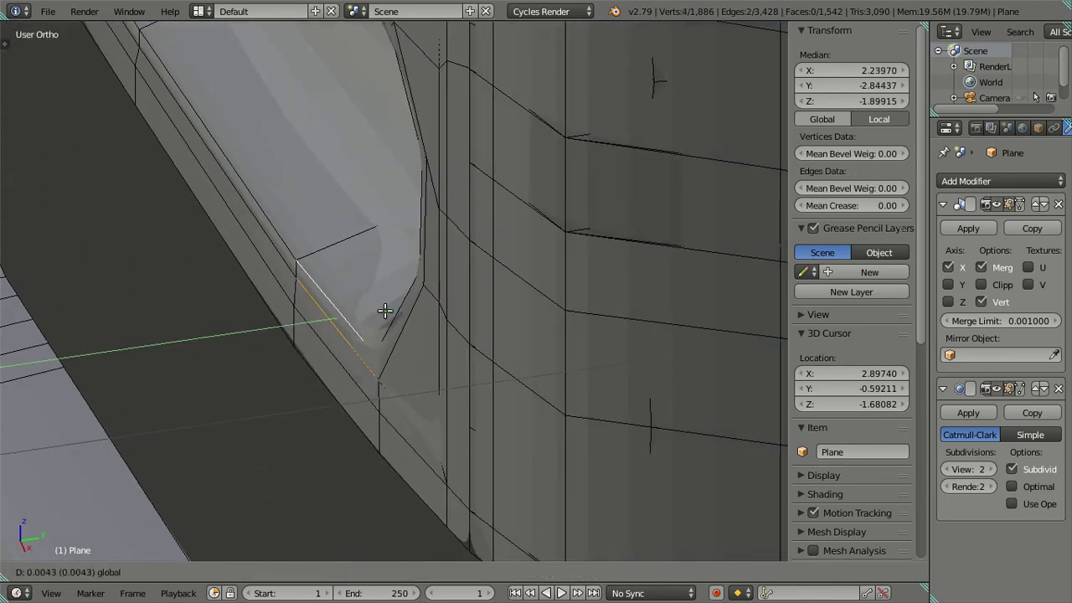
click(384, 310)
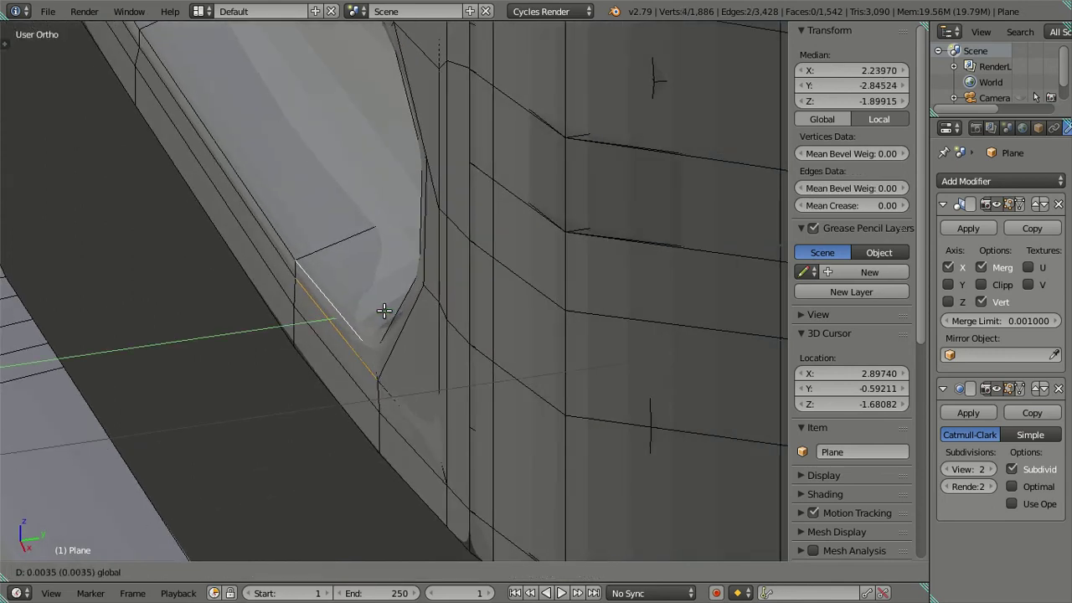
key(a)
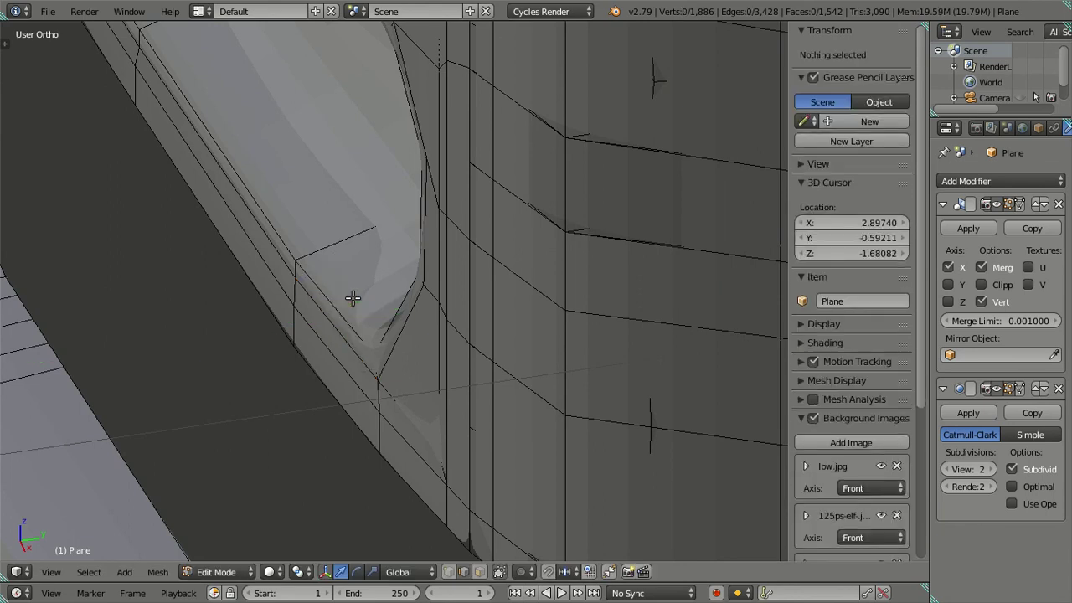
Step: Inspect the smoothed cab front, headlight and bumper, switching between Object and Edit Mode
key(Tab)
scroll(353, 298, down, 2)
middle_drag(379, 301, 470, 293)
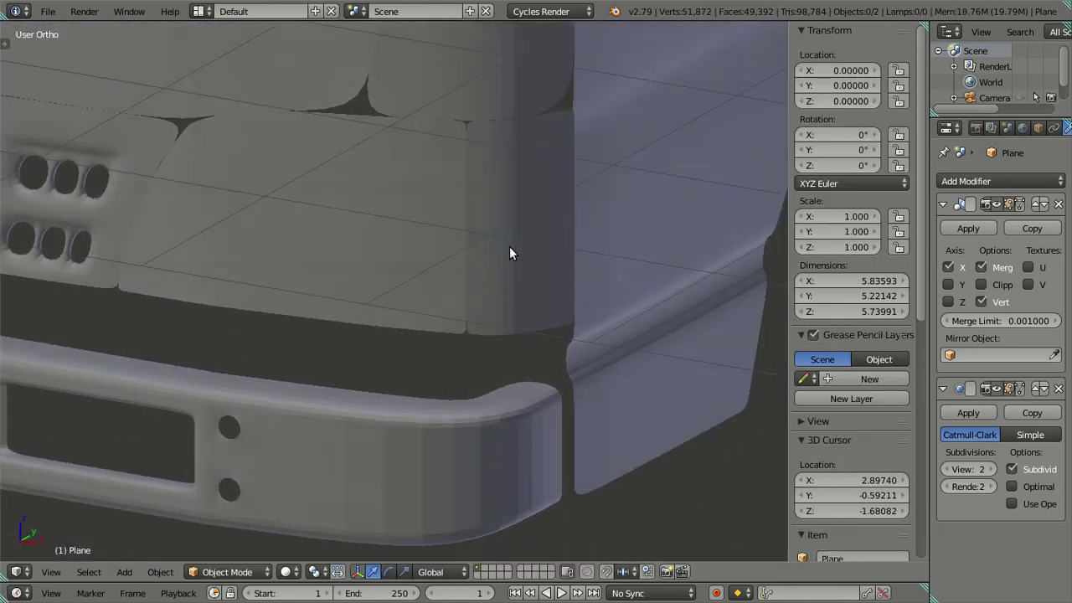
key(Tab)
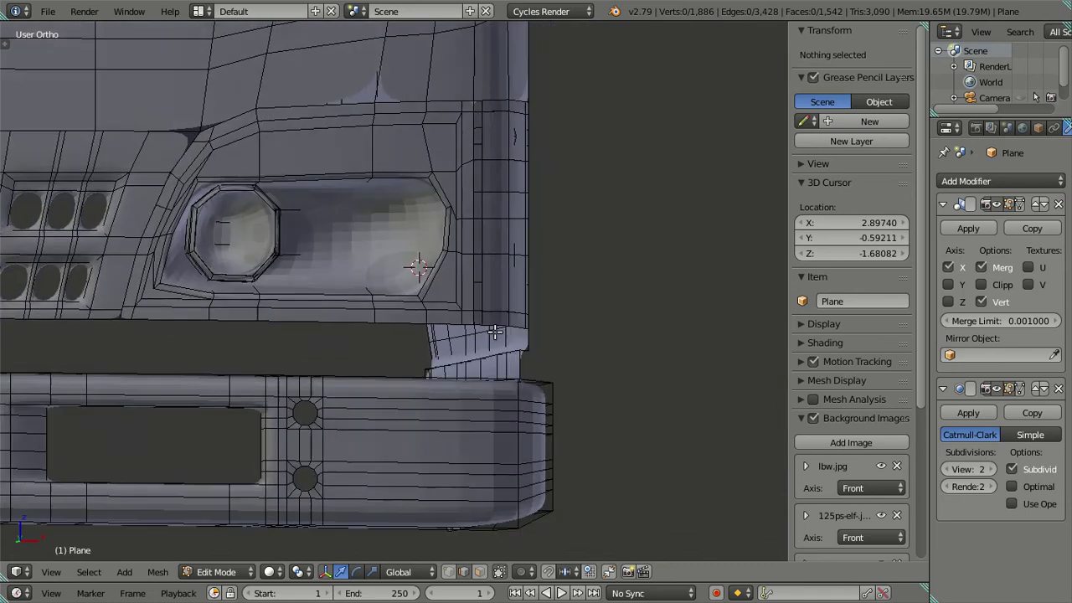
middle_drag(418, 263, 531, 318)
scroll(347, 322, up, 2)
middle_drag(346, 321, 322, 358)
key(Tab)
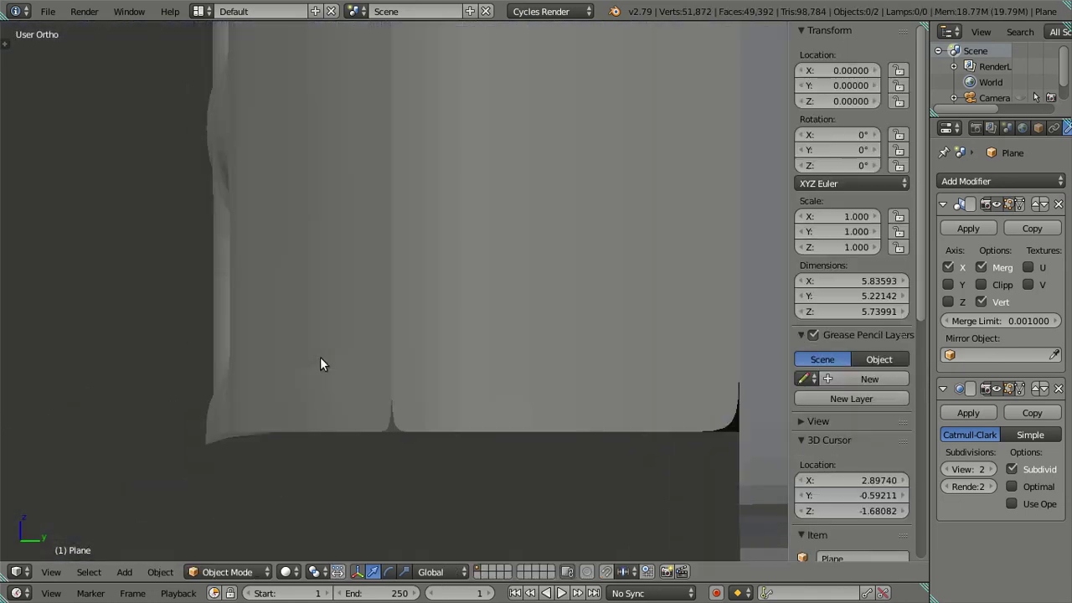
key(Tab)
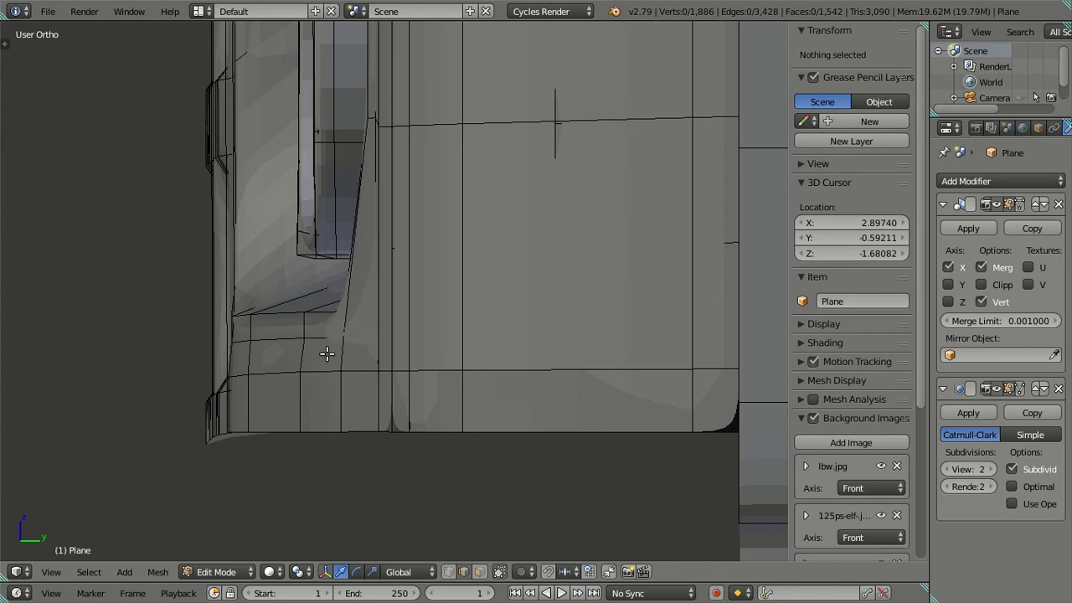
Step: Select parallel edges at the lower cab corner near the wheel arch, trial a move, then cancel
ctrl+alt+right_click(327, 354)
middle_drag(328, 359, 320, 365)
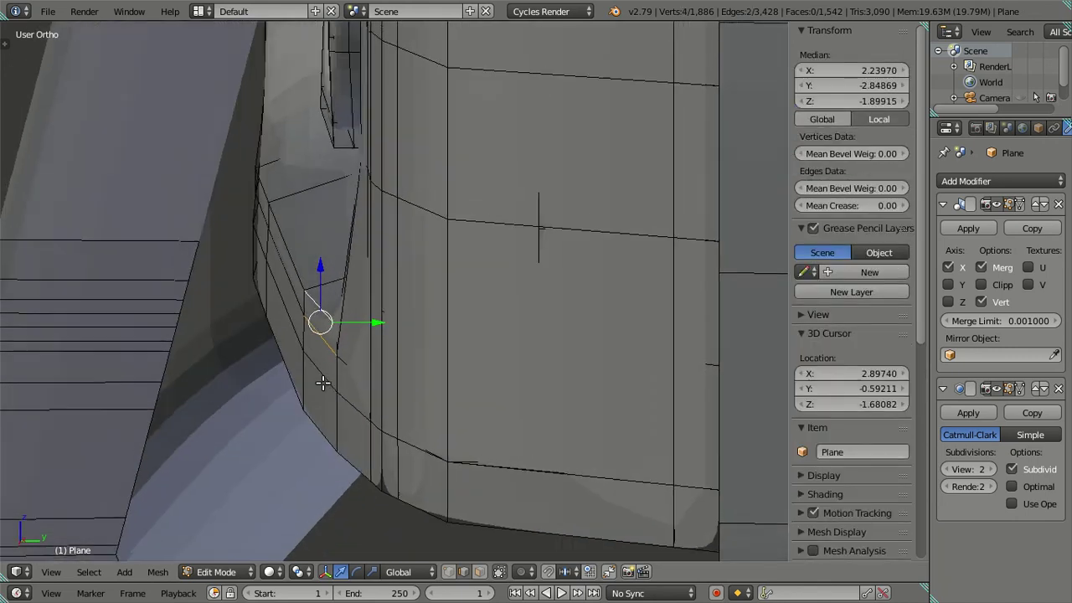
shift+right_click(320, 365)
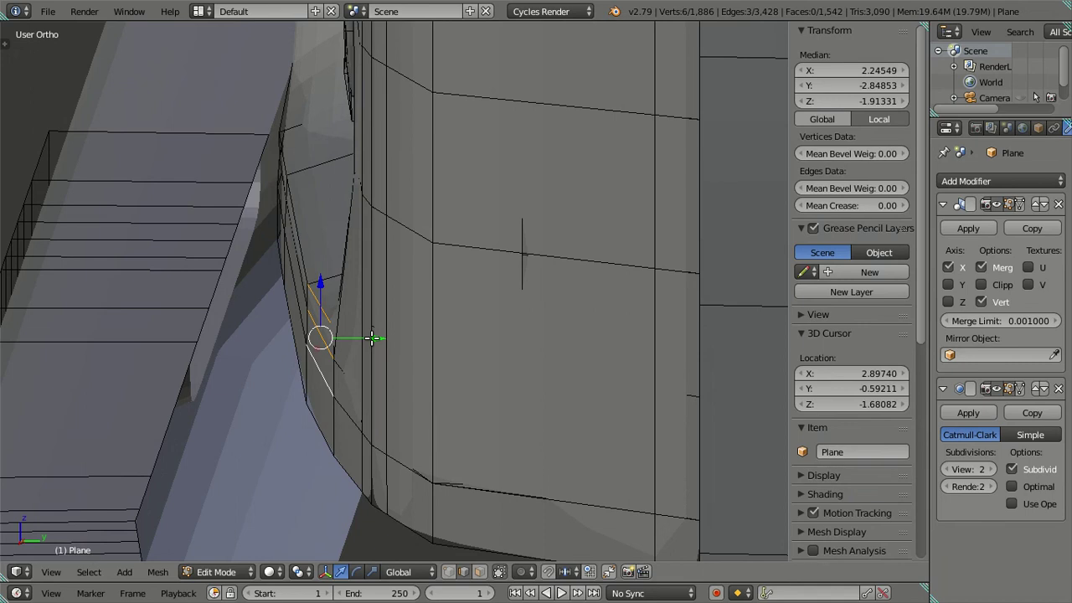
key(g)
key(Escape)
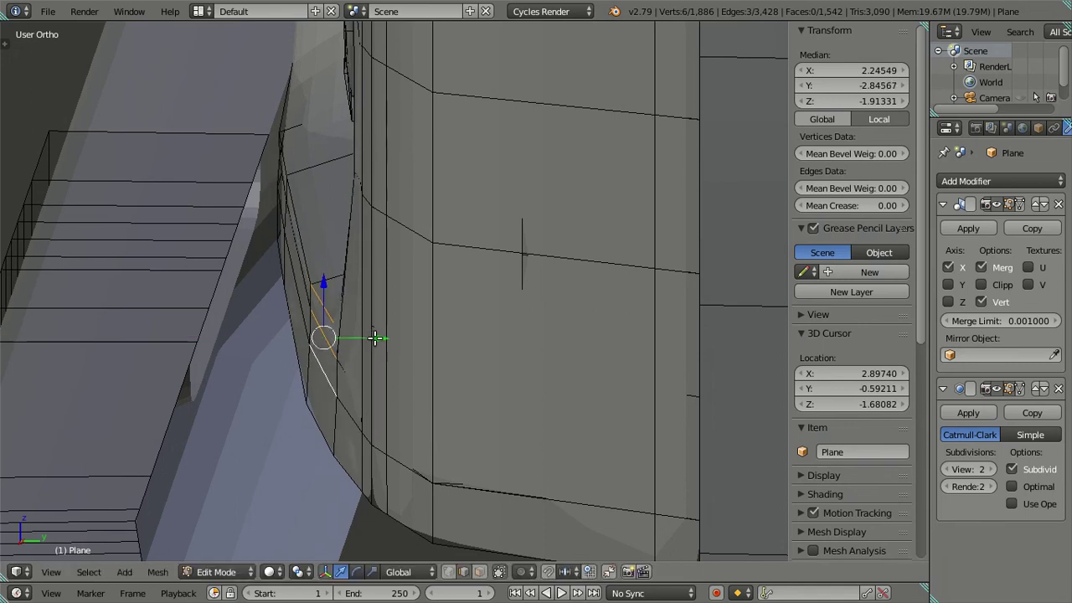
key(a)
Step: Orbit around the whole smoothed cab to check it, then return to Edit Mode
key(Tab)
mouse_move(365, 326)
middle_down()
mouse_move(490, 315)
mouse_move(439, 308)
mouse_move(443, 390)
middle_up()
scroll(464, 301, down, 5)
scroll(440, 276, down, 3)
mouse_move(440, 276)
middle_down()
mouse_move(359, 273)
mouse_move(326, 302)
mouse_move(377, 342)
mouse_move(376, 330)
mouse_move(473, 293)
mouse_move(449, 285)
middle_up()
scroll(378, 342, down, 2)
key(Tab)
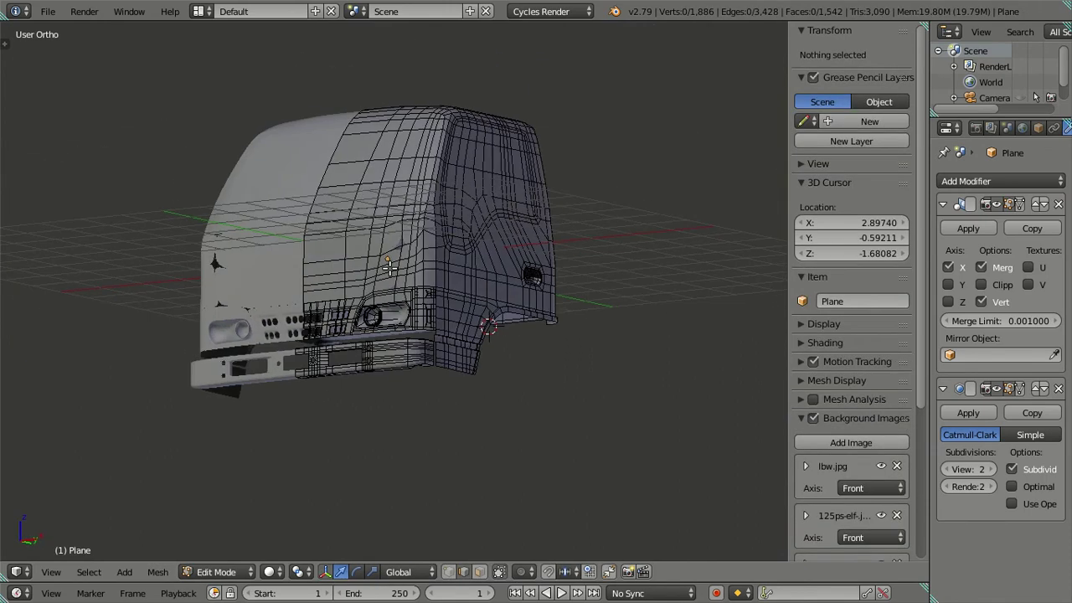
Step: Select the linked face patch beside the headlight and hide it
scroll(451, 346, up, 3)
scroll(450, 346, up, 2)
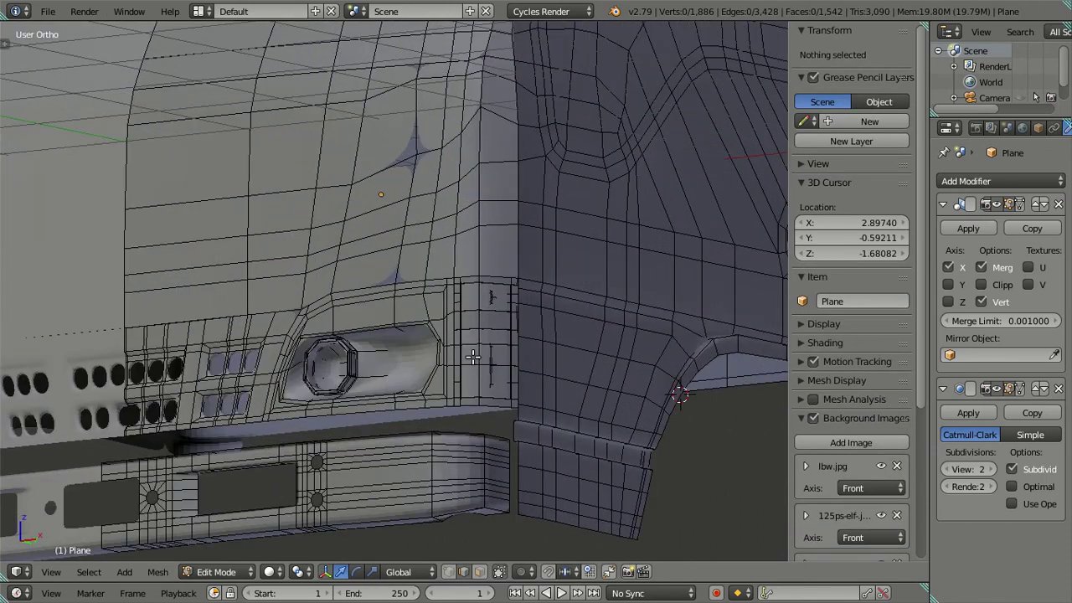
right_click(473, 357)
key(ctrl+l)
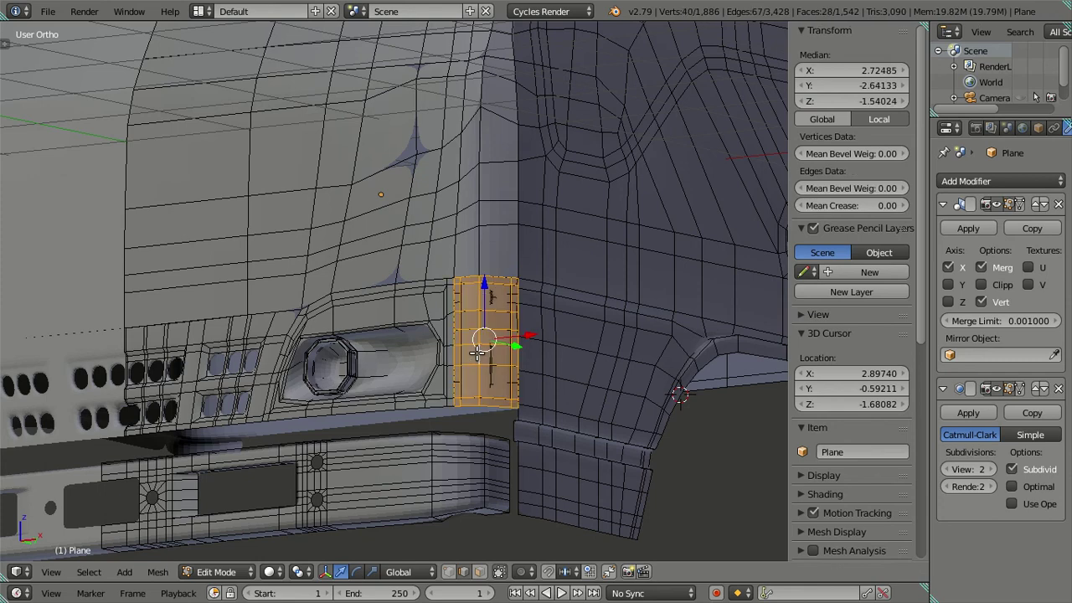
key(h)
Step: Lower the Subdivision modifier's viewport level to 0 and orbit around the cab
click(947, 469)
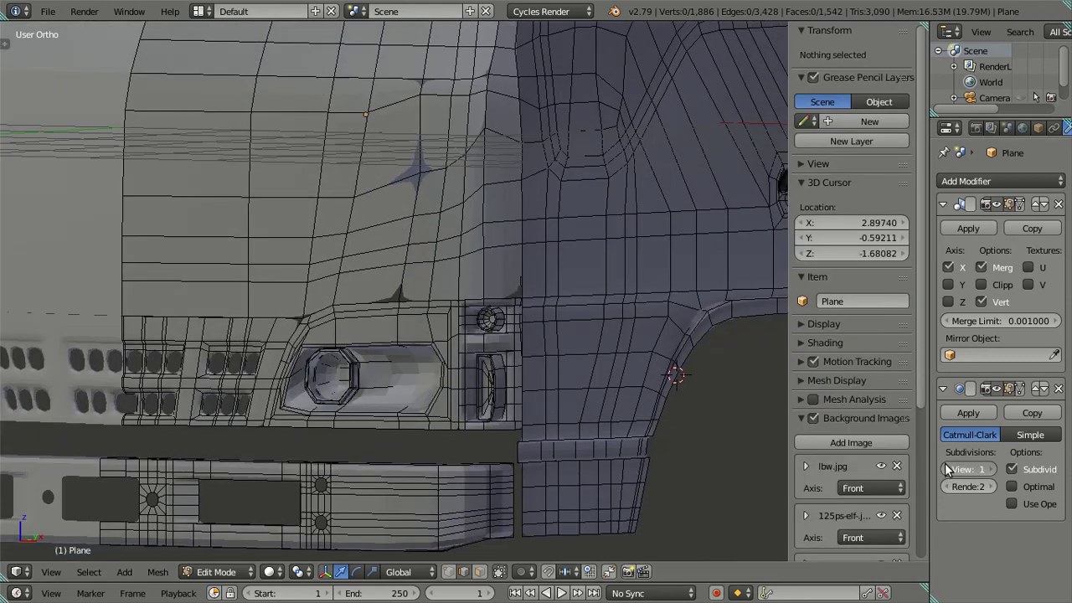
click(946, 469)
scroll(473, 358, down, 2)
middle_drag(536, 327, 452, 363)
mouse_move(519, 335)
middle_down()
mouse_move(491, 299)
mouse_move(455, 306)
mouse_move(376, 400)
mouse_move(336, 359)
mouse_move(314, 260)
mouse_move(341, 248)
middle_up()
Step: Look at the cab through the scene camera
key(KP_0)
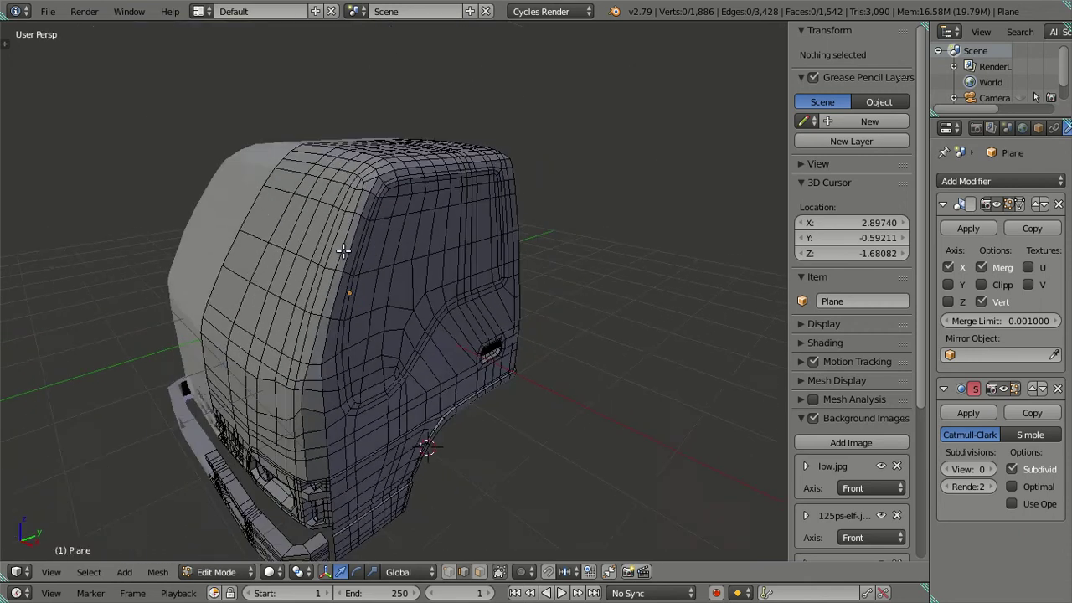
scroll(483, 337, up, 3)
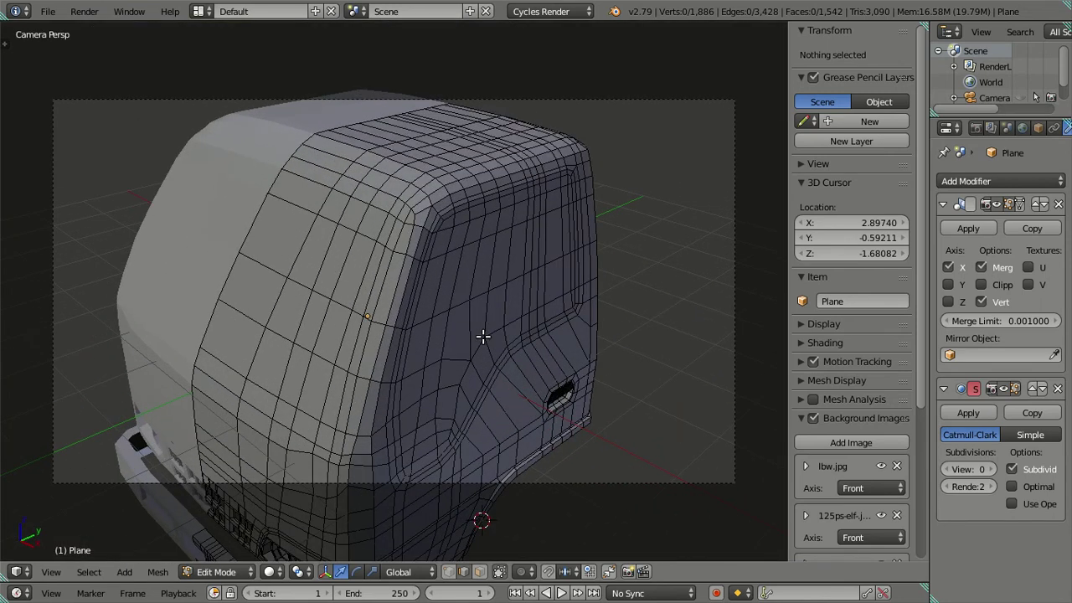
scroll(483, 336, up, 2)
scroll(822, 408, down, 5)
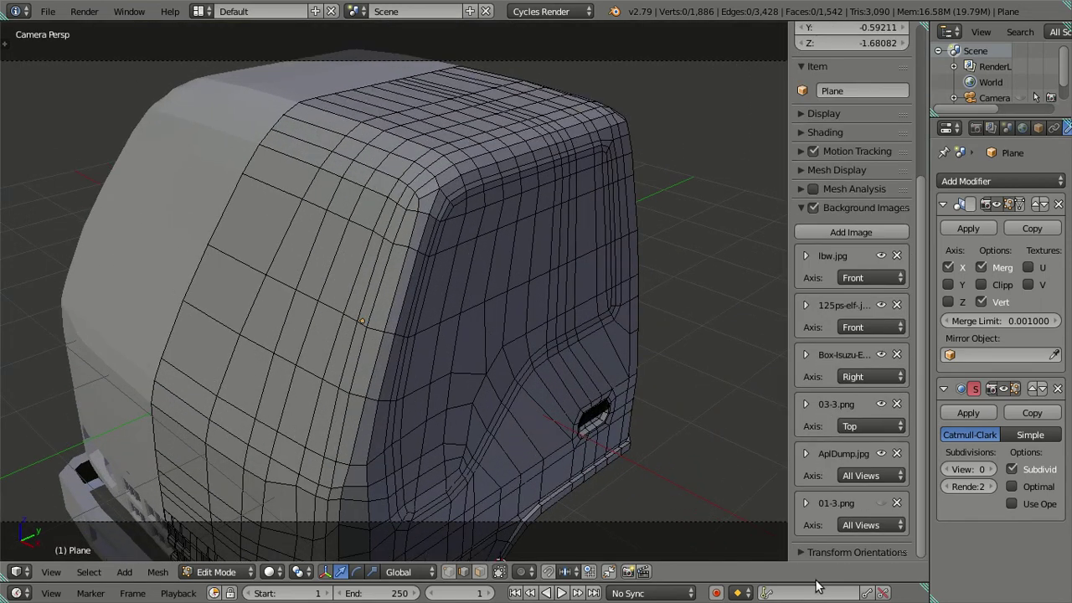
scroll(794, 324, up, 3)
scroll(802, 324, up, 2)
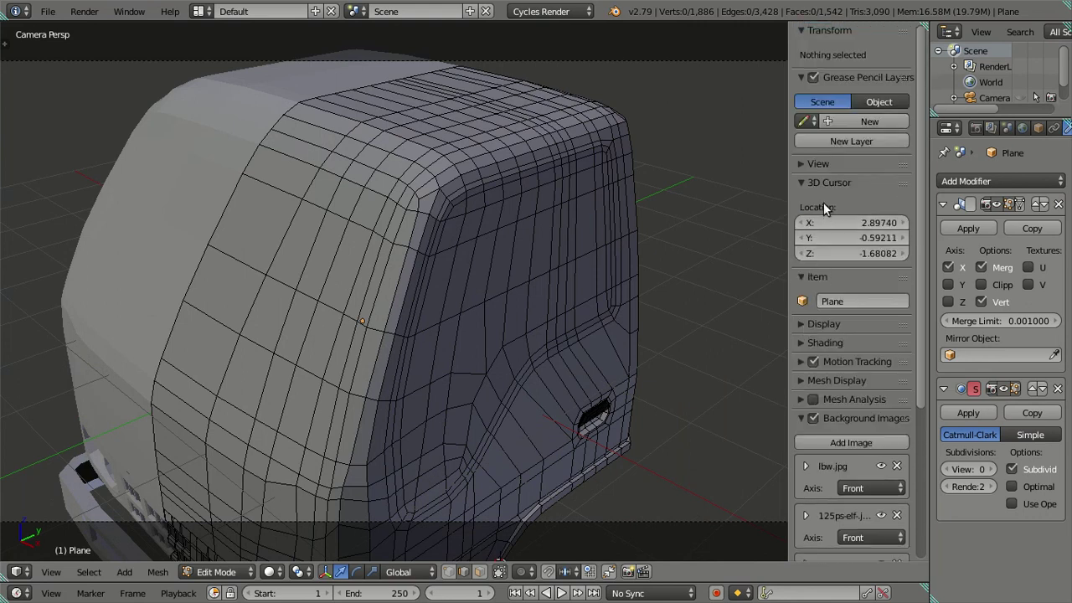
scroll(810, 371, down, 4)
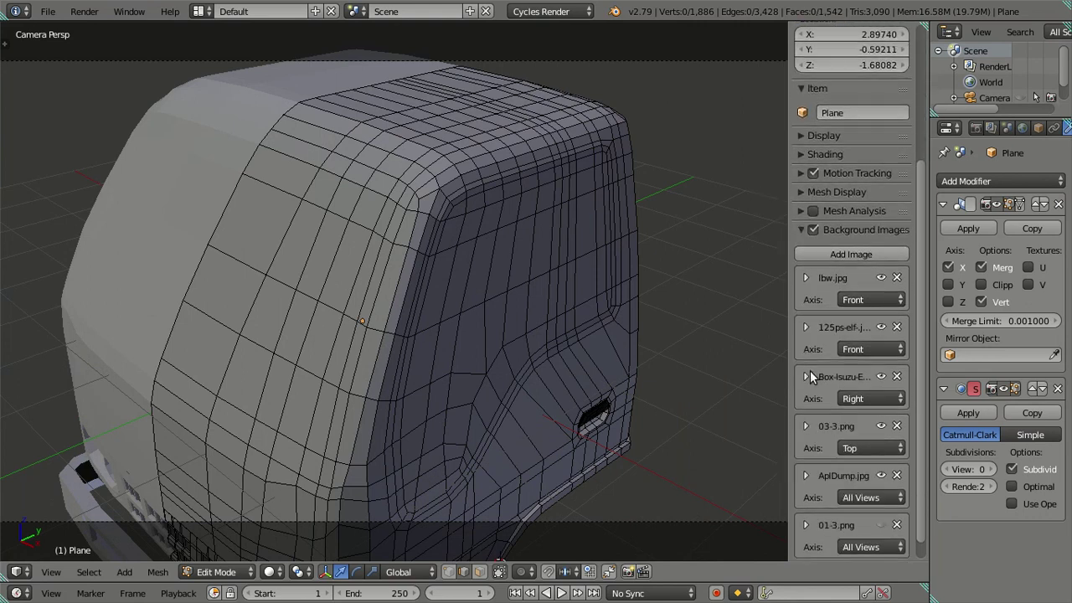
scroll(809, 371, down, 1)
scroll(810, 364, up, 4)
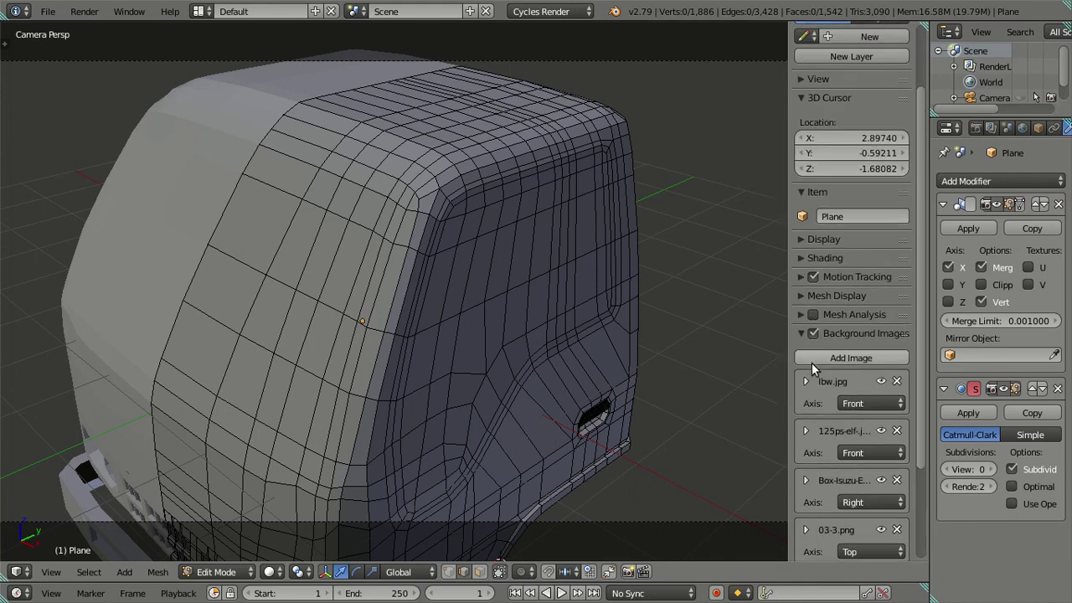
scroll(811, 362, up, 1)
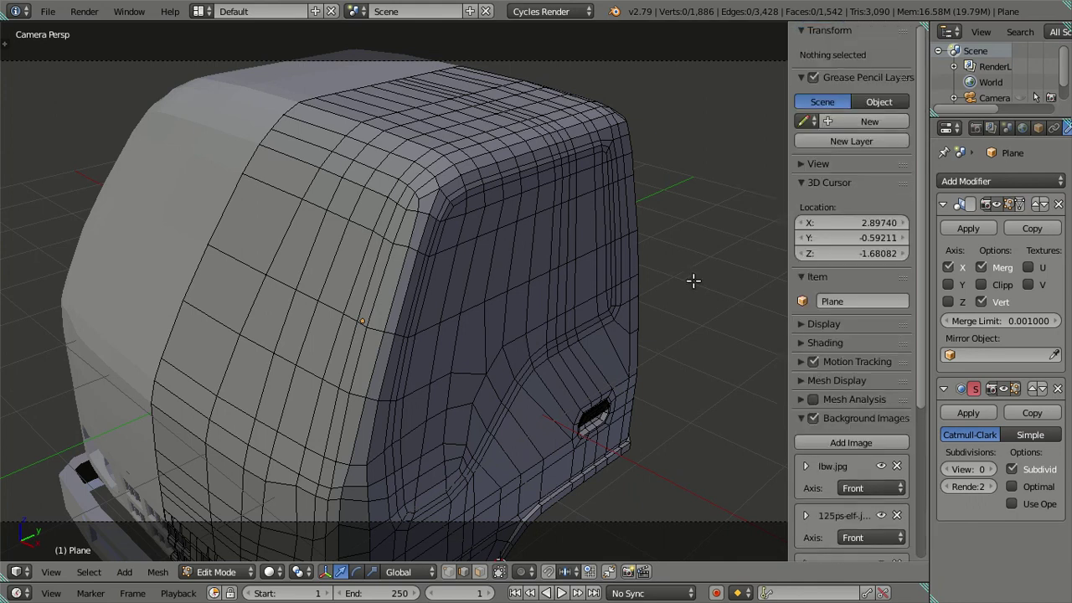
Step: Inspect the sidebar's Display, Shading and Mesh Display settings, collapsing each again
click(800, 324)
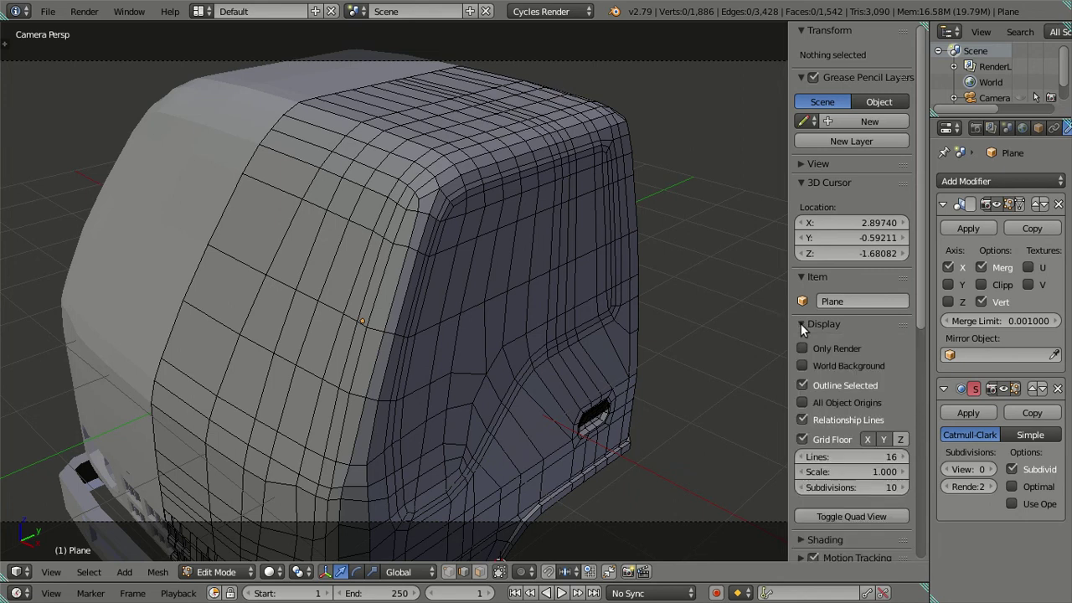
click(801, 323)
click(803, 343)
click(803, 344)
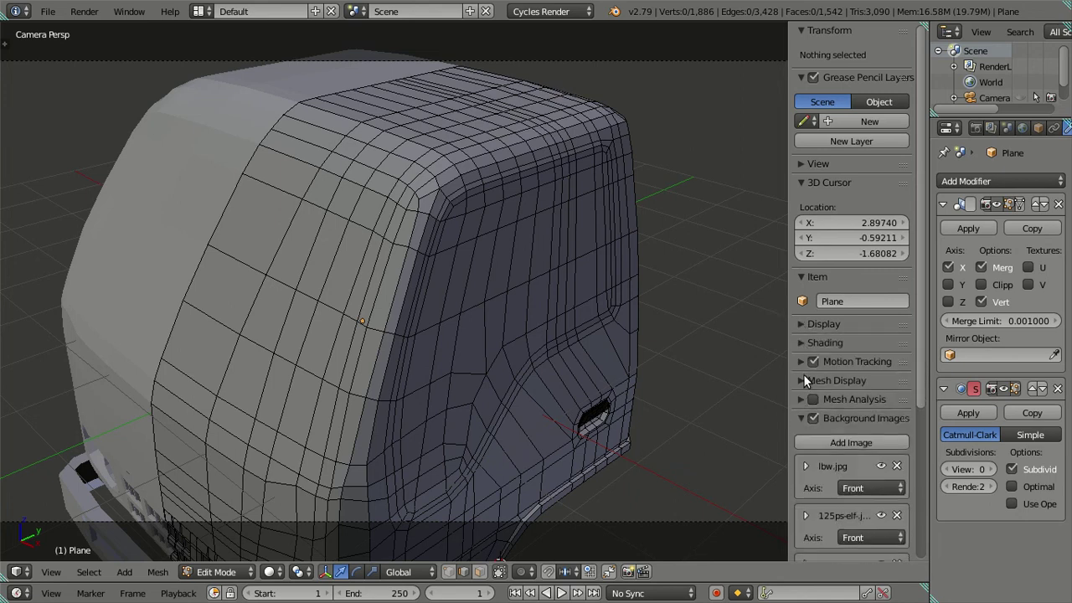
click(803, 379)
click(802, 380)
scroll(799, 406, down, 5)
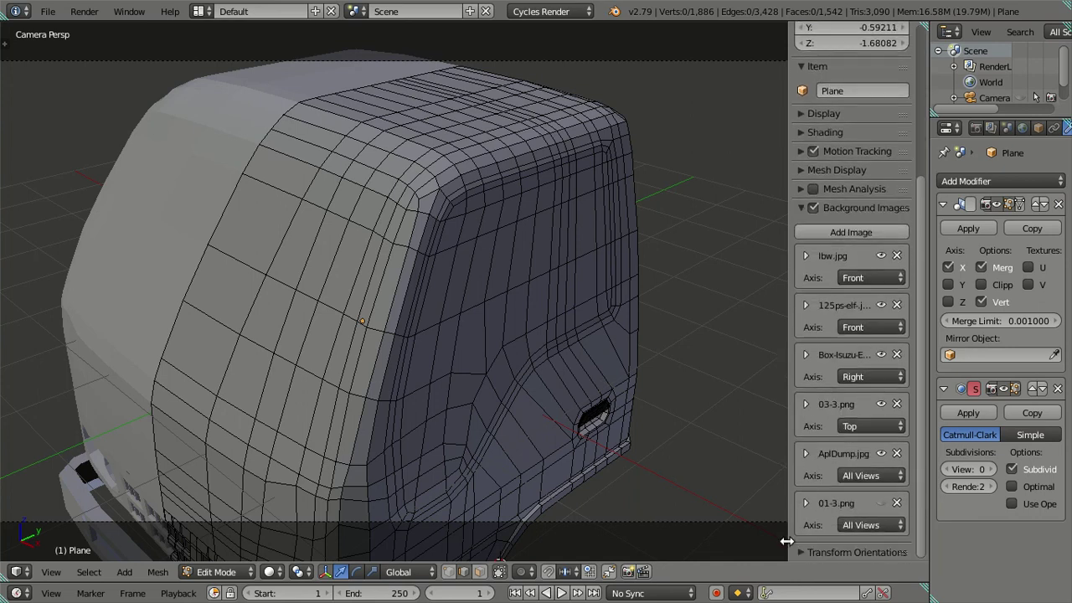
scroll(801, 554, down, 1)
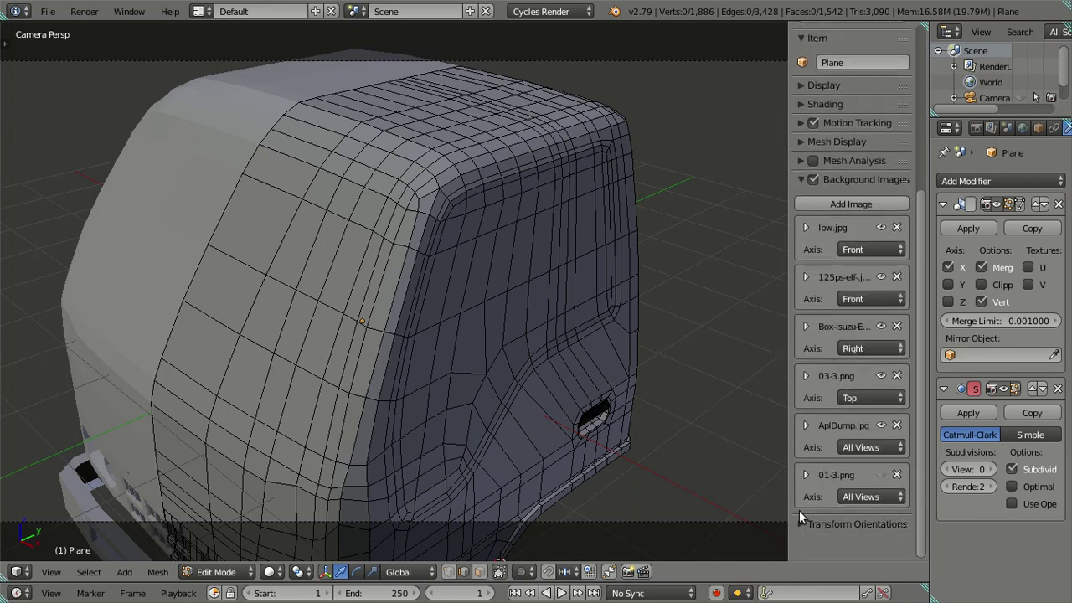
scroll(825, 286, up, 3)
scroll(826, 286, up, 3)
scroll(825, 284, up, 1)
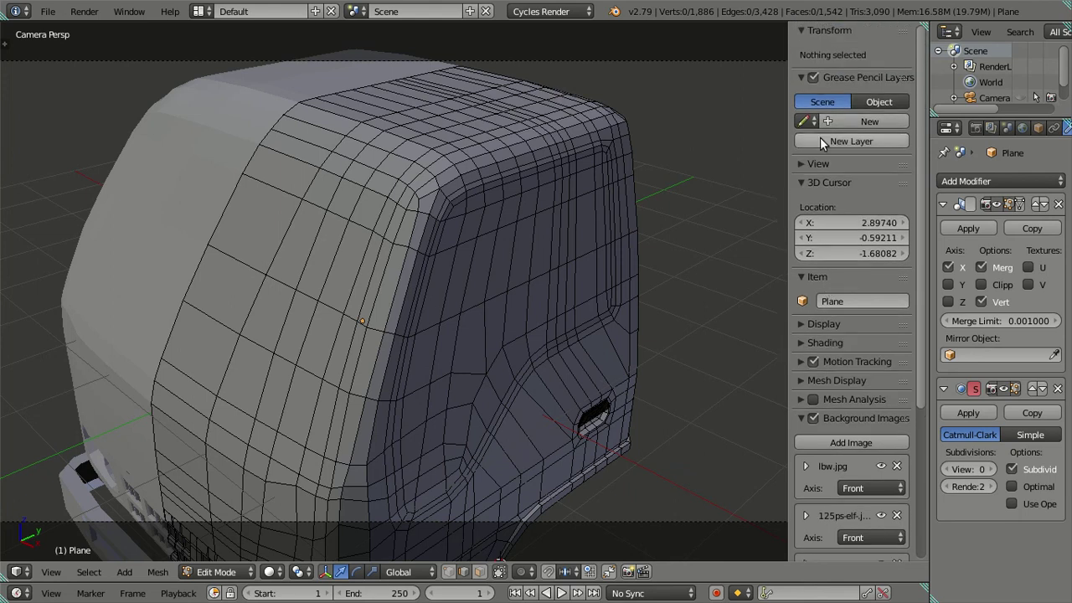
Step: Enable Lock Camera to View and orbit the camera to show more of the cab front
click(797, 160)
click(801, 259)
mouse_move(636, 268)
middle_down()
mouse_move(562, 314)
mouse_move(510, 269)
mouse_move(443, 276)
mouse_move(604, 265)
mouse_move(433, 256)
mouse_move(371, 287)
mouse_move(369, 270)
mouse_move(333, 279)
mouse_move(354, 270)
mouse_move(359, 249)
mouse_move(352, 282)
mouse_move(364, 242)
mouse_move(430, 227)
mouse_move(354, 253)
mouse_move(339, 286)
mouse_move(287, 270)
middle_up()
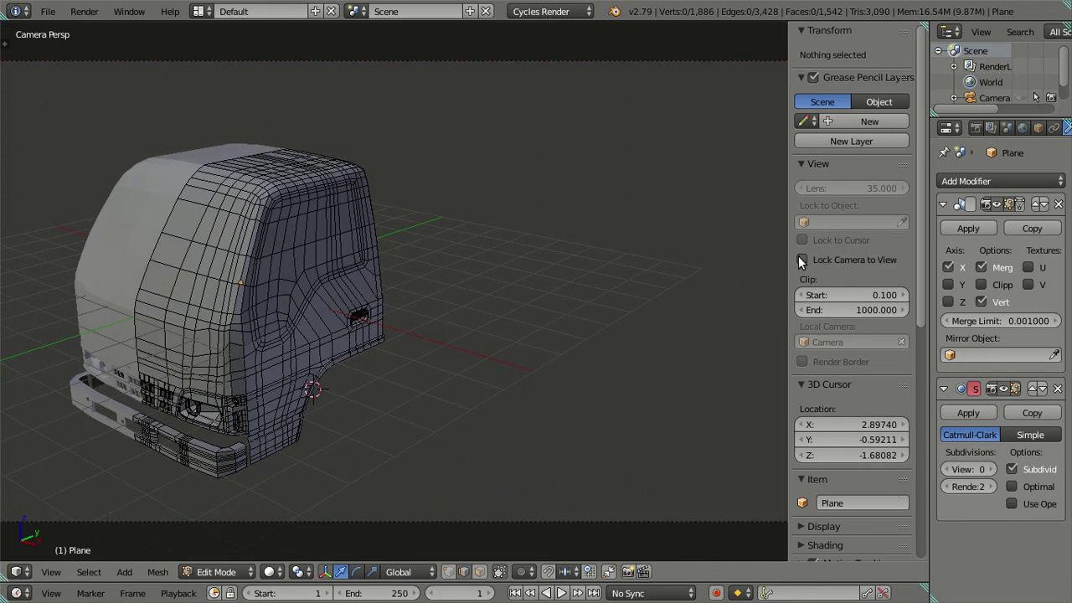
Step: Pan the camera so the whole cab sits inside the frame
click(802, 260)
scroll(524, 285, down, 1)
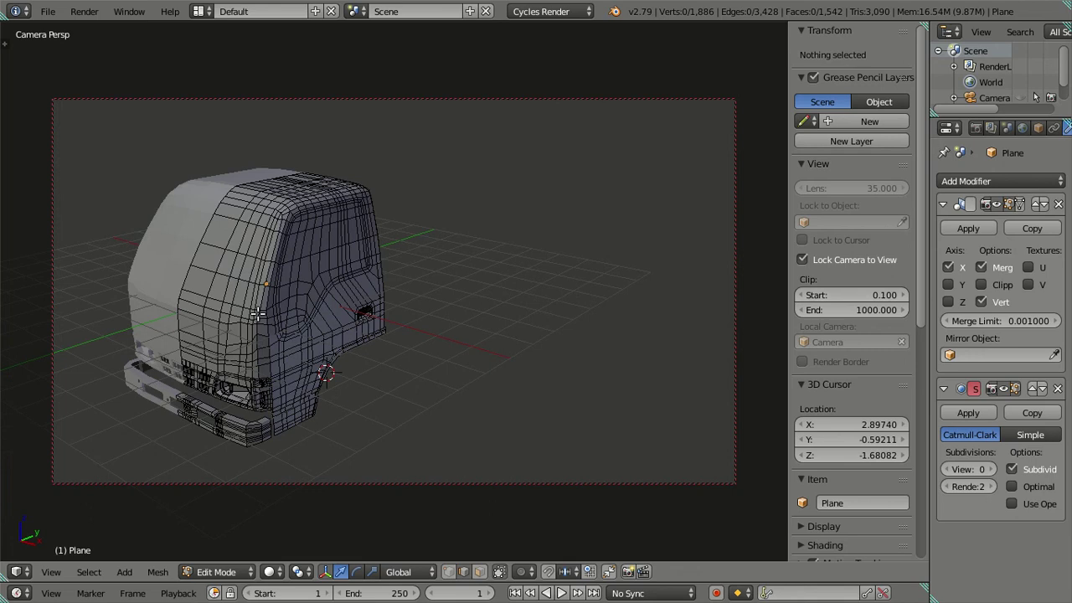
scroll(259, 313, up, 1)
shift+middle_drag(259, 307, 308, 300)
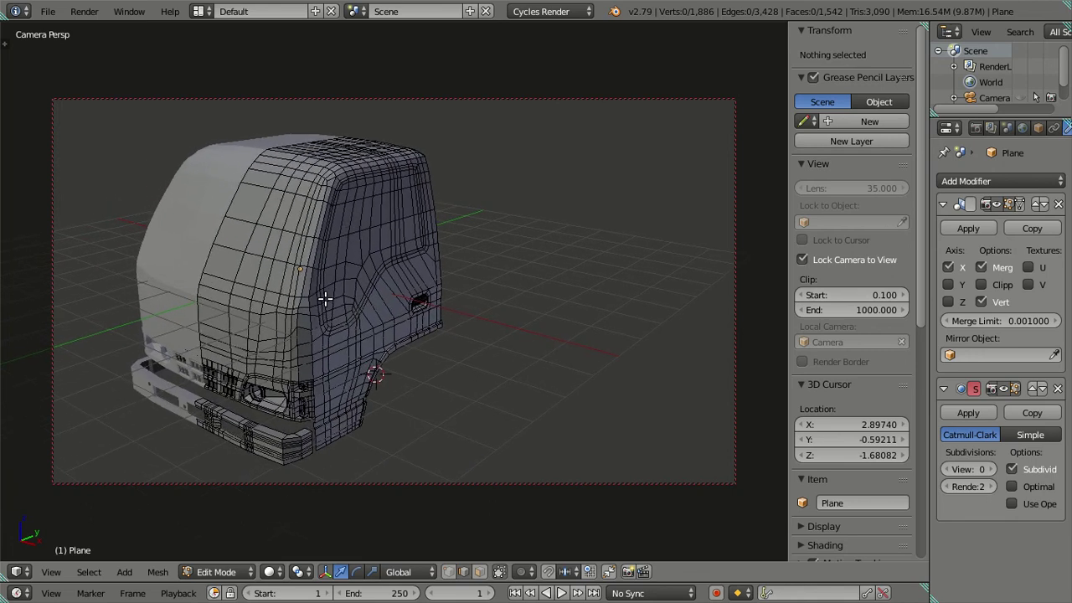
mouse_move(324, 299)
shift+middle_down()
mouse_move(339, 298)
mouse_move(325, 295)
shift+middle_up()
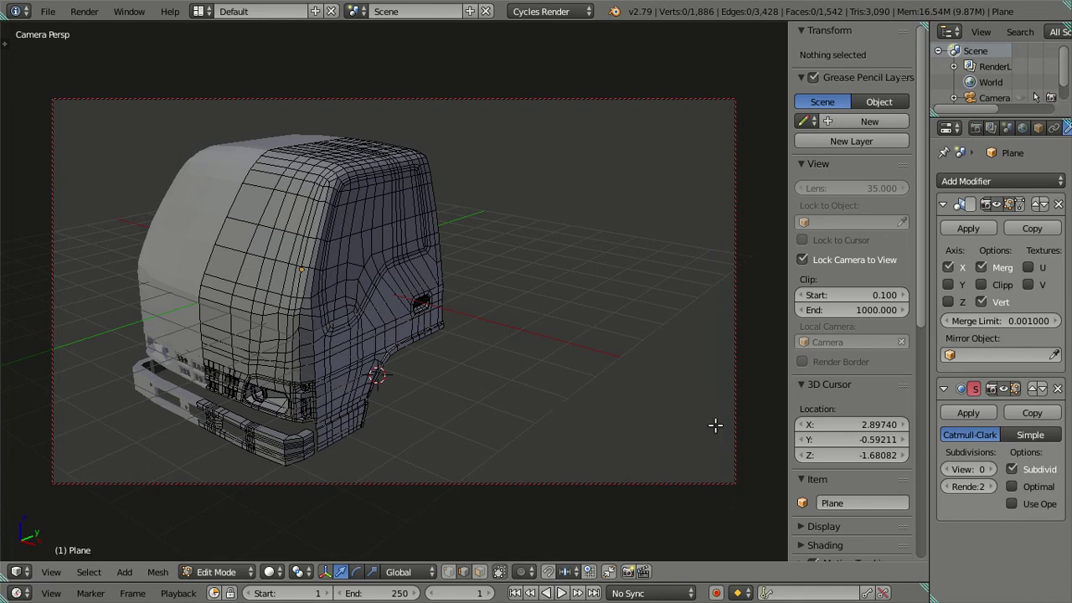
Step: Turn off Lock Camera to View and return to the scene camera view
click(803, 260)
key(KP_0)
key(KP_5)
key(KP_0)
Step: Save over Isuzu ELF NKR 71.blend and take Blender out of fullscreen
key(ctrl+s)
click(521, 273)
click(129, 11)
click(154, 46)
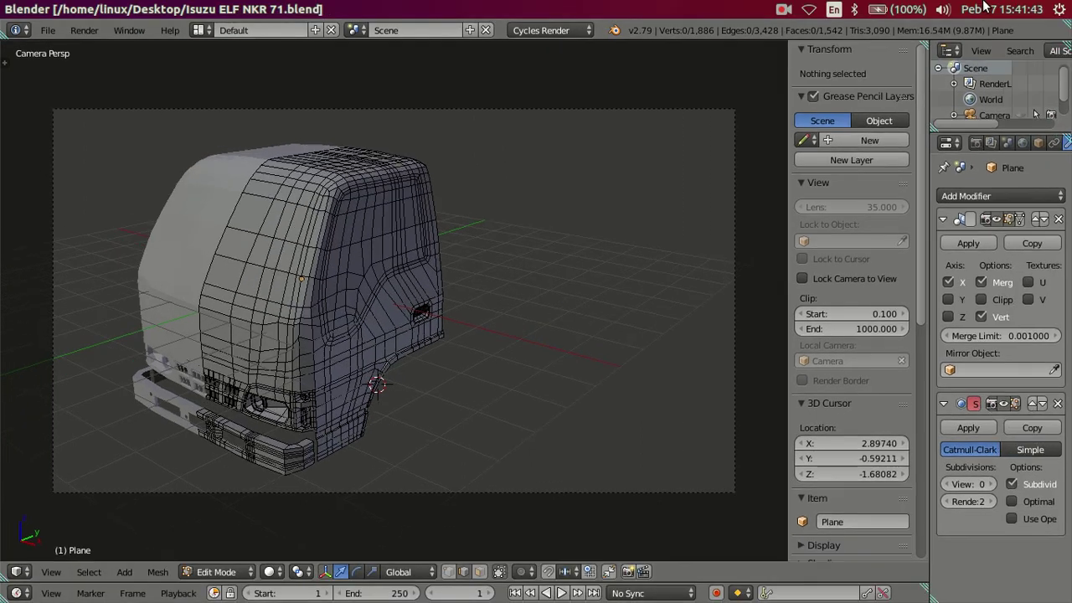